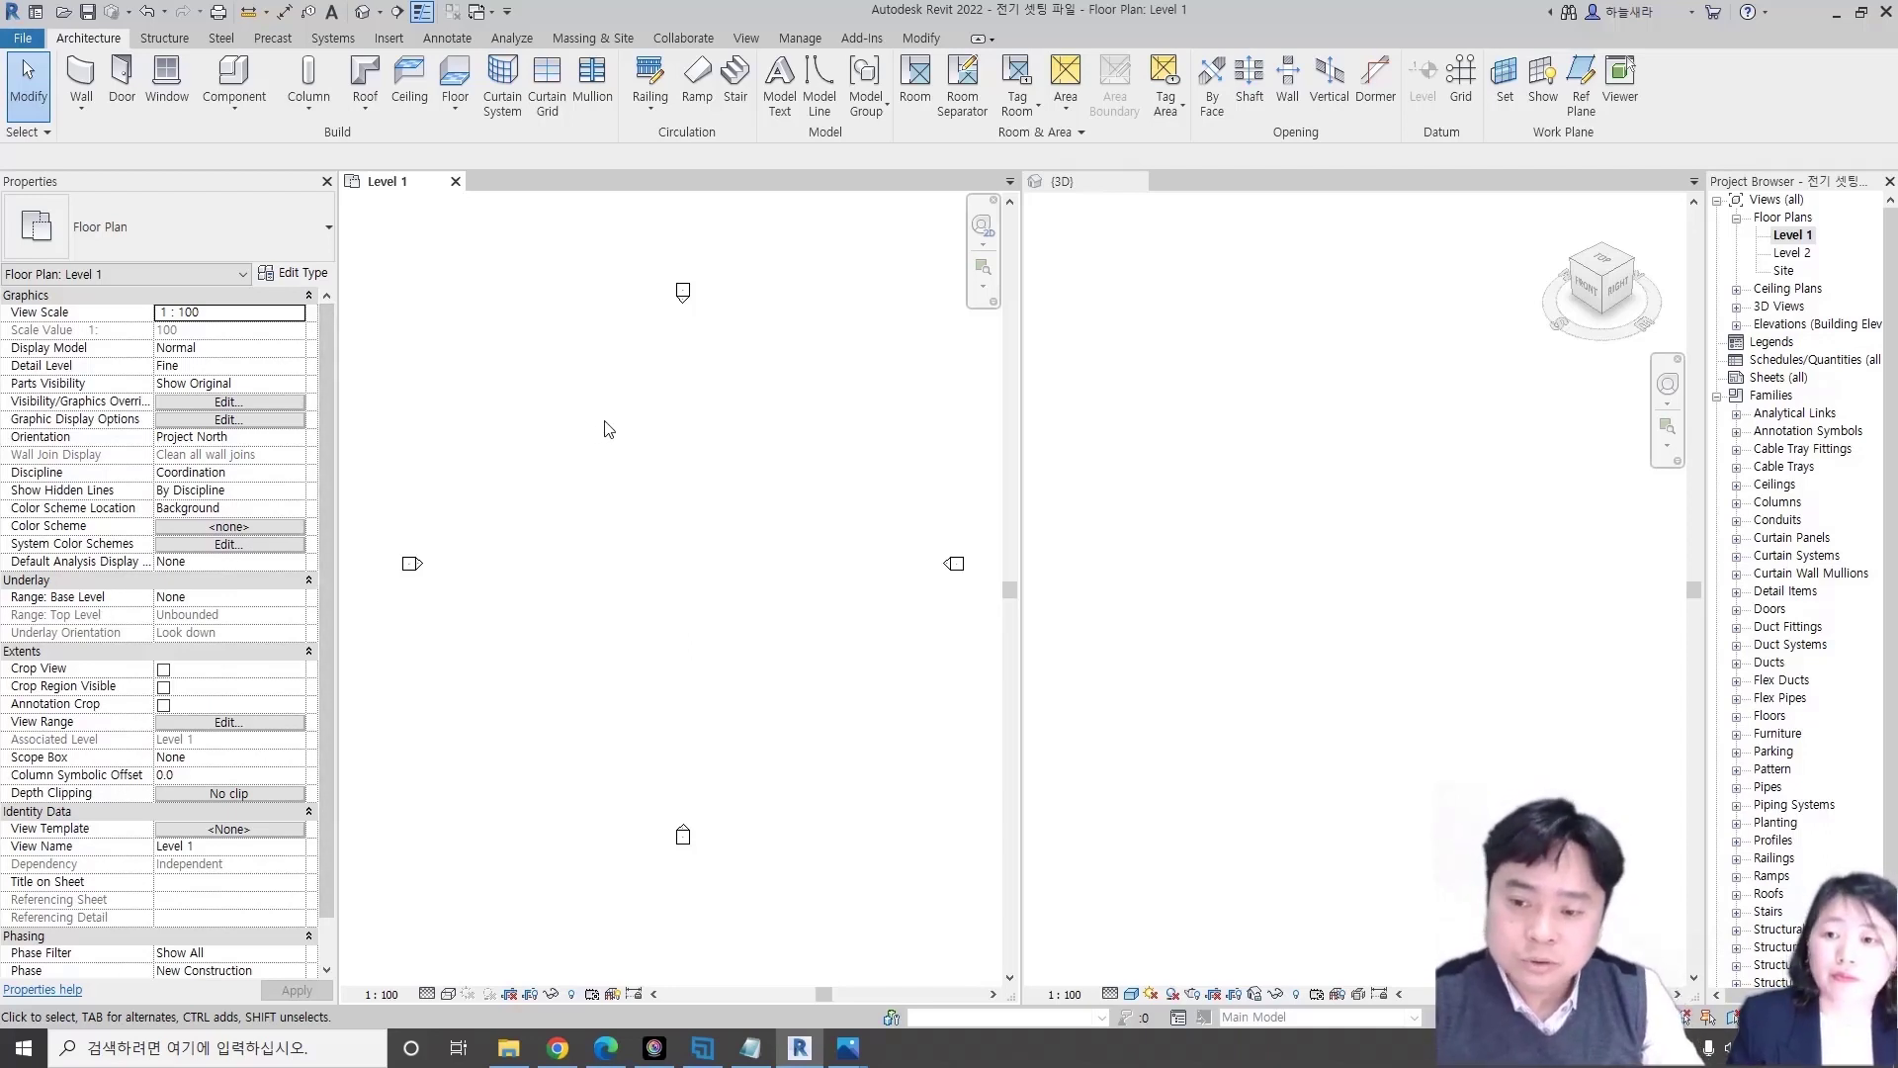
- Recentre the Level 1 plan, start the Cable Tray tool with CT, and show its type list
middle_drag(682, 480, 634, 472)
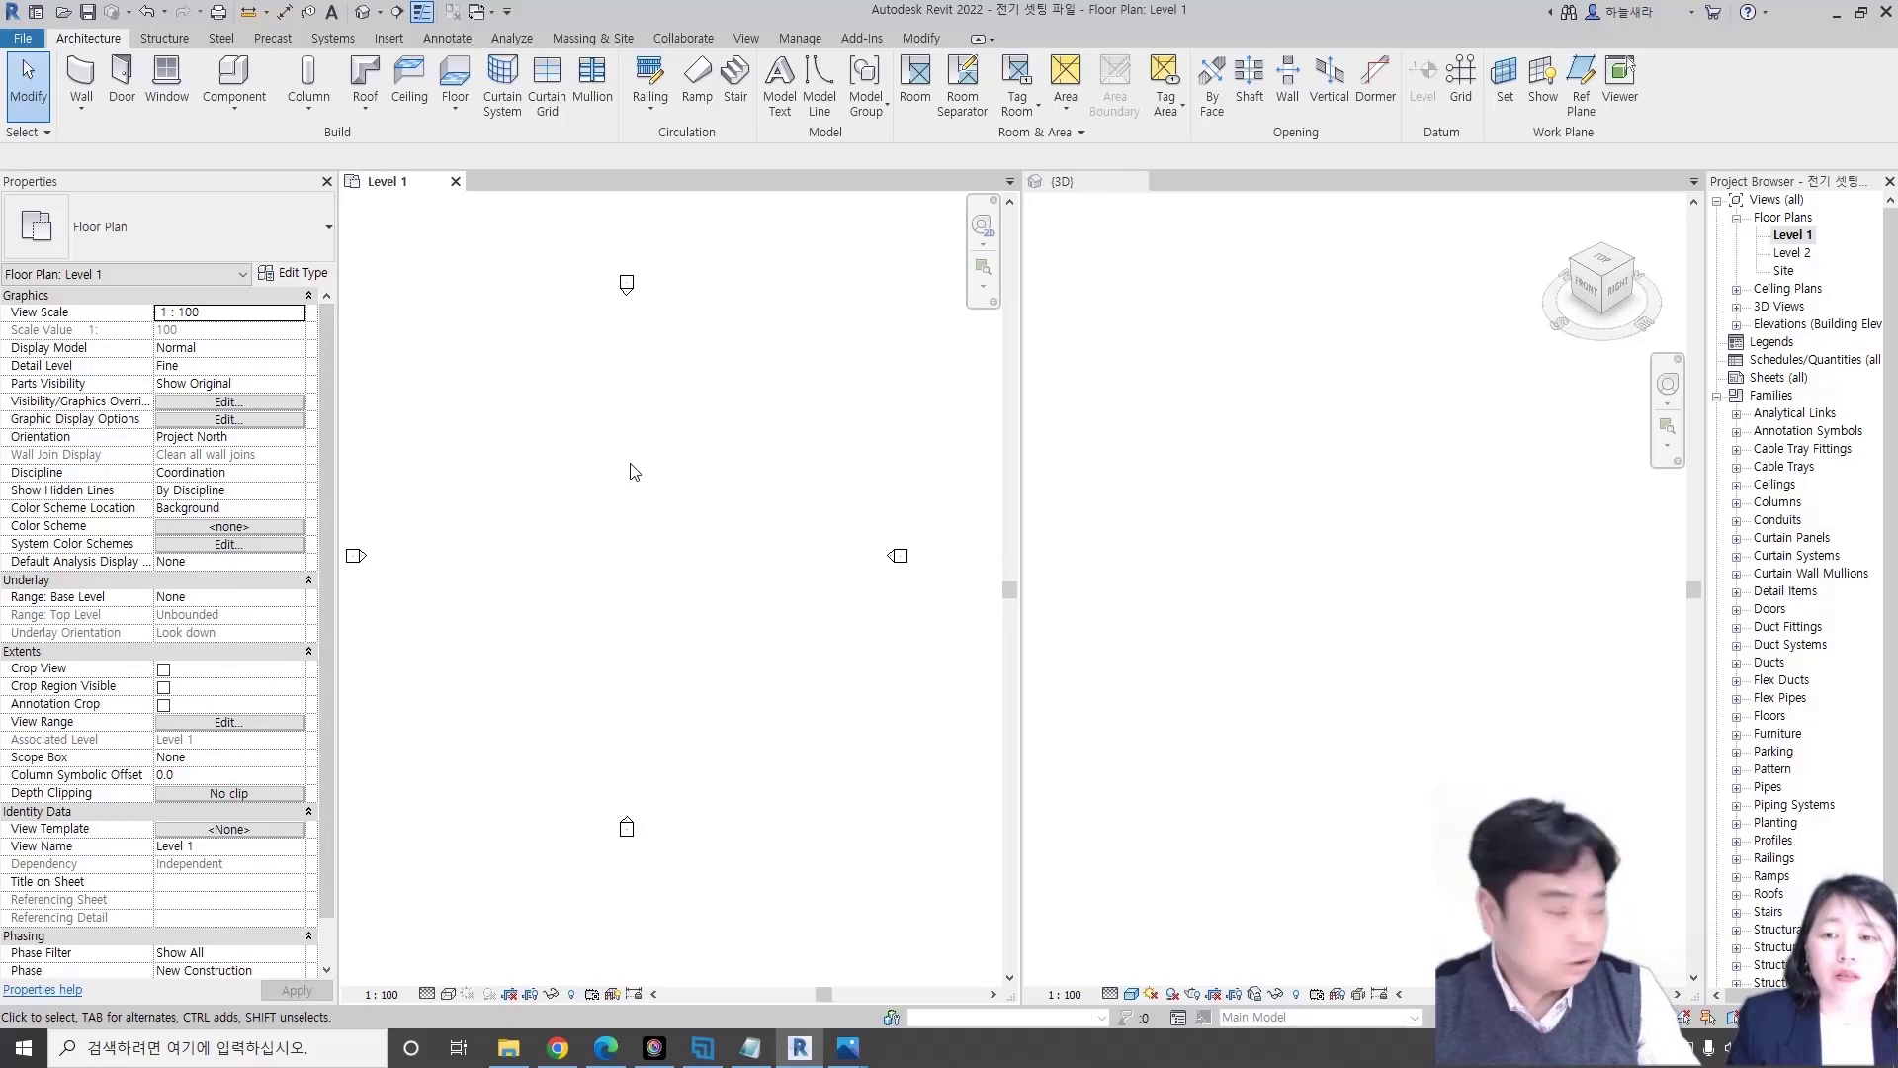
middle_drag(542, 506, 645, 512)
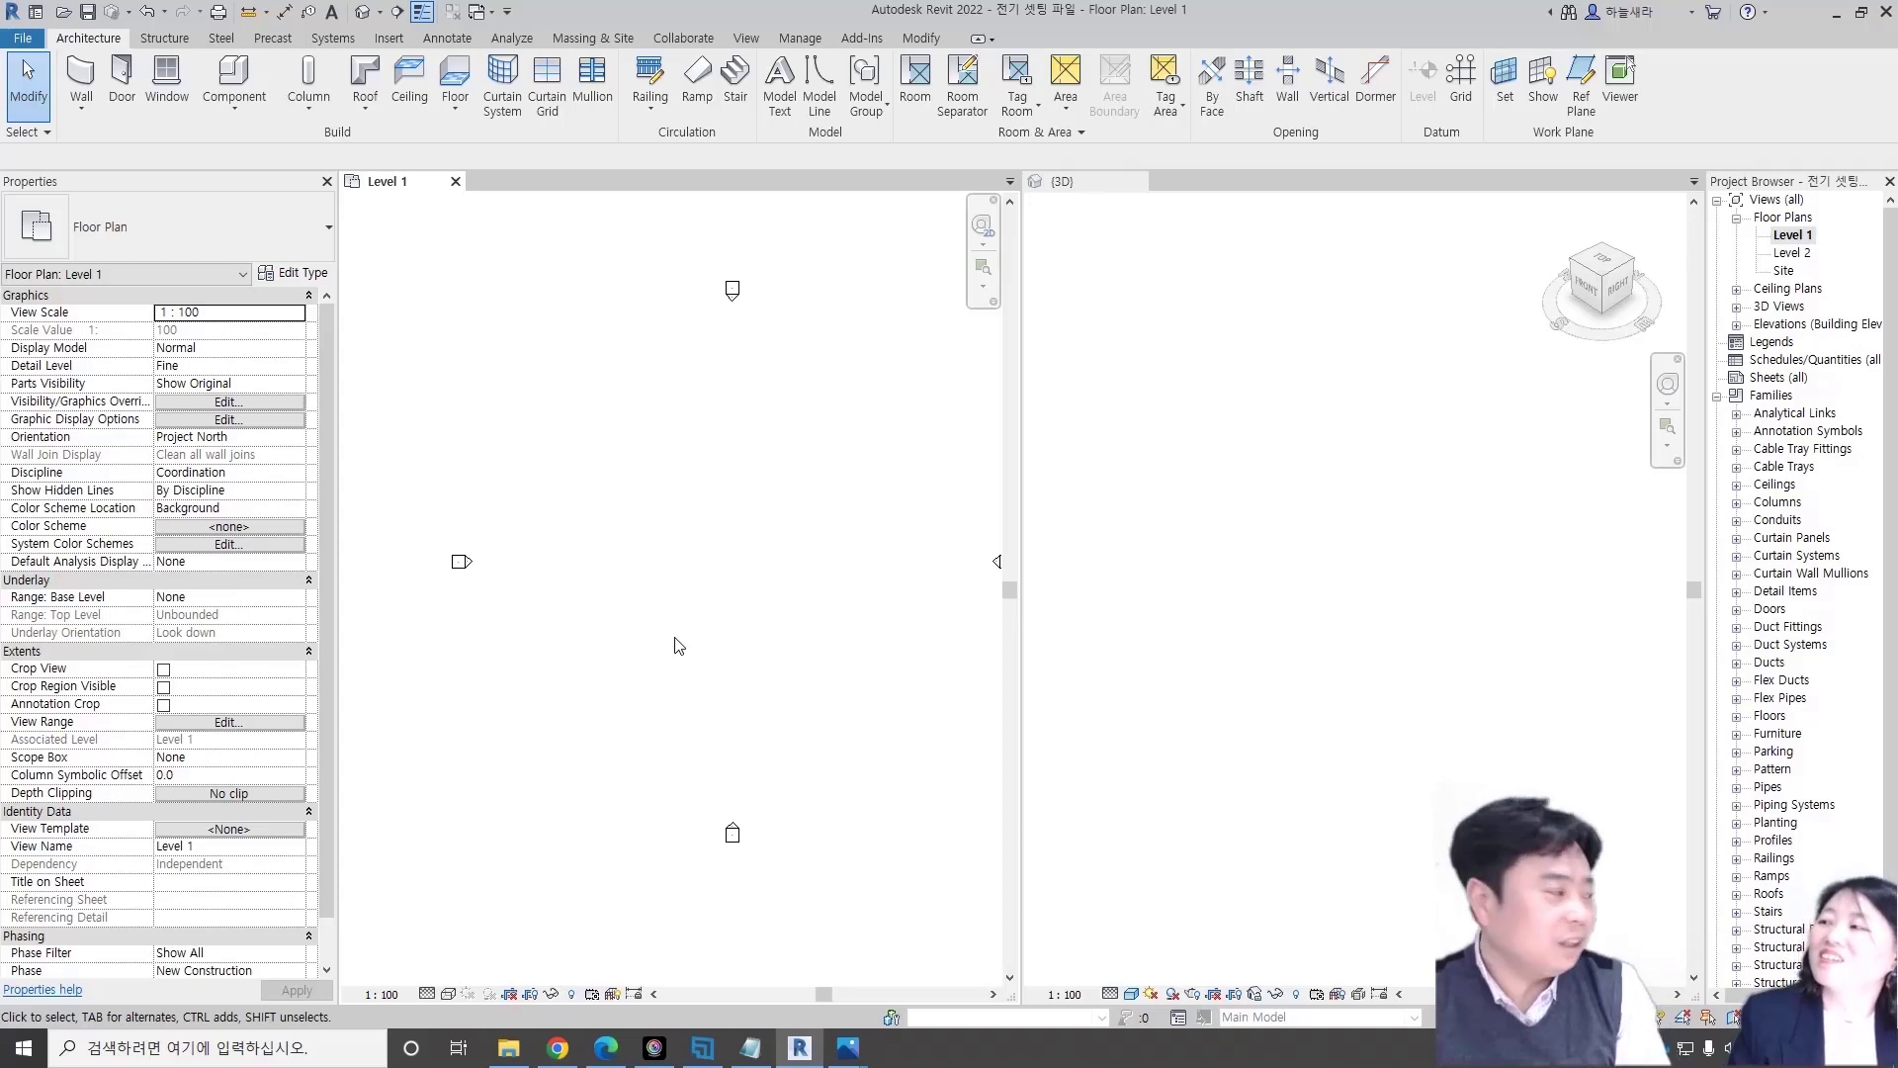
shift+scroll(751, 522, right, 2)
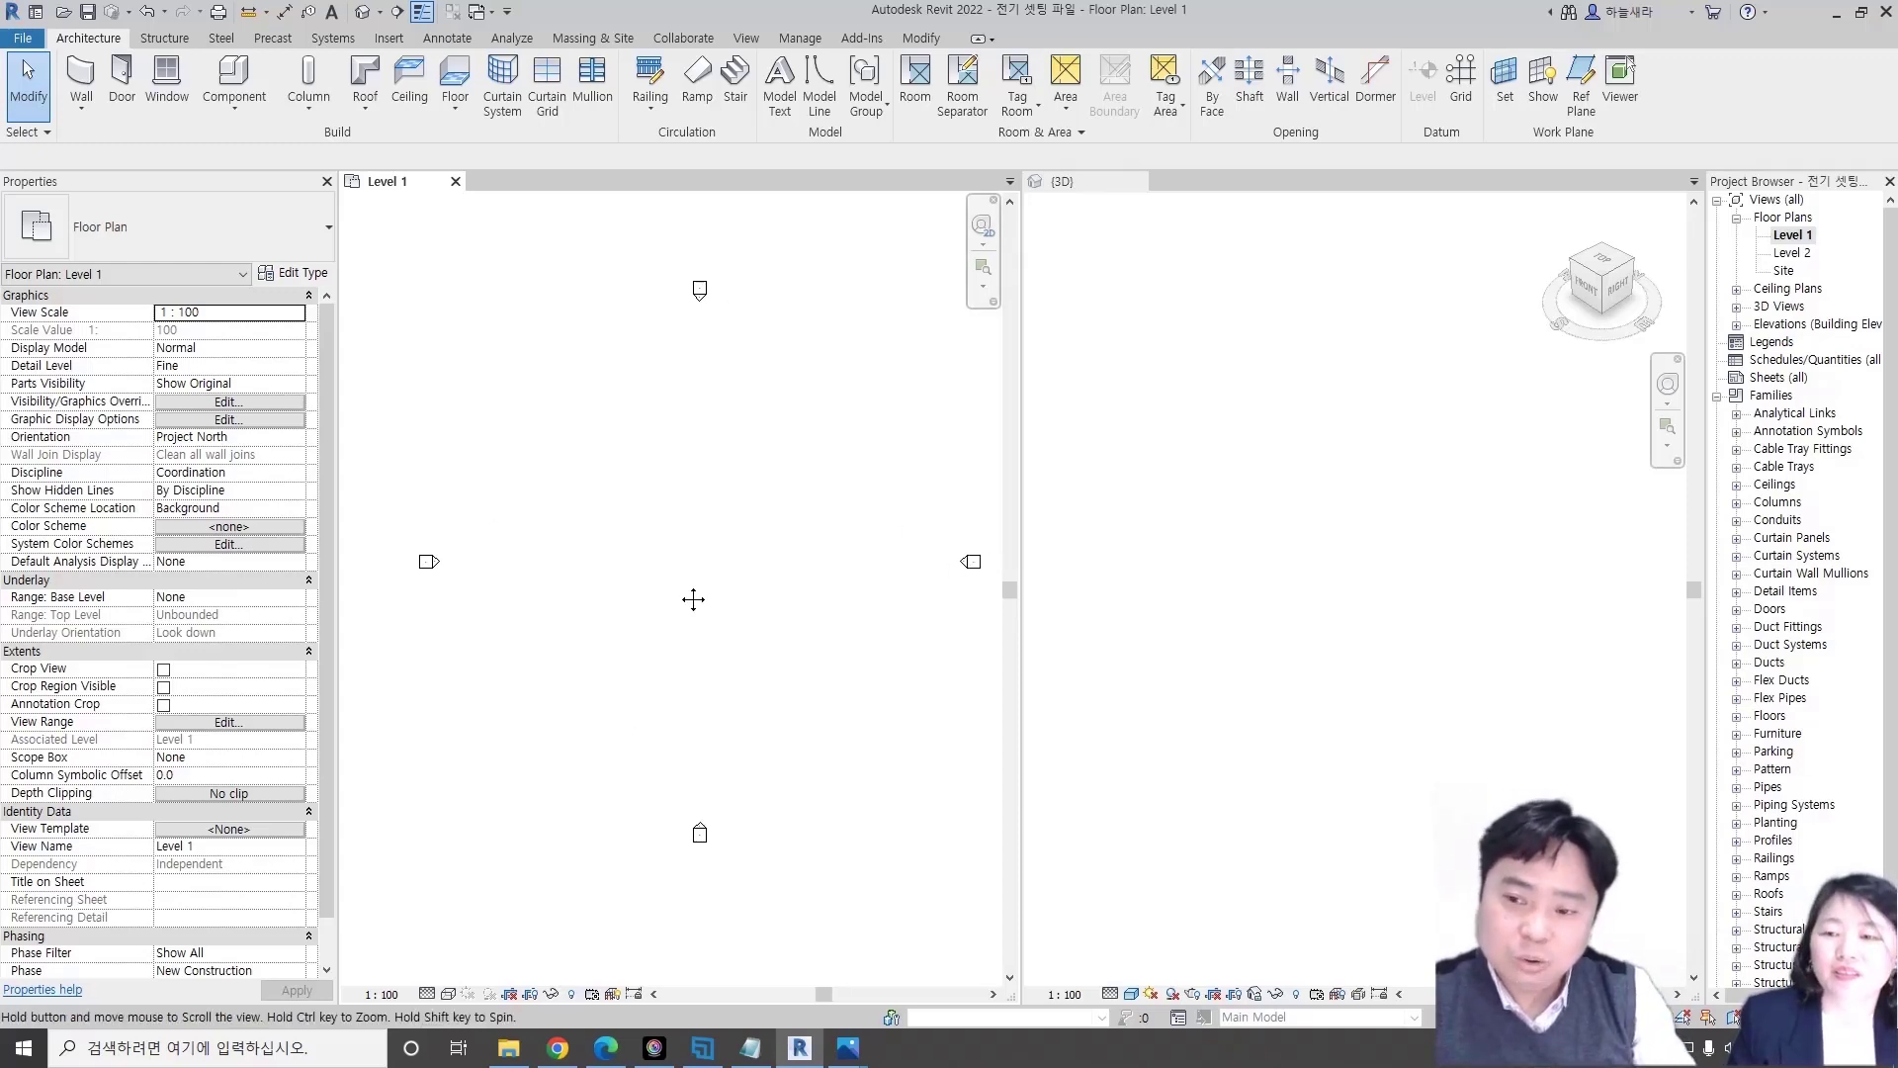
middle_drag(602, 594, 610, 570)
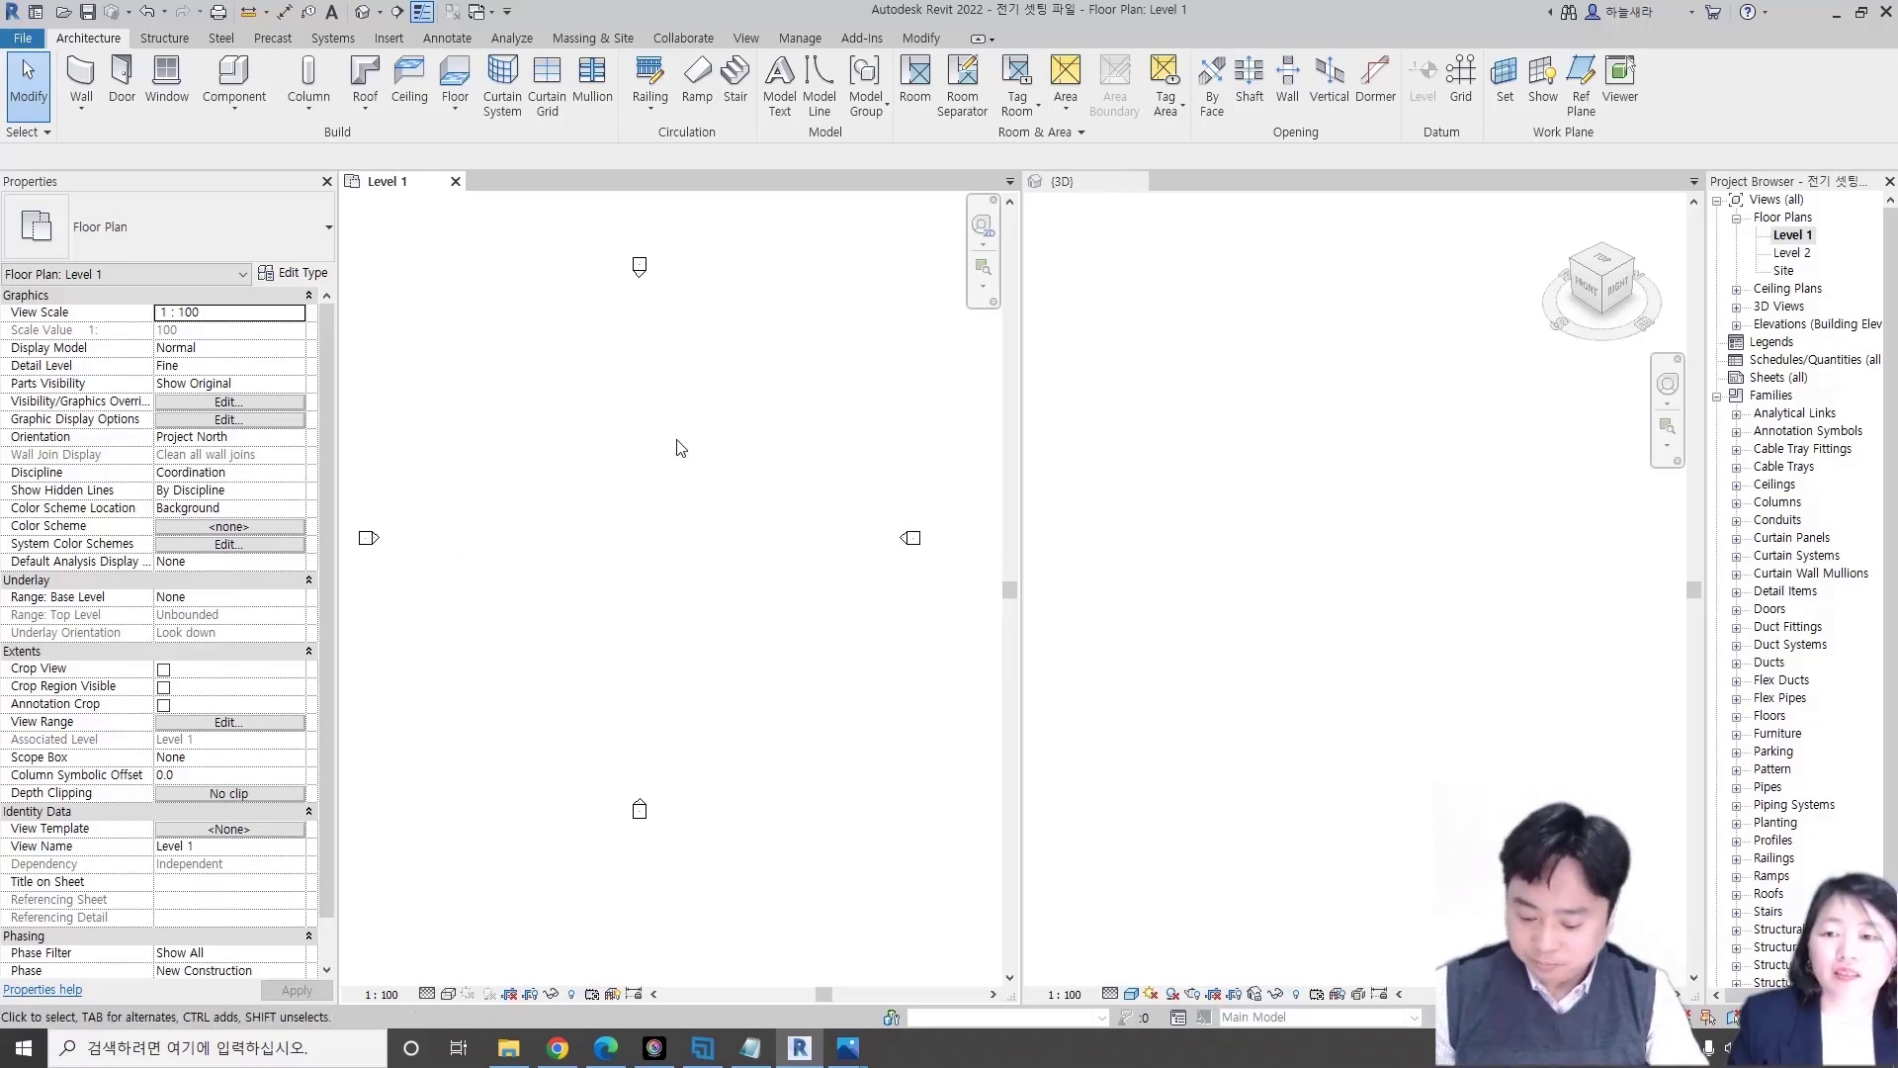
key(c)
key(t)
click(168, 233)
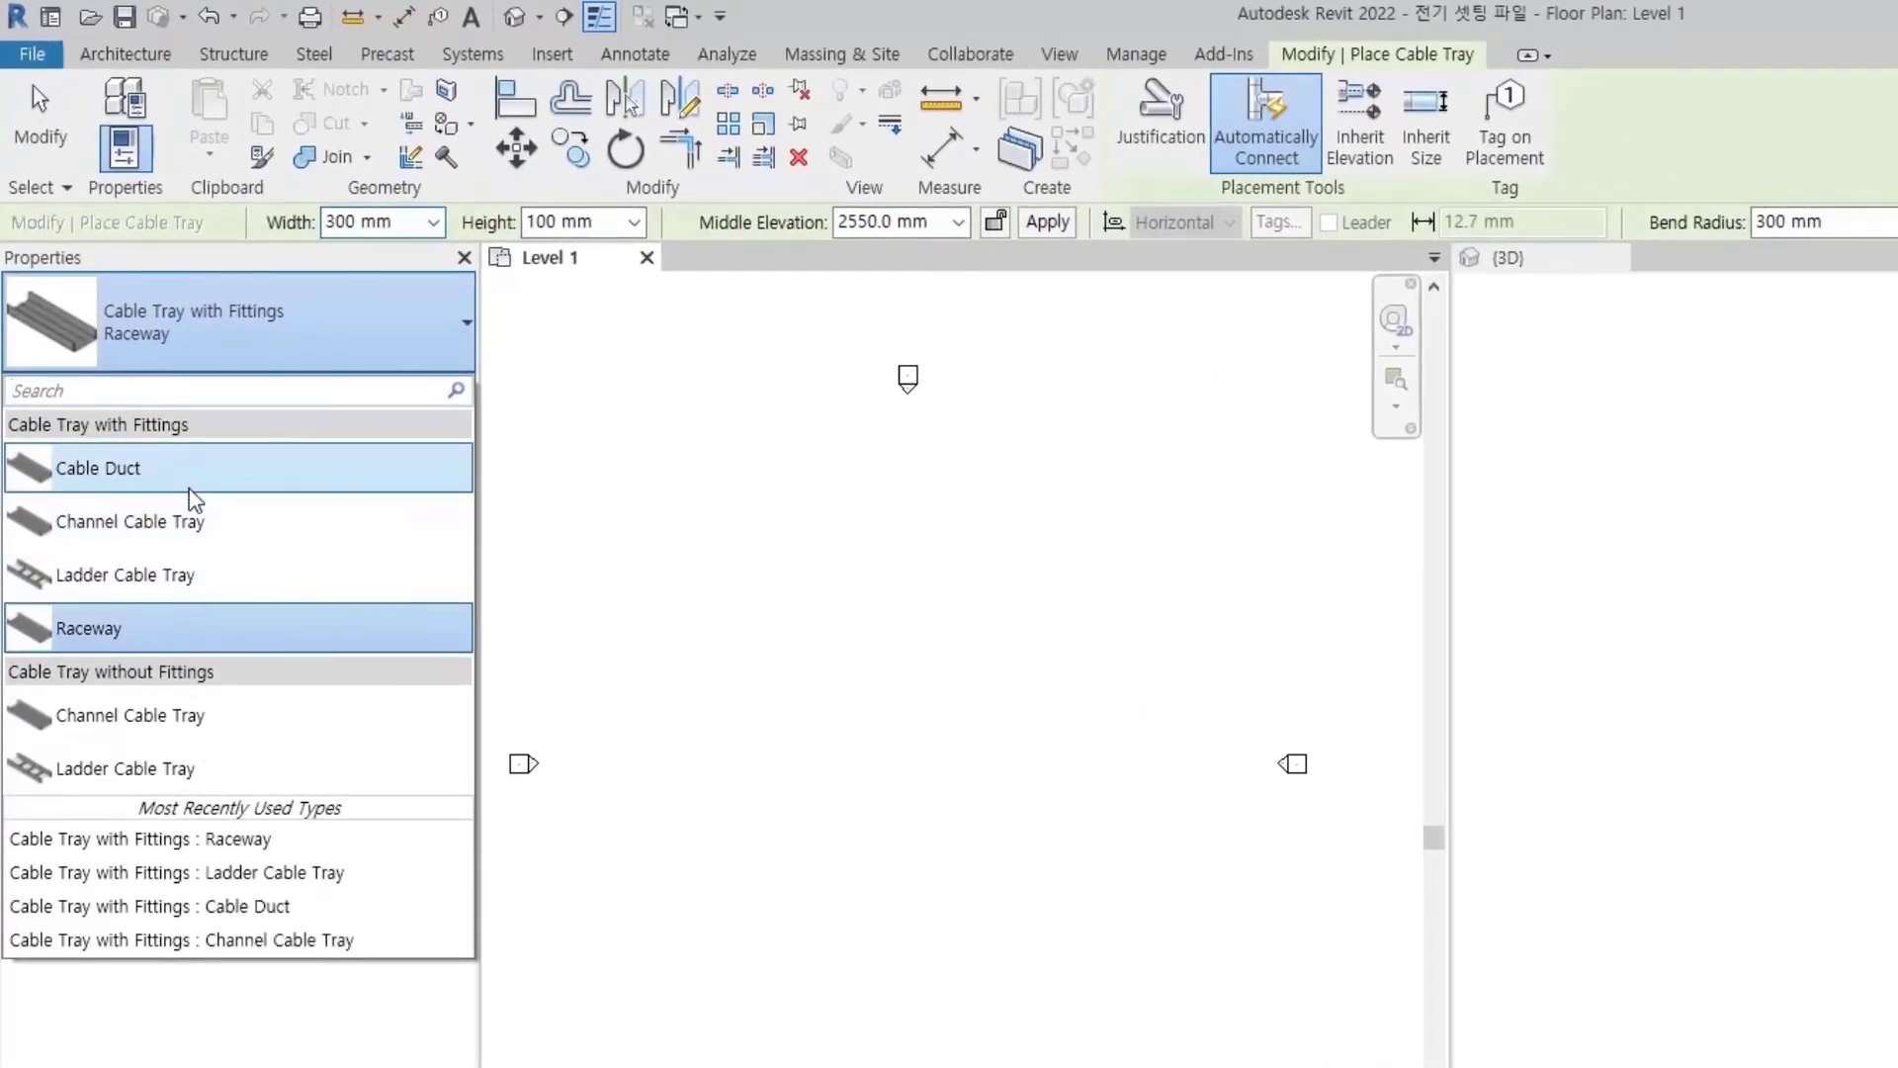
- Choose Ladder Cable Tray, 450 mm wide, with a 3000 bottom elevation
click(180, 574)
click(433, 223)
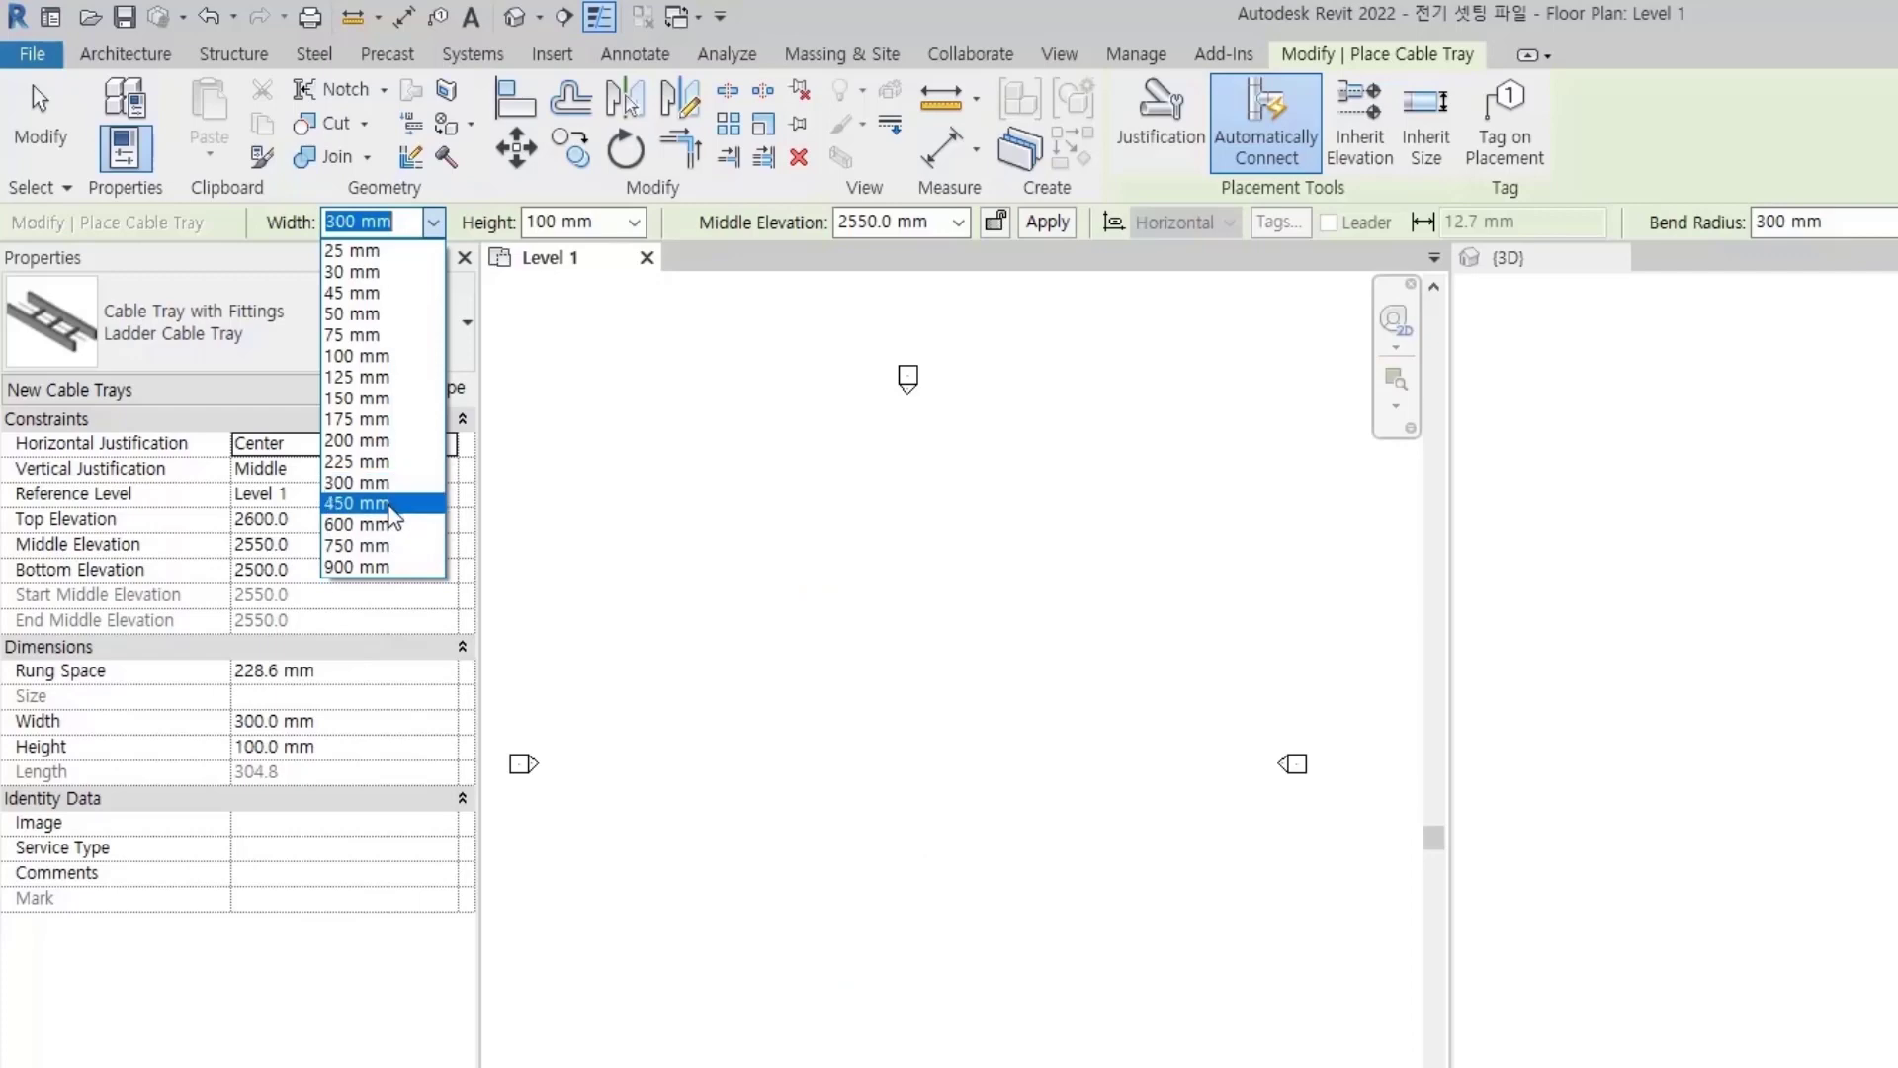
click(390, 503)
click(564, 427)
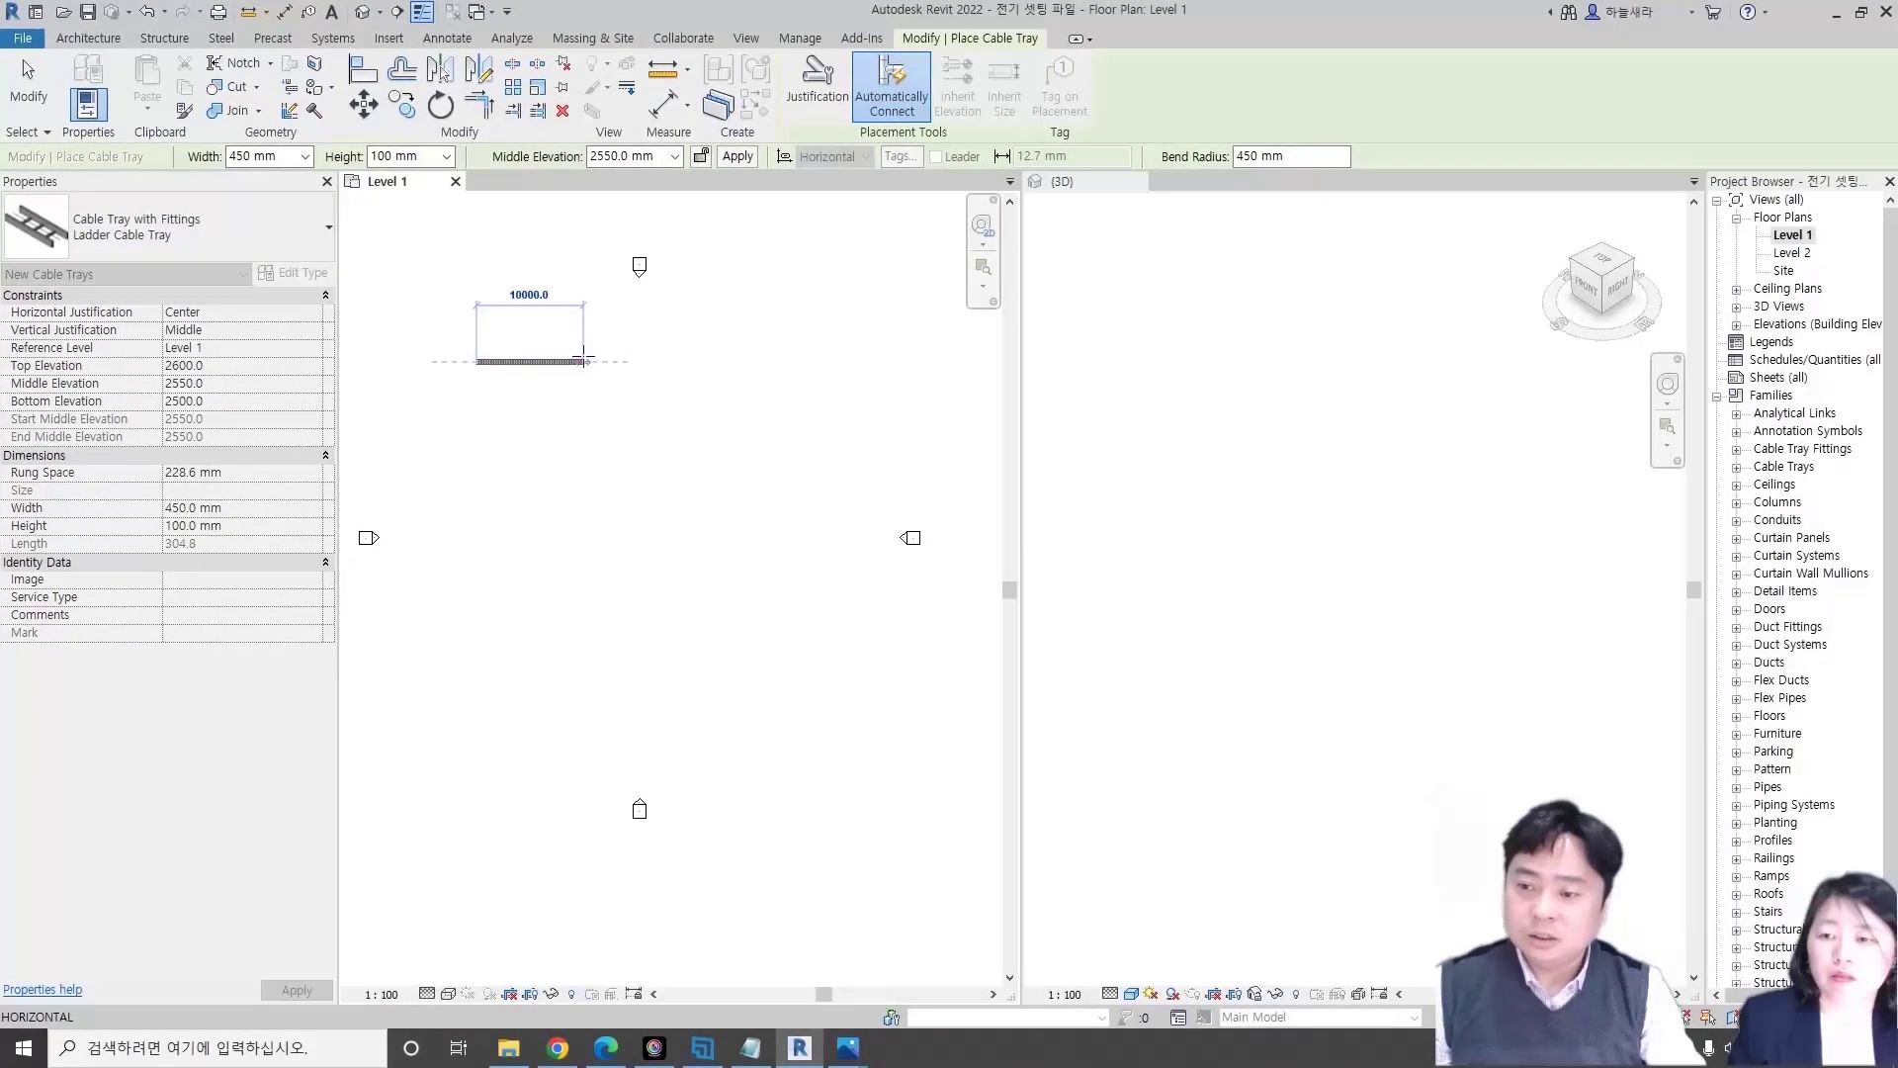
key(Escape)
click(227, 401)
text(3000)
key(Return)
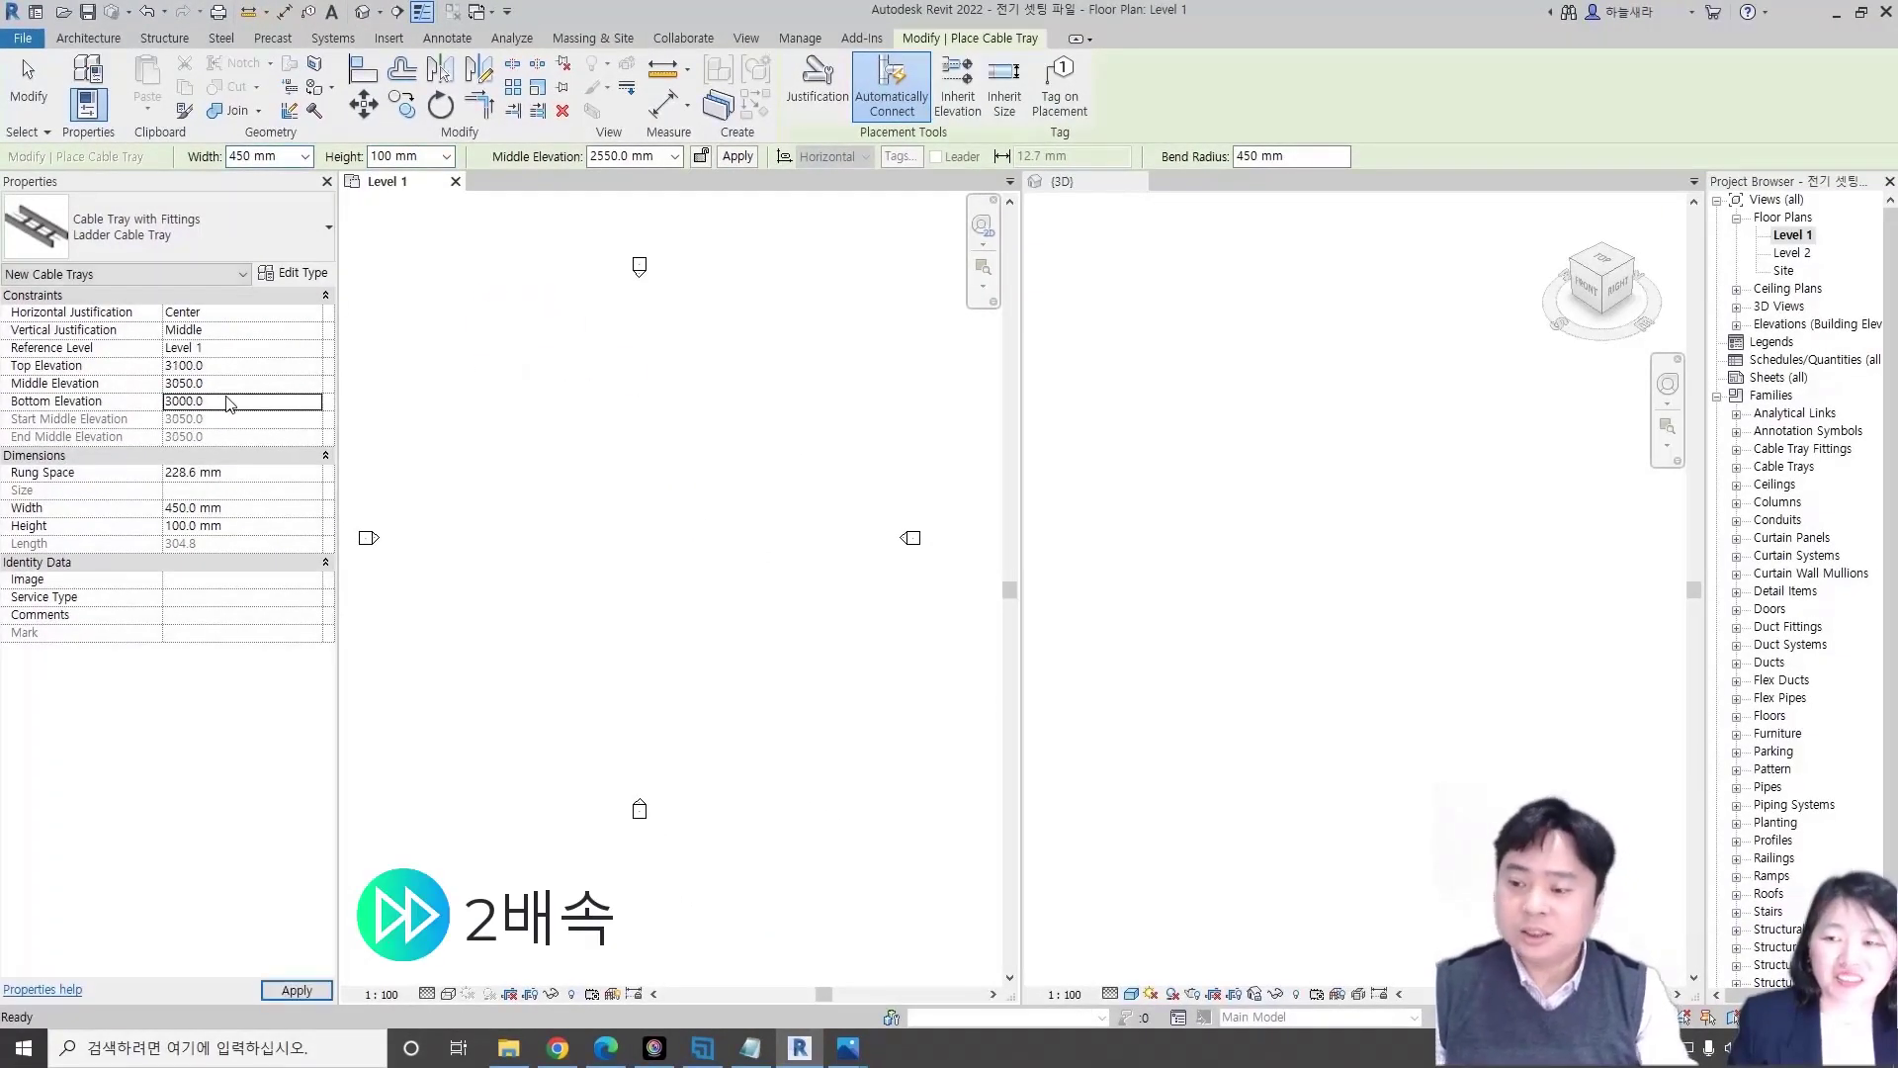
- Draw the first bent ladder tray run across the plan
click(397, 378)
click(621, 378)
click(621, 428)
click(750, 427)
click(755, 208)
key(Escape)
- Change the tray width to 900 mm and bottom elevation to 2800
middle_drag(543, 628, 599, 562)
click(304, 156)
click(263, 390)
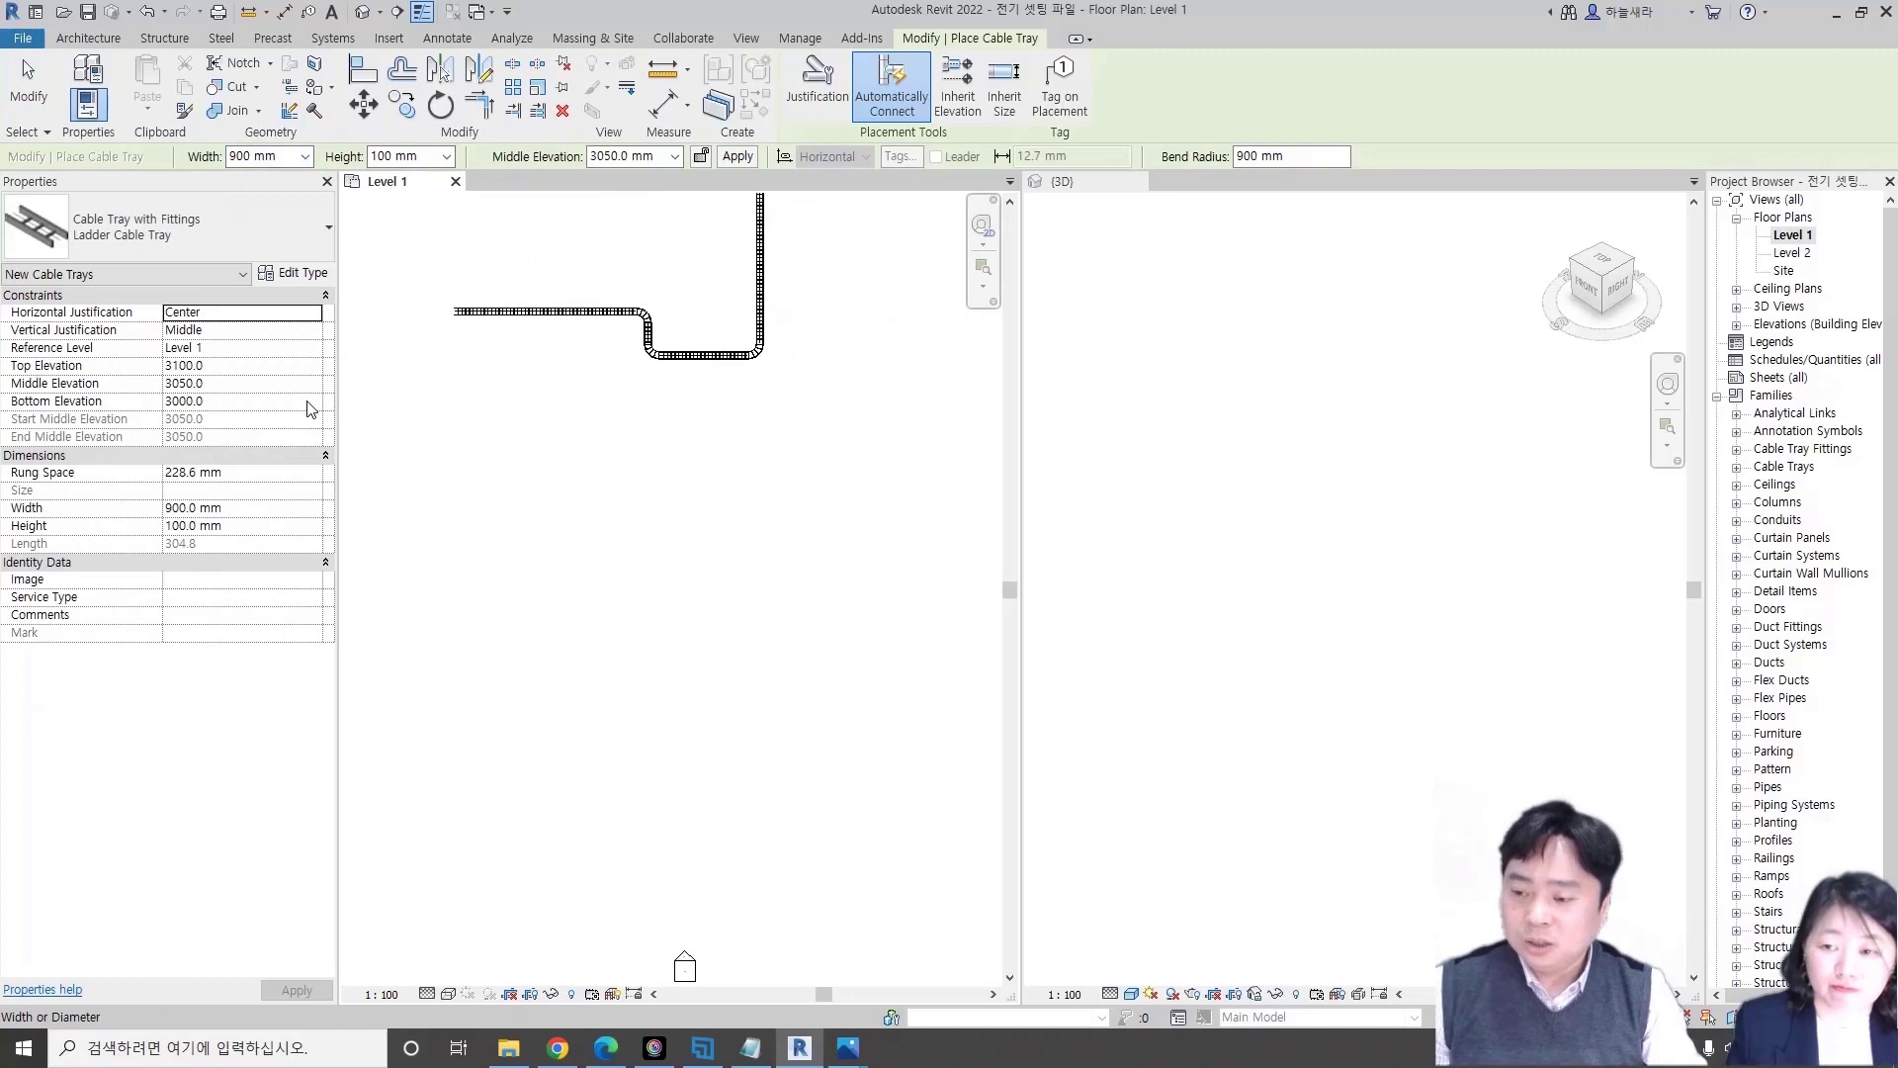
click(247, 402)
text(2800)
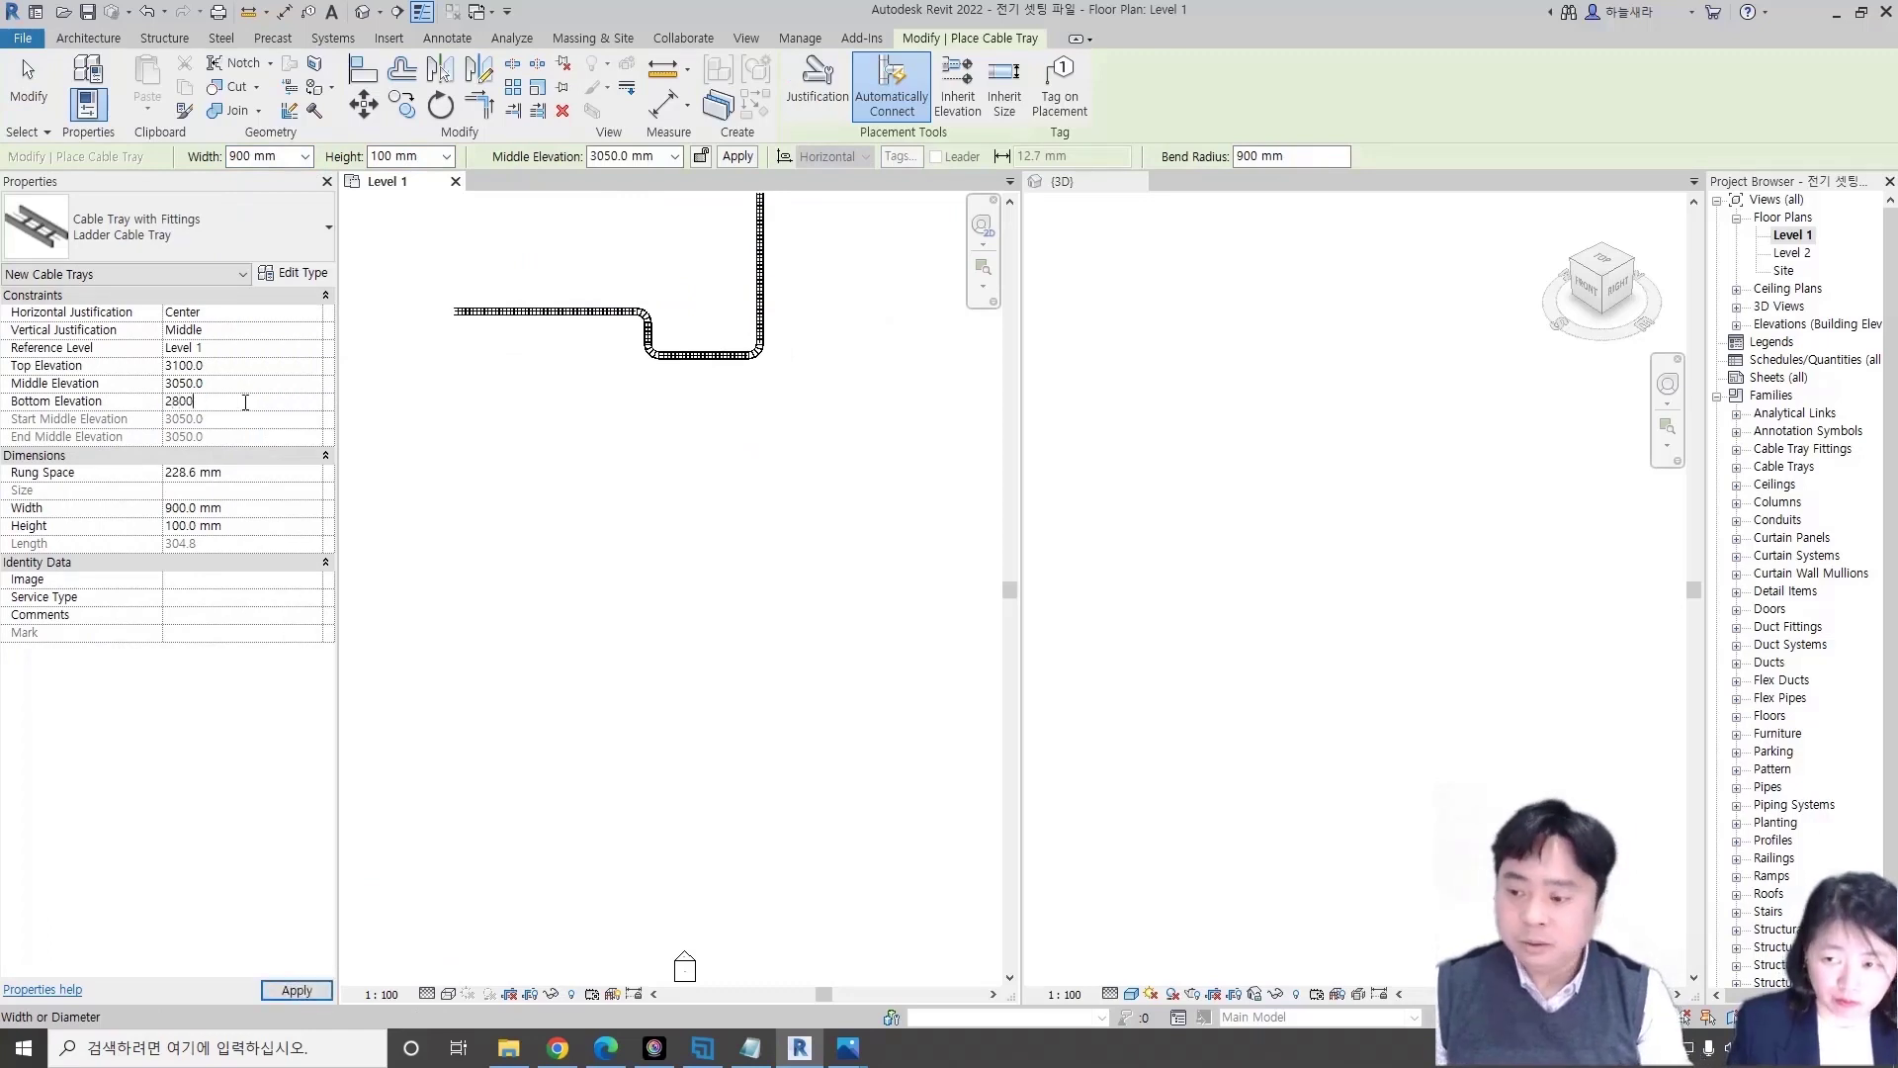
key(Return)
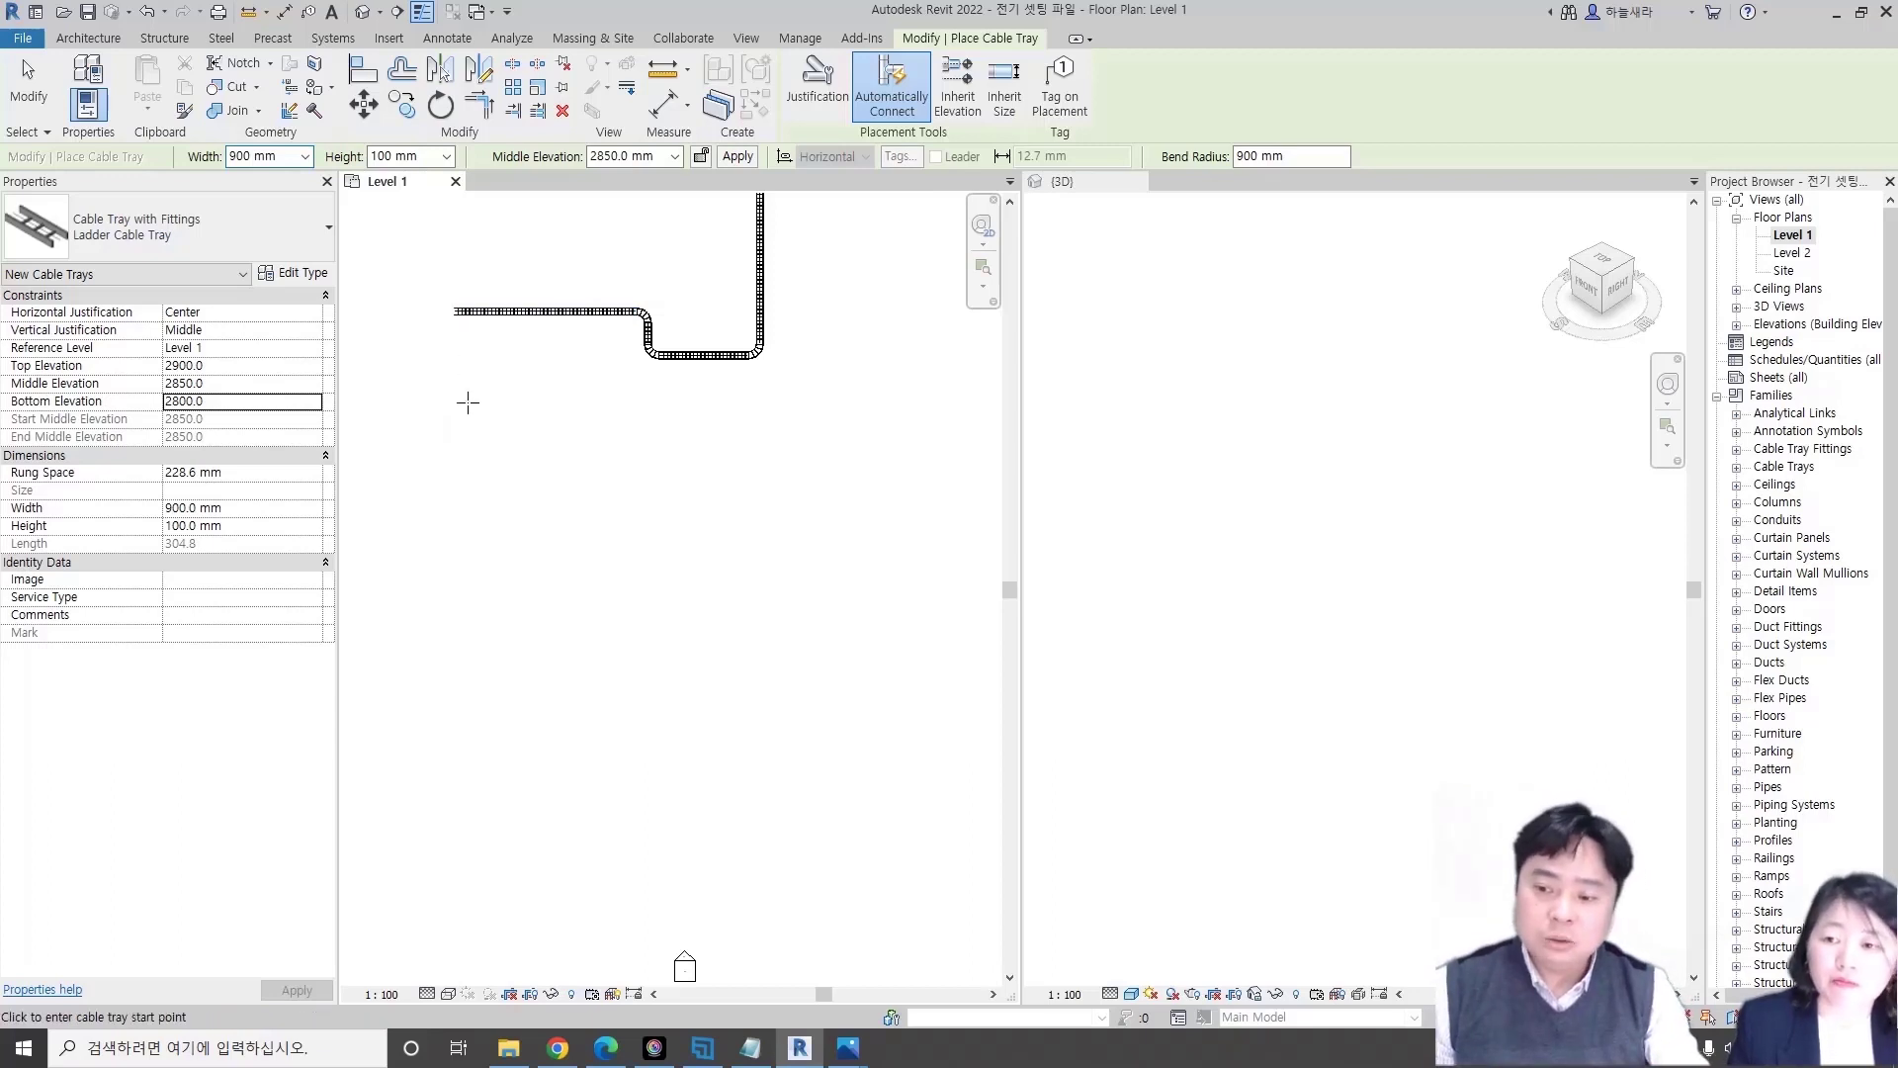
- Draw a second bent 900 mm tray run below the first
click(457, 383)
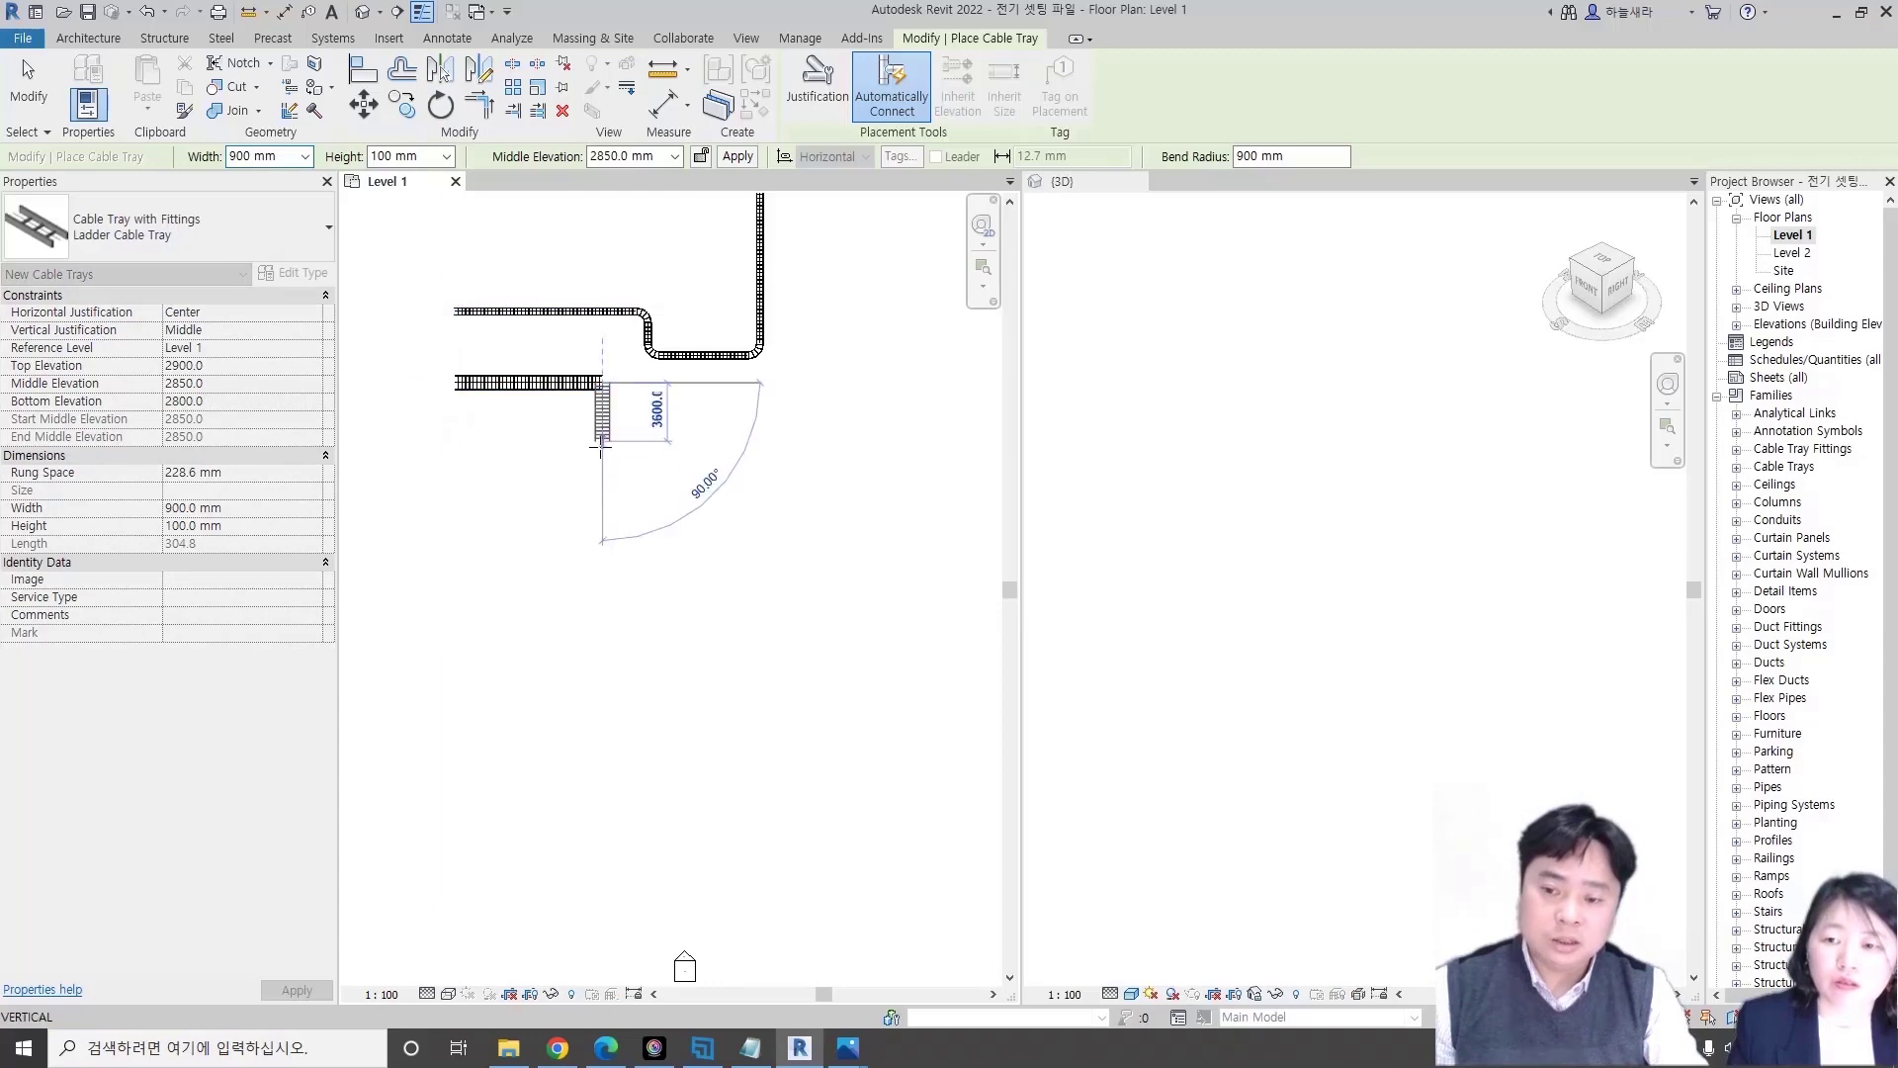
click(663, 464)
click(791, 465)
click(791, 384)
key(Escape)
key(Escape)
middle_drag(663, 516, 642, 506)
middle_drag(668, 575, 732, 423)
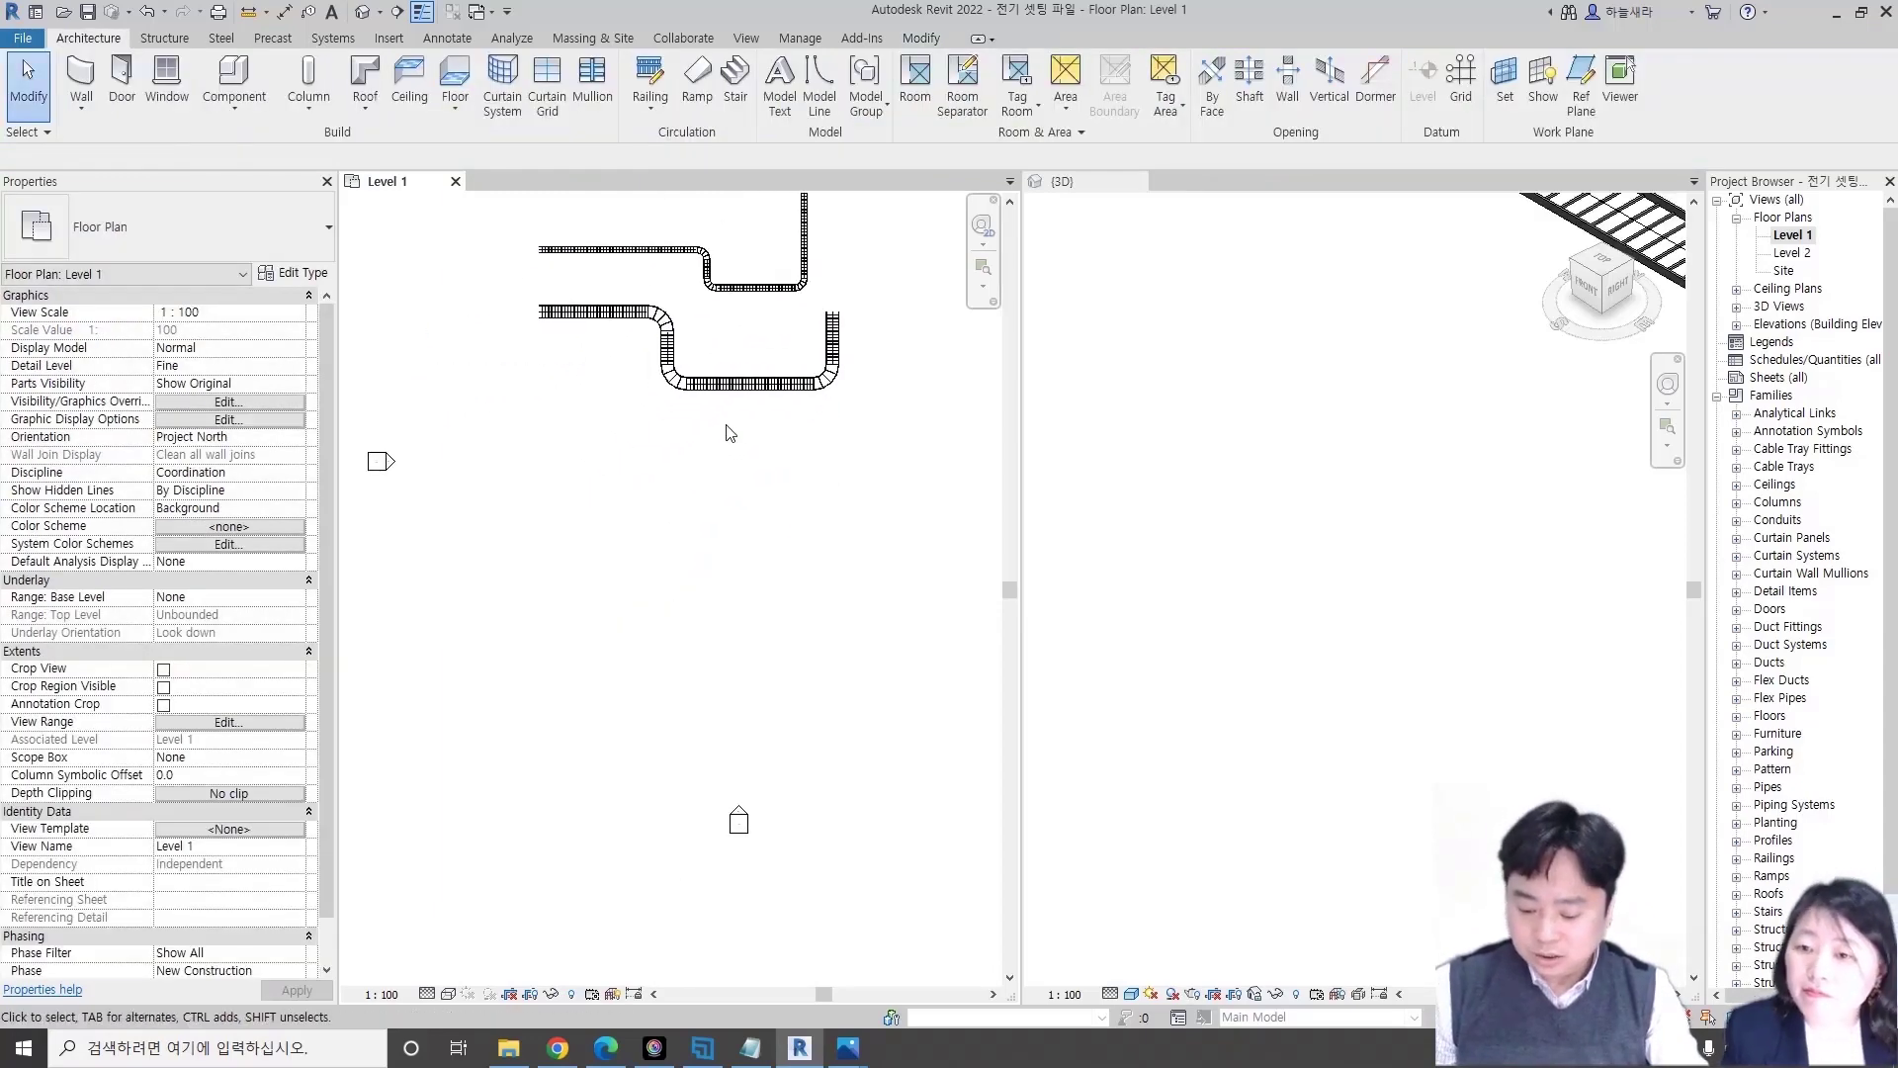
- Draw a straight Cable Duct run below the two ladder tray runs
key(c)
key(t)
click(243, 239)
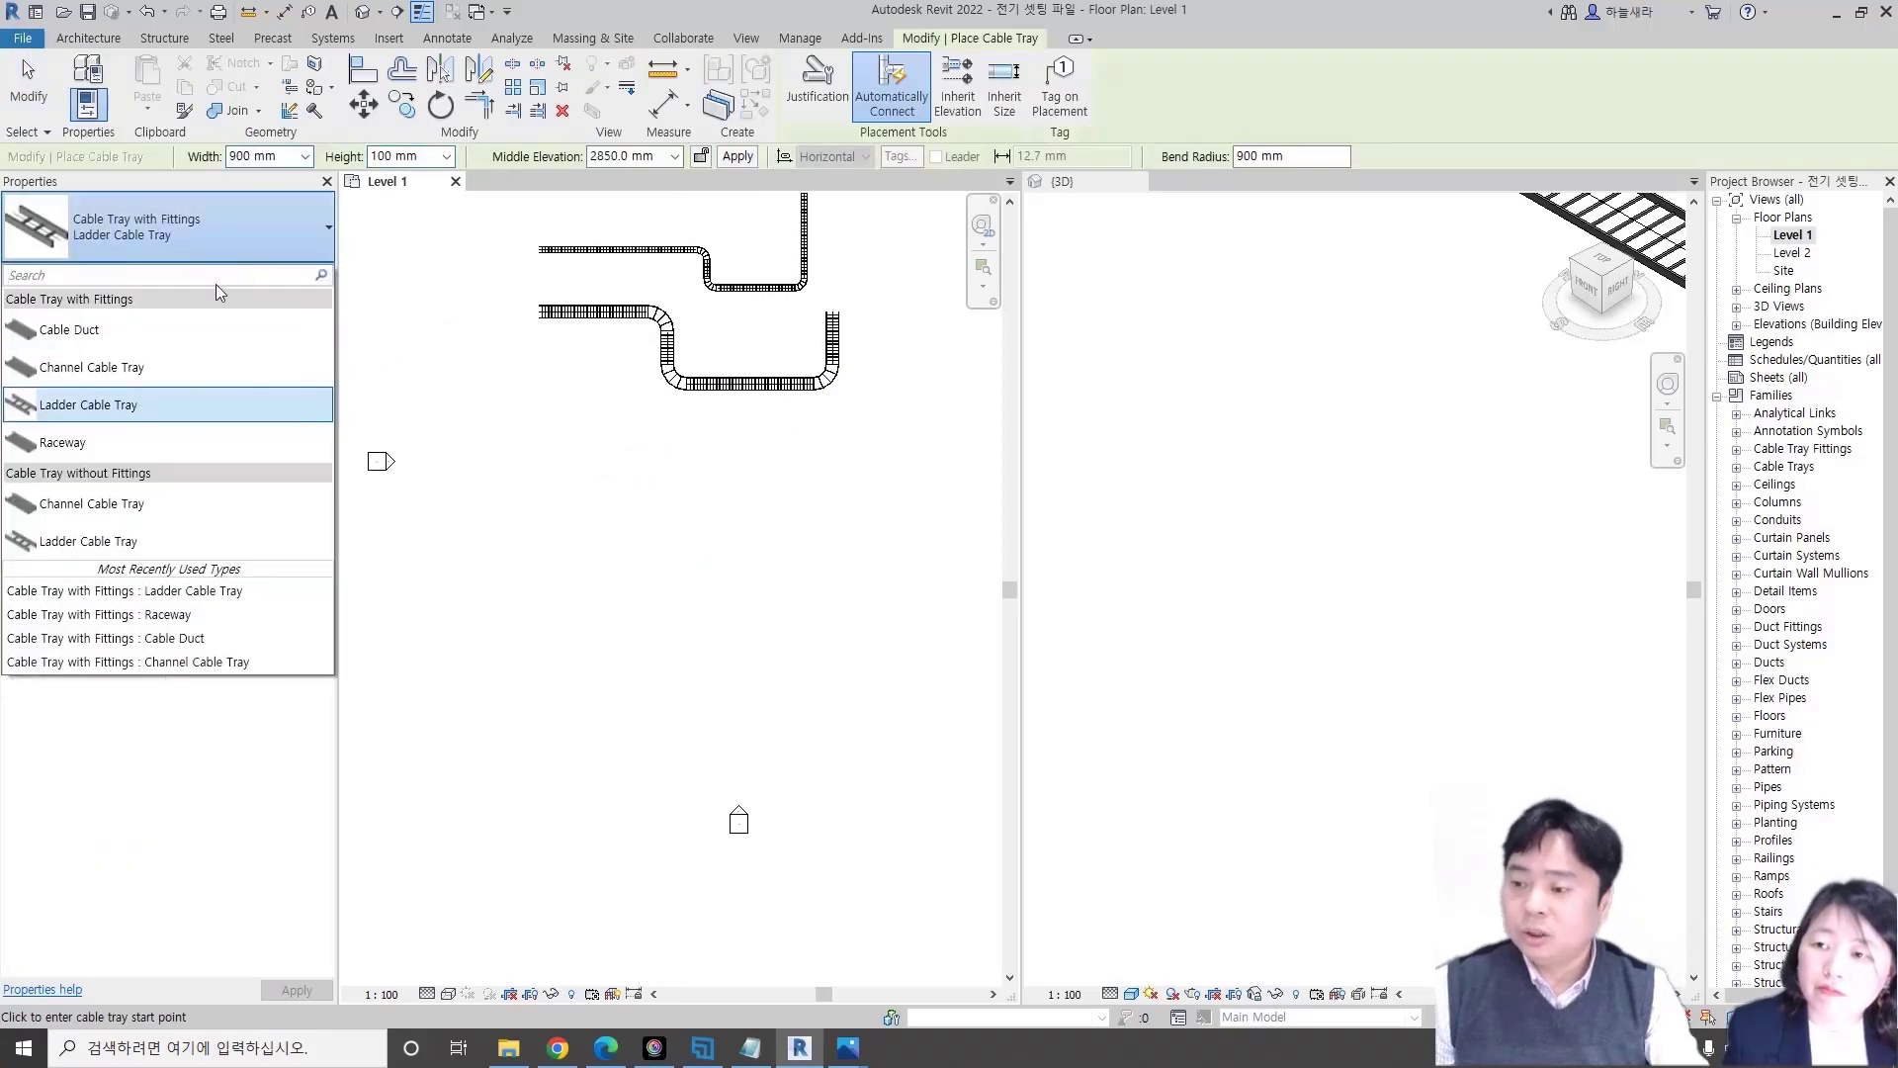
click(220, 338)
click(539, 445)
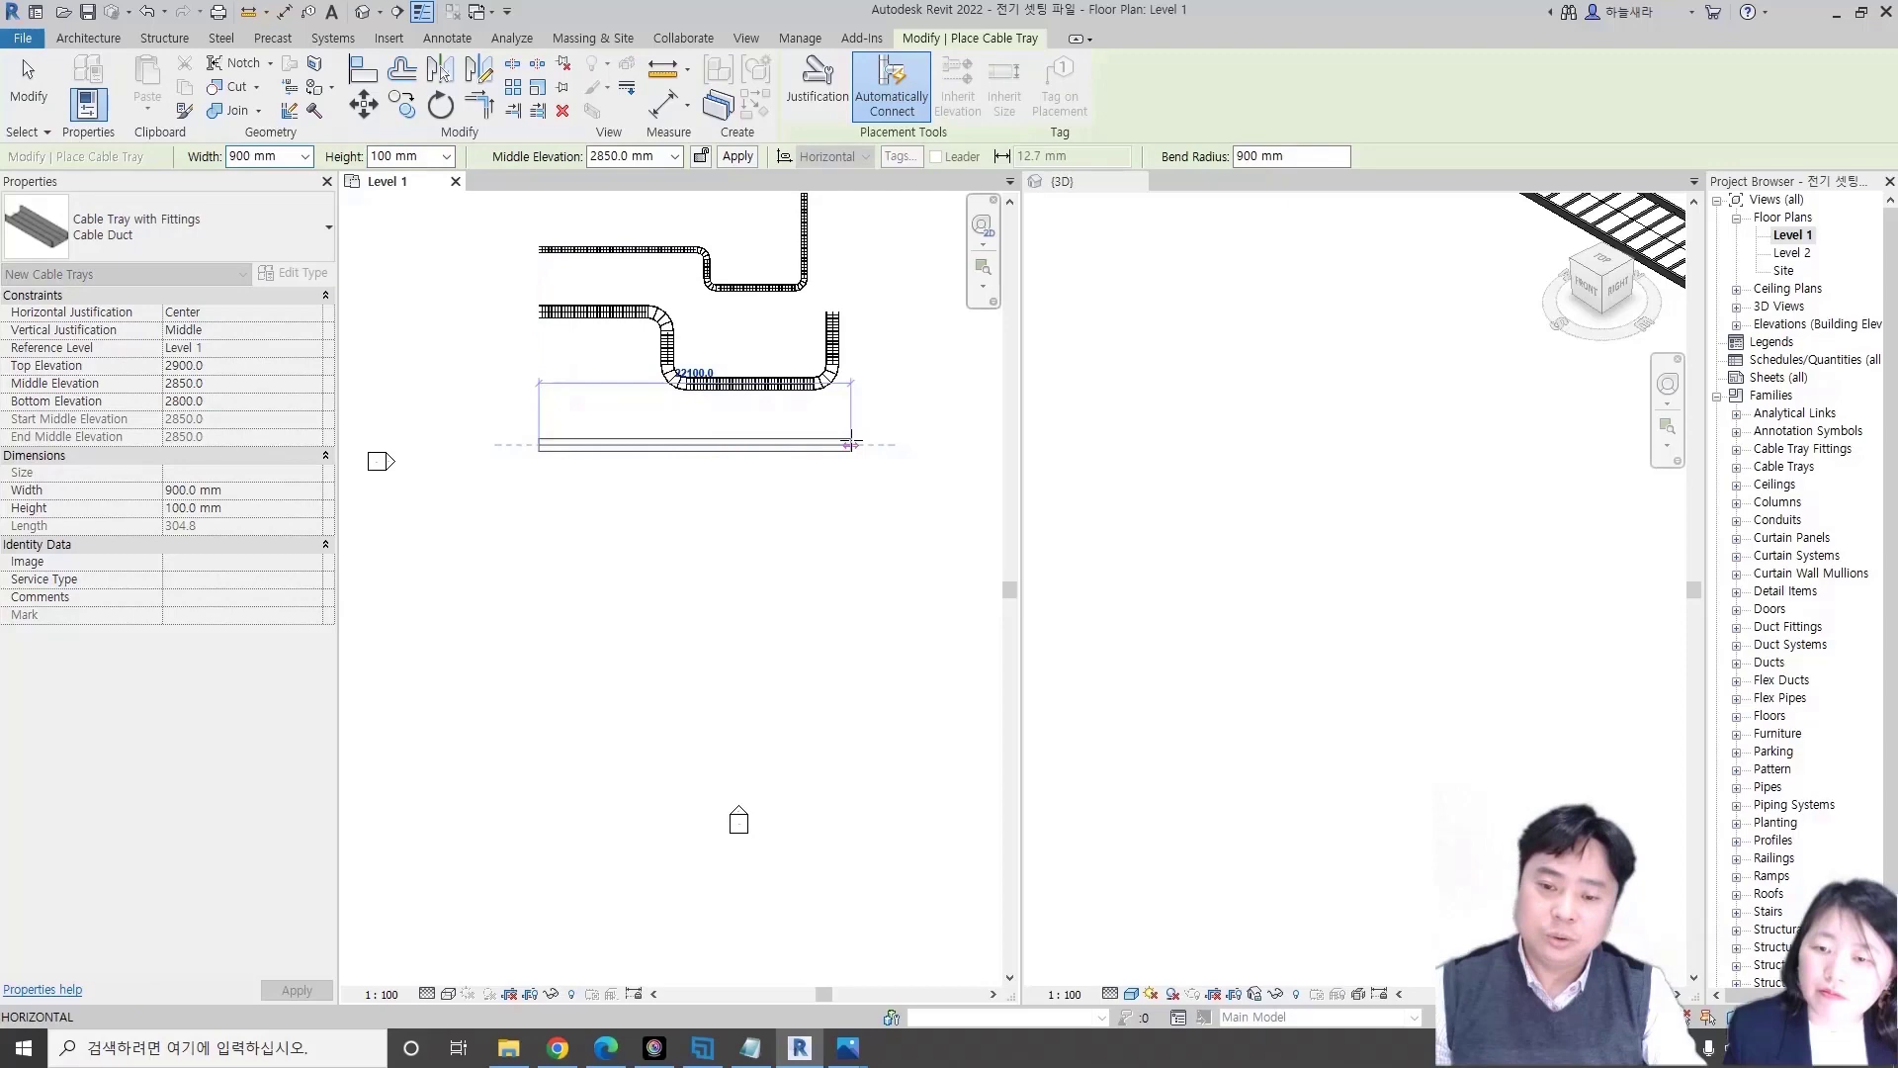
click(852, 444)
key(Escape)
key(Escape)
- Change the new cable duct's width using the width list
click(841, 444)
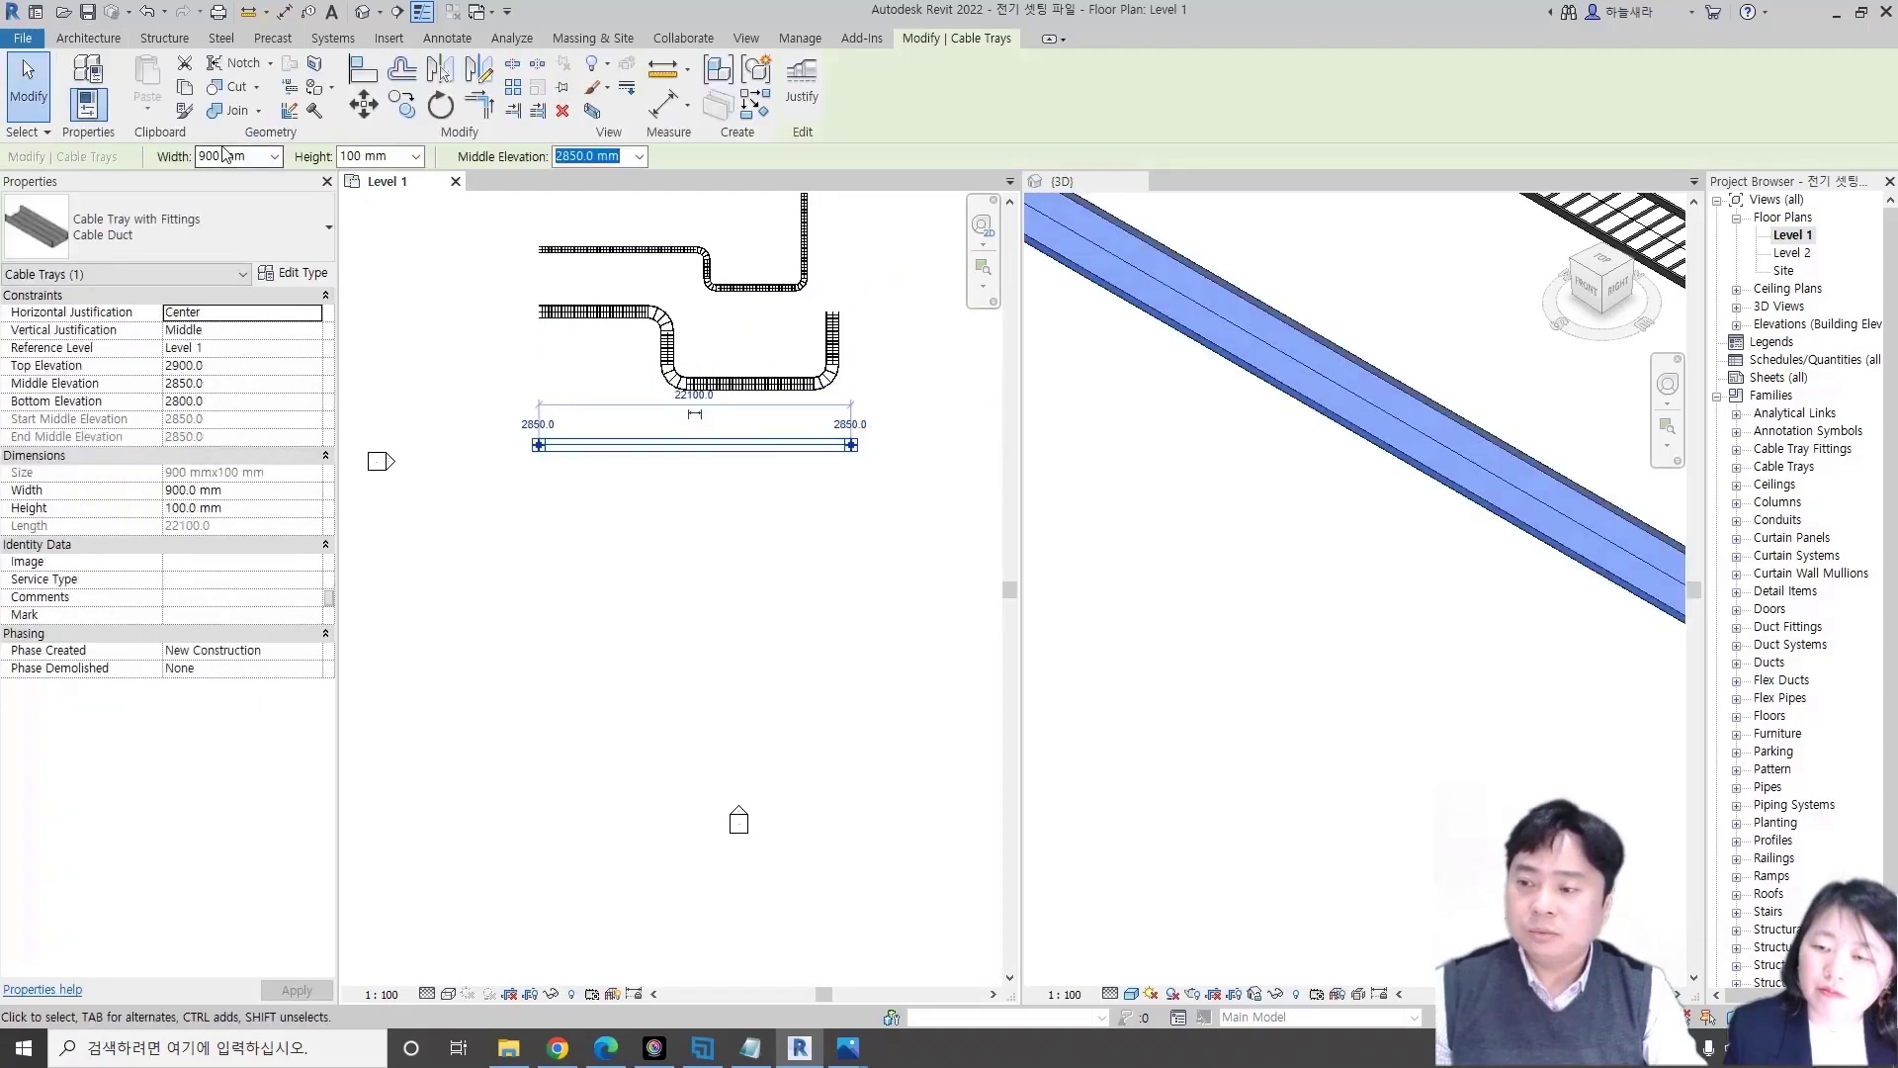
click(274, 156)
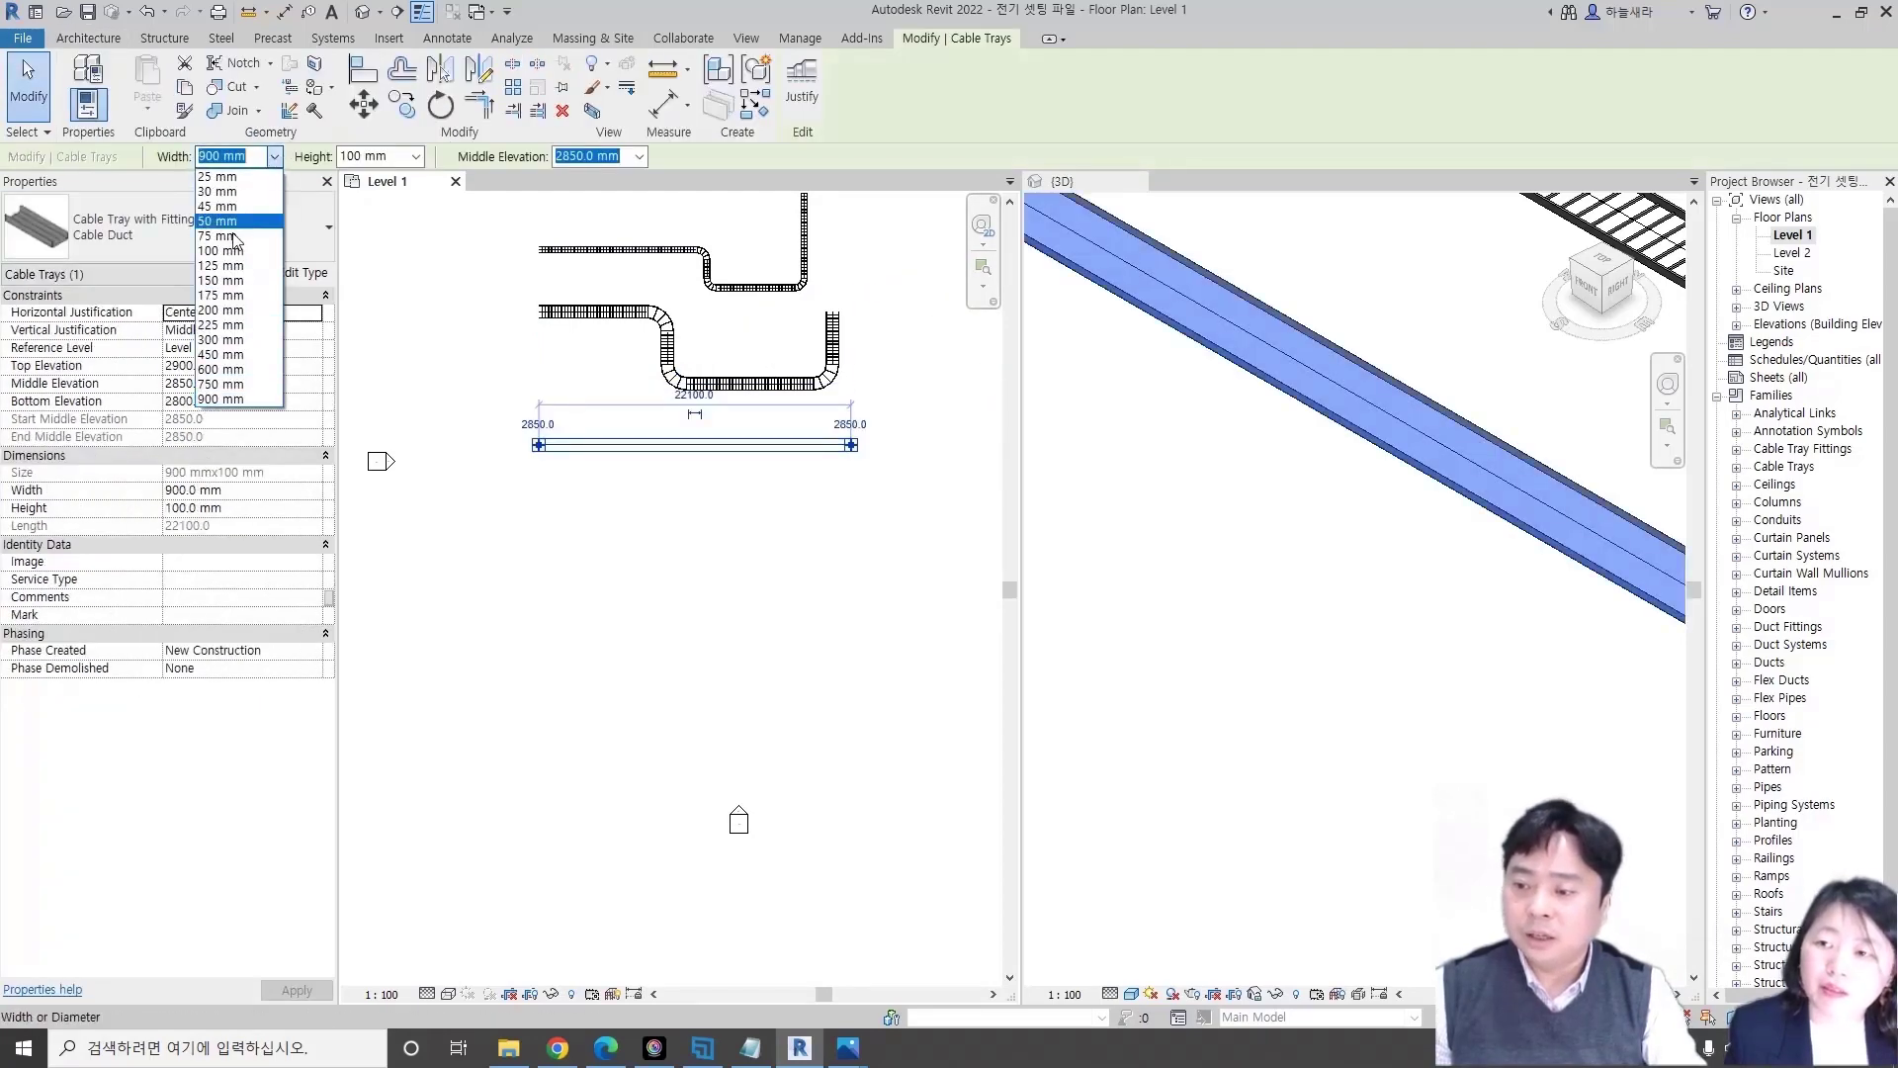
click(240, 371)
click(915, 530)
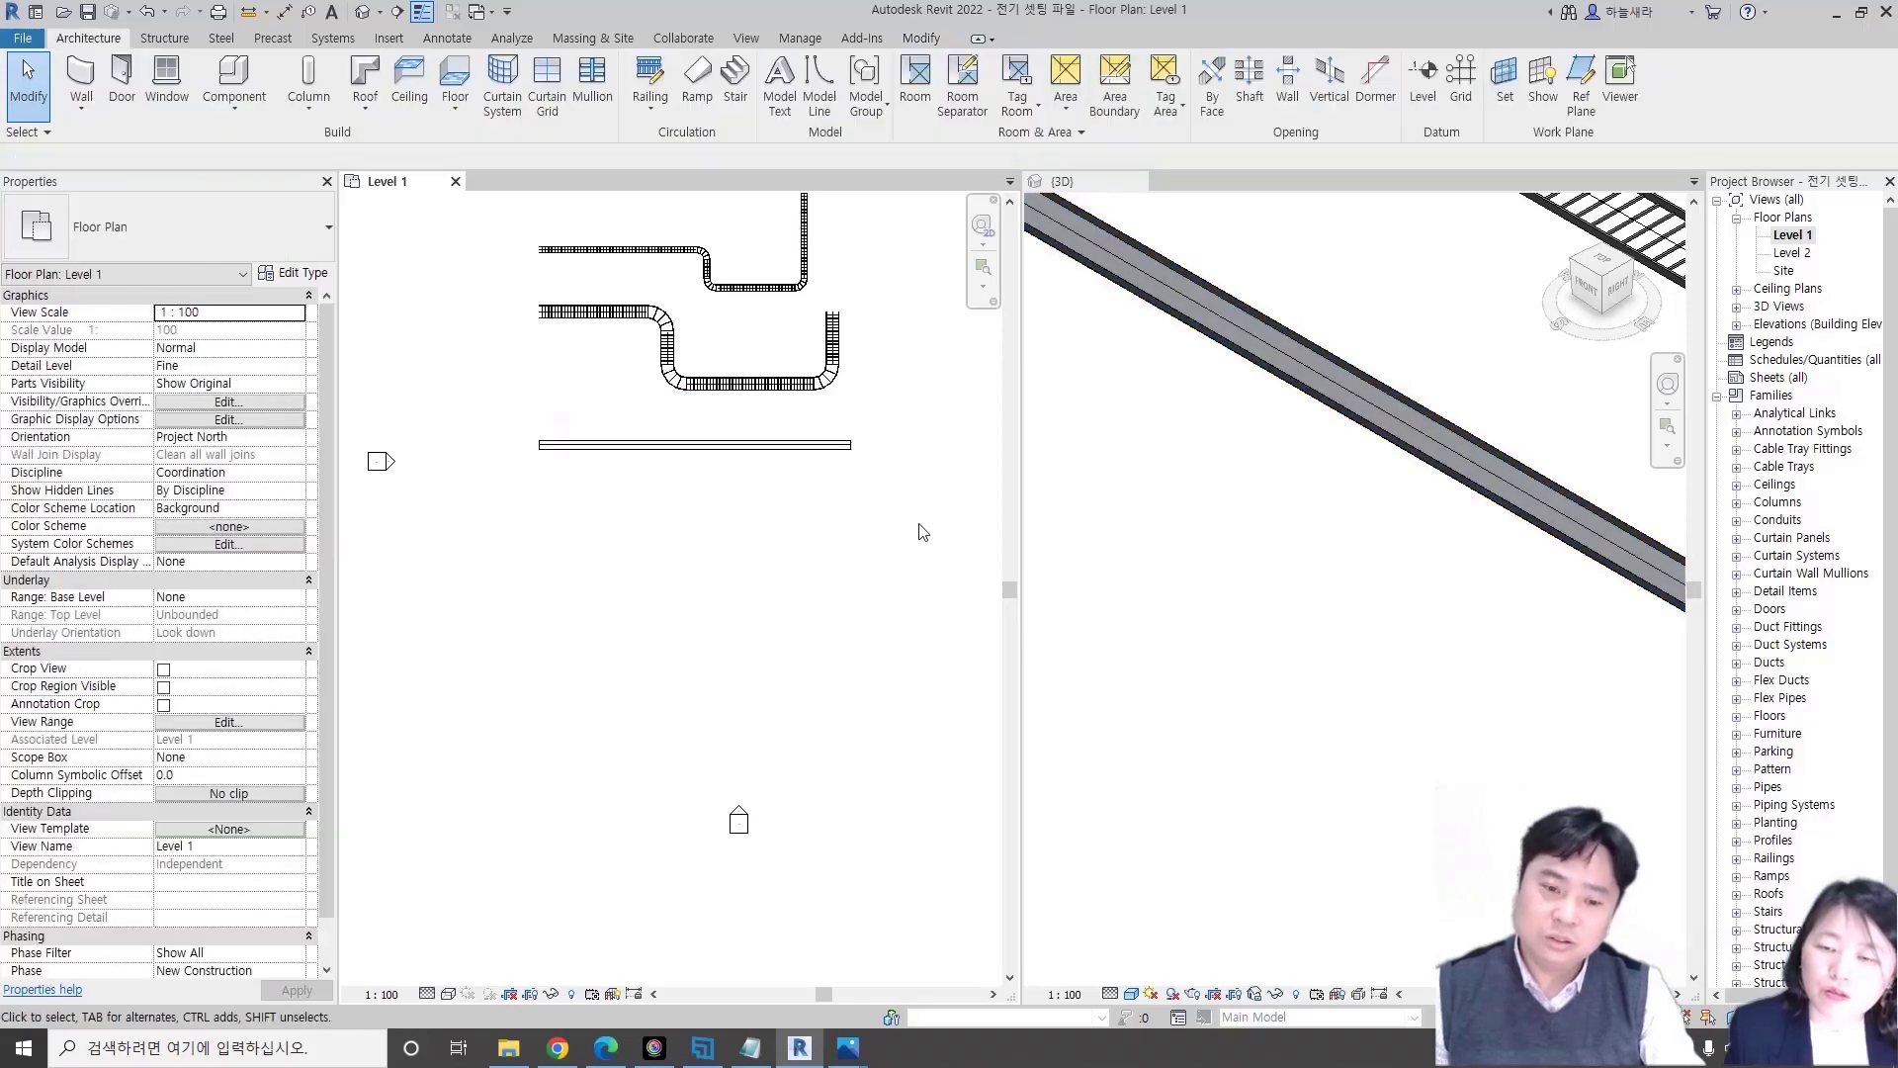
click(649, 445)
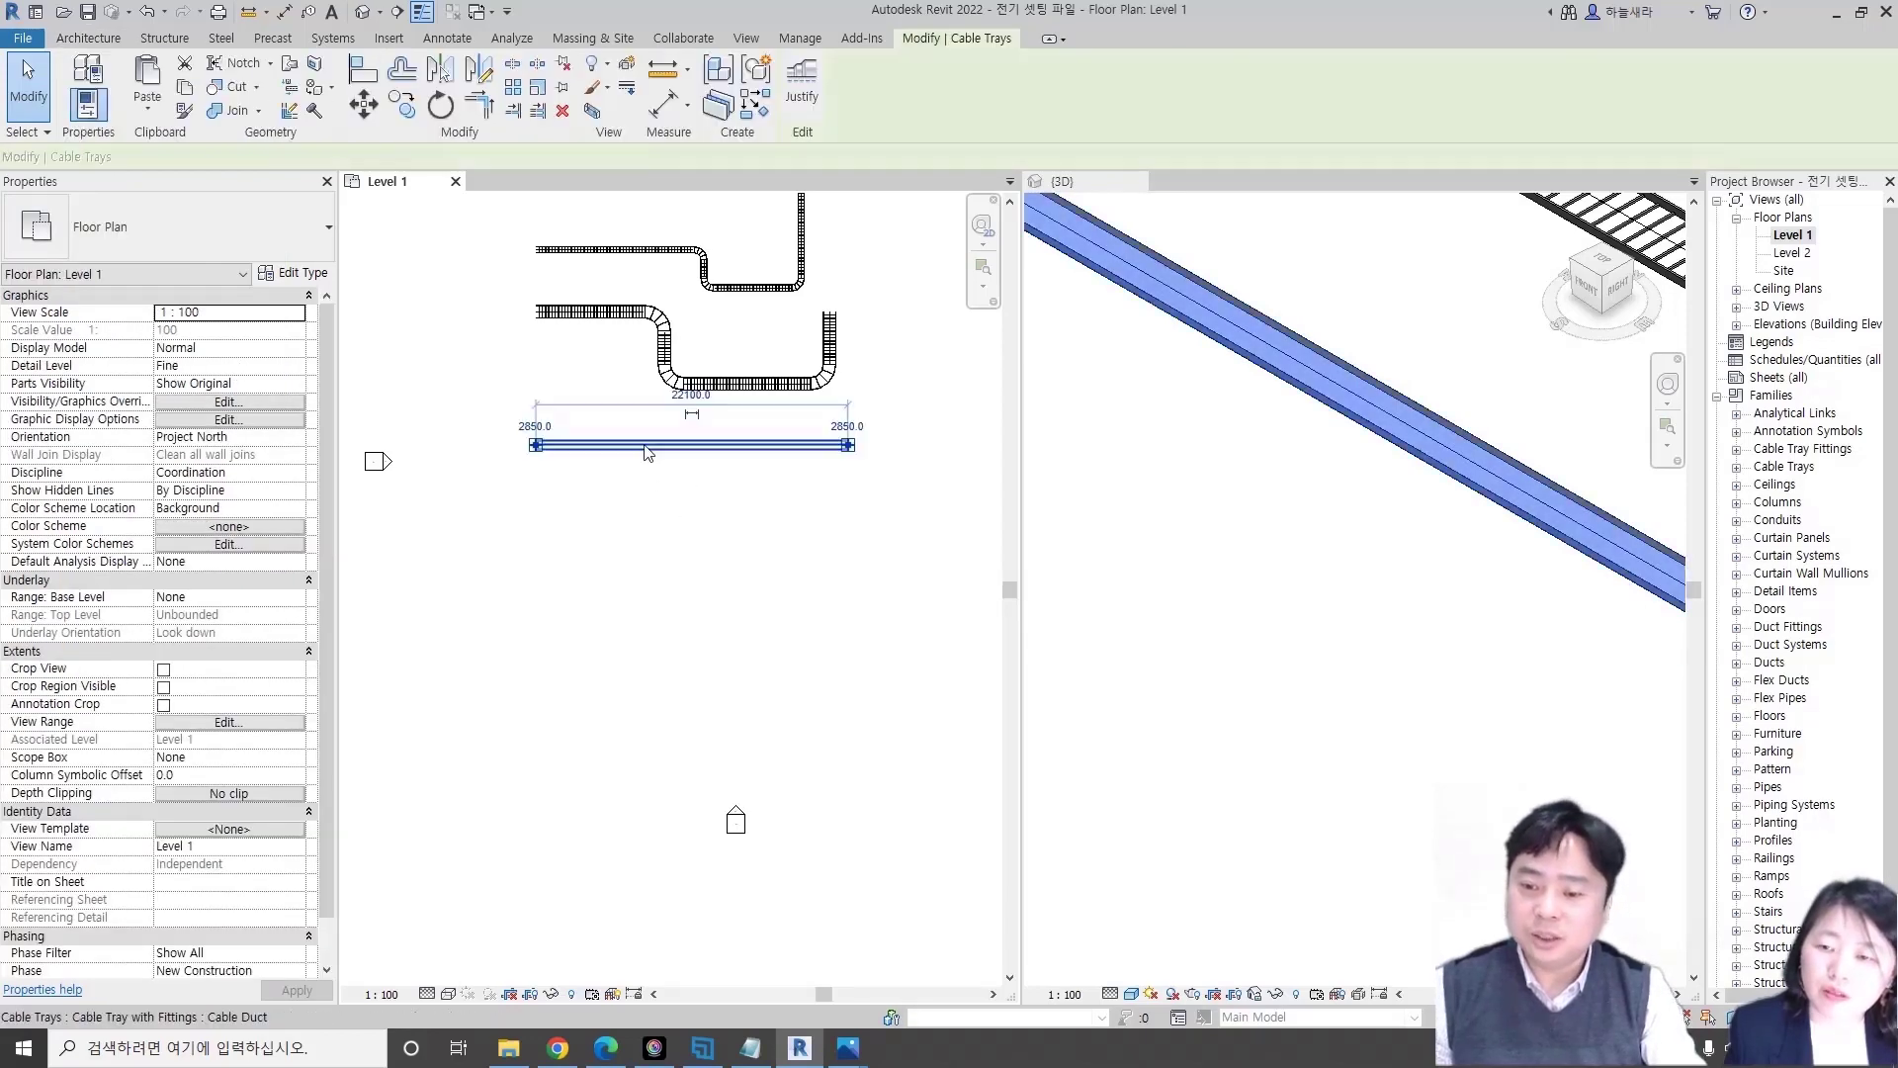
- Start a new cable tray of the Raceway type and select its width value
key(c)
key(s)
click(328, 226)
click(99, 437)
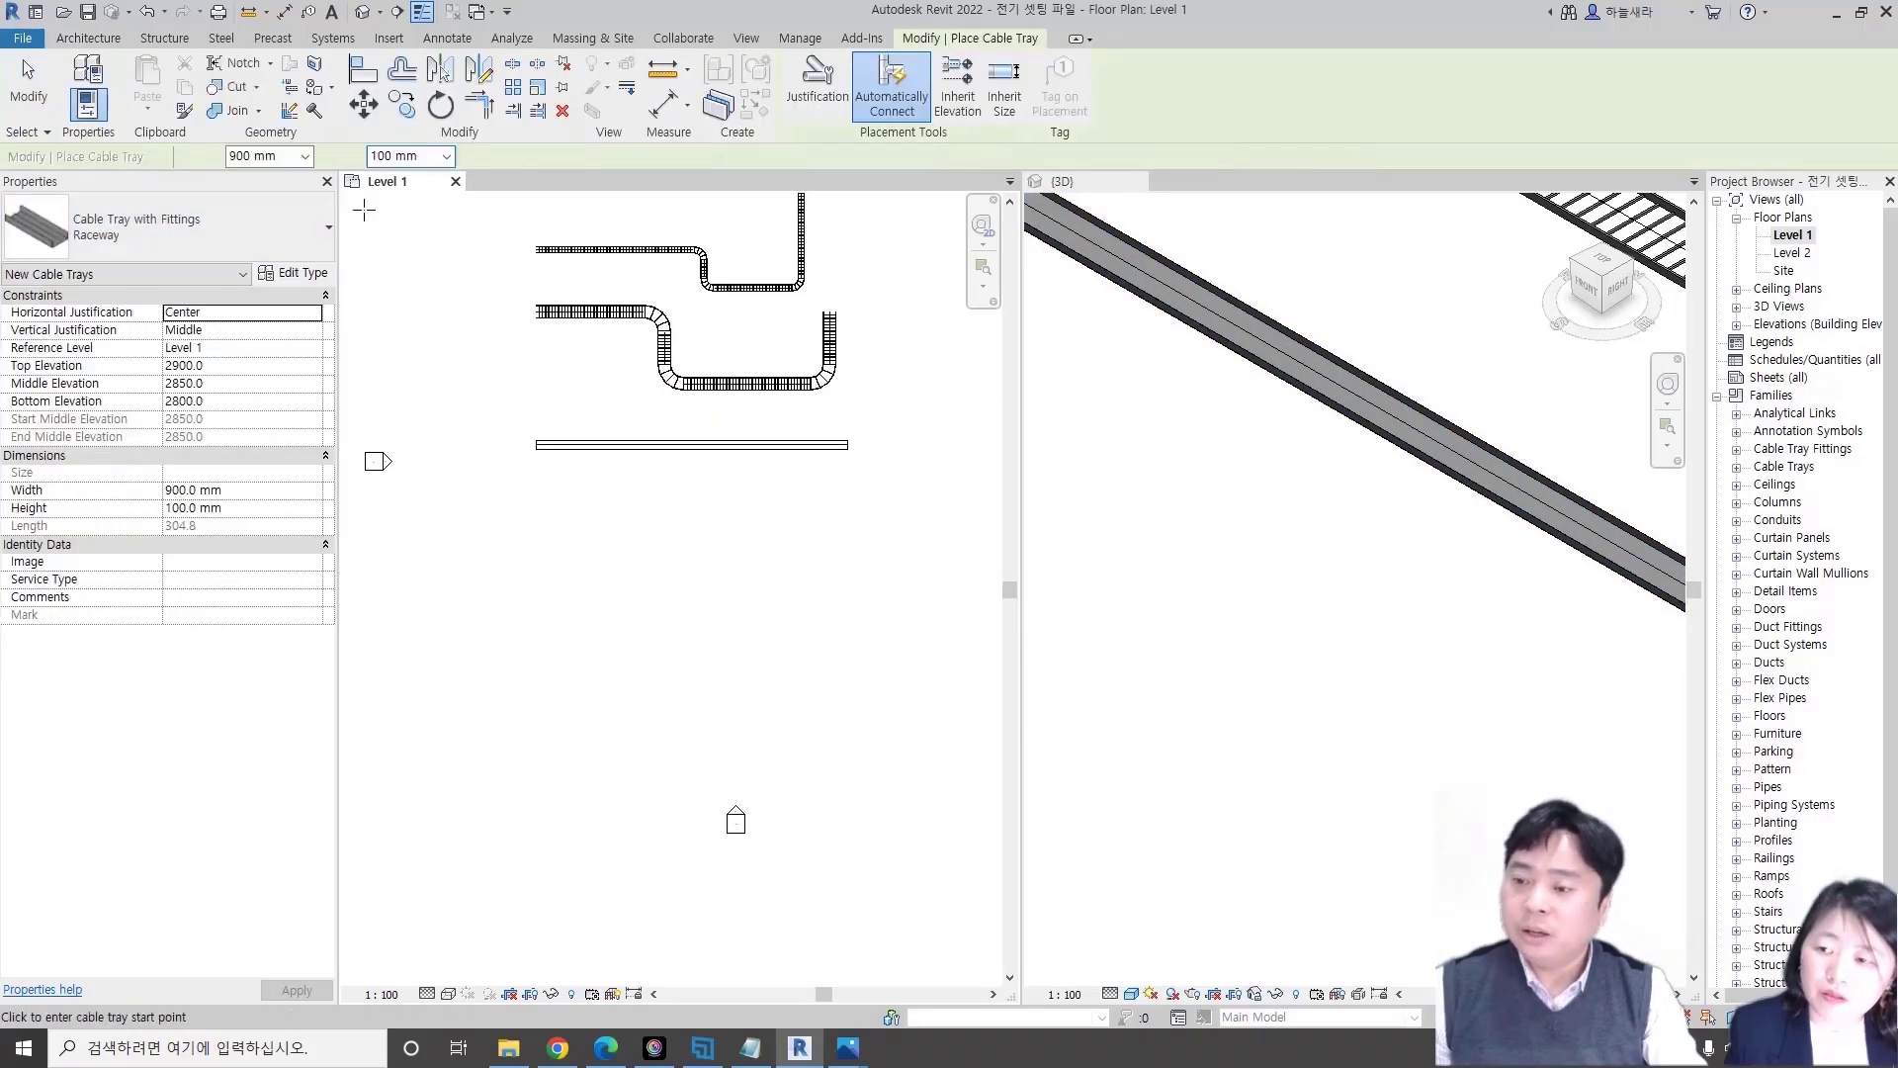
click(255, 156)
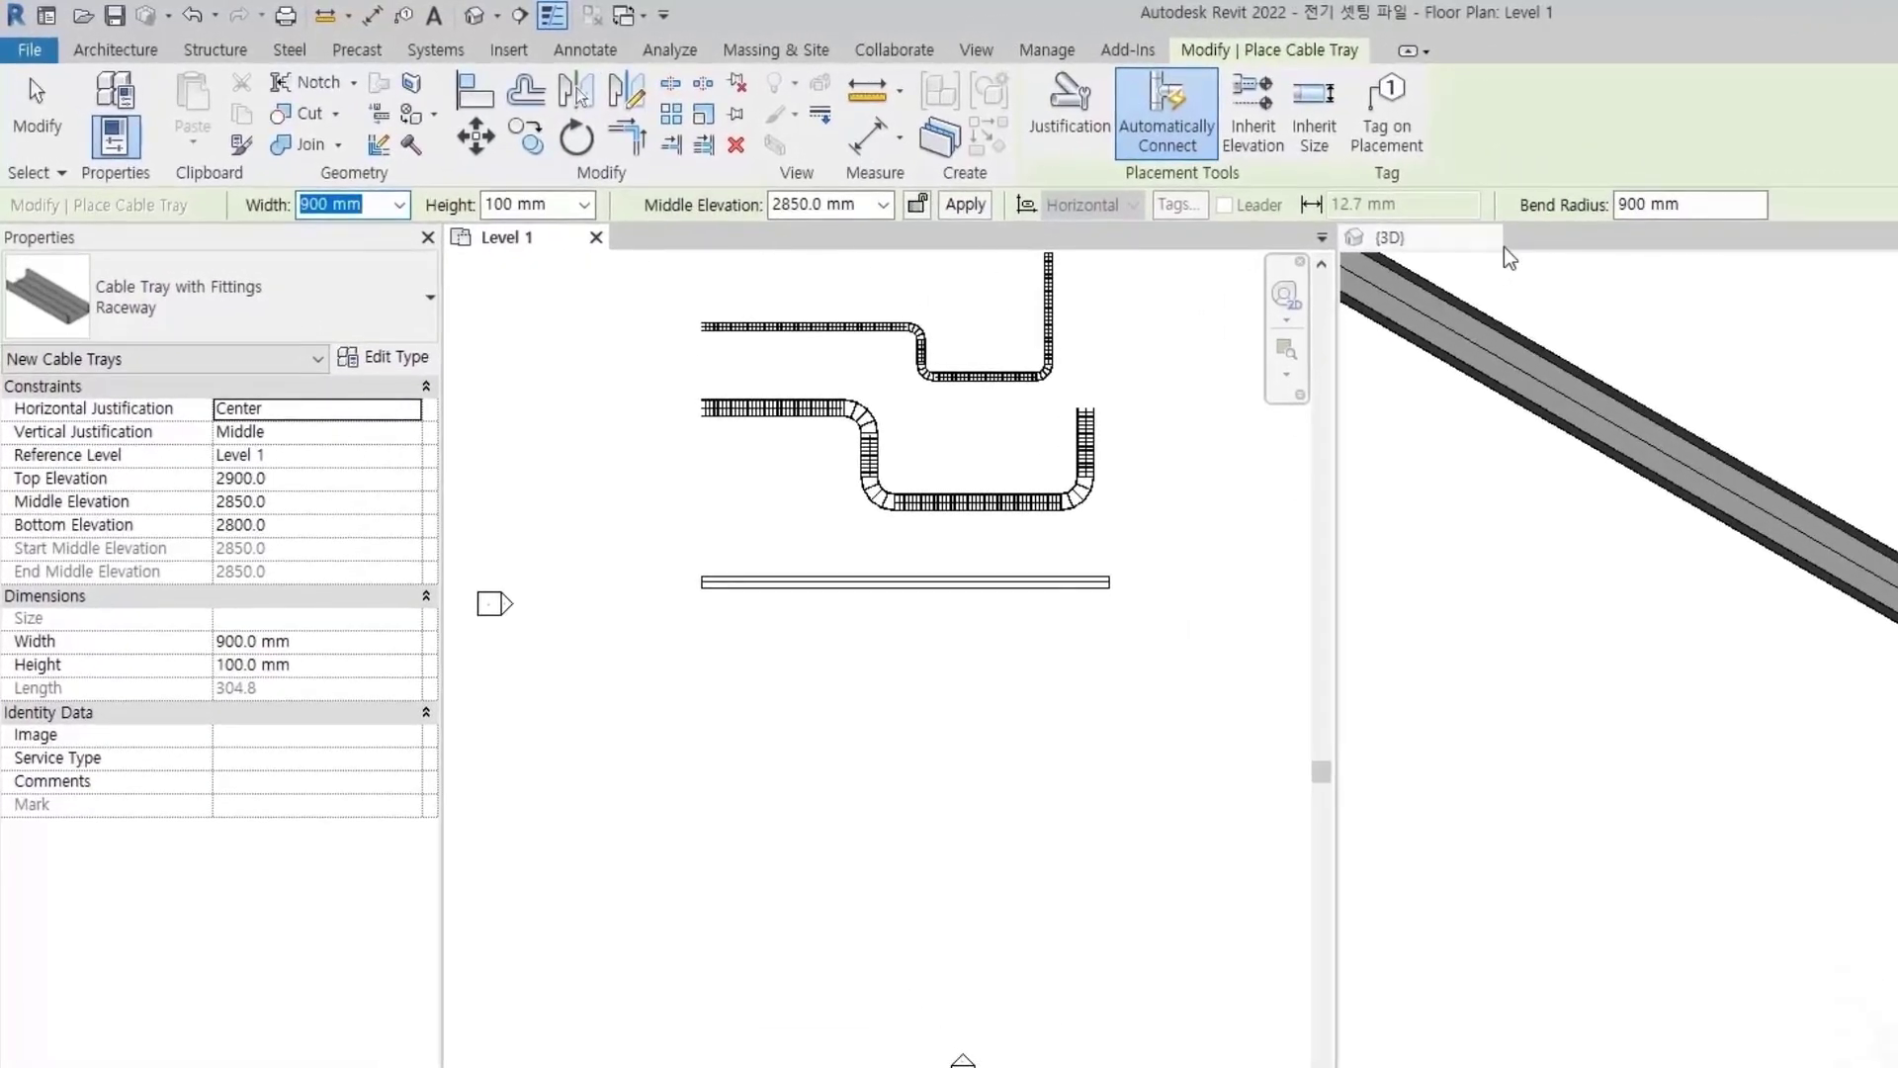
text(70)
key(Return)
click(554, 213)
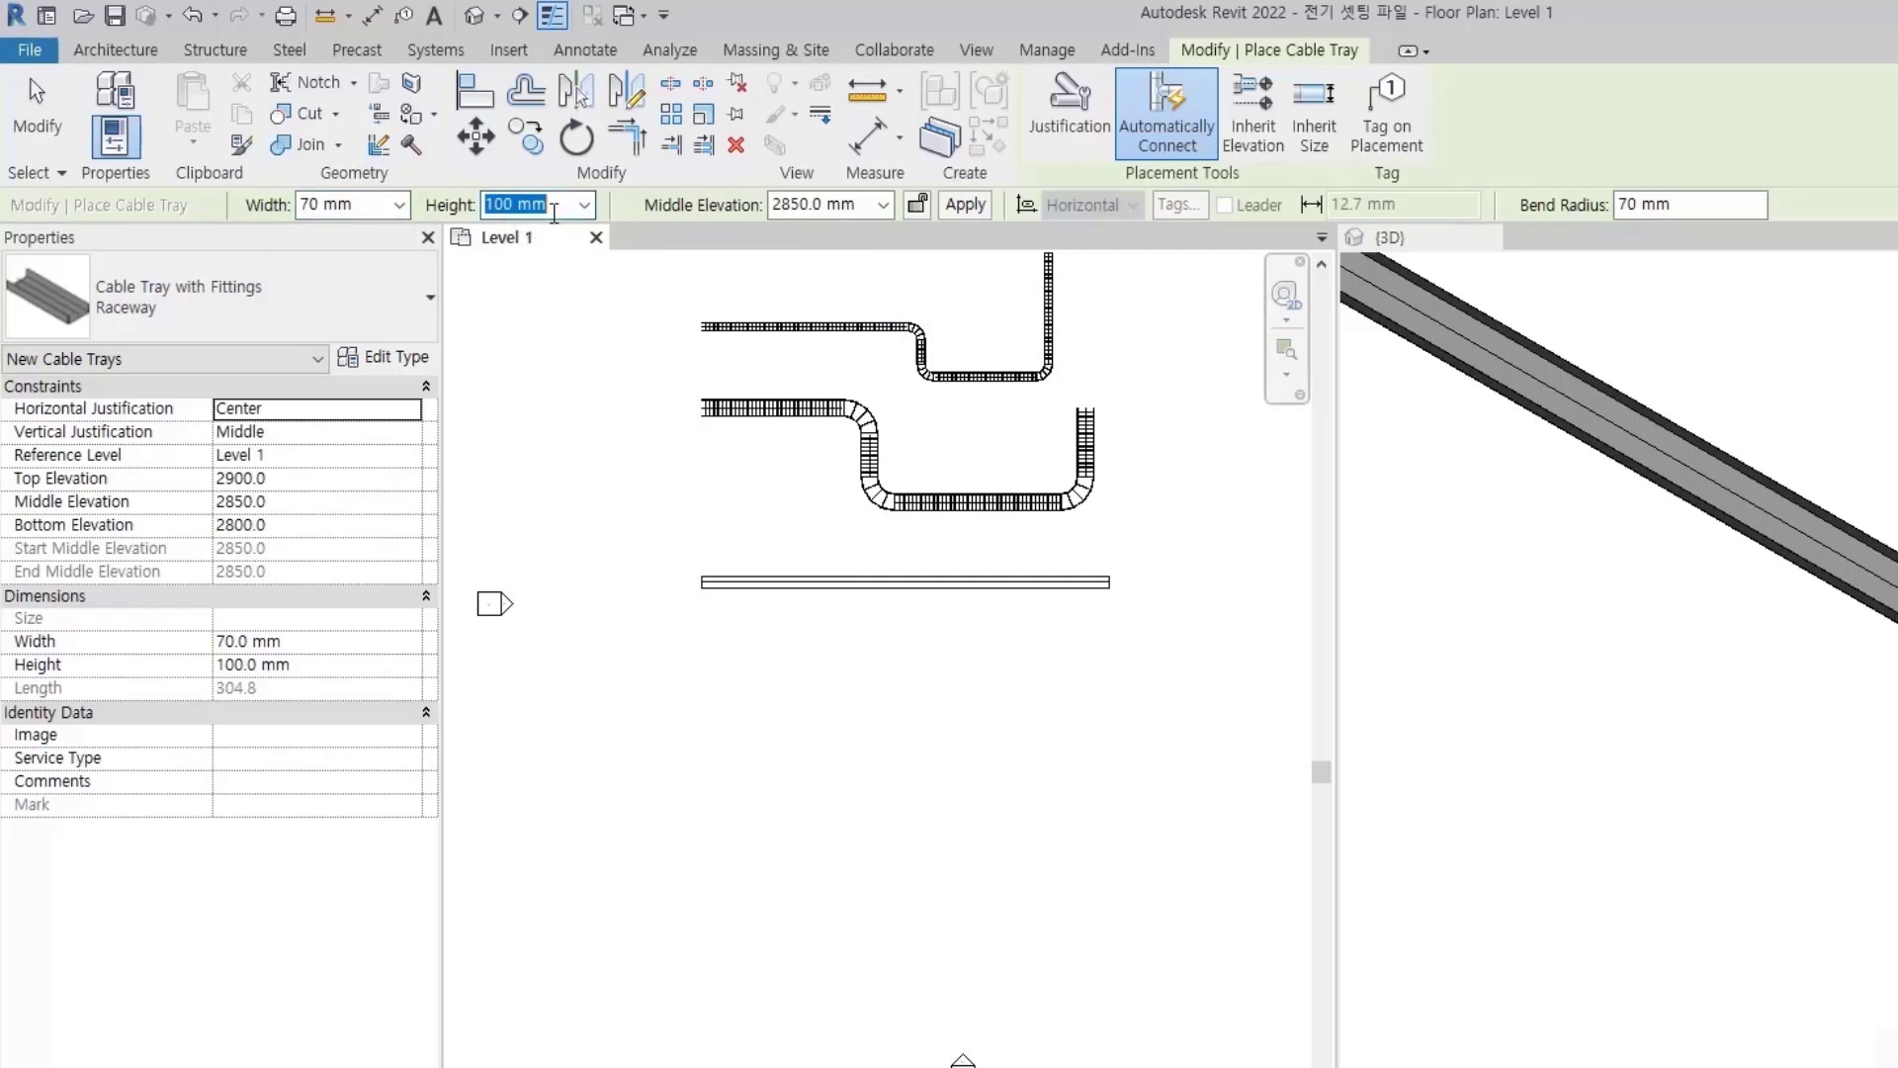
text(40)
key(Return)
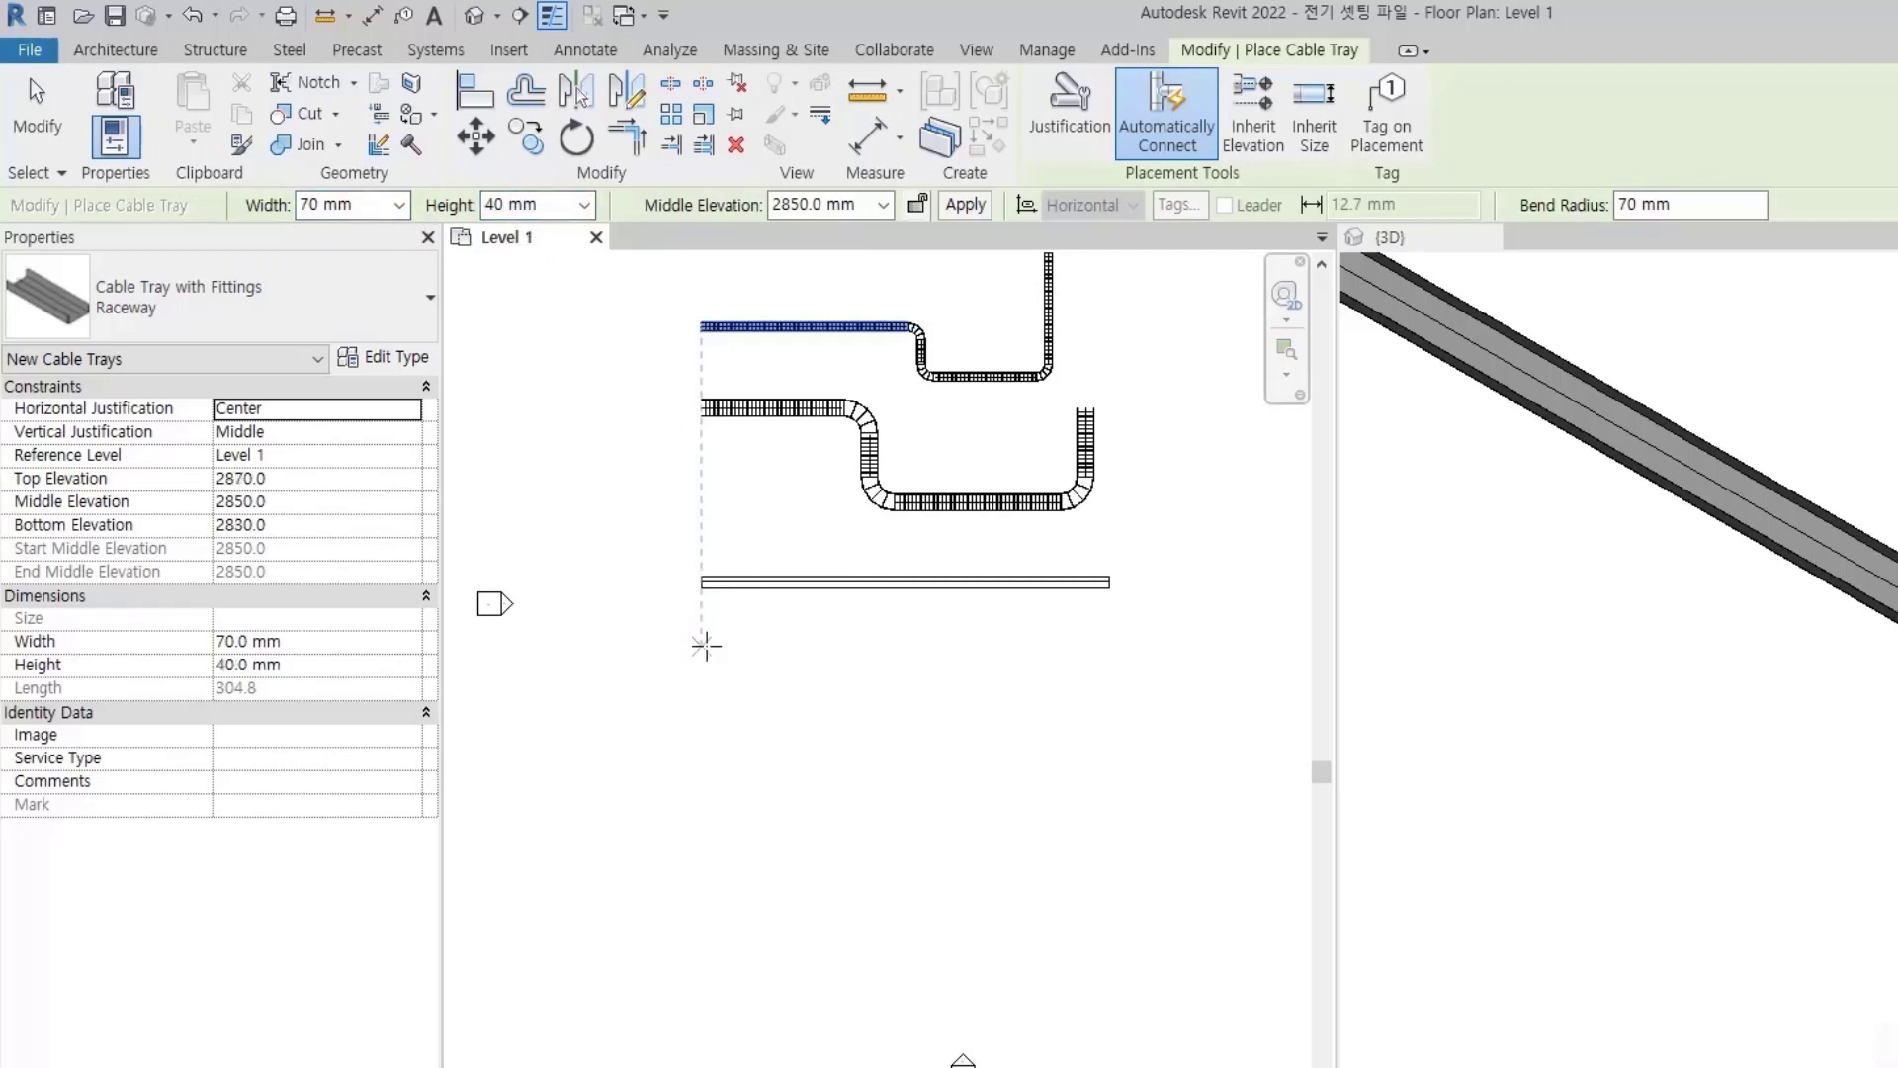
click(854, 643)
click(855, 677)
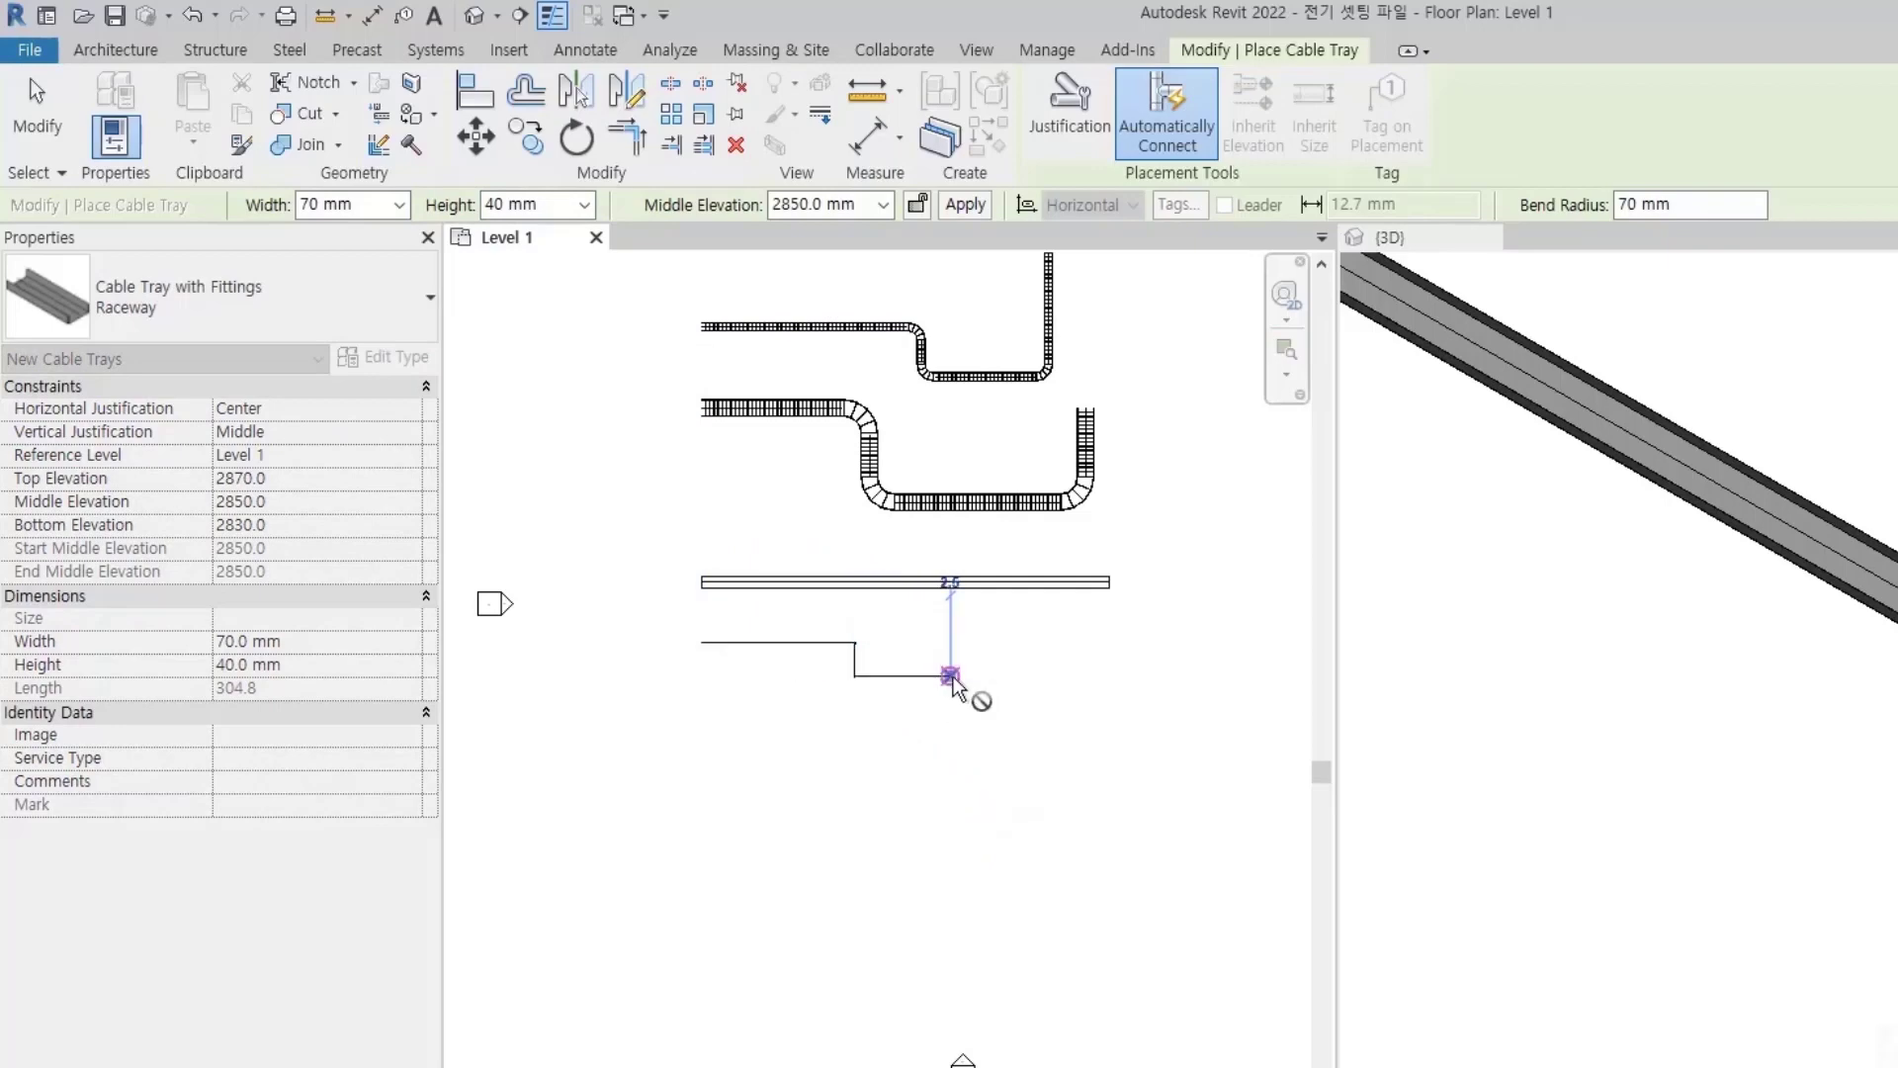
key(Escape)
key(Escape)
scroll(892, 688, up, 4)
drag(721, 534, 1050, 751)
key(Delete)
key(c)
key(t)
scroll(1238, 551, down, 2)
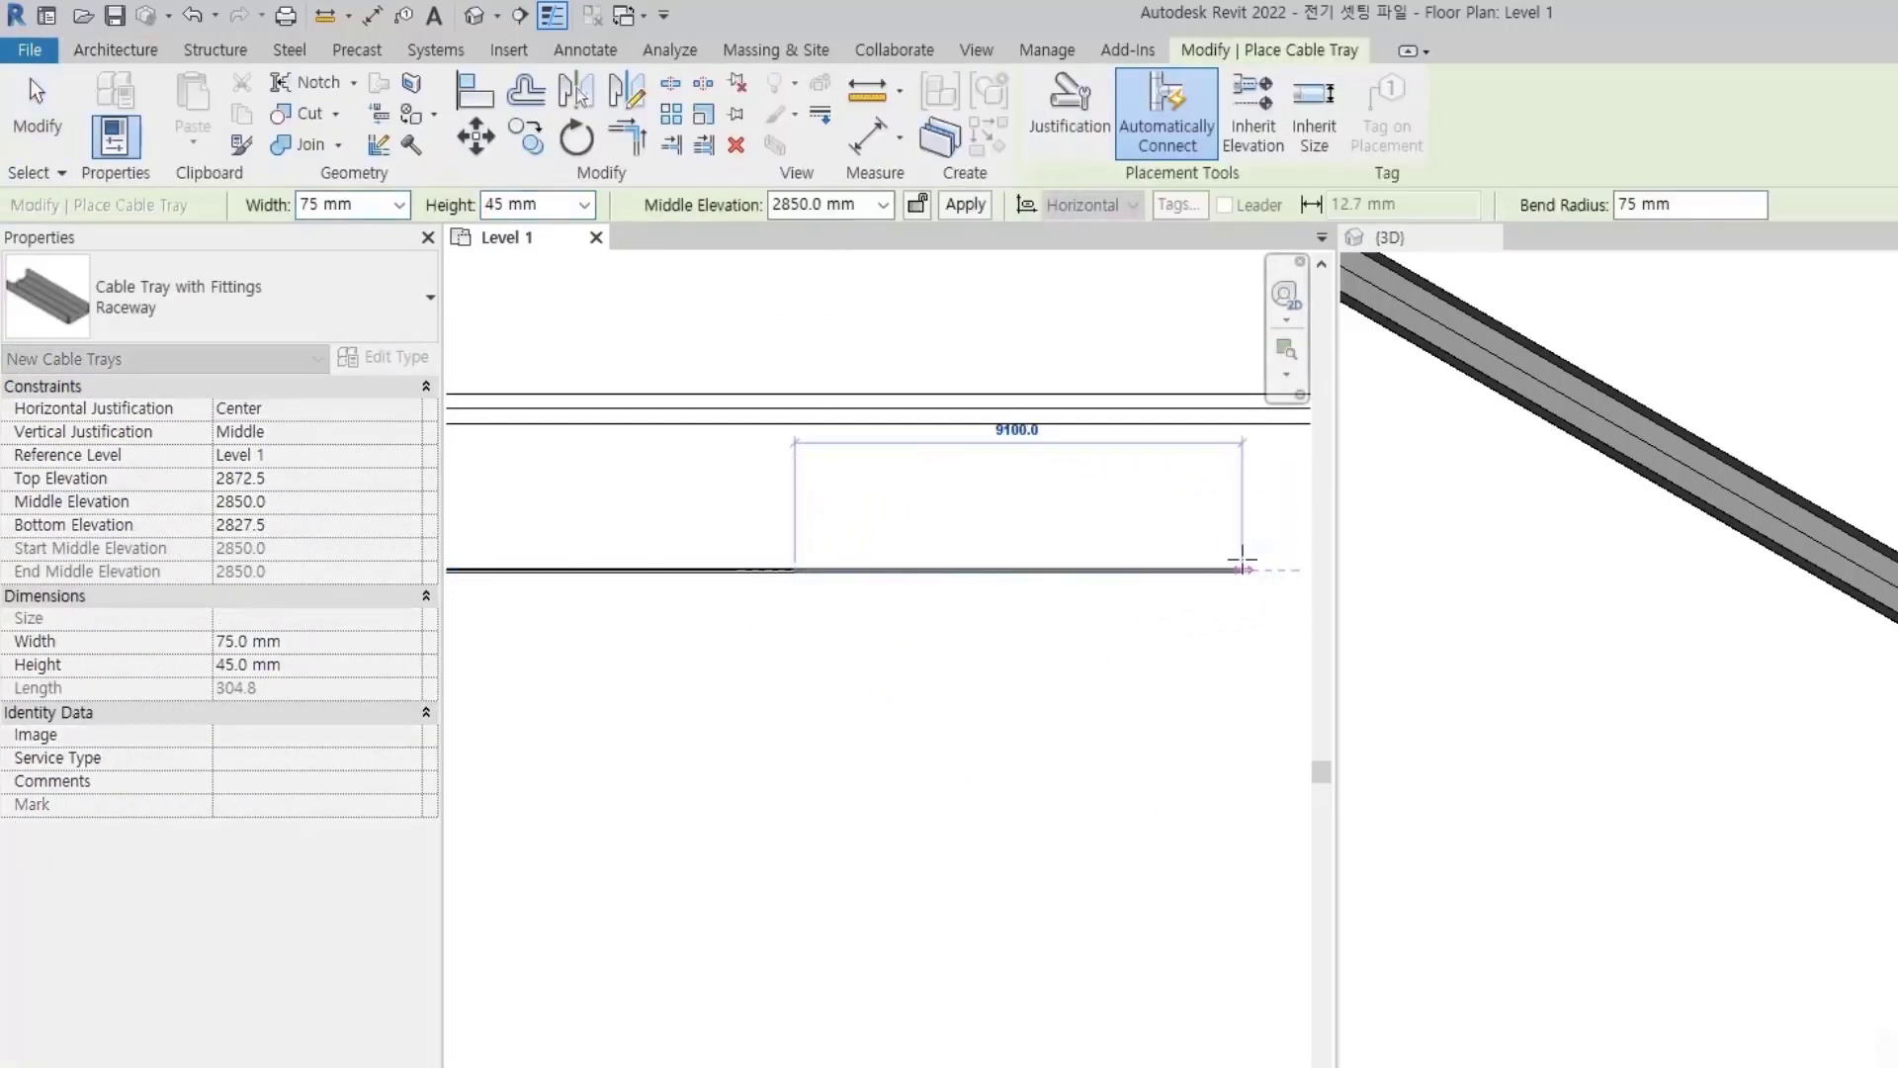
scroll(1230, 565, down, 1)
key(Escape)
key(Escape)
click(791, 573)
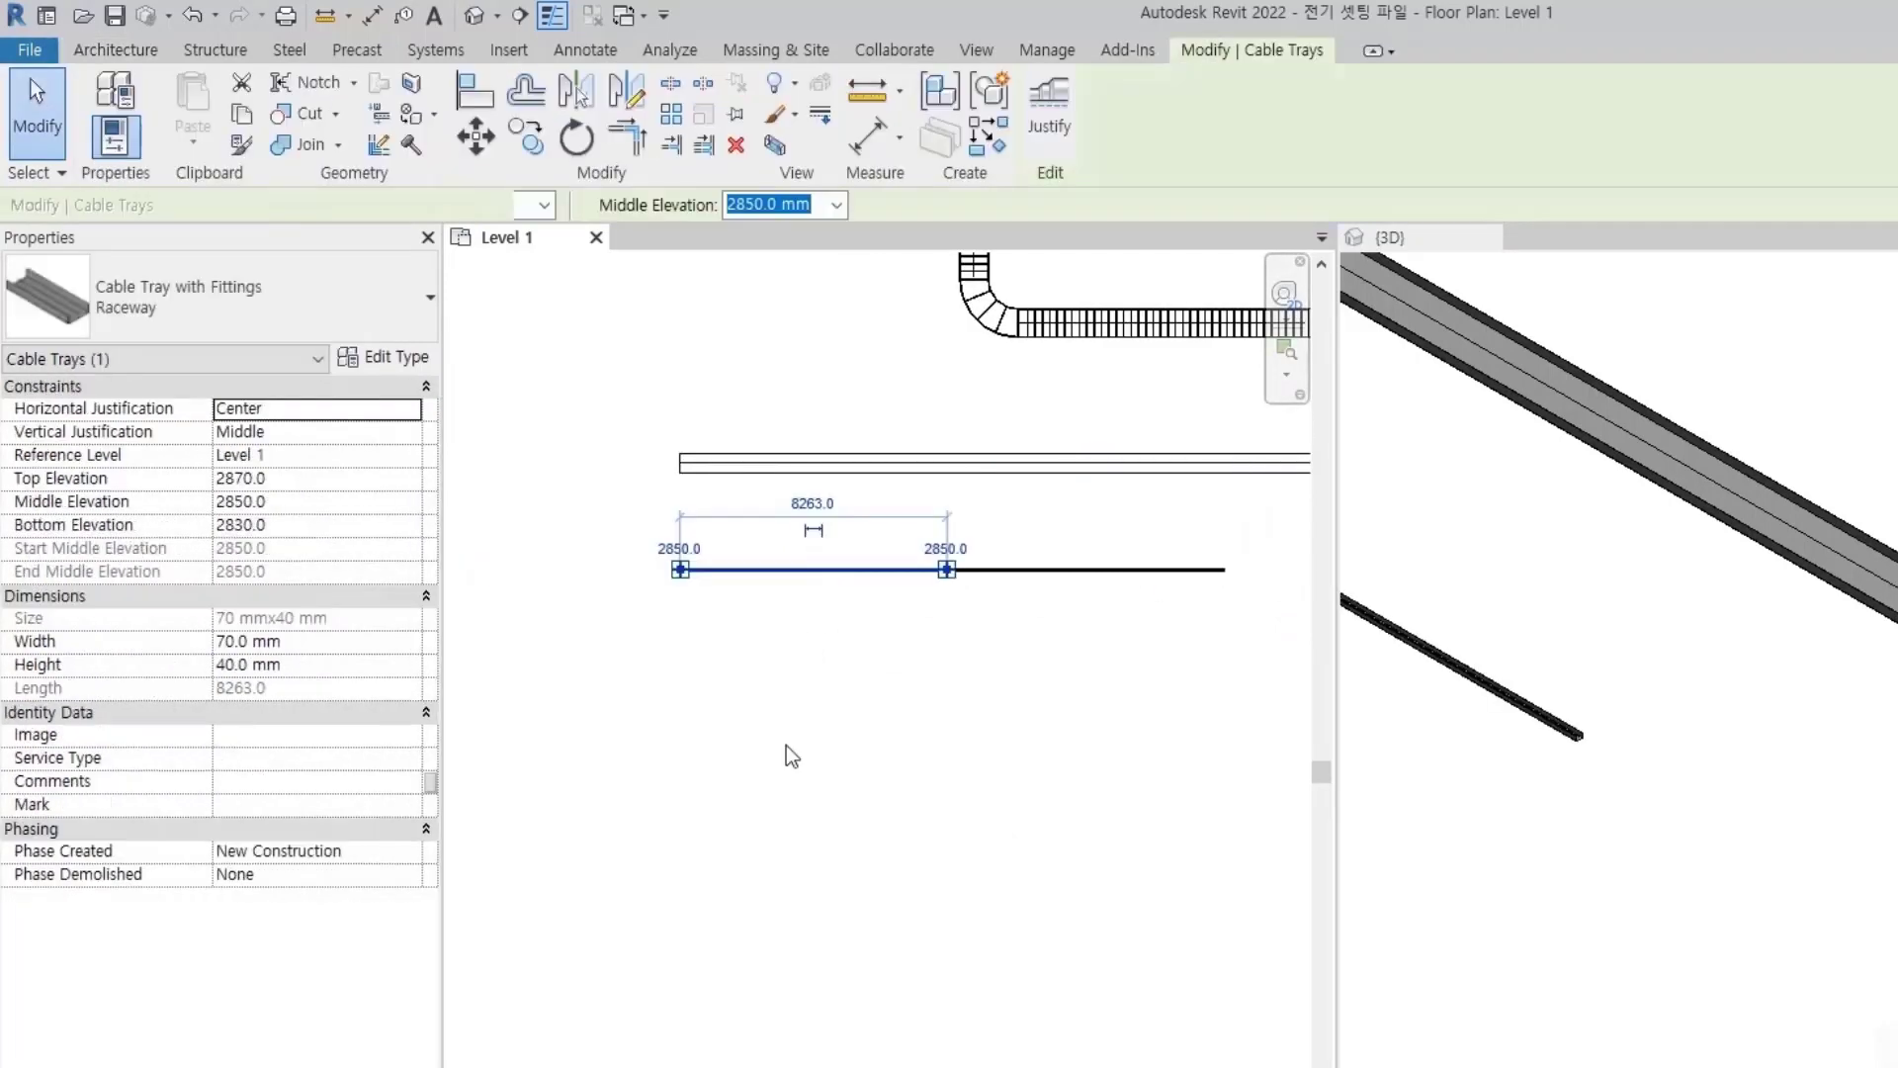
key(c)
key(t)
click(772, 743)
click(770, 579)
key(Escape)
key(Escape)
scroll(770, 578, up, 2)
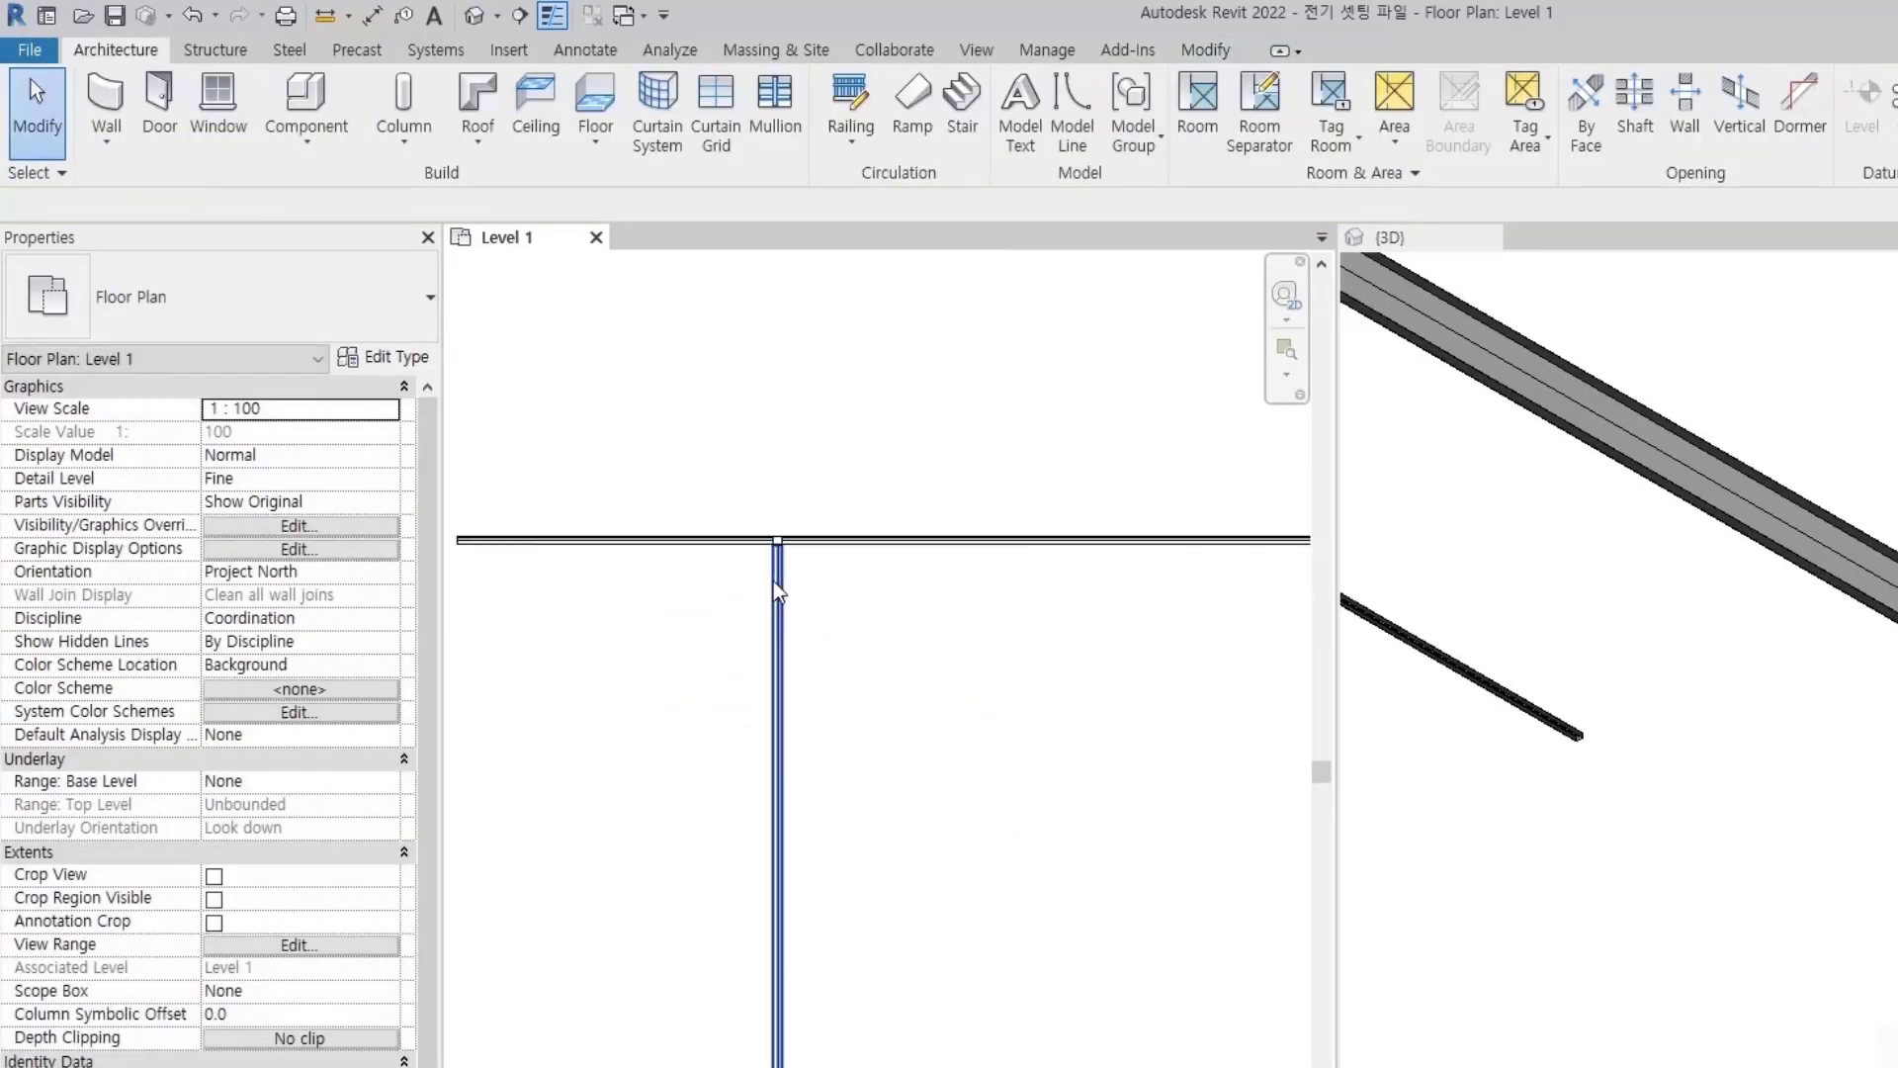
scroll(766, 642, up, 1)
click(767, 721)
key(c)
key(o)
click(828, 786)
scroll(860, 781, down, 2)
key(Escape)
drag(656, 581, 967, 793)
click(952, 900)
scroll(952, 900, down, 2)
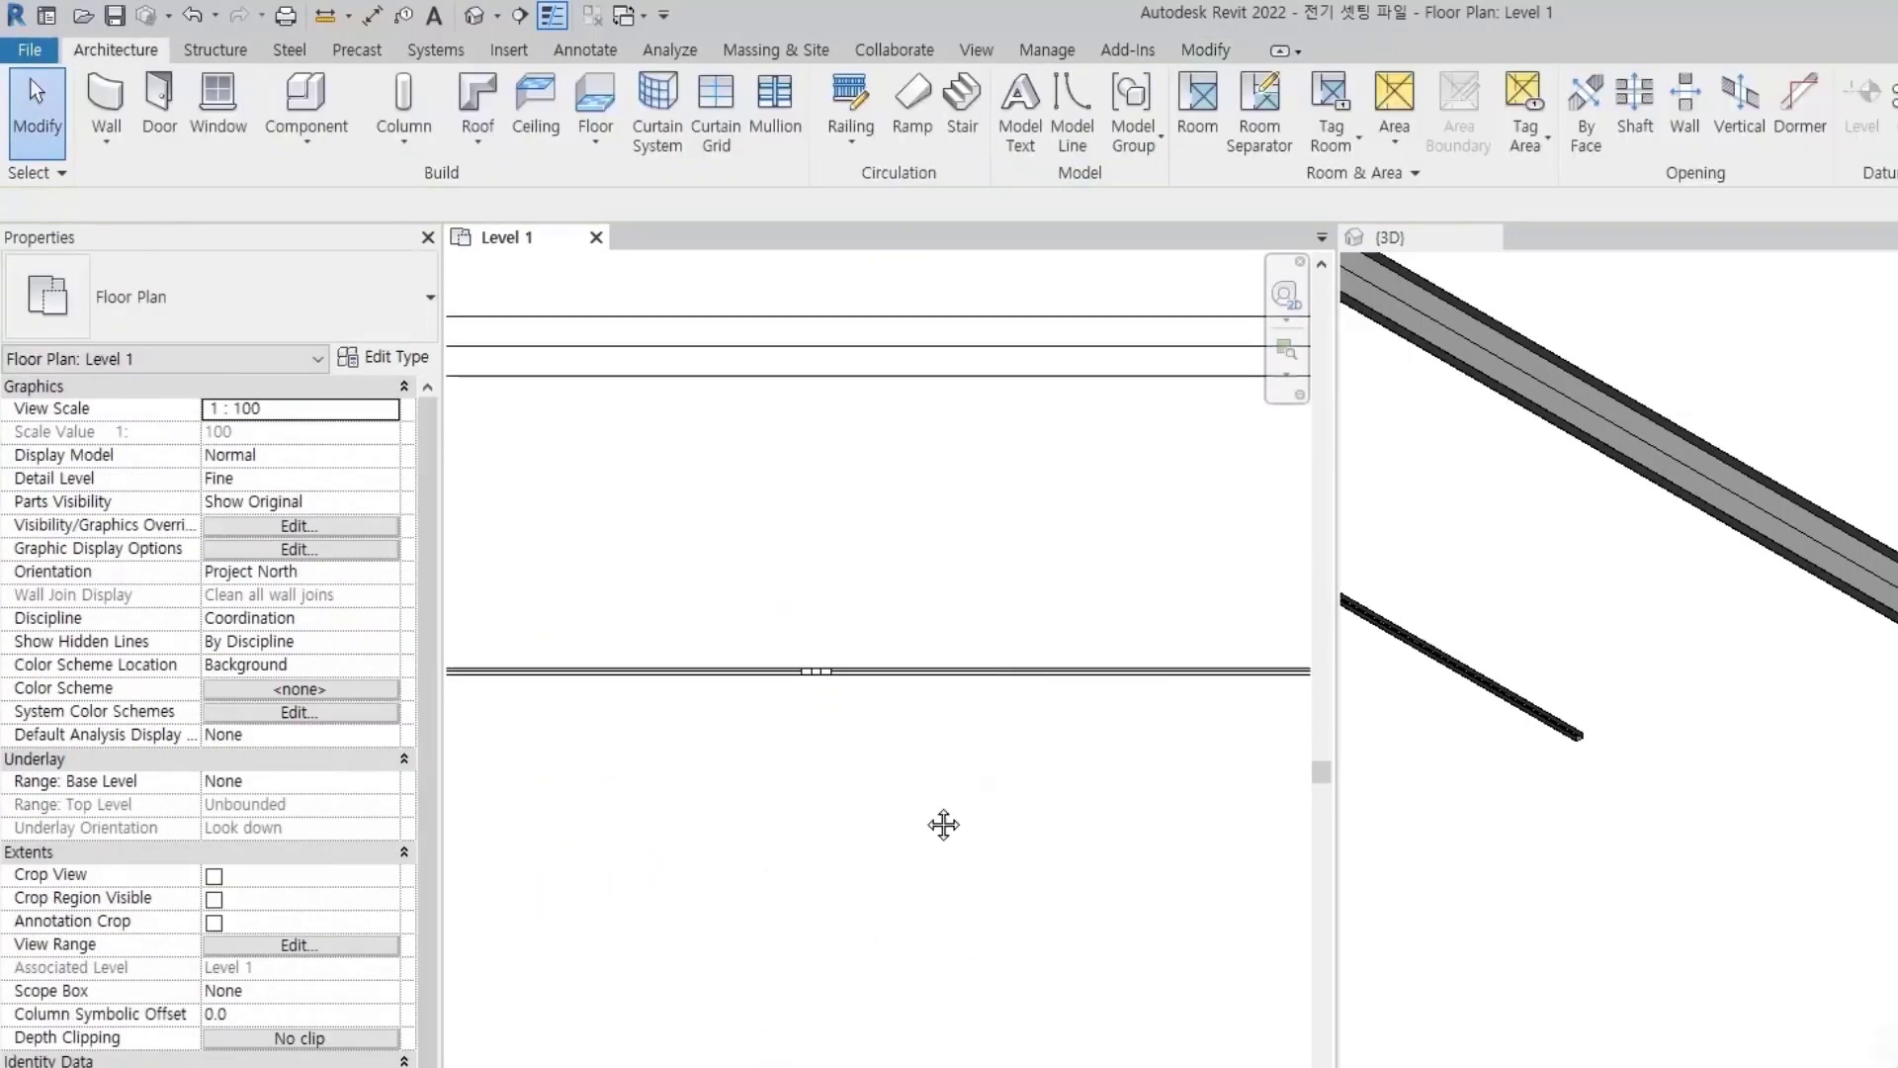
scroll(949, 834, up, 2)
click(875, 600)
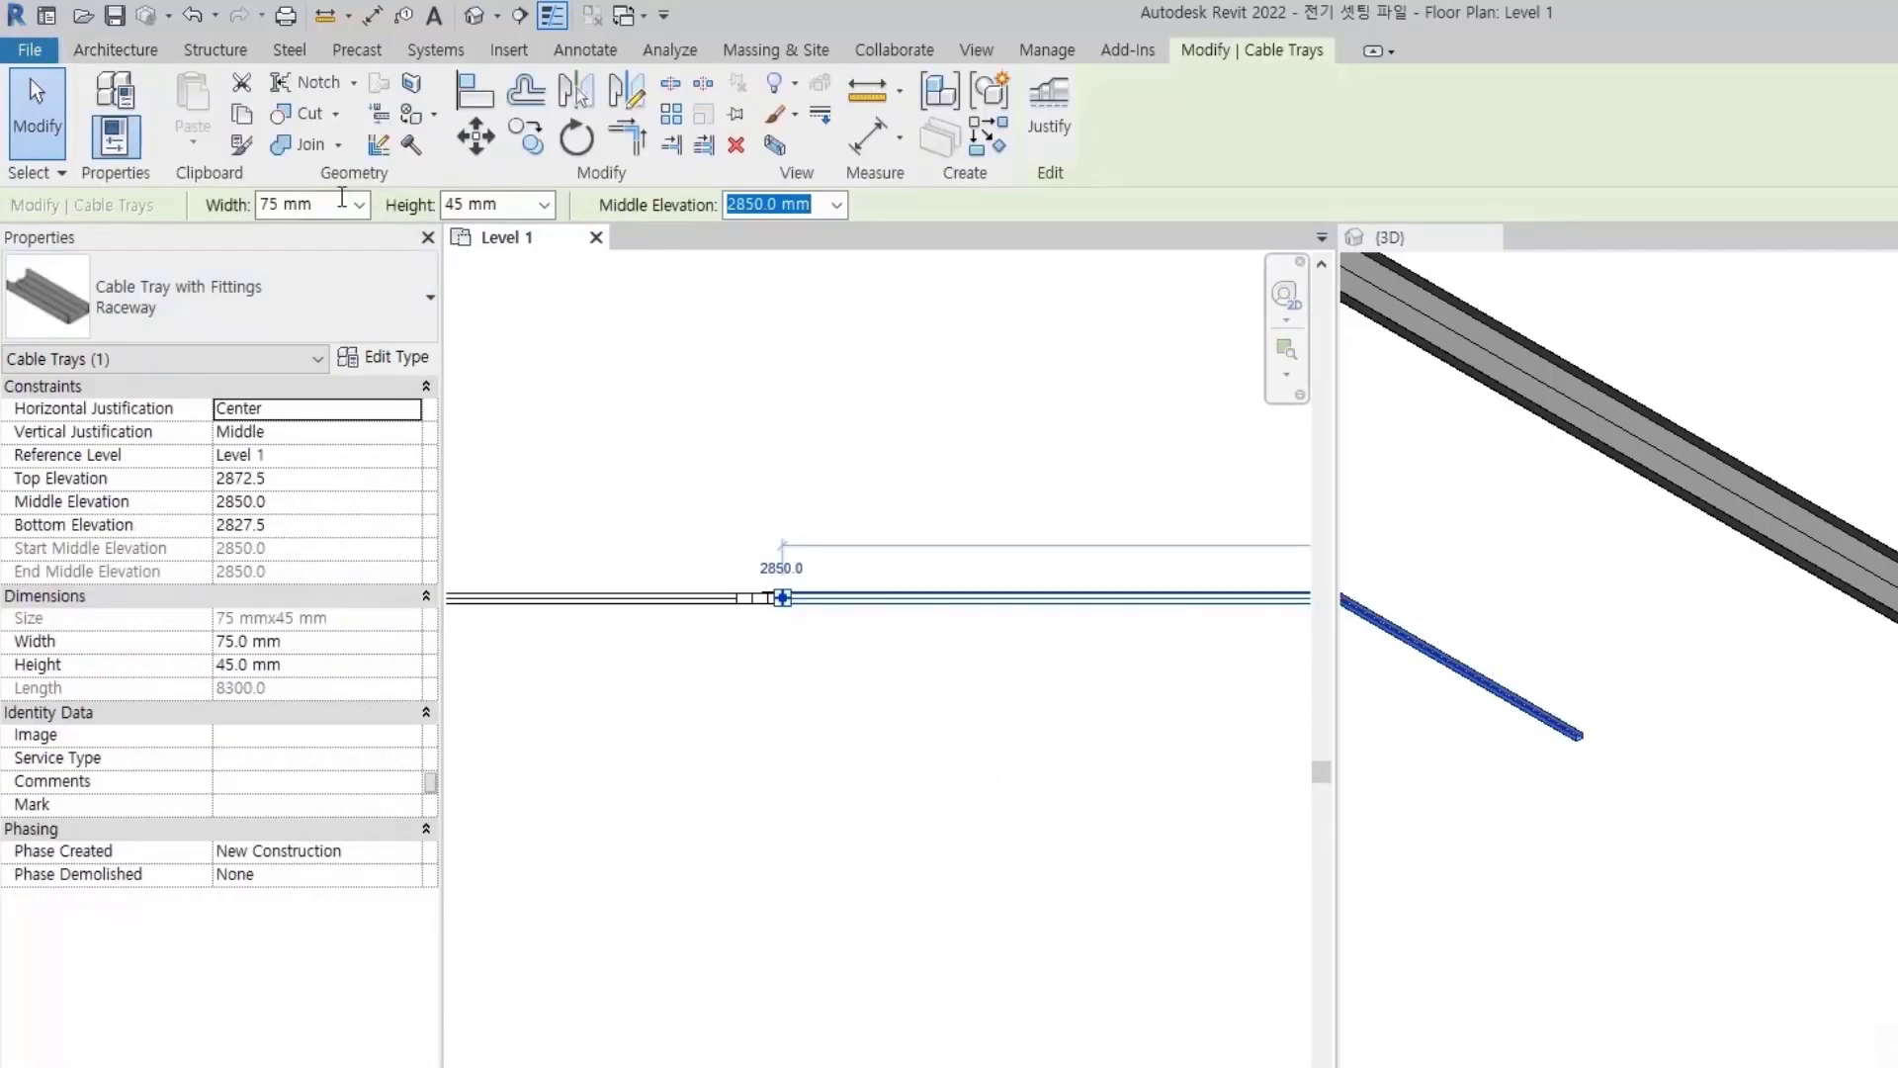
scroll(732, 621, down, 1)
click(732, 621)
scroll(912, 862, down, 2)
scroll(619, 750, up, 2)
scroll(813, 670, up, 1)
click(678, 500)
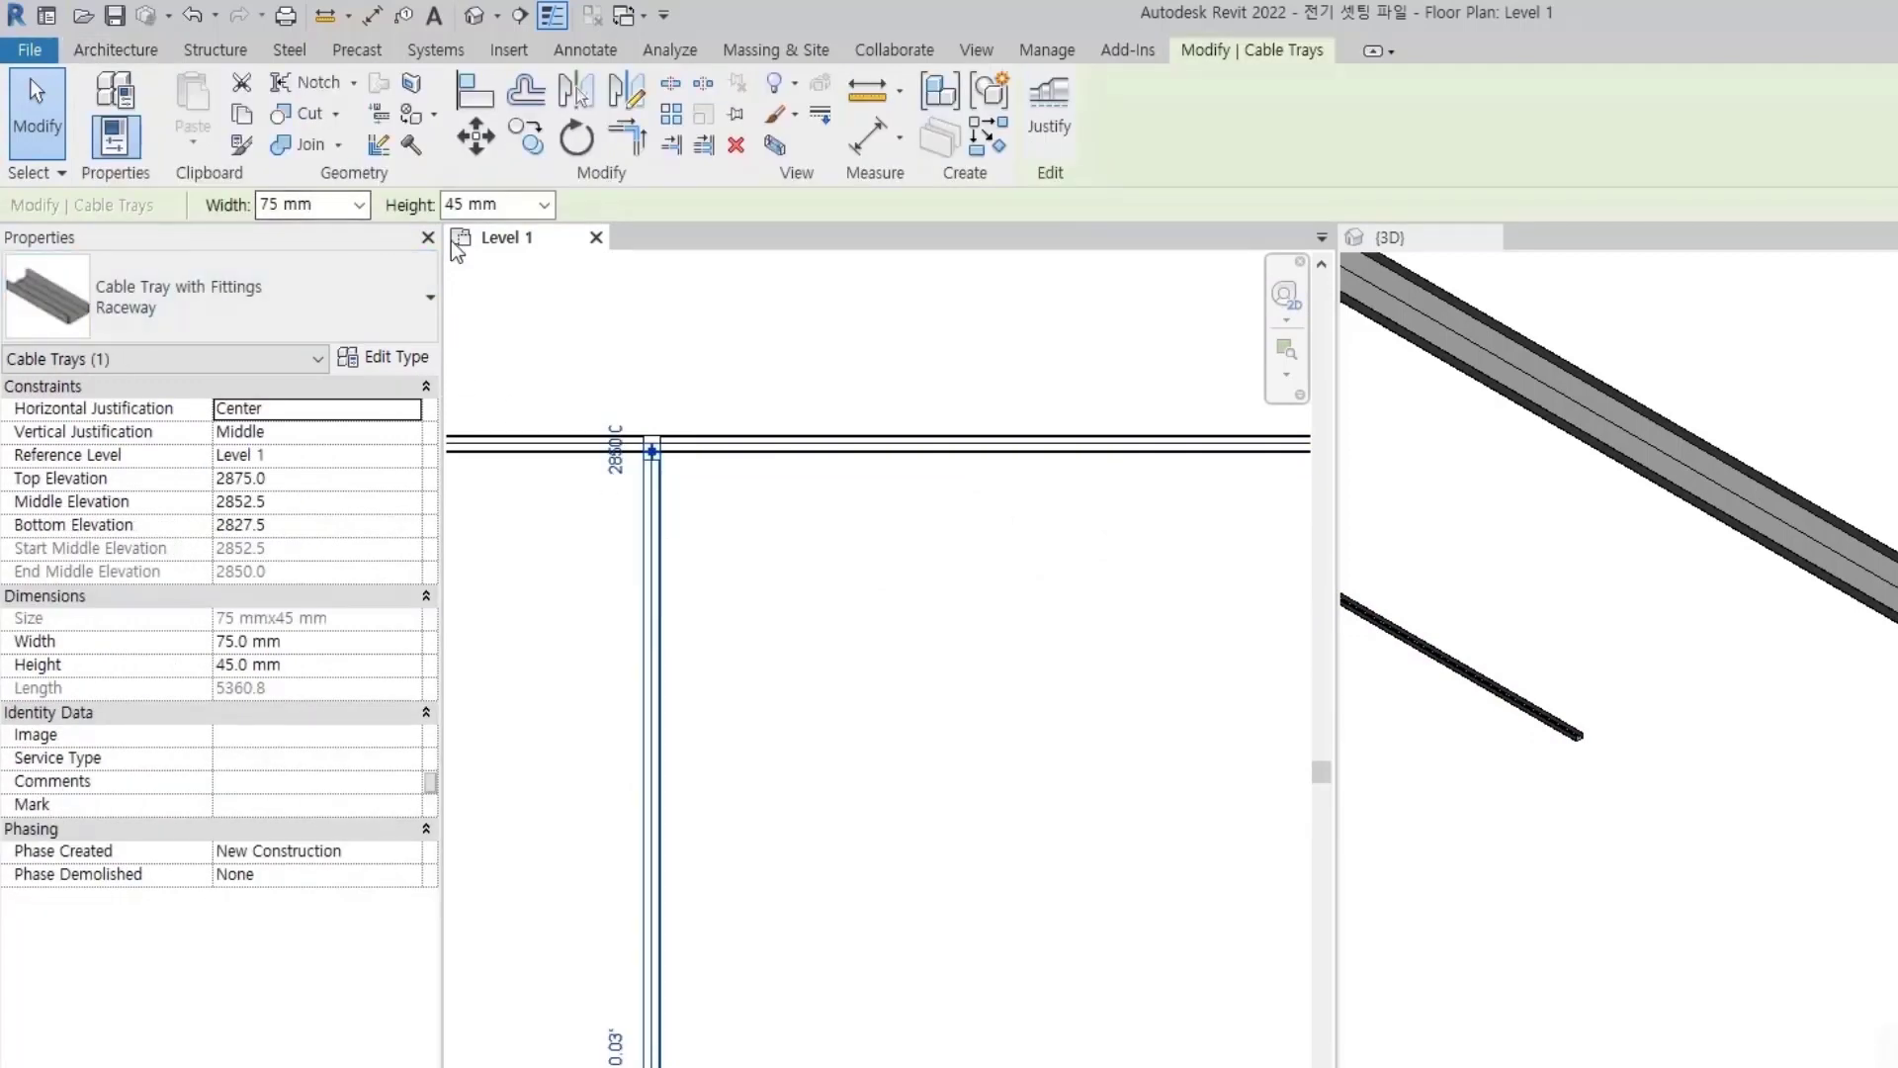
click(1037, 905)
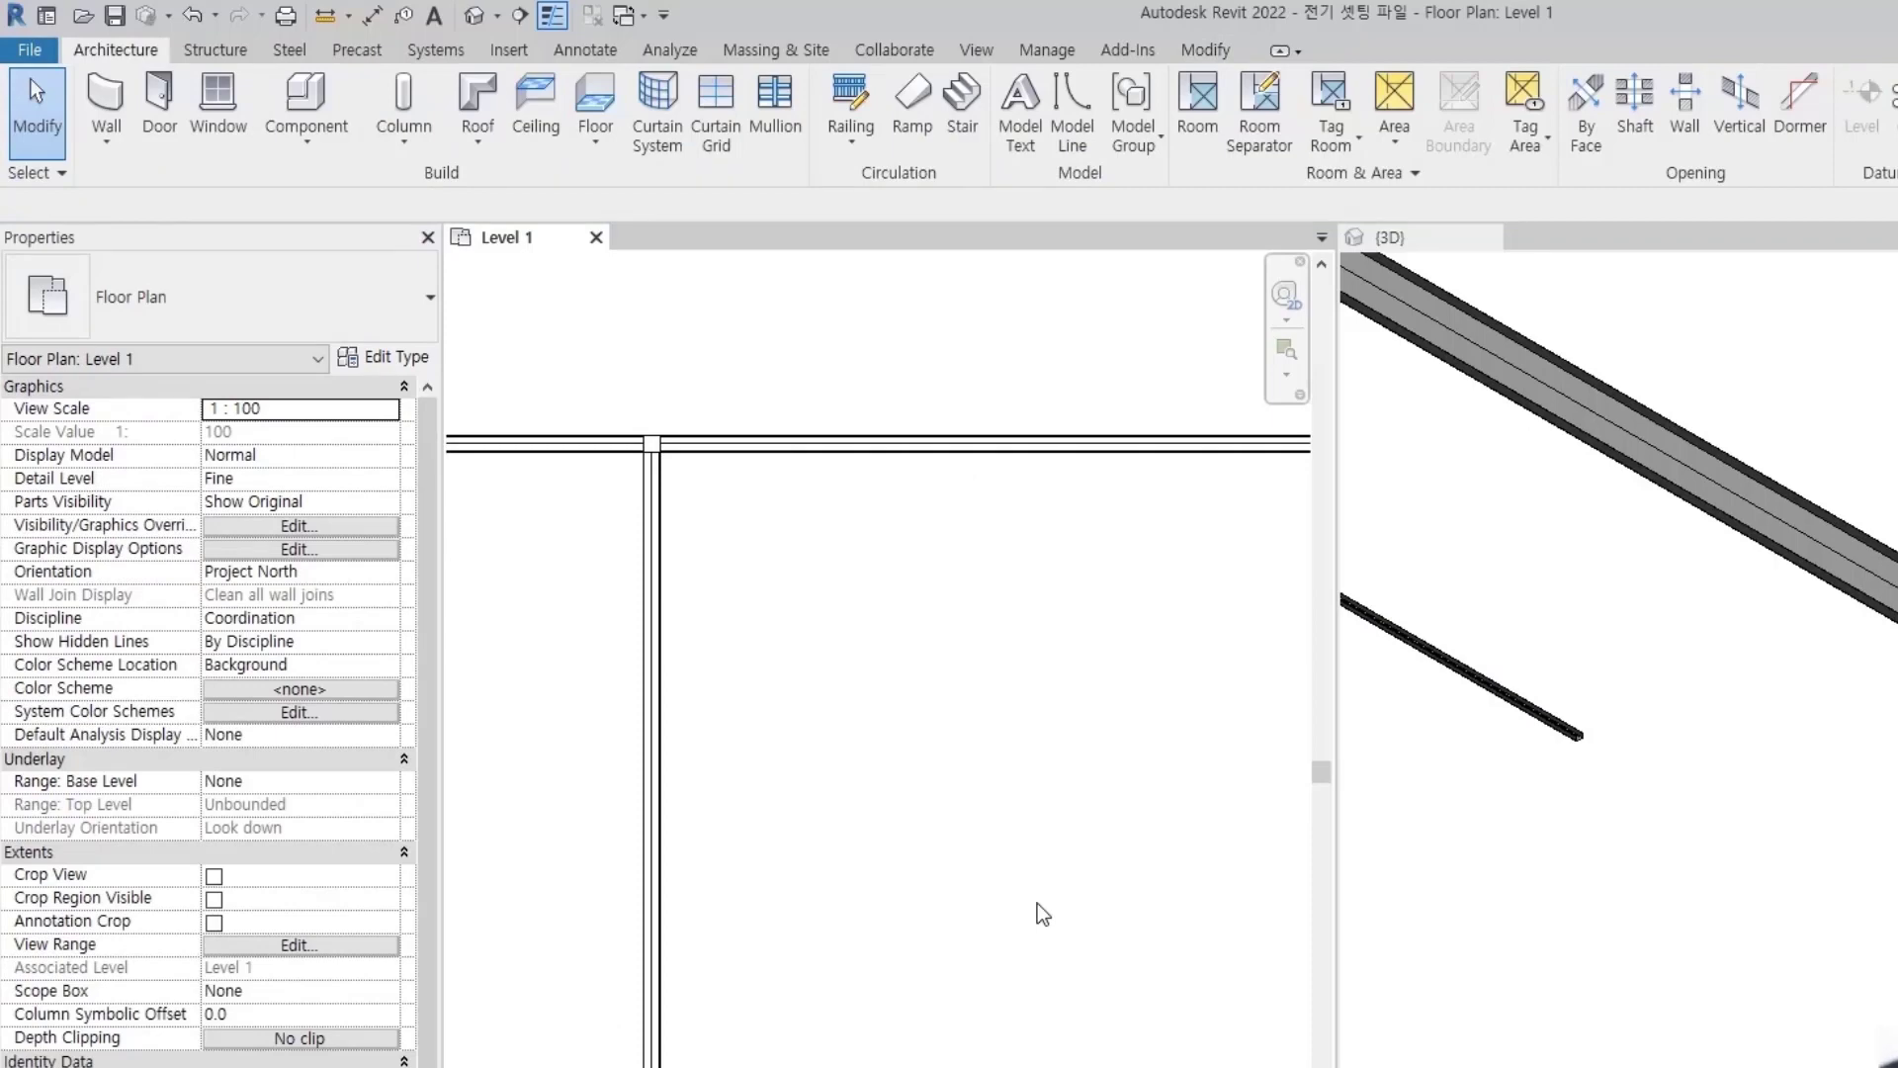
scroll(852, 719, down, 4)
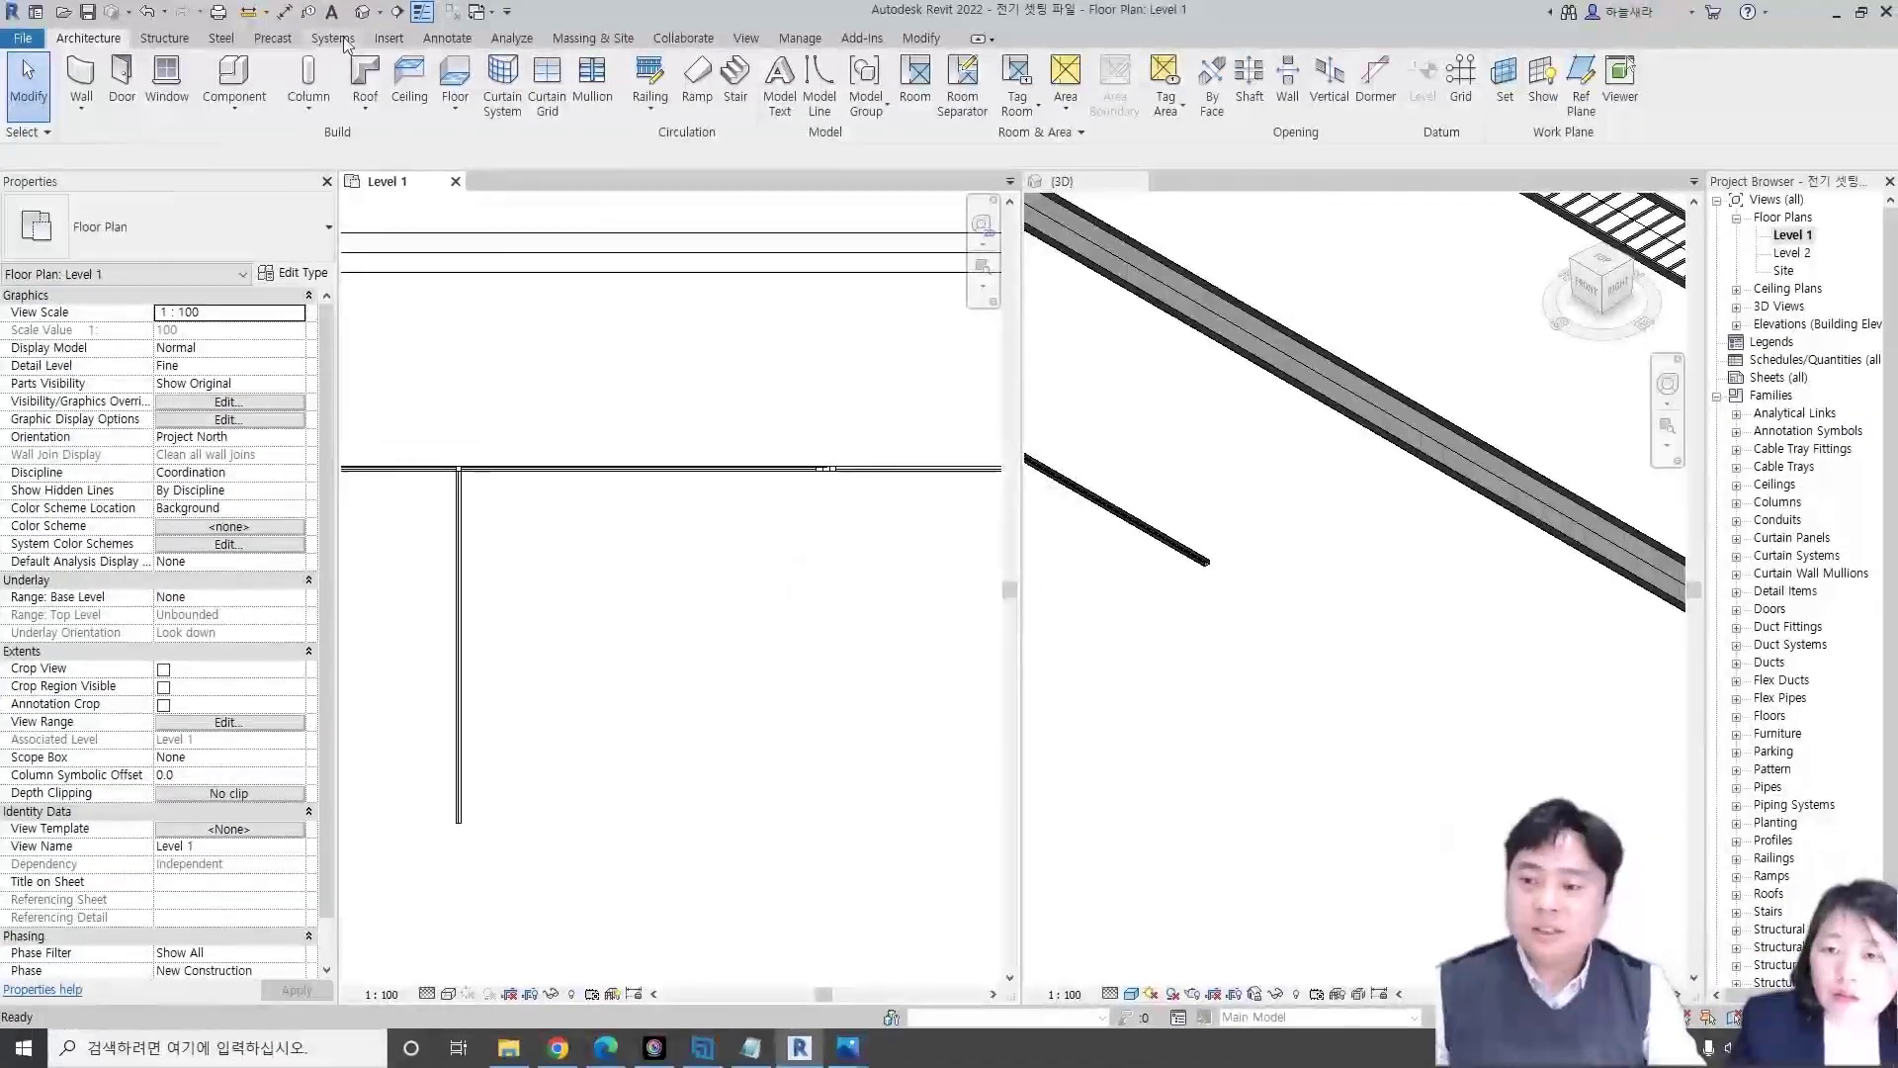
click(336, 40)
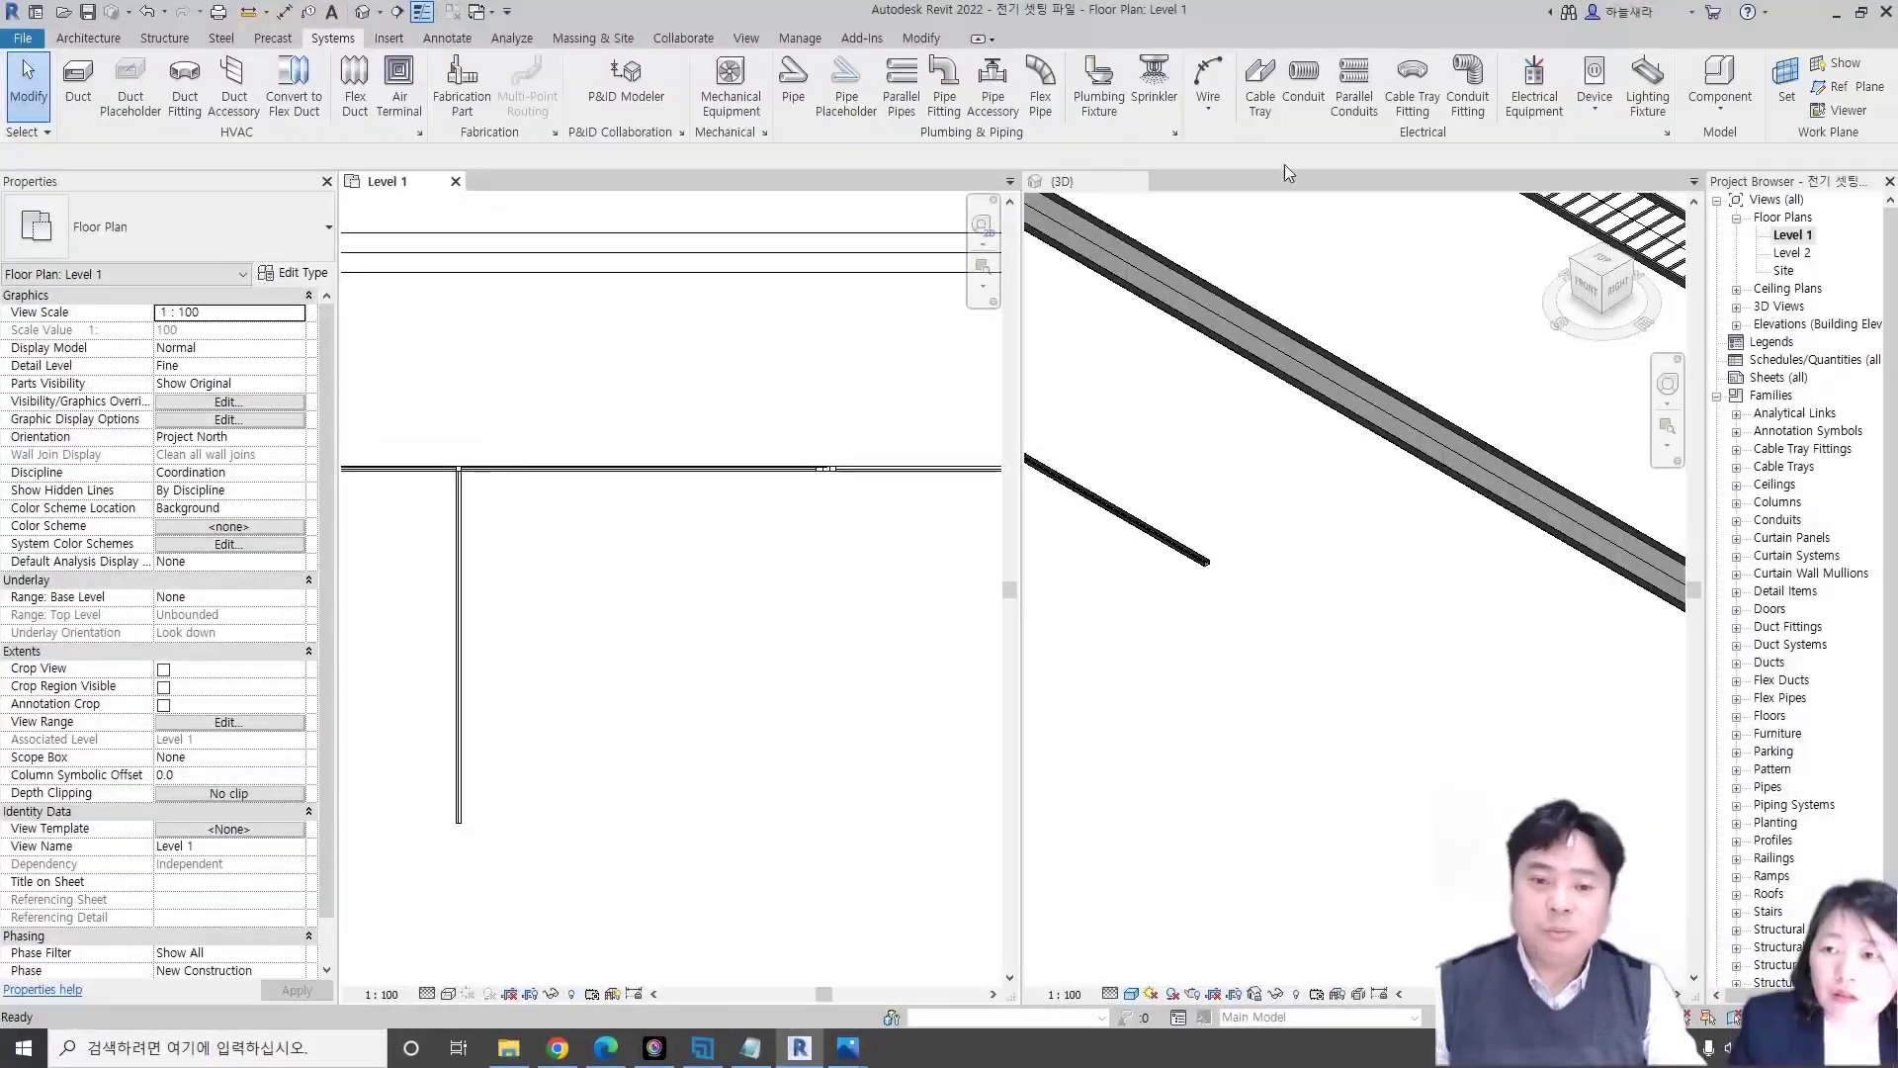
- Add new 40 mm and 70 mm sizes under Cable Tray Settings > Size in Electrical Settings
click(1667, 134)
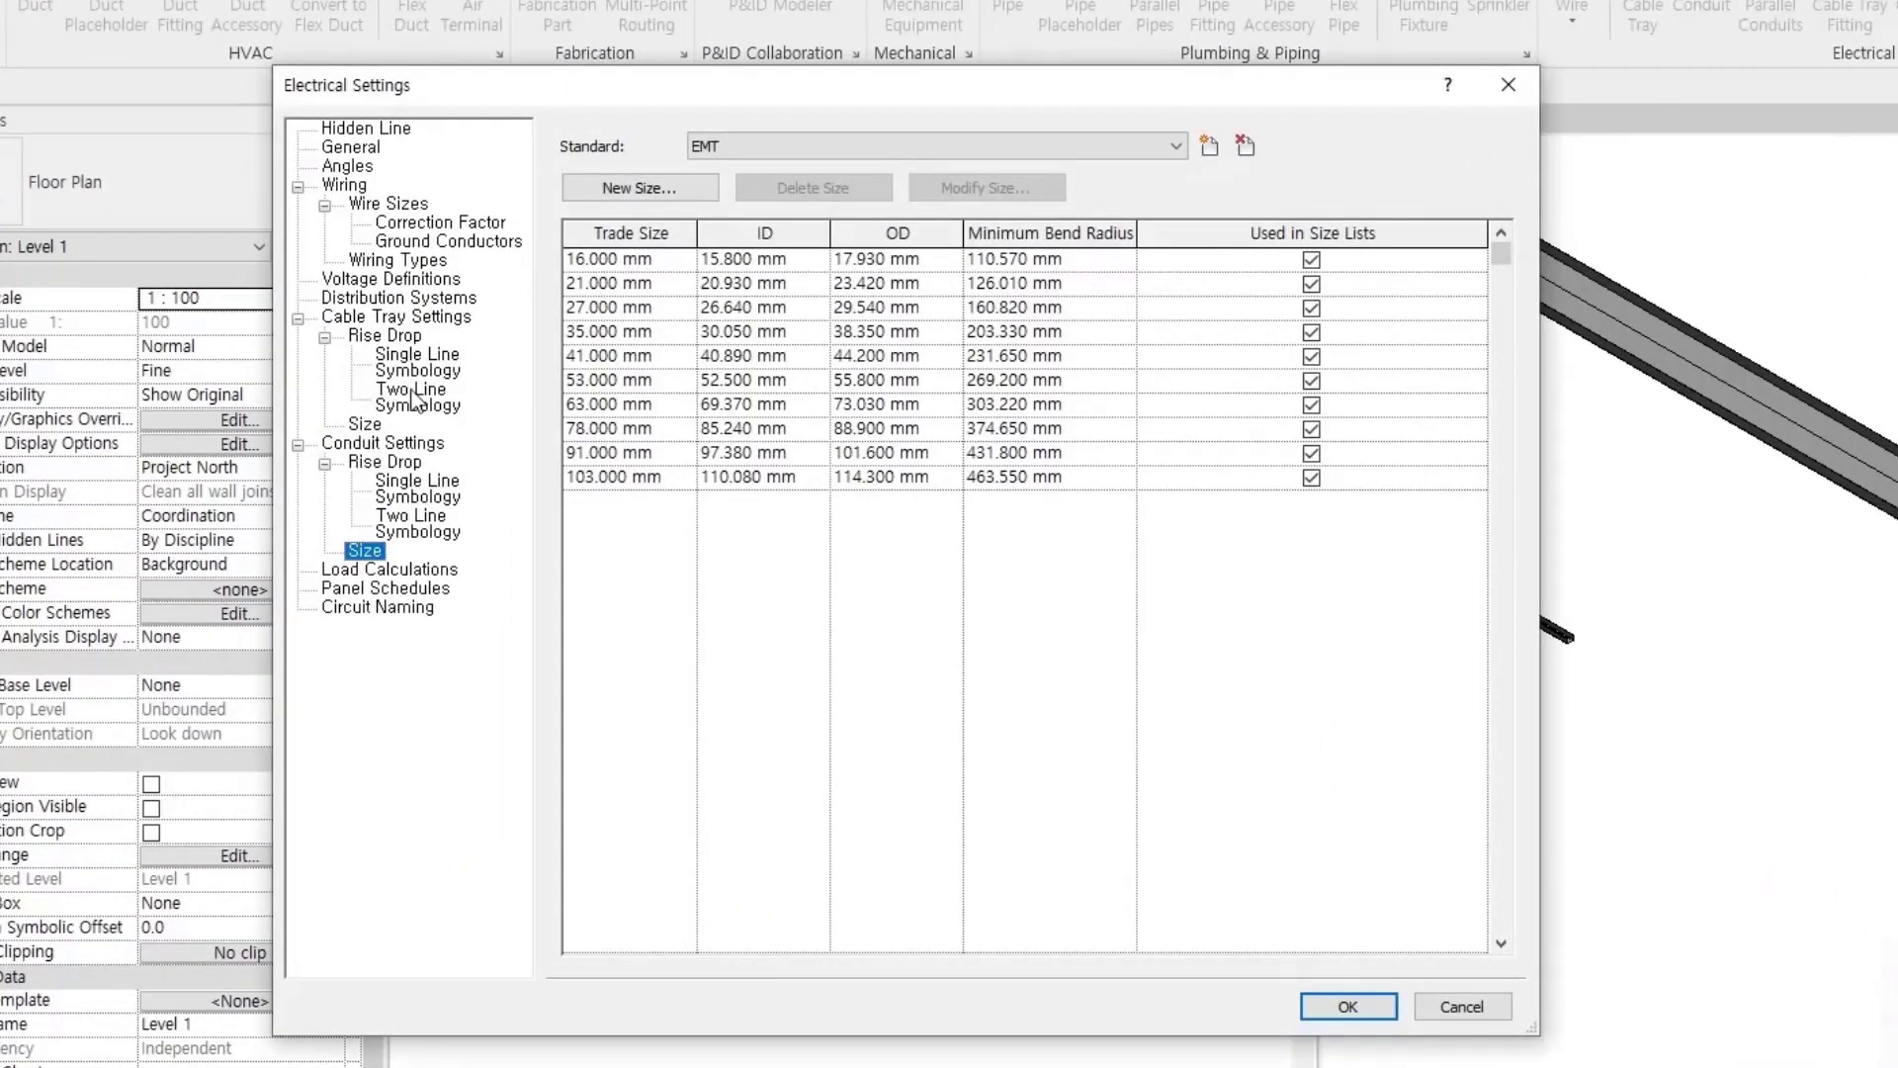
click(367, 427)
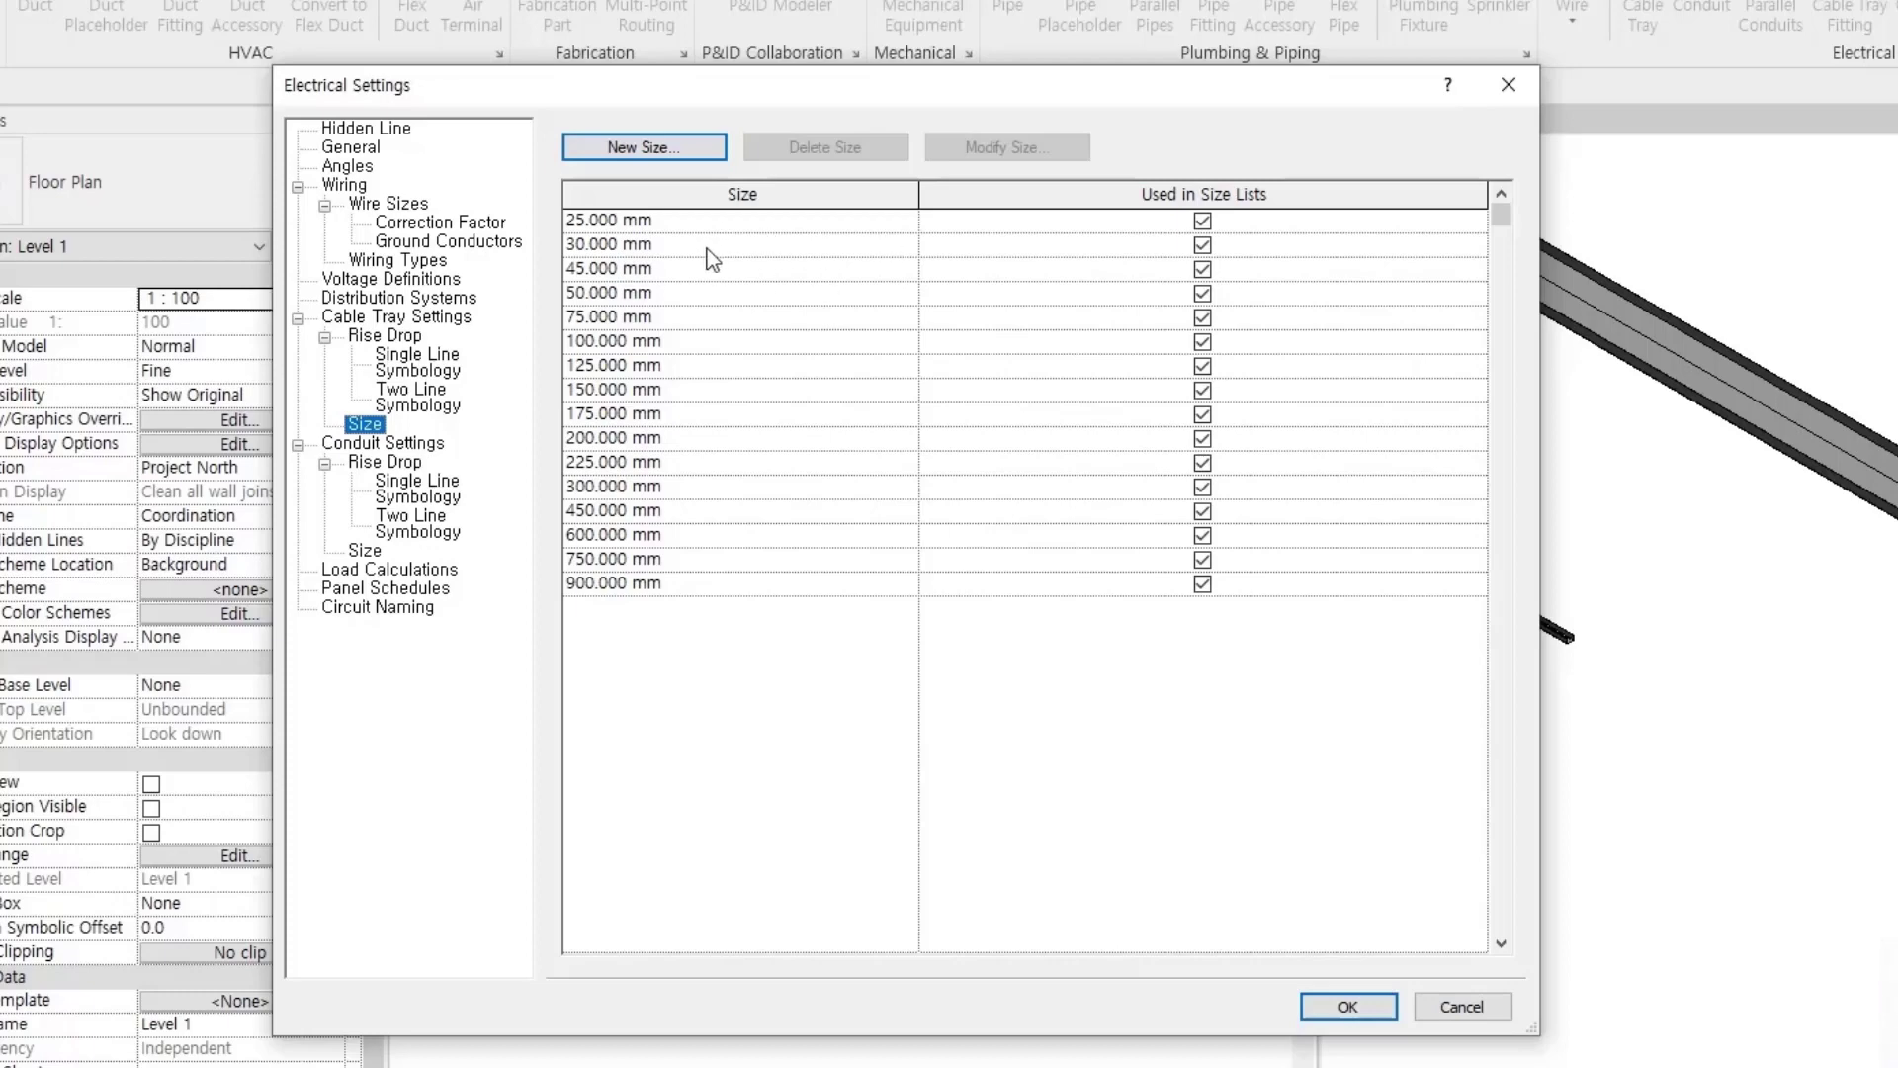
click(672, 147)
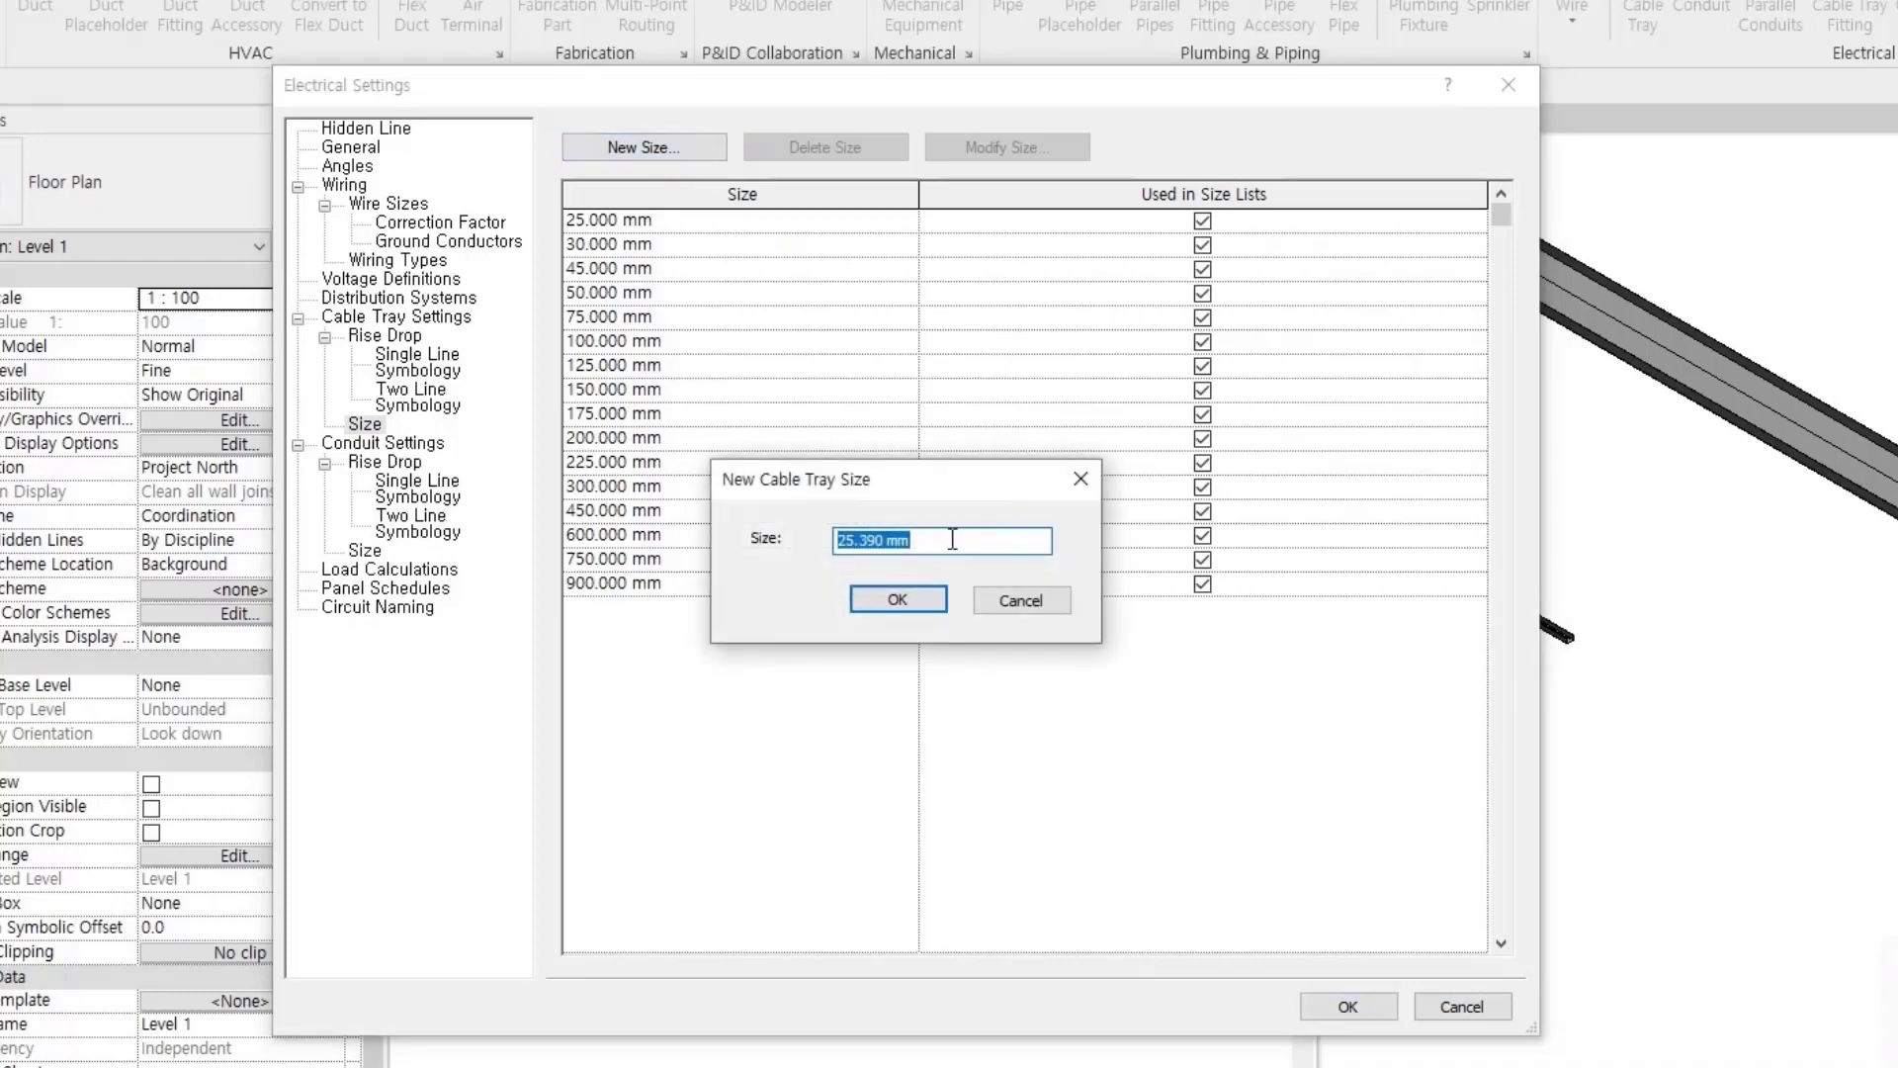
key(Return)
click(682, 153)
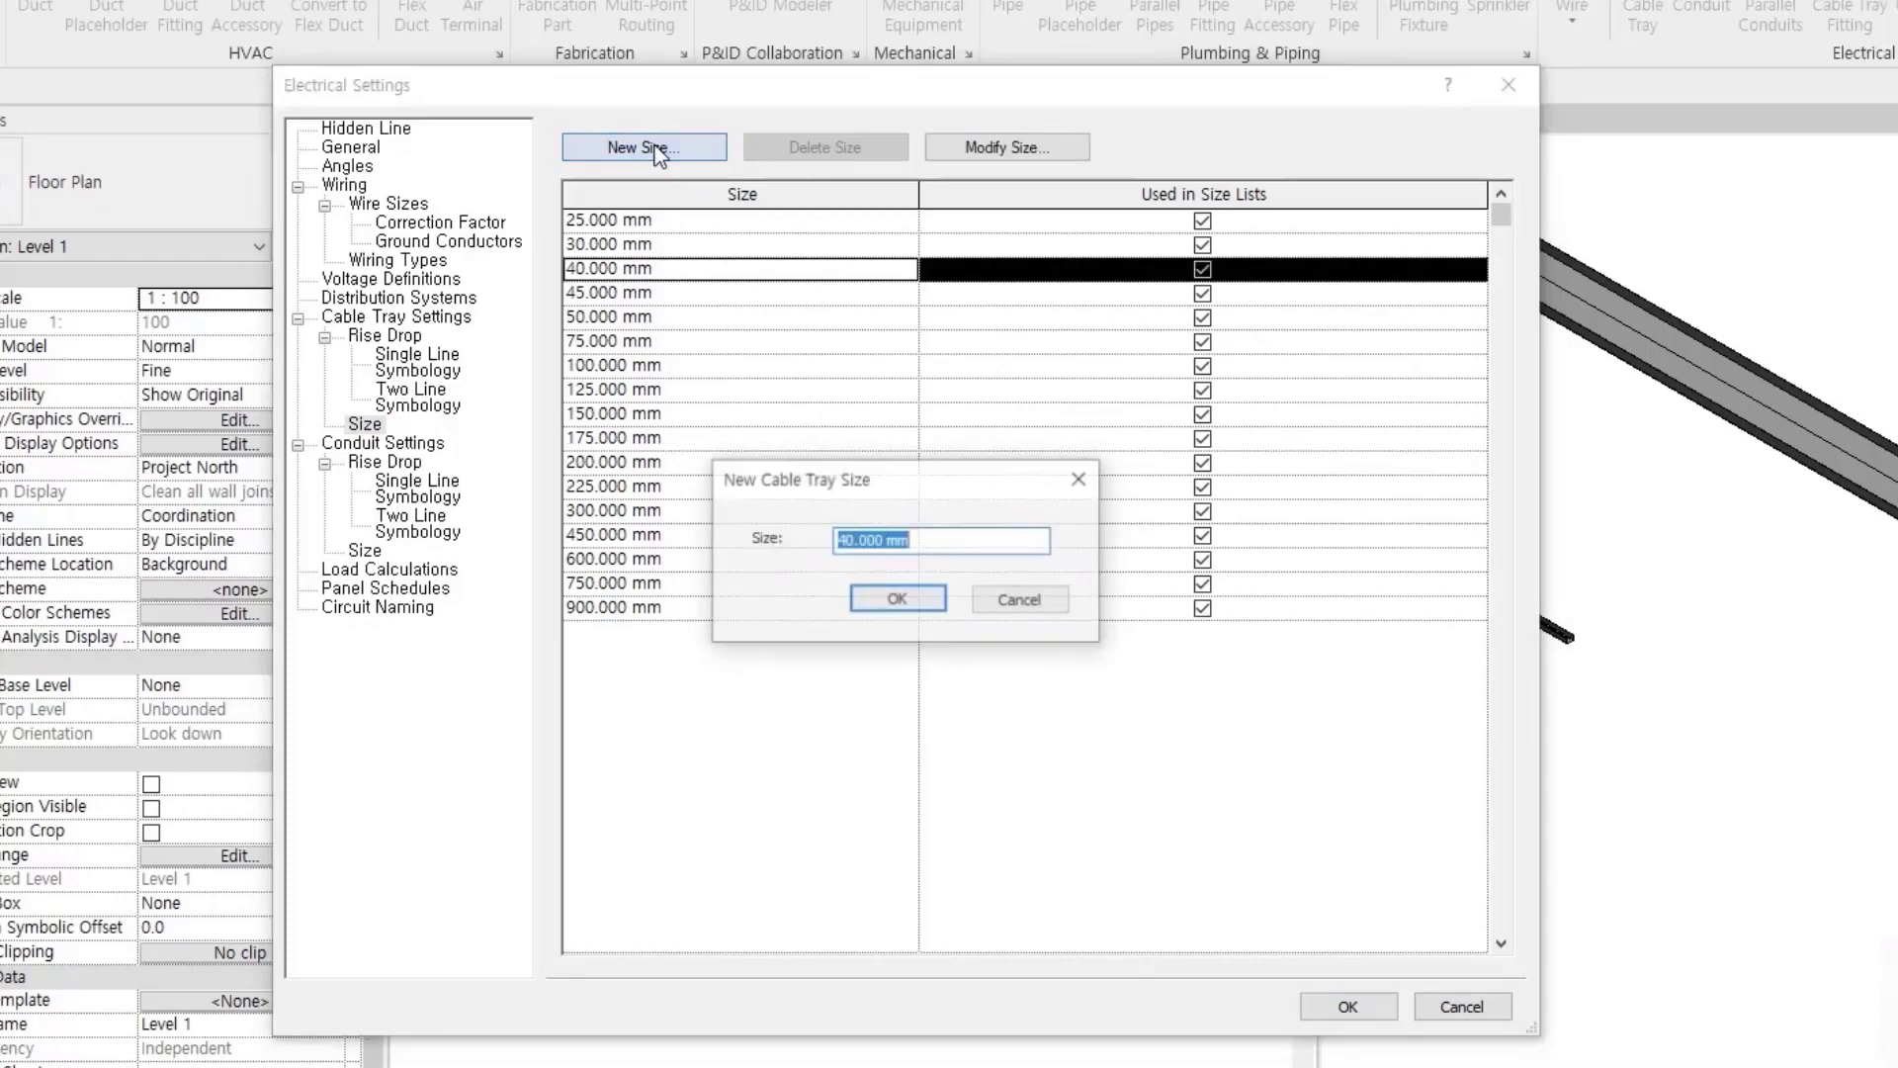
key(Return)
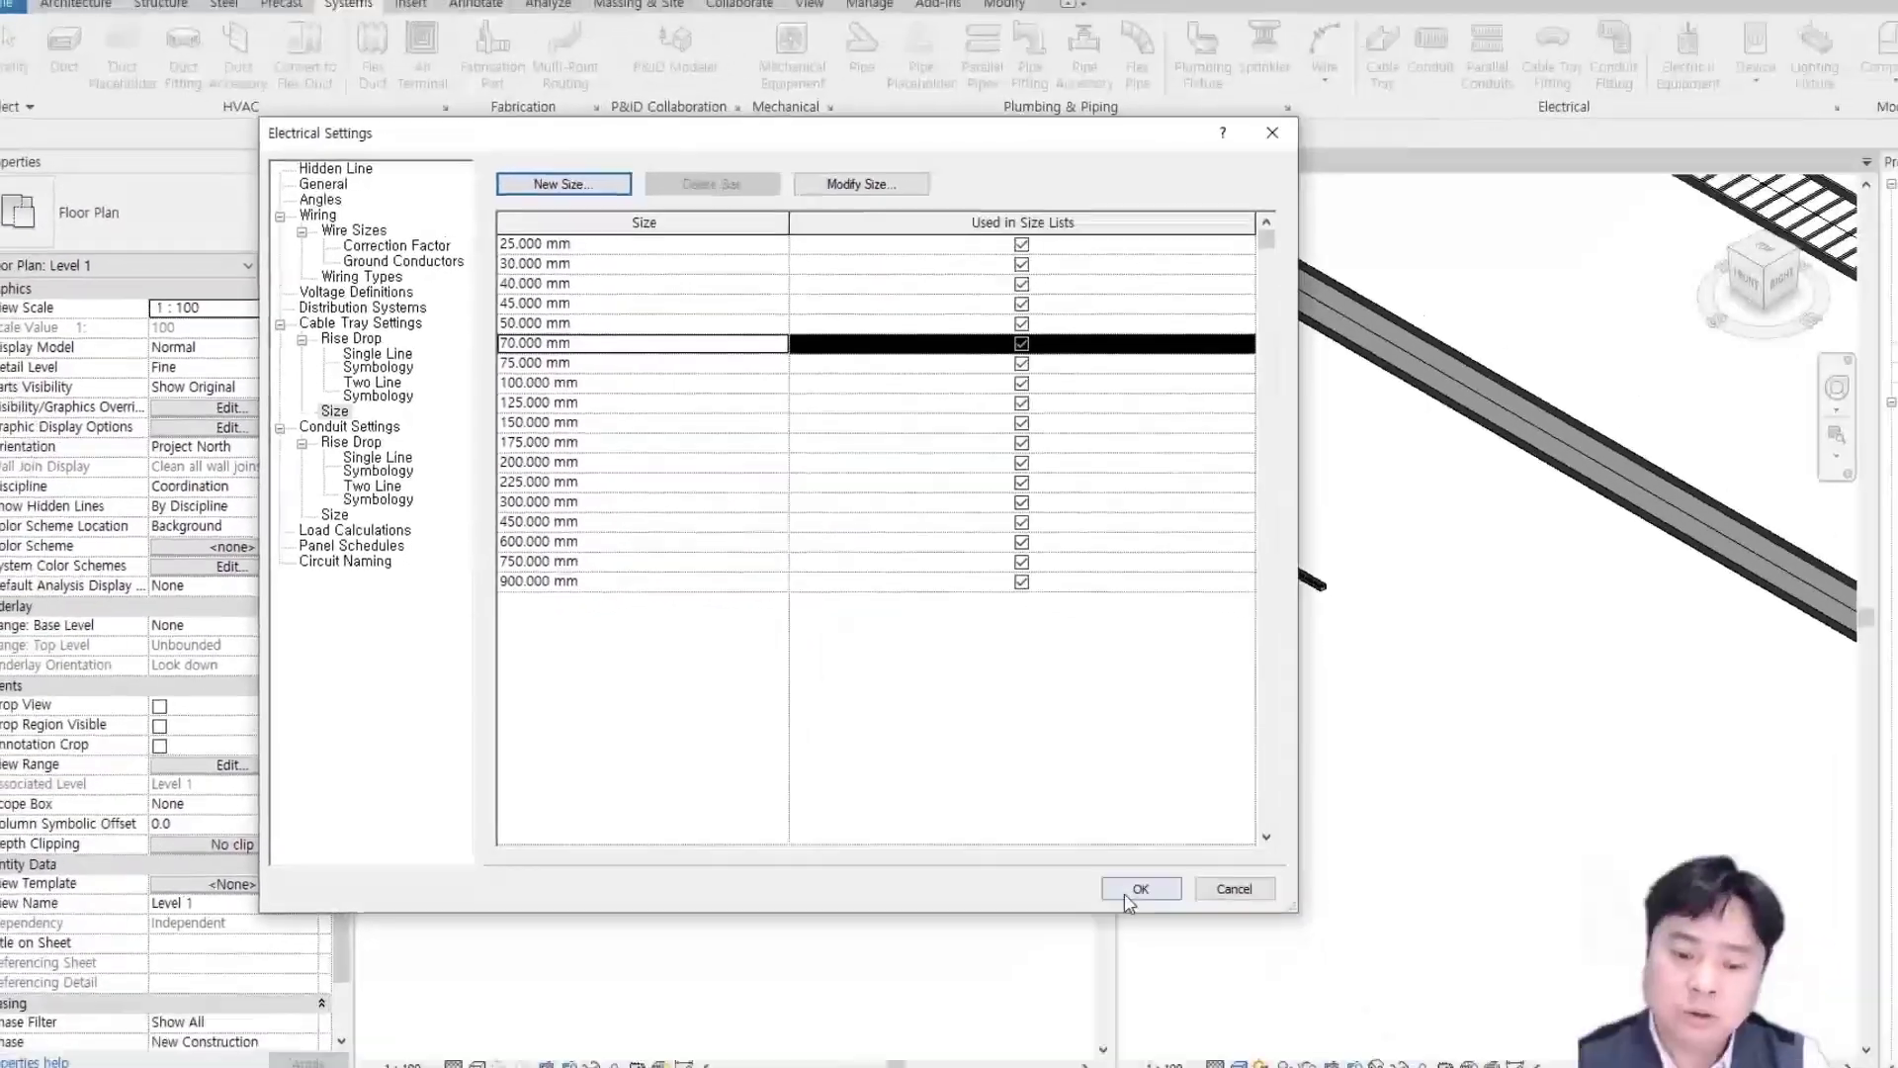
click(1348, 1006)
scroll(593, 499, down, 2)
scroll(593, 500, down, 1)
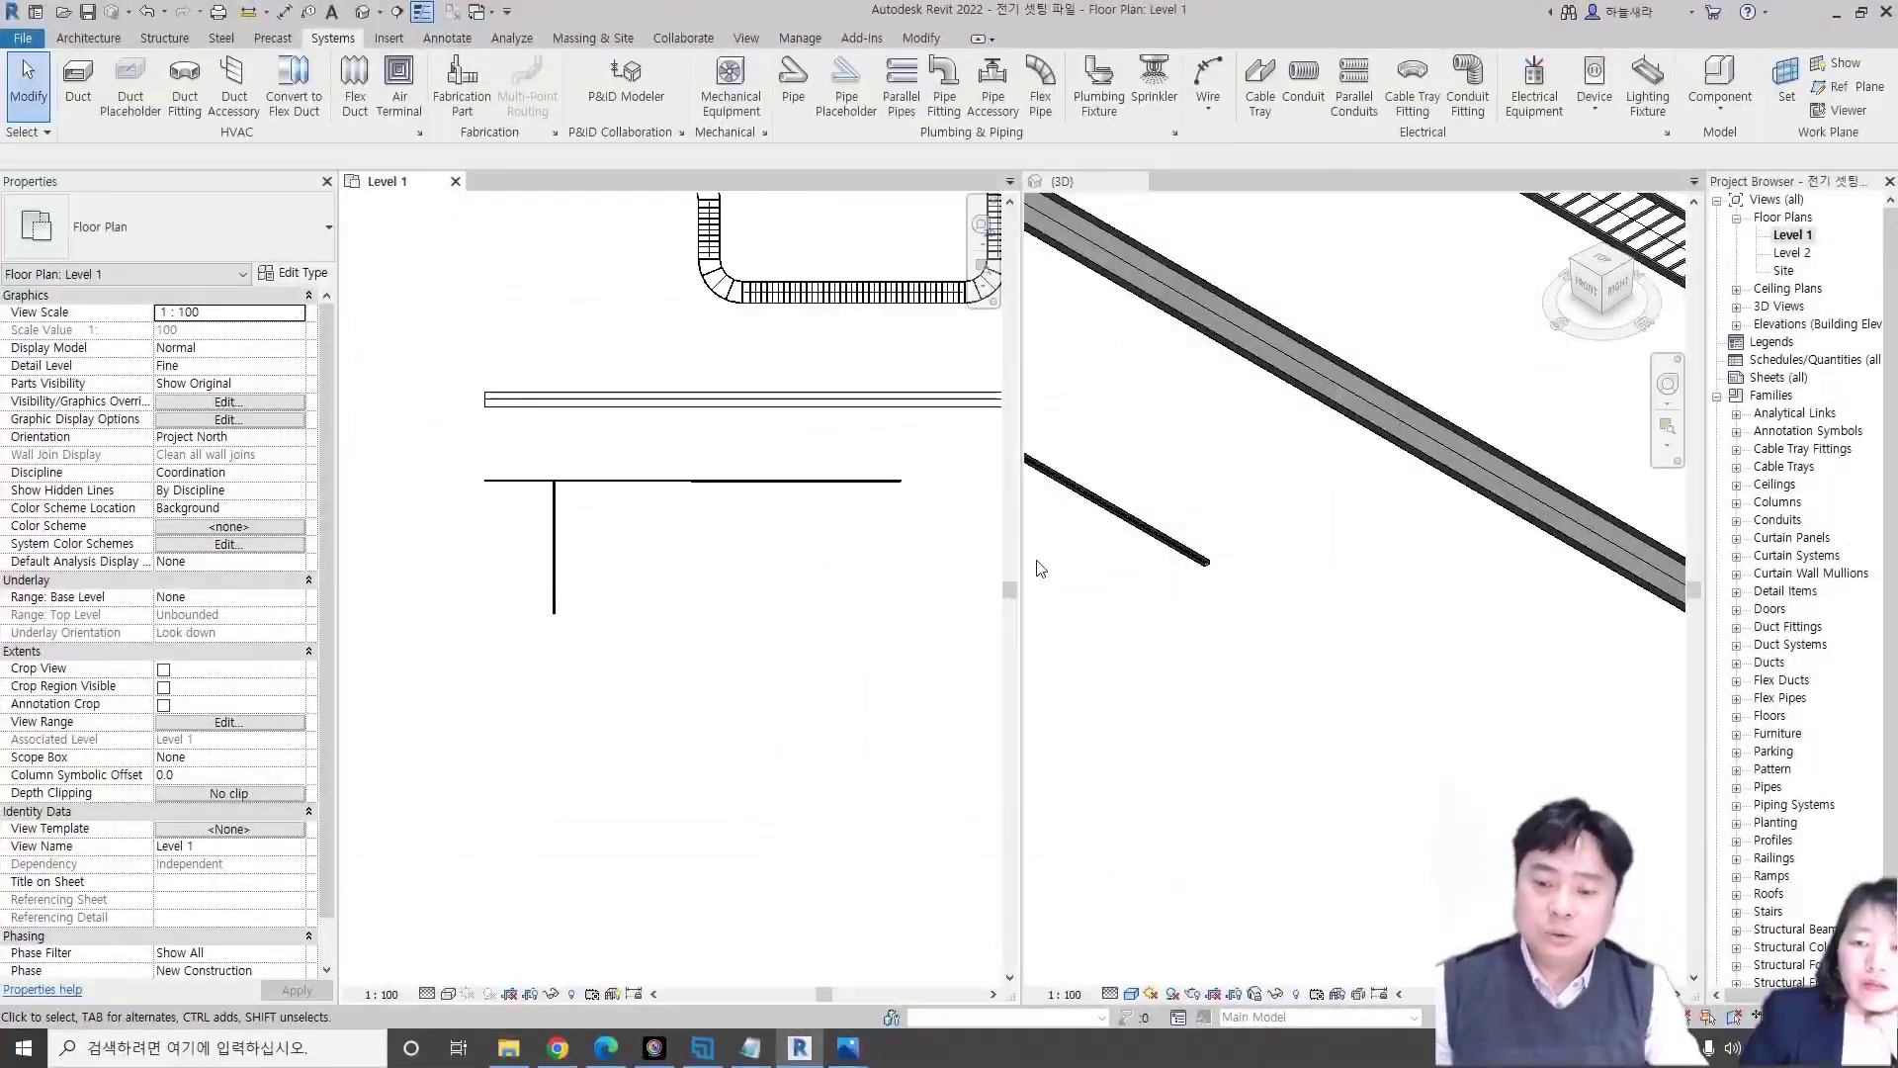
- Delete the old lines and draw a horizontal cable tray run
drag(850, 578, 473, 476)
key(Delete)
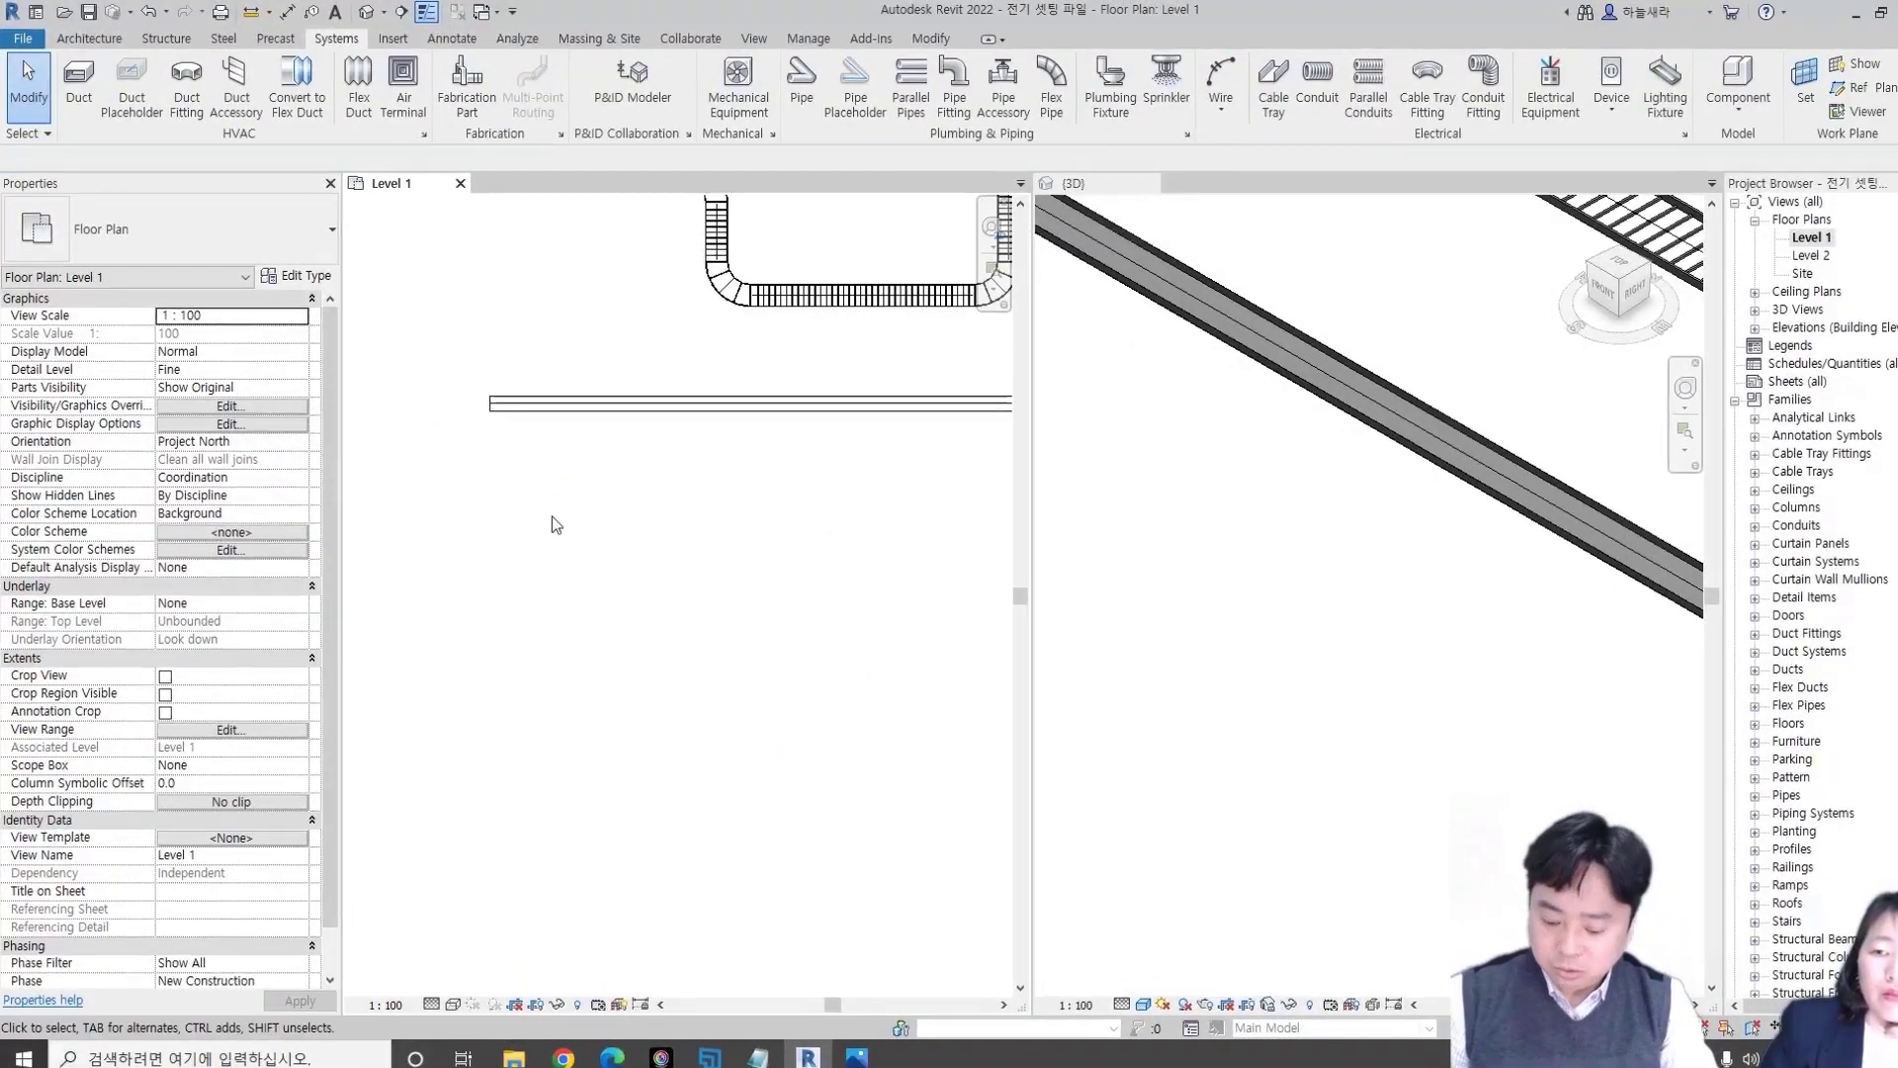
key(c)
key(t)
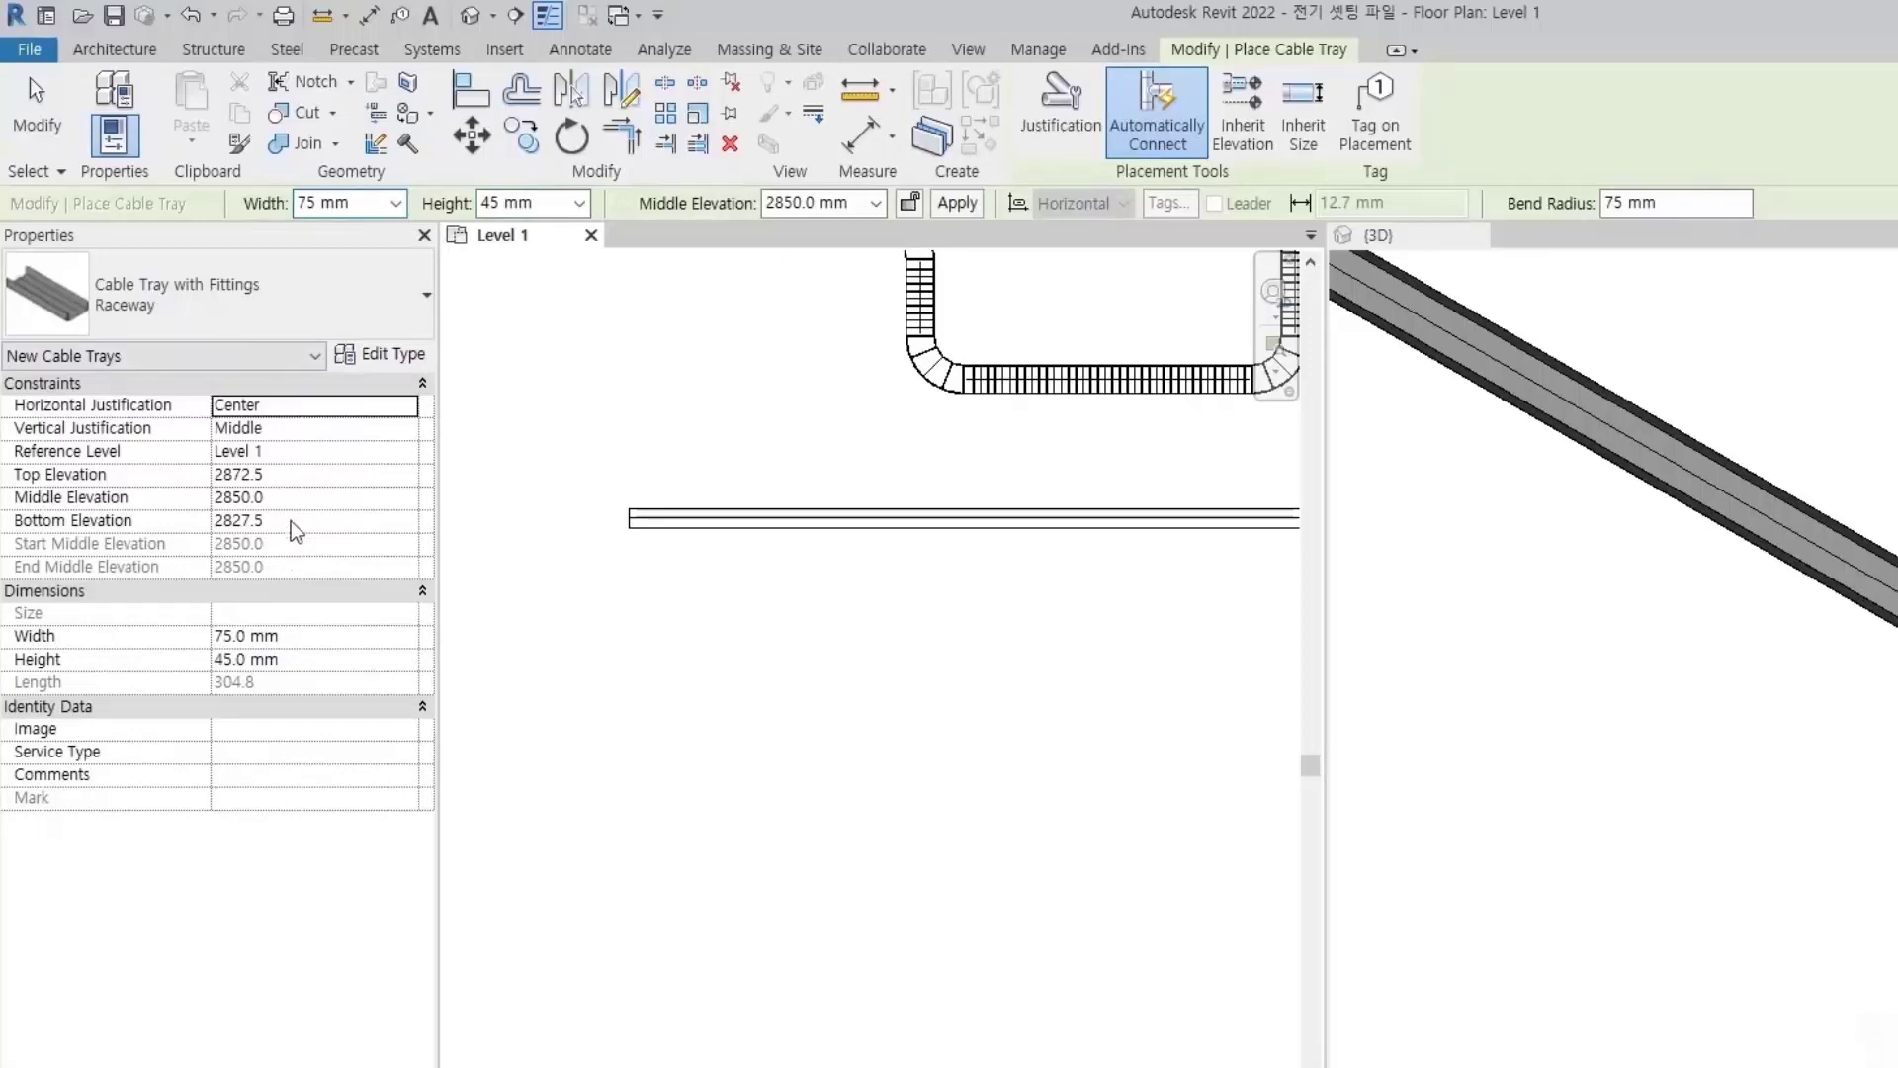
click(297, 521)
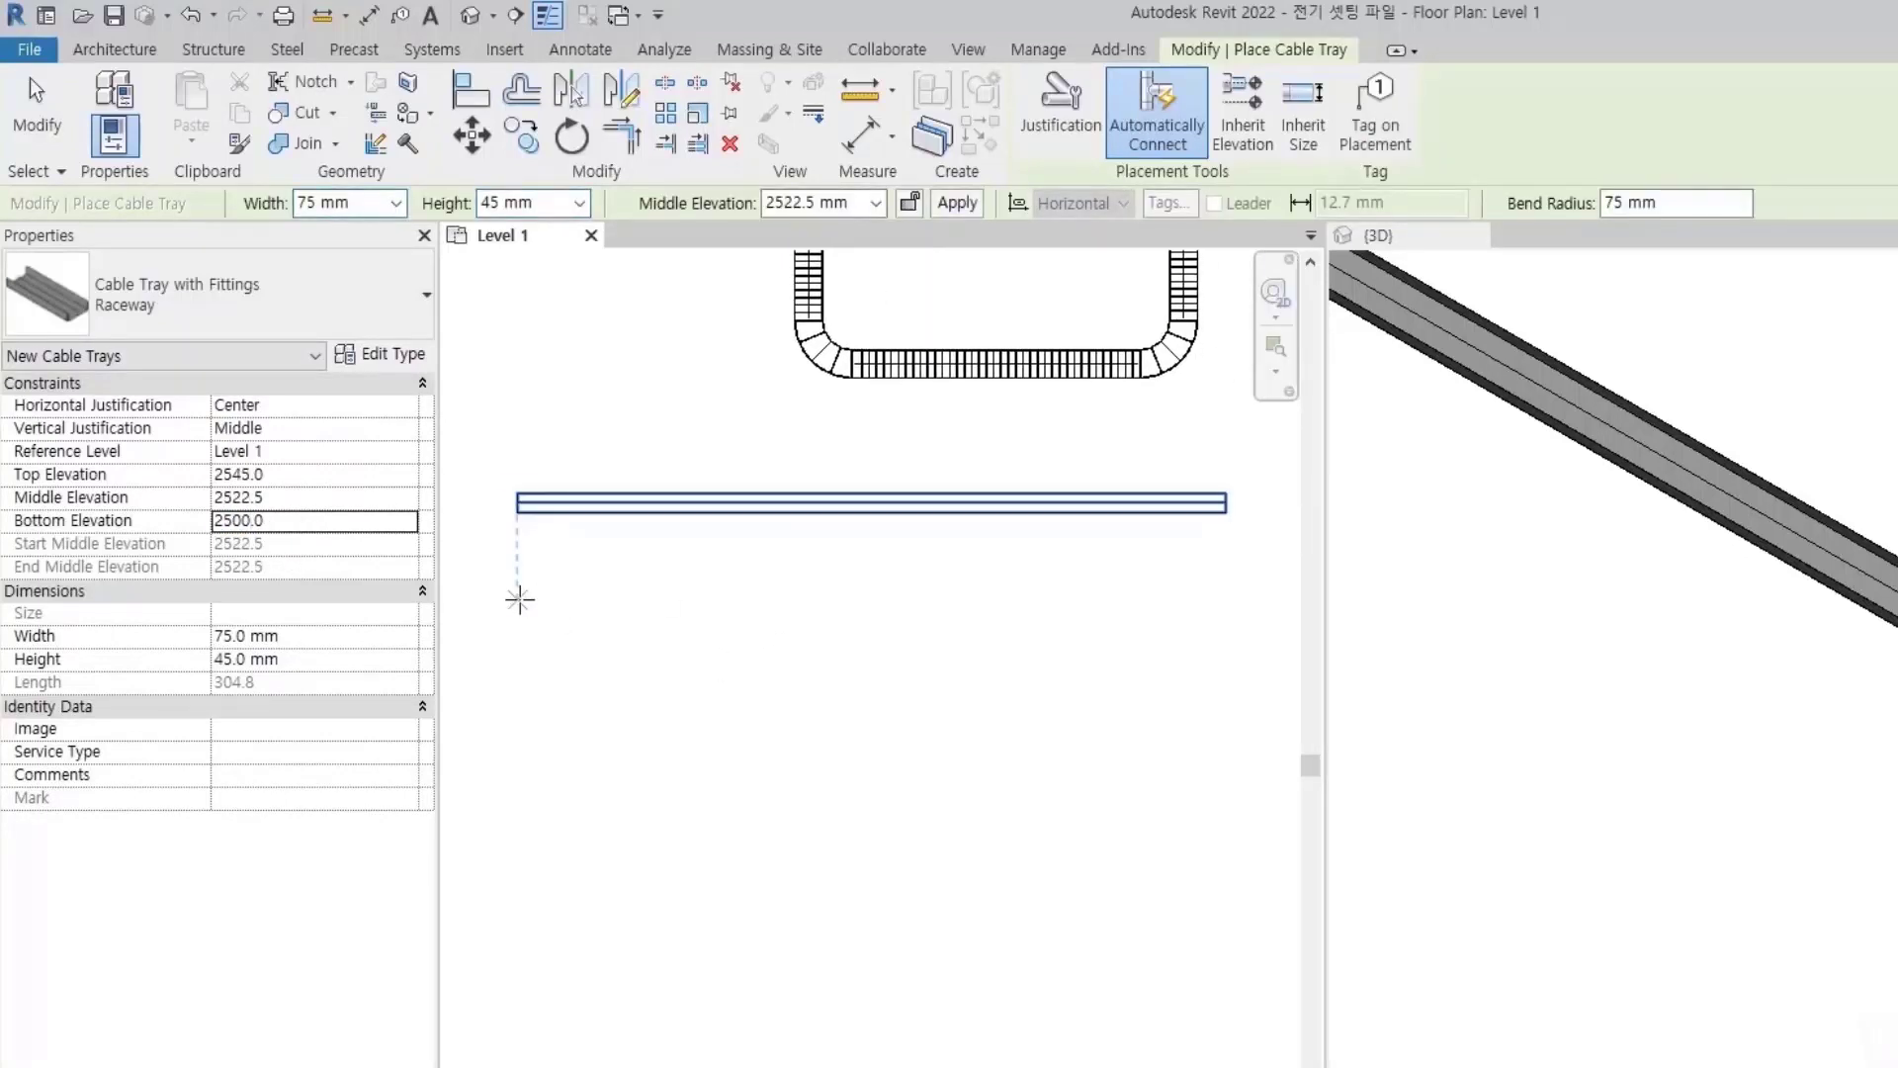
click(517, 599)
click(1225, 600)
key(Escape)
- Set the horizontal tray to 70 mm width and 2500 bottom elevation
double_click(316, 202)
text(70)
key(Tab)
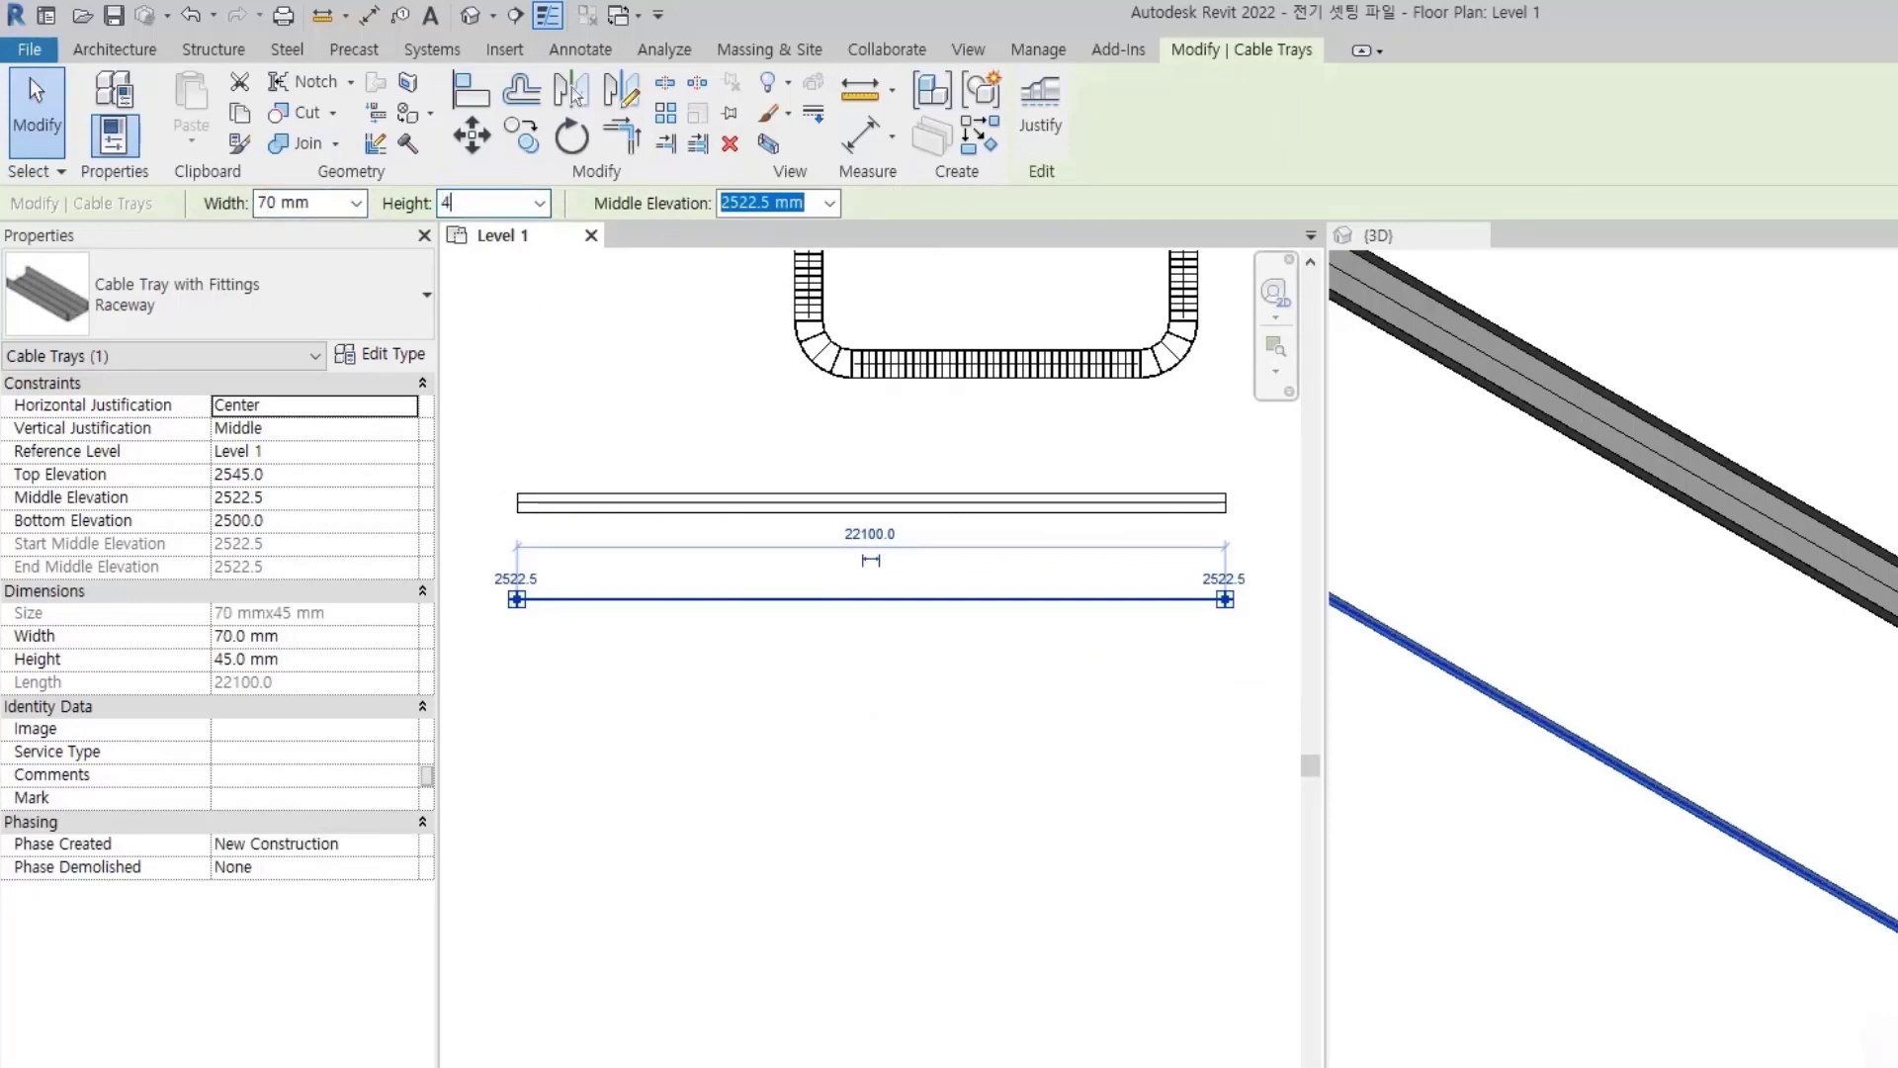
click(742, 648)
click(871, 599)
double_click(311, 521)
text(2500)
key(Return)
click(607, 618)
- Draw a vertical branch tray down from the horizontal tray
key(c)
key(t)
click(593, 599)
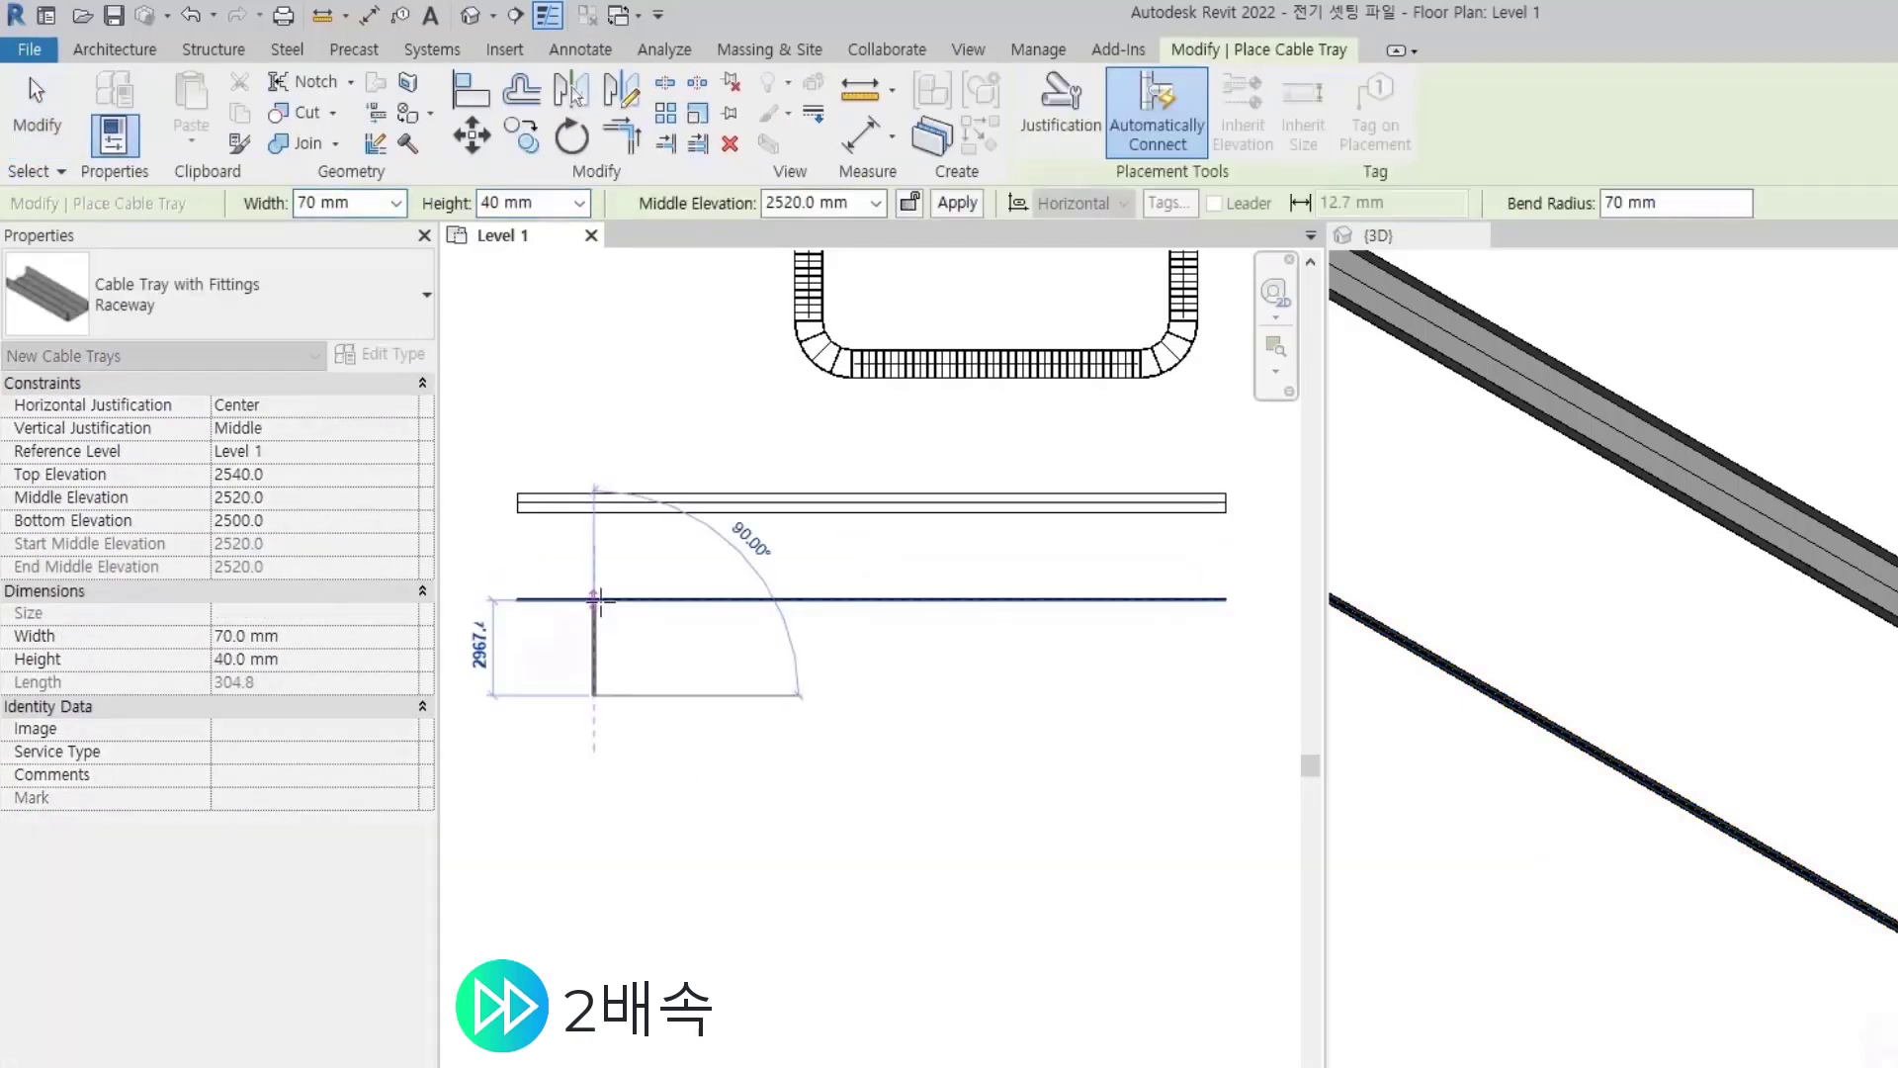
click(599, 658)
key(Escape)
key(Escape)
- Copy the vertical branch twice at 3000 spacing along the tray
key(m)
key(v)
click(633, 737)
scroll(741, 741, down, 3)
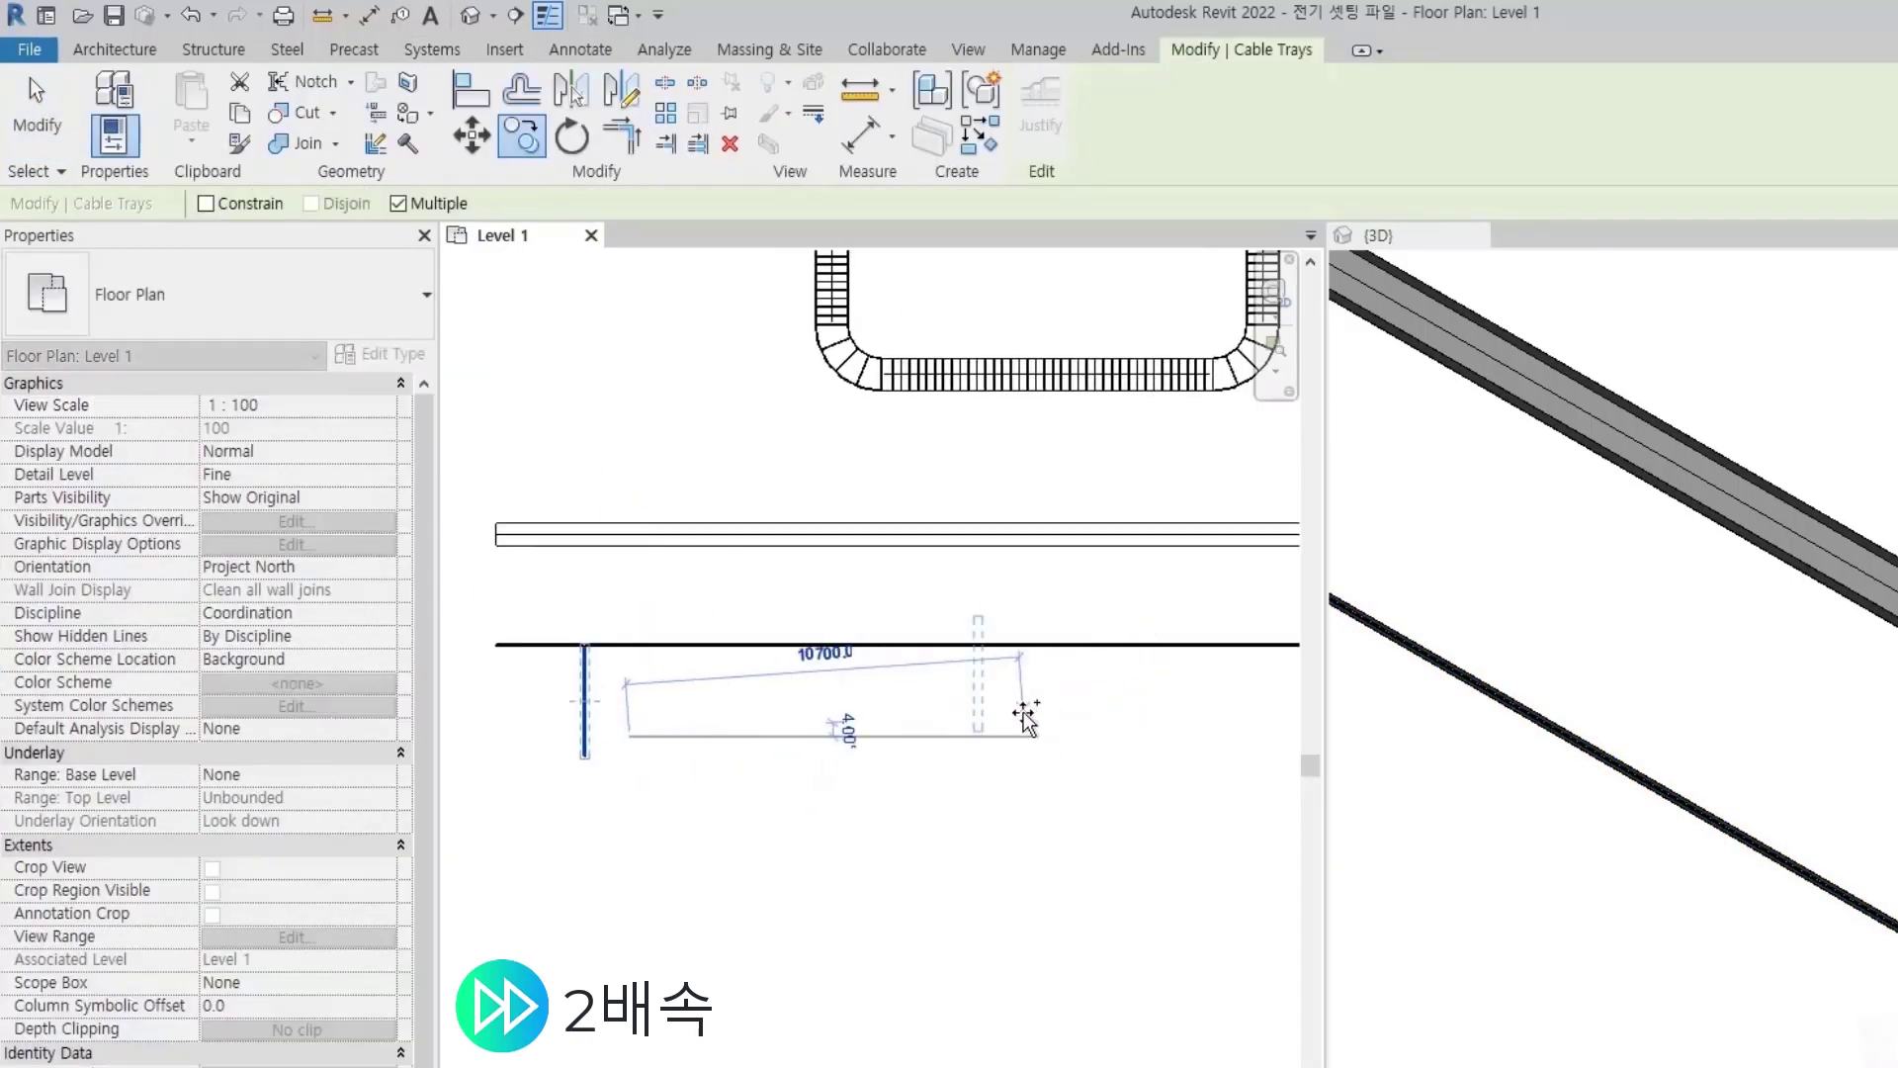
text(3000)
key(Return)
text(3000)
key(Return)
key(Escape)
key(Escape)
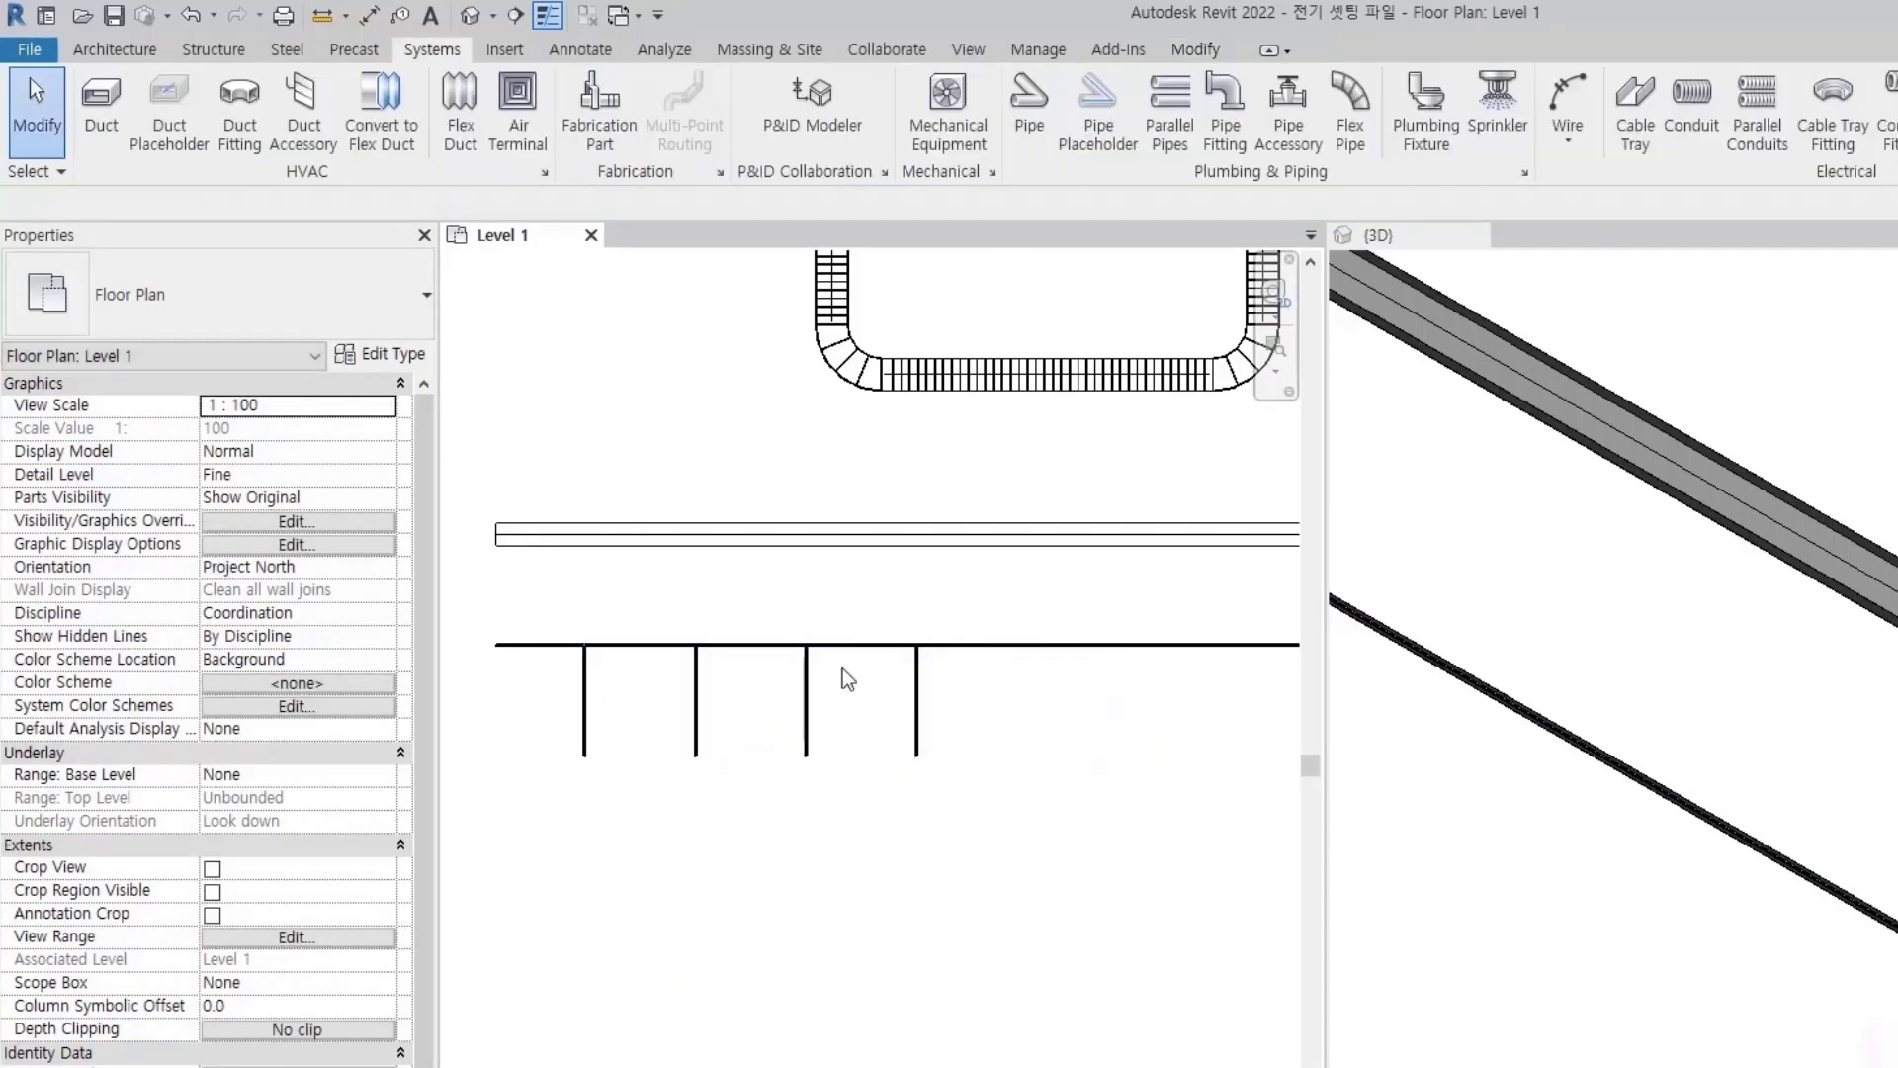
scroll(569, 687, up, 2)
scroll(823, 591, up, 2)
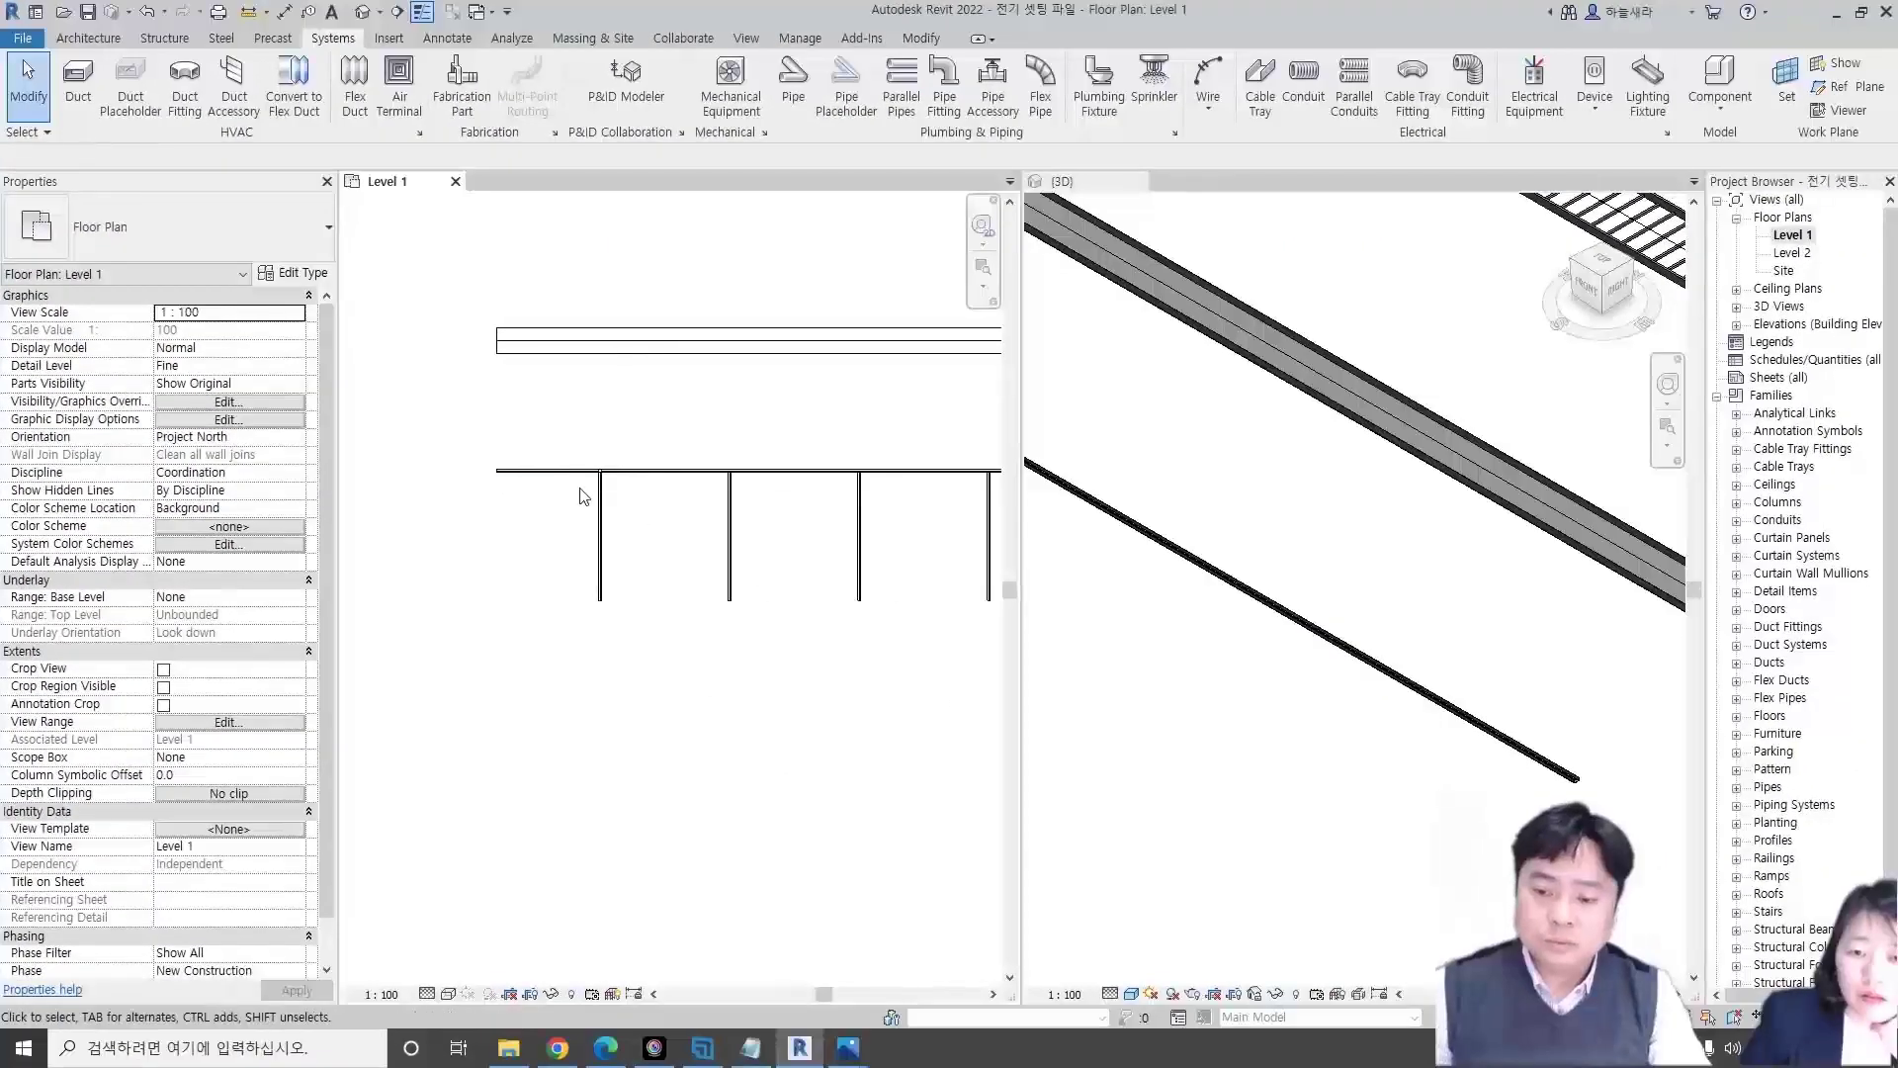
- Copy the left branch tray a distance of 100
drag(557, 472, 706, 760)
key(c)
key(o)
click(618, 547)
text(100)
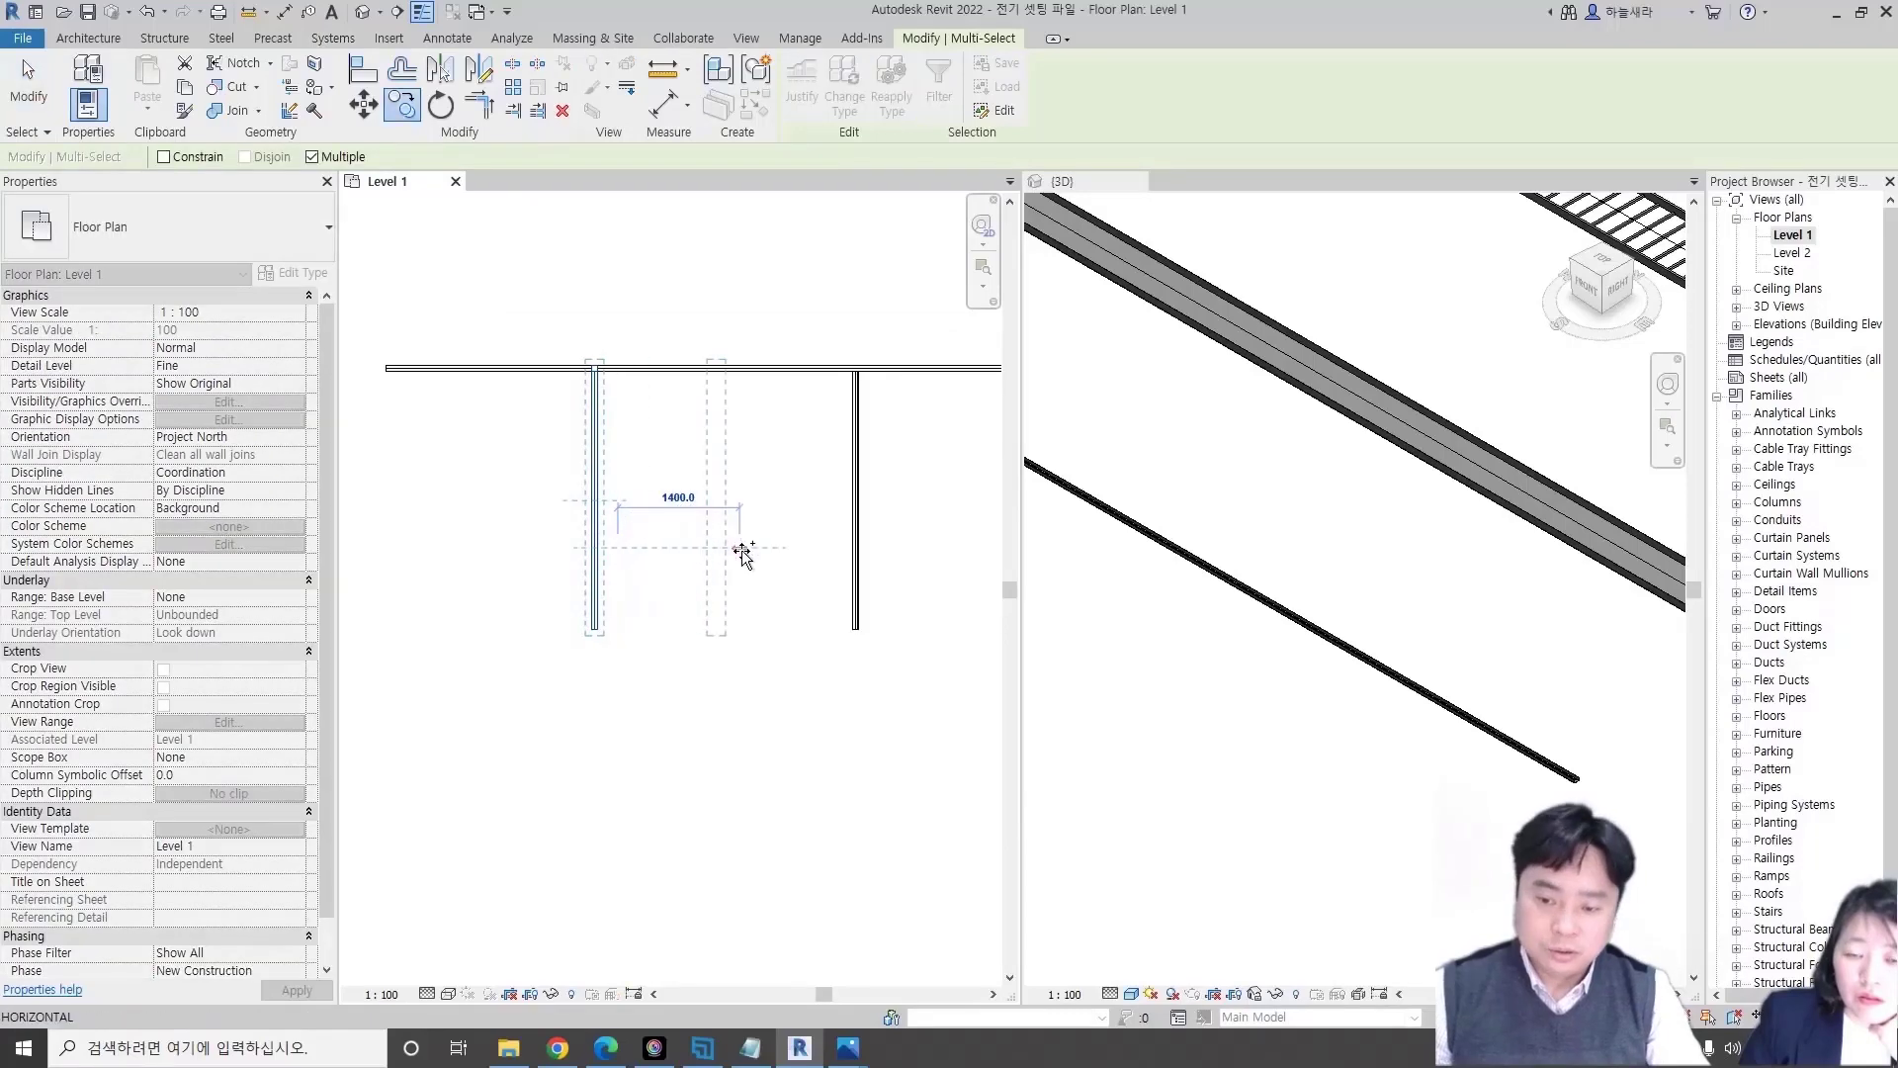
key(Return)
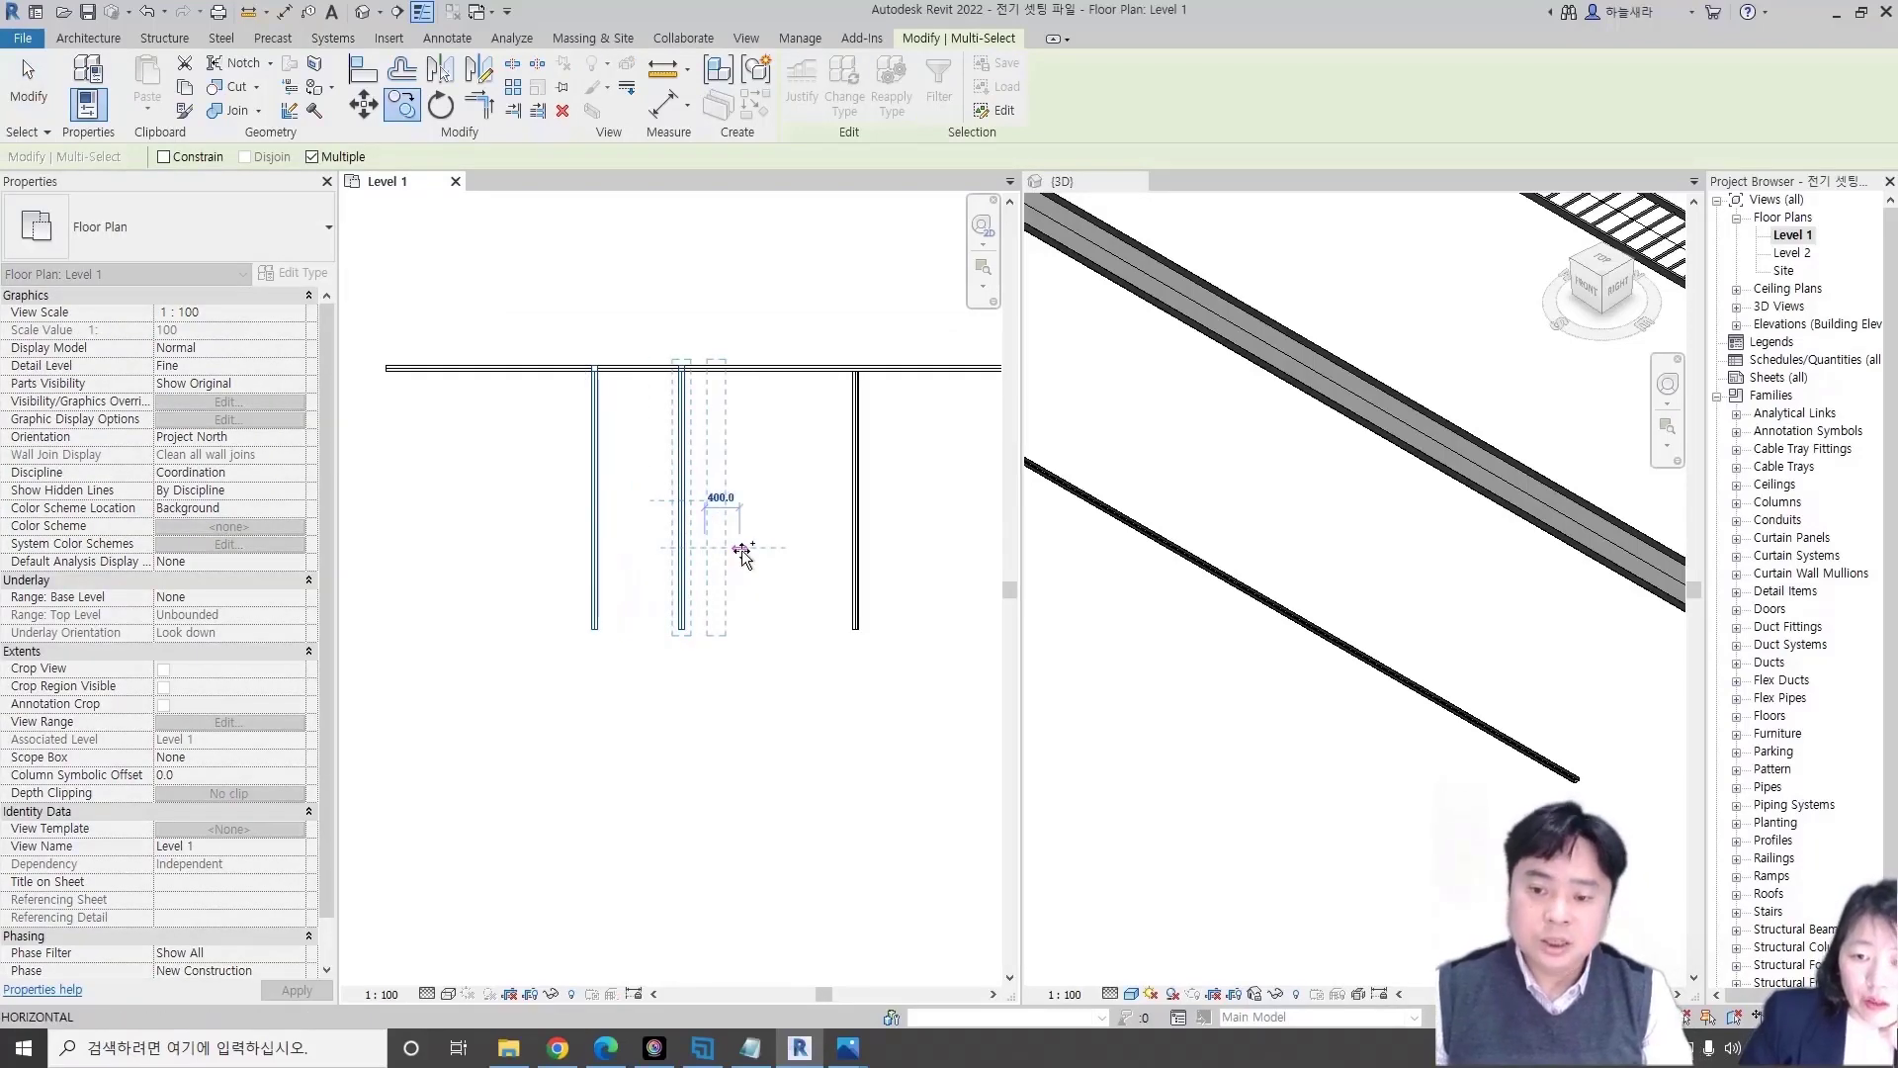
key(Escape)
key(Escape)
- Check the tray junction fittings and delete the extra middle branch tray
scroll(729, 381, up, 2)
scroll(729, 381, up, 1)
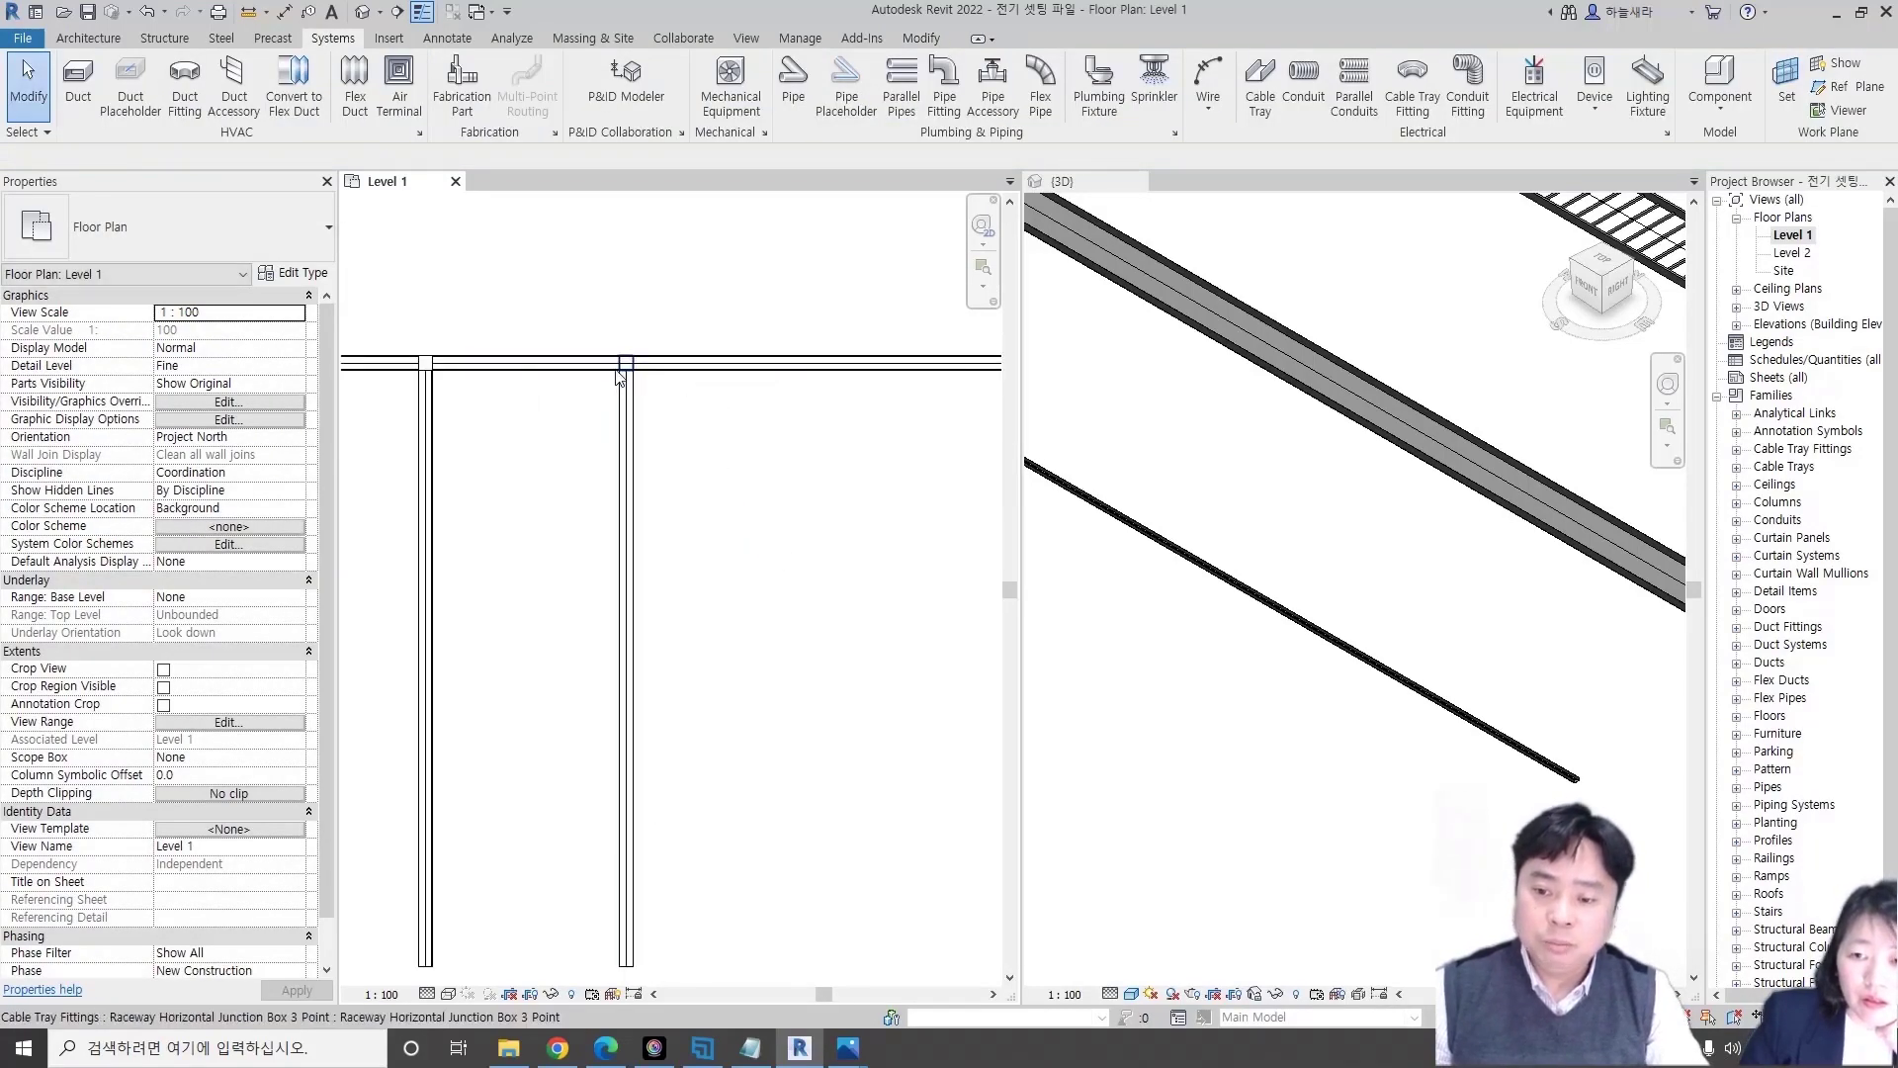
click(672, 402)
click(588, 368)
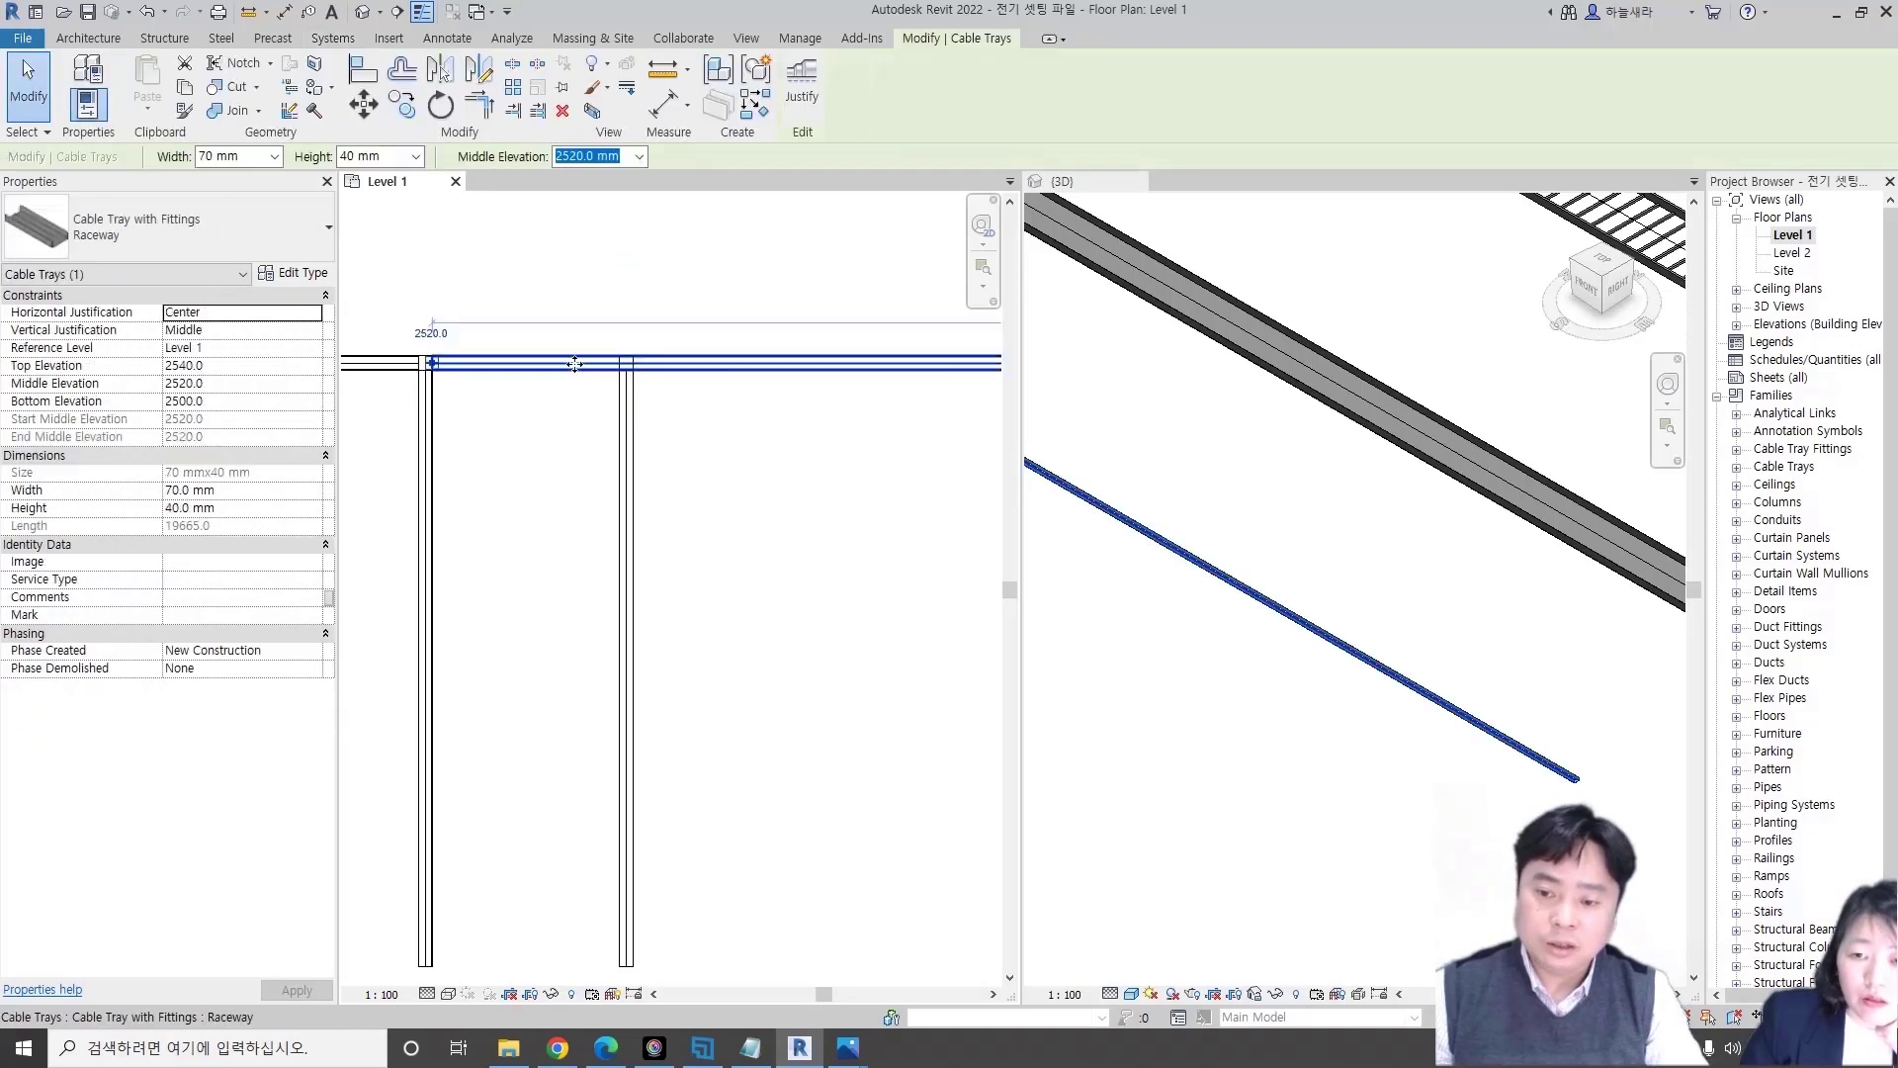
key(Escape)
scroll(578, 384, down, 2)
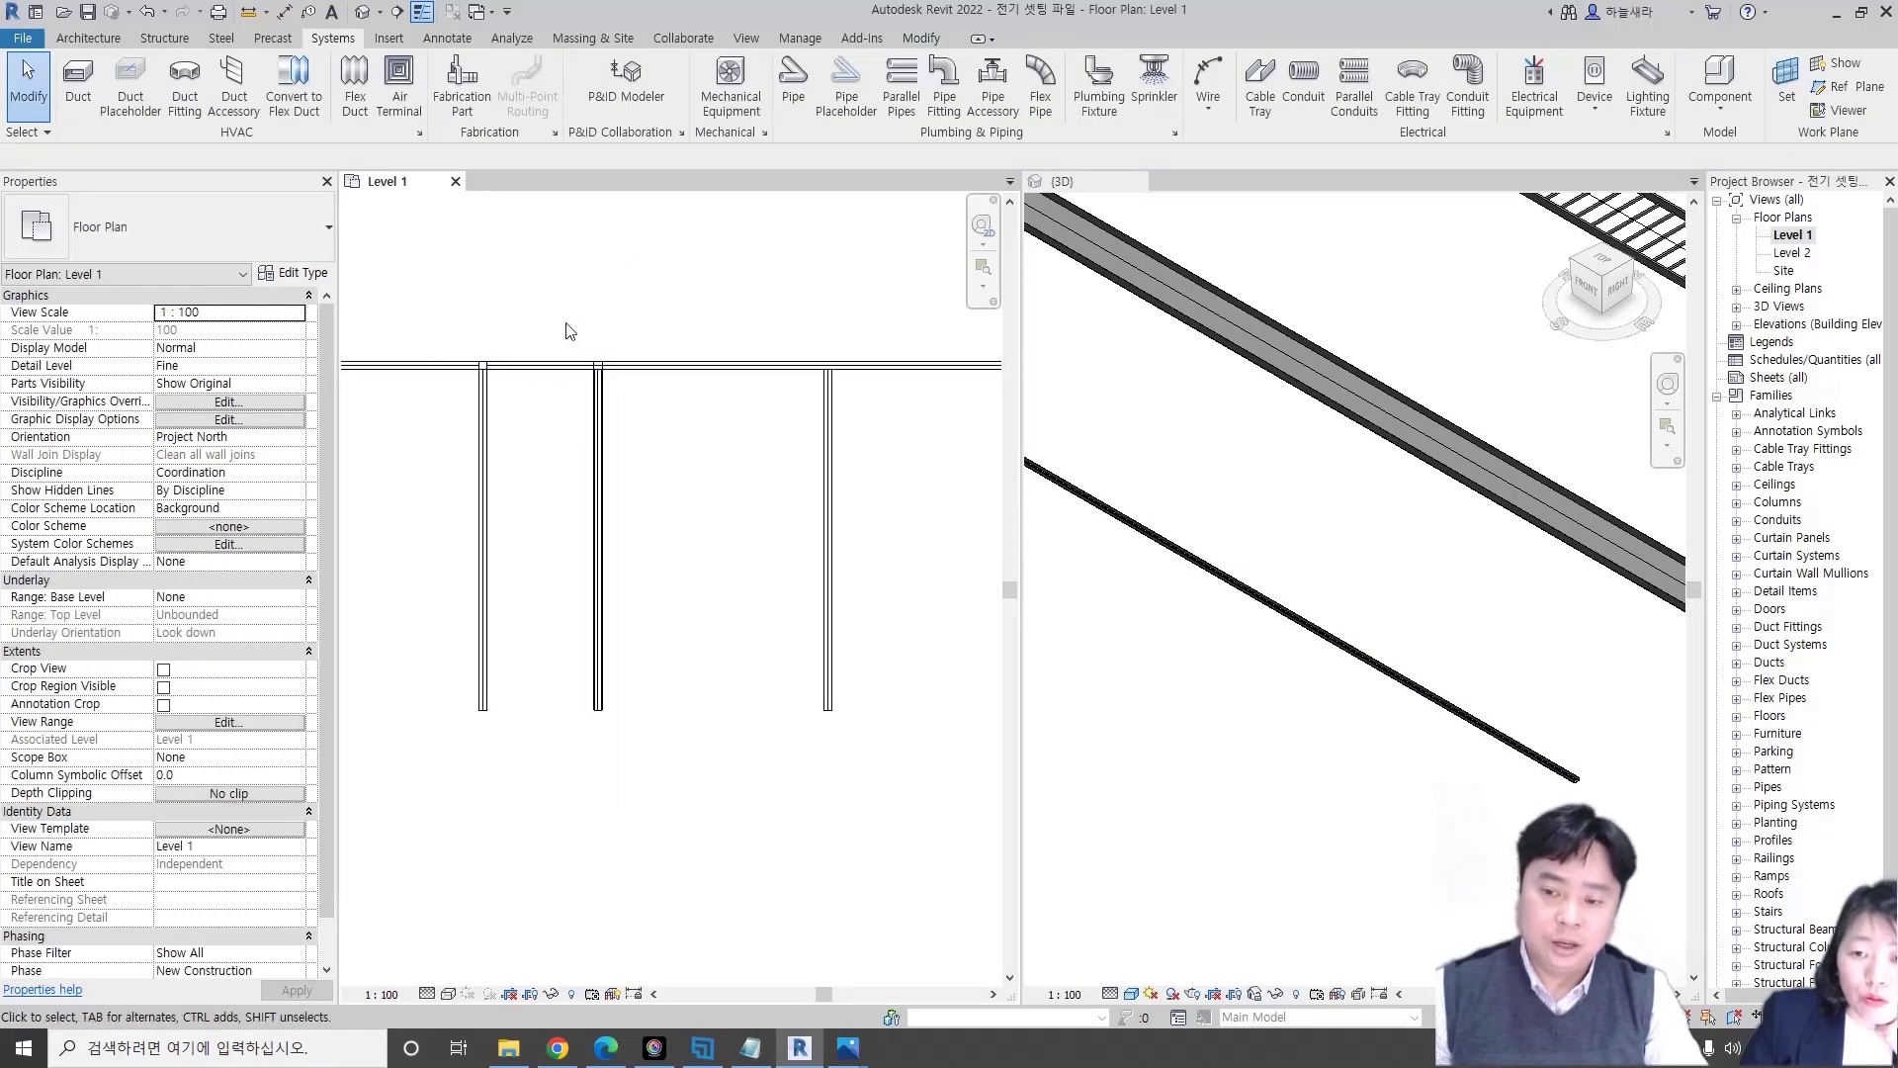
drag(551, 319, 627, 412)
key(Escape)
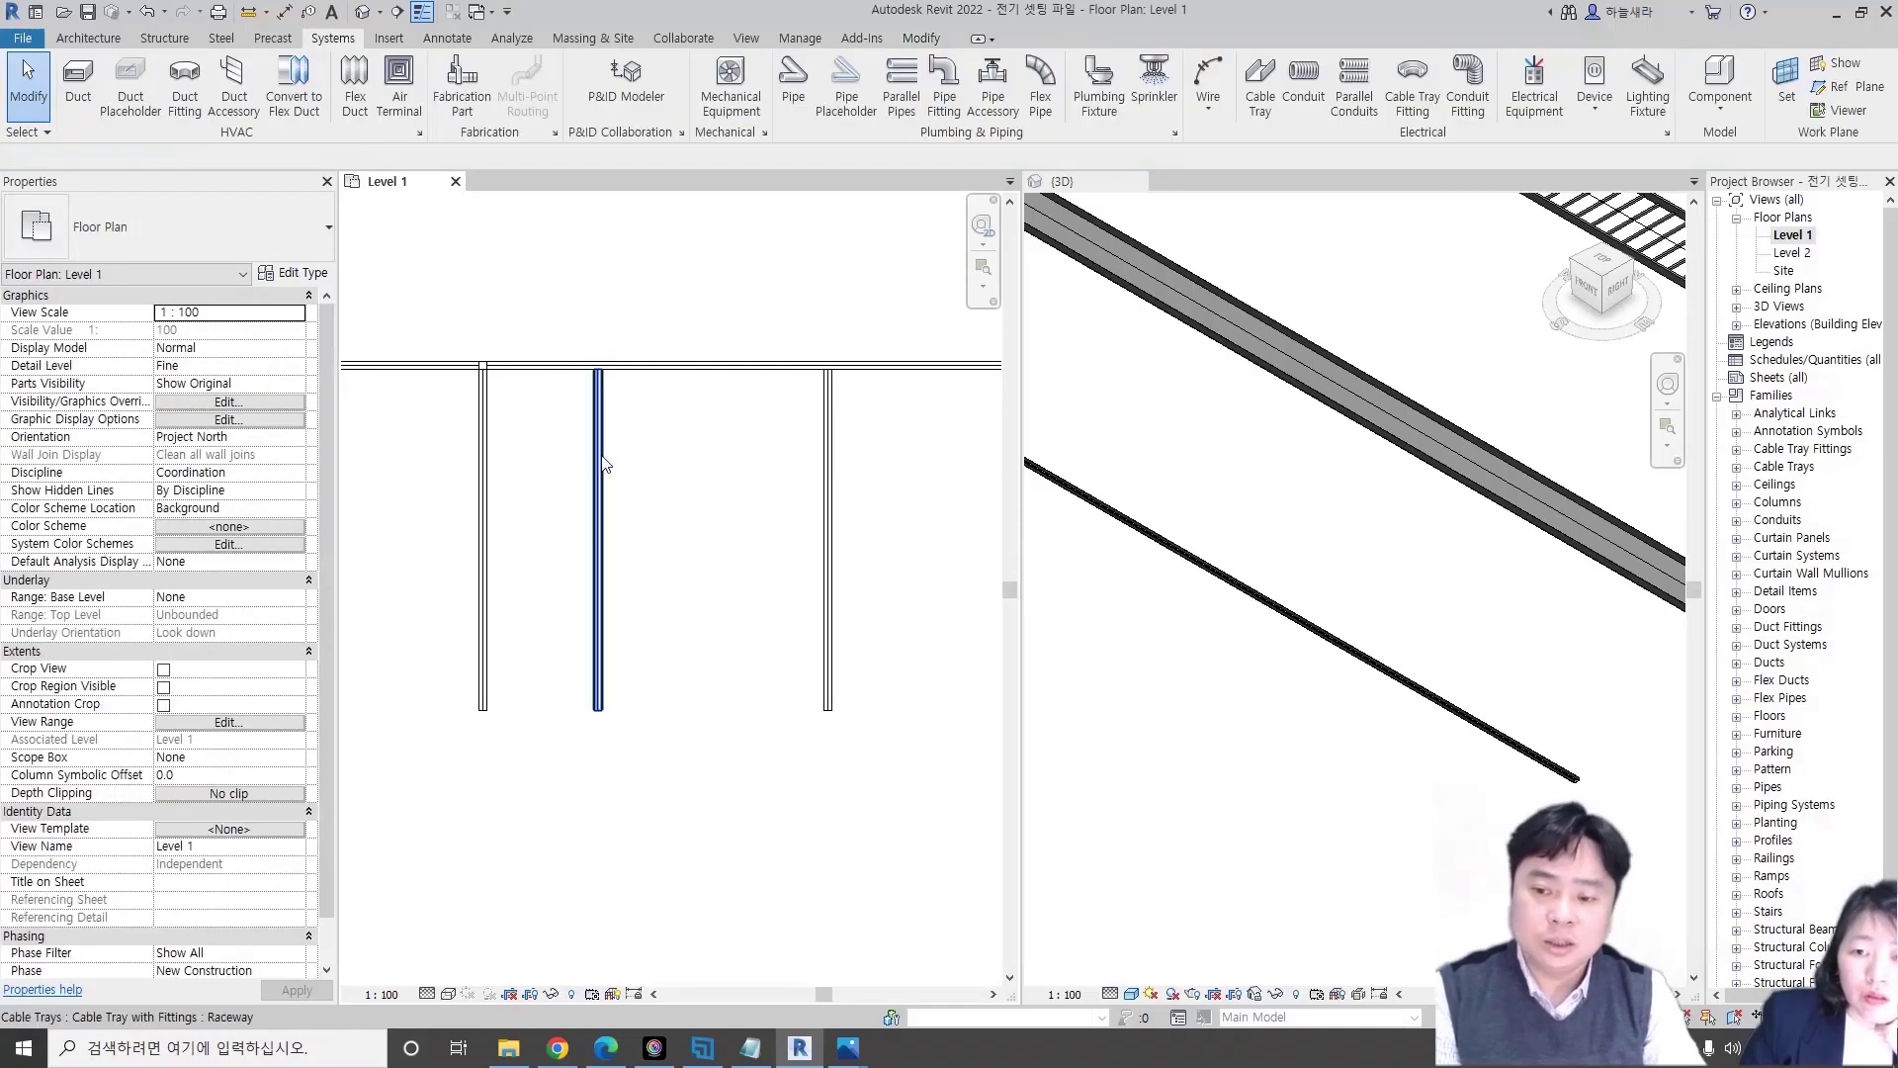
scroll(605, 463, down, 2)
click(602, 467)
key(Delete)
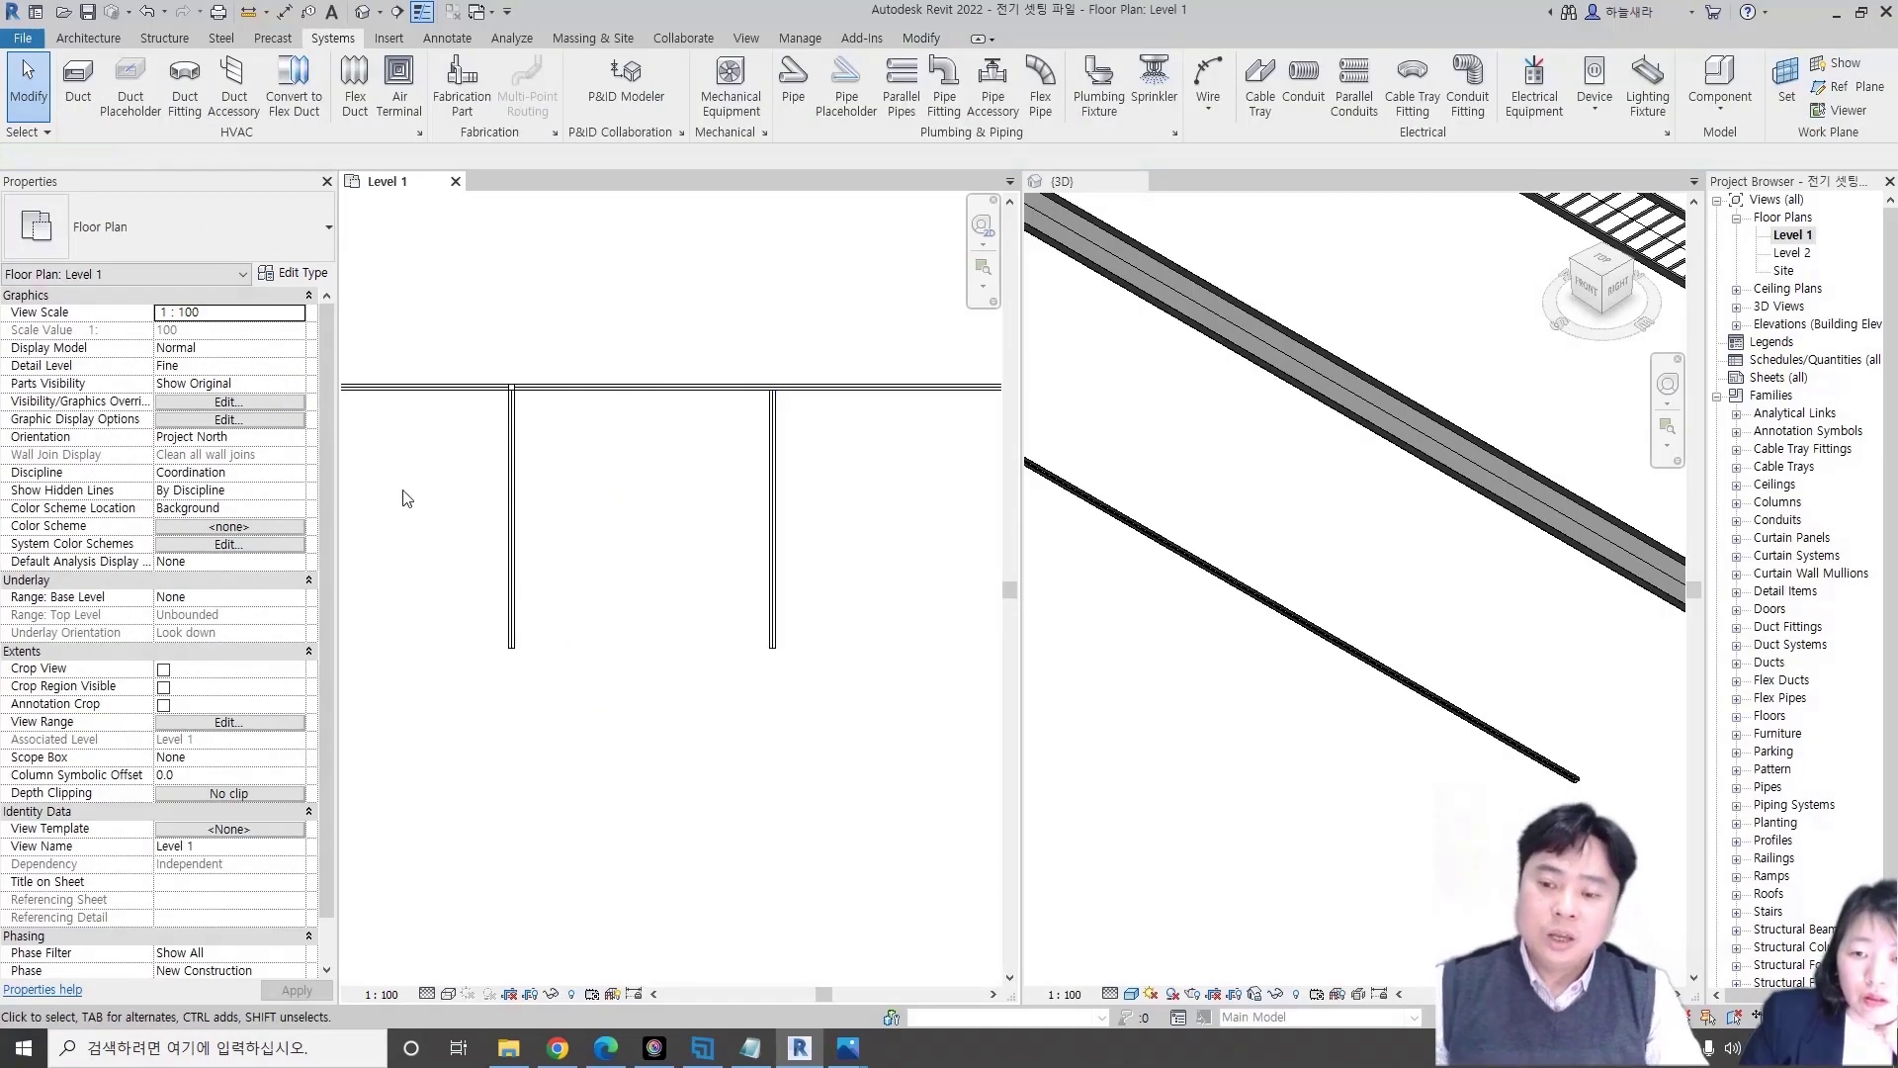
- Pan to the branches and start, then cancel, the Trim/Extend command
scroll(482, 477, down, 1)
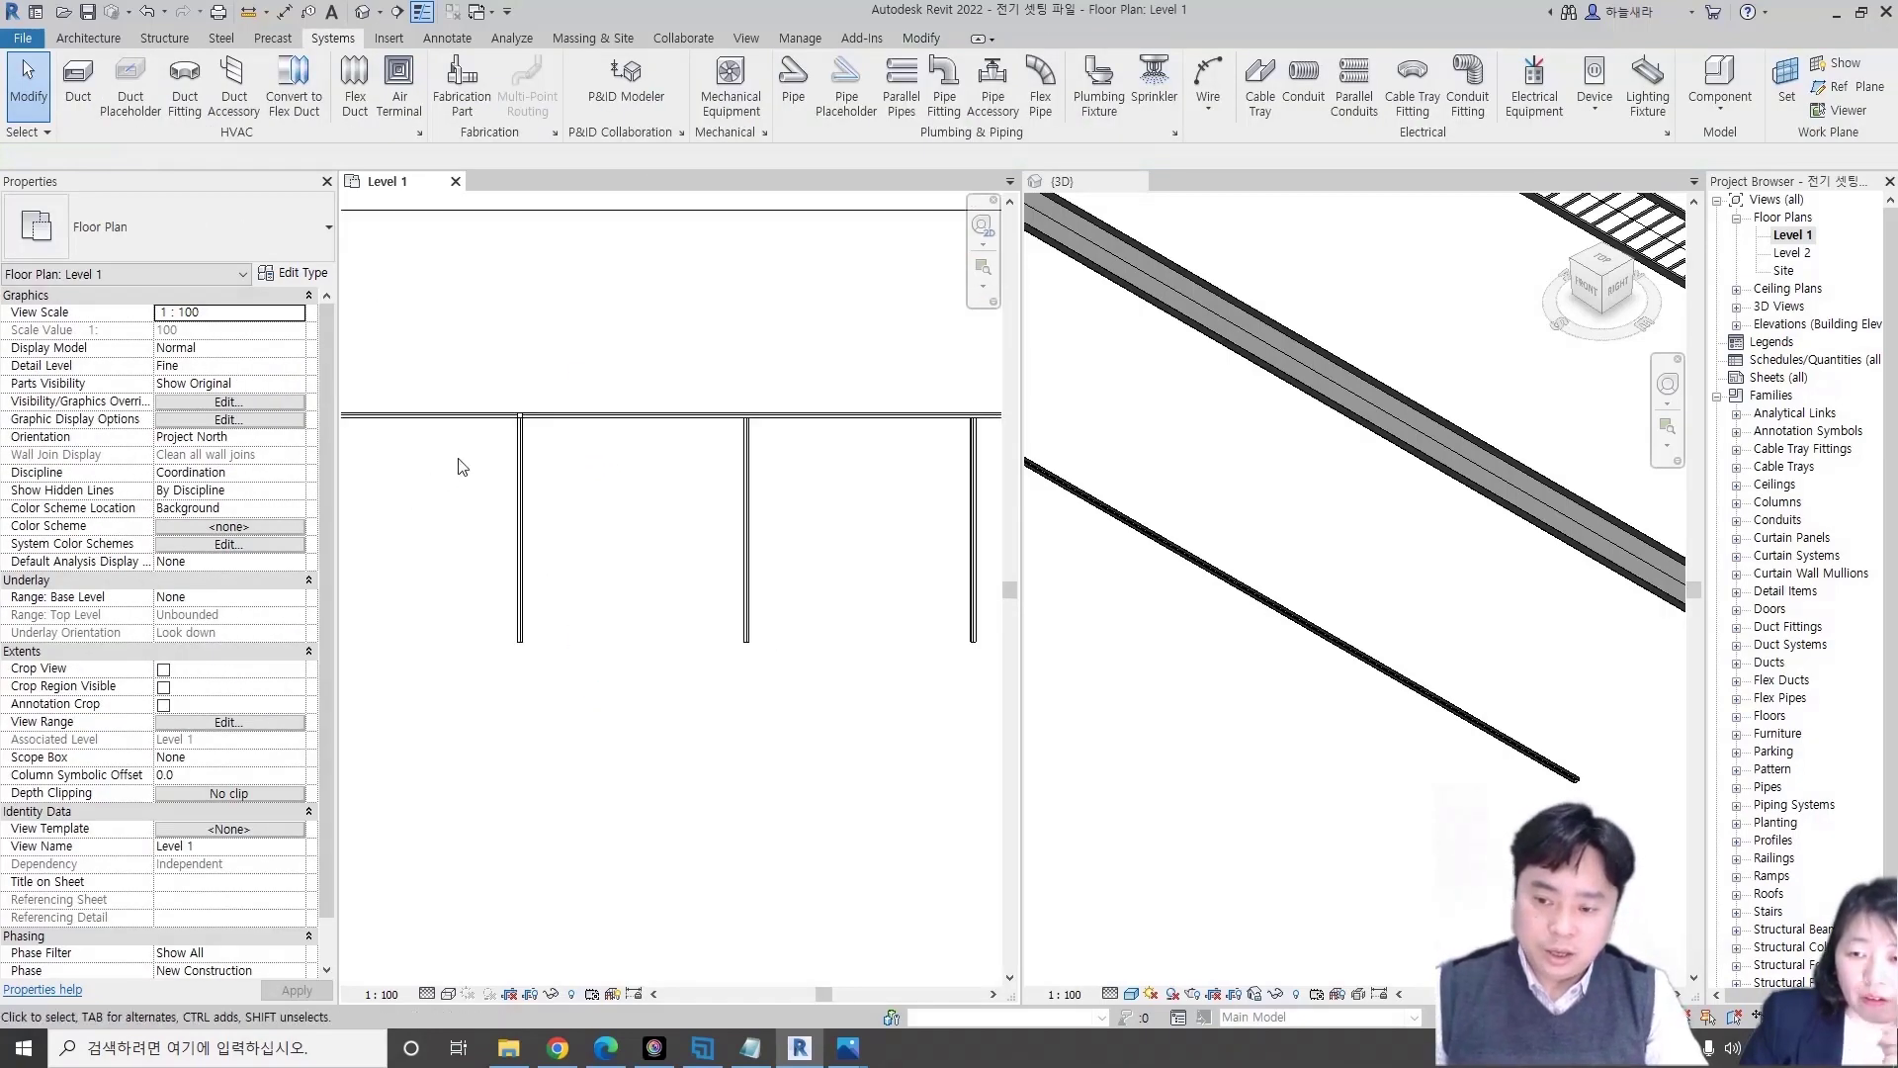
scroll(633, 512, down, 2)
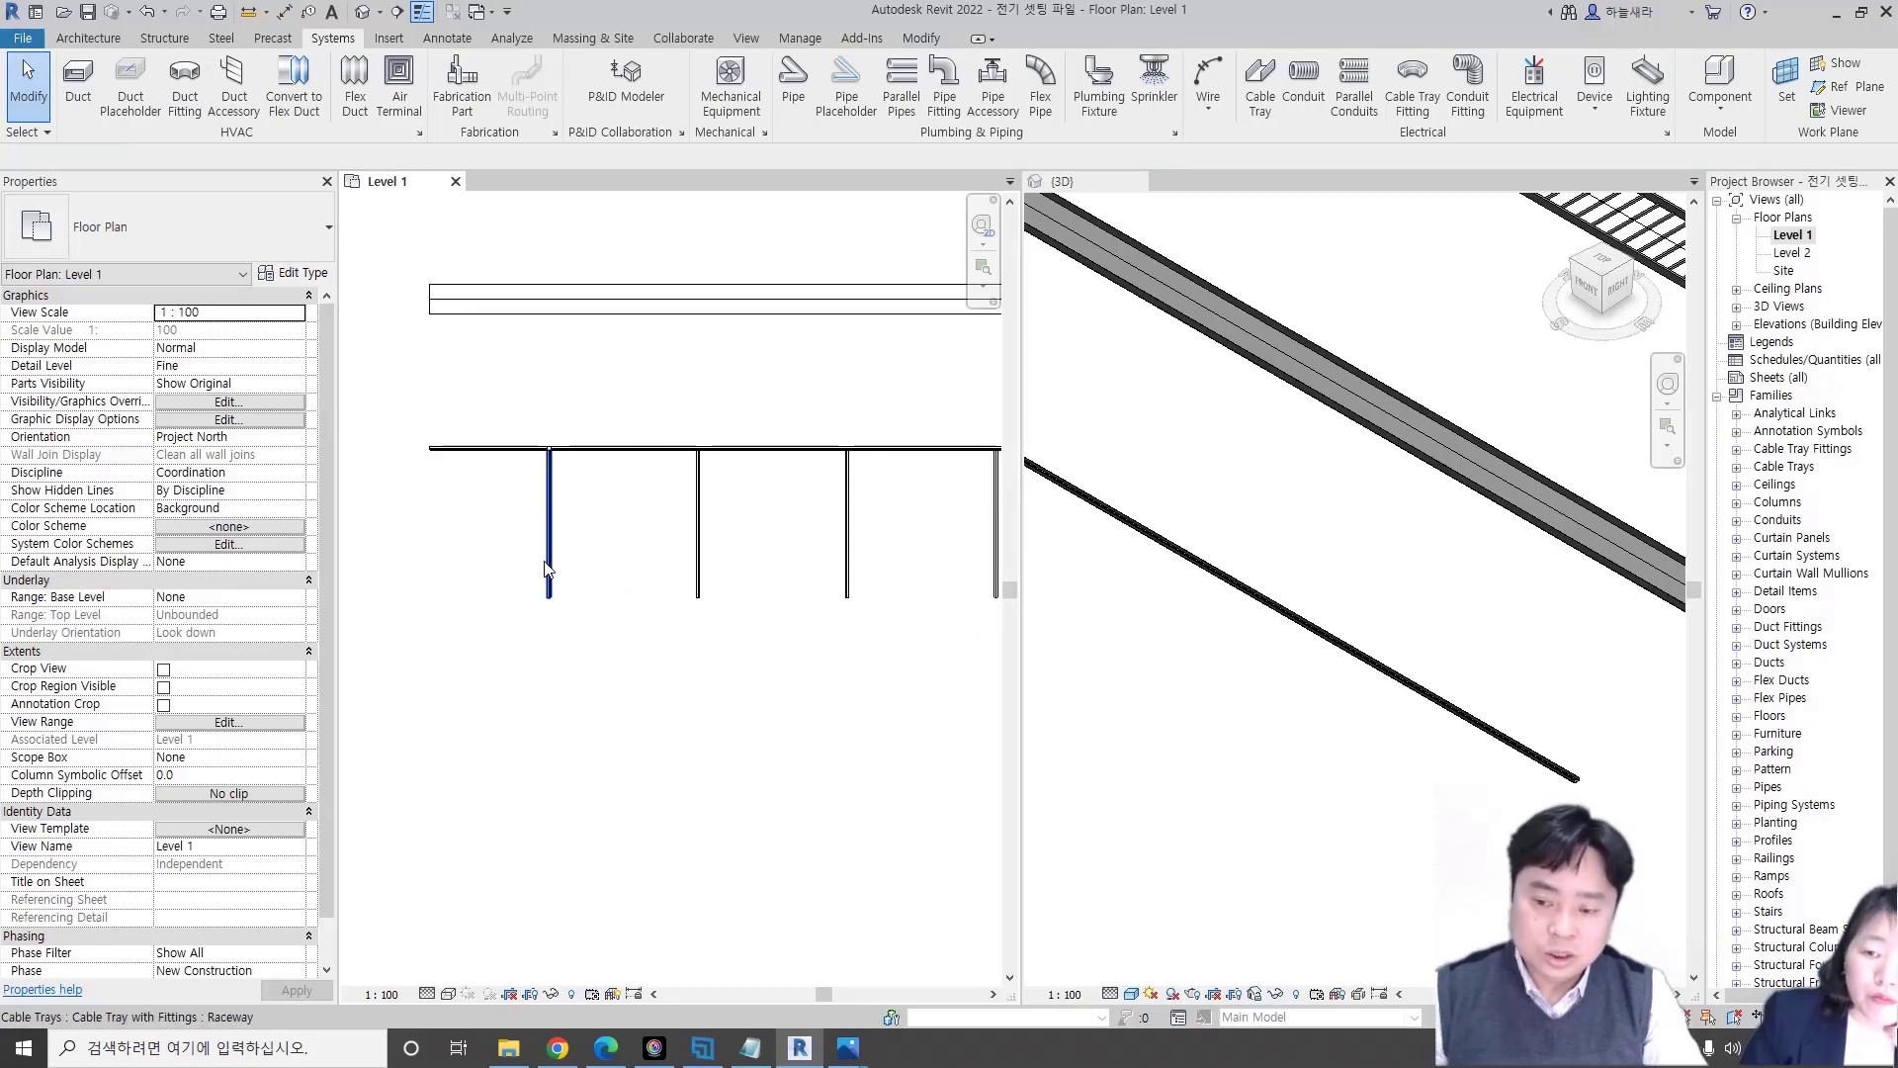
scroll(593, 573, down, 1)
middle_drag(678, 590, 508, 517)
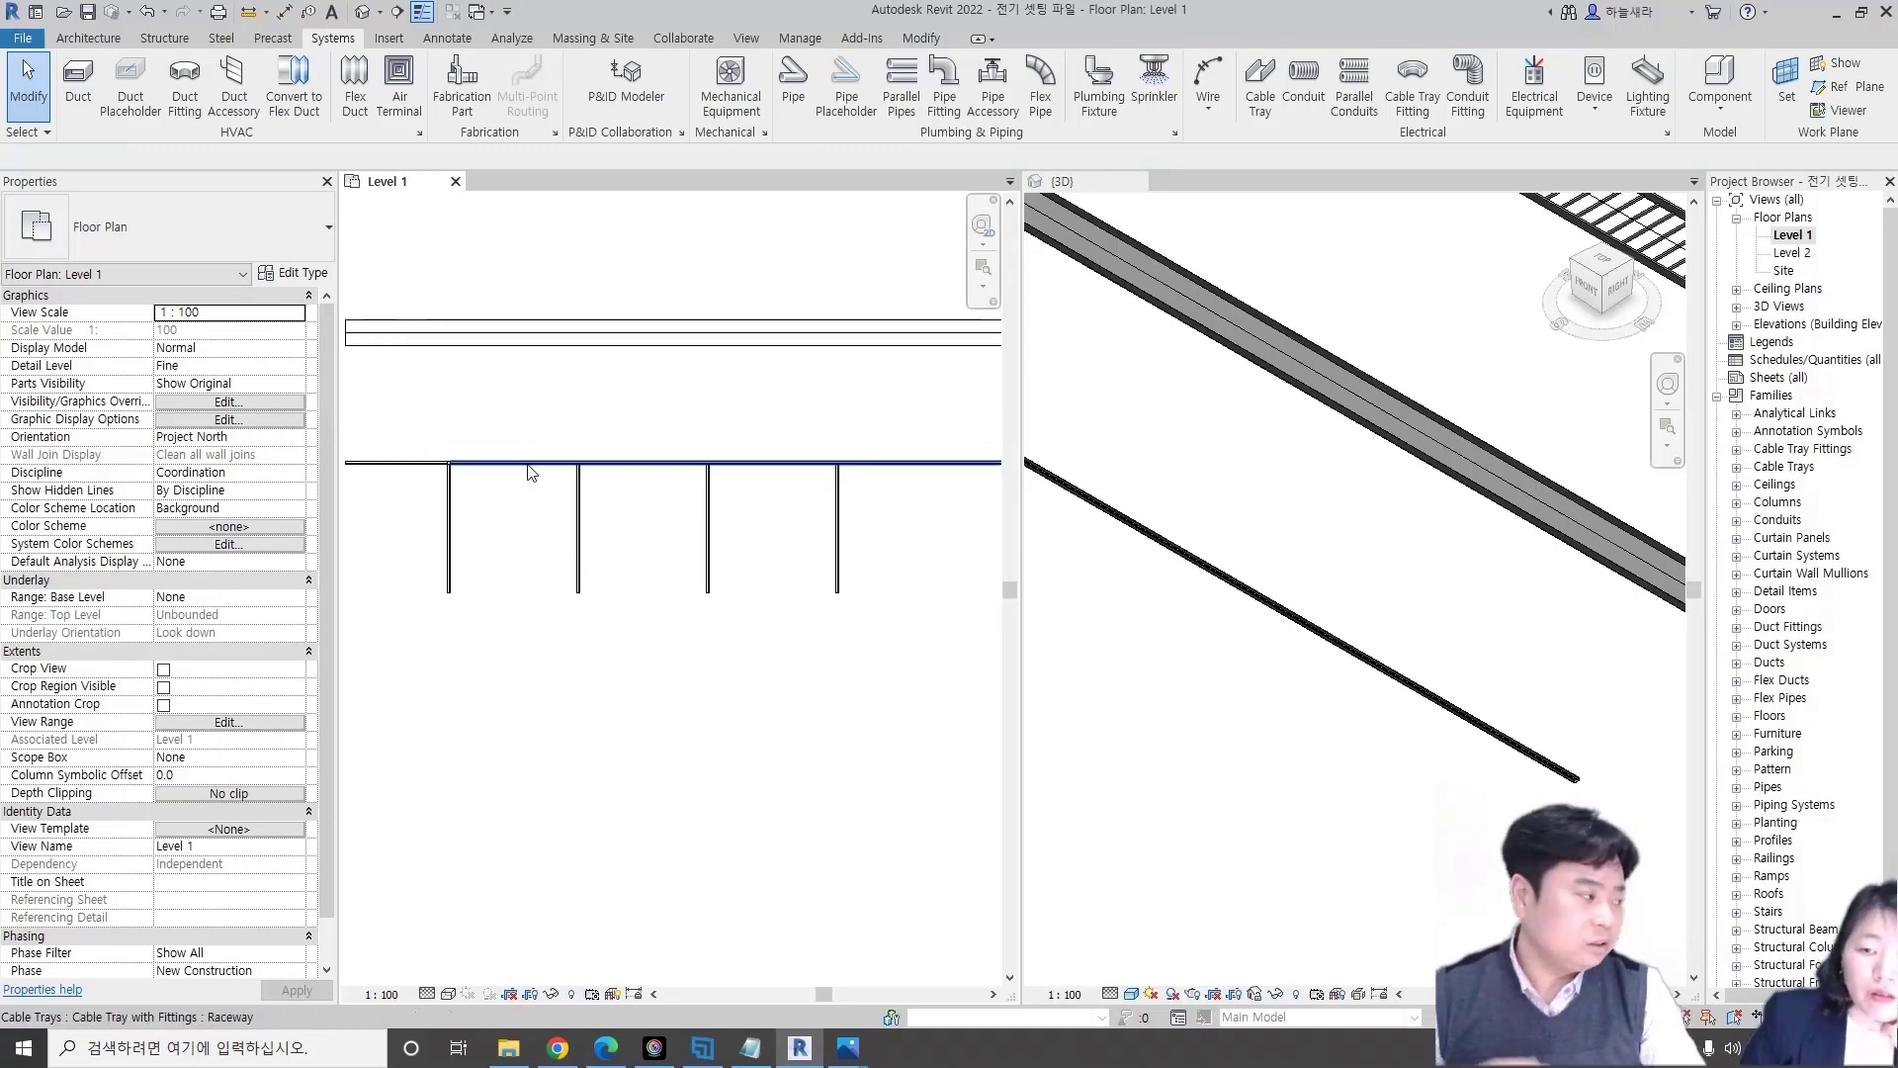
scroll(578, 466, up, 2)
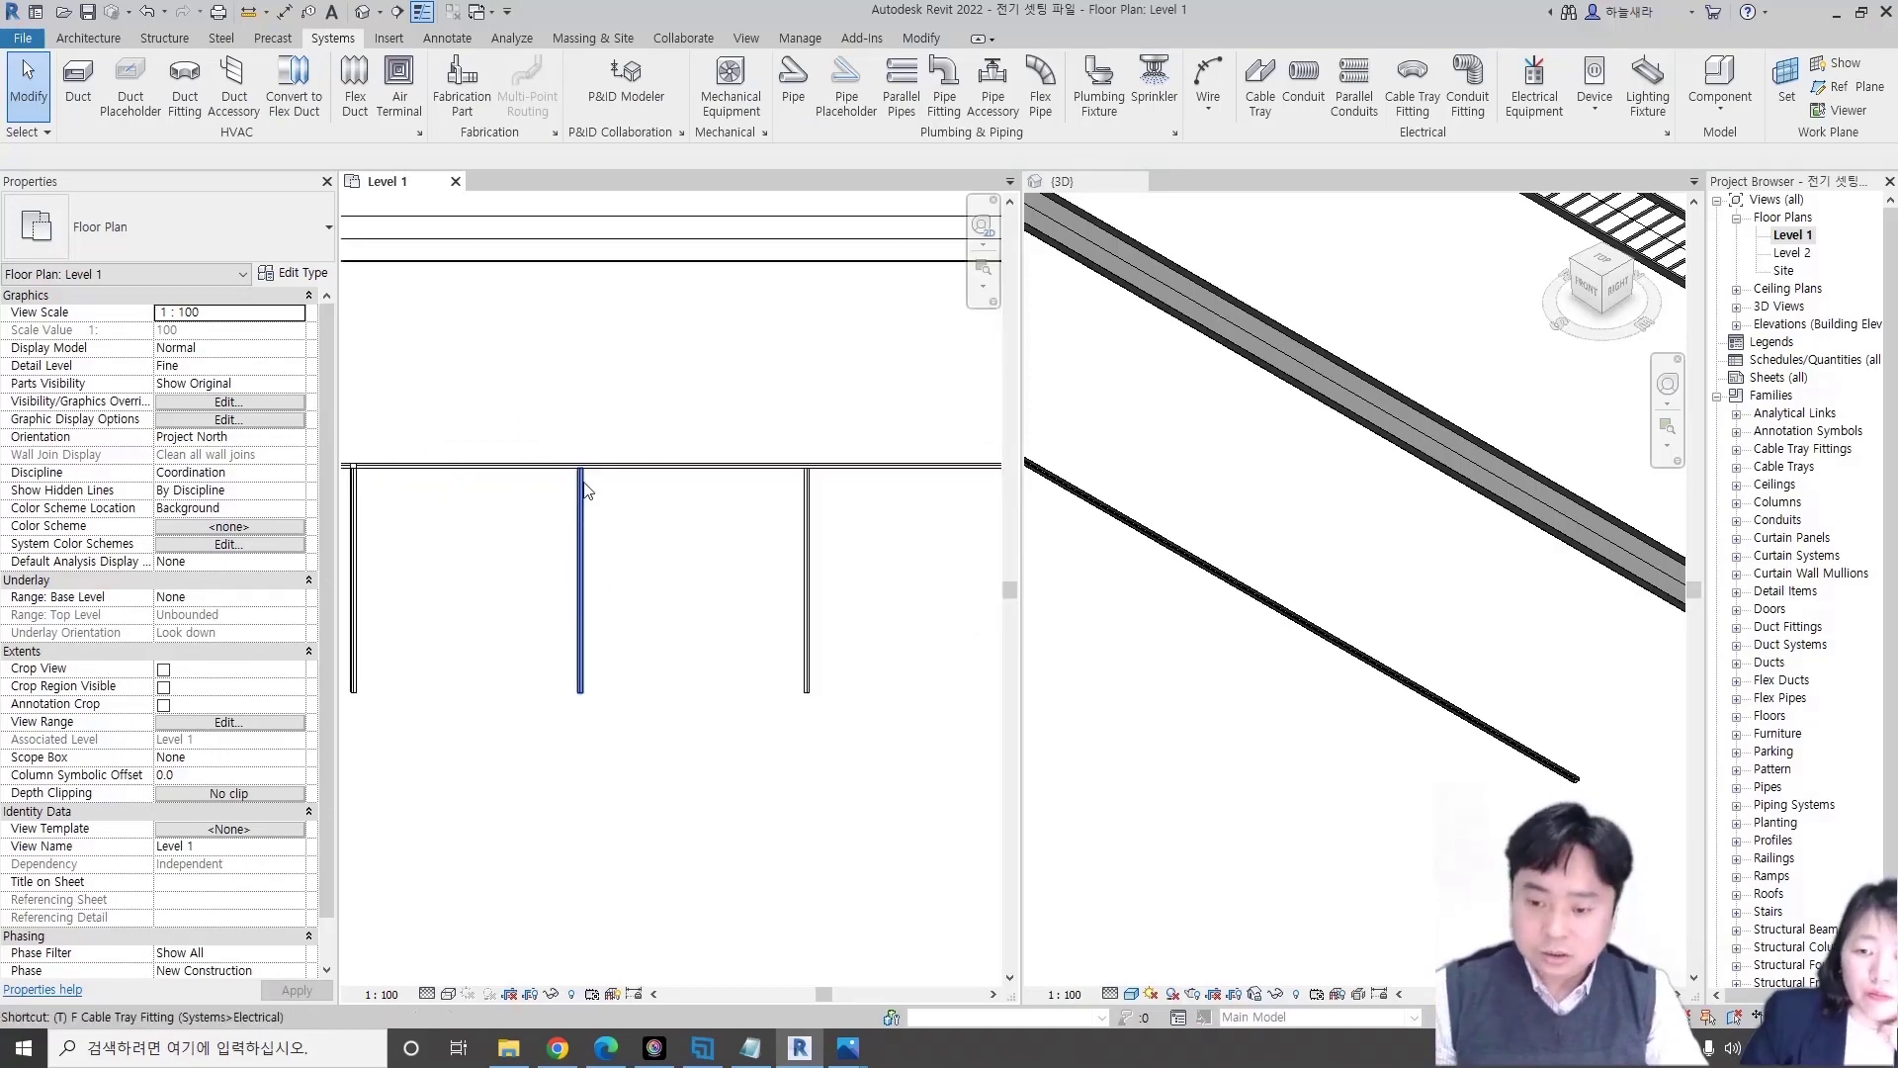
key(r)
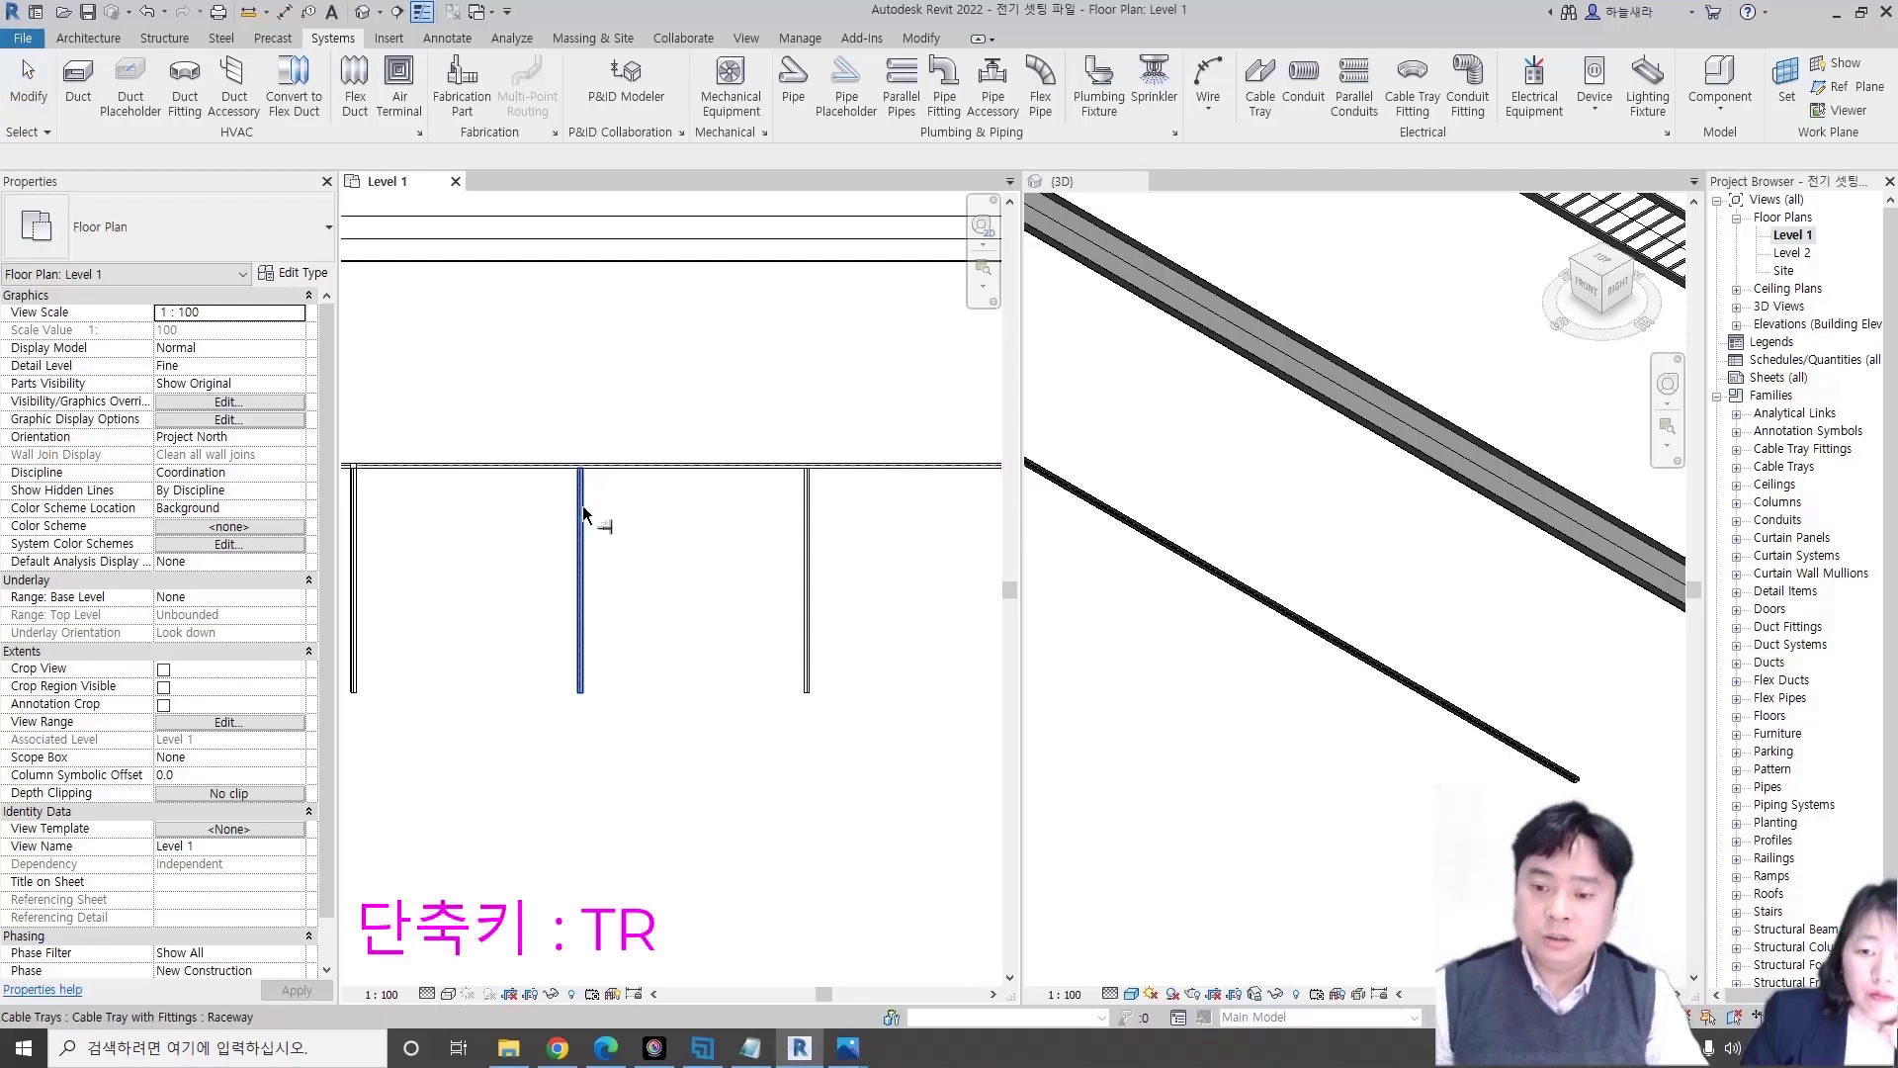
middle_drag(811, 496, 526, 483)
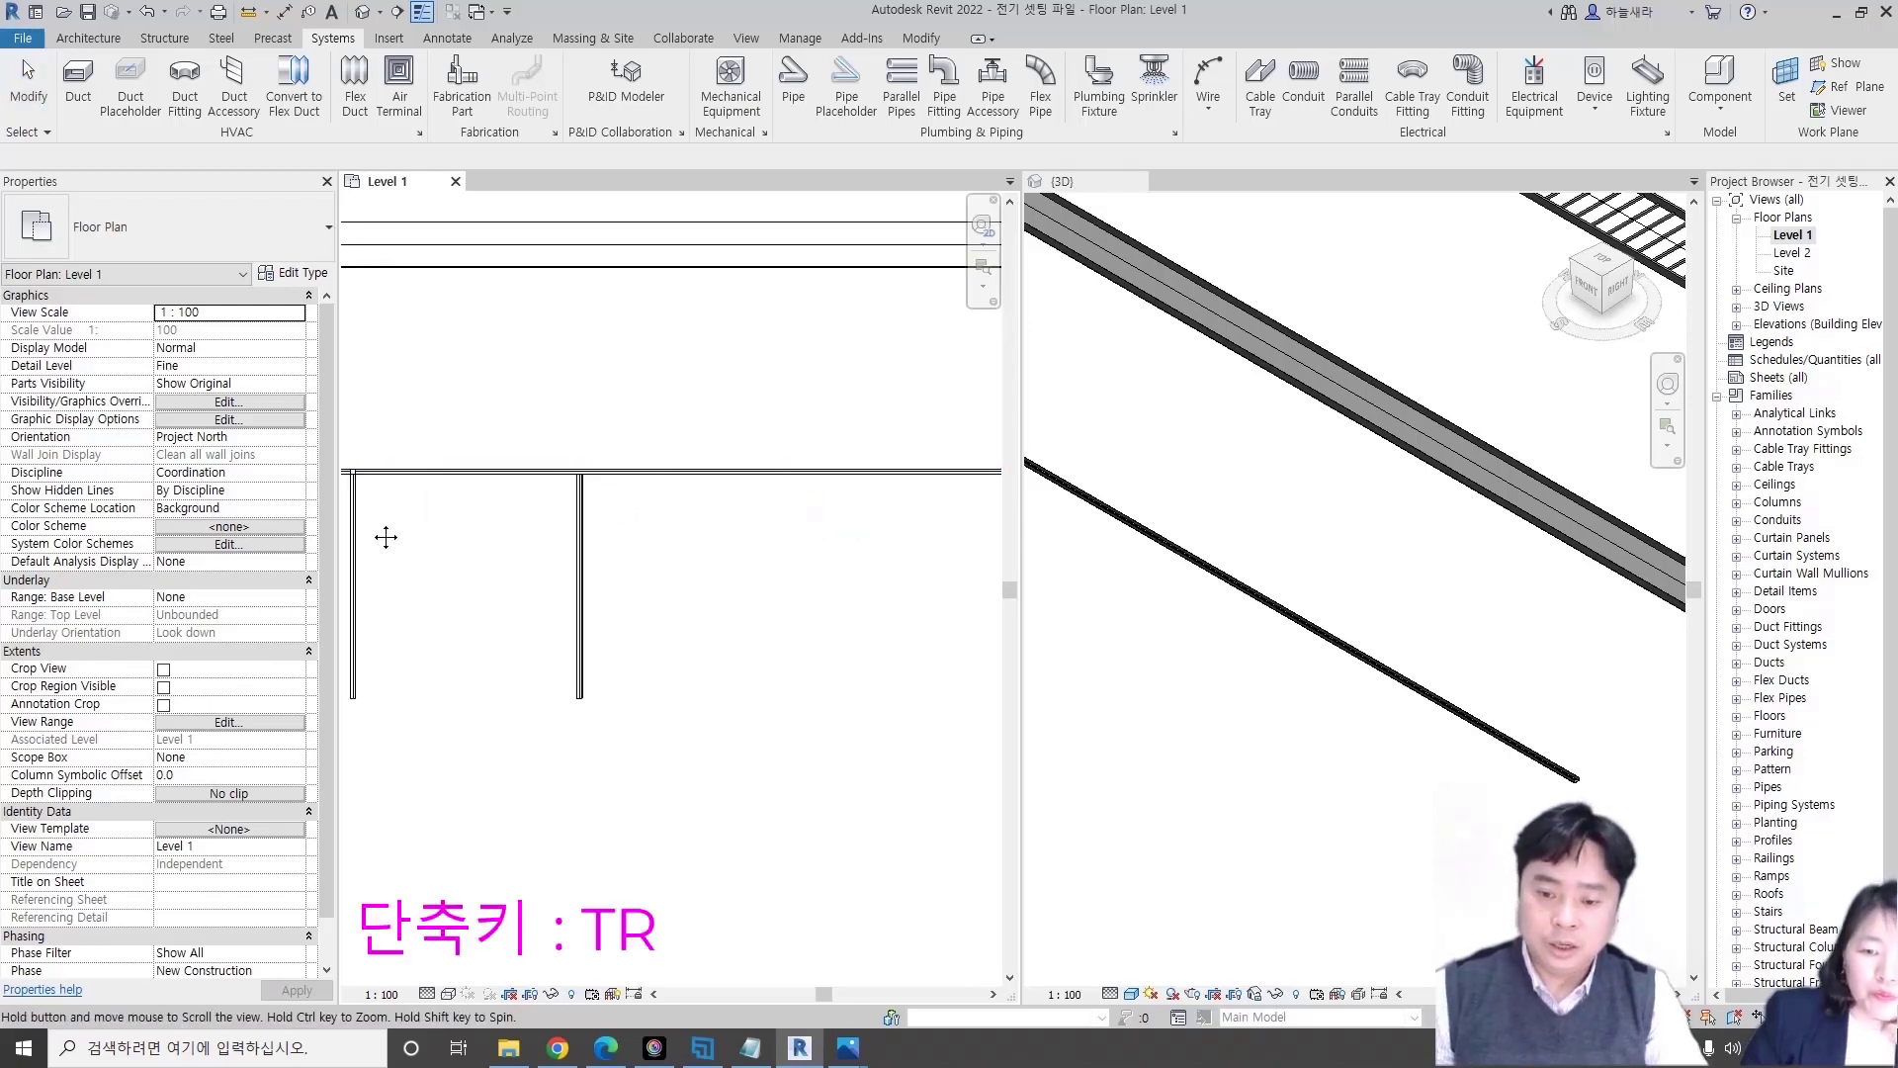
scroll(544, 490, down, 2)
key(Escape)
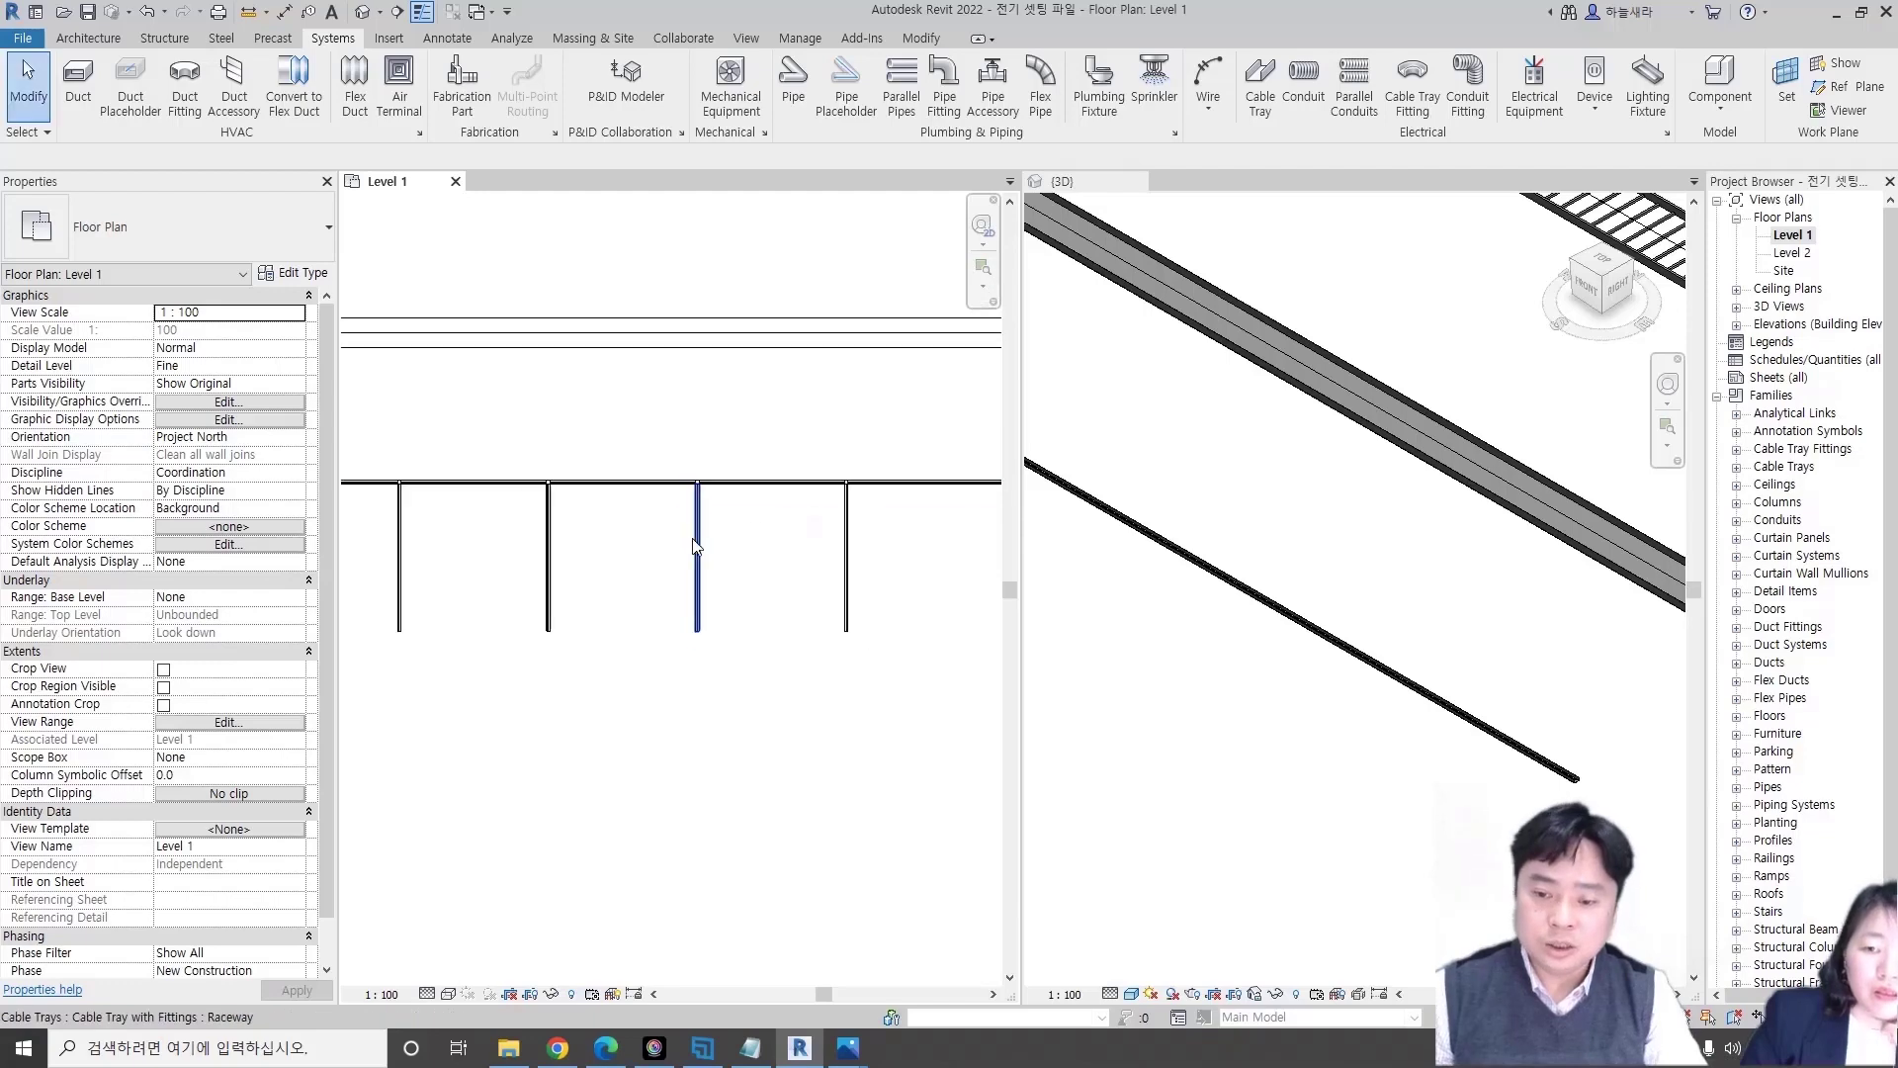
scroll(702, 529, down, 1)
scroll(555, 523, down, 1)
scroll(538, 544, down, 1)
click(742, 504)
key(c)
key(t)
click(893, 502)
scroll(645, 520, up, 1)
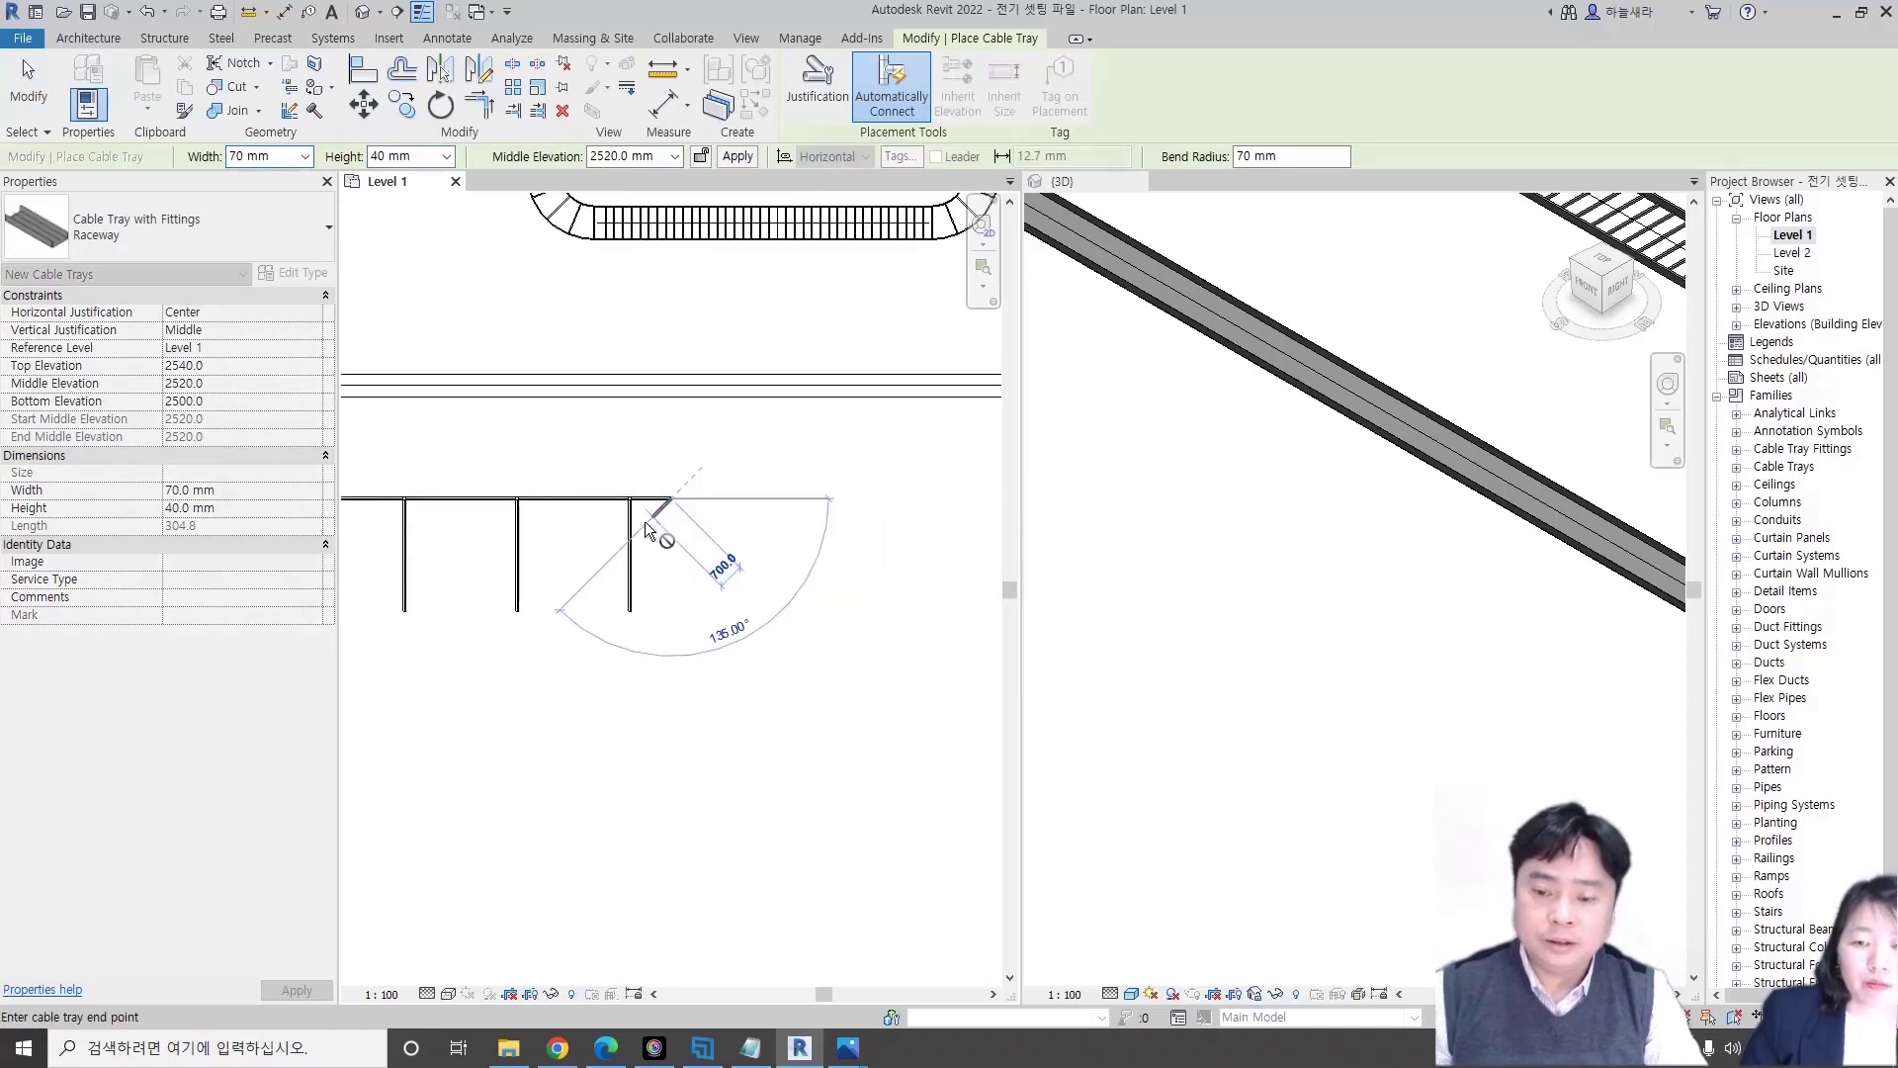
key(Escape)
key(Escape)
click(549, 502)
scroll(720, 578, up, 2)
scroll(720, 579, down, 2)
click(1414, 655)
scroll(1414, 655, down, 5)
scroll(1373, 725, up, 1)
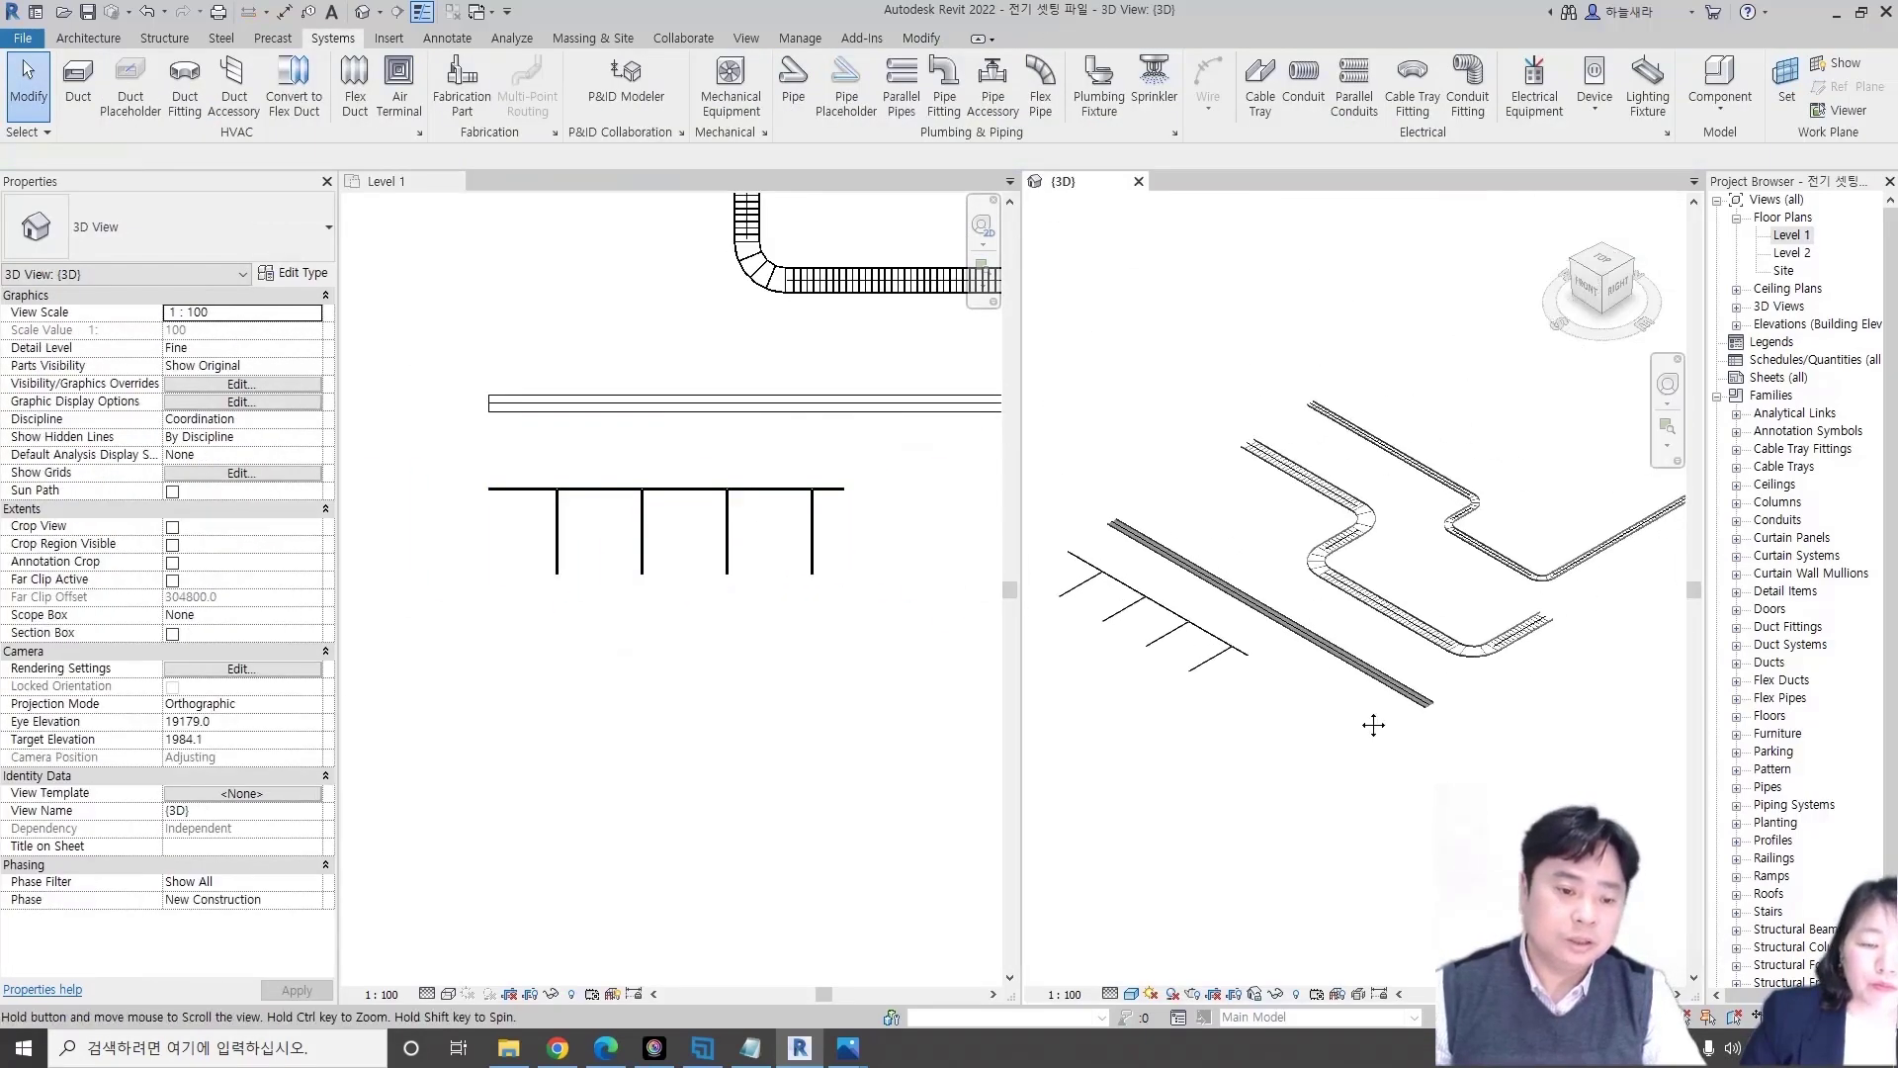
click(617, 328)
scroll(593, 415, down, 1)
scroll(564, 474, down, 2)
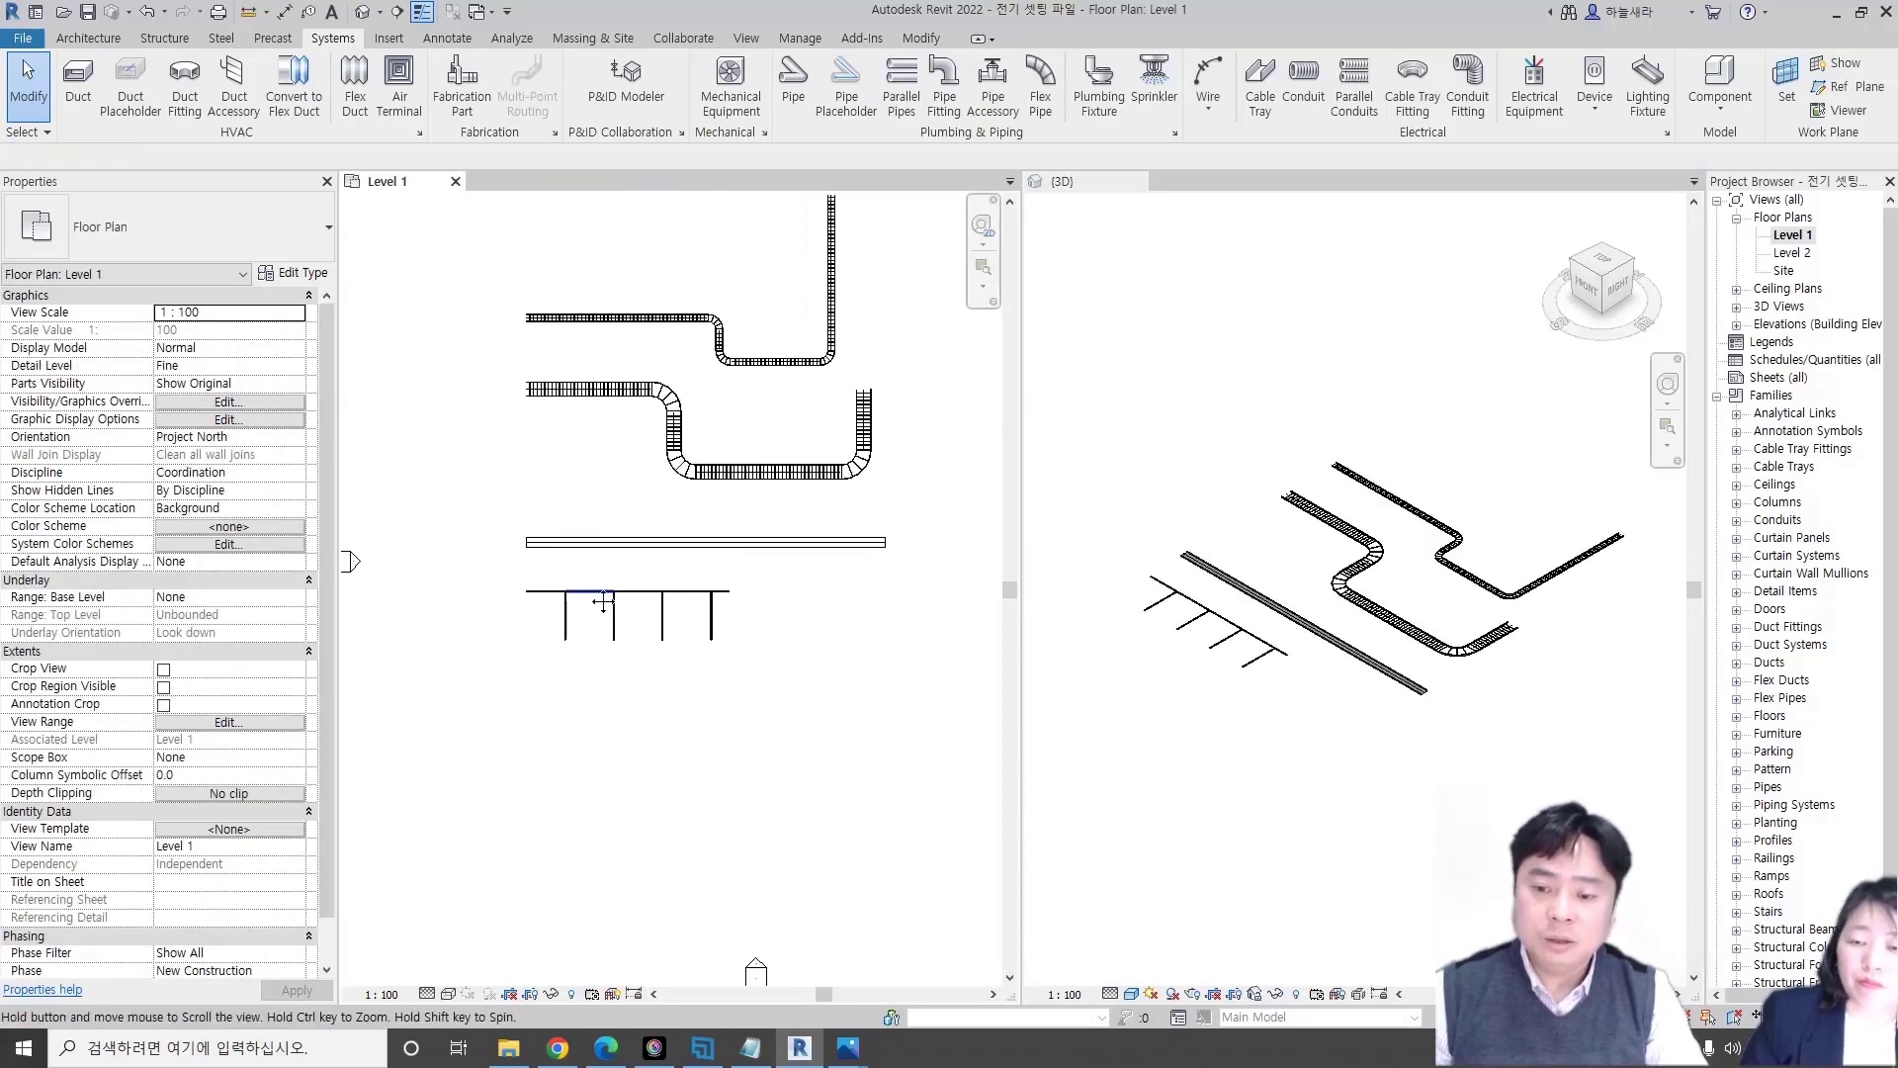
- Choose the Busduct duct type, review its routing fittings, and sketch a trial duct leg below the hangers
click(77, 84)
click(136, 237)
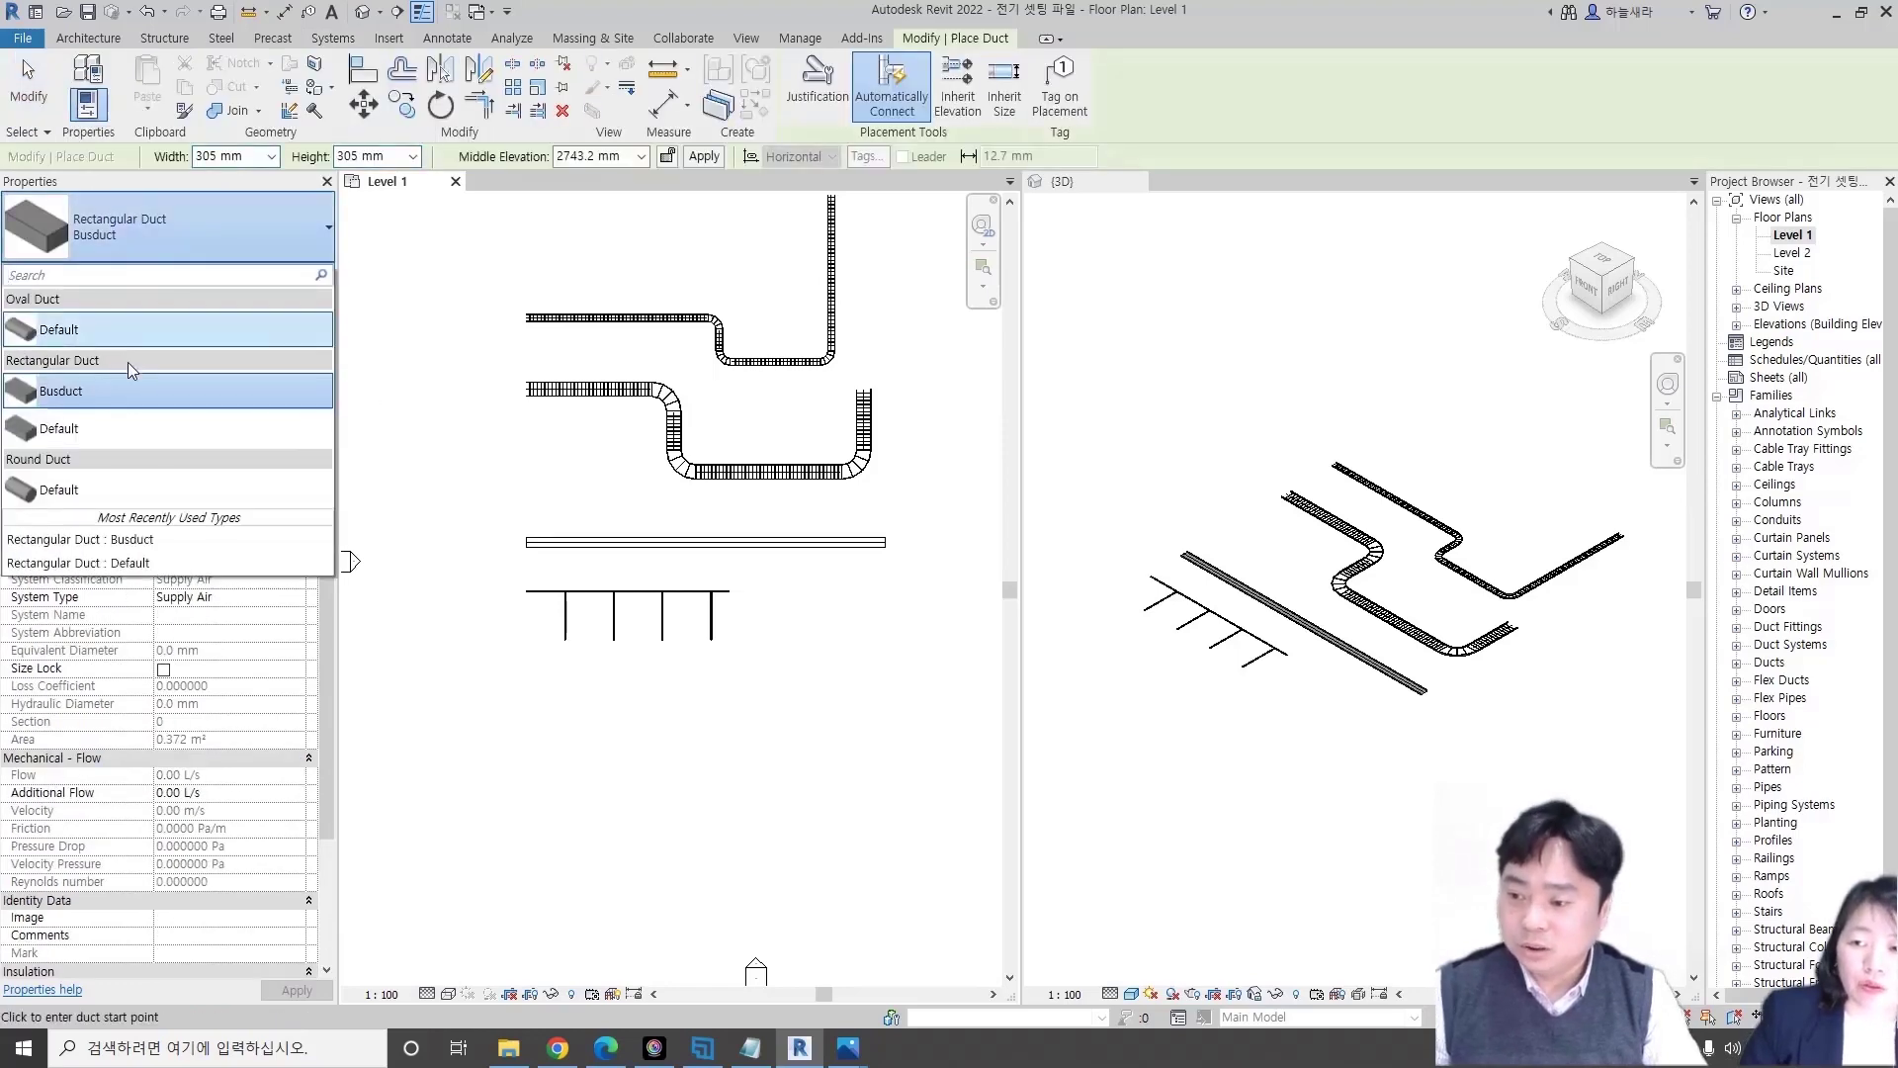
click(229, 235)
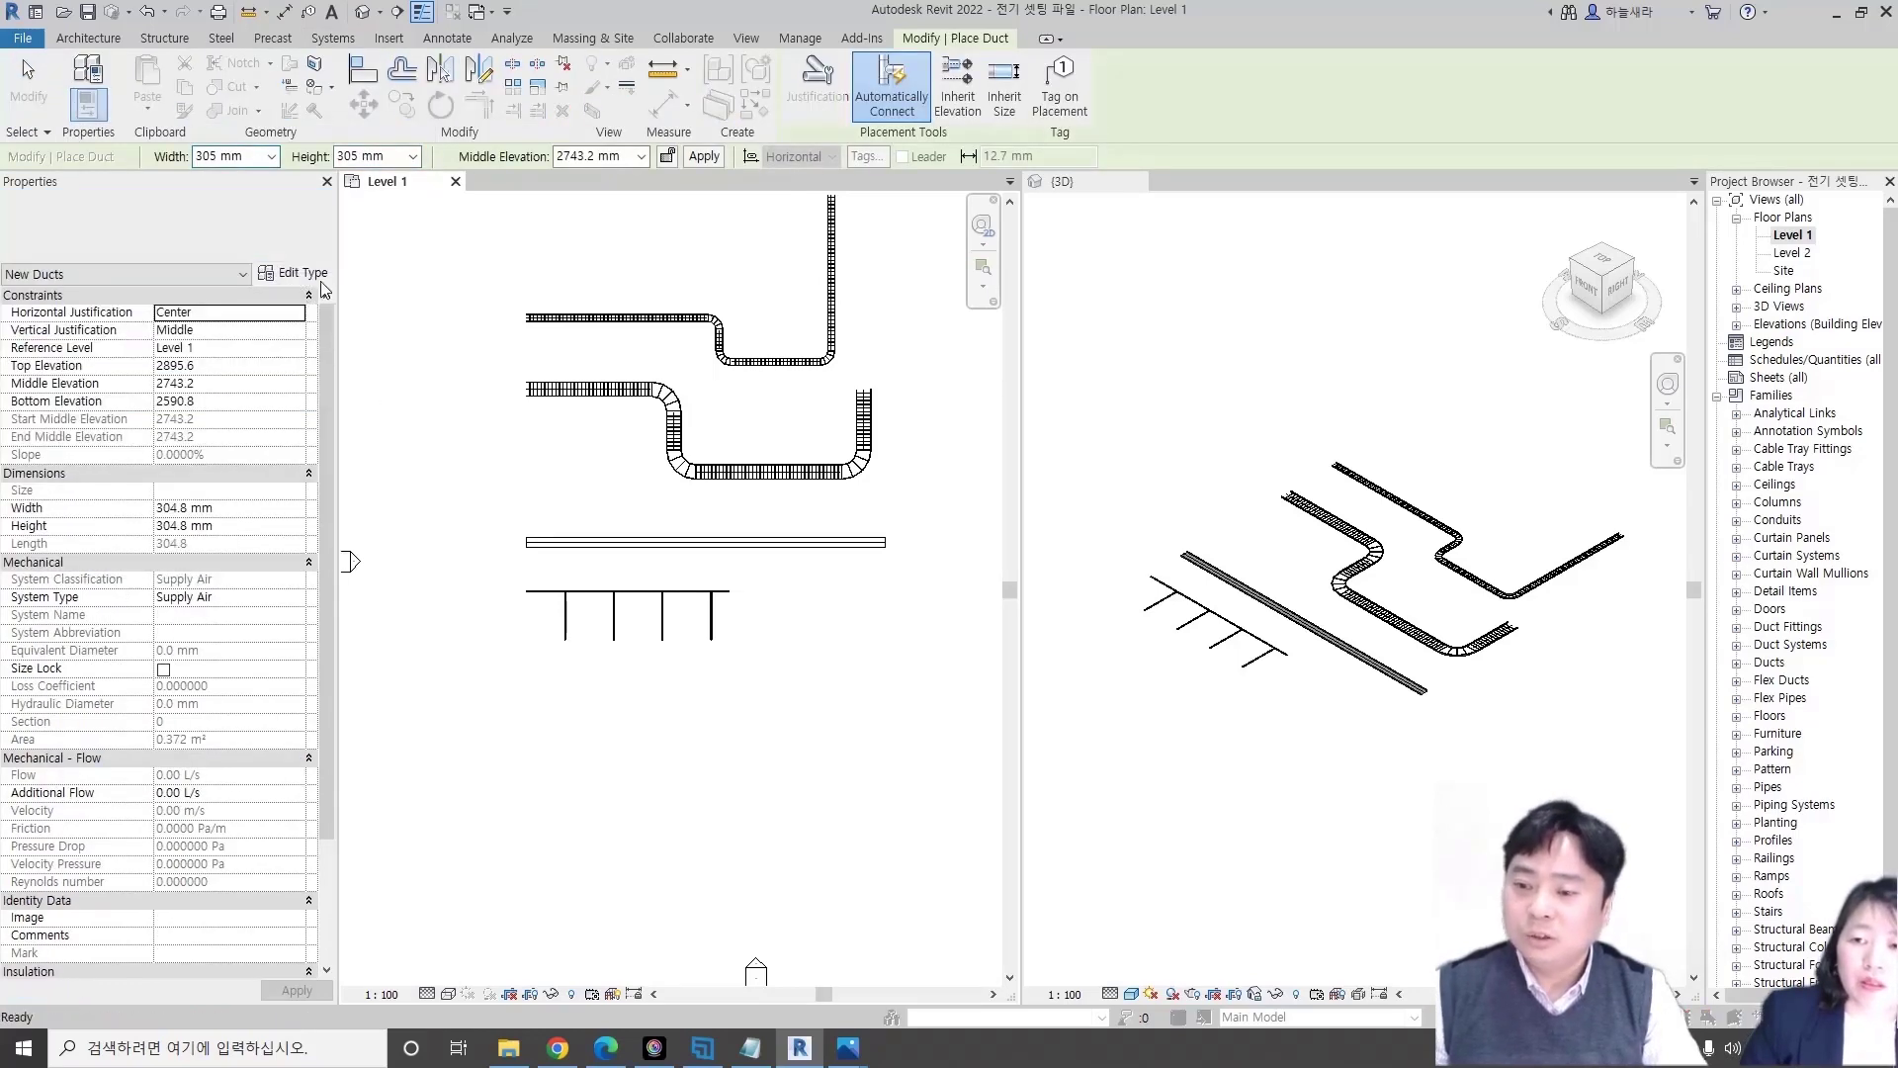
click(322, 286)
click(580, 358)
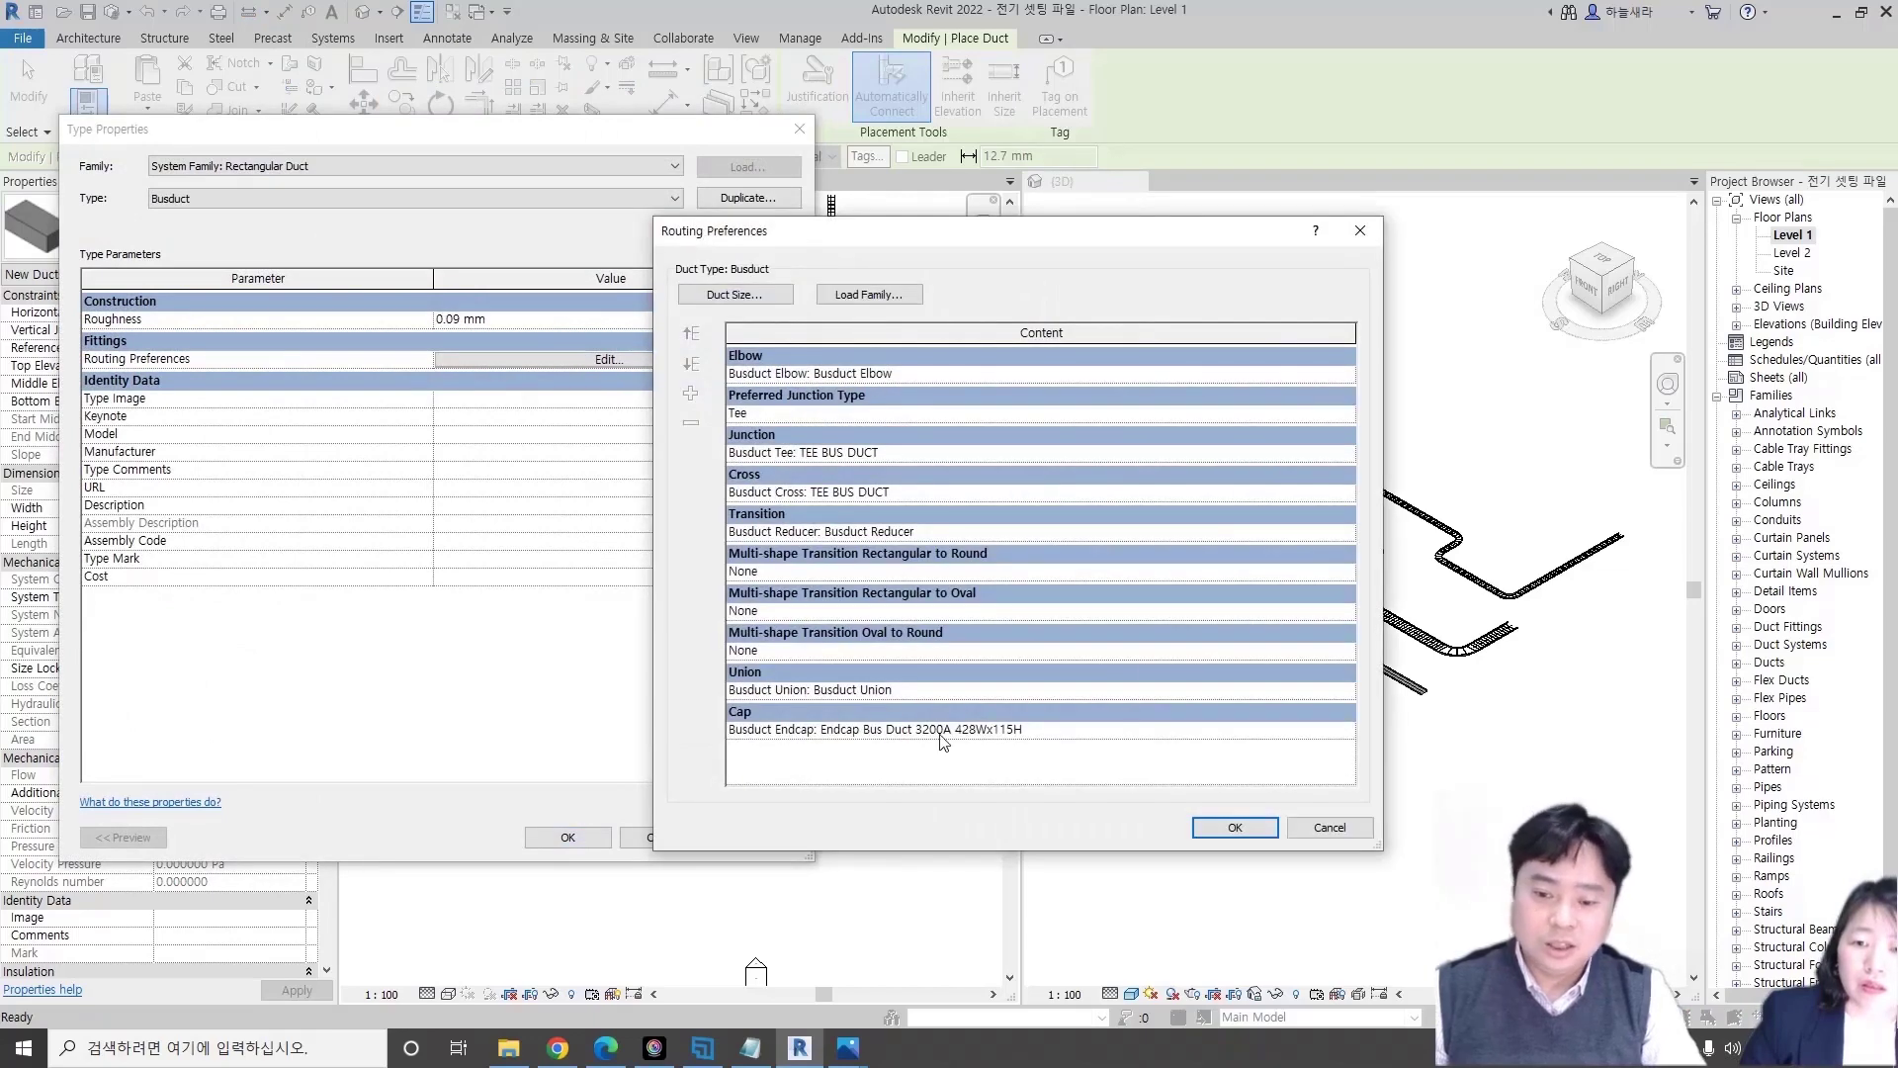
click(1235, 827)
click(567, 836)
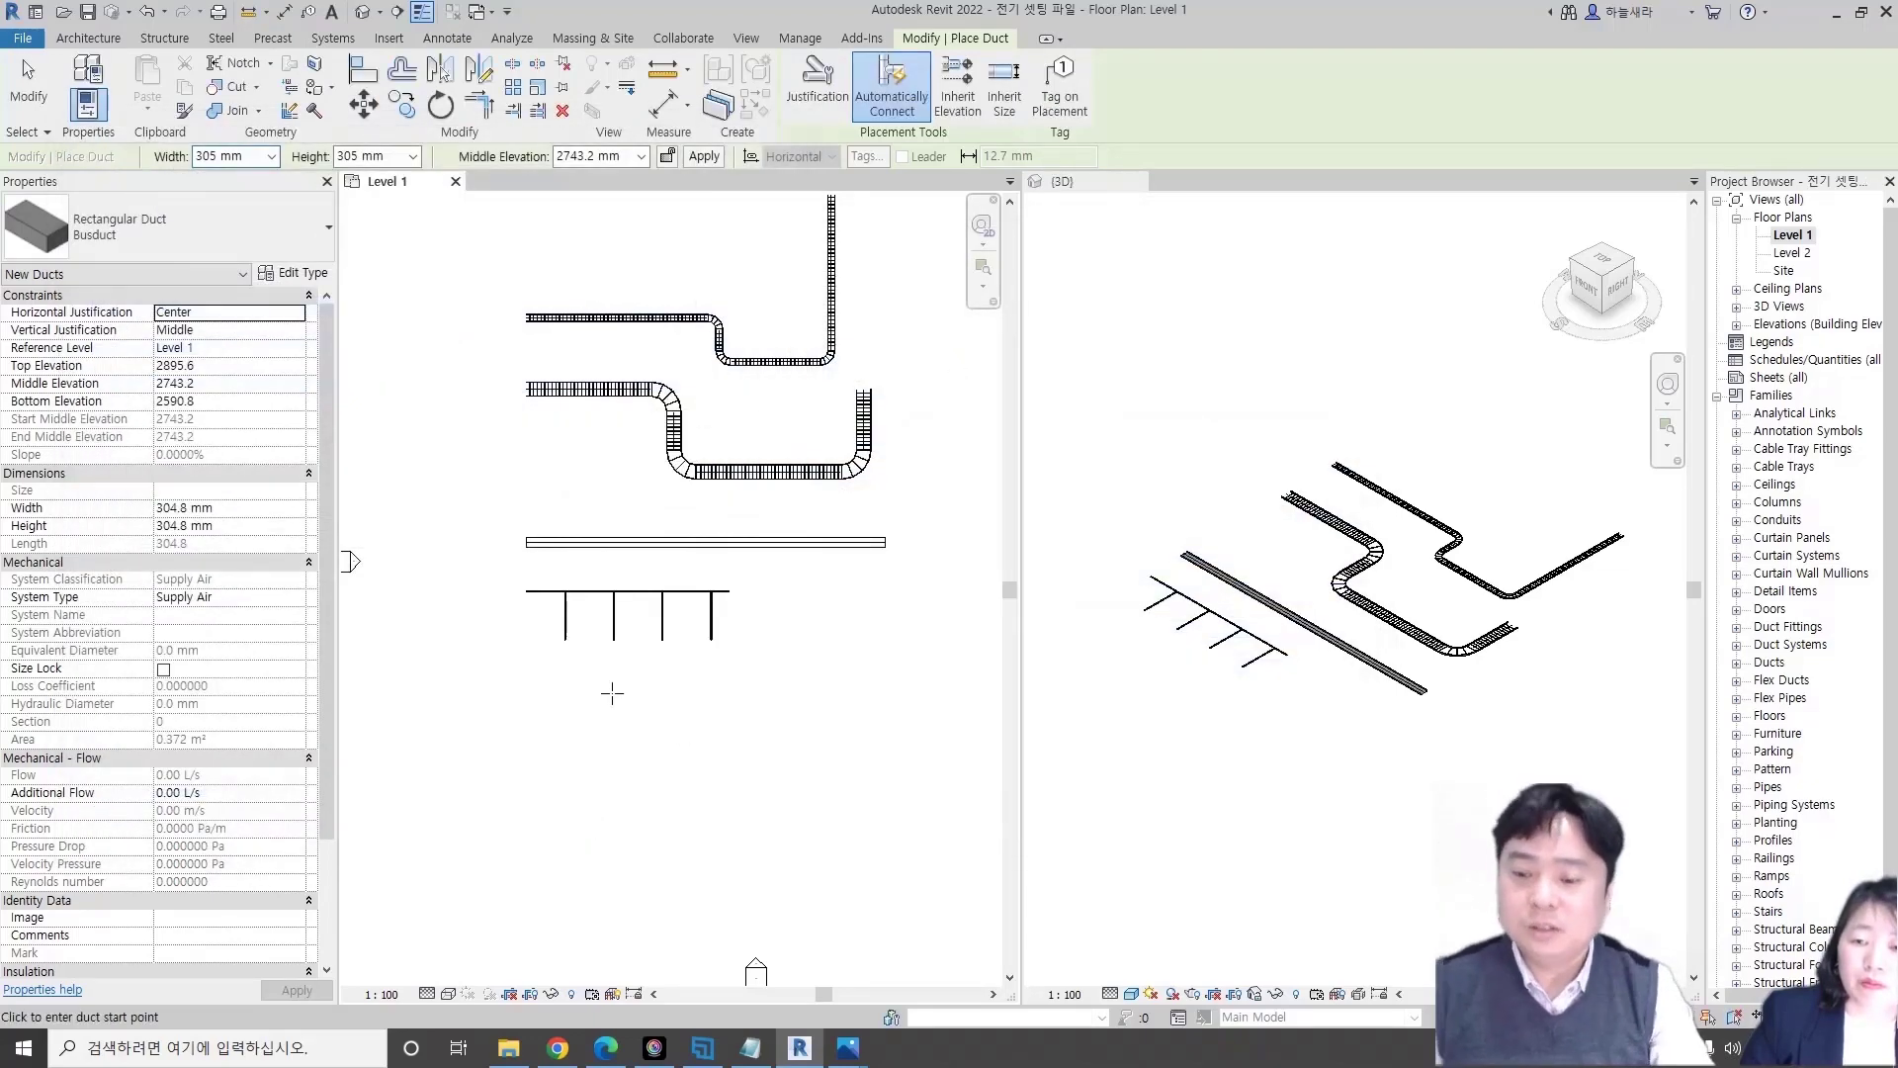
click(457, 644)
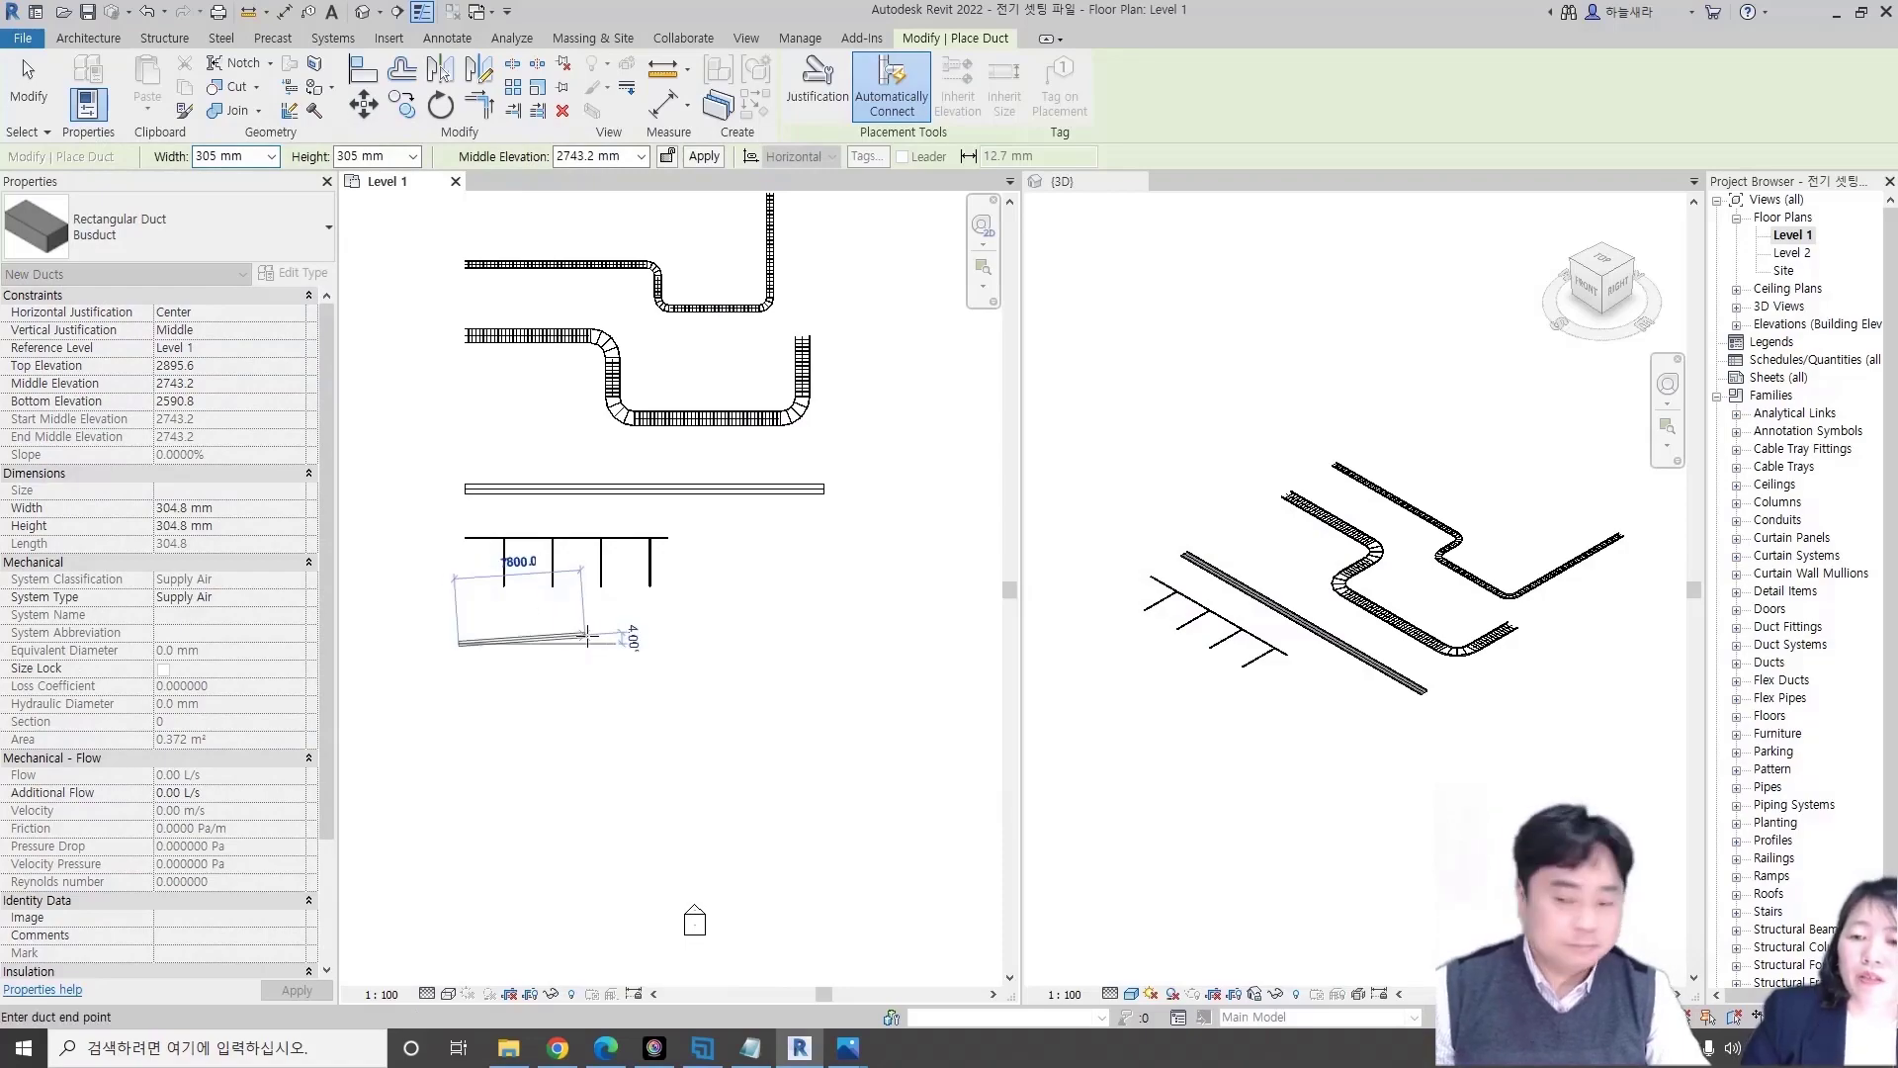
click(624, 645)
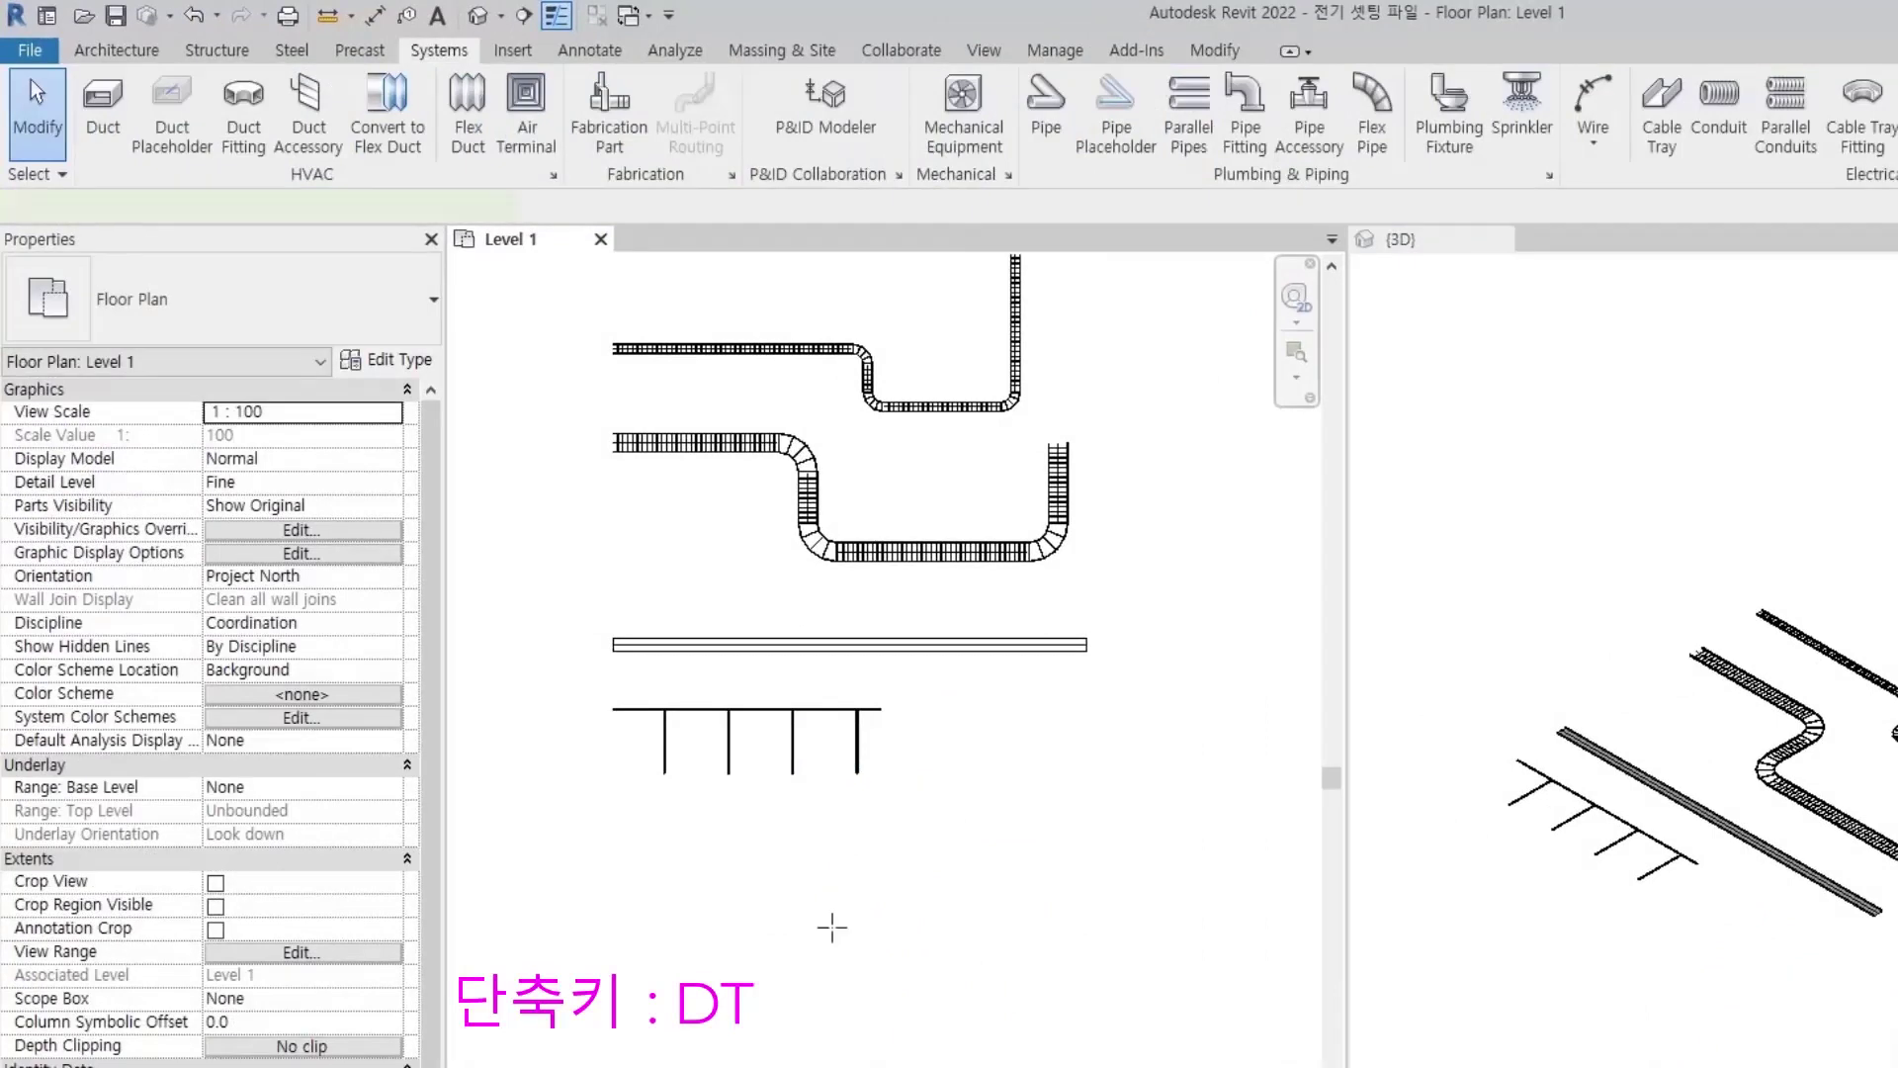
- Start a 428 mm wide Busduct with a 2600 bottom elevation using DT
key(d)
key(t)
click(297, 206)
text(428)
click(527, 205)
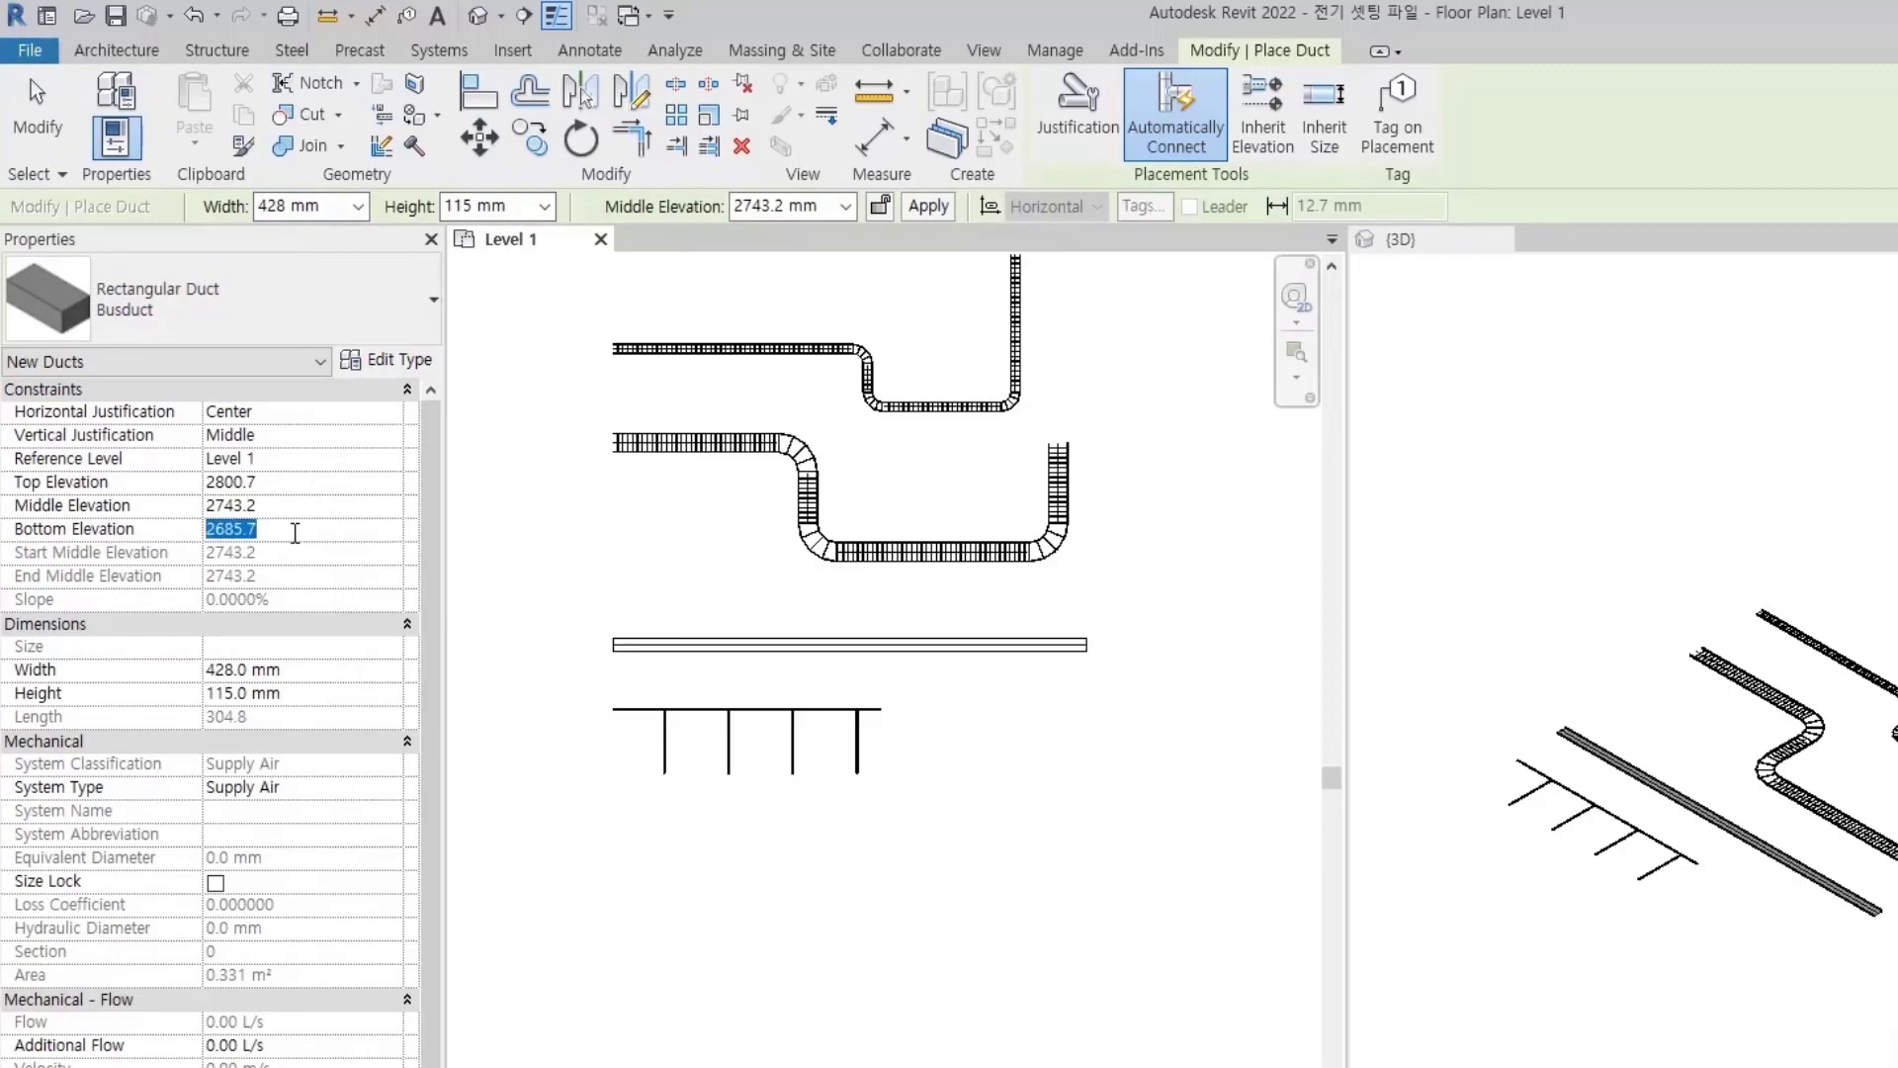
text(2600)
key(Return)
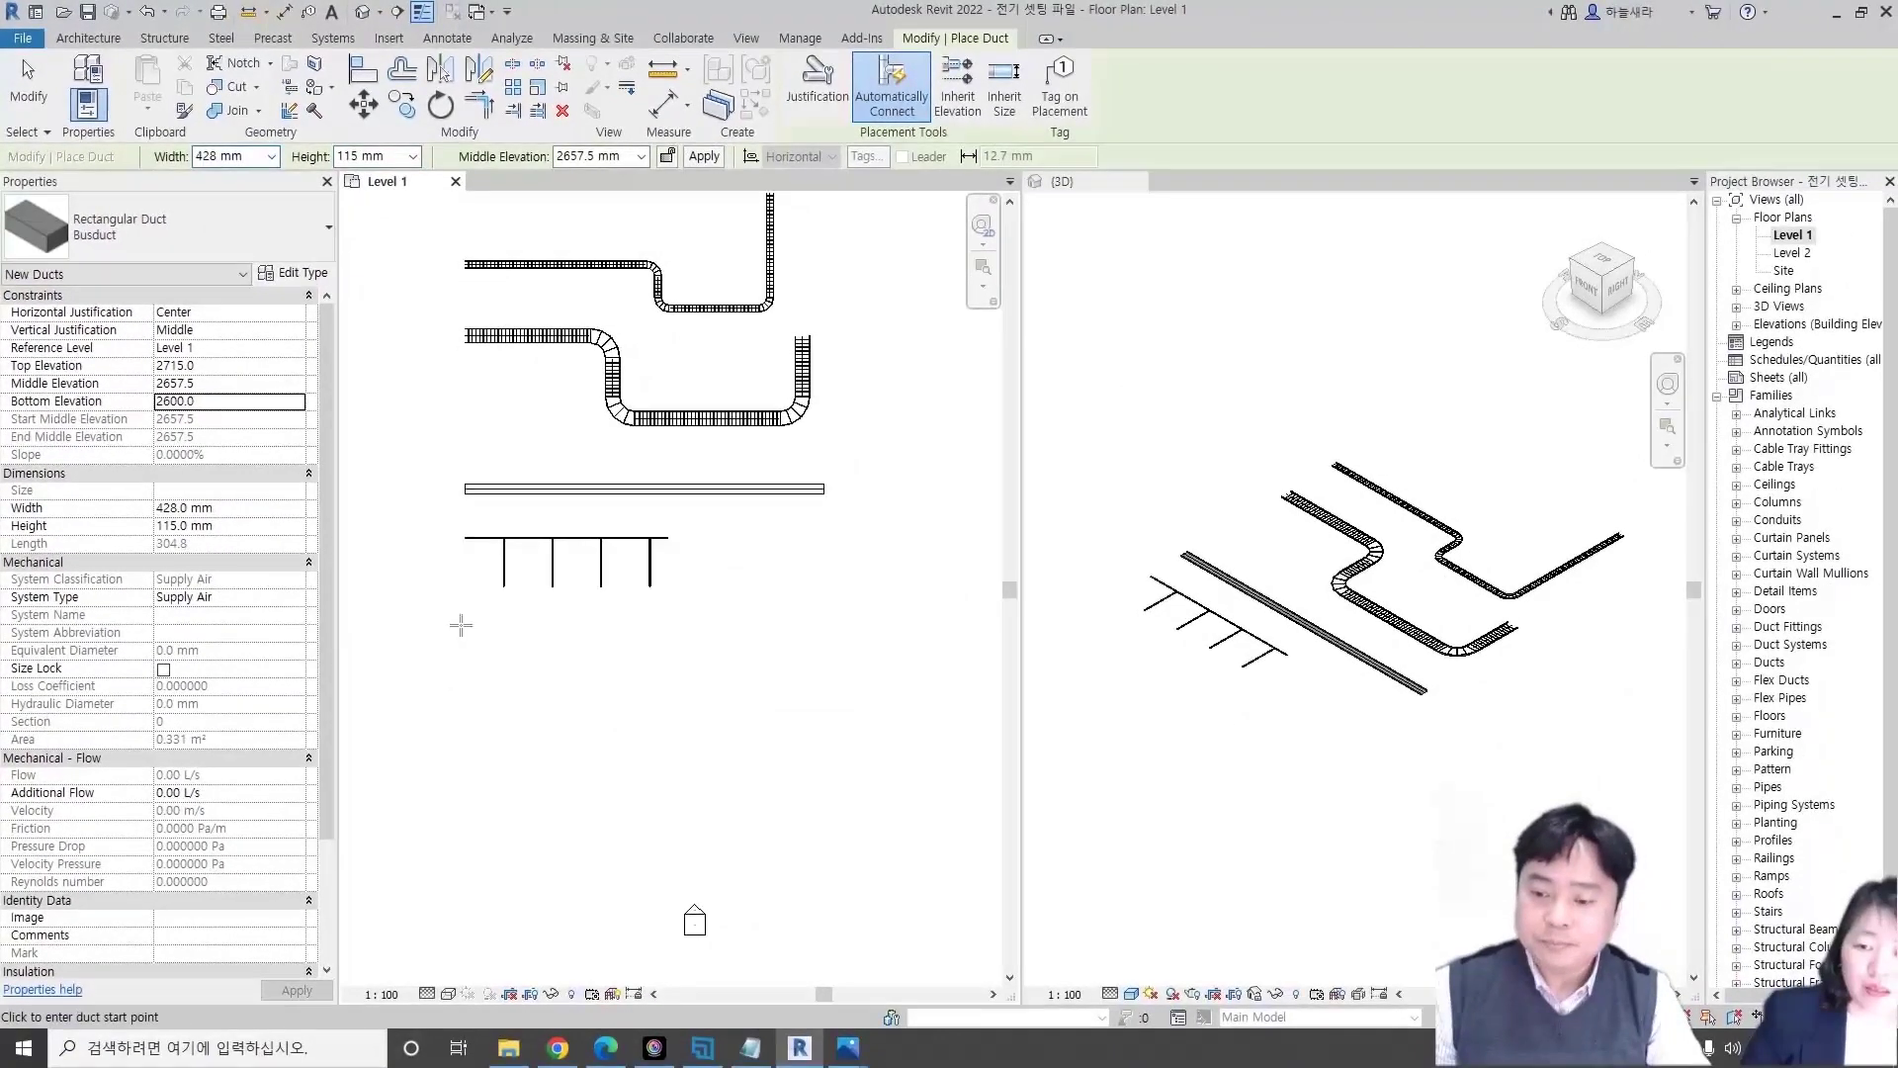
- Draw the stepped busduct run with a jog below the hangers
click(461, 625)
click(609, 625)
click(609, 685)
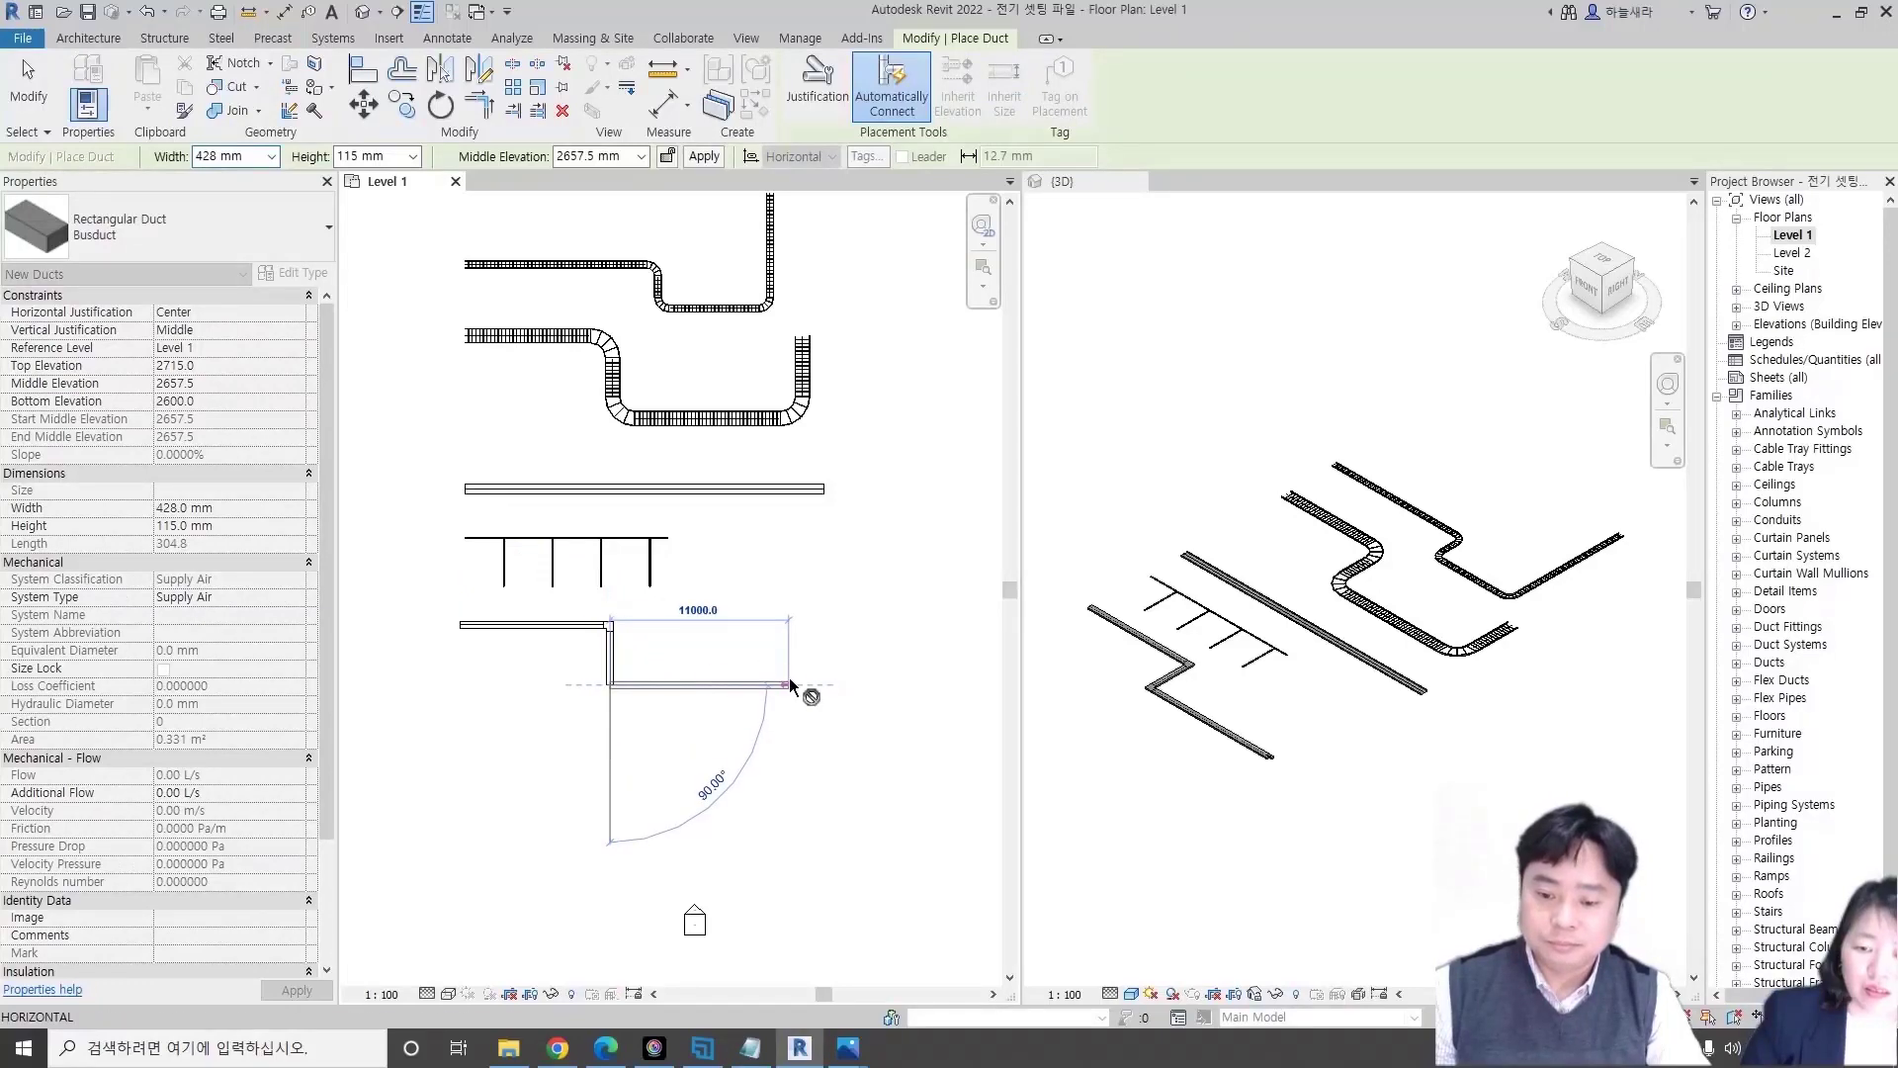
click(789, 683)
key(Escape)
key(Escape)
mouse_move(692, 632)
middle_down()
mouse_move(714, 784)
mouse_move(692, 734)
middle_up()
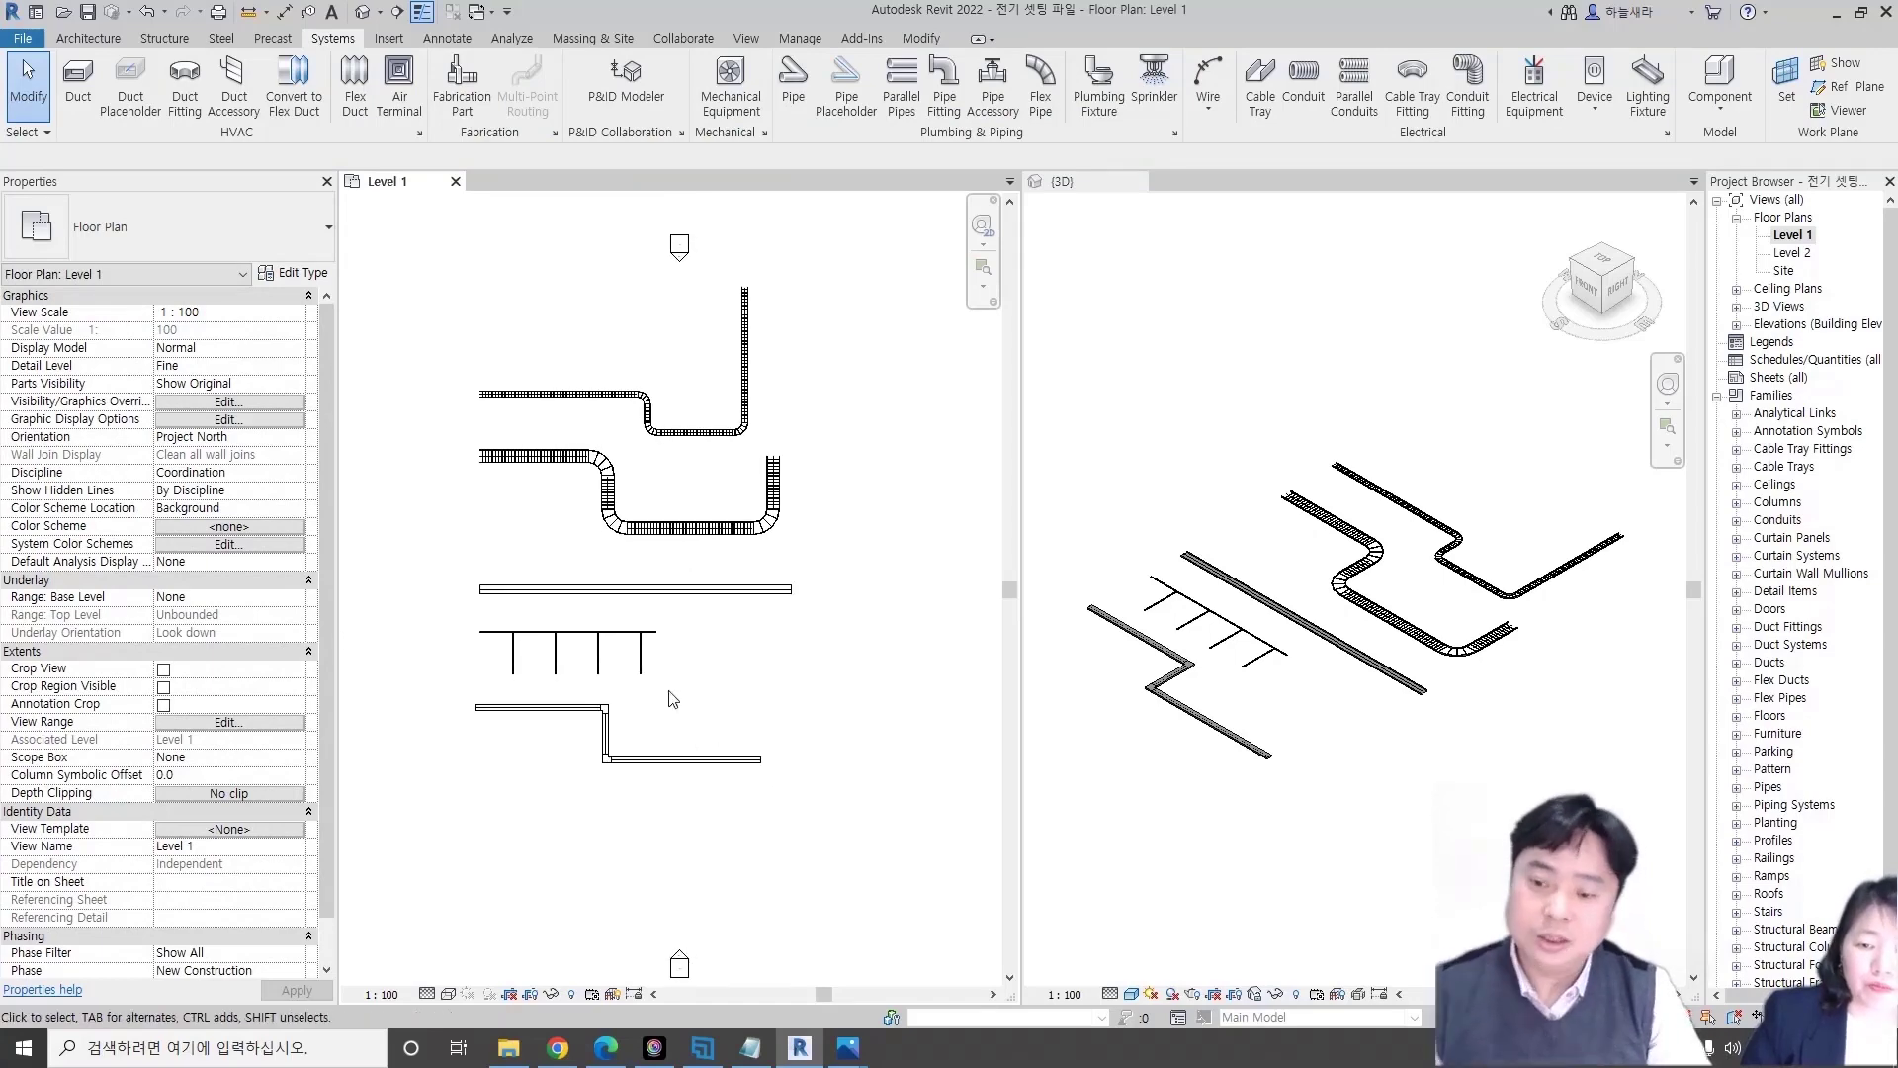
- Expand the Cable Tray Fittings families in the Project Browser
scroll(608, 584, up, 4)
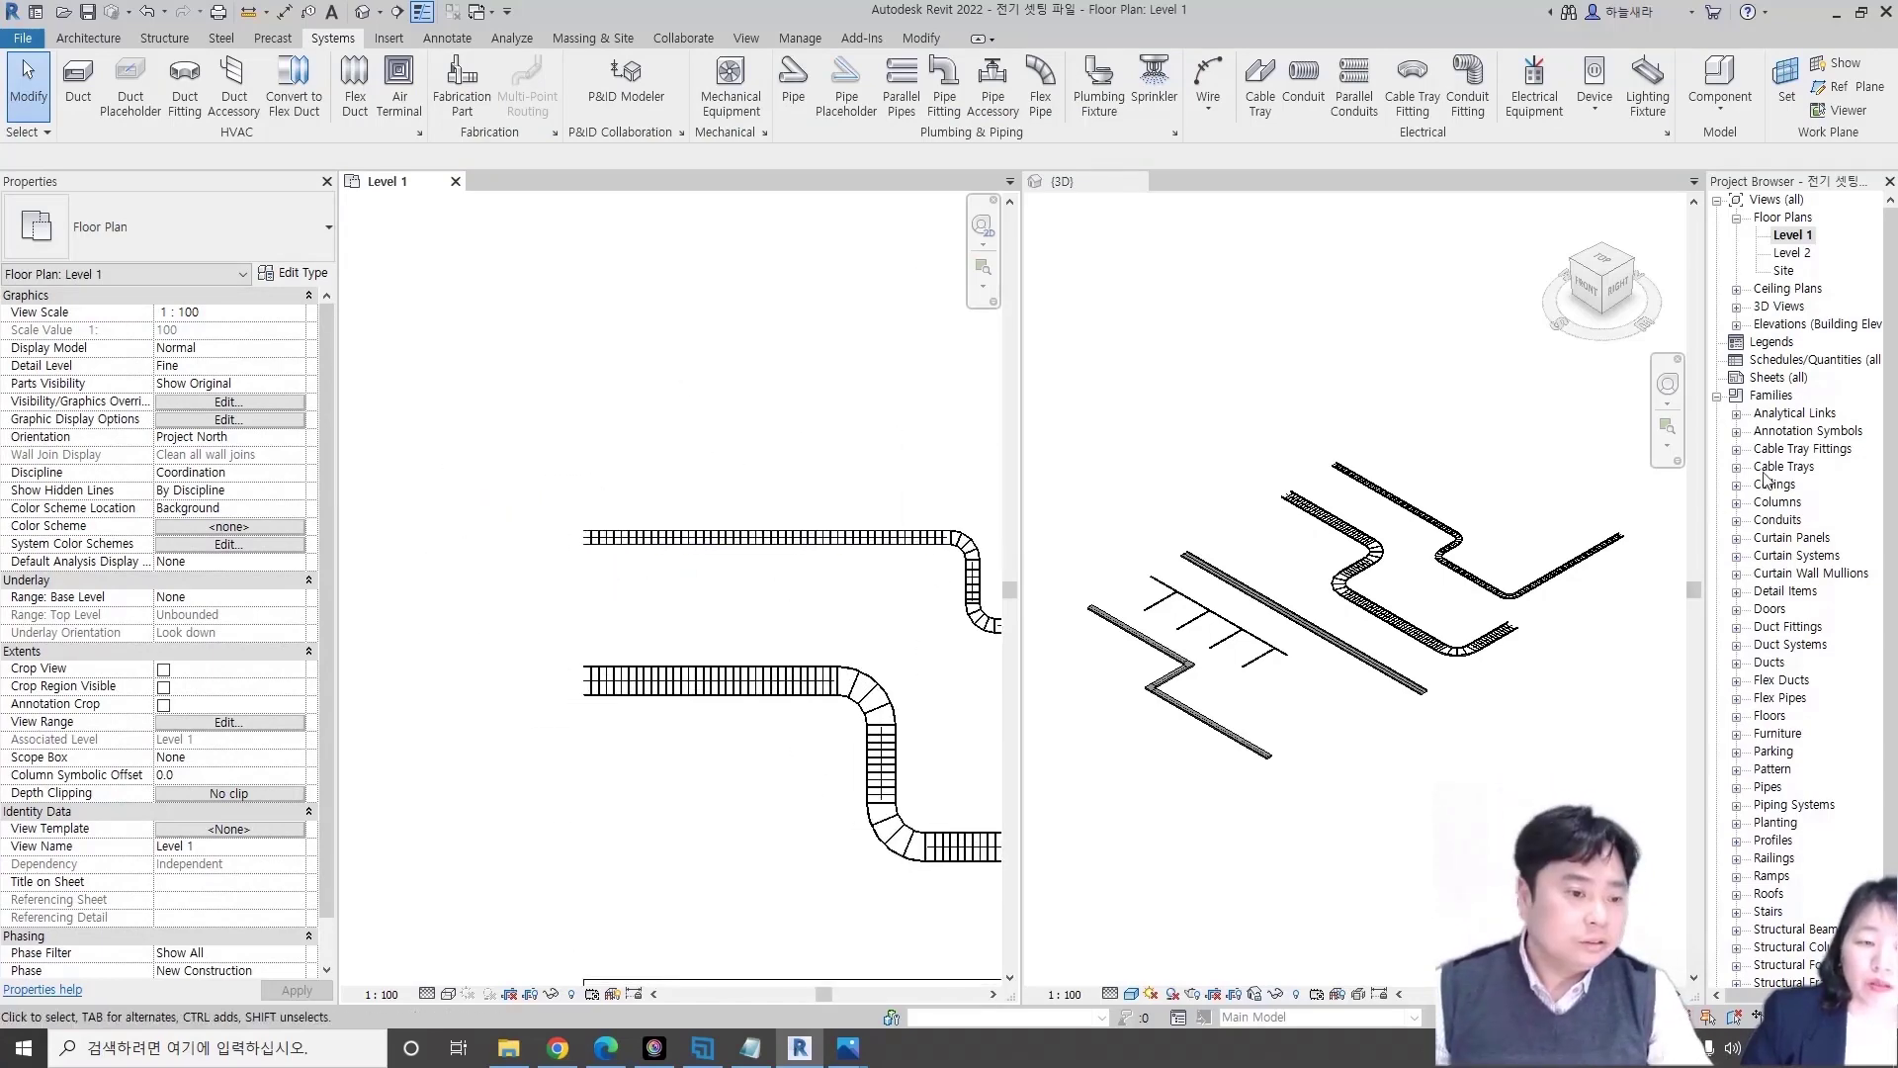
click(1743, 449)
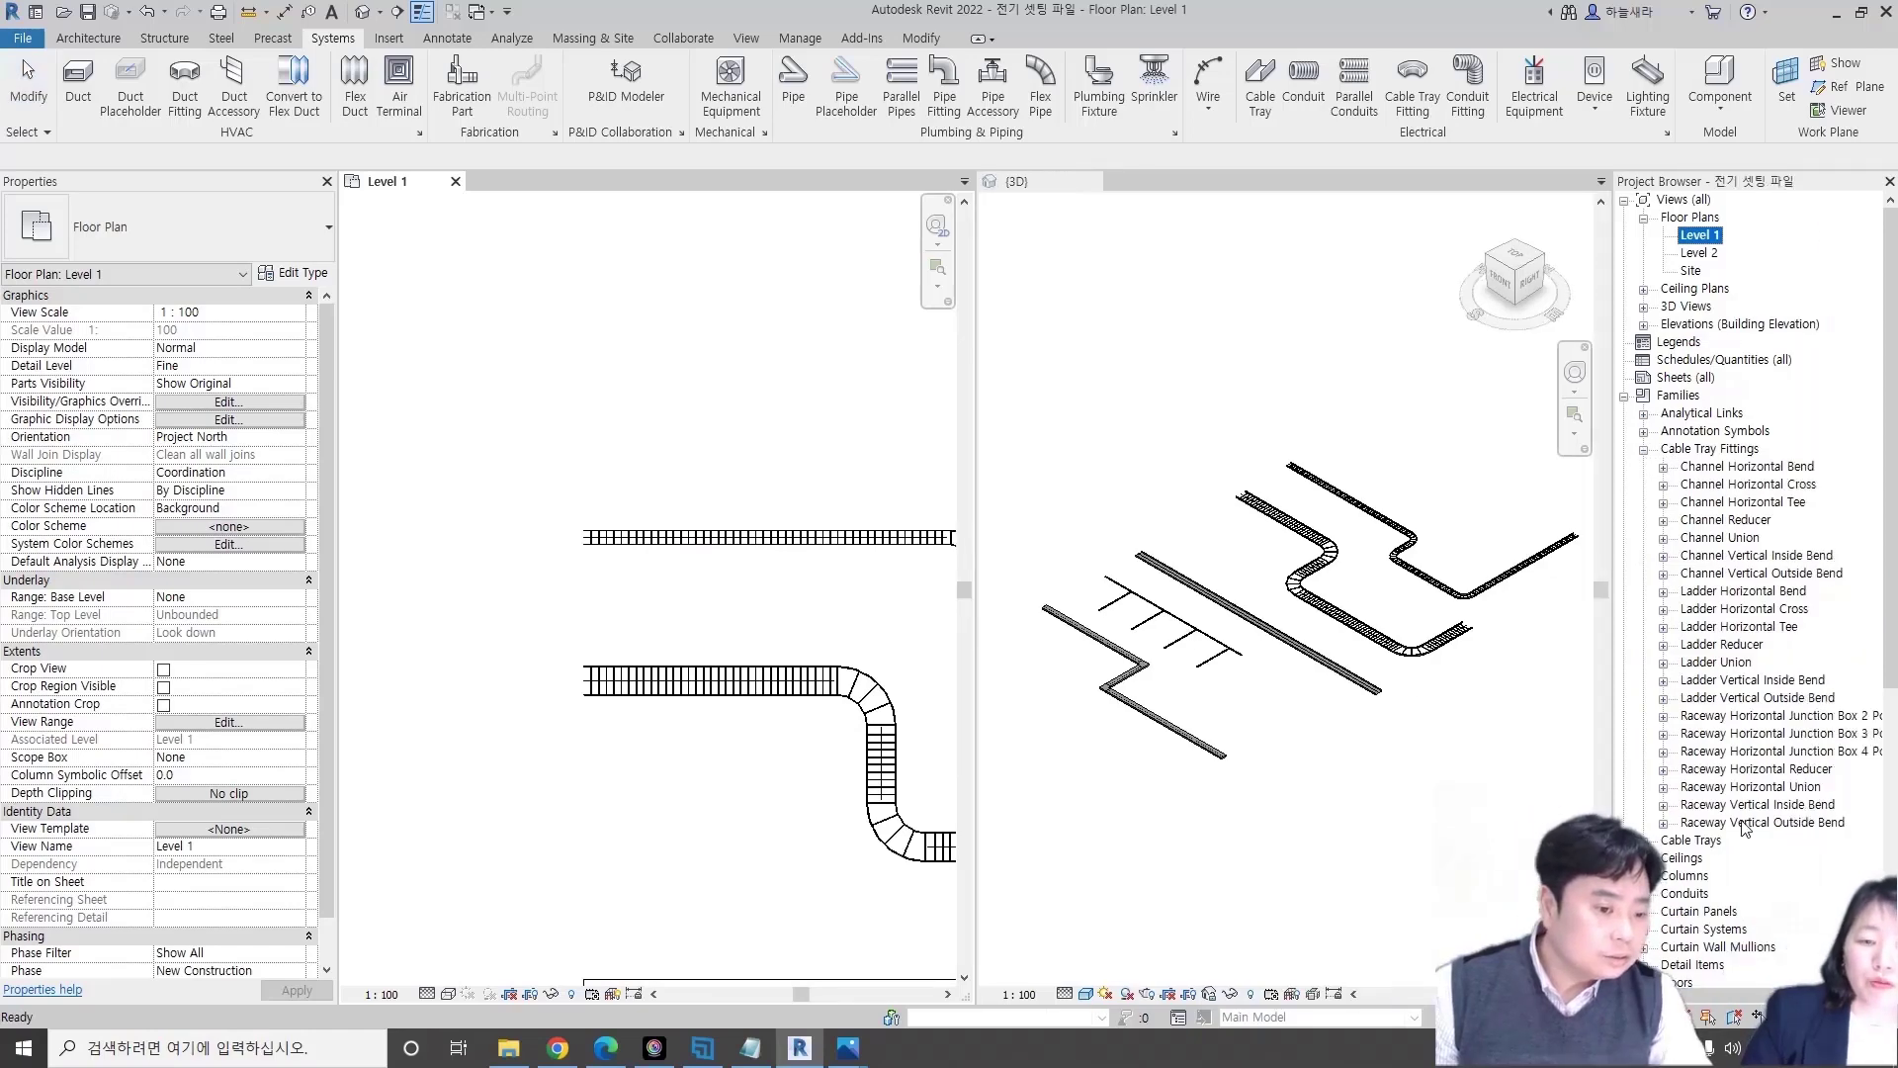
scroll(642, 445, down, 3)
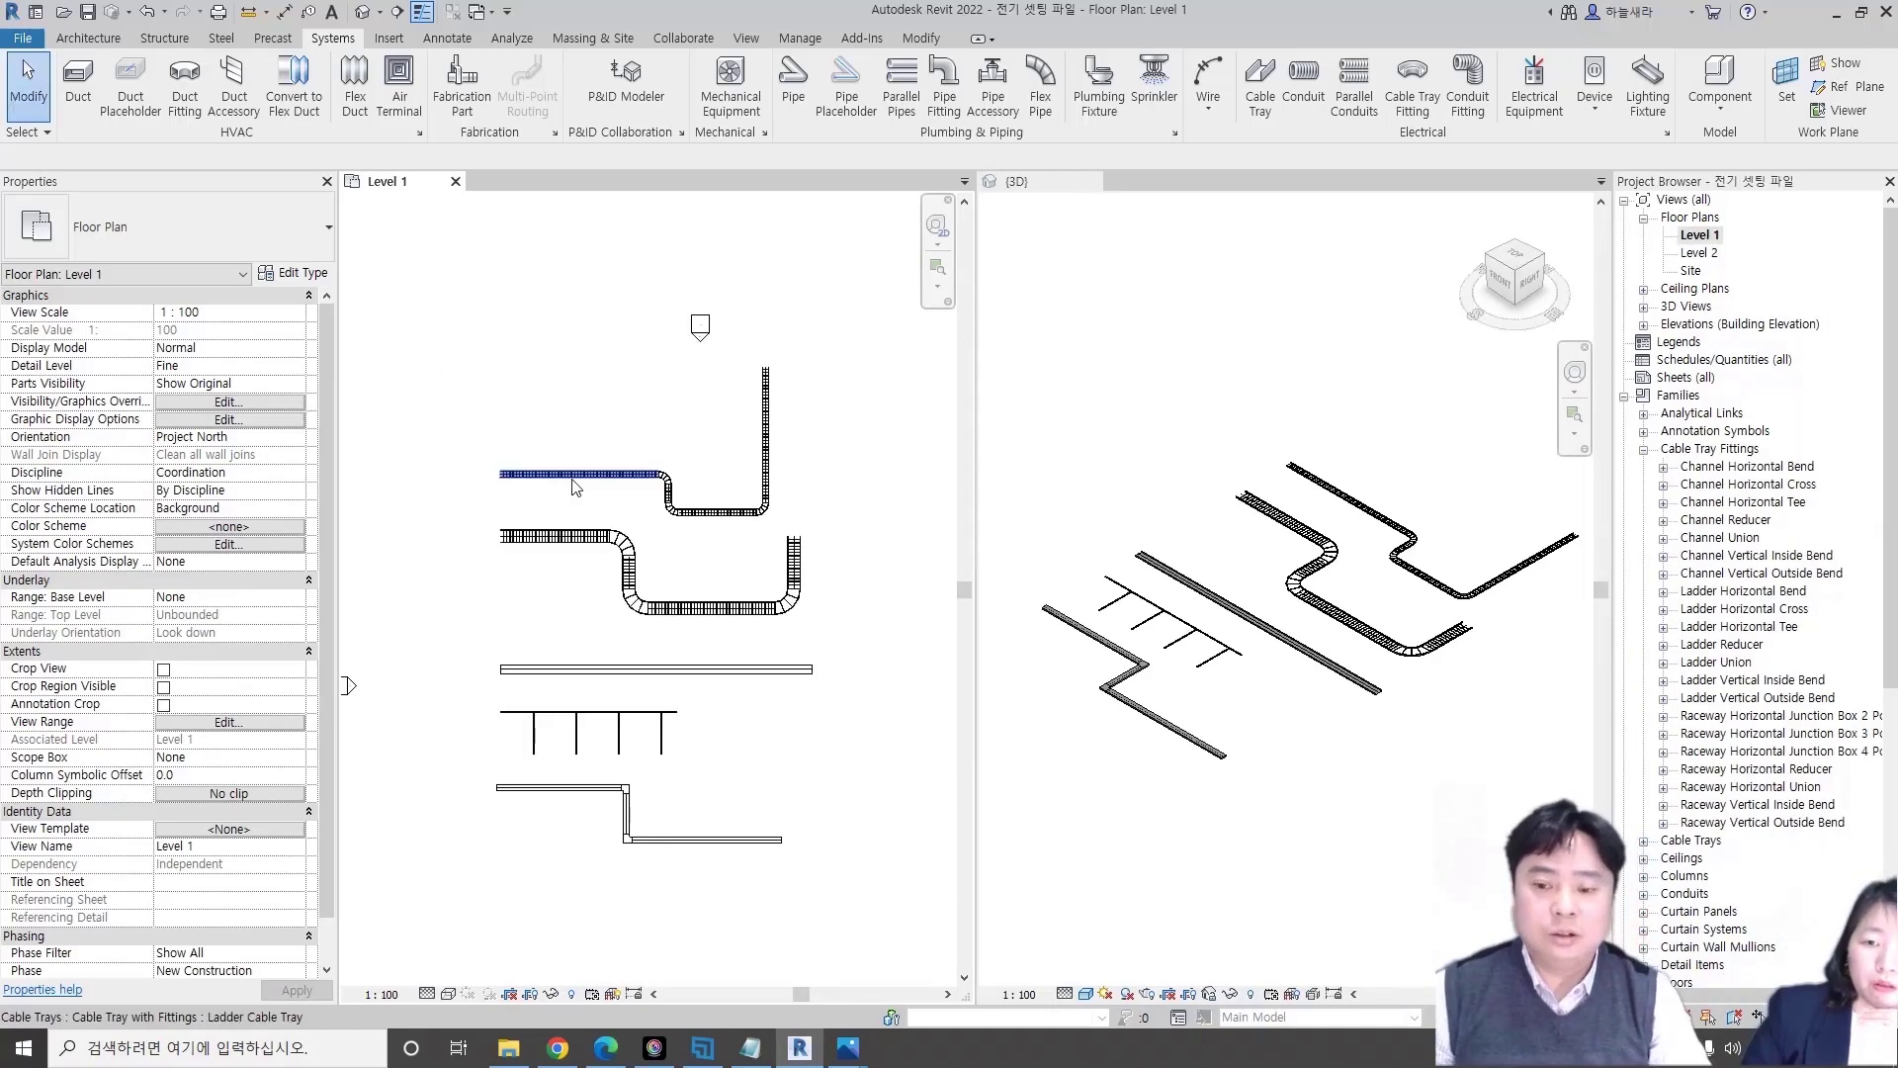
scroll(594, 484, down, 2)
scroll(621, 484, down, 2)
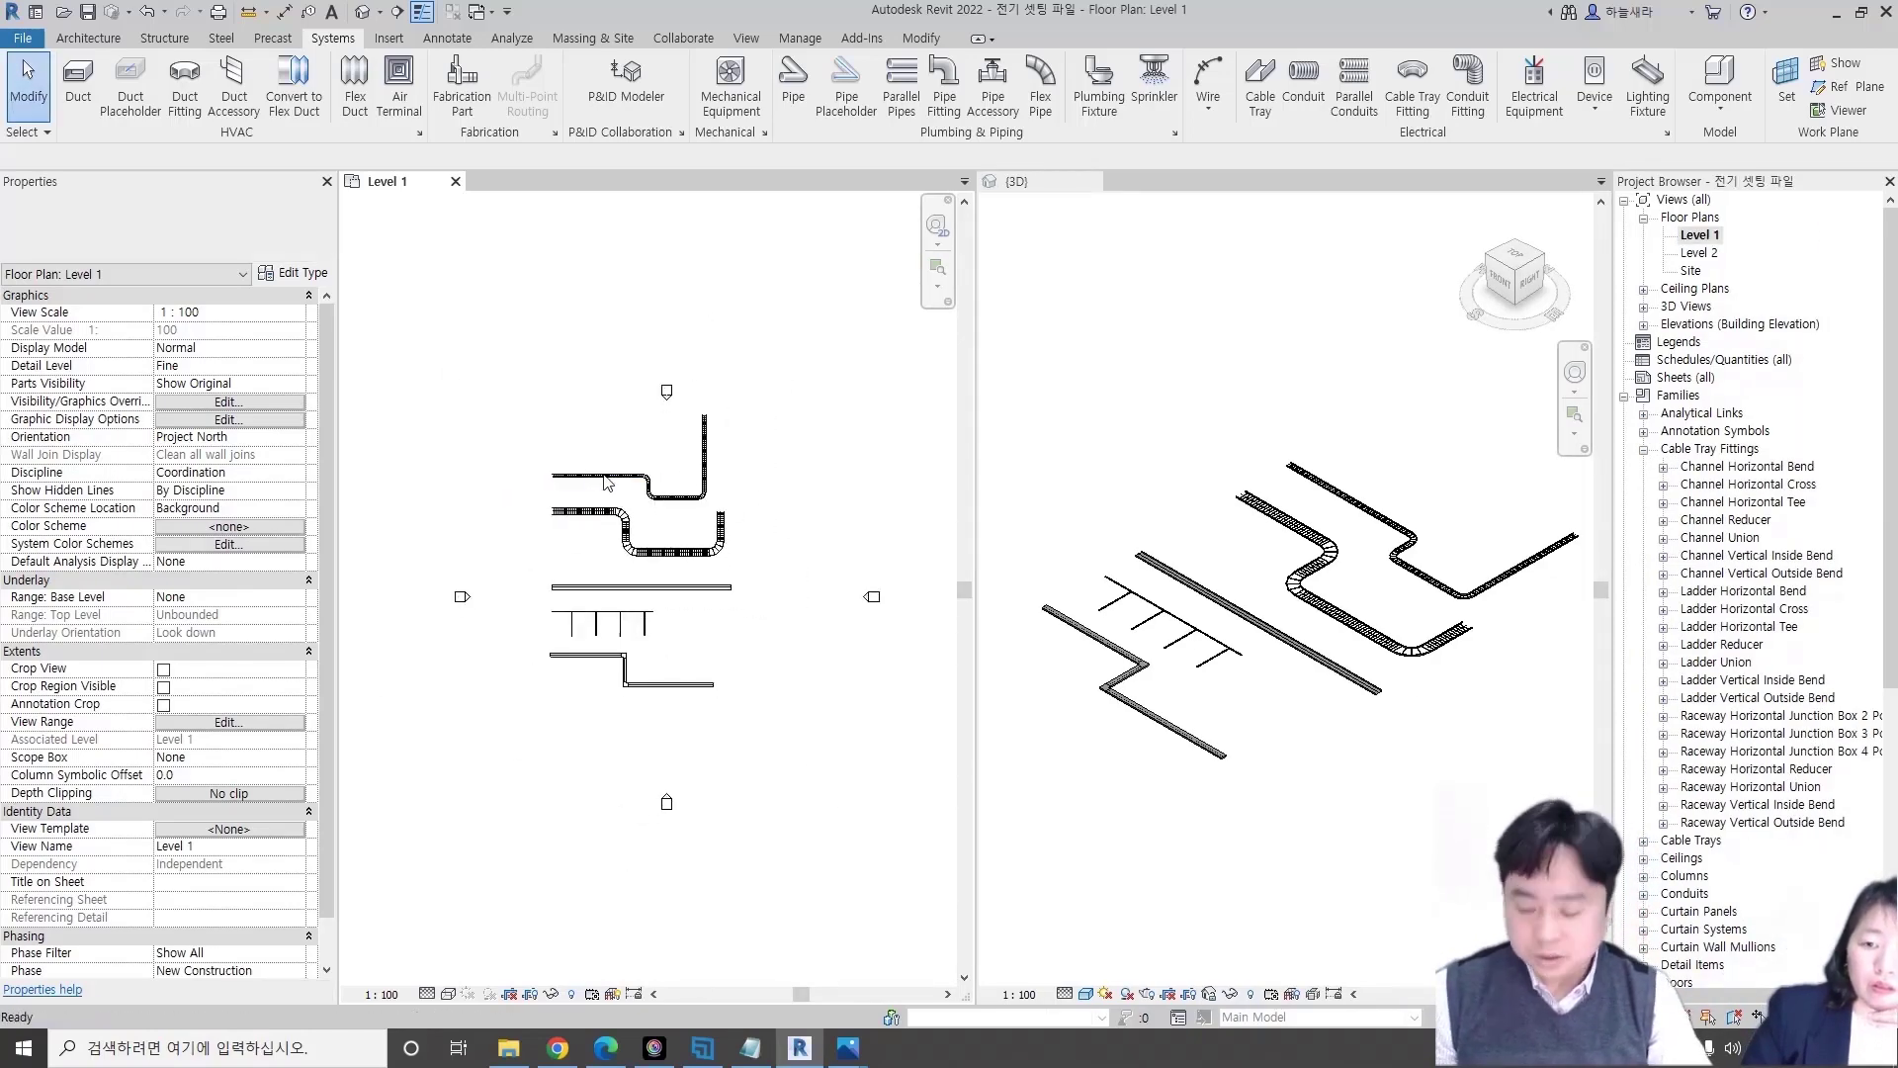
- Draw a section line across the trays and go to the Section 1 view
key(s)
key(e)
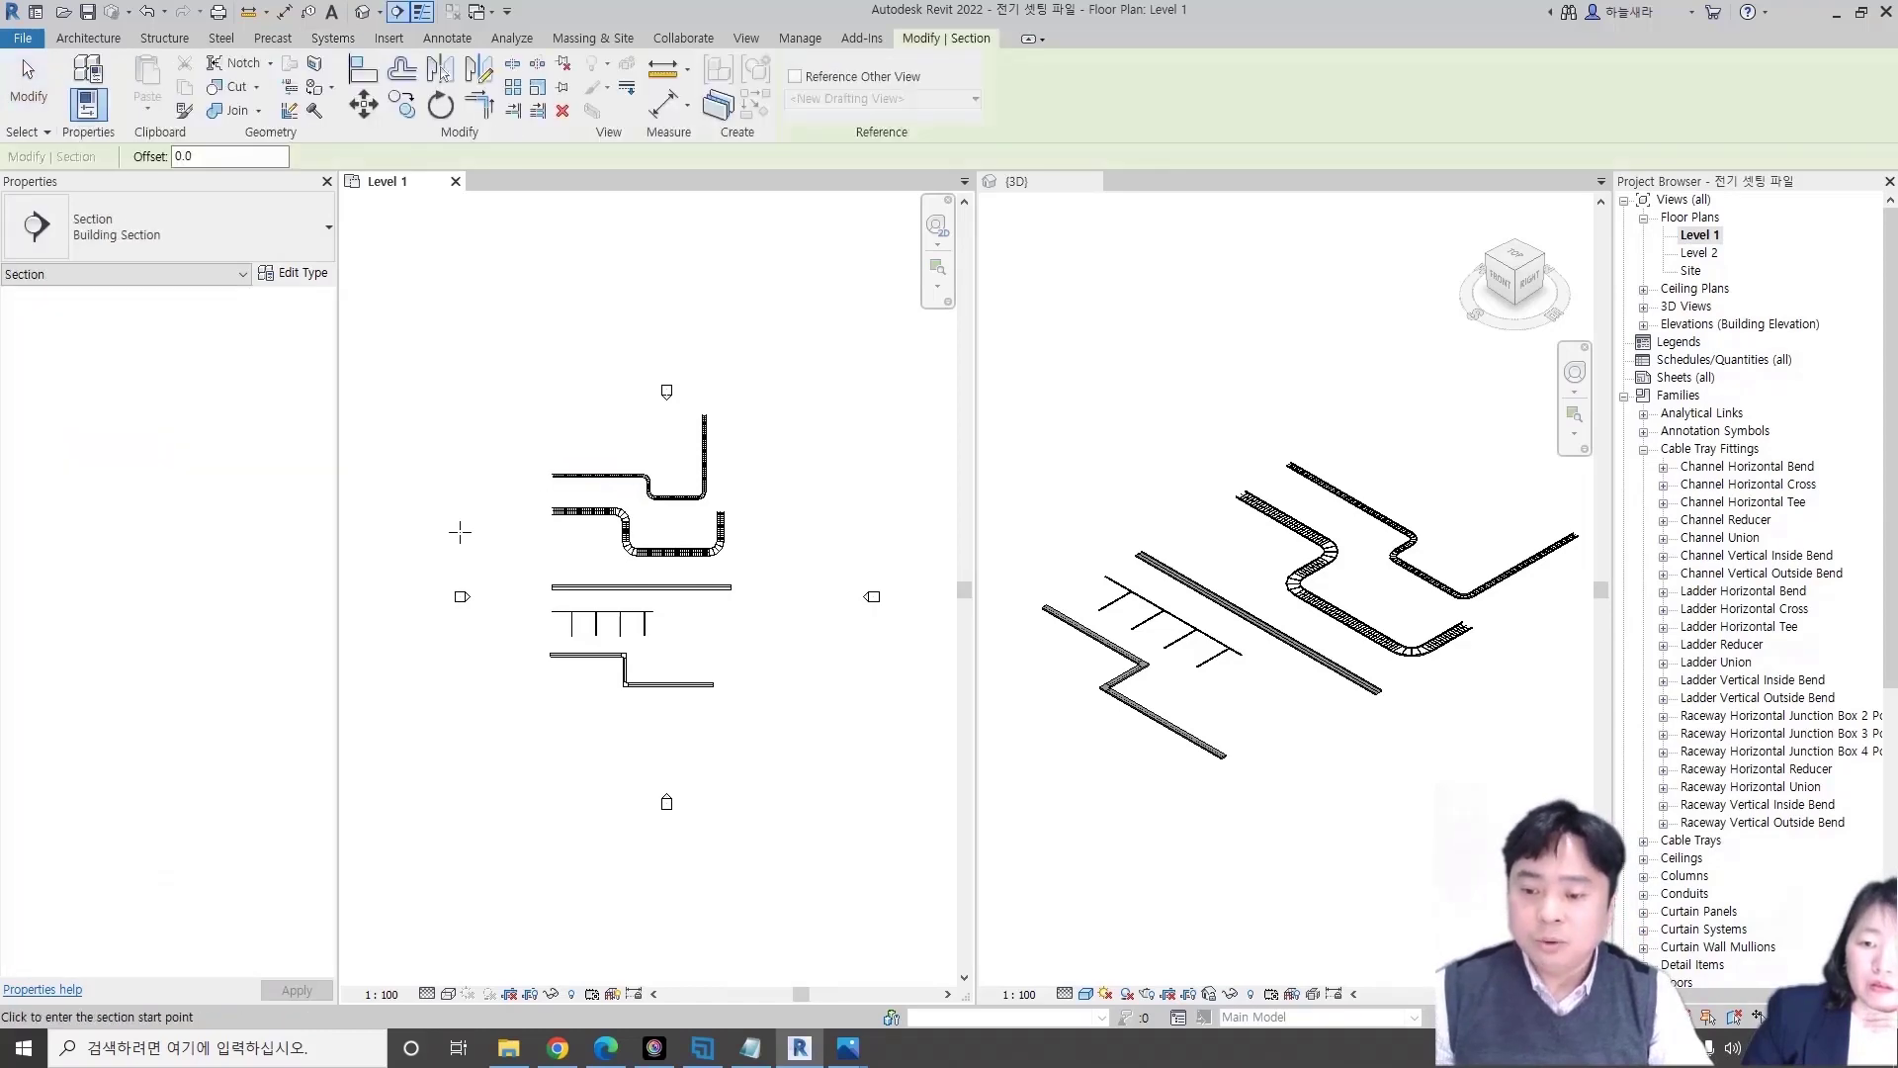
click(460, 534)
click(858, 531)
key(Escape)
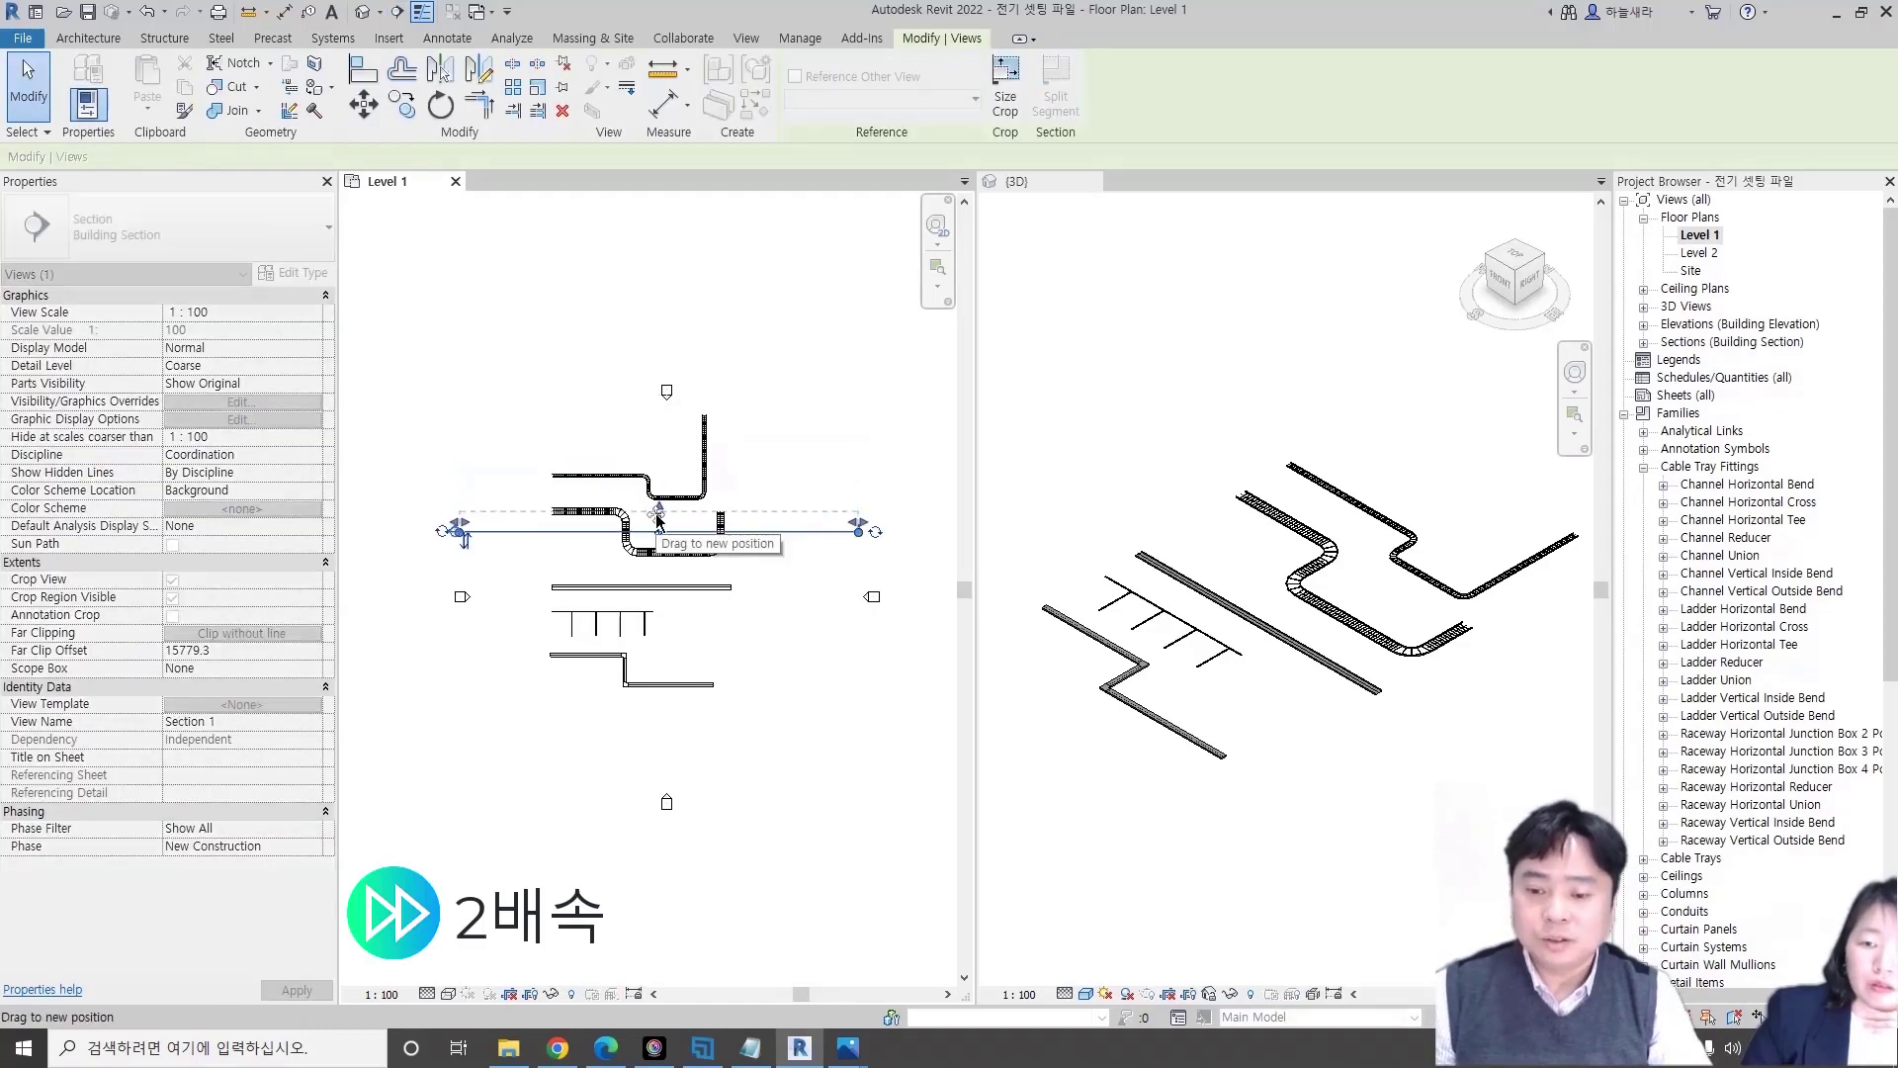
right_click(535, 539)
click(643, 129)
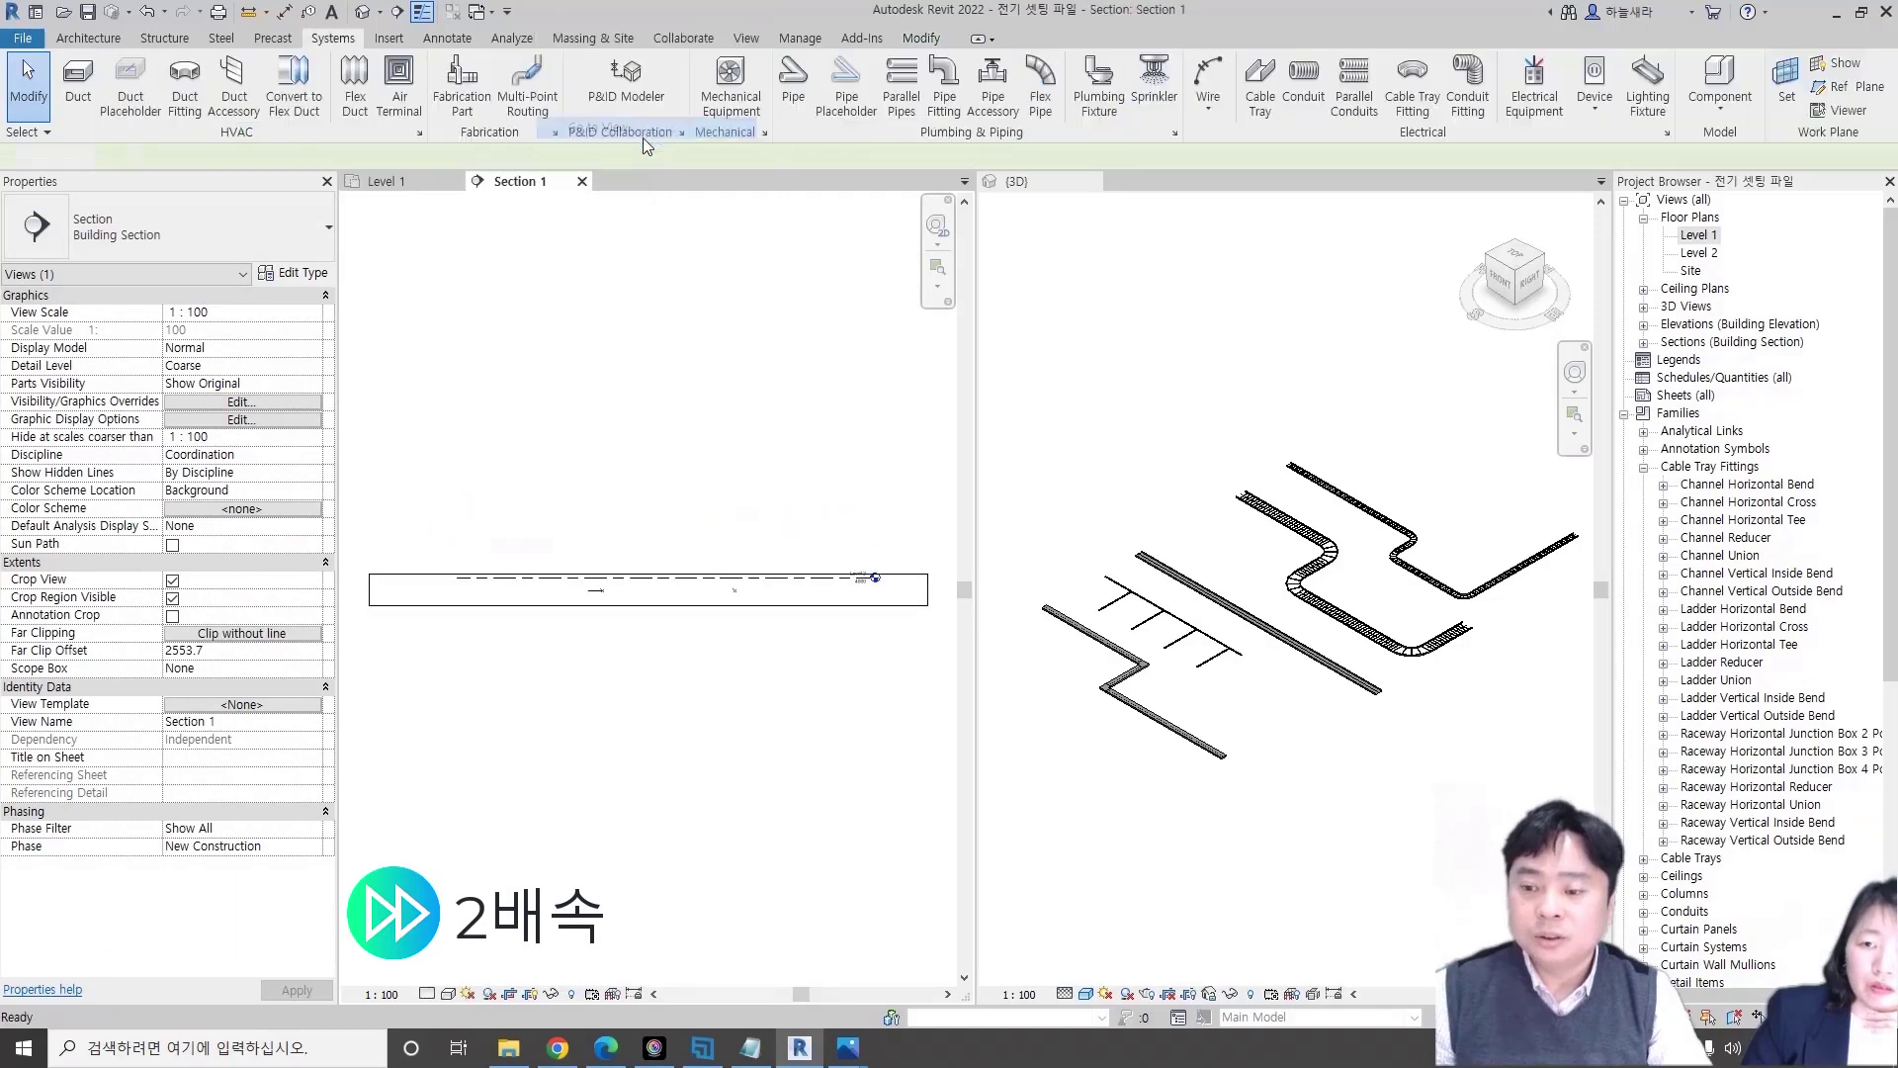
- Set Section 1 to Fine detail and adjust its crop region
click(381, 994)
click(453, 973)
click(448, 993)
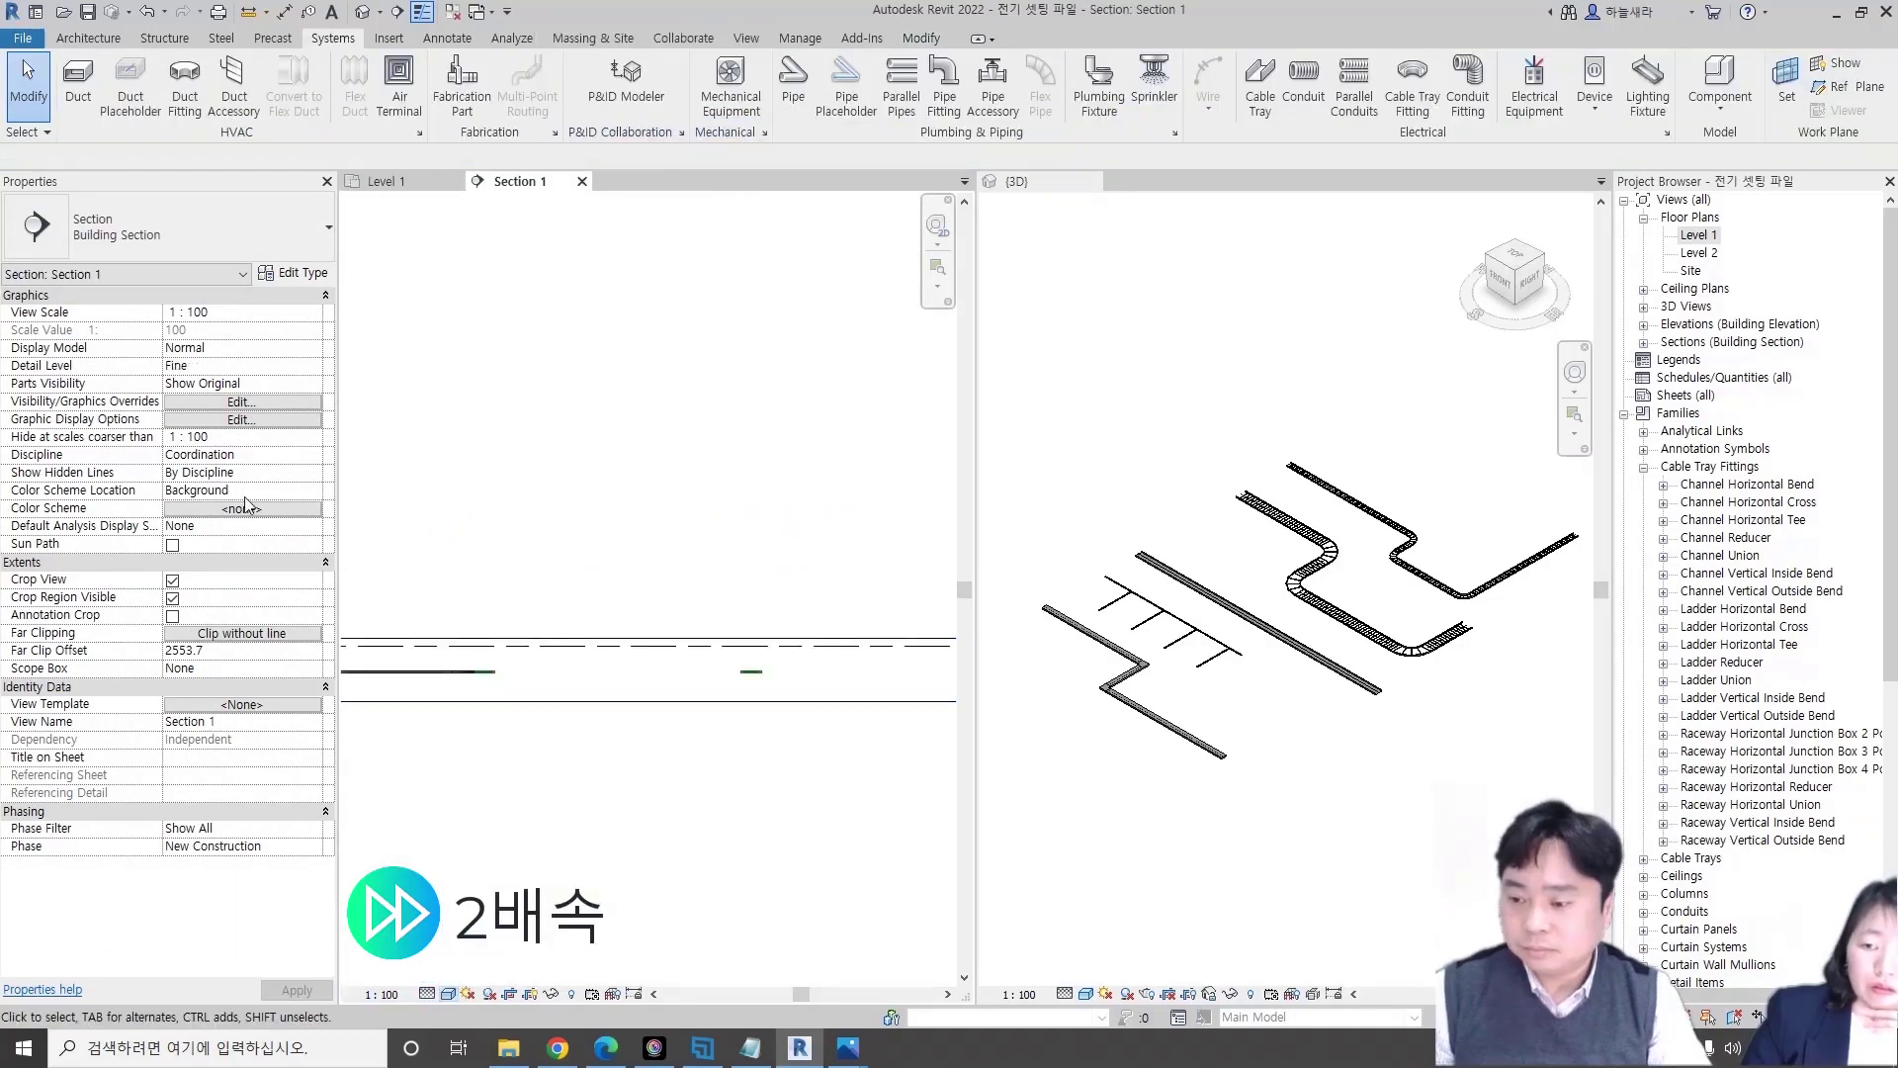
click(692, 700)
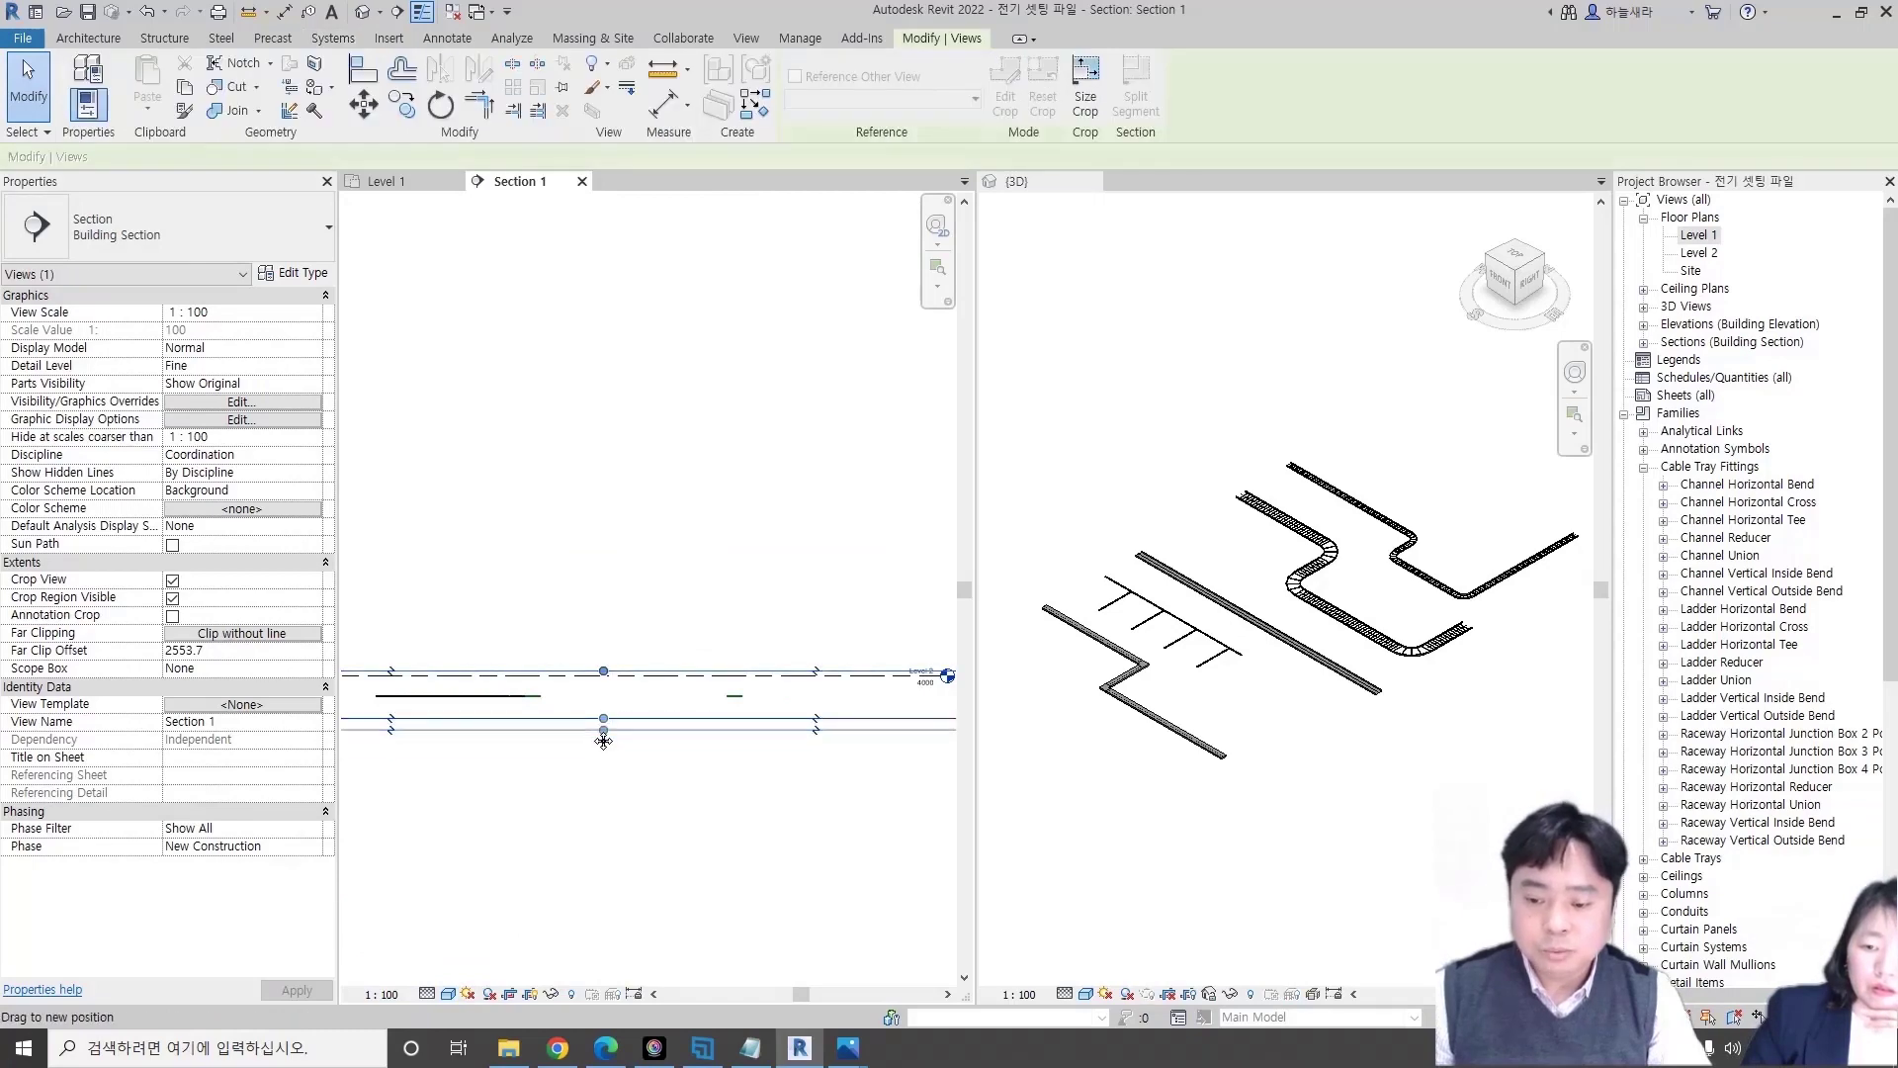
key(Escape)
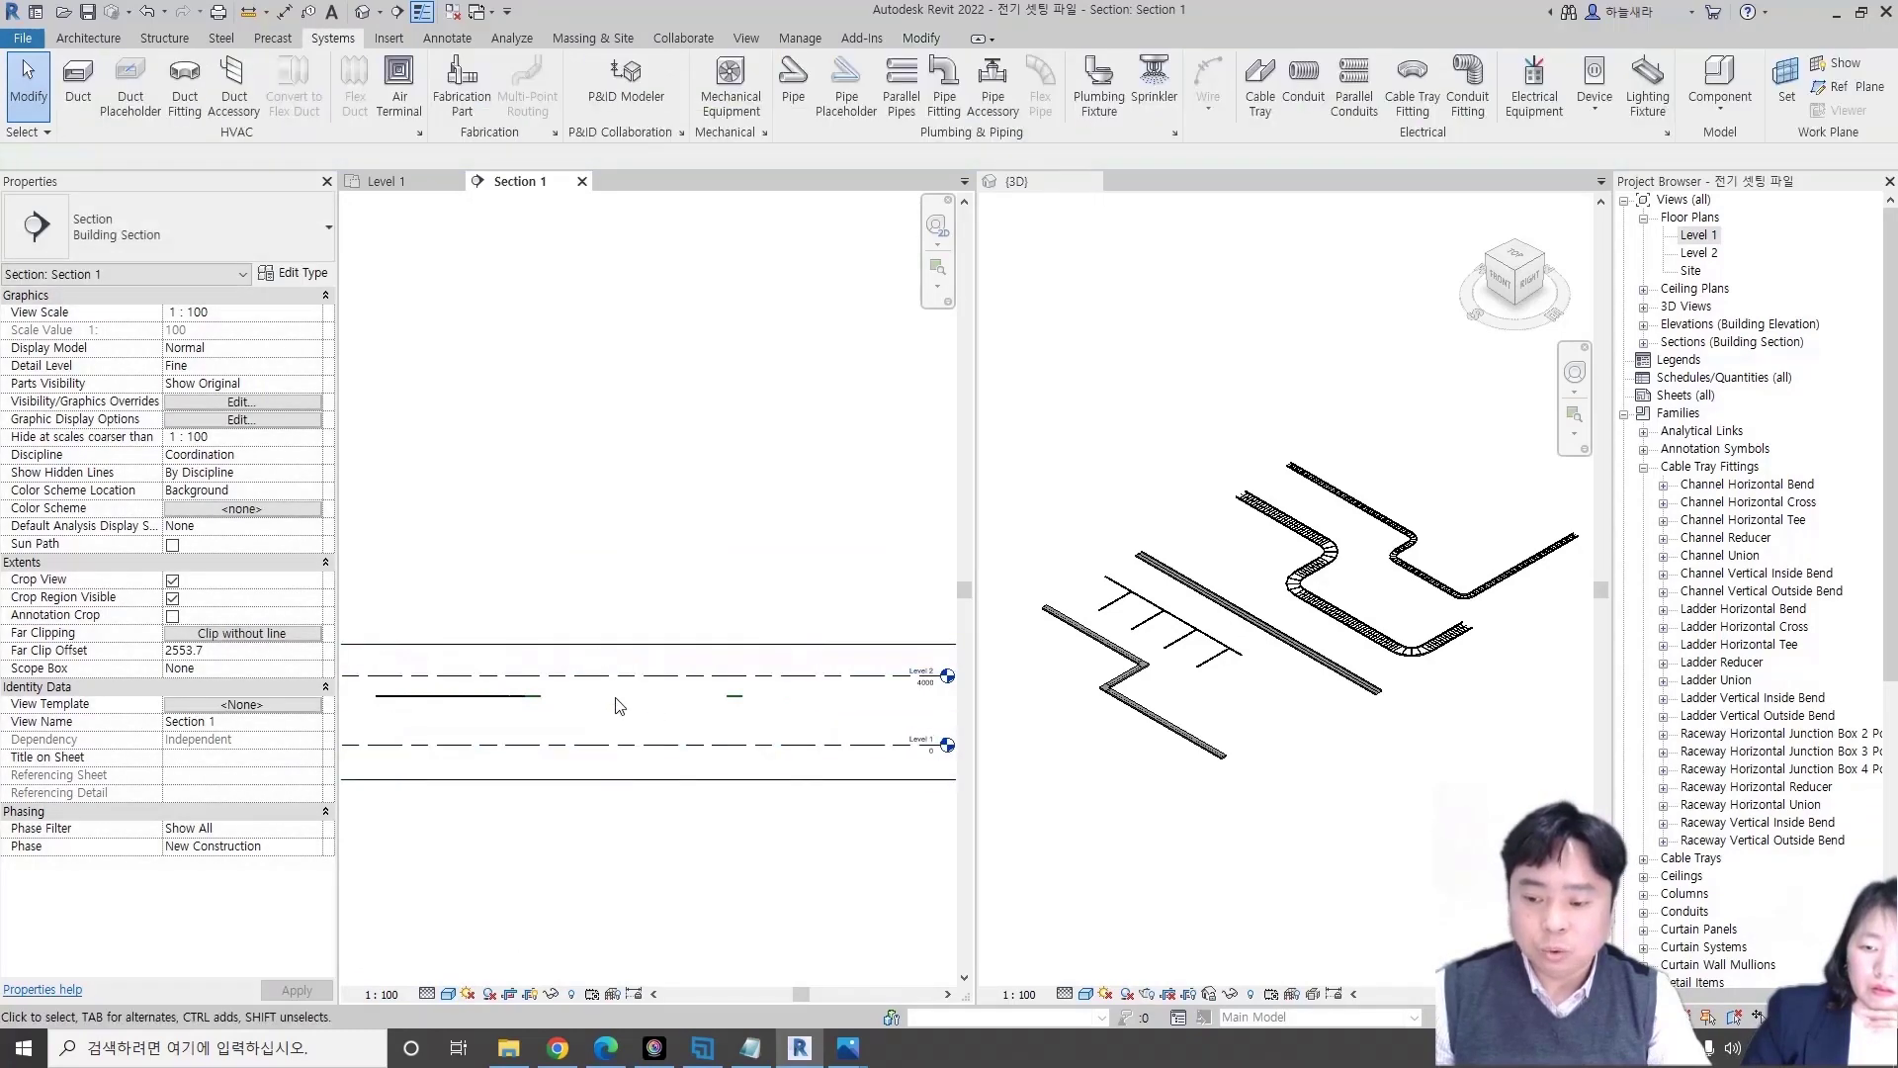
double_click(1698, 253)
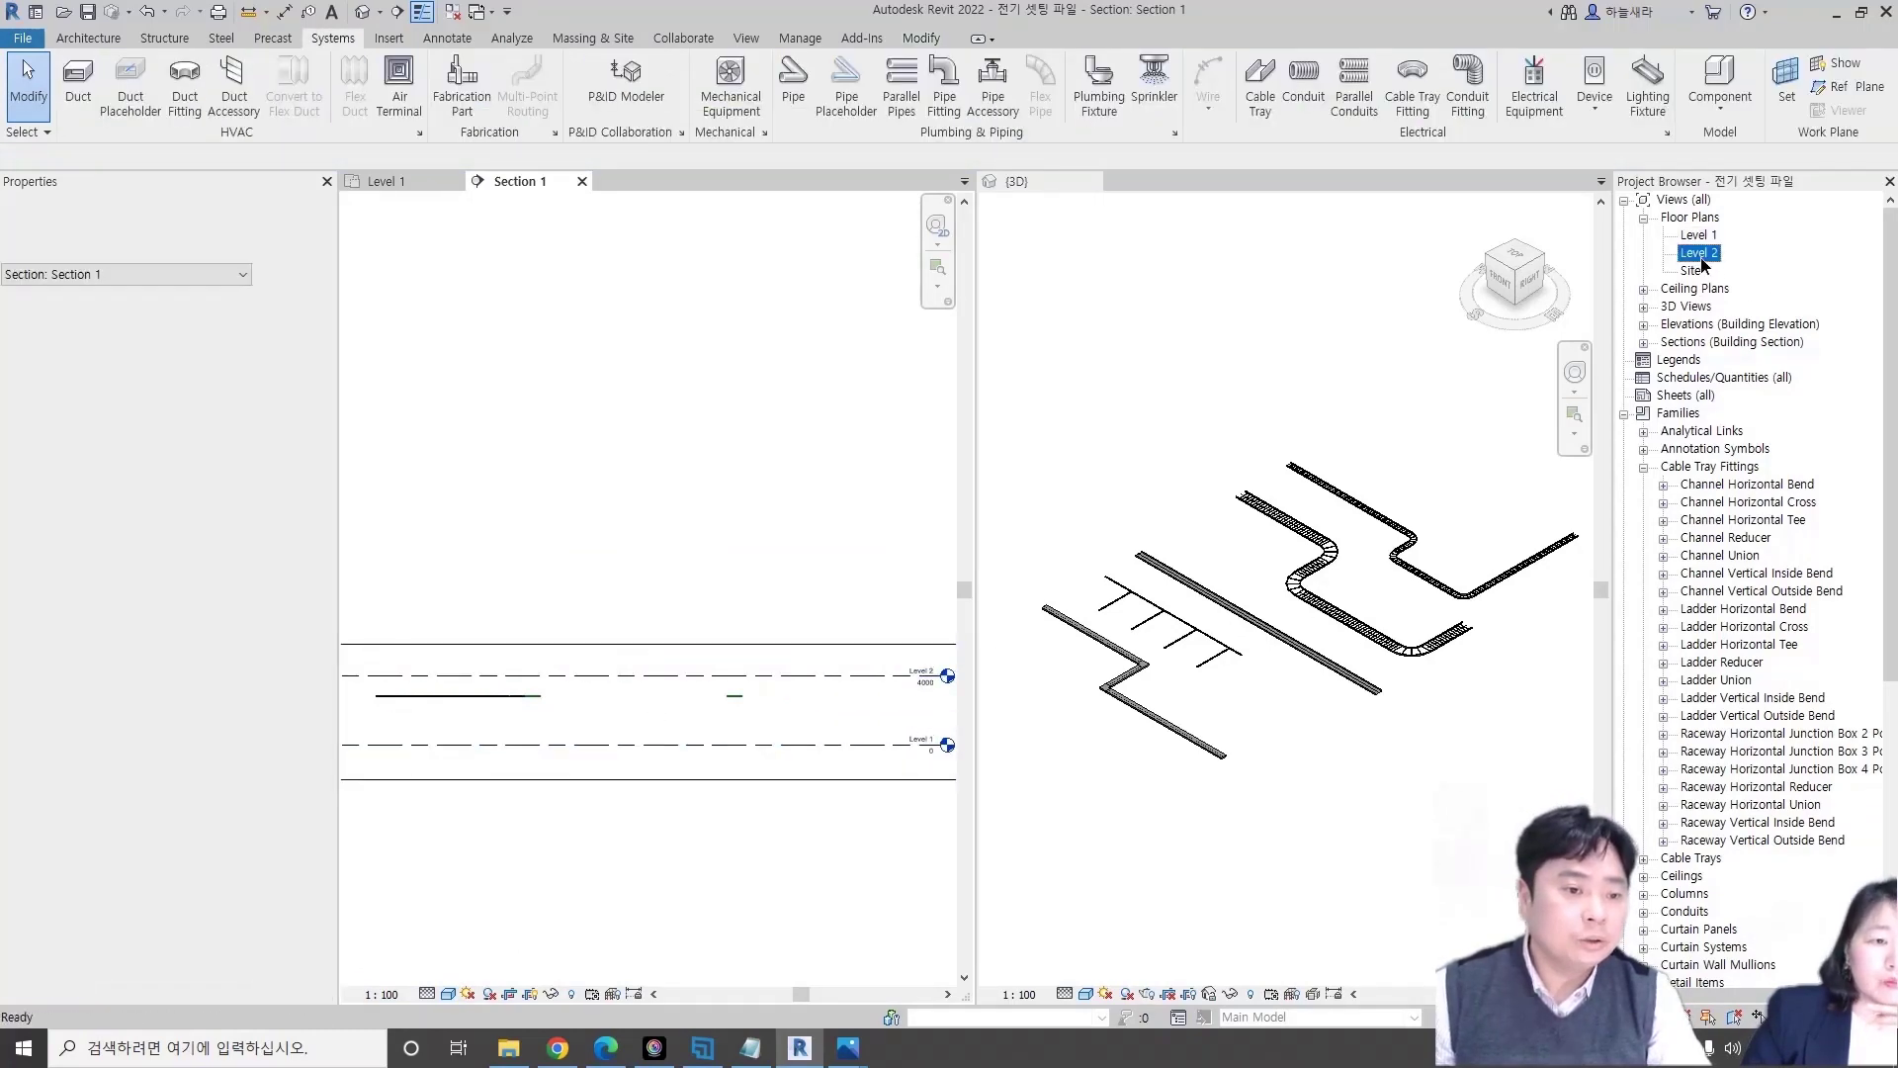
- Sketch a 42000 × 42000 rectangular Generic Floor - 400mm slab around the Level 2 layout
middle_drag(613, 552, 488, 458)
click(88, 38)
click(455, 106)
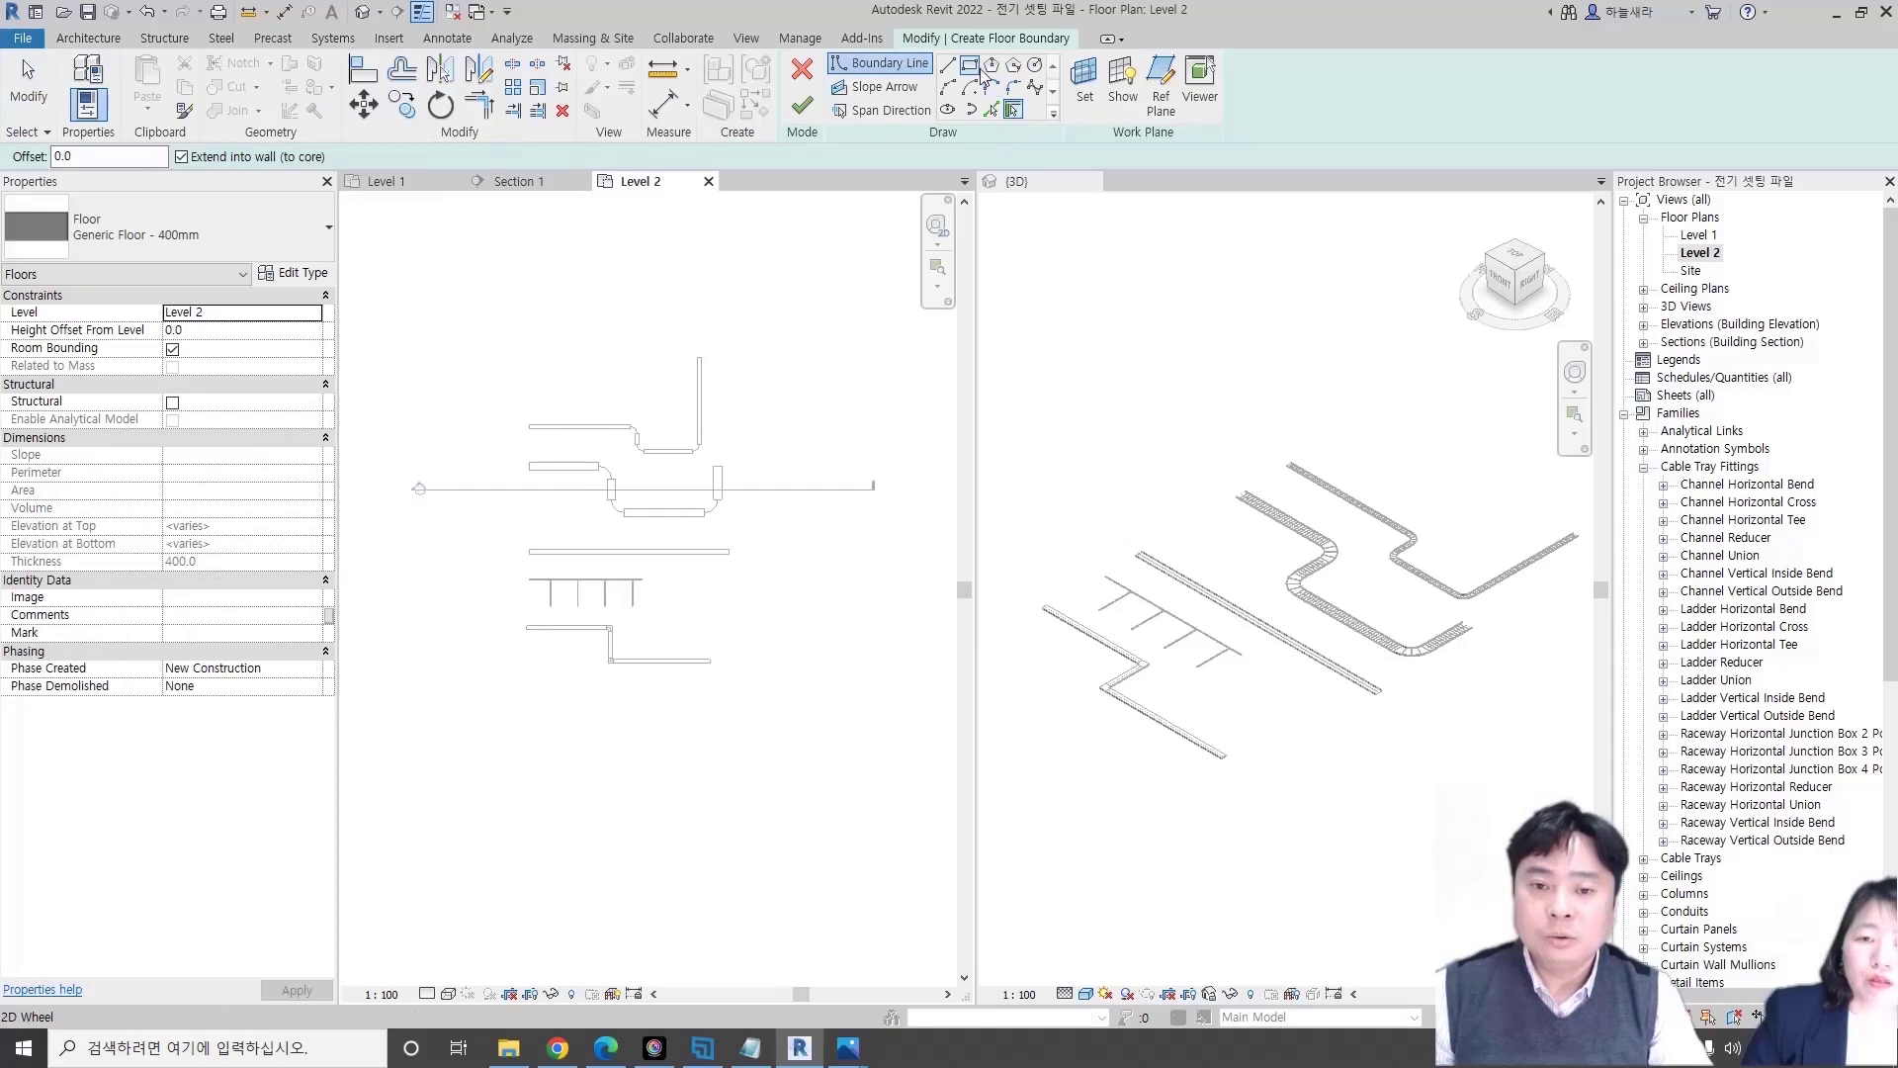
click(971, 66)
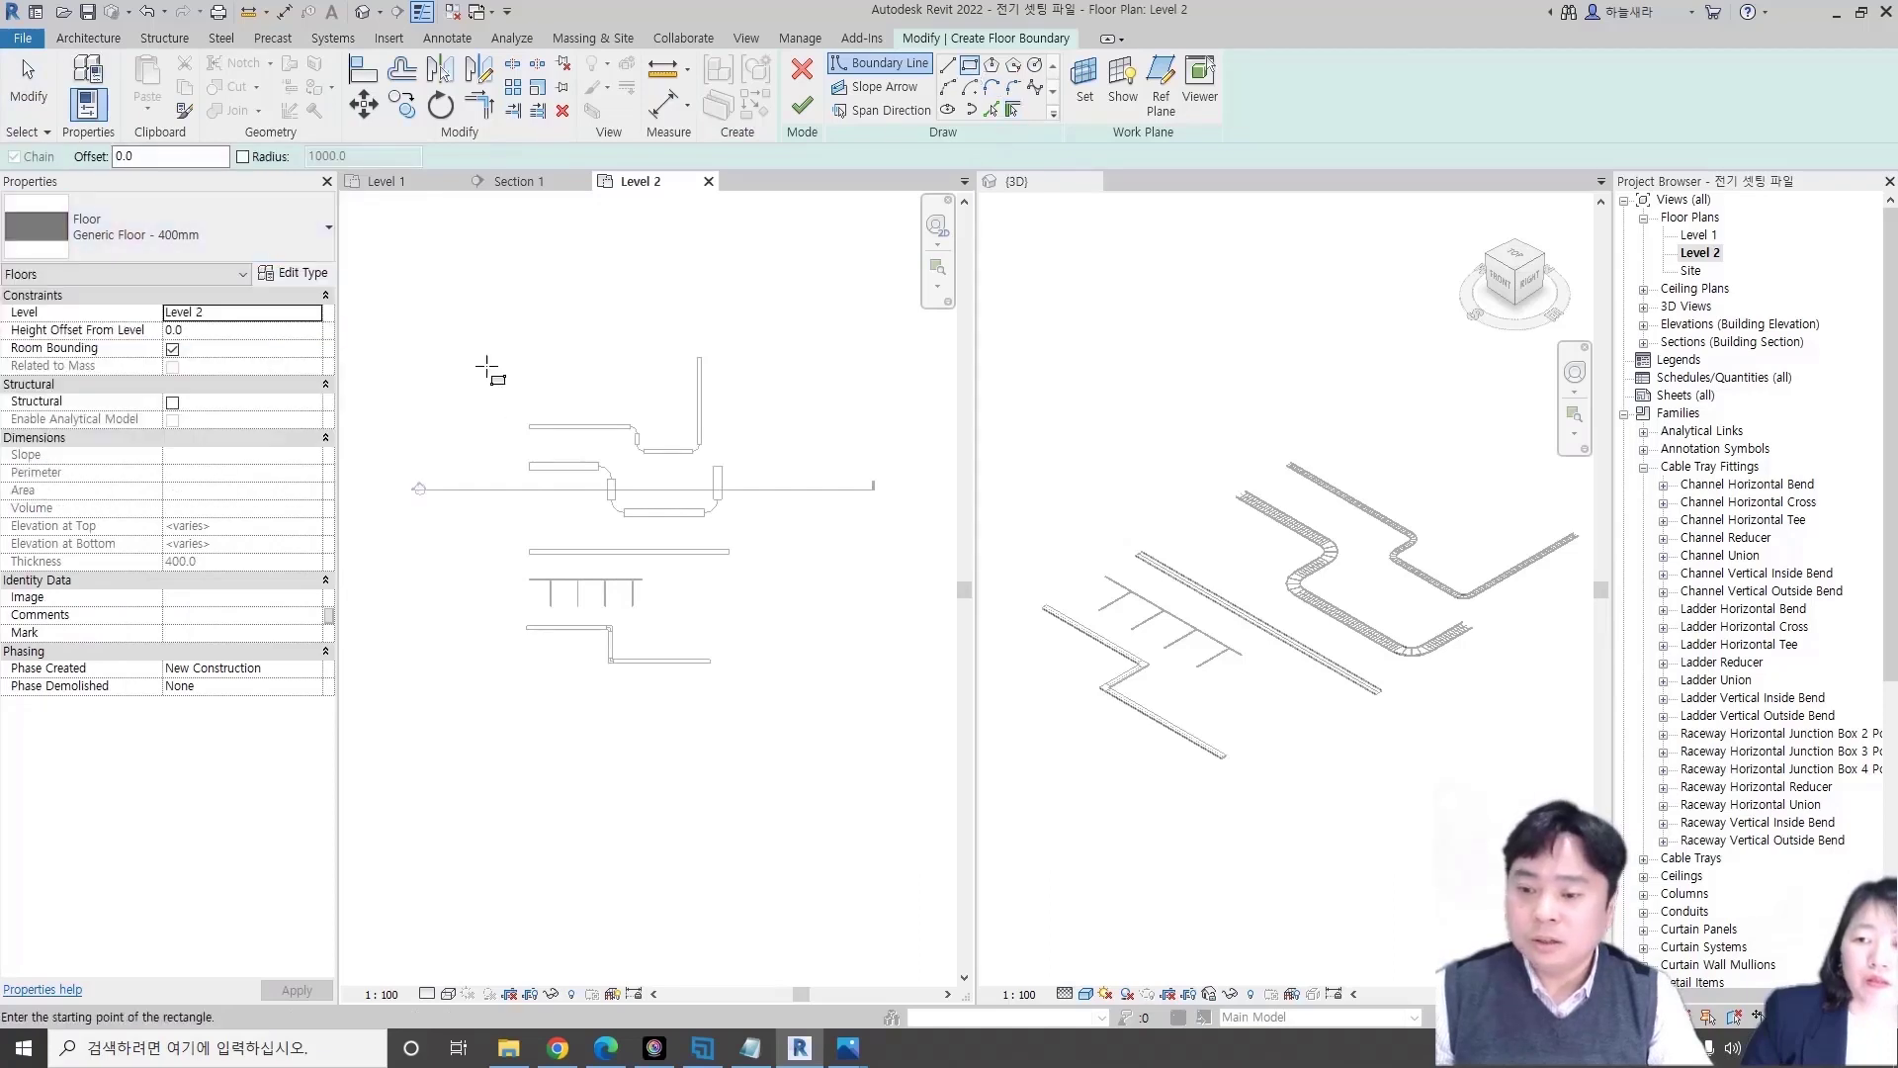
click(445, 311)
click(826, 691)
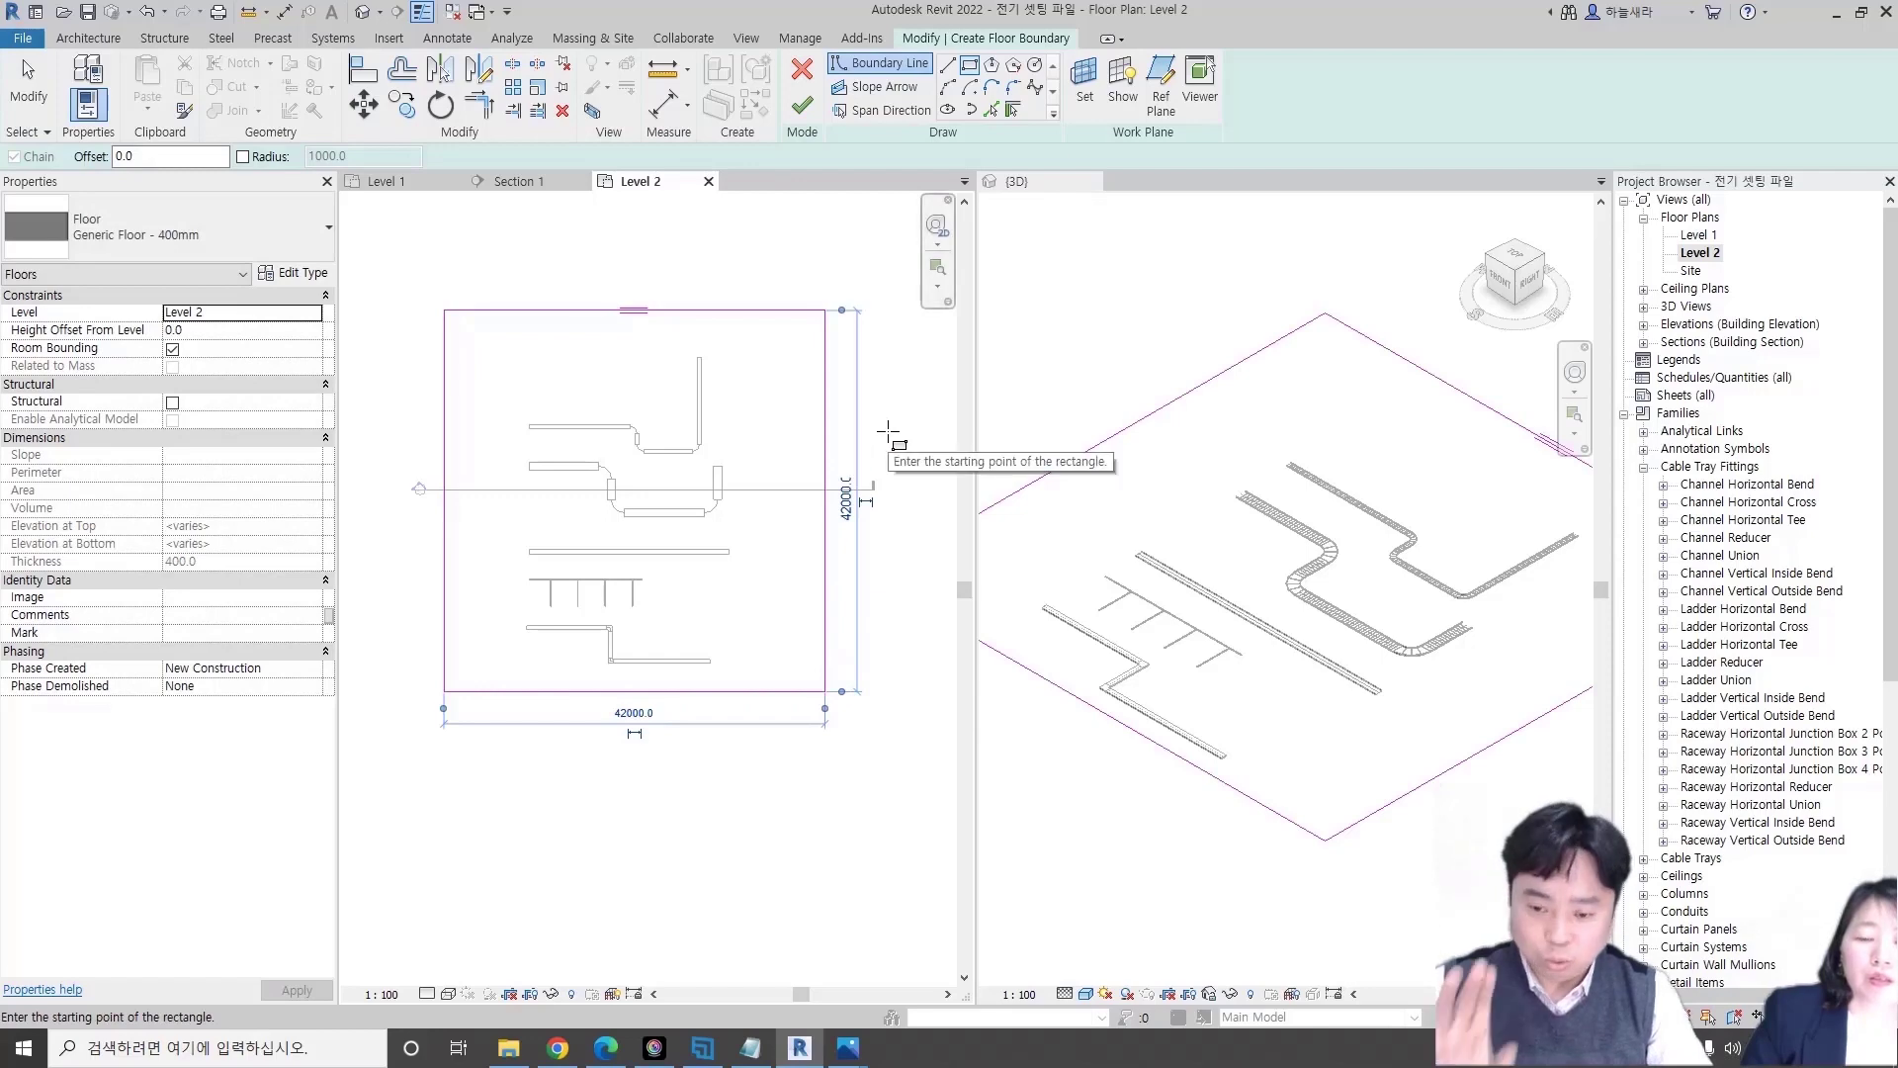
click(802, 104)
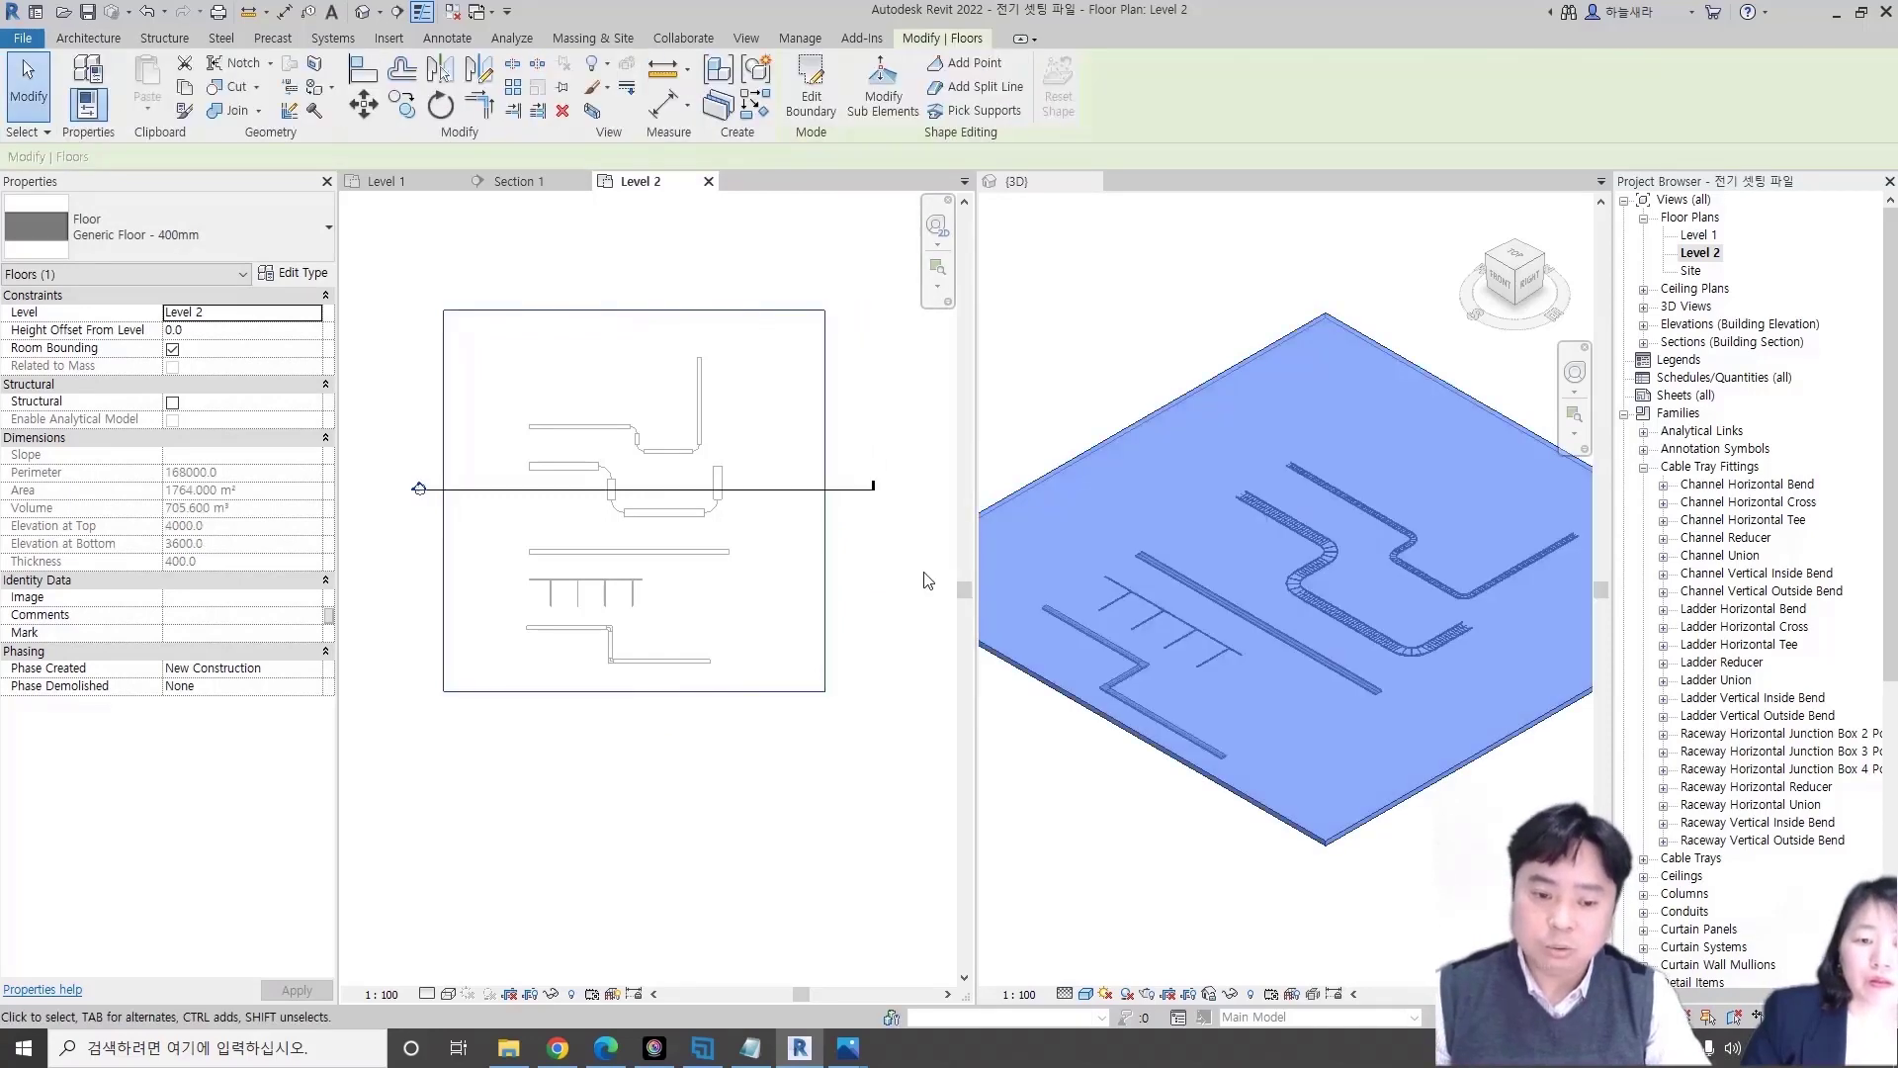
click(930, 581)
click(531, 184)
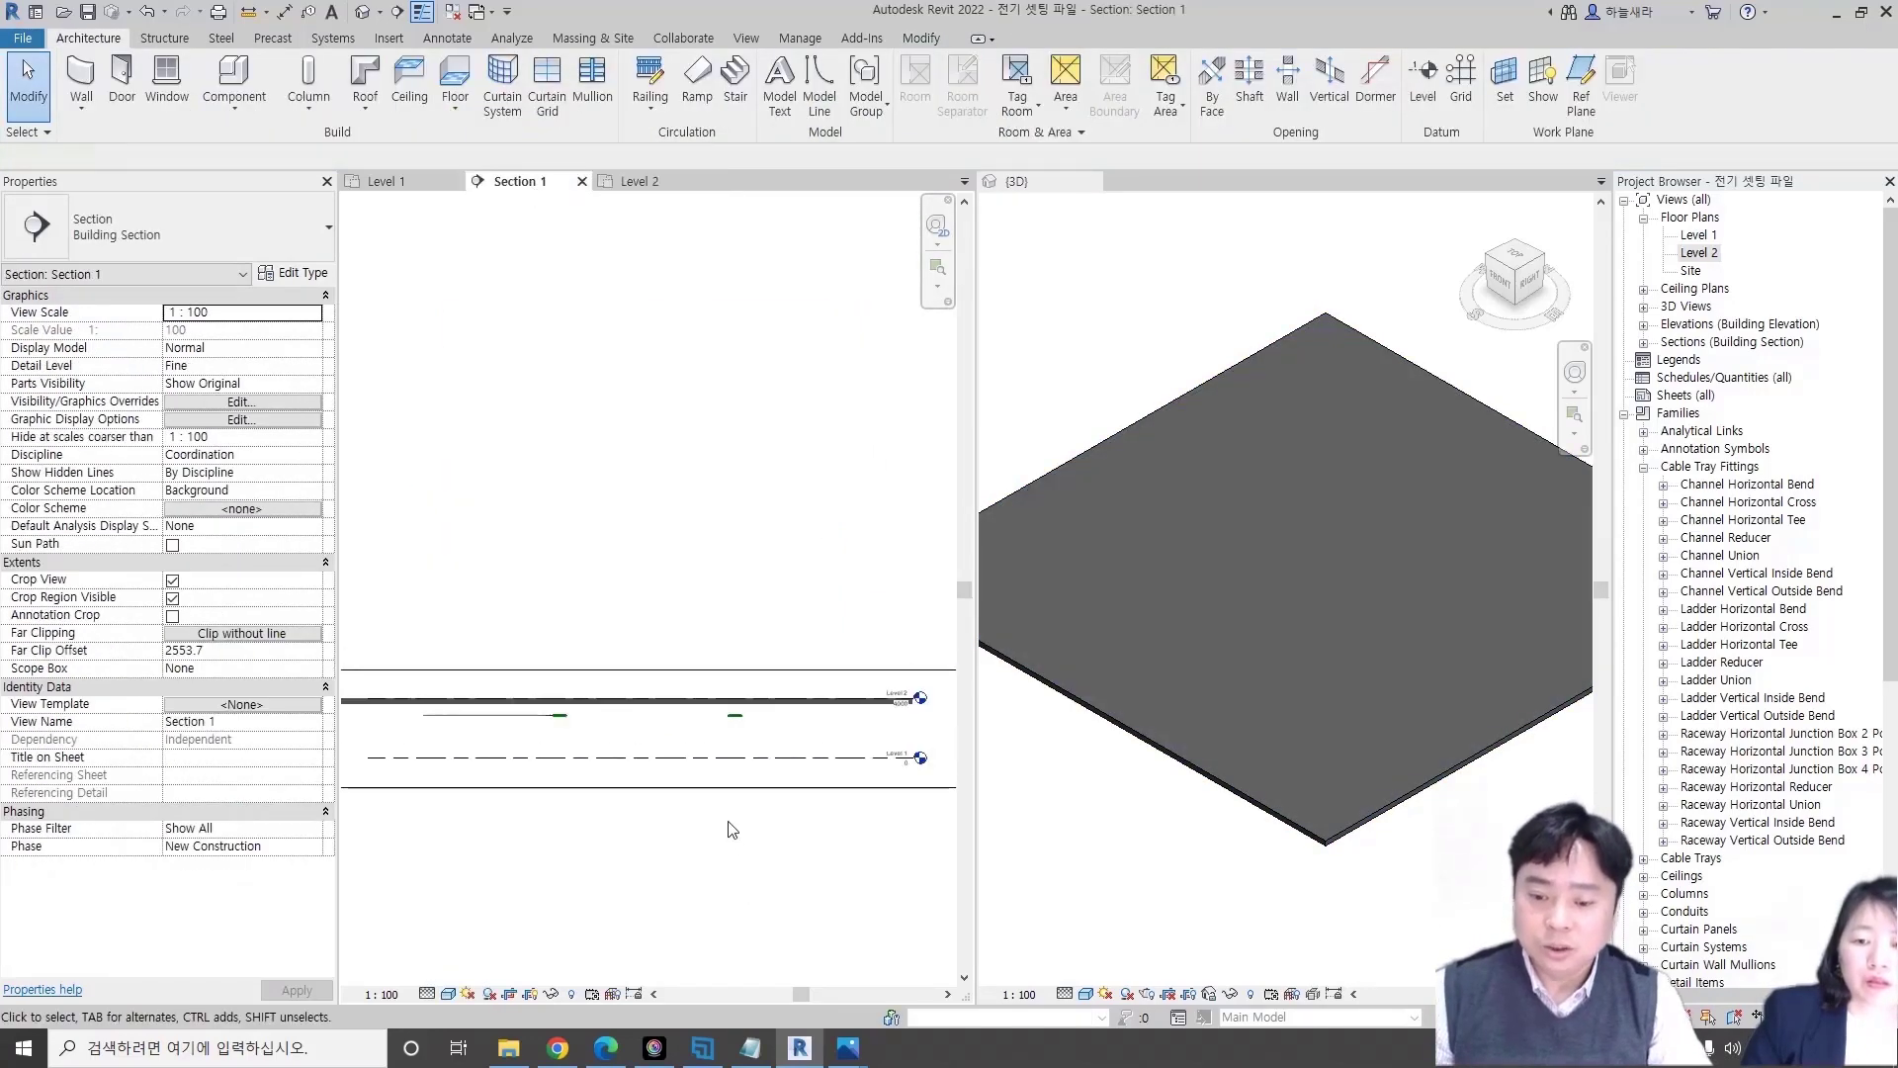
- Orbit the 3D view to a low side angle and select the floor slab
scroll(515, 542, up, 3)
scroll(627, 627, down, 2)
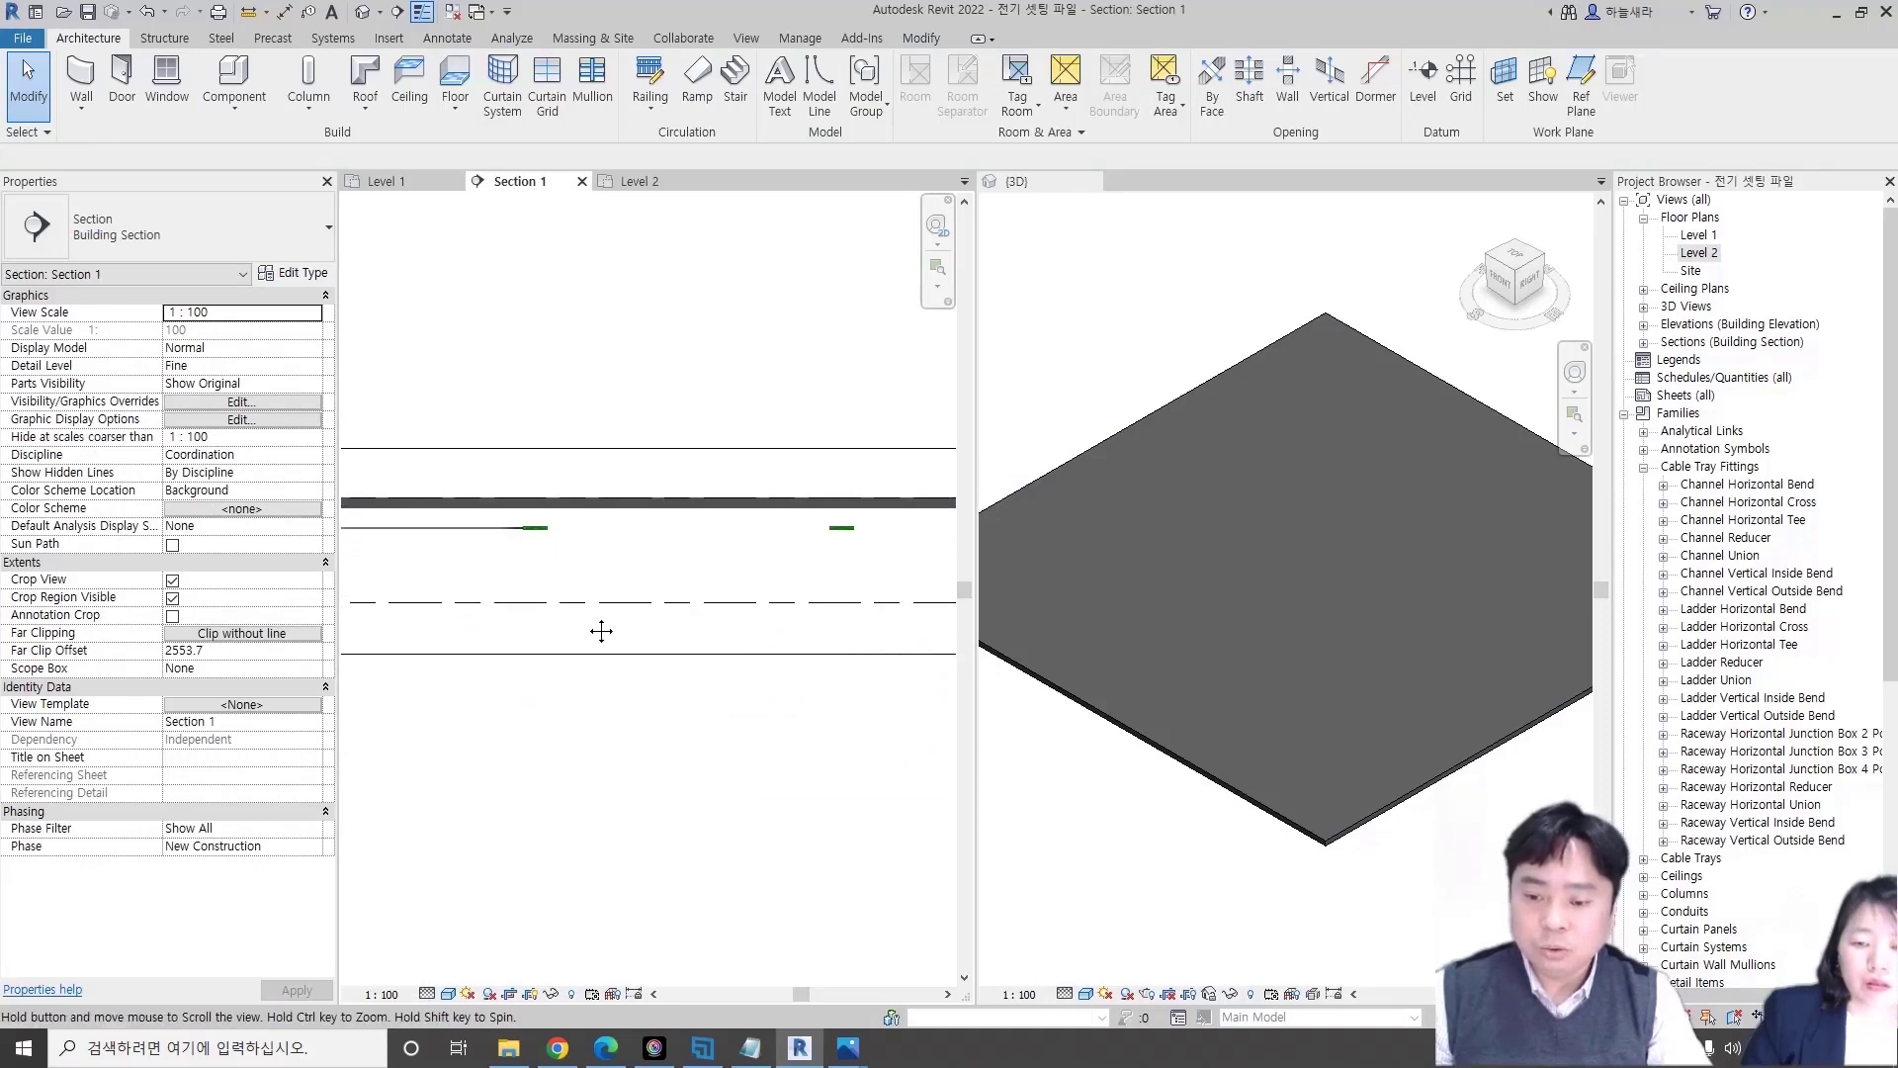
scroll(614, 679, down, 2)
scroll(623, 590, down, 1)
click(1420, 422)
mouse_move(1420, 422)
shift+middle_down()
mouse_move(1323, 587)
mouse_move(1369, 625)
mouse_move(1355, 697)
mouse_move(1325, 682)
shift+middle_up()
click(1369, 625)
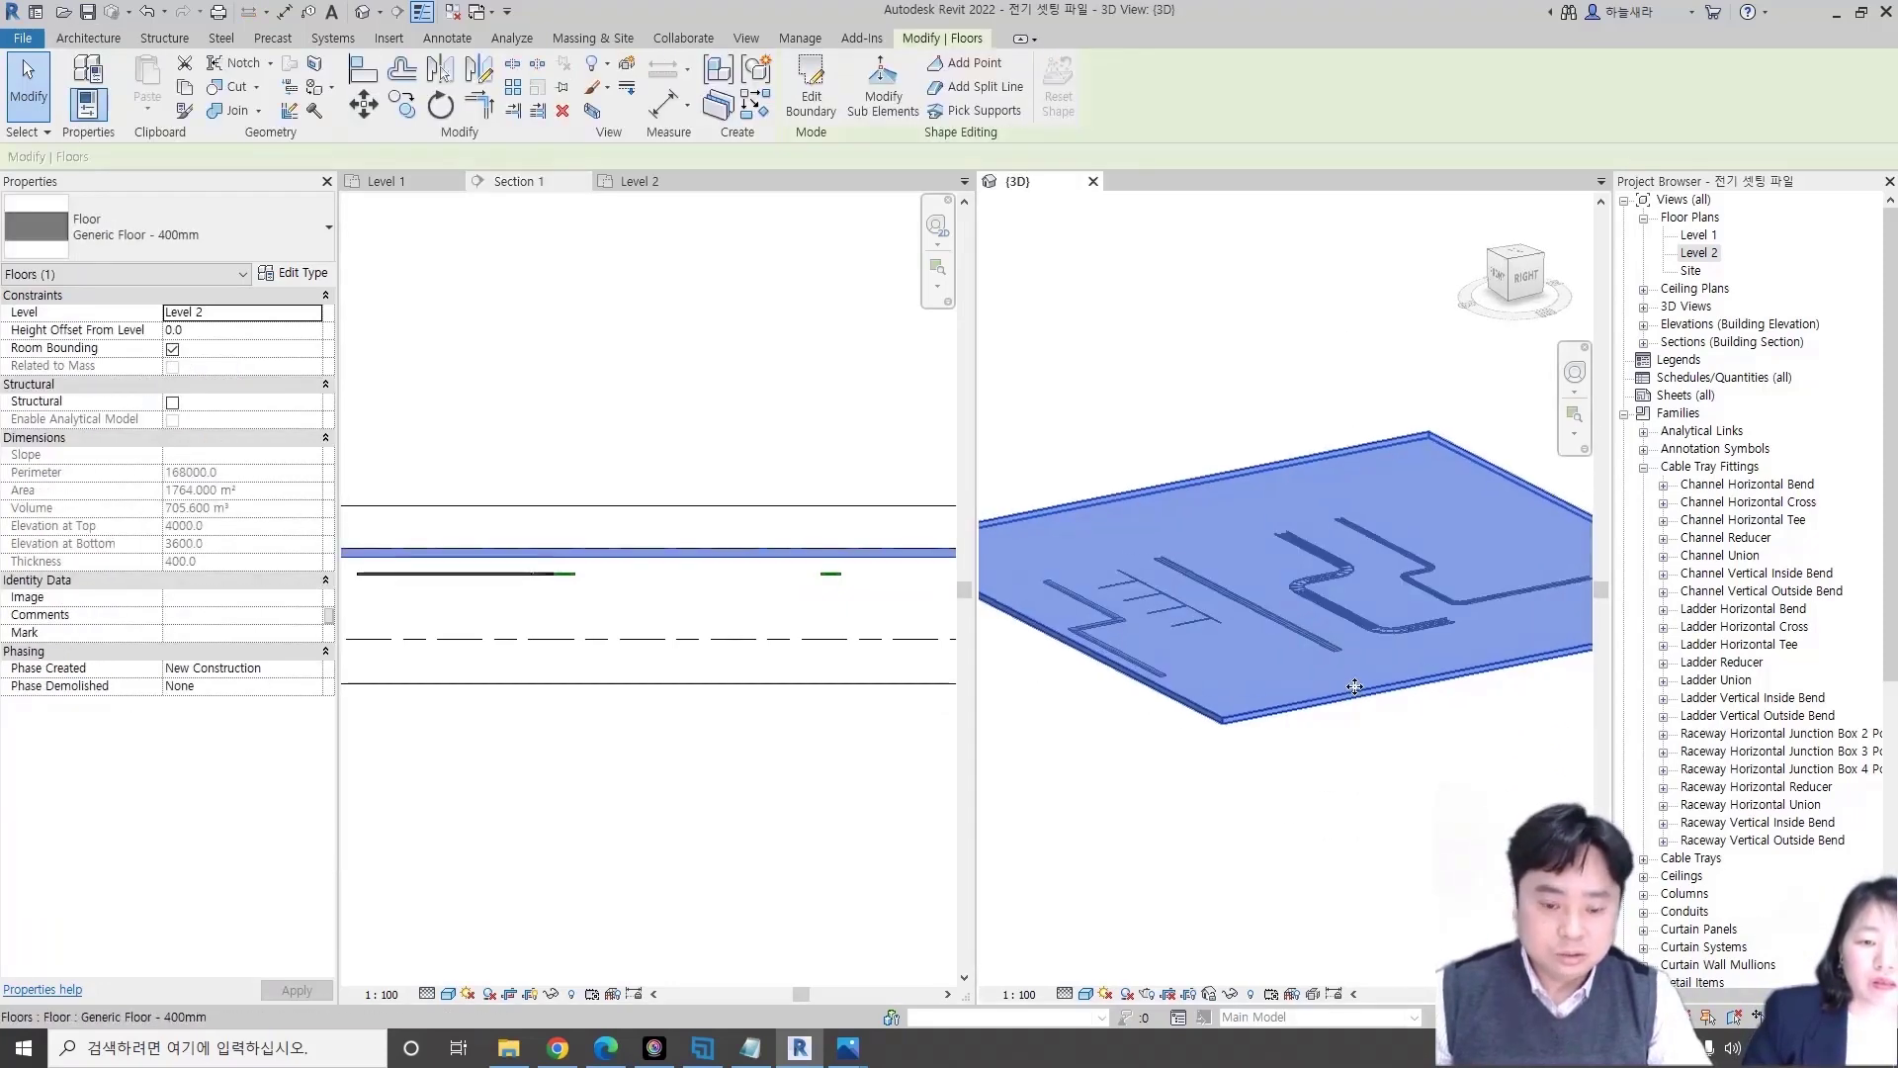
click(1316, 367)
scroll(1330, 647, down, 3)
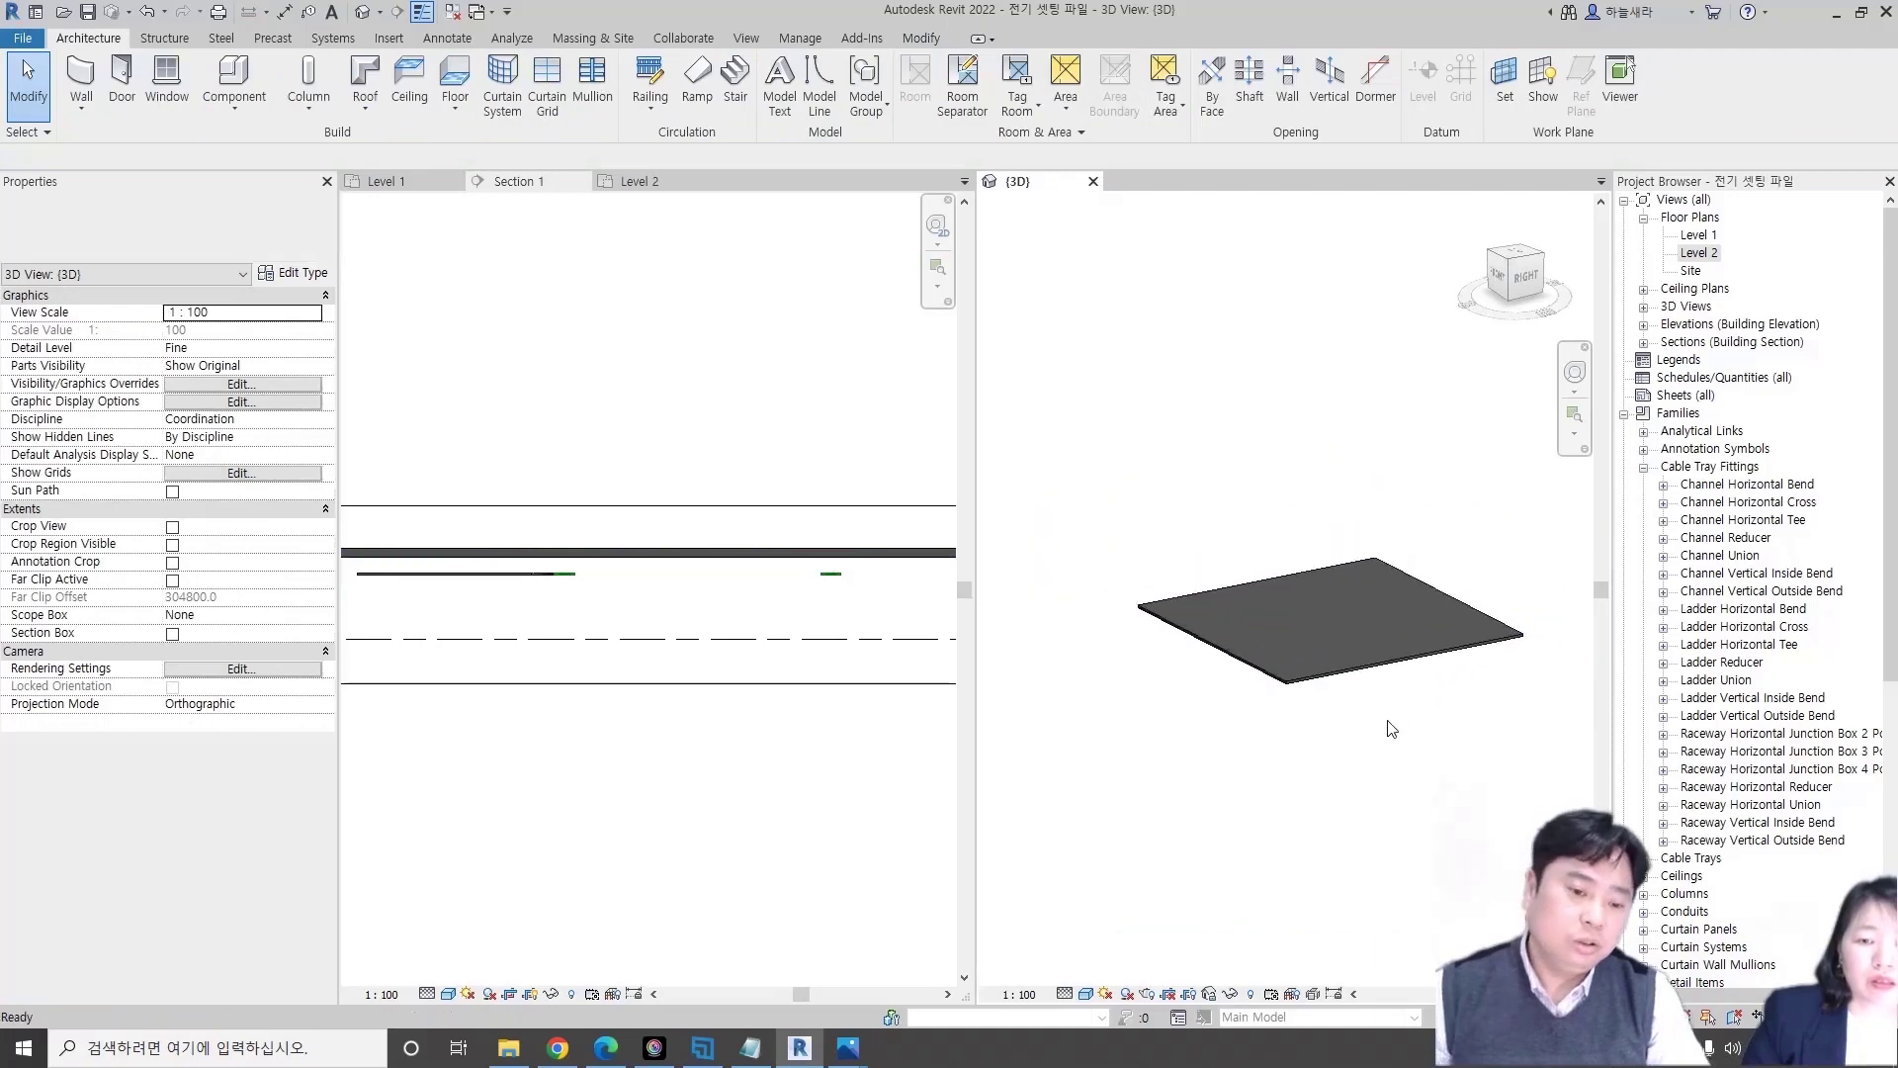
click(1329, 684)
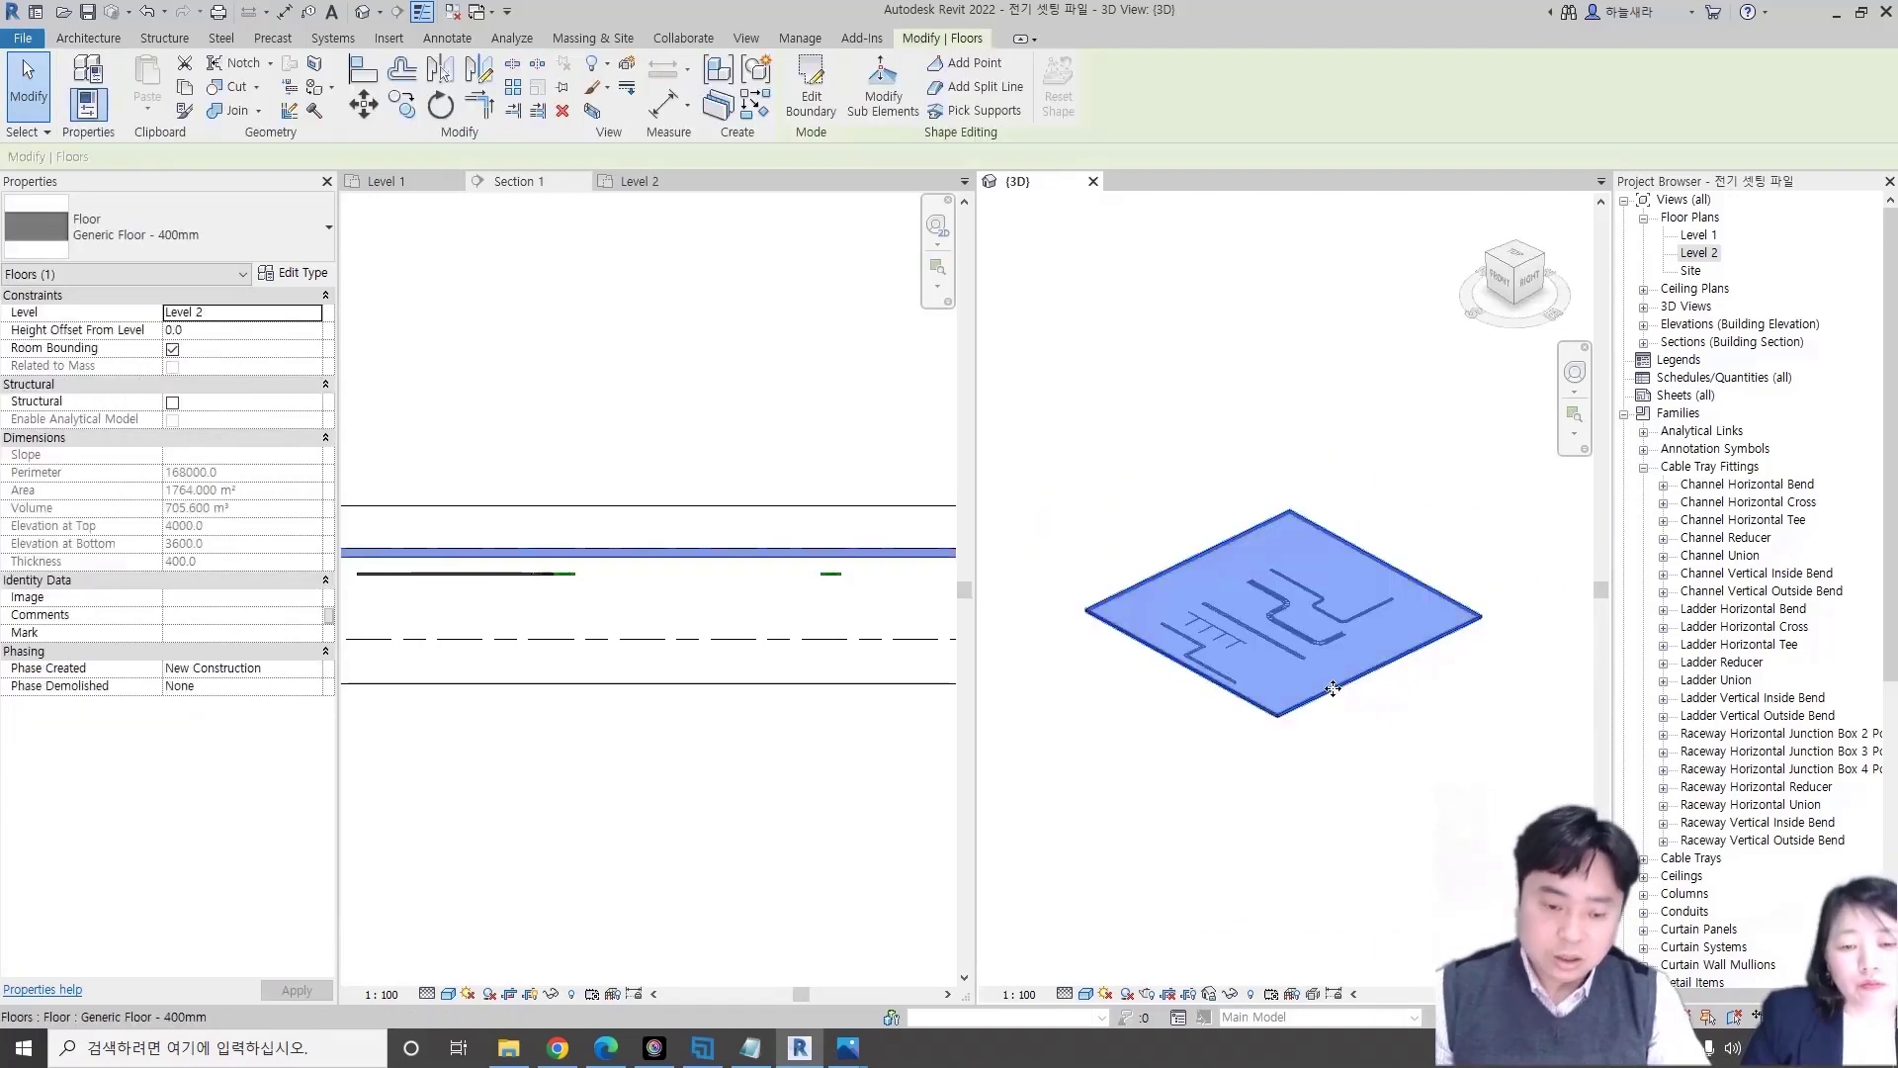
- Temporarily hide the floor slab to inspect the trays, then reset the hide
key(h)
key(h)
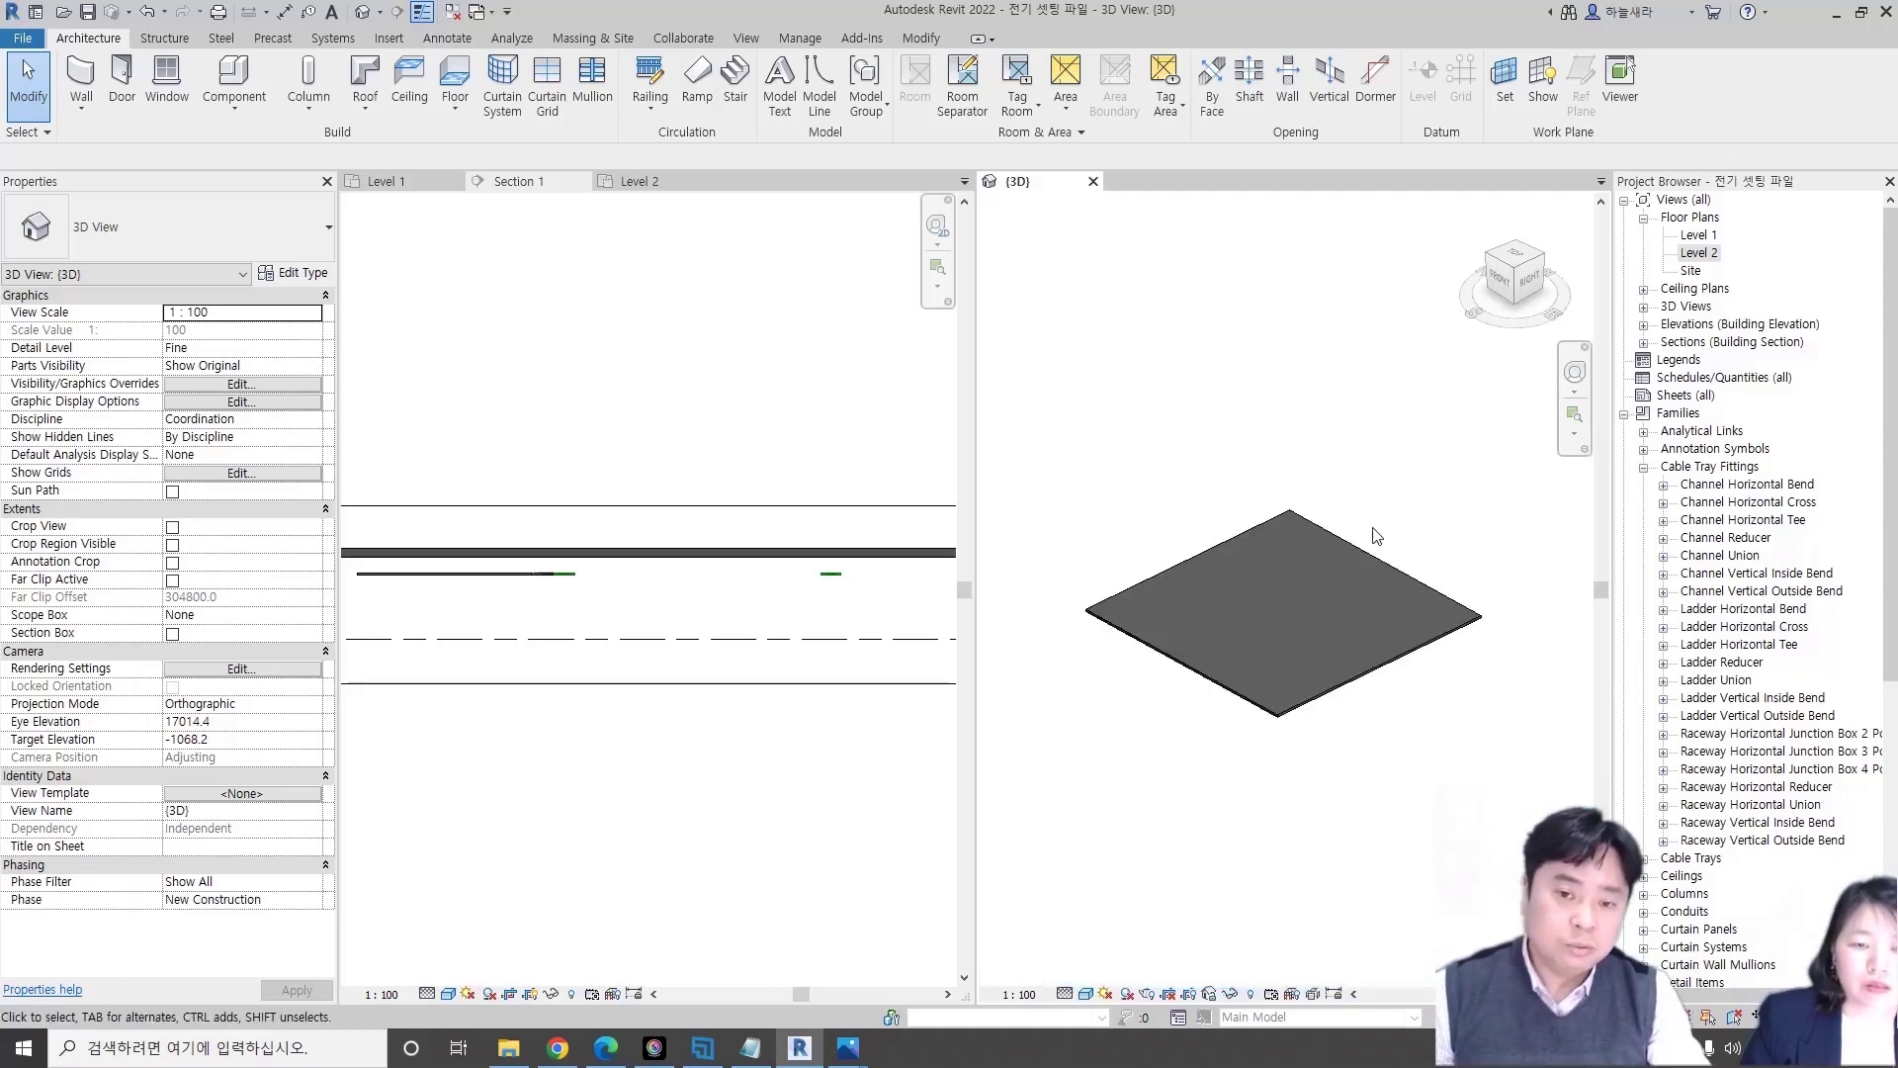
key(h)
key(r)
click(1263, 679)
key(h)
key(h)
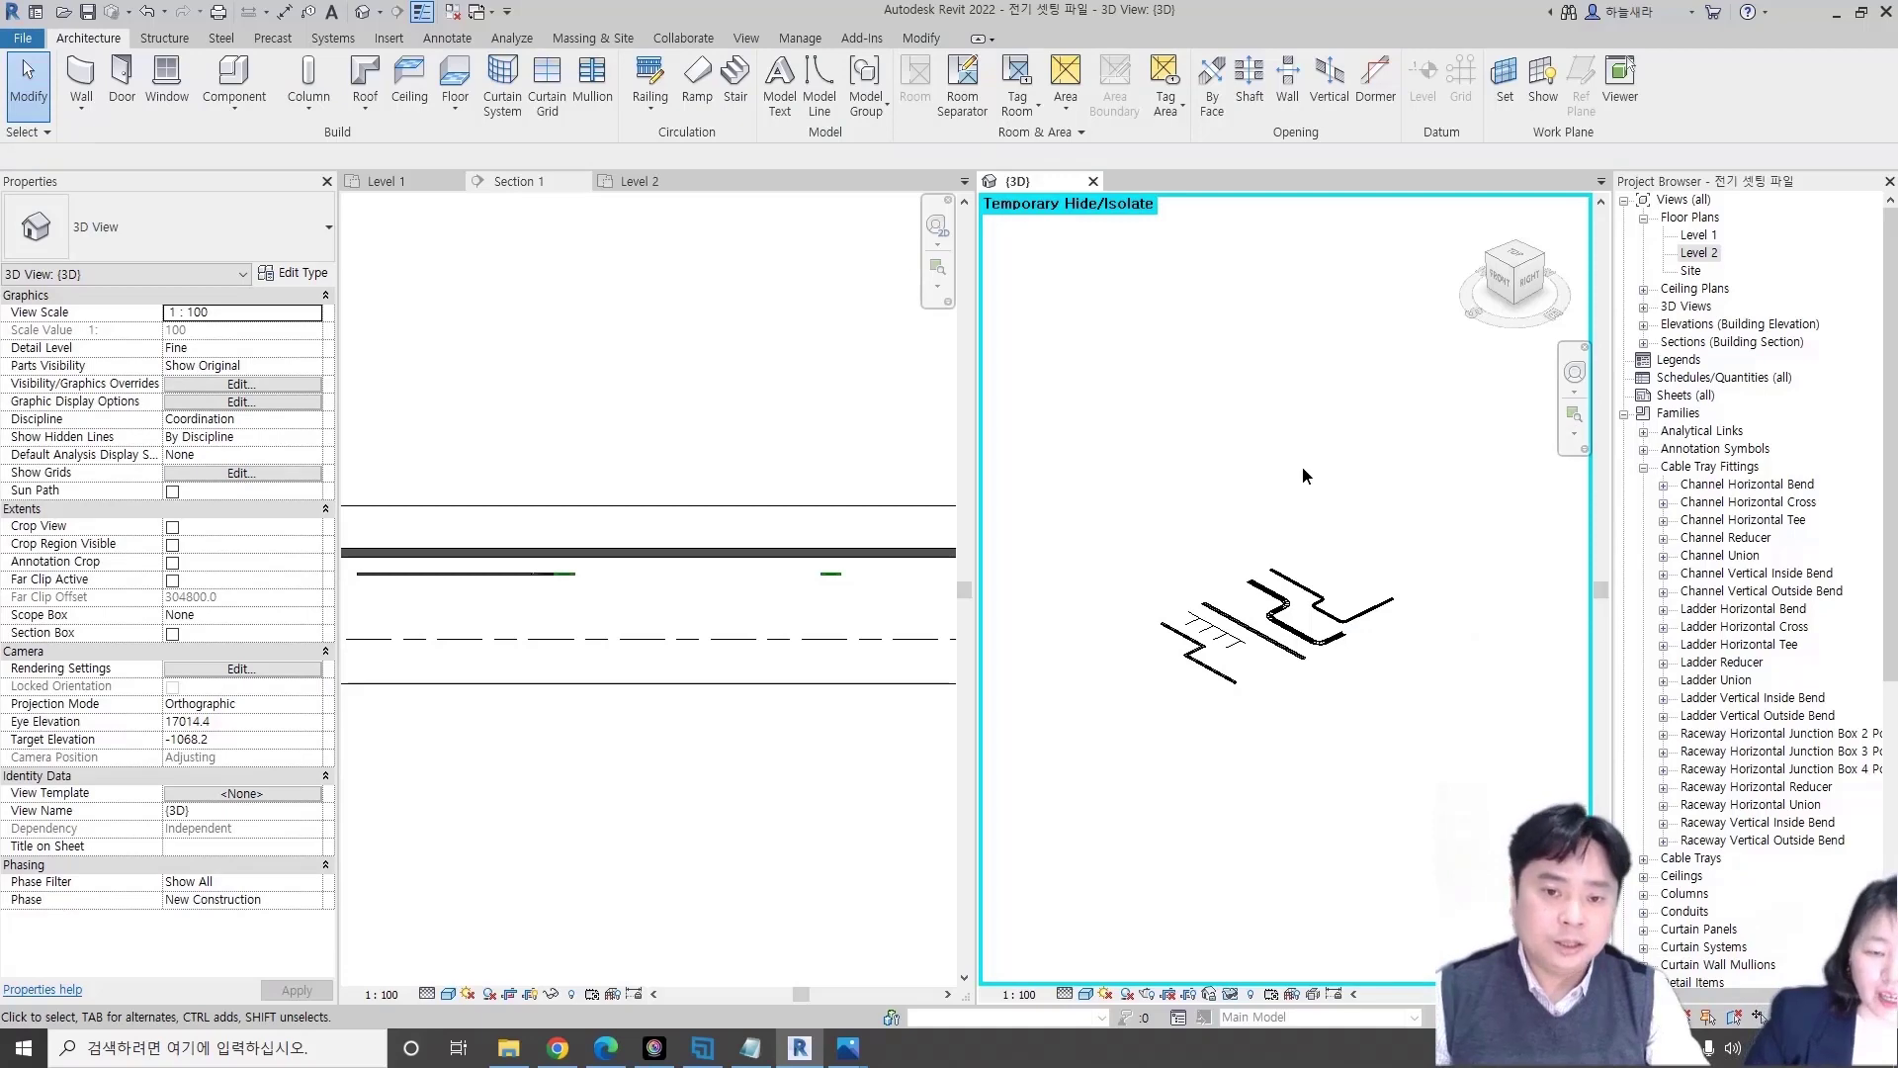
middle_drag(1360, 530, 1325, 491)
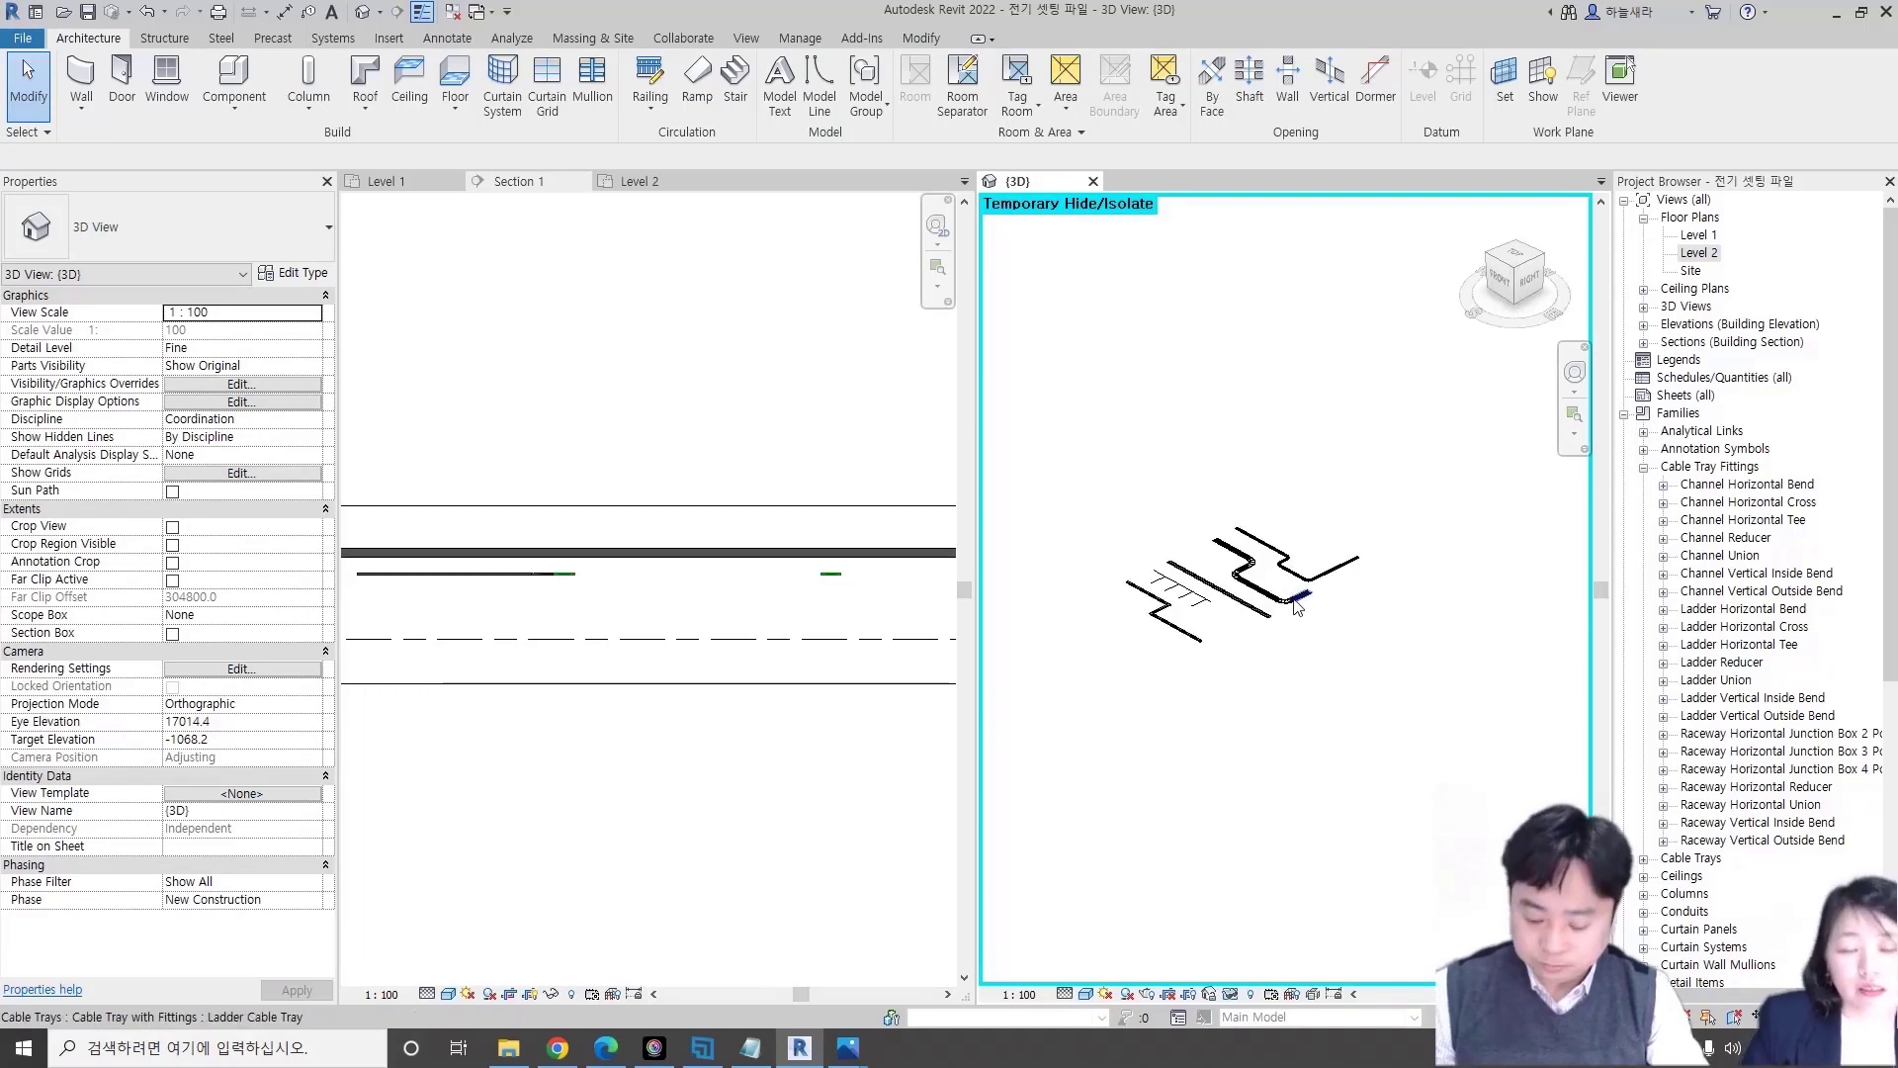
key(h)
key(r)
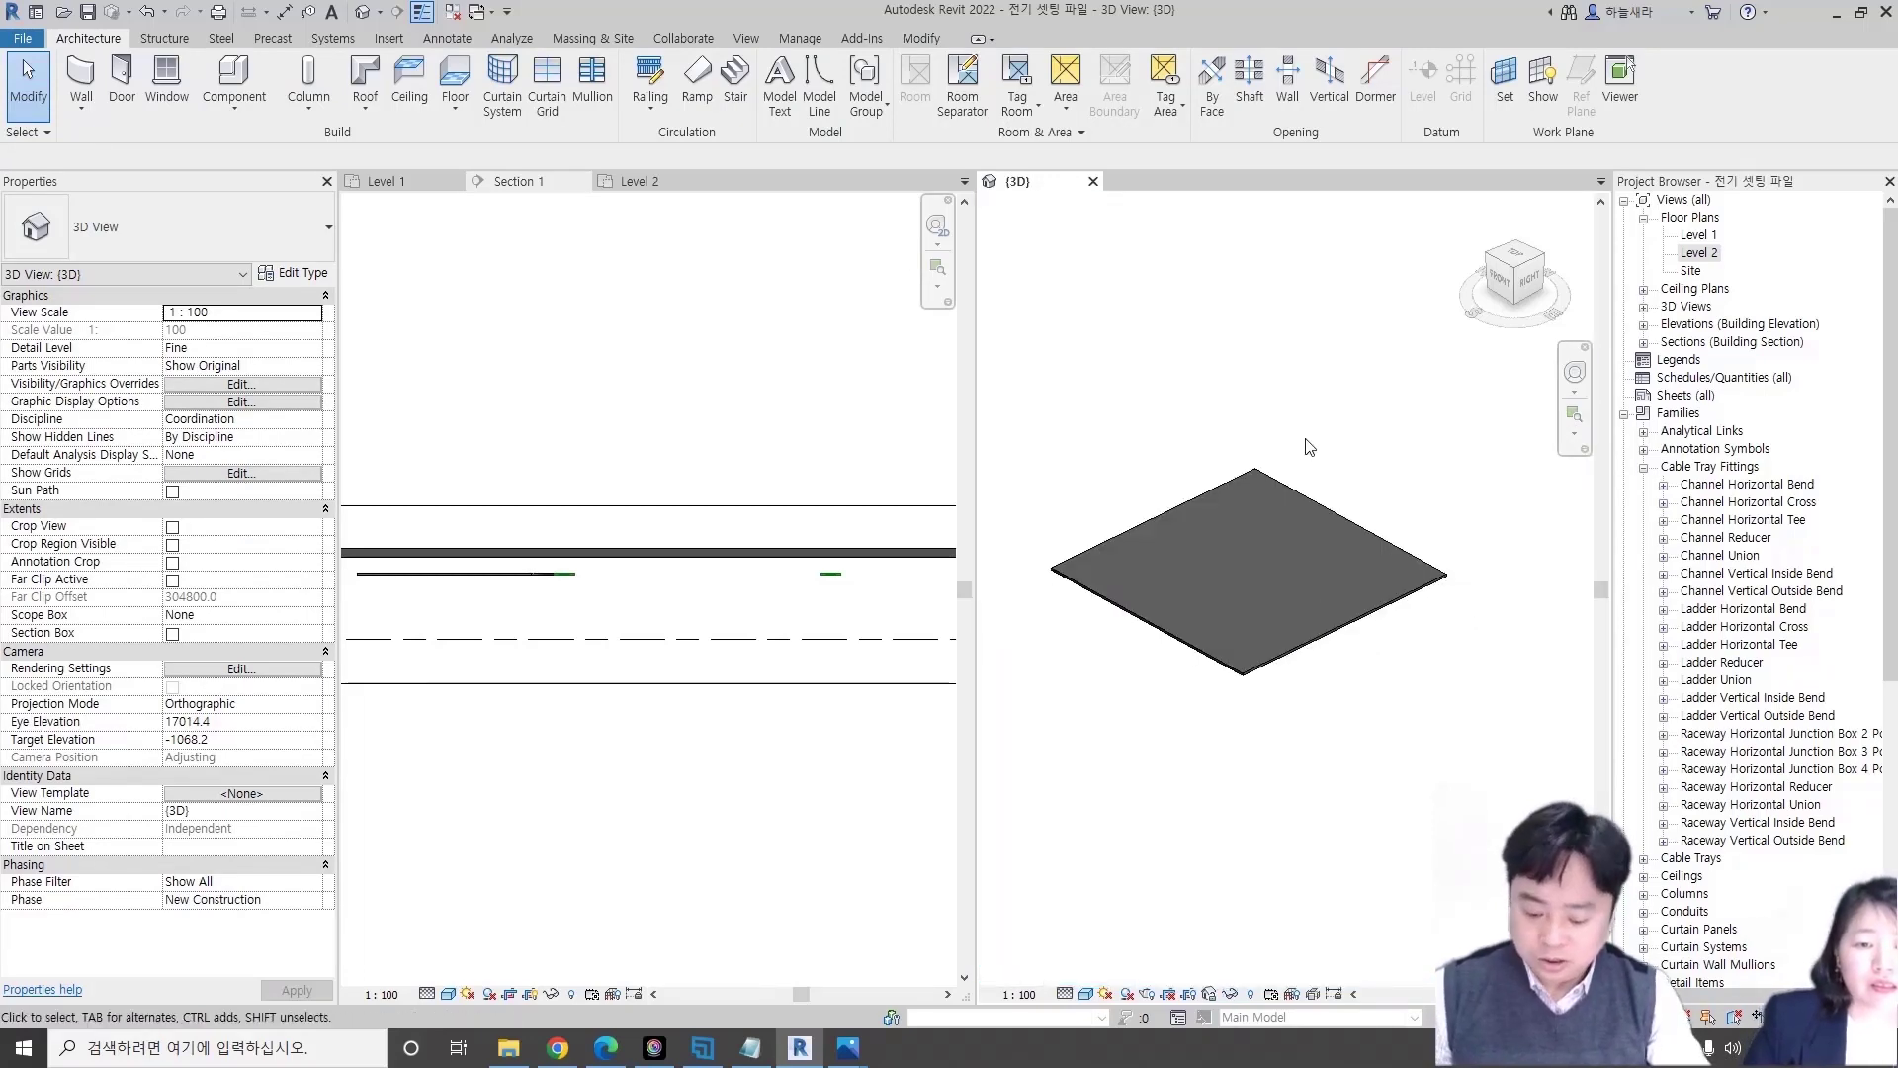
- Uncheck the Floors category in the 3D view's Visibility/Graphics settings
key(v)
key(v)
click(717, 358)
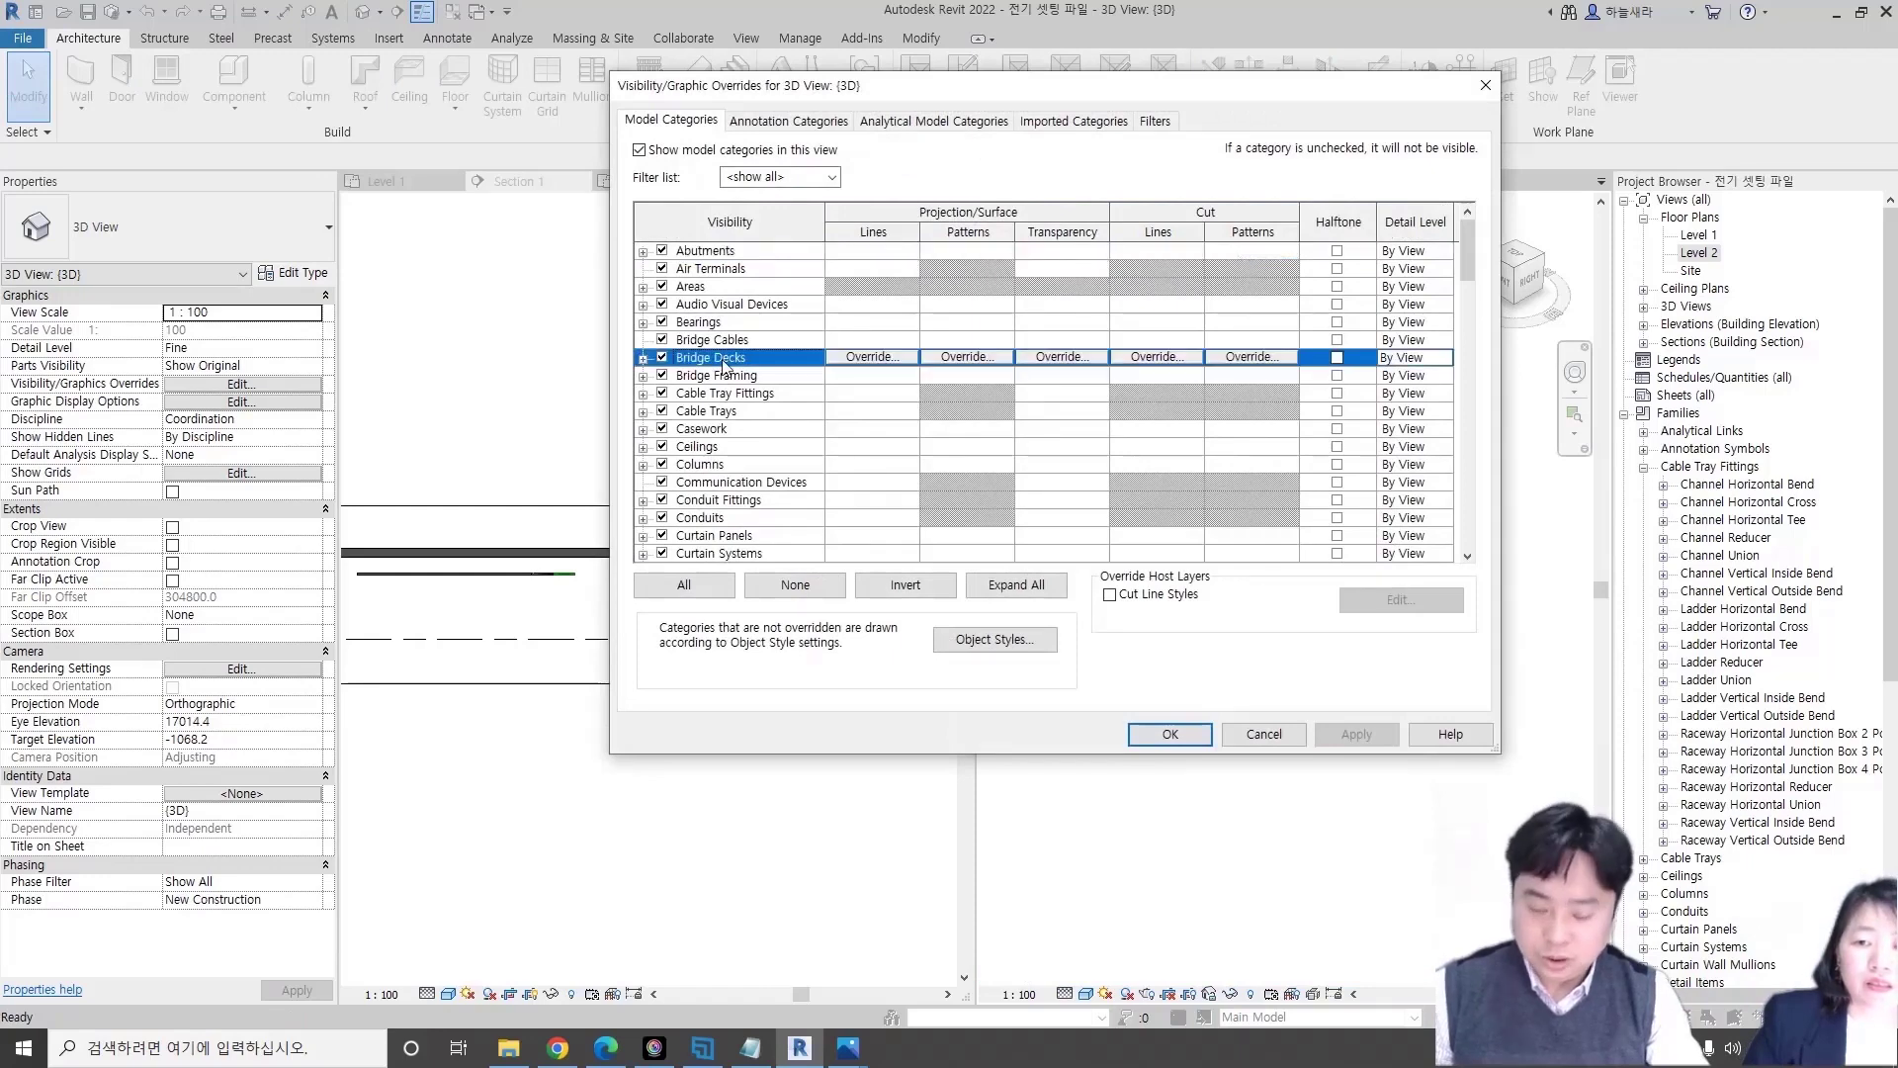
scroll(714, 445, down, 6)
click(712, 484)
scroll(709, 514, down, 2)
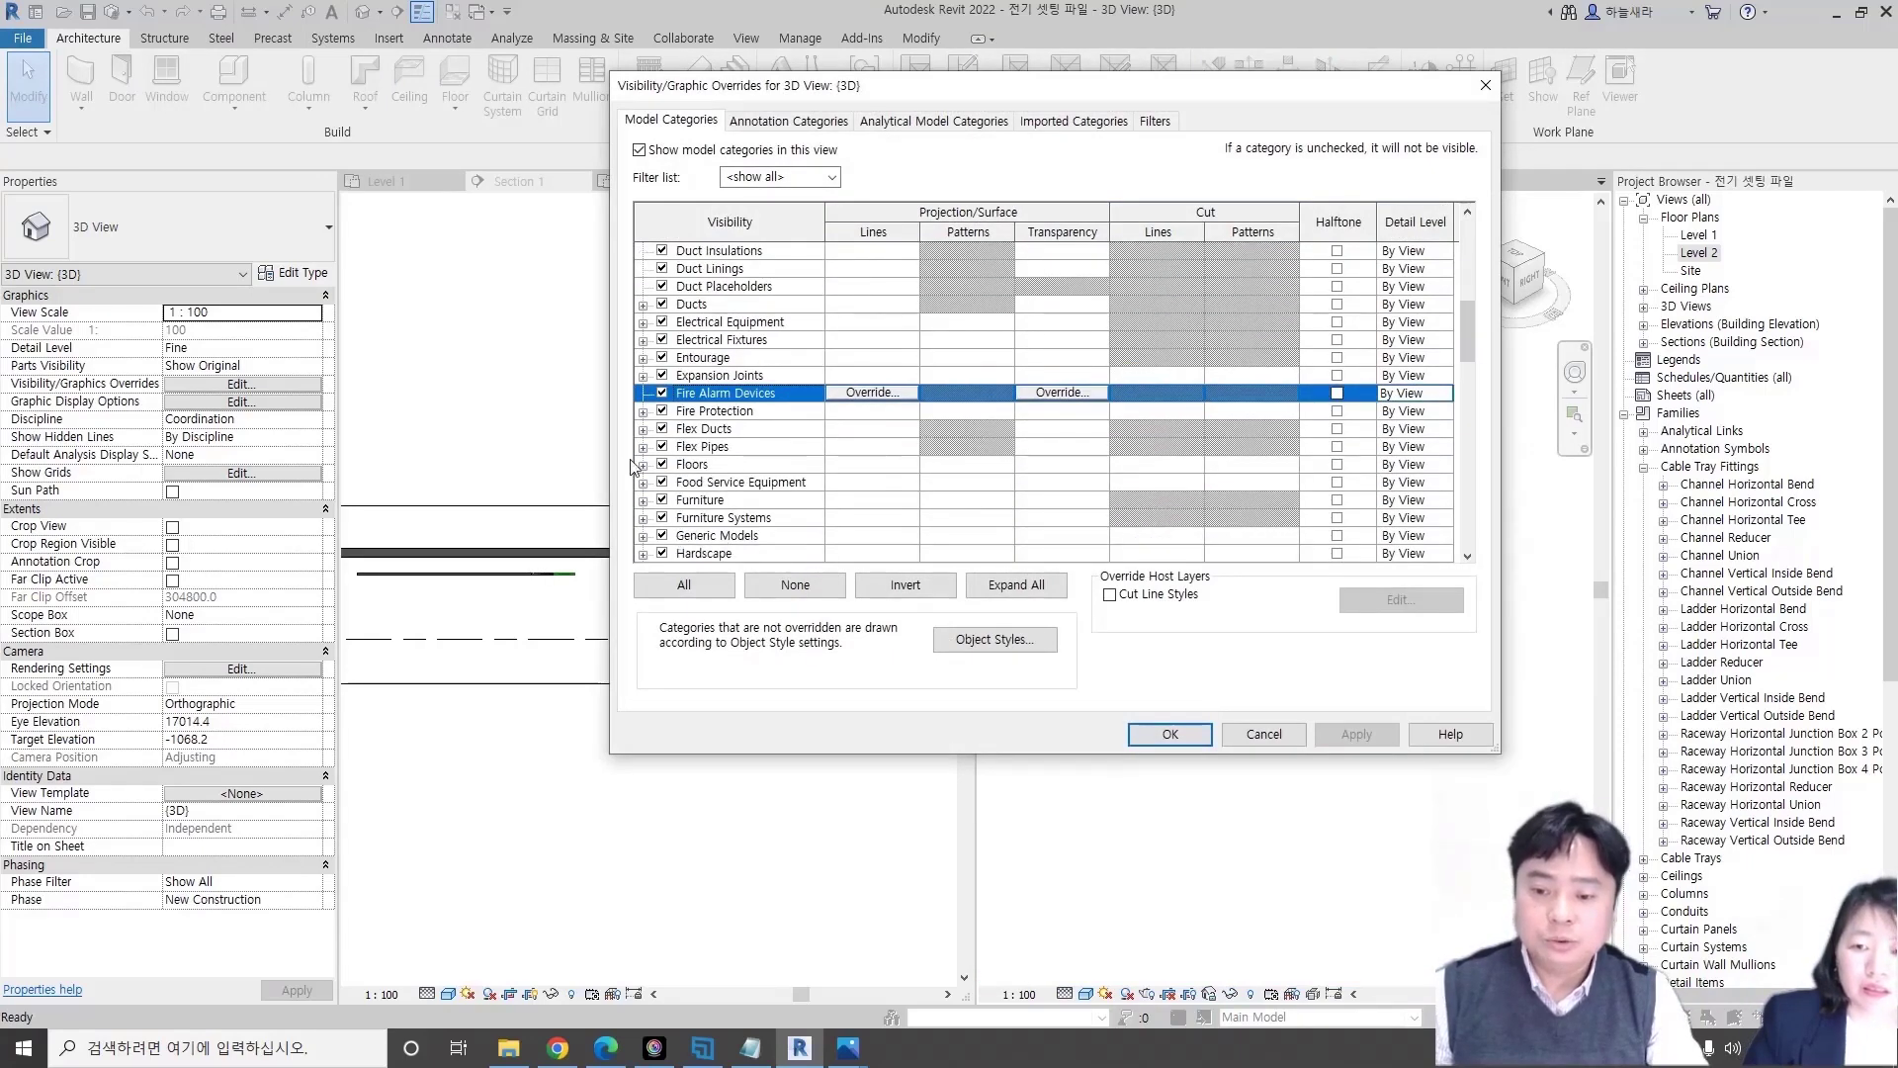
click(661, 465)
click(1170, 734)
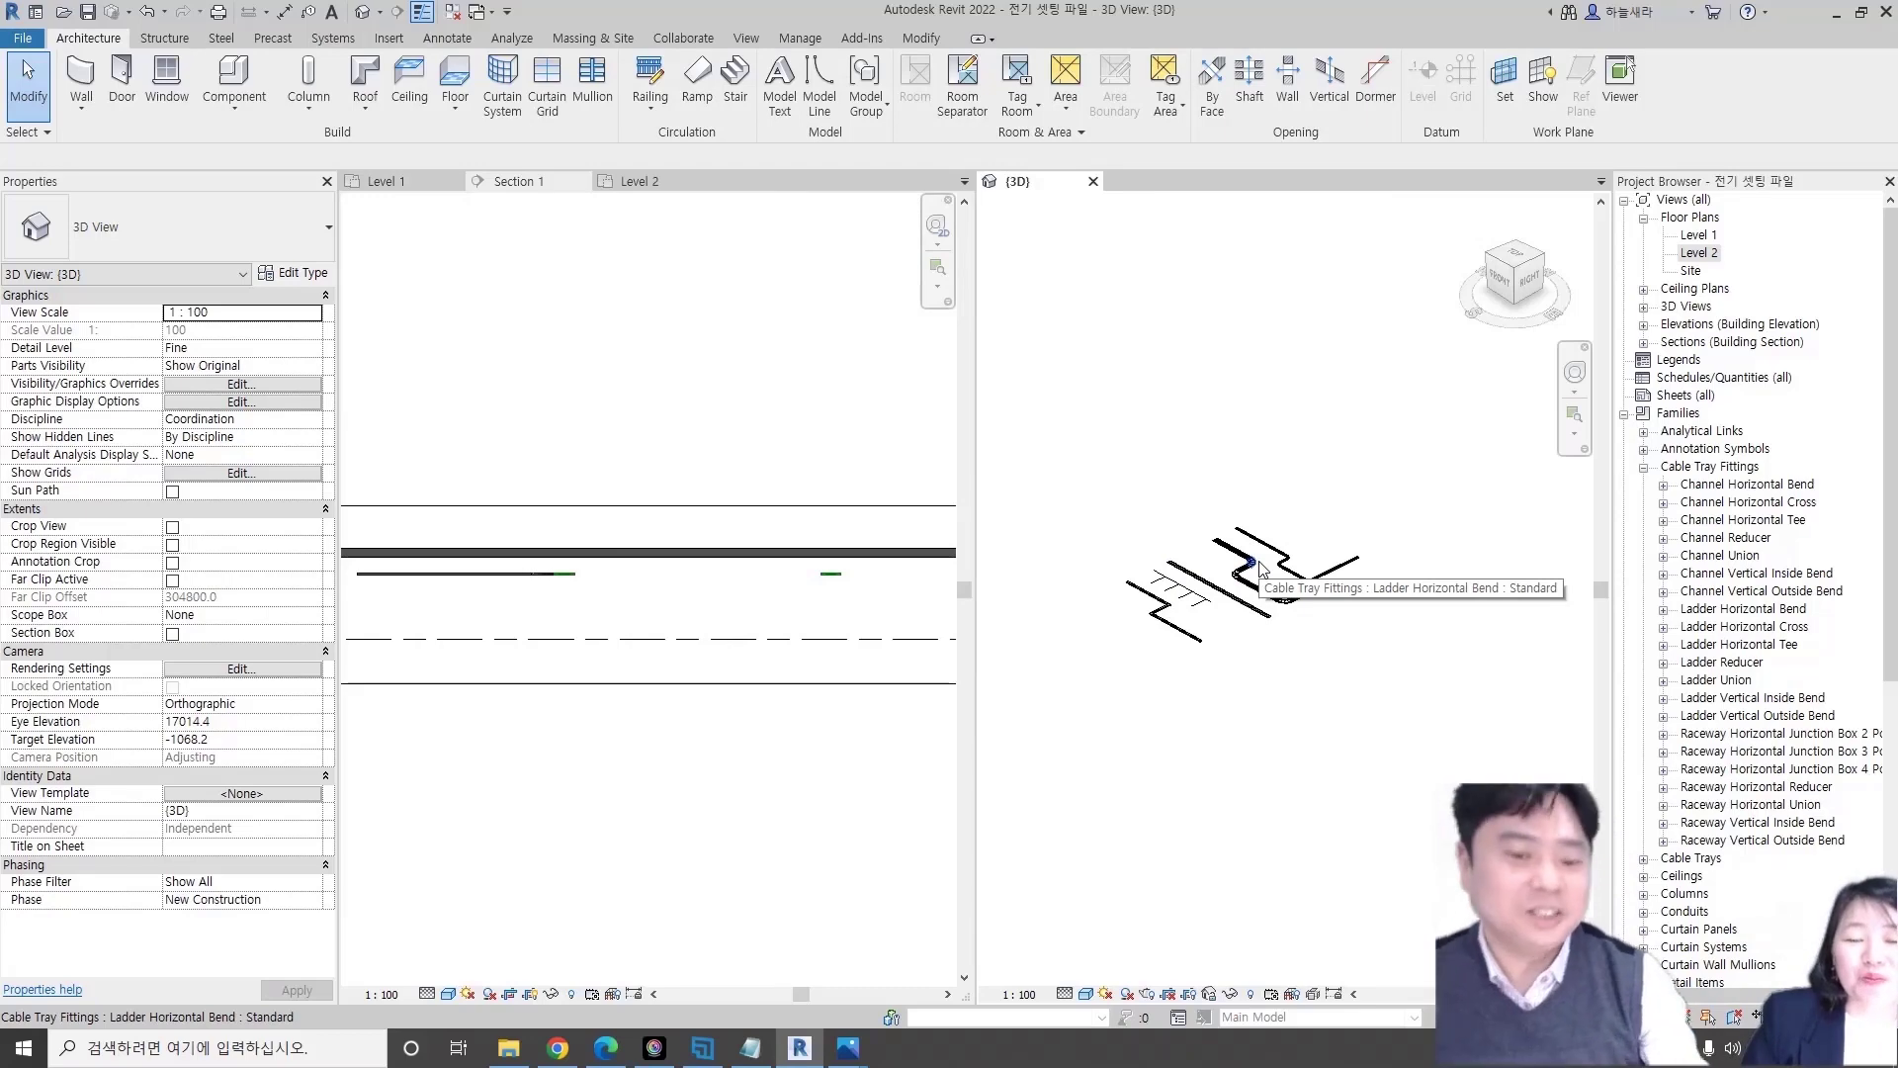
- Close the Level 2 plan and switch to the Level 1 floor plan
scroll(1286, 613, up, 1)
scroll(1315, 642, up, 1)
scroll(1384, 623, up, 1)
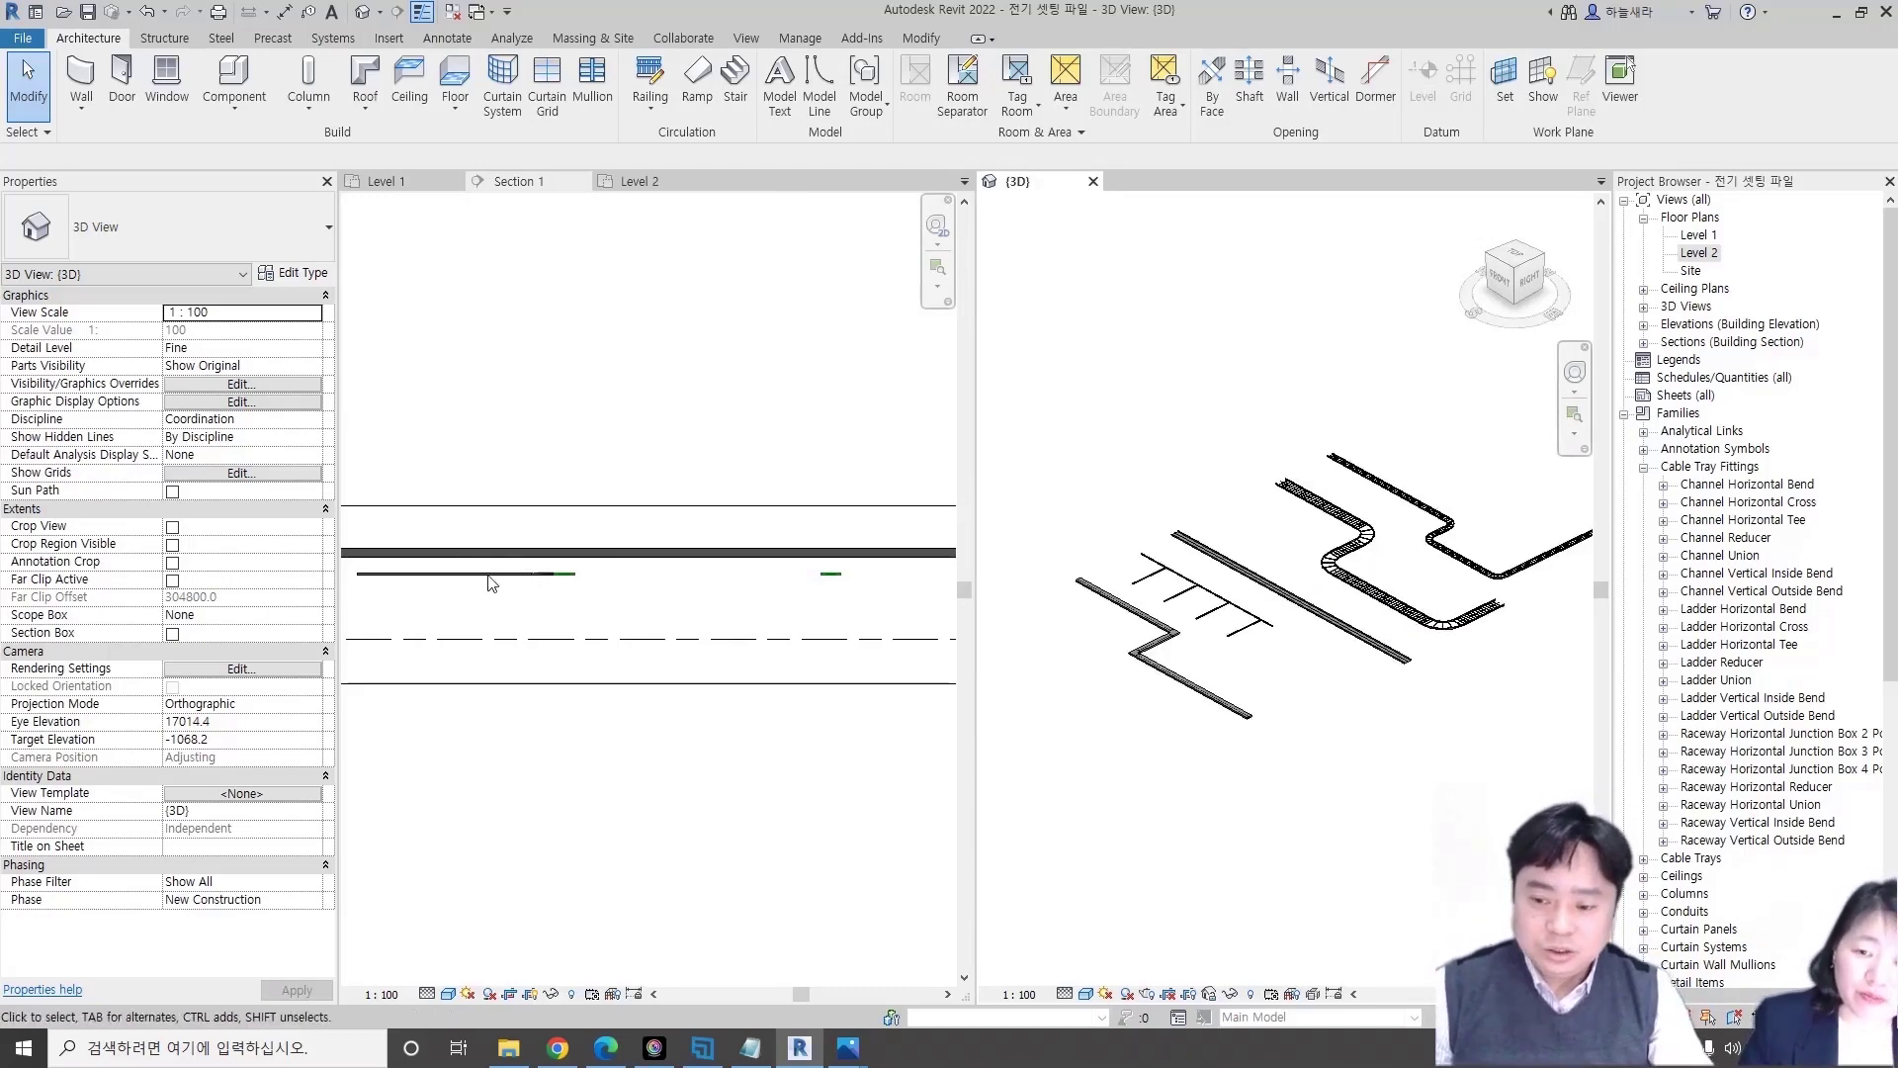
scroll(492, 583, up, 2)
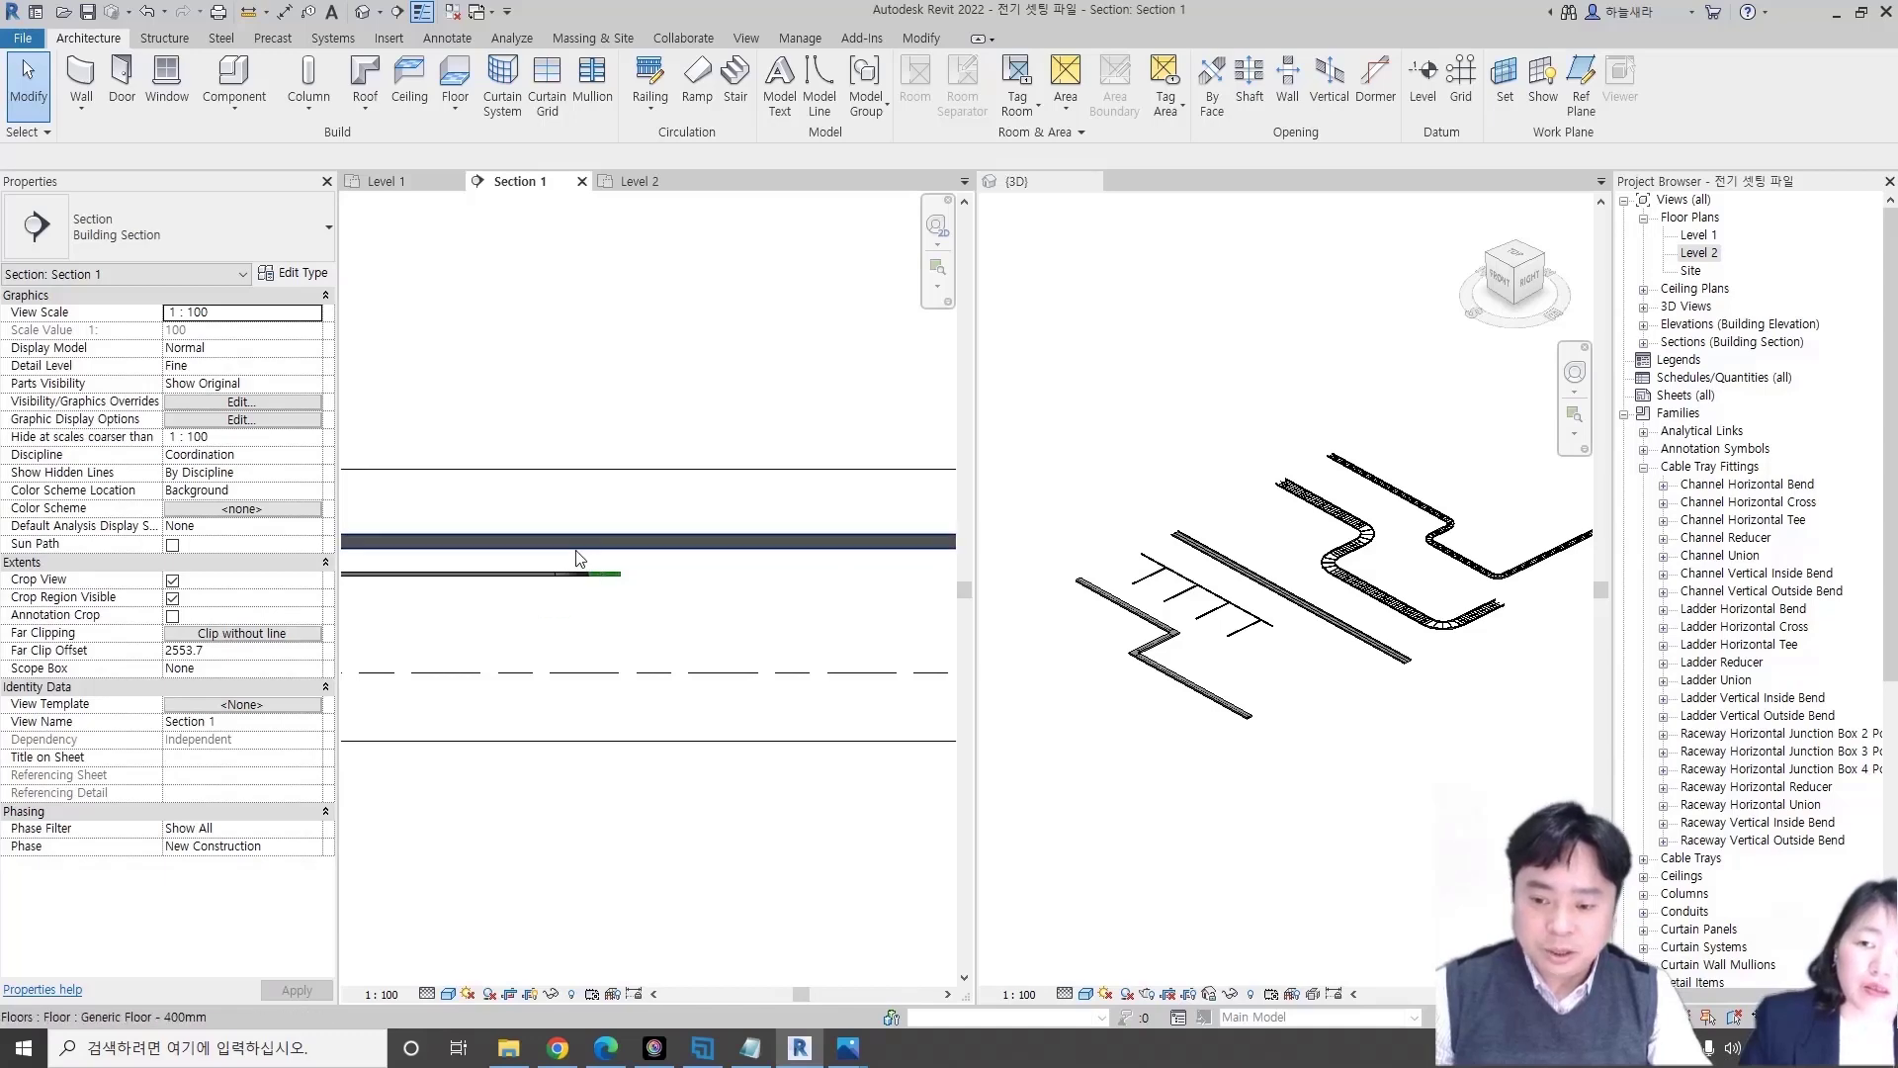
click(1358, 746)
scroll(1313, 763, down, 1)
scroll(1256, 561, up, 3)
click(558, 249)
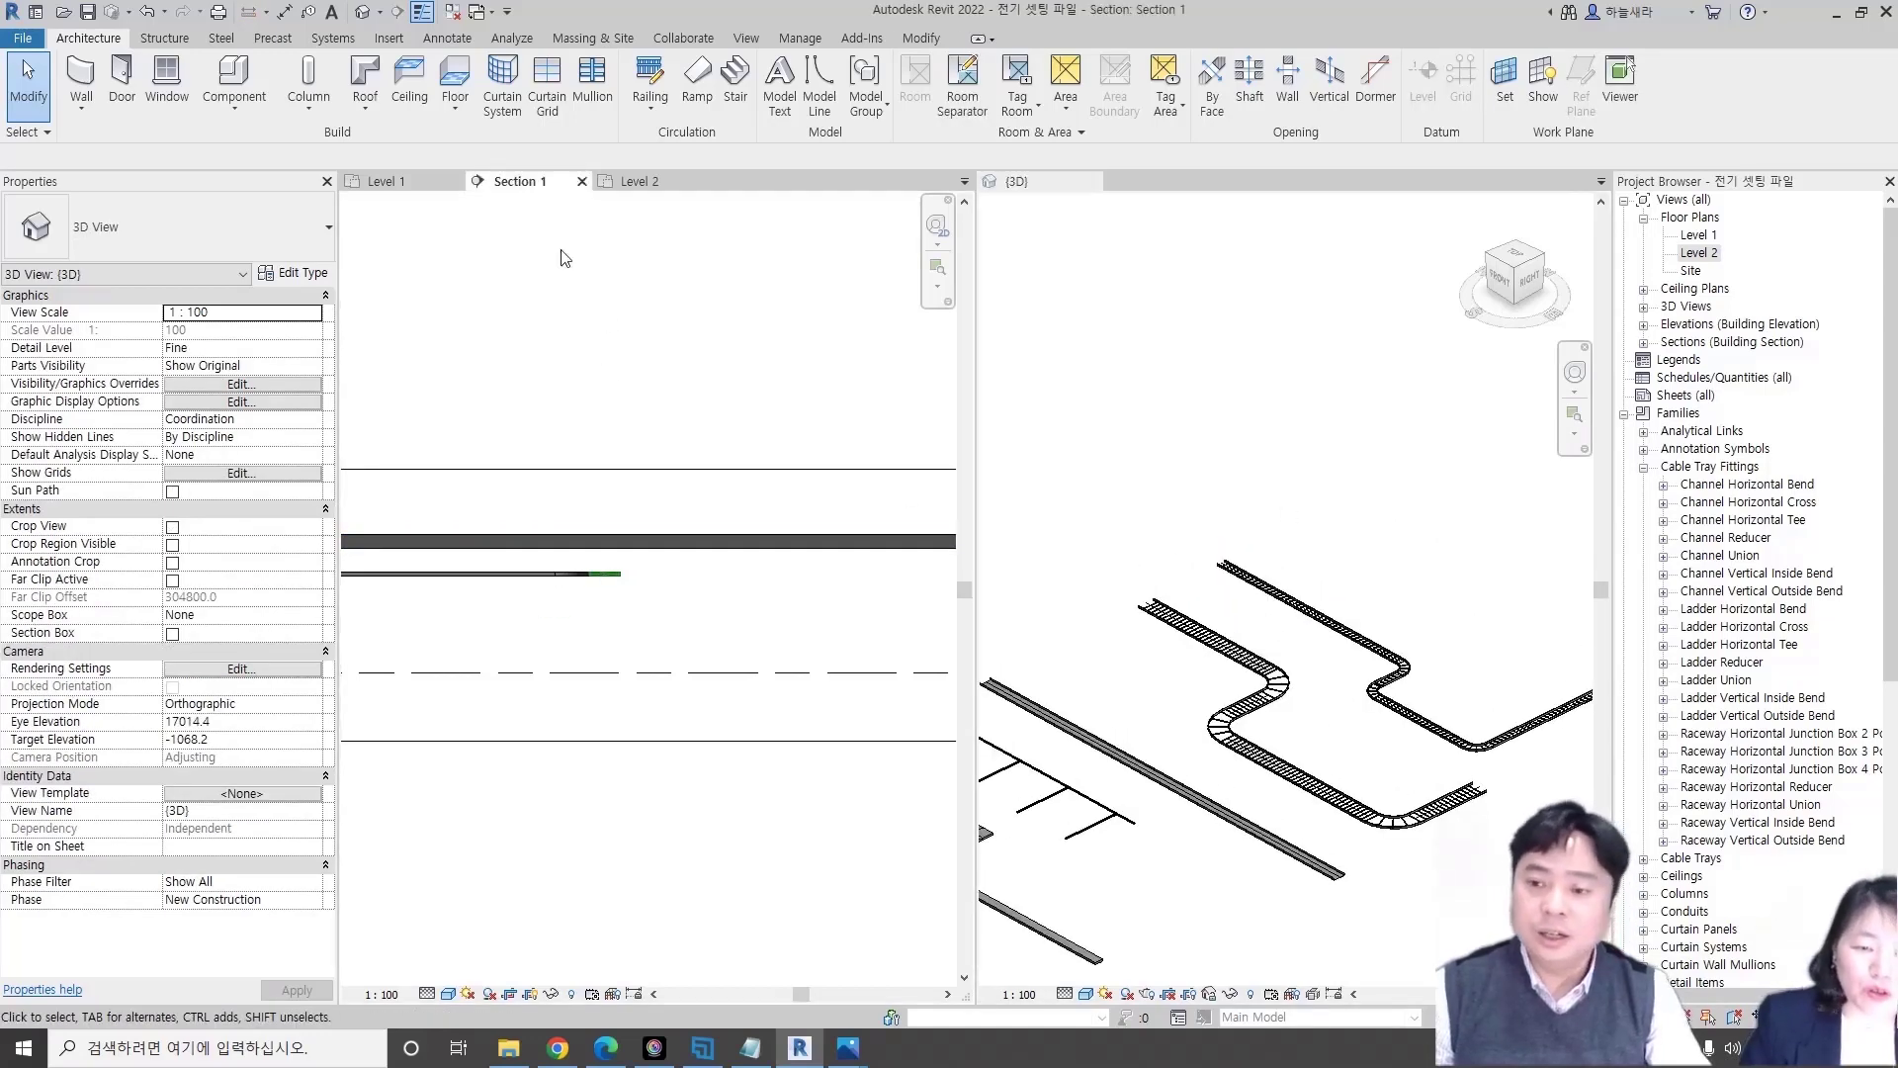
click(708, 181)
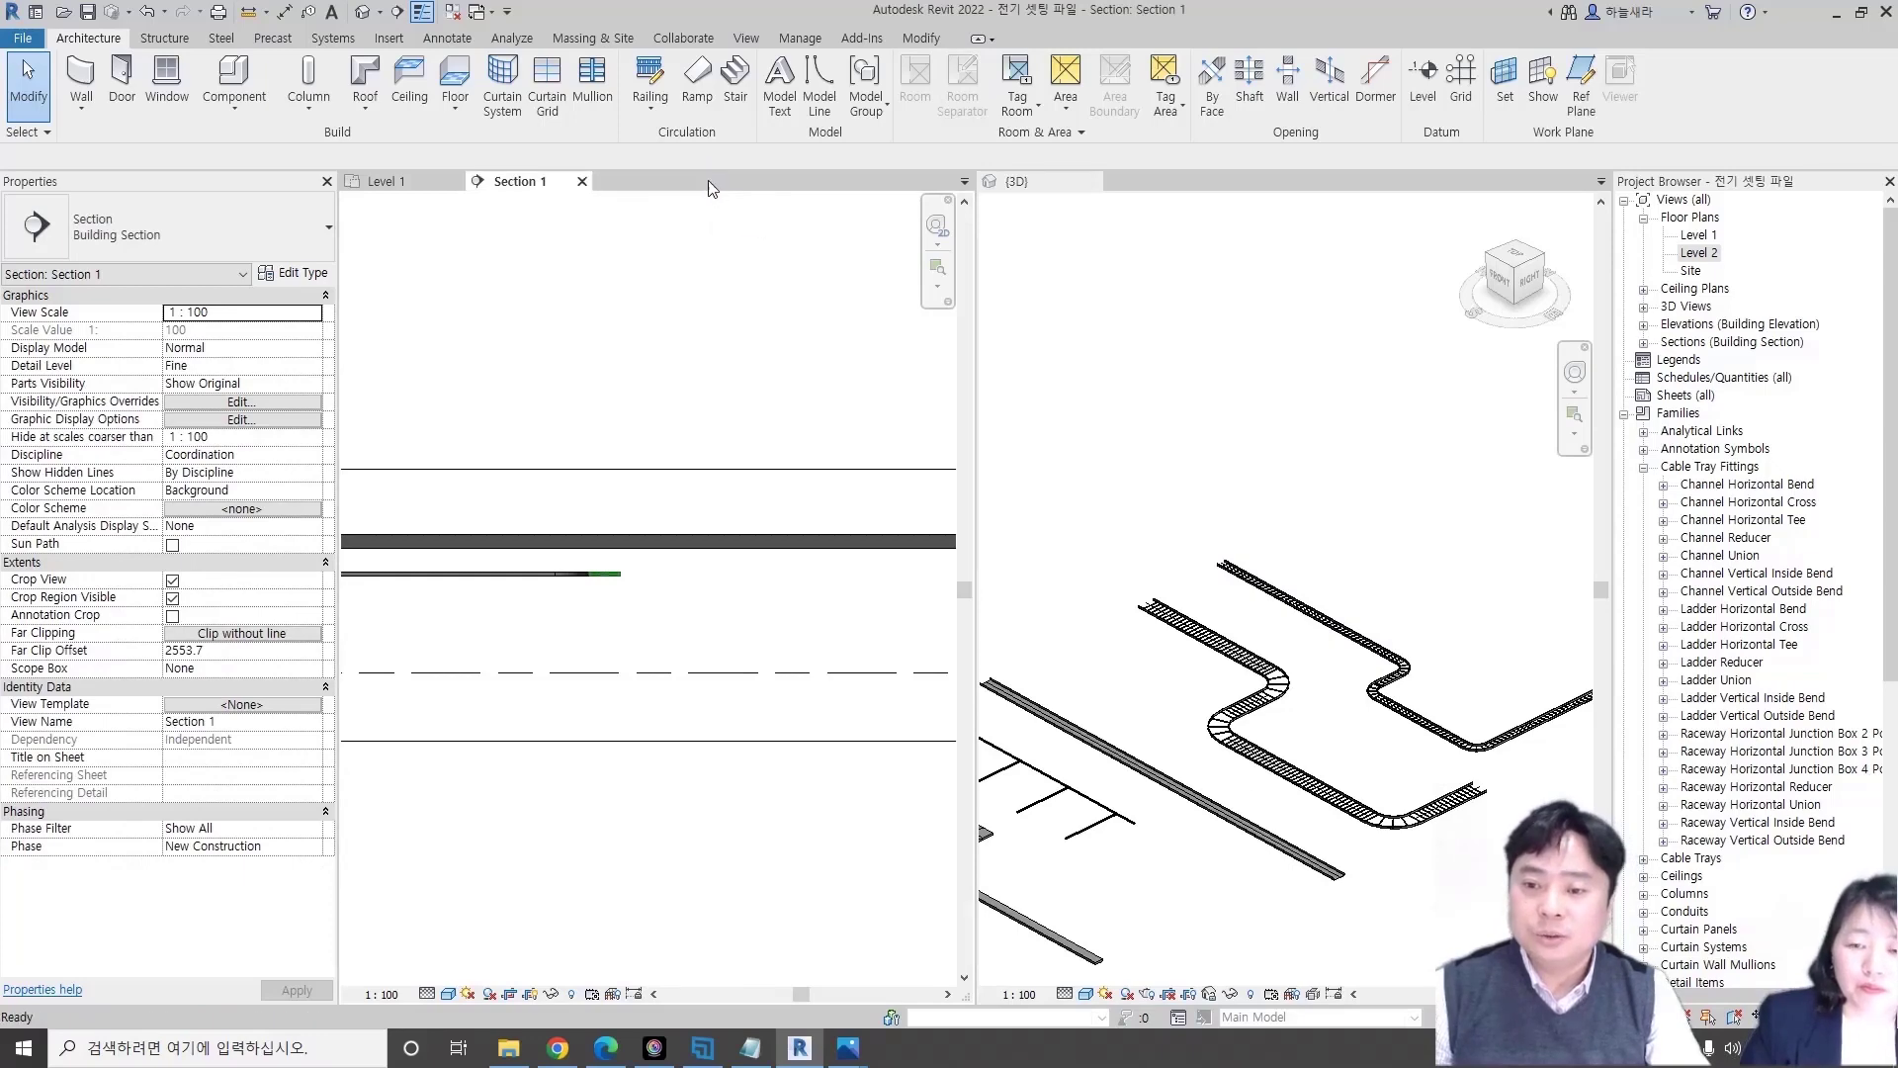
click(395, 182)
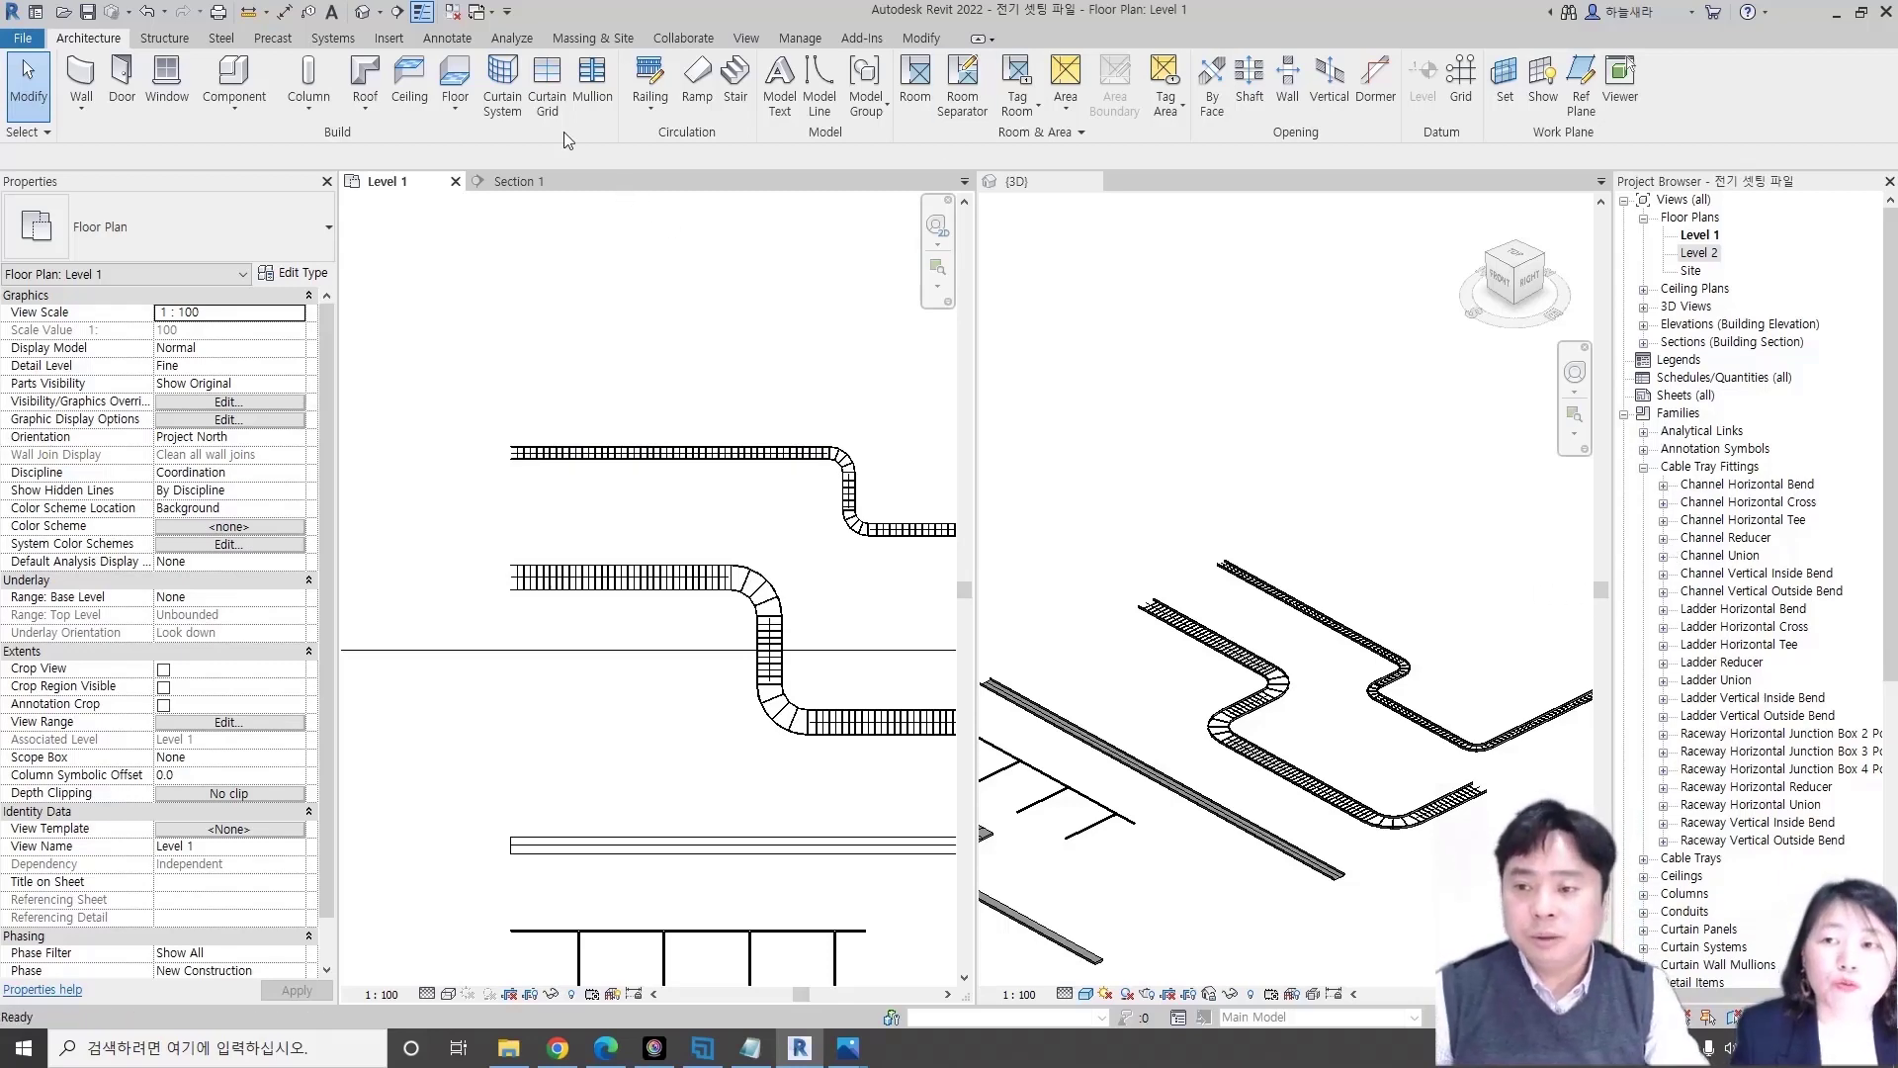
click(389, 37)
- Load Busduct Support, Cable Tray Support and Raceway Hanger from the Hanger folder
click(780, 89)
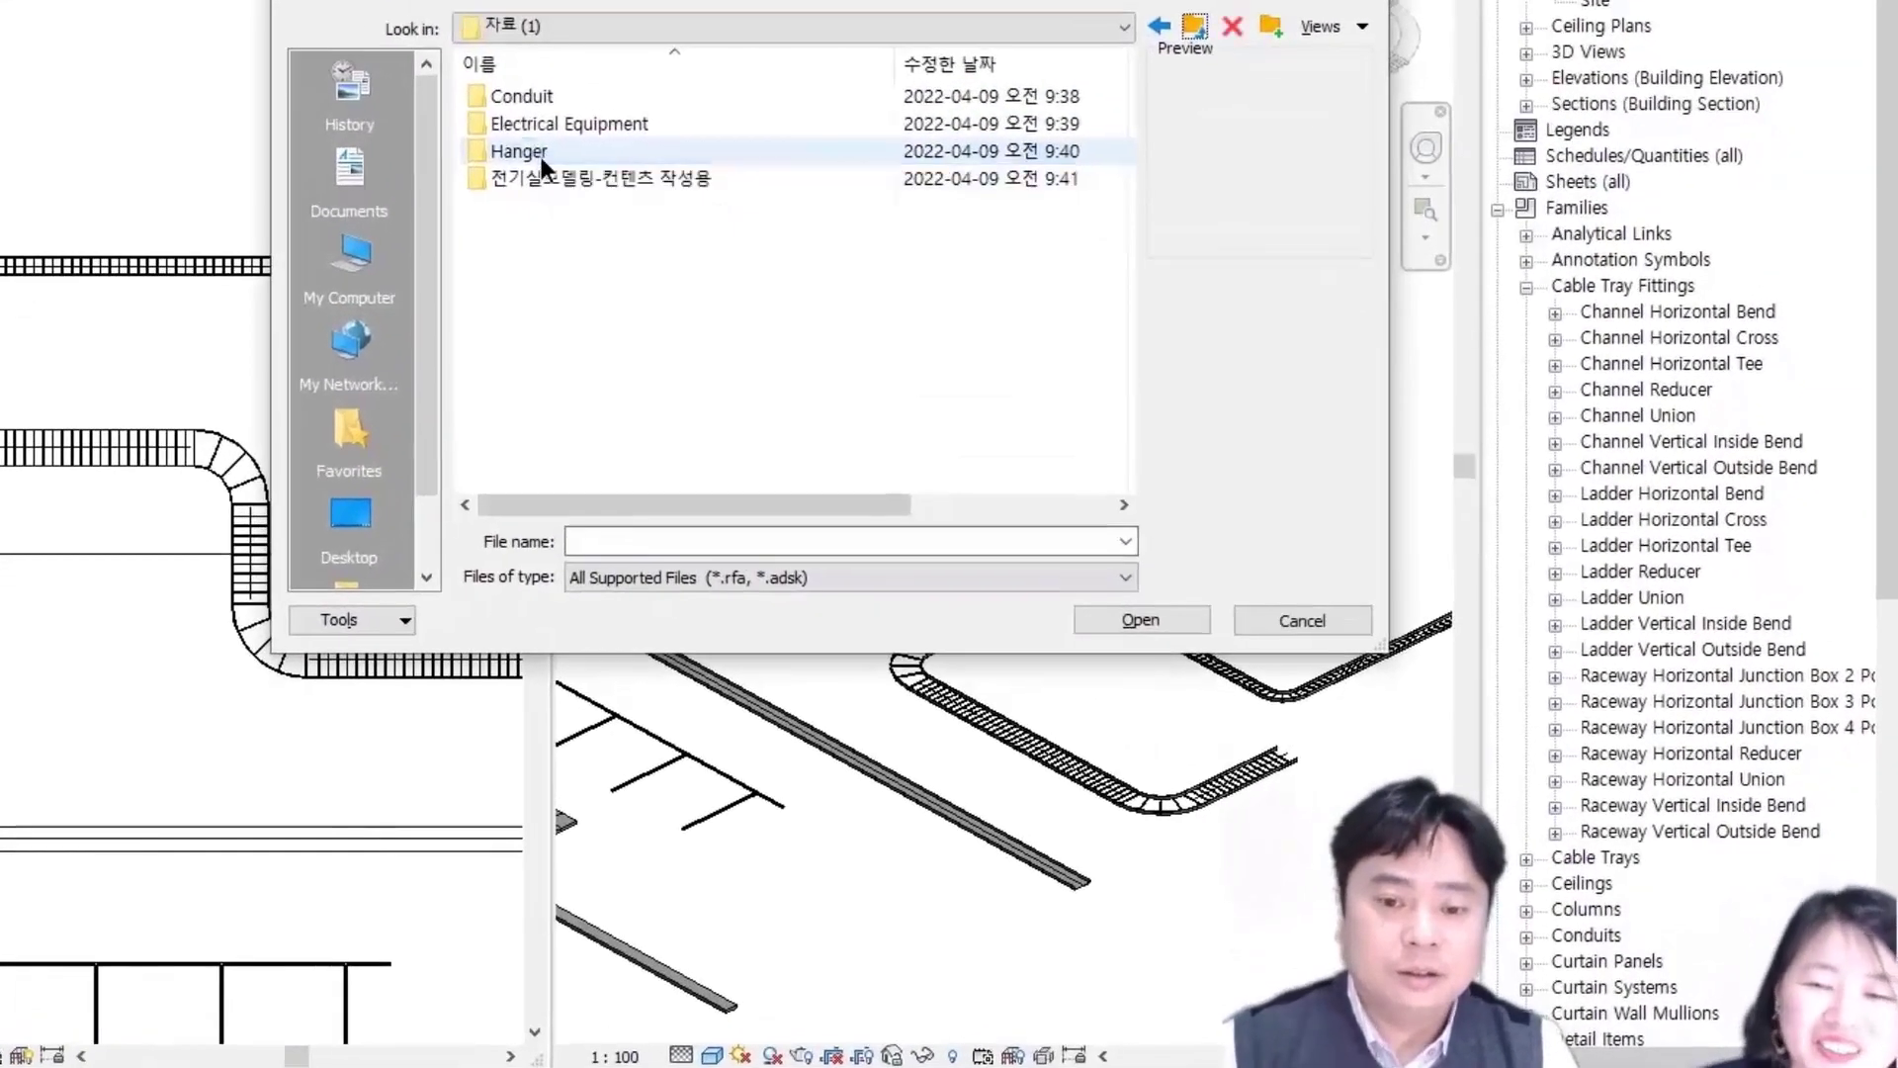
double_click(542, 155)
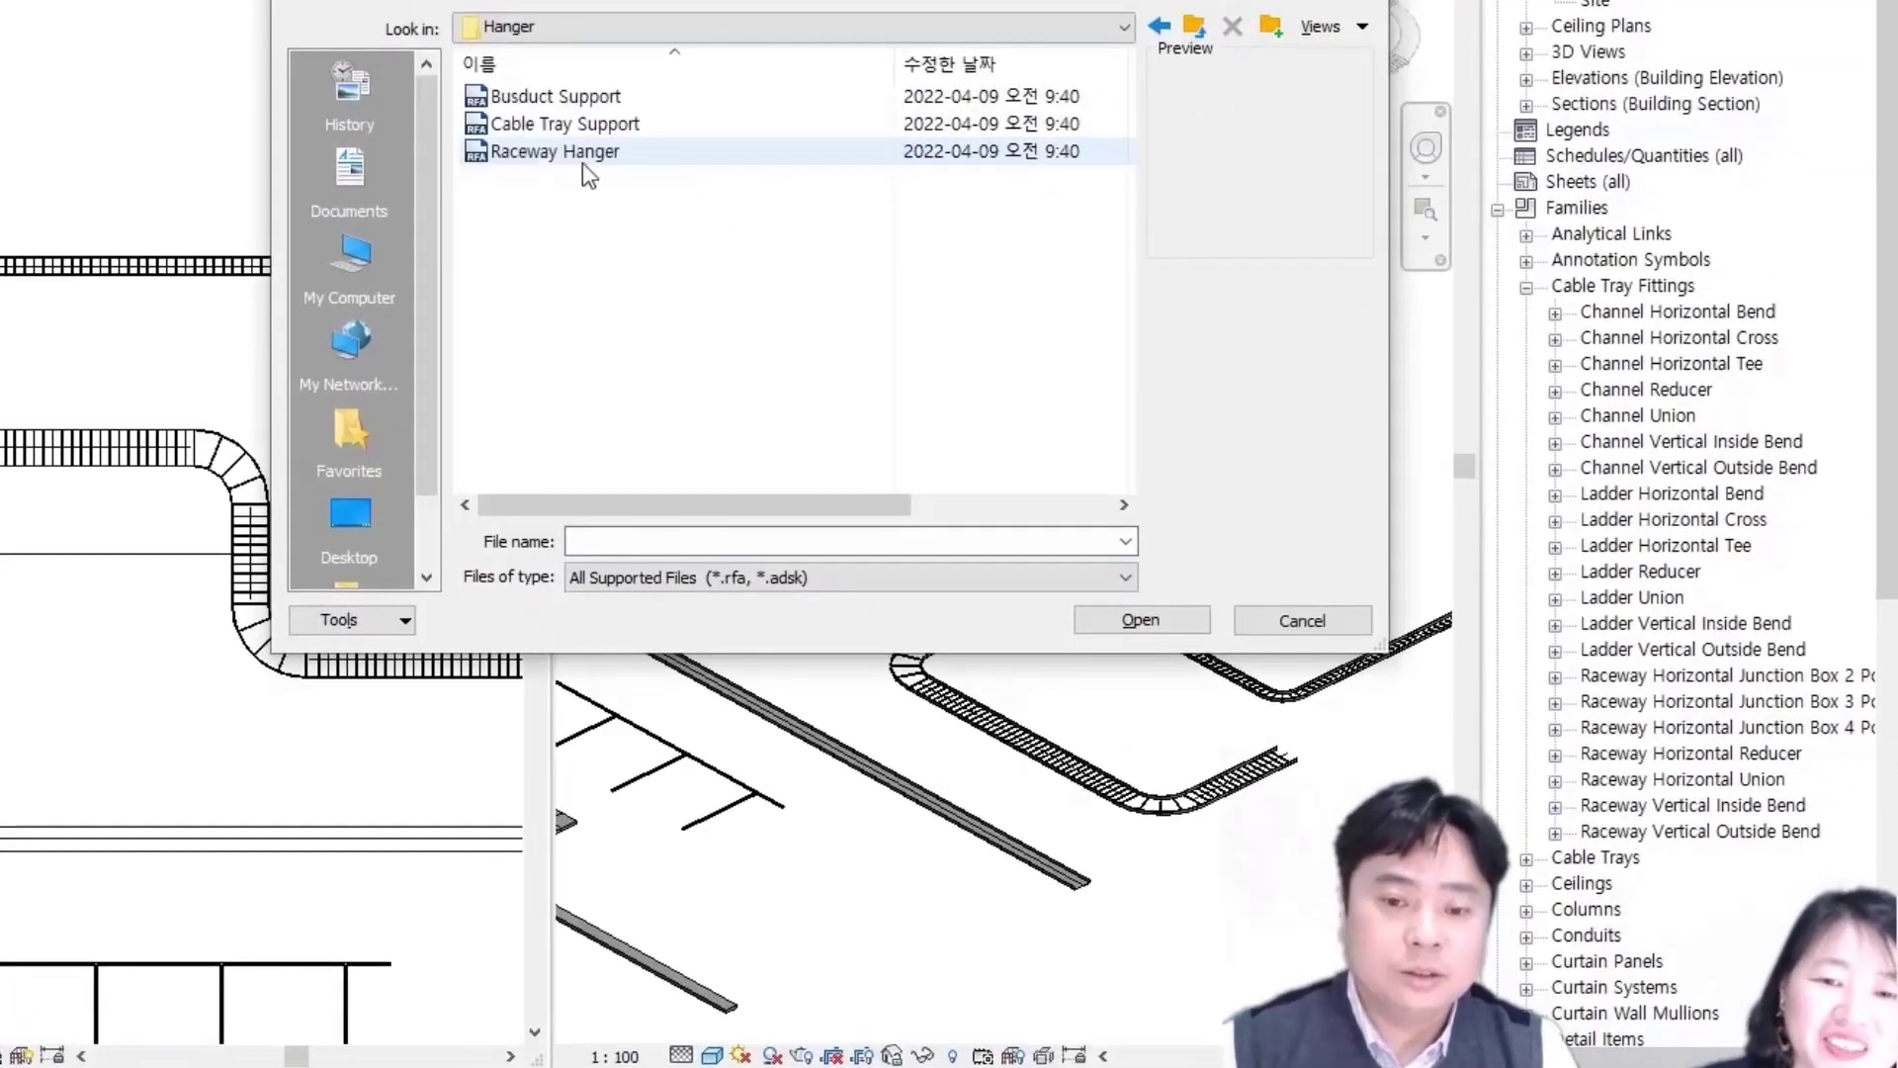
click(583, 96)
ctrl+click(603, 151)
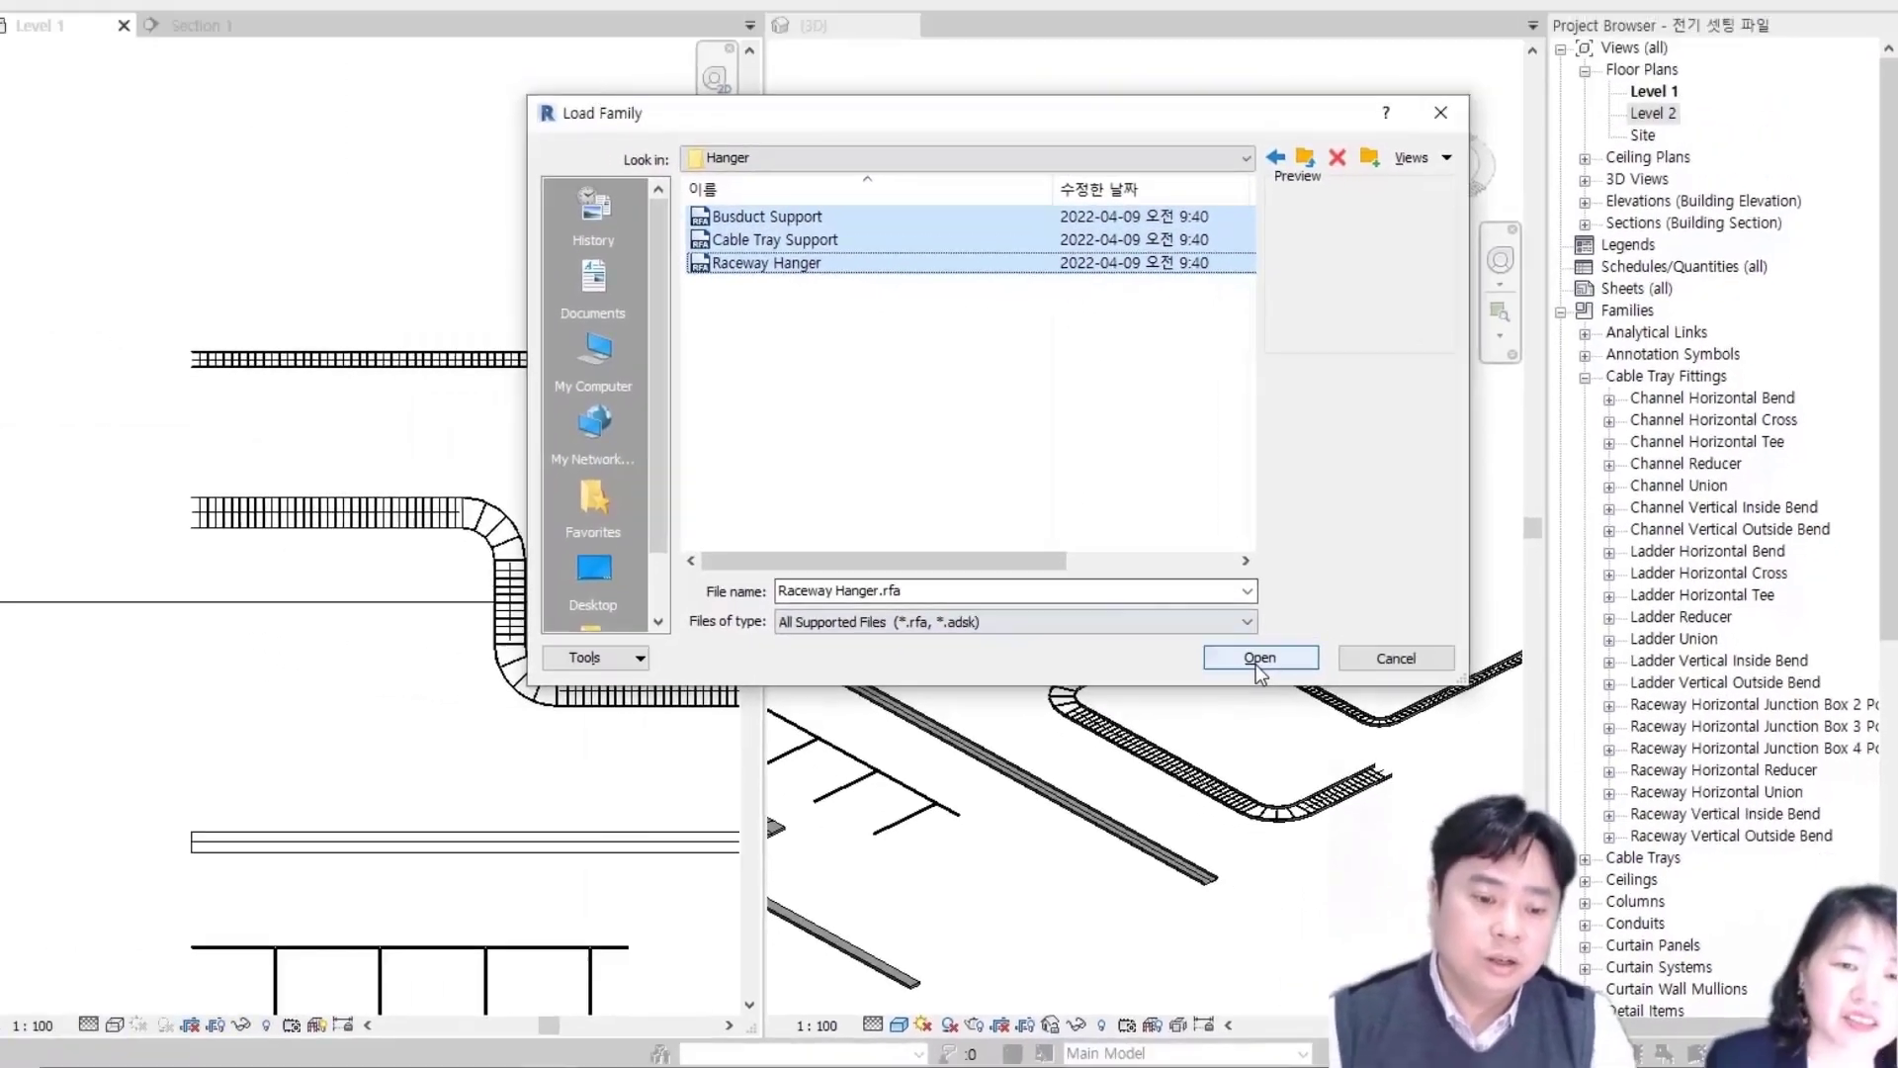
click(1256, 664)
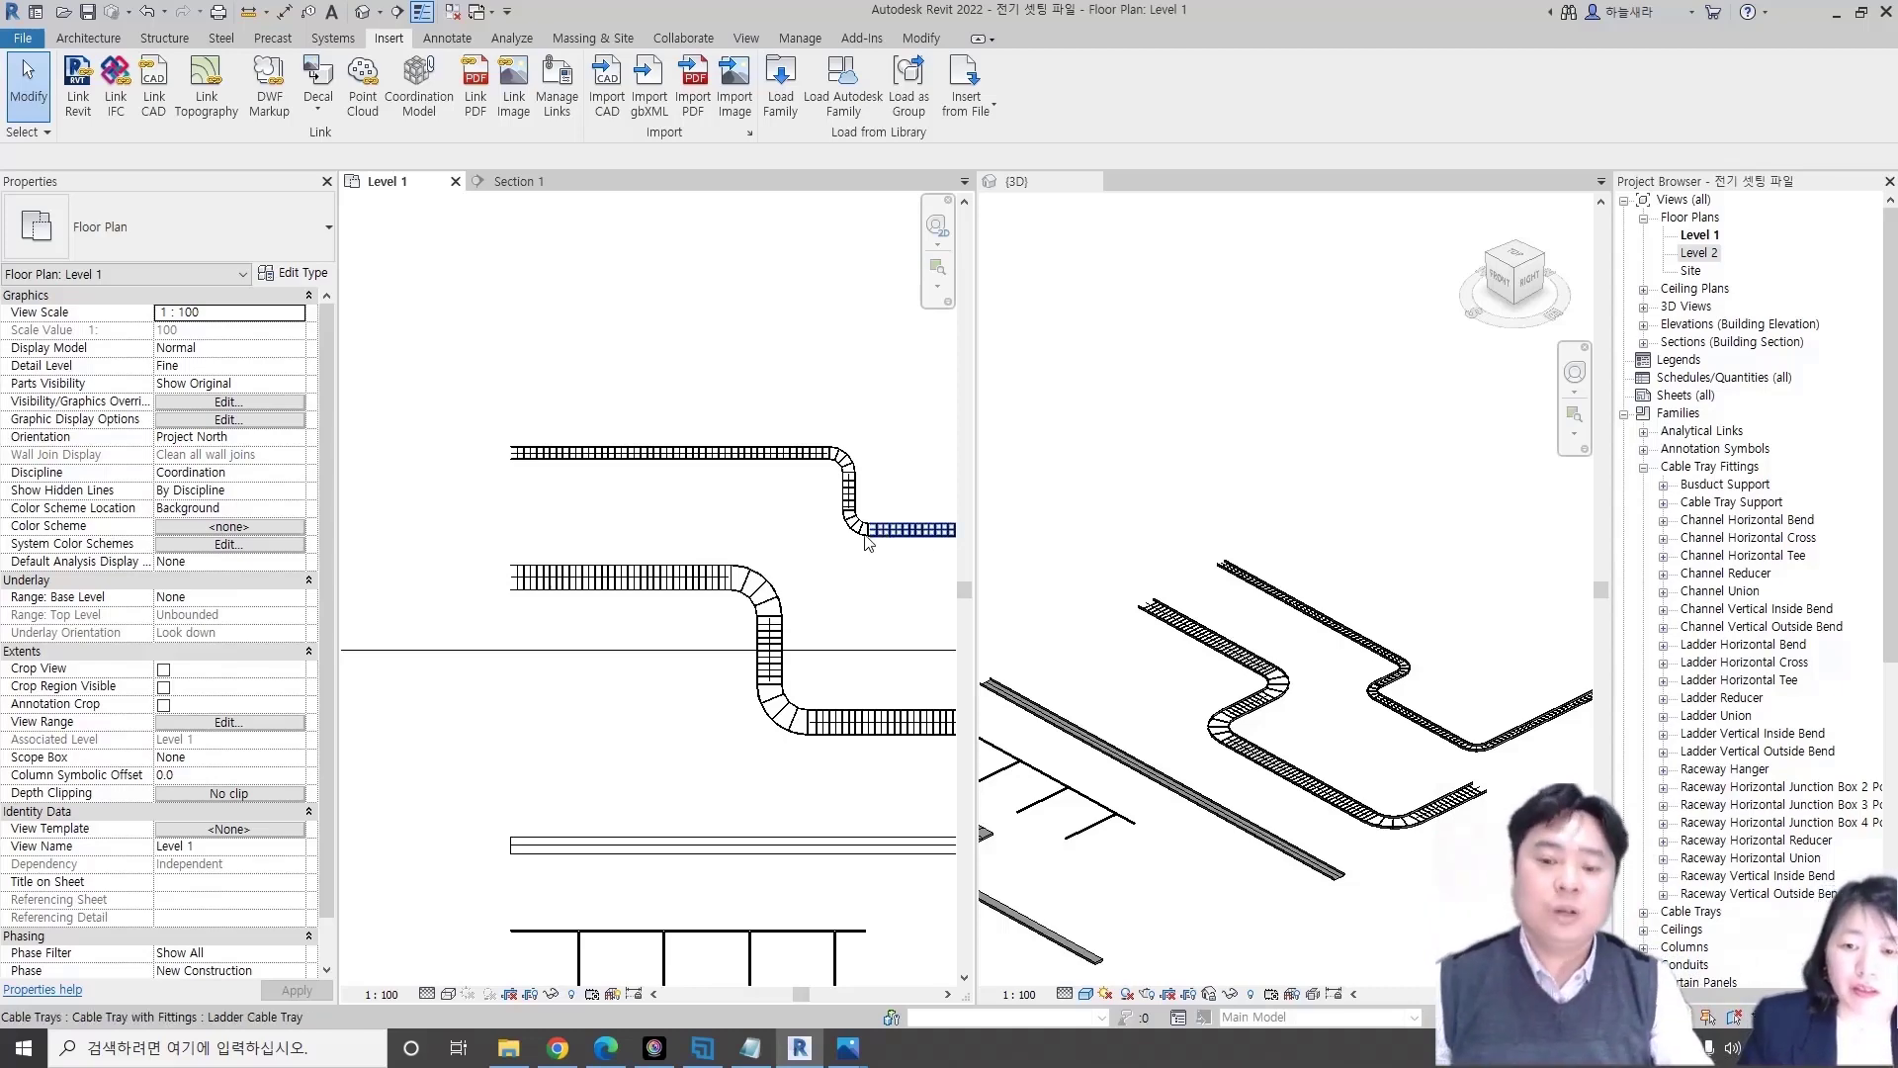
- Place a W 600_이하 Cable Tray Support, rotated 90°, at the upper tray's left end
middle_drag(686, 358, 698, 358)
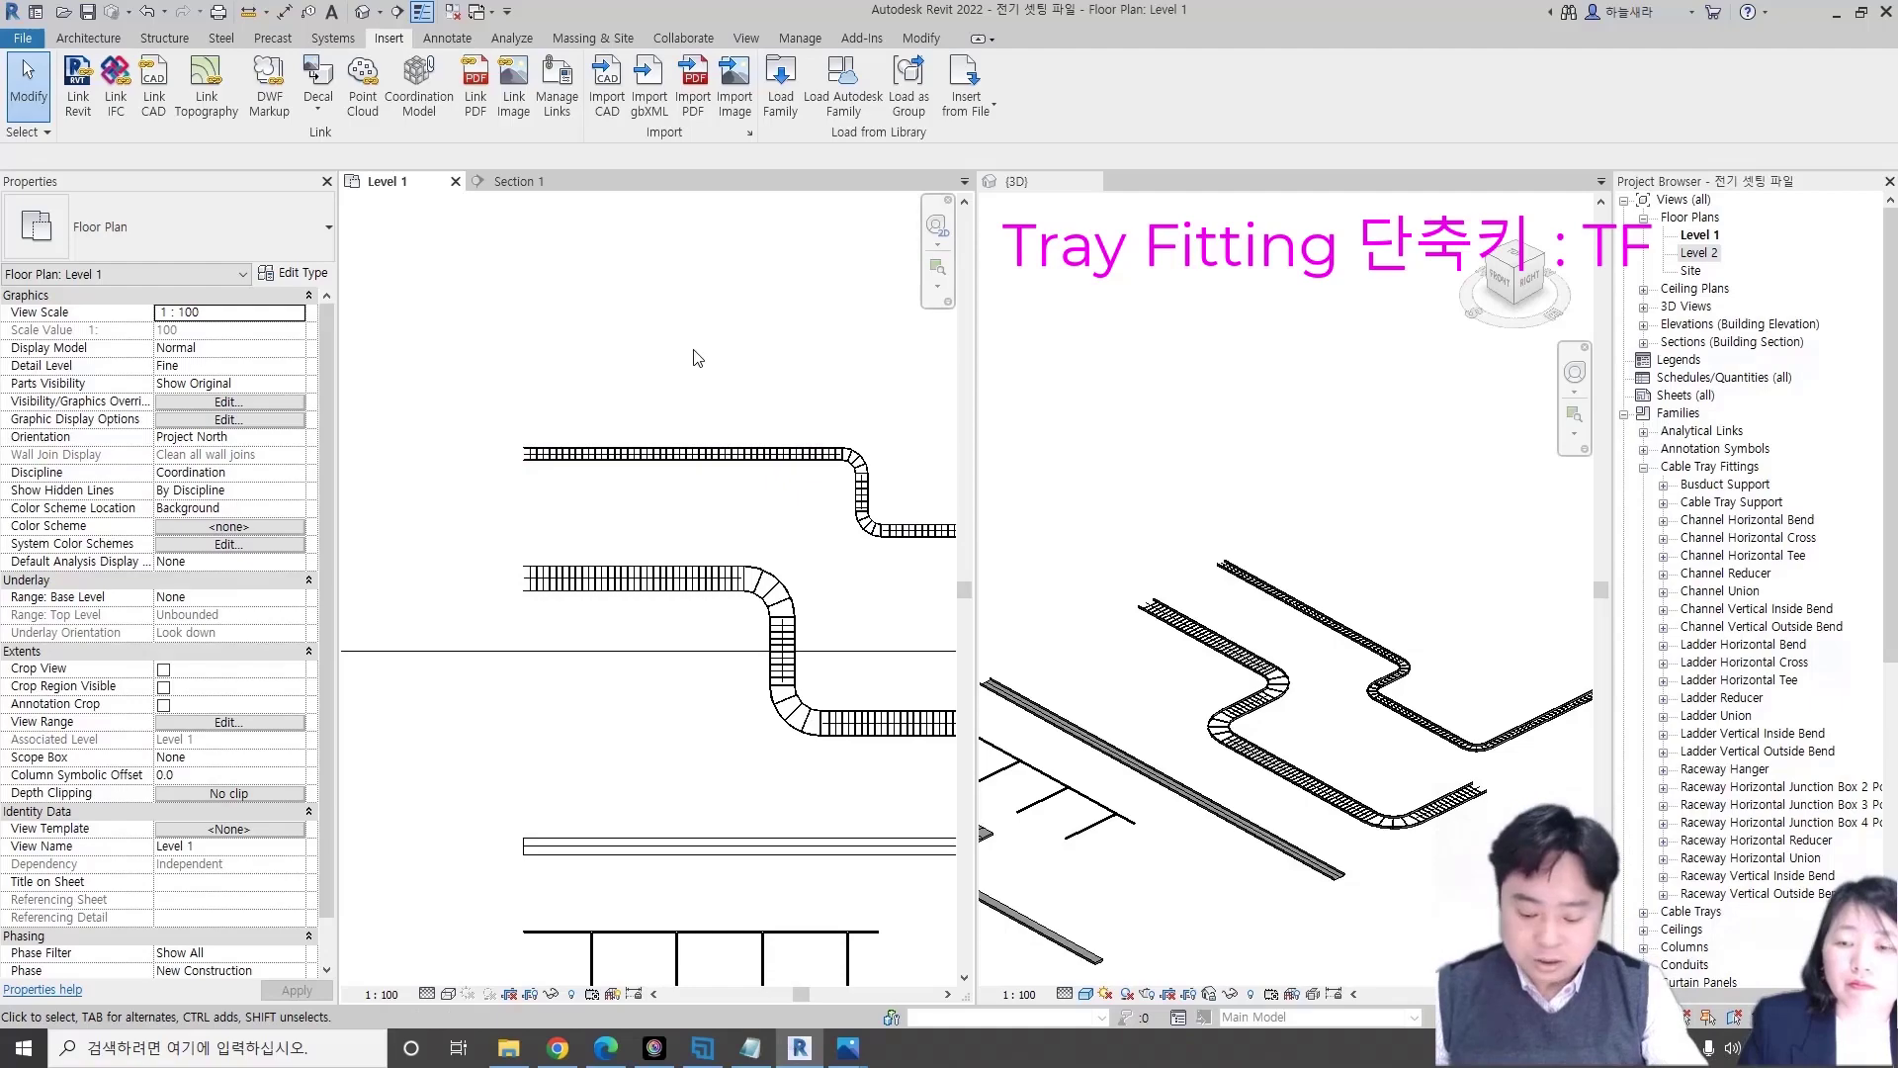
key(t)
key(f)
click(329, 227)
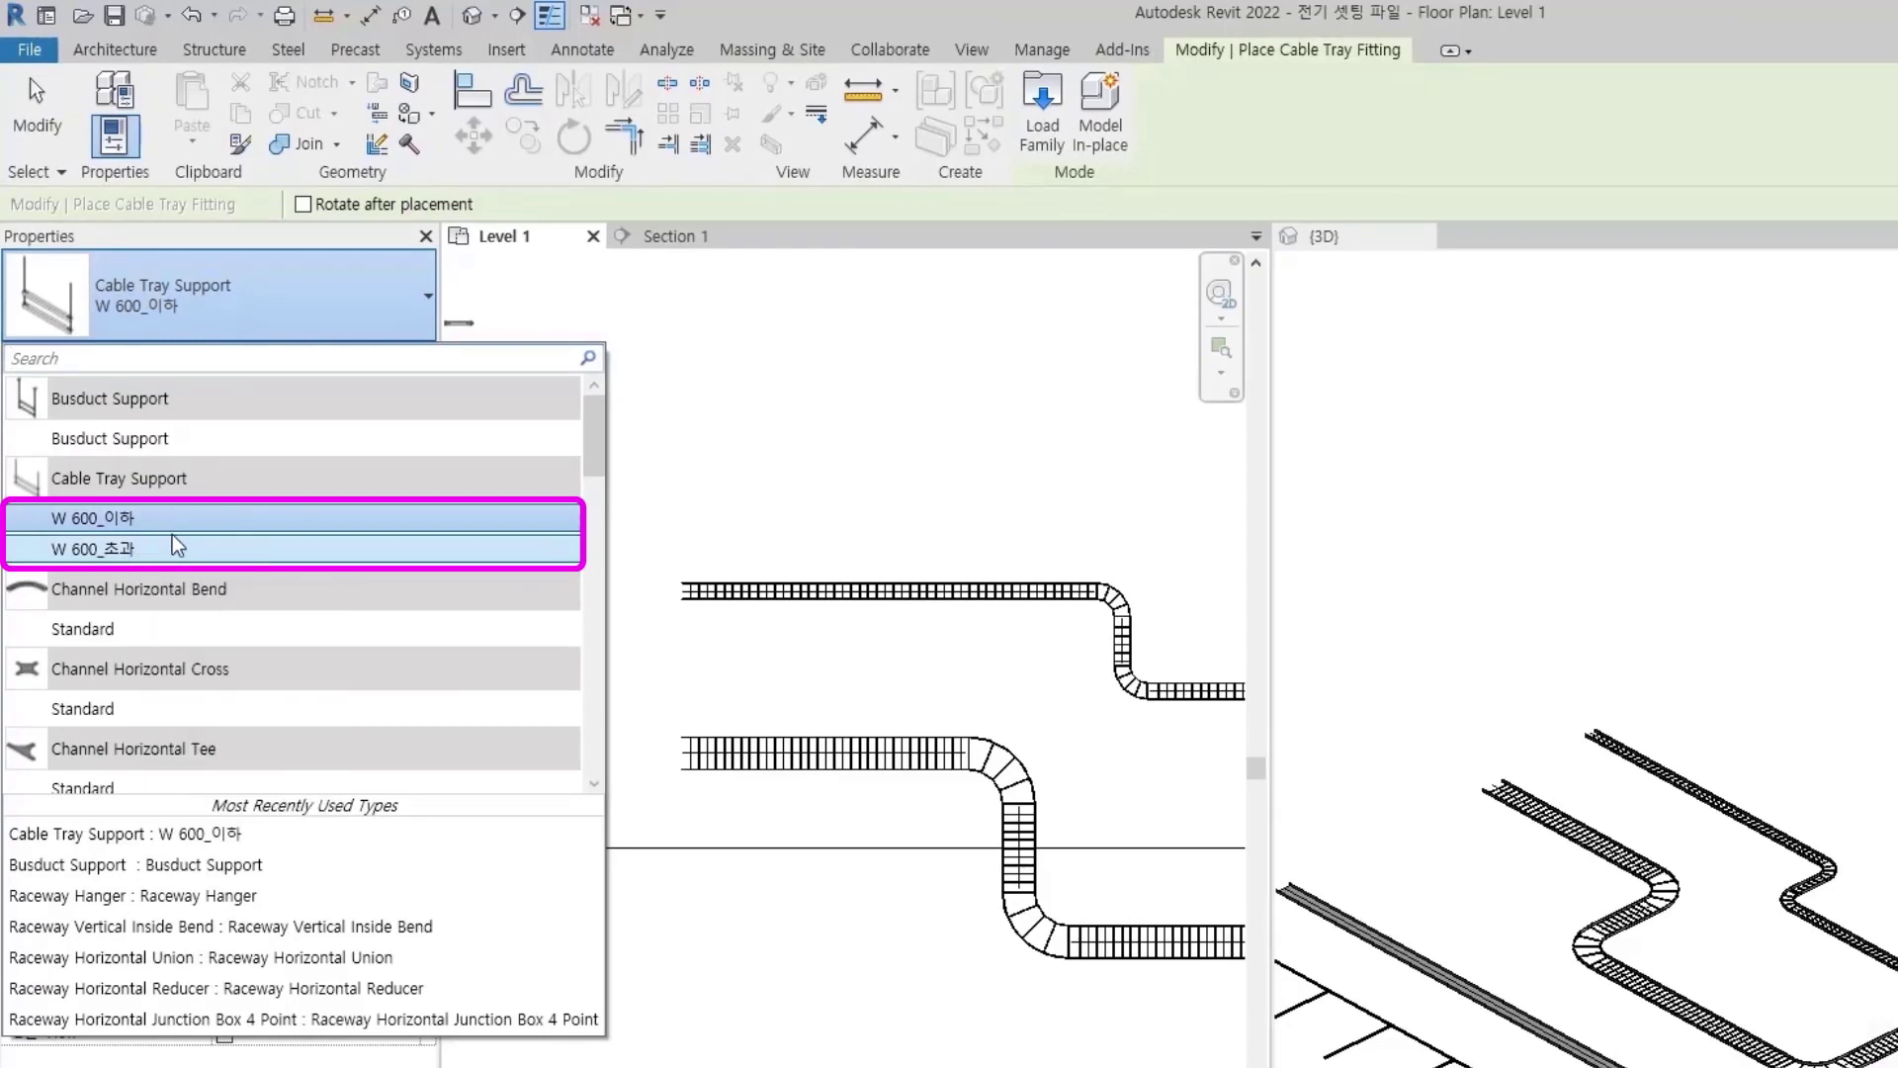
click(178, 518)
scroll(796, 613, up, 2)
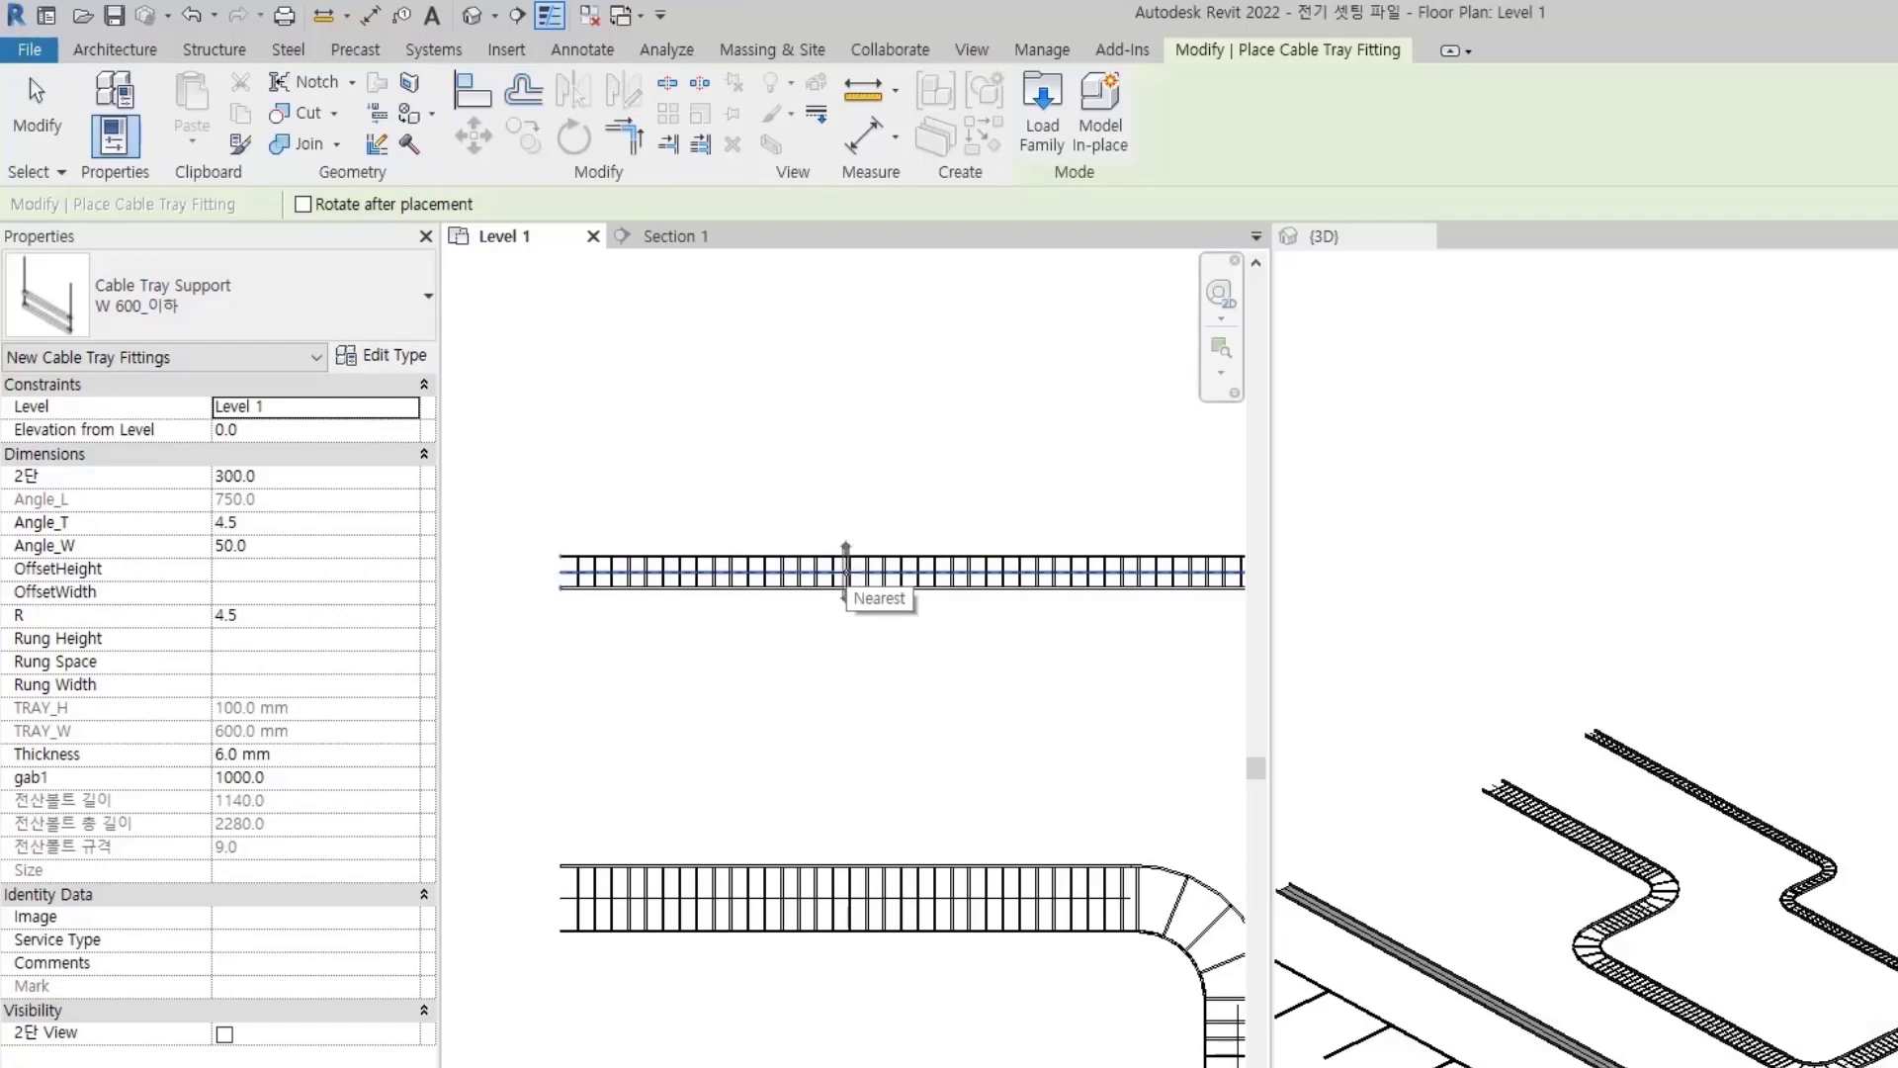
key(space)
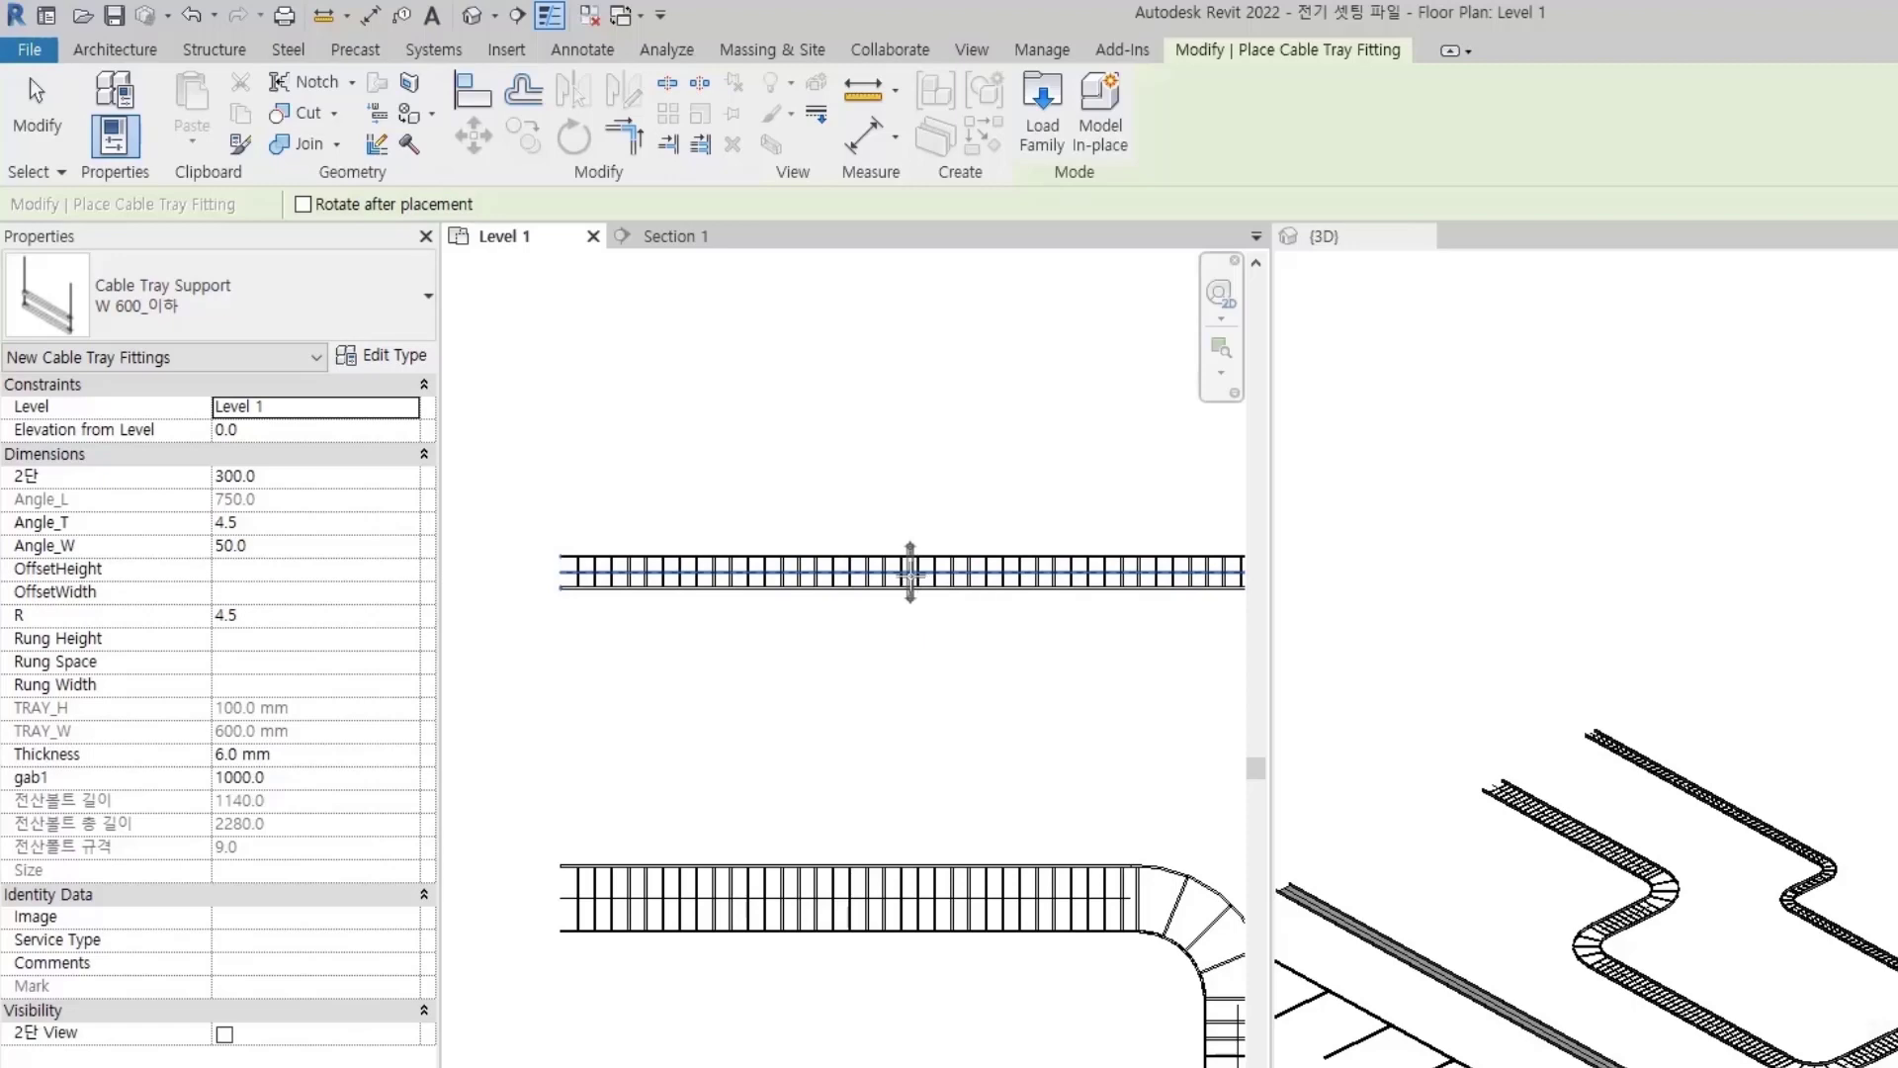
click(561, 572)
key(Escape)
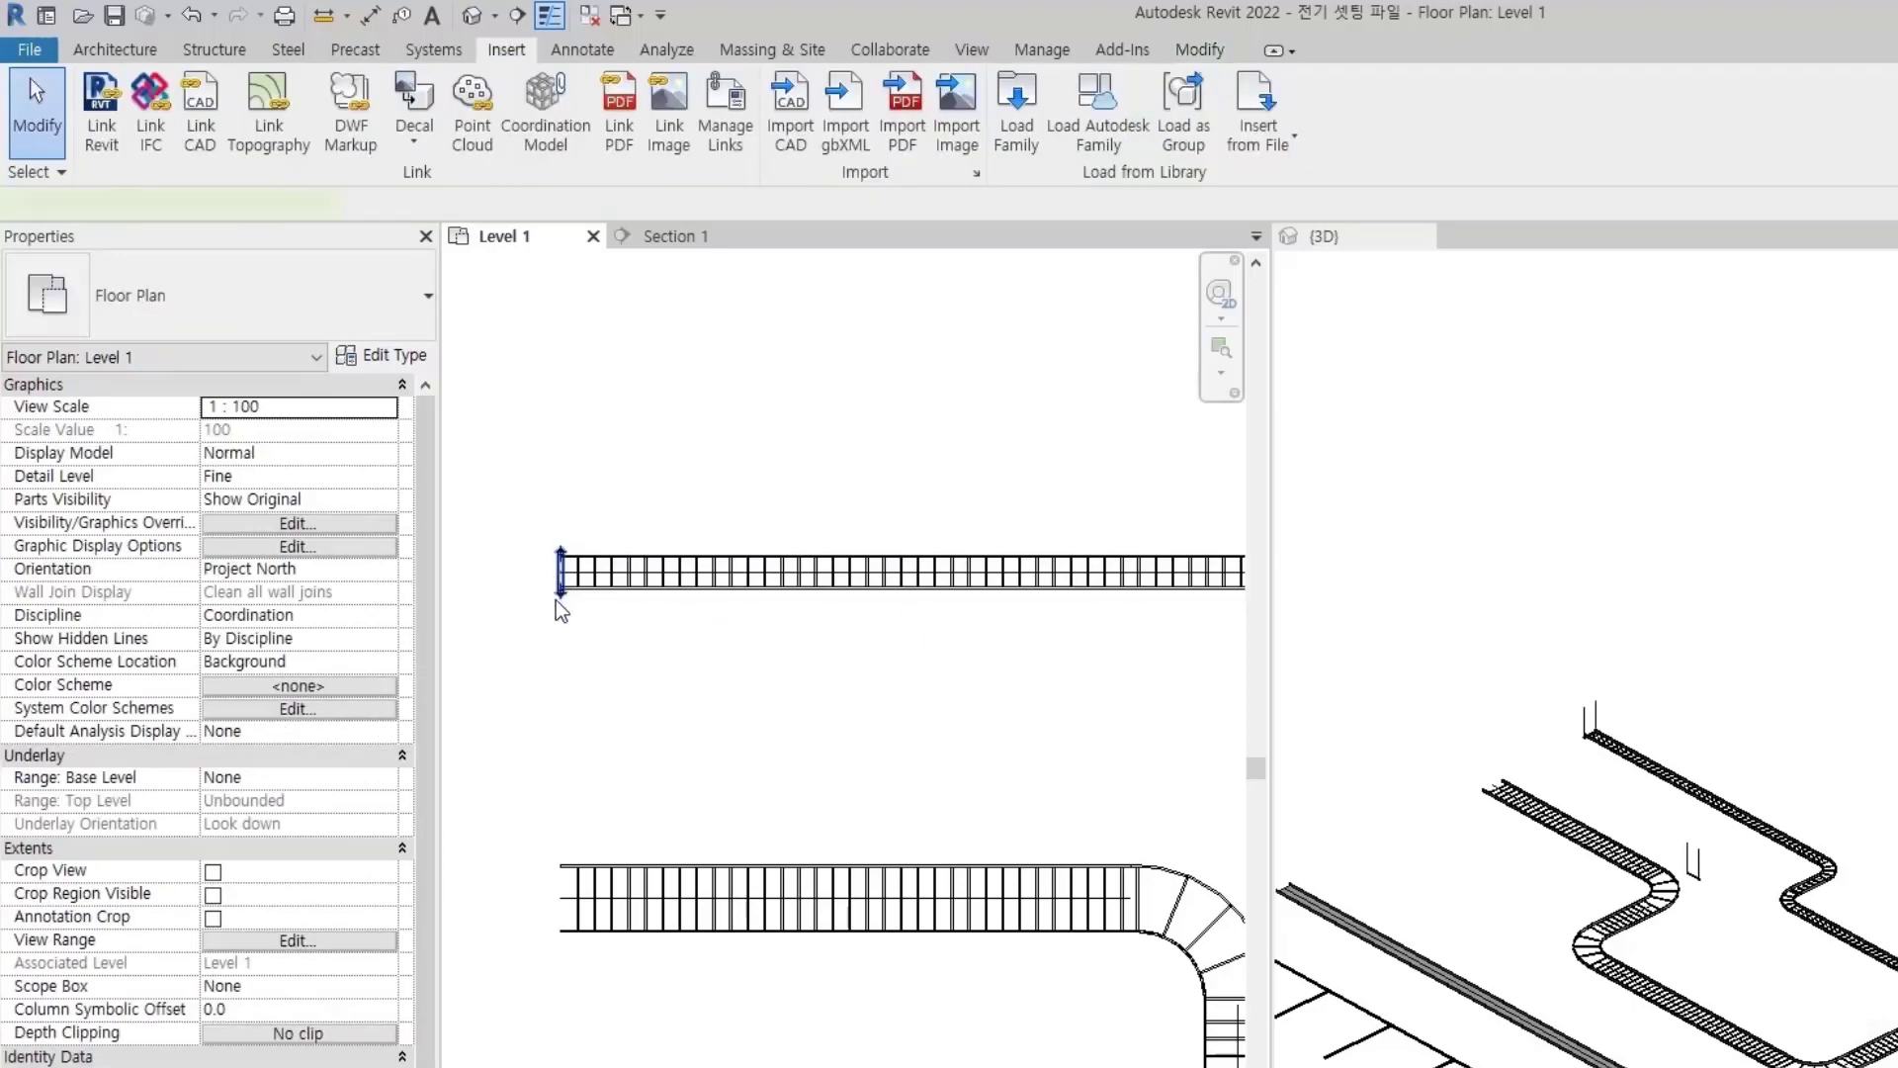
click(561, 583)
mouse_move(83, 430)
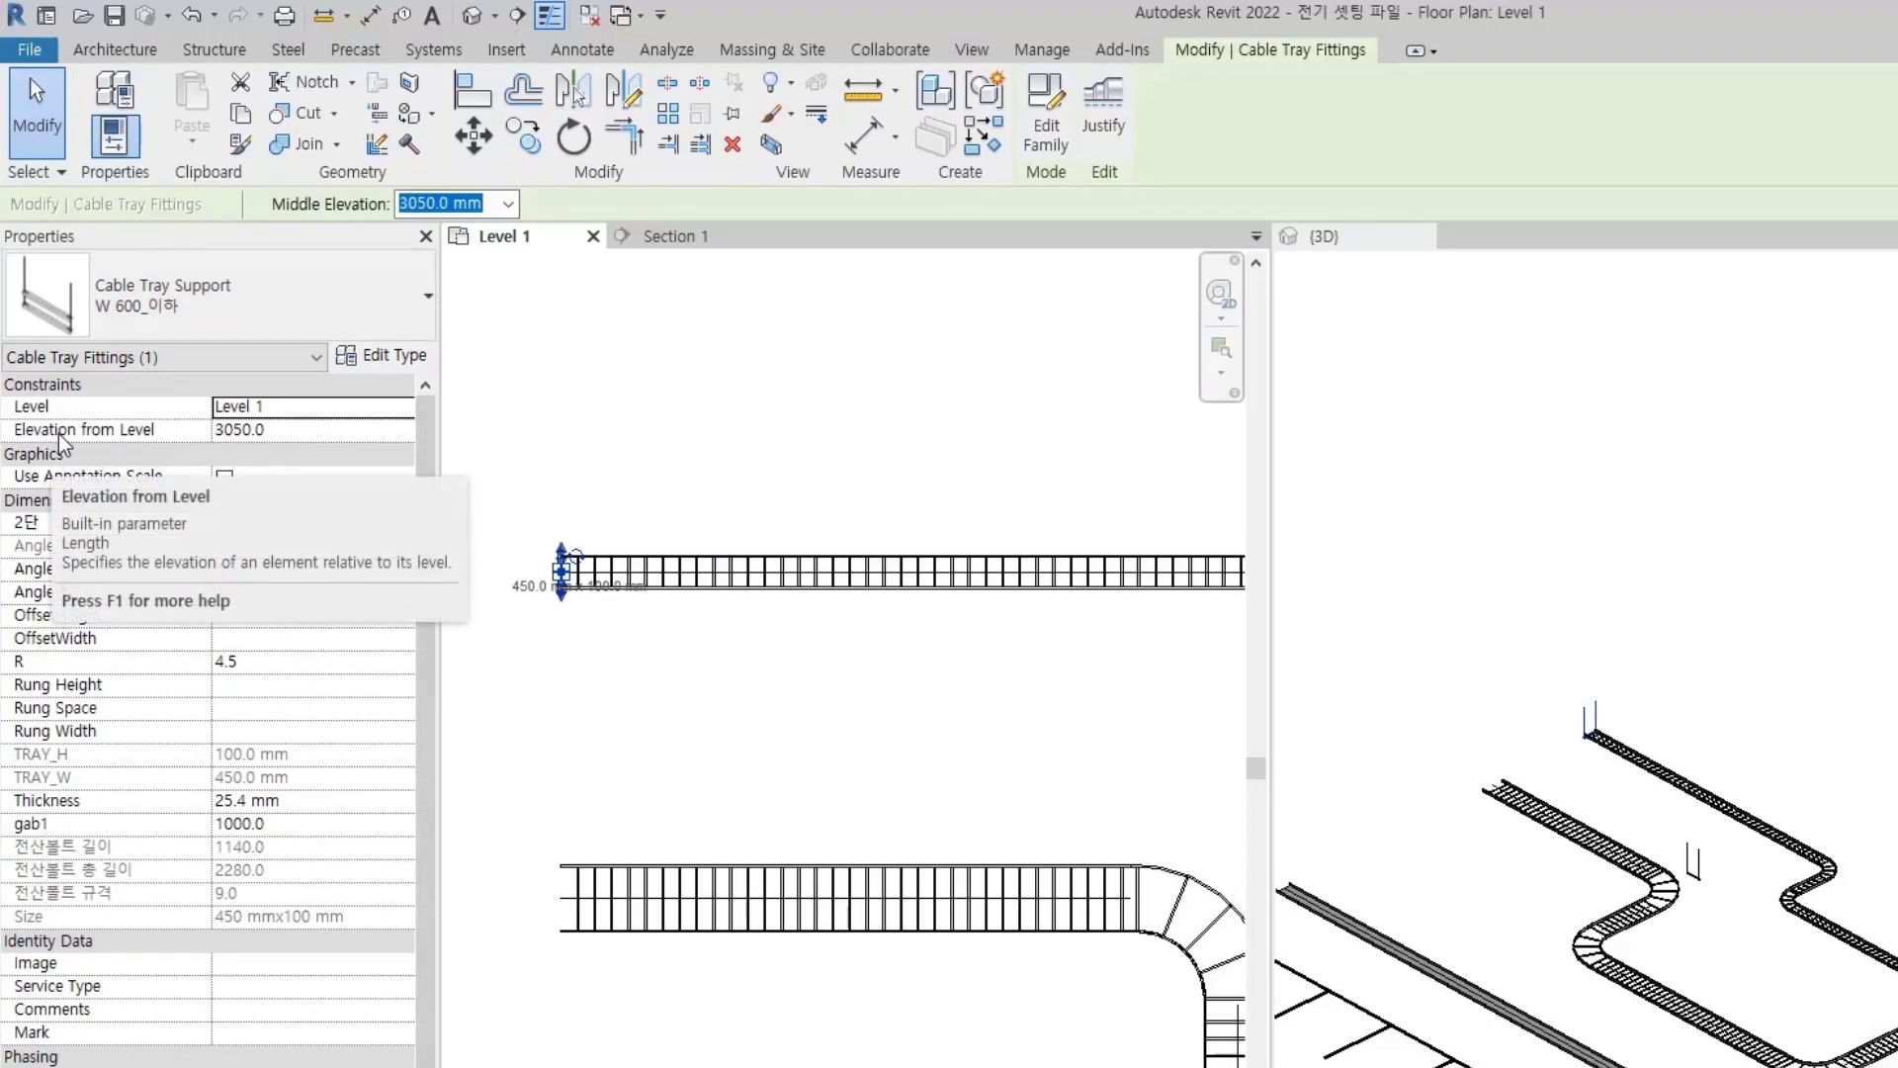
- Rotate the section line 90° with RO so it cuts vertically across the trays
scroll(903, 678, down, 3)
scroll(903, 678, down, 3)
click(899, 816)
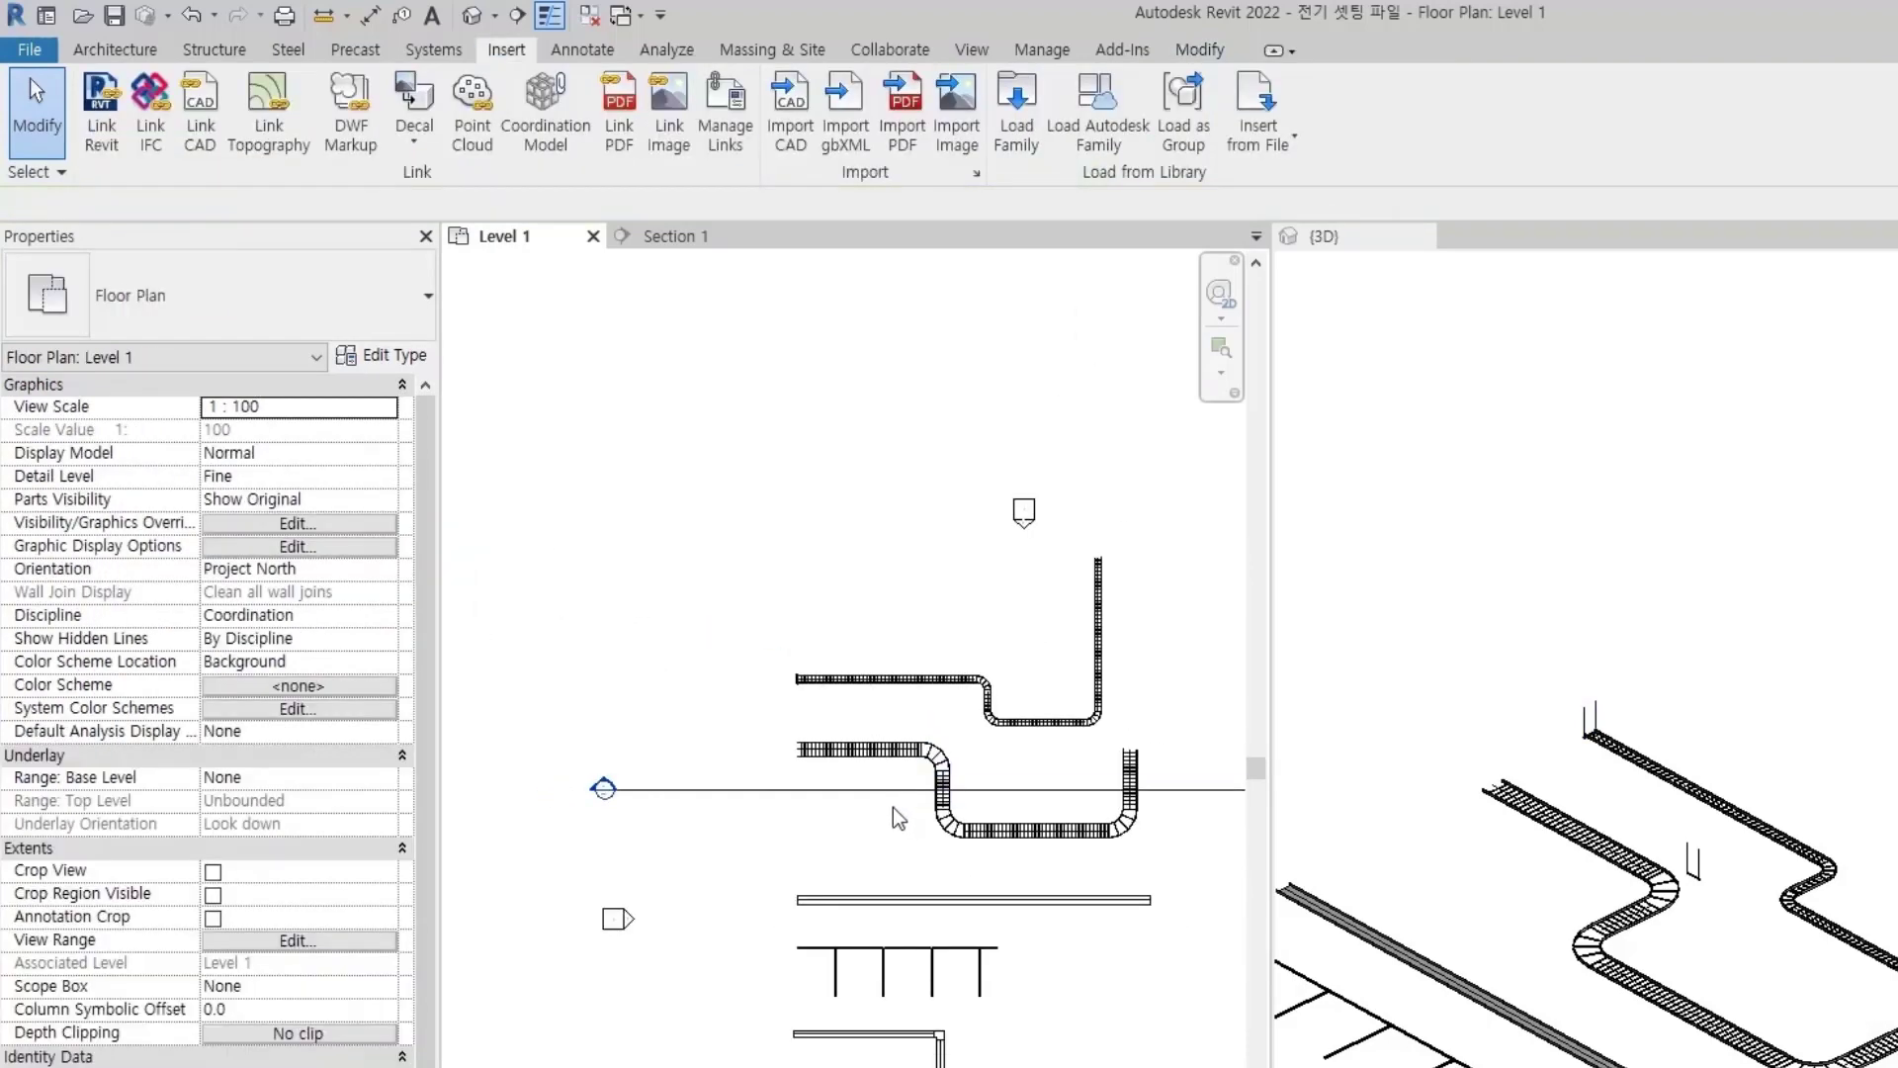
click(898, 788)
text(ro90)
key(Return)
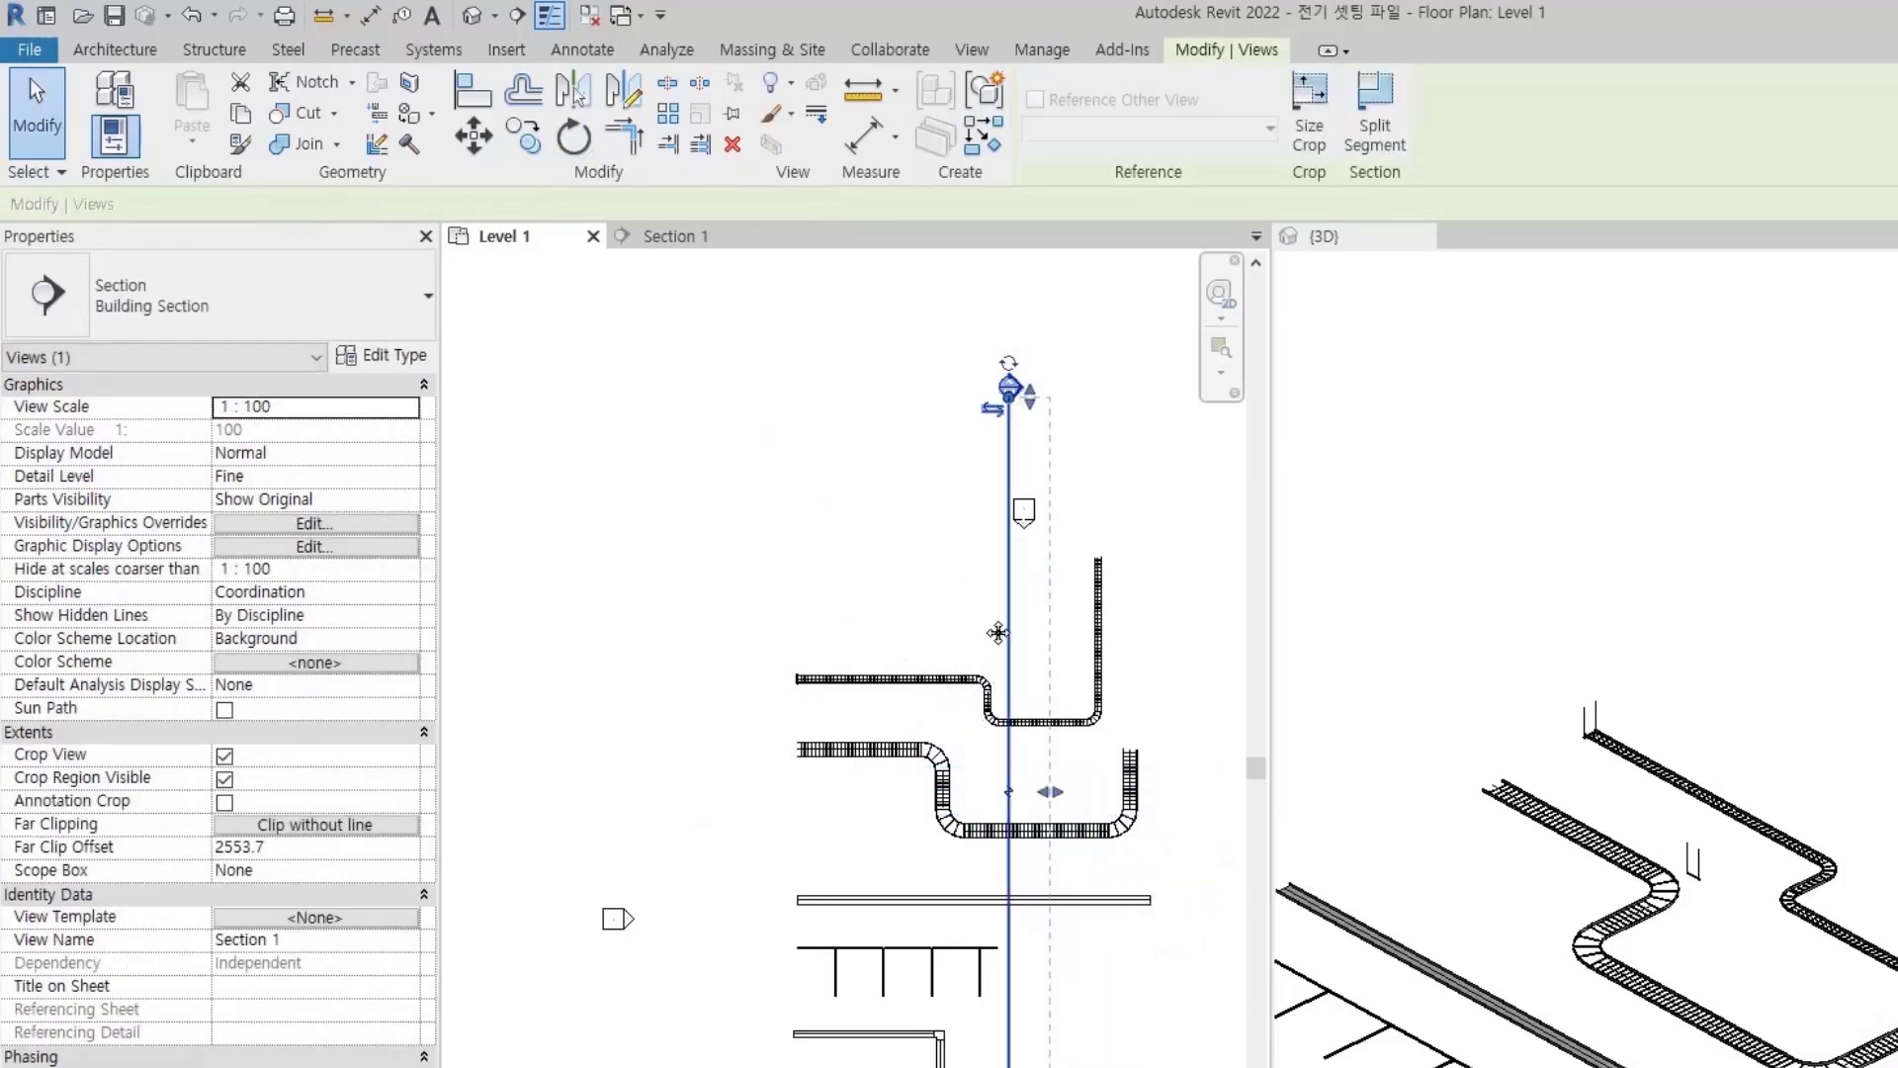
- Shift the section line left across the trays and open Section 1
drag(1003, 632, 766, 644)
double_click(771, 391)
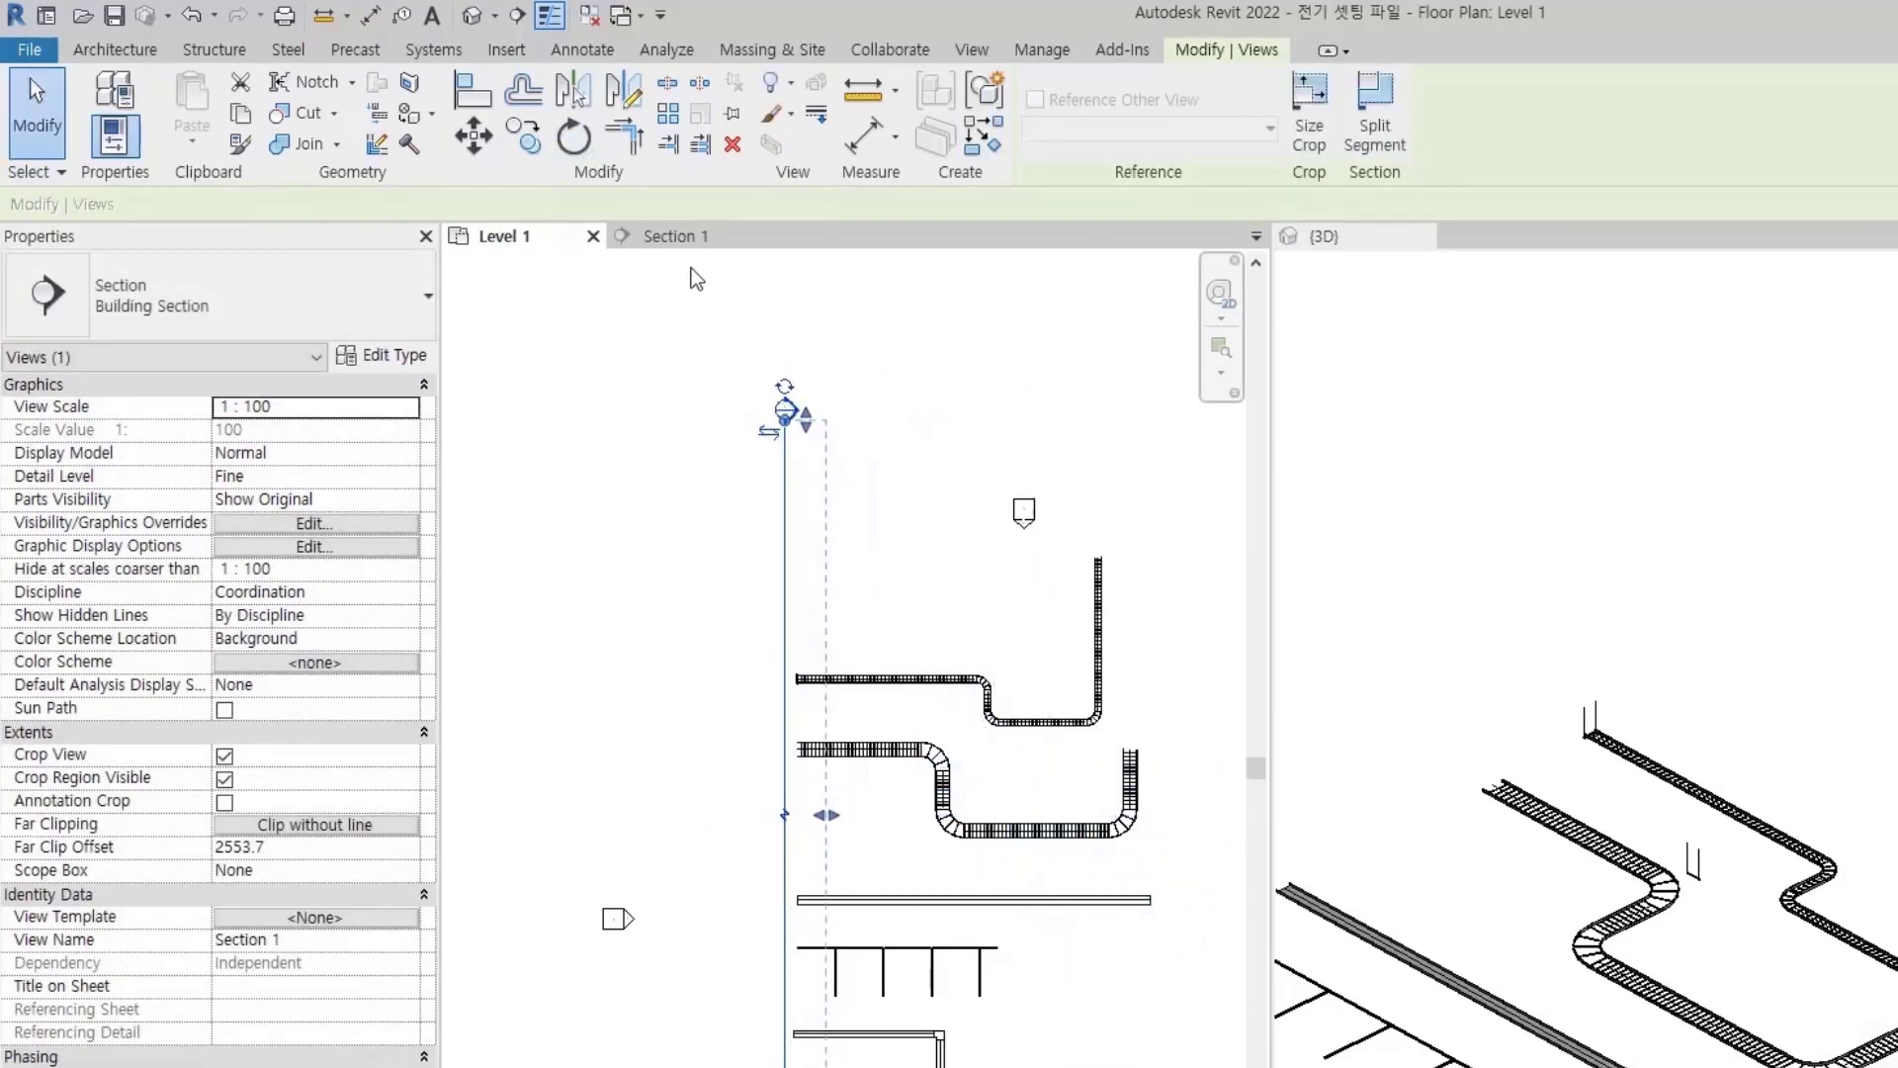
scroll(924, 755, down, 5)
scroll(988, 761, up, 3)
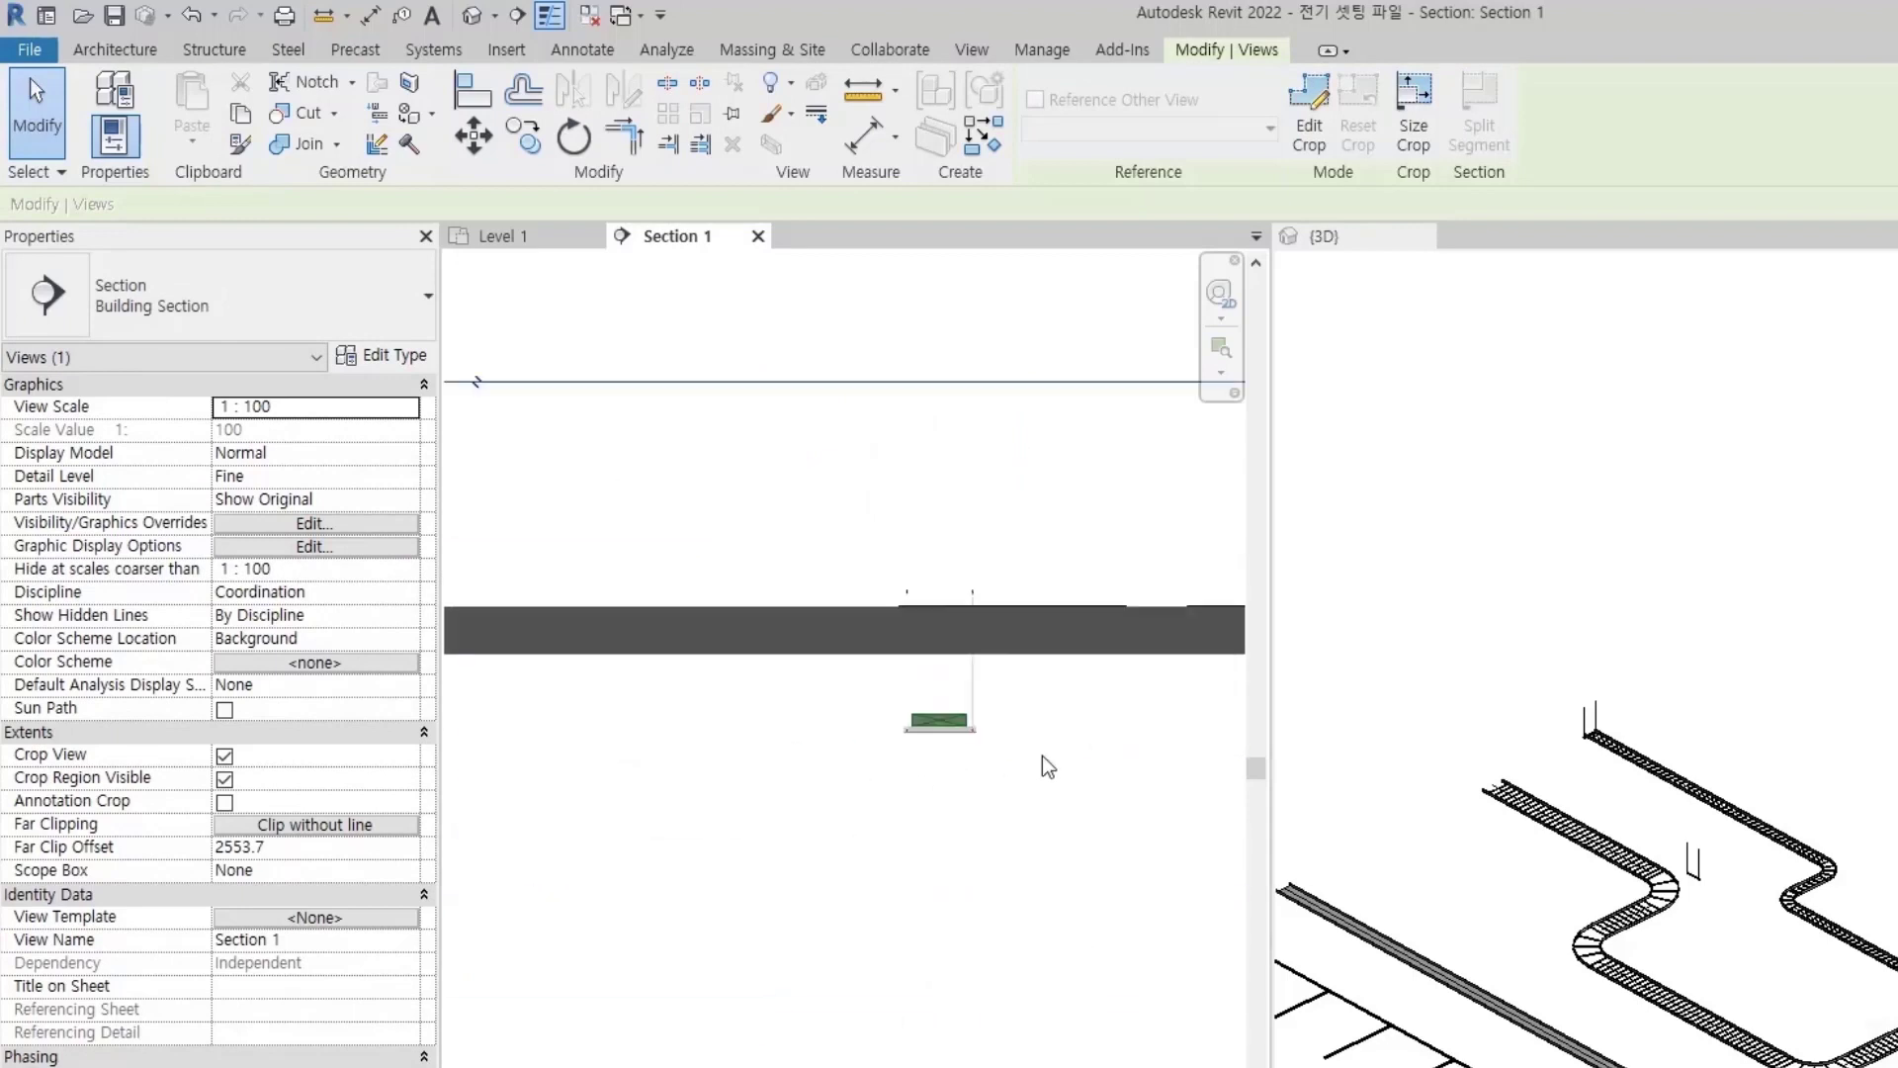
scroll(889, 742, up, 3)
scroll(860, 712, up, 1)
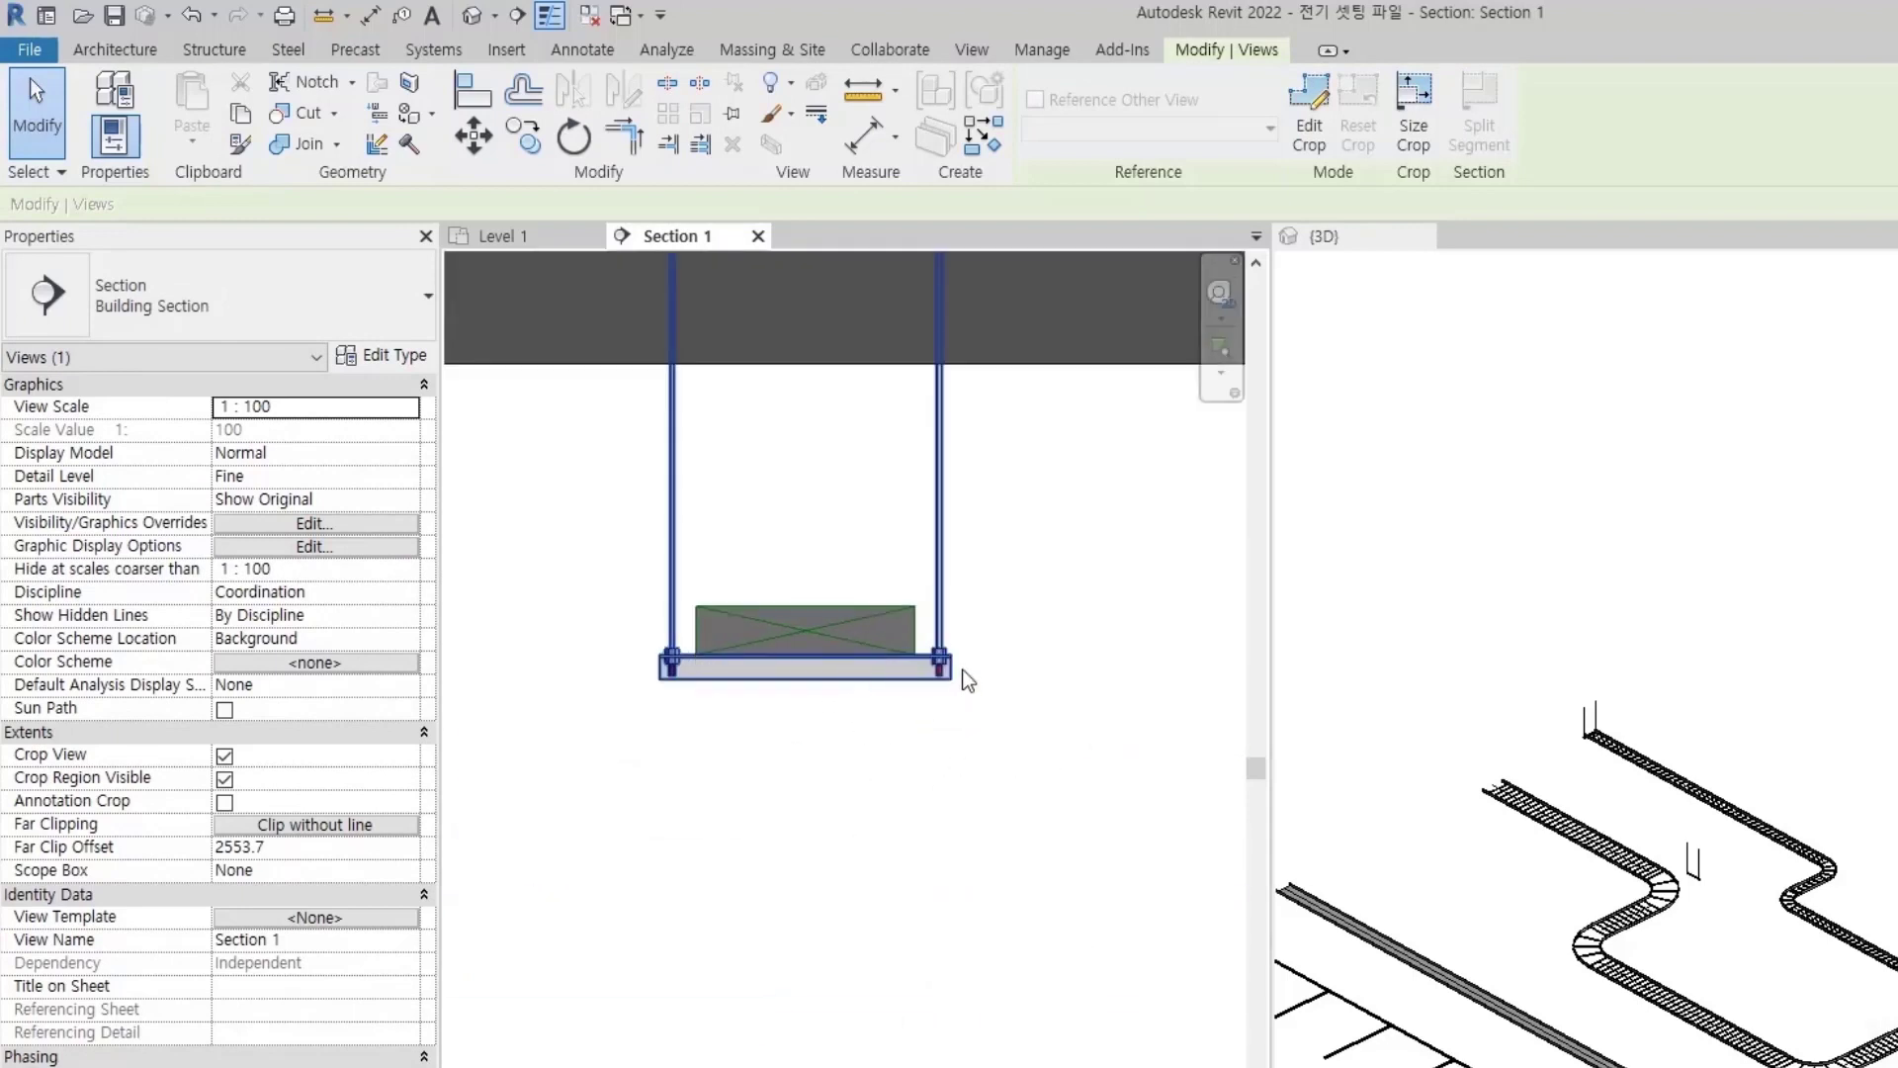
scroll(776, 681, down, 2)
middle_drag(860, 703, 881, 784)
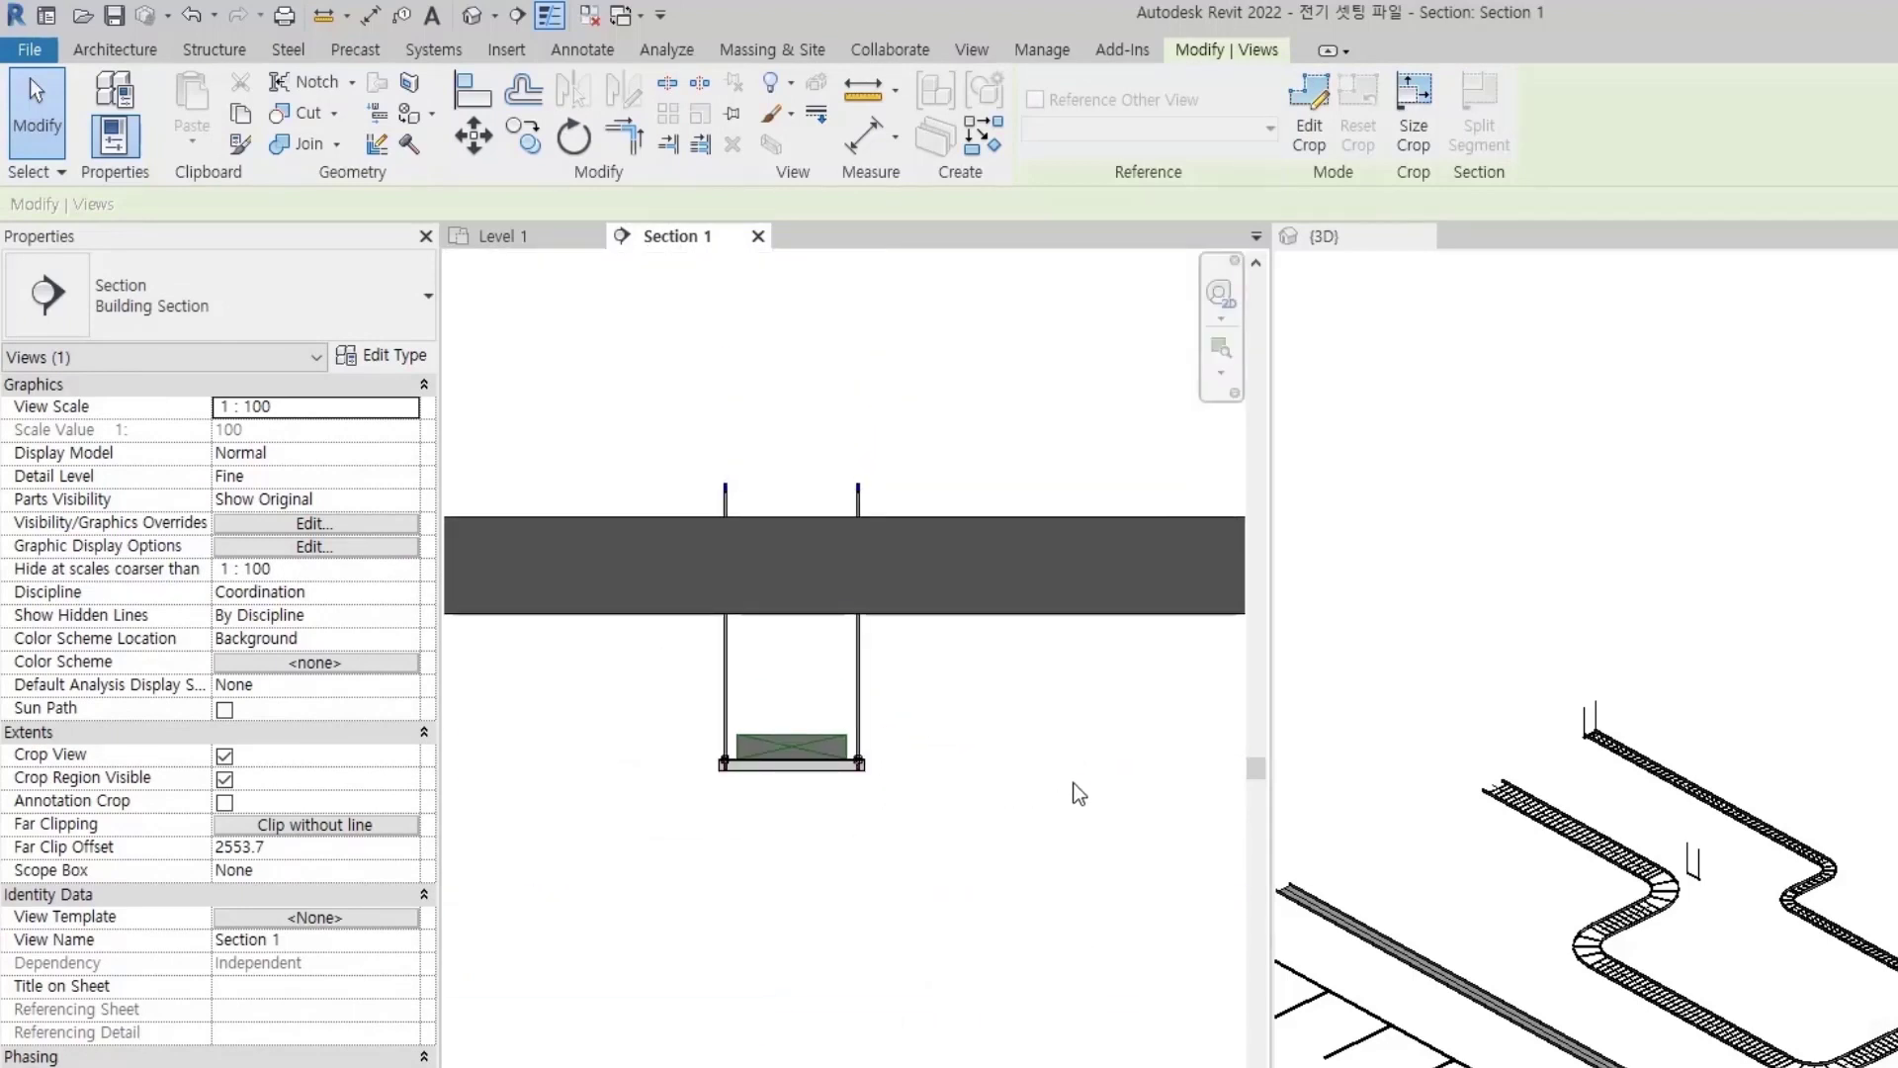
- Select and inspect the cable tray support hanger in the section
click(881, 692)
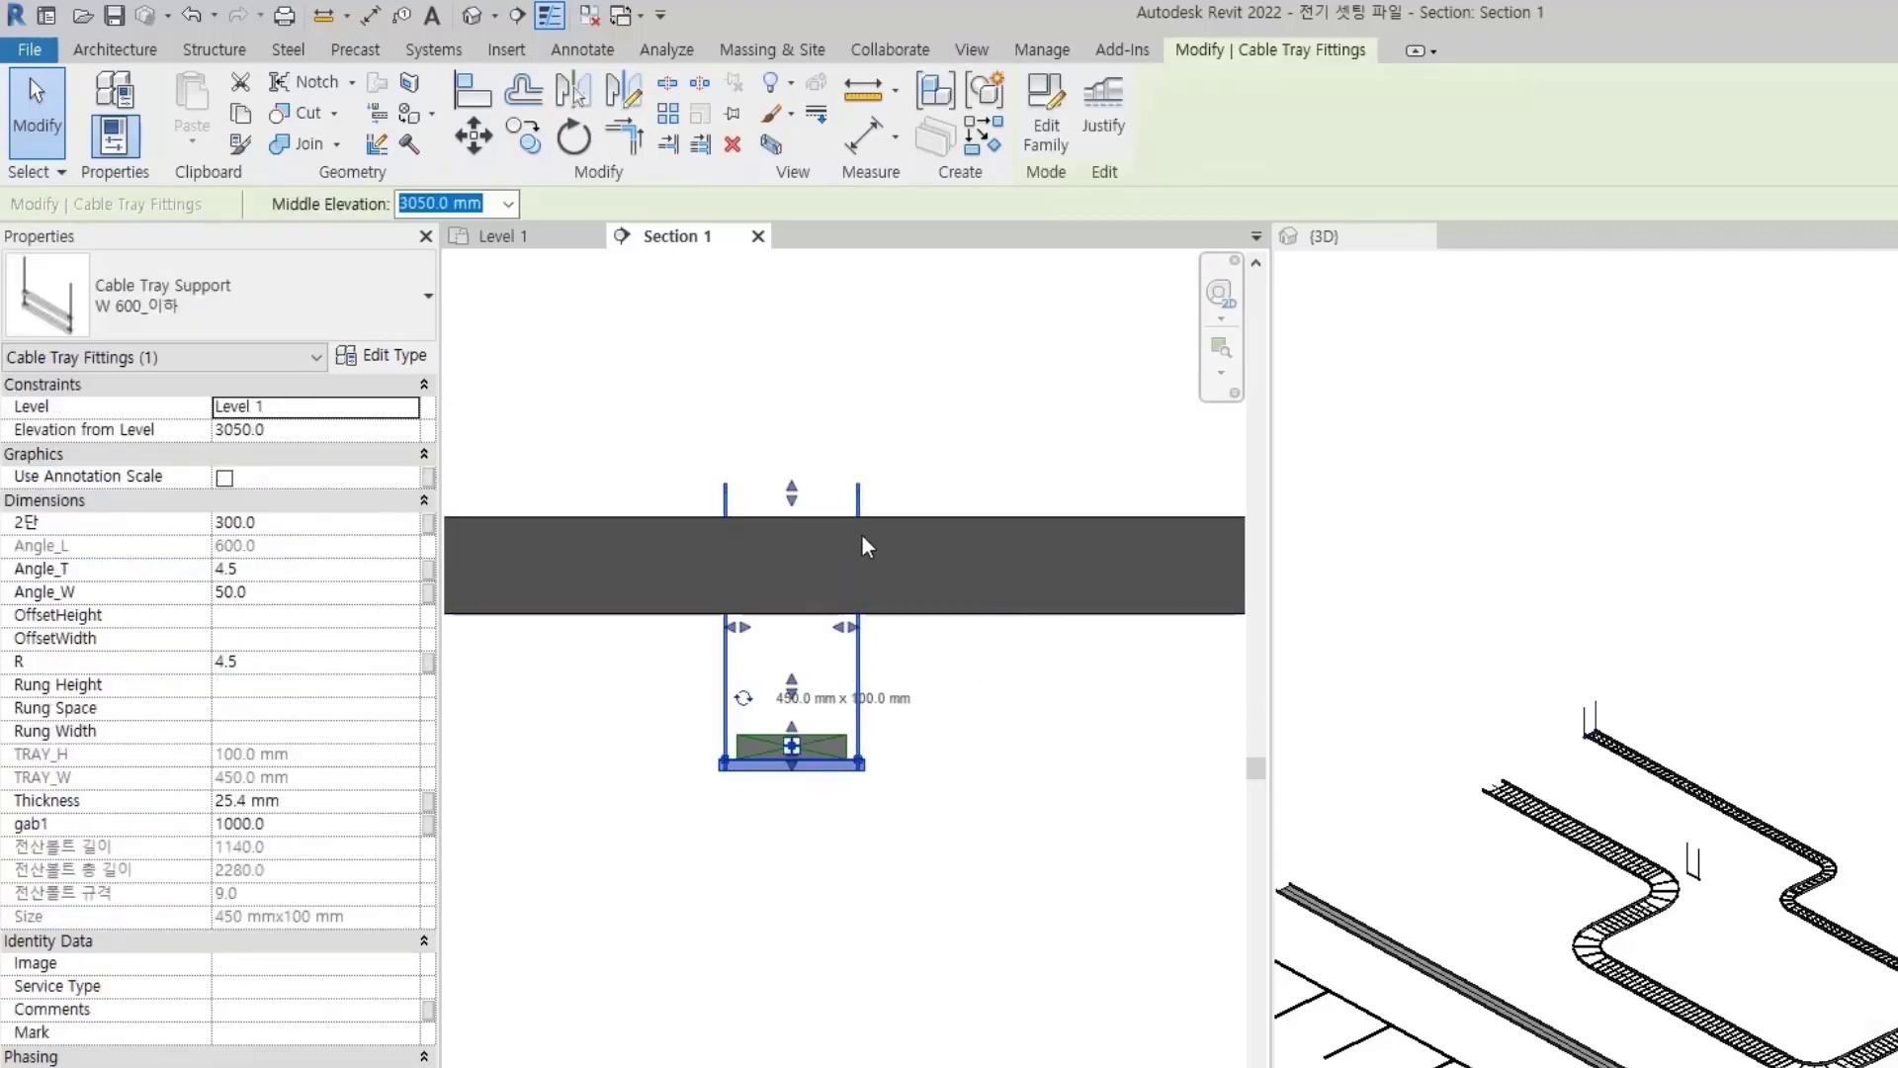
scroll(952, 598, up, 1)
scroll(949, 601, up, 1)
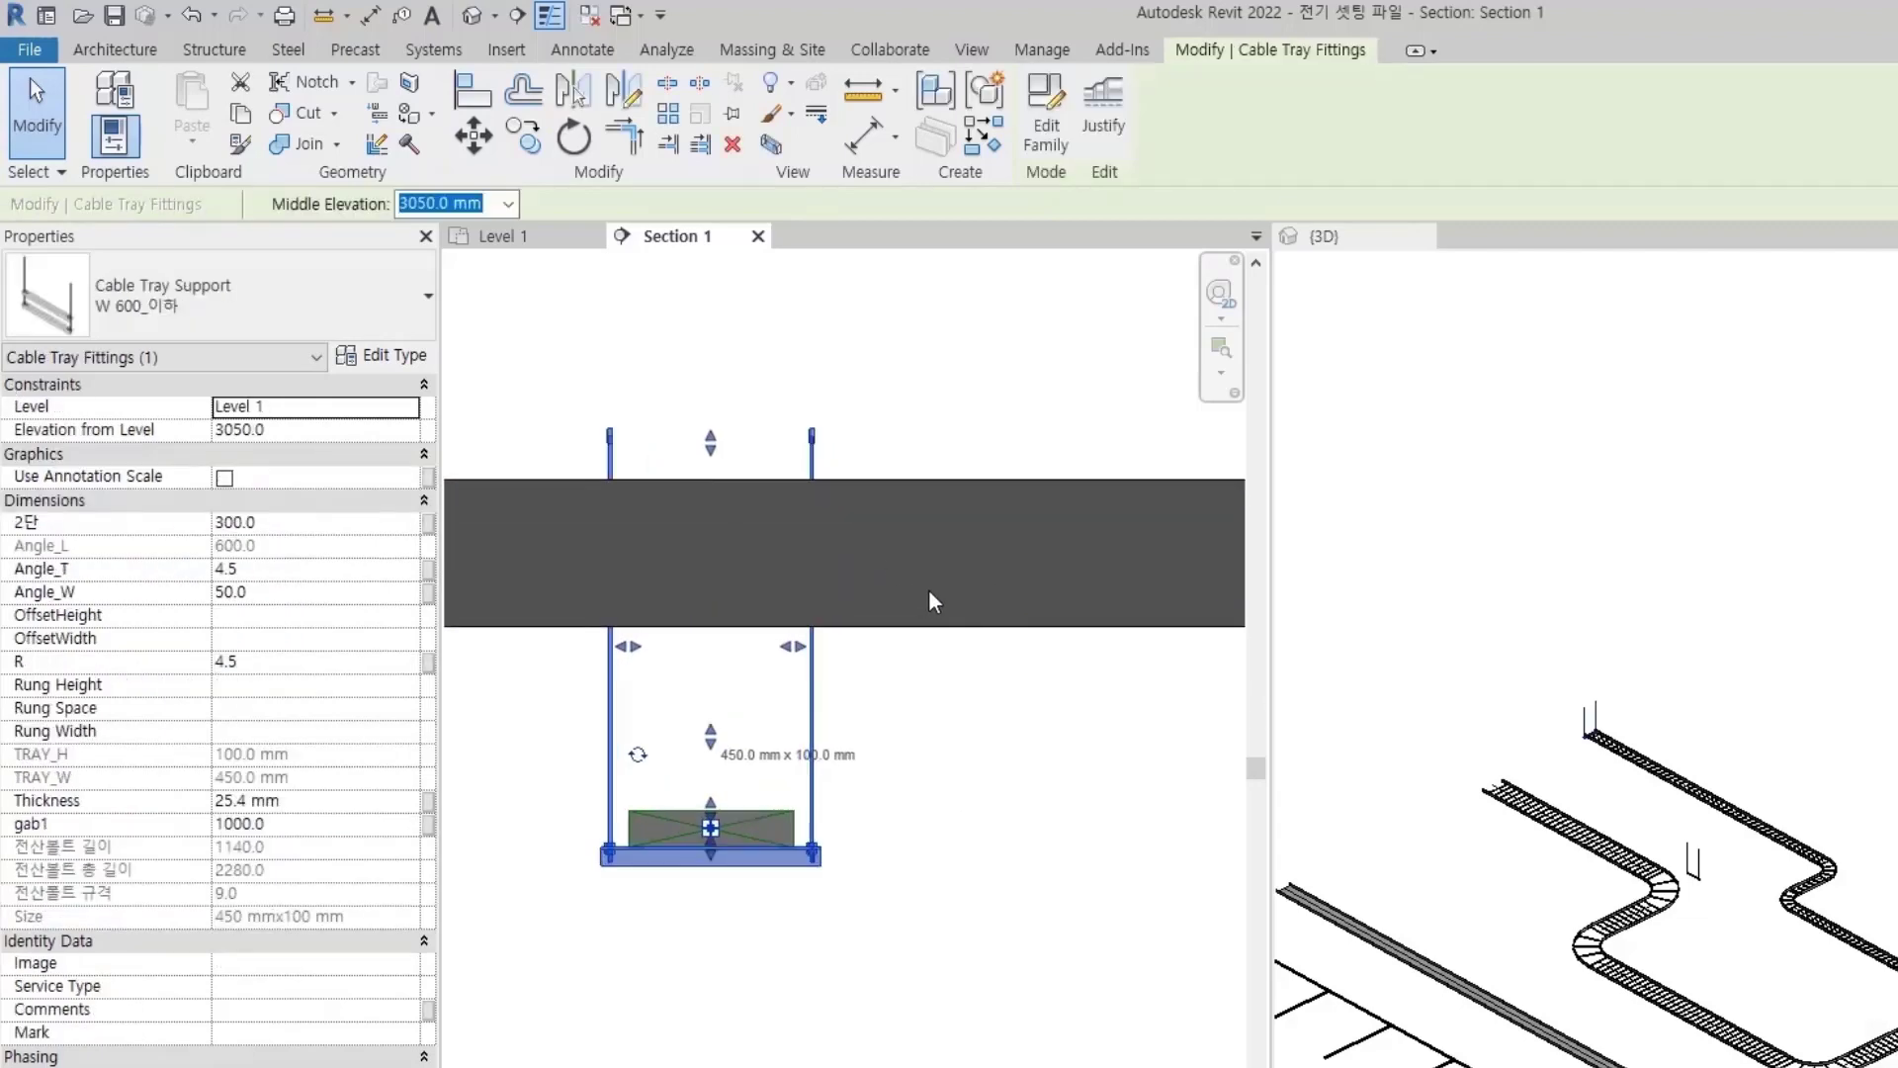
scroll(870, 890, up, 1)
click(865, 957)
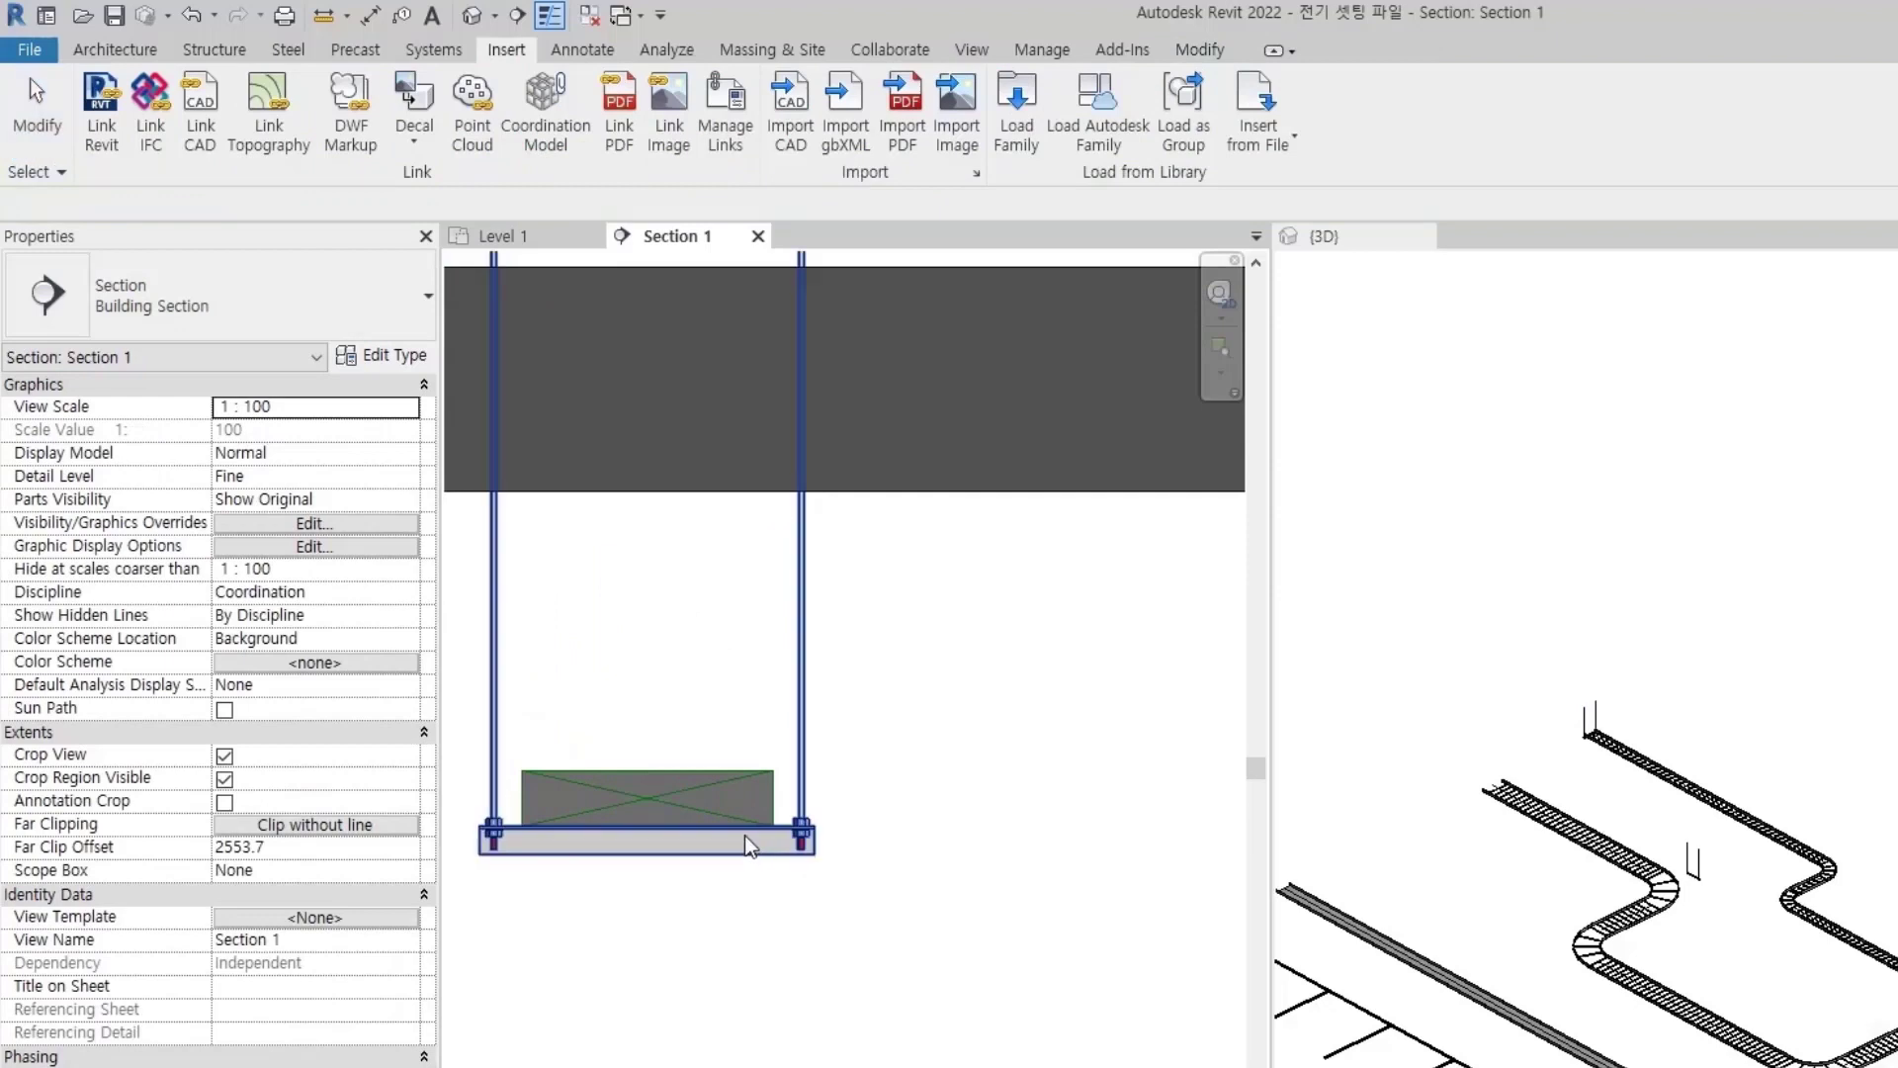
scroll(748, 846, down, 1)
- Begin a DI dimension from the tray's bottom edge, then cancel it
key(d)
key(i)
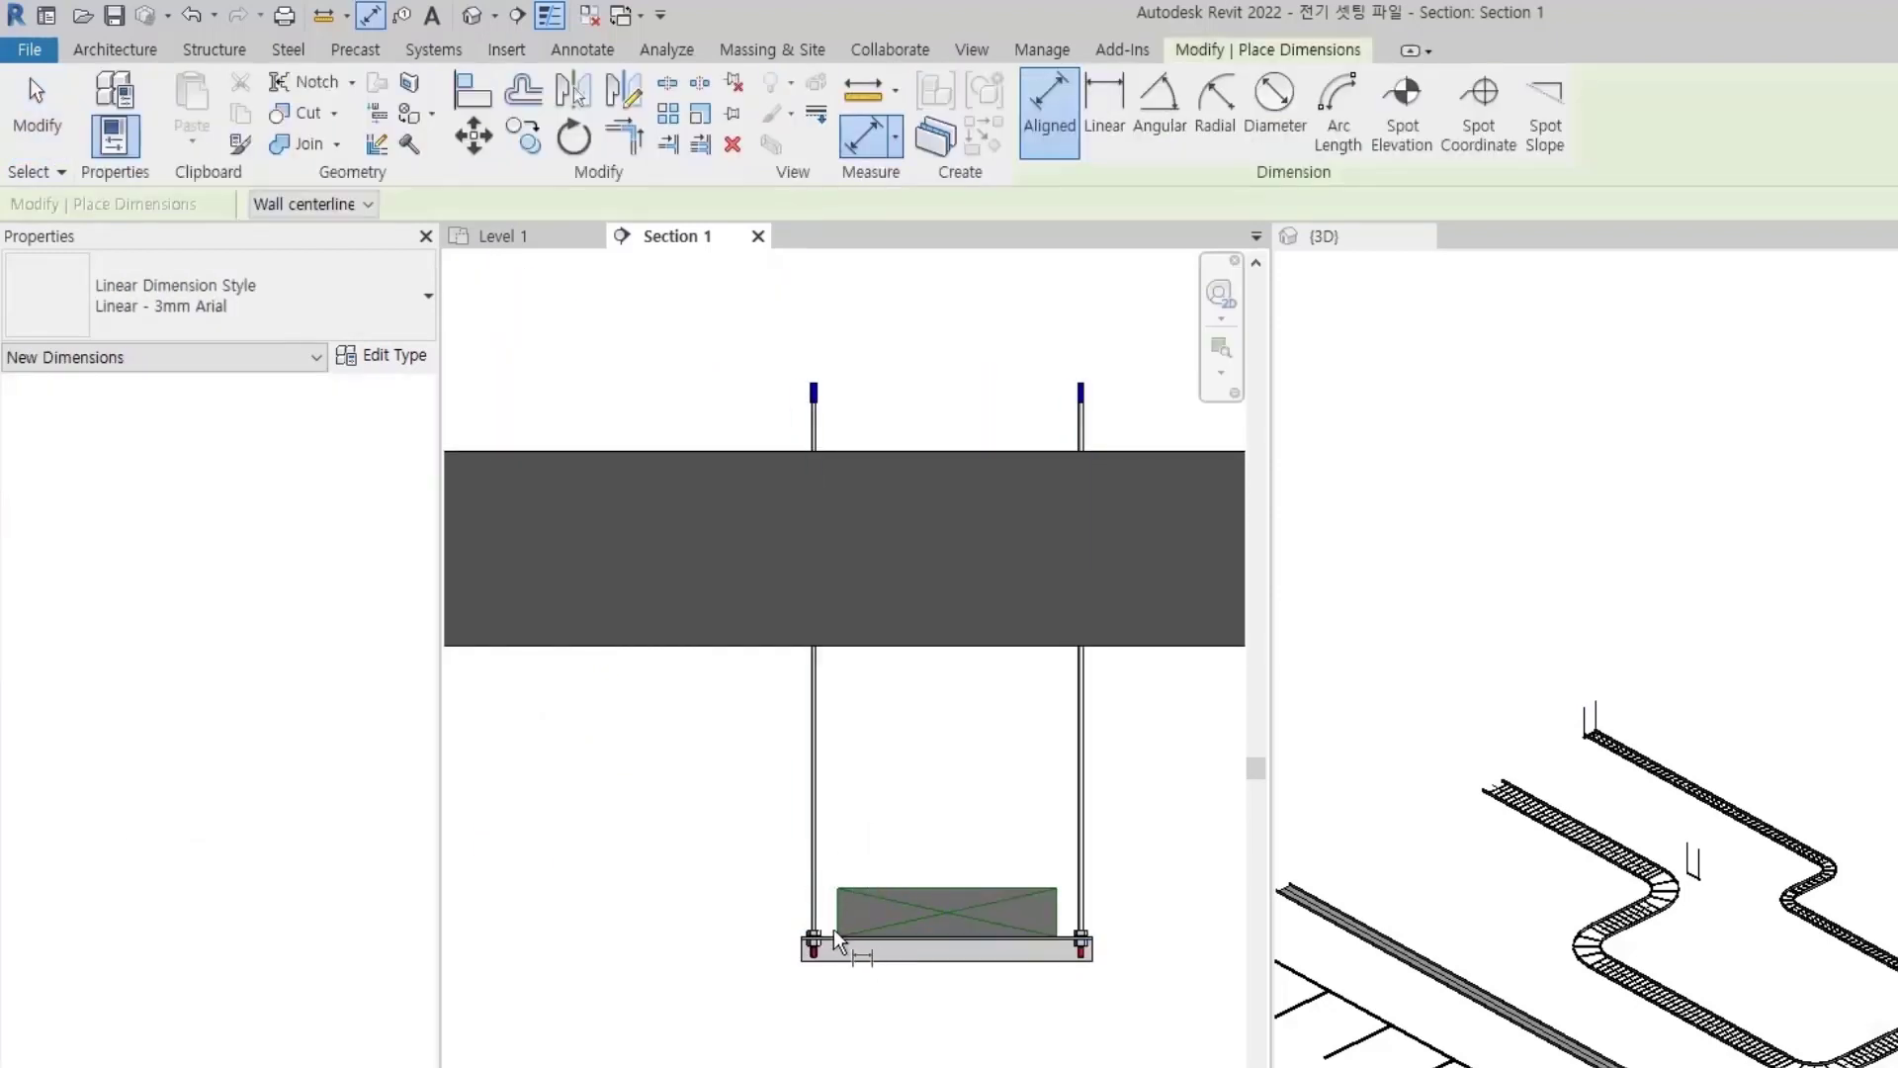
scroll(829, 937, up, 3)
click(827, 938)
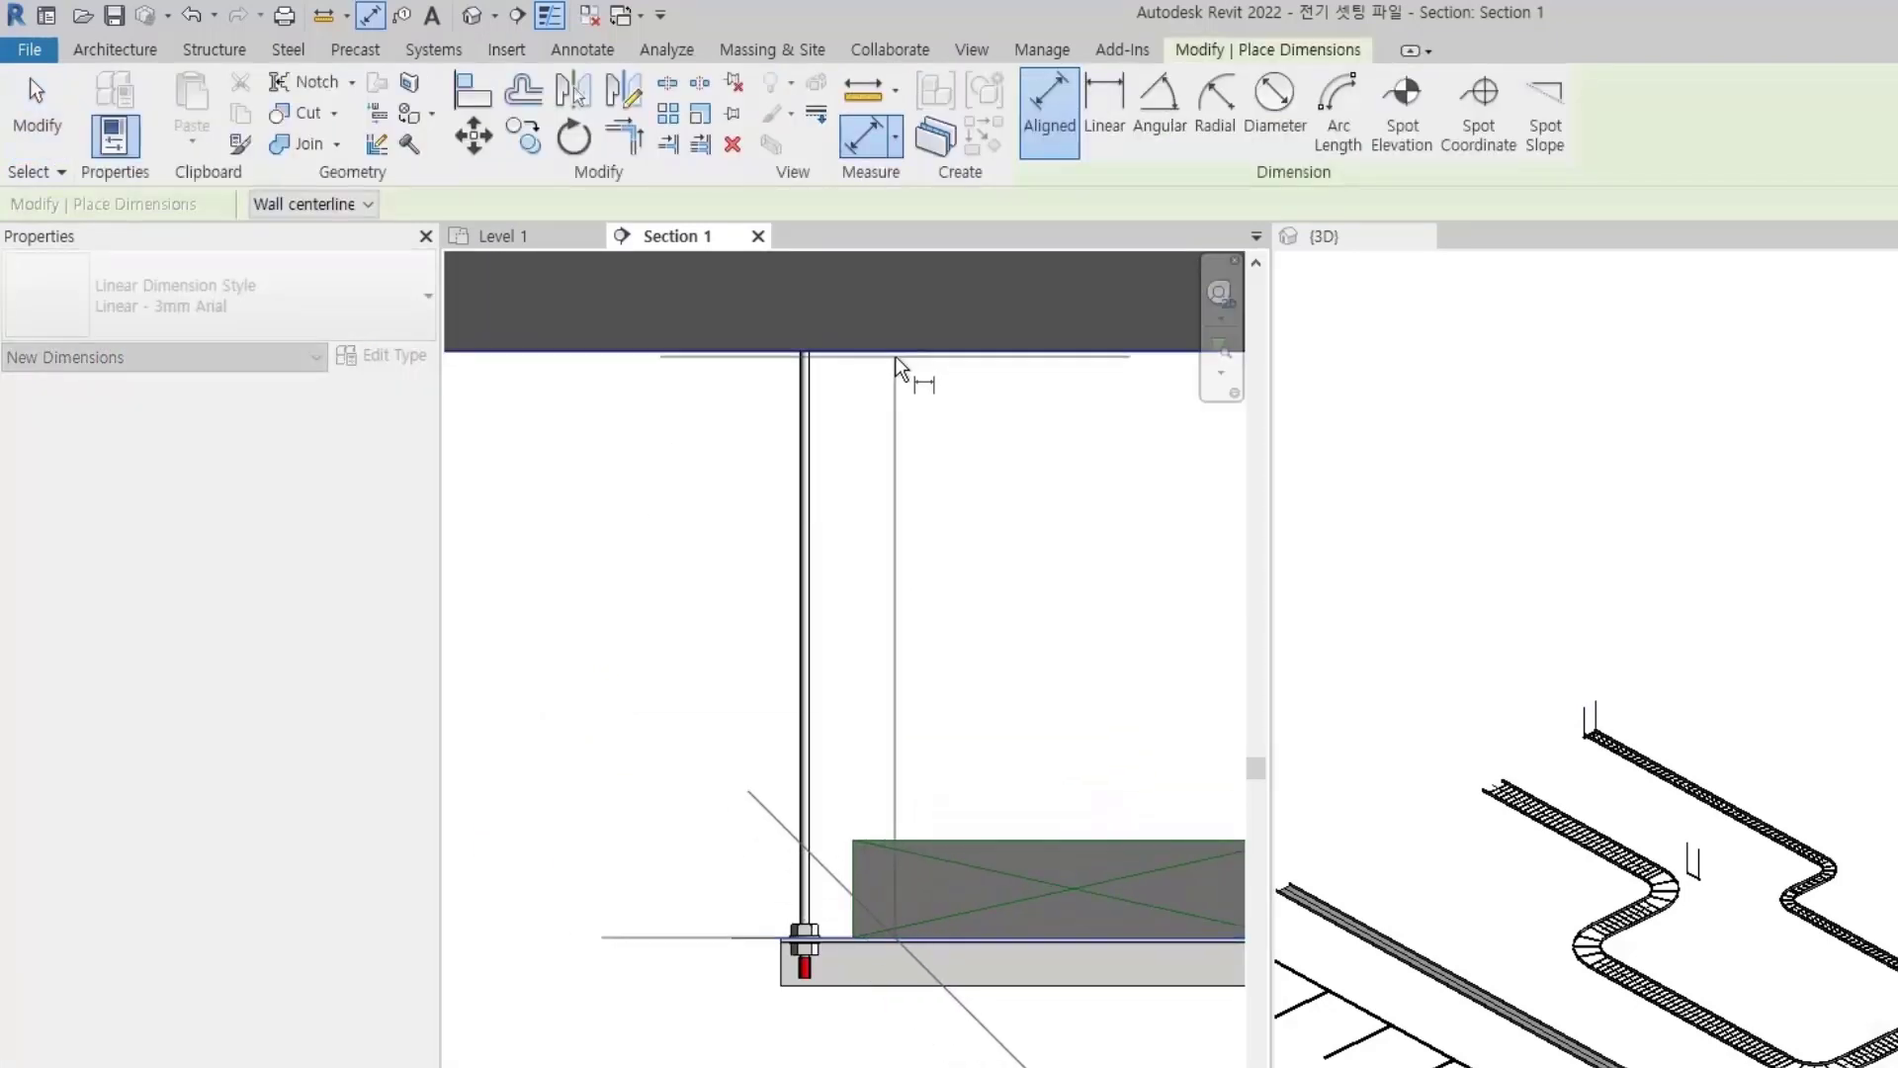
scroll(847, 402, down, 2)
scroll(869, 712, up, 2)
key(Escape)
key(Escape)
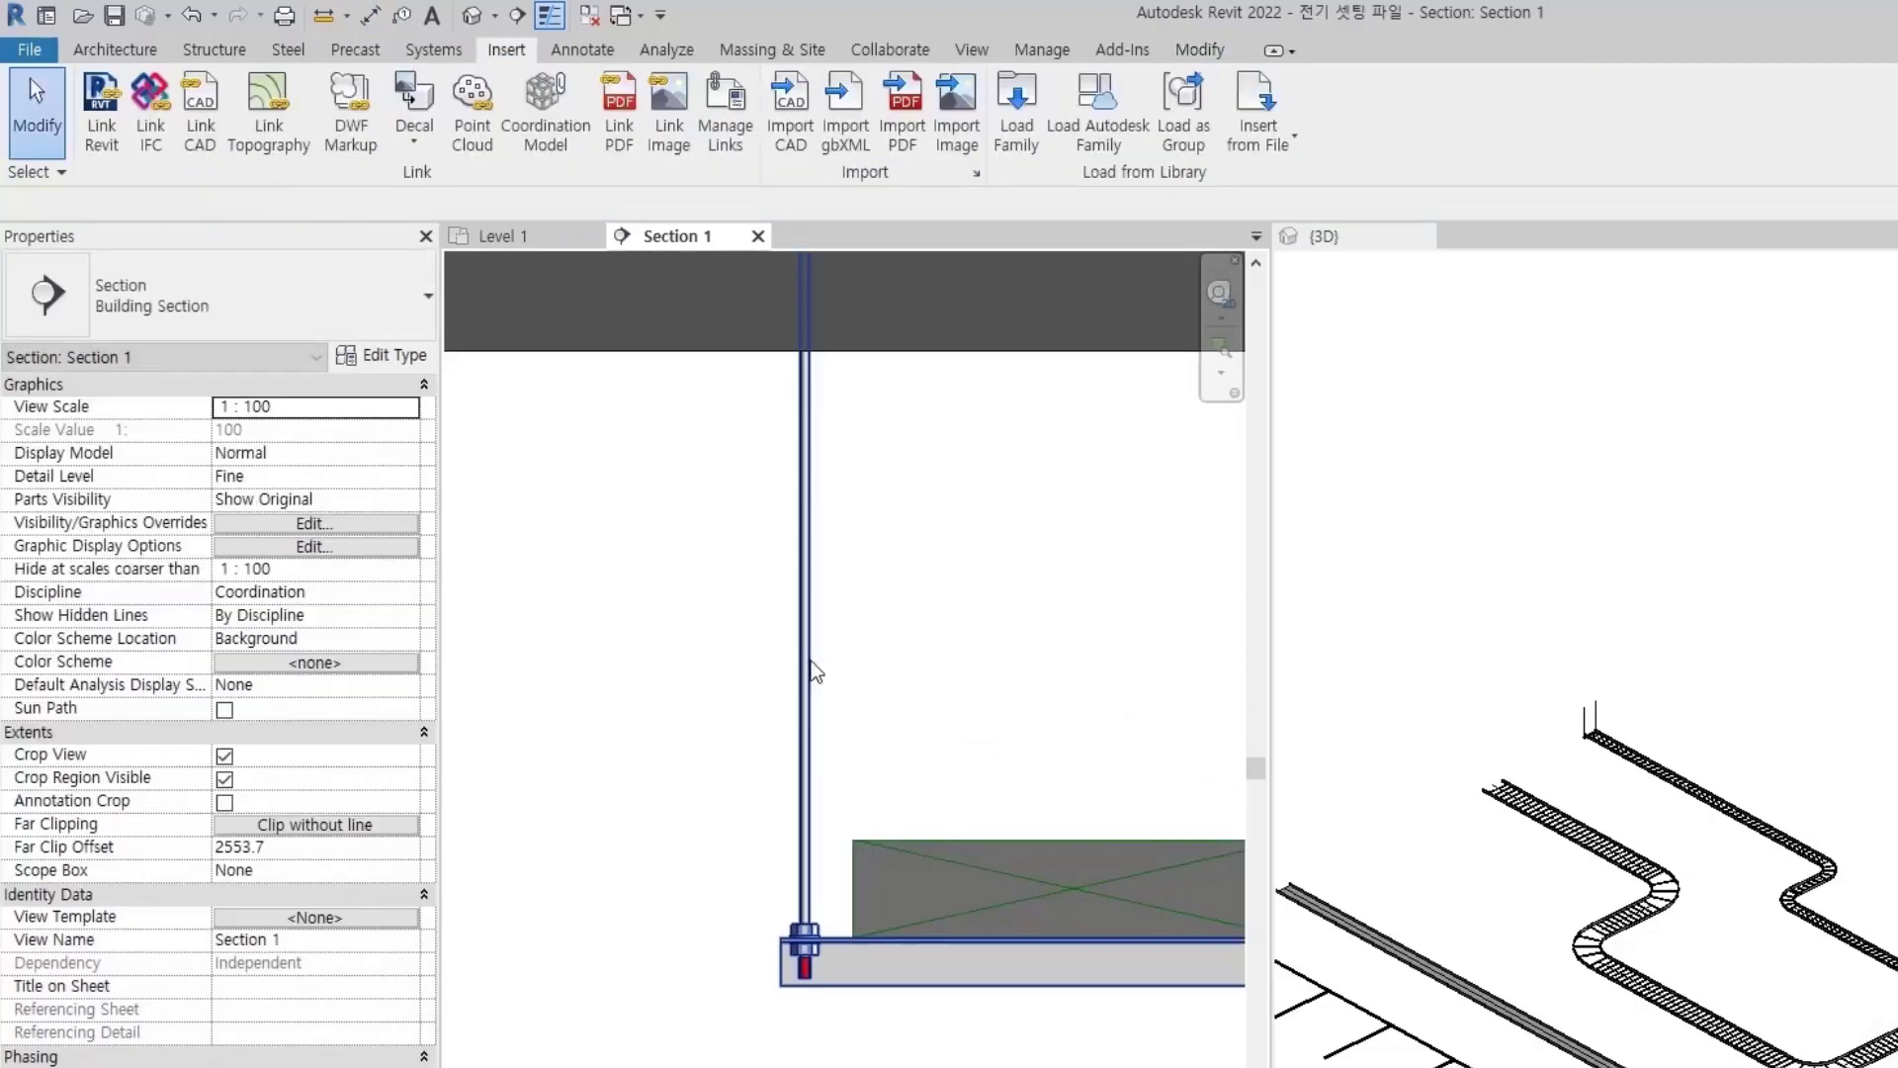
- Set the W 600_이하 support's gab1 to 500 to shorten its rods
click(811, 664)
scroll(811, 664, down, 2)
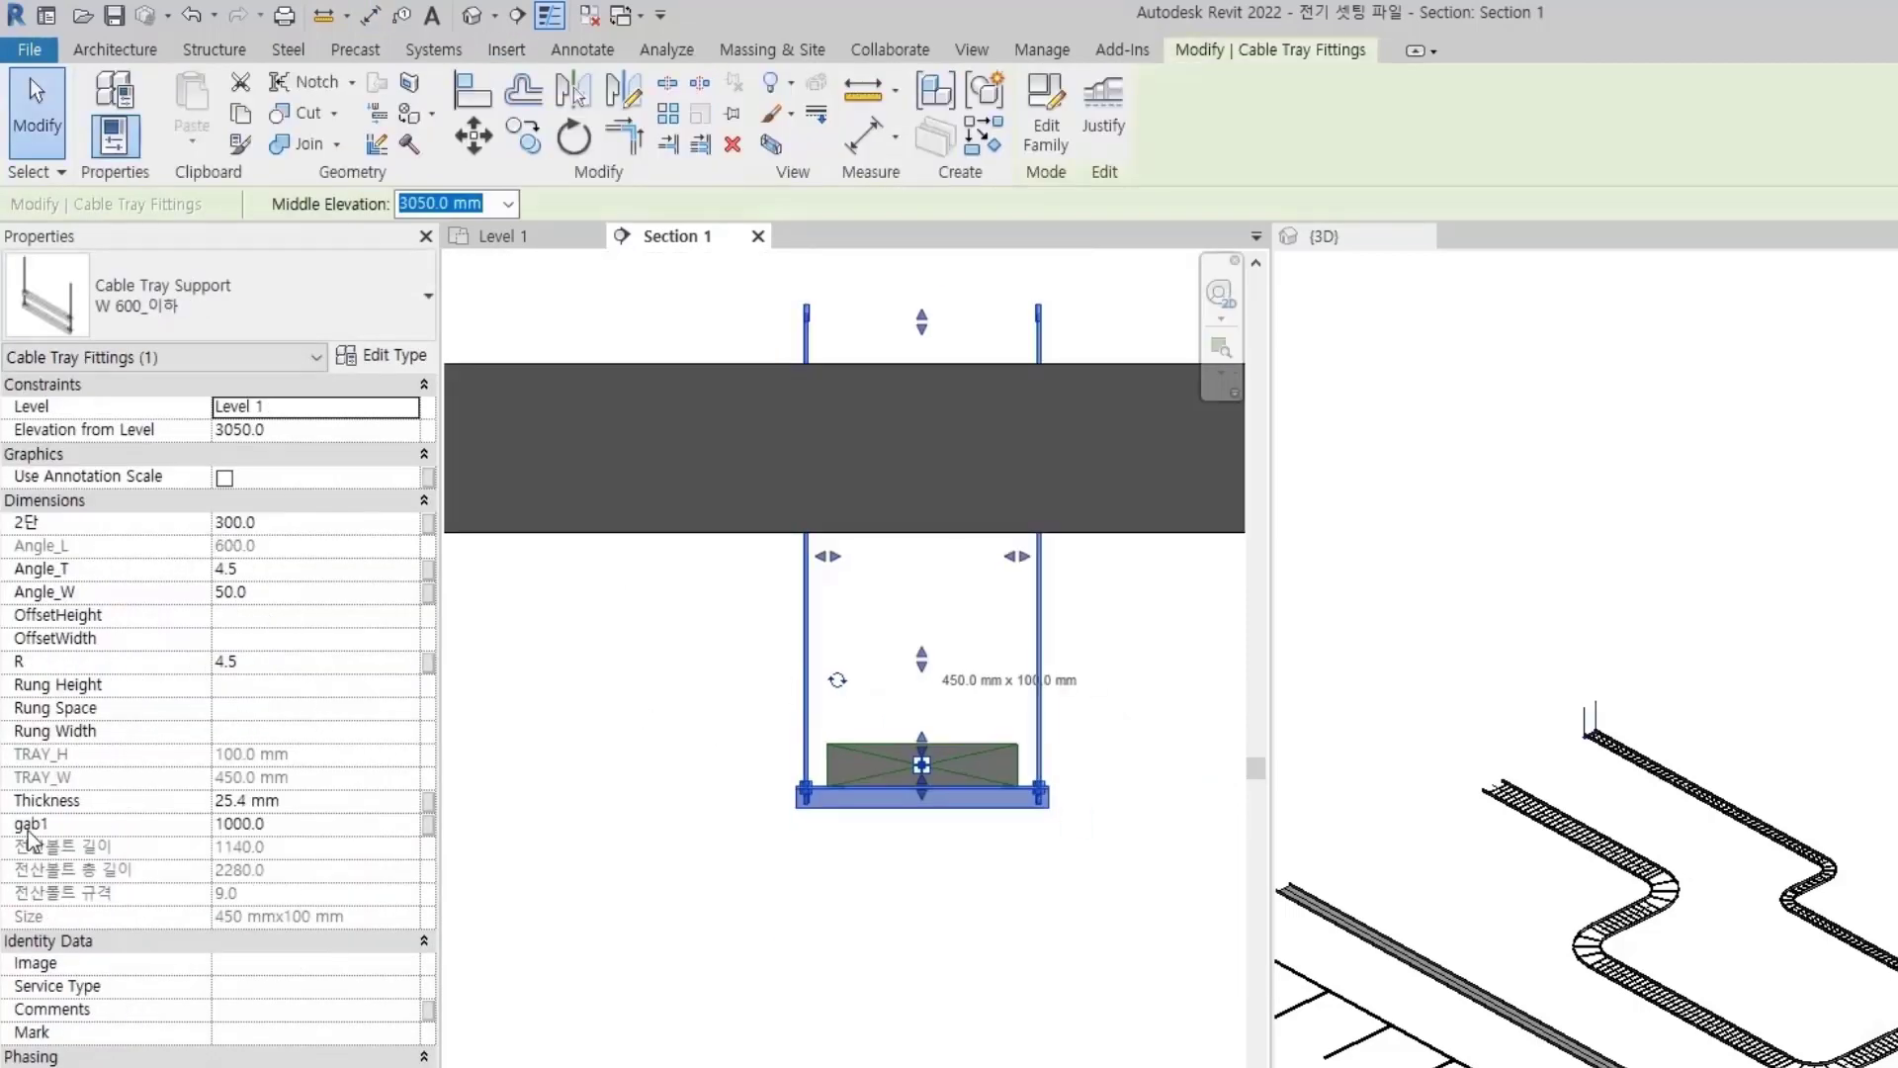
click(315, 825)
text(600)
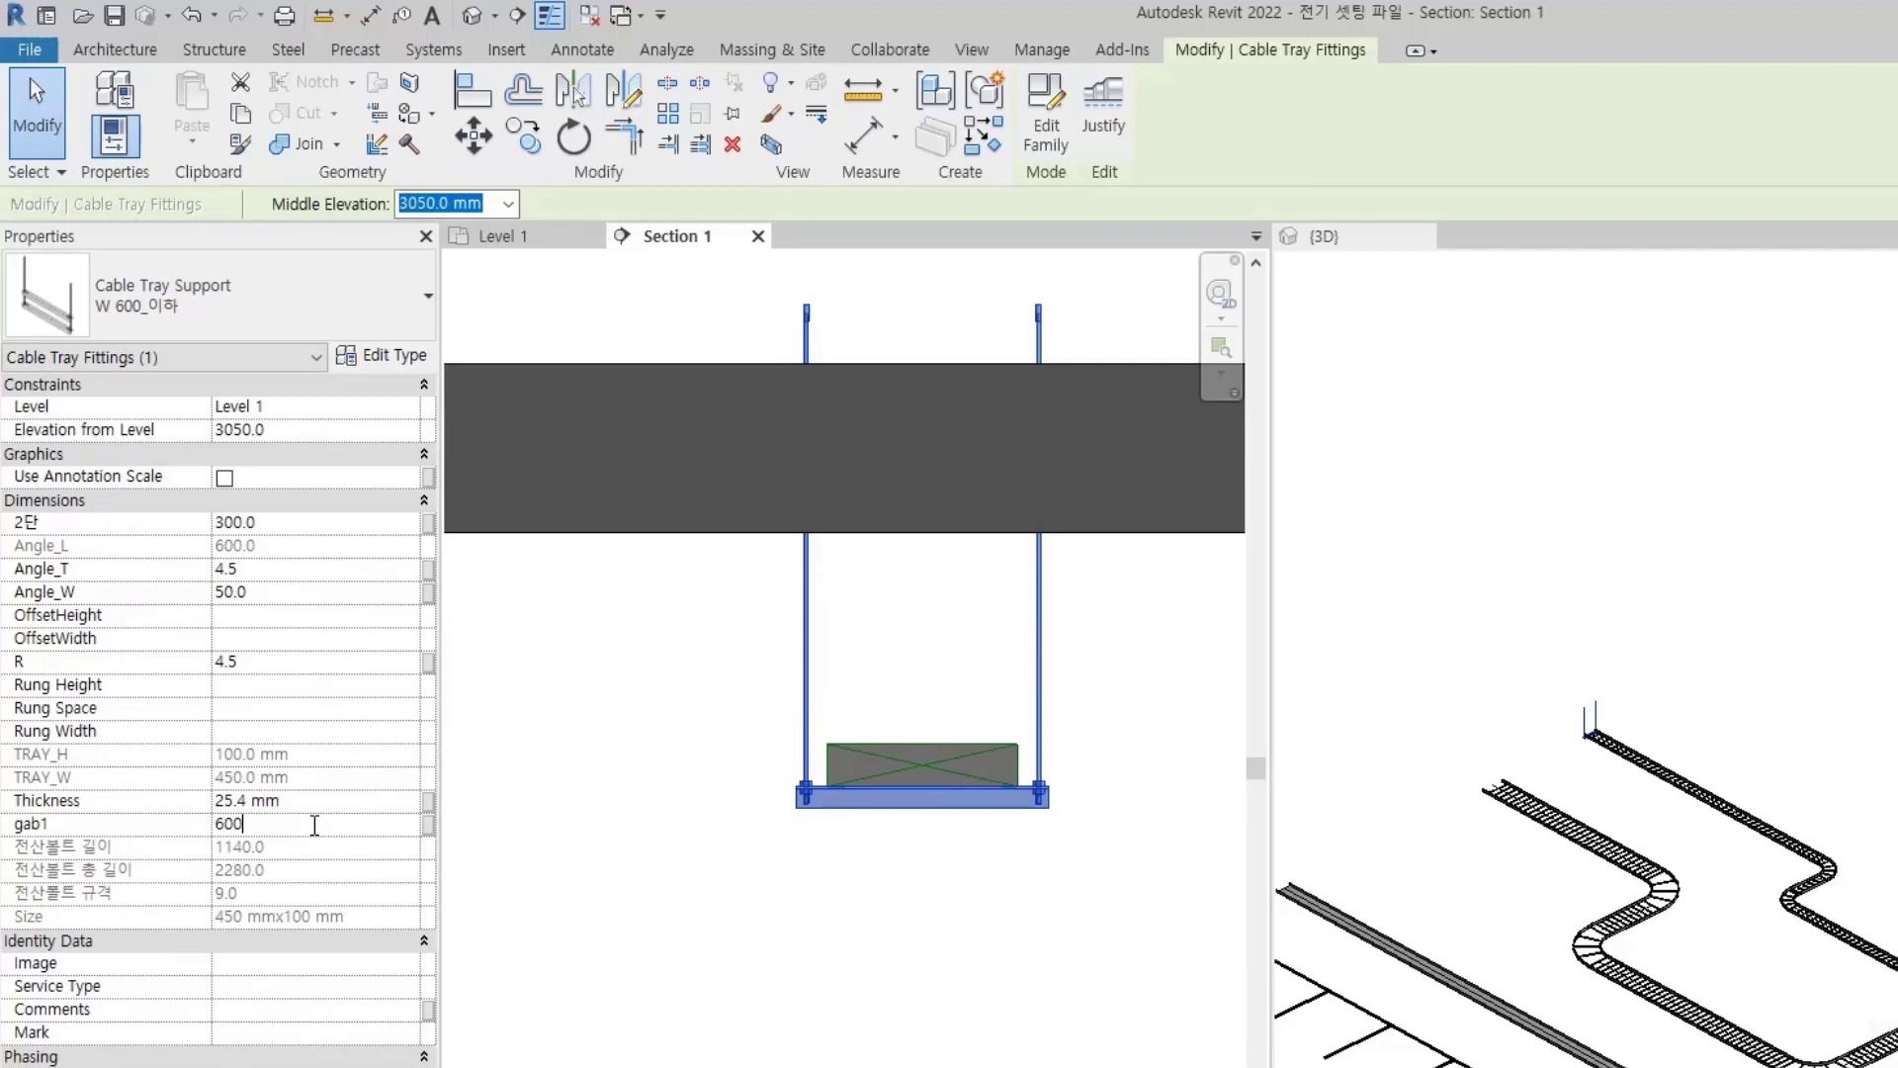
key(Return)
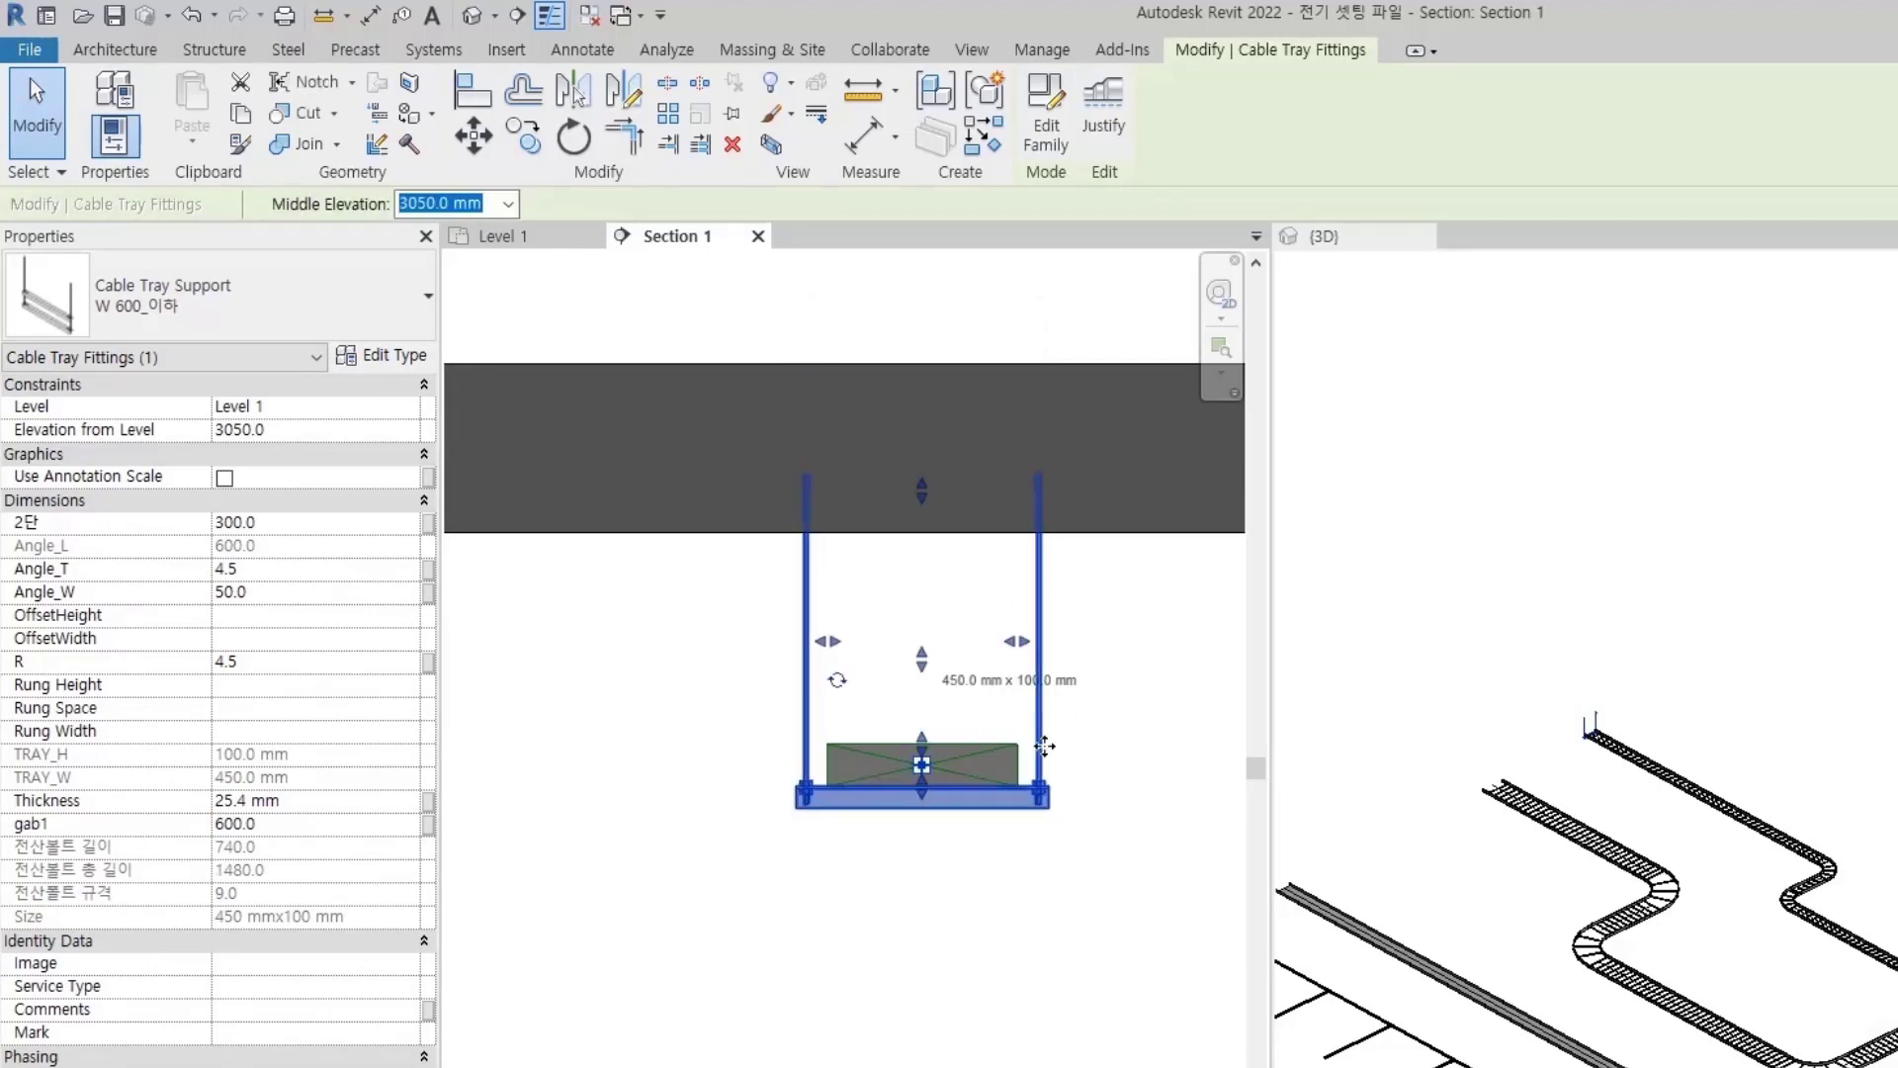
click(307, 824)
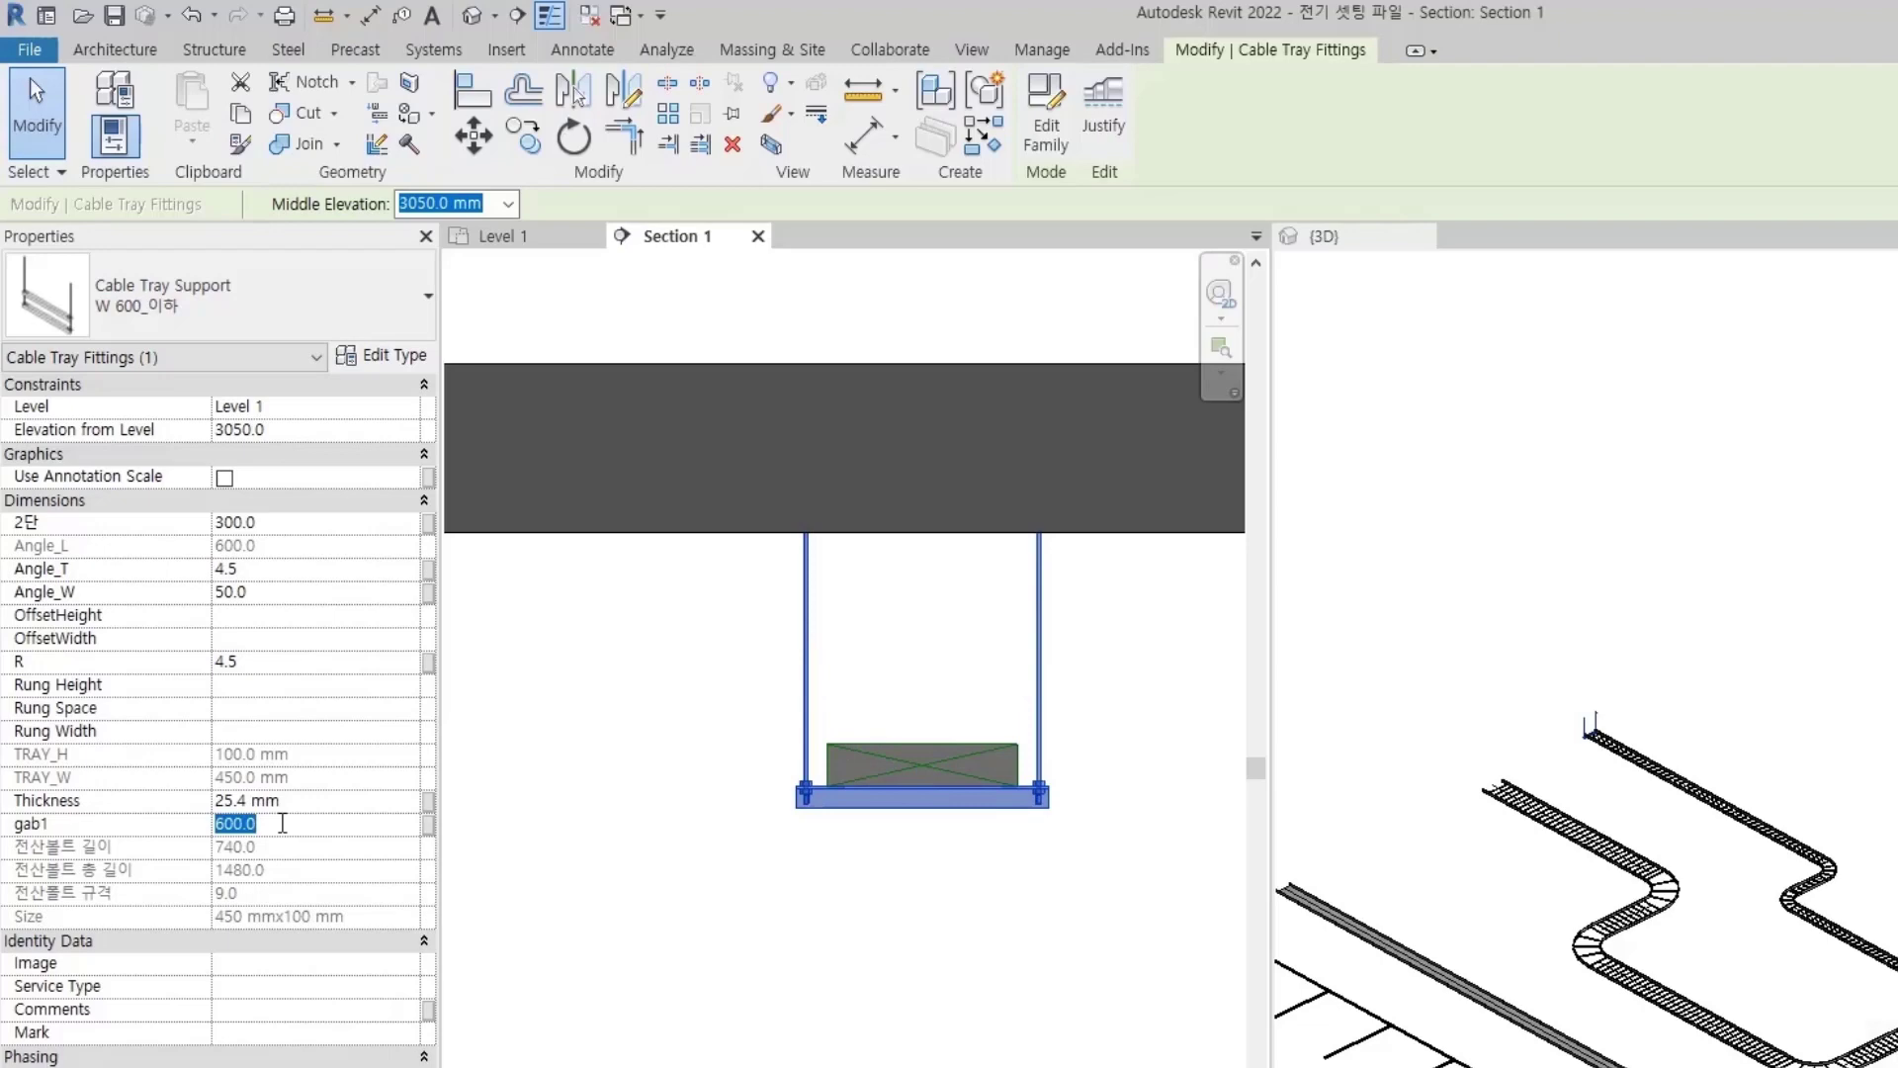
text(500)
click(817, 600)
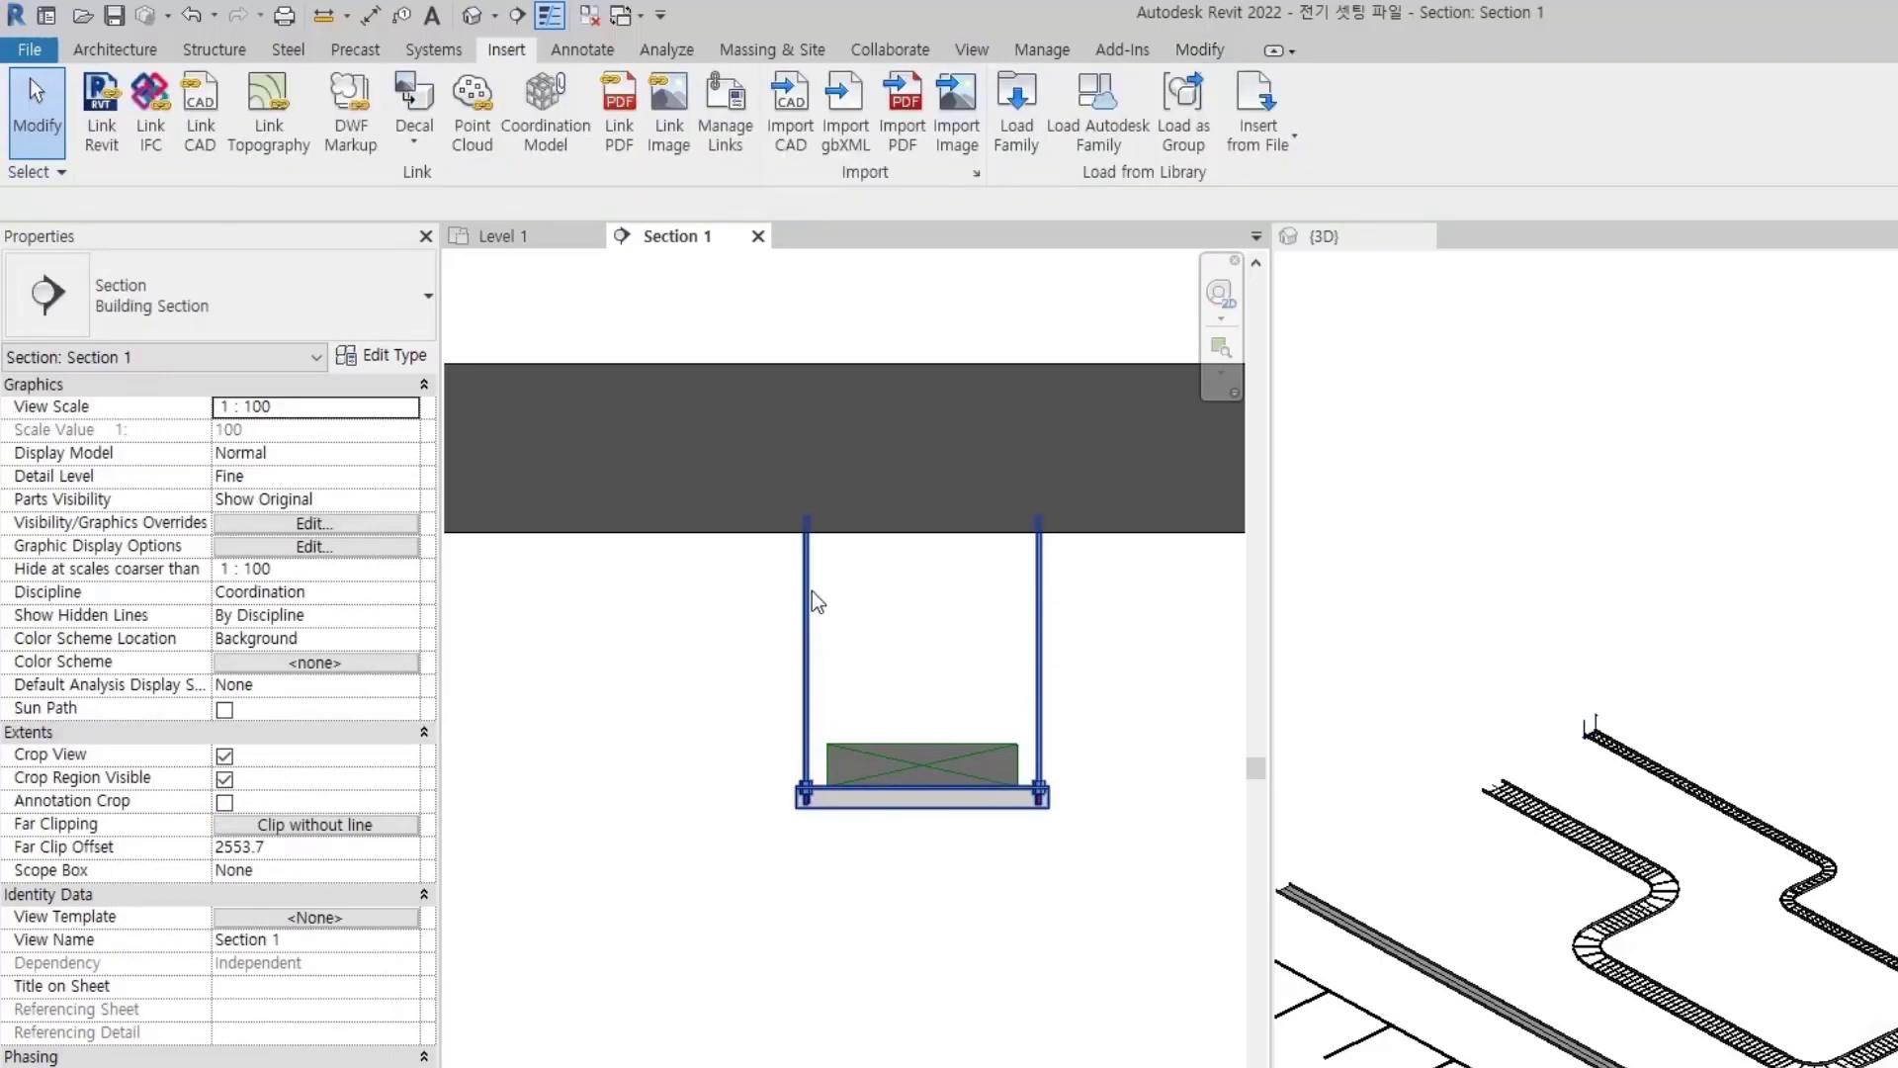
scroll(844, 539, up, 5)
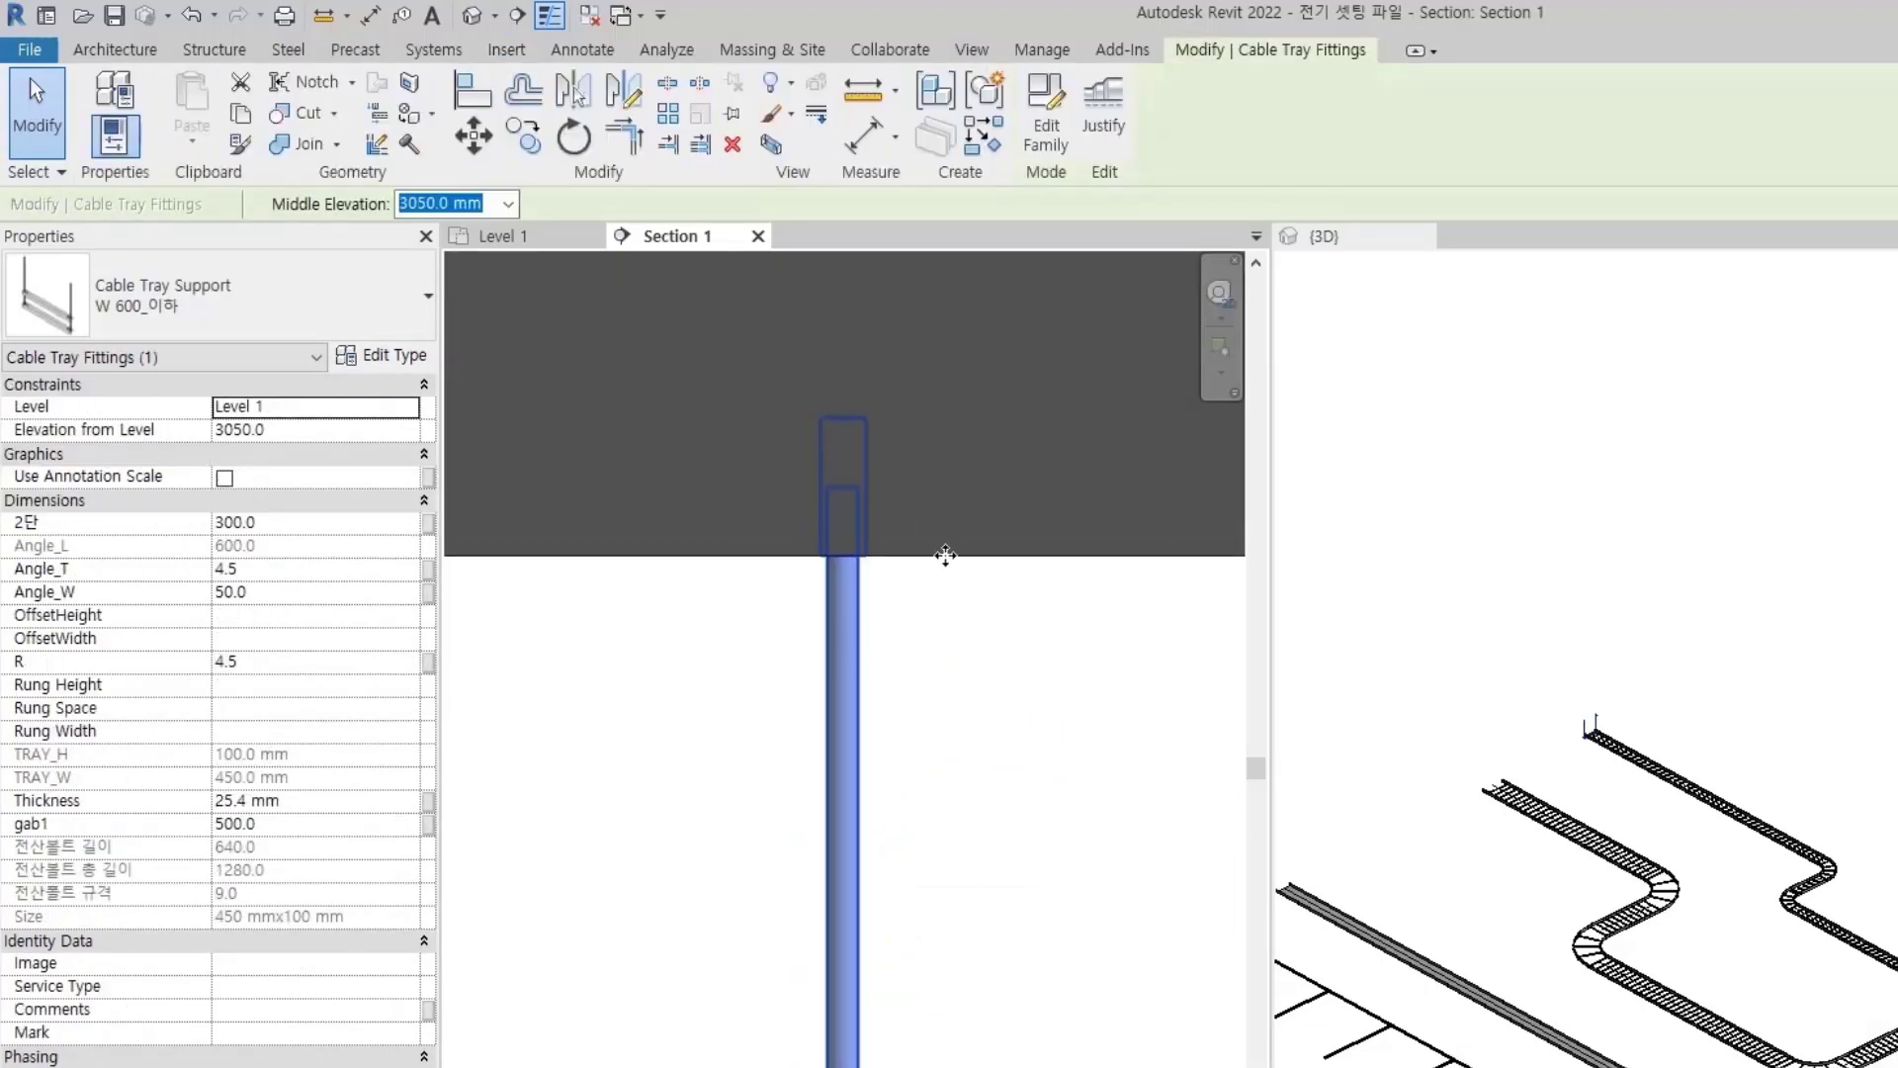
key(Escape)
- Pan Section 1 to check the support rods reach the Level 2 slab
scroll(992, 737, down, 2)
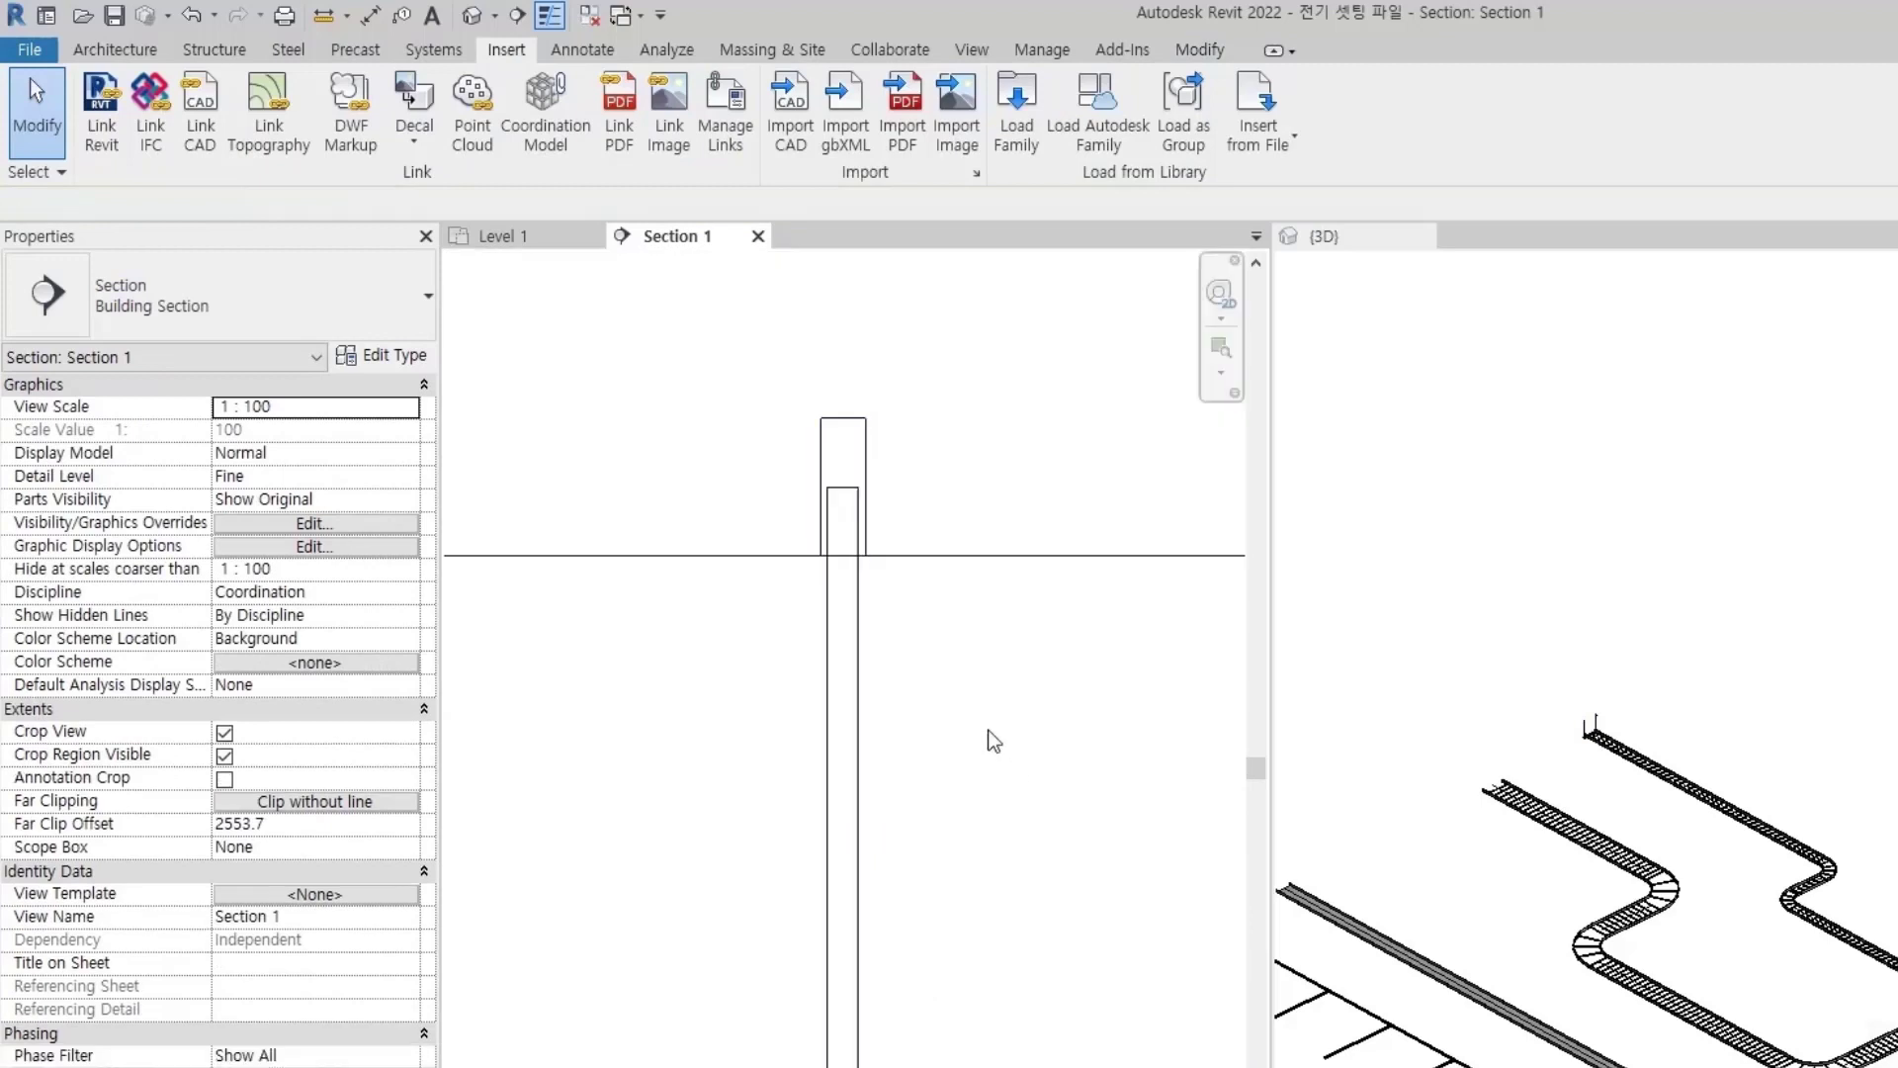
scroll(840, 657, down, 1)
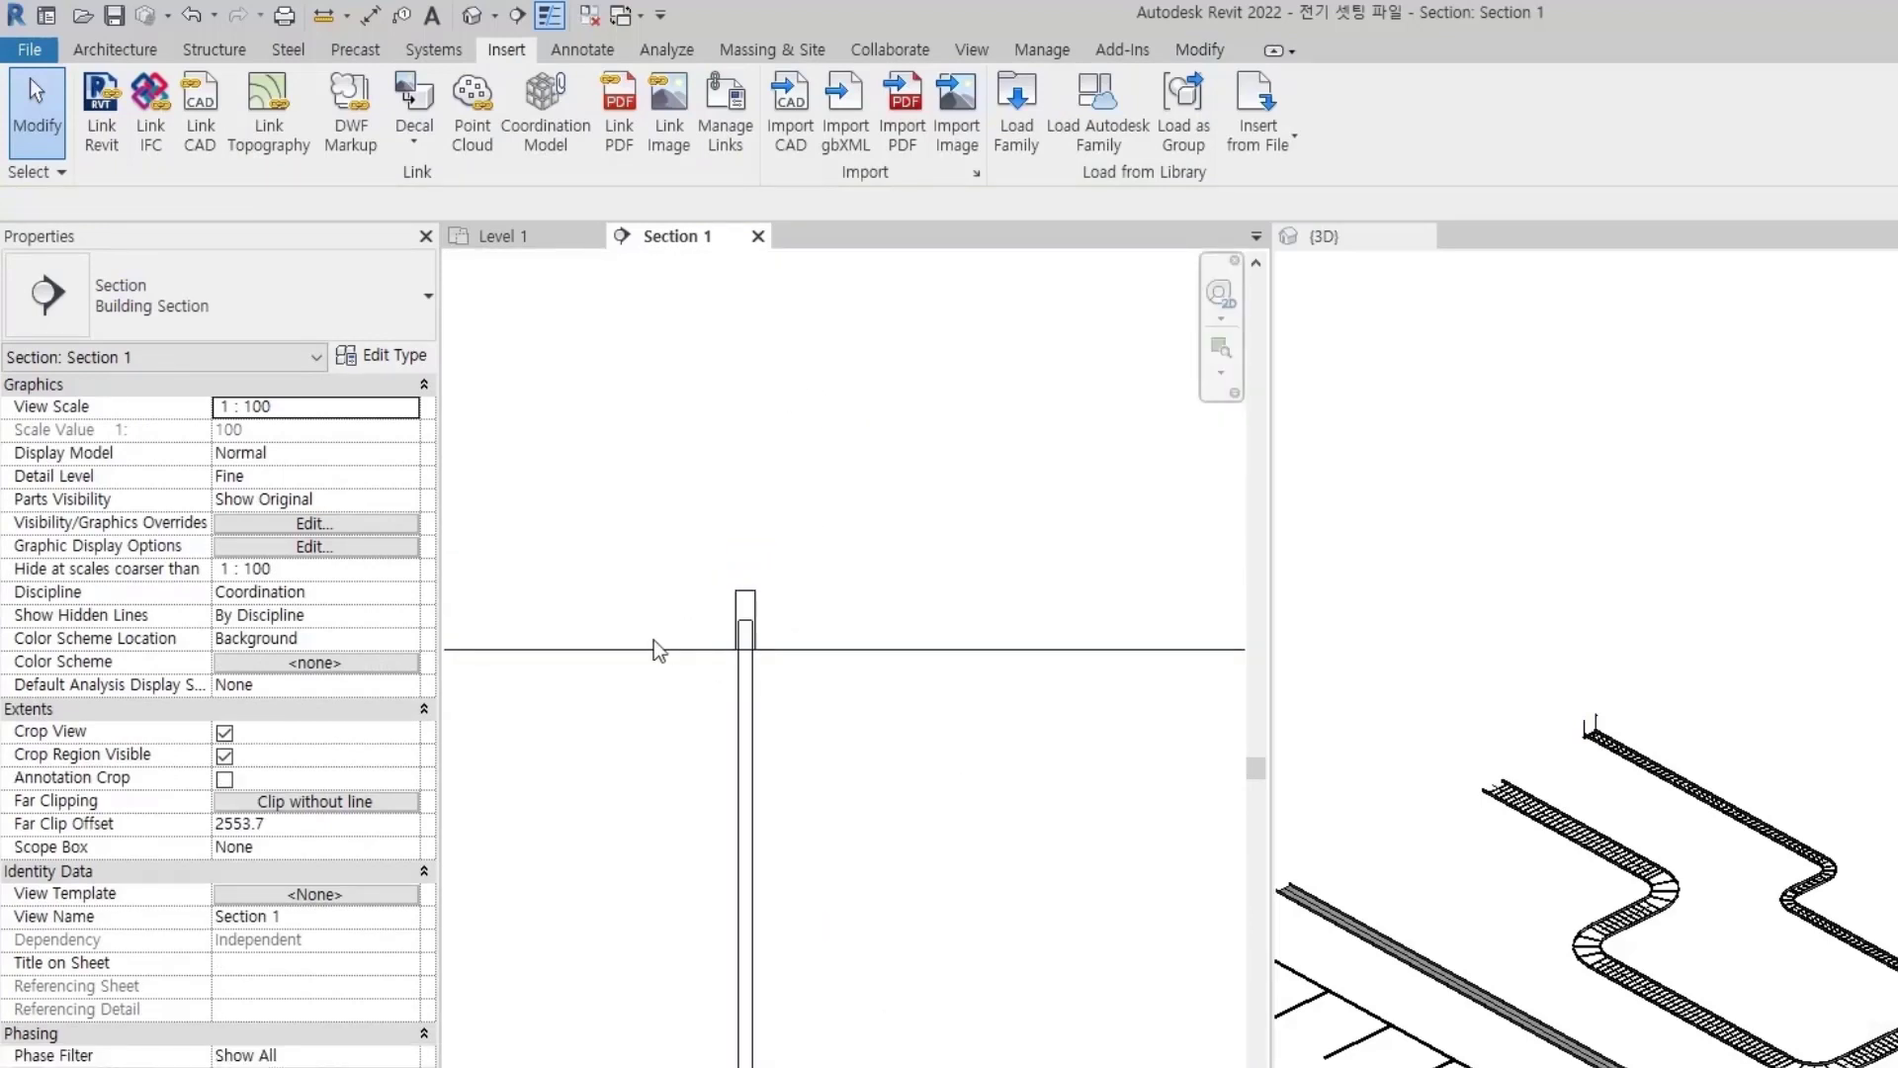
scroll(659, 650, down, 1)
middle_drag(658, 650, 770, 759)
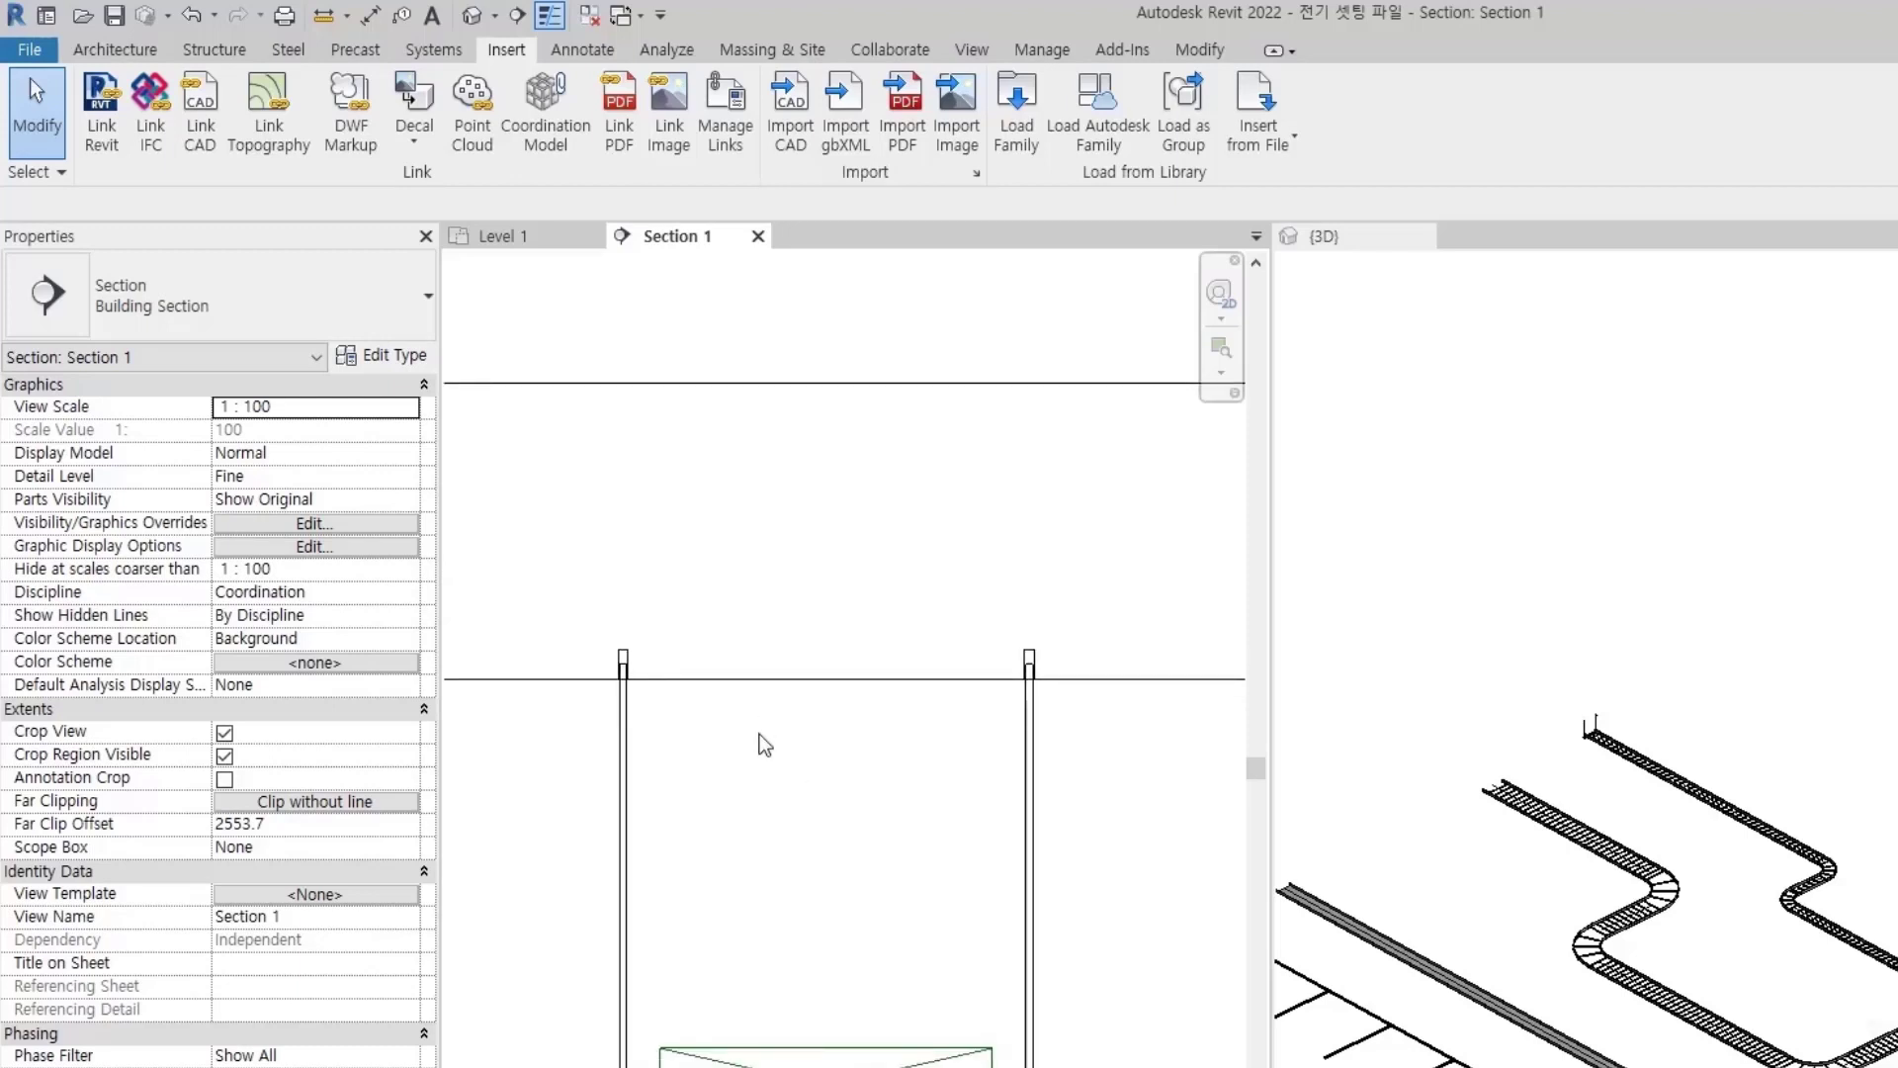
scroll(604, 712, up, 2)
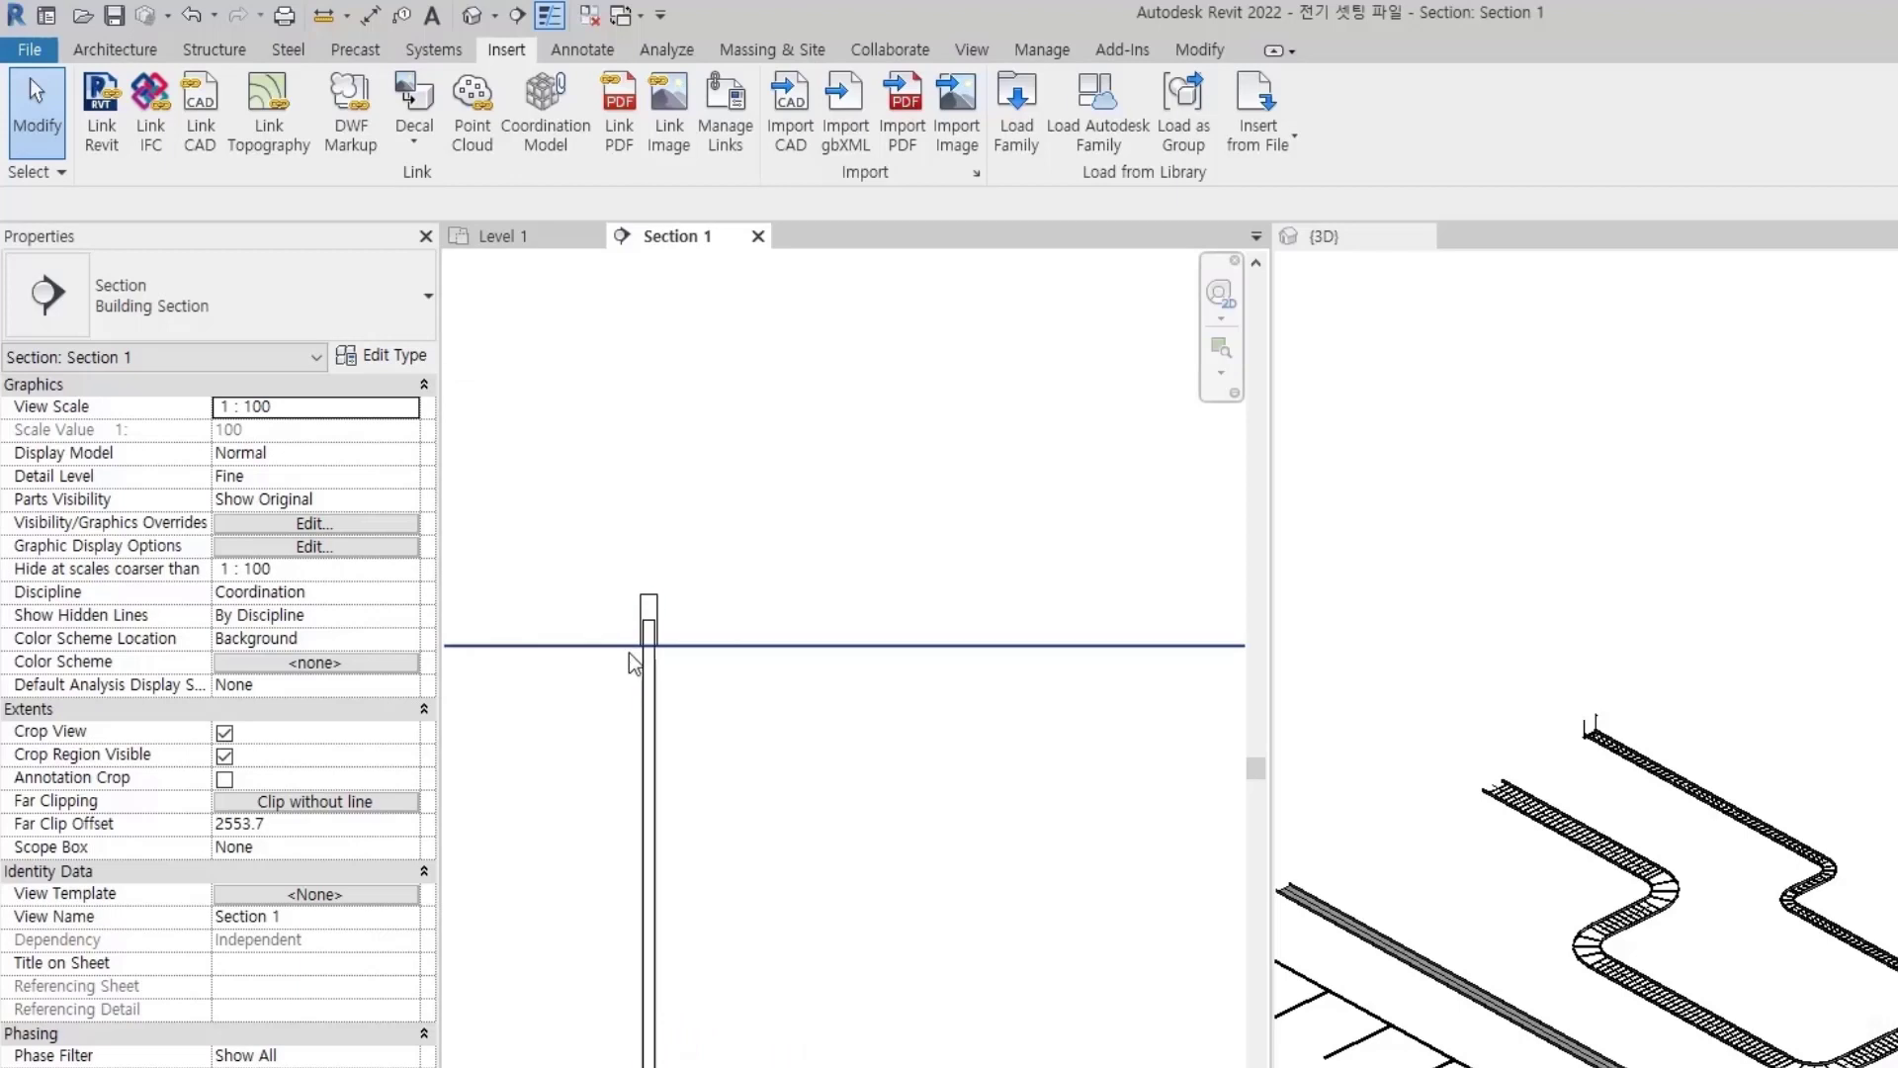
scroll(634, 663, down, 1)
middle_drag(634, 663, 856, 752)
scroll(998, 809, down, 1)
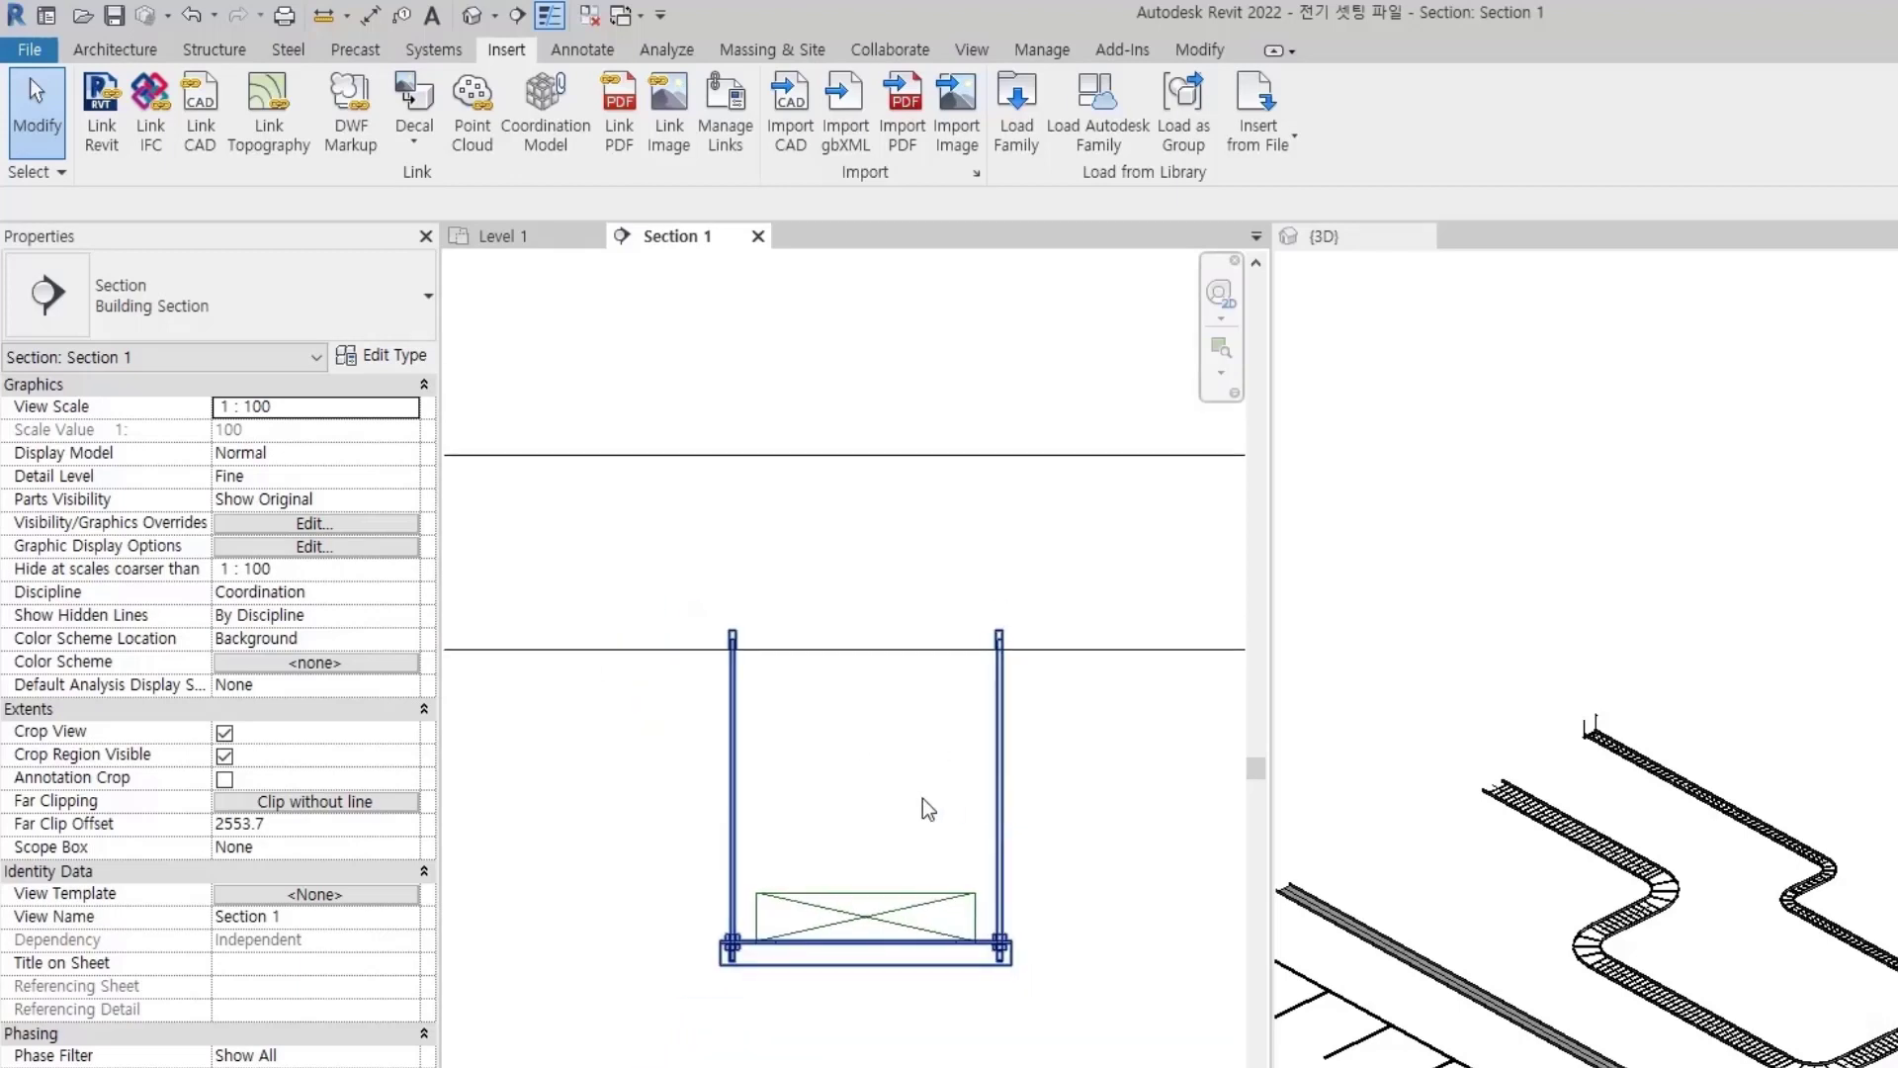
click(1108, 650)
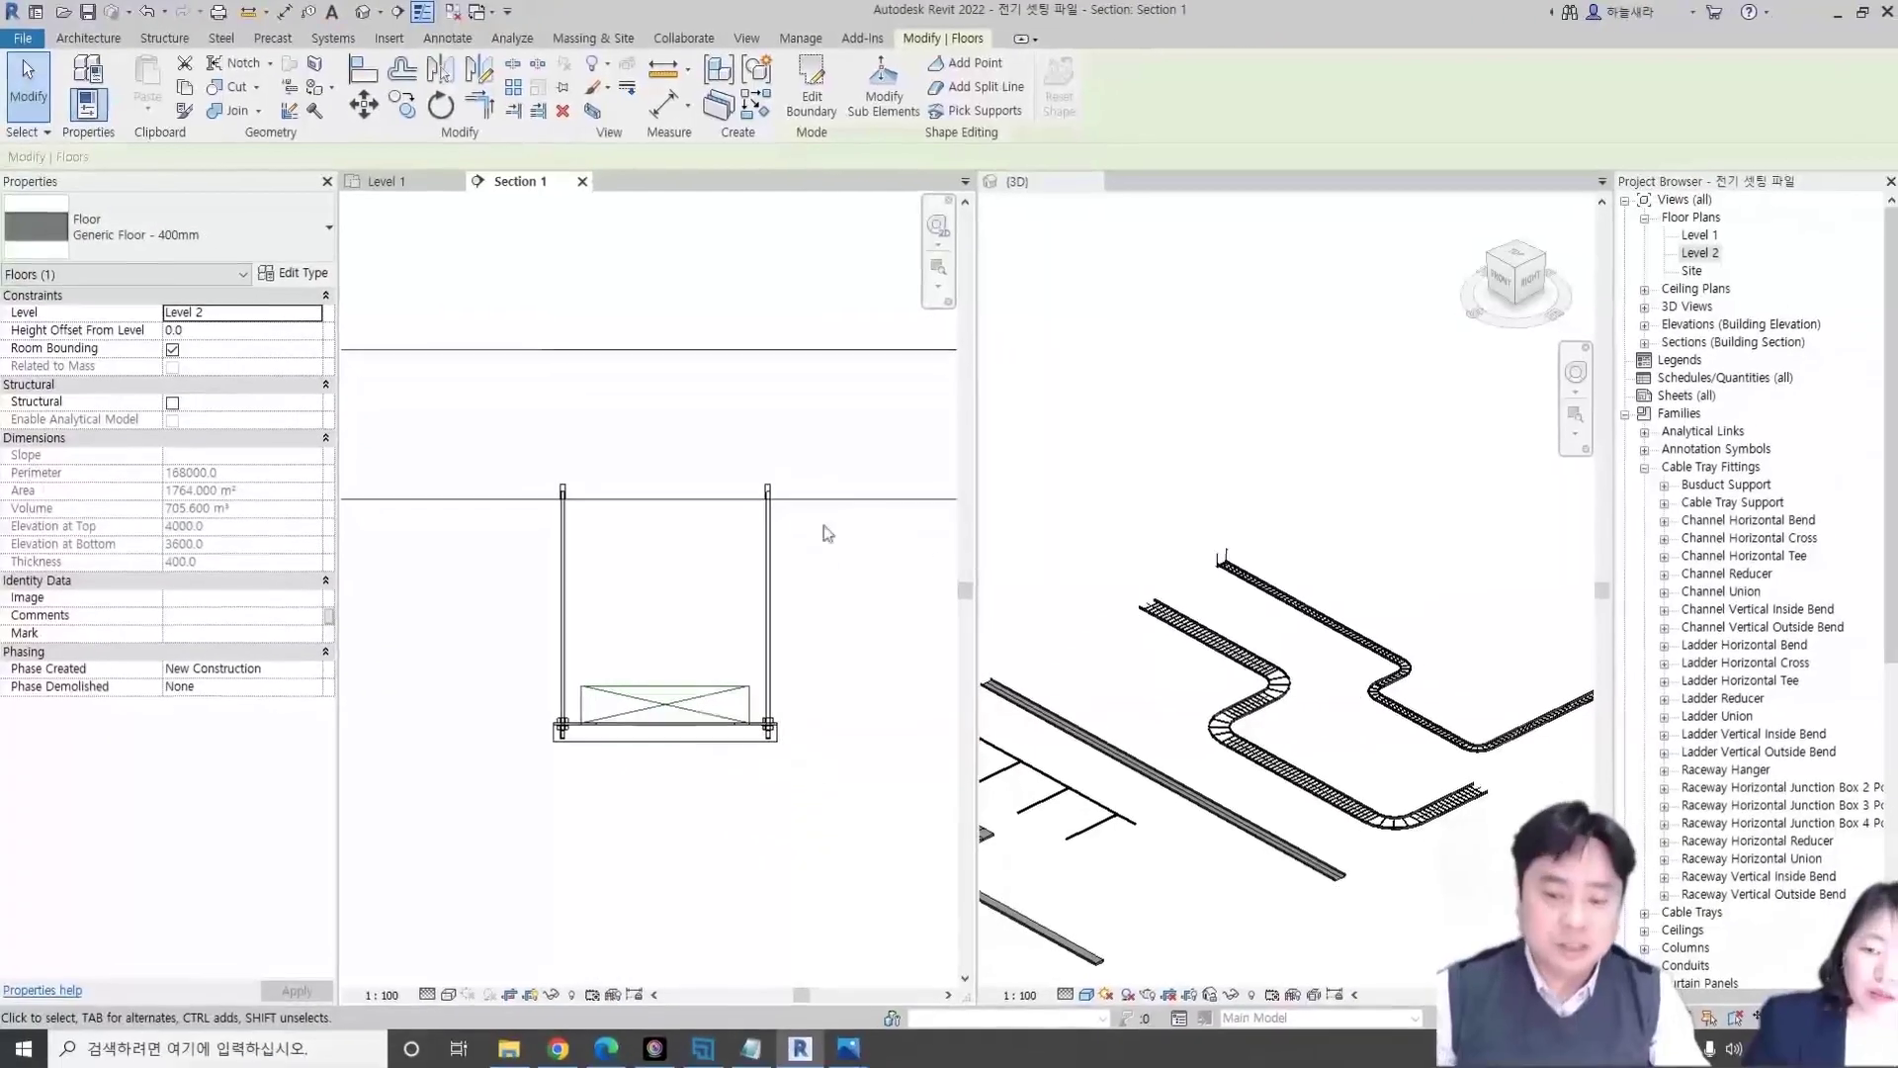
click(871, 643)
scroll(669, 657, down, 2)
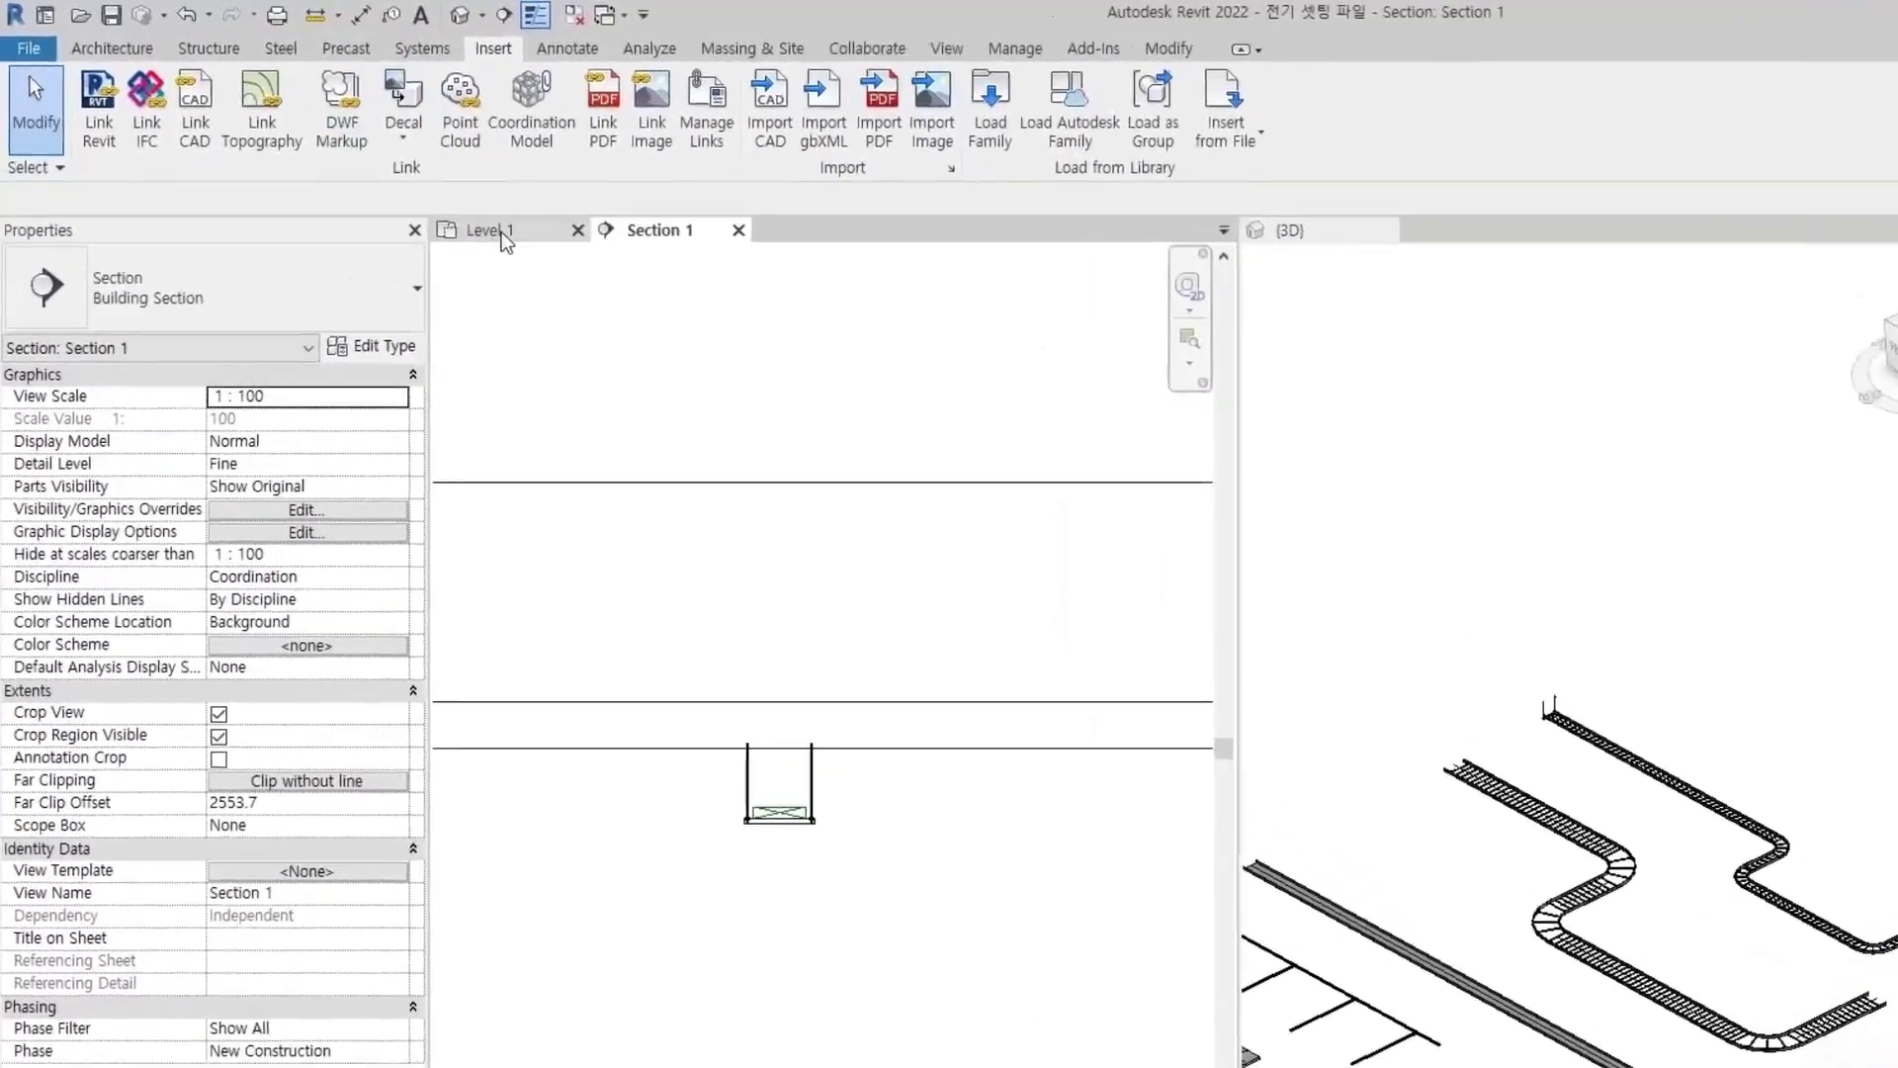
- In the Level 1 plan, start Create Similar (CS) from the upper tray's end support
click(499, 232)
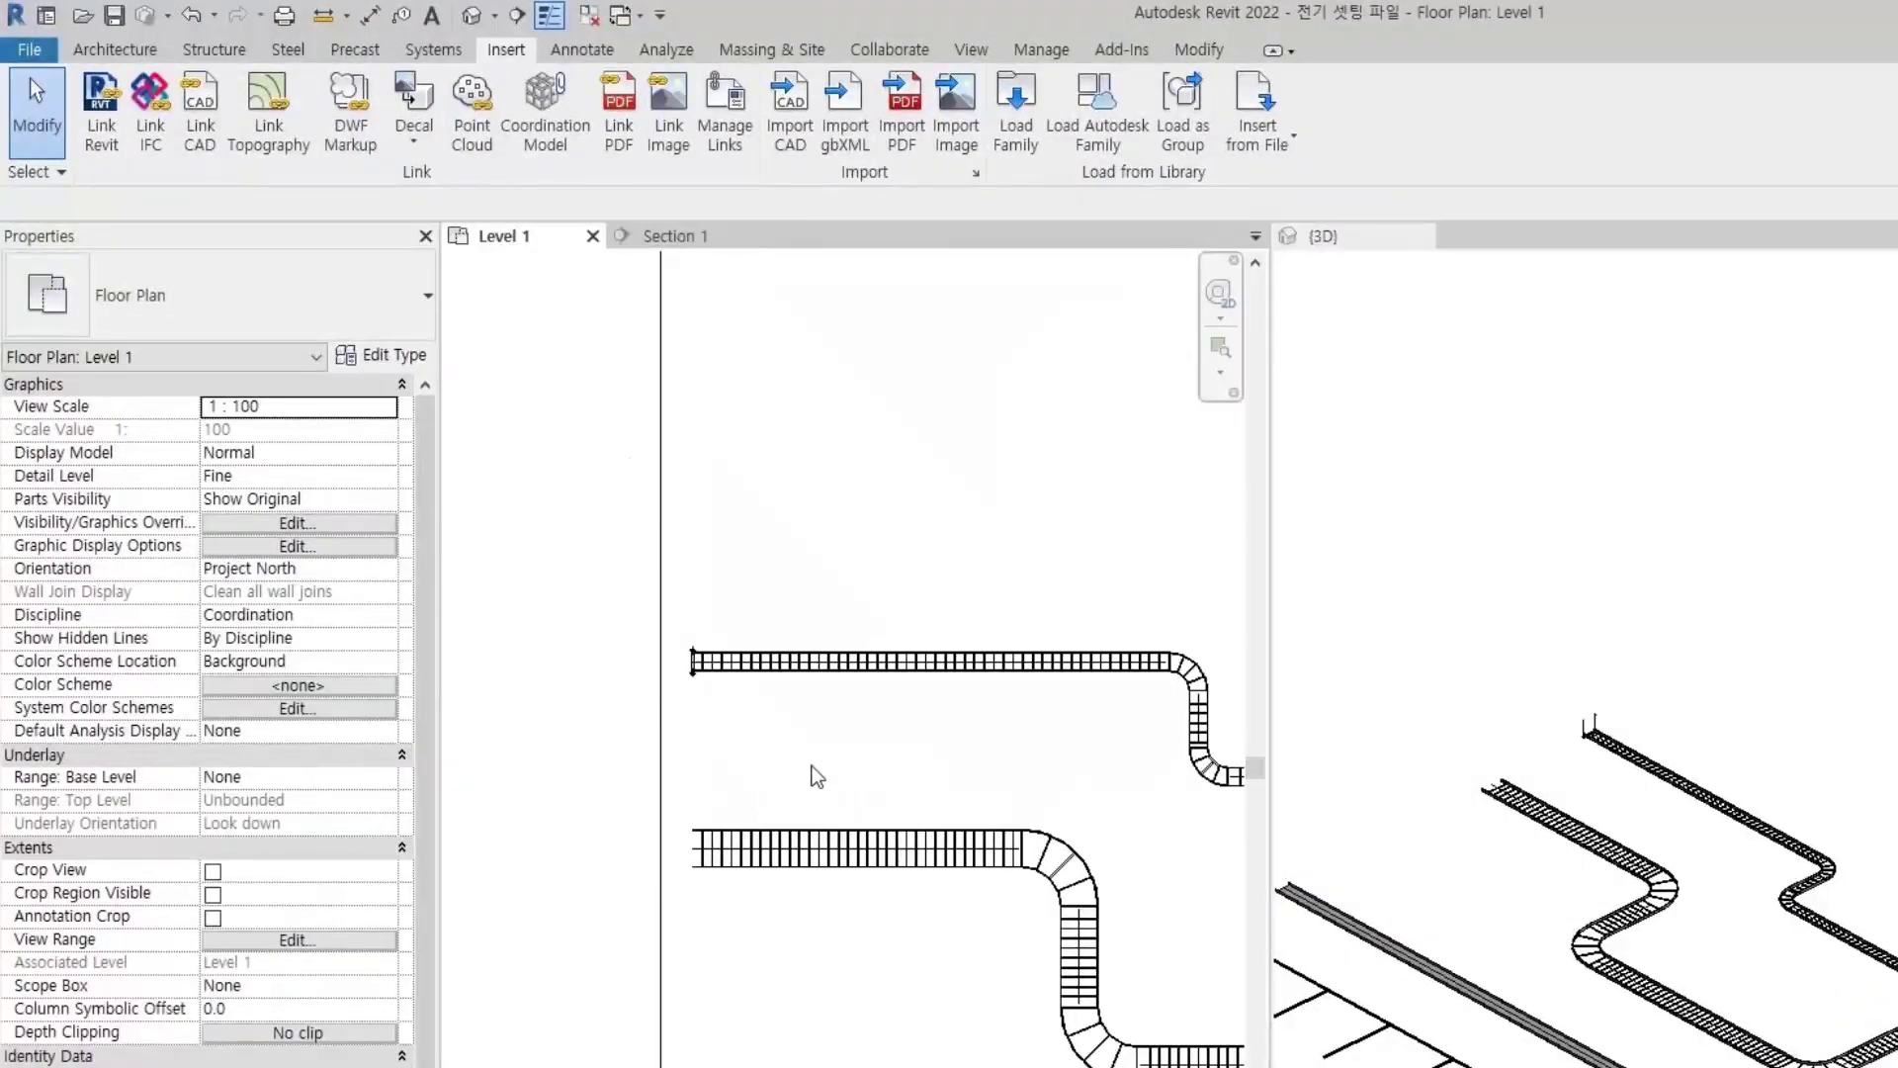
scroll(742, 729, up, 2)
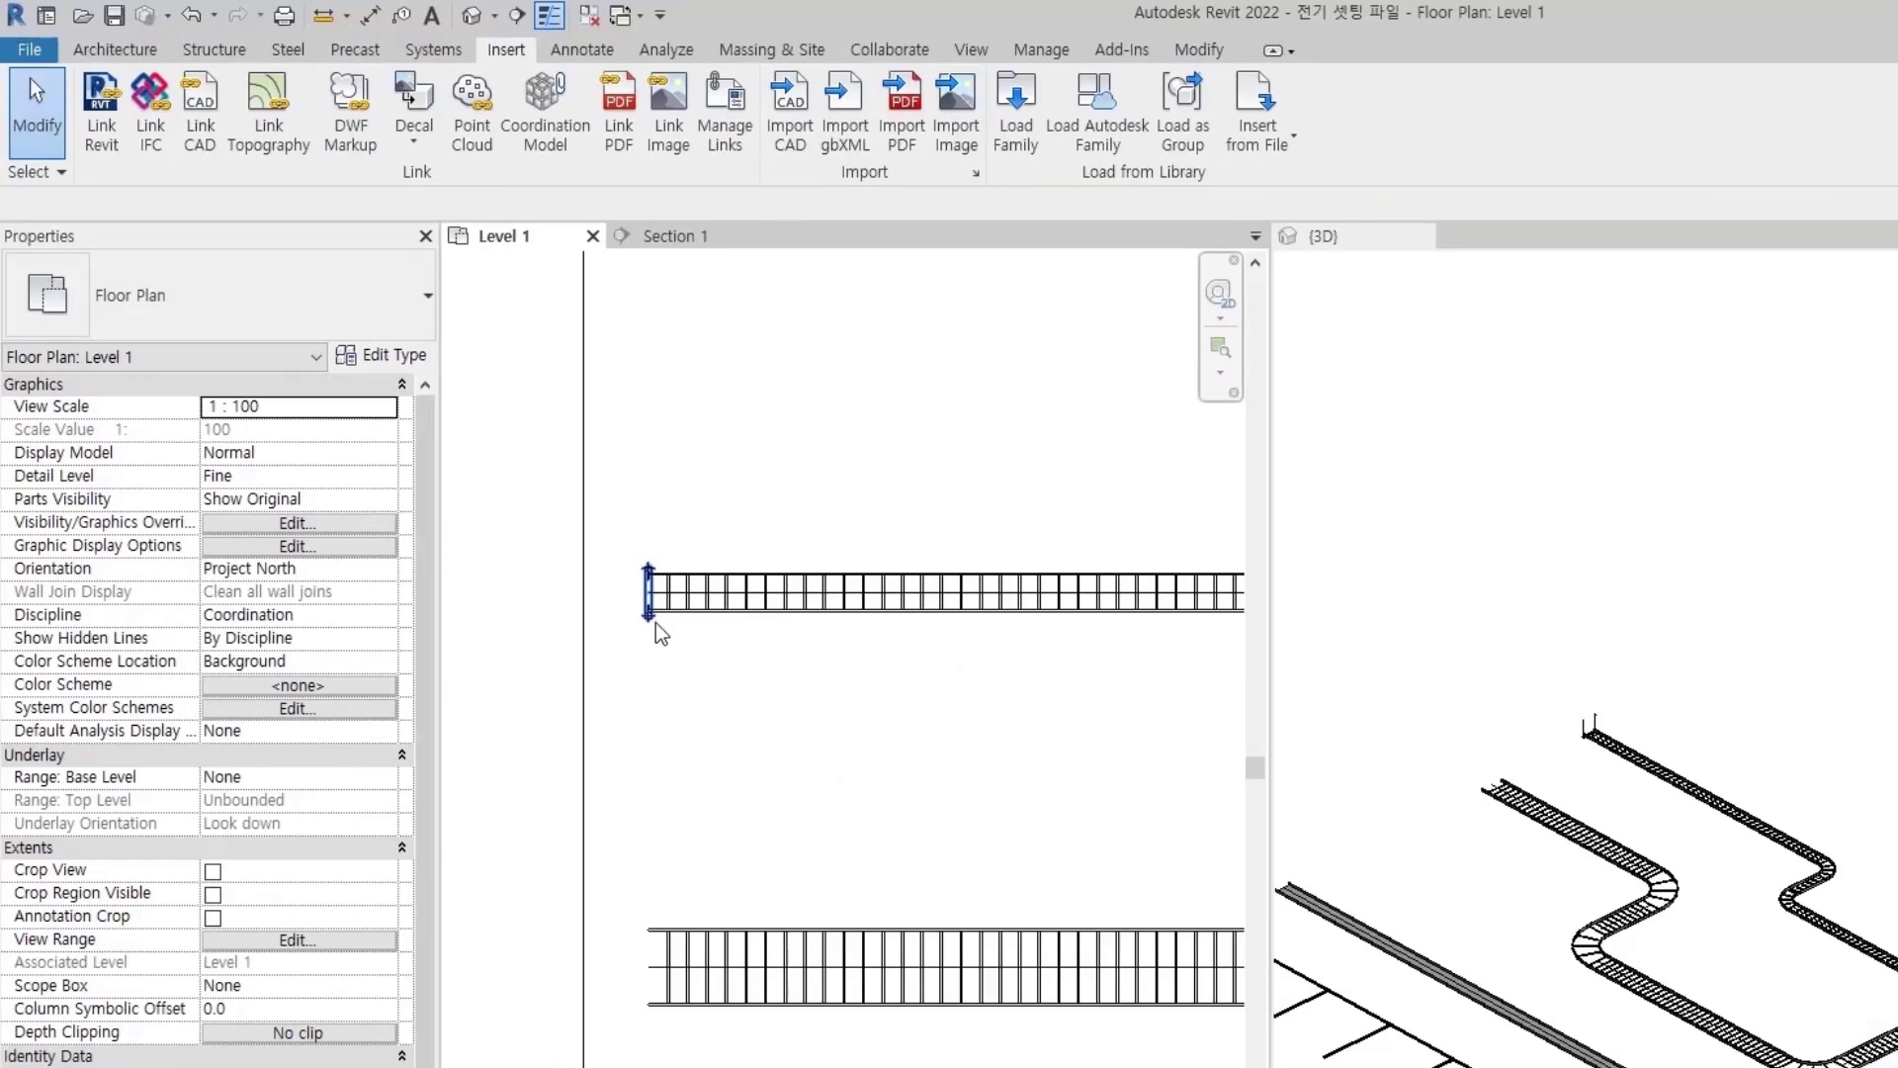
click(652, 594)
key(c)
key(s)
click(336, 326)
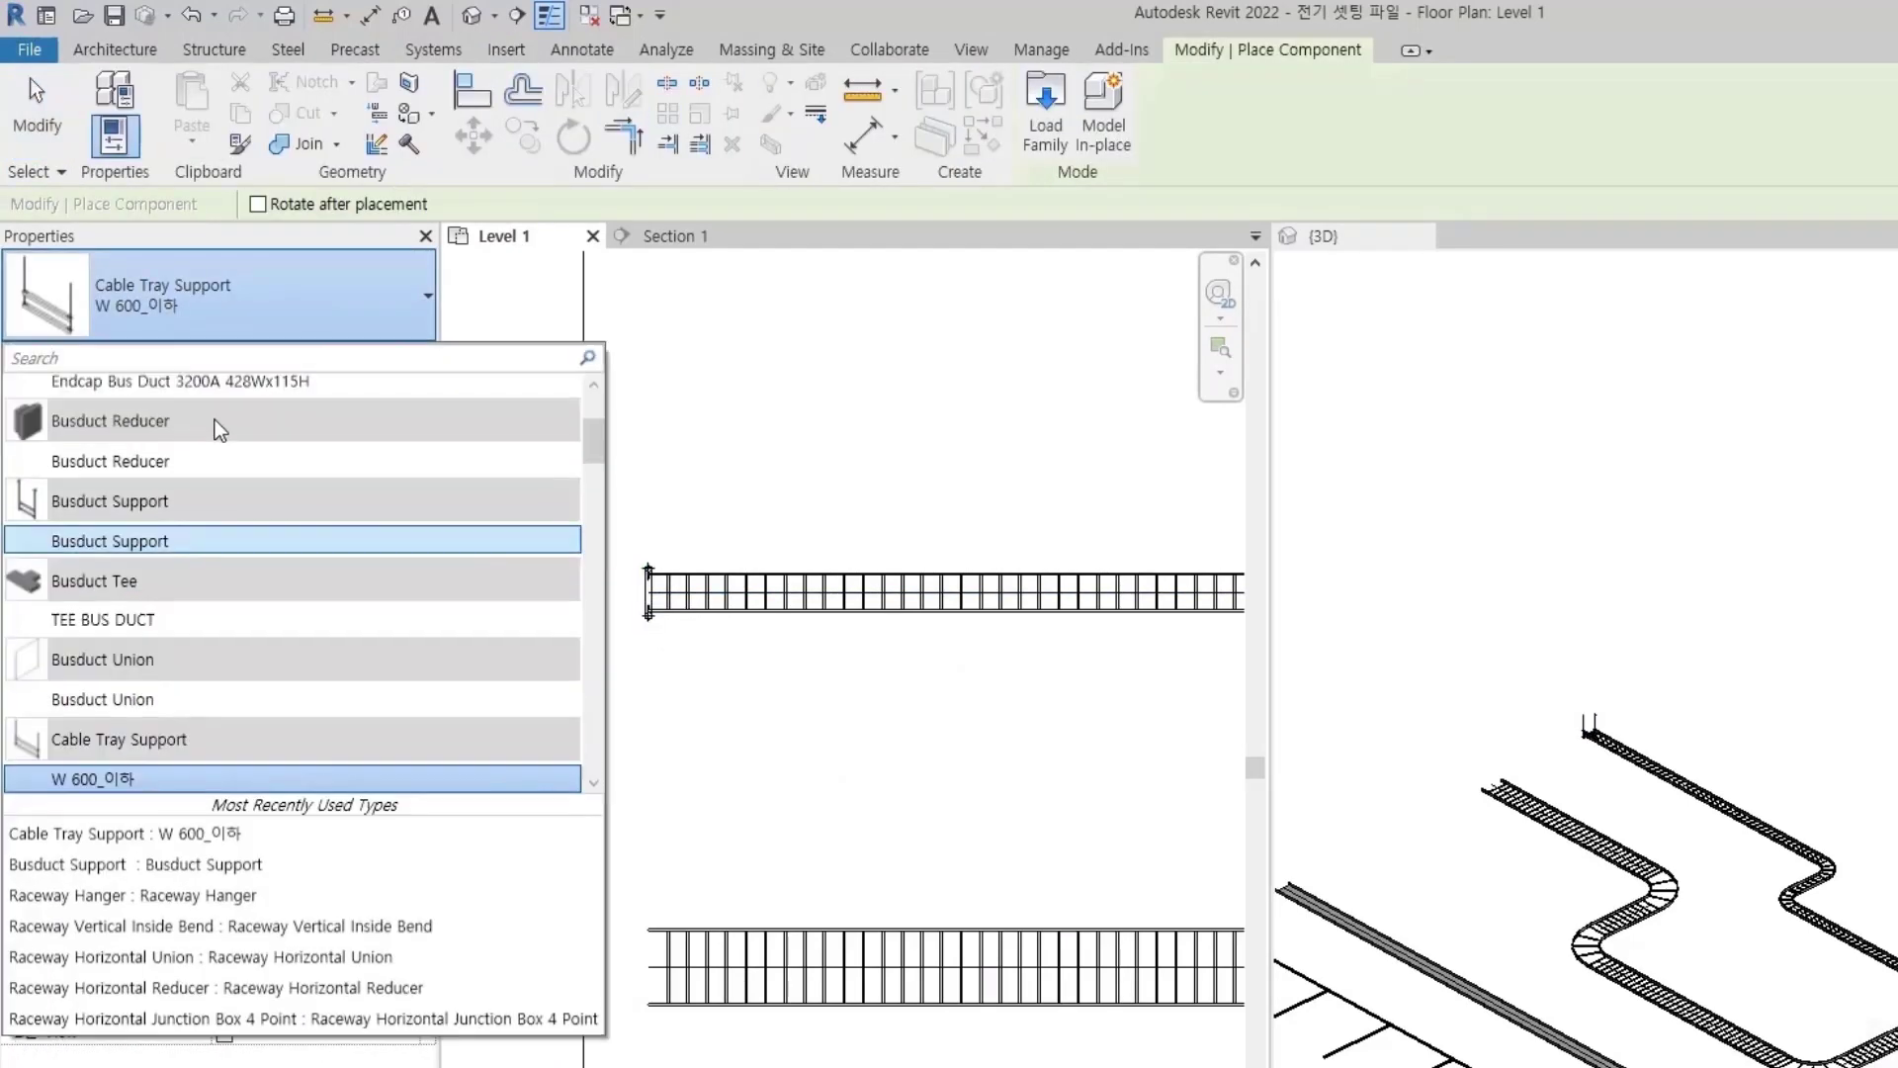
- Place two W 600_초과 supports along the lower 900 mm tray
scroll(183, 633, down, 2)
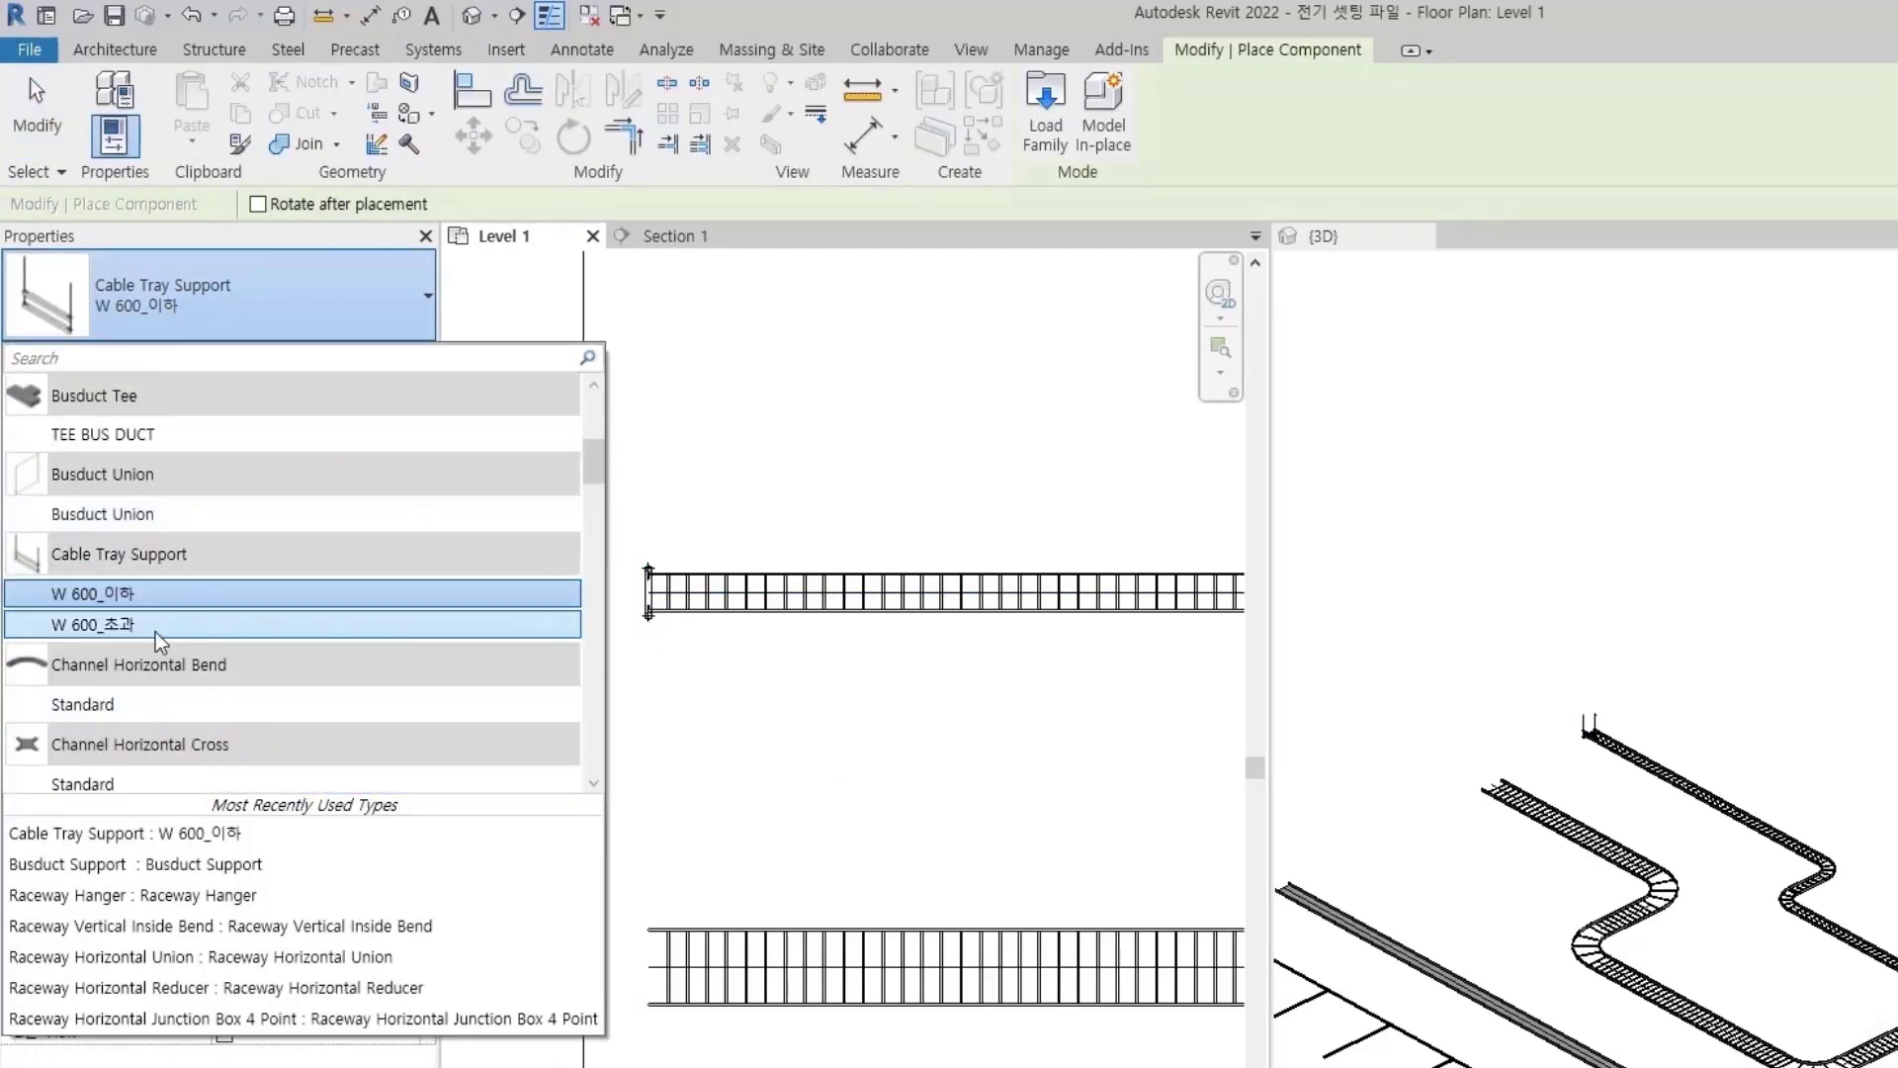
click(148, 623)
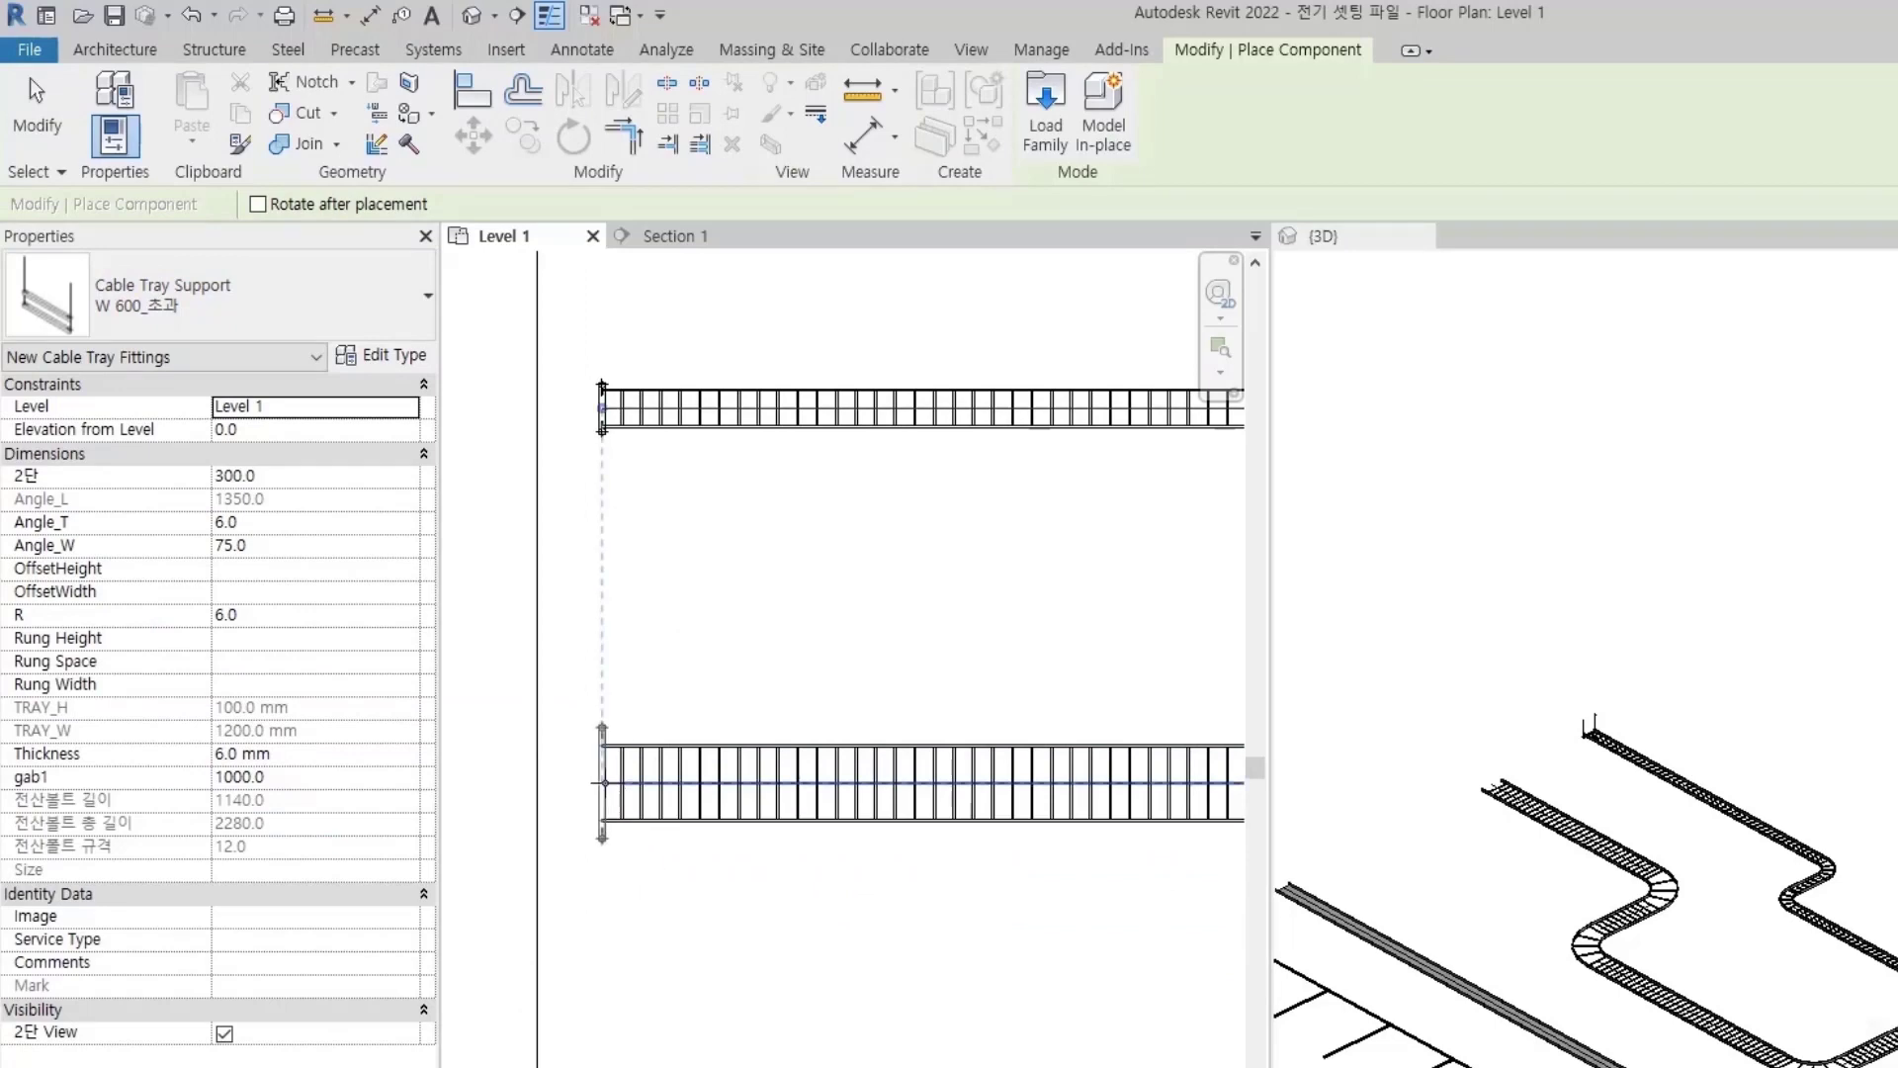
click(602, 781)
click(993, 781)
key(Escape)
key(Escape)
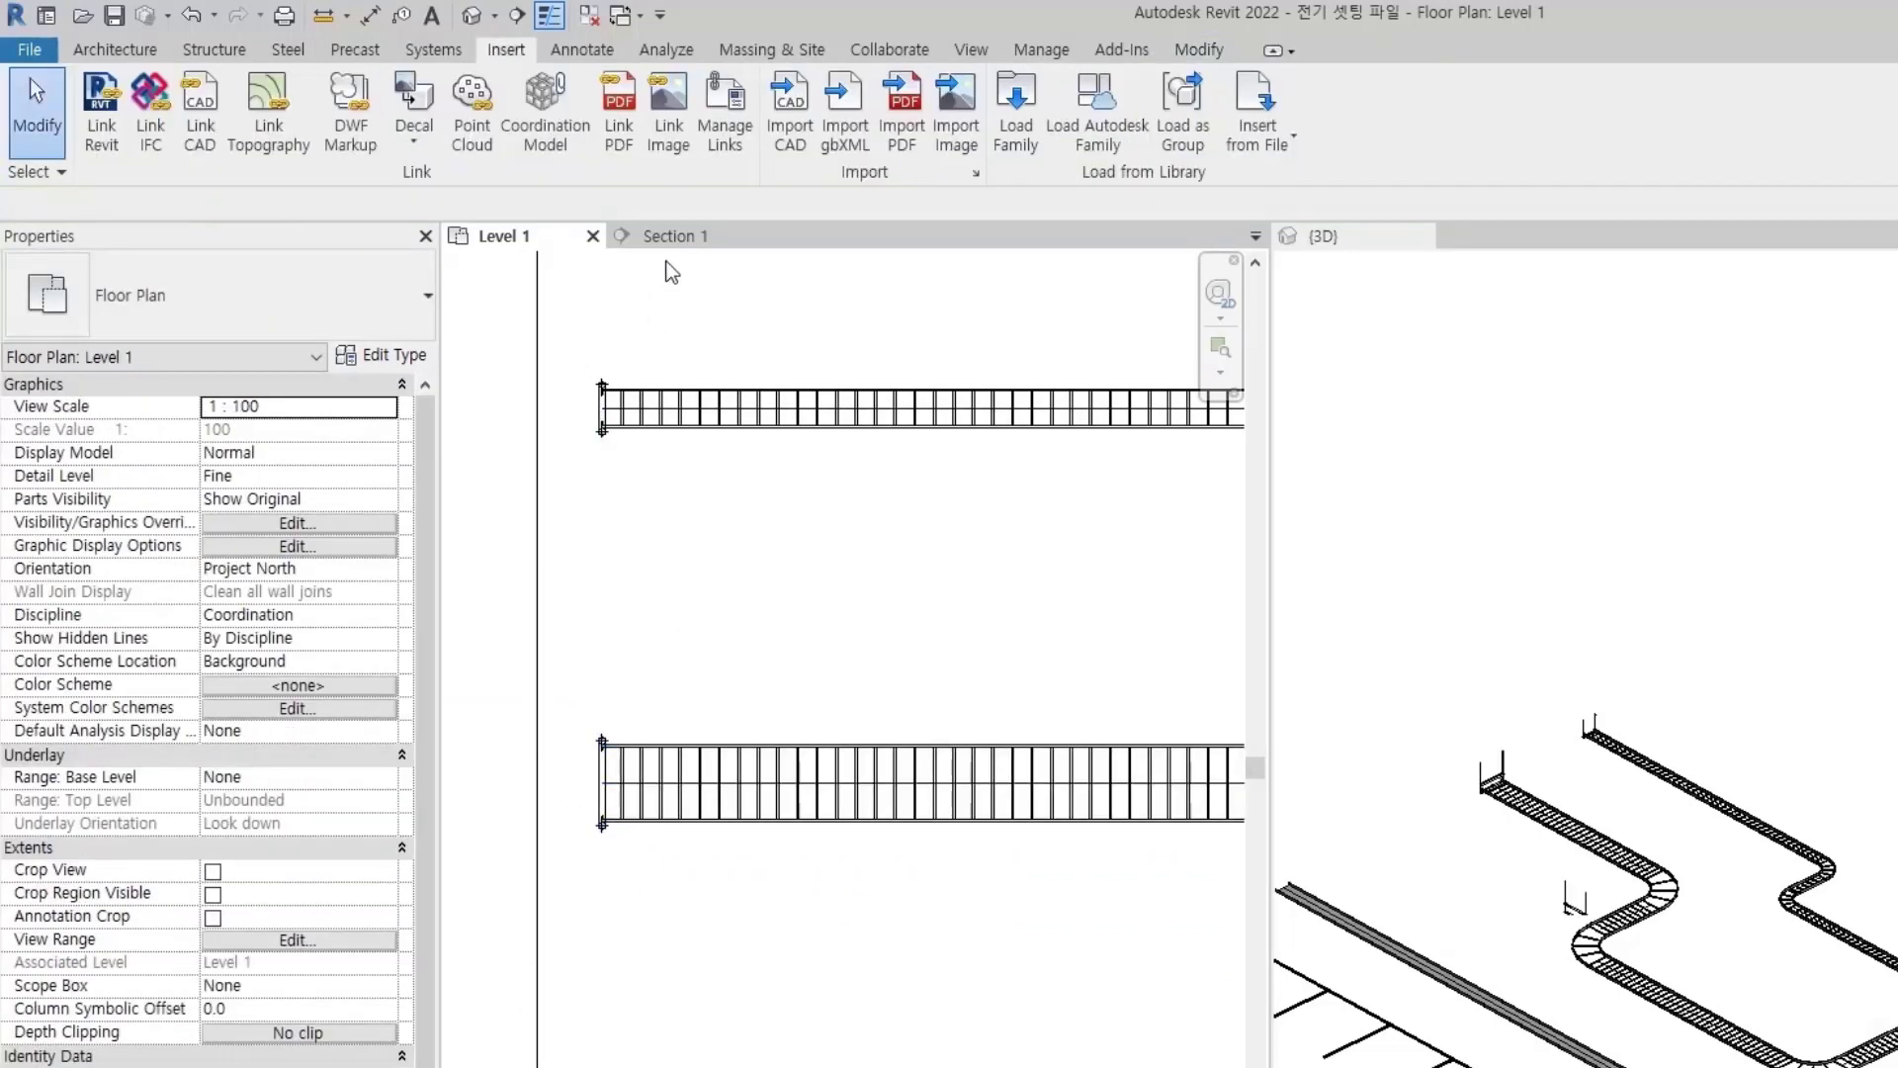
- Check the new wide support under the 900 mm tray in Section 1
click(671, 236)
scroll(851, 886, up, 2)
scroll(831, 841, up, 2)
click(799, 796)
scroll(799, 796, down, 2)
scroll(870, 791, up, 2)
scroll(890, 786, up, 1)
click(911, 784)
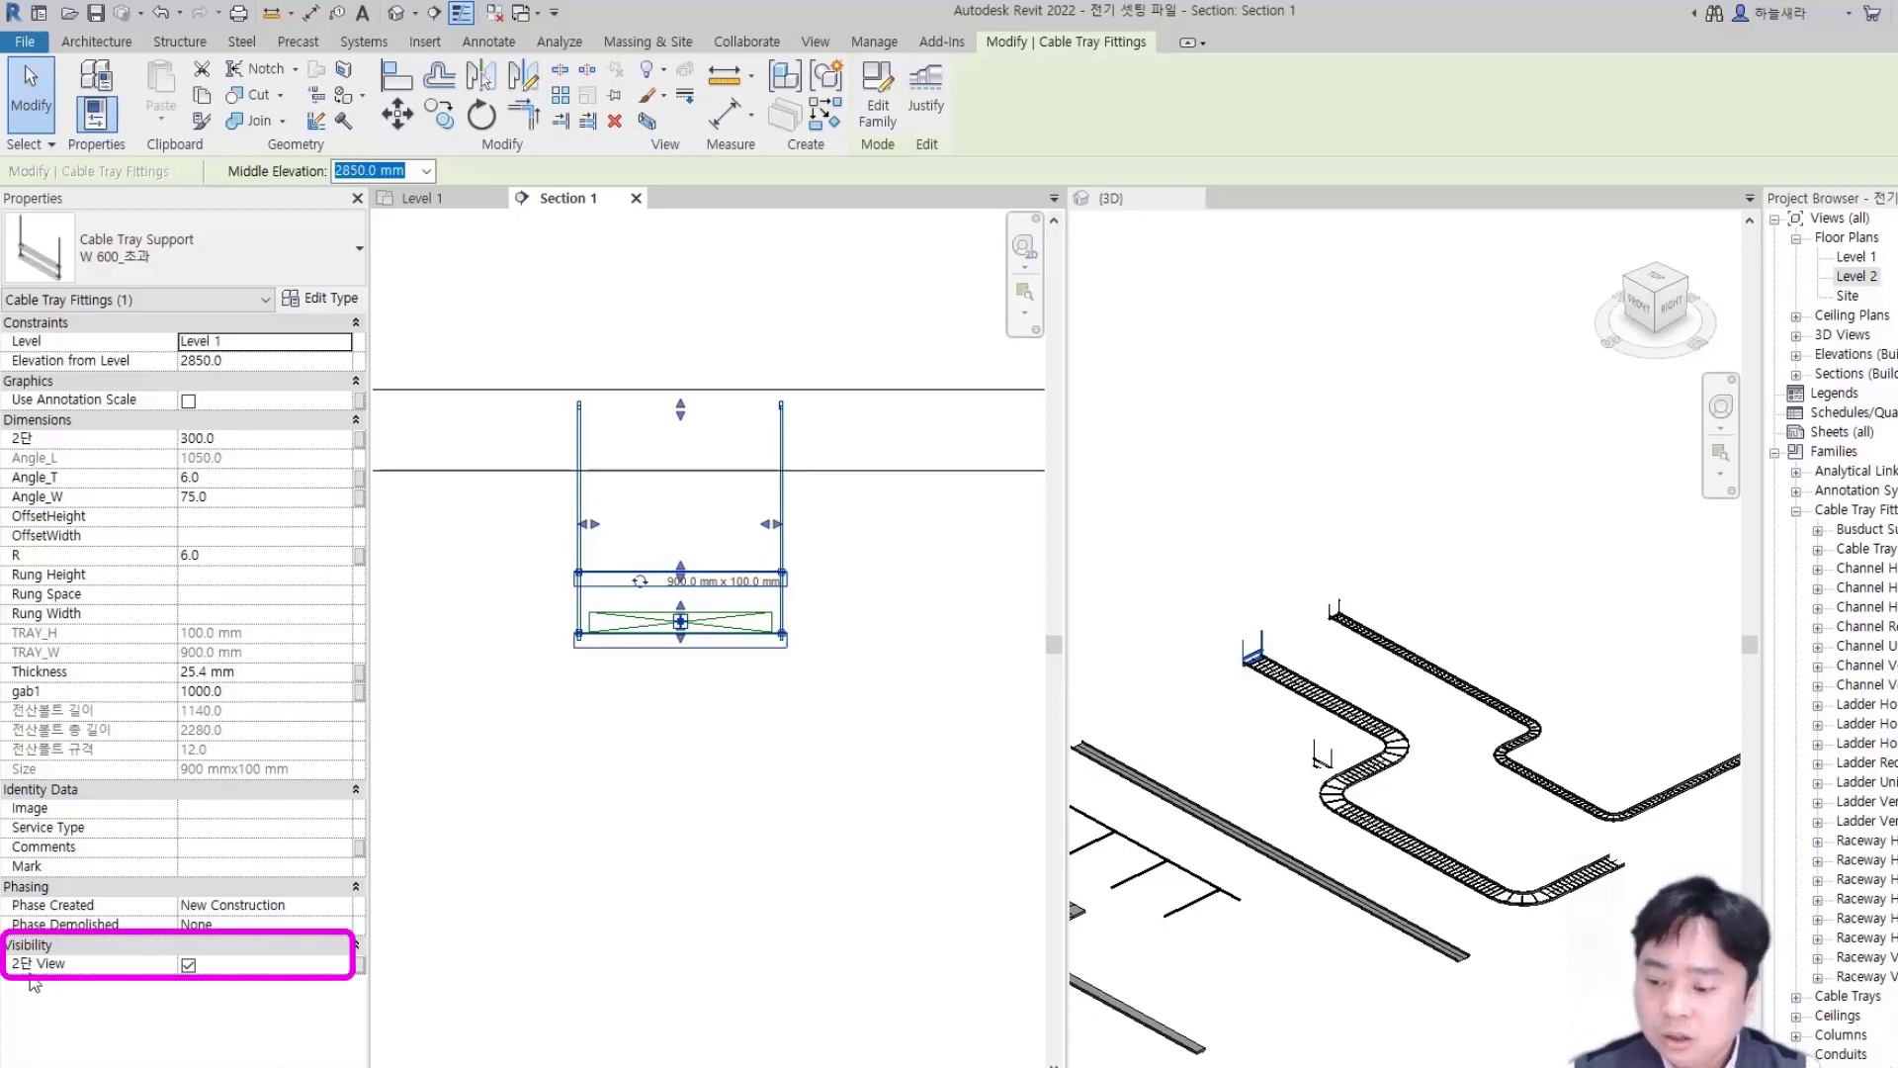
click(188, 965)
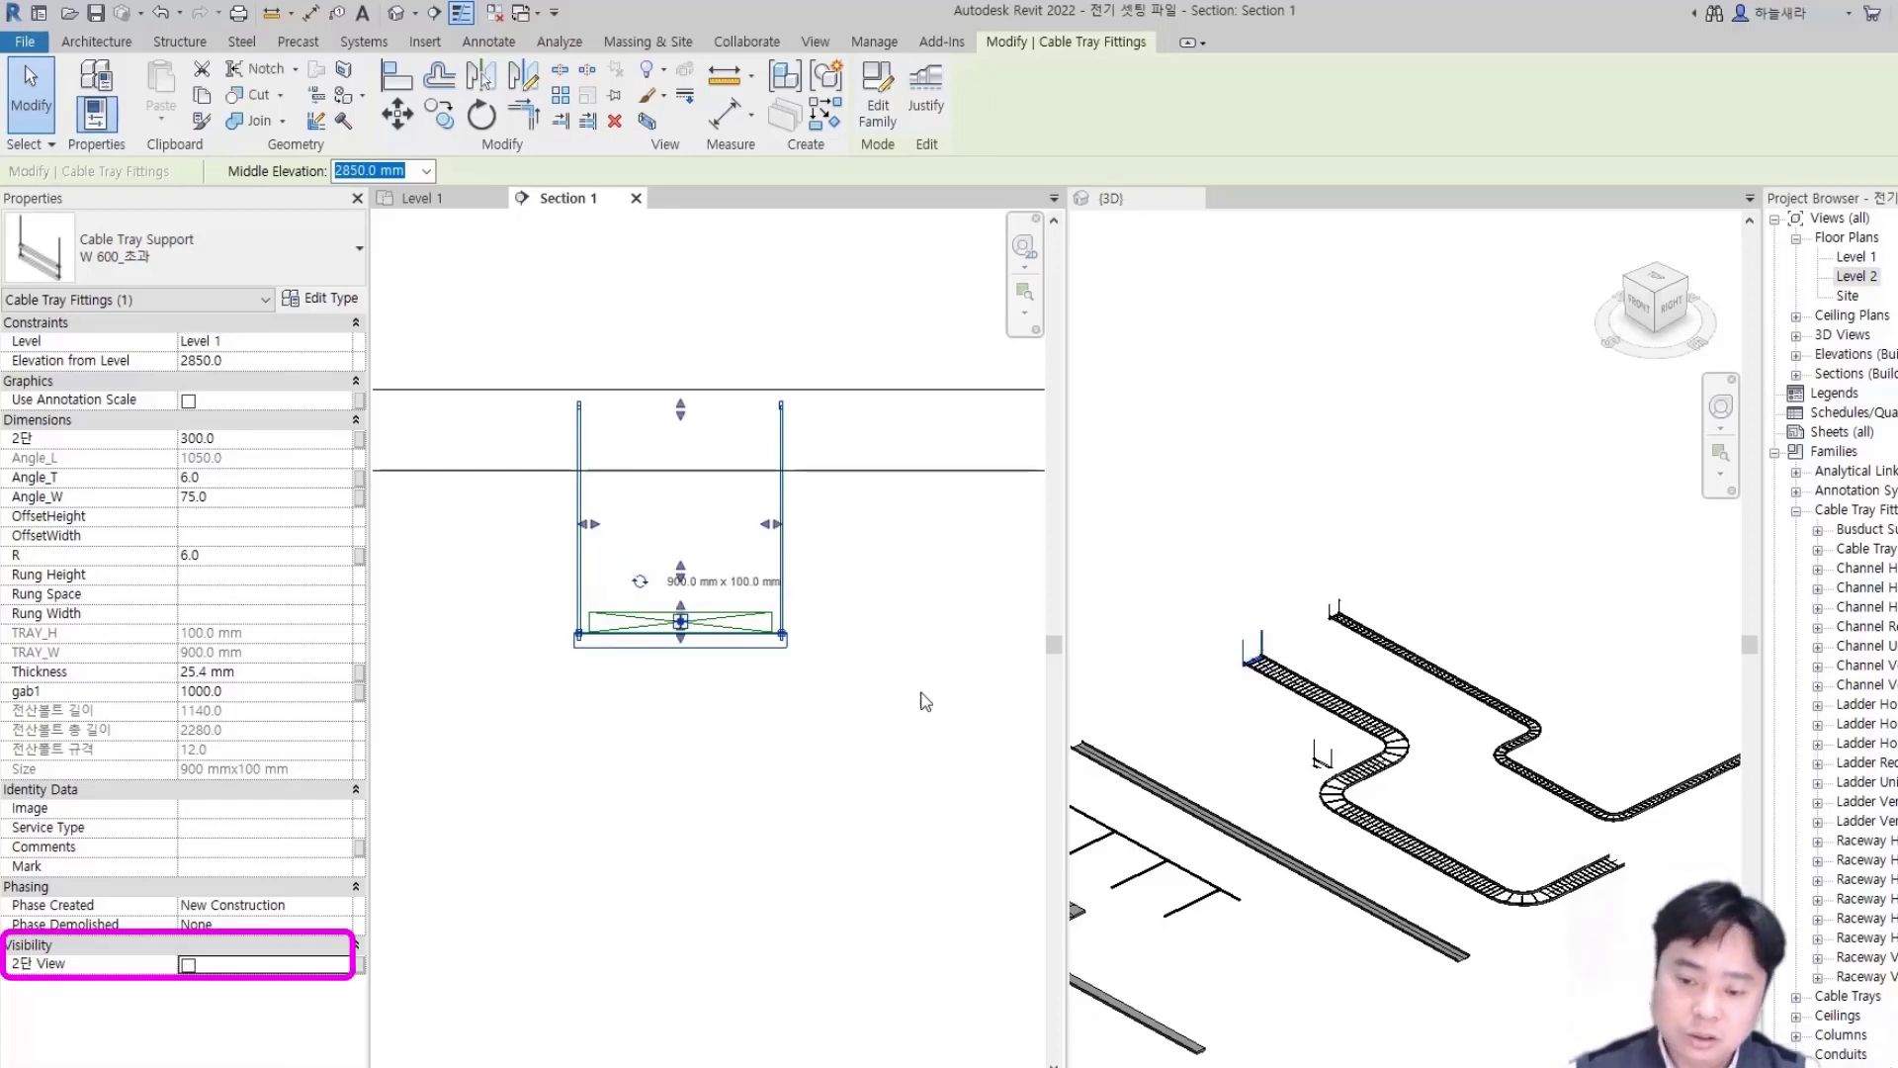
click(188, 965)
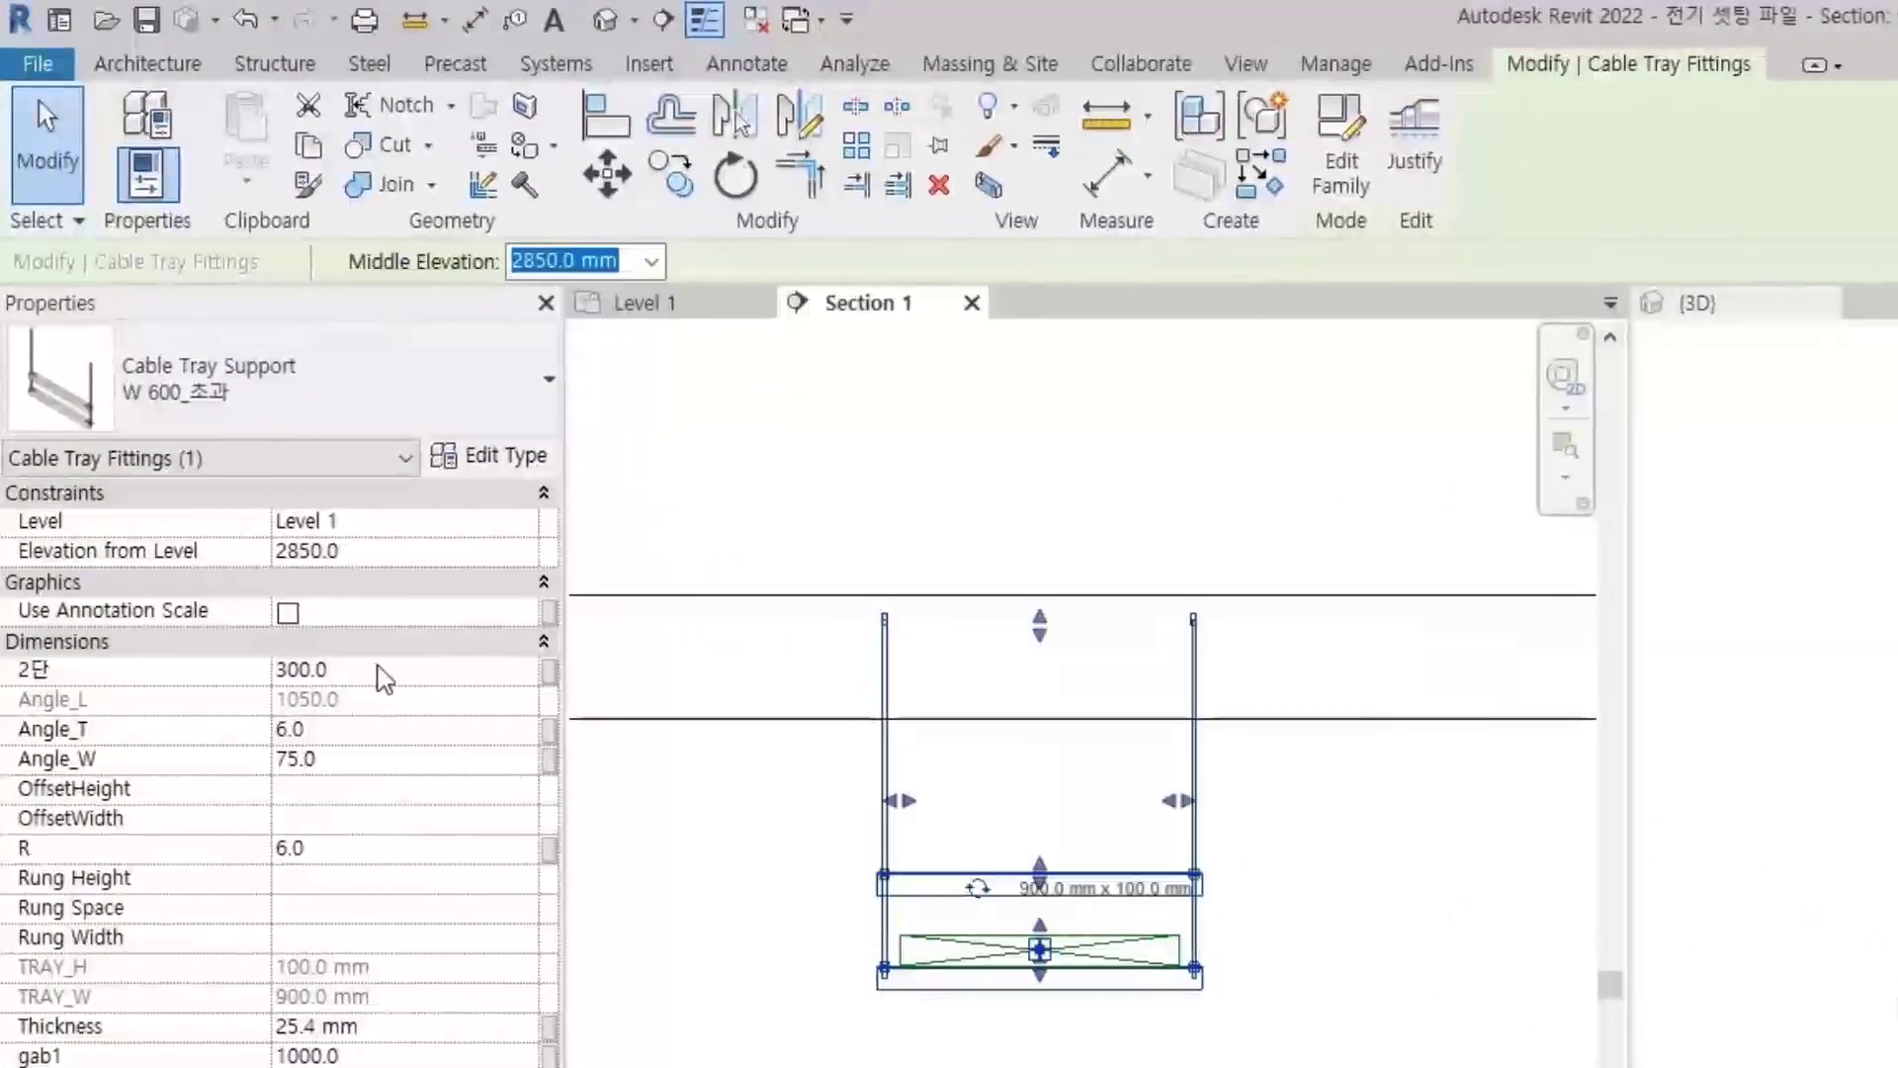
click(372, 677)
text(200)
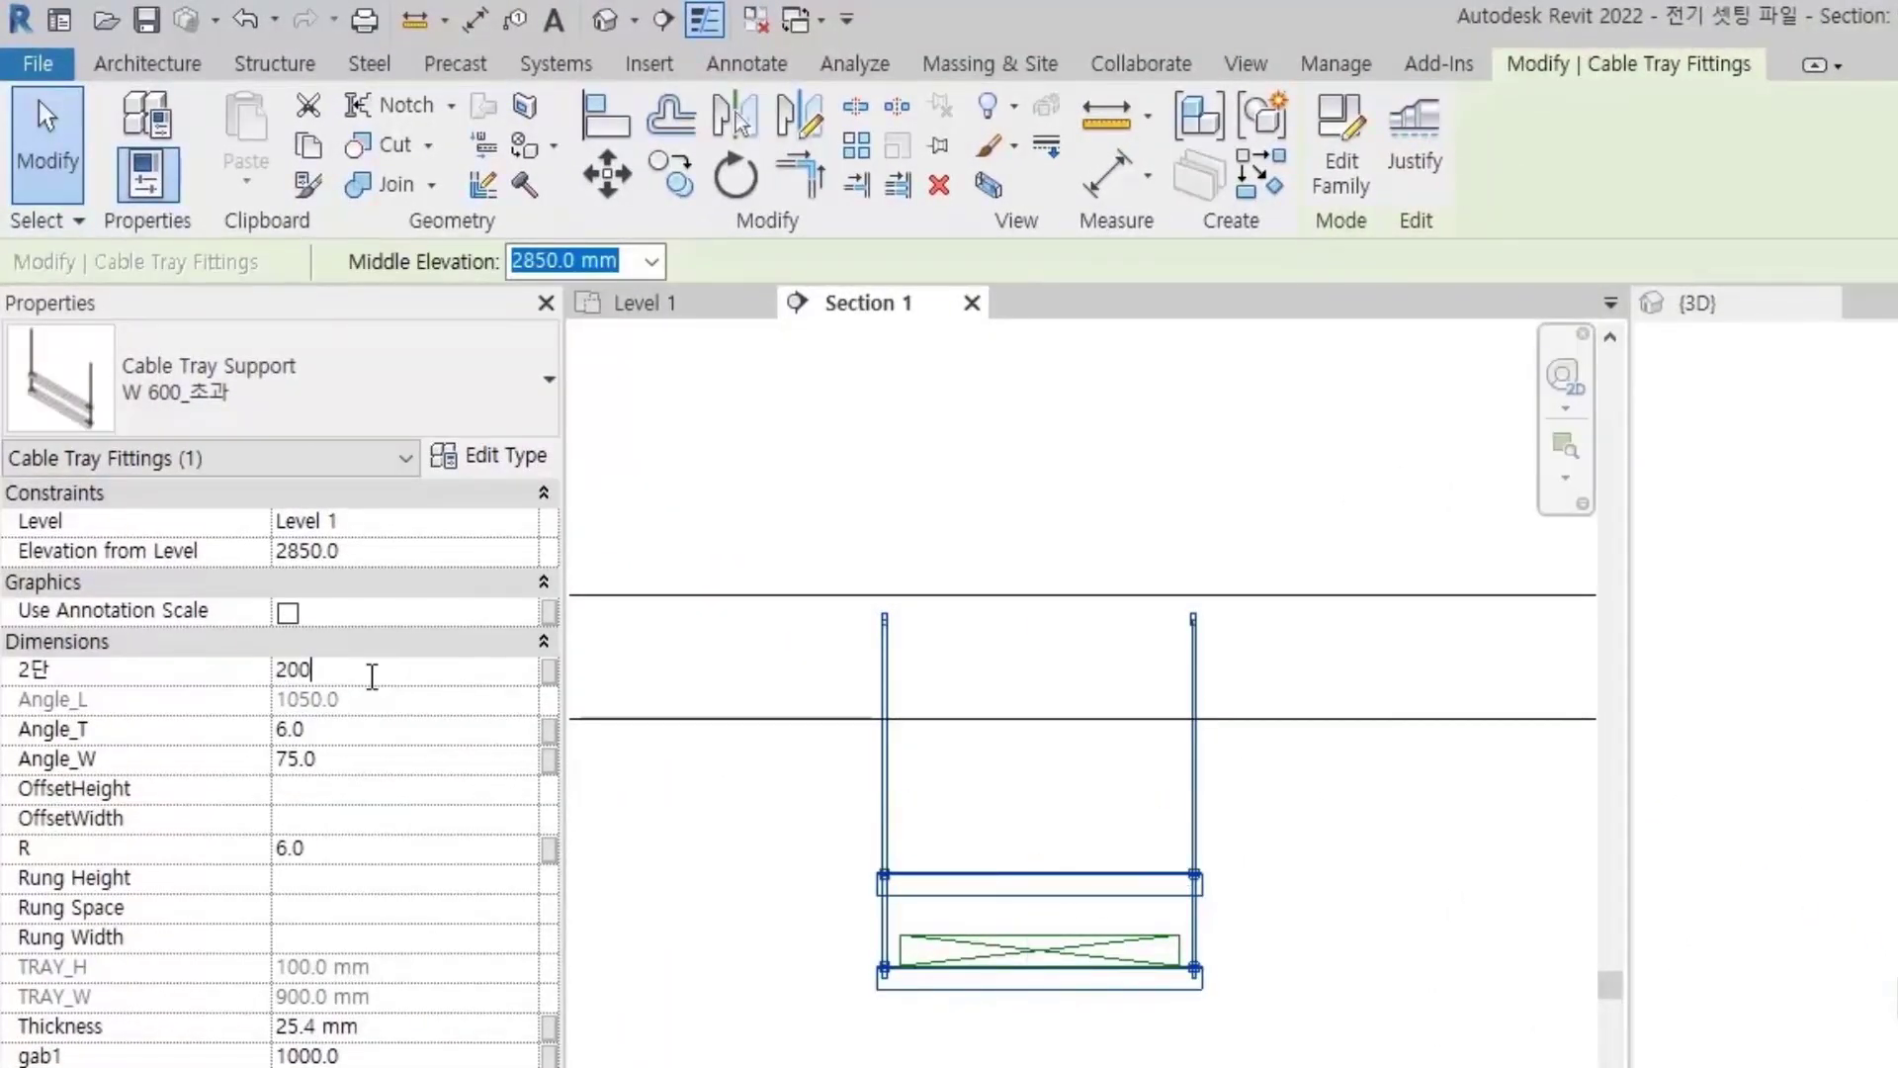
key(Return)
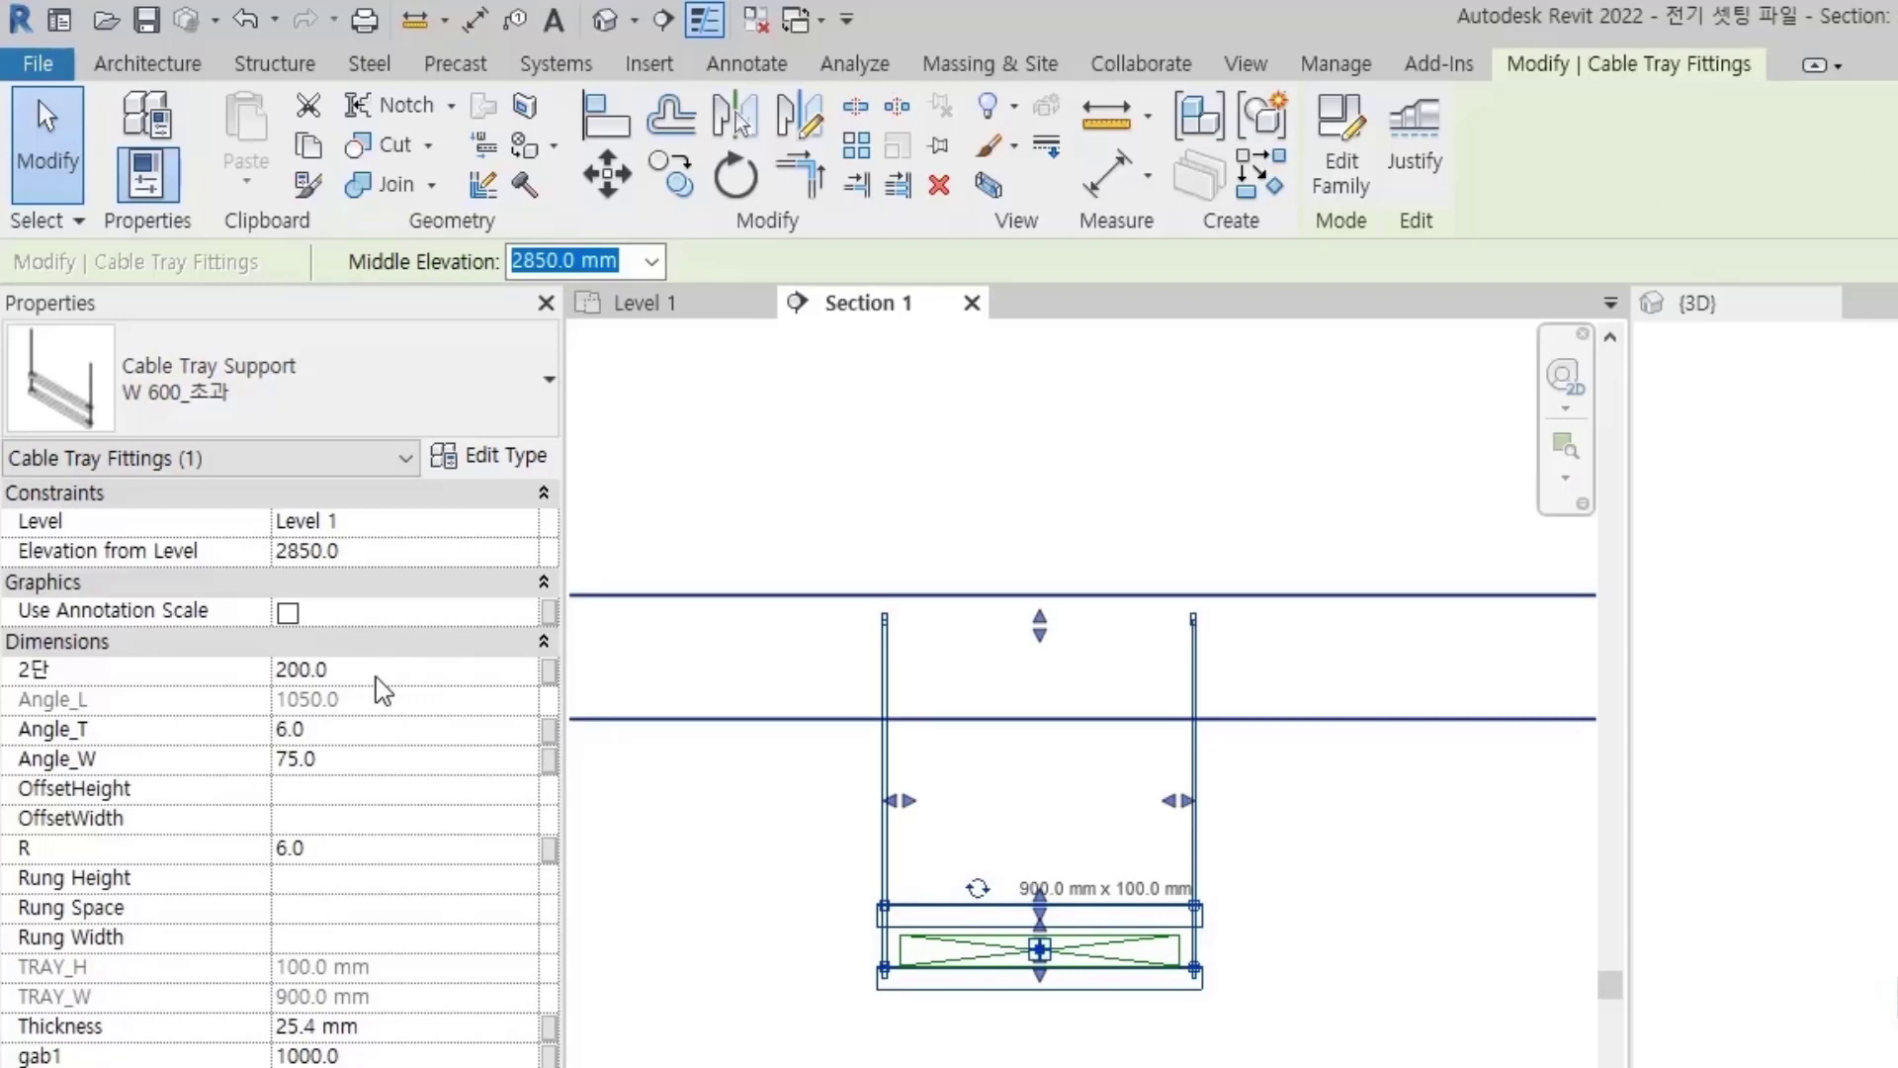
click(349, 667)
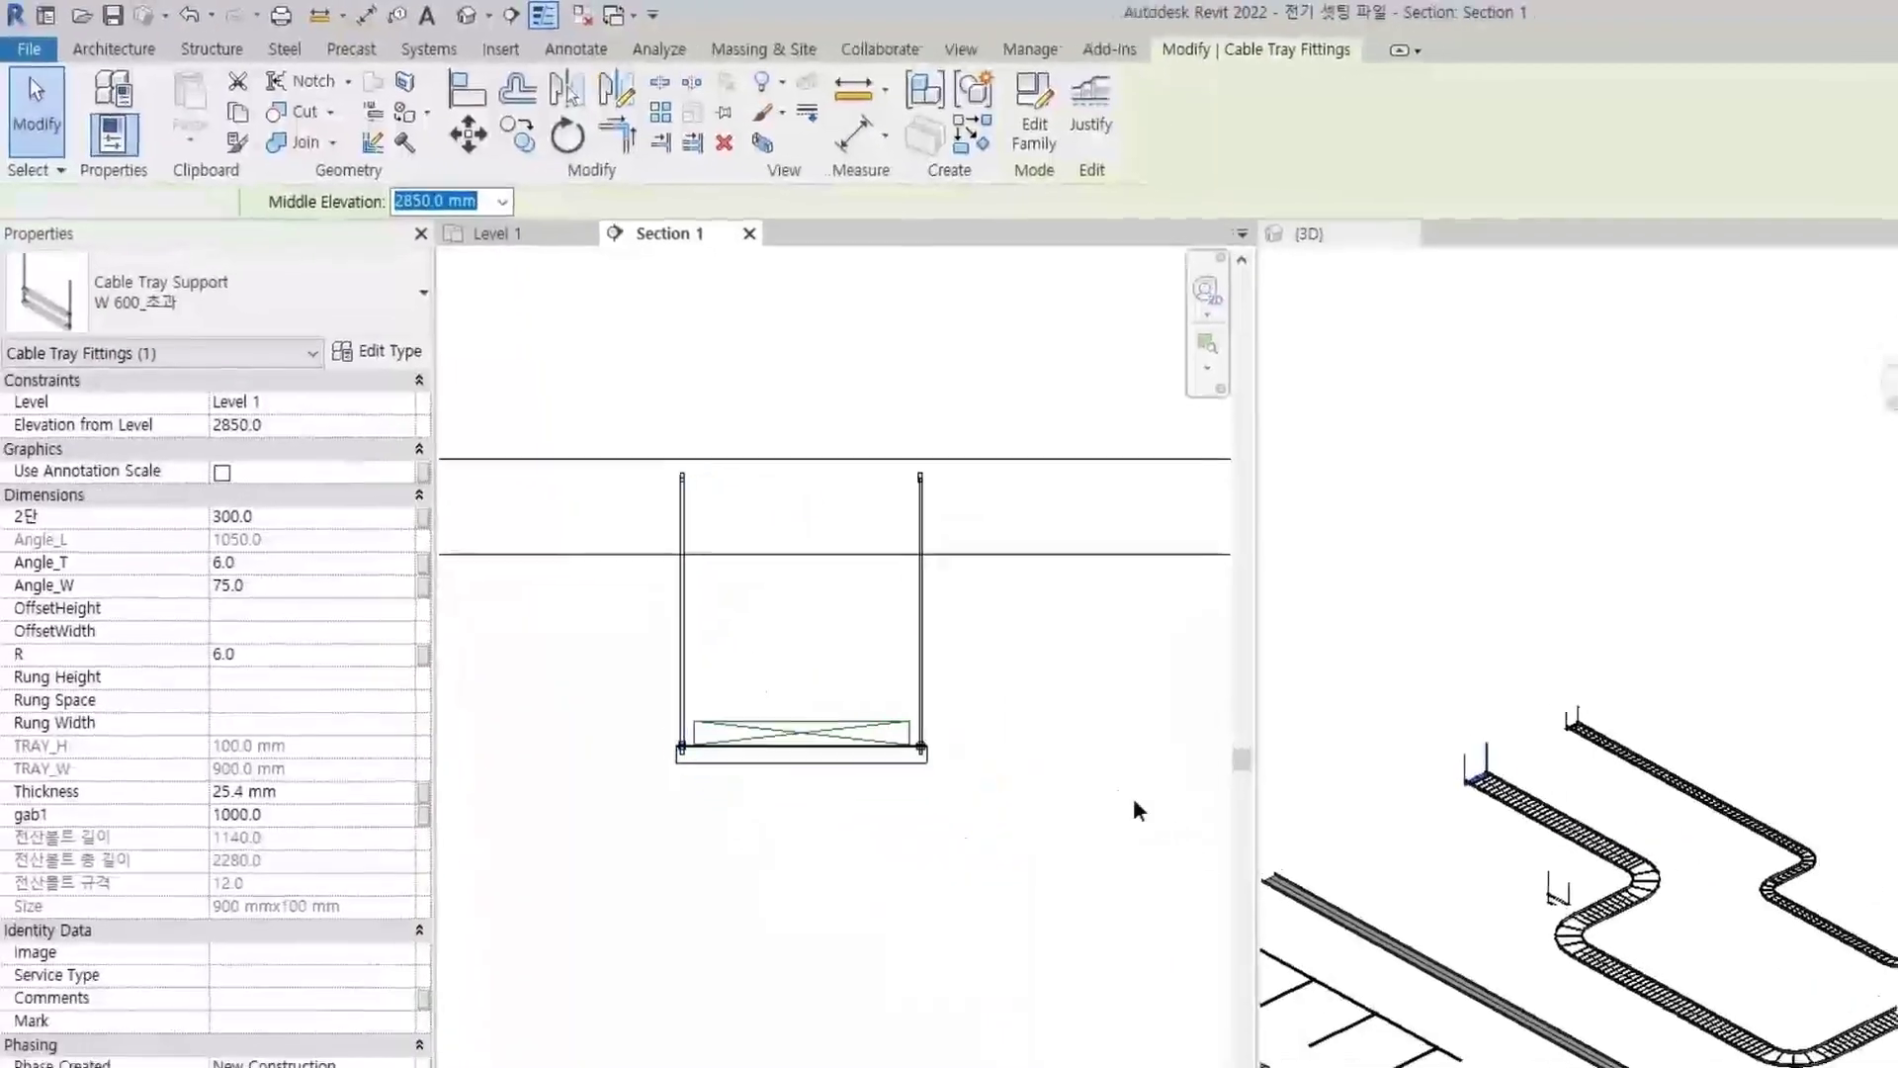
click(996, 716)
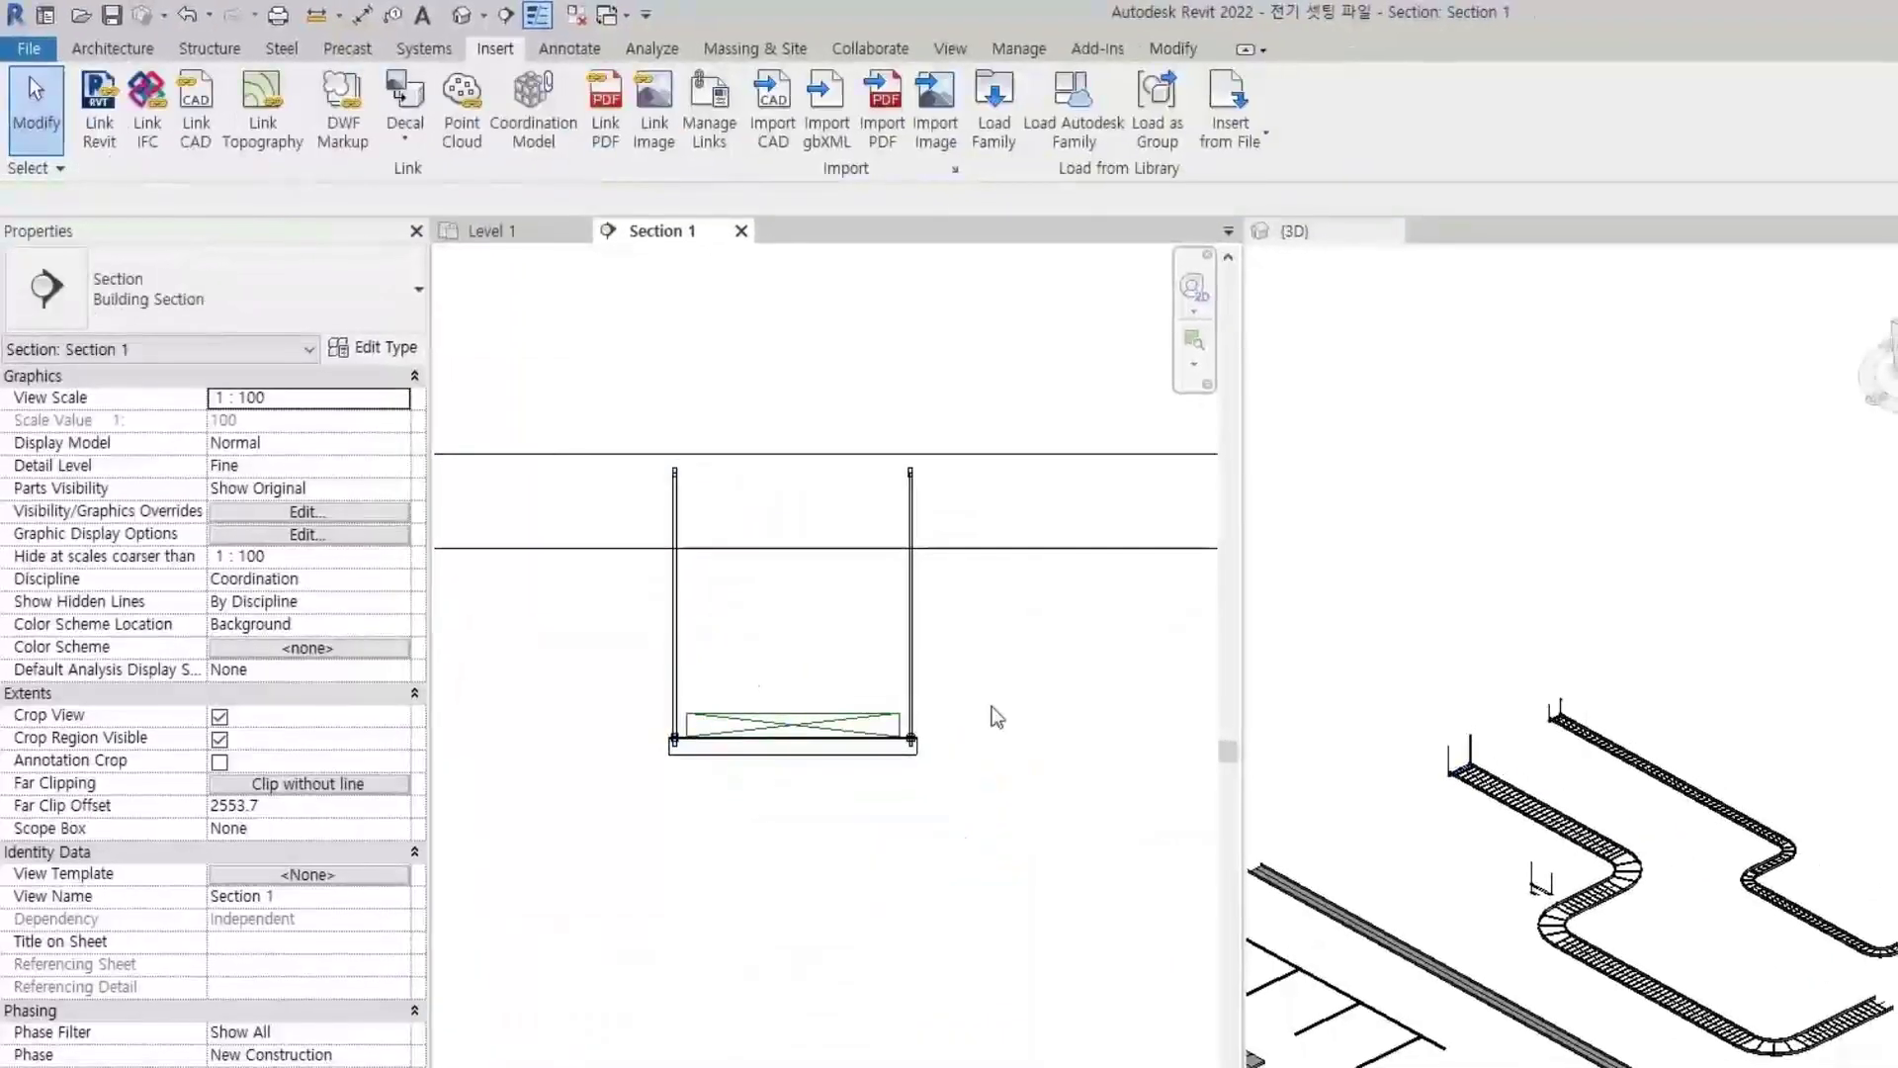
click(925, 697)
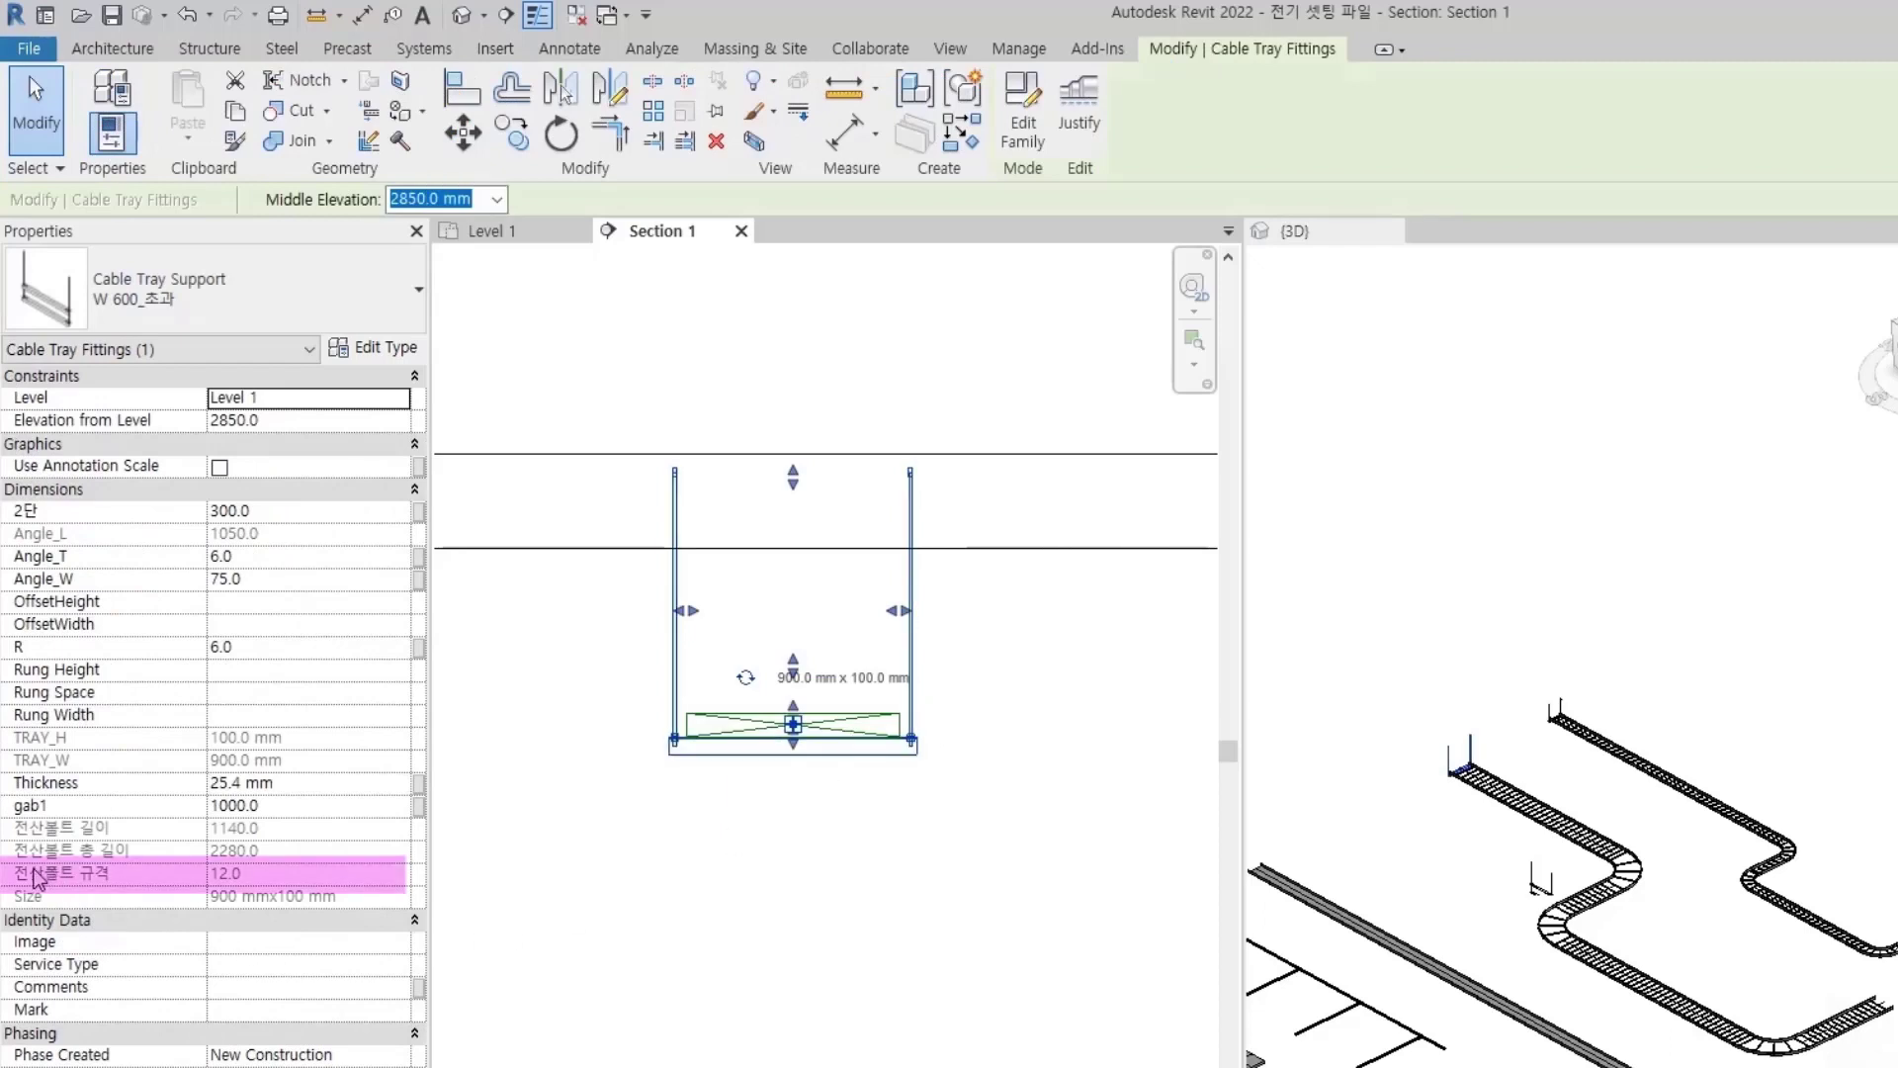
scroll(850, 841, down, 5)
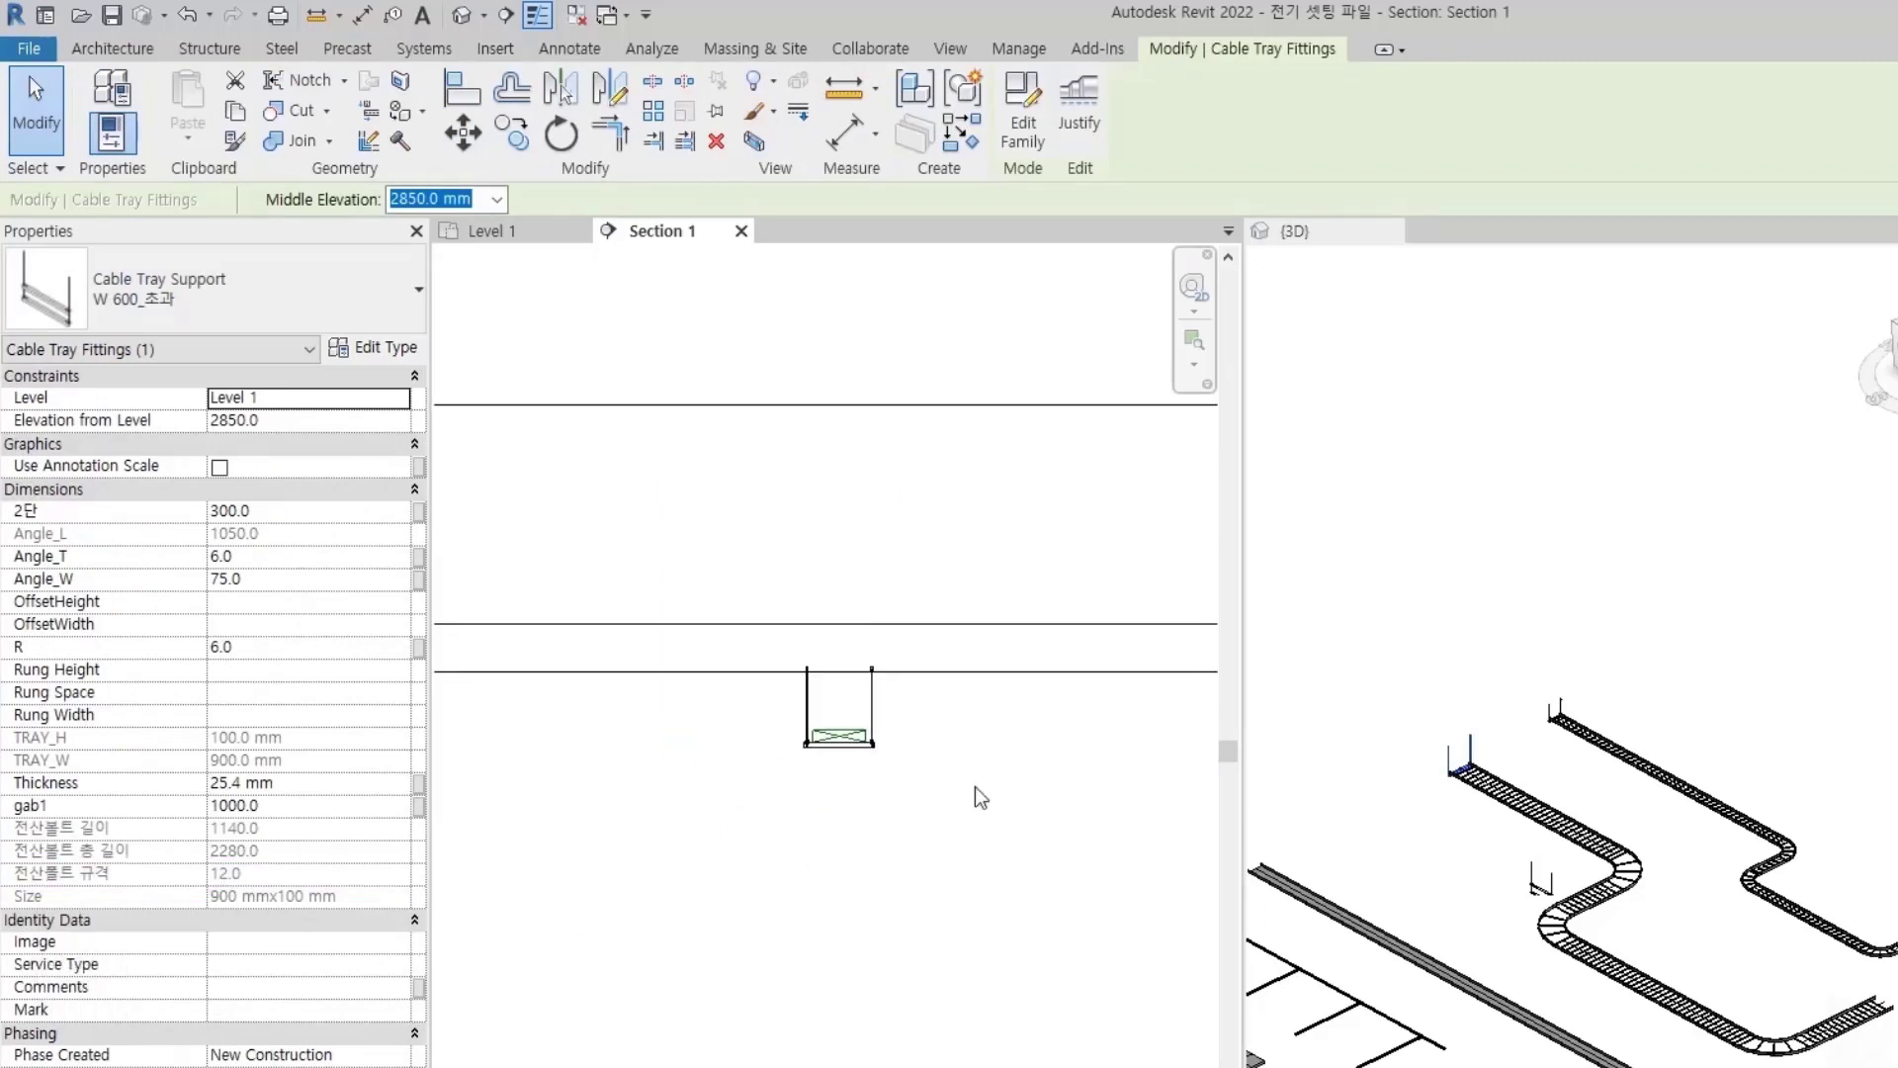
click(869, 694)
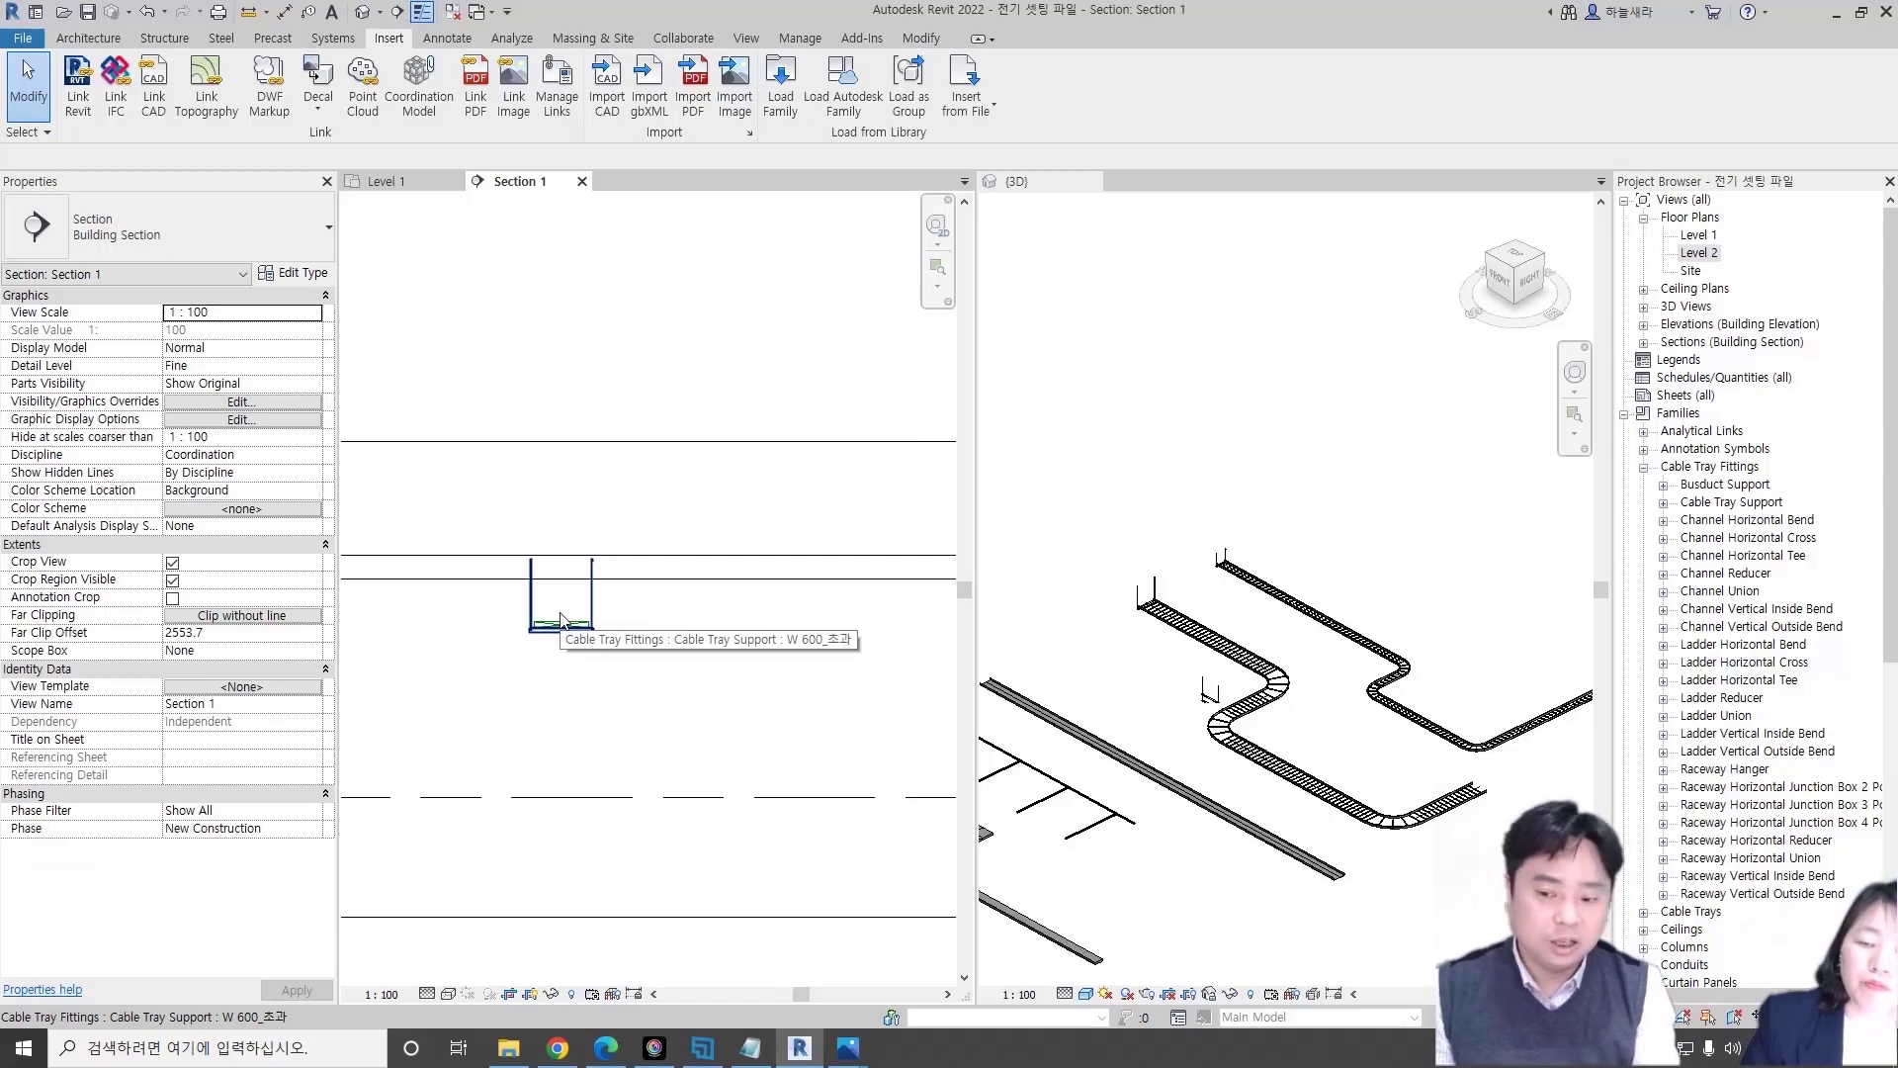
- Commit gab1 = 700 on the W 600_초과 support and return to the Level 1 plan
scroll(575, 605, up, 3)
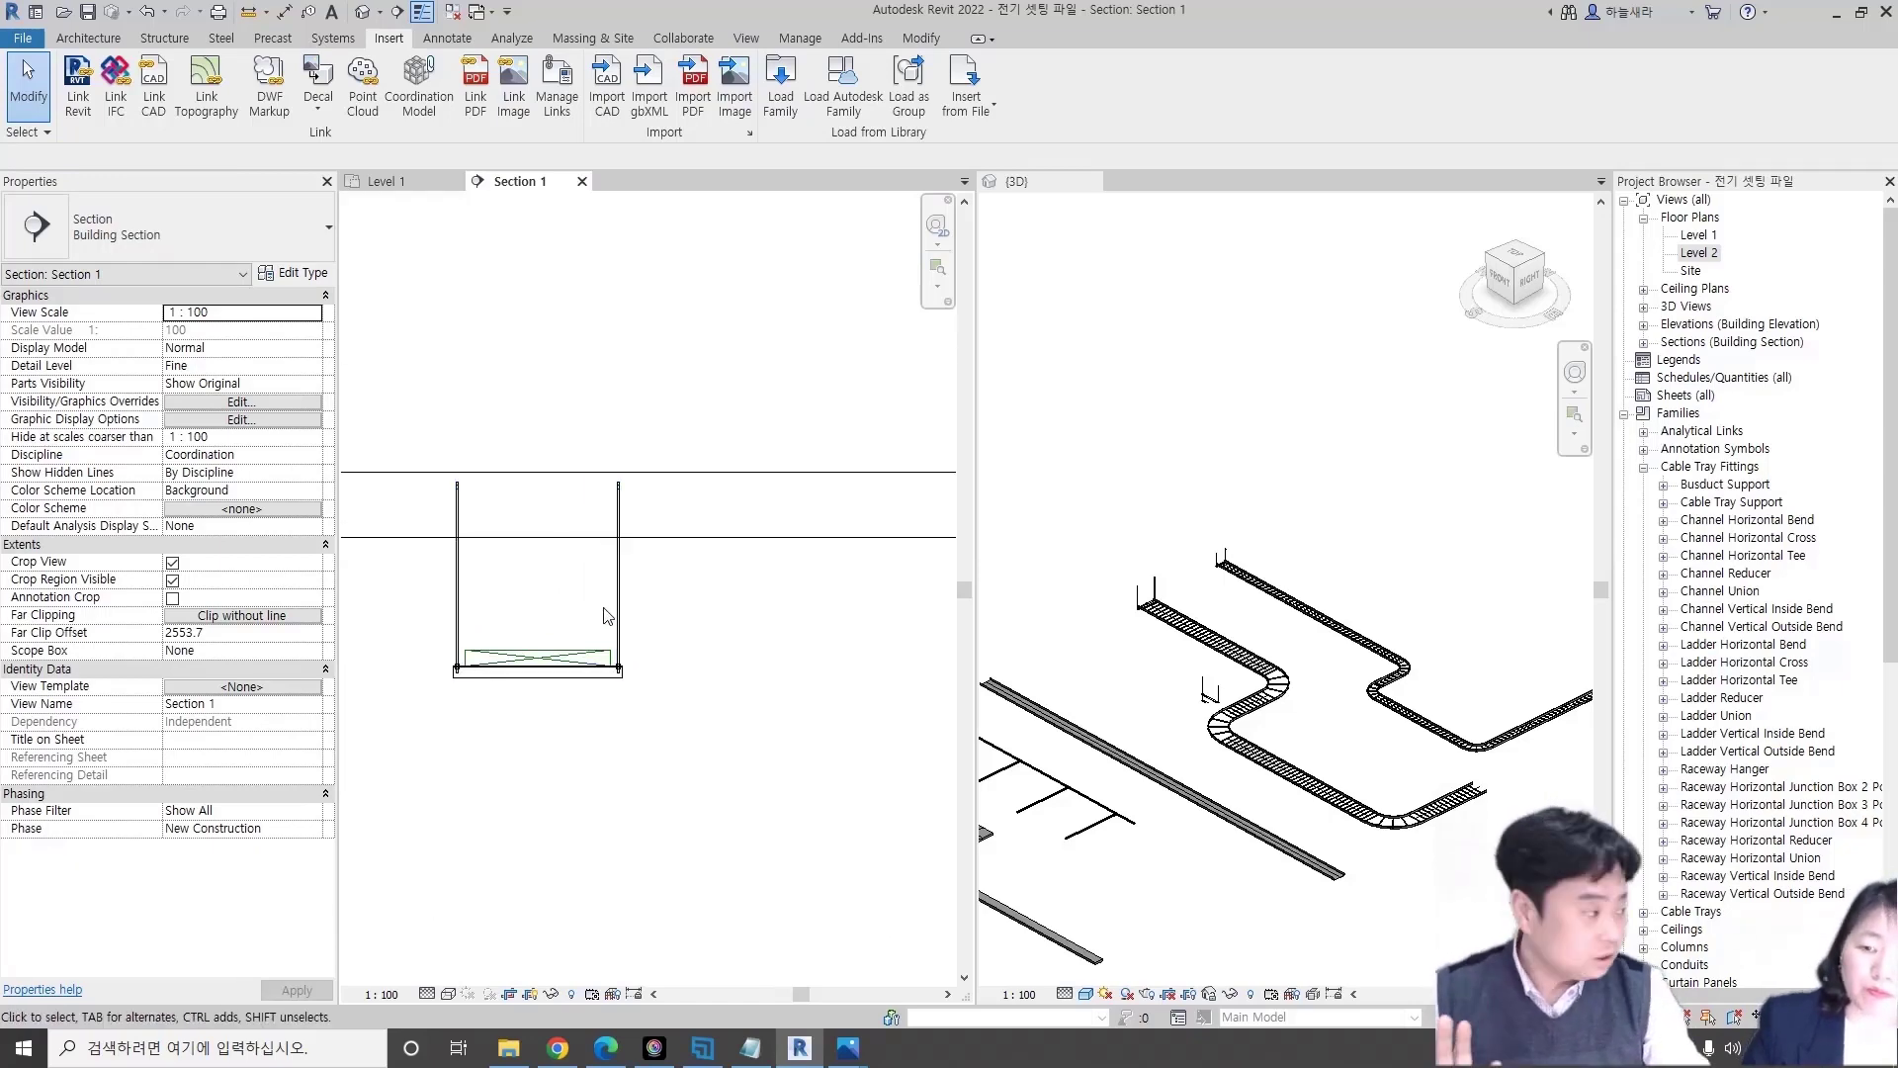
click(618, 593)
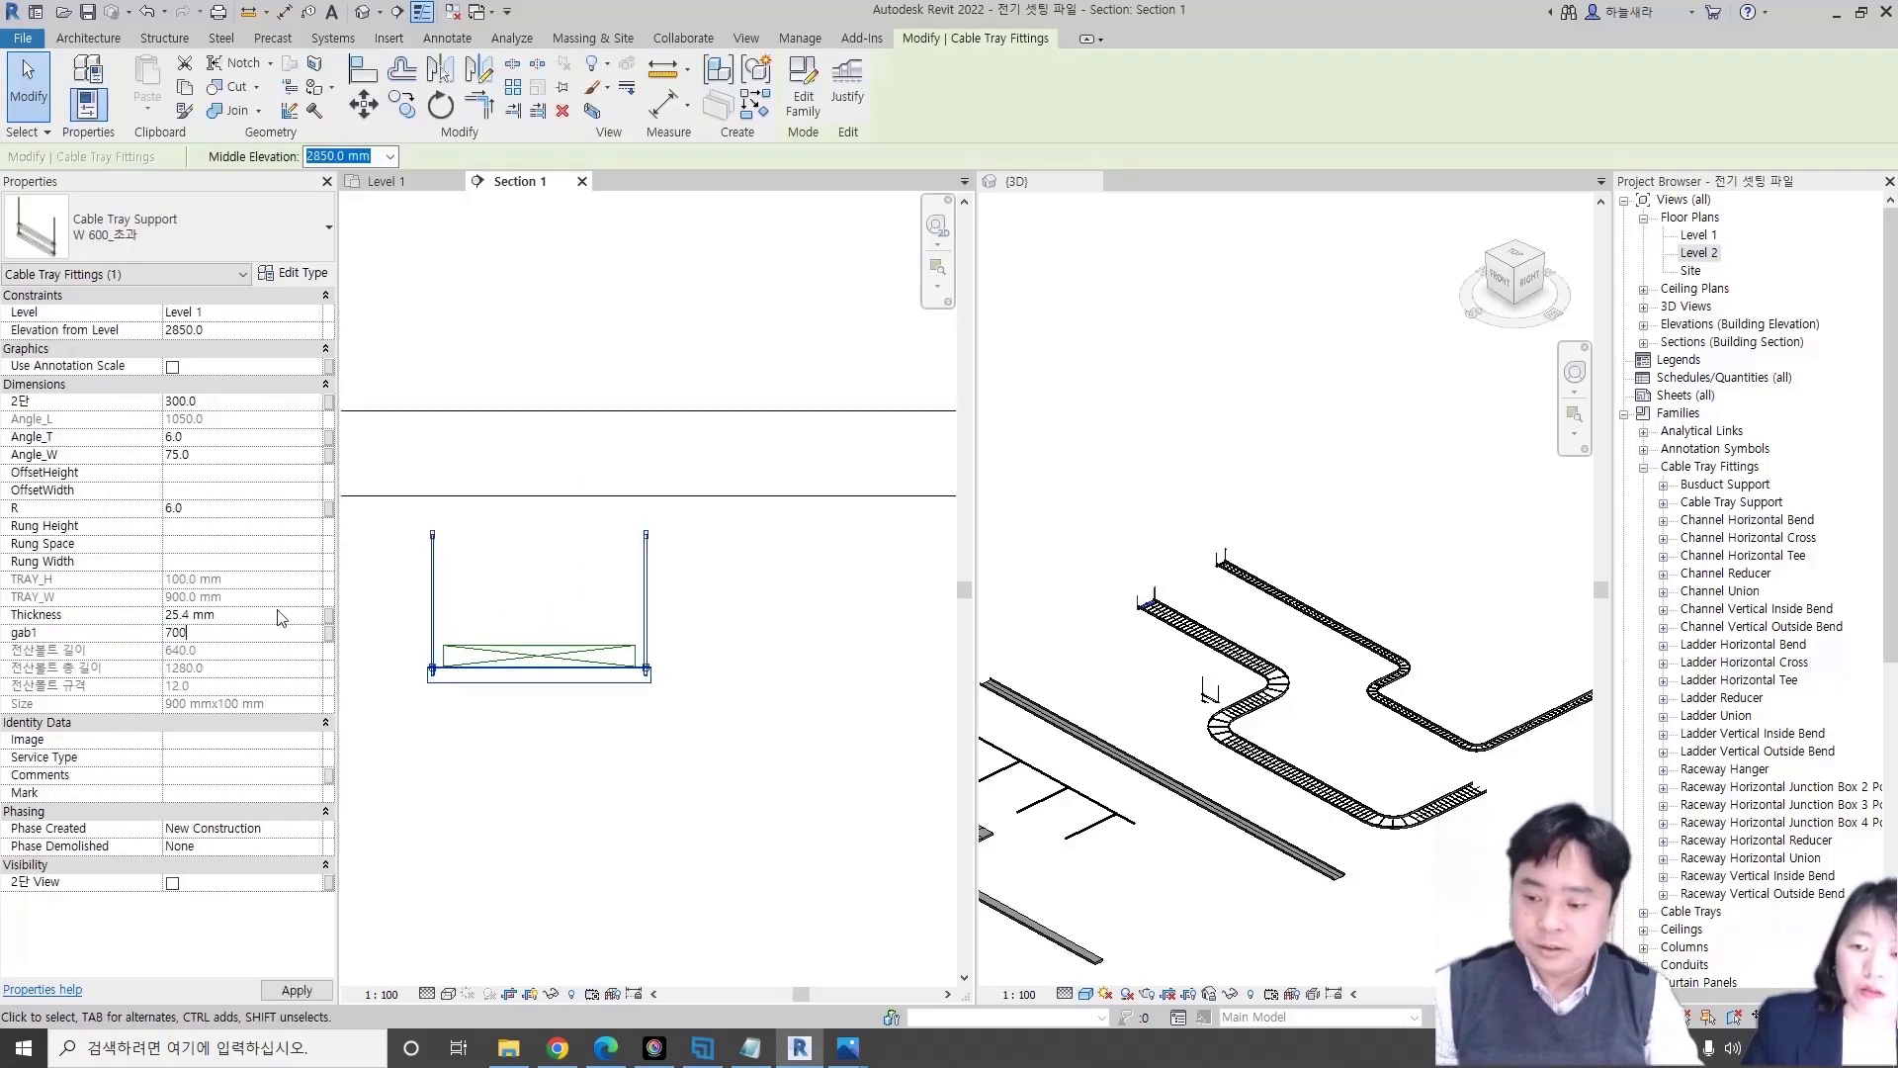
key(Return)
click(664, 619)
scroll(797, 618, down, 2)
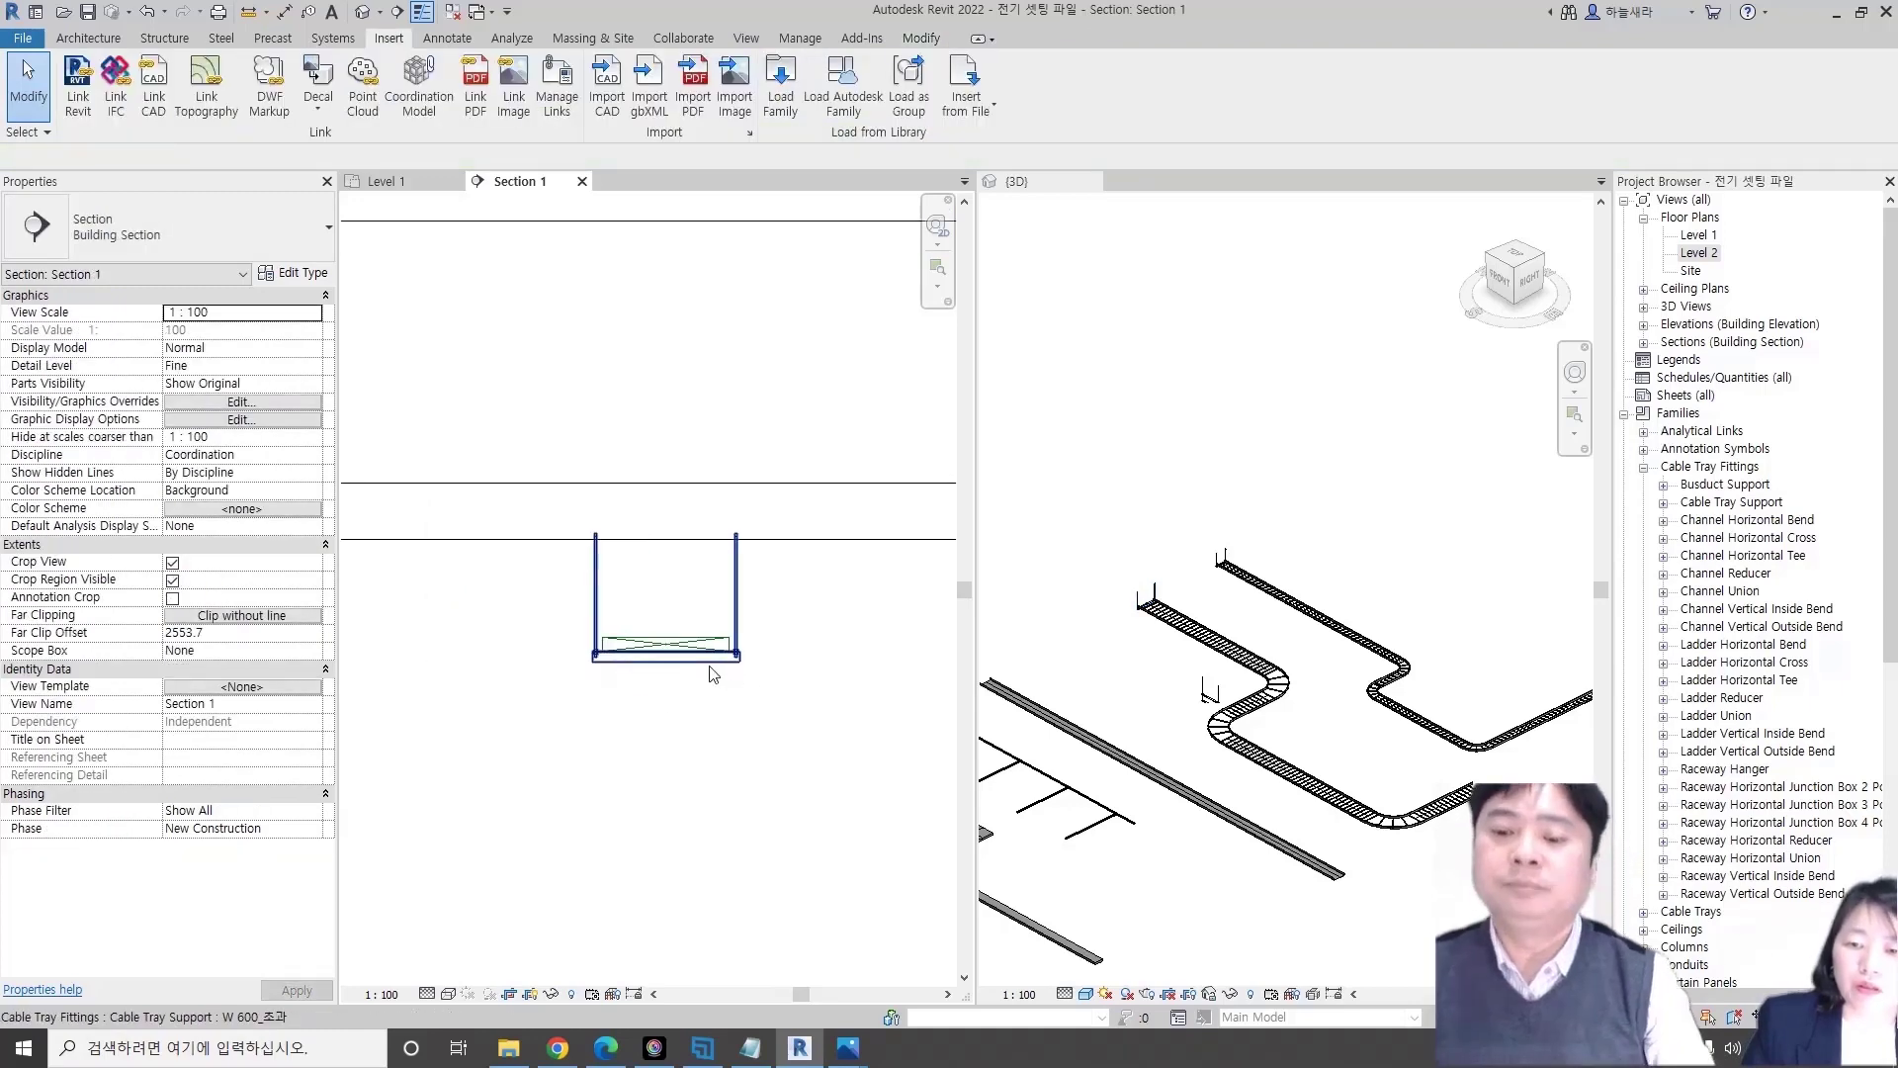
scroll(797, 618, down, 2)
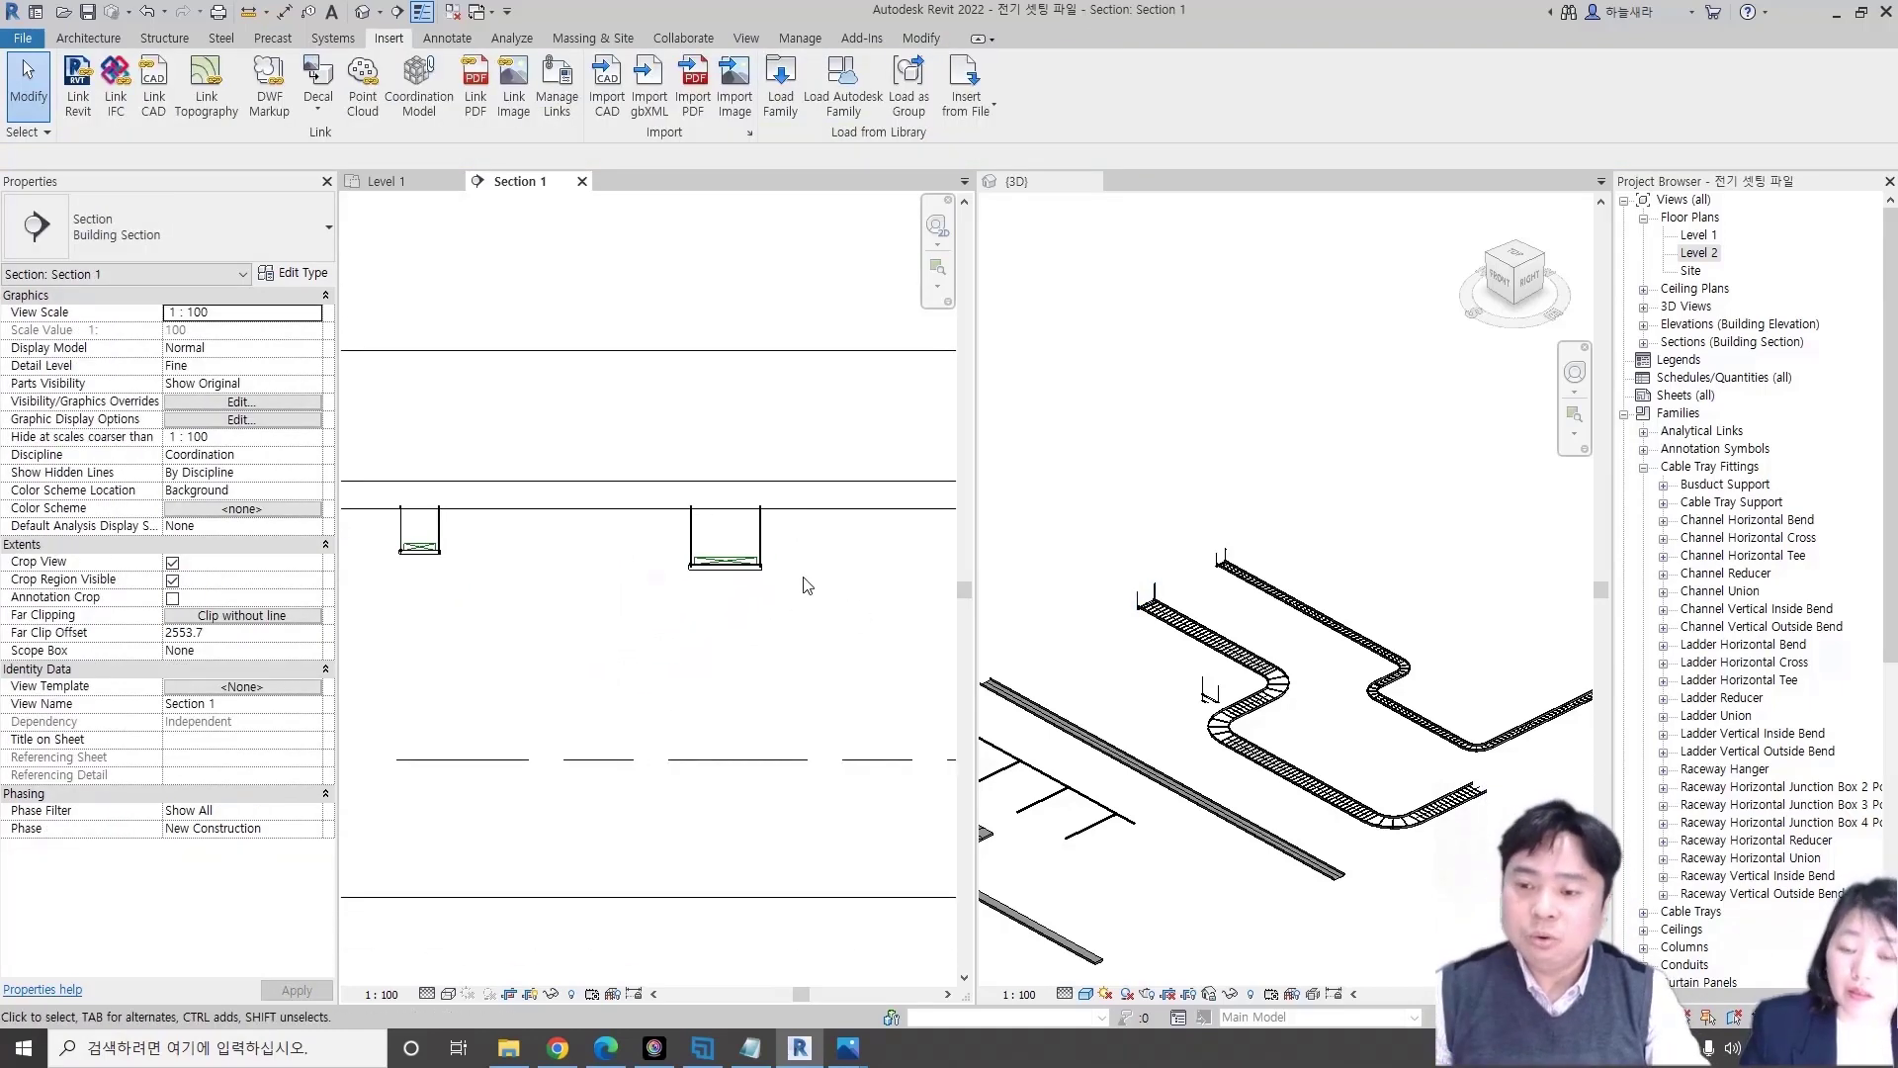
click(436, 189)
scroll(741, 500, up, 1)
scroll(593, 524, up, 2)
scroll(535, 507, up, 1)
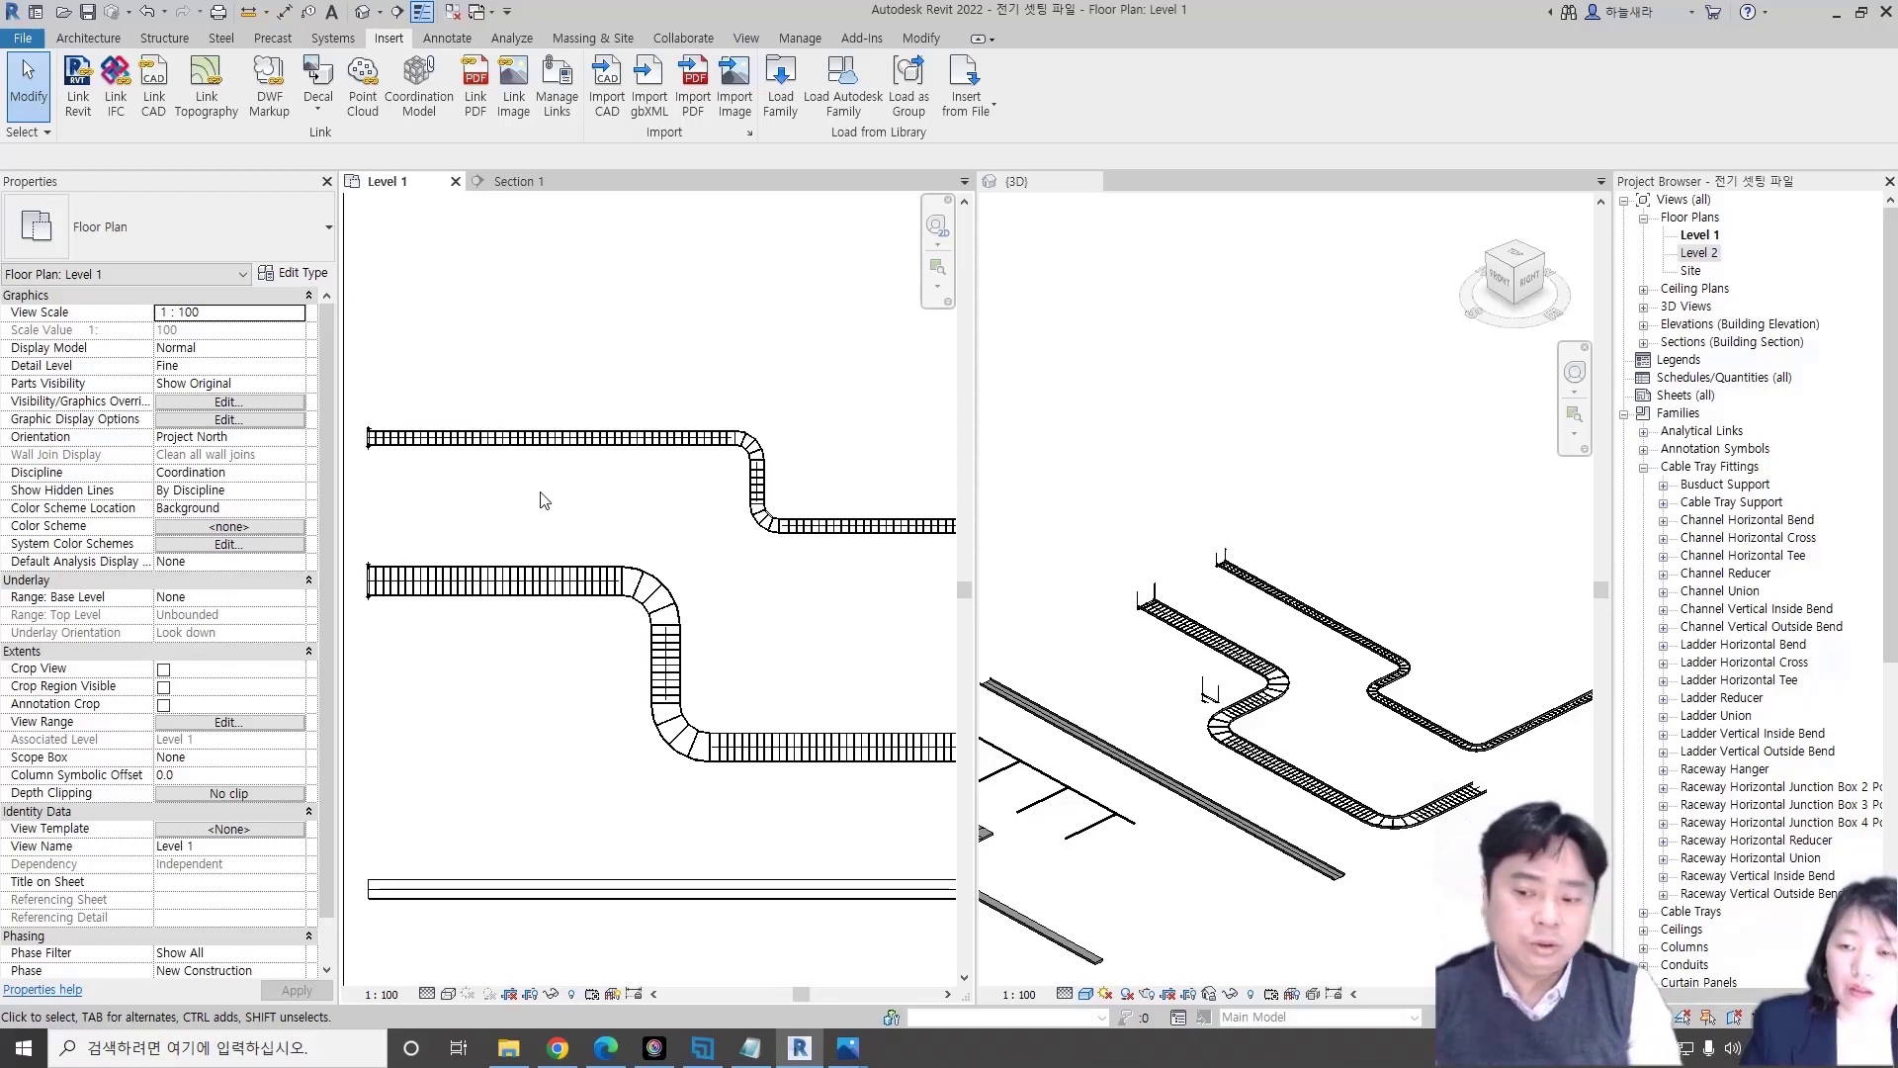
- Draw a matching 450×100 ladder tray at 3050 mm above the upper tray using CS
click(520, 445)
scroll(495, 445, up, 1)
scroll(467, 430, up, 1)
key(c)
key(s)
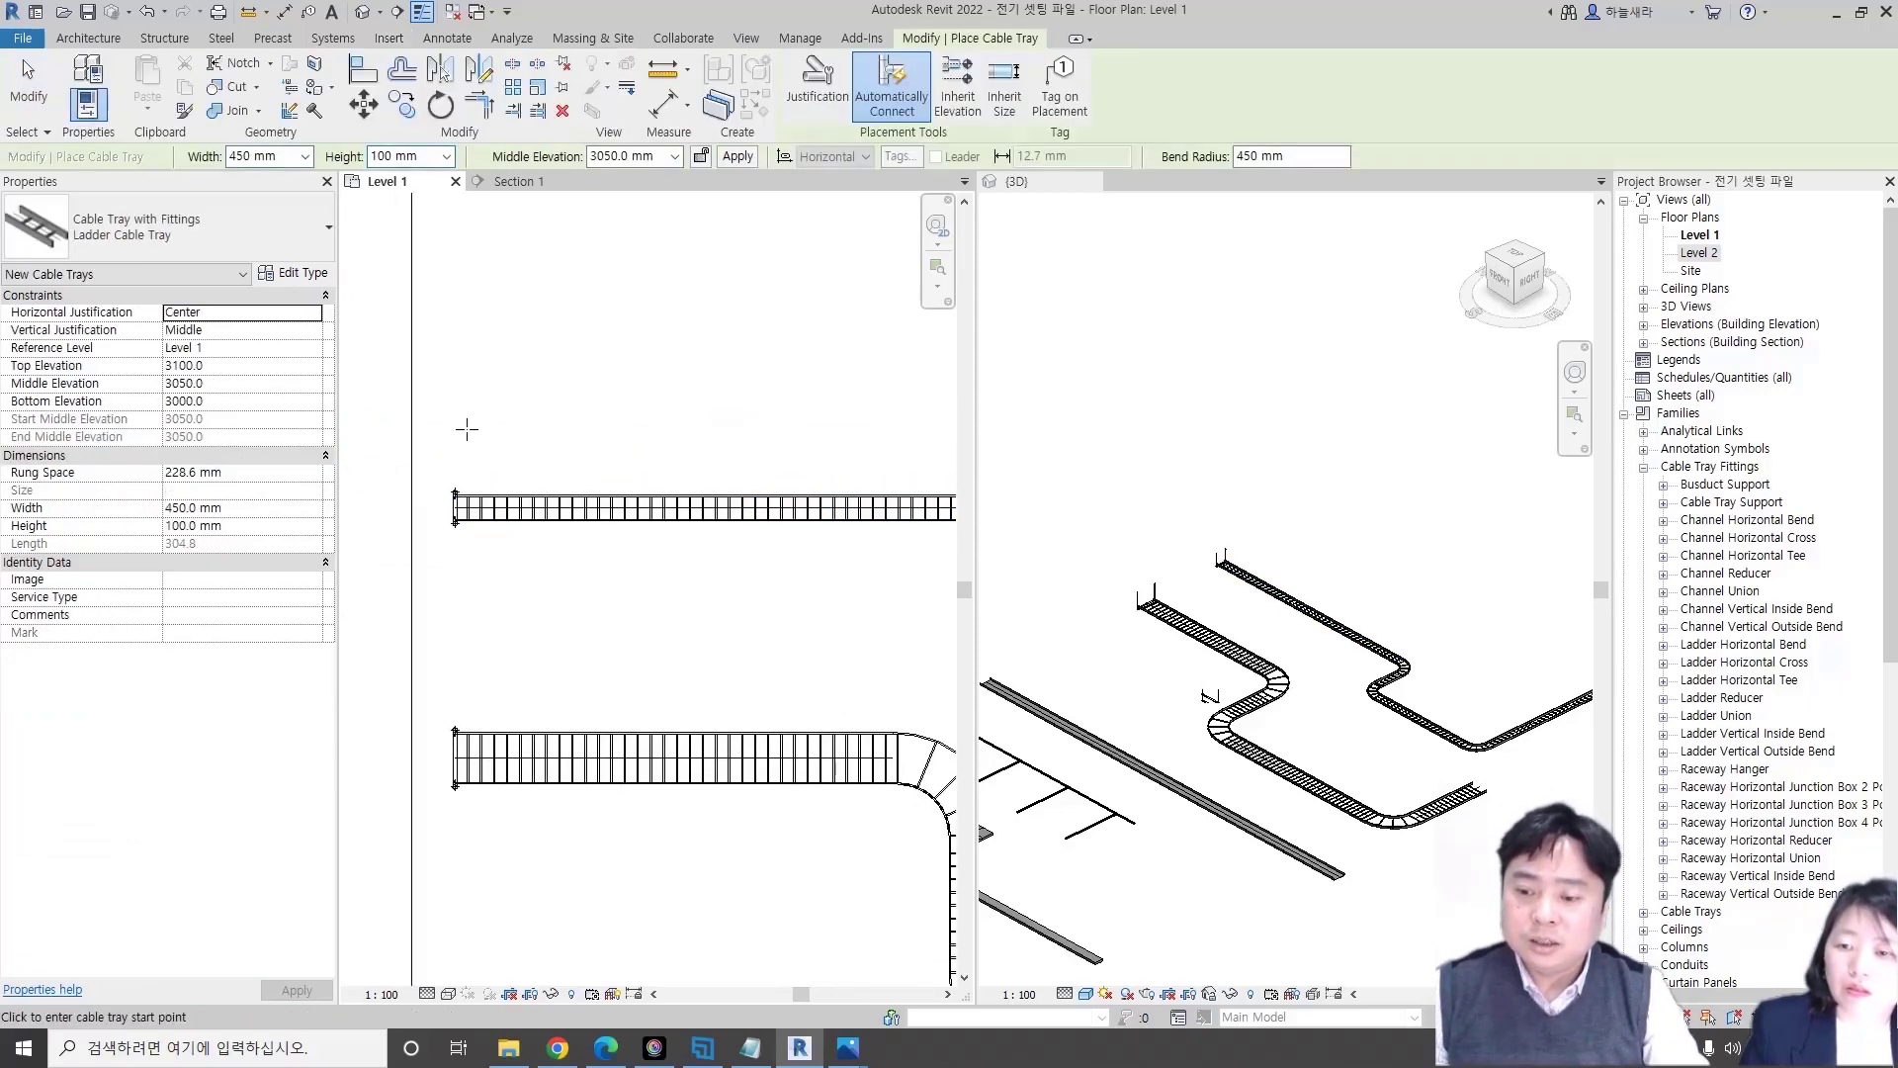
click(457, 432)
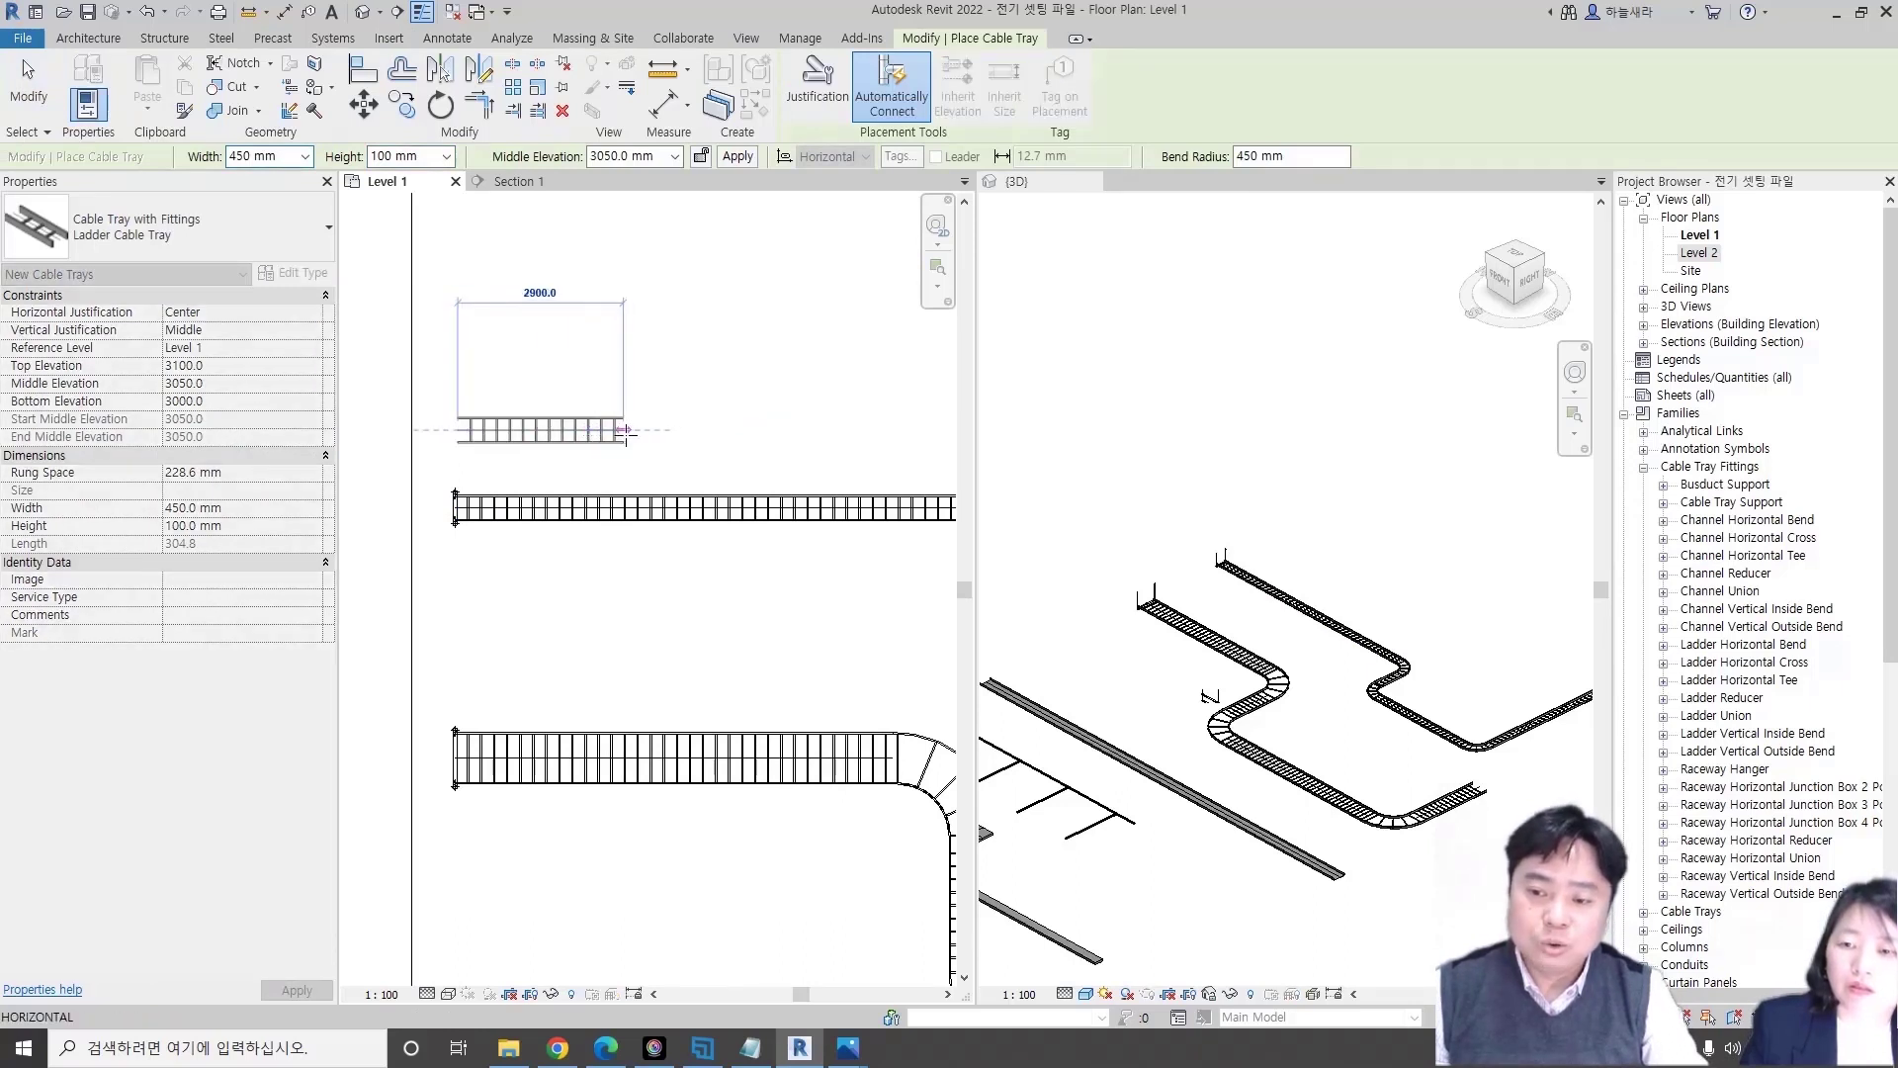
click(629, 431)
key(Escape)
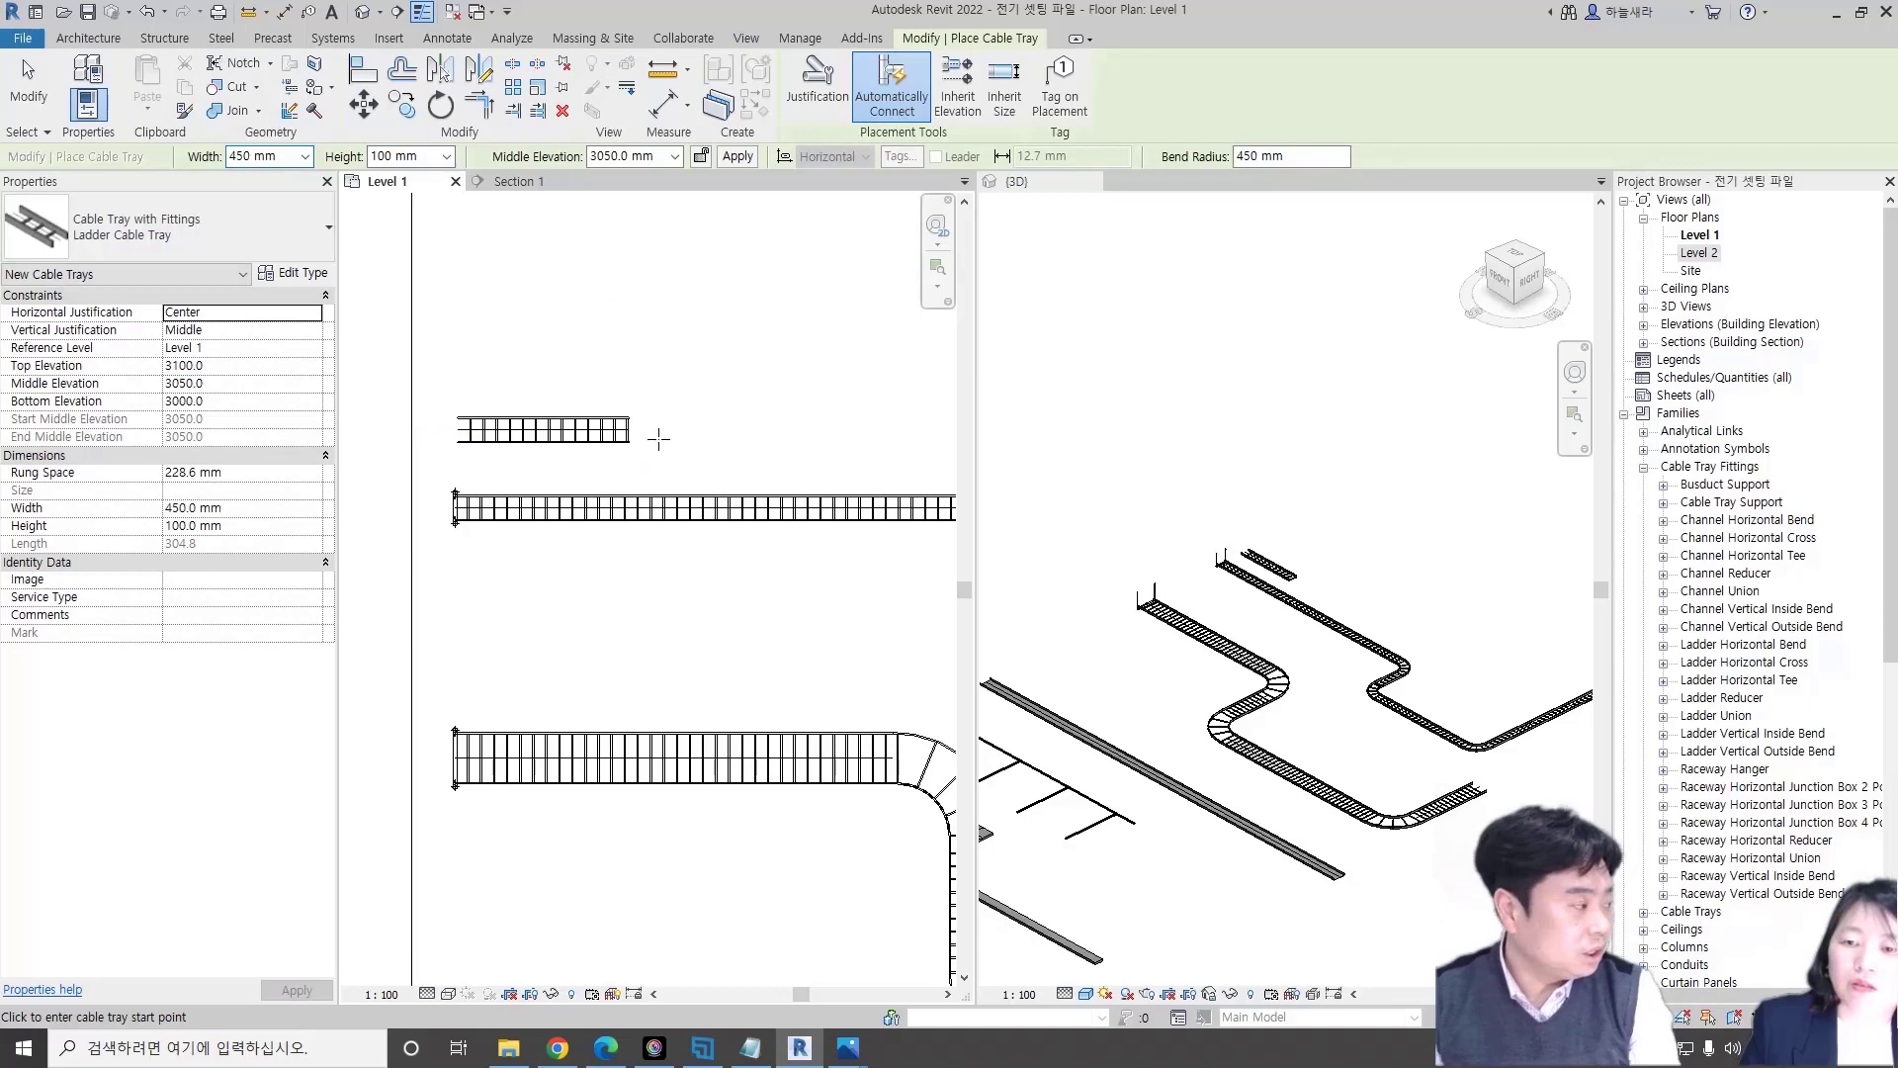
key(Escape)
click(540, 431)
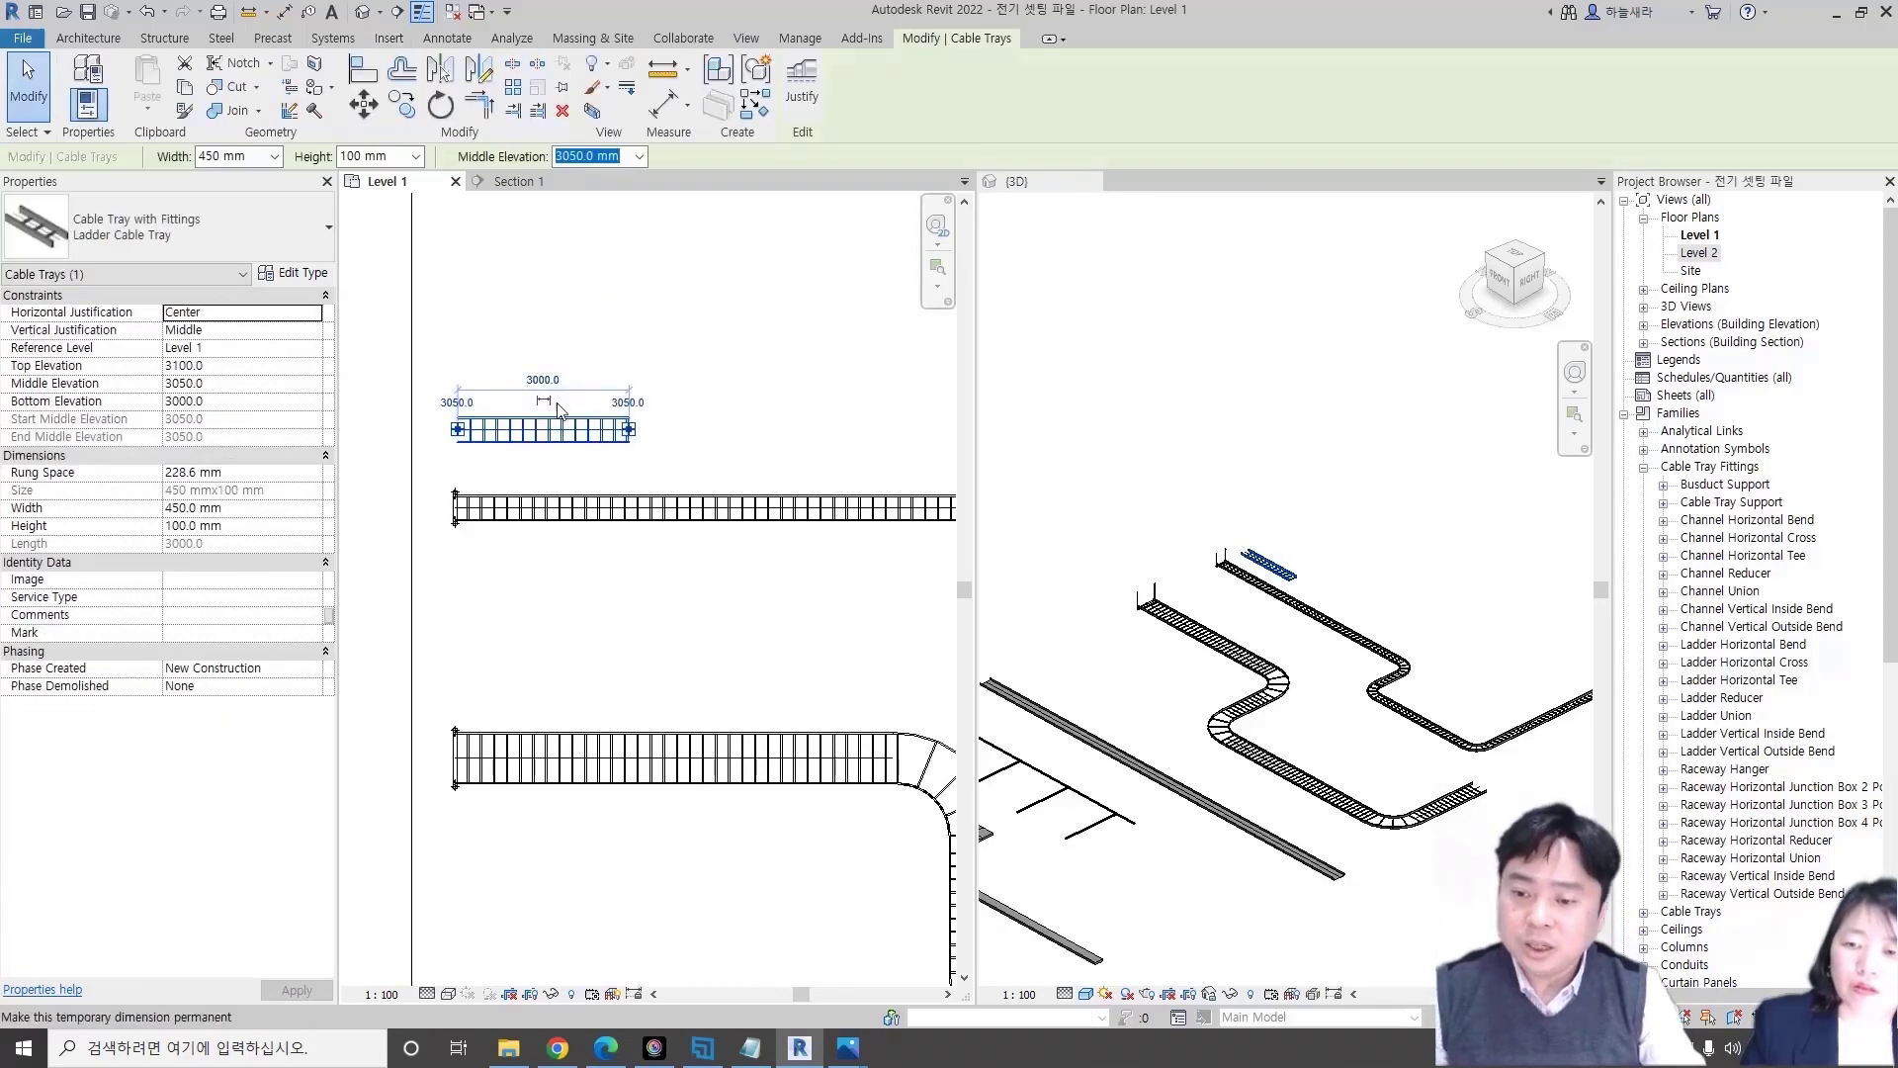
key(Escape)
- Copy the new short tray and slide it along to extend the top run
scroll(540, 428, up, 2)
click(540, 429)
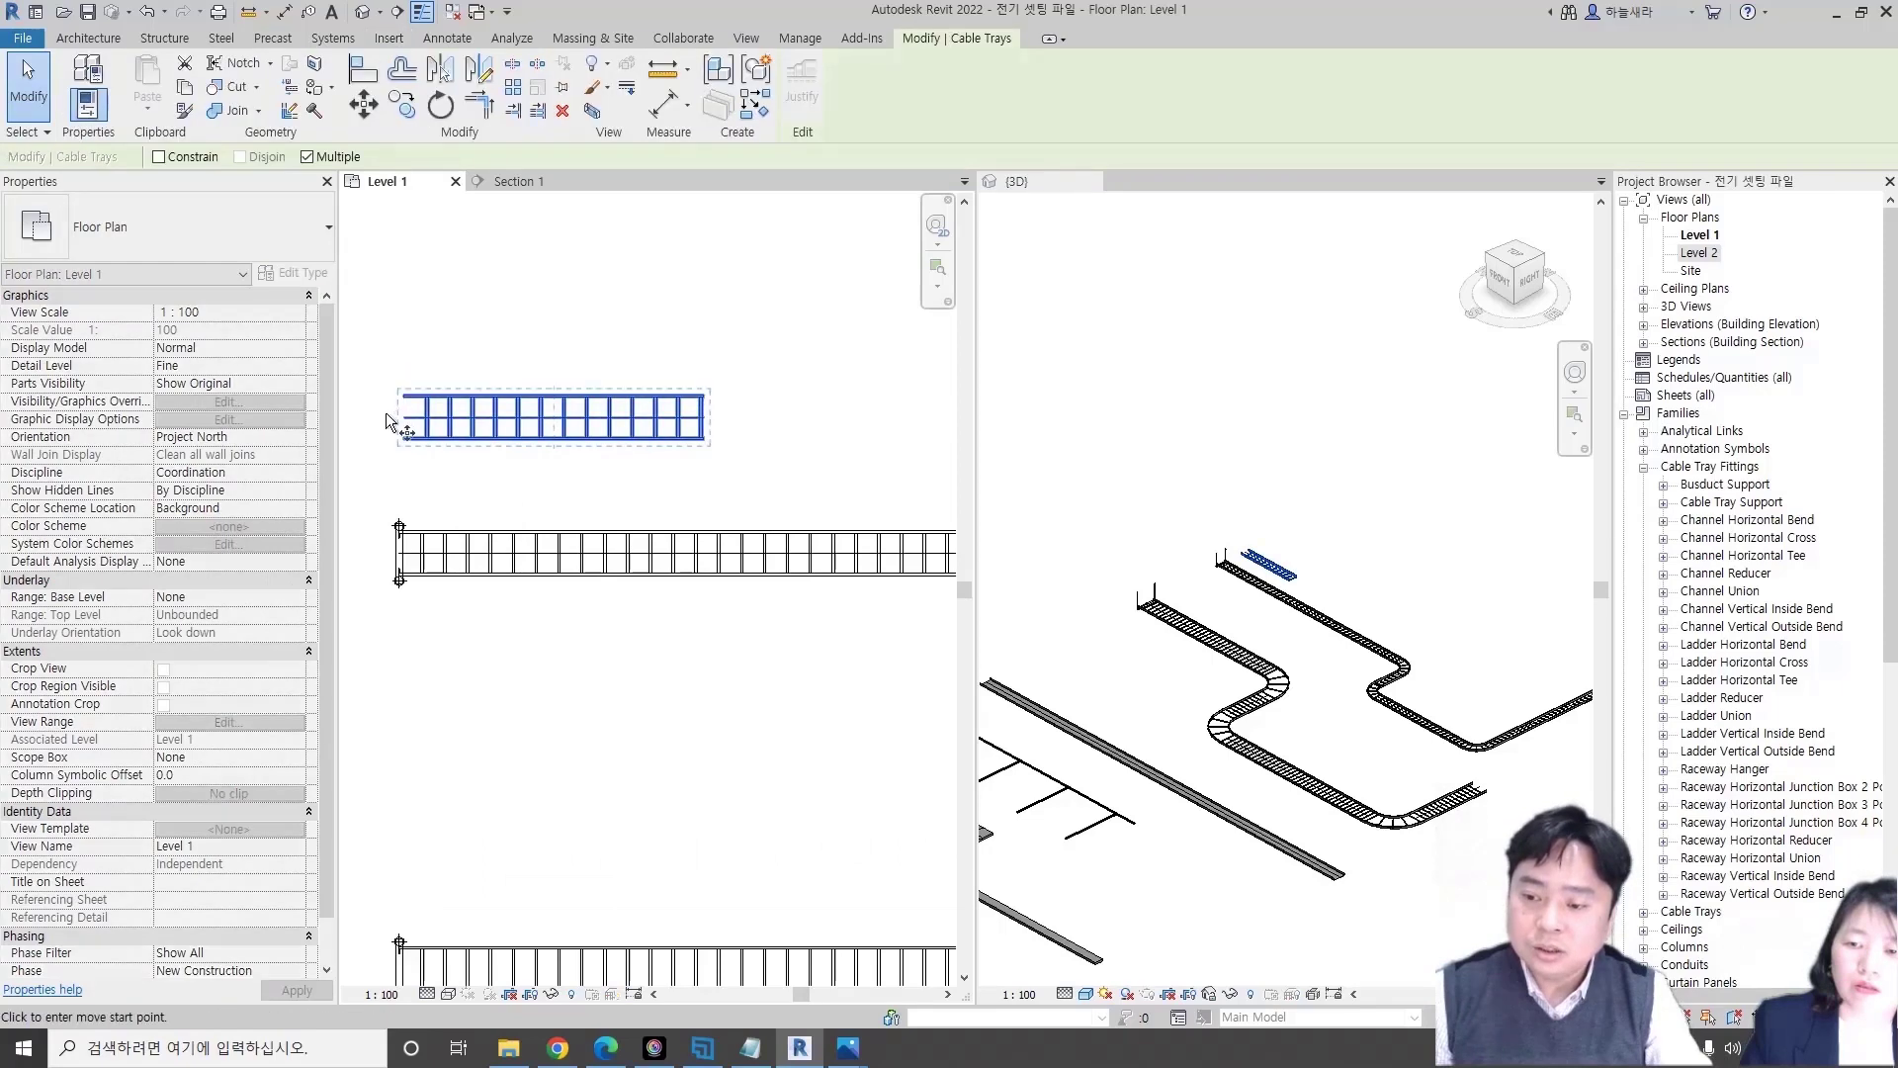
key(c)
key(o)
scroll(708, 423, up, 2)
scroll(729, 406, down, 2)
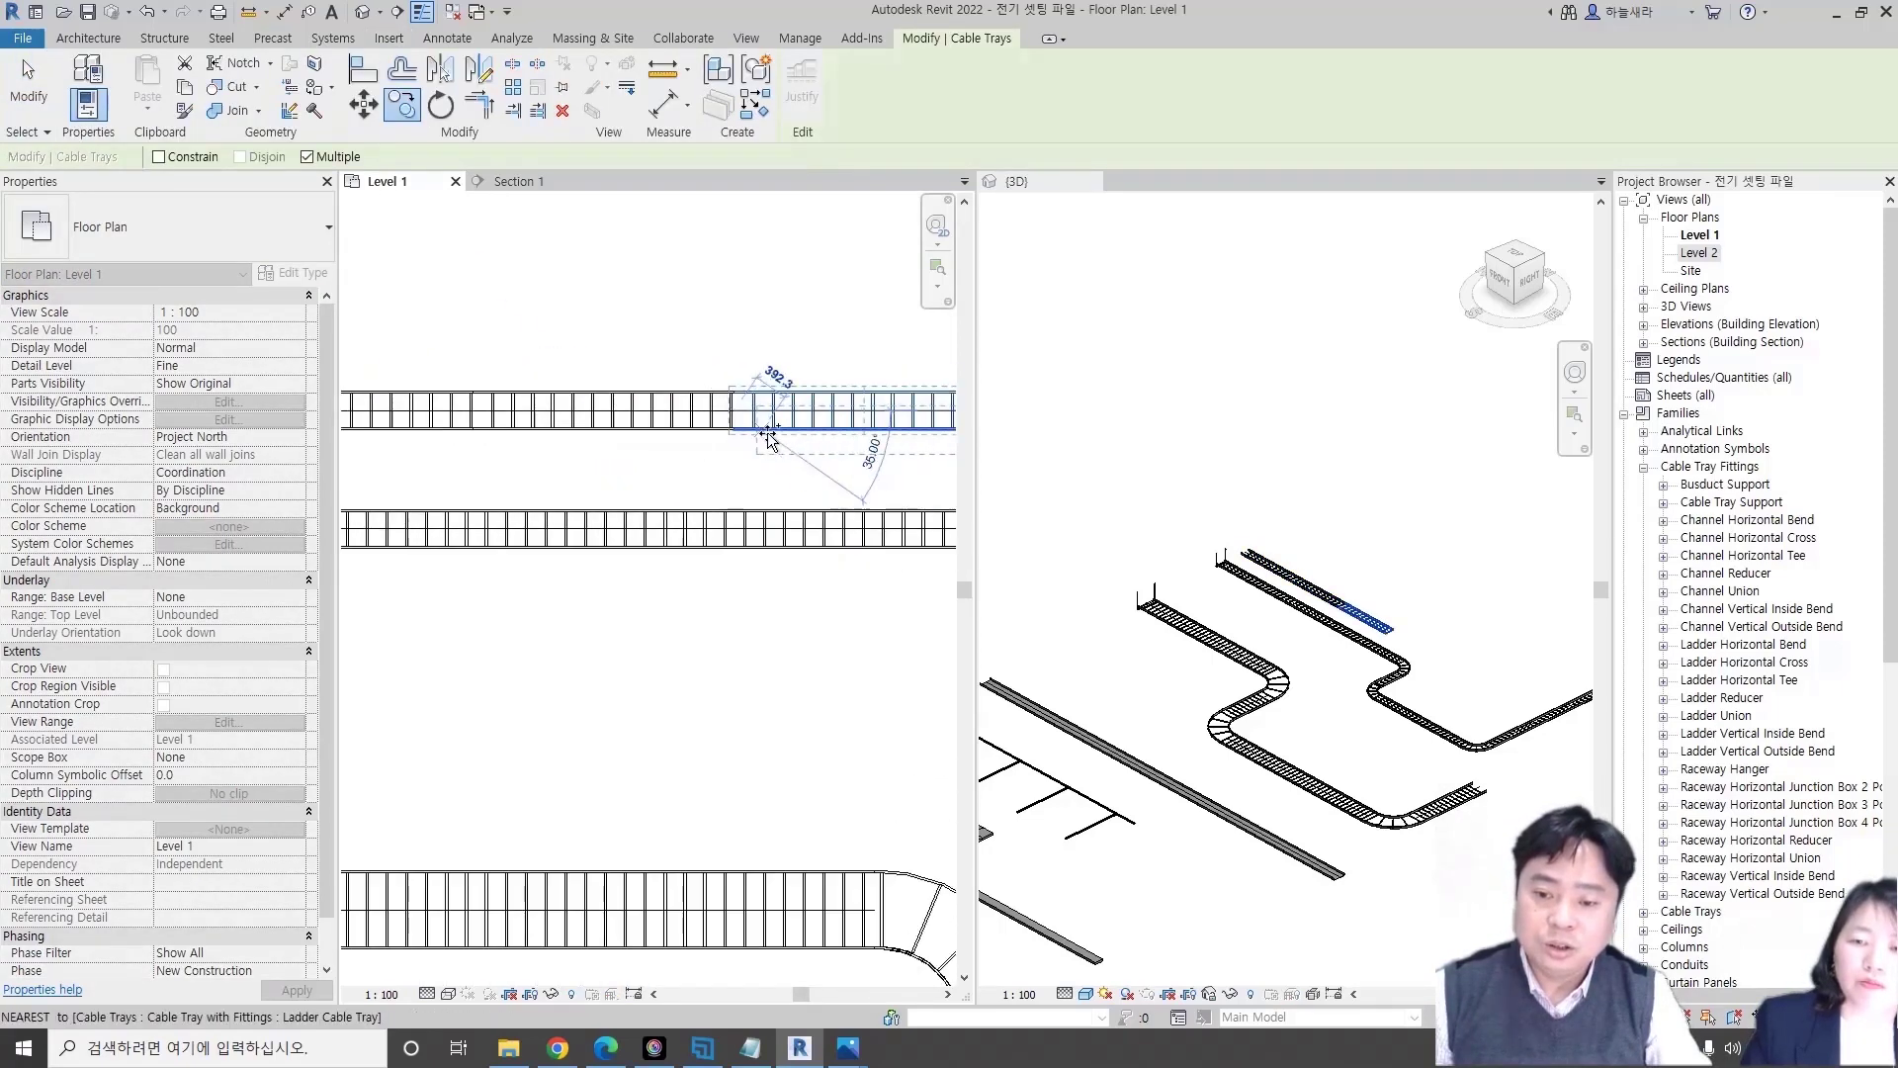
click(730, 406)
scroll(730, 413, down, 2)
key(Escape)
key(Escape)
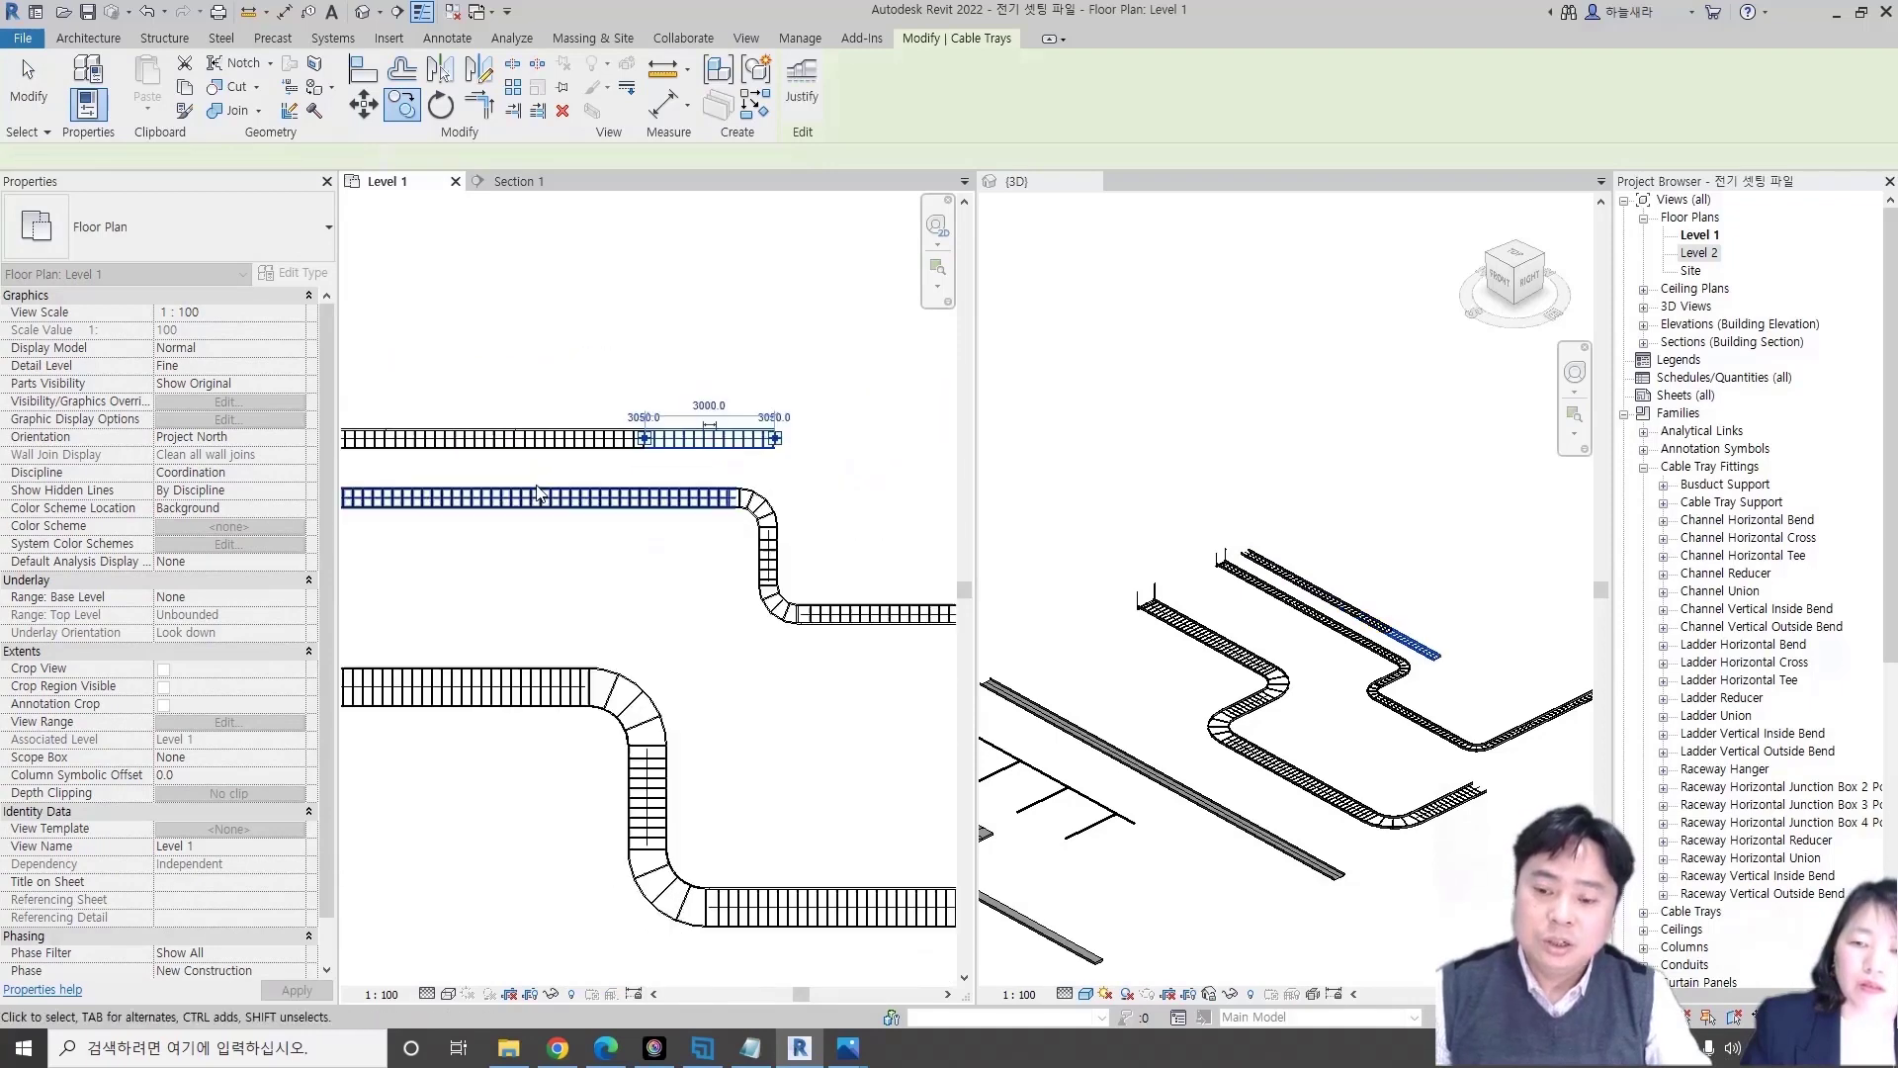
scroll(554, 458, down, 2)
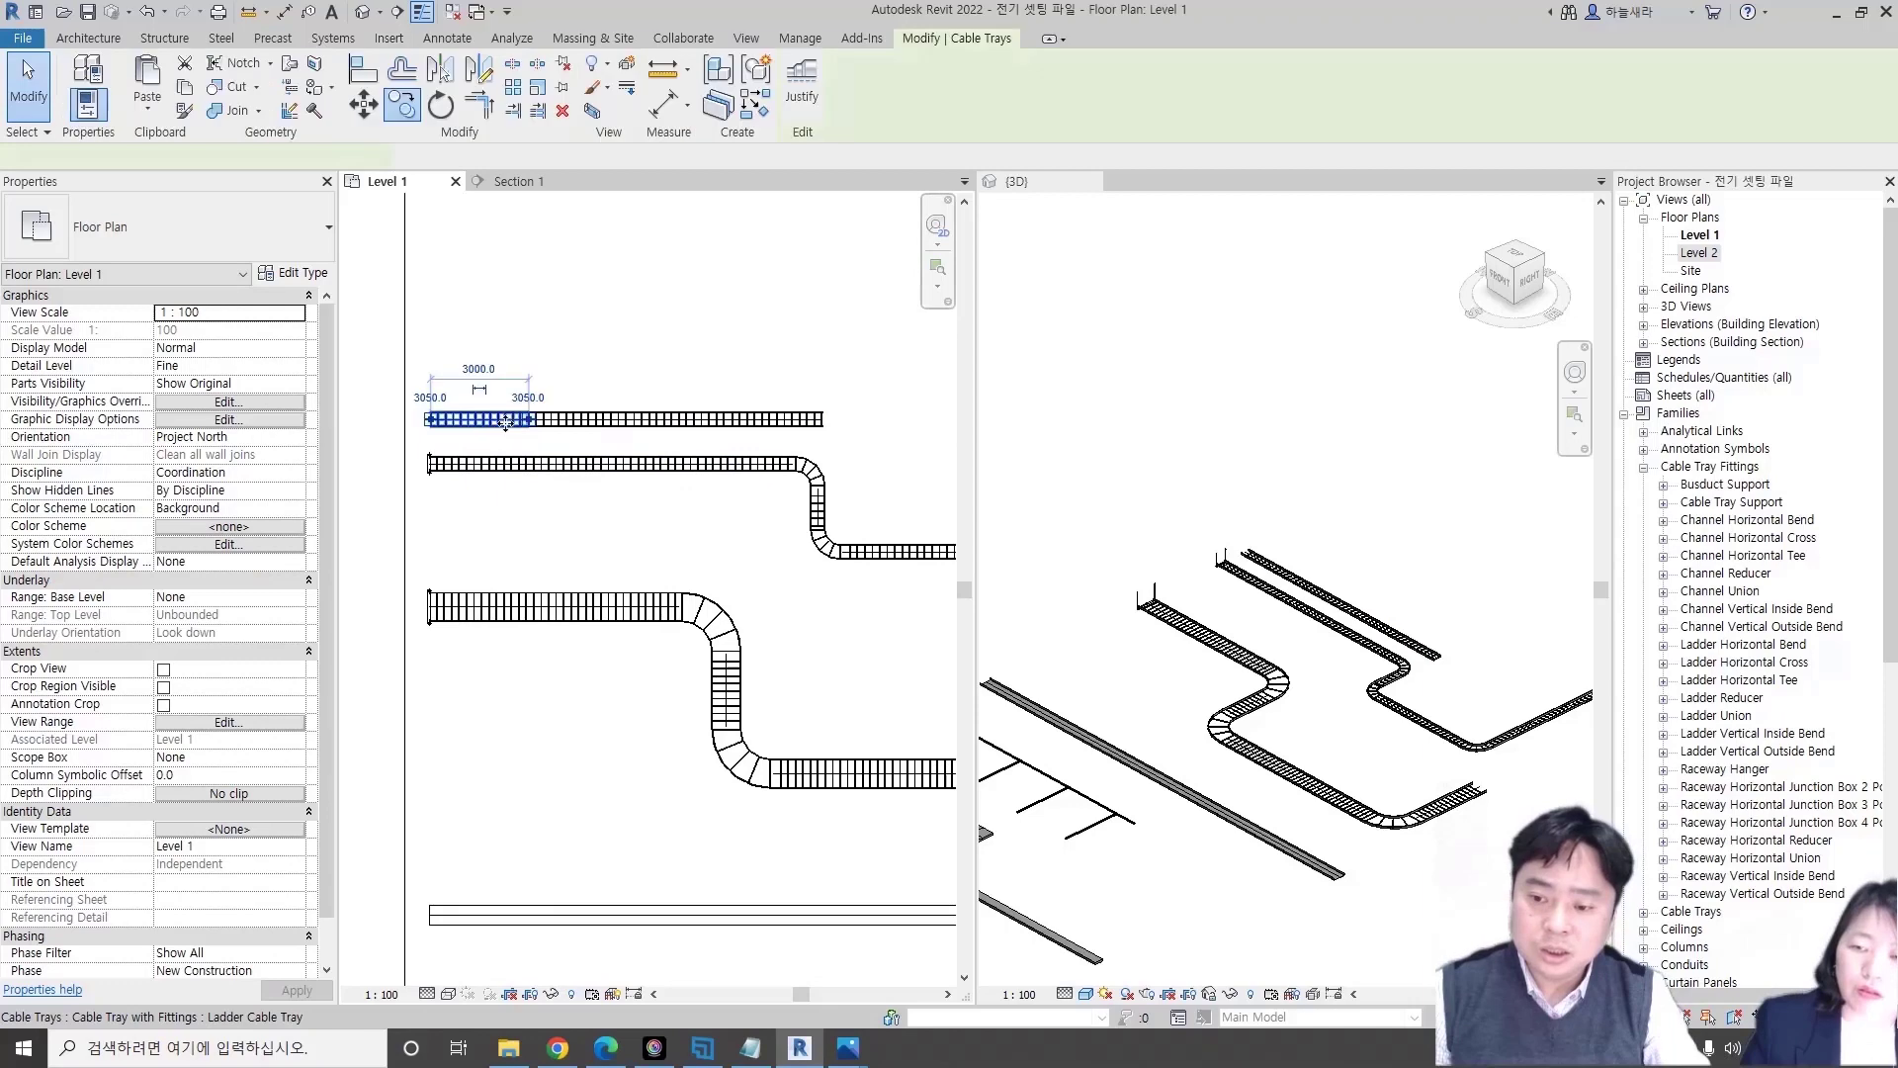
drag(475, 419, 771, 419)
scroll(364, 485, up, 5)
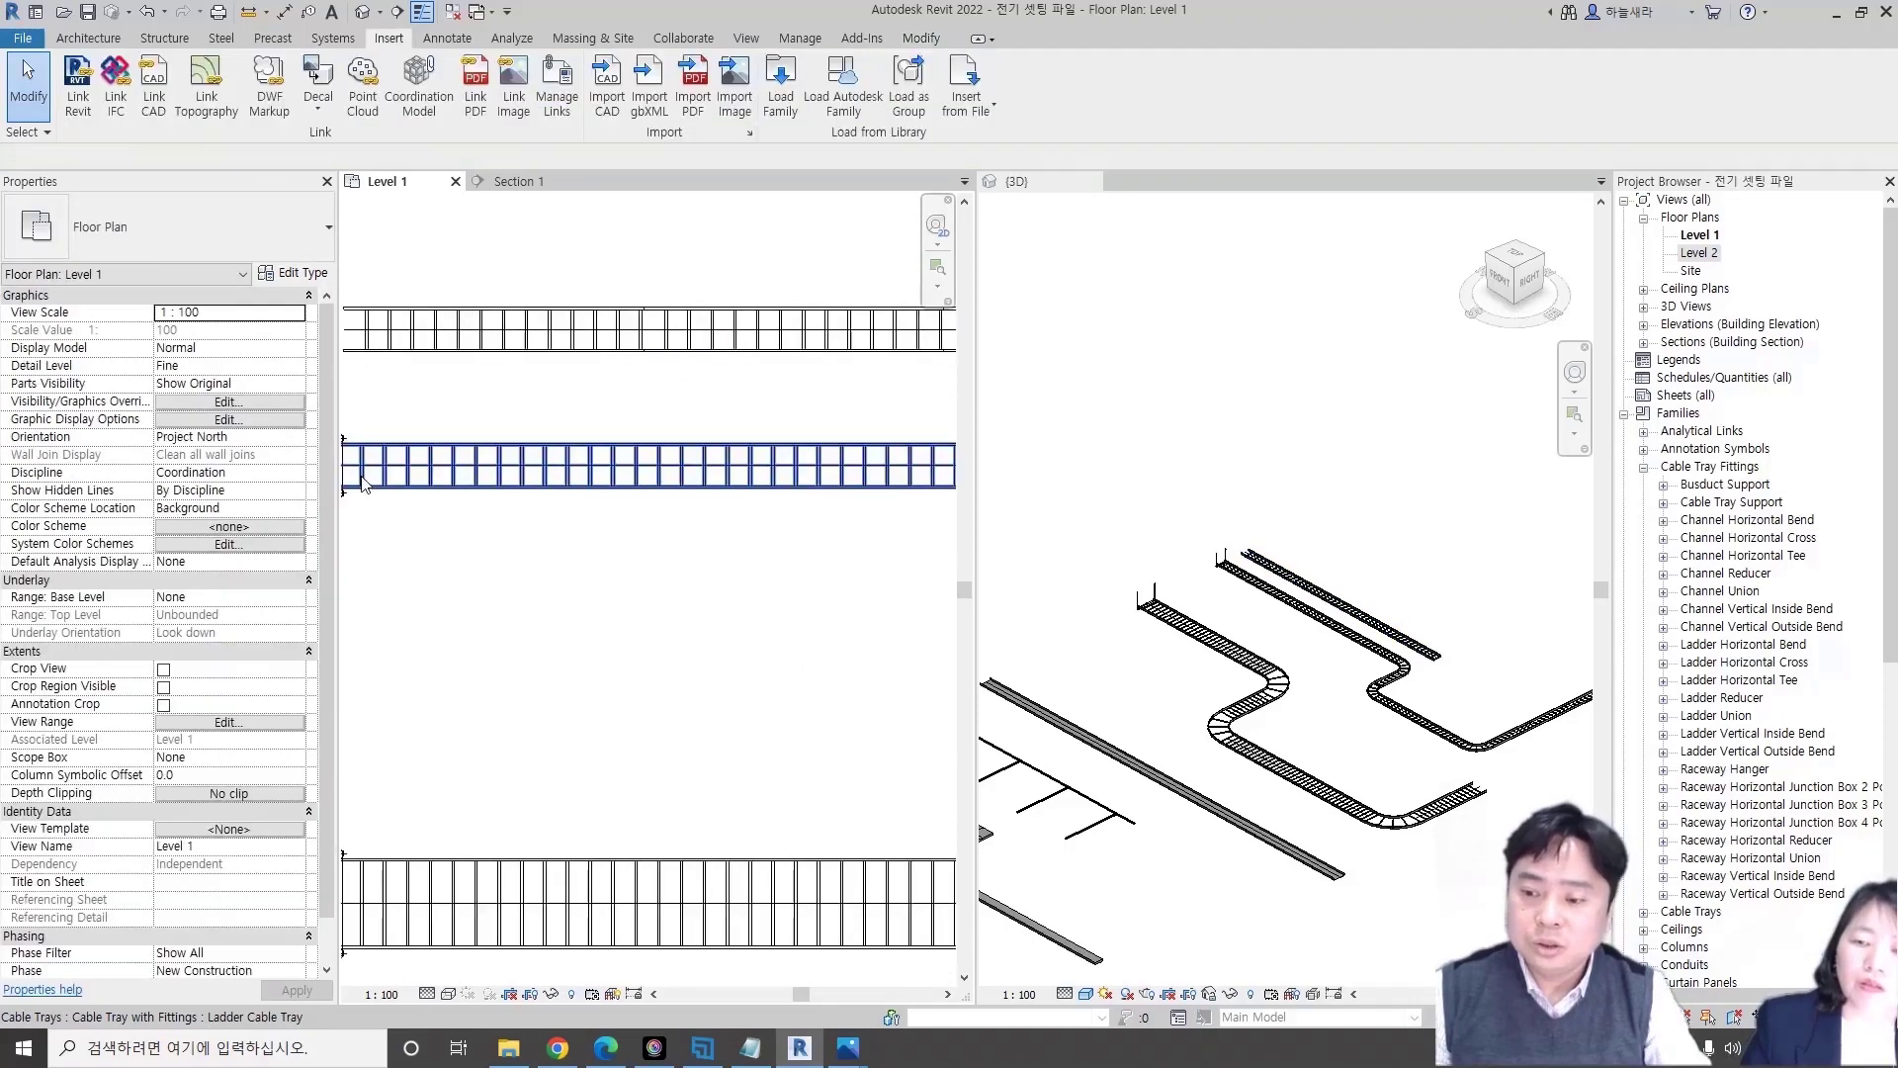
- Select the tray-end support, try a first move, then check the top tray
middle_drag(364, 485, 567, 521)
click(547, 527)
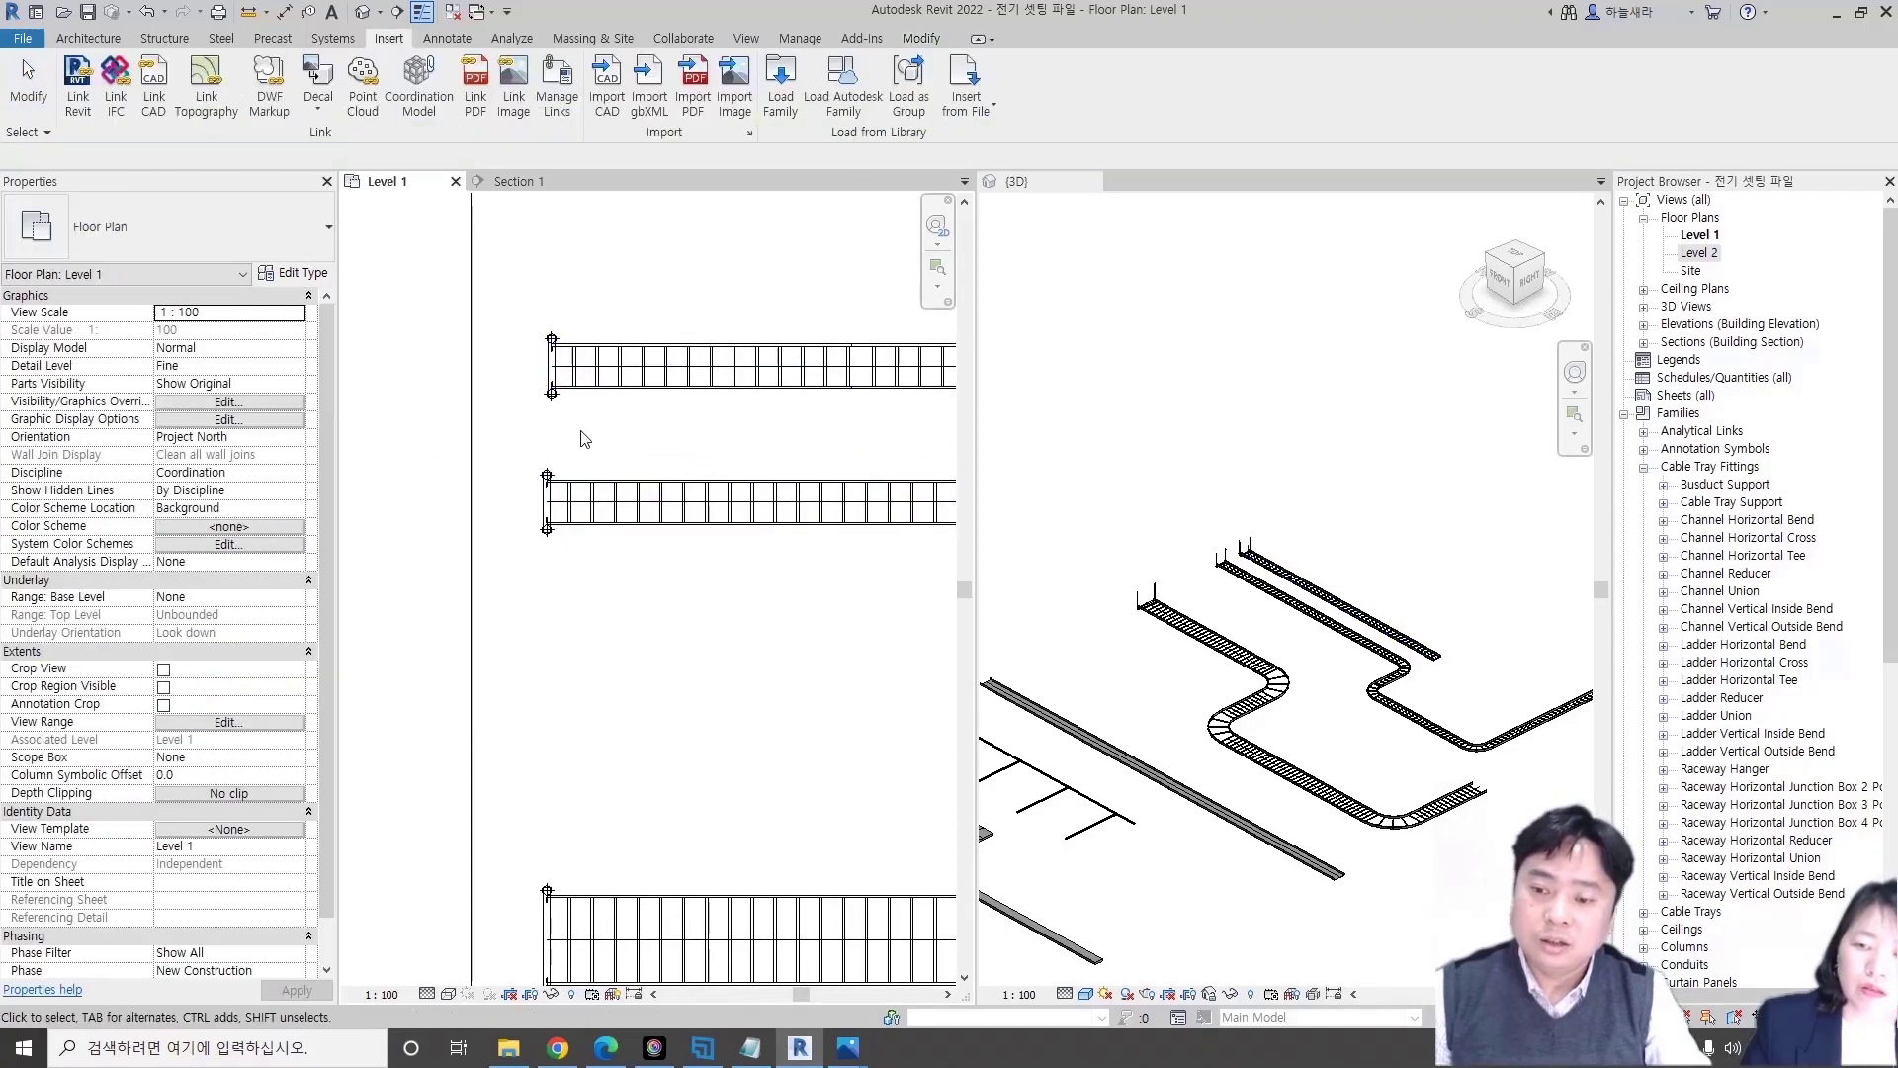
click(551, 395)
key(m)
key(v)
click(589, 420)
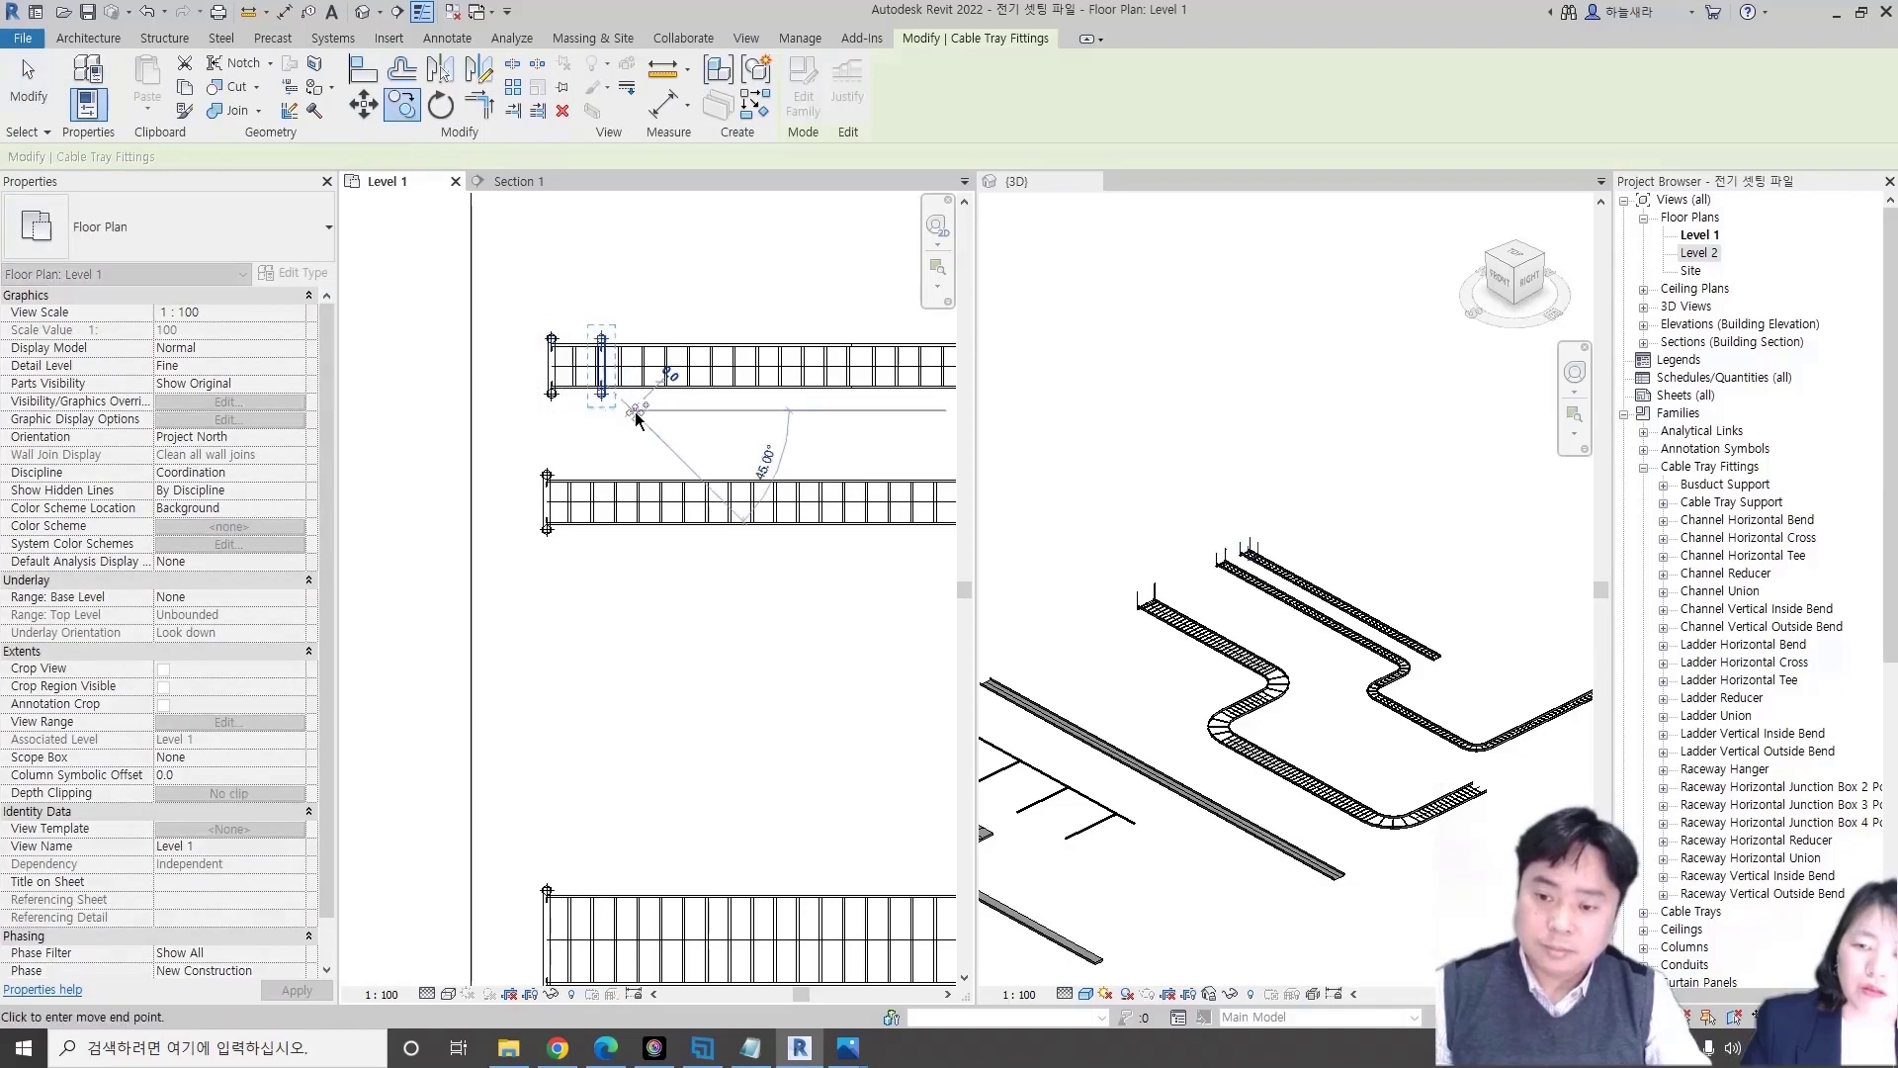
key(Escape)
scroll(648, 432, down, 2)
click(685, 402)
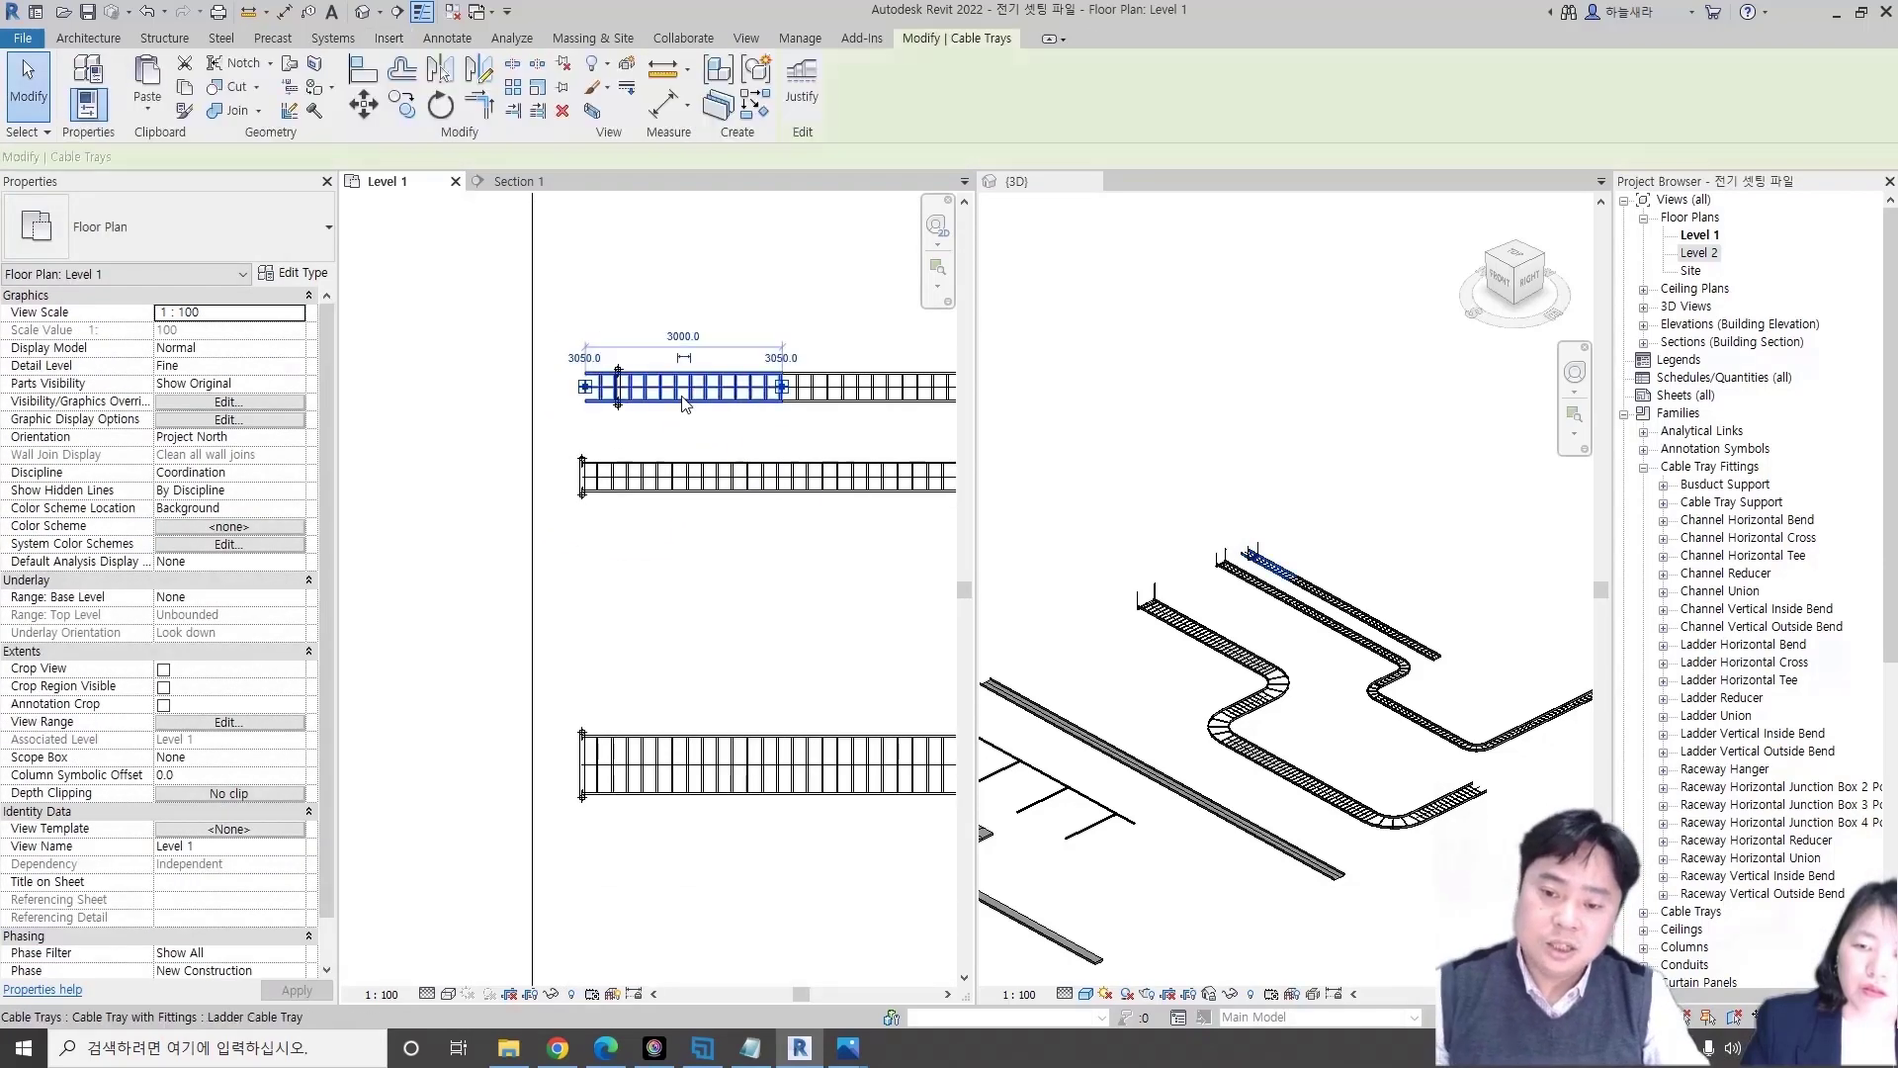
scroll(746, 432, up, 2)
click(22, 59)
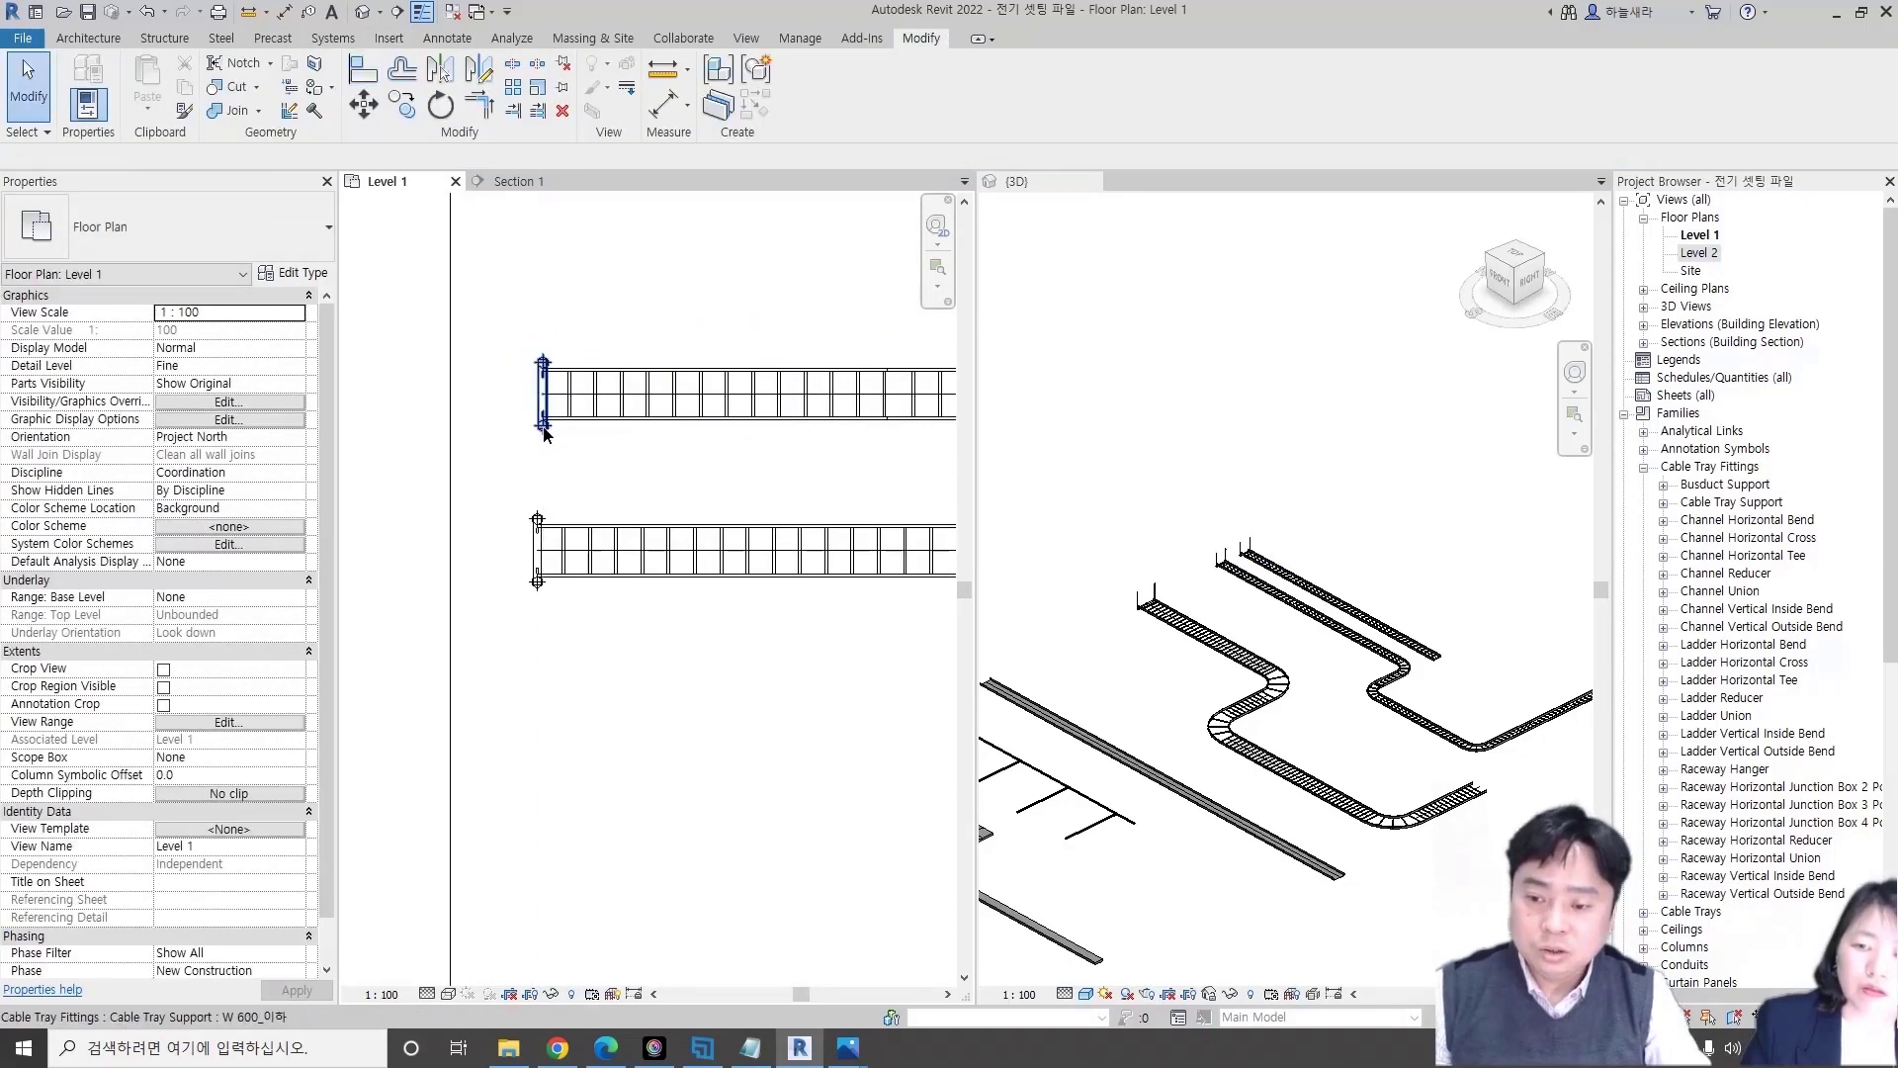
- Move the left-end support 700 mm in from the tray end
click(544, 434)
key(m)
key(v)
click(613, 473)
text(7)
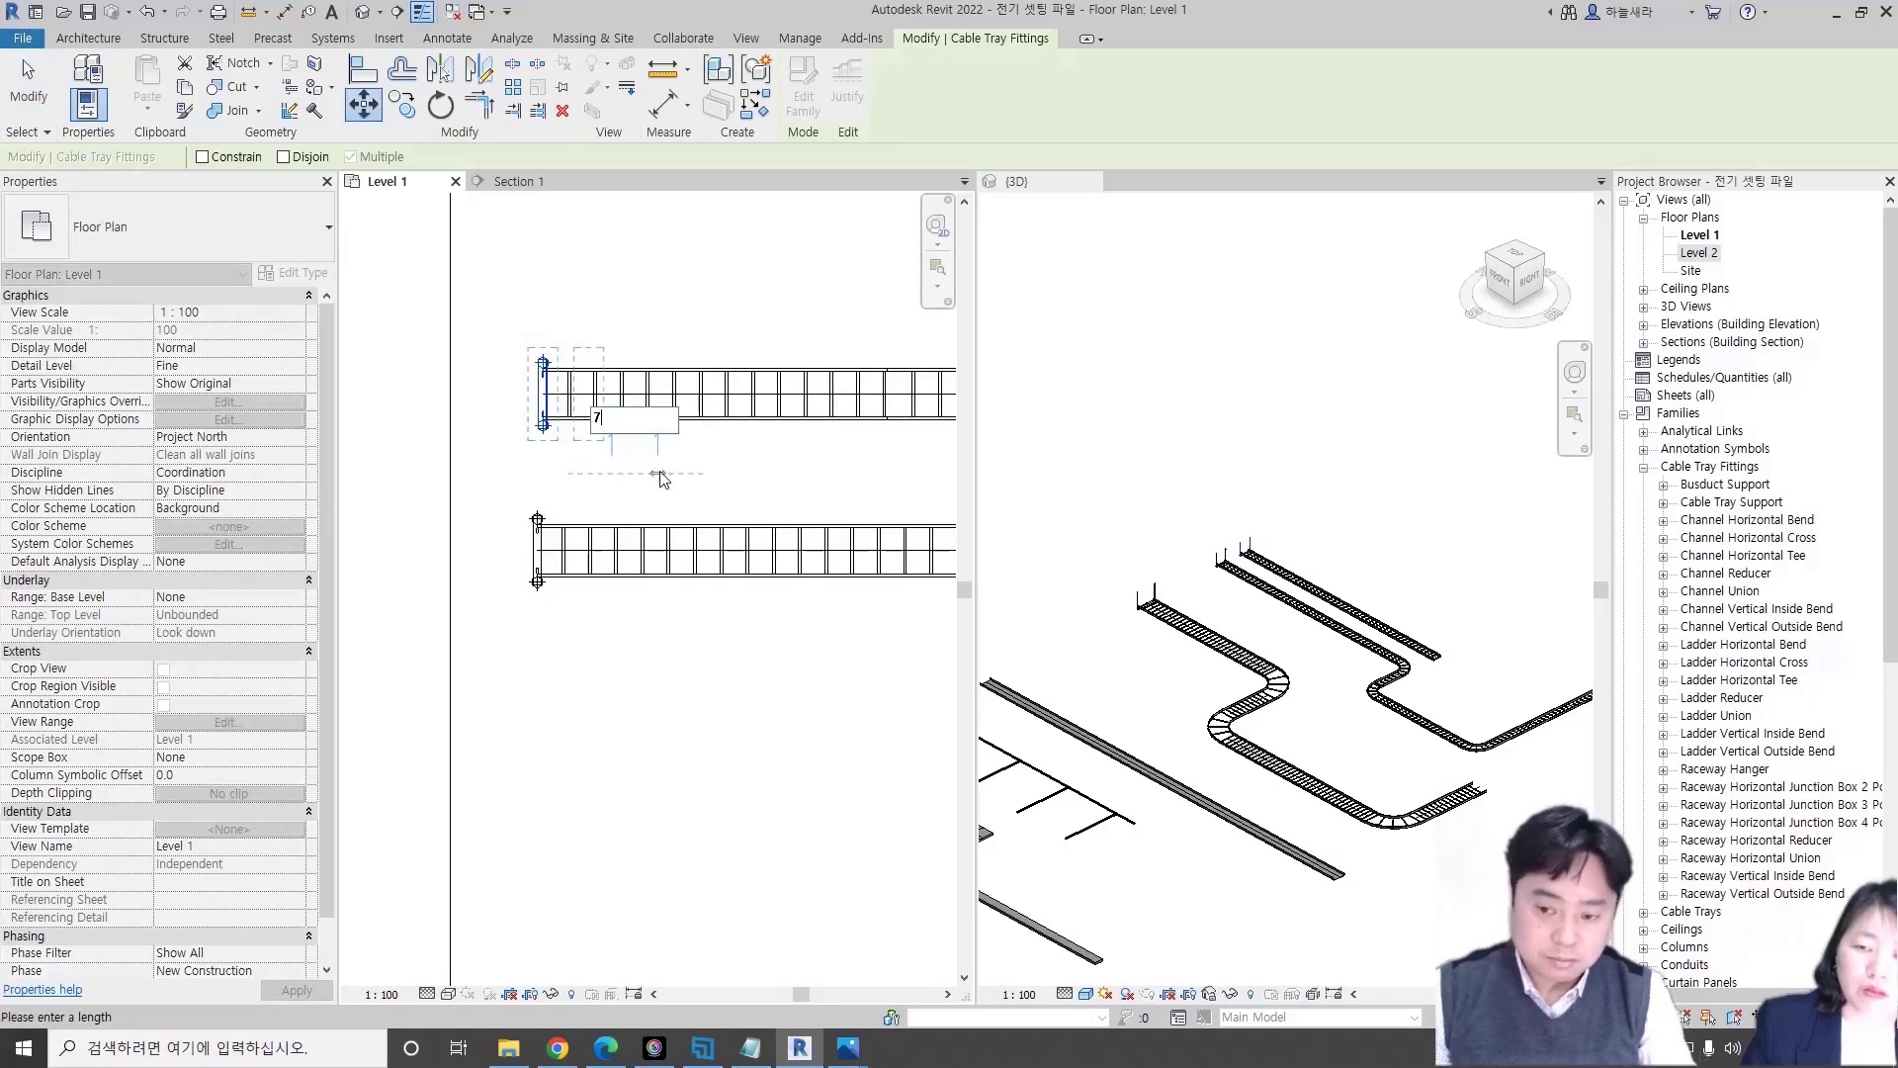
text(00)
key(Return)
- Copy the support to a point further along the tray
key(c)
key(o)
click(624, 450)
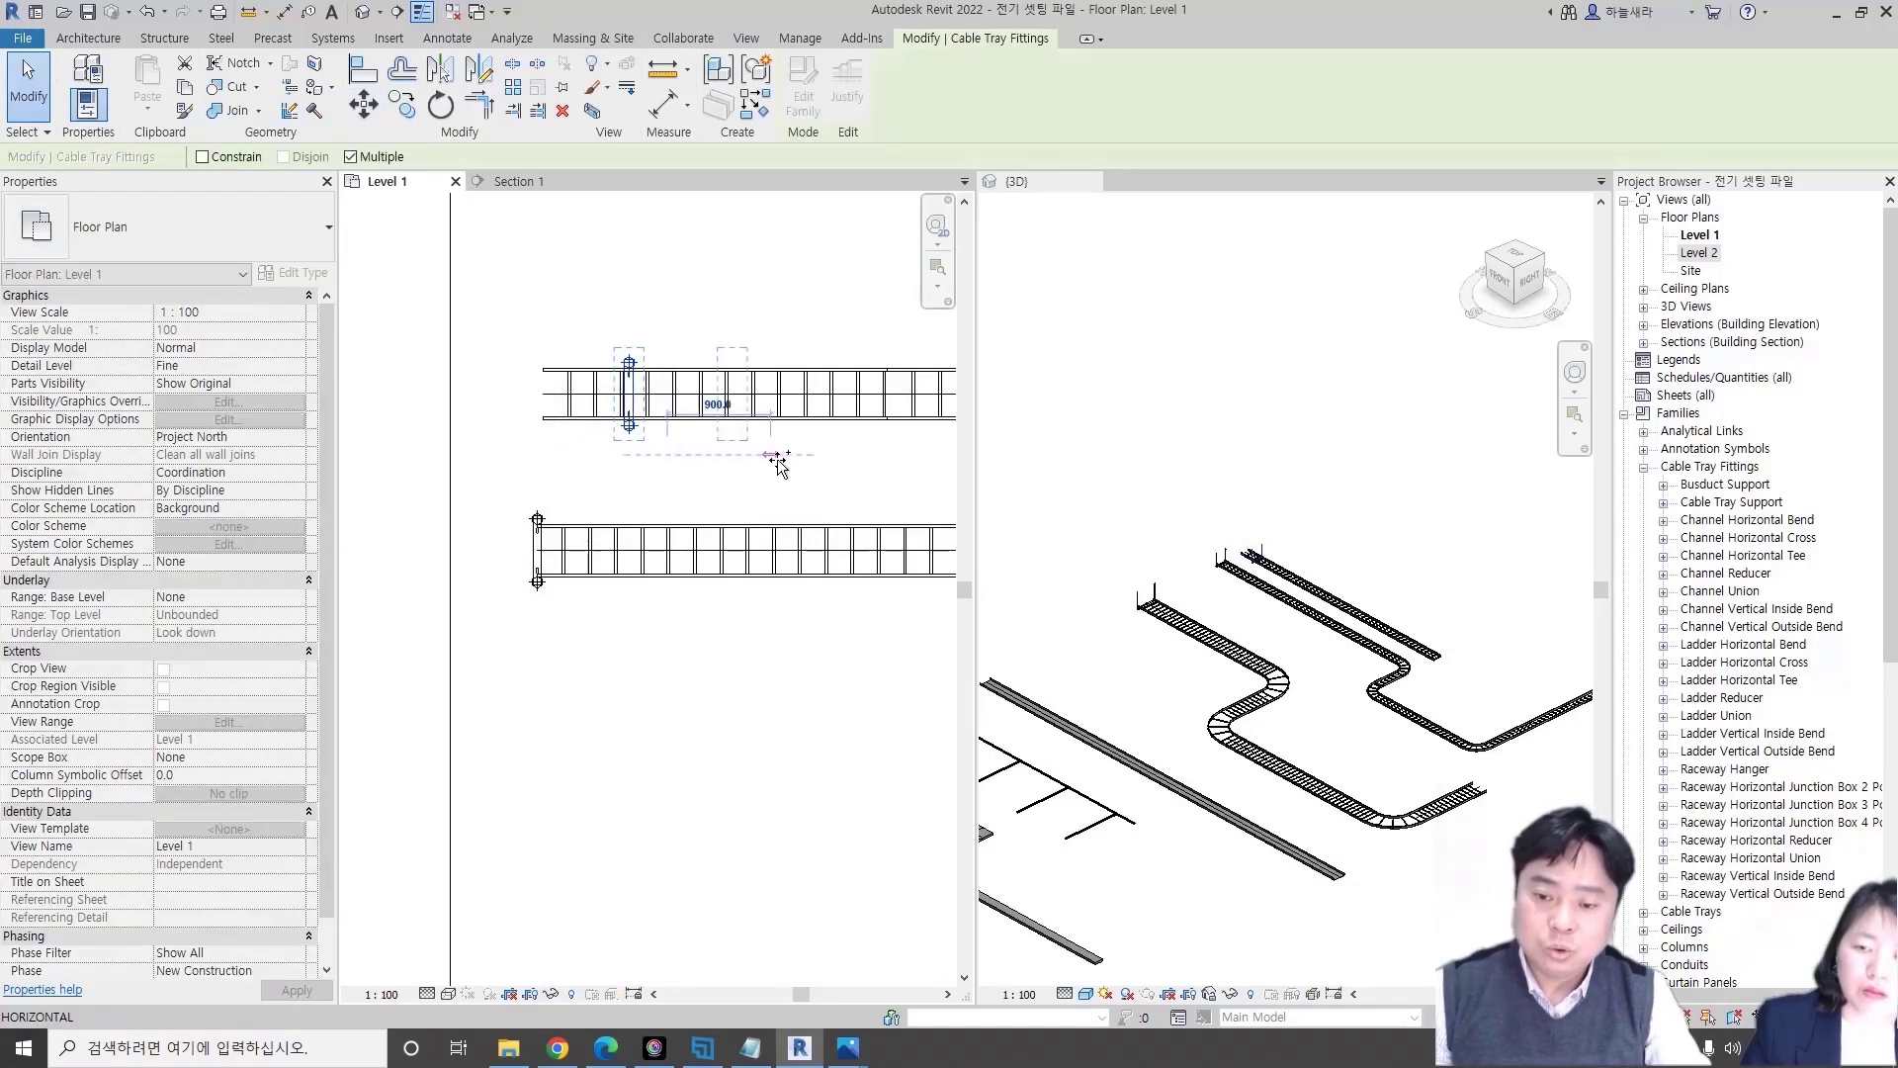
click(786, 465)
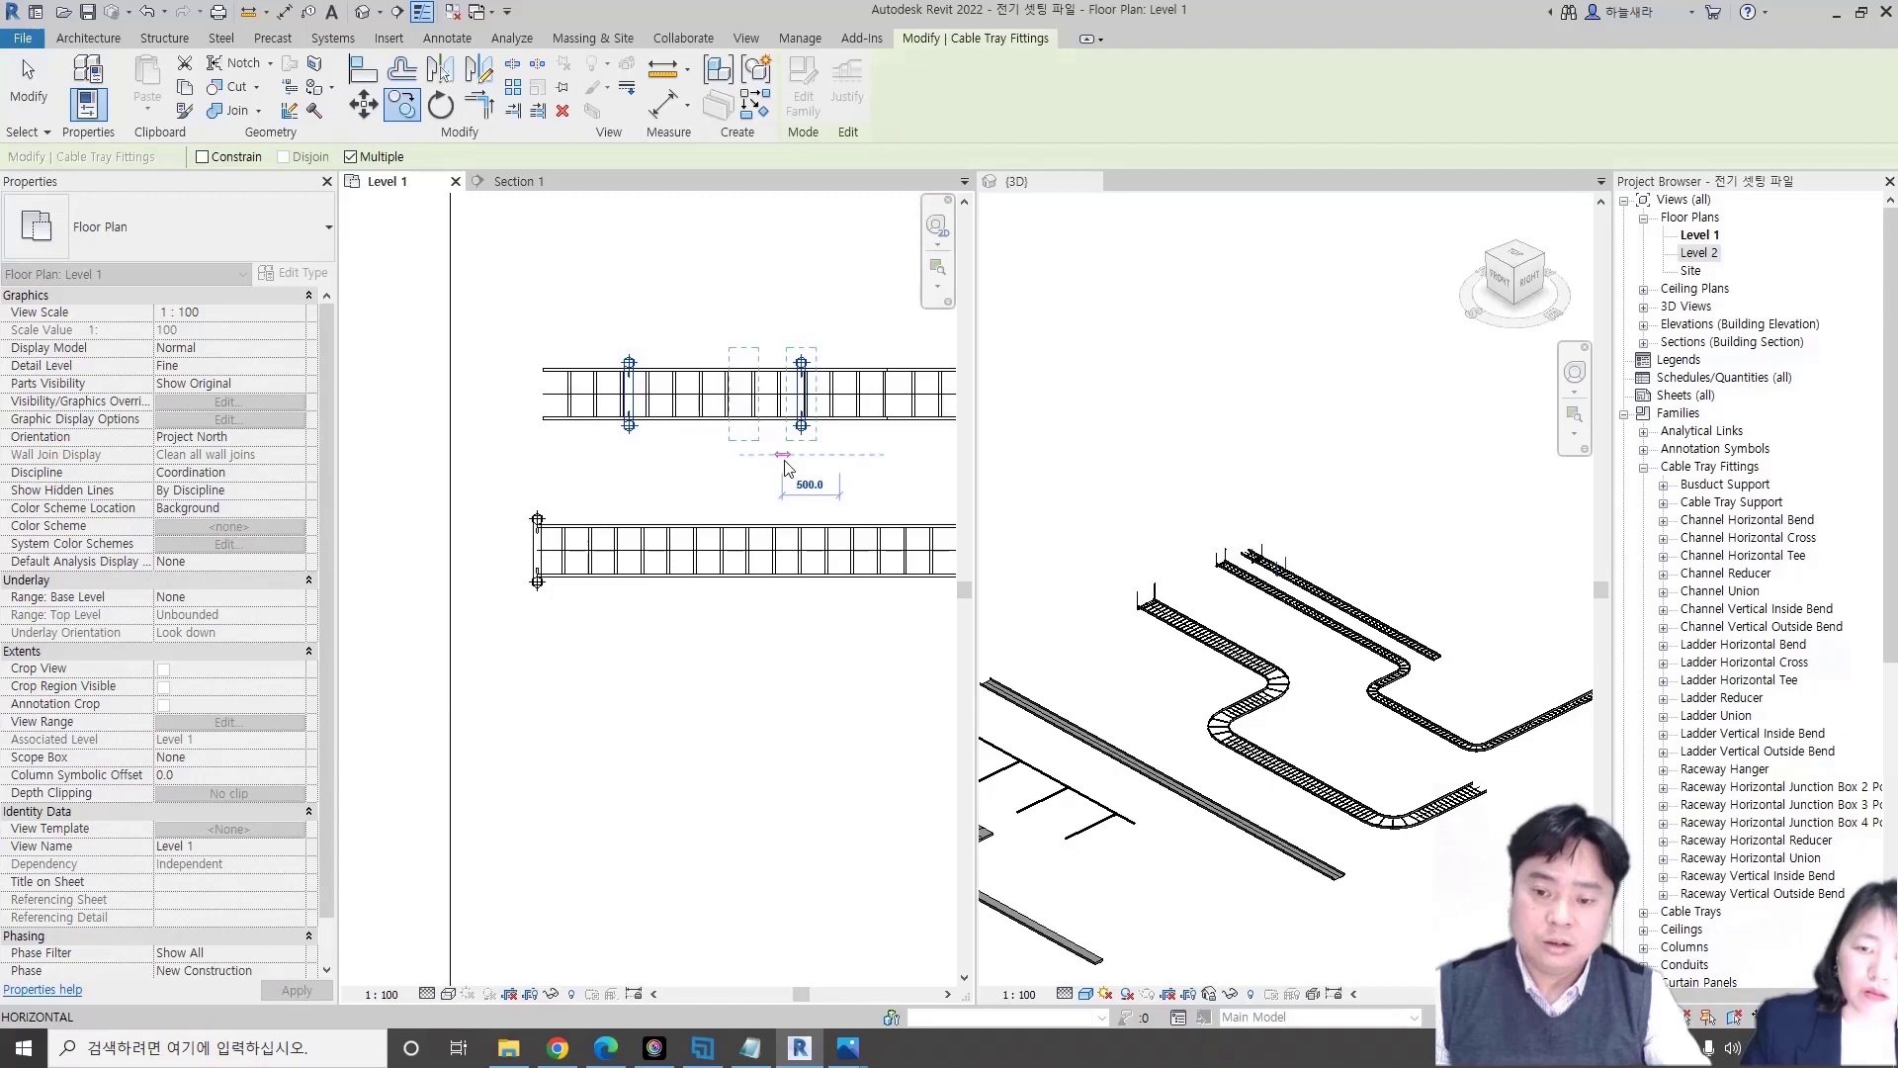
key(Escape)
scroll(593, 494, down, 3)
key(Escape)
- Copy the support repeatedly at regular spacing along the upper tray and check the segments
click(425, 443)
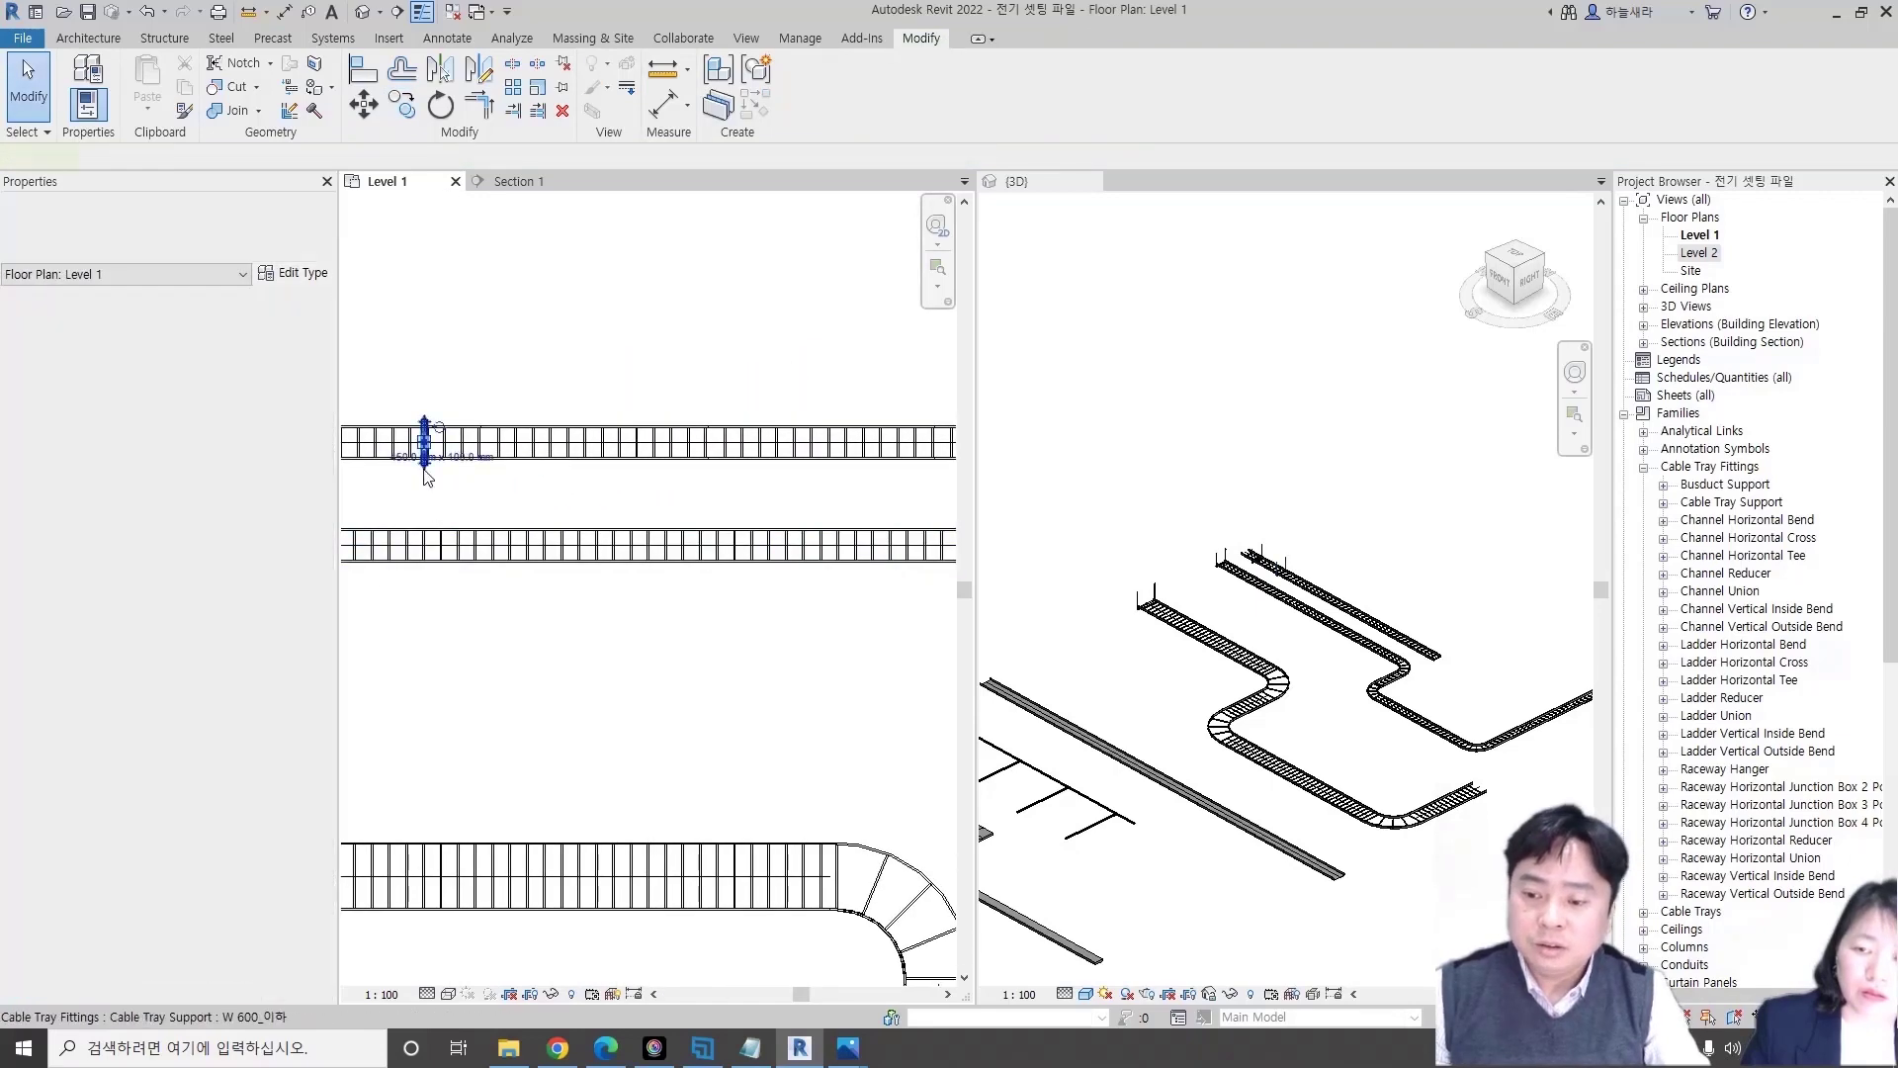
key(c)
key(o)
scroll(501, 496, down, 2)
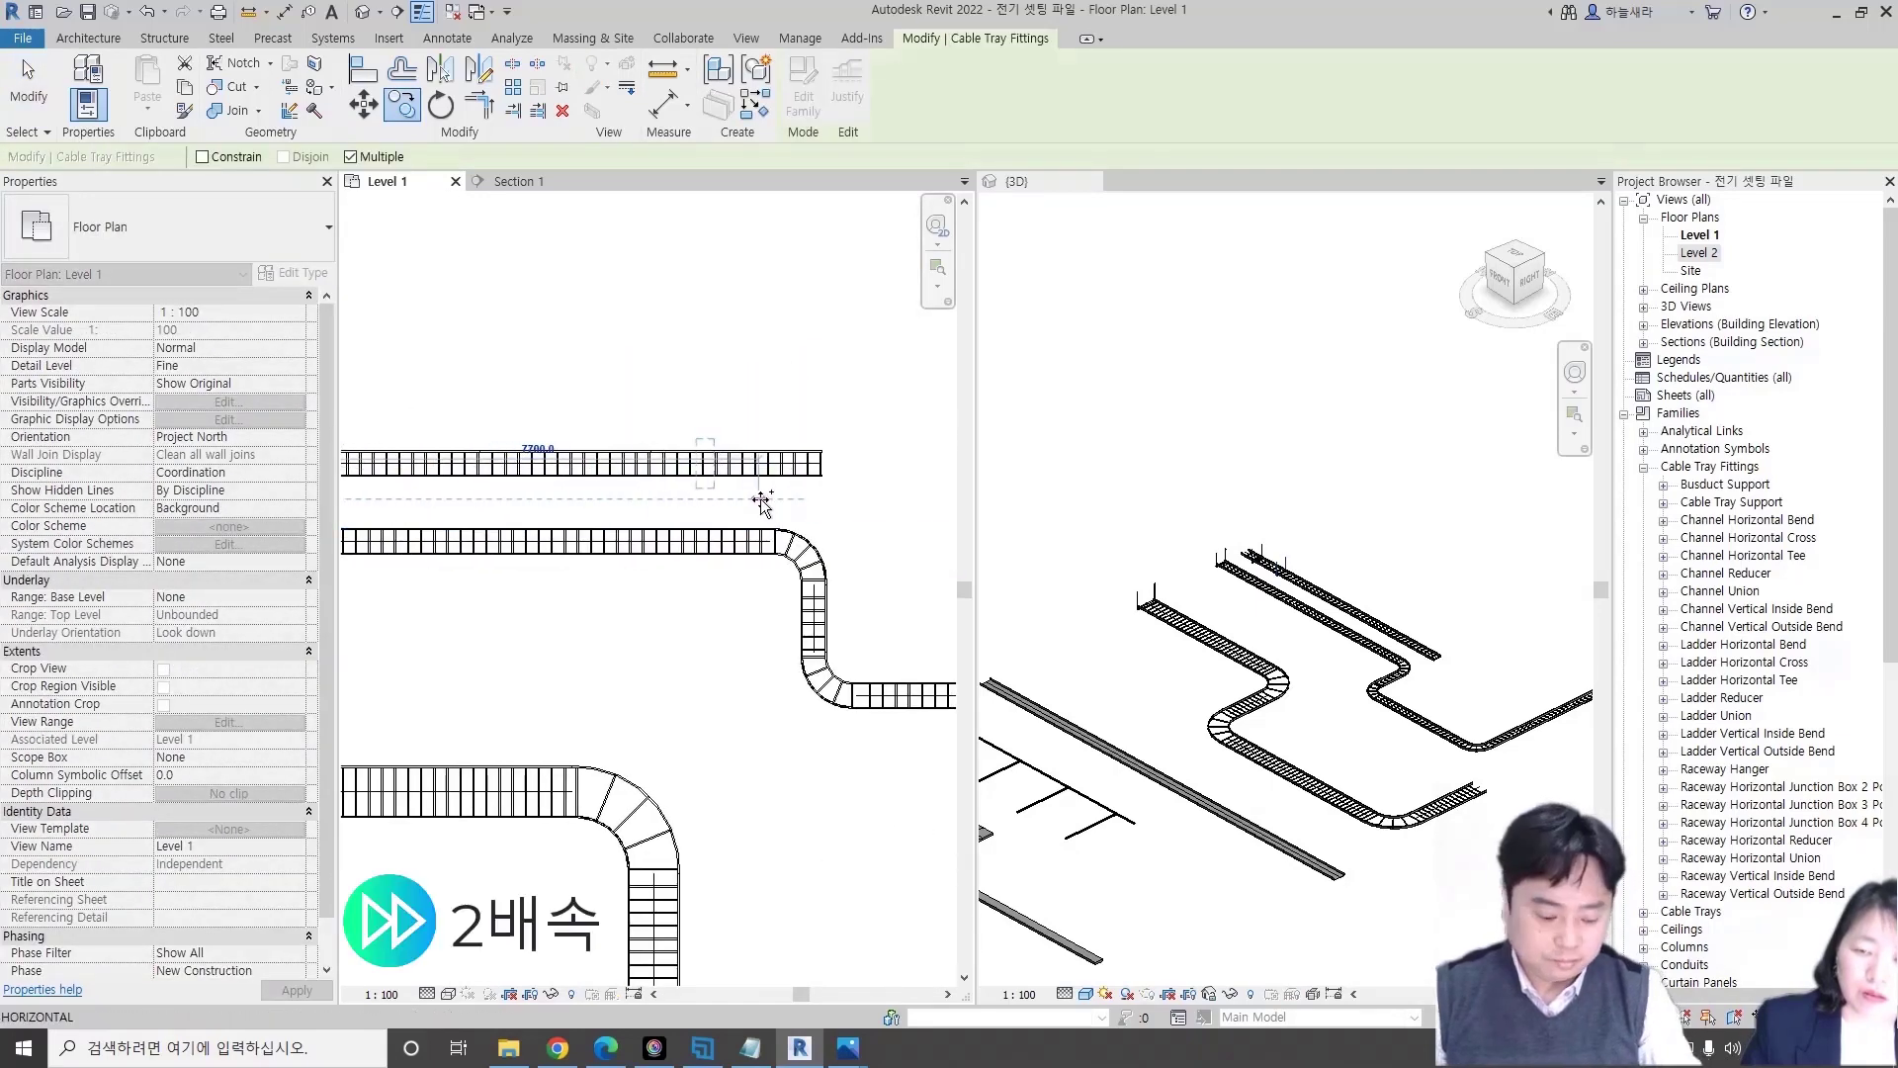
text(00)
key(Return)
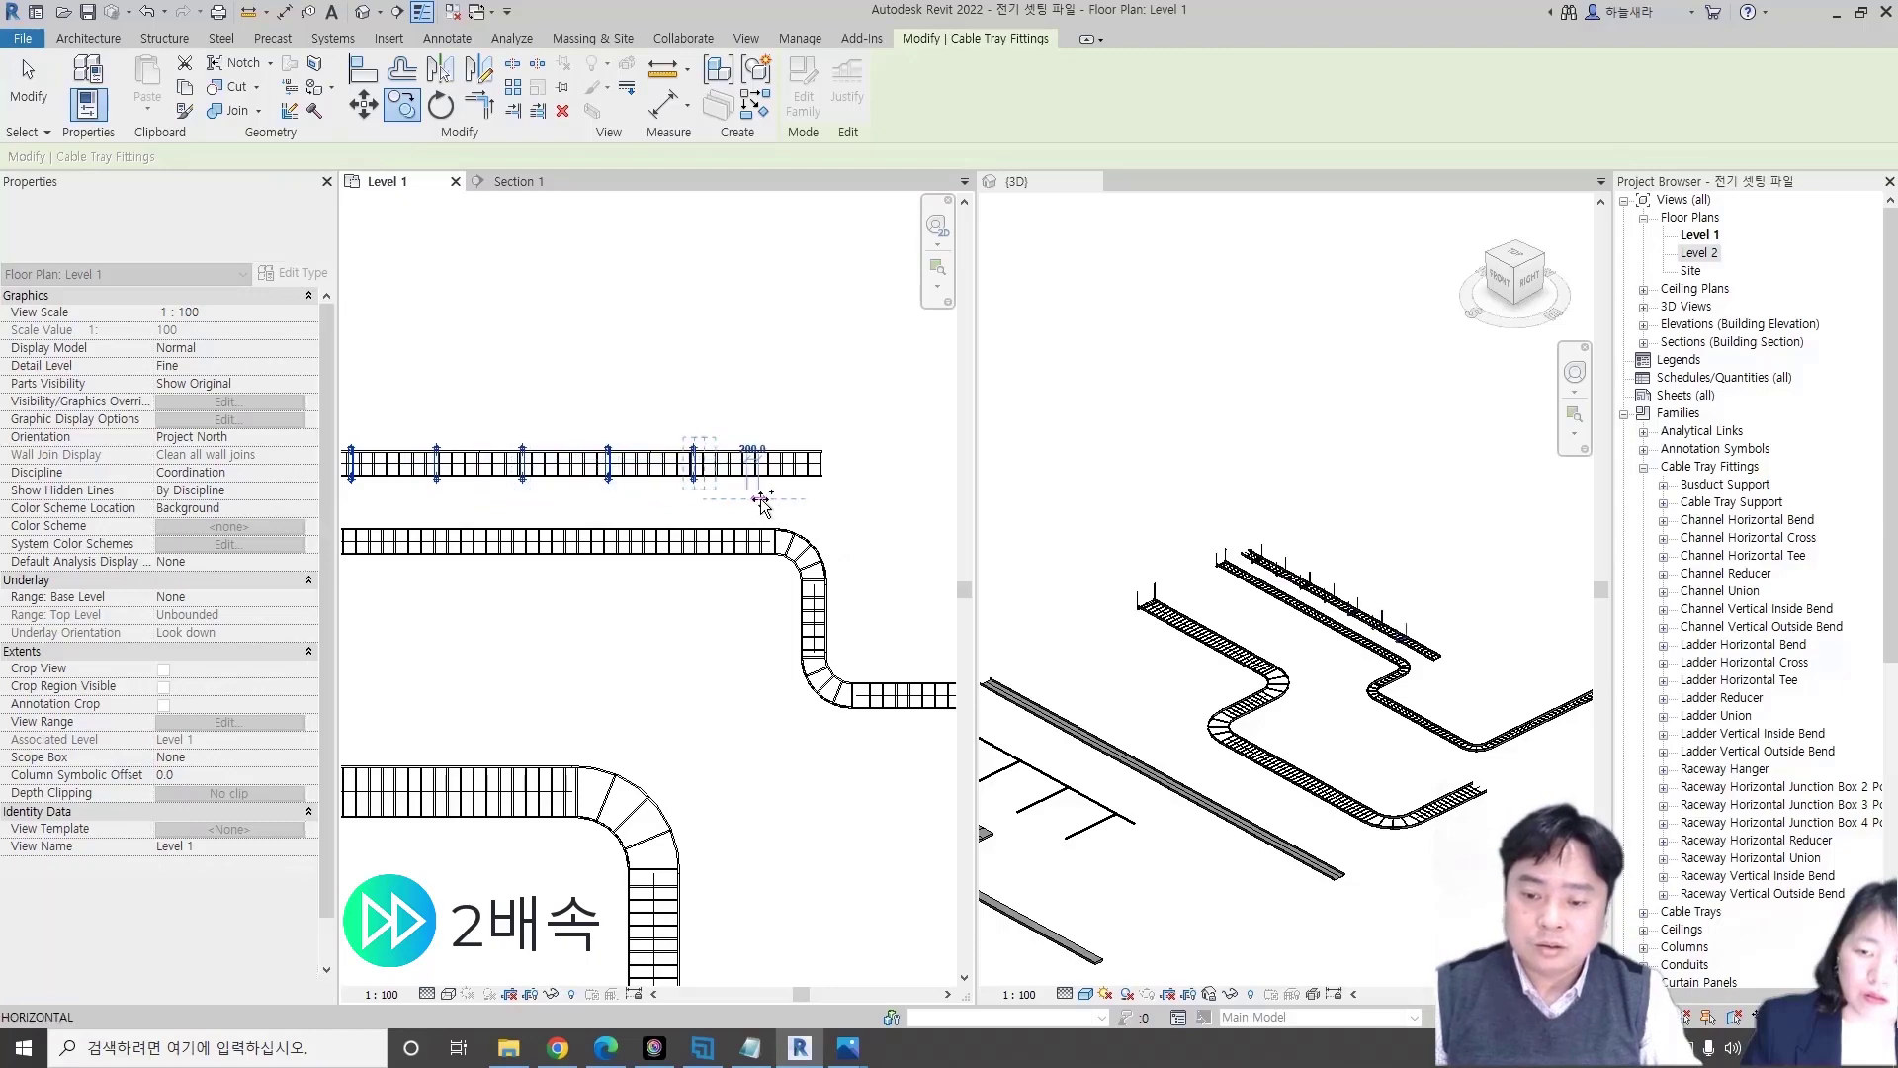
key(Escape)
scroll(627, 520, up, 2)
click(619, 459)
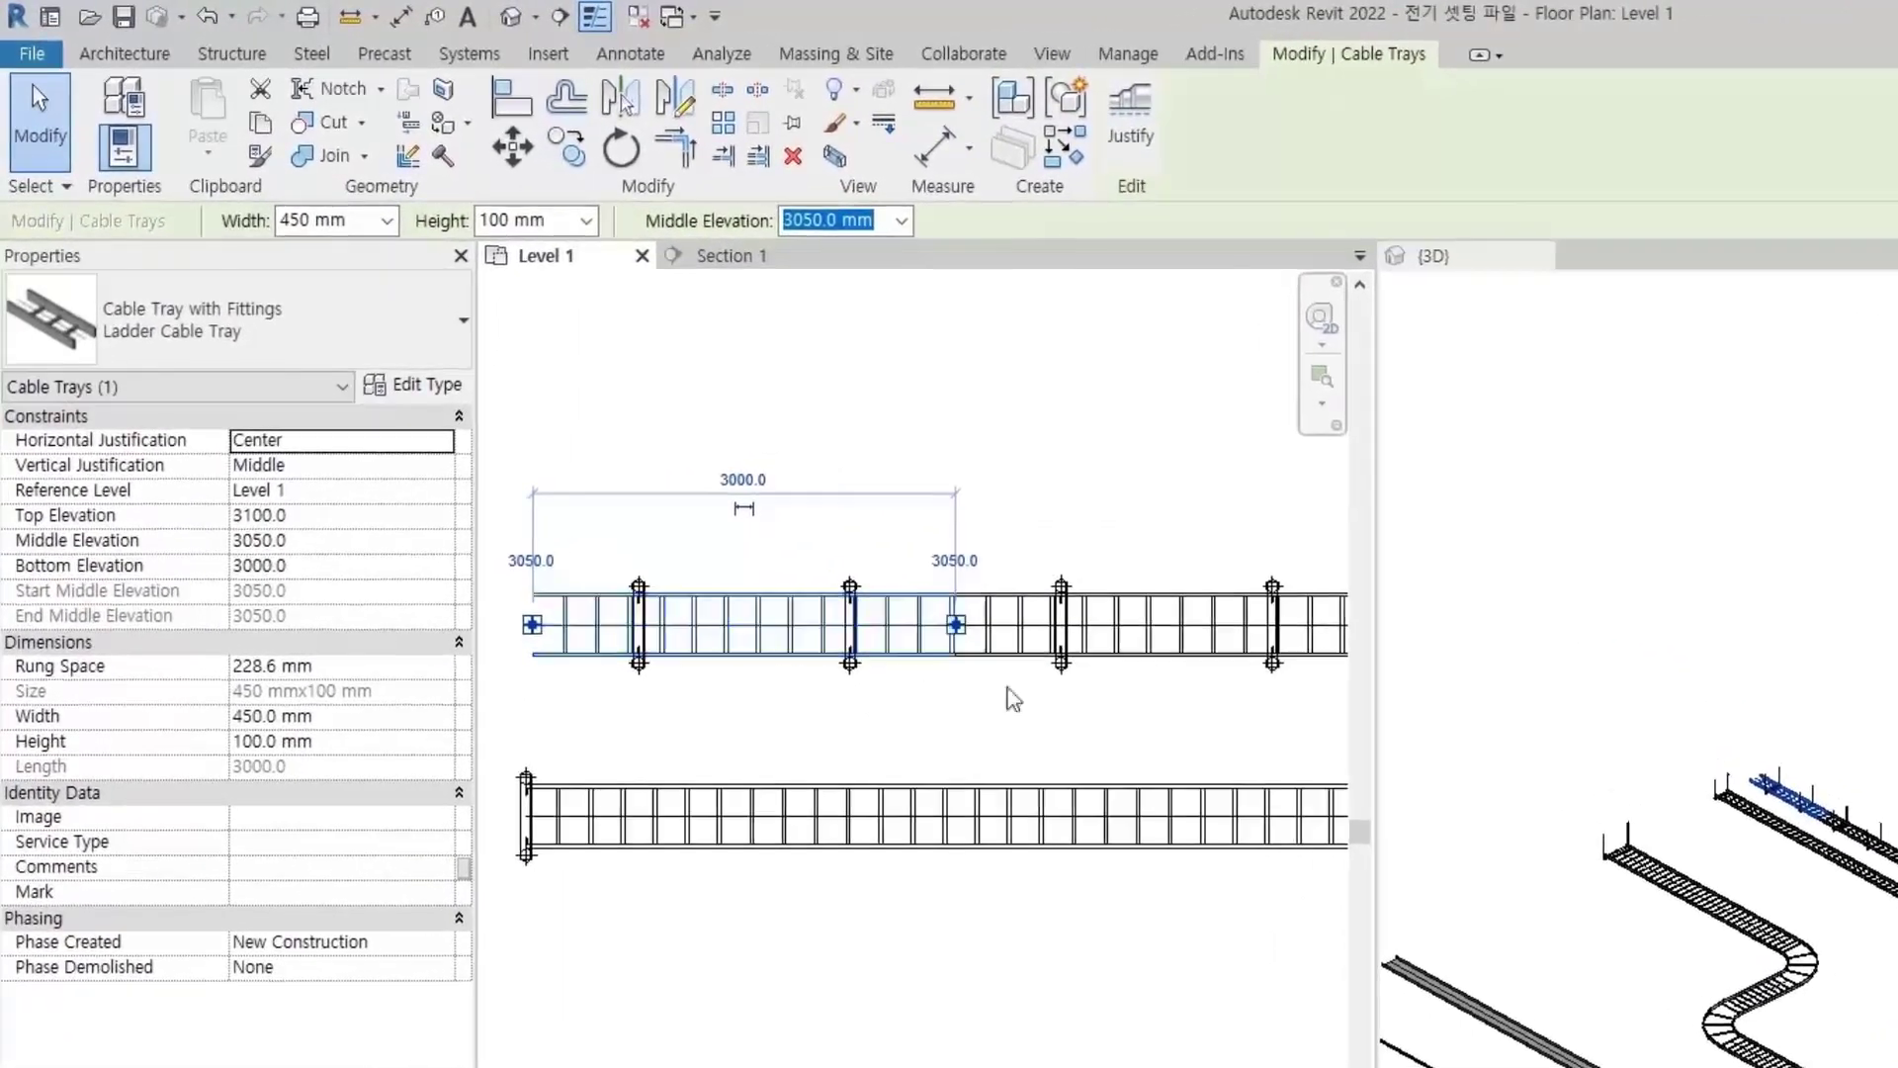
click(1137, 674)
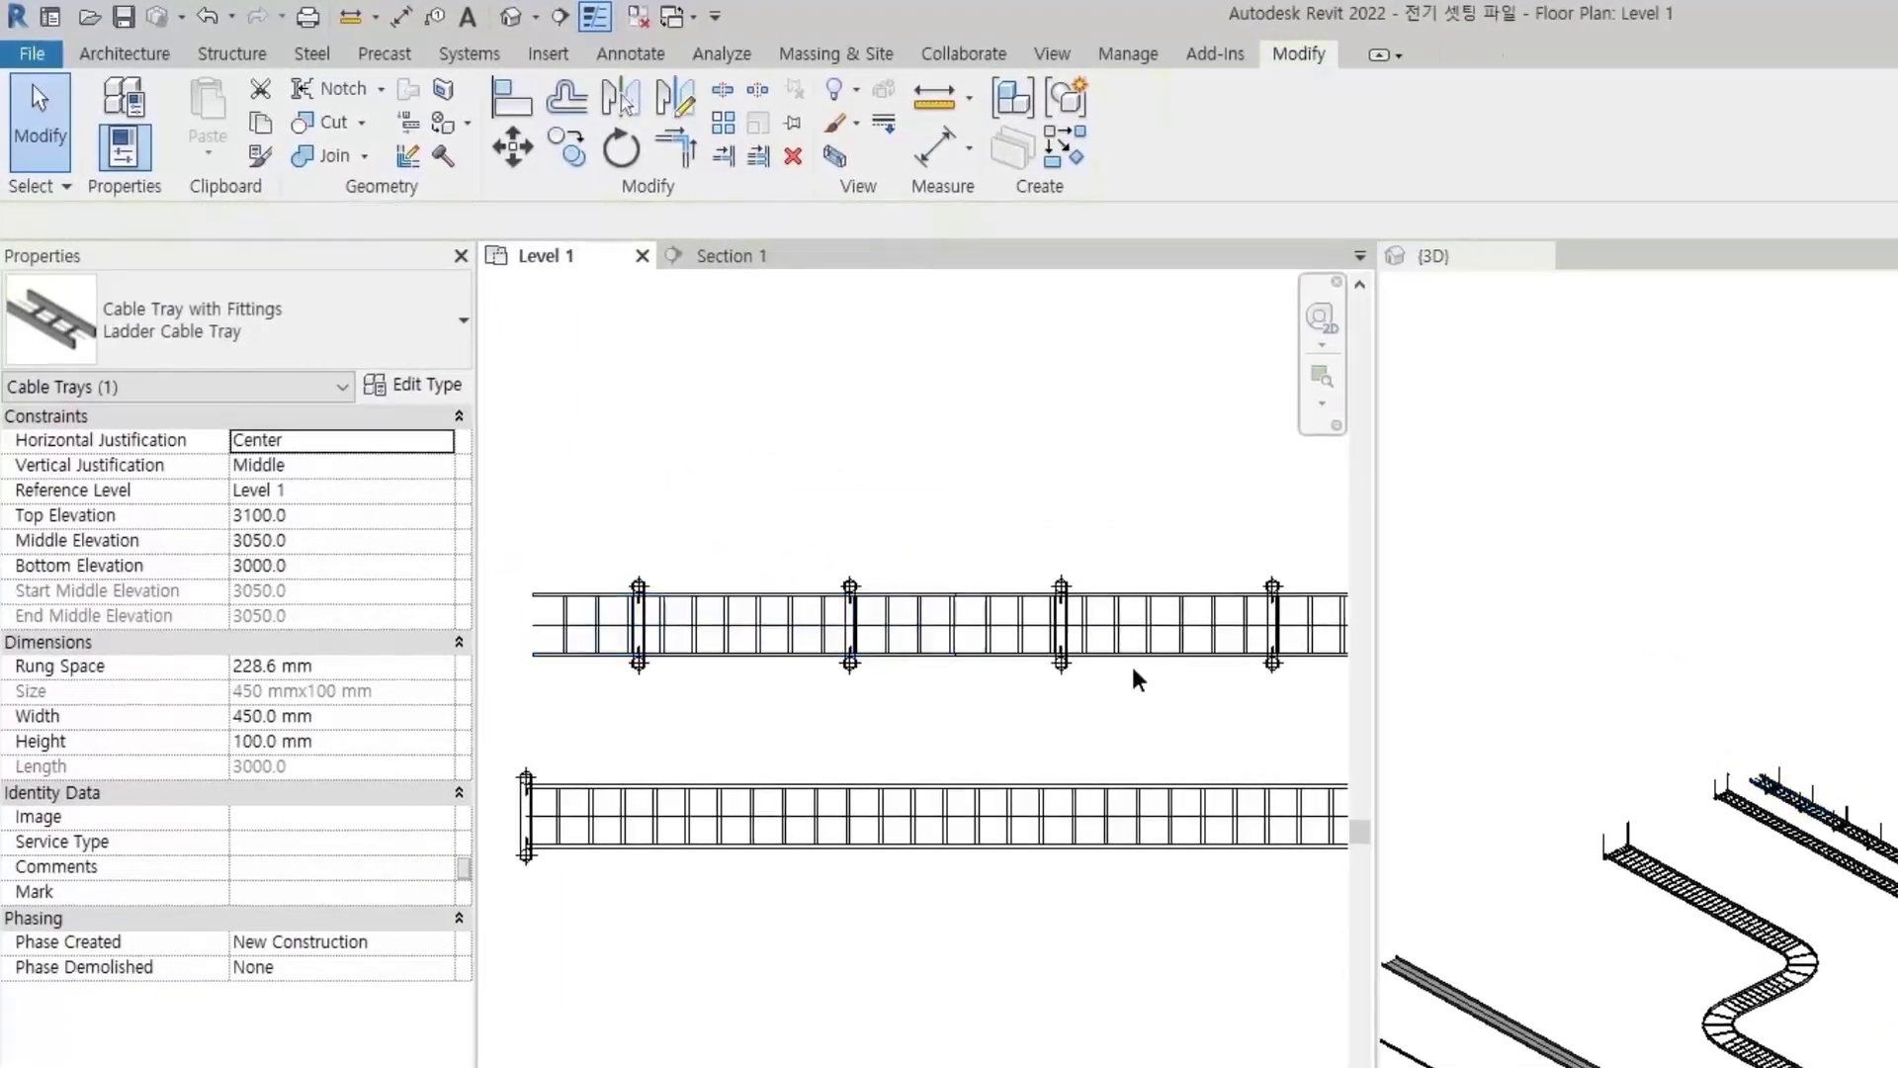
click(1087, 618)
scroll(908, 714, up, 1)
middle_drag(909, 714, 617, 722)
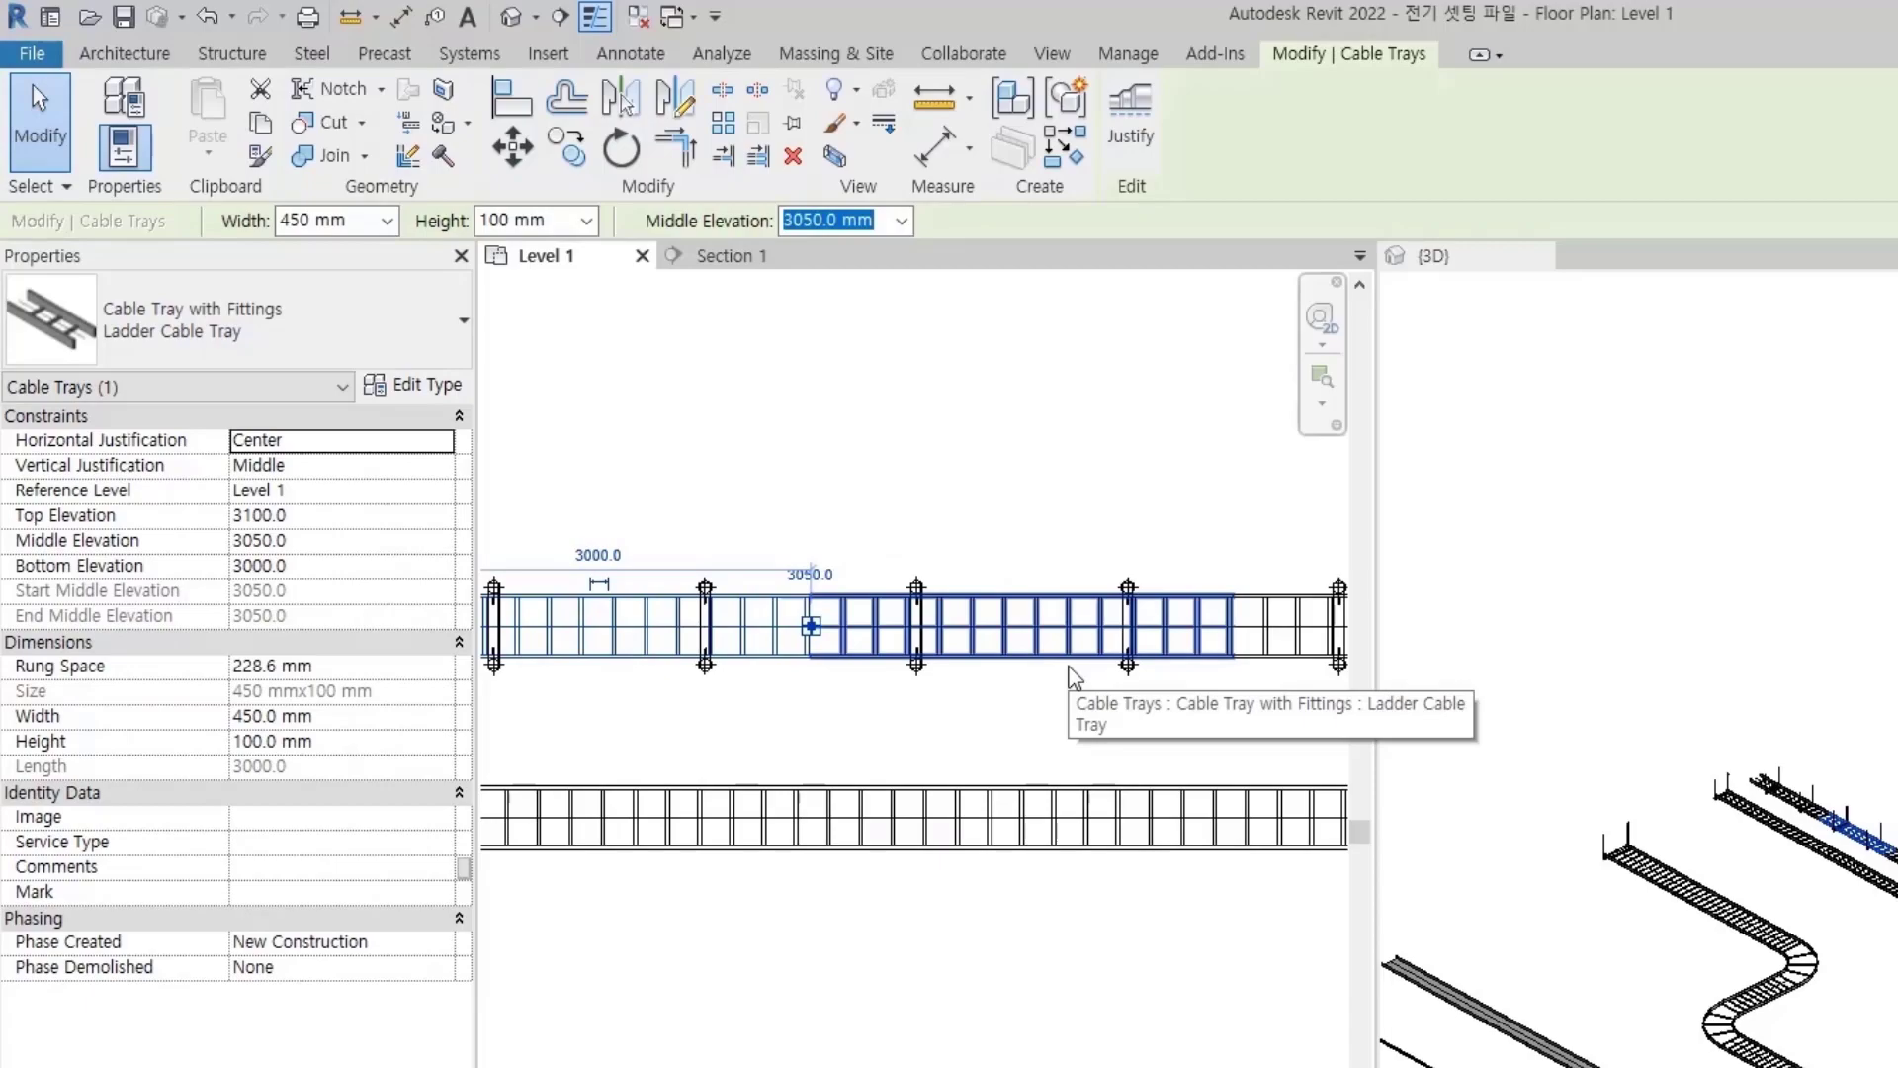
scroll(751, 682, down, 2)
key(Escape)
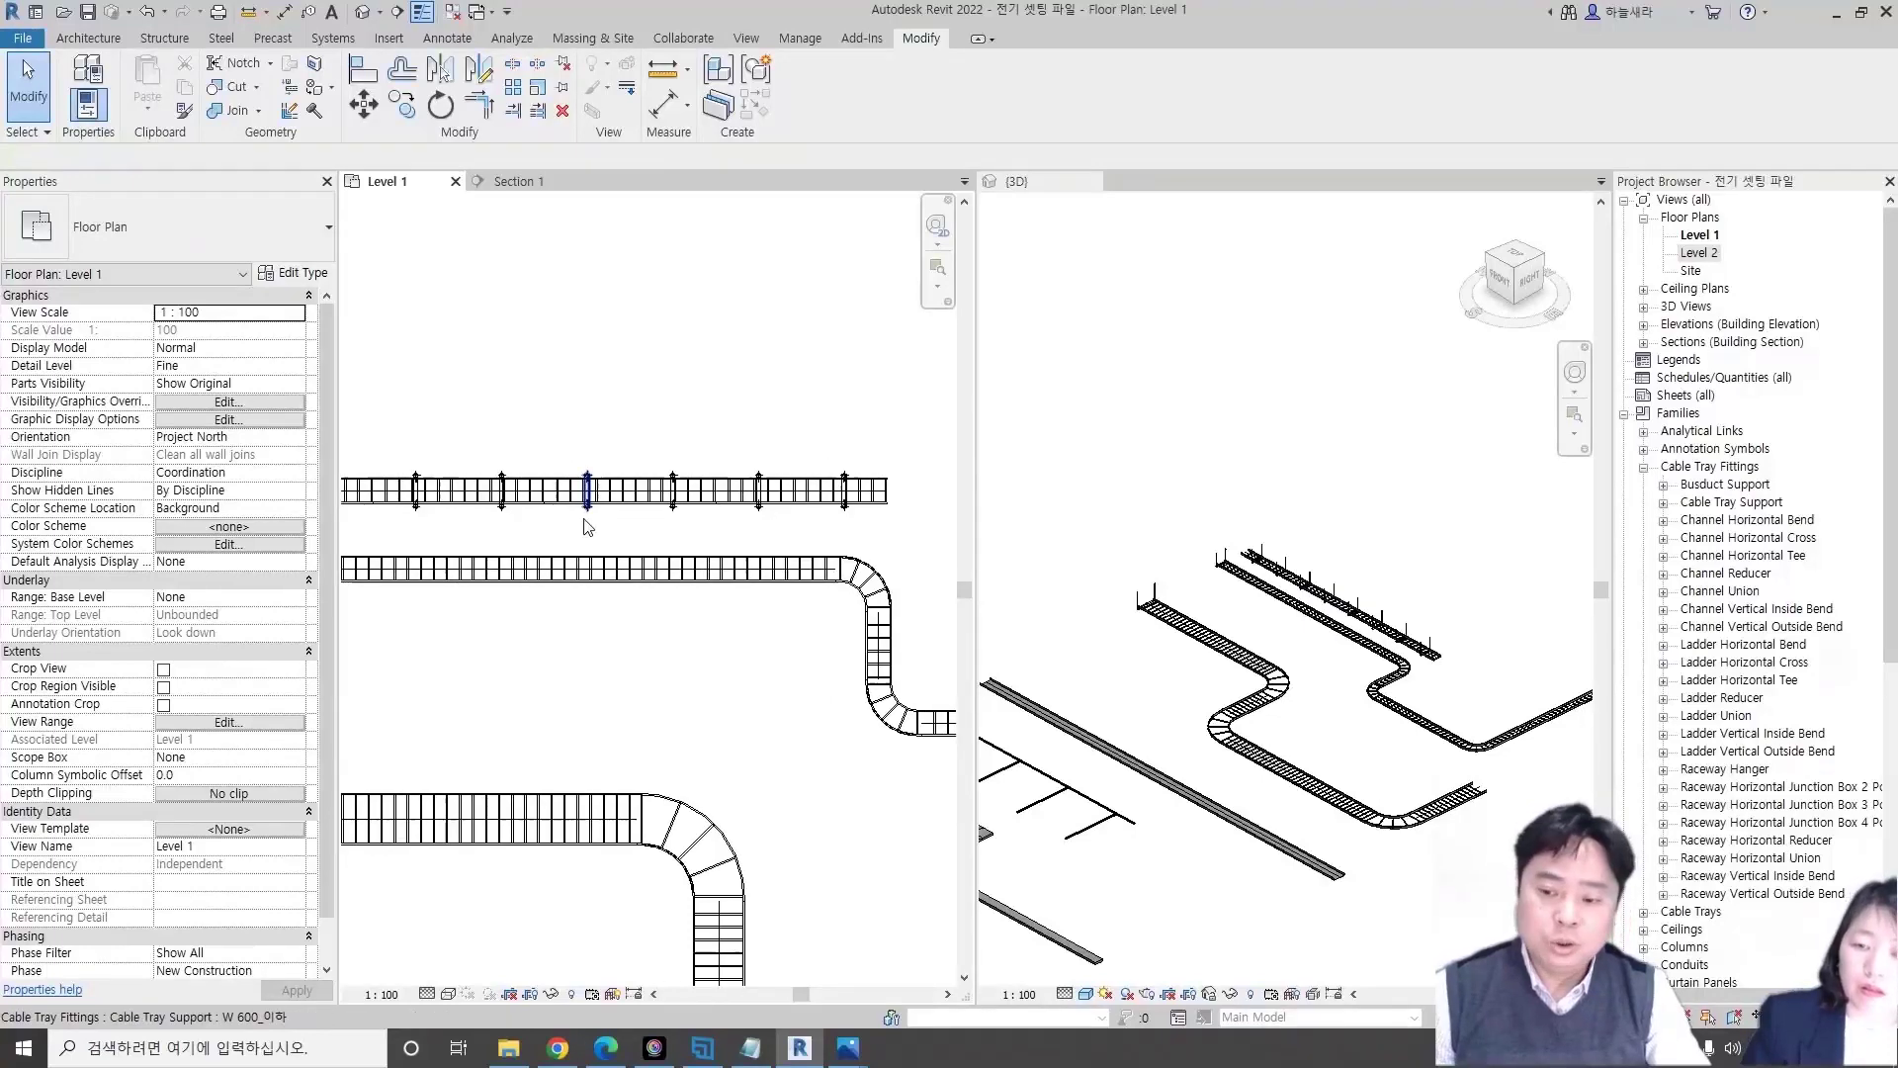
scroll(579, 490, up, 2)
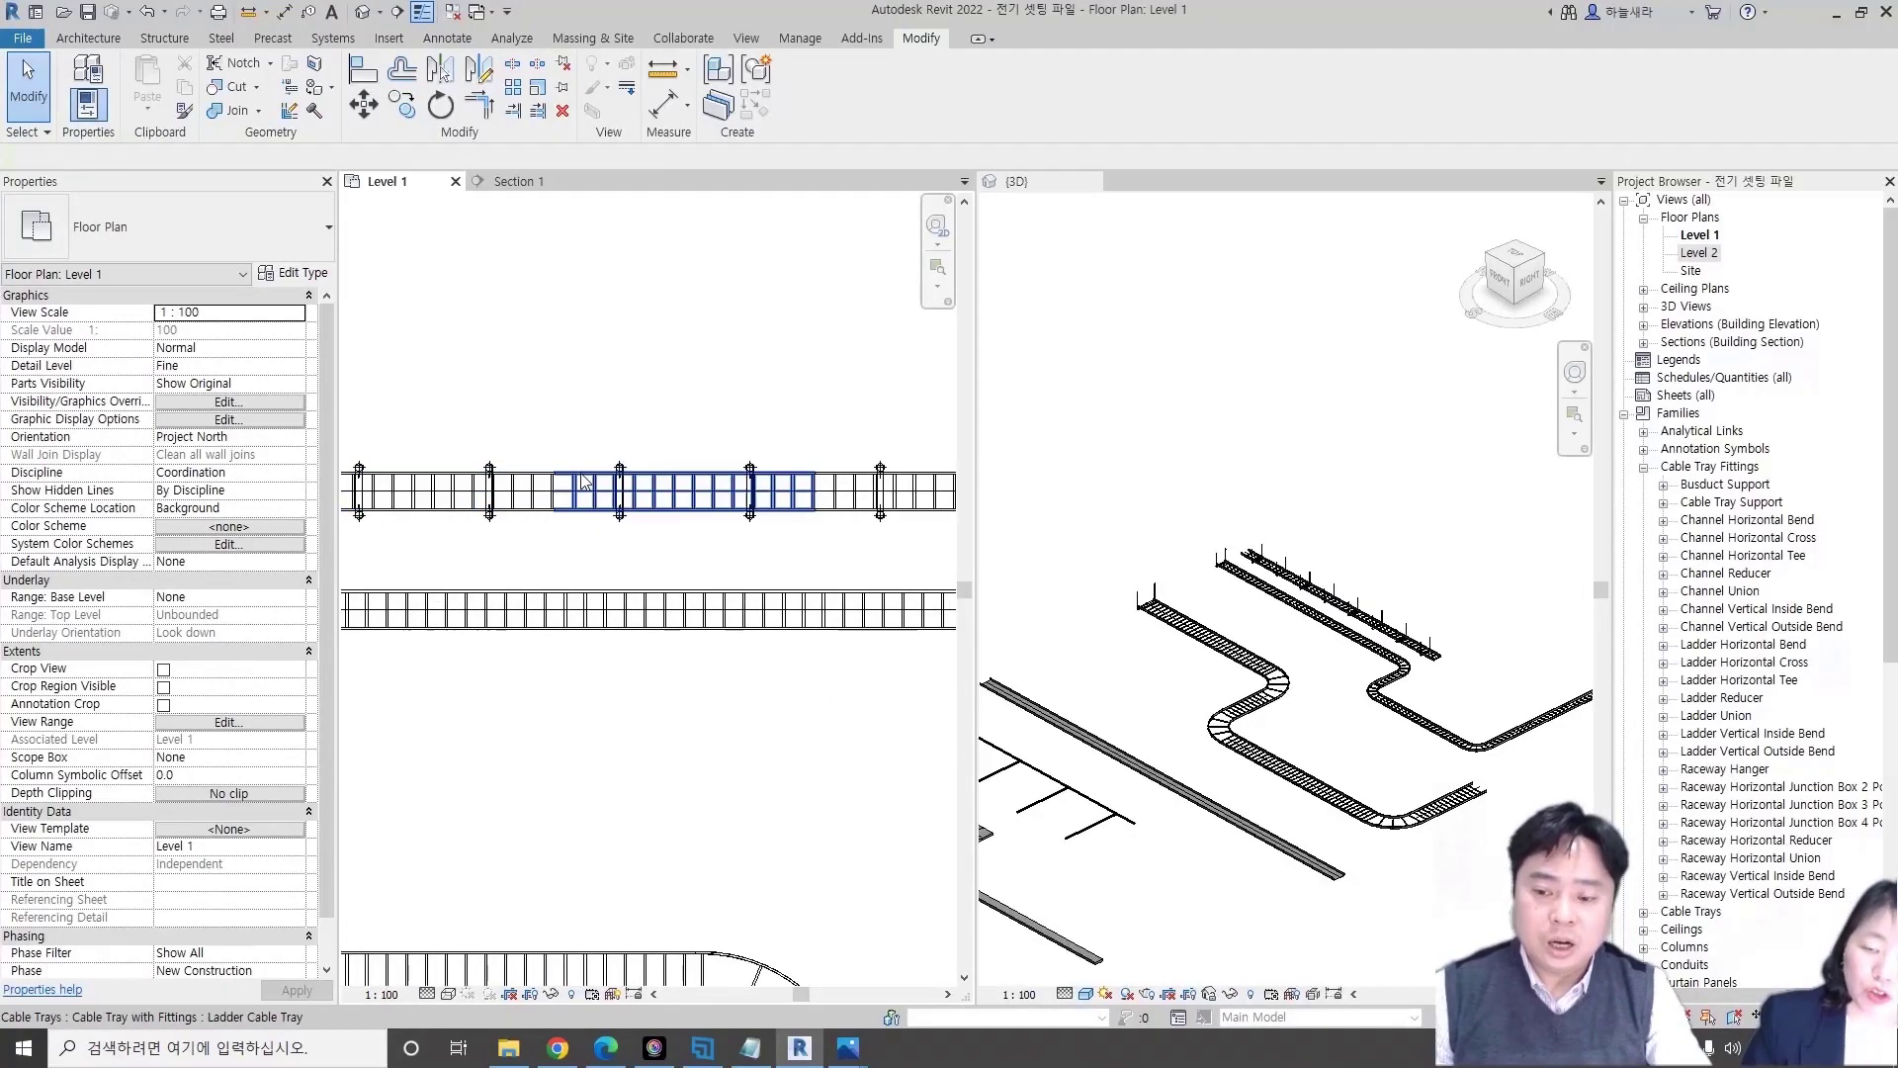
scroll(512, 505, up, 2)
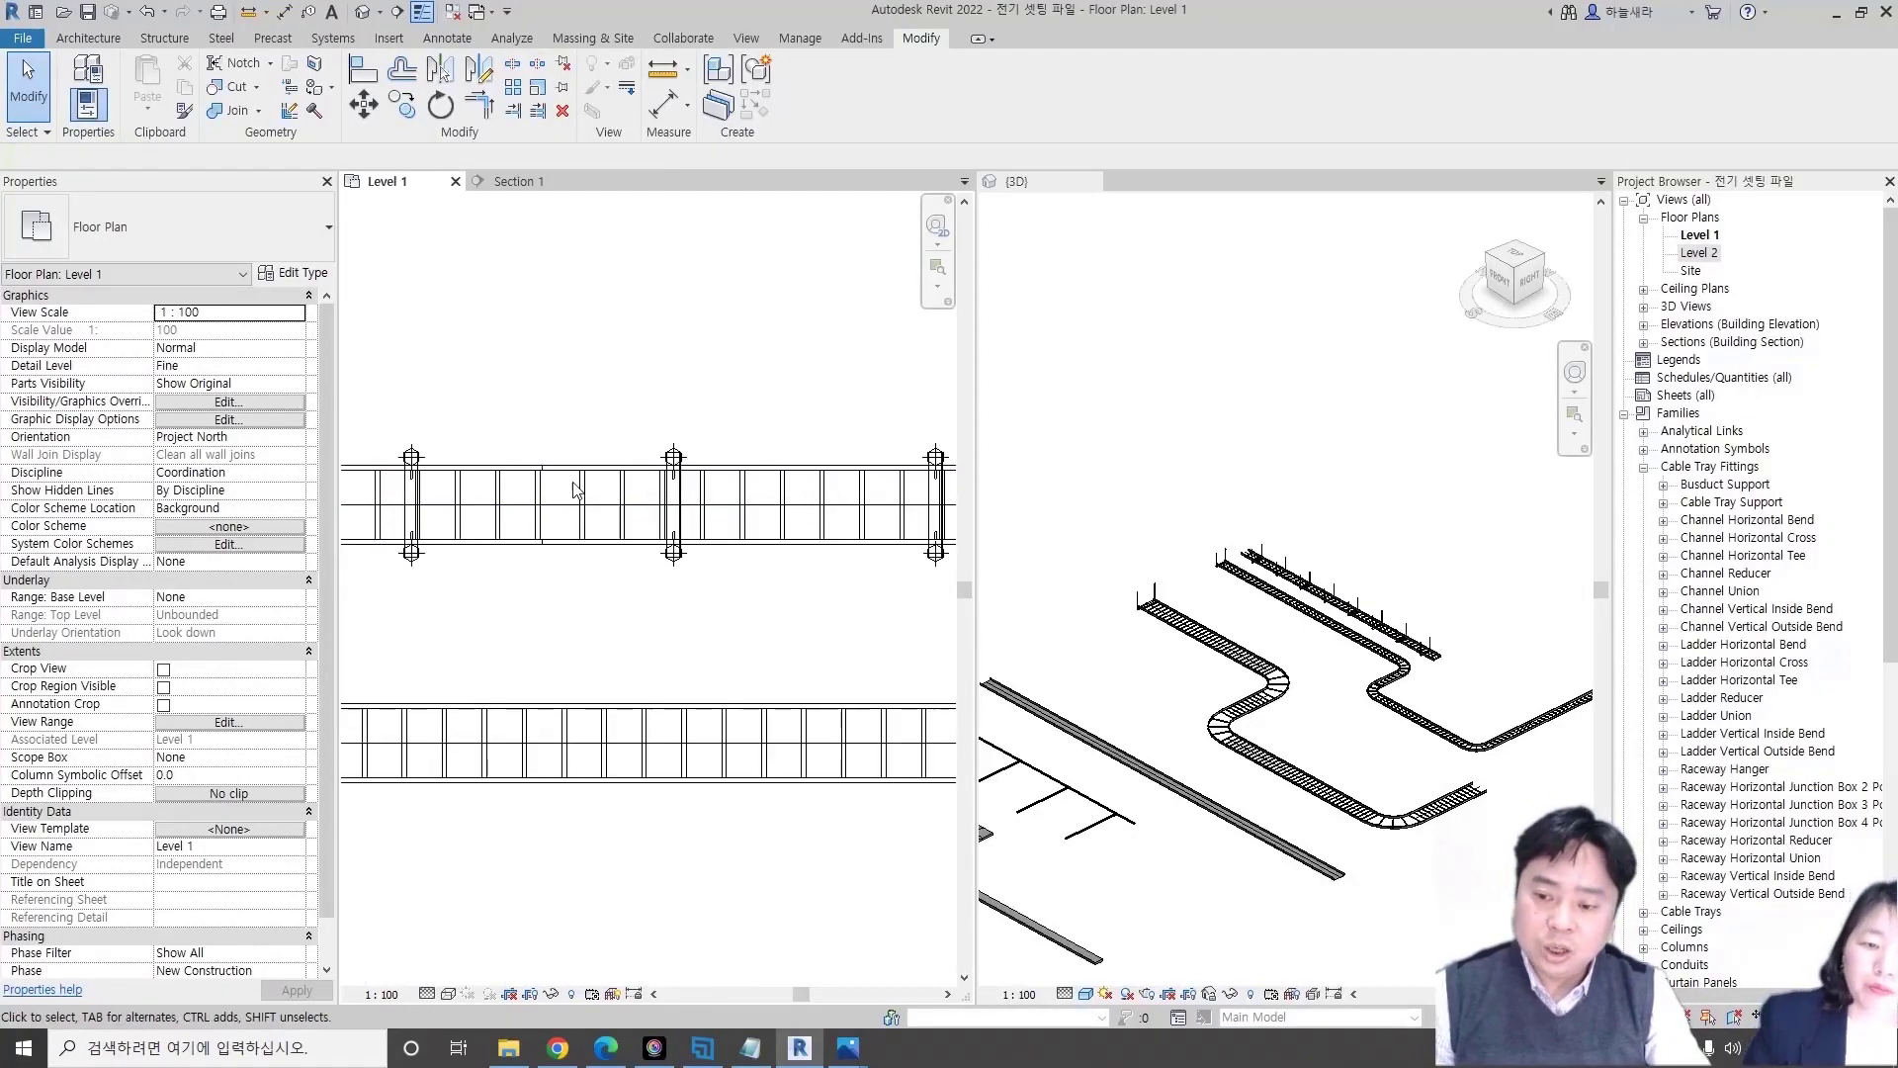
scroll(505, 539, up, 2)
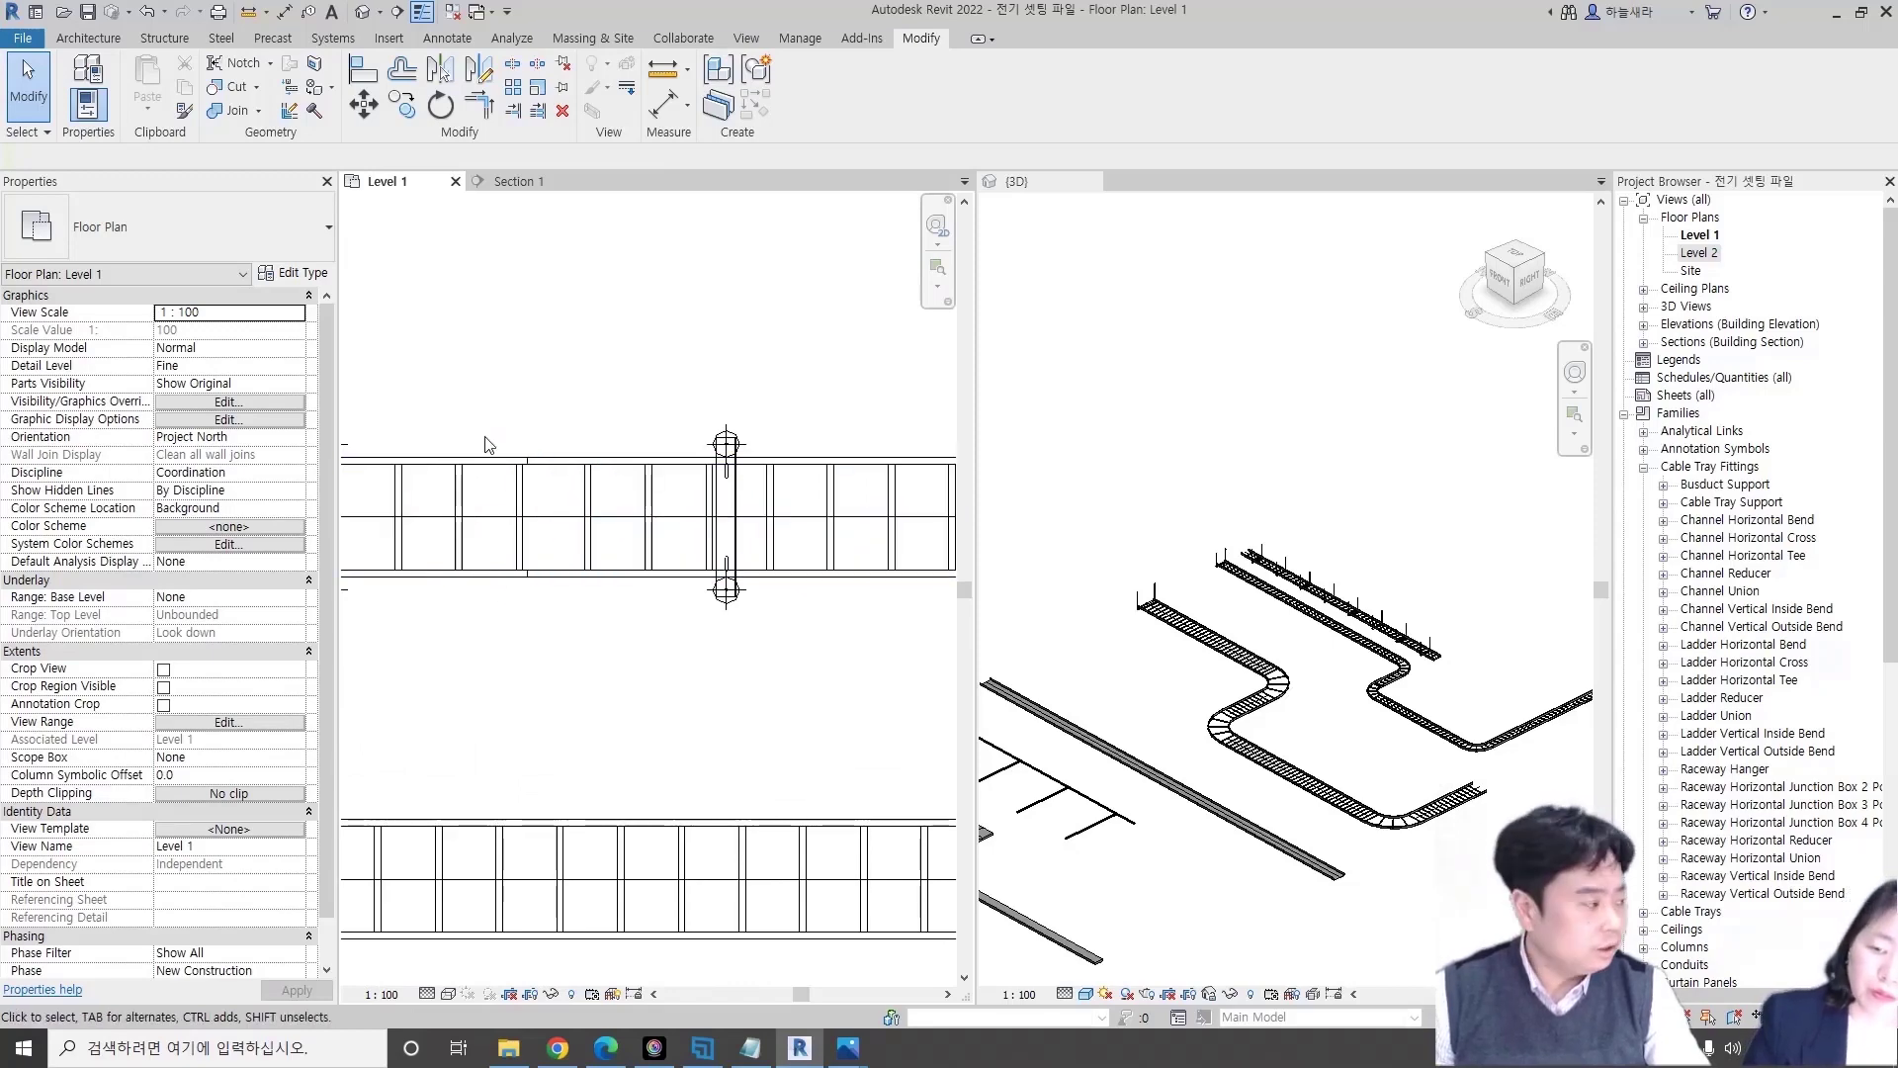
scroll(534, 578, down, 2)
scroll(594, 564, down, 1)
scroll(633, 549, down, 1)
click(697, 532)
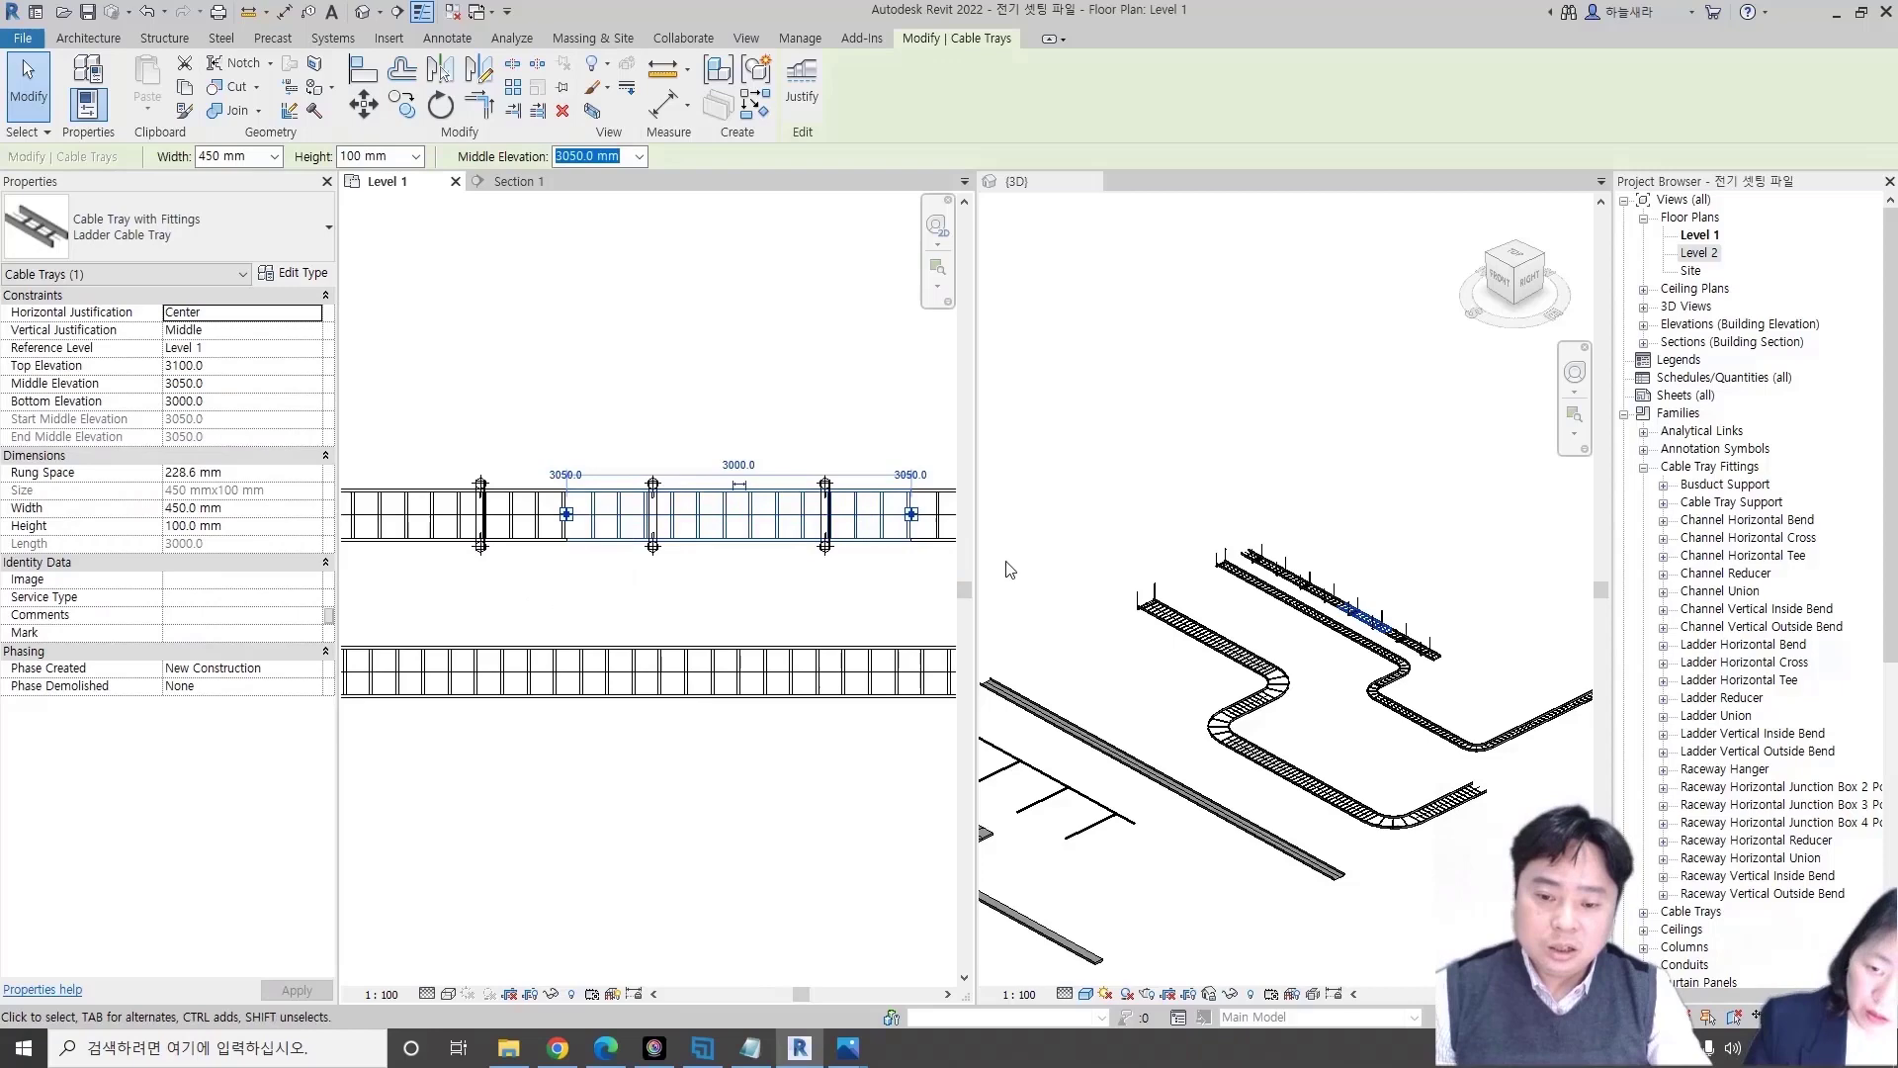
scroll(692, 495, down, 1)
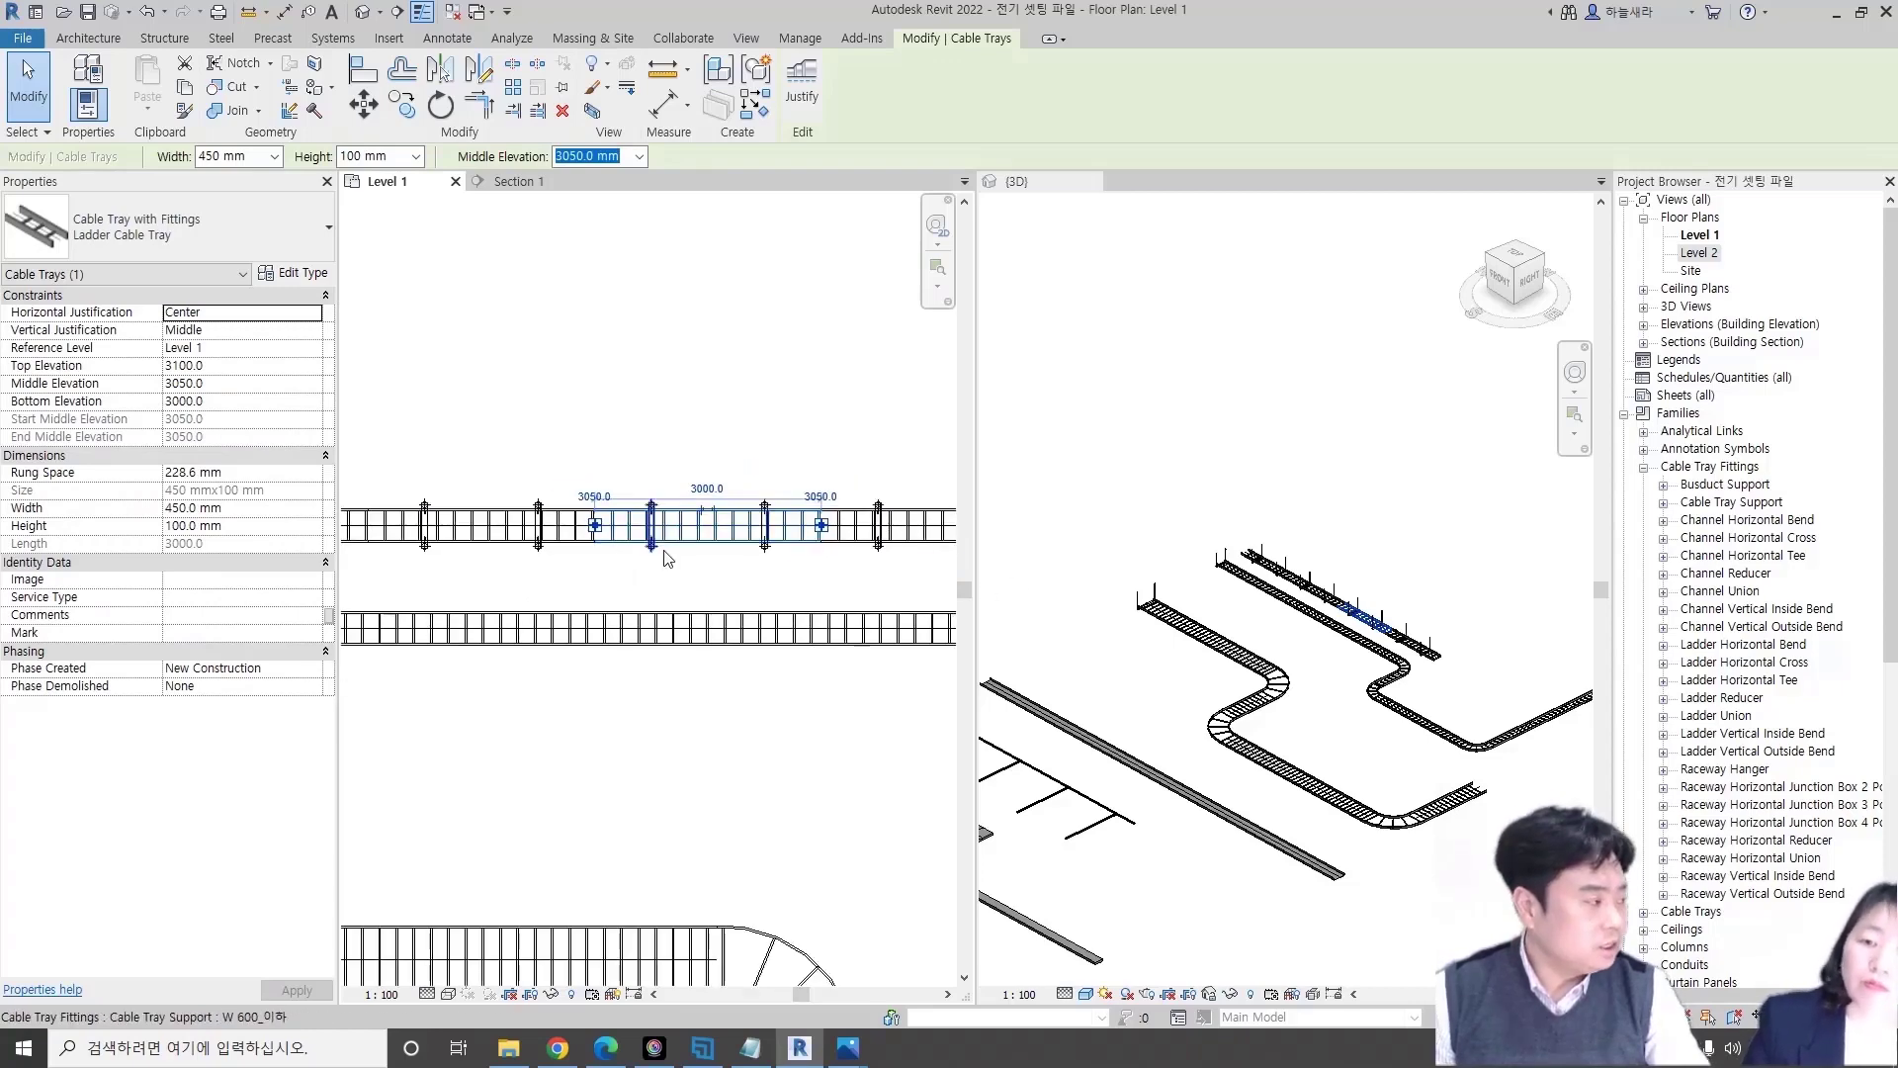
scroll(705, 479, down, 1)
scroll(705, 479, down, 1)
scroll(705, 479, down, 1)
scroll(692, 494, down, 1)
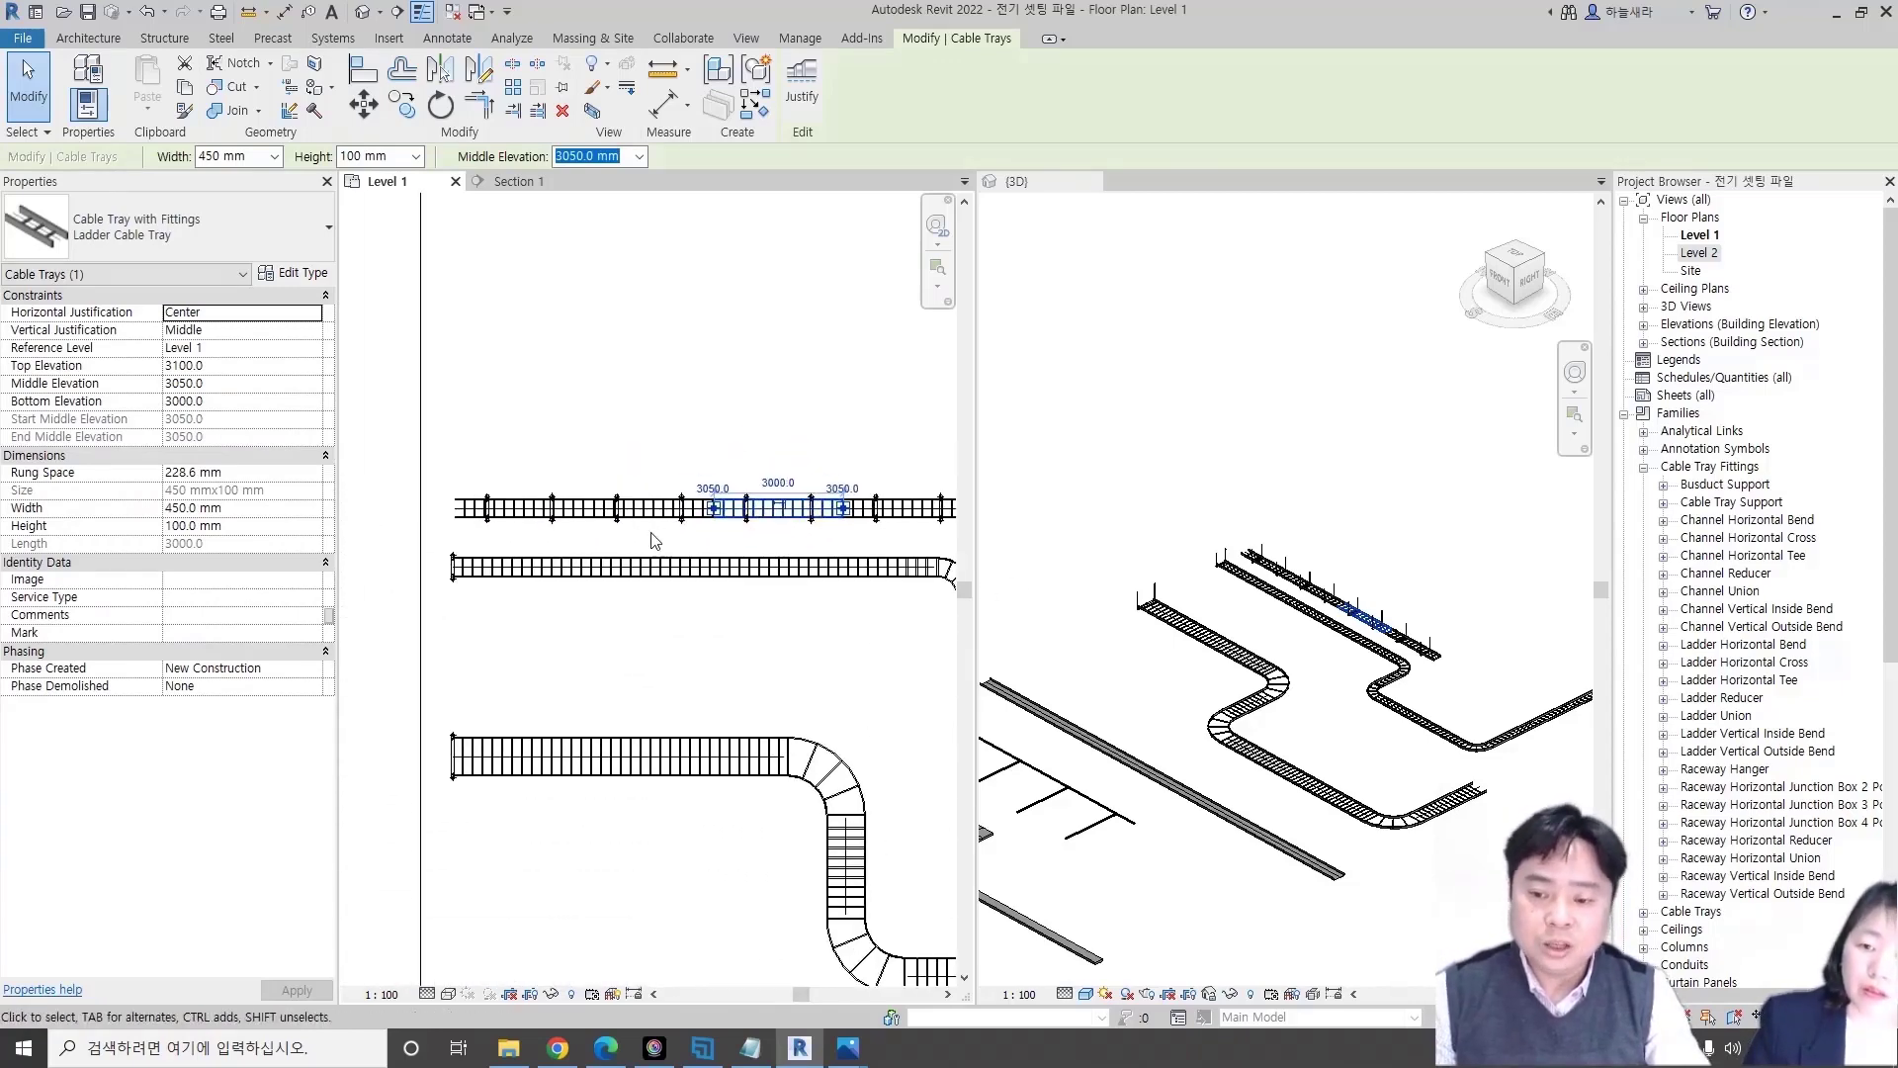
click(576, 539)
scroll(599, 537, down, 1)
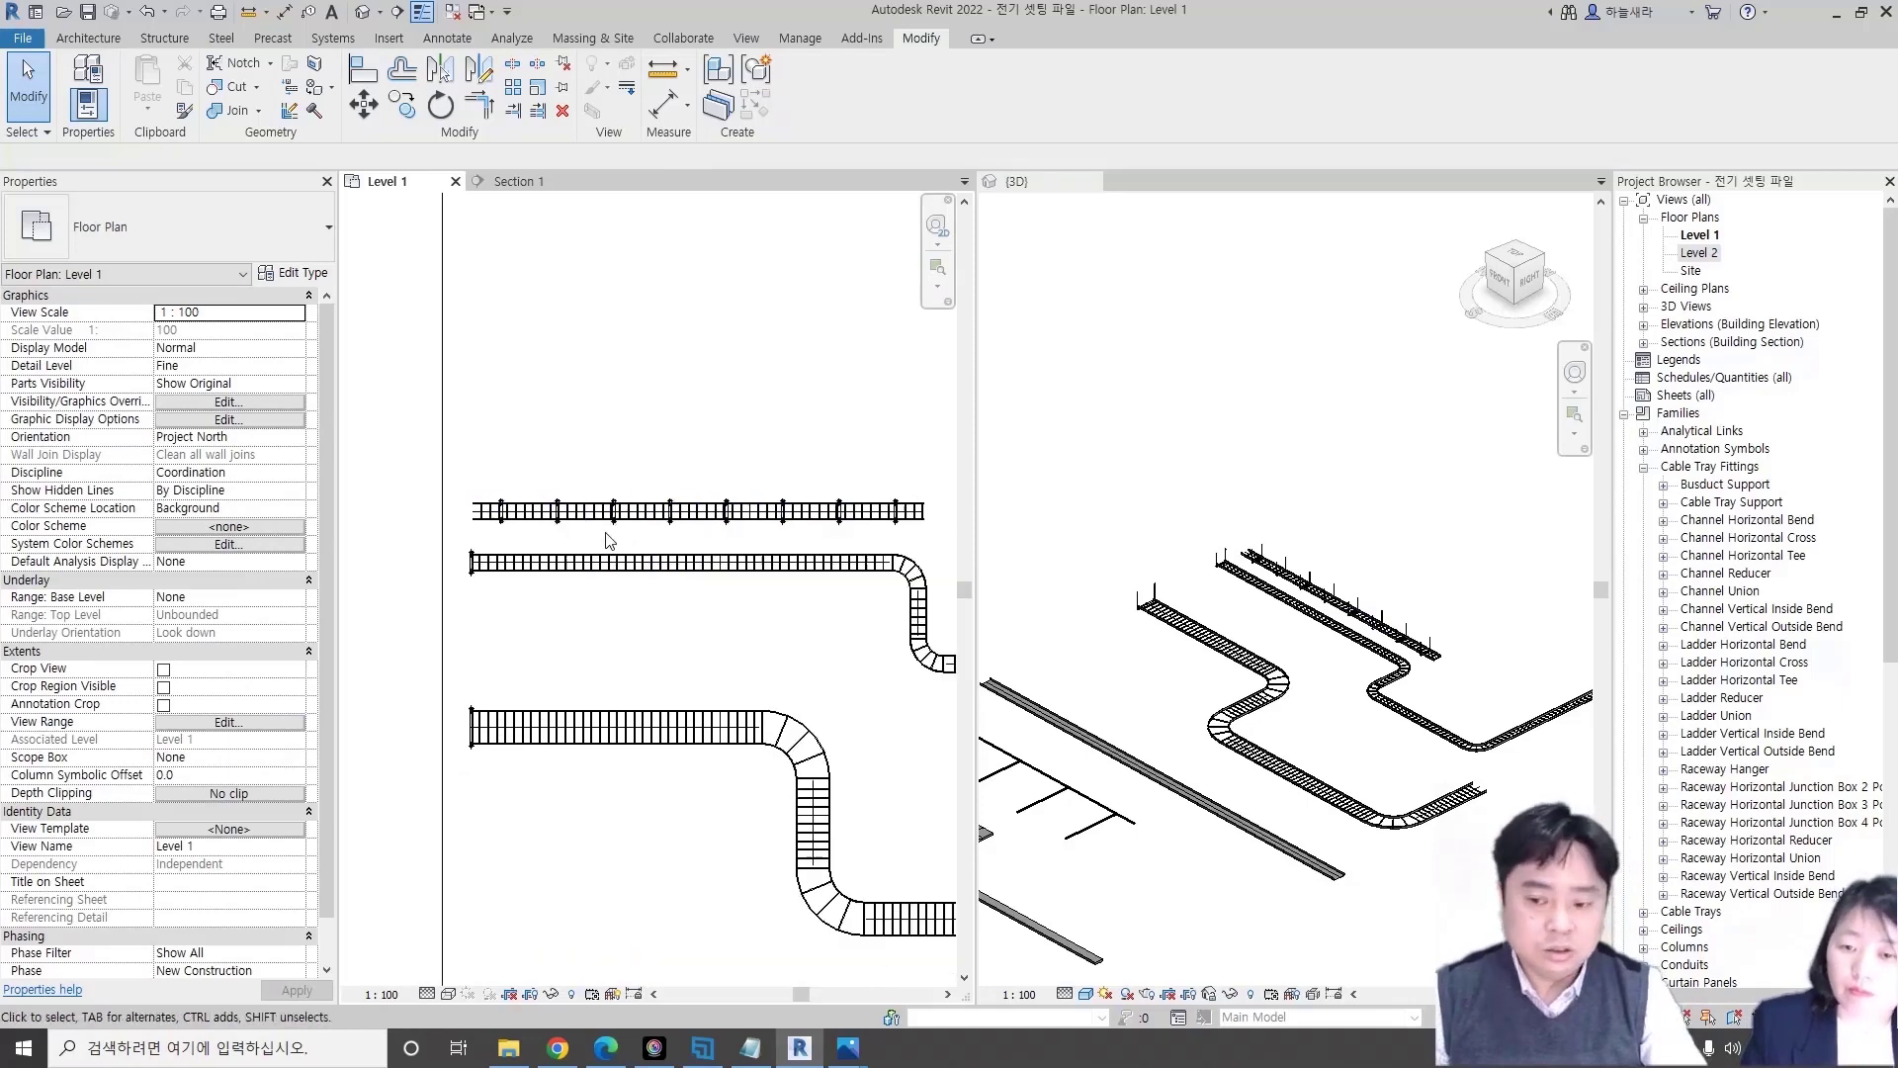
middle_drag(692, 519, 586, 514)
scroll(732, 544, down, 1)
mouse_move(729, 543)
middle_down()
mouse_move(687, 552)
mouse_move(712, 517)
mouse_move(687, 535)
middle_up()
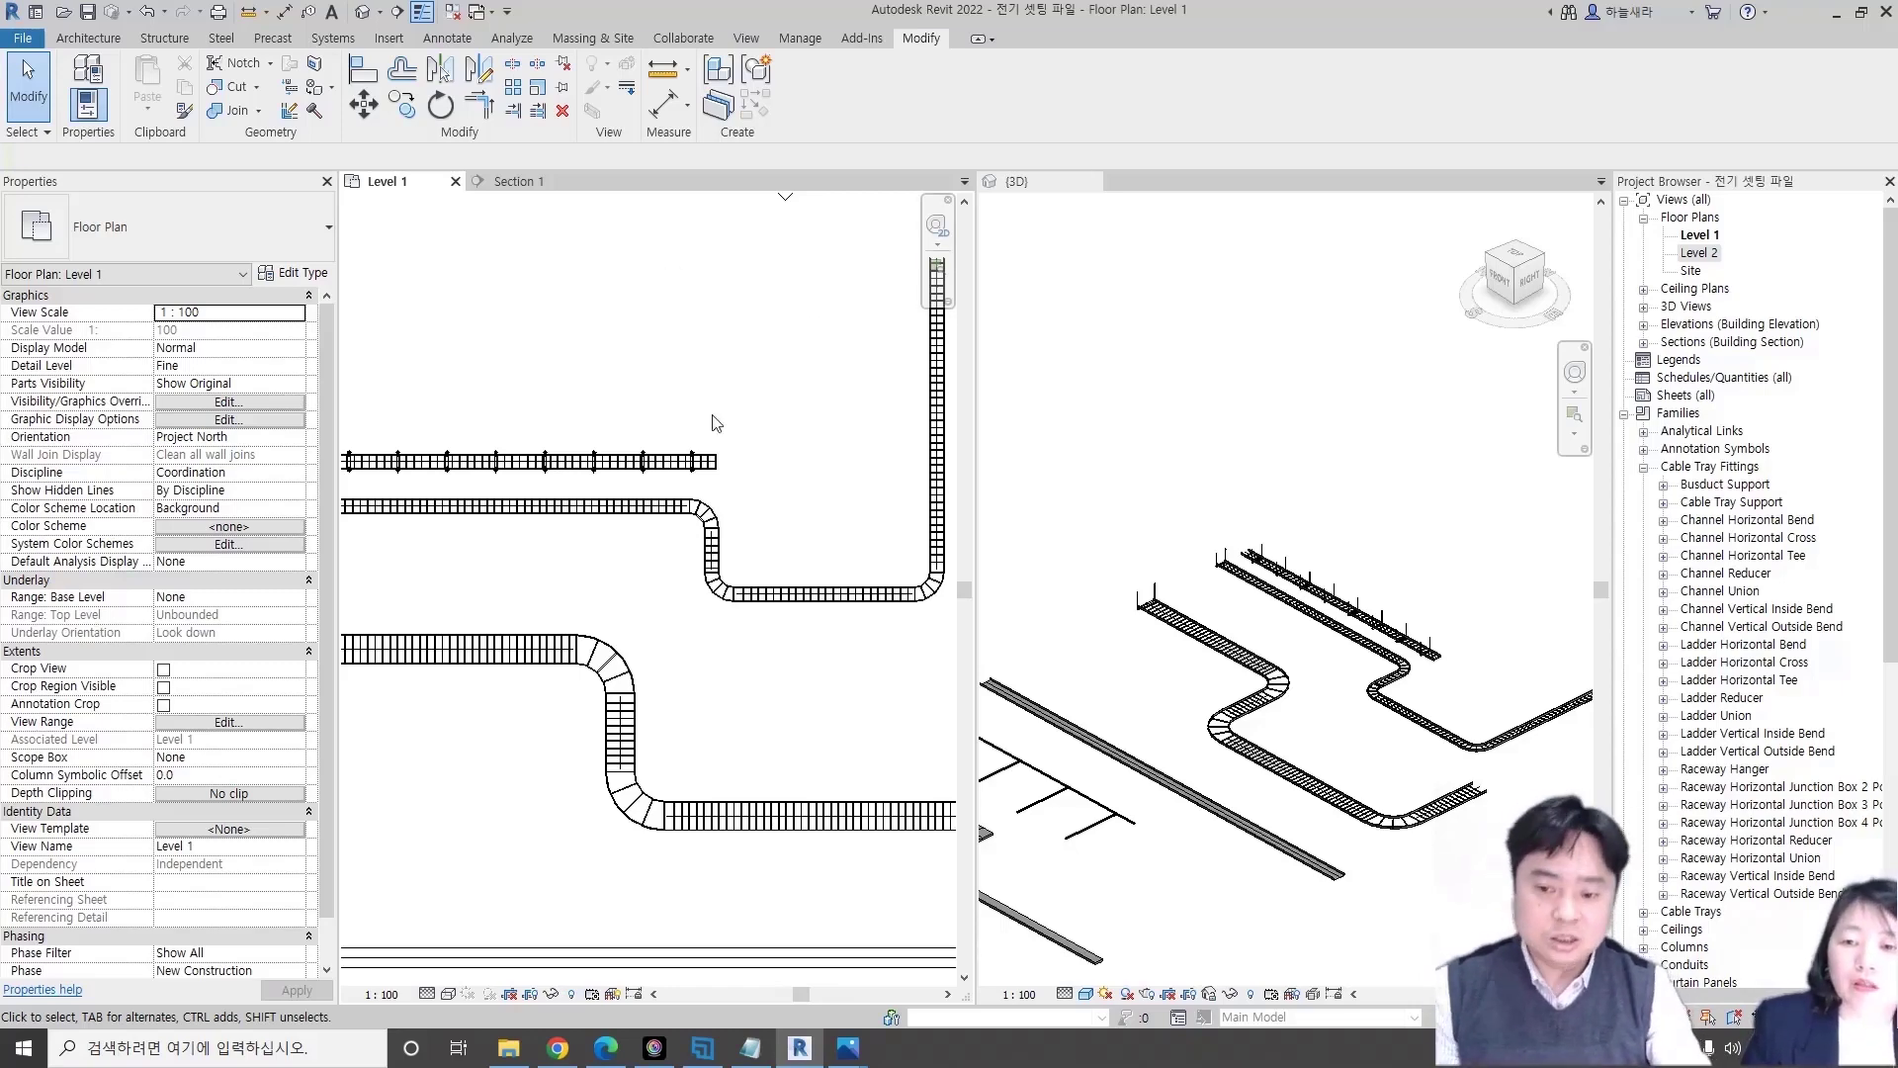
middle_drag(627, 555, 725, 564)
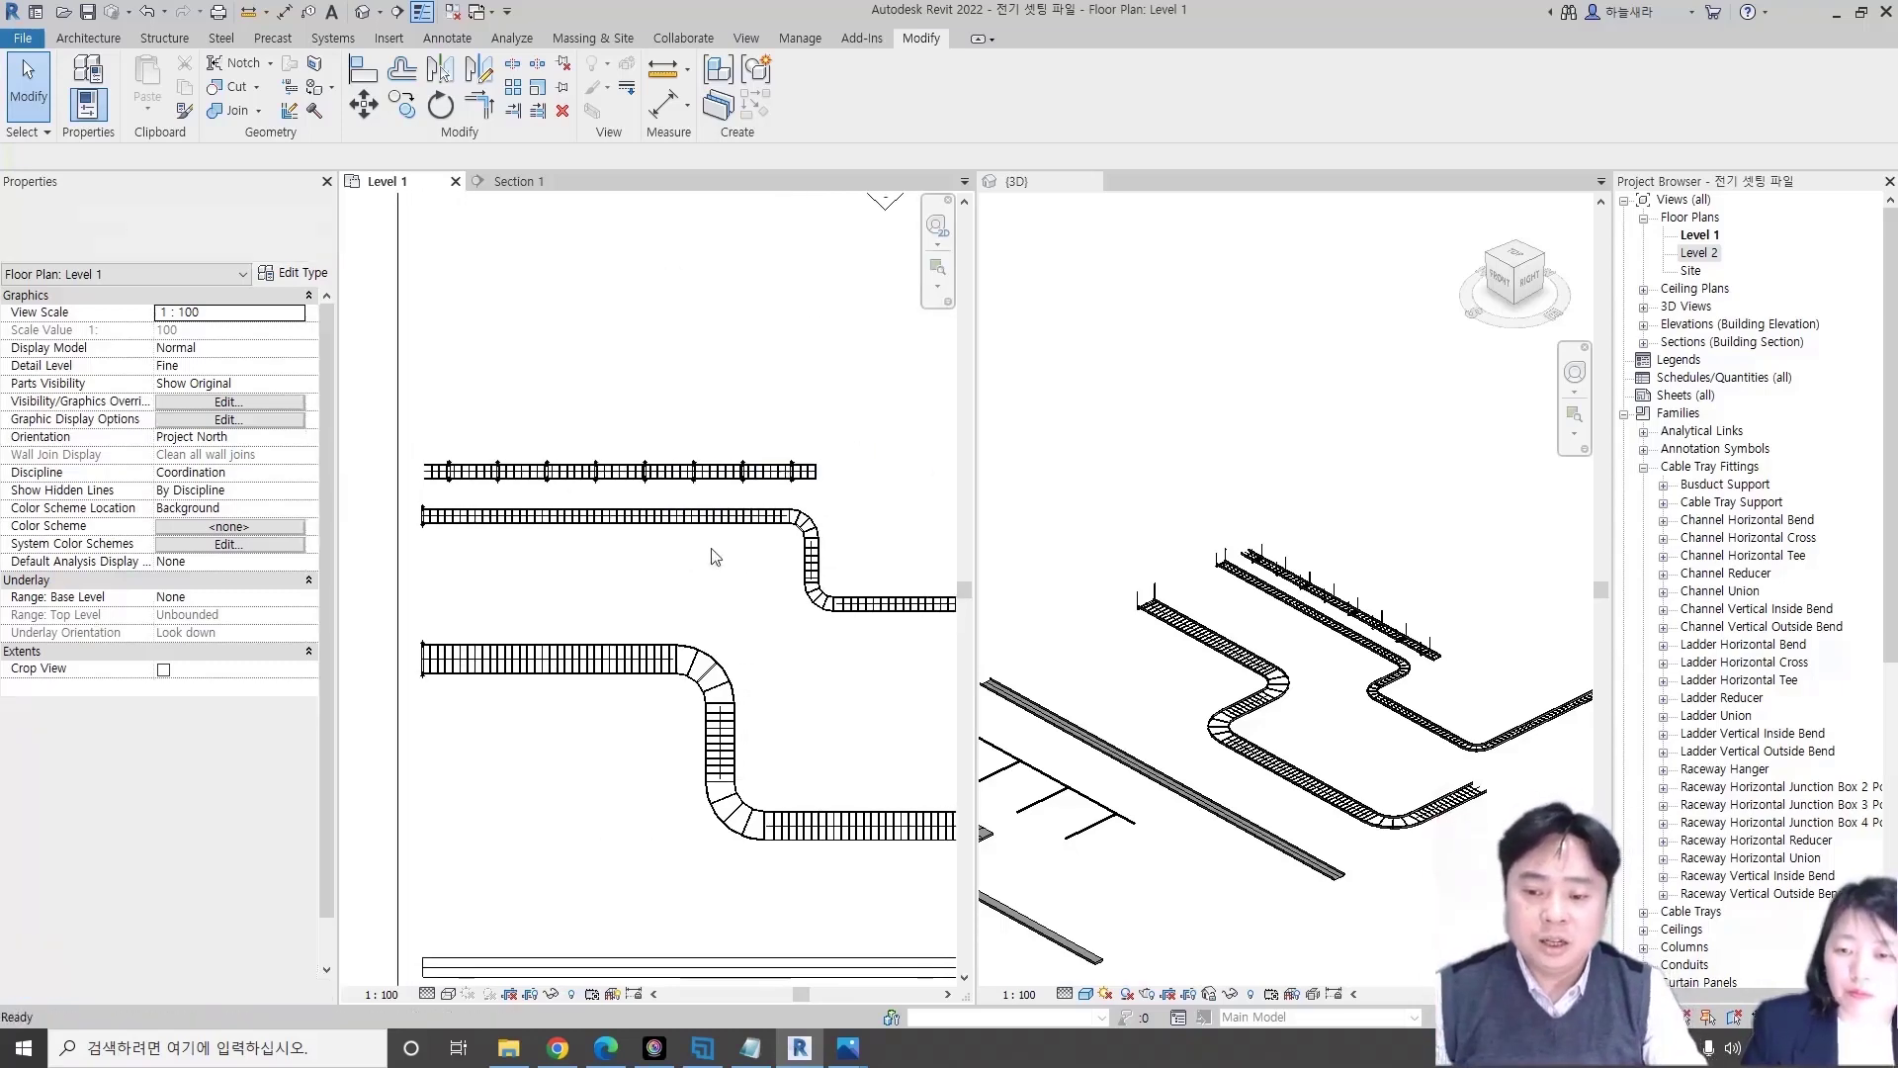
click(663, 471)
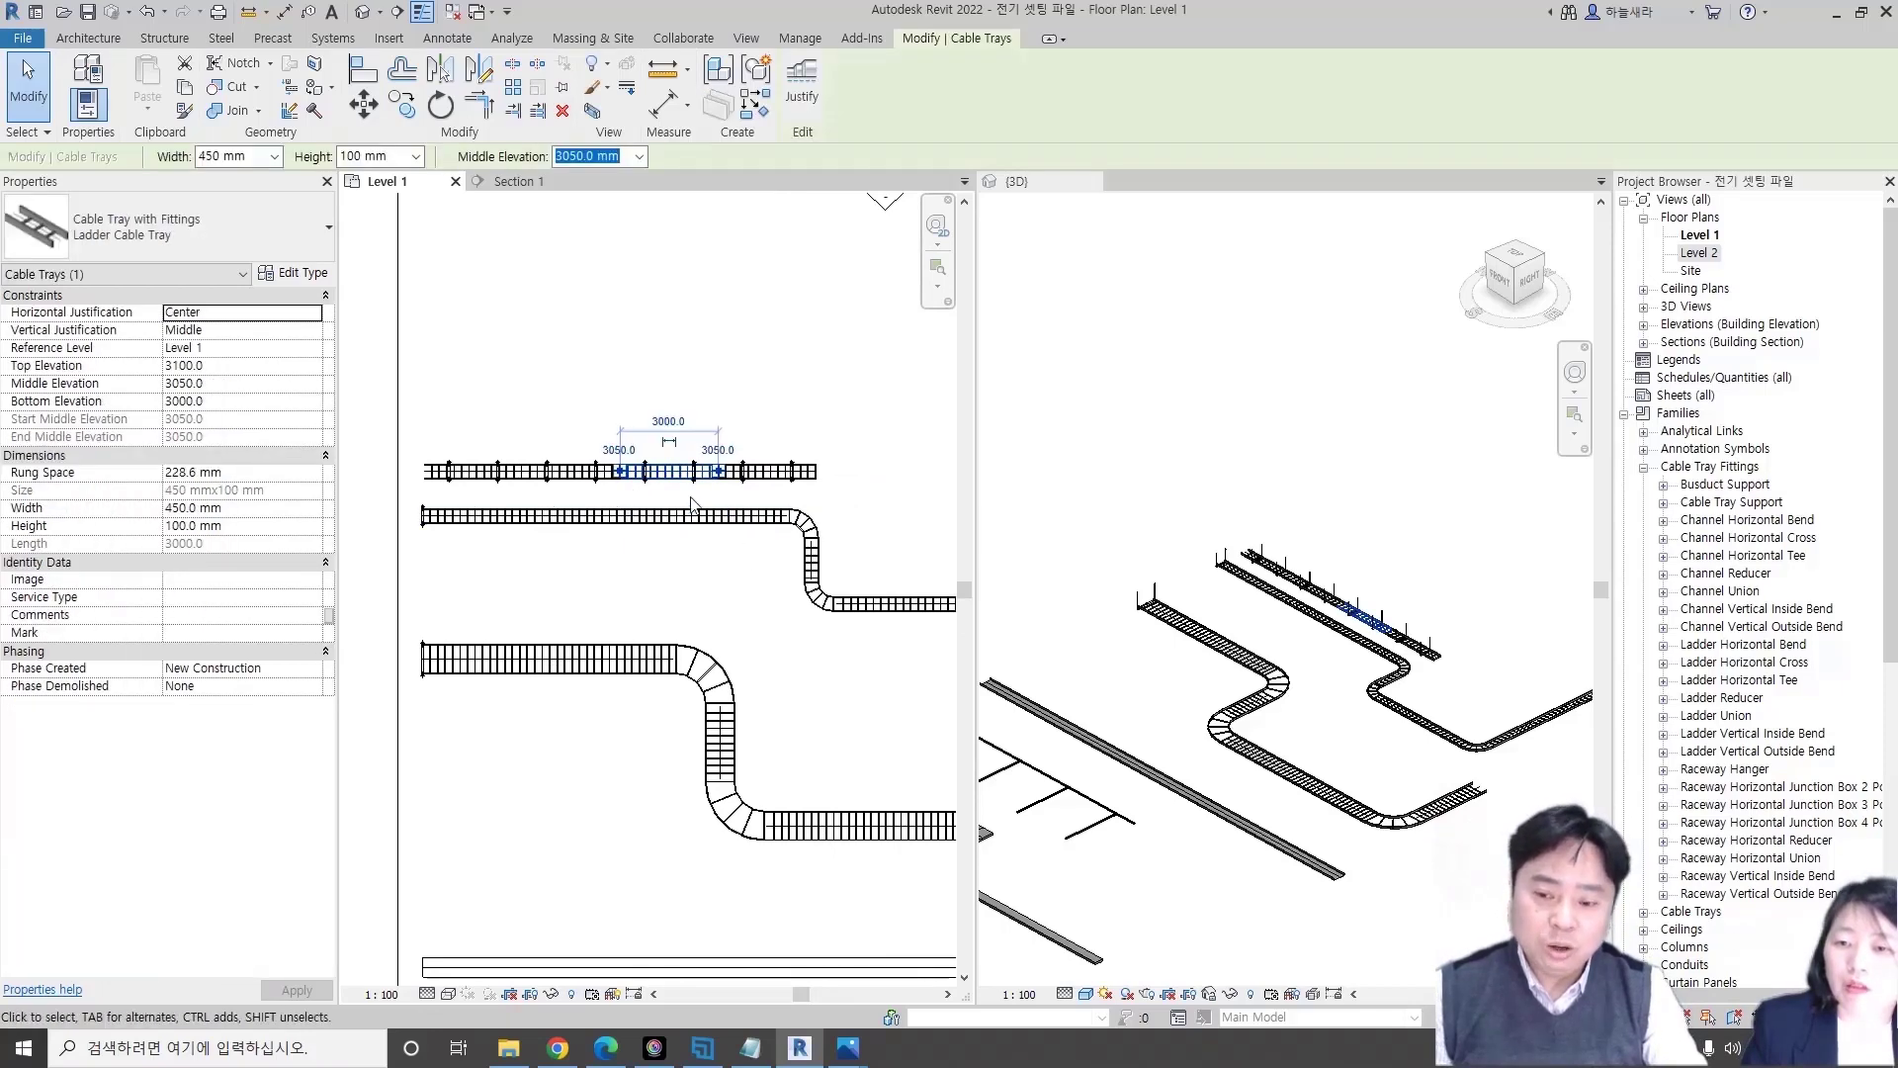
scroll(692, 504, up, 2)
scroll(869, 433, down, 2)
key(Escape)
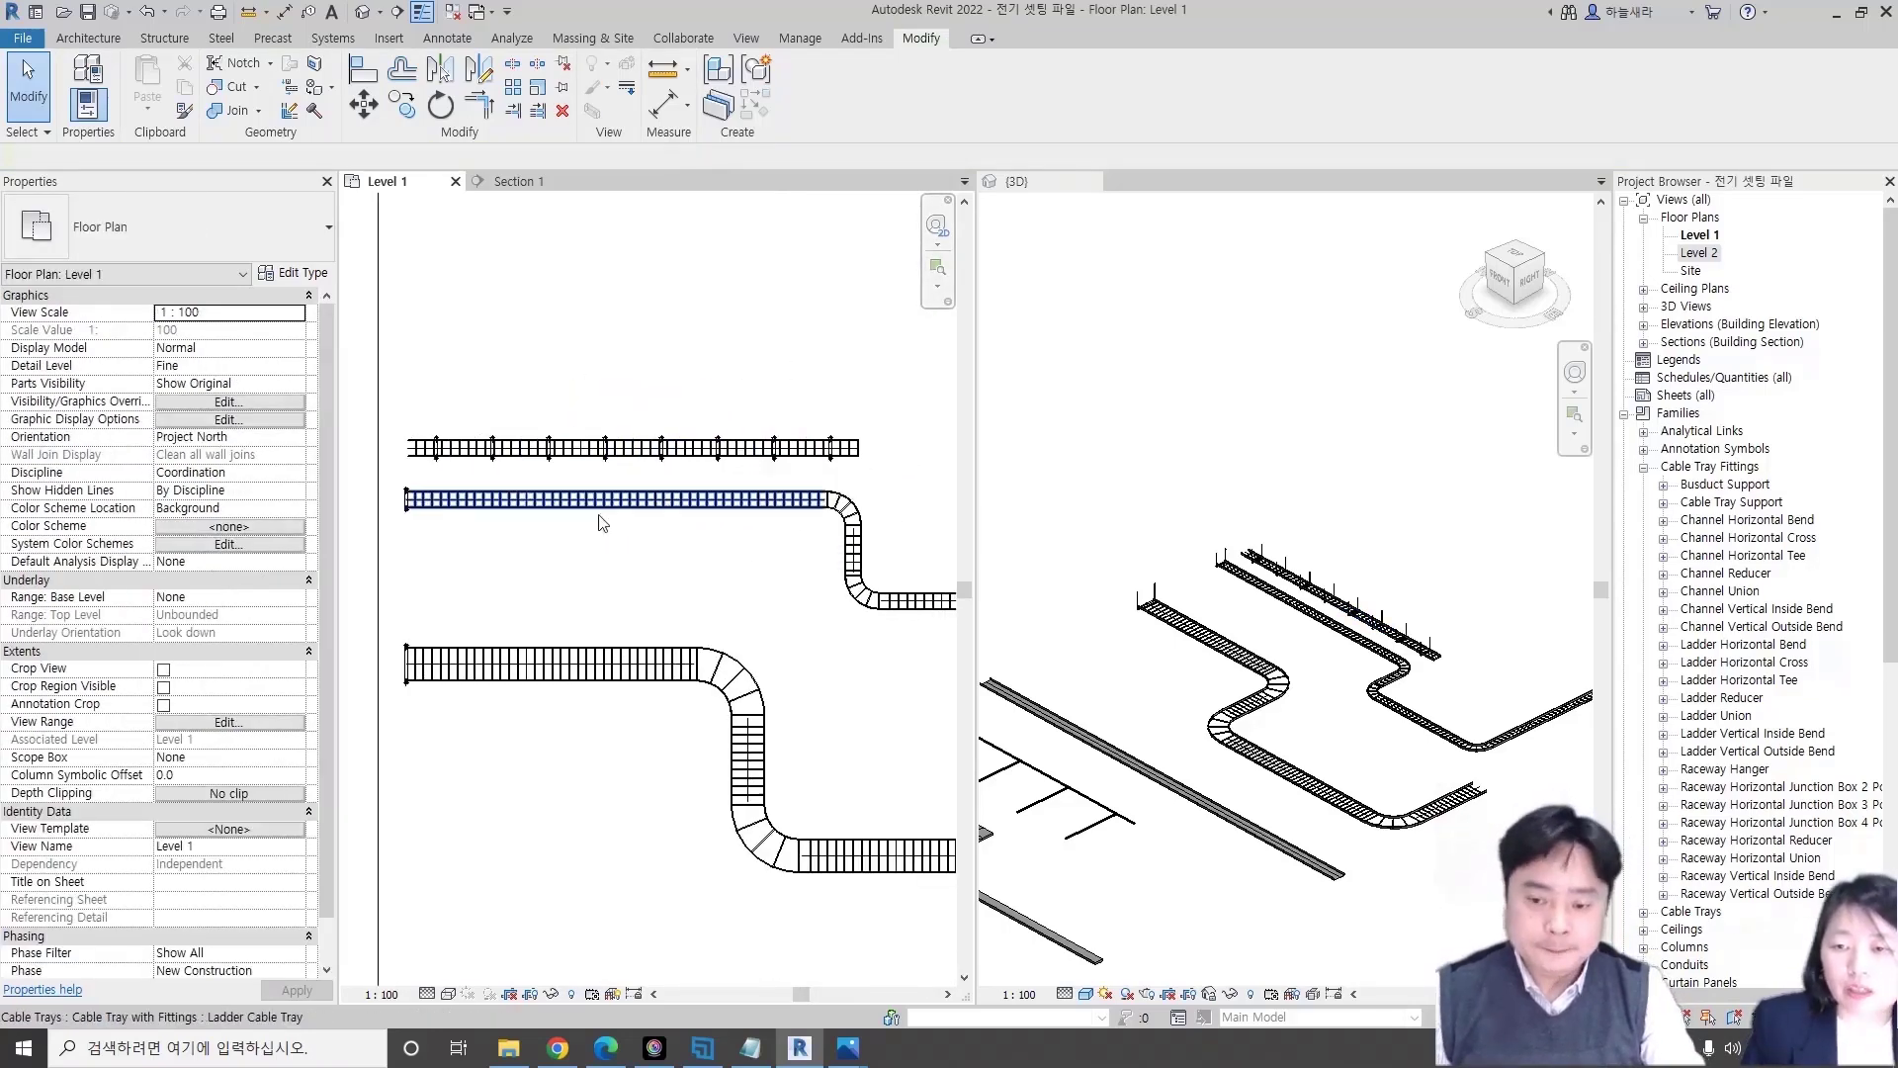
scroll(805, 500, up, 2)
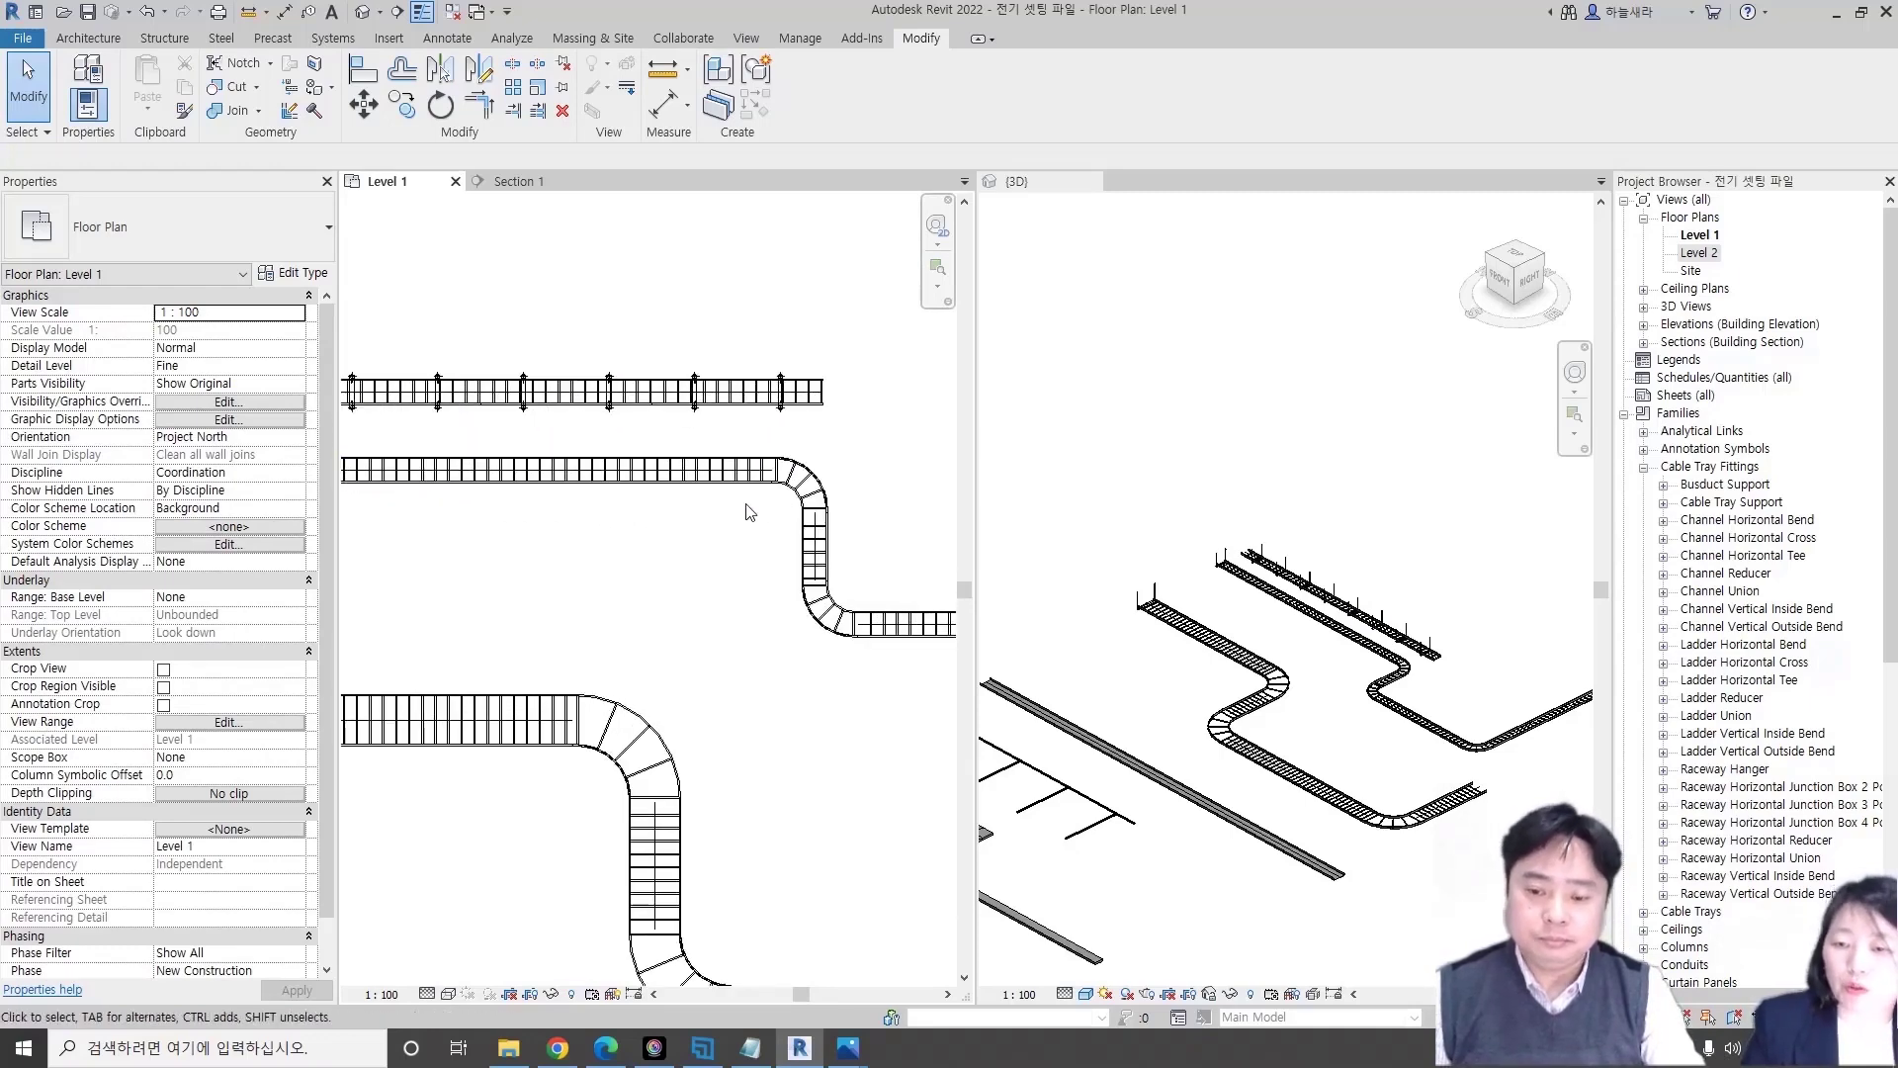
middle_drag(805, 501, 678, 508)
scroll(682, 494, down, 3)
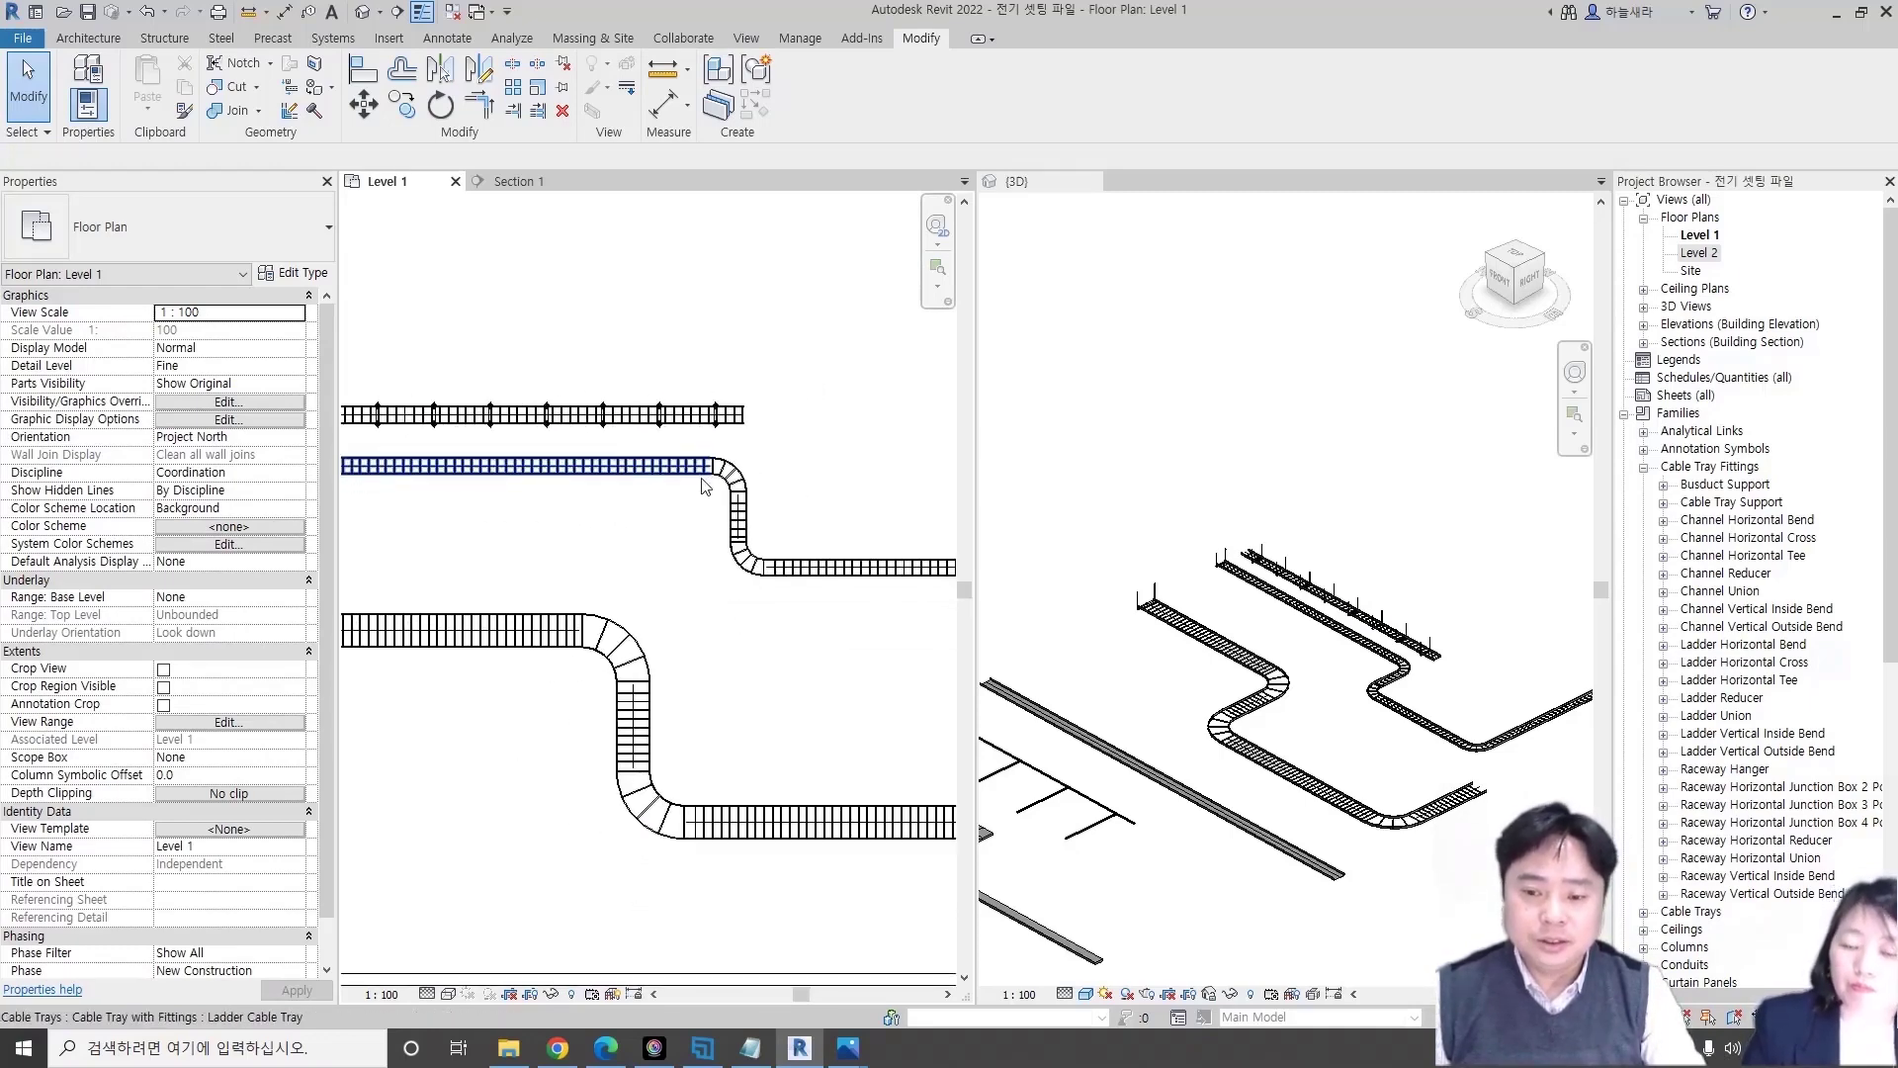
scroll(687, 488, down, 2)
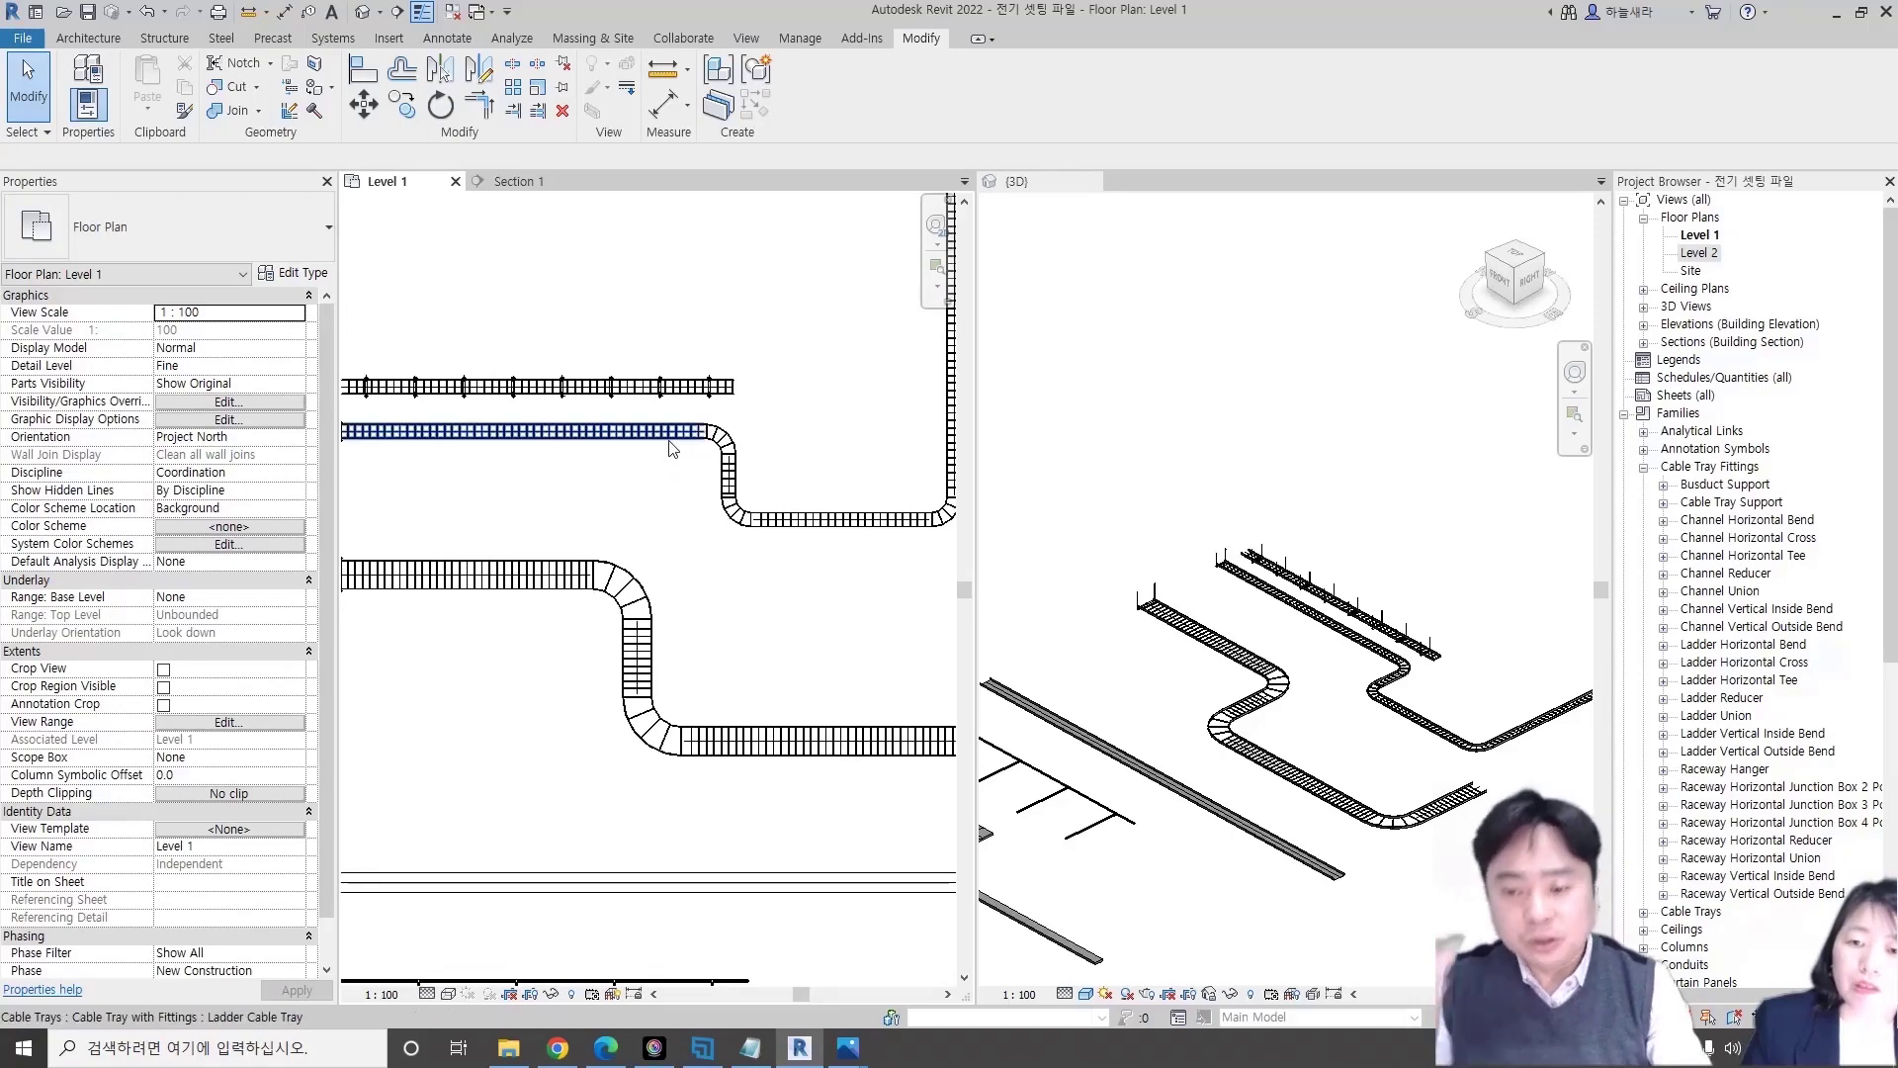
mouse_move(730, 454)
middle_down()
mouse_move(685, 471)
mouse_move(608, 446)
middle_up()
scroll(609, 447, down, 1)
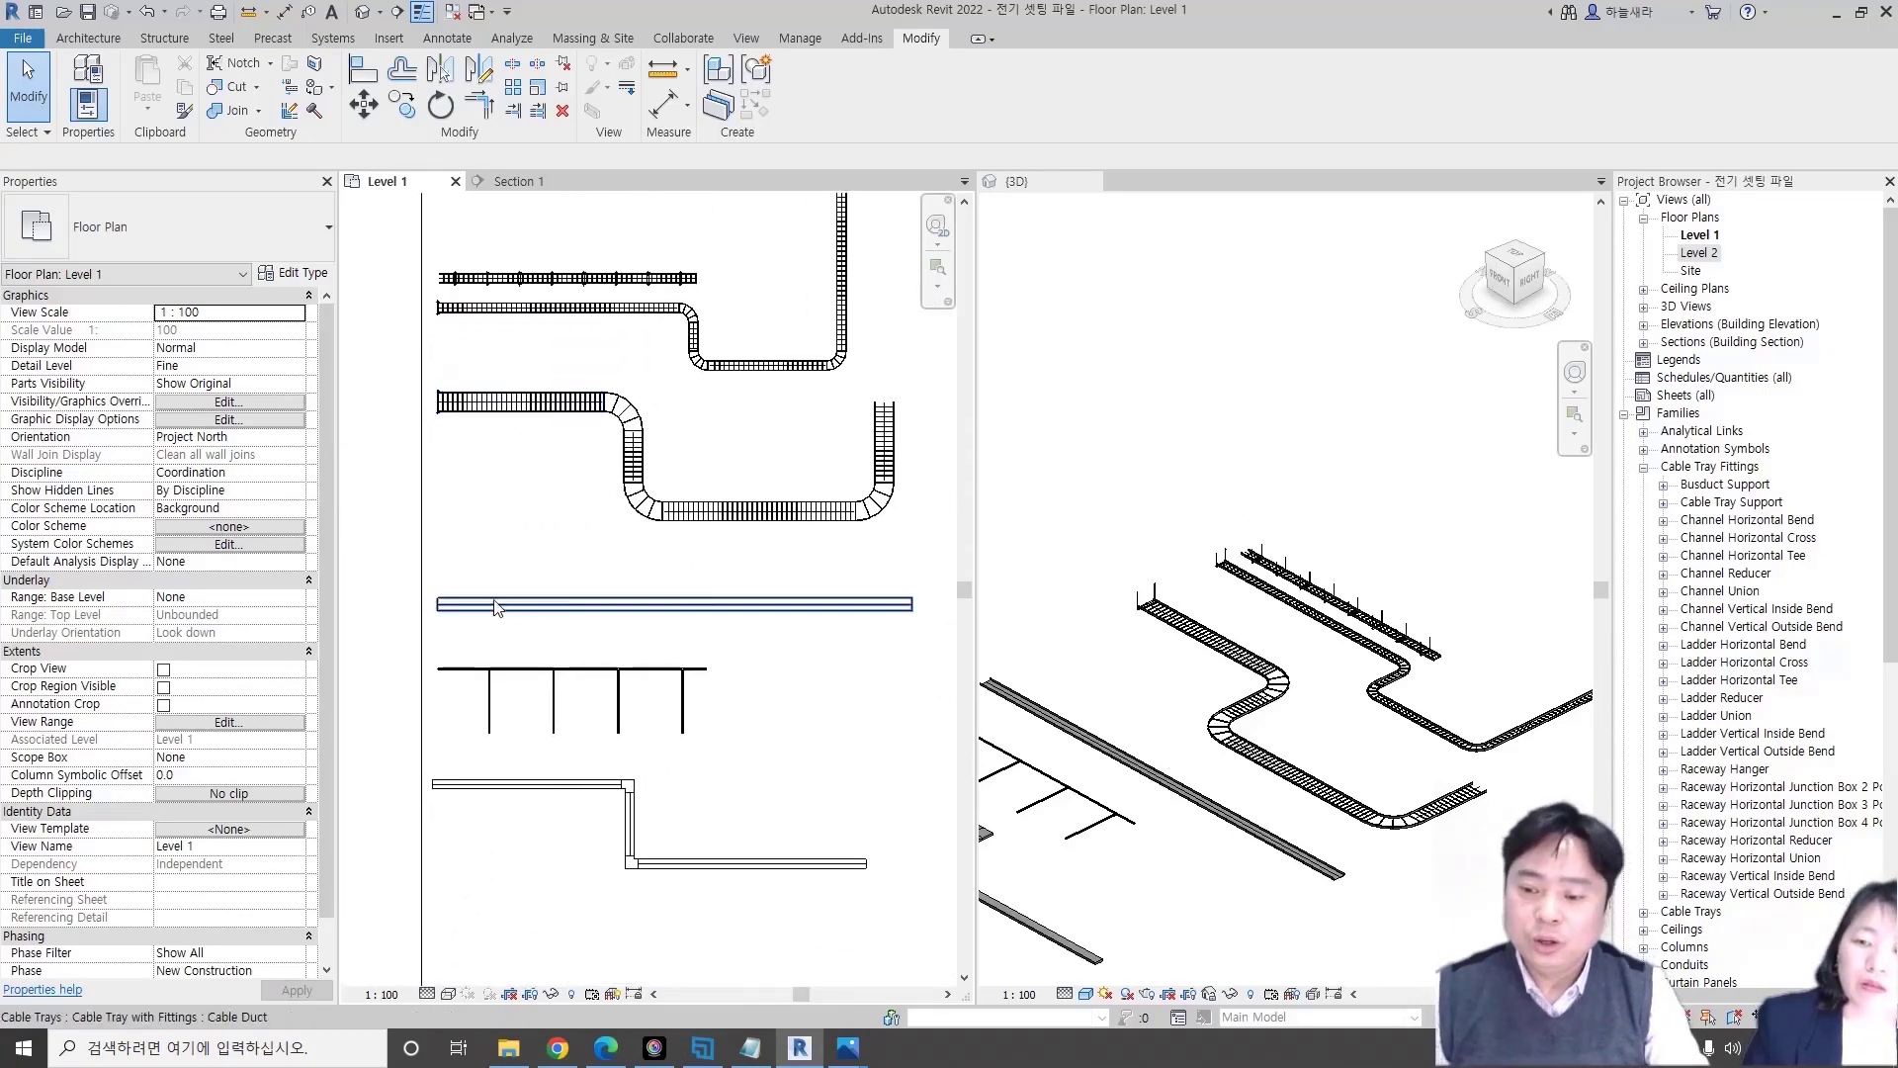
click(611, 602)
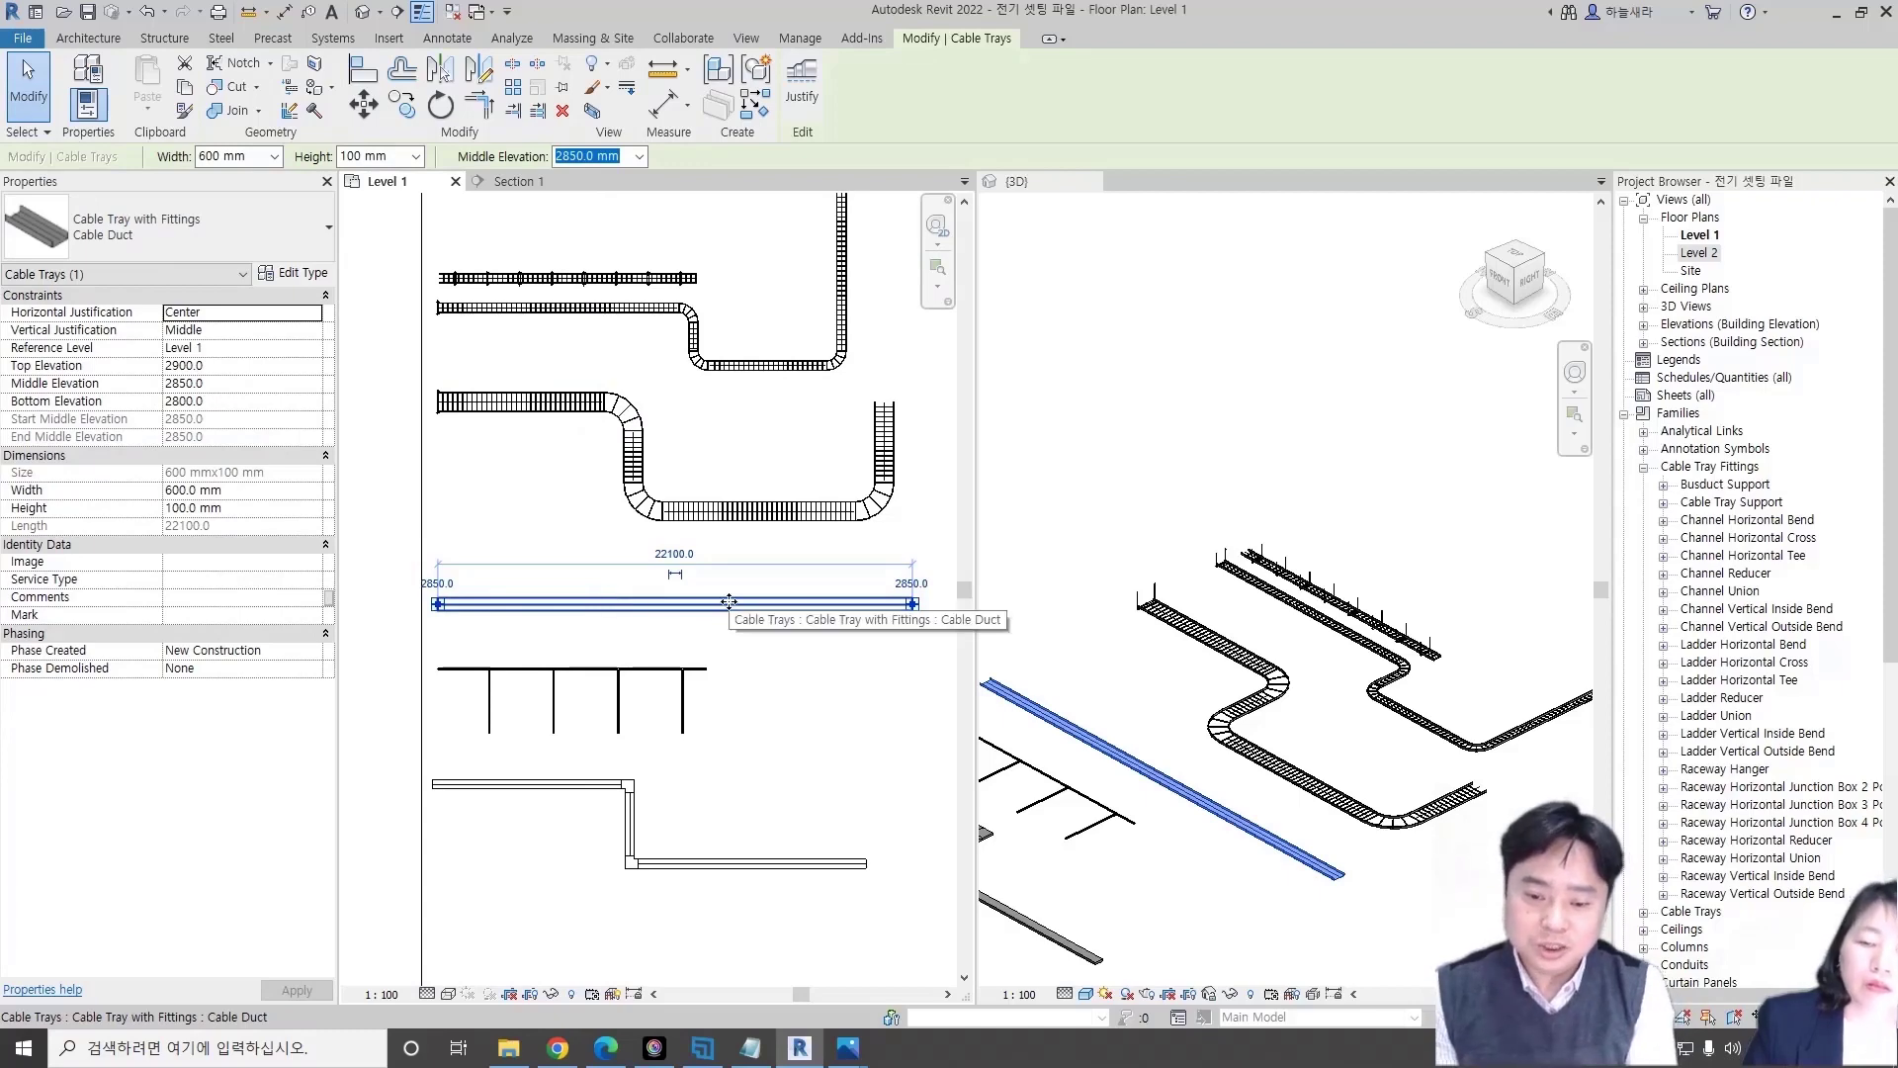
key(Escape)
scroll(468, 325, up, 3)
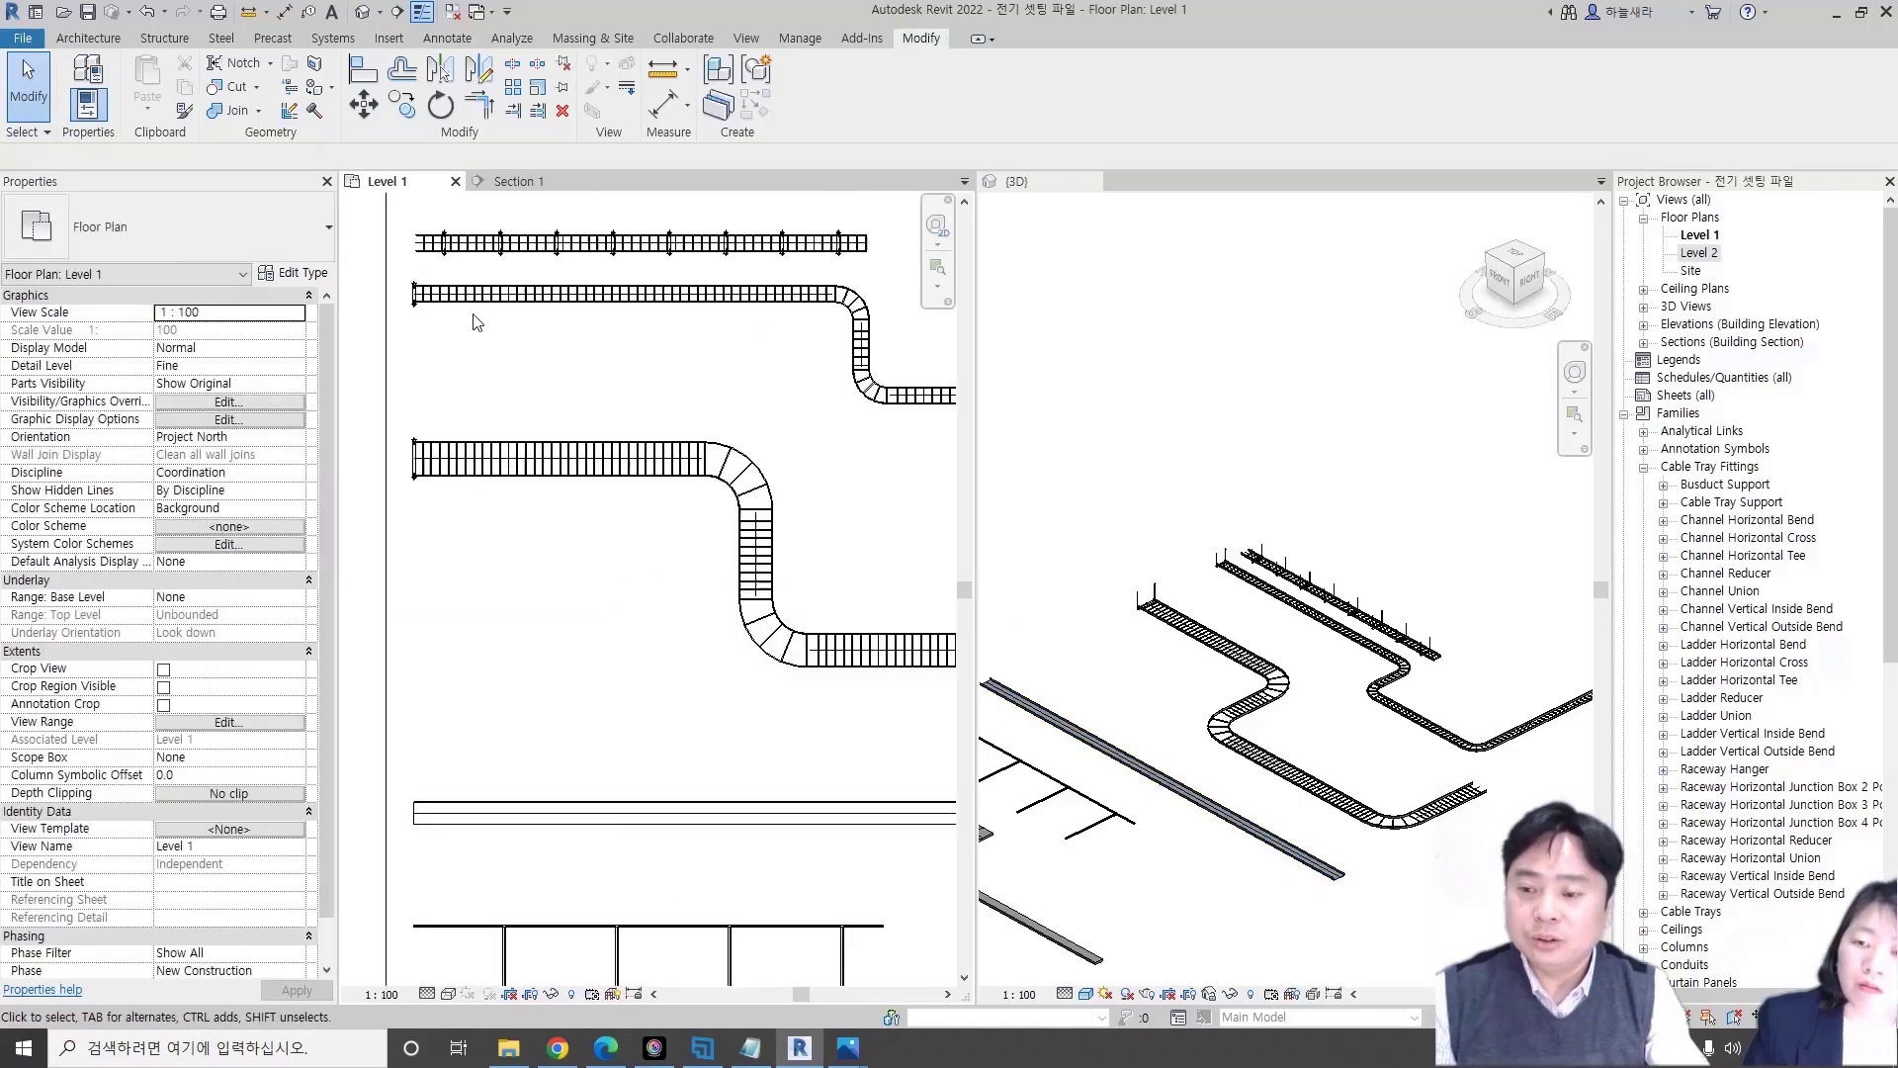
click(414, 294)
middle_drag(430, 399, 542, 261)
key(c)
key(s)
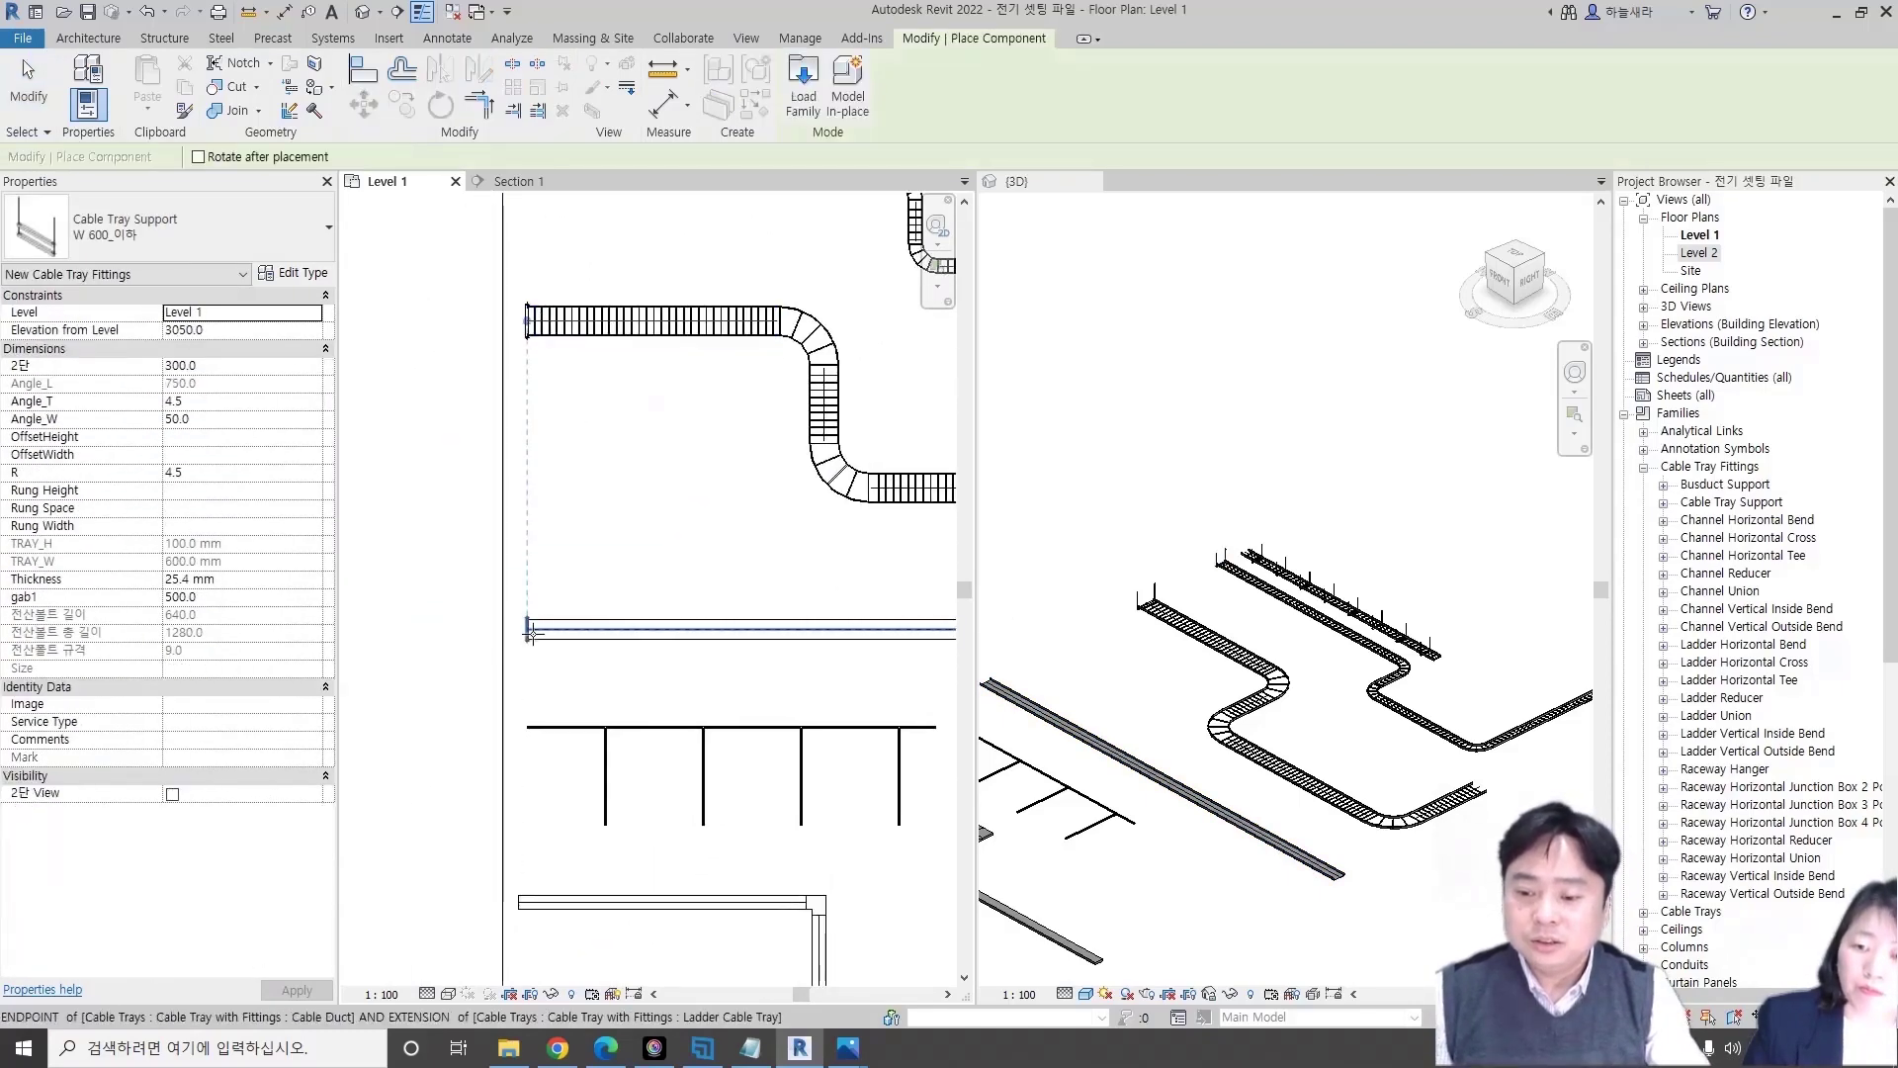
key(Escape)
key(Escape)
scroll(563, 638, up, 2)
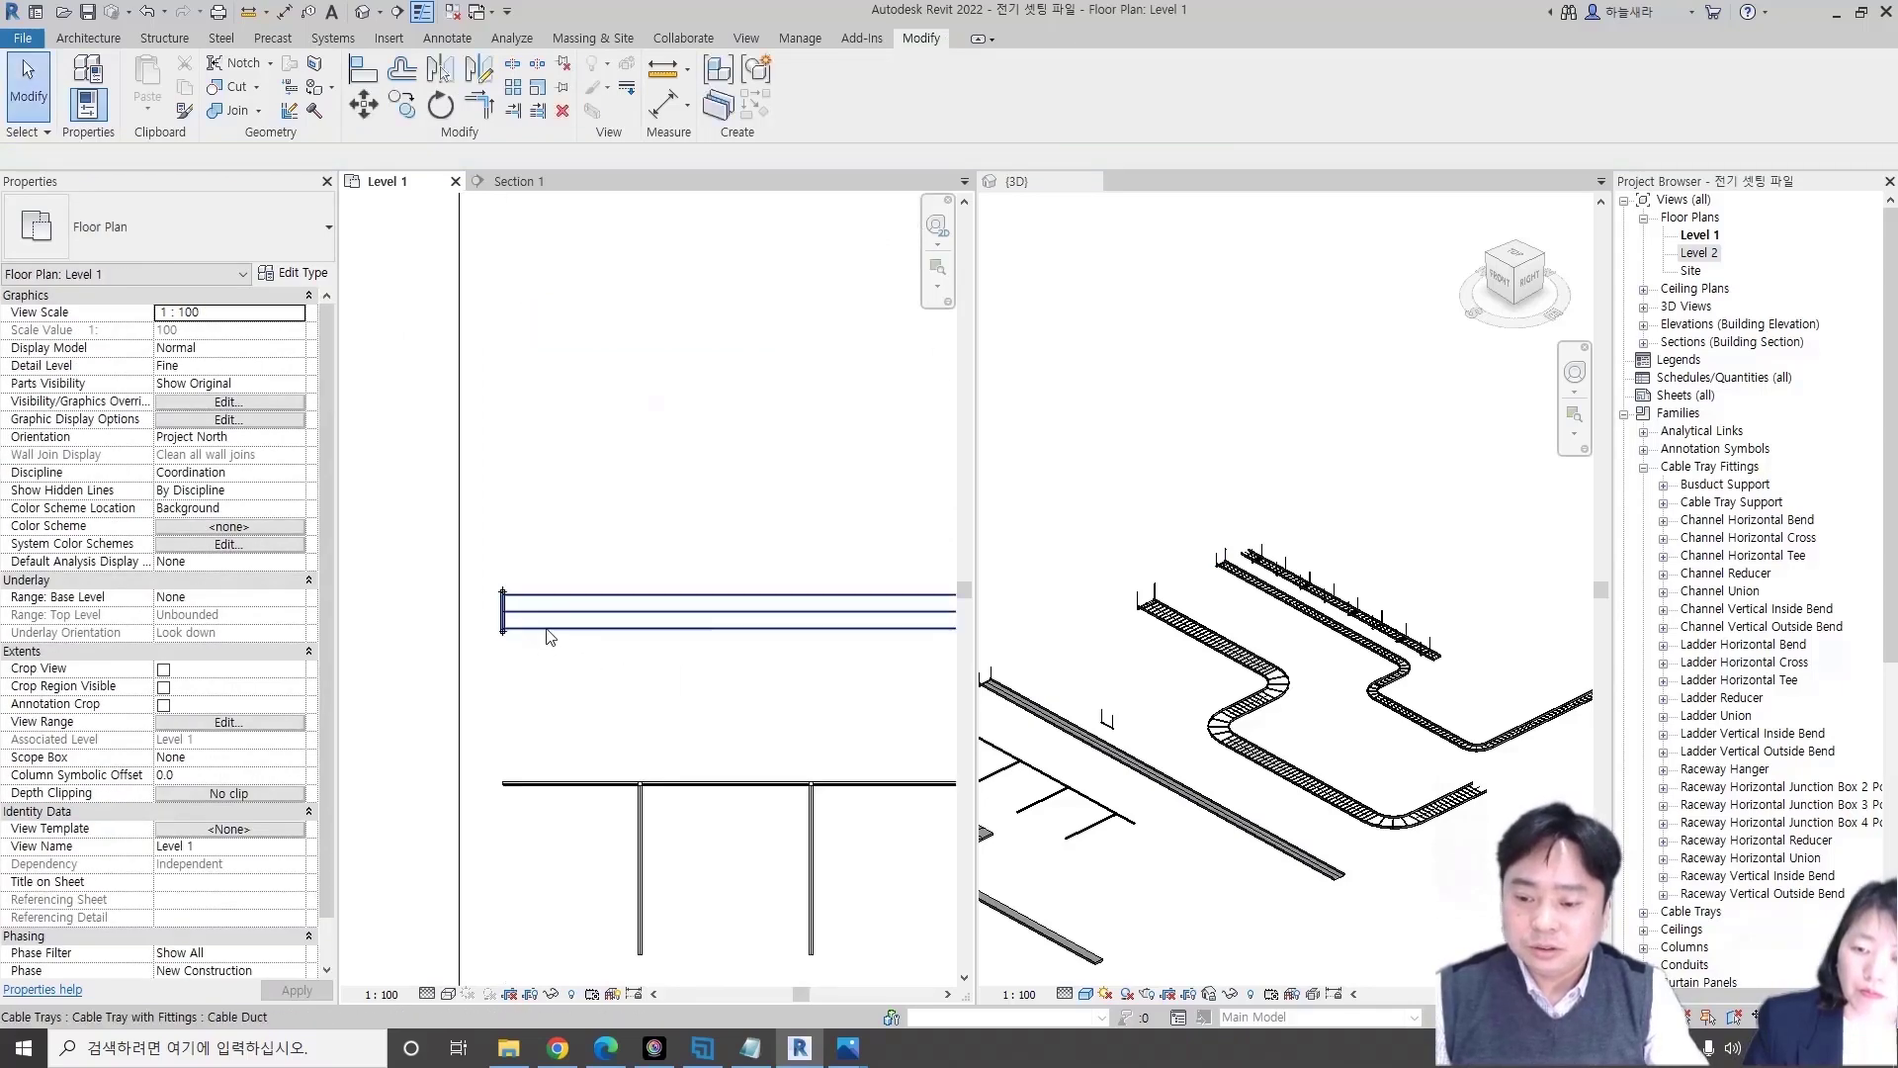
click(571, 627)
key(Escape)
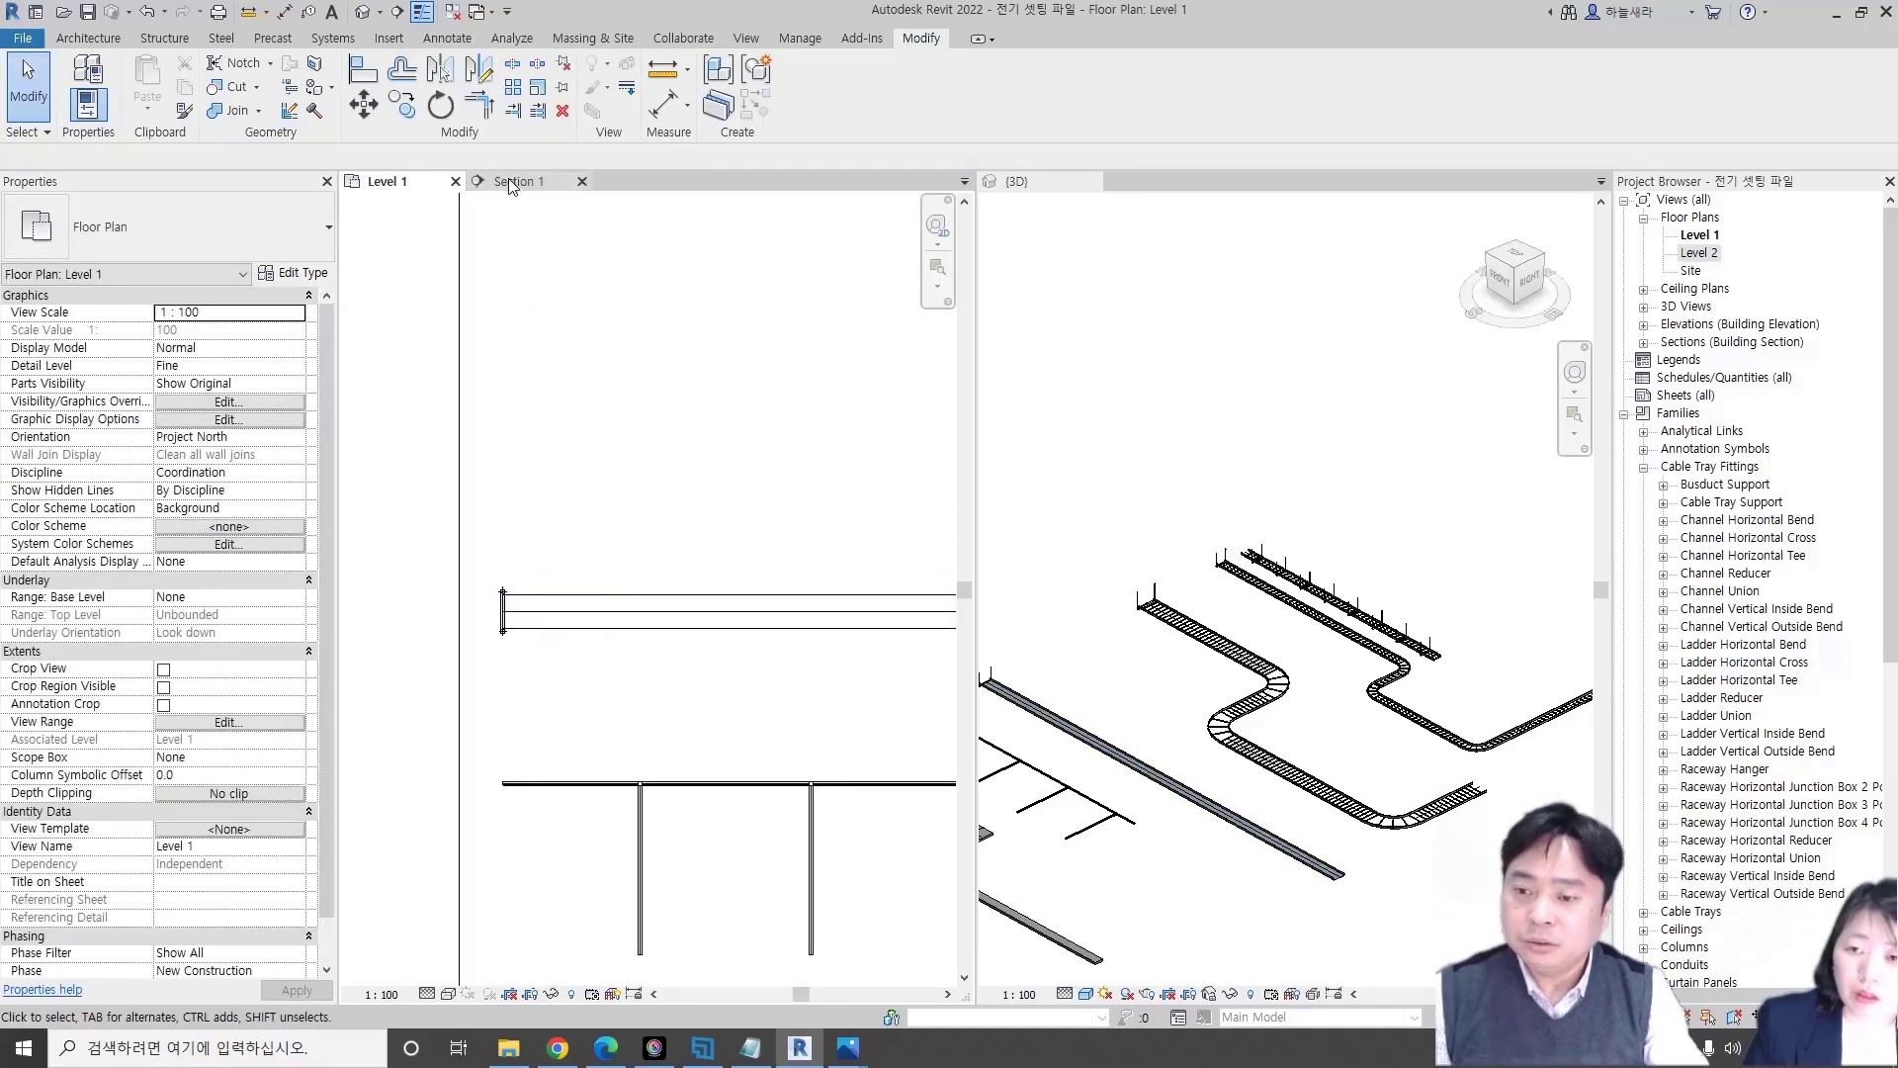
click(511, 182)
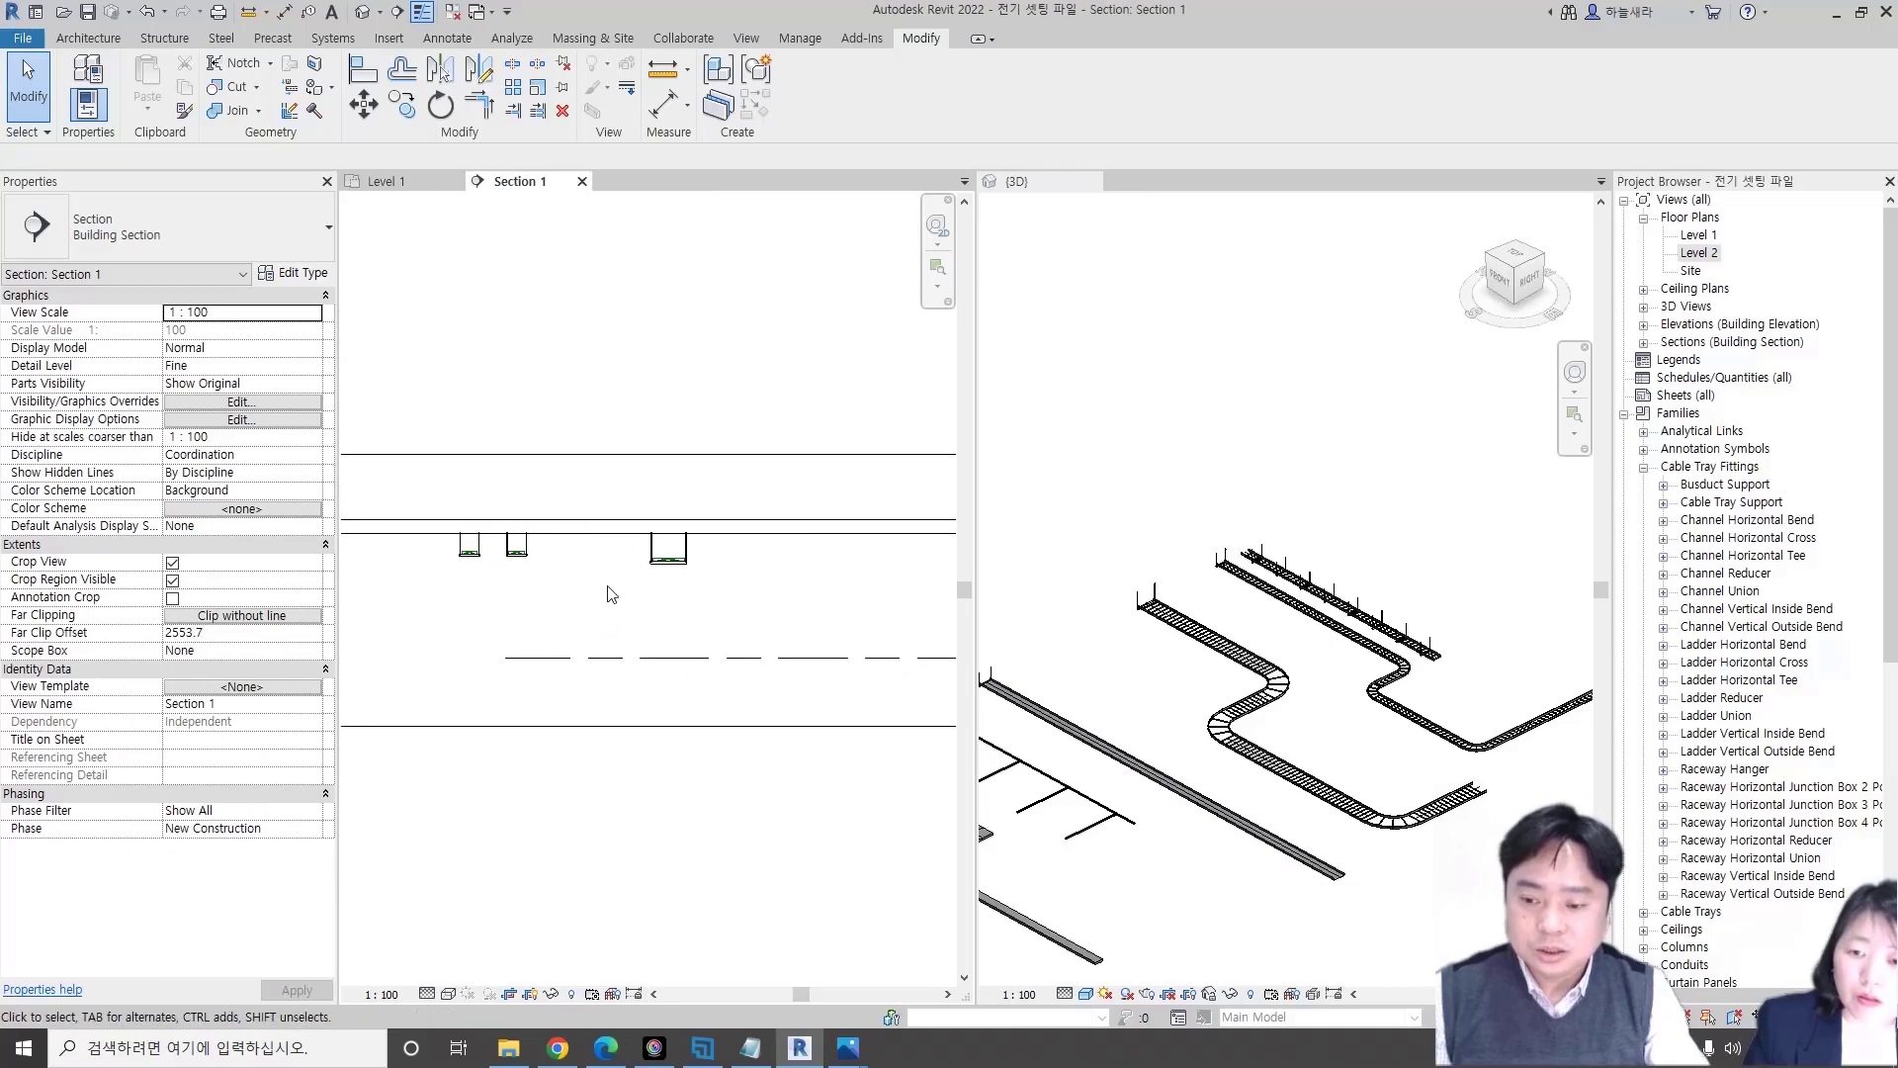
scroll(519, 544, up, 5)
click(591, 494)
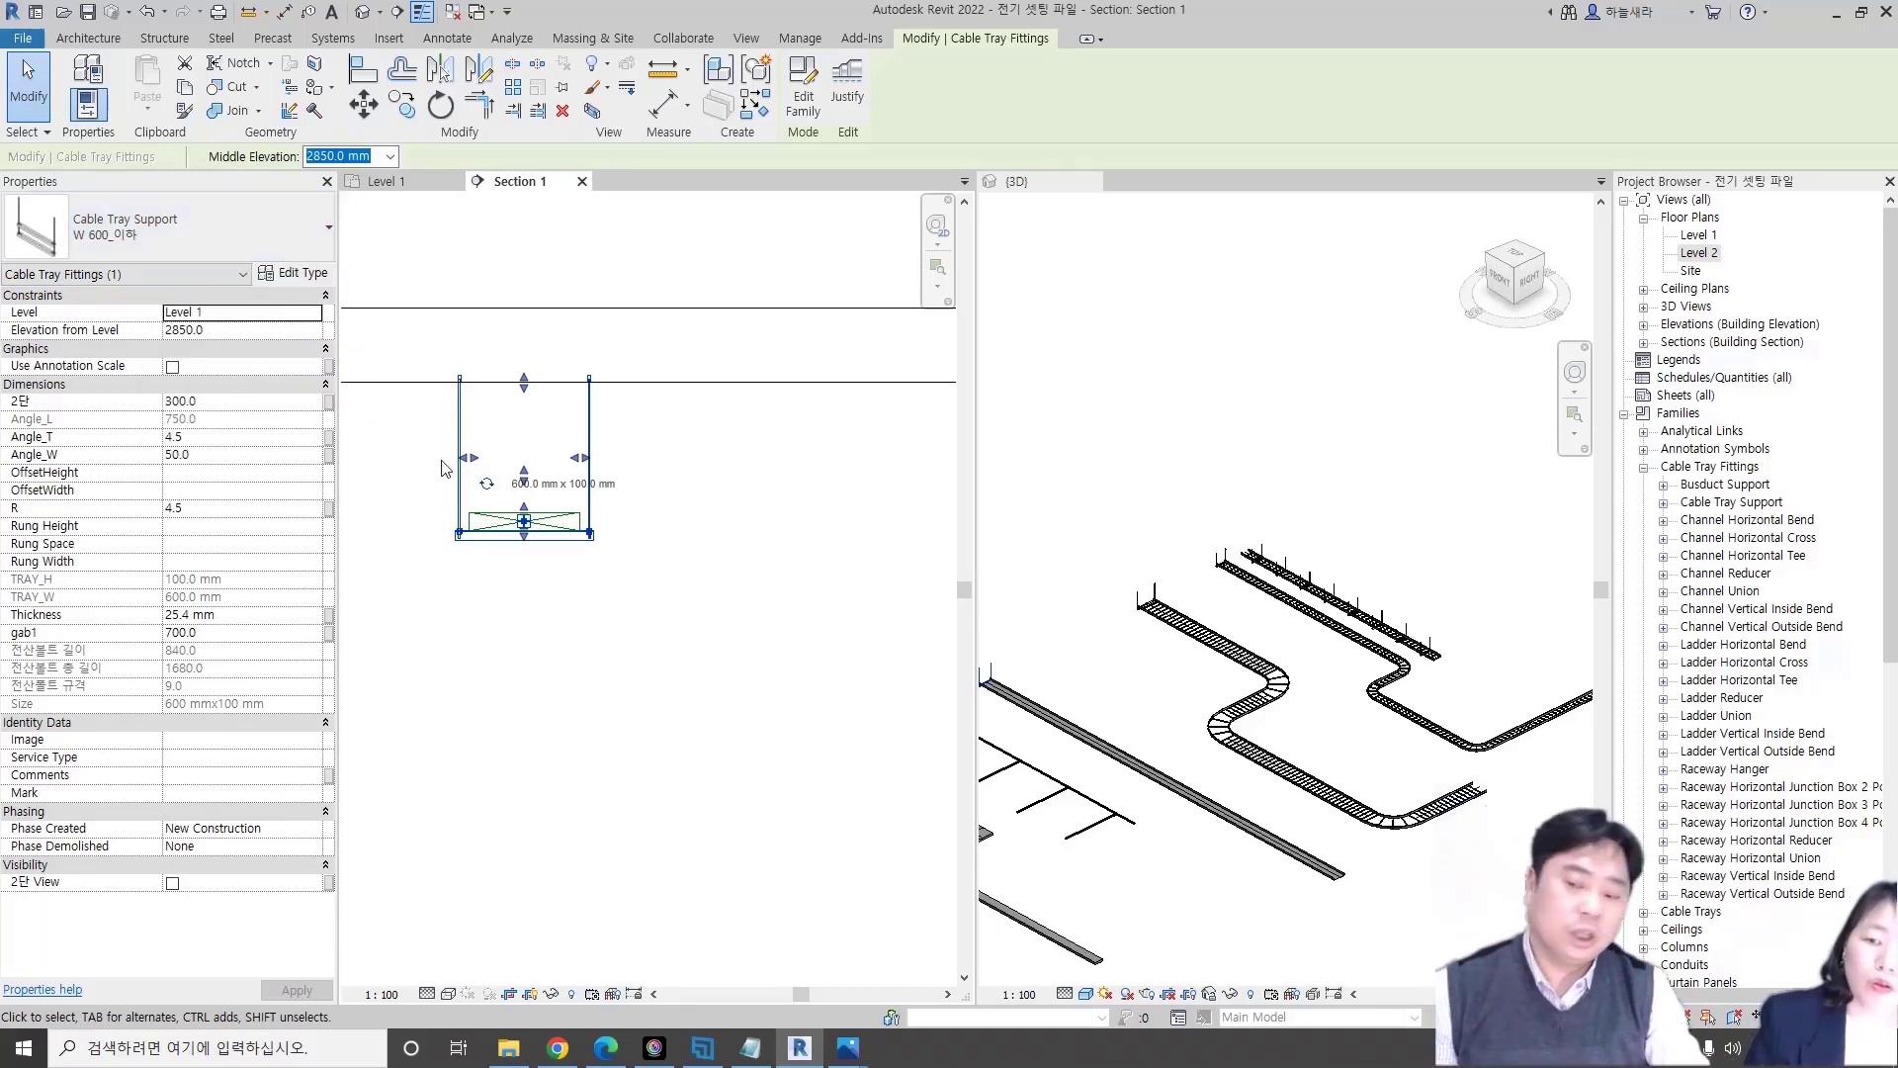
click(595, 629)
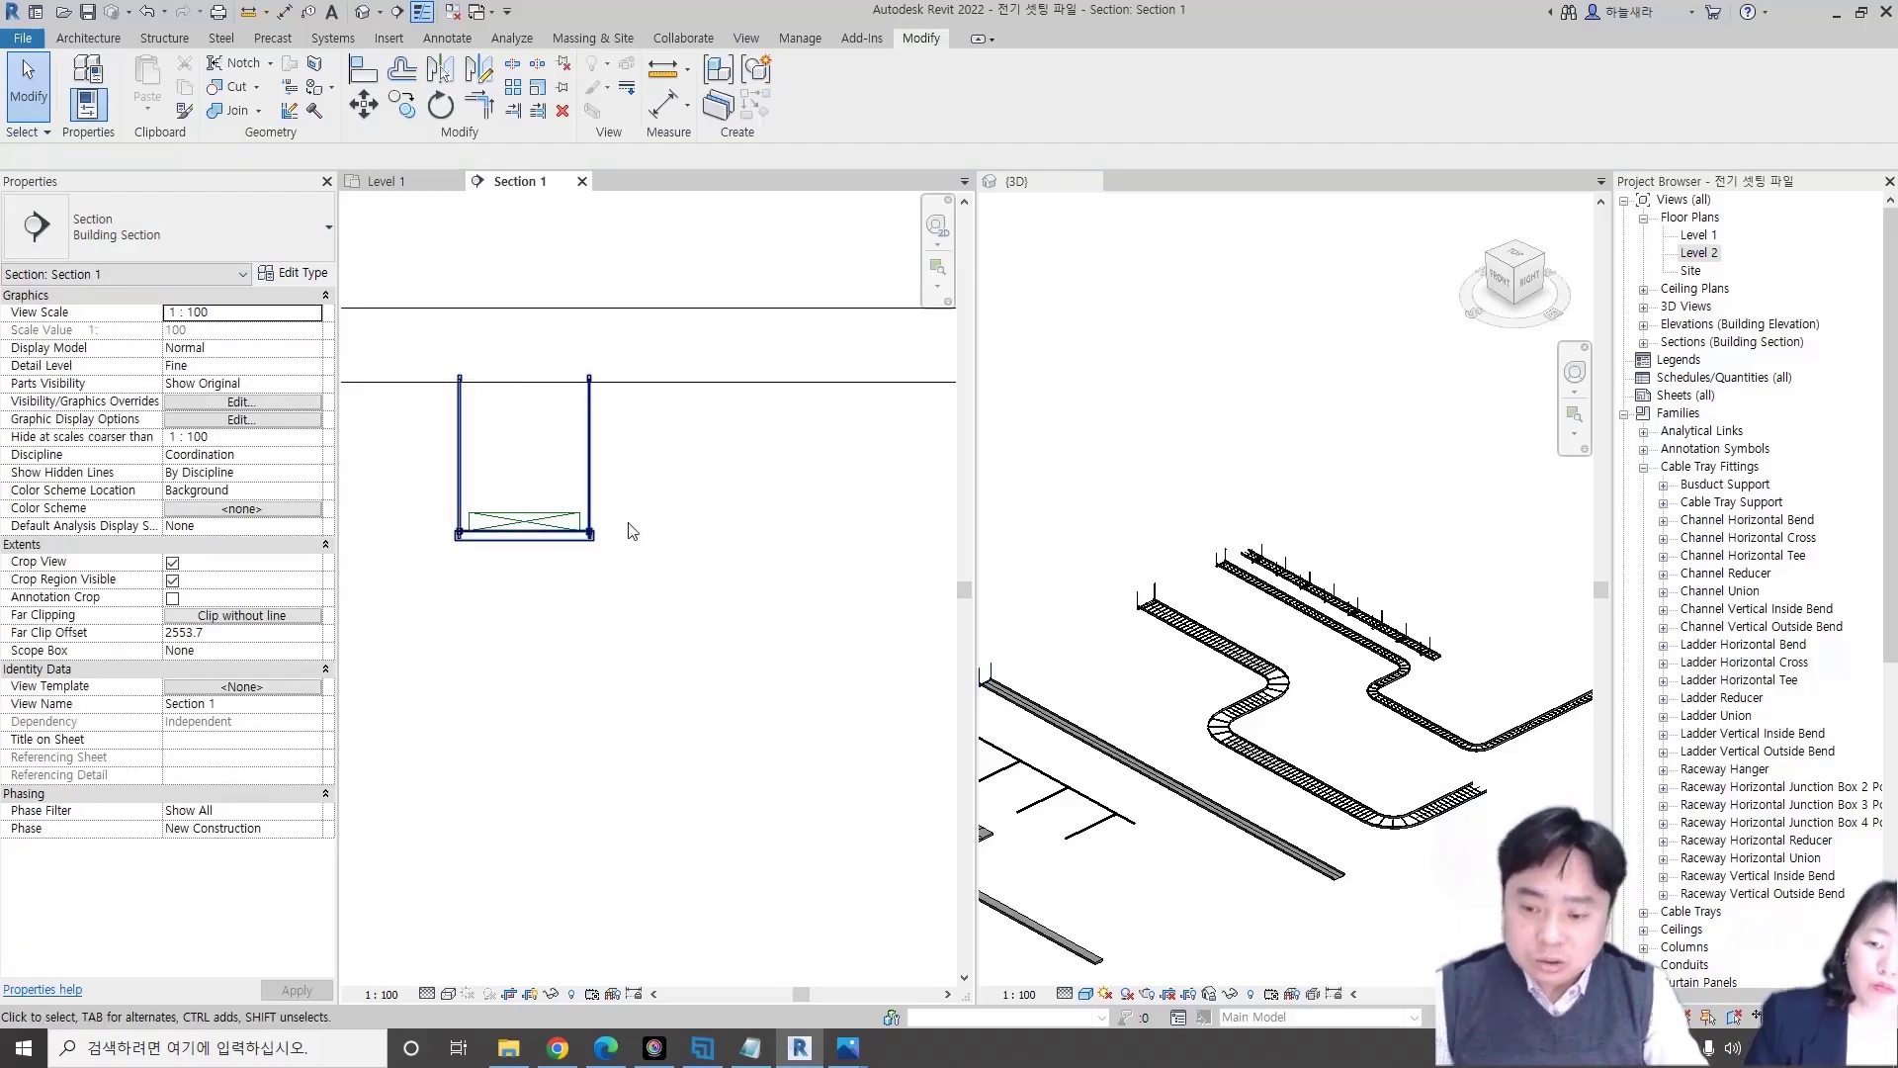
scroll(660, 565, down, 2)
scroll(643, 593, down, 2)
scroll(628, 534, down, 2)
scroll(553, 563, down, 2)
scroll(366, 486, up, 2)
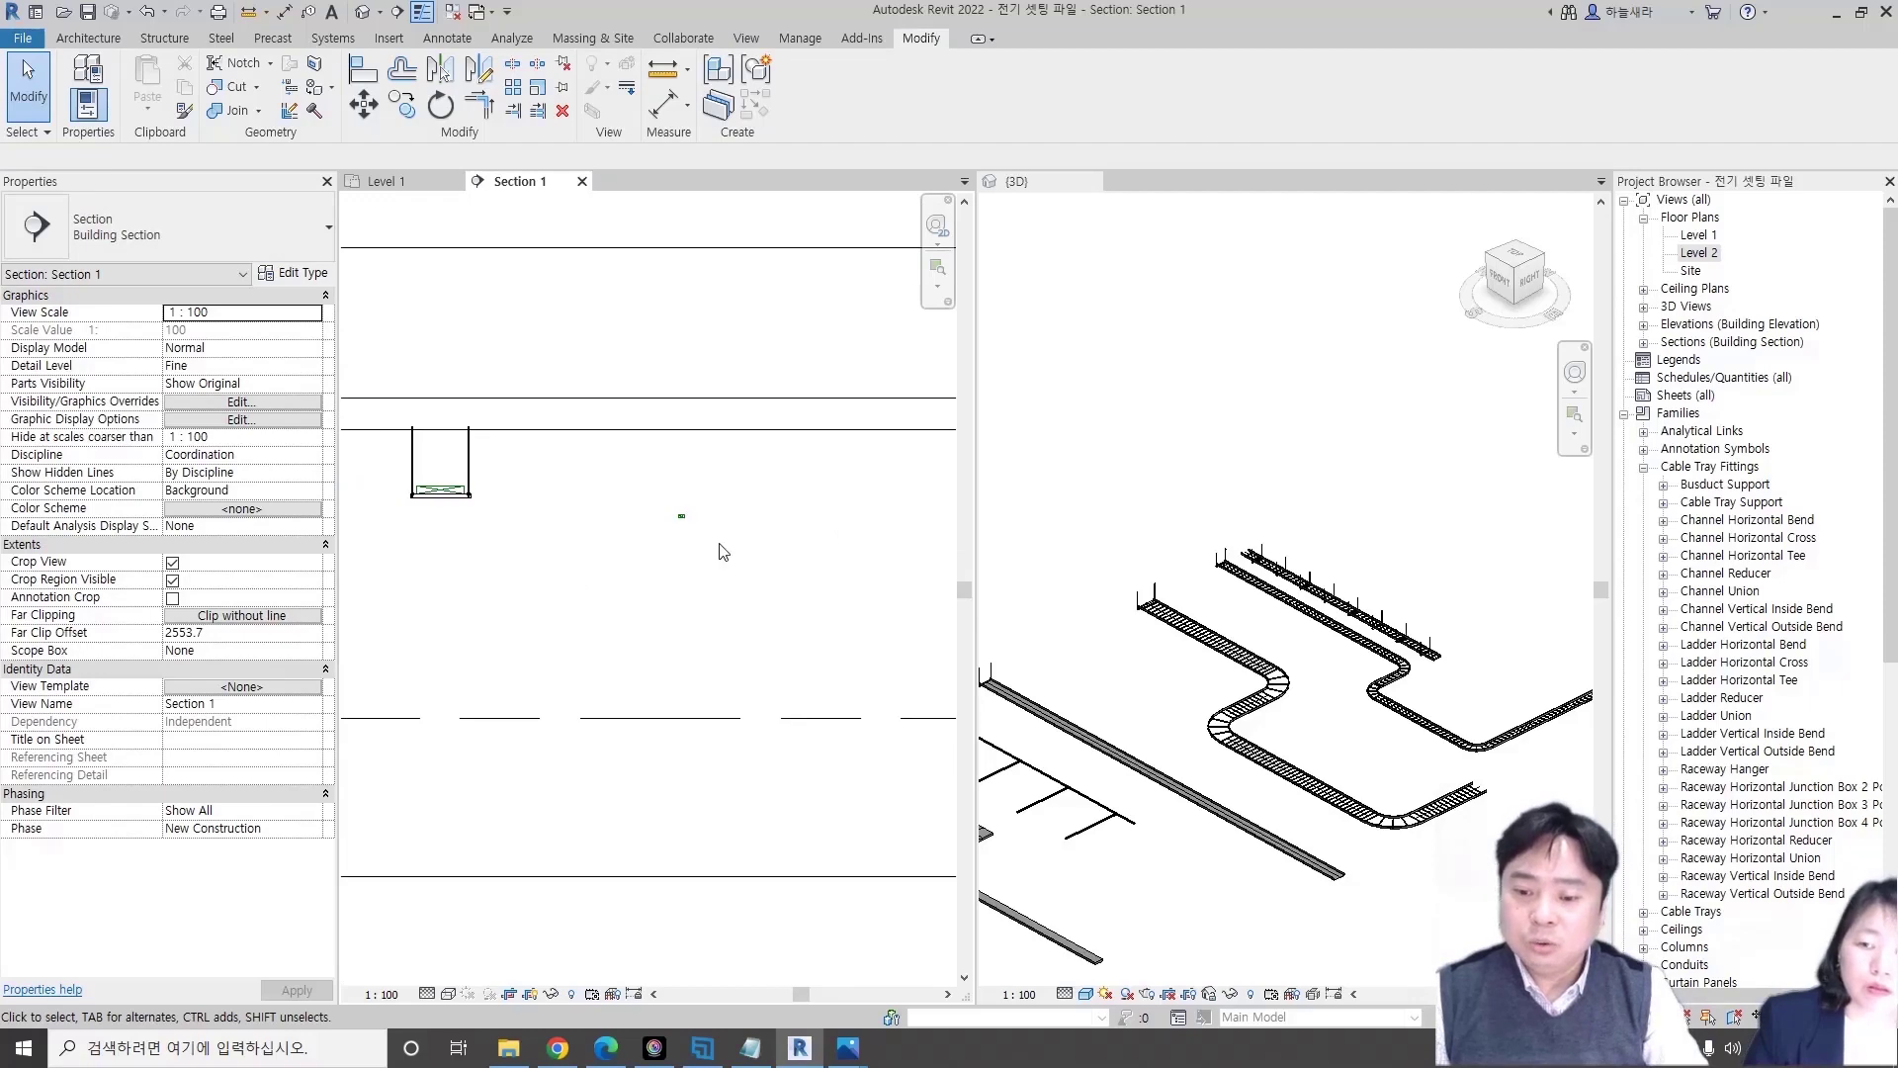
scroll(724, 552, down, 2)
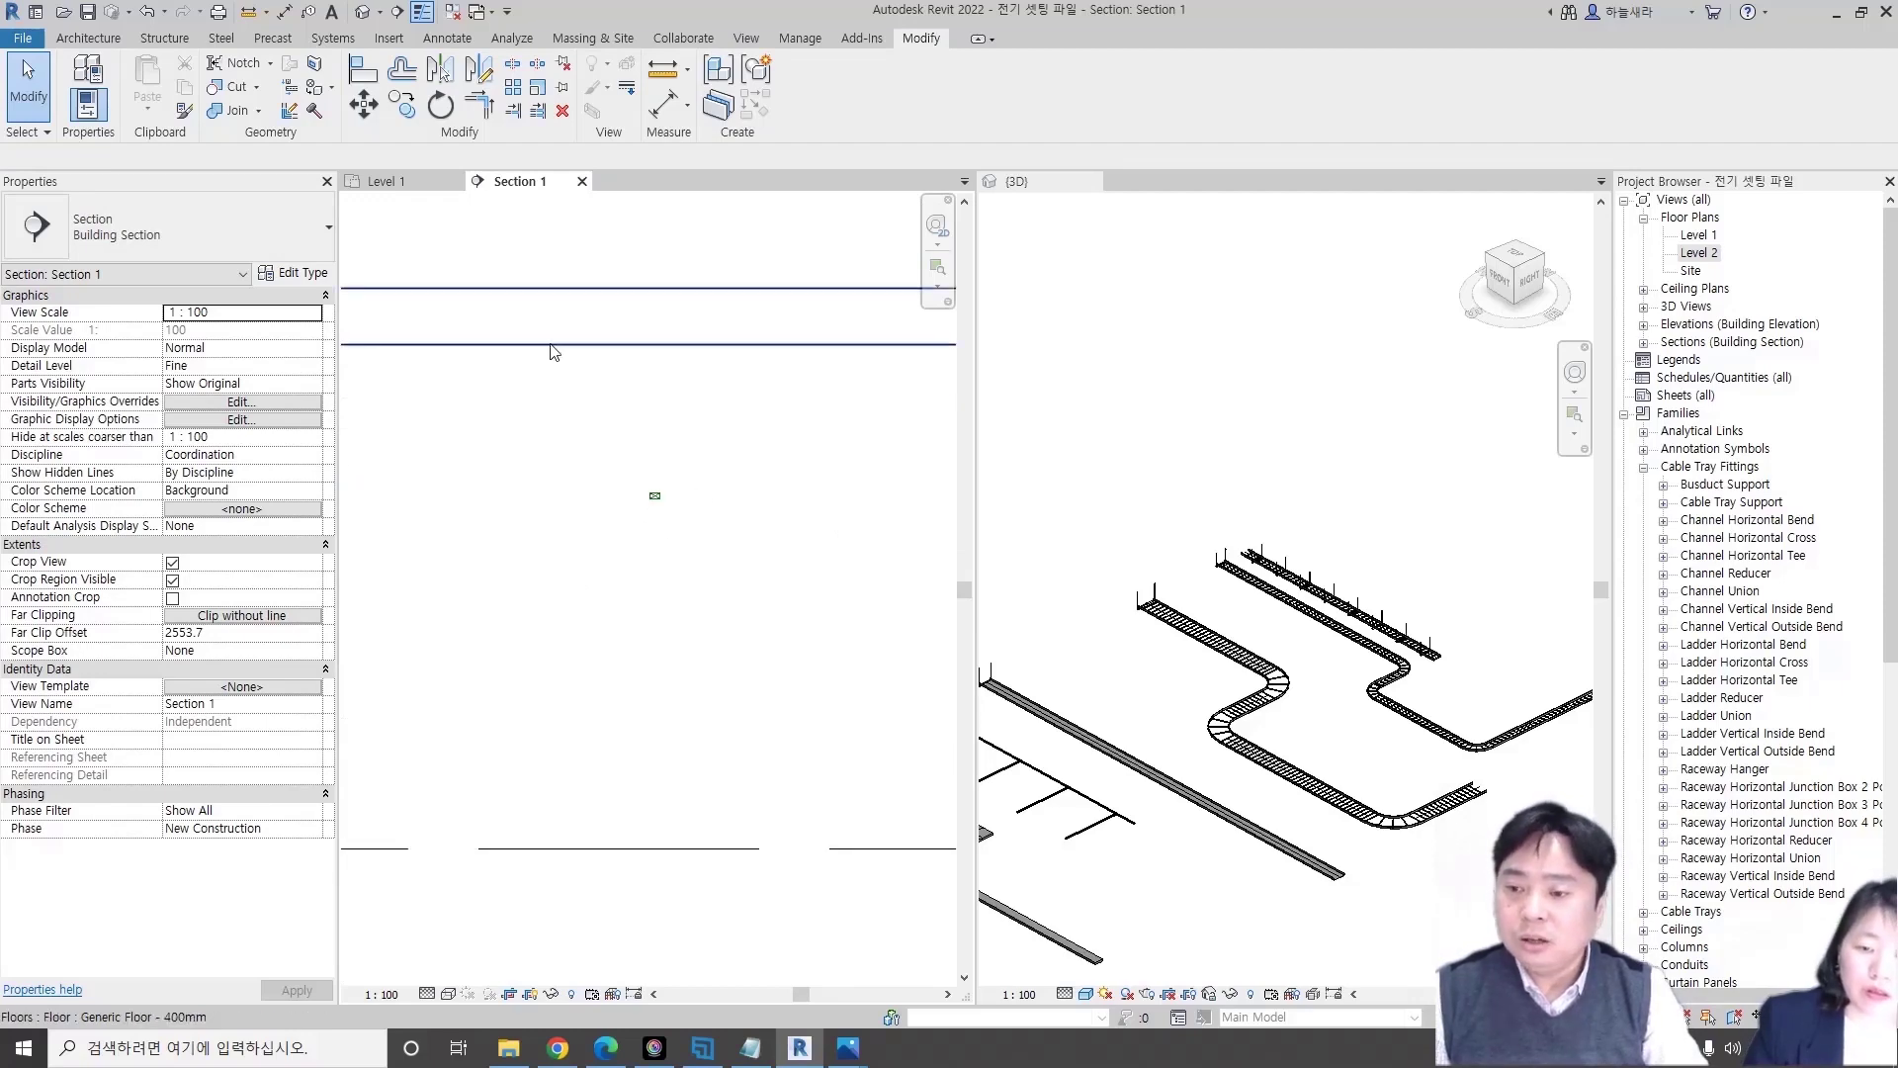
click(411, 192)
scroll(534, 520, up, 3)
scroll(534, 520, up, 1)
scroll(542, 521, up, 1)
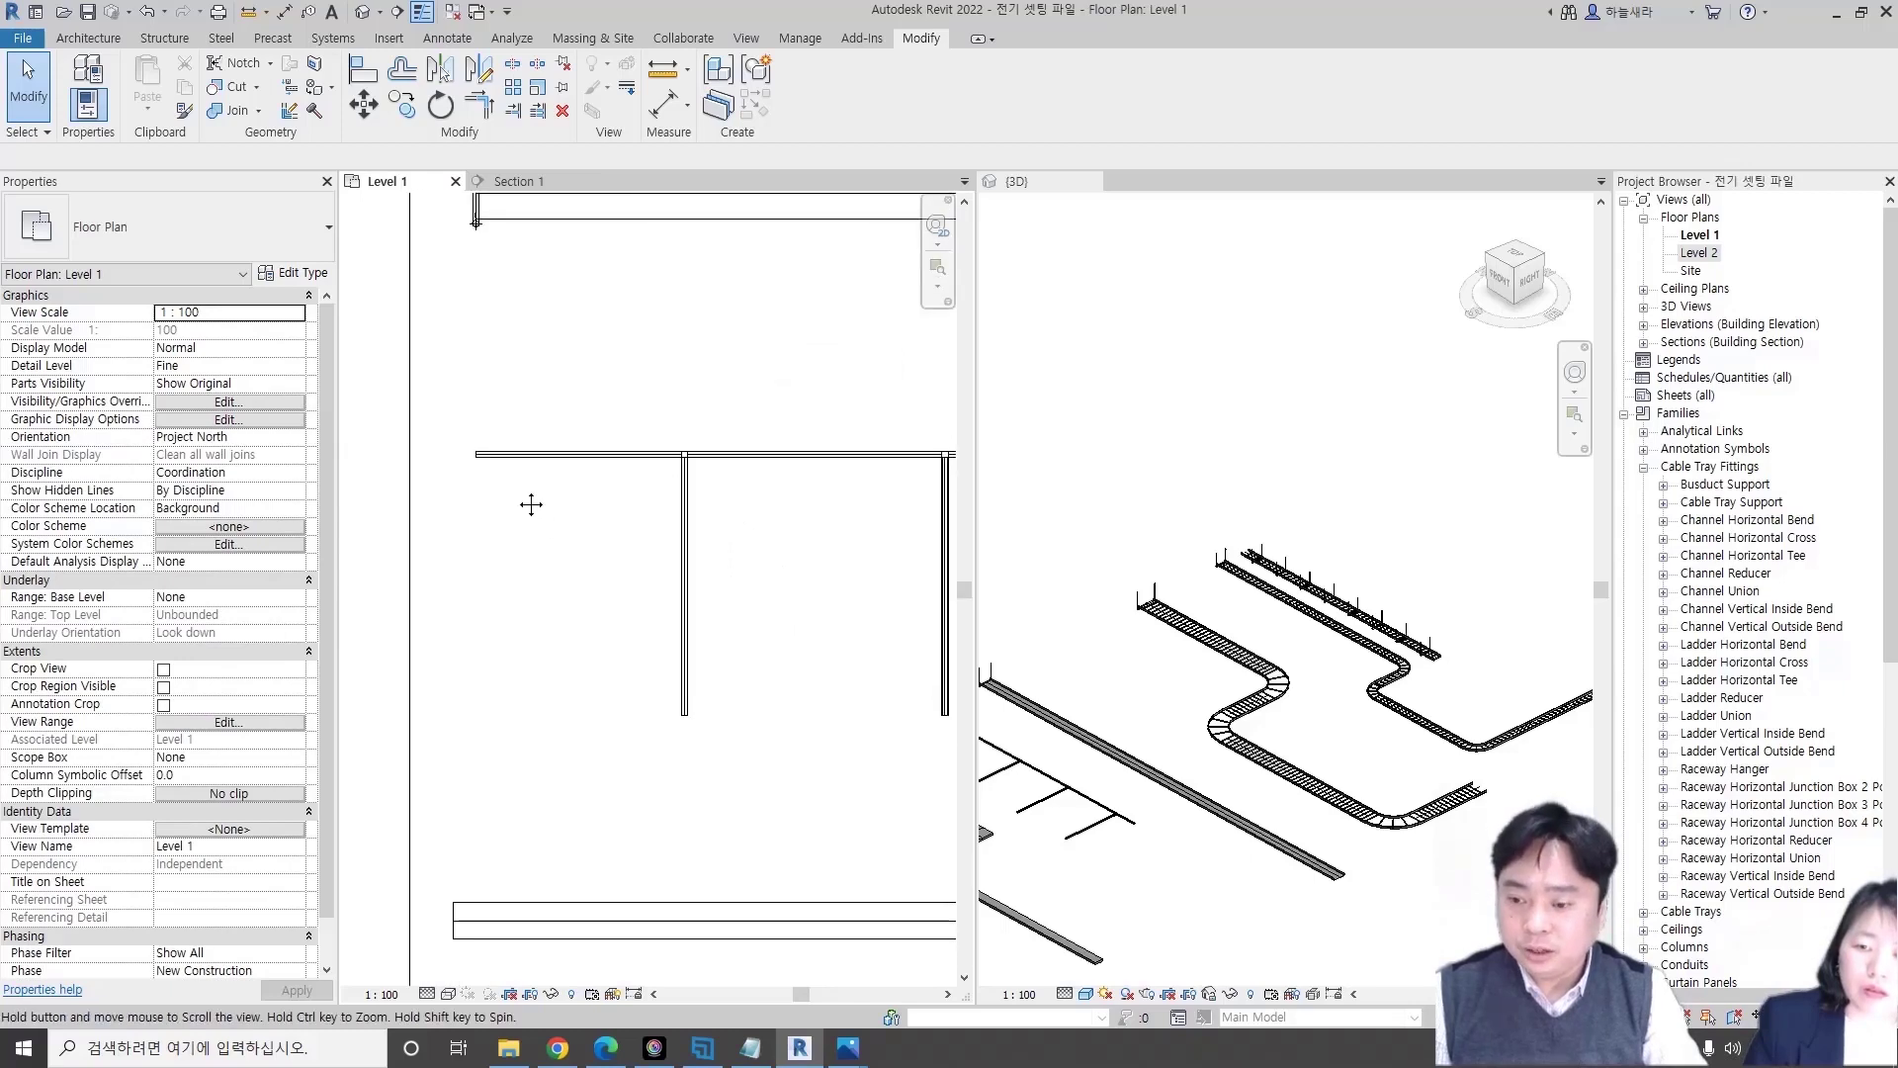
- Start a TF cable tray fitting and choose the Raceway Hanger type
key(t)
key(f)
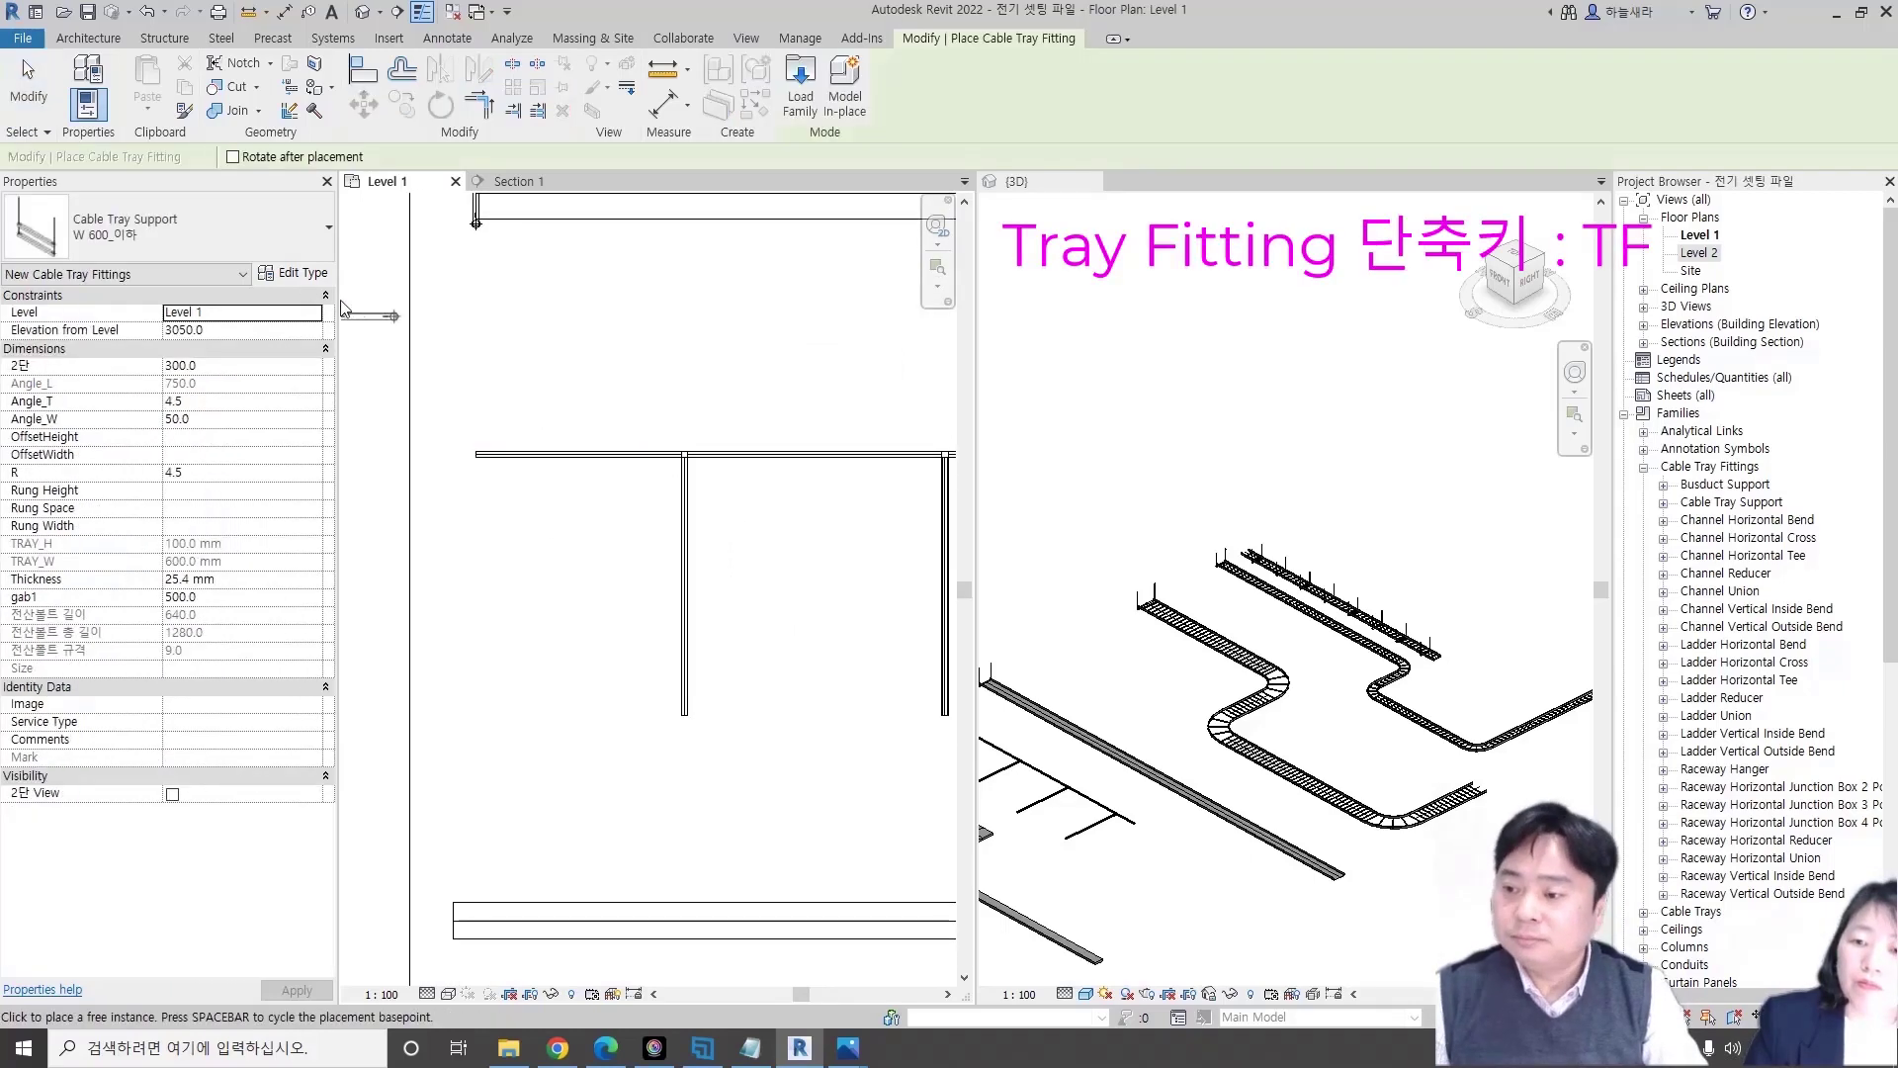
click(218, 224)
scroll(208, 436, up, 1)
scroll(226, 456, down, 6)
scroll(232, 458, down, 3)
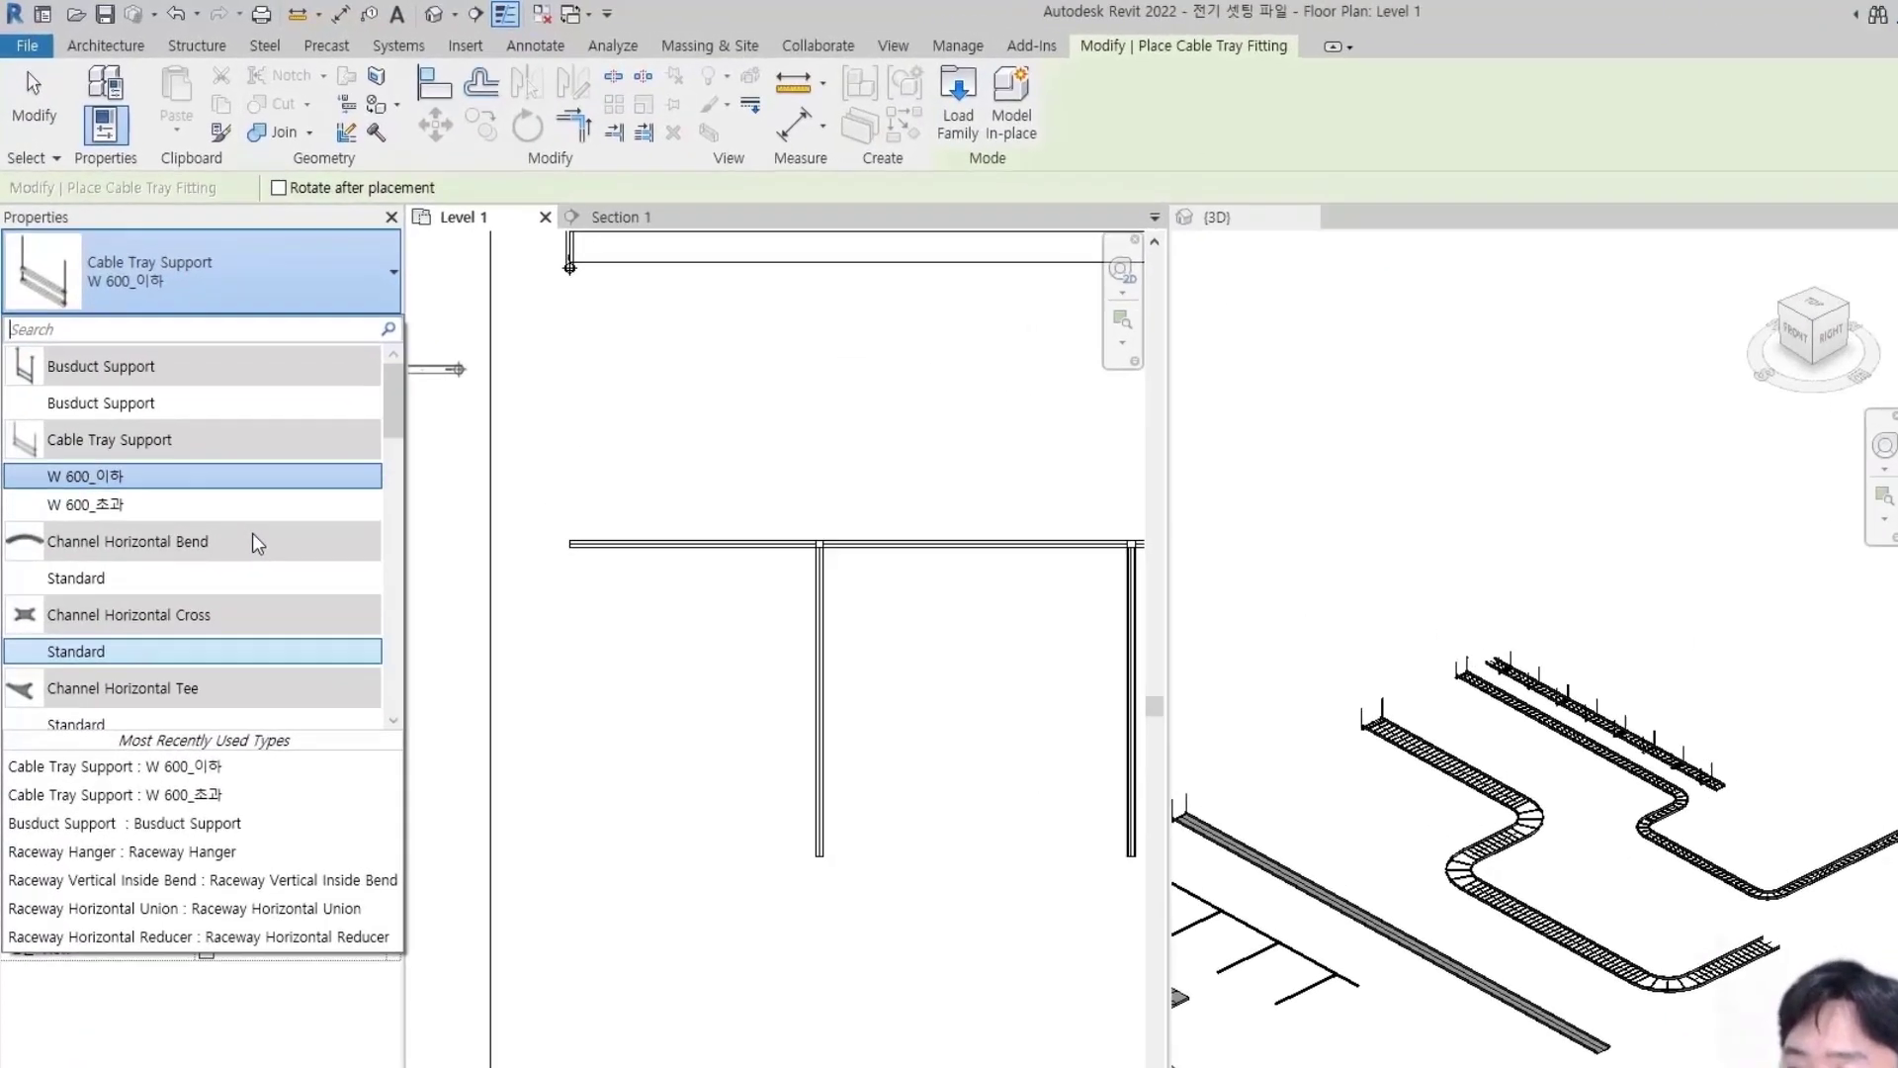
scroll(297, 613, down, 2)
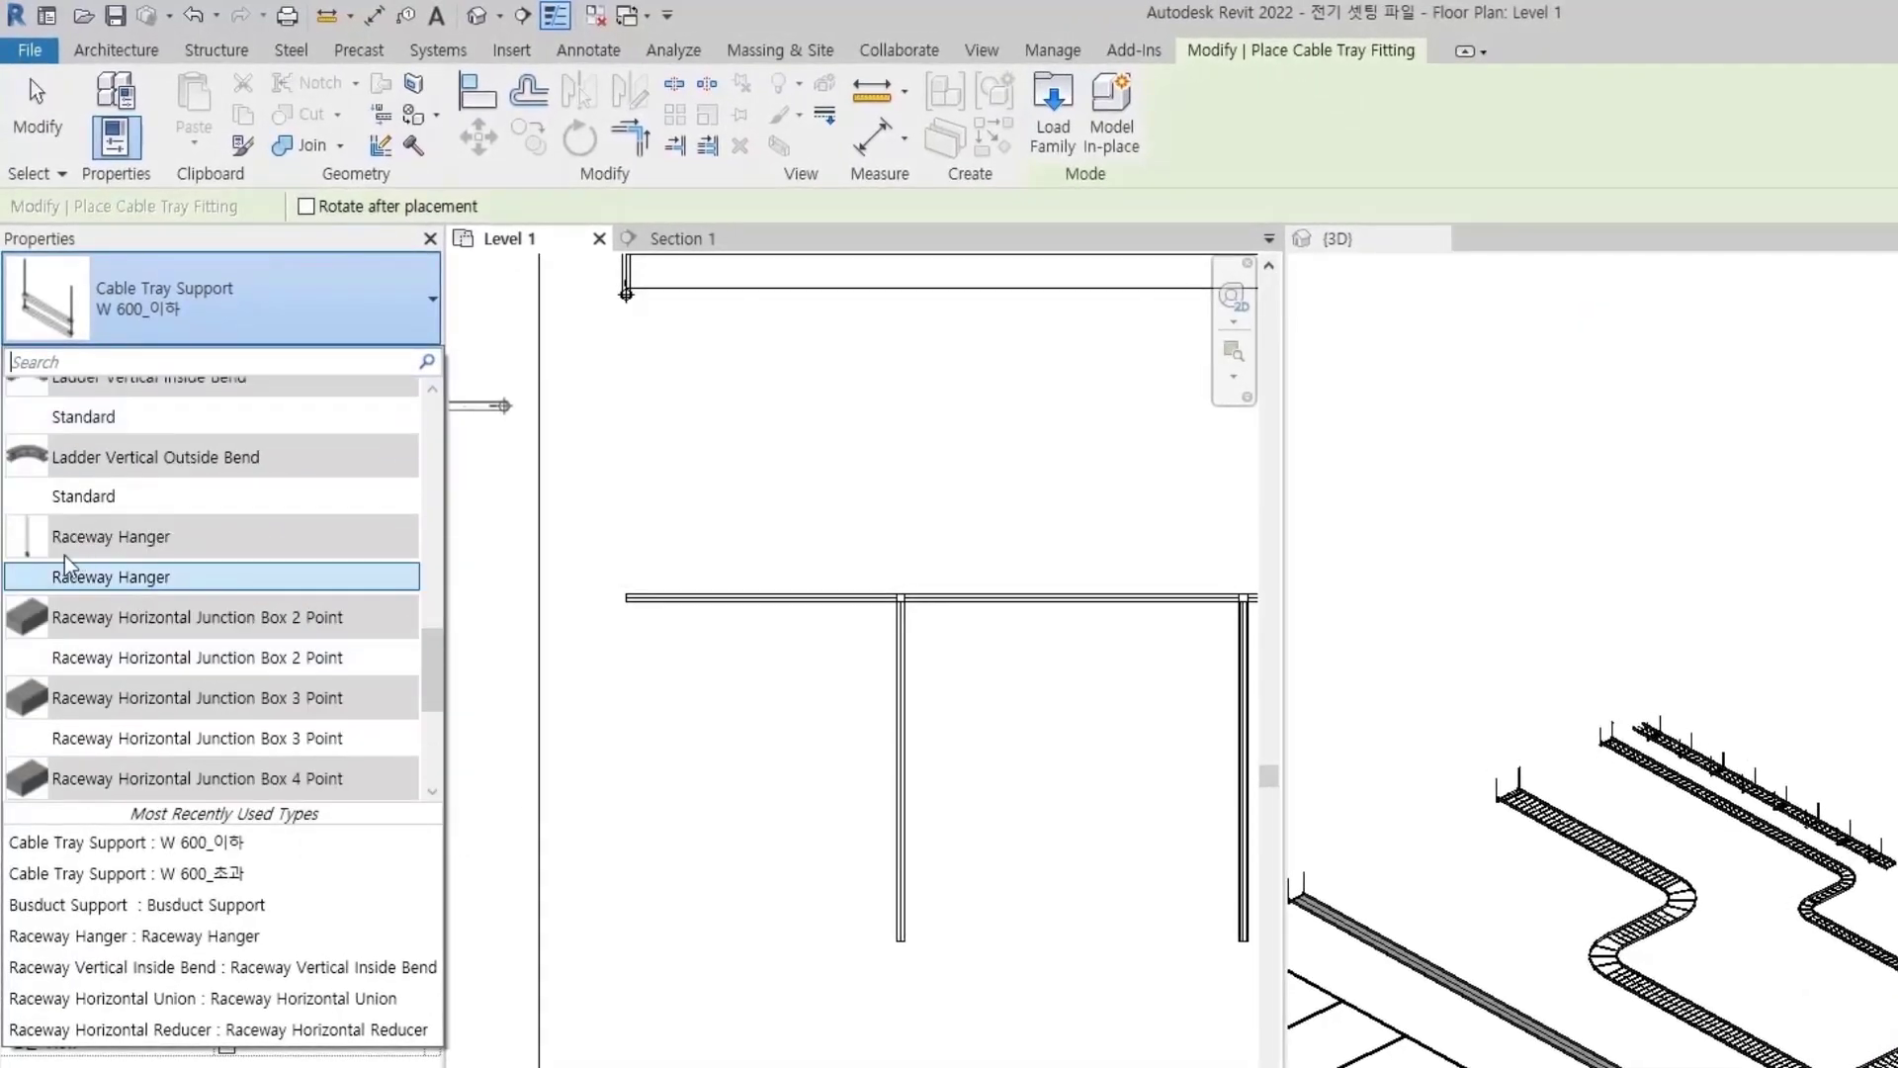
click(153, 581)
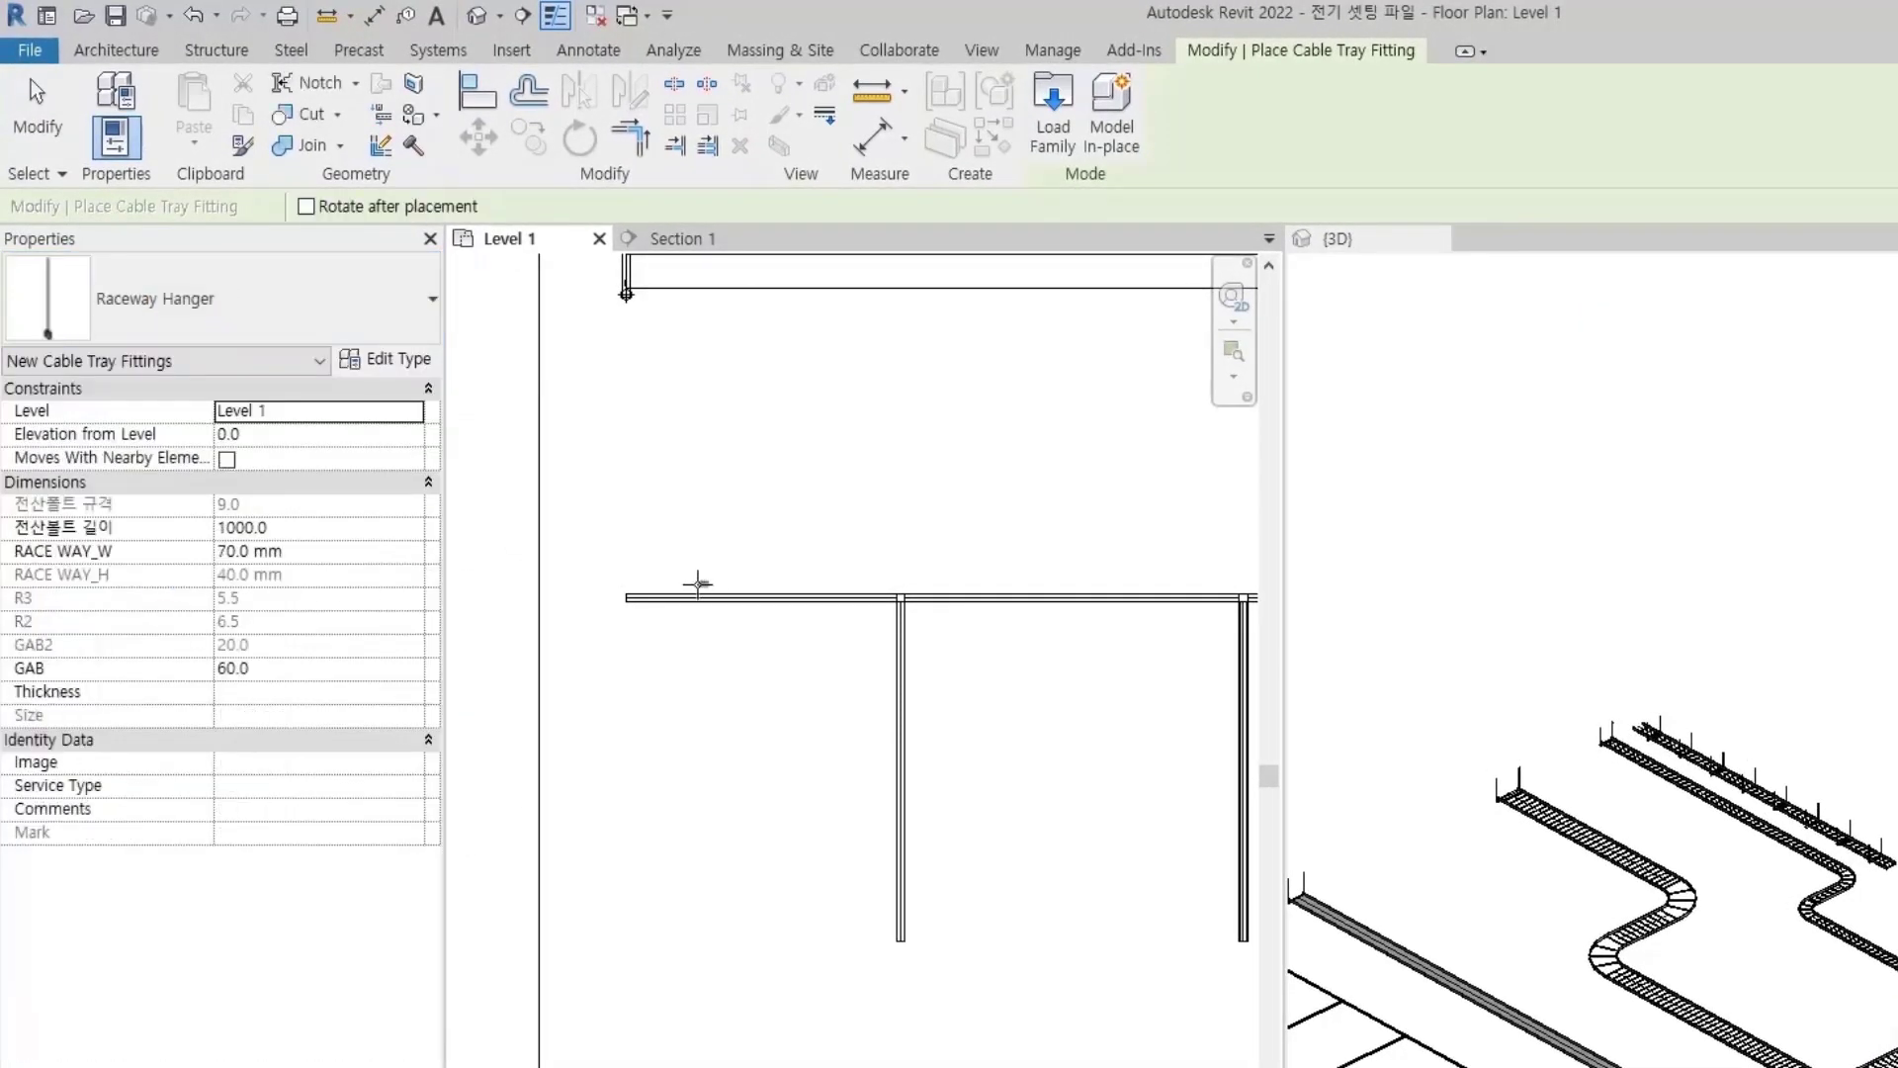
- Set elevation from level to 2500 and place the hanger at the tray's left end
scroll(614, 593, up, 2)
scroll(599, 584, up, 2)
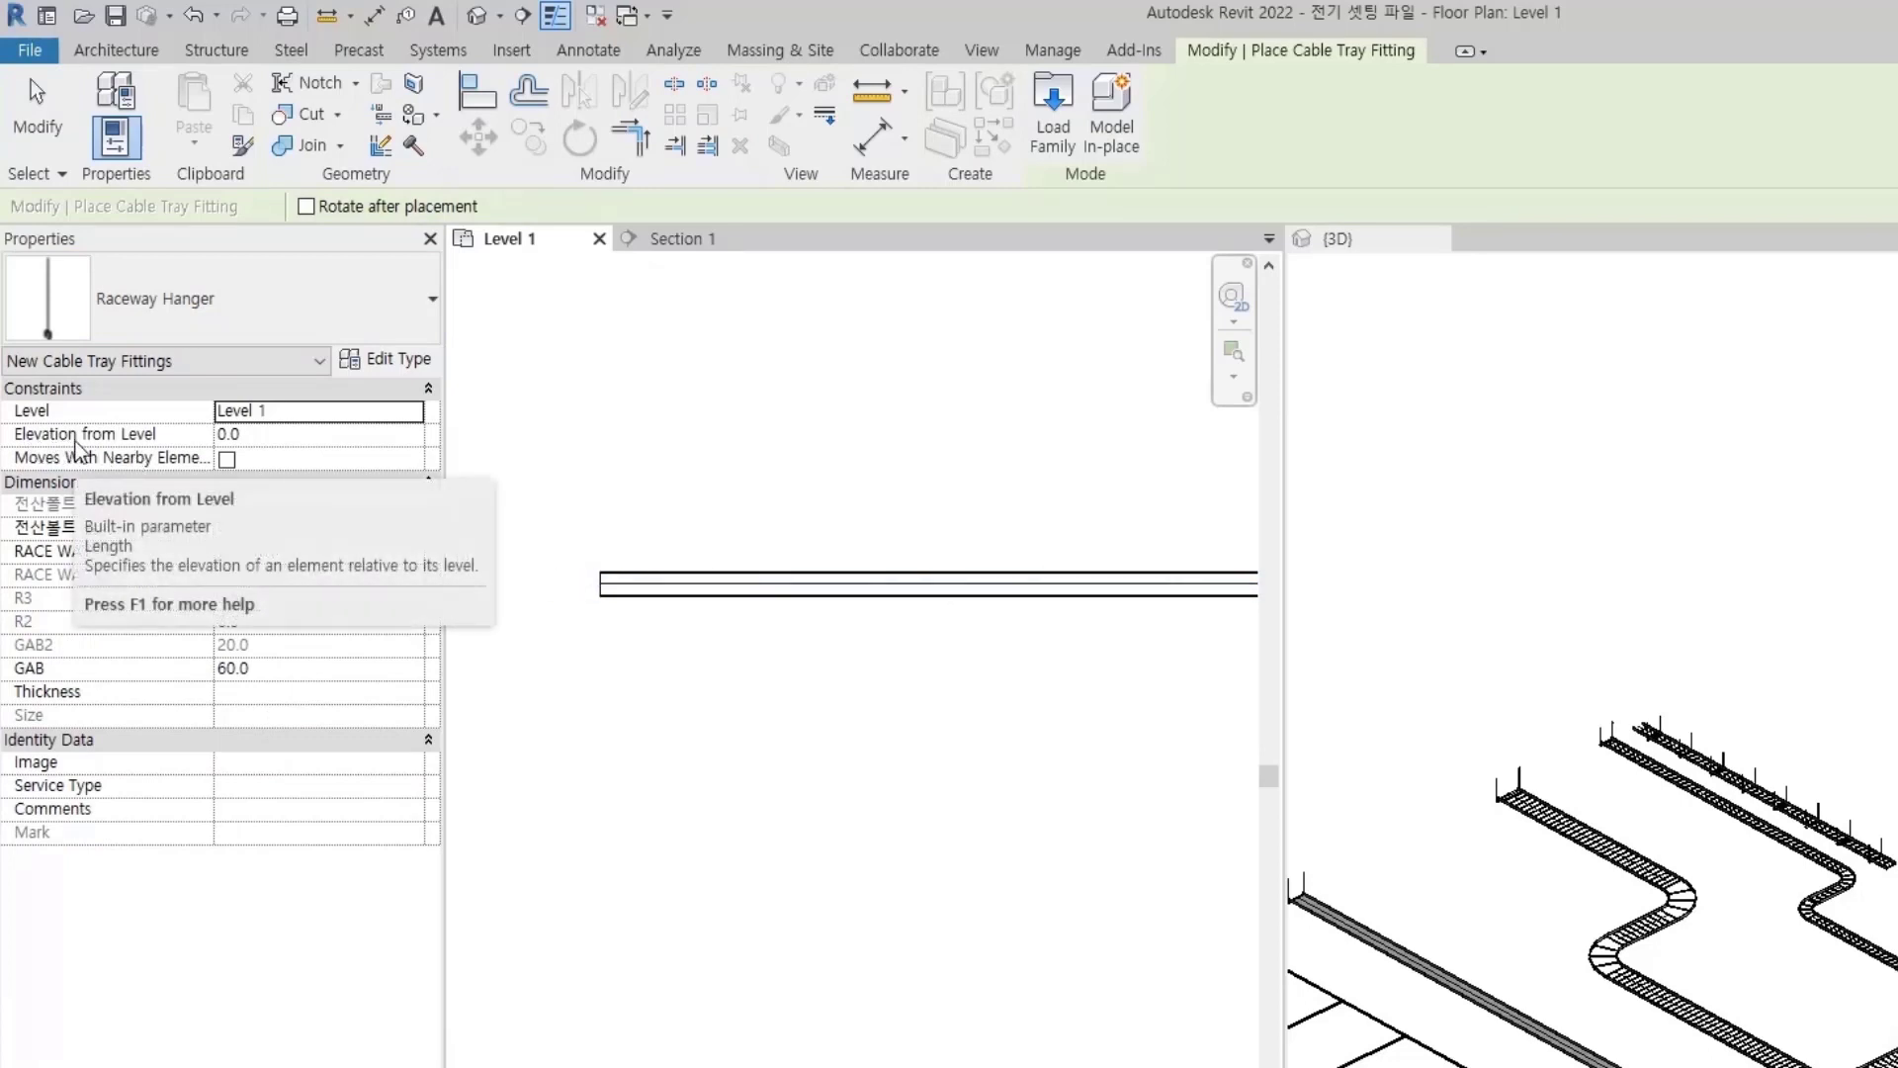
click(285, 435)
text(2500)
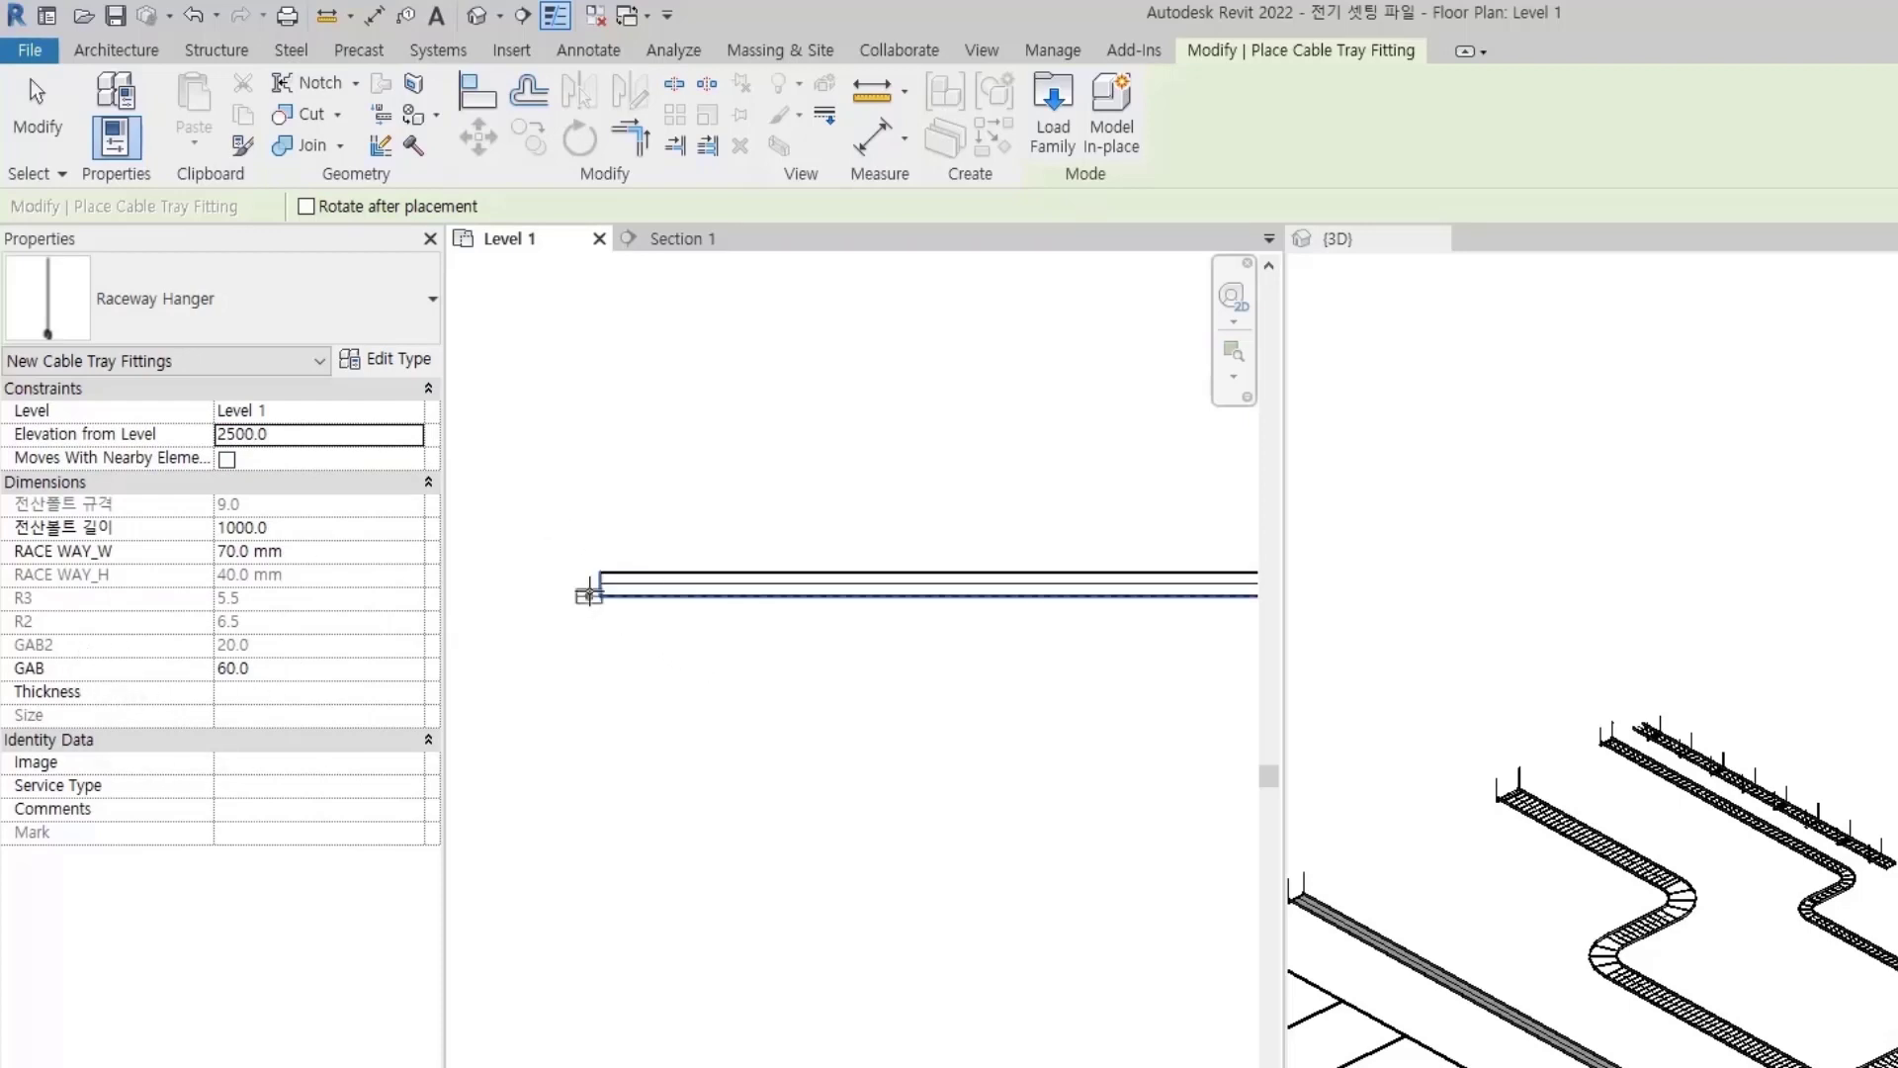
click(598, 585)
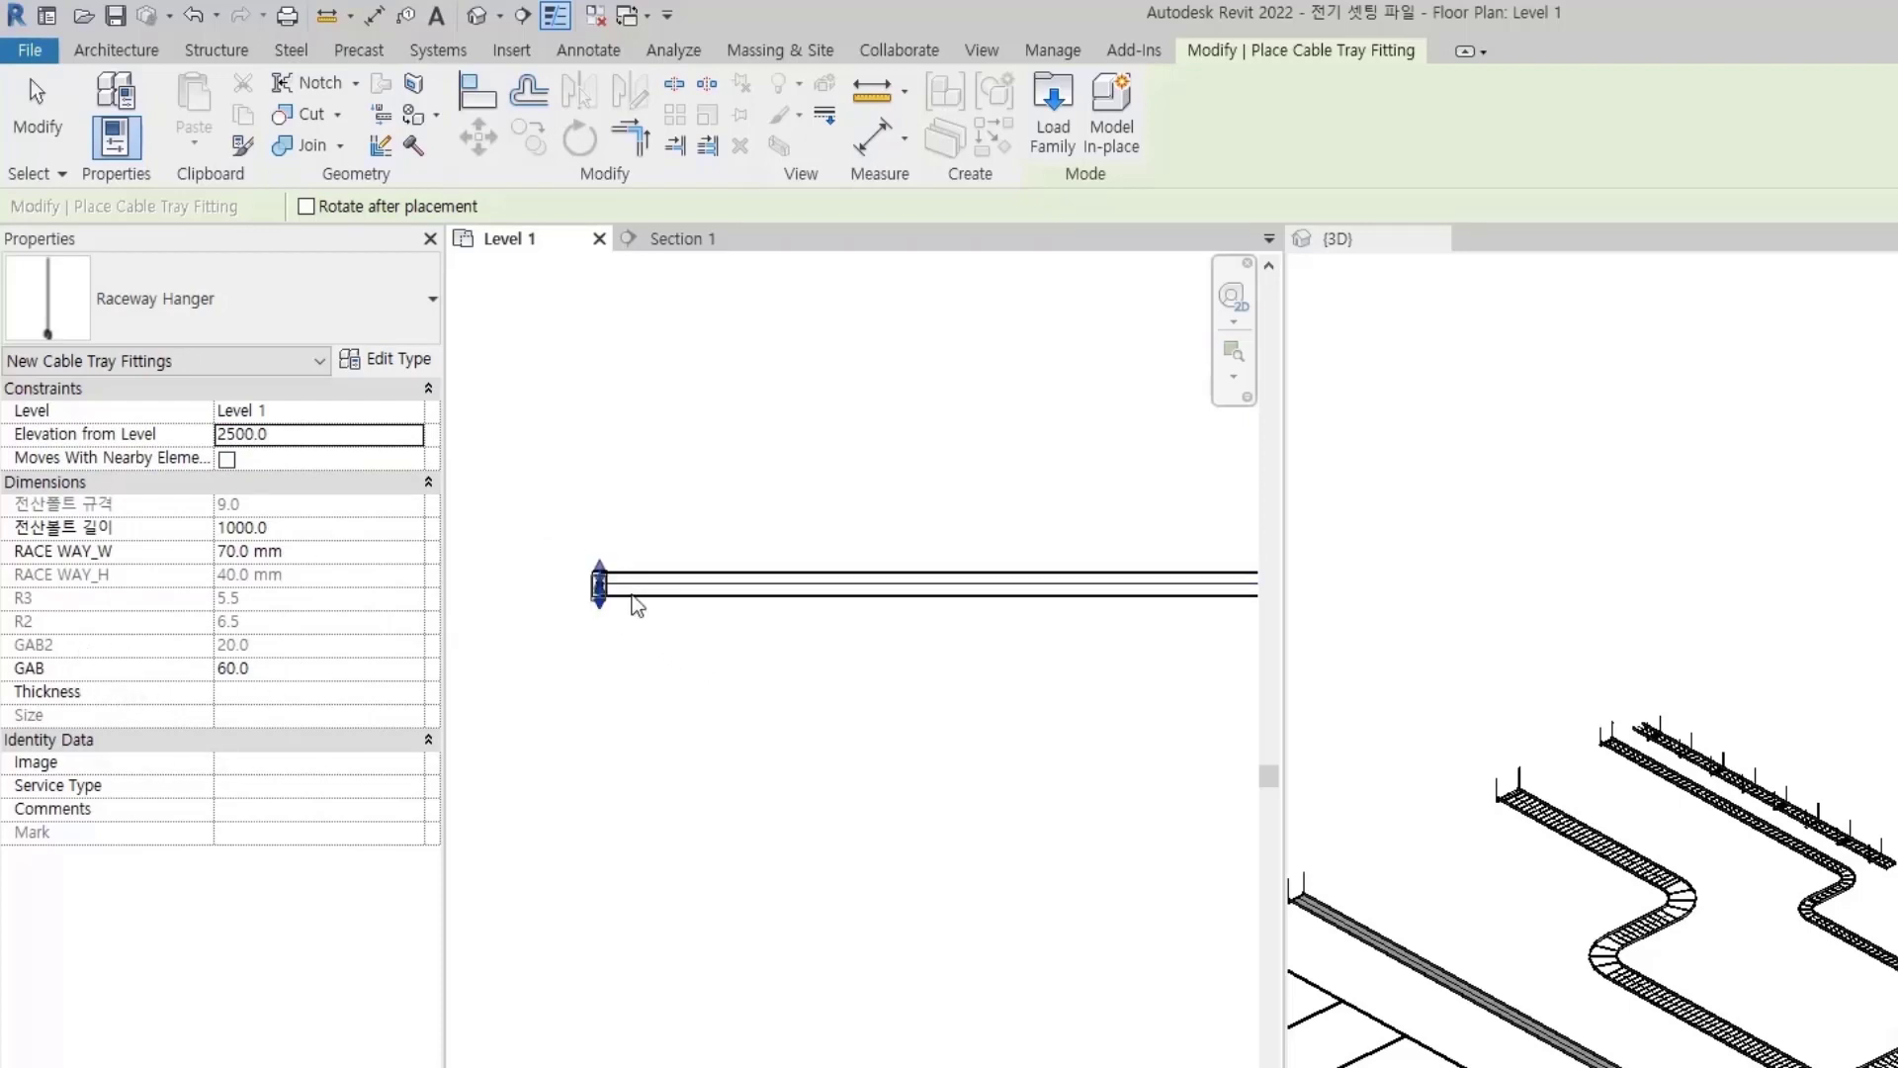
key(Escape)
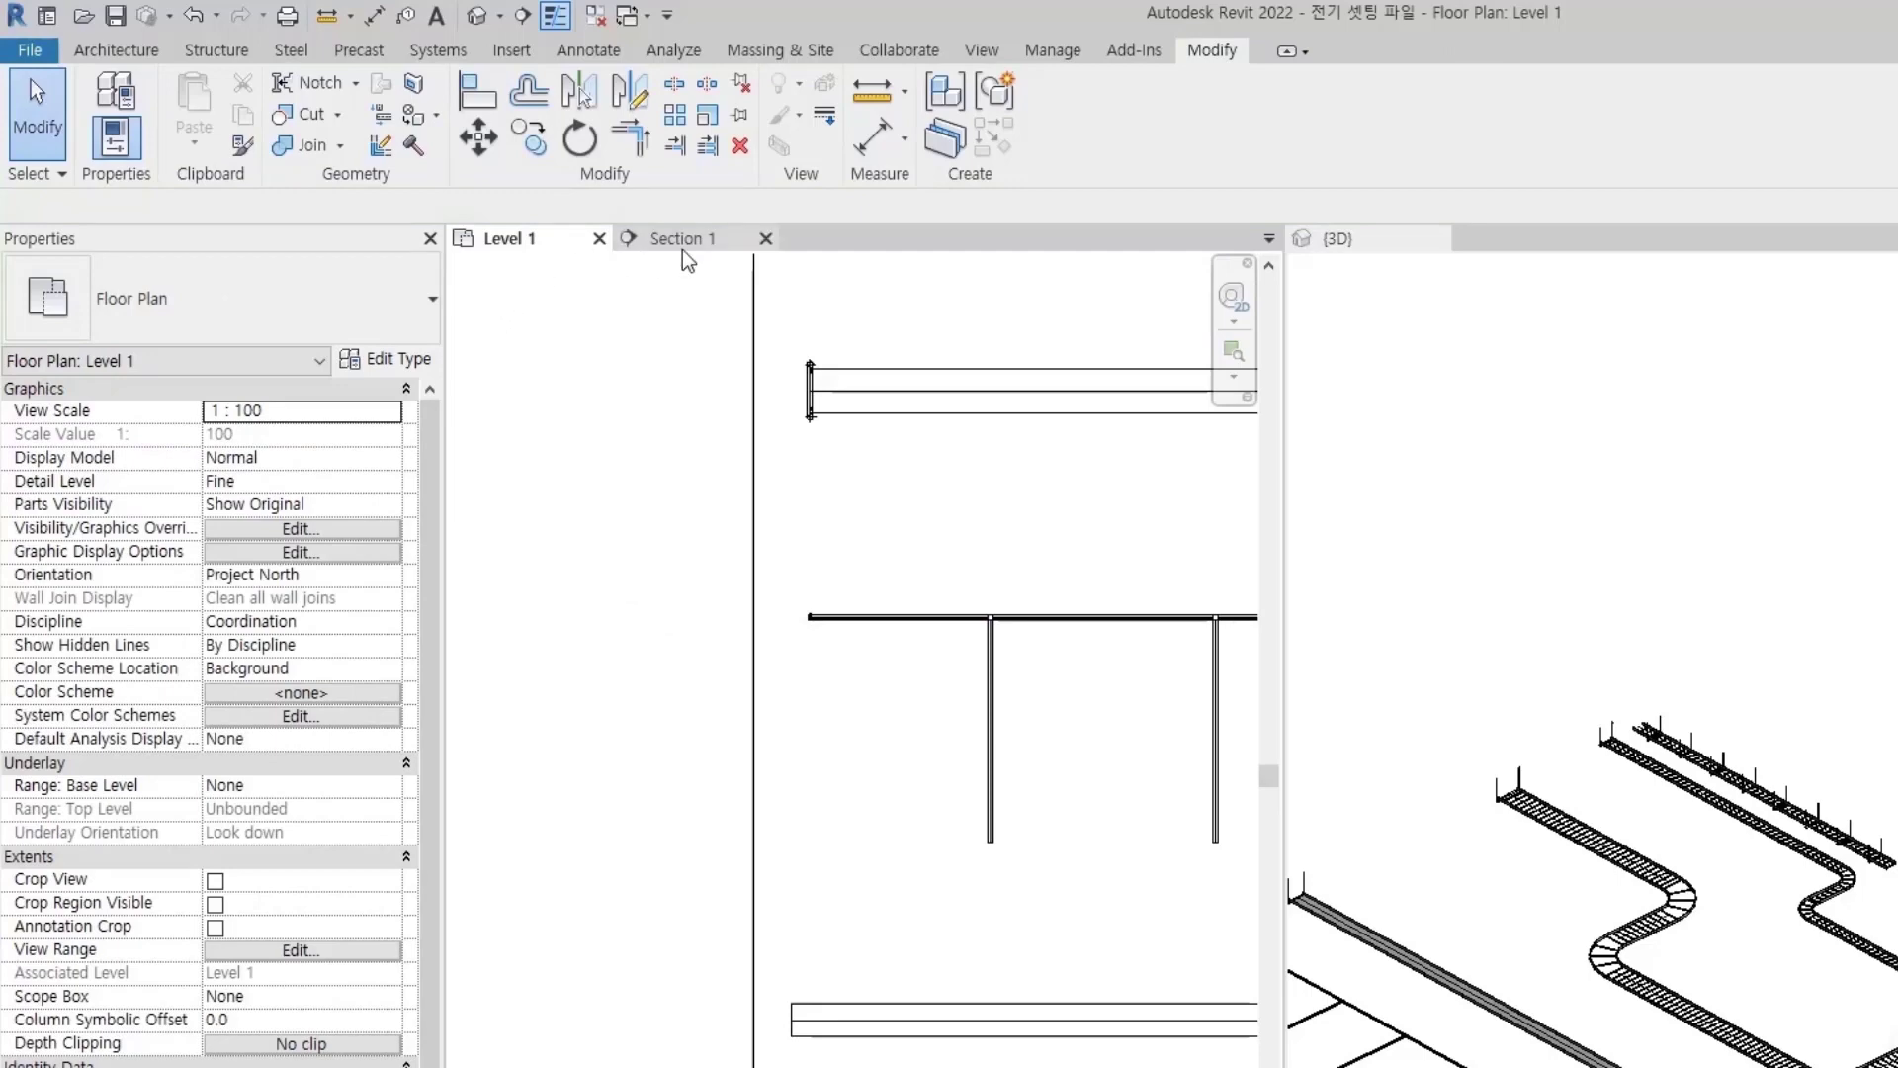
- Zoom in on the tray in the Section 1 view and select the raceway hanger
click(1428, 933)
scroll(1688, 816, up, 3)
scroll(1433, 910, up, 2)
scroll(1504, 754, up, 2)
scroll(1504, 754, up, 2)
click(704, 269)
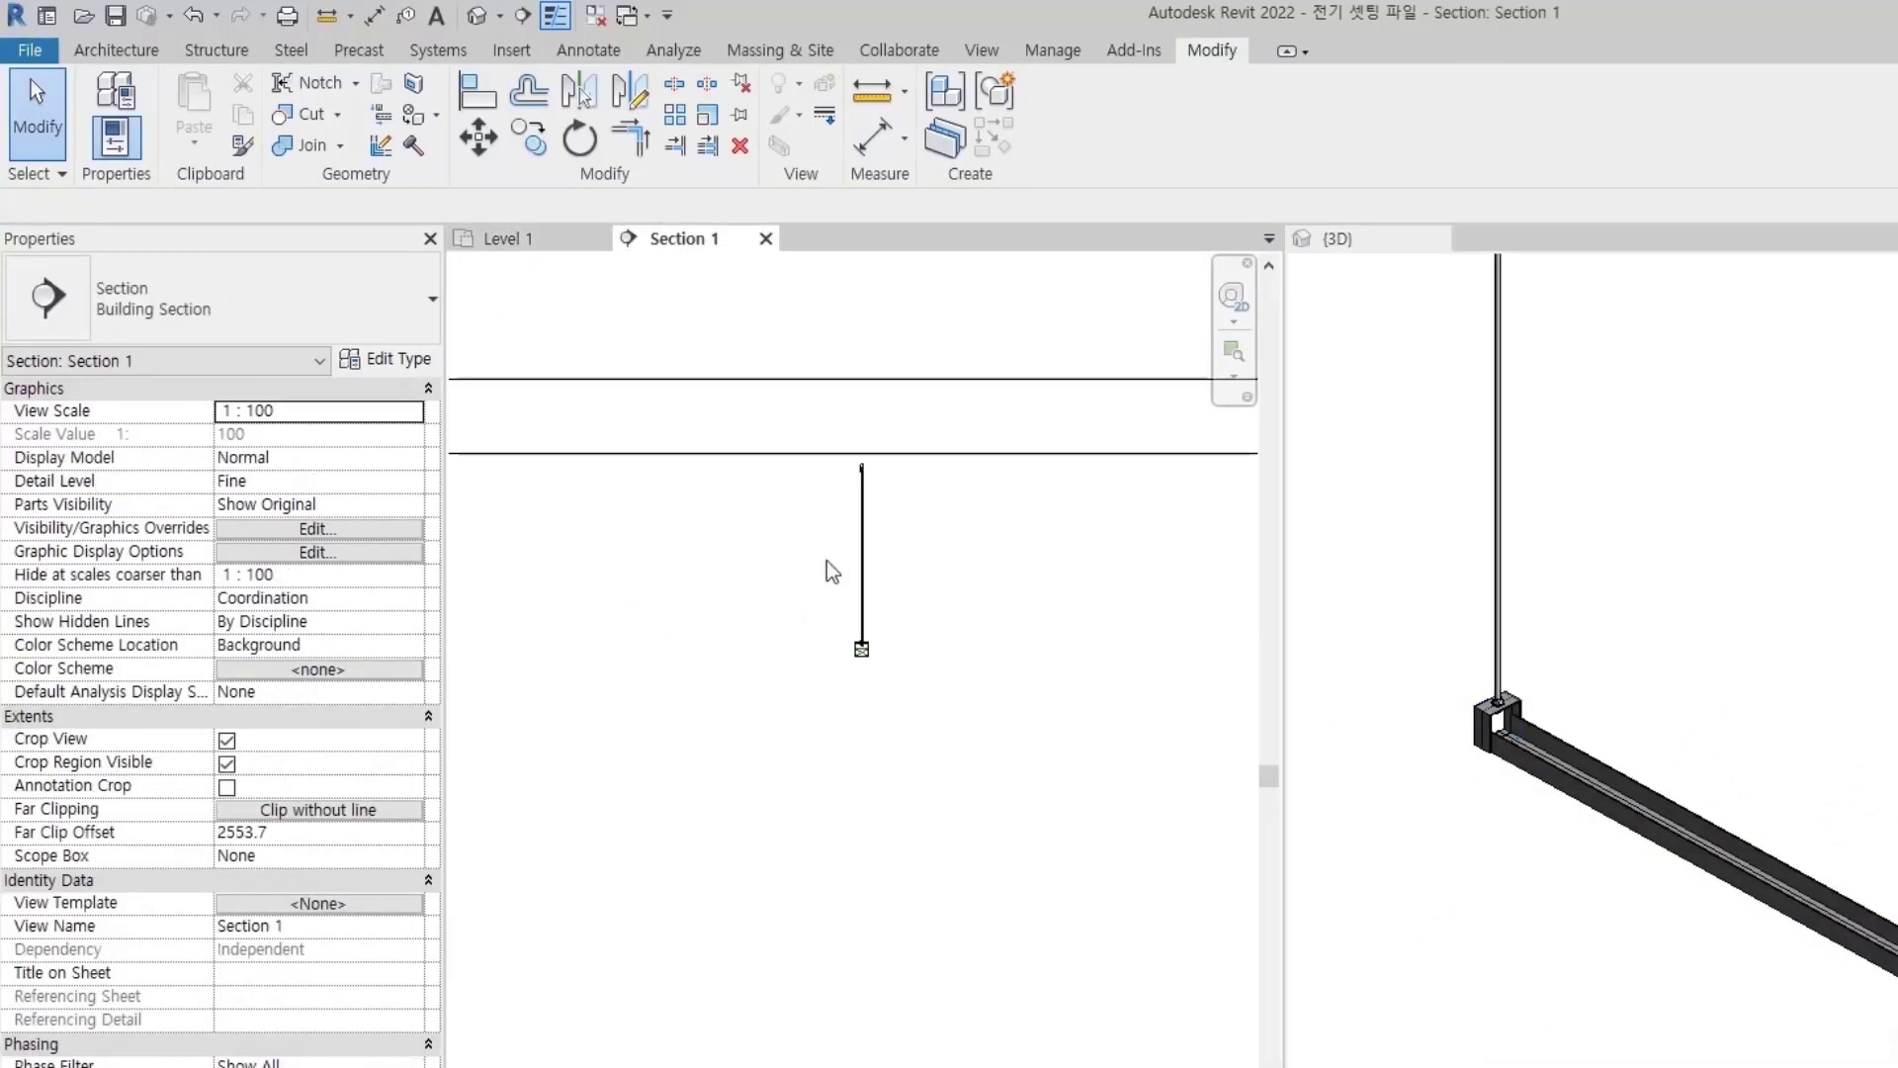
scroll(968, 739, up, 2)
middle_drag(1170, 731, 851, 724)
scroll(845, 673, up, 2)
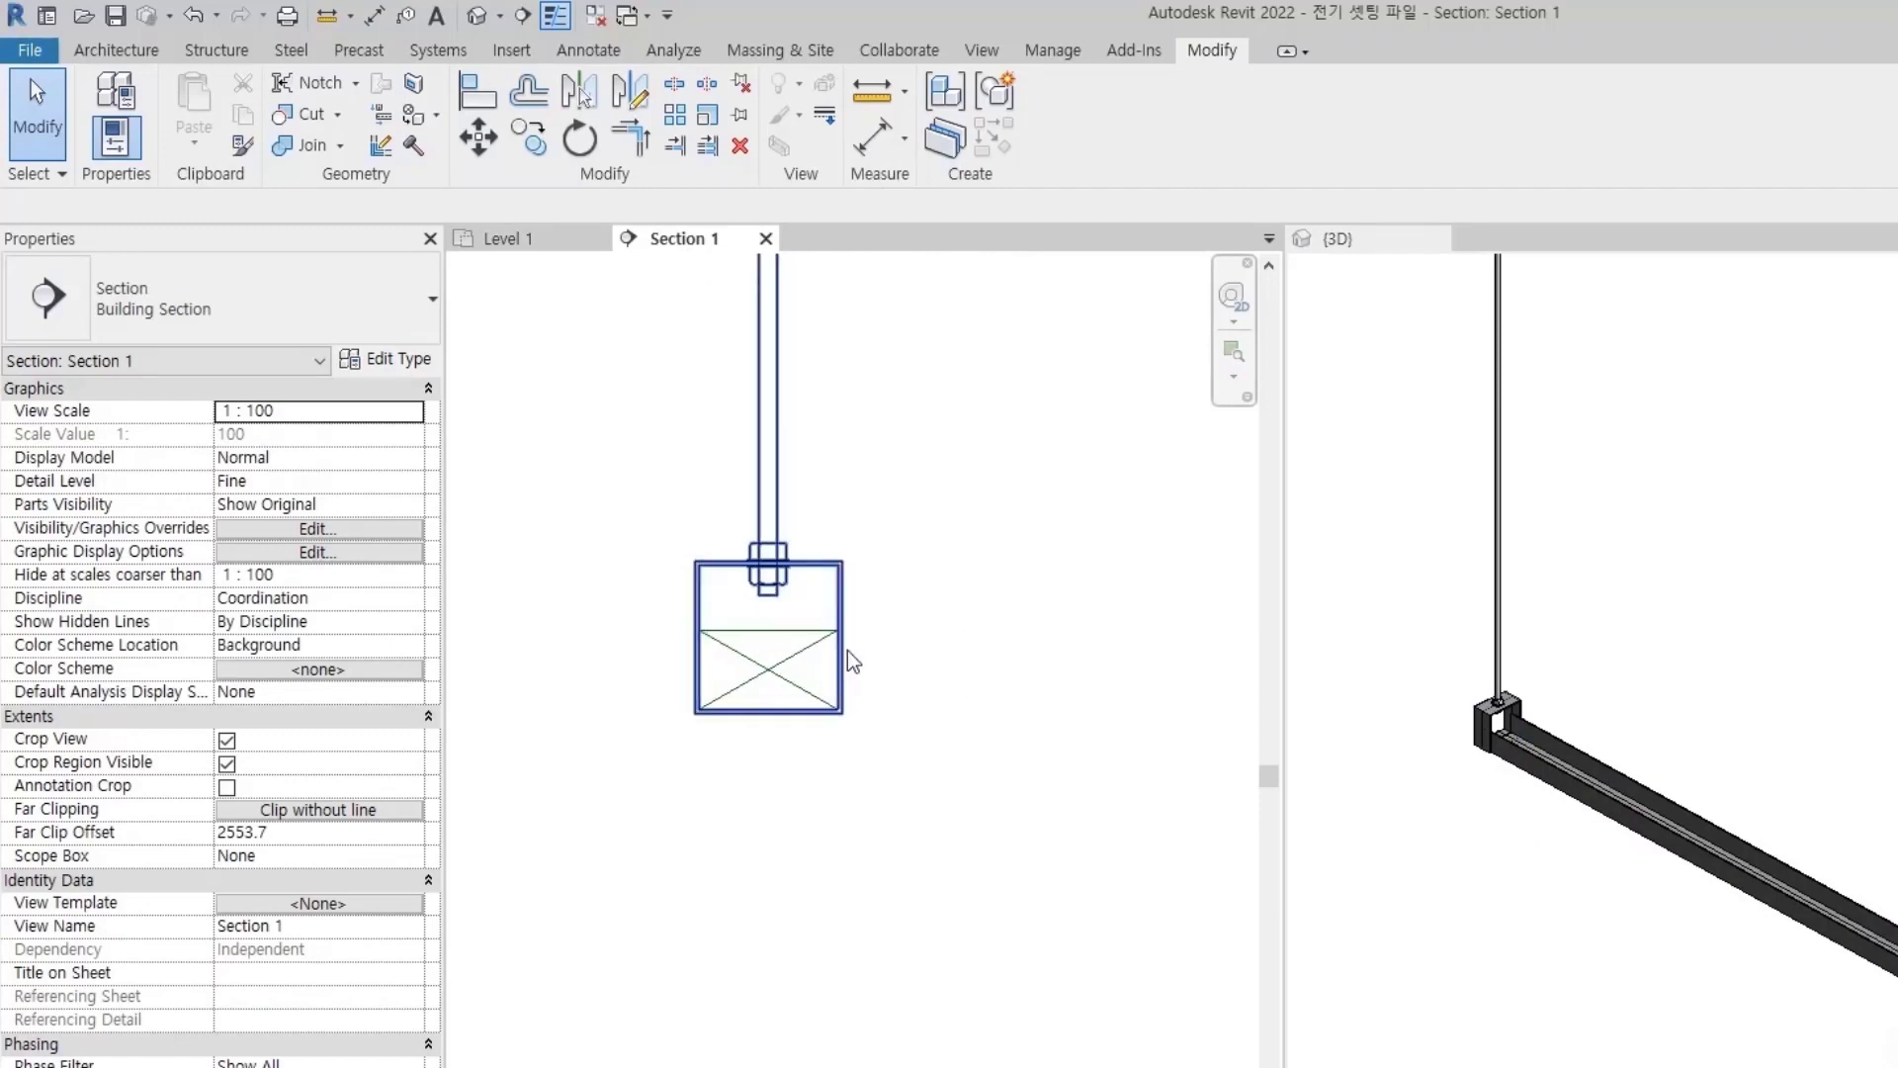
click(829, 633)
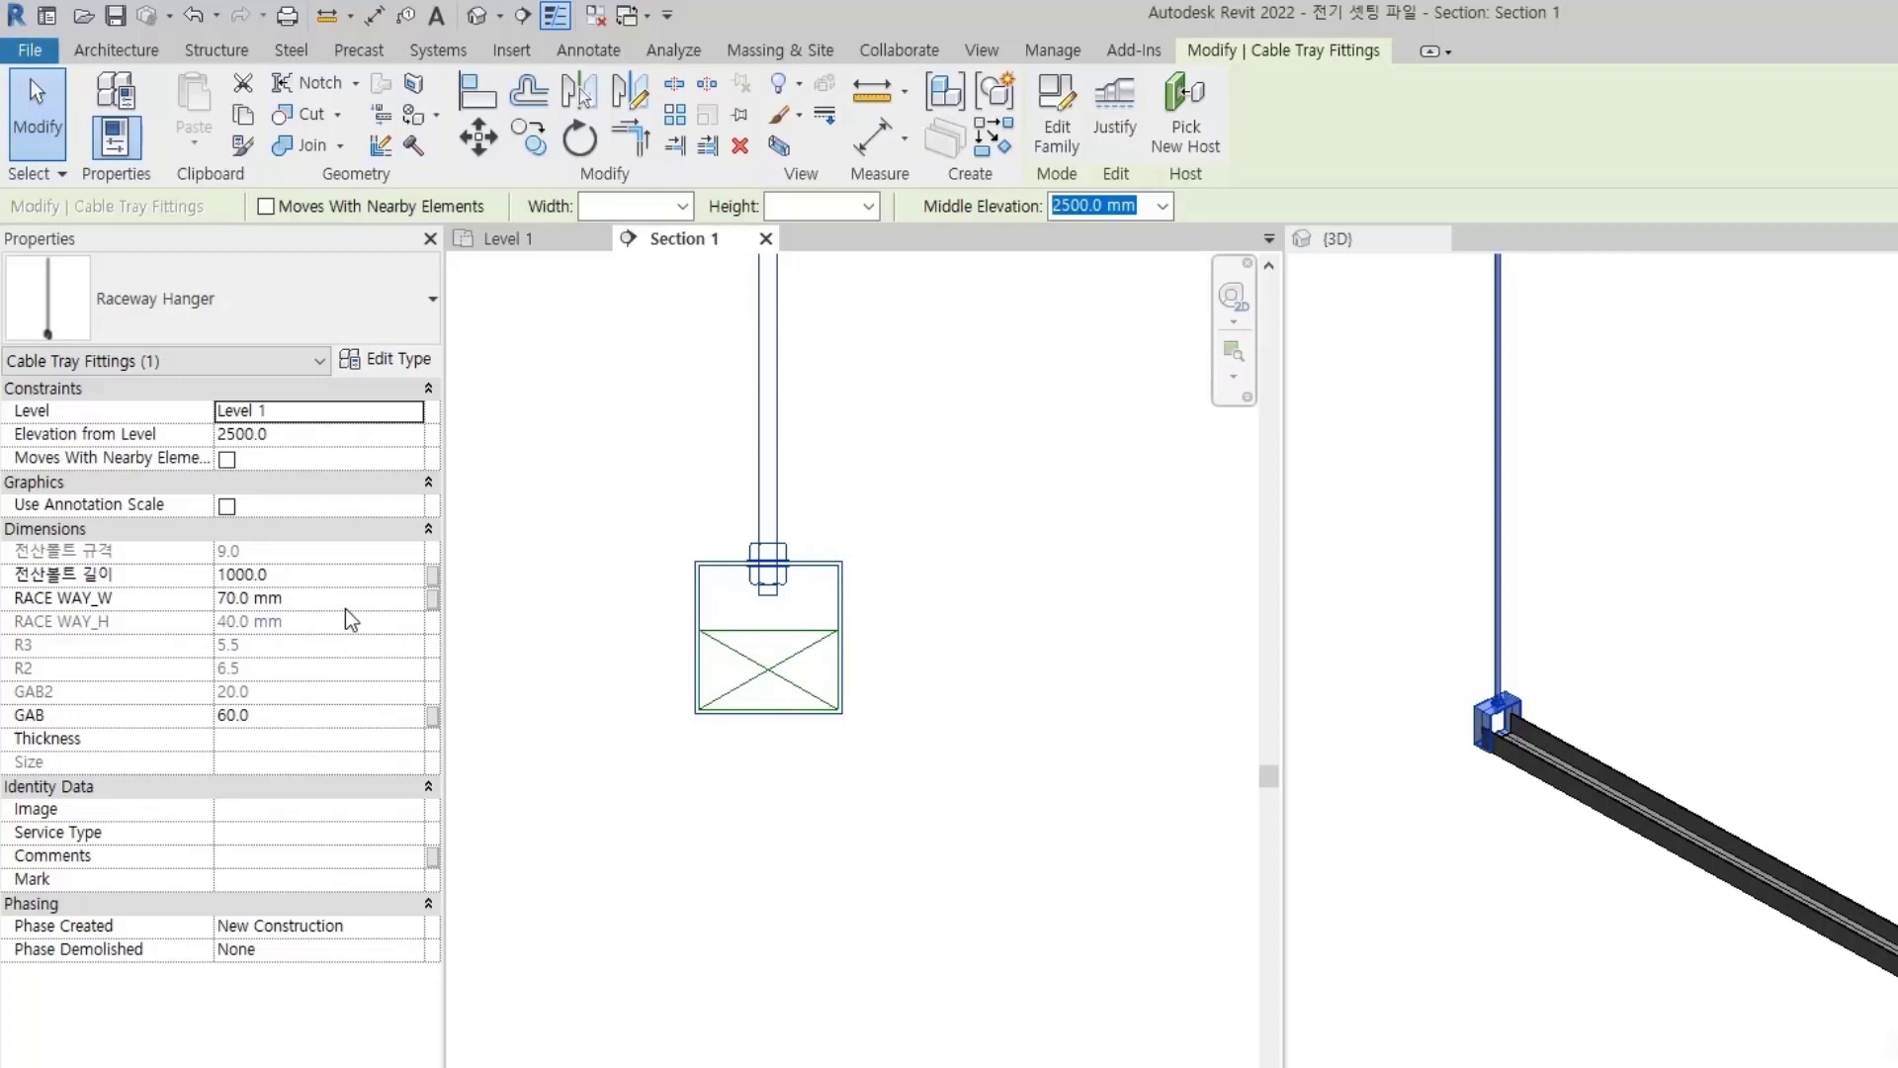
- Set the raceway hanger's RACE WAY_W width to 100 mm
text(0)
key(Return)
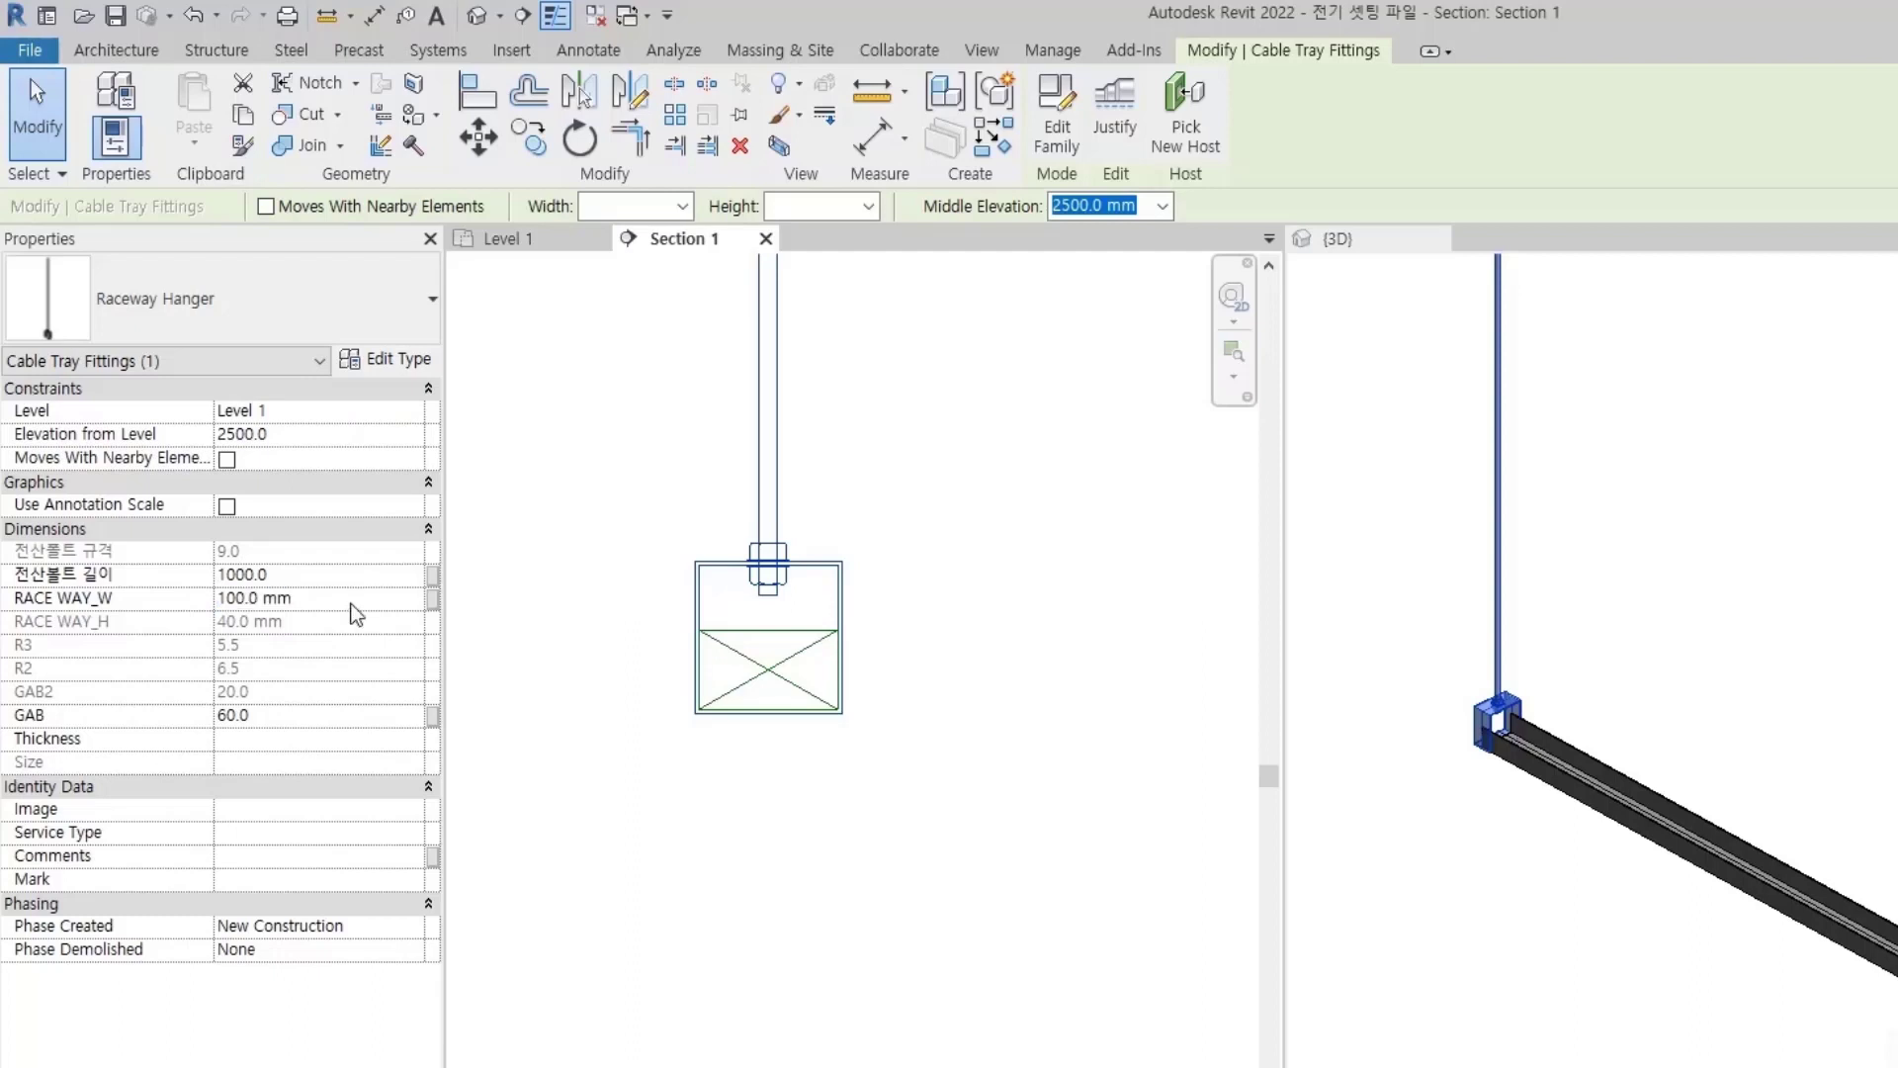
click(1124, 705)
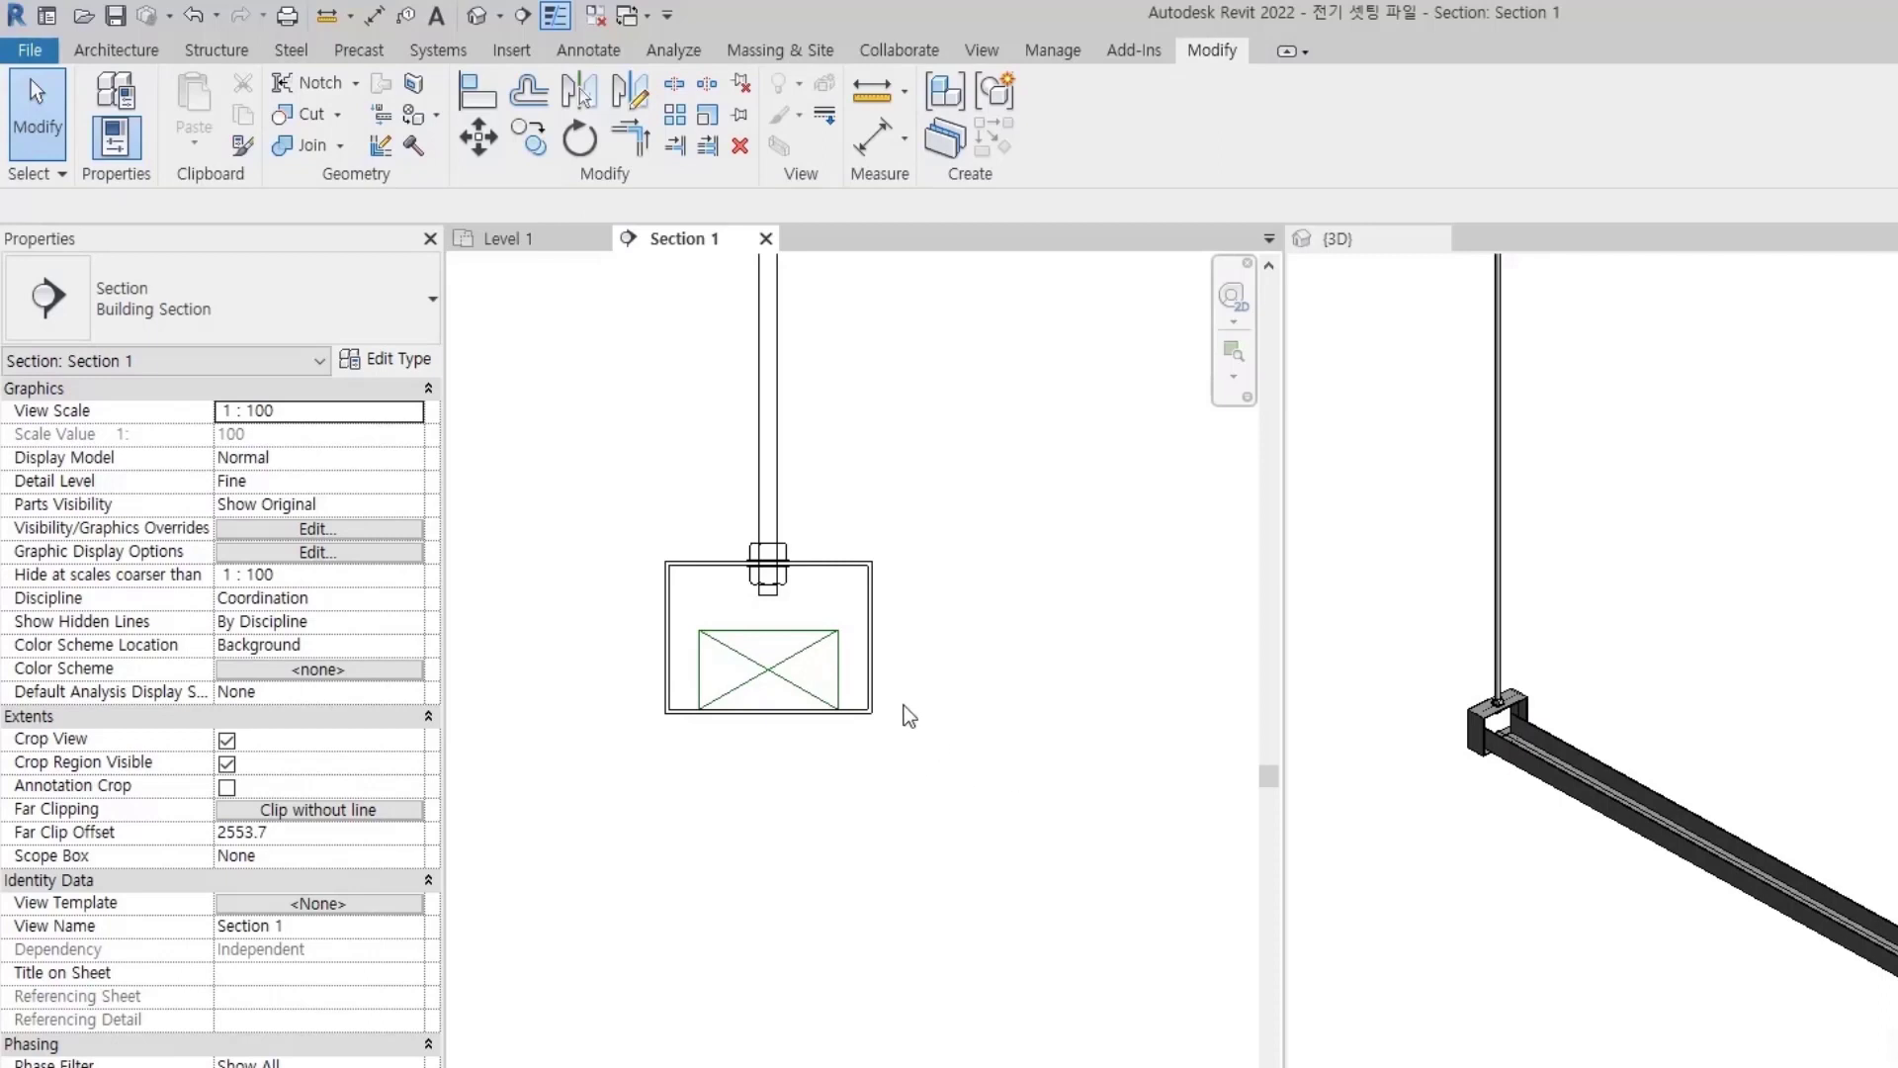
click(866, 710)
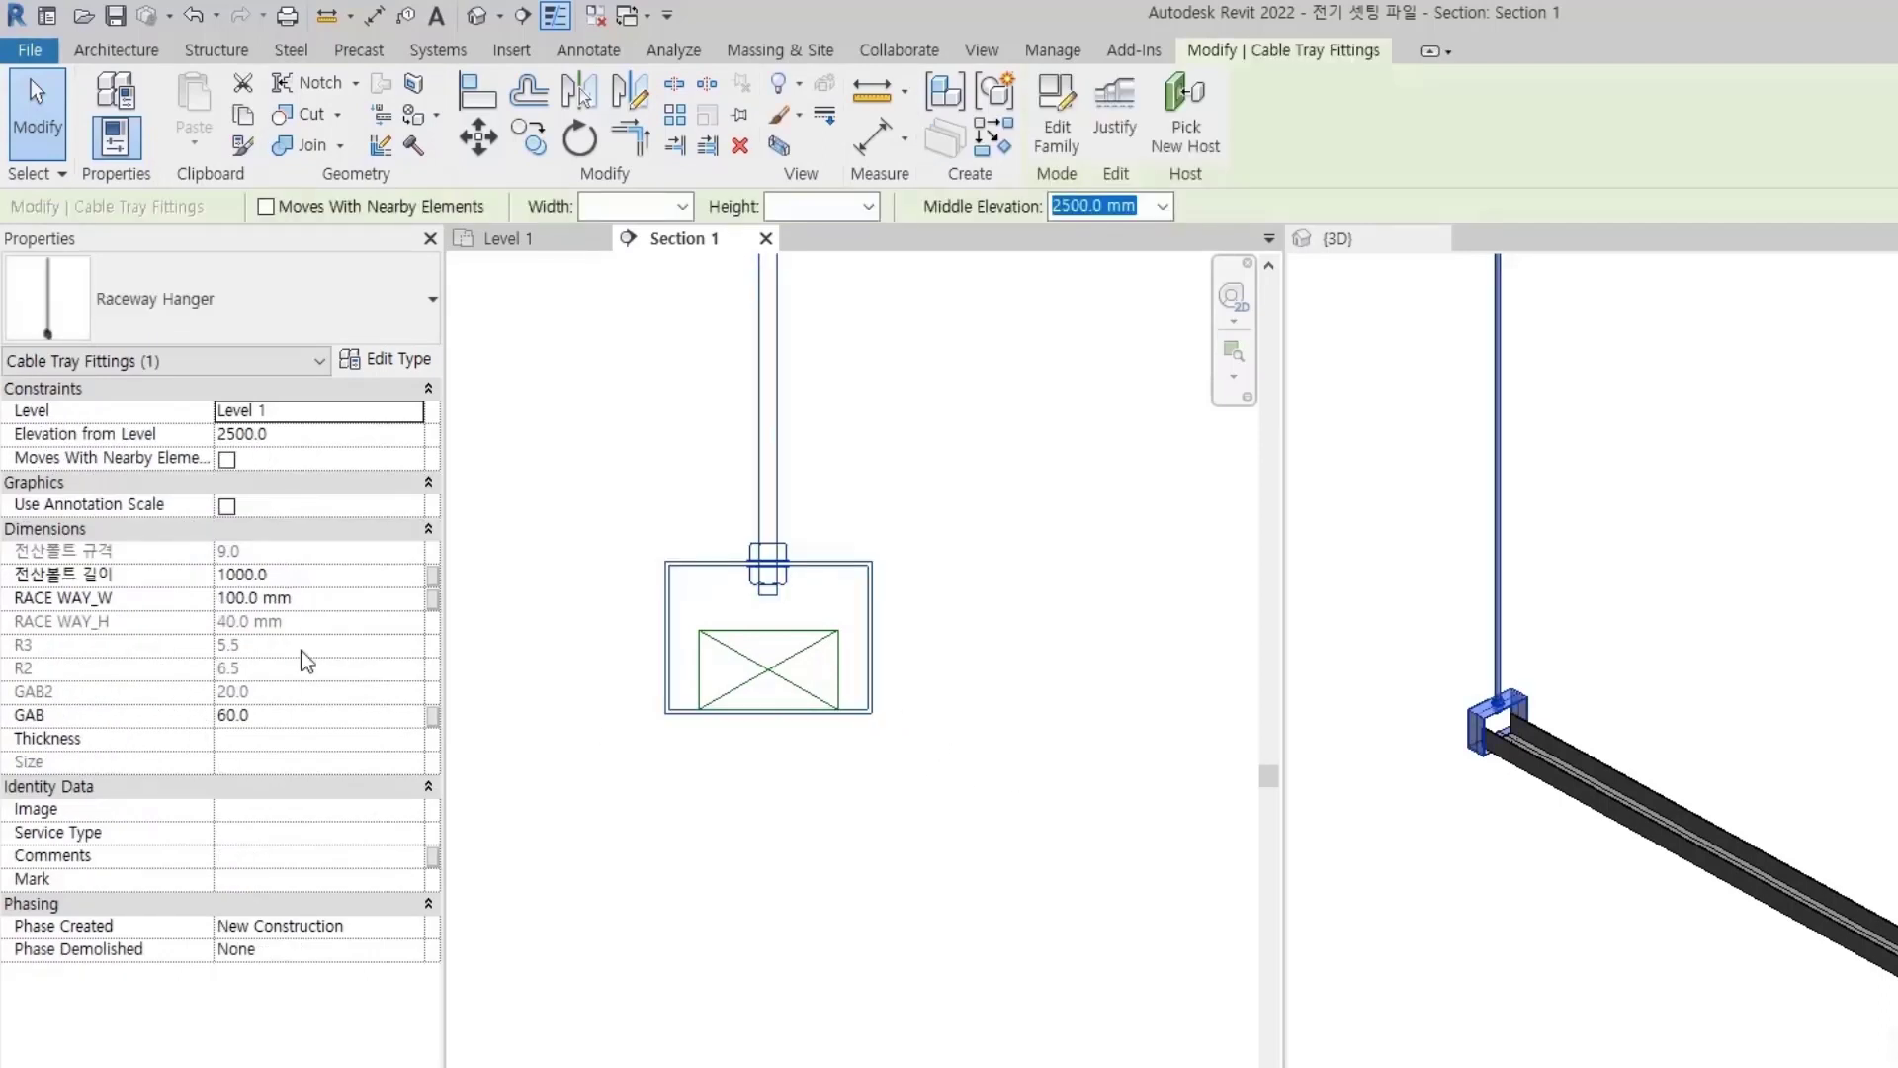
click(370, 603)
click(835, 895)
- Set the hanger's 전산볼트 길이 rod length to 1100.0 so it reaches the slab
scroll(805, 1005, down, 3)
scroll(821, 881, down, 2)
scroll(813, 744, down, 1)
scroll(813, 743, up, 2)
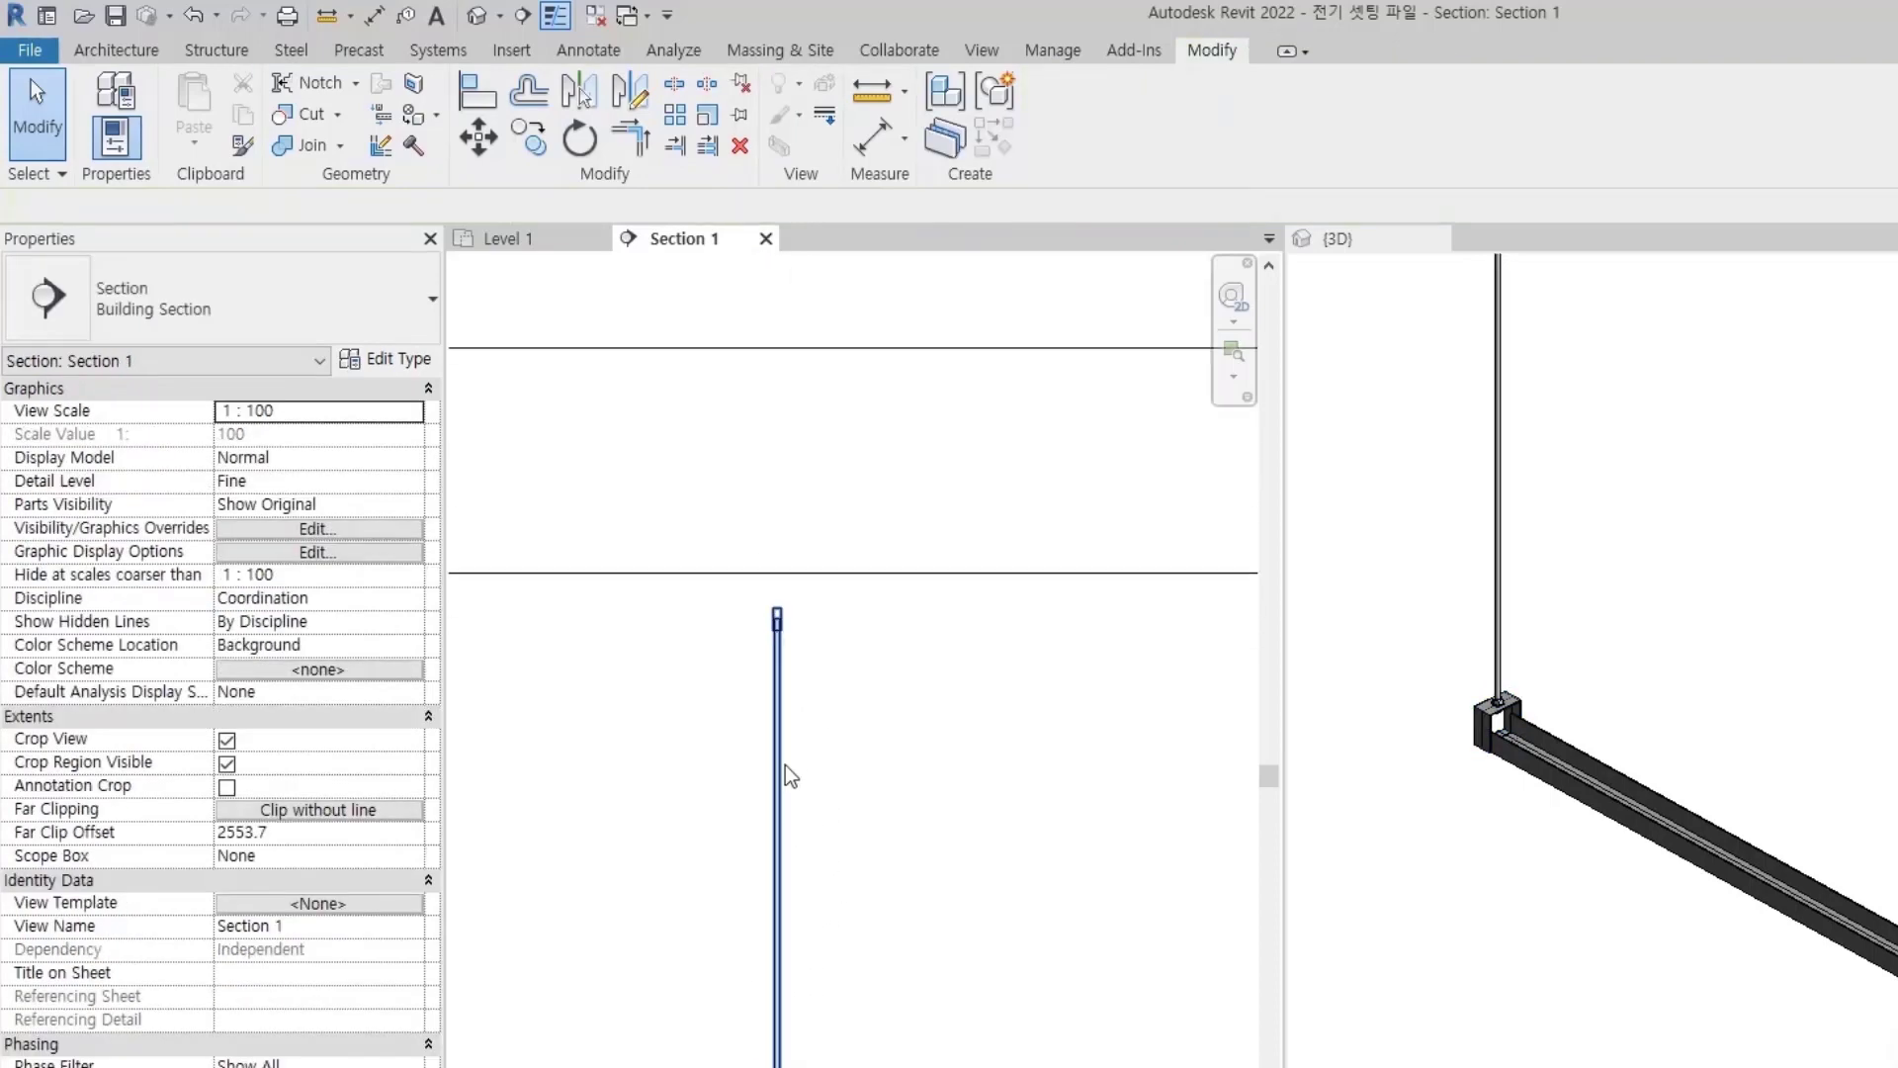
click(777, 896)
key(Escape)
click(776, 989)
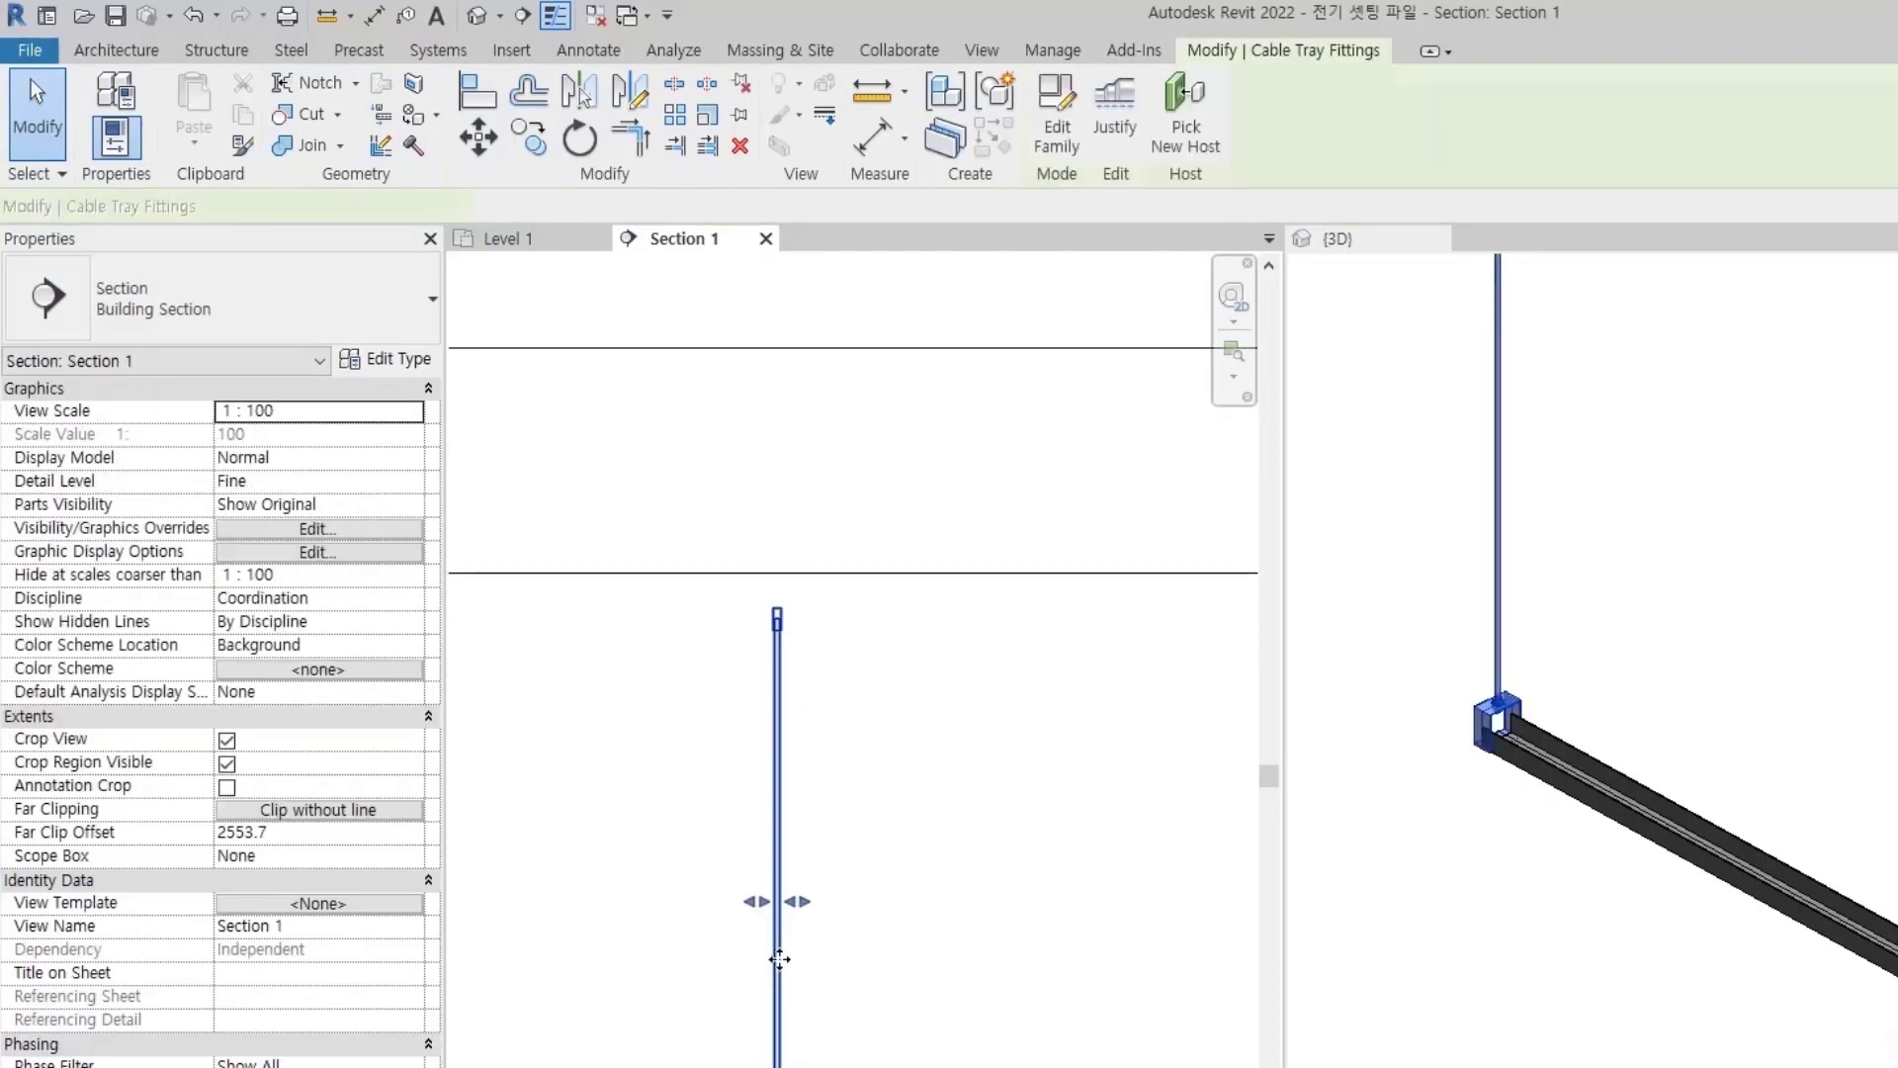
click(321, 571)
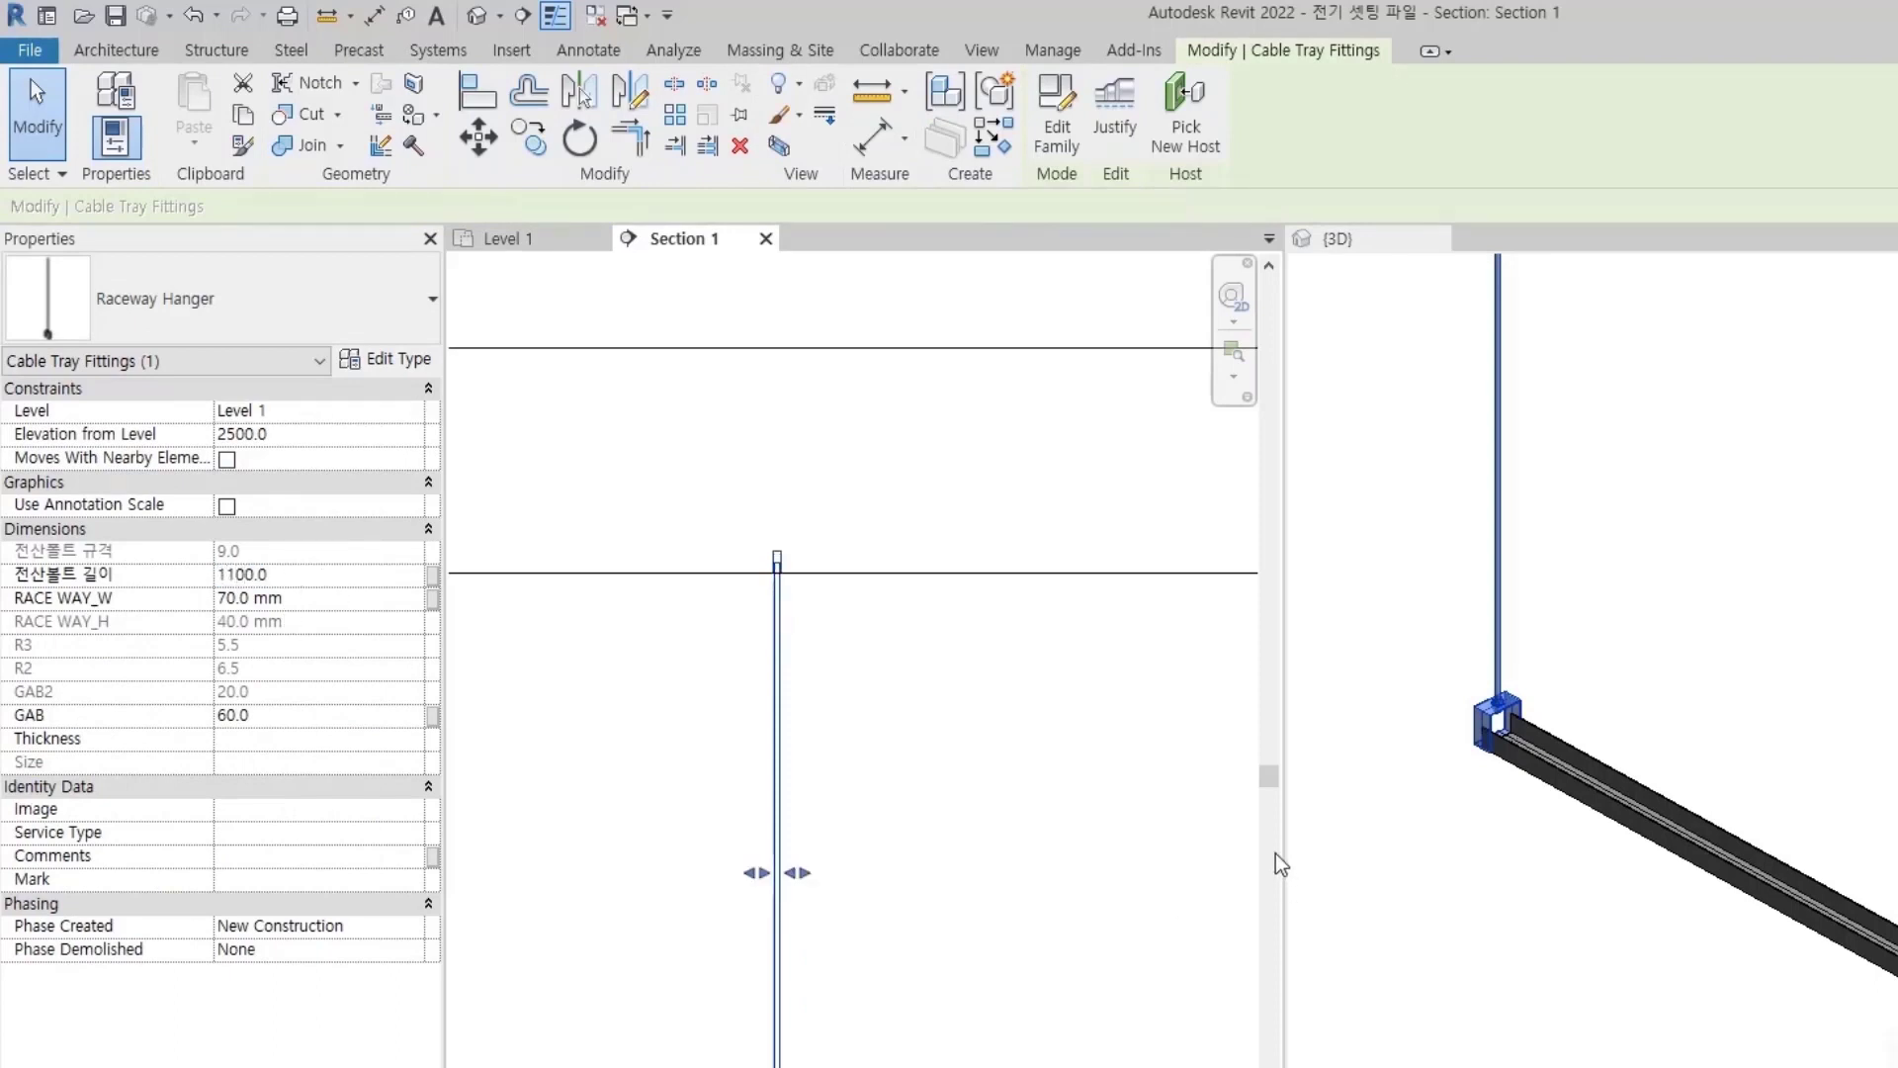
click(1022, 771)
- Pan along the raceway past the tray bend and select the hanger at its left end
scroll(982, 872, down, 2)
middle_drag(970, 886, 1064, 911)
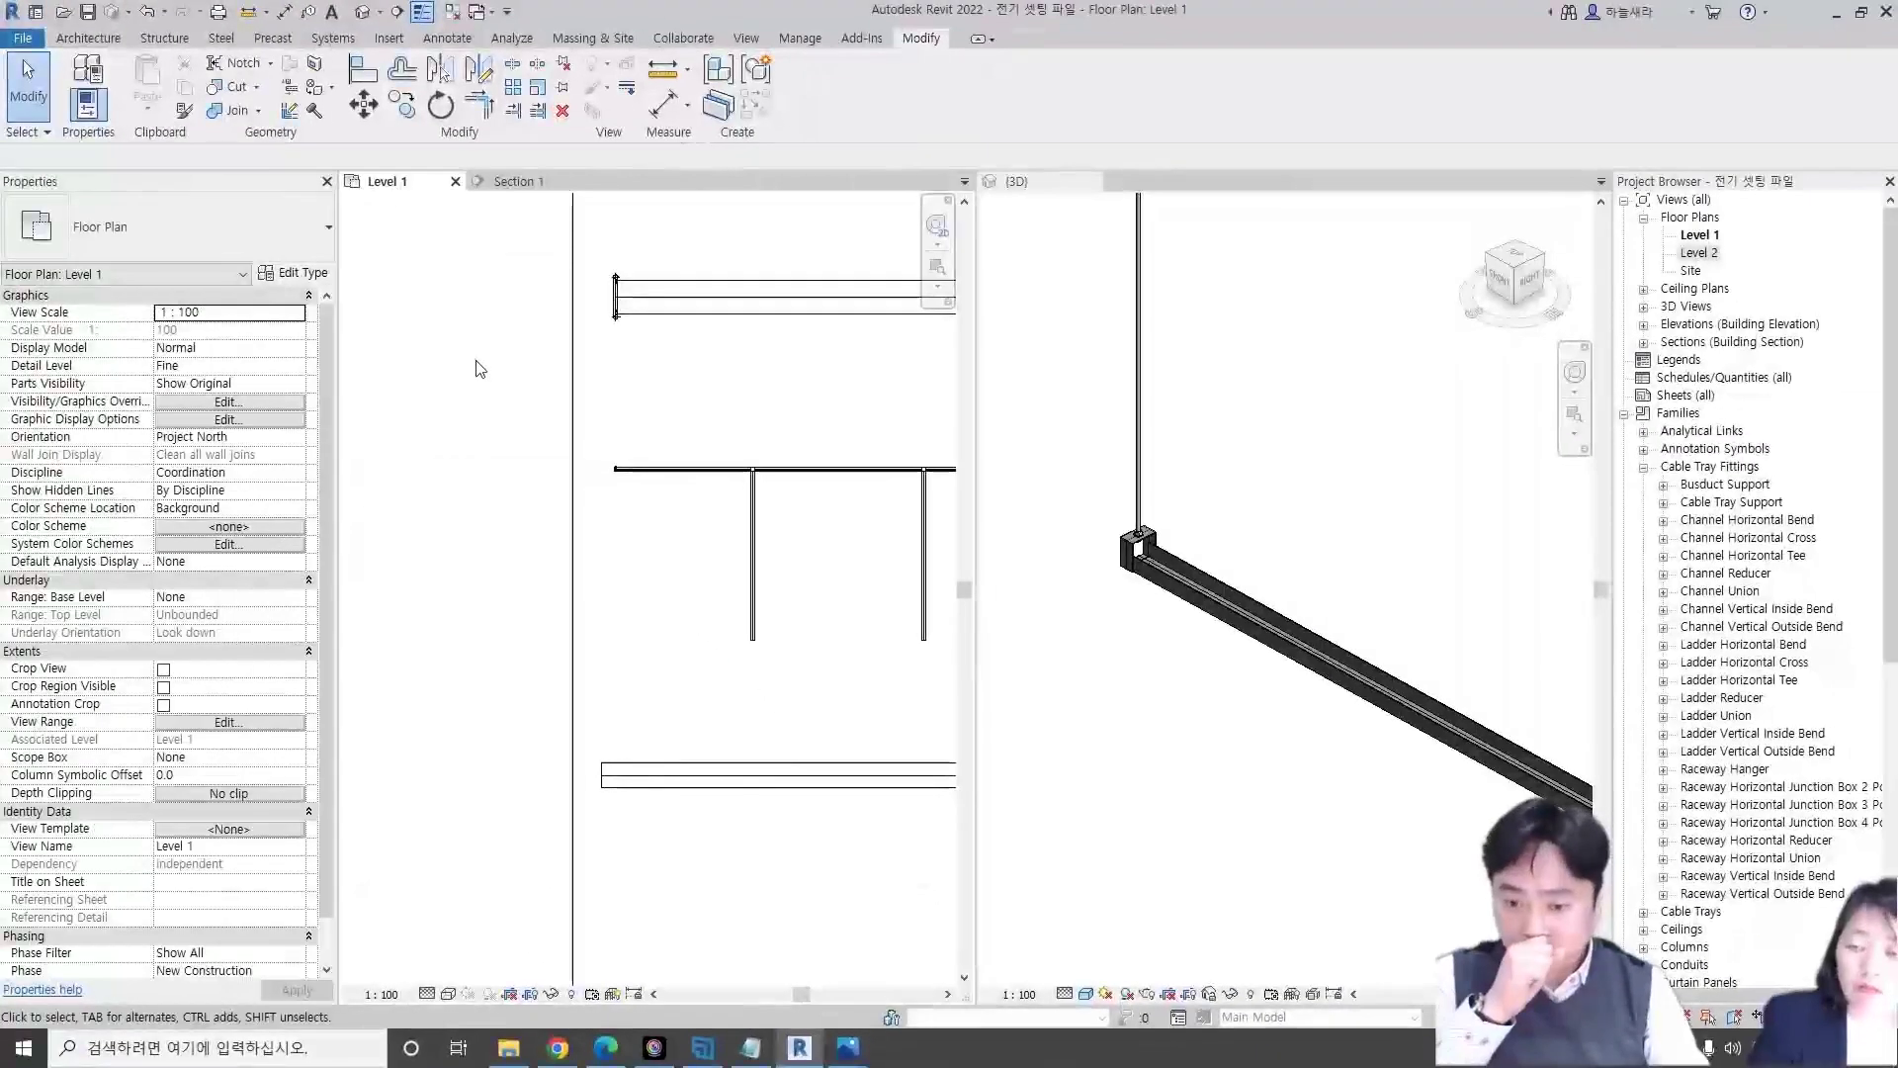
scroll(480, 369, down, 3)
middle_drag(637, 407, 501, 454)
scroll(501, 455, up, 3)
scroll(504, 529, up, 2)
click(383, 465)
scroll(411, 530, down, 2)
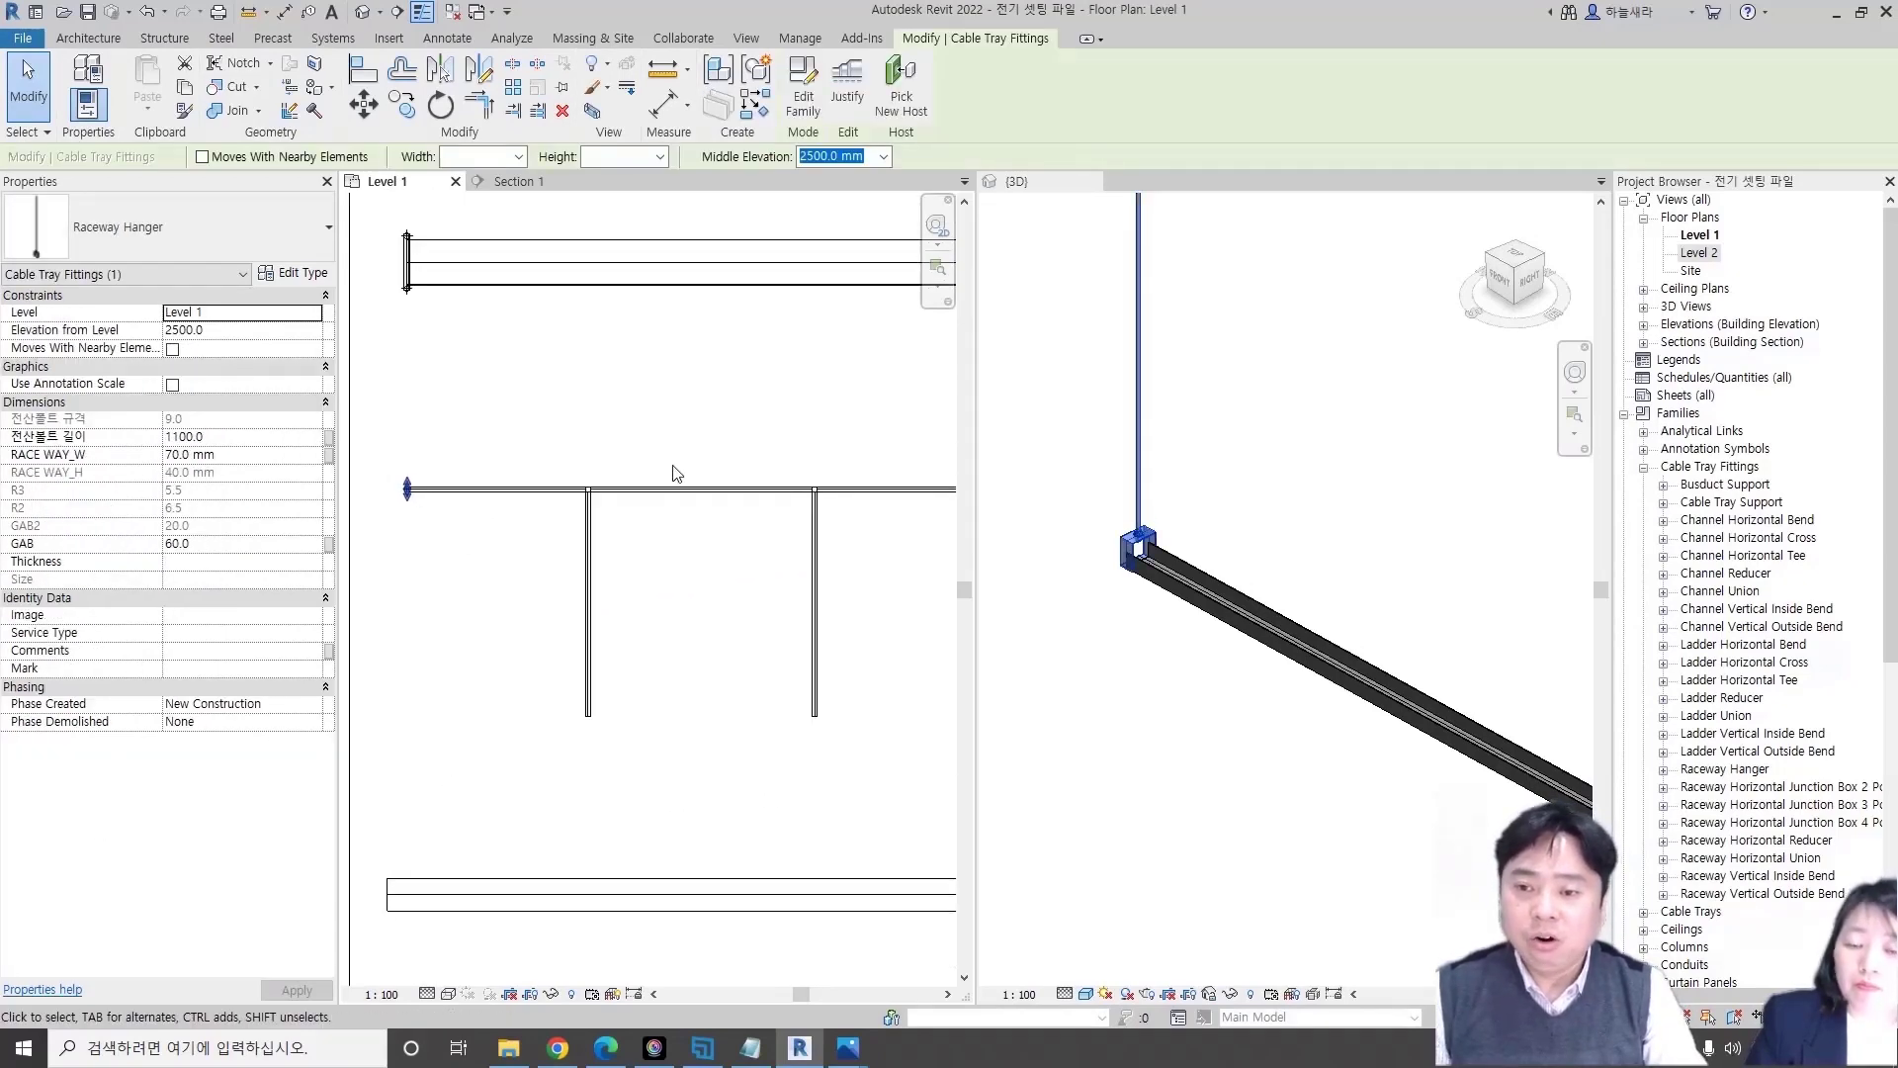
- Place a 12500 aligned dimension (DI) along the raceway's full length
scroll(732, 483, down, 2)
mouse_move(758, 572)
middle_down()
mouse_move(530, 559)
mouse_move(581, 559)
middle_up()
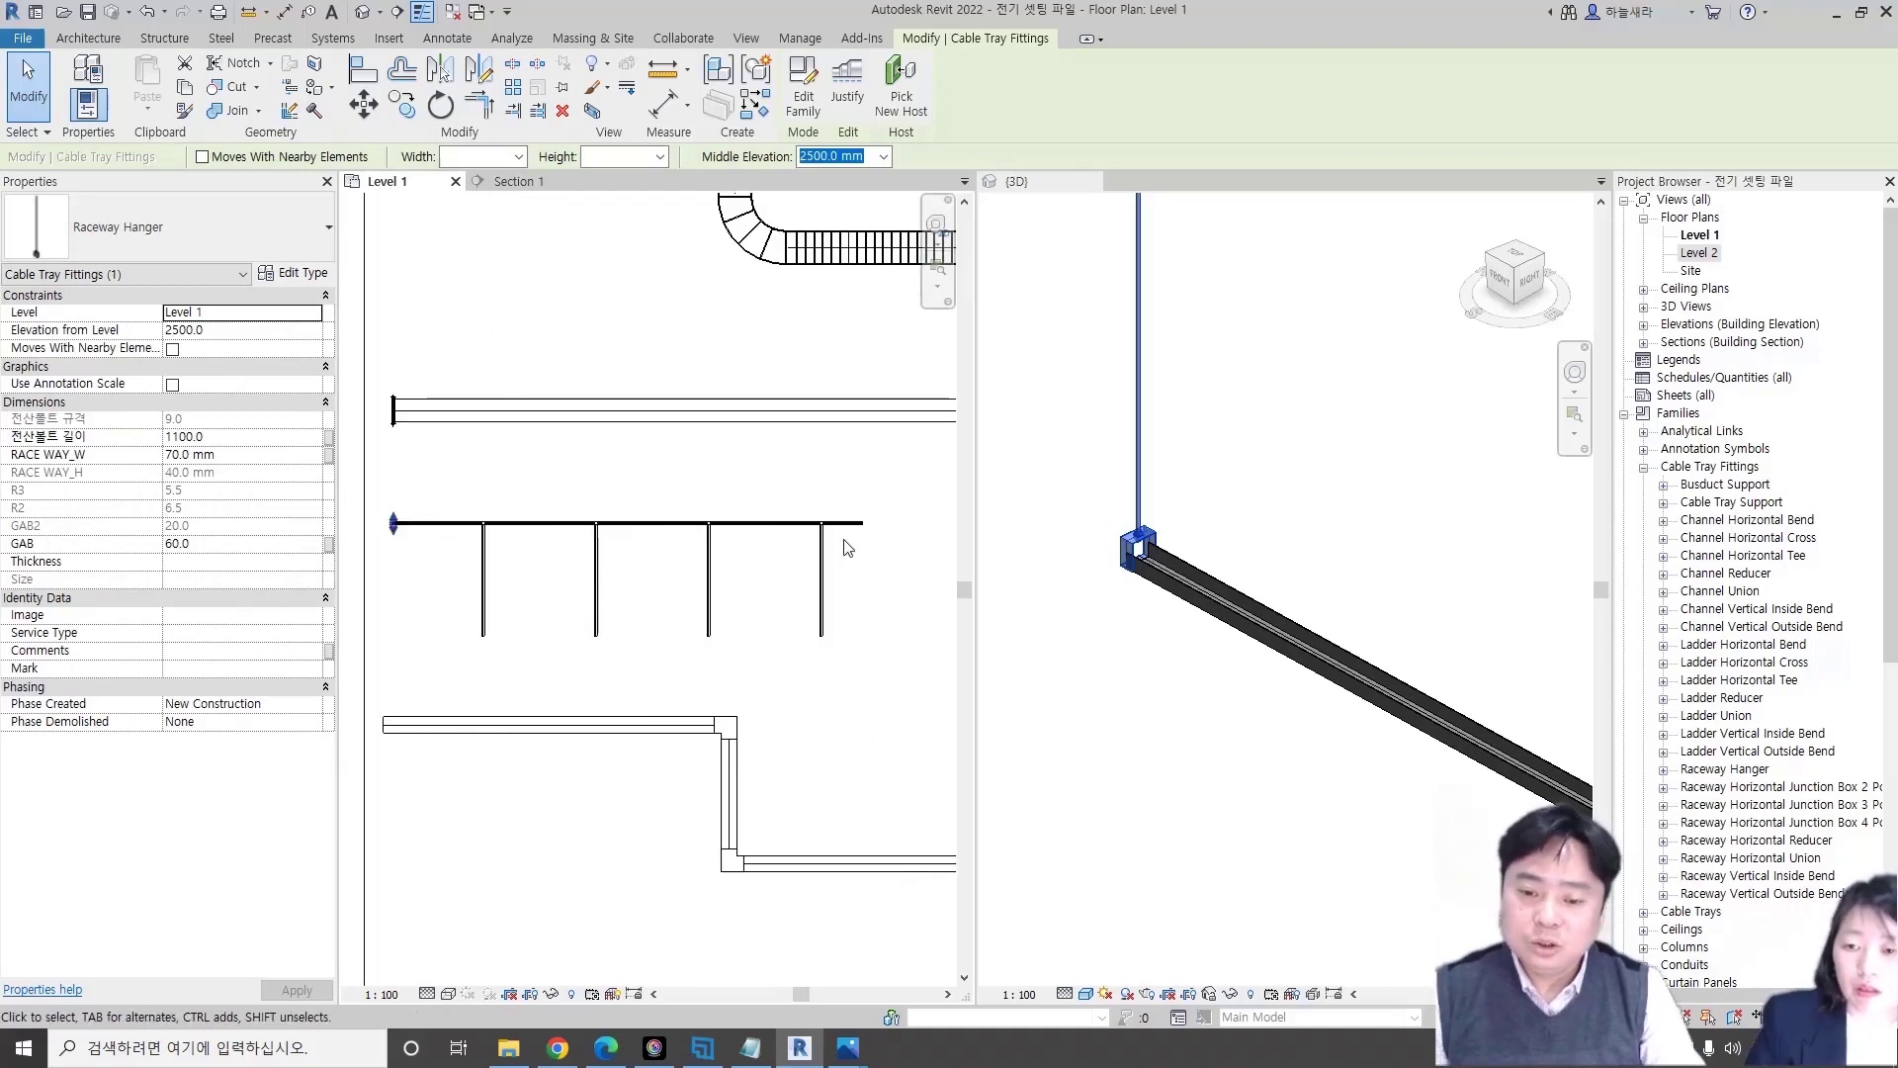
key(Escape)
scroll(501, 546, up, 2)
scroll(501, 546, up, 1)
scroll(501, 546, up, 1)
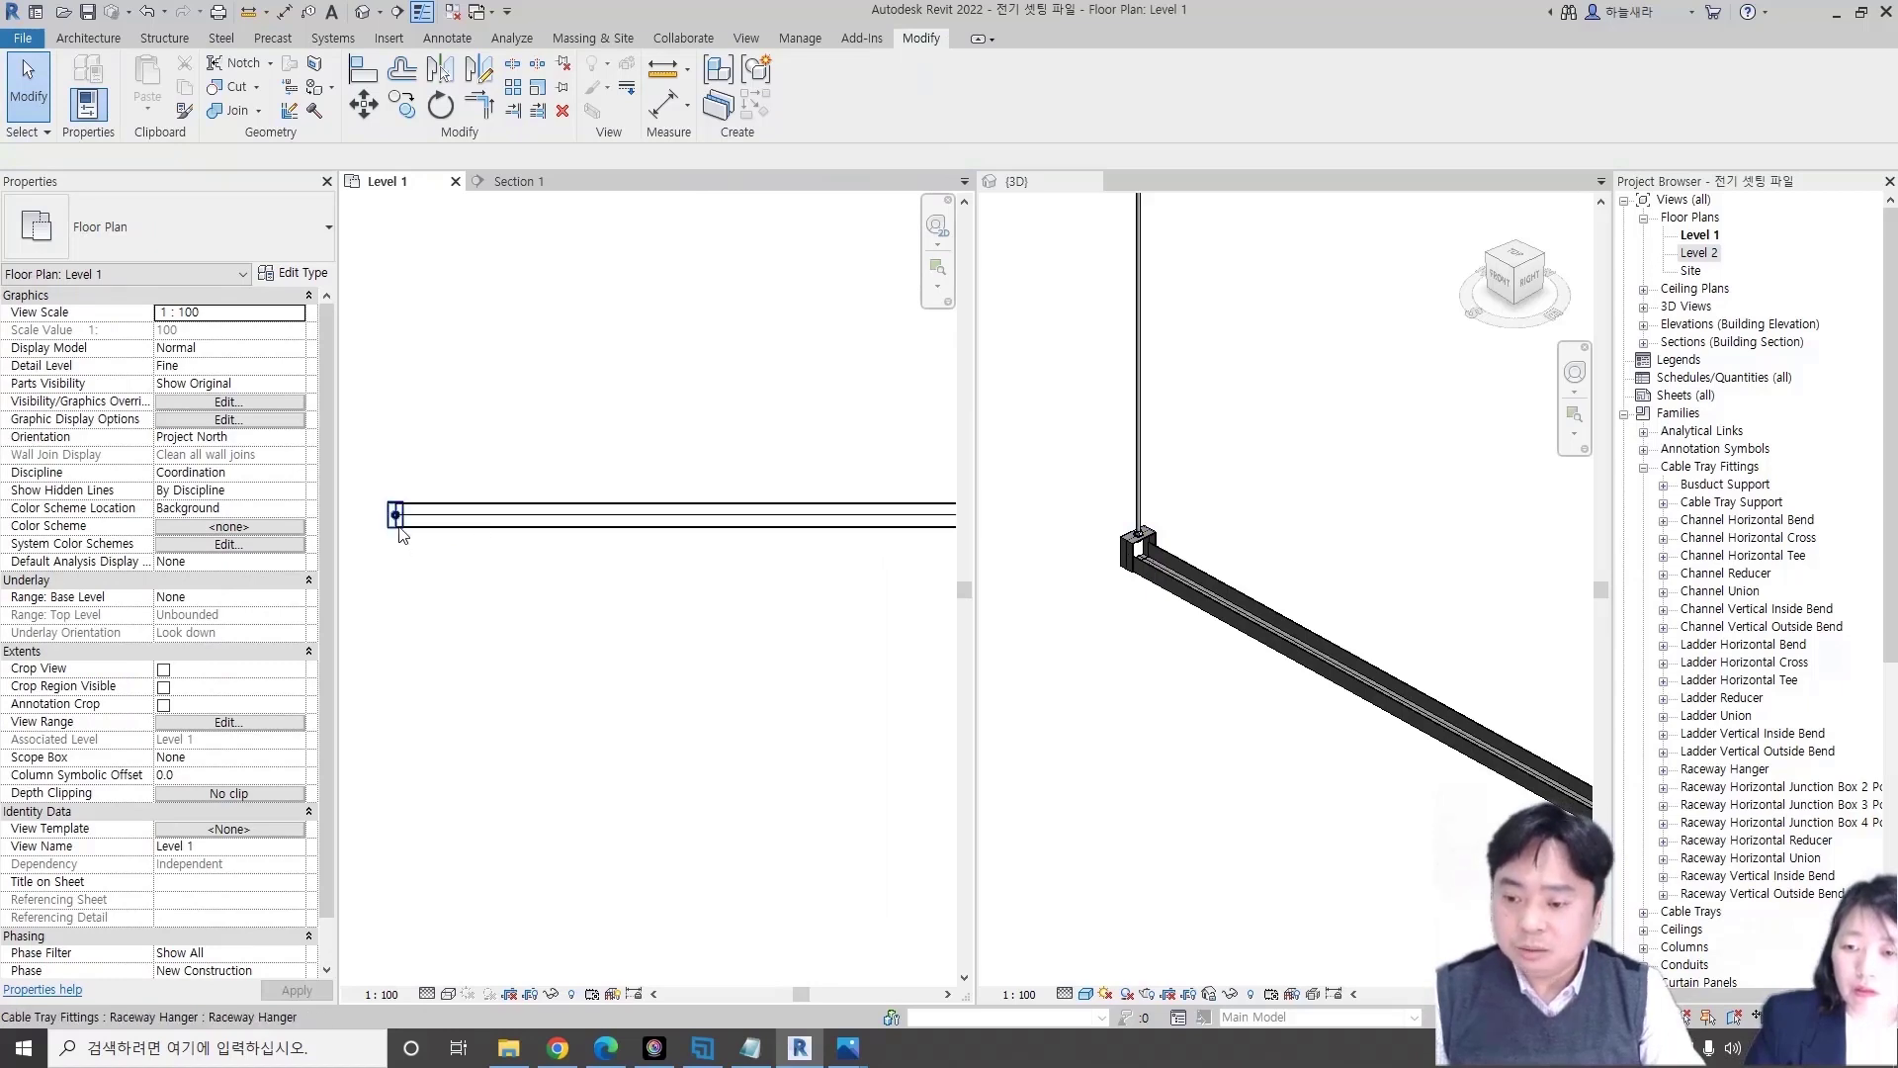
key(d)
key(i)
scroll(453, 522, down, 2)
scroll(631, 563, down, 1)
middle_drag(631, 564, 781, 522)
scroll(801, 508, up, 2)
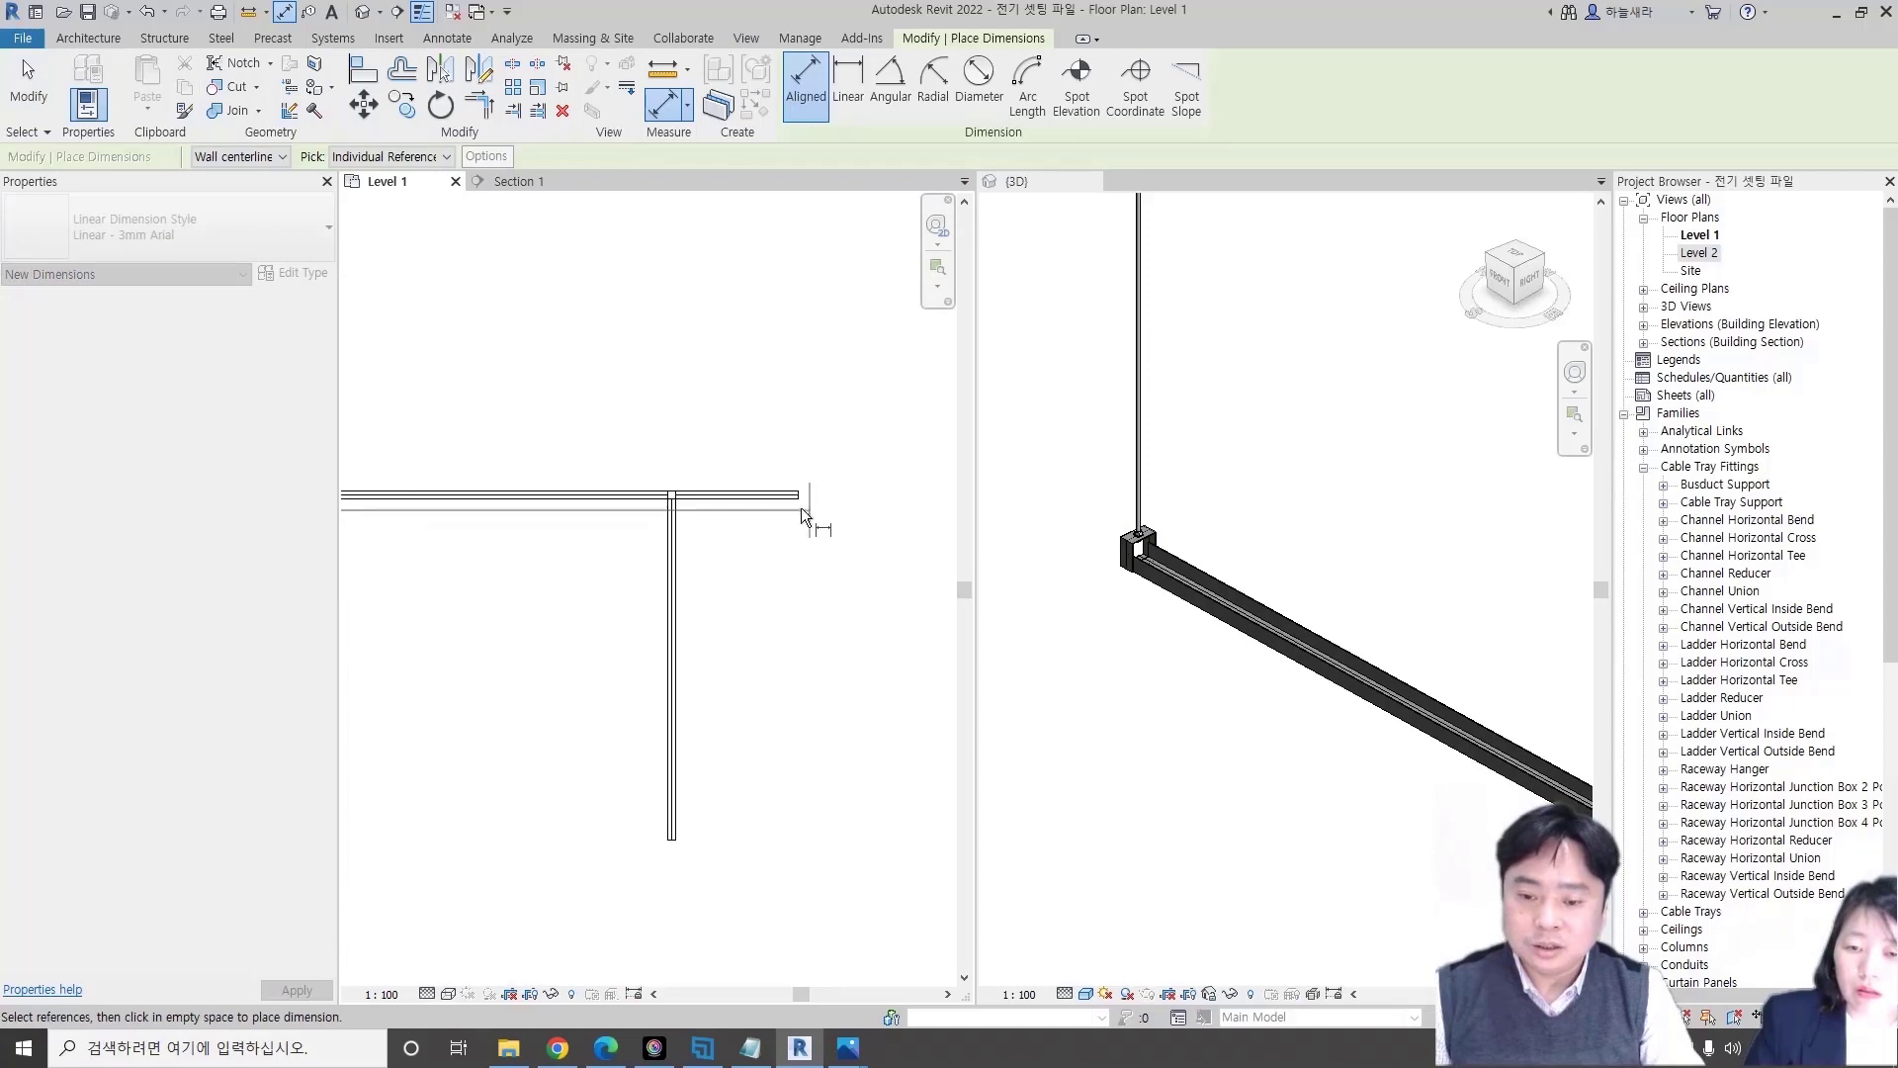
click(804, 492)
scroll(797, 425, down, 2)
middle_drag(636, 488, 707, 509)
key(Escape)
key(Escape)
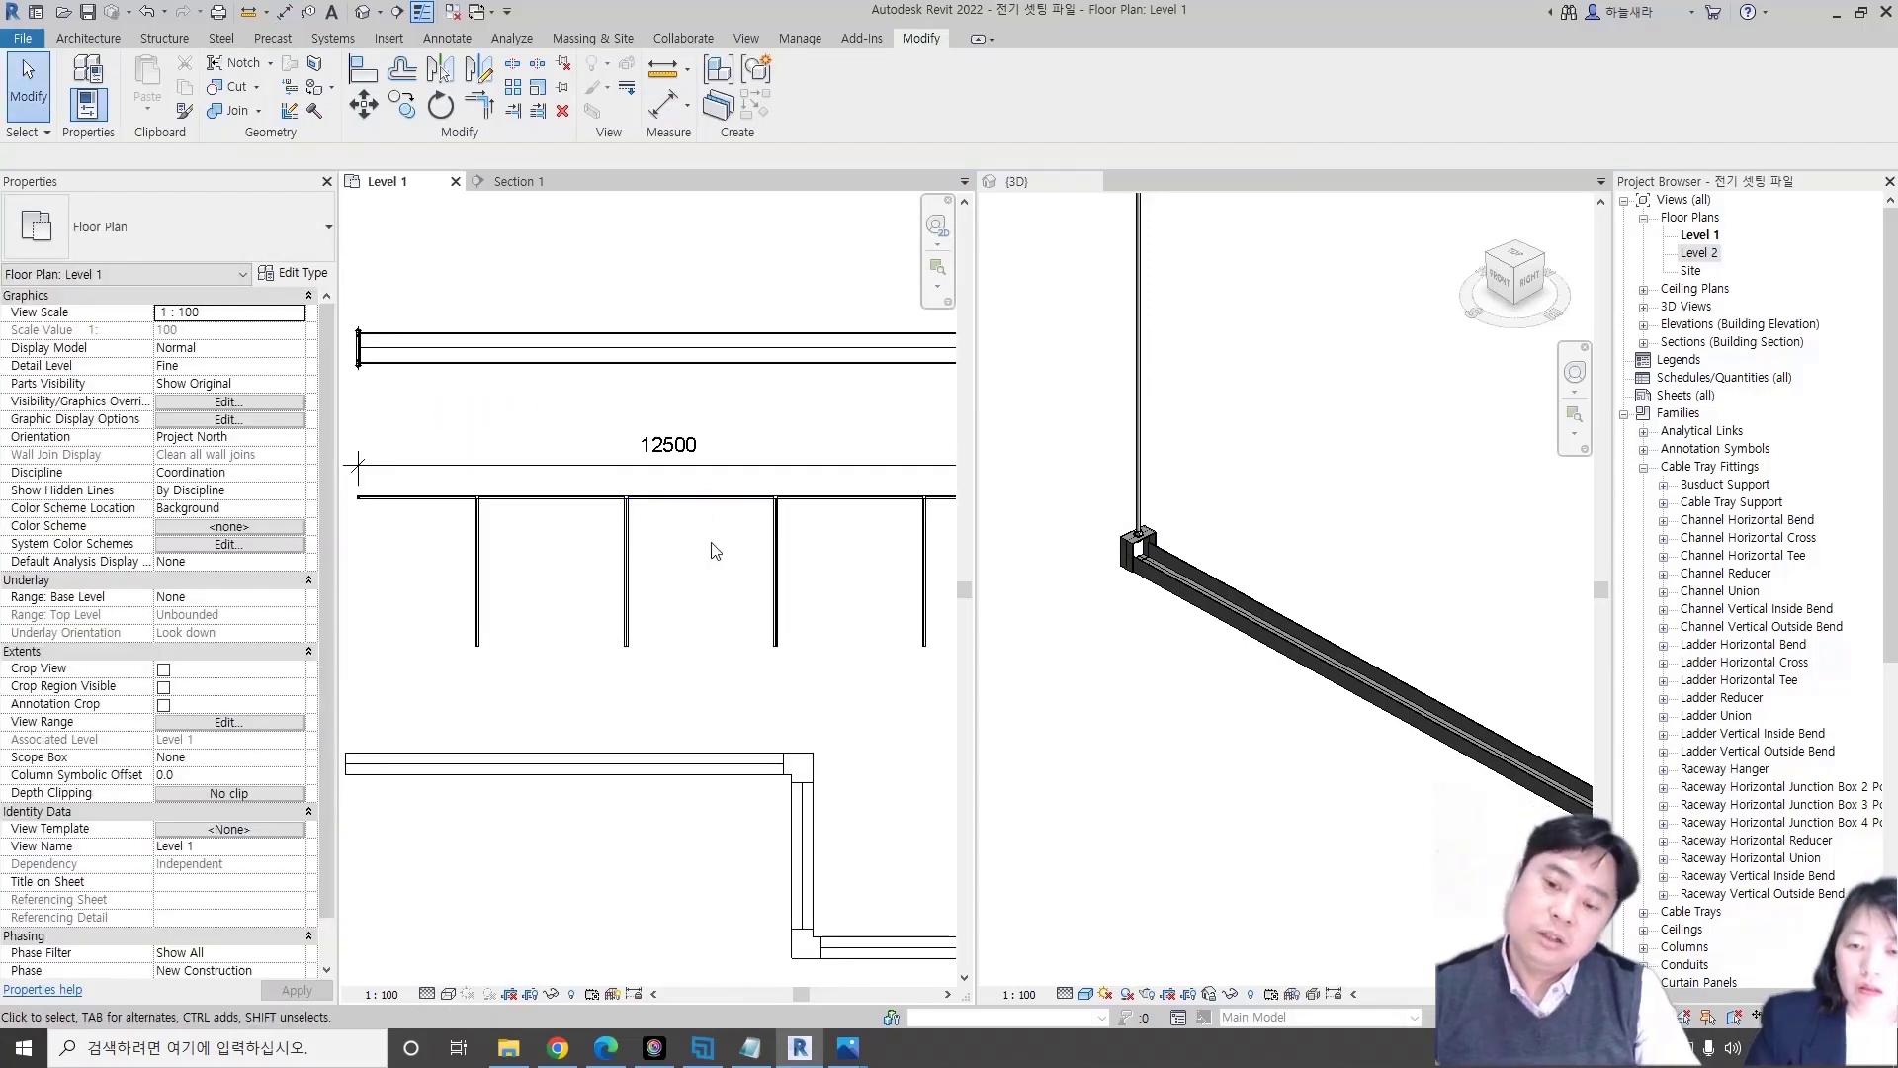
- Array the left-end raceway hanger along the raceway, entering 15 at the prompt
scroll(712, 554, down, 1)
scroll(711, 566, down, 2)
middle_drag(711, 565, 593, 495)
scroll(626, 447, up, 3)
scroll(394, 415, up, 1)
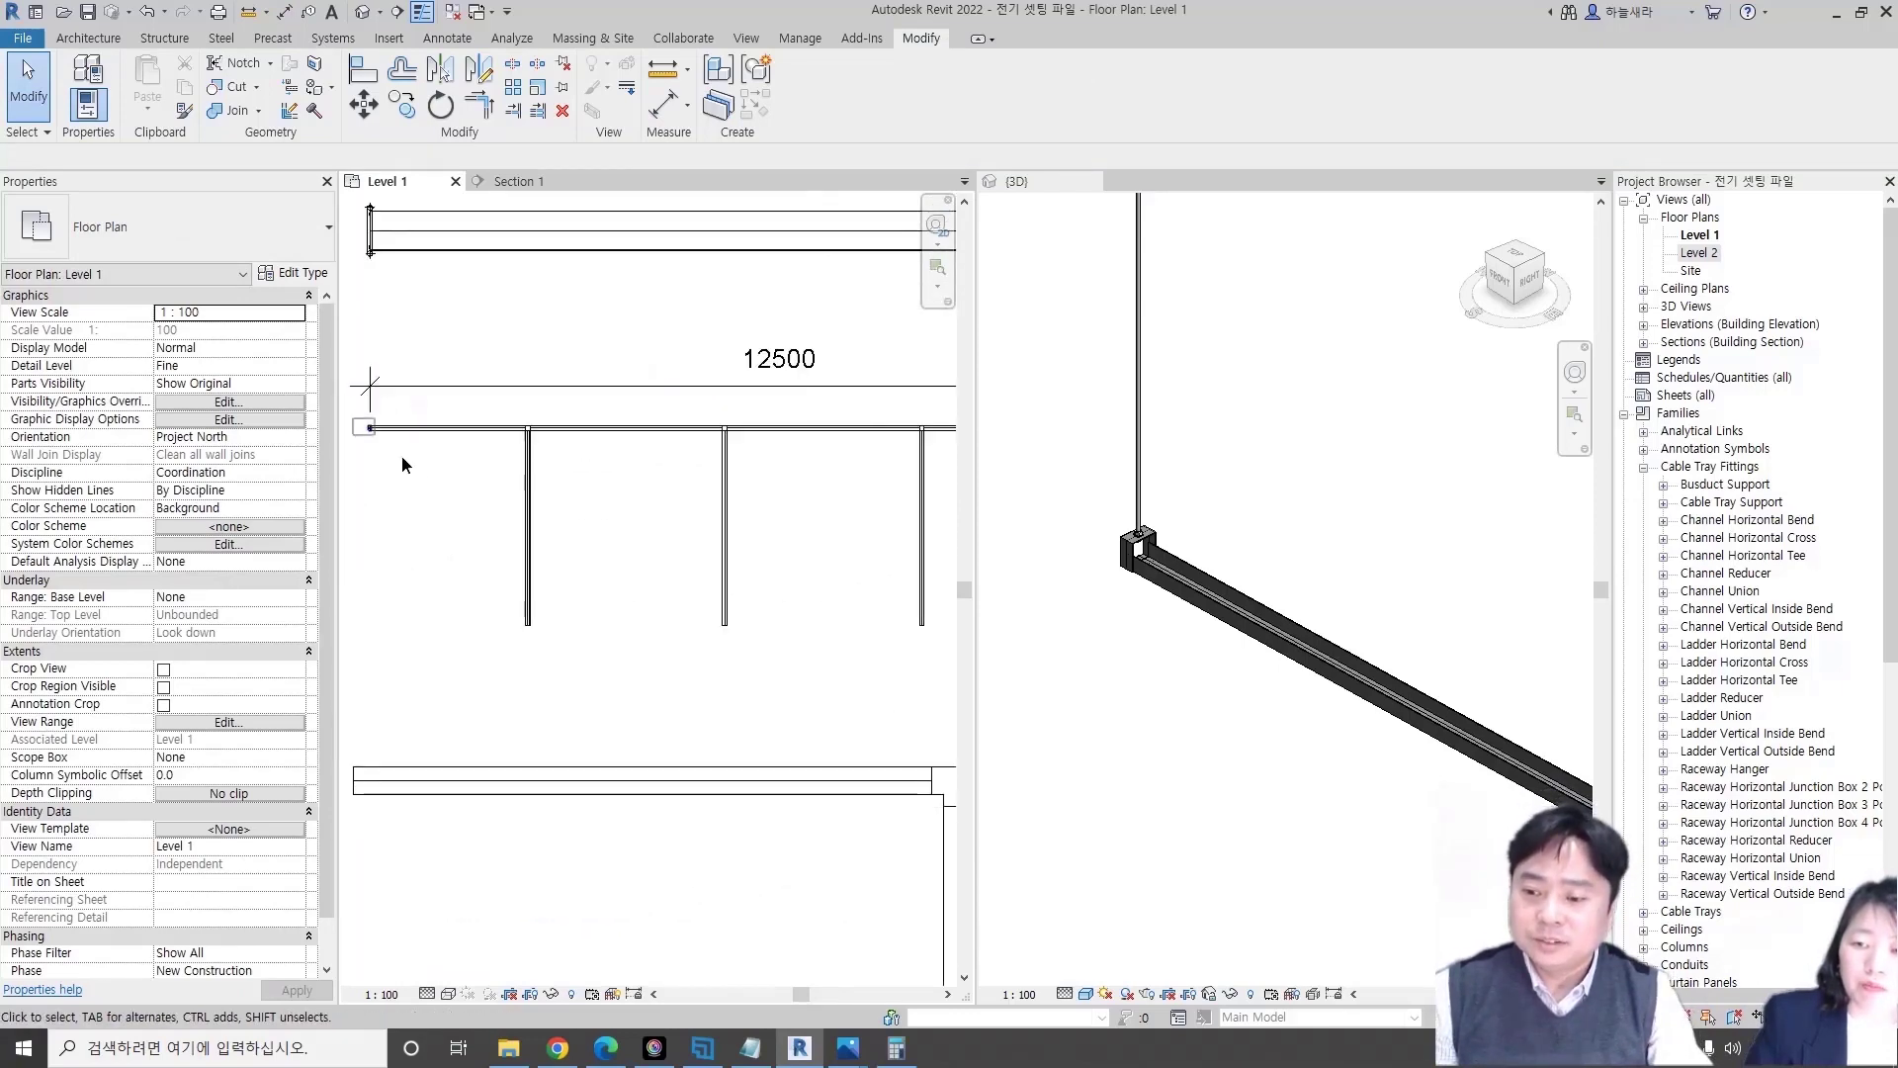
click(368, 427)
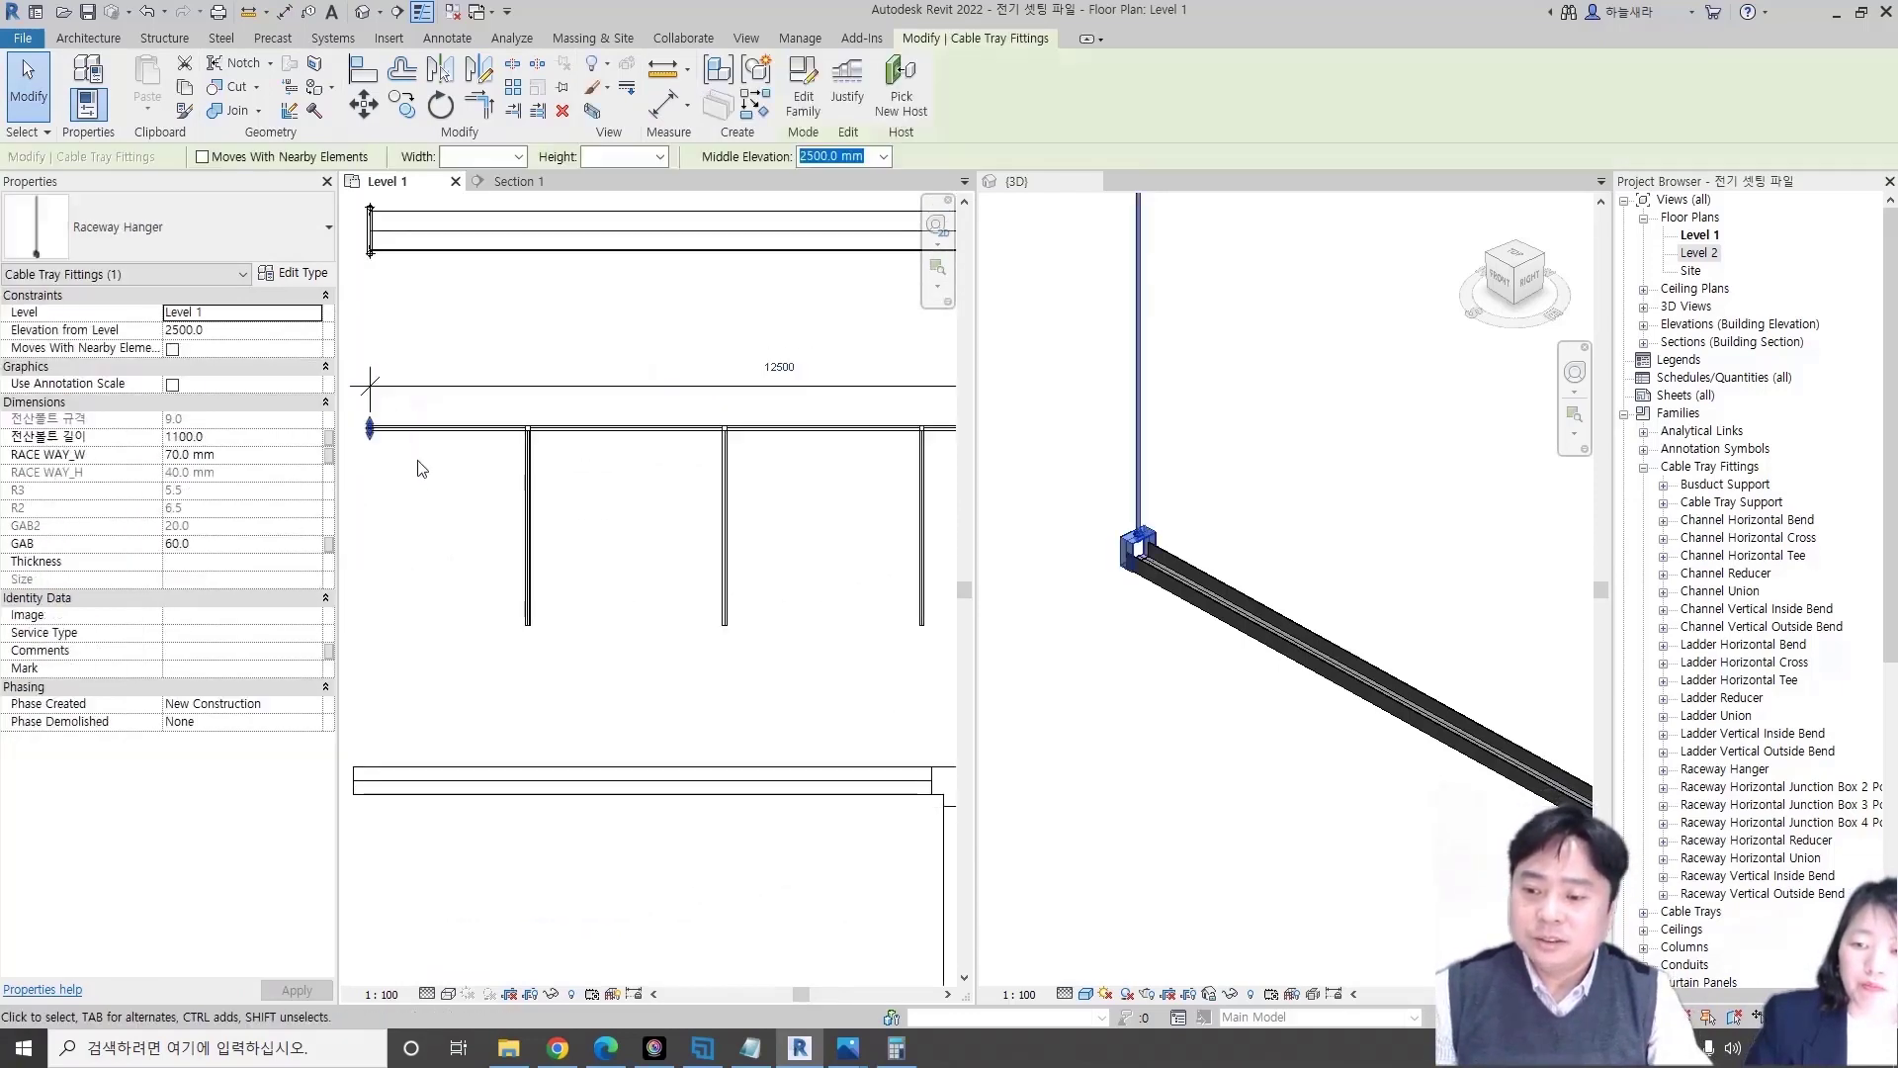
click(514, 89)
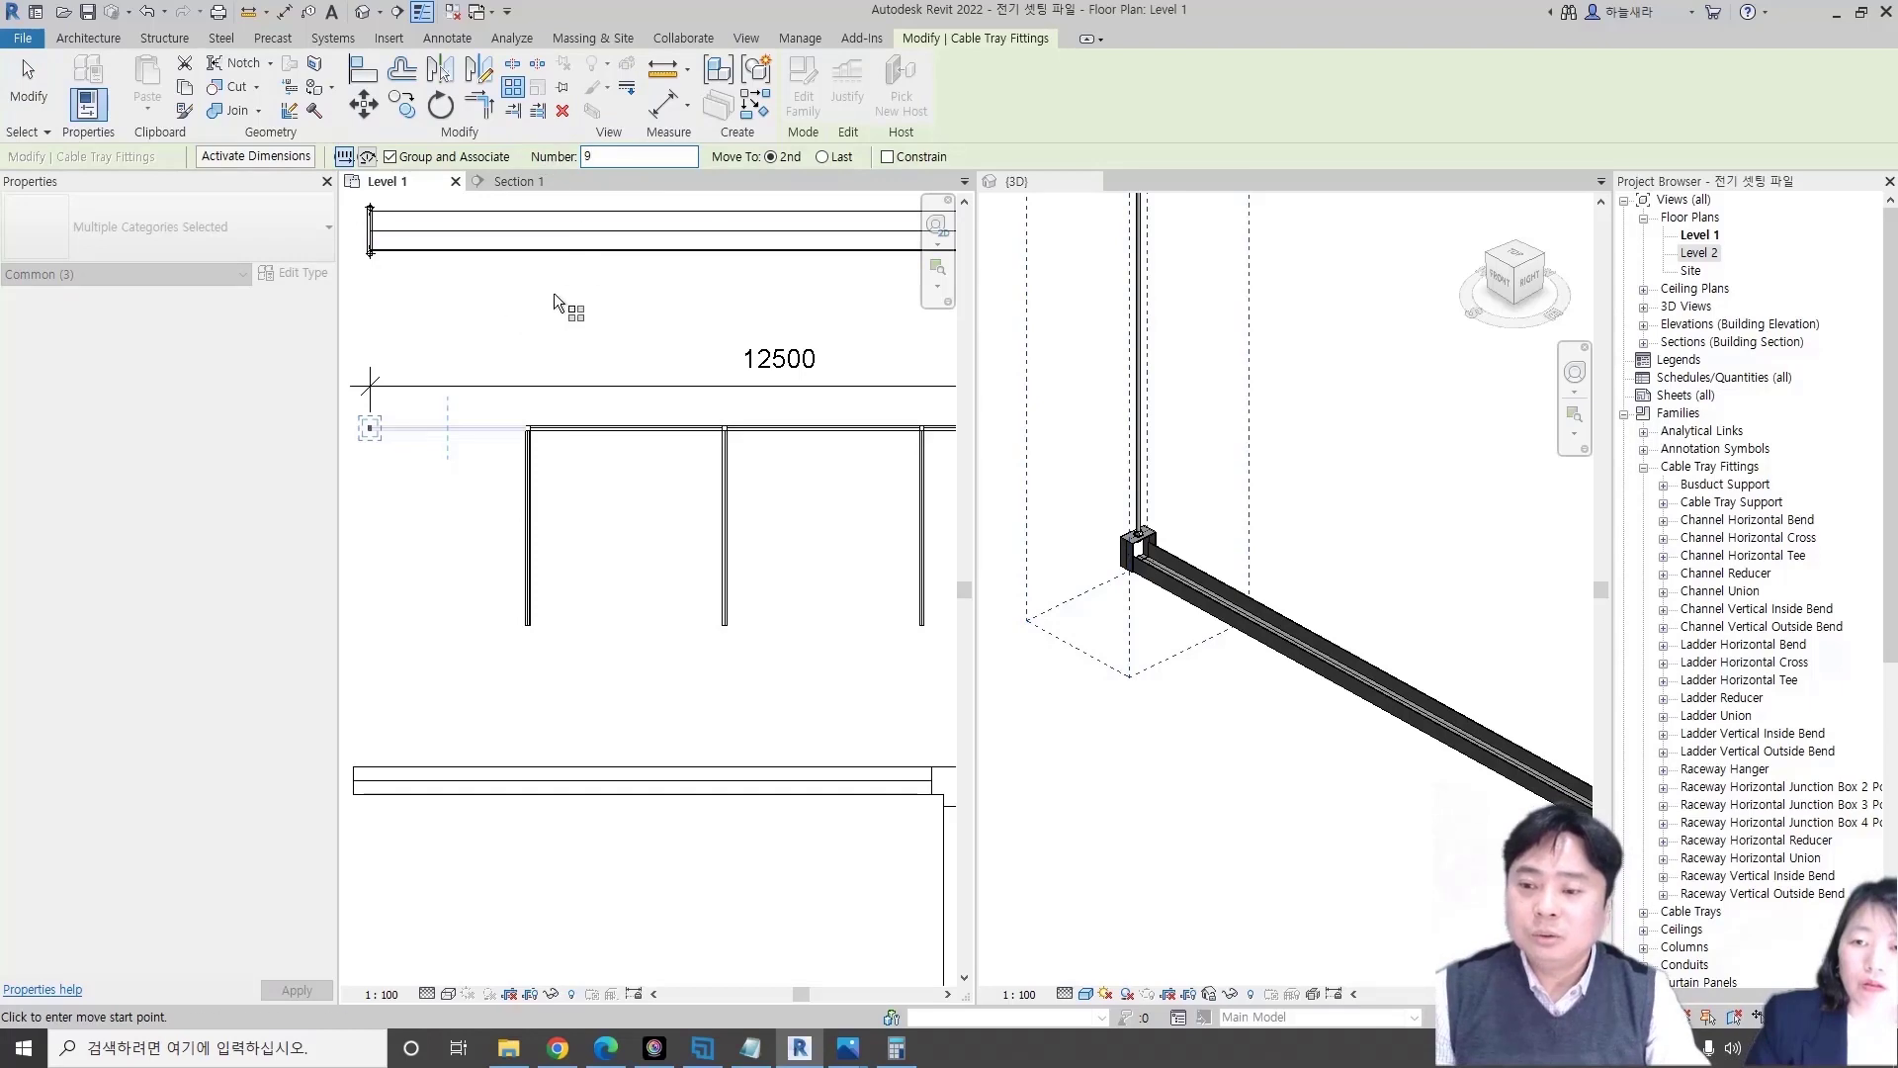
click(445, 311)
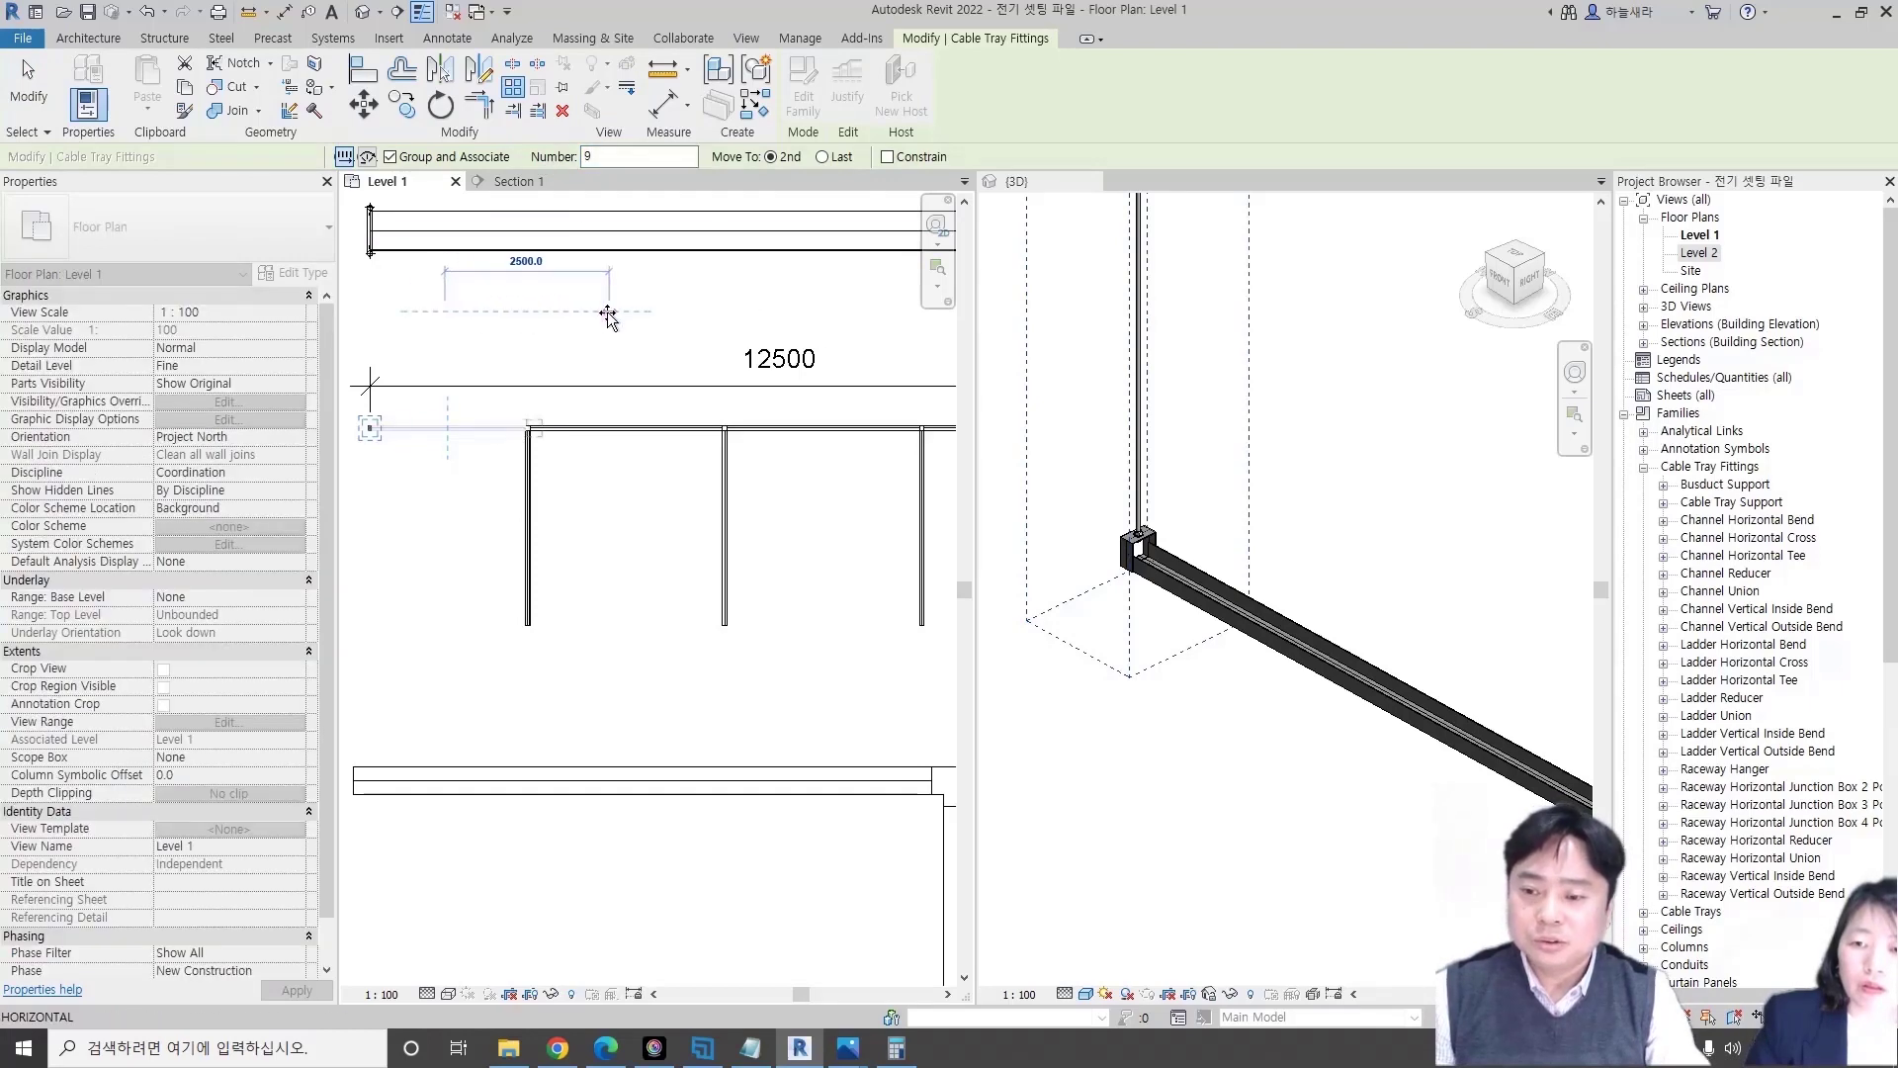
text(15)
key(Return)
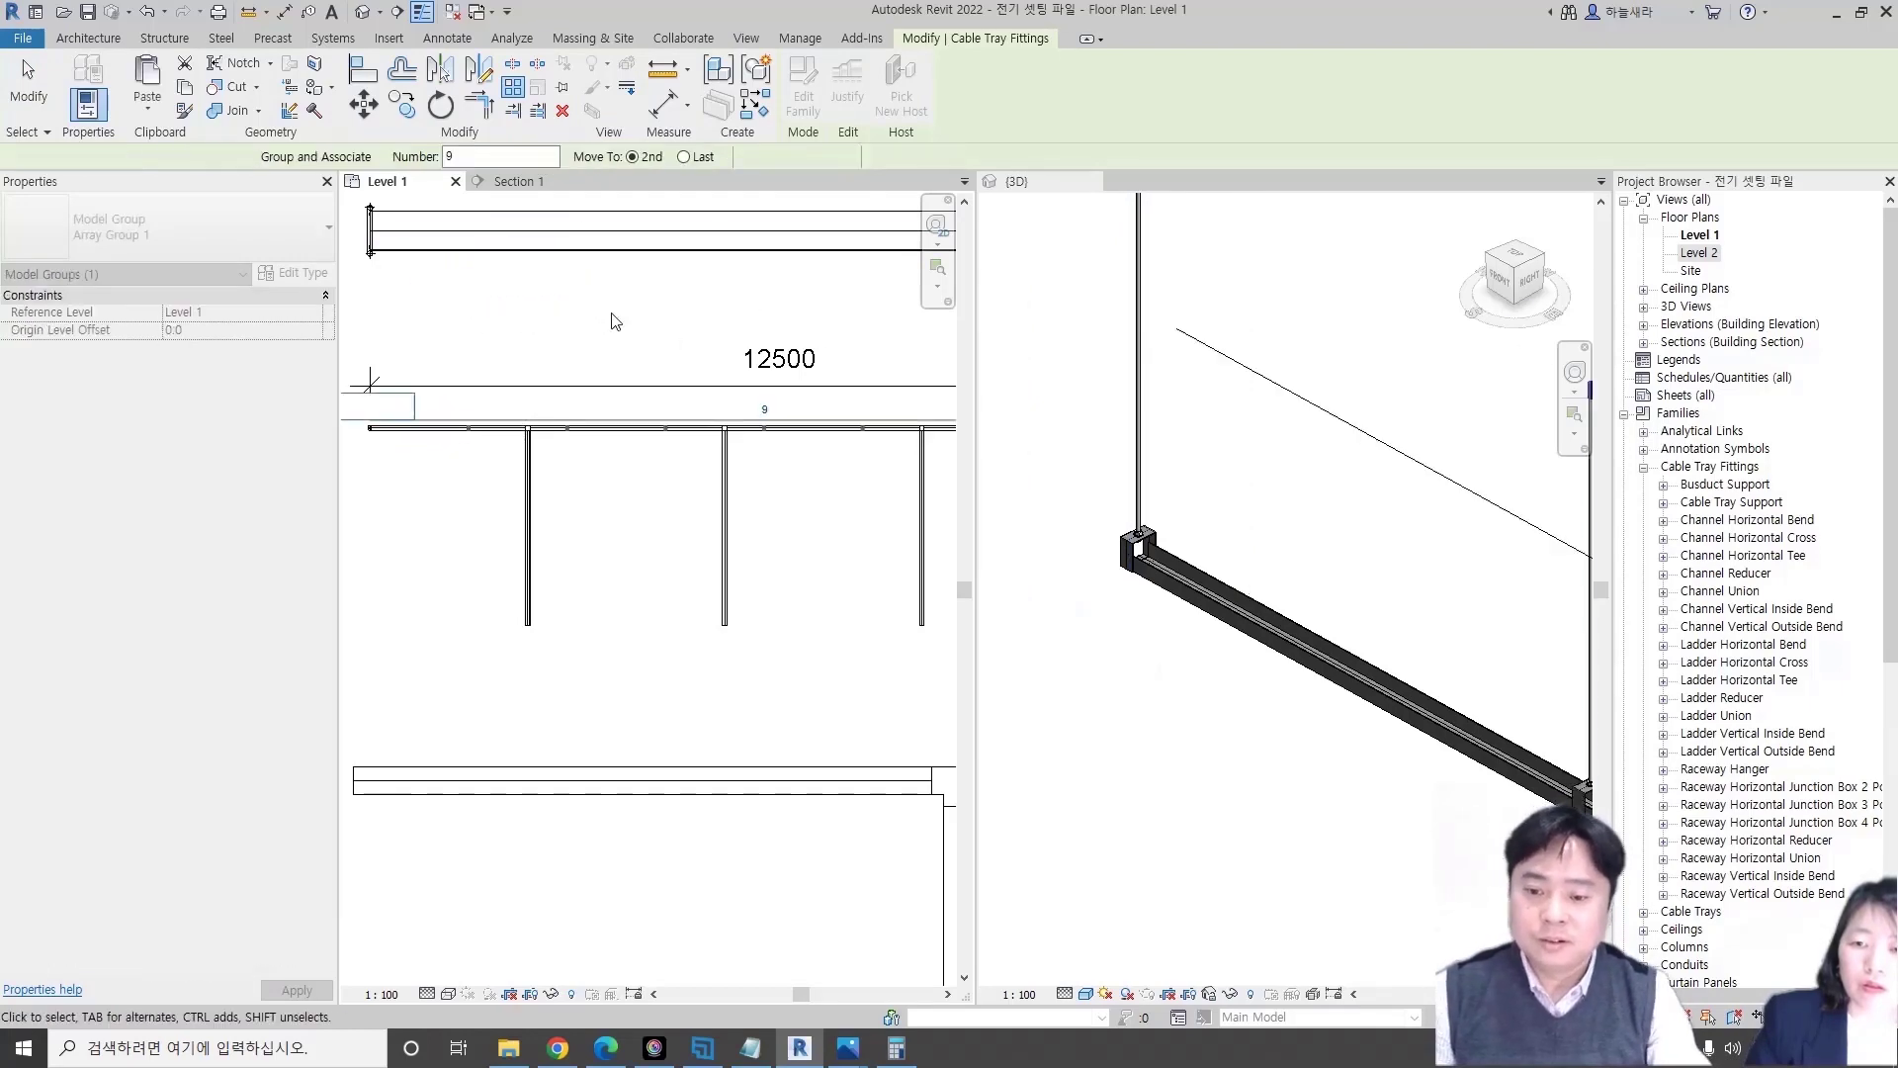
- Inspect the new arrayed hanger groups beside the 12500 dimension
scroll(707, 450, up, 5)
click(707, 450)
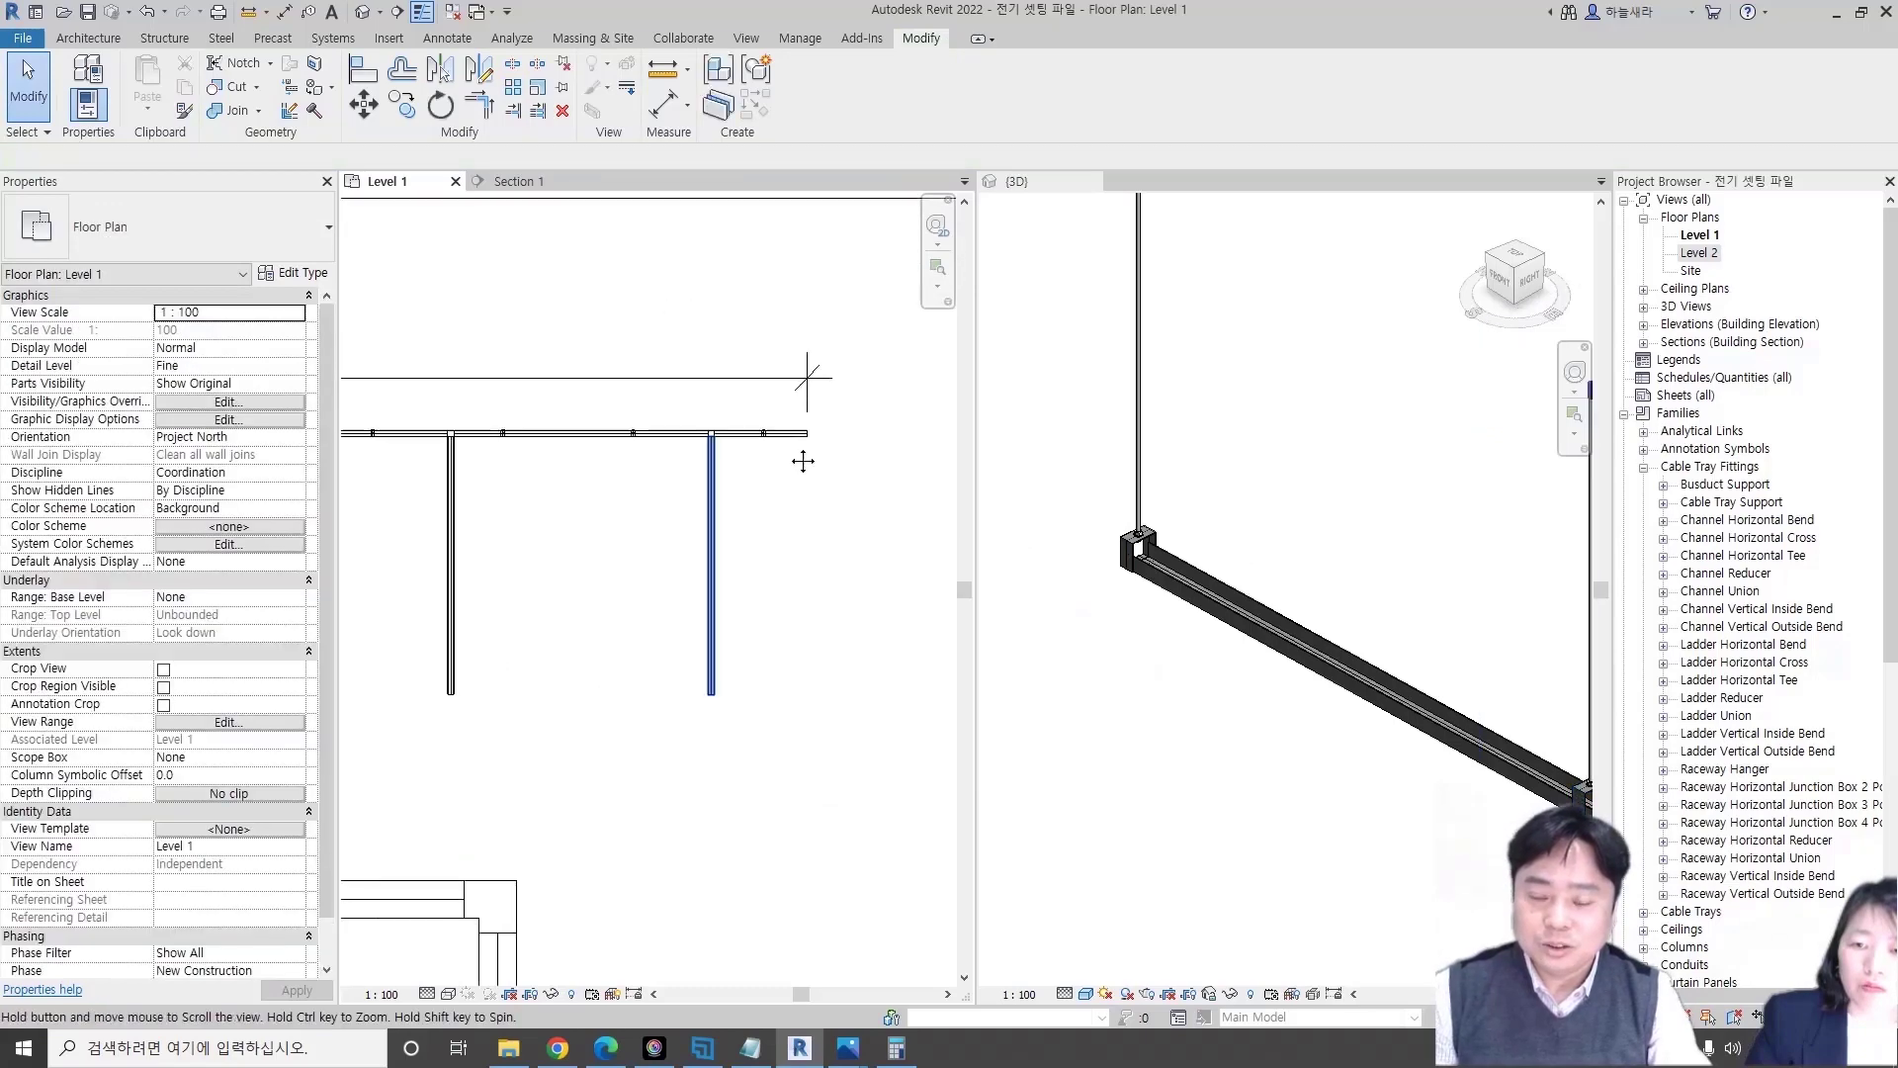
middle_drag(475, 517, 652, 478)
scroll(653, 478, up, 3)
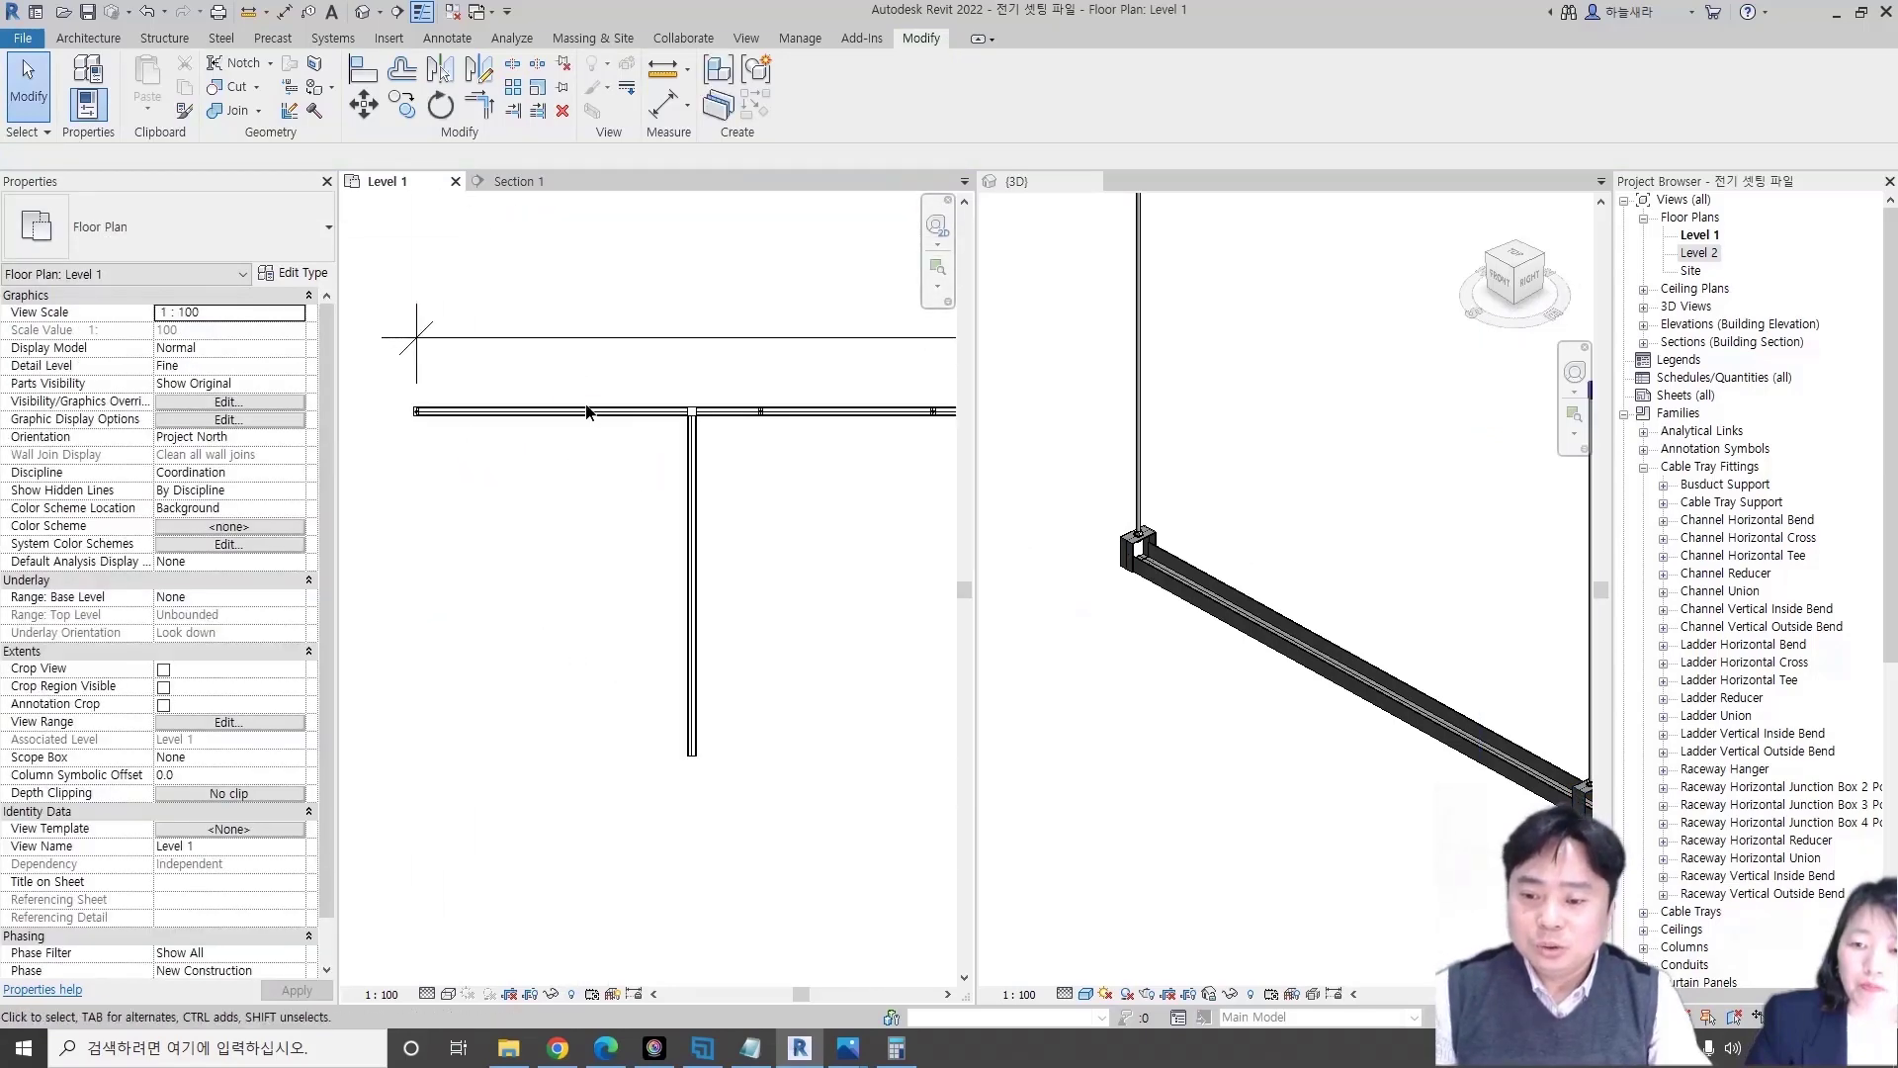
click(552, 367)
key(r)
key(o)
click(781, 423)
click(624, 464)
scroll(624, 465, down, 3)
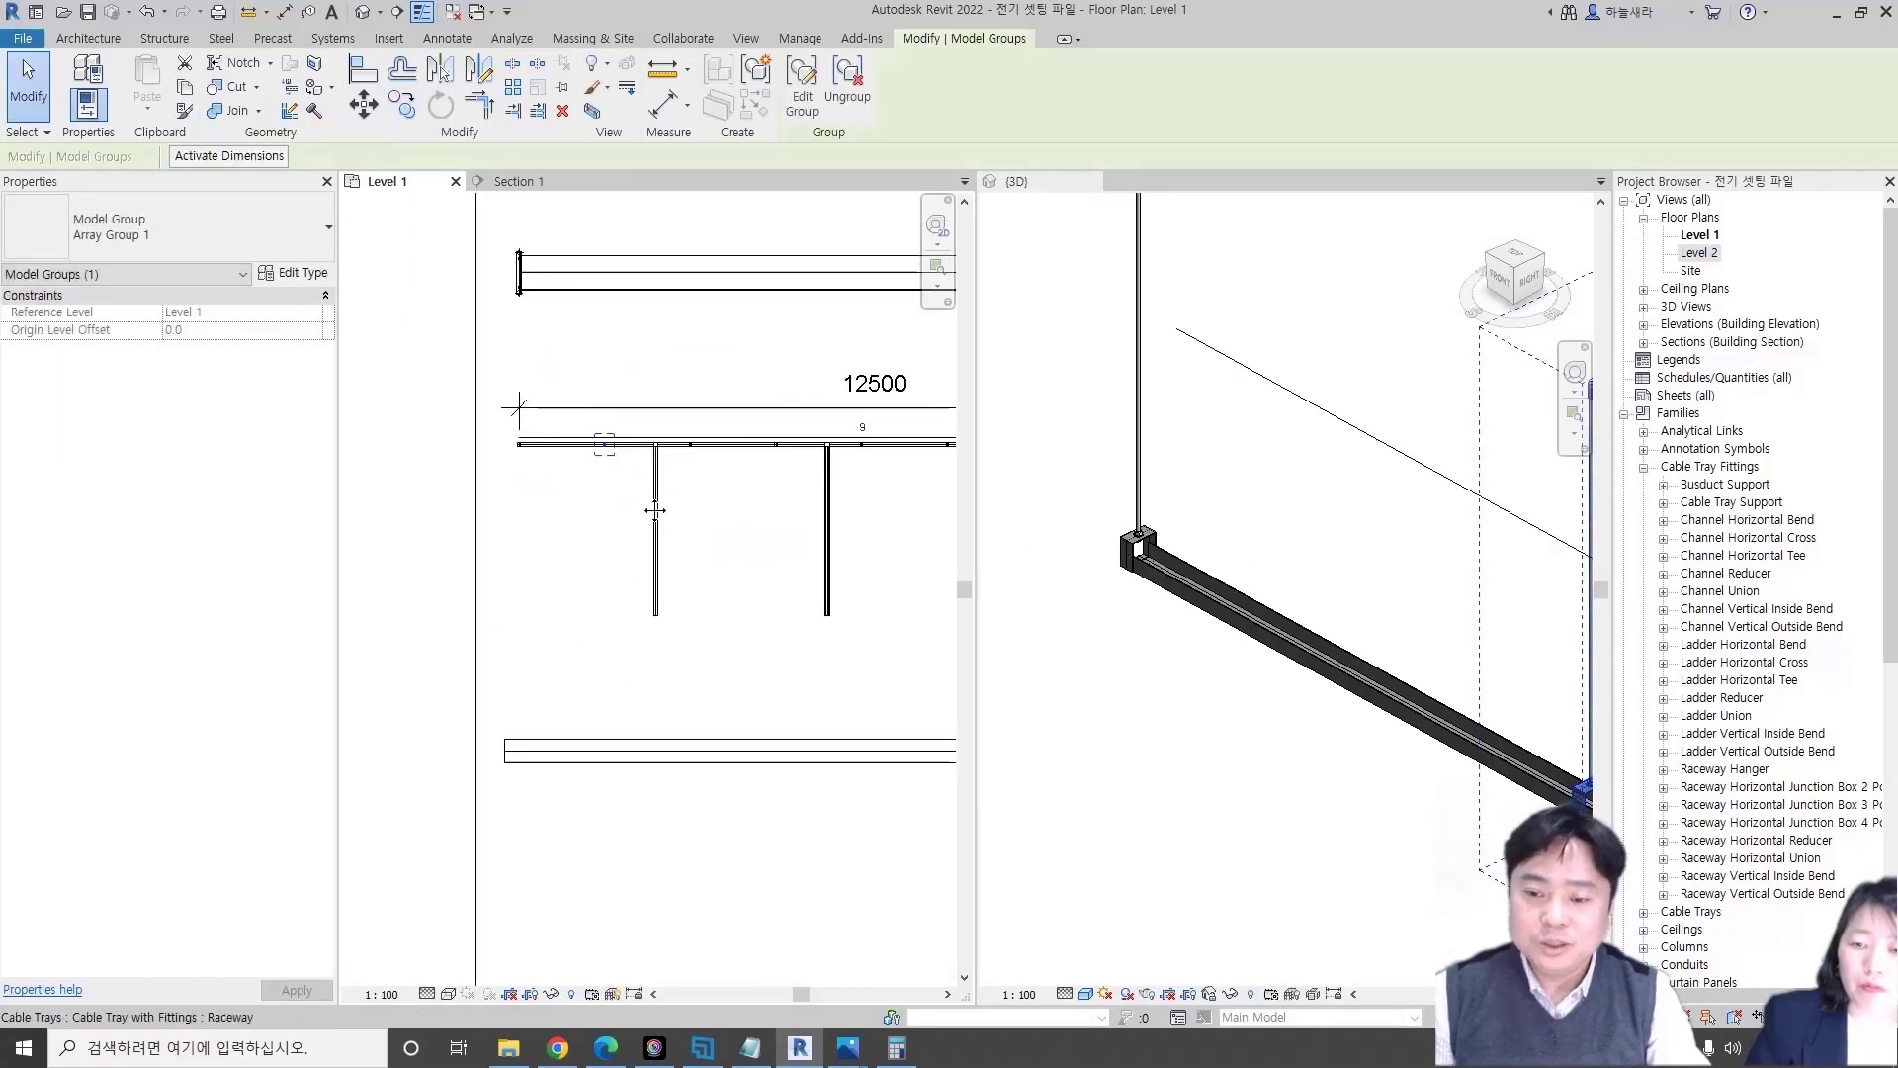
key(Escape)
scroll(636, 415, up, 1)
- Delete the temporary 12500 dimension and check the arrayed hangers along the run
click(636, 415)
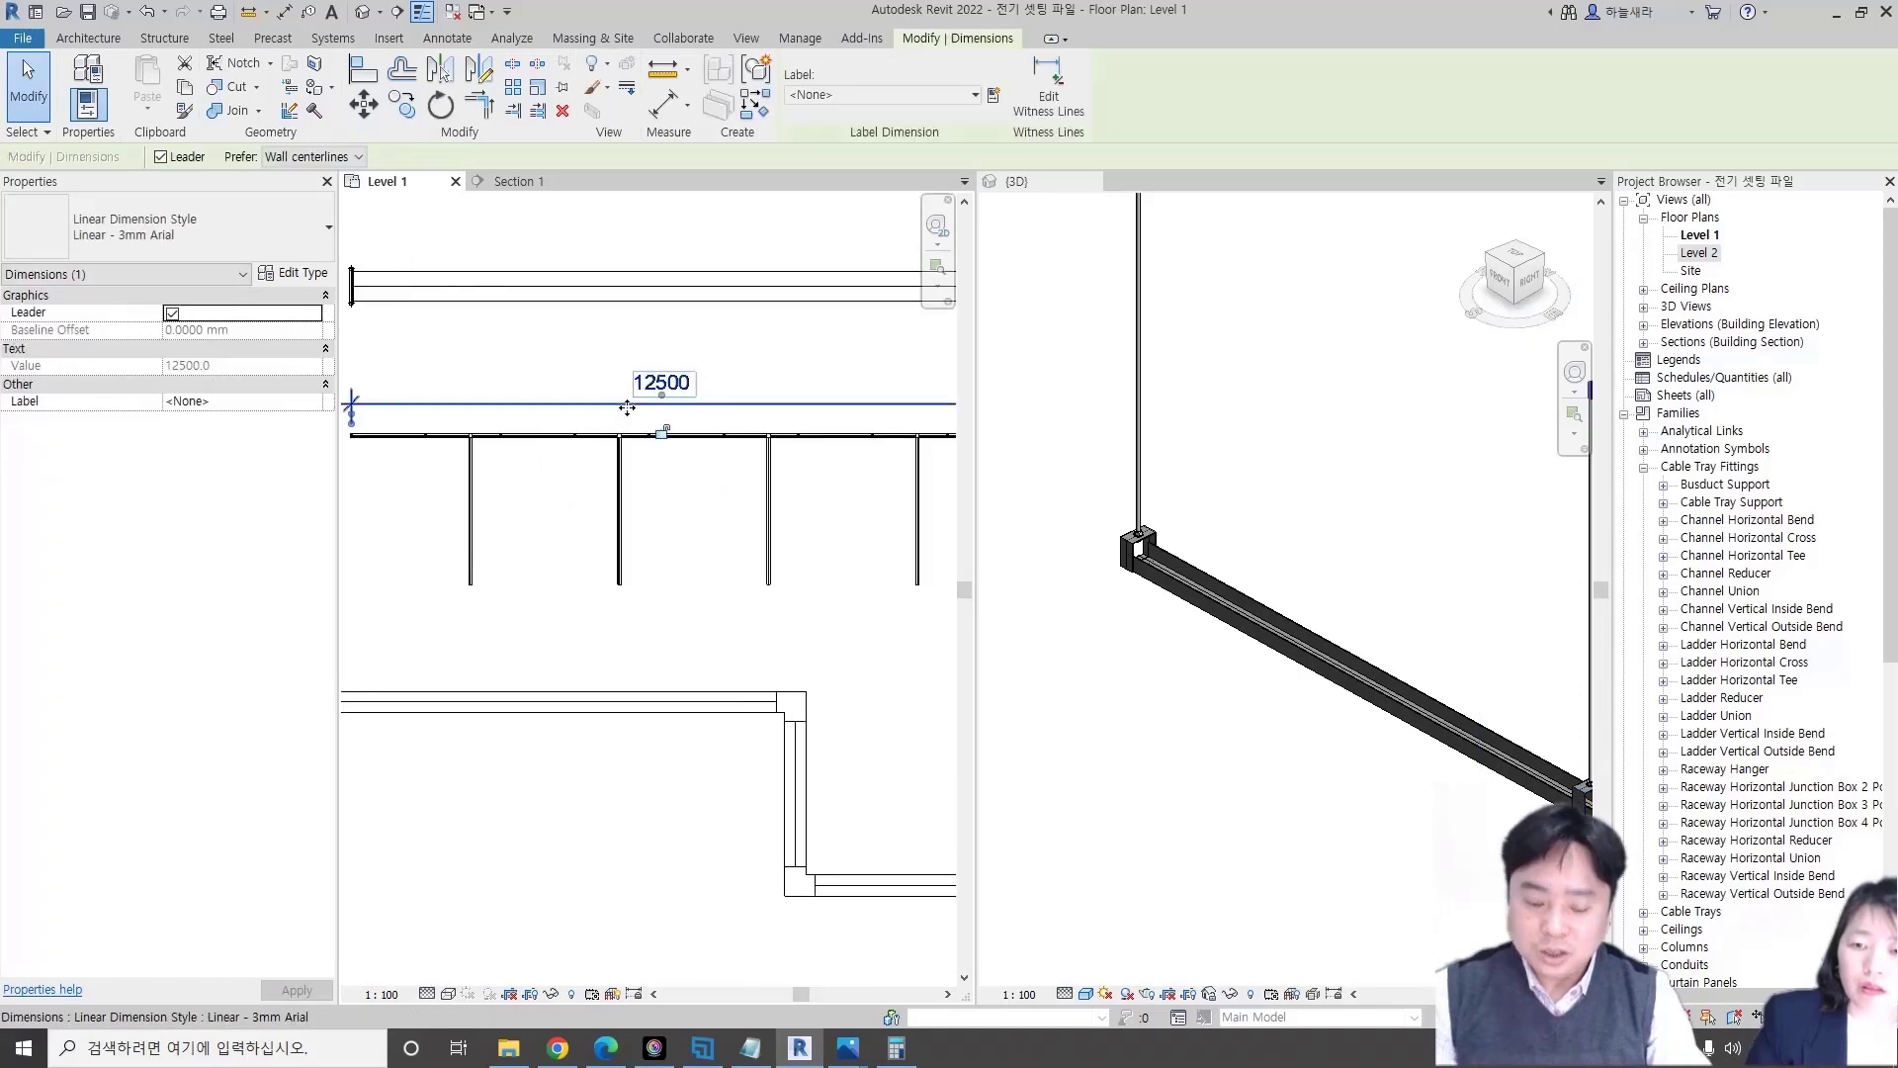
key(Delete)
scroll(636, 414, down, 1)
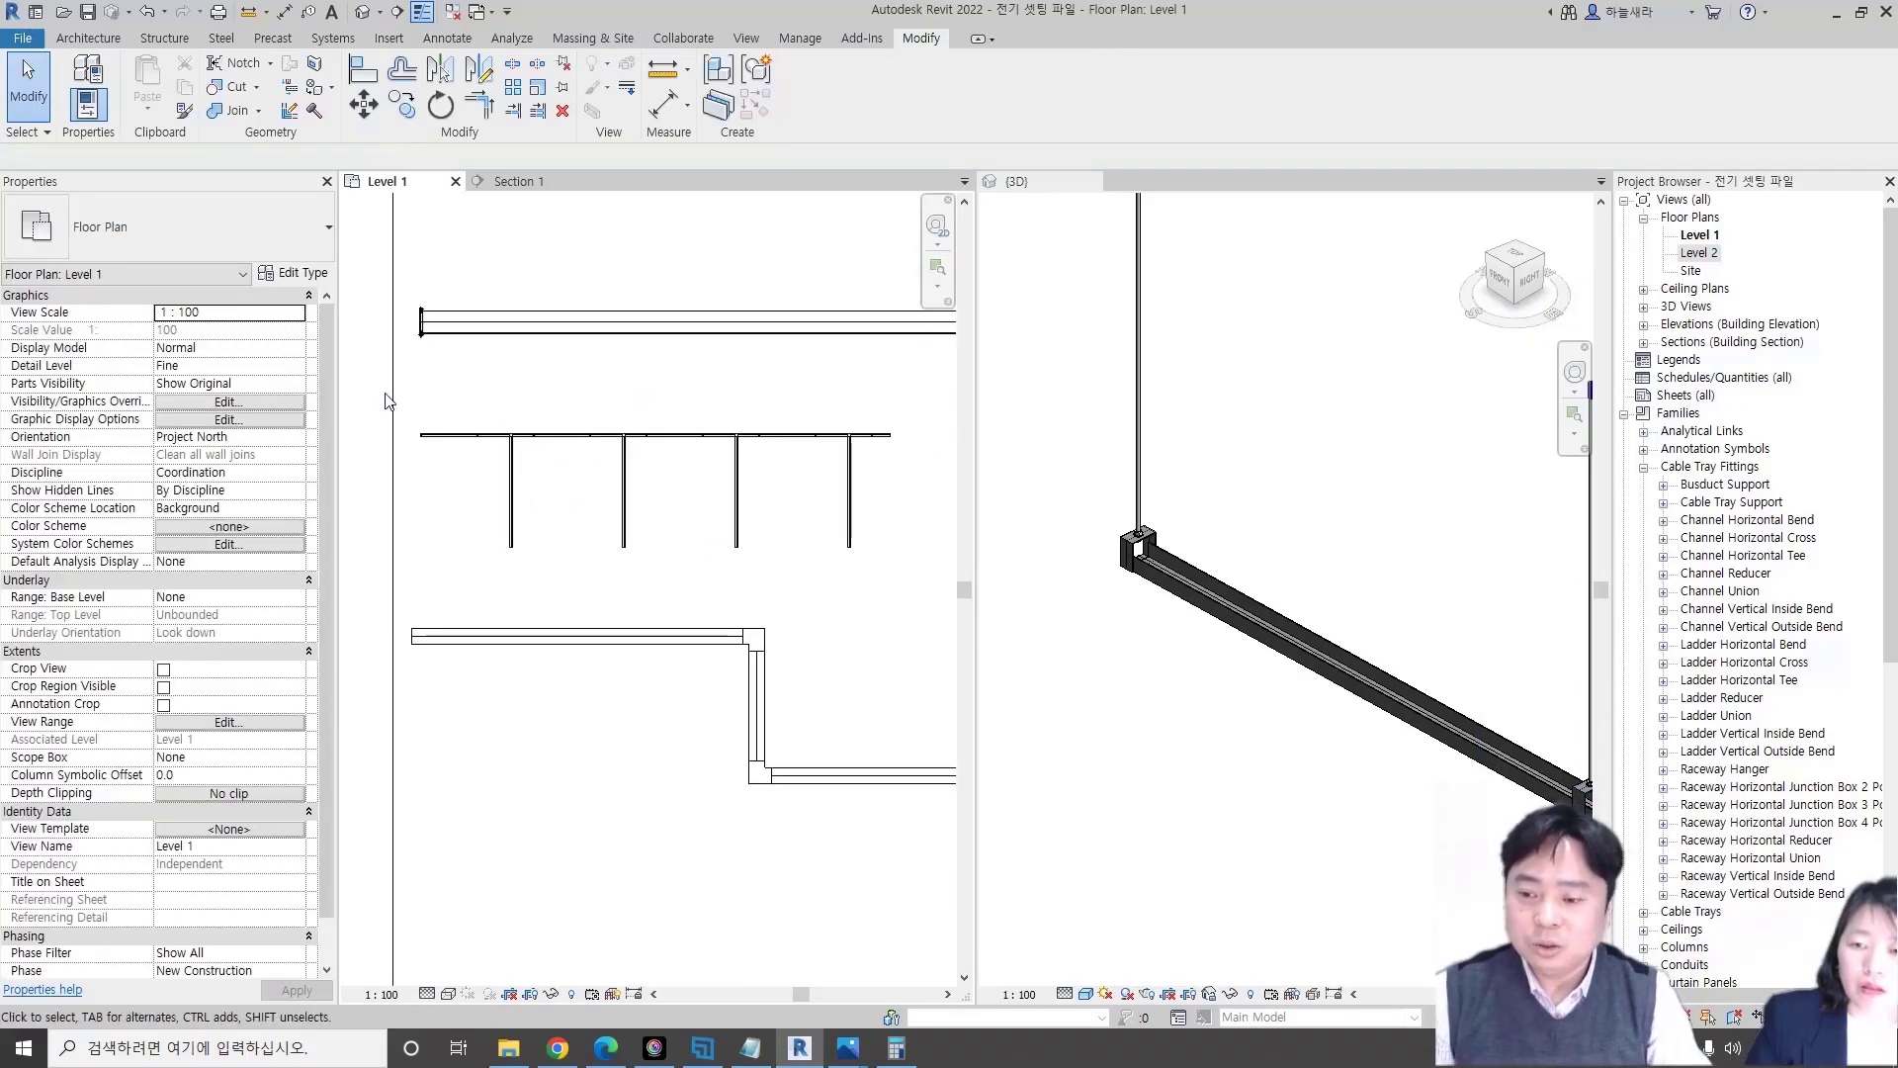
drag(385, 401, 917, 460)
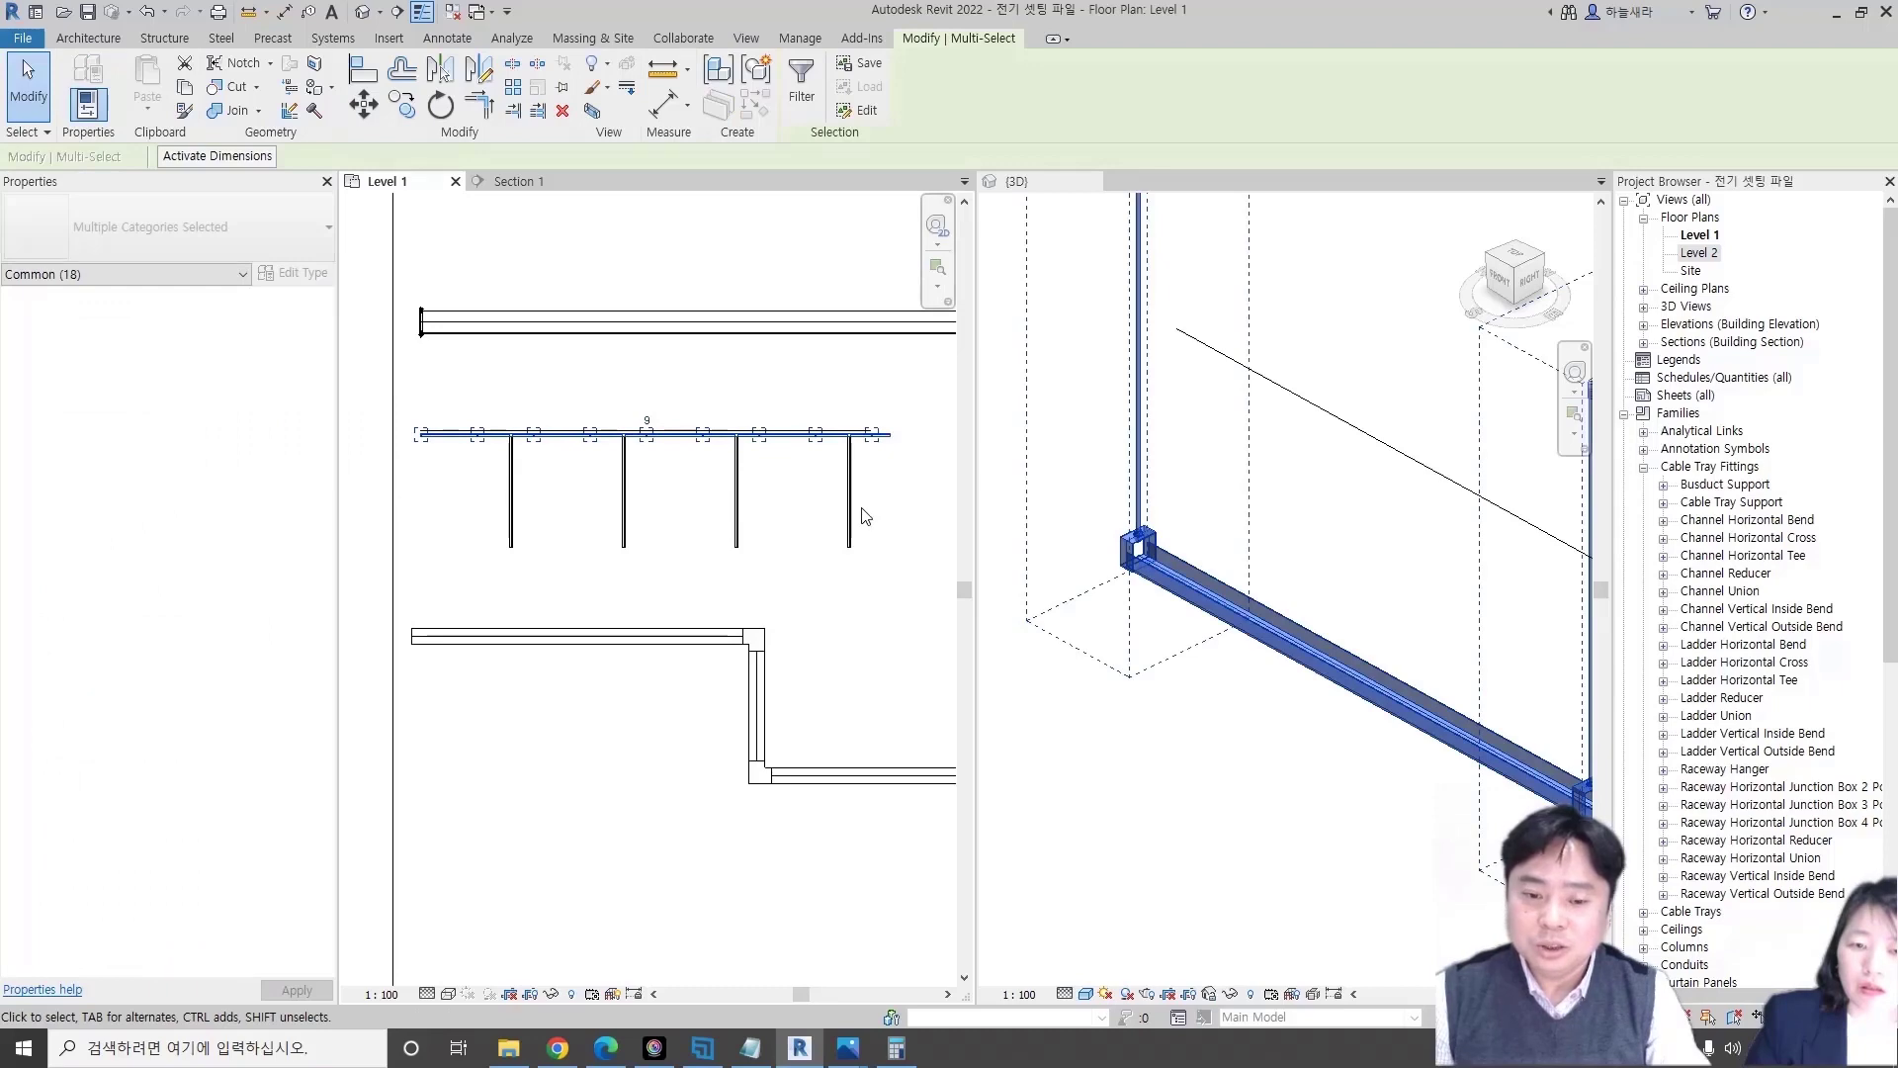
key(Escape)
scroll(716, 481, up, 2)
click(633, 445)
key(Escape)
scroll(742, 564, down, 2)
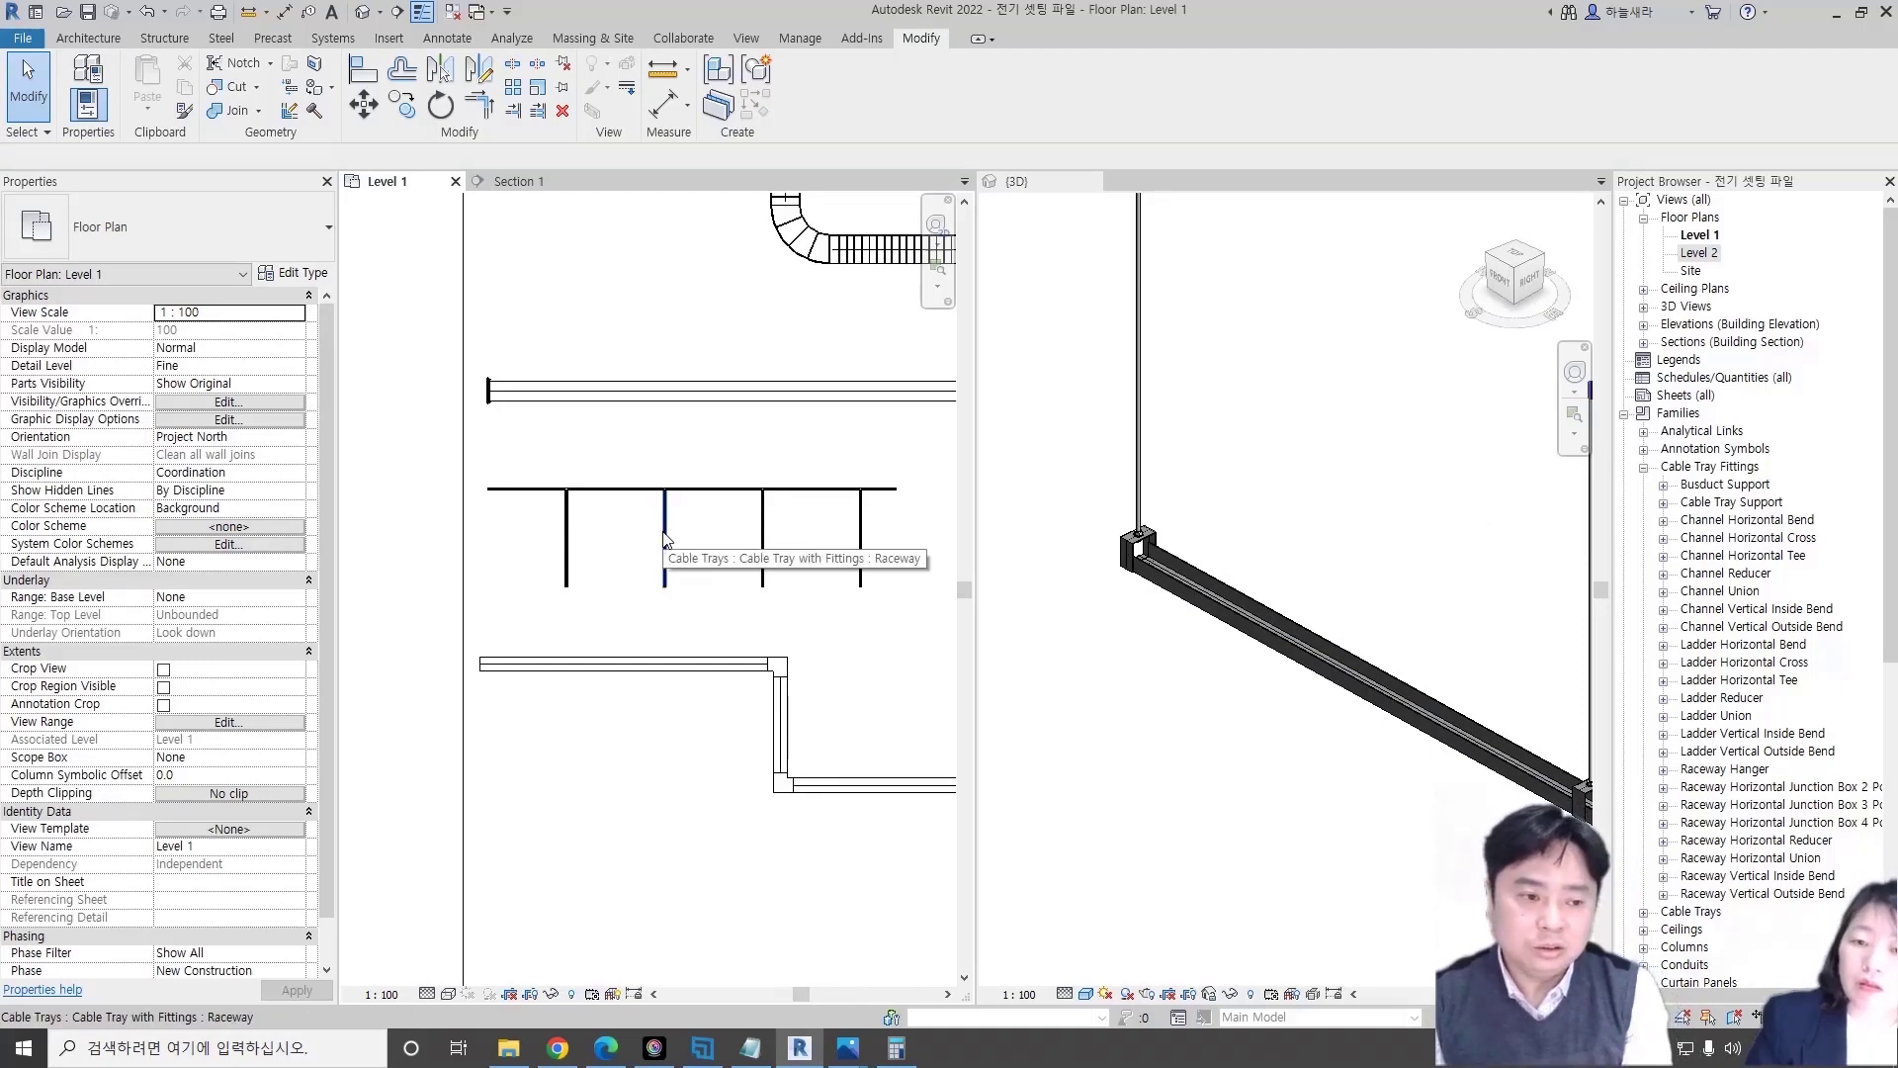
- Zoom into the hanger row and inspect the tee junction box and one hanger group
scroll(791, 586, down, 1)
scroll(797, 589, up, 1)
scroll(818, 547, up, 1)
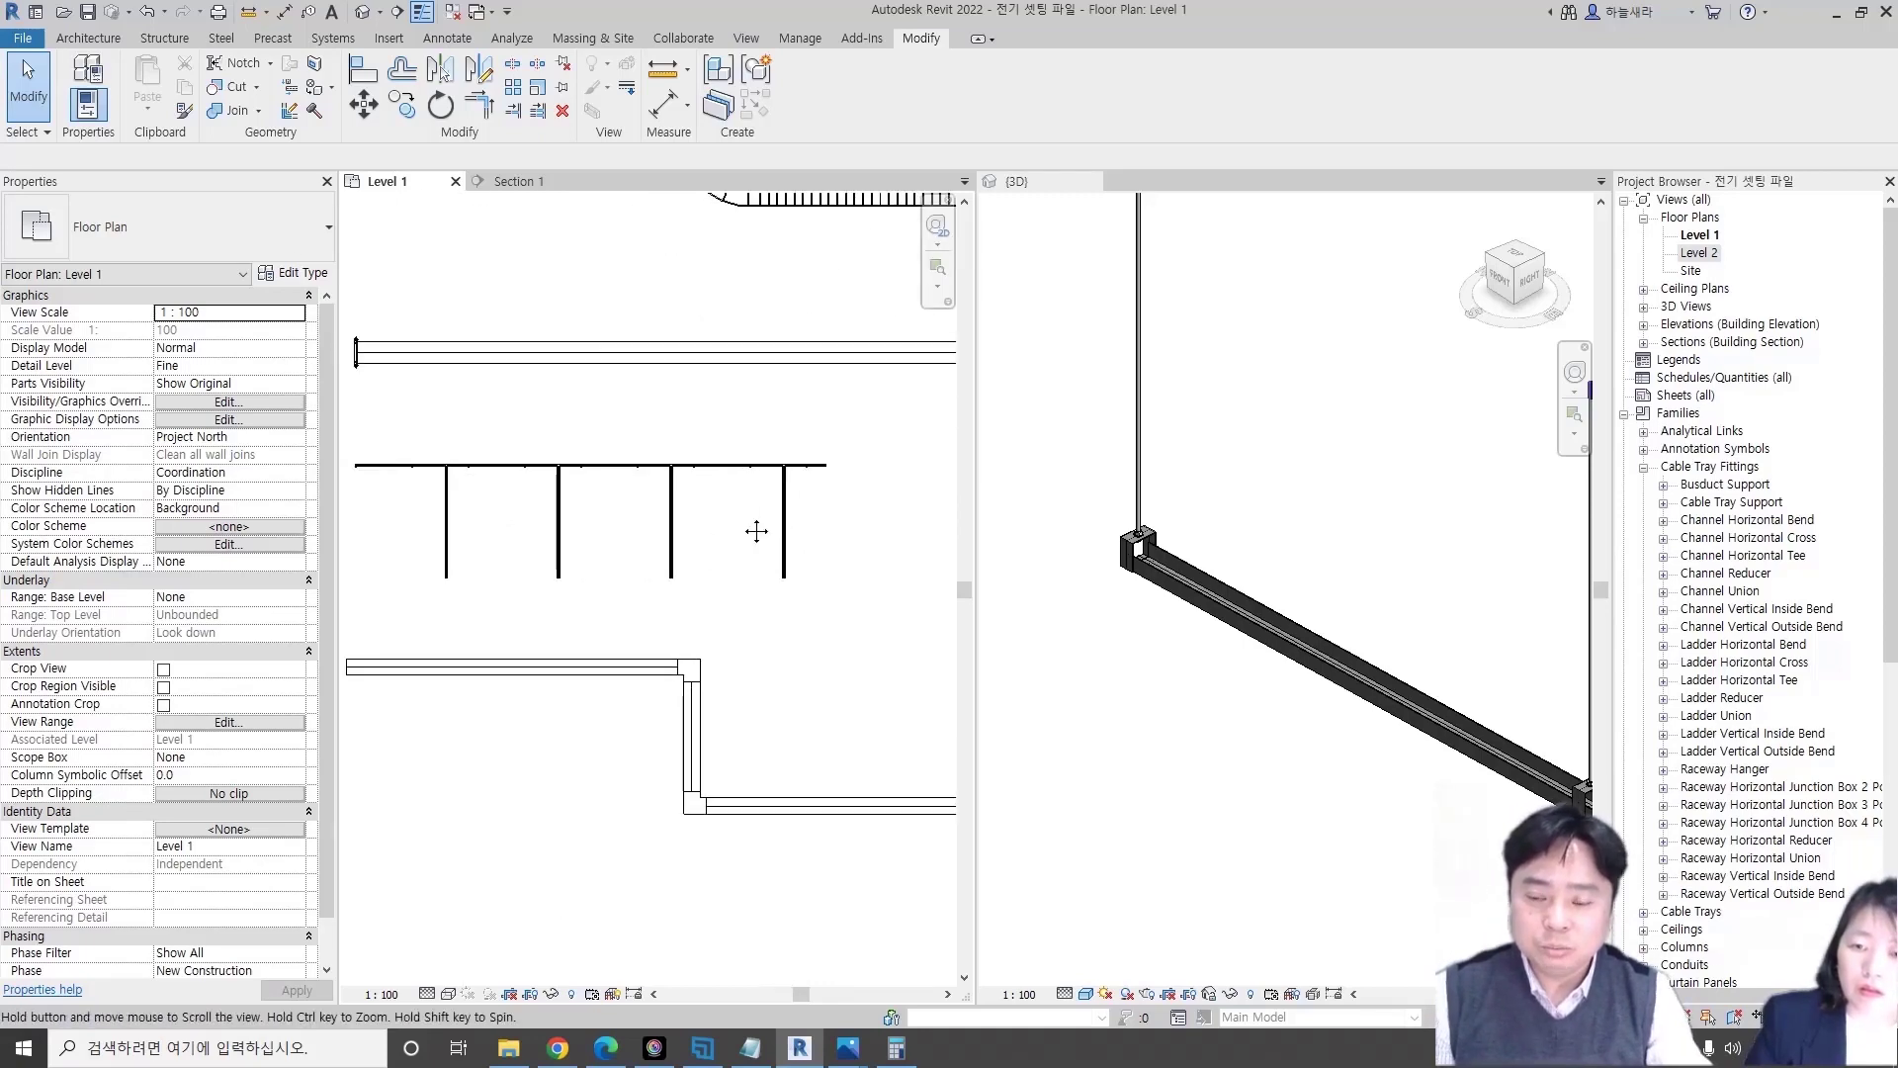
scroll(533, 479, up, 1)
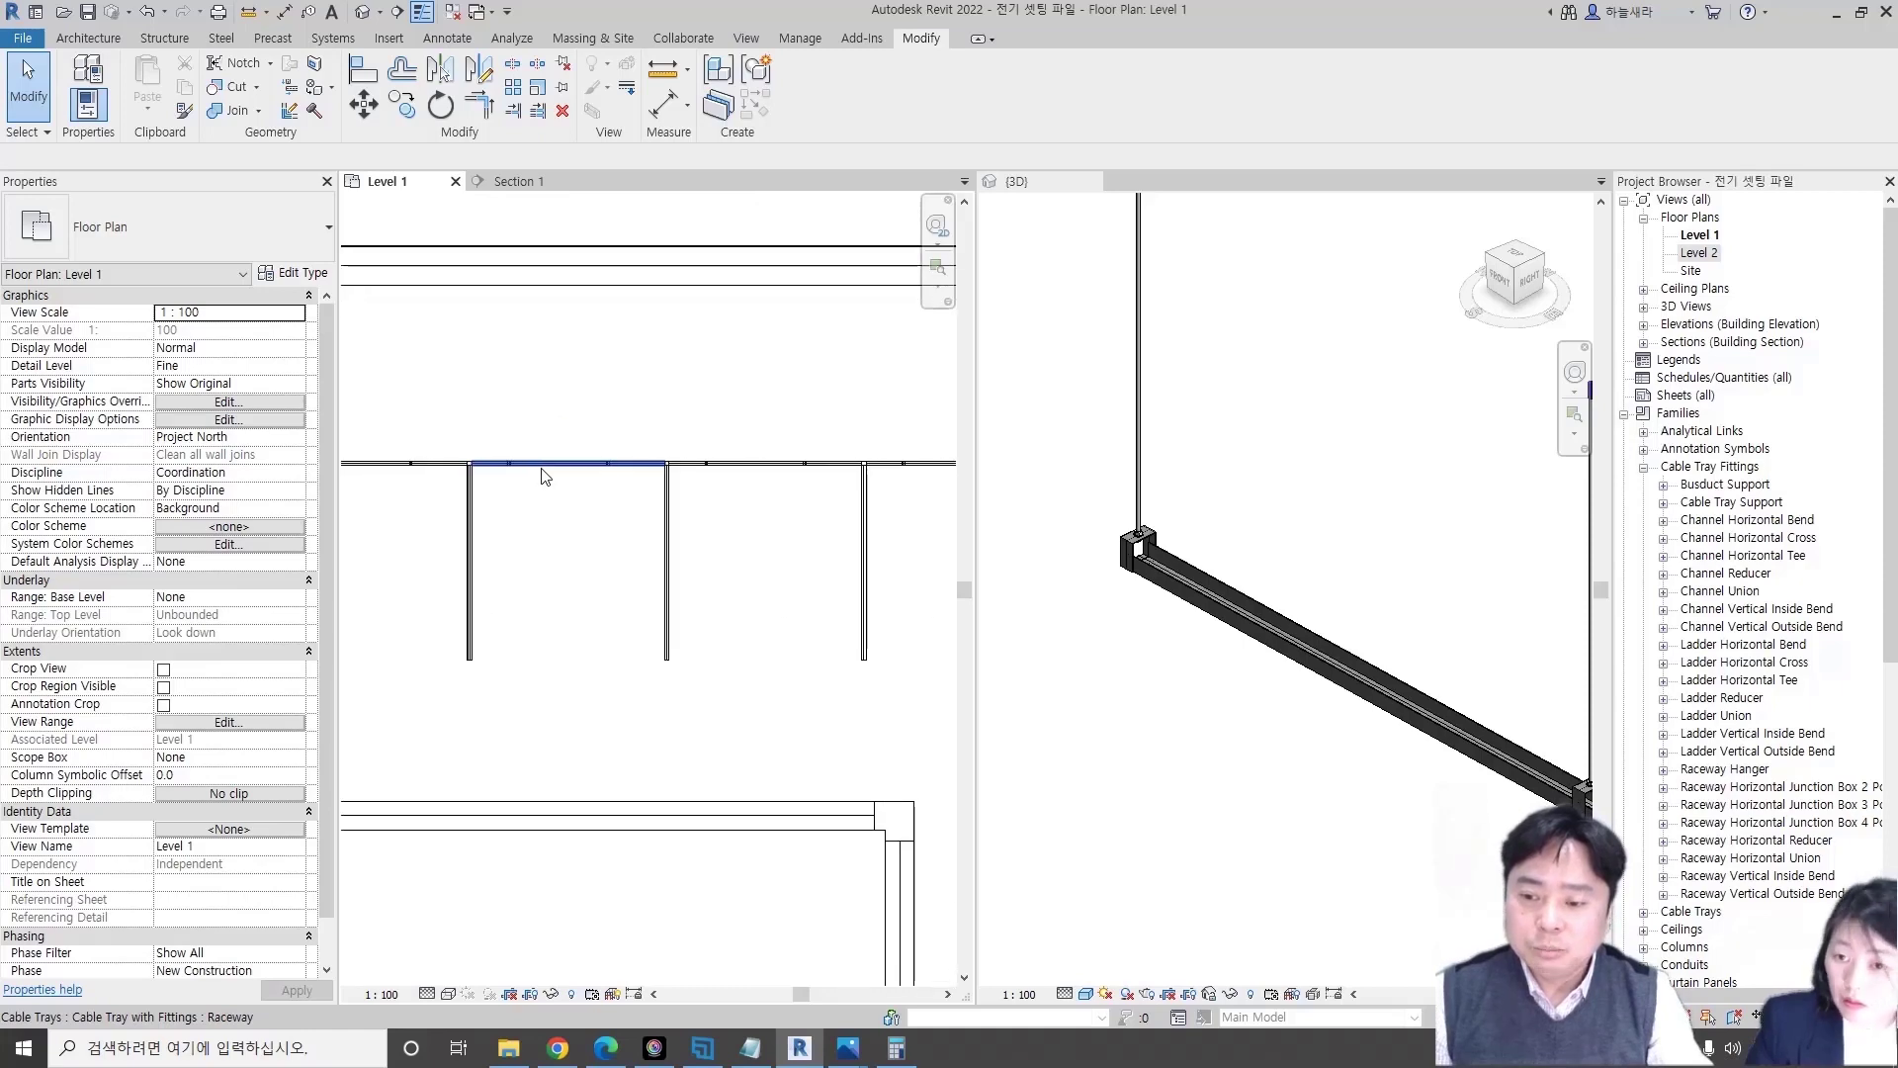
middle_drag(539, 478, 599, 487)
scroll(599, 487, up, 2)
click(466, 450)
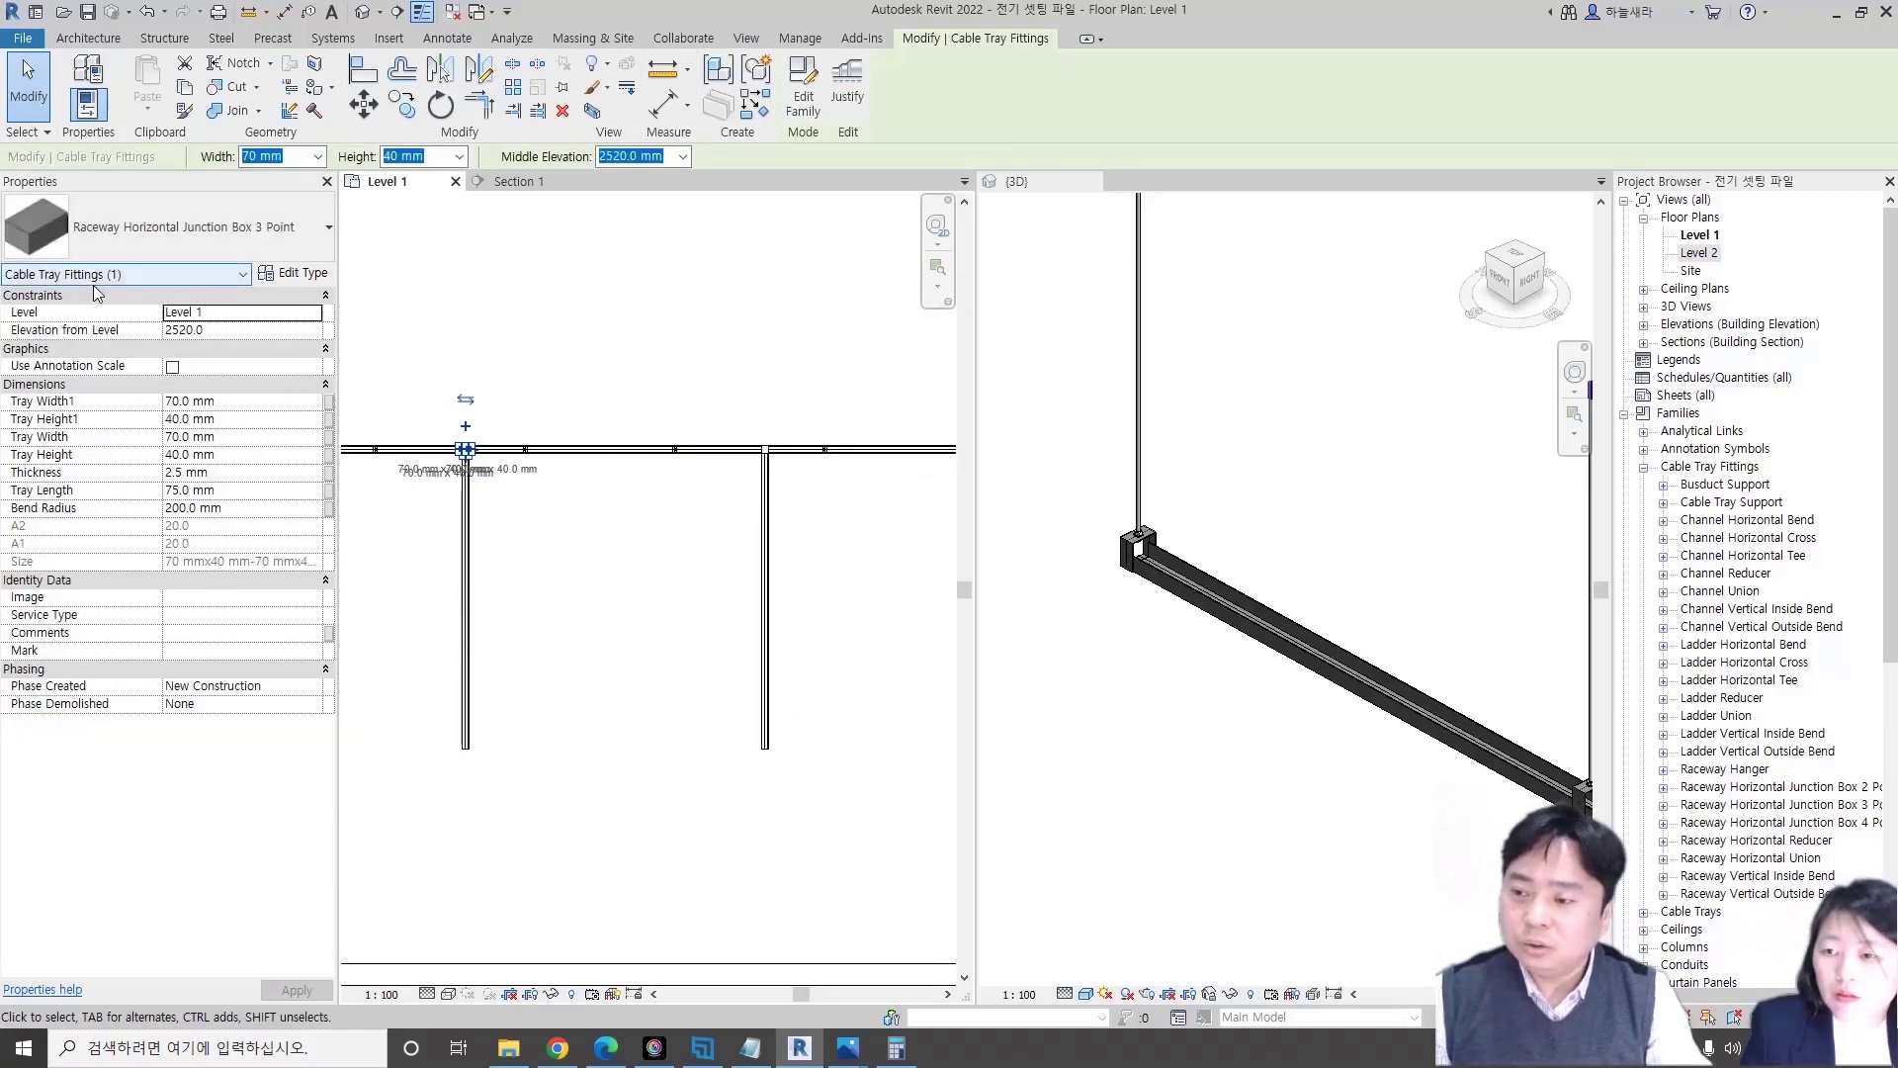
click(522, 405)
click(525, 450)
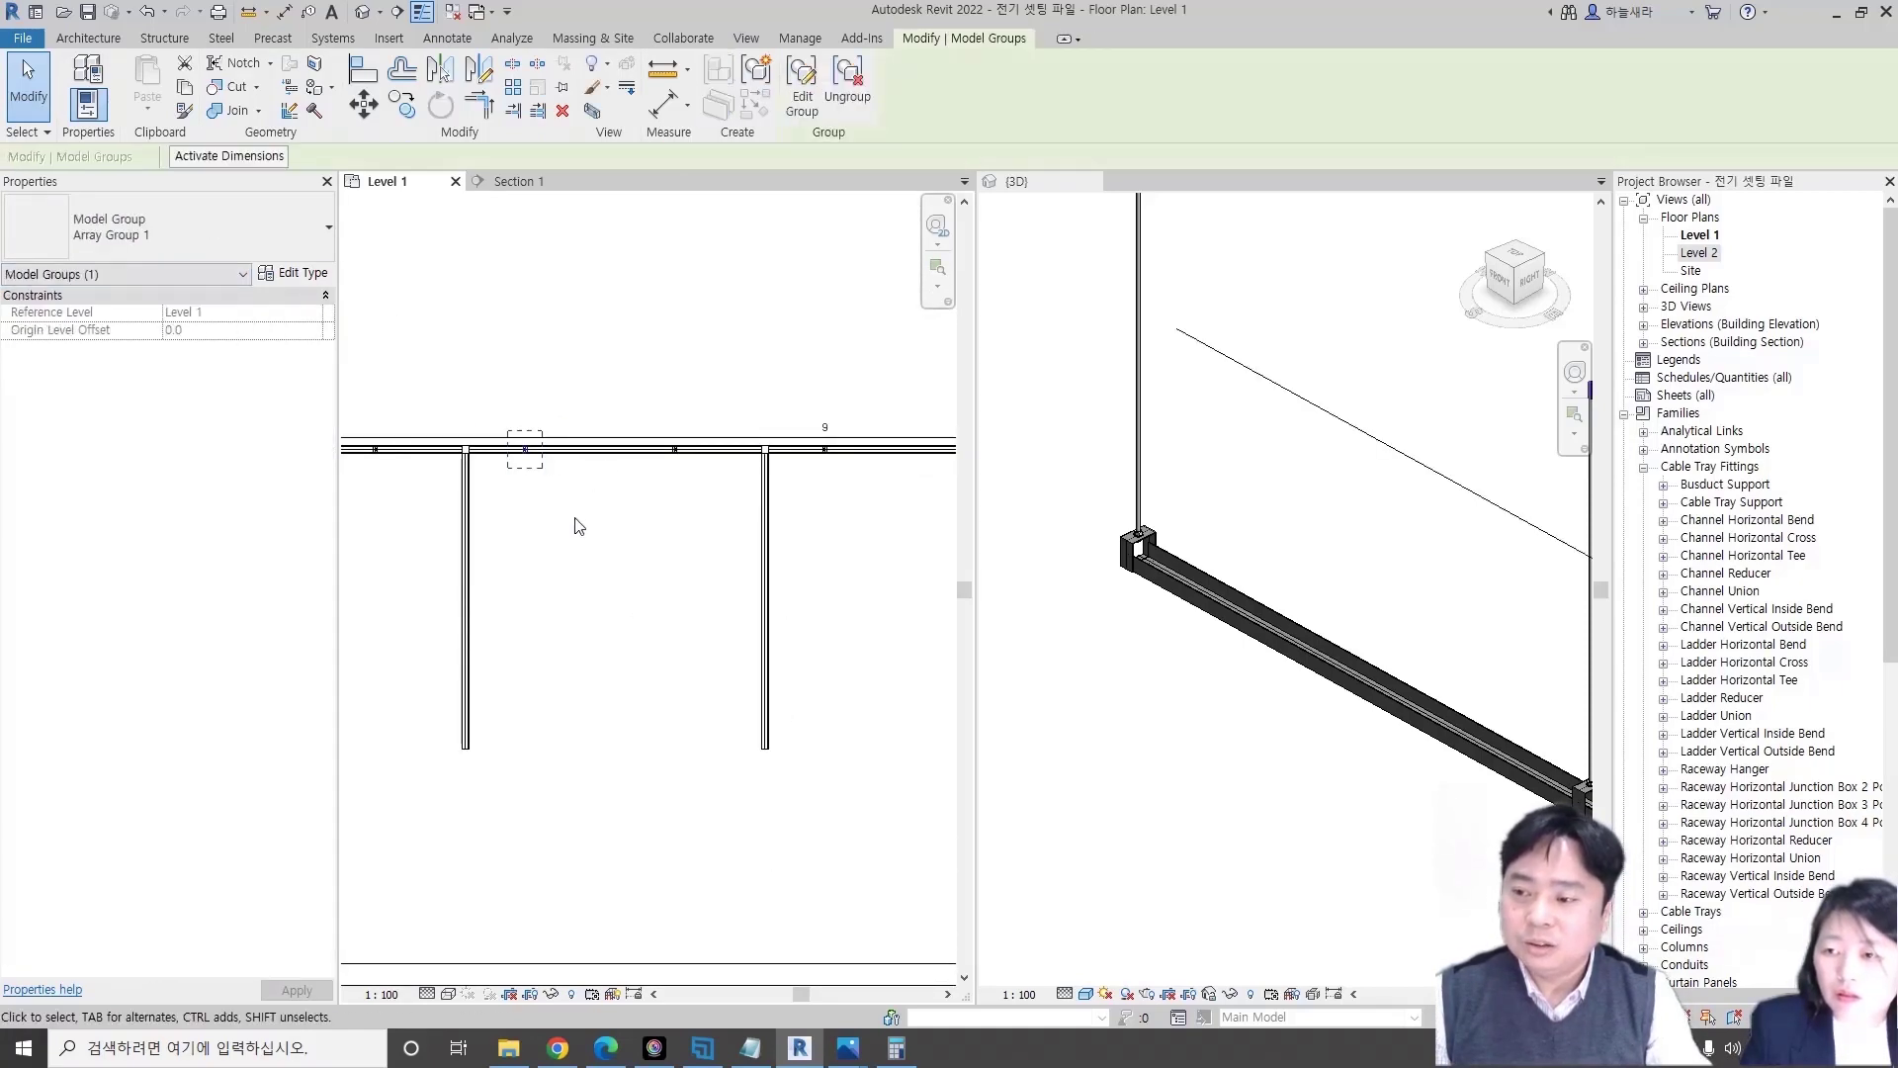
scroll(534, 492, down, 3)
click(602, 535)
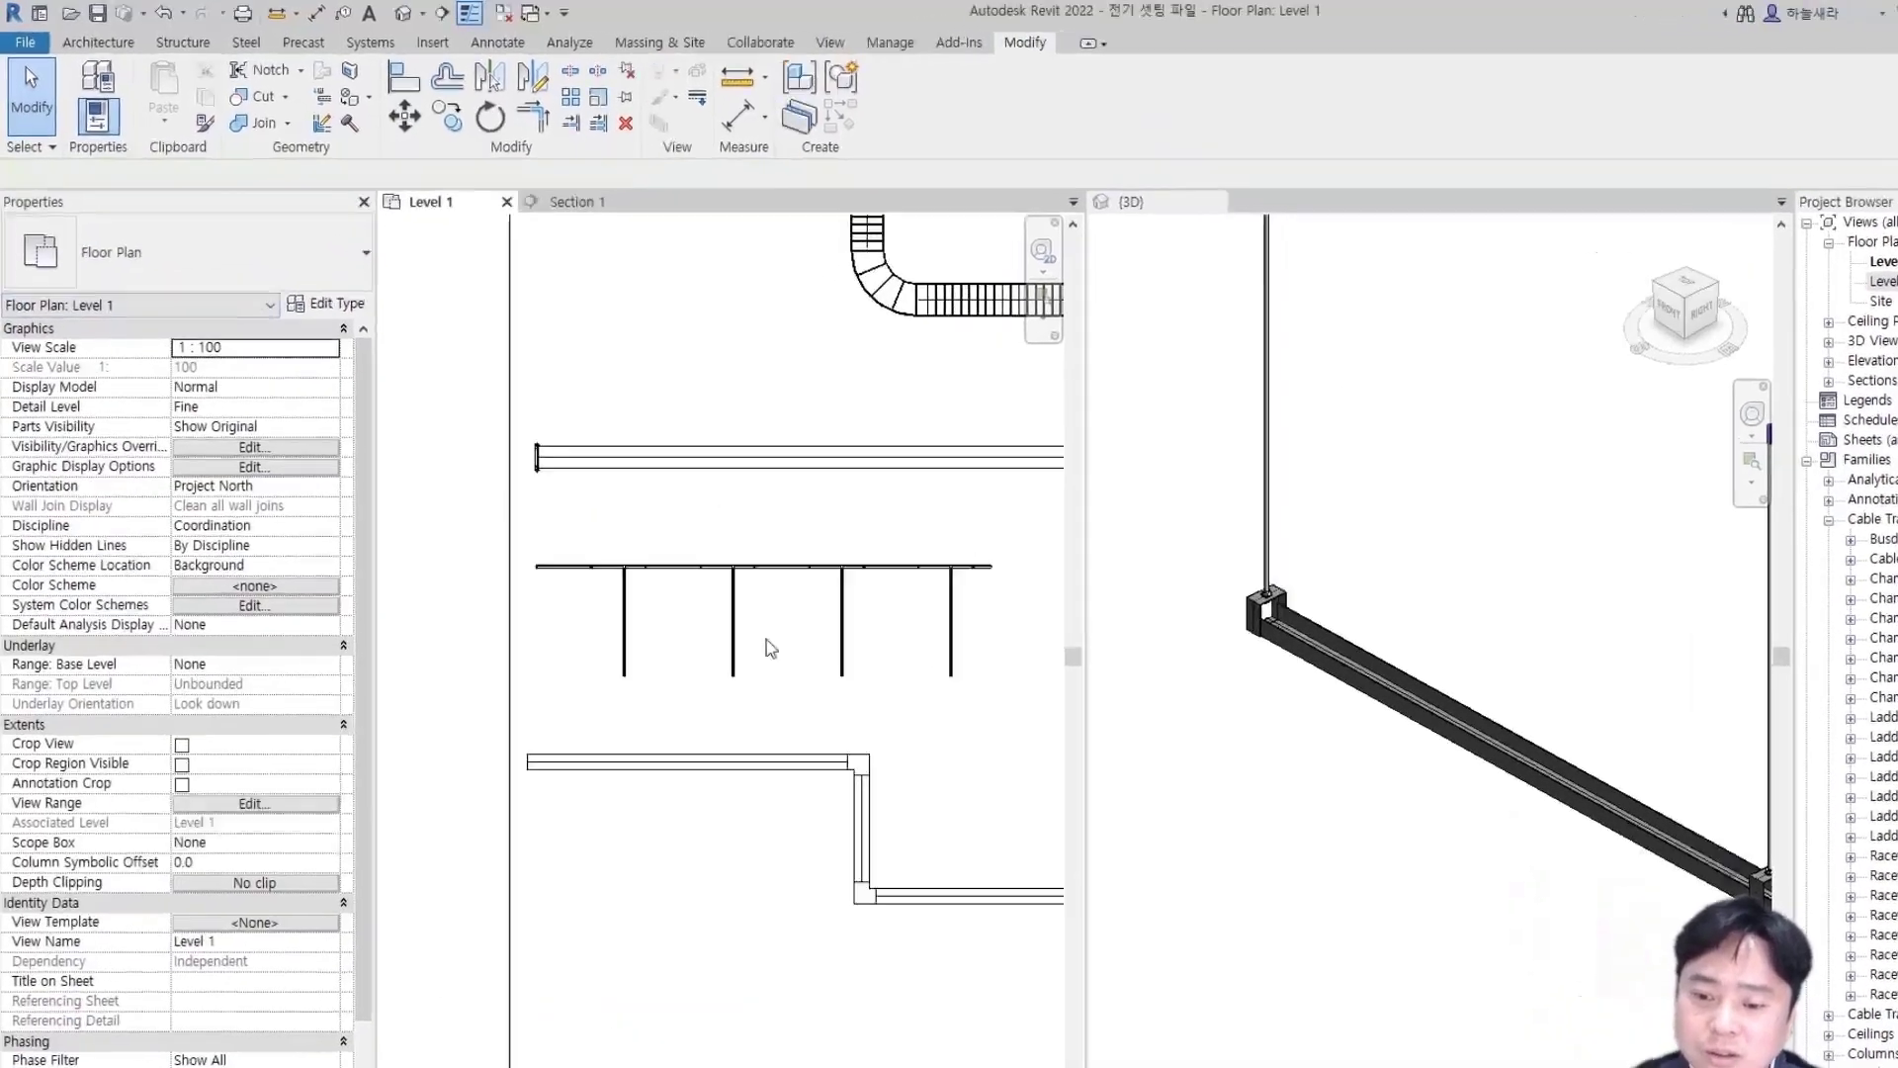
- Filter the window-selected hanger row down to the nine model groups and ungroup them
drag(474, 636, 1103, 702)
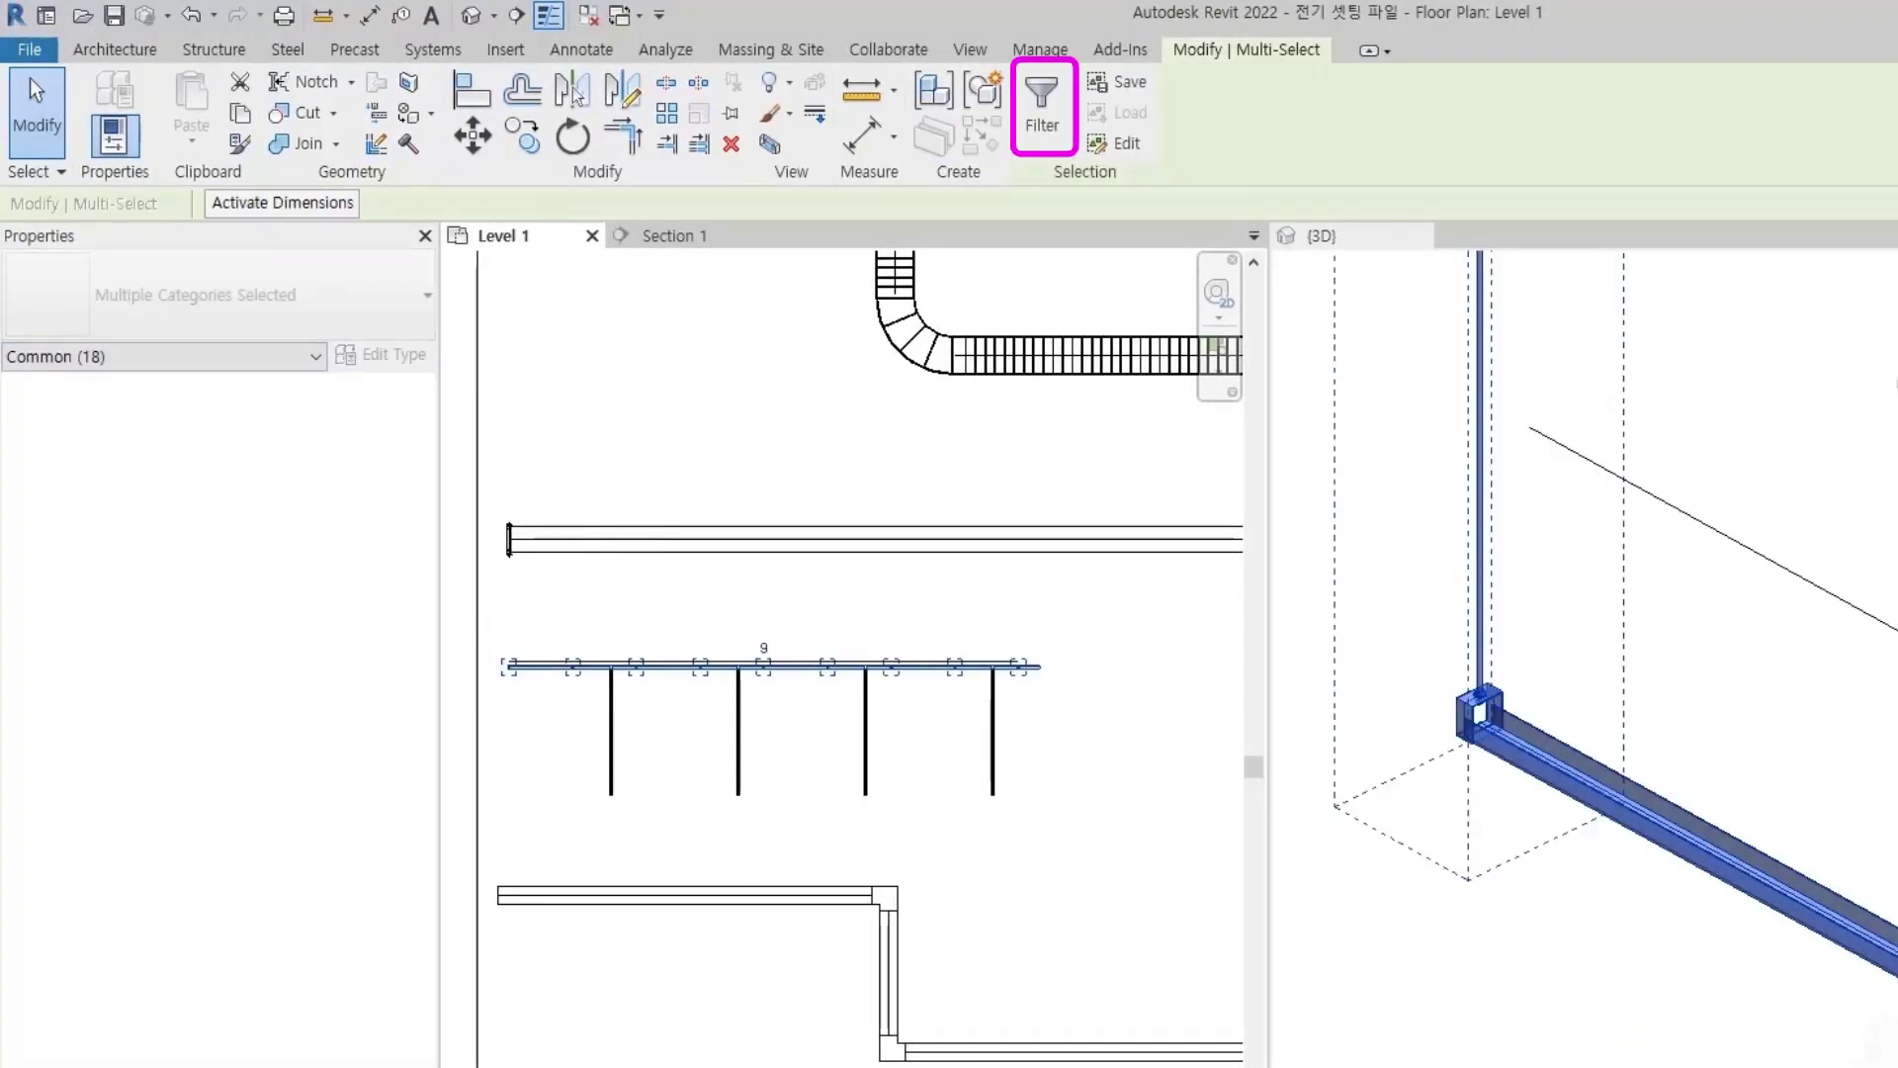
click(1042, 99)
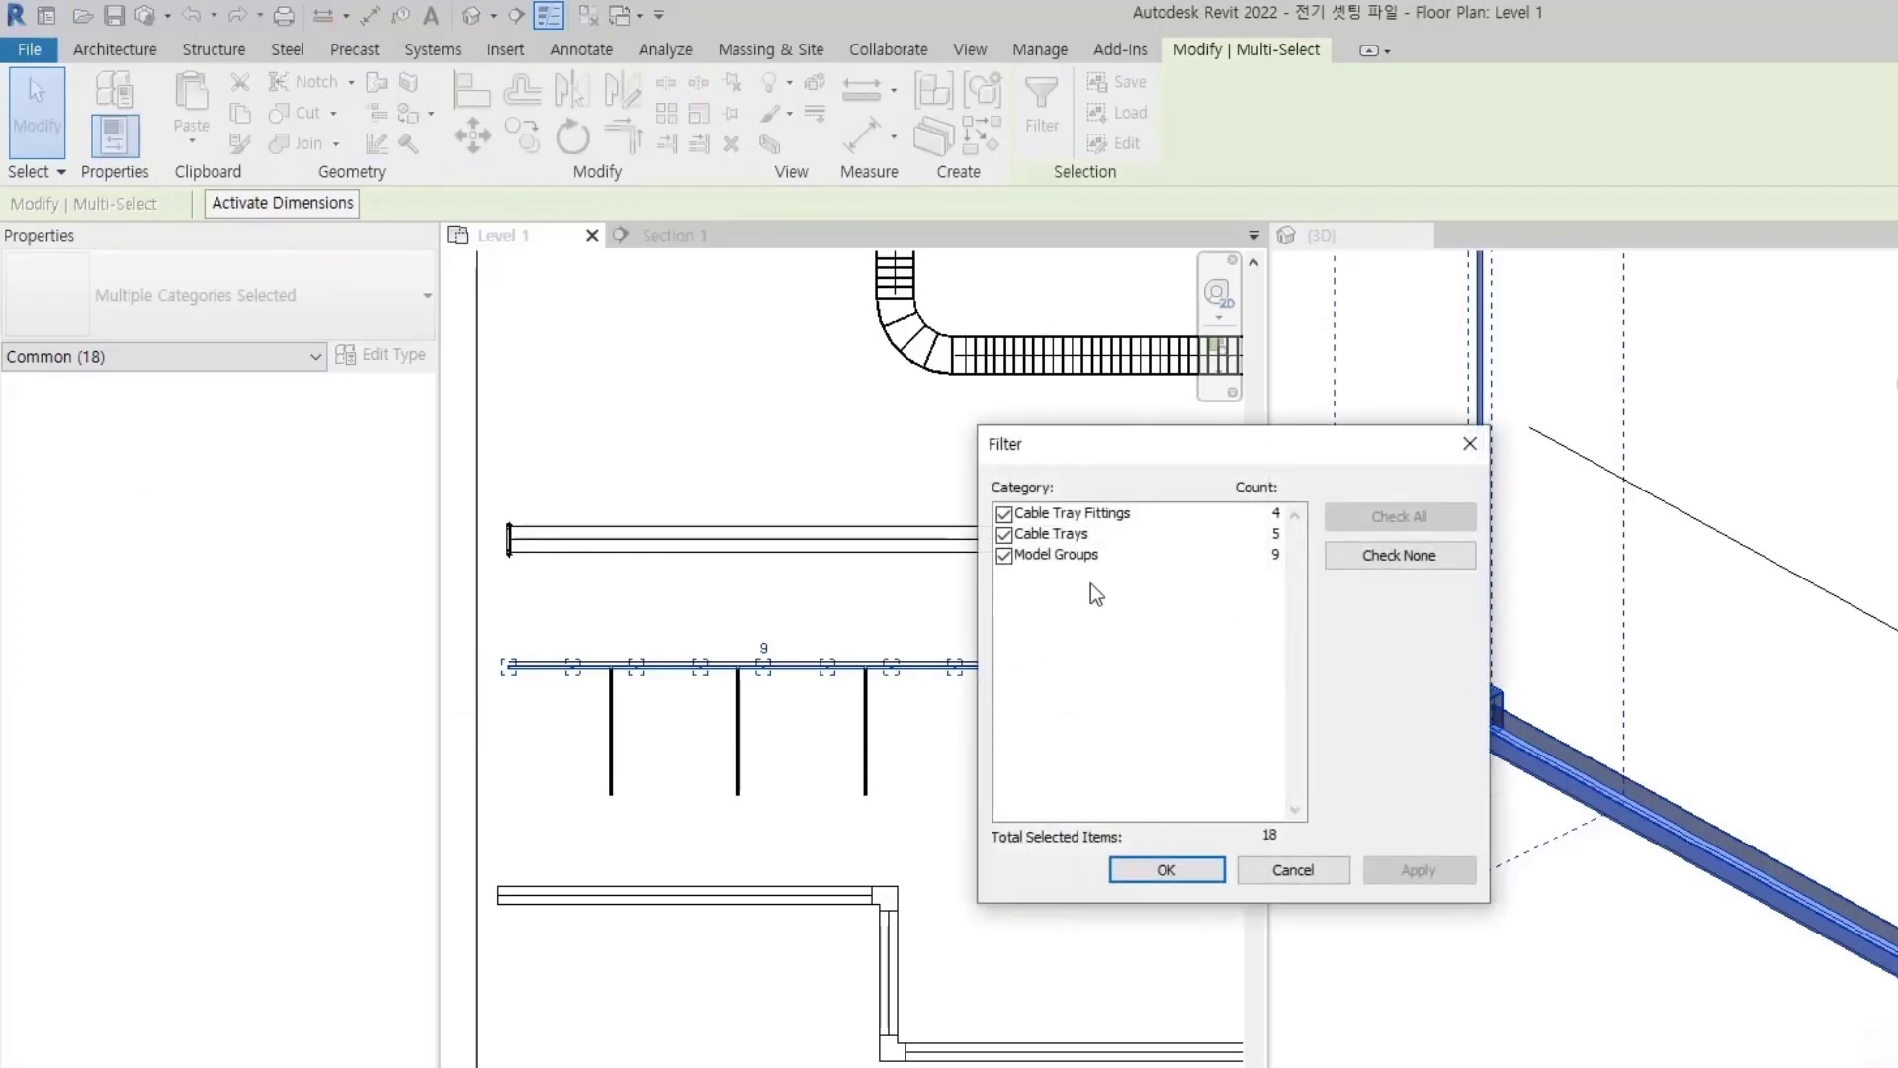
click(1005, 534)
click(1004, 513)
click(1167, 869)
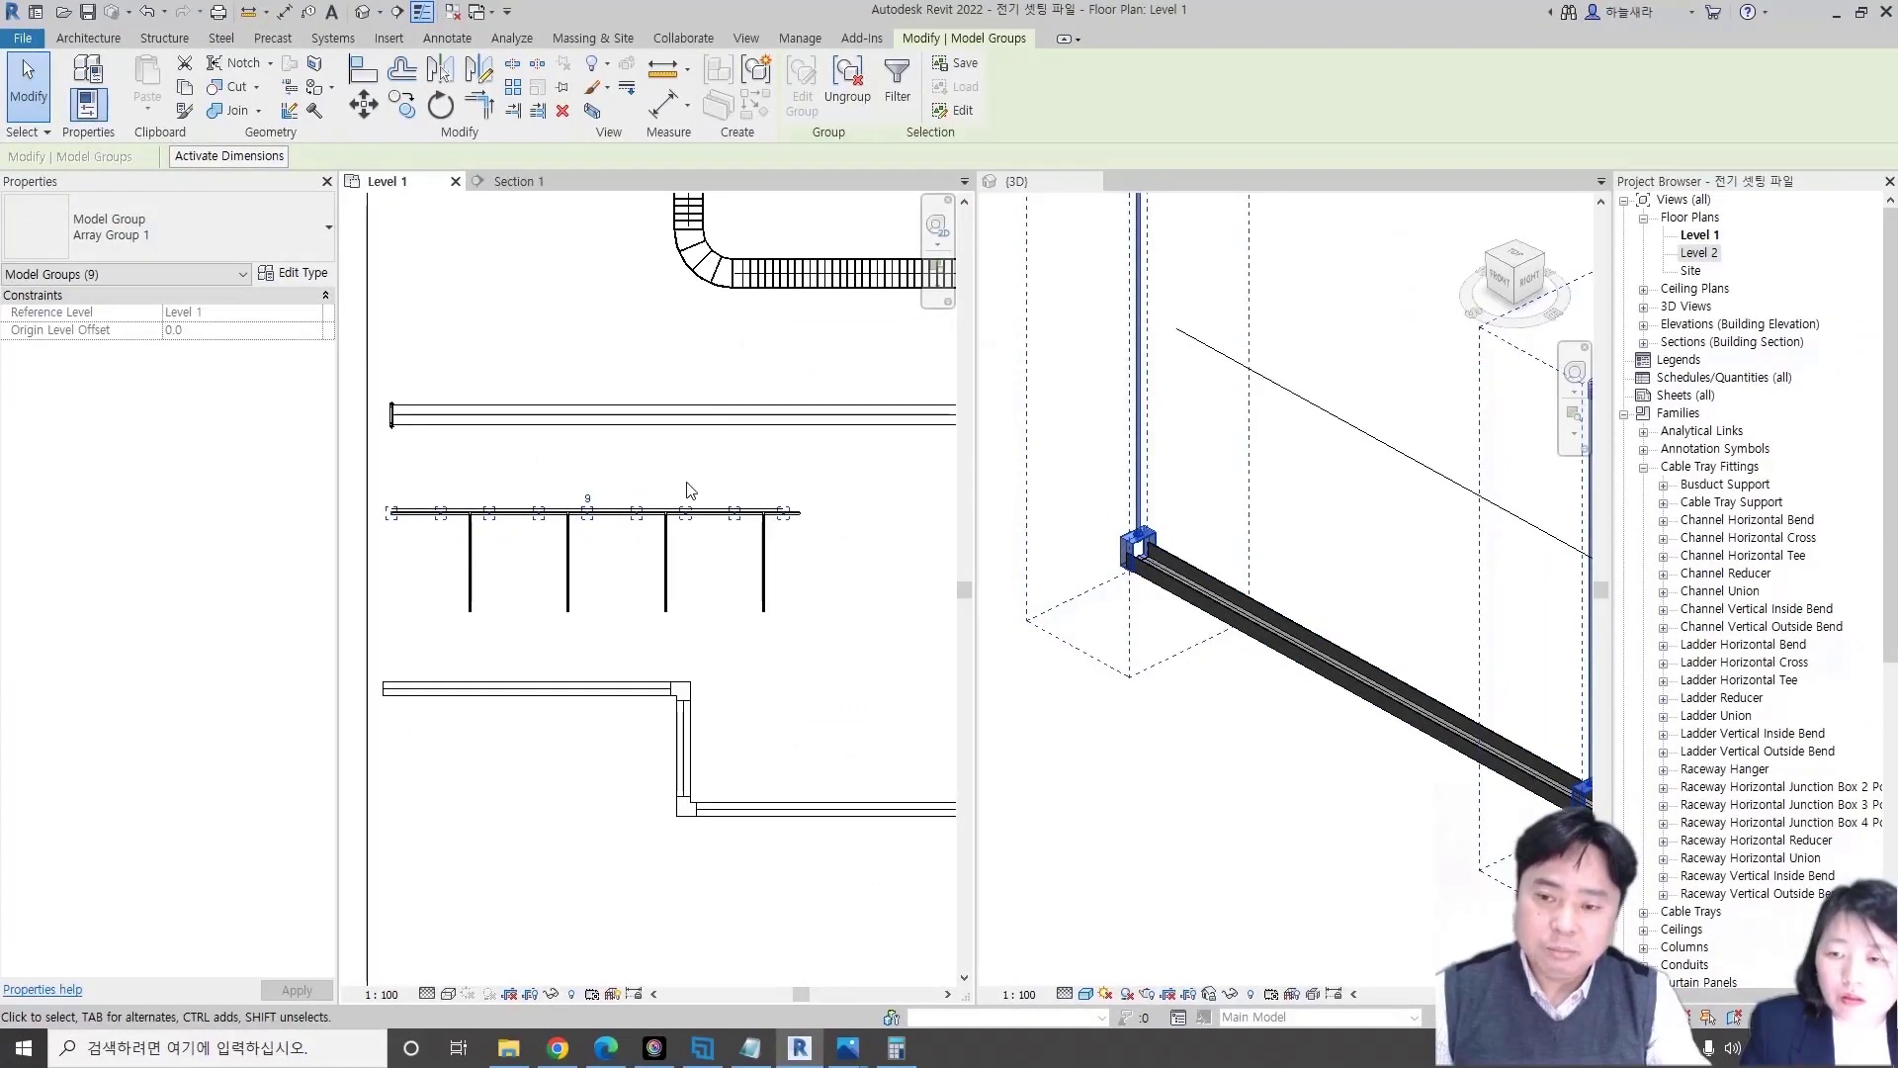
click(848, 84)
- Recheck the ungrouped hangers individually and by reselecting the whole row
click(721, 554)
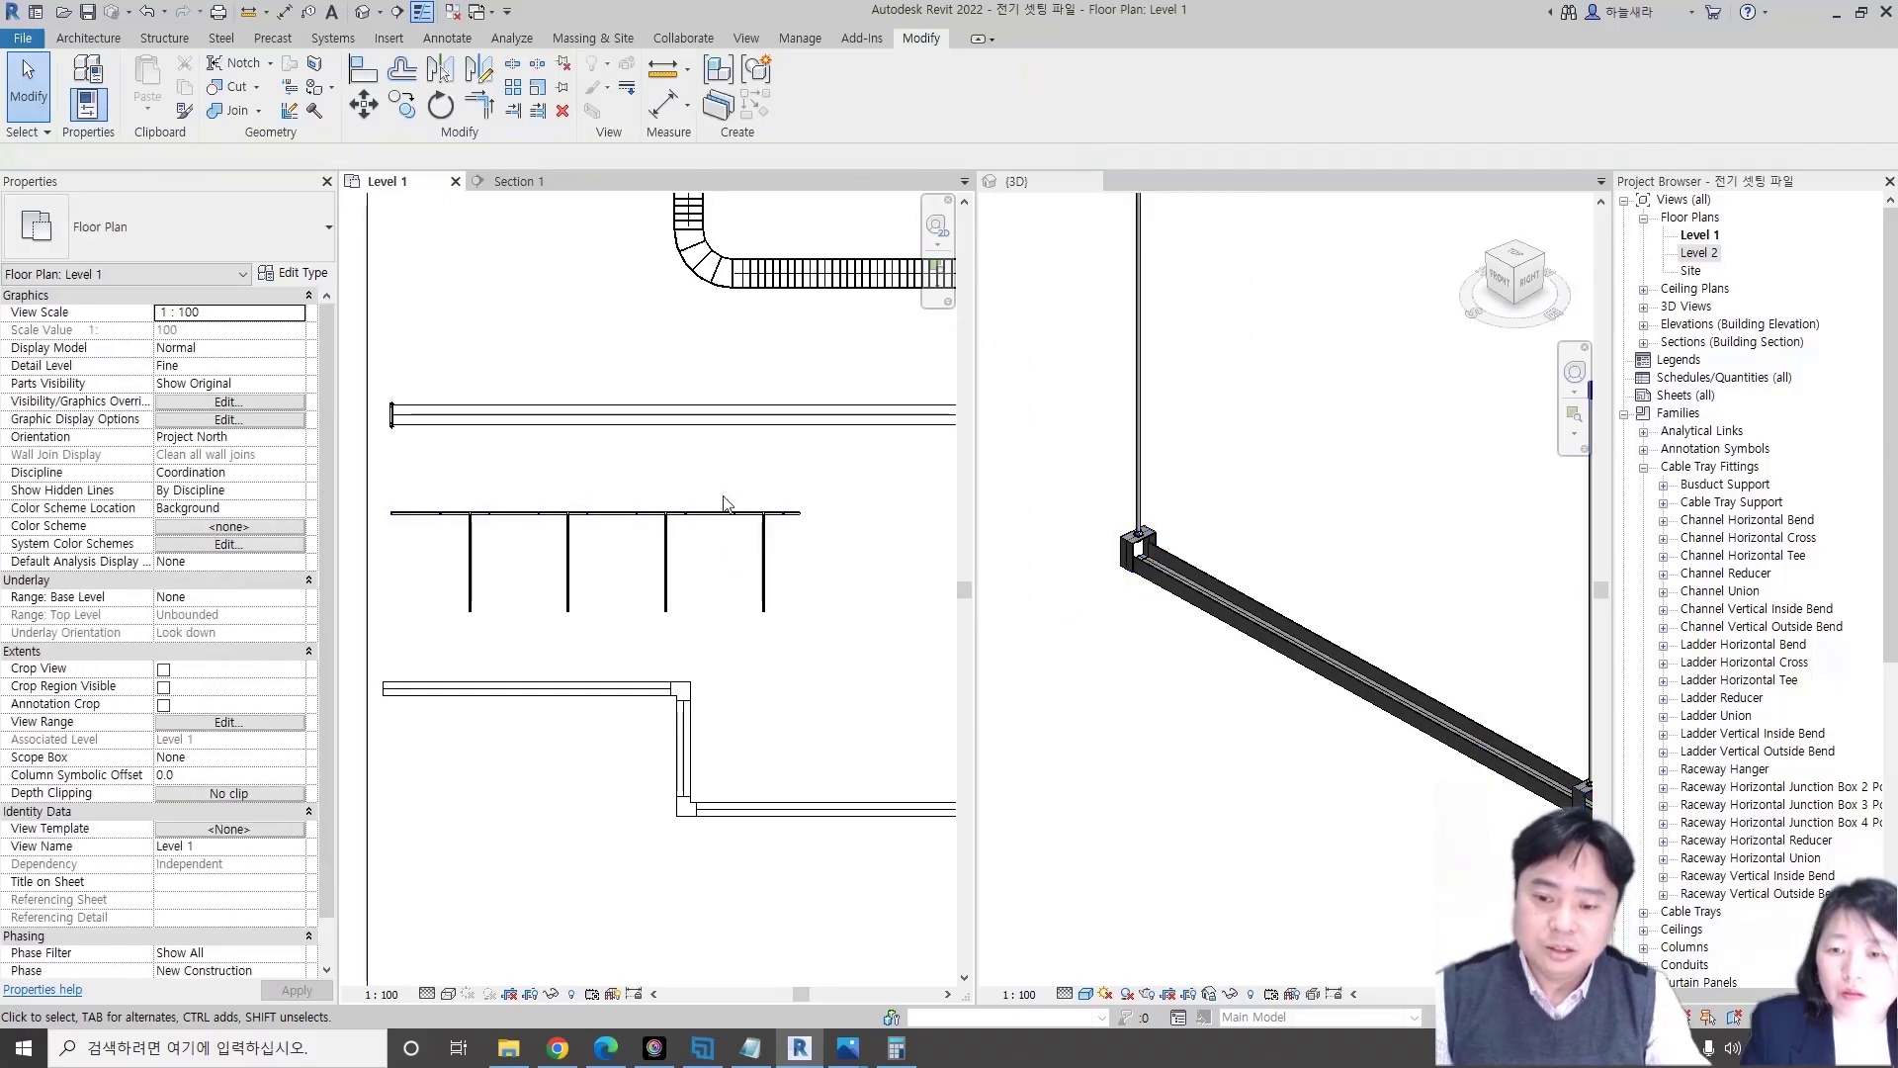
click(733, 513)
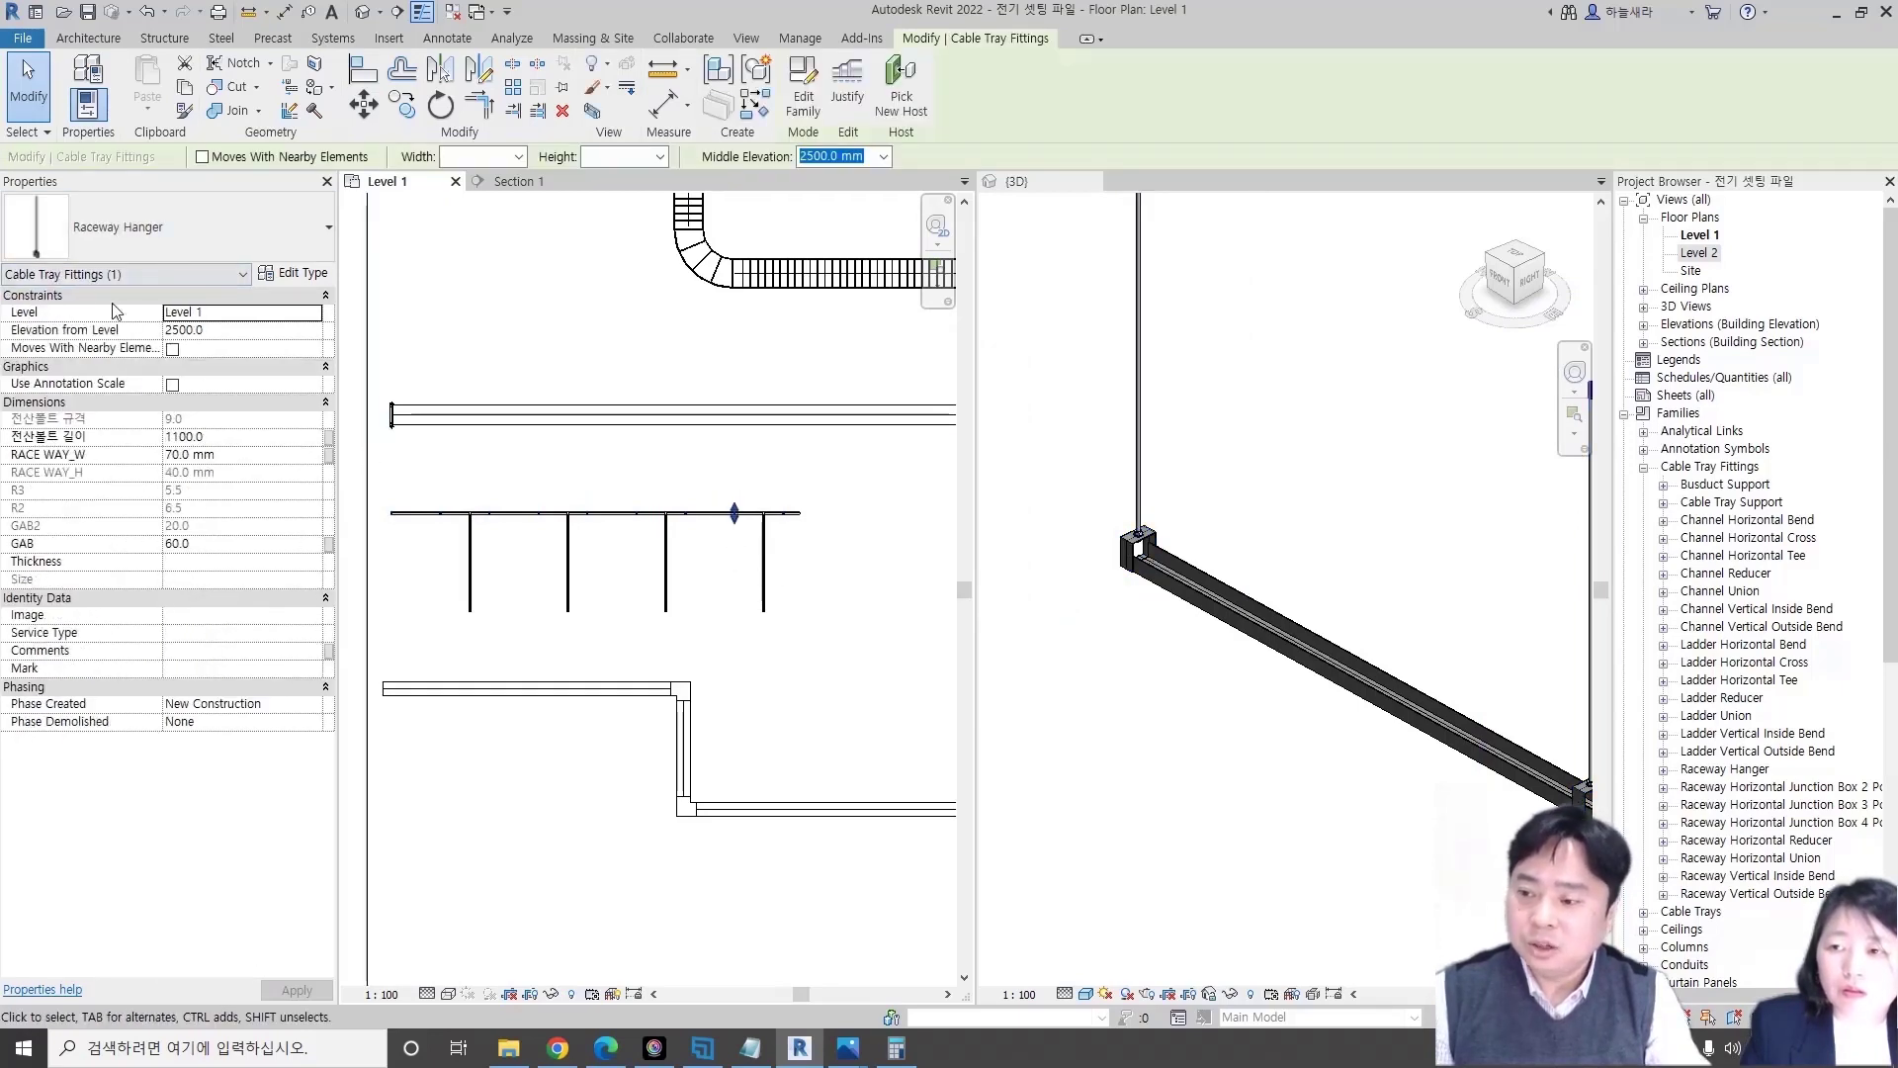
click(391, 490)
drag(362, 496, 787, 538)
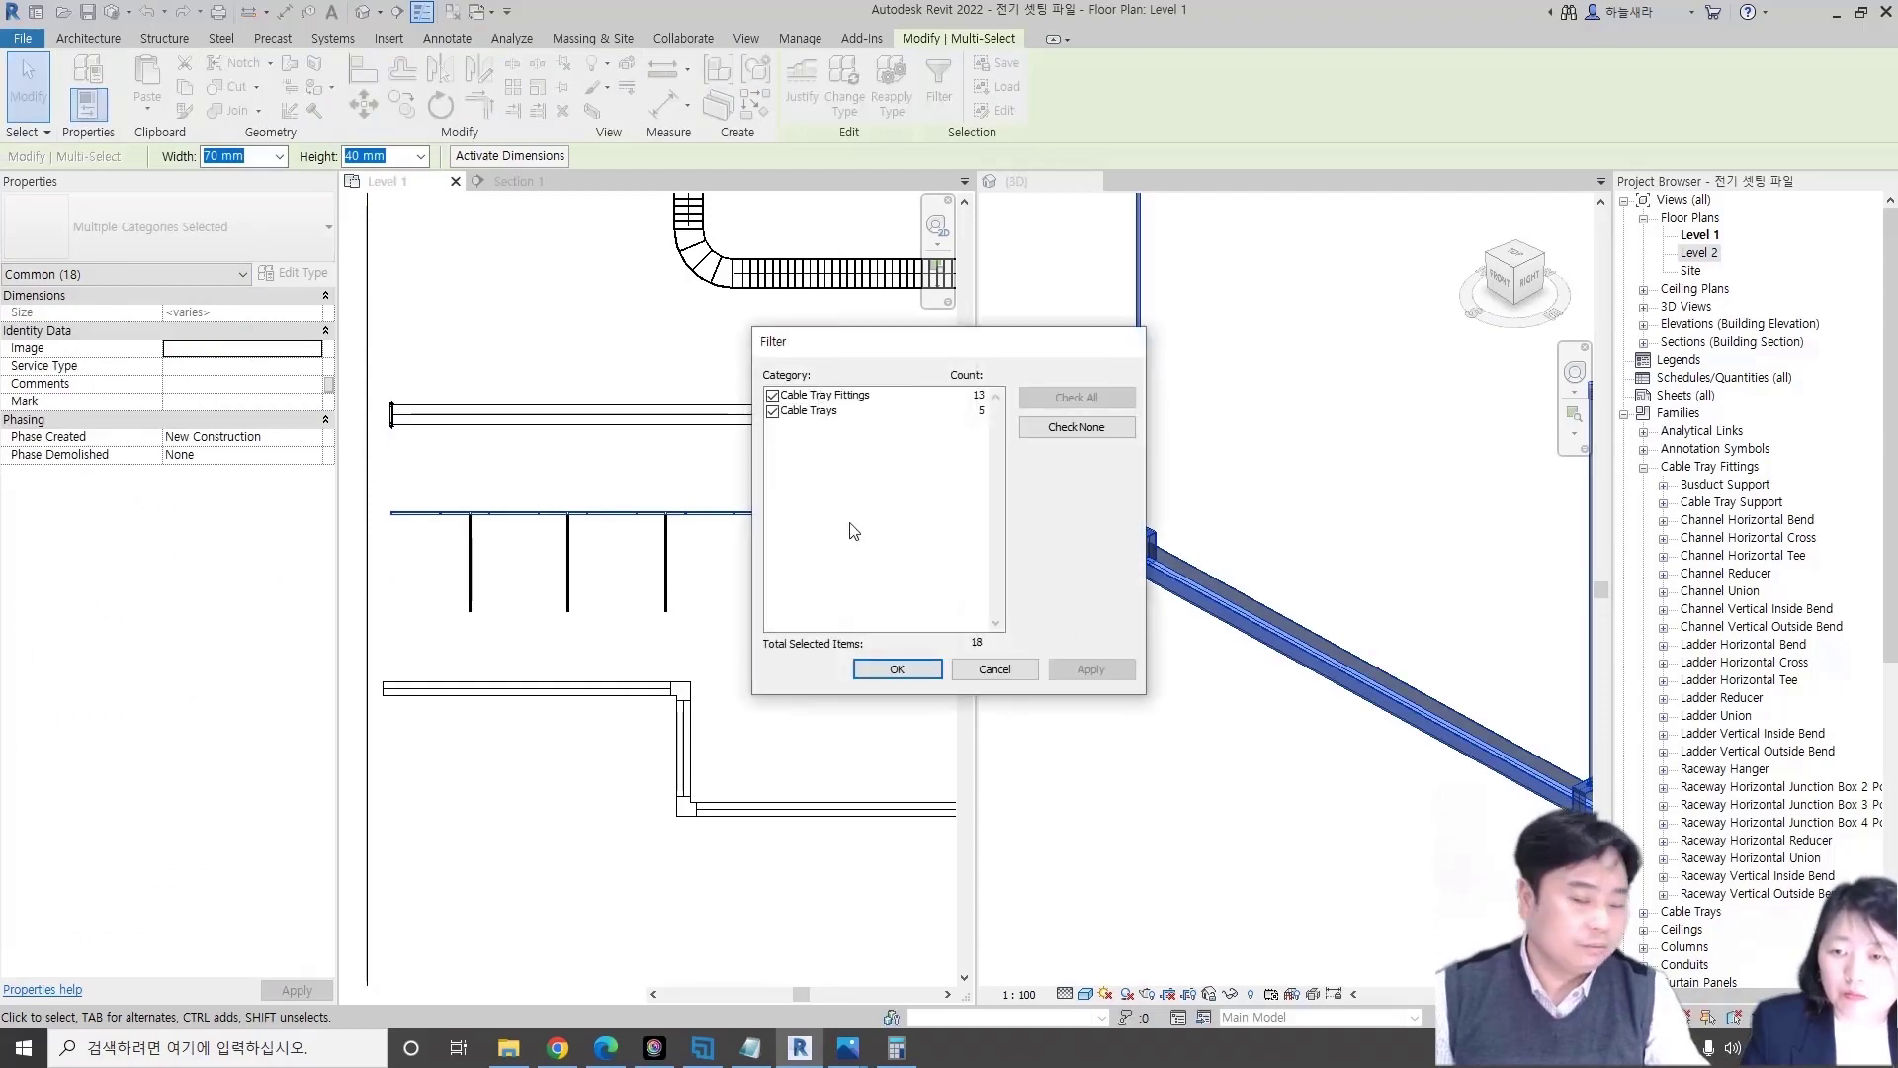
key(Escape)
key(Escape)
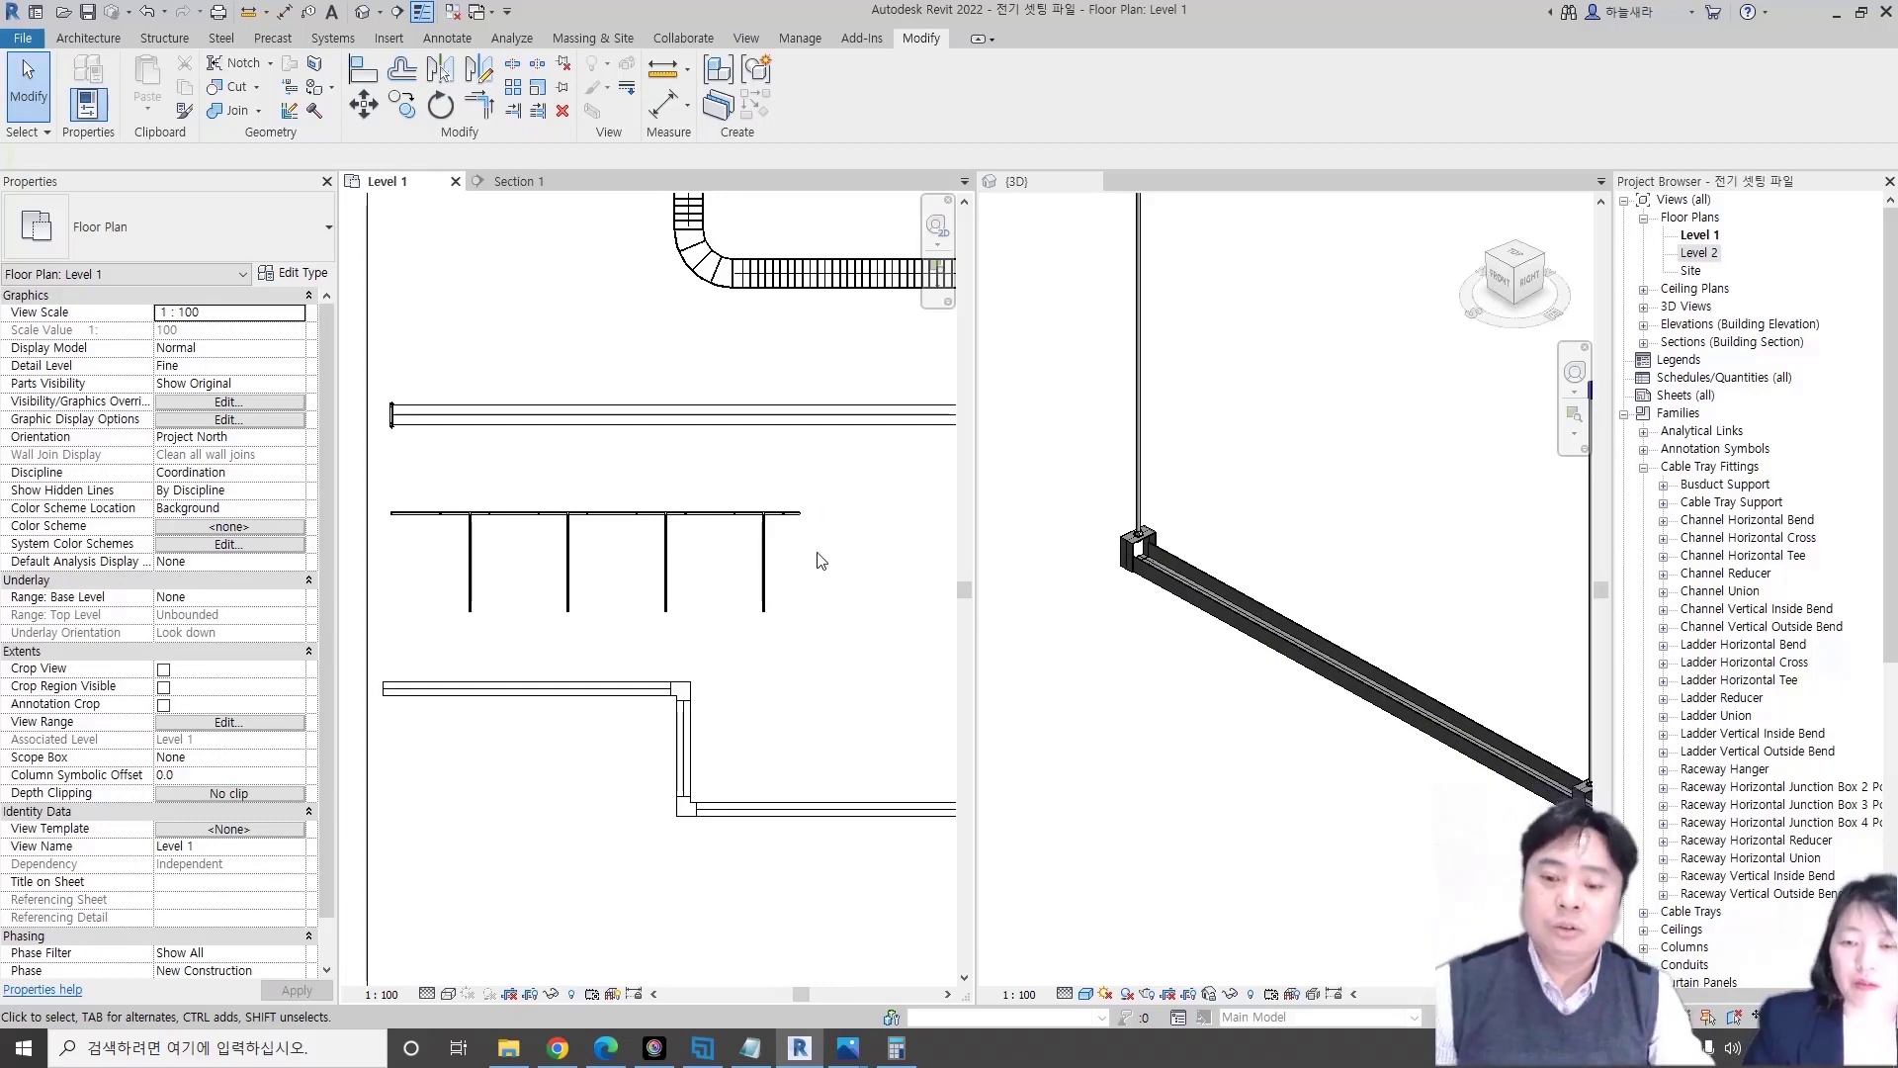
click(568, 593)
- Move a raceway hanger off the tray run and rotate it 90 degrees
key(Escape)
scroll(579, 526, up, 5)
drag(471, 534, 435, 568)
scroll(435, 569, up, 2)
click(422, 560)
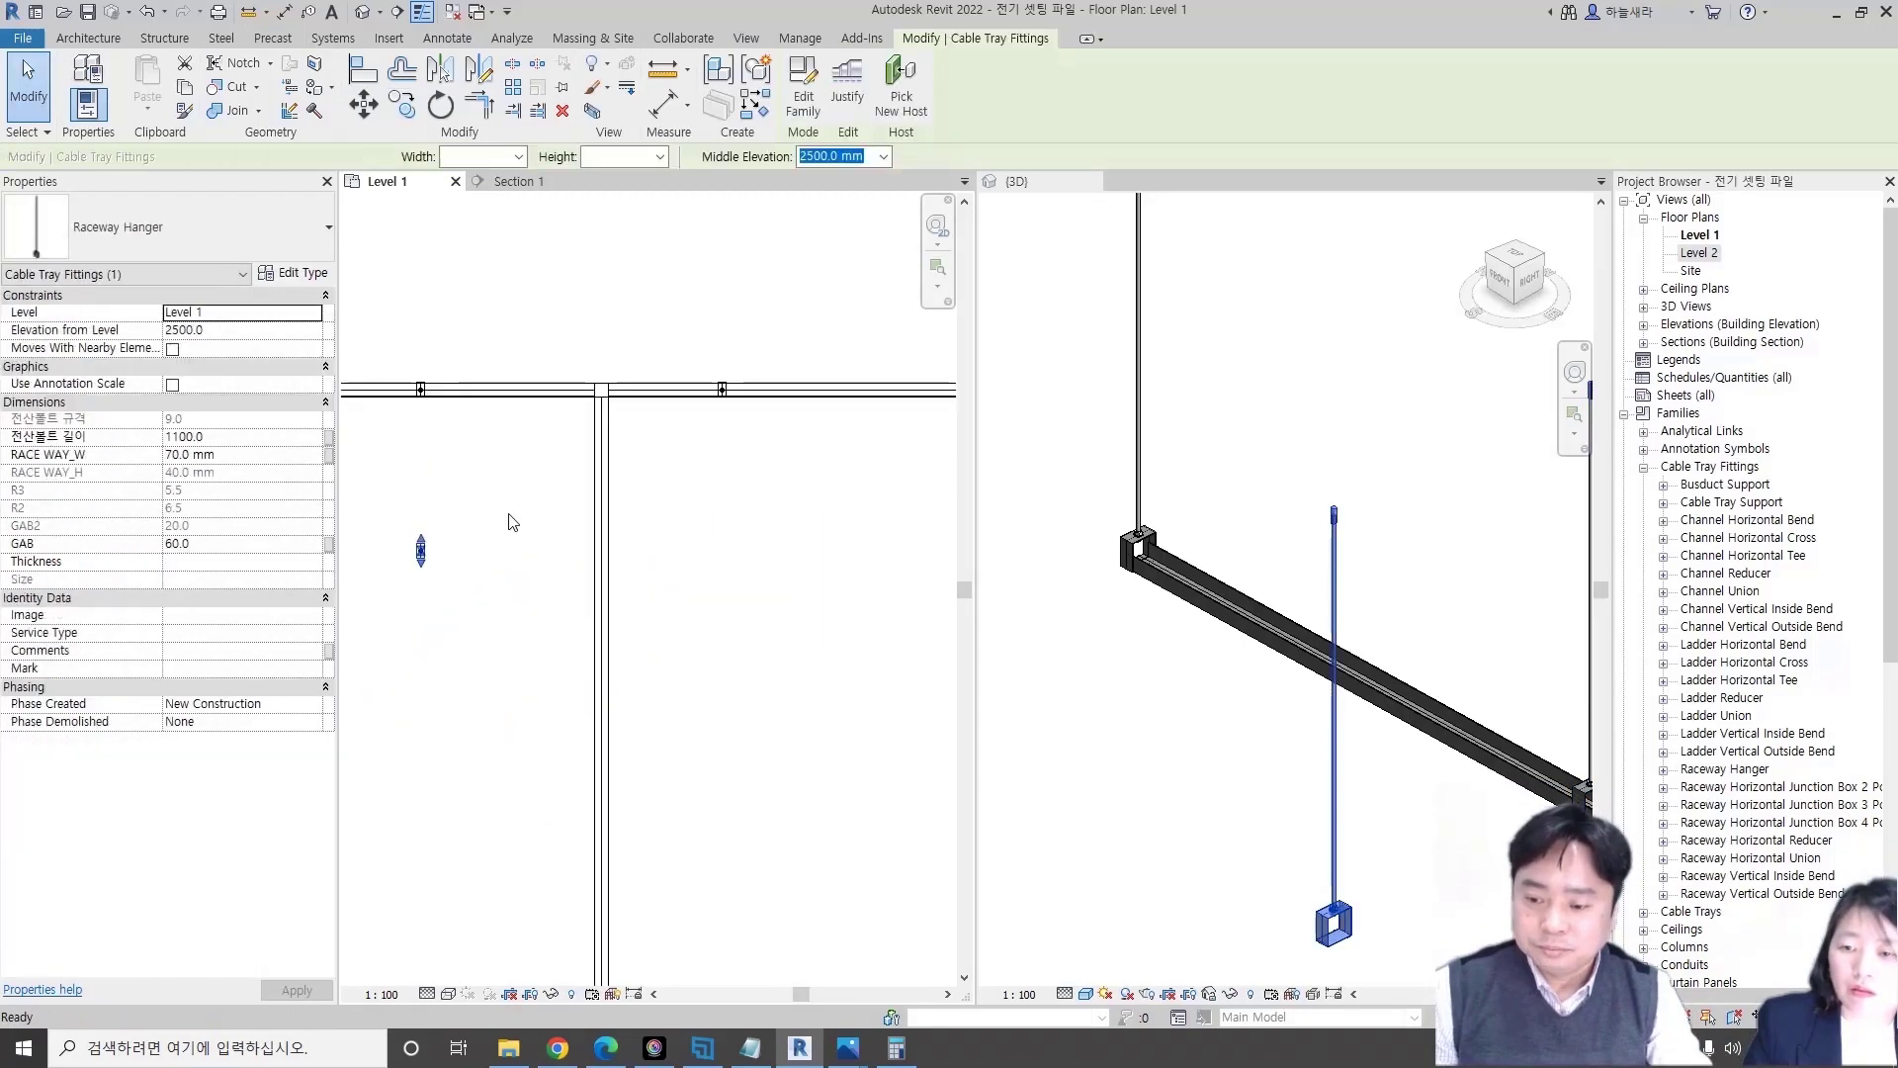
key(r)
key(o)
click(509, 516)
text(0)
key(Return)
key(Escape)
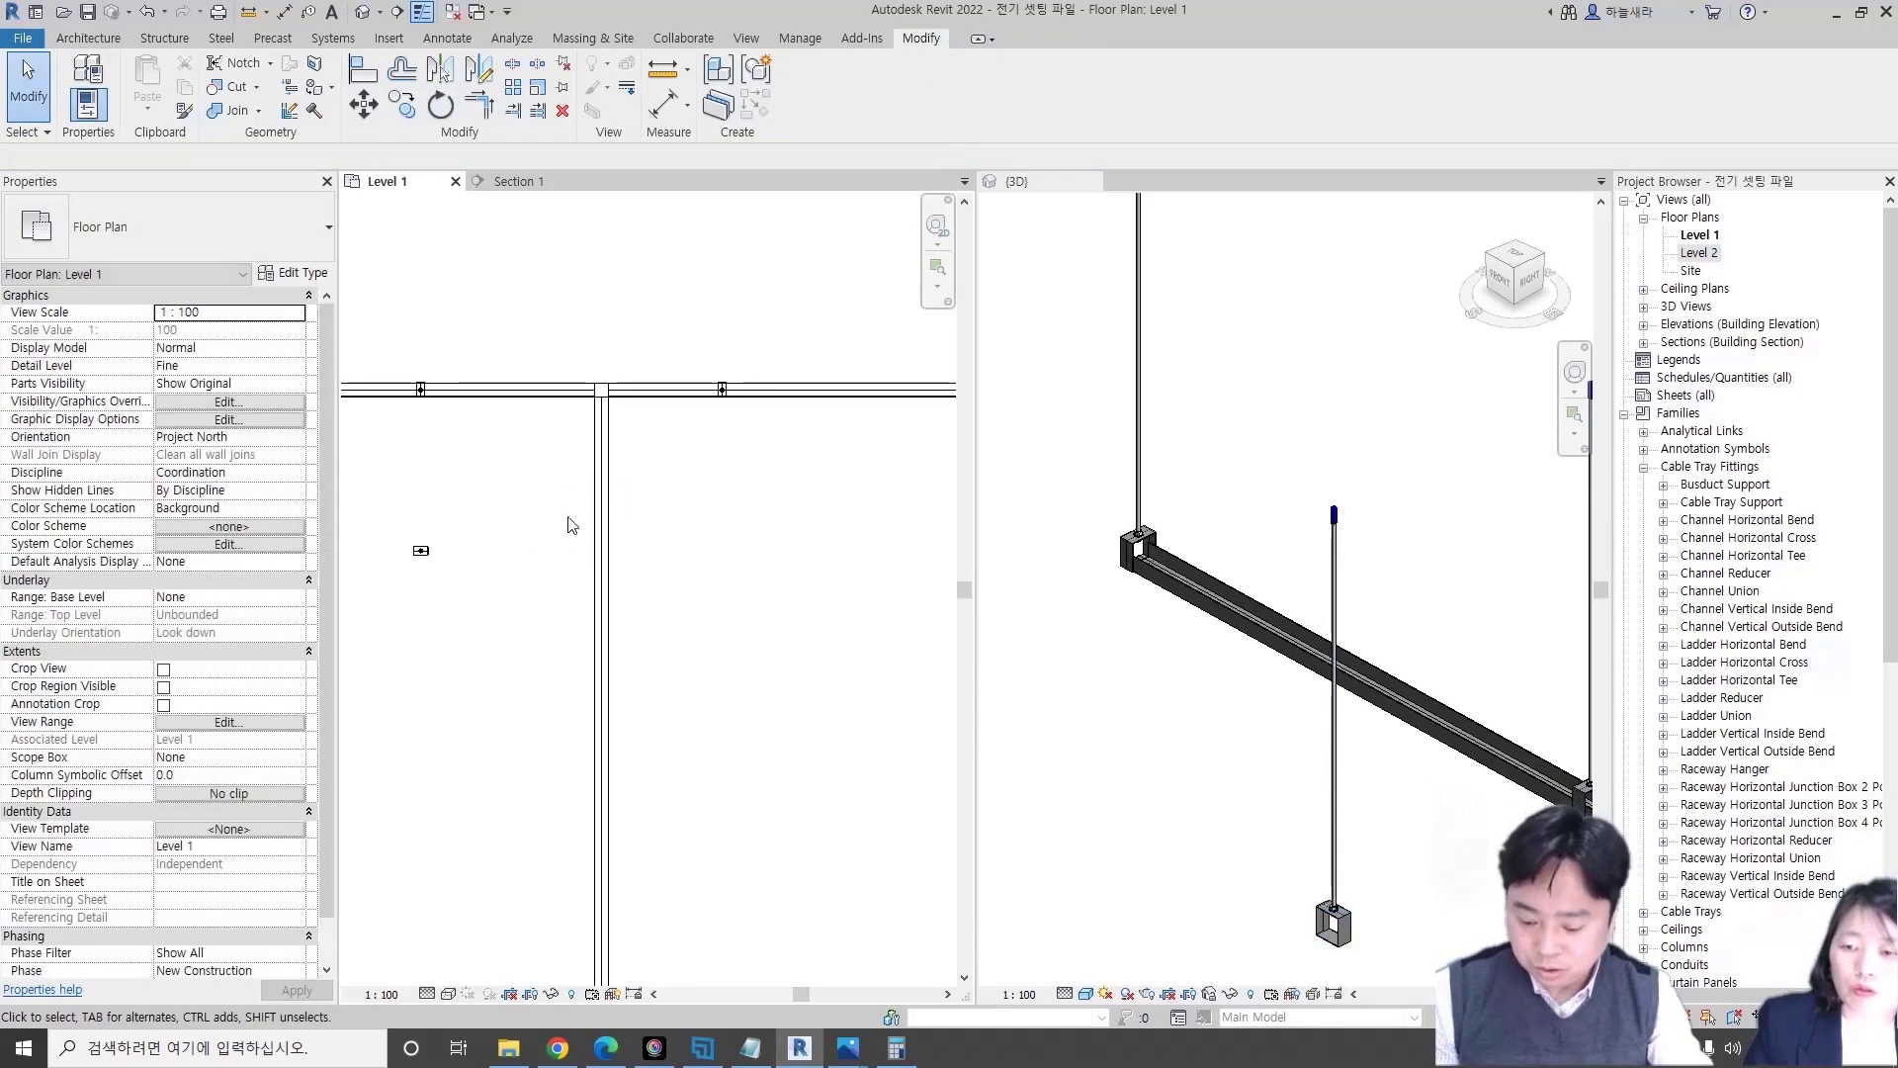
- Align the hanger to the vertical tray's centreline
key(a)
key(l)
scroll(411, 559, up, 2)
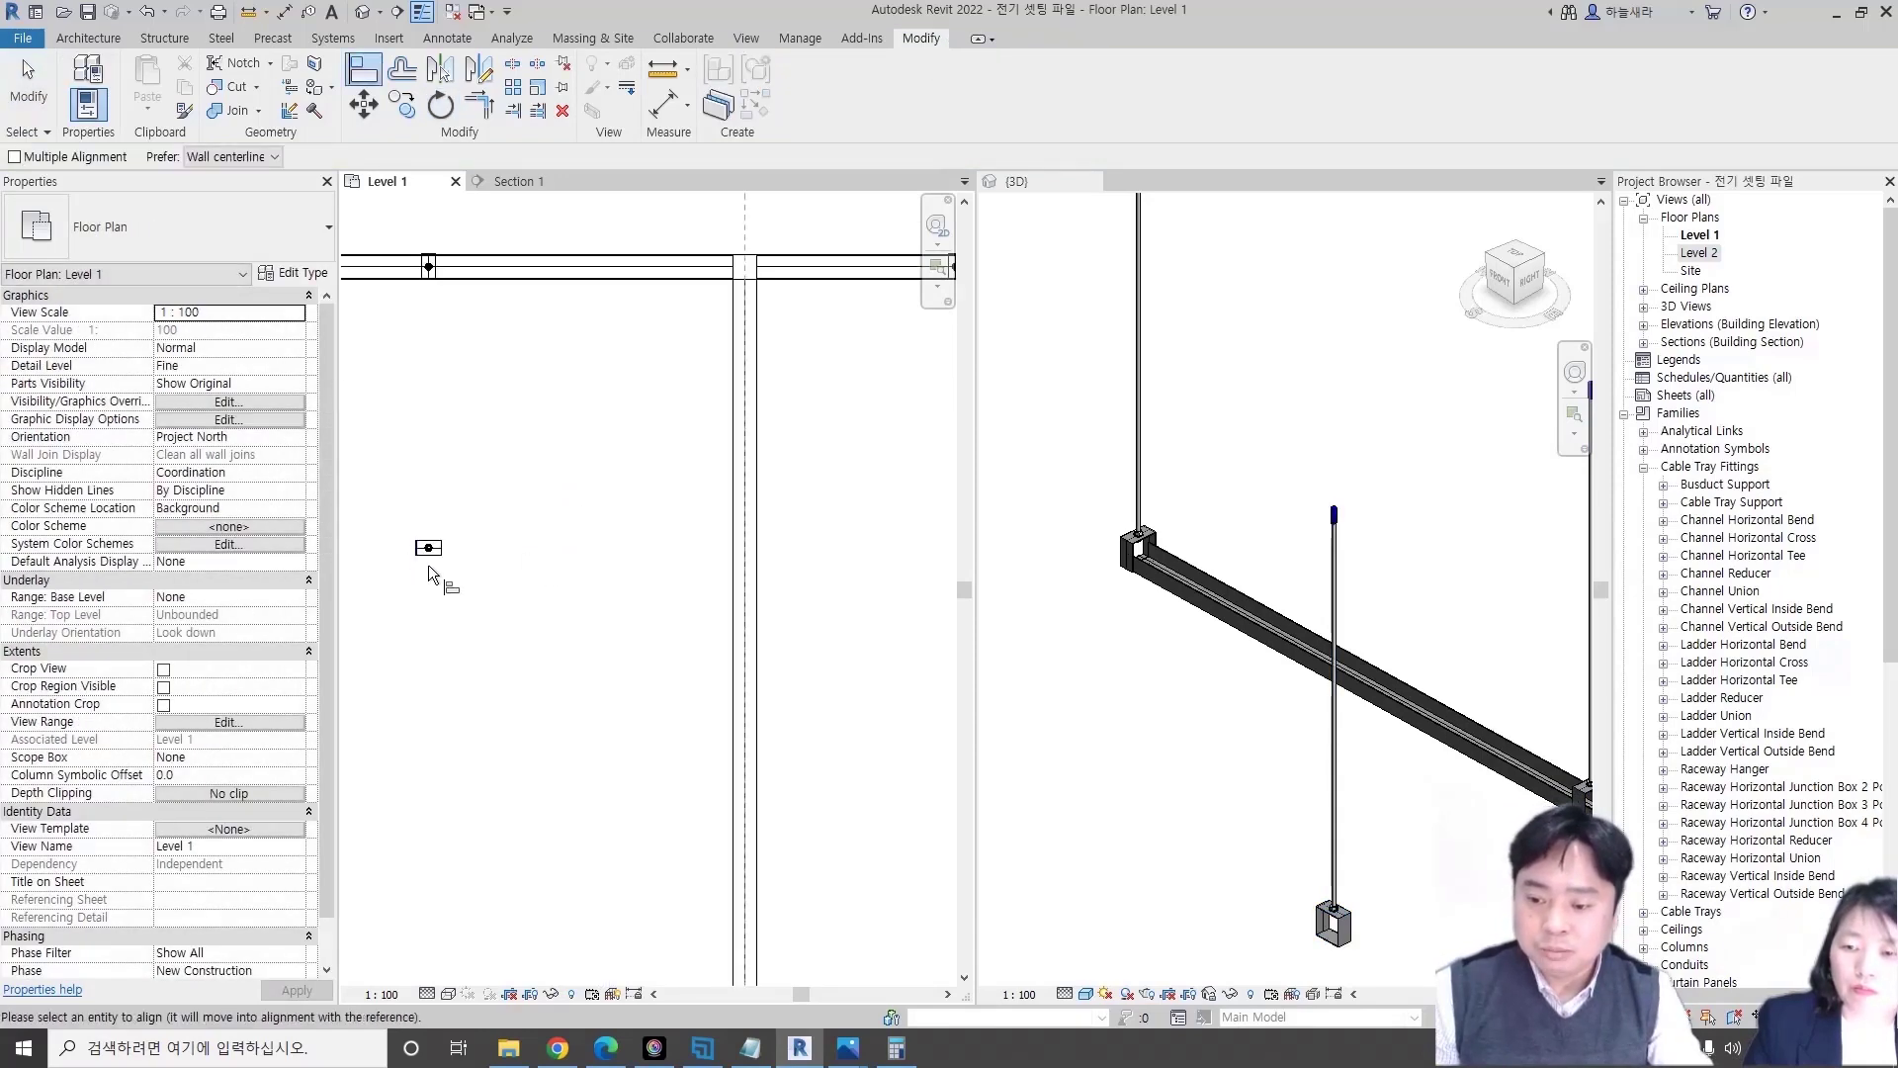
click(433, 556)
scroll(553, 578, down, 2)
key(Escape)
- Select the aligned hanger and begin moving it from a base point
click(632, 556)
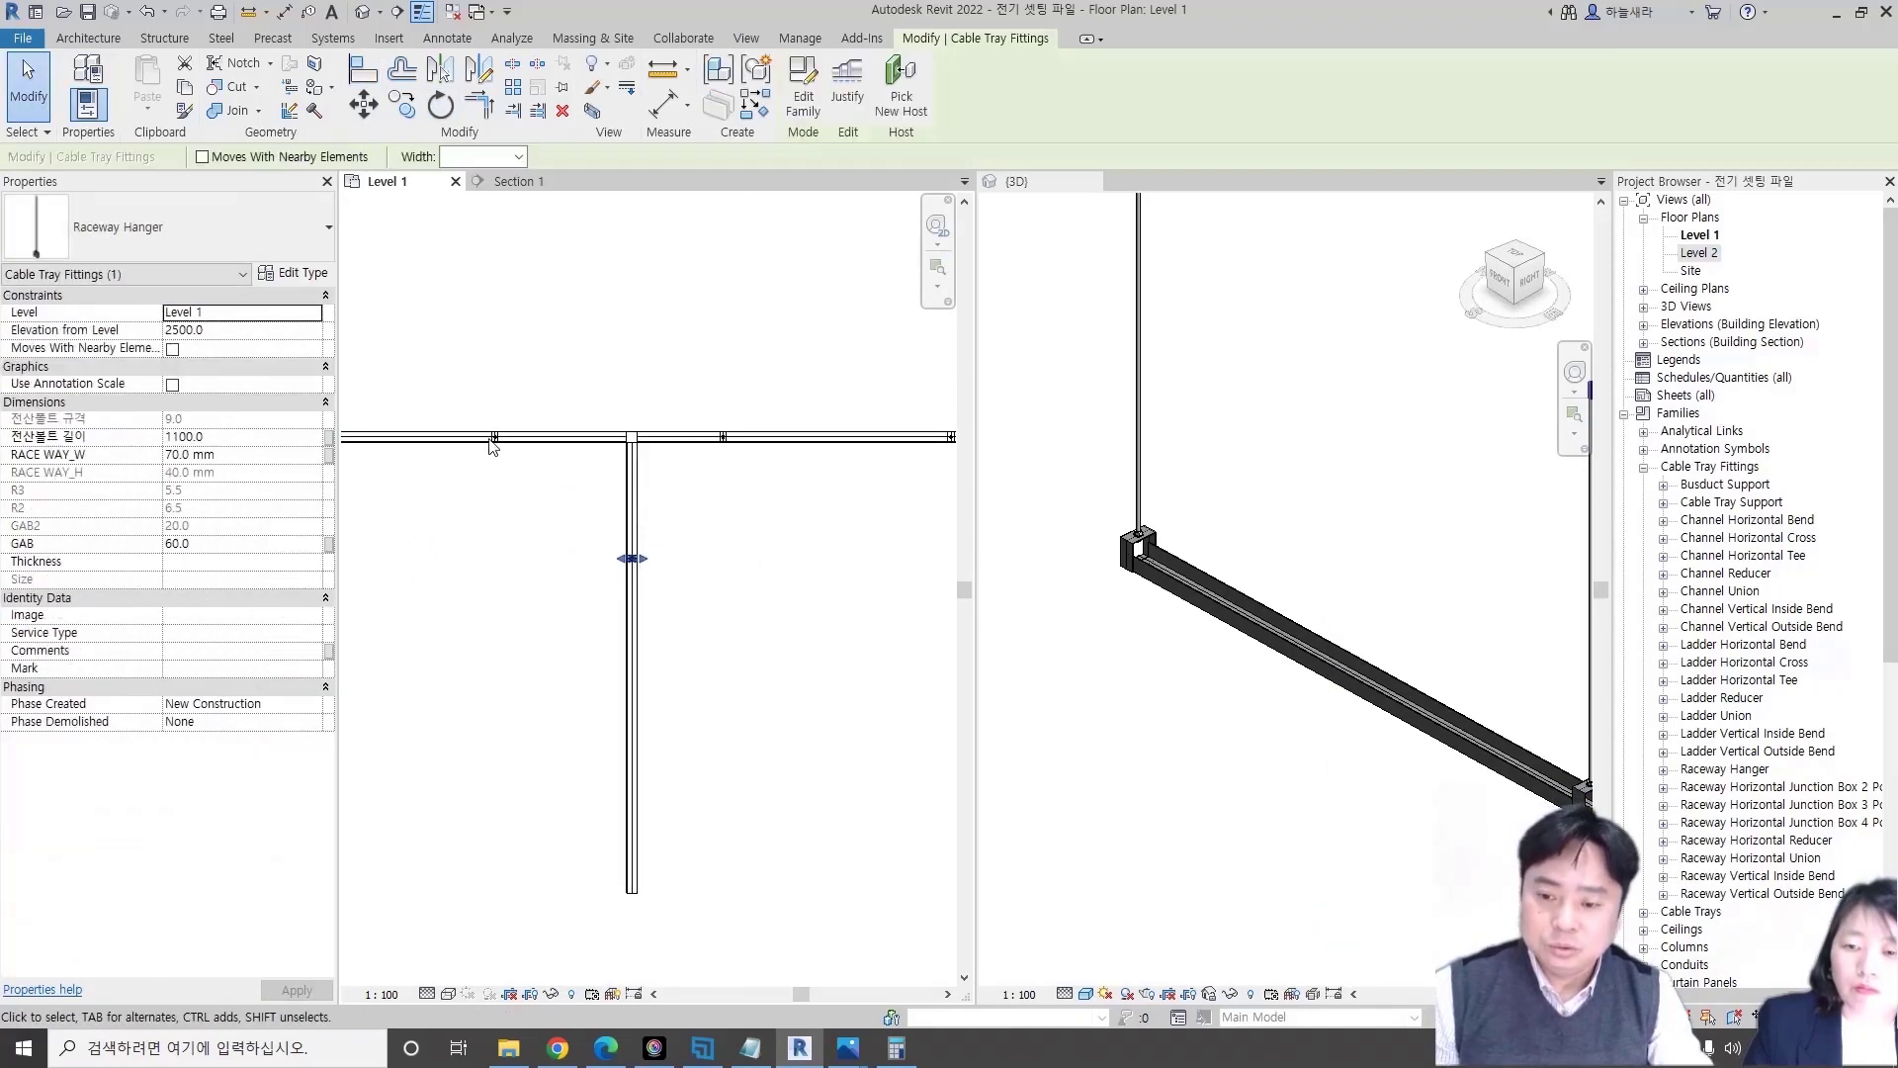
scroll(690, 627, up, 1)
key(m)
key(v)
click(699, 640)
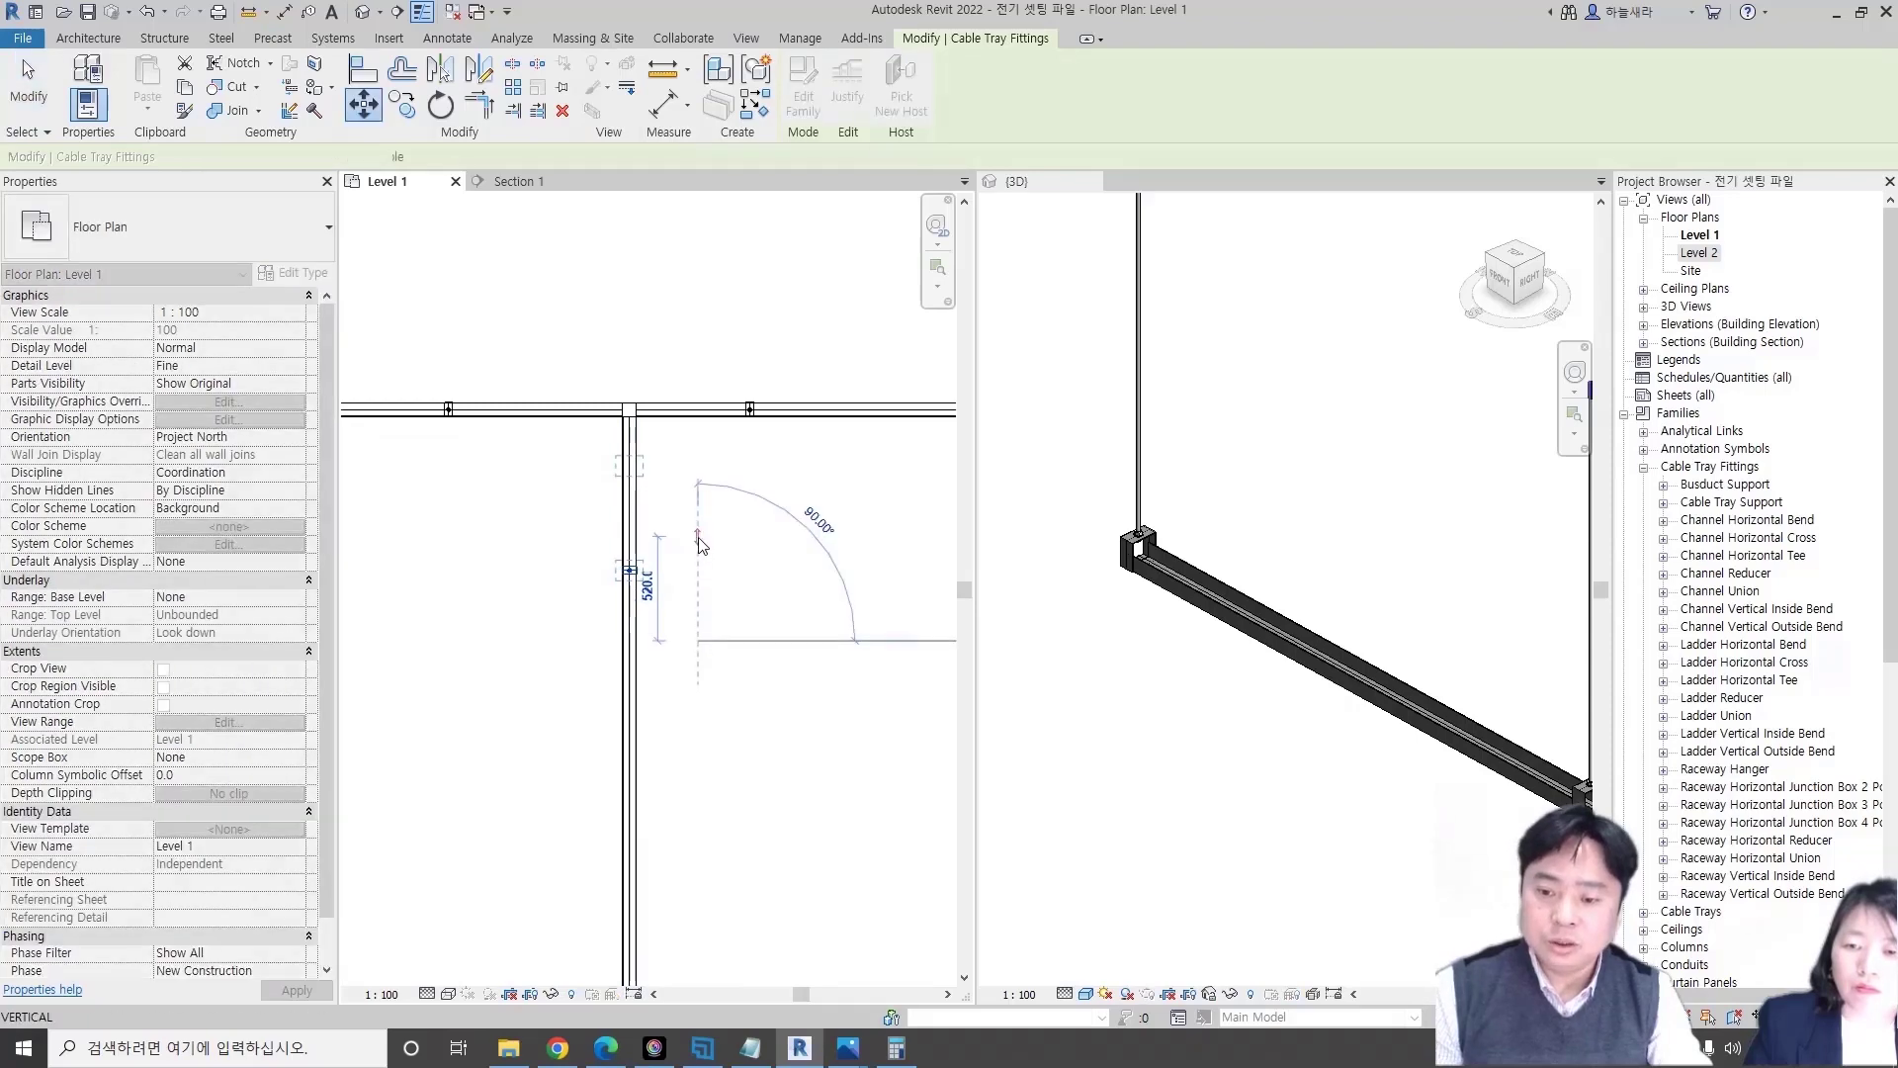
key(Escape)
scroll(698, 544, down, 2)
scroll(632, 491, down, 1)
- Copy the hanger 500 mm along the vertical branch
key(c)
key(o)
click(662, 478)
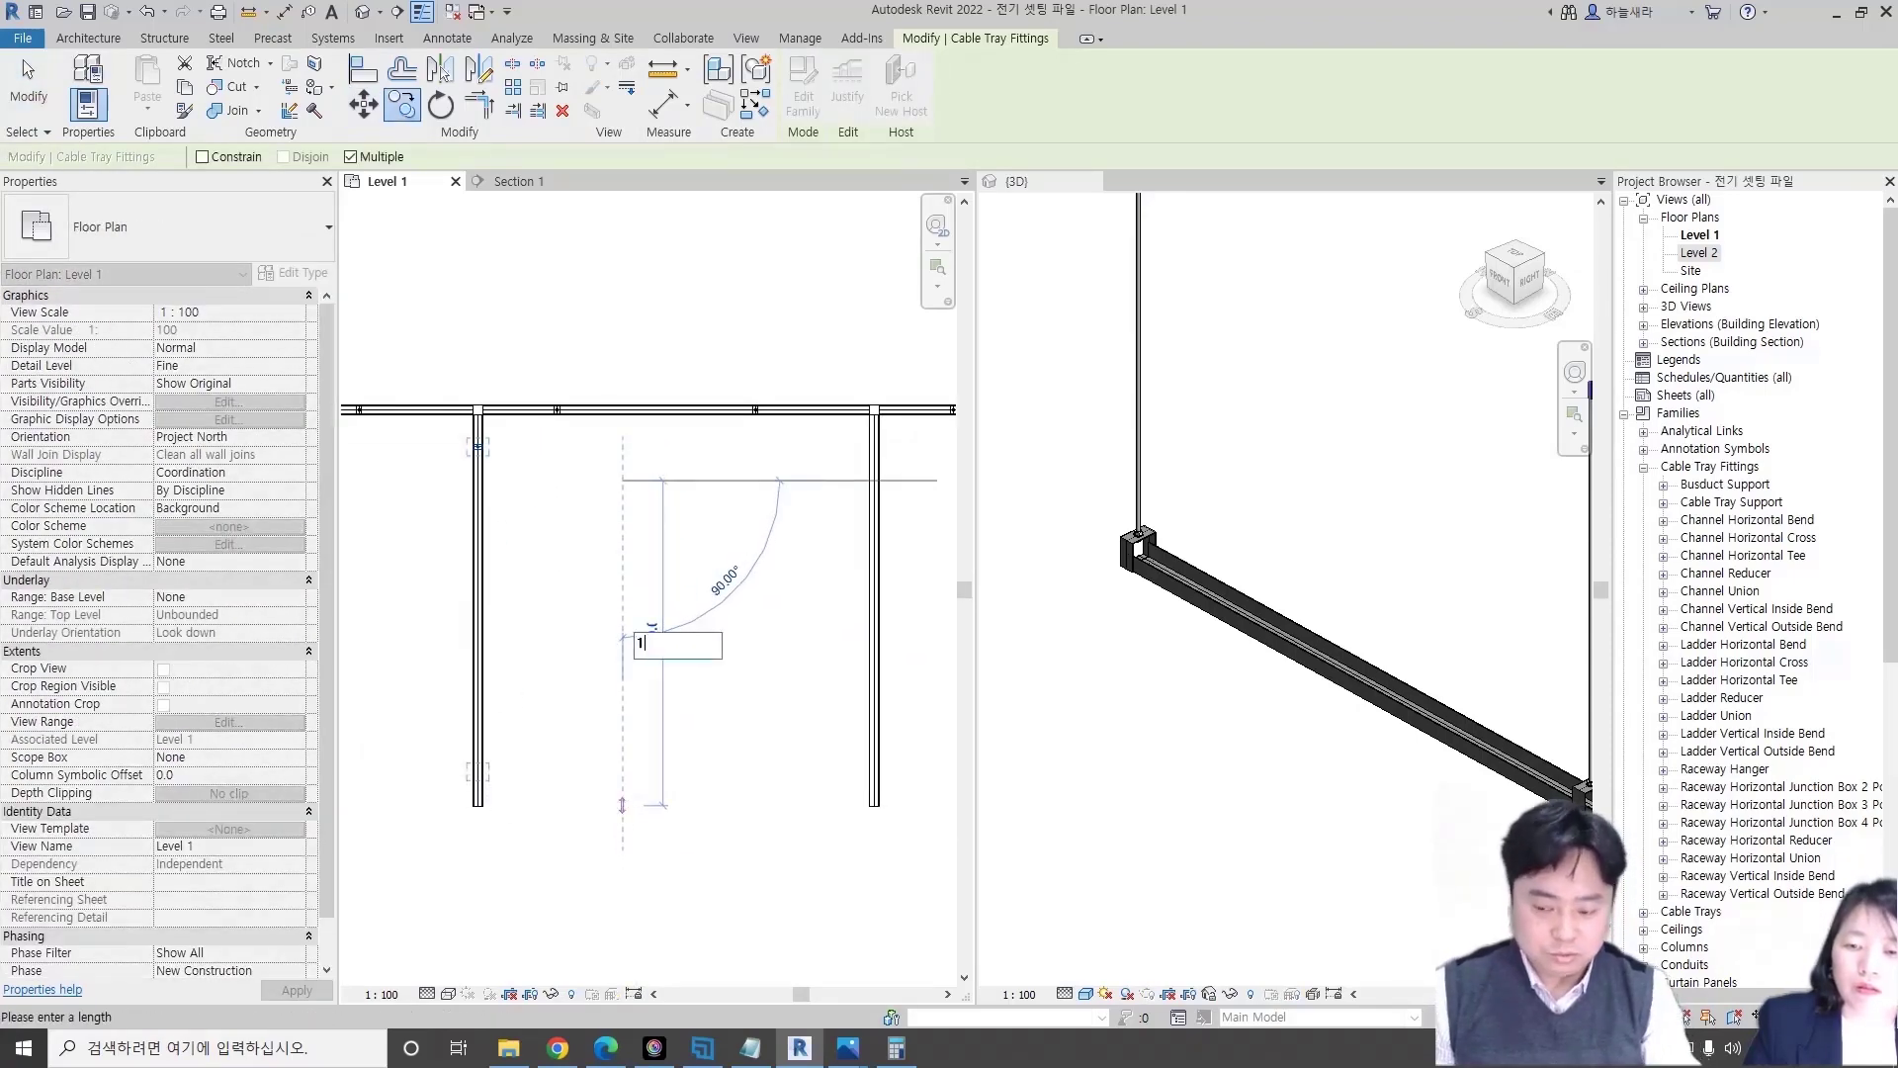
text(500)
key(Return)
key(Escape)
key(Escape)
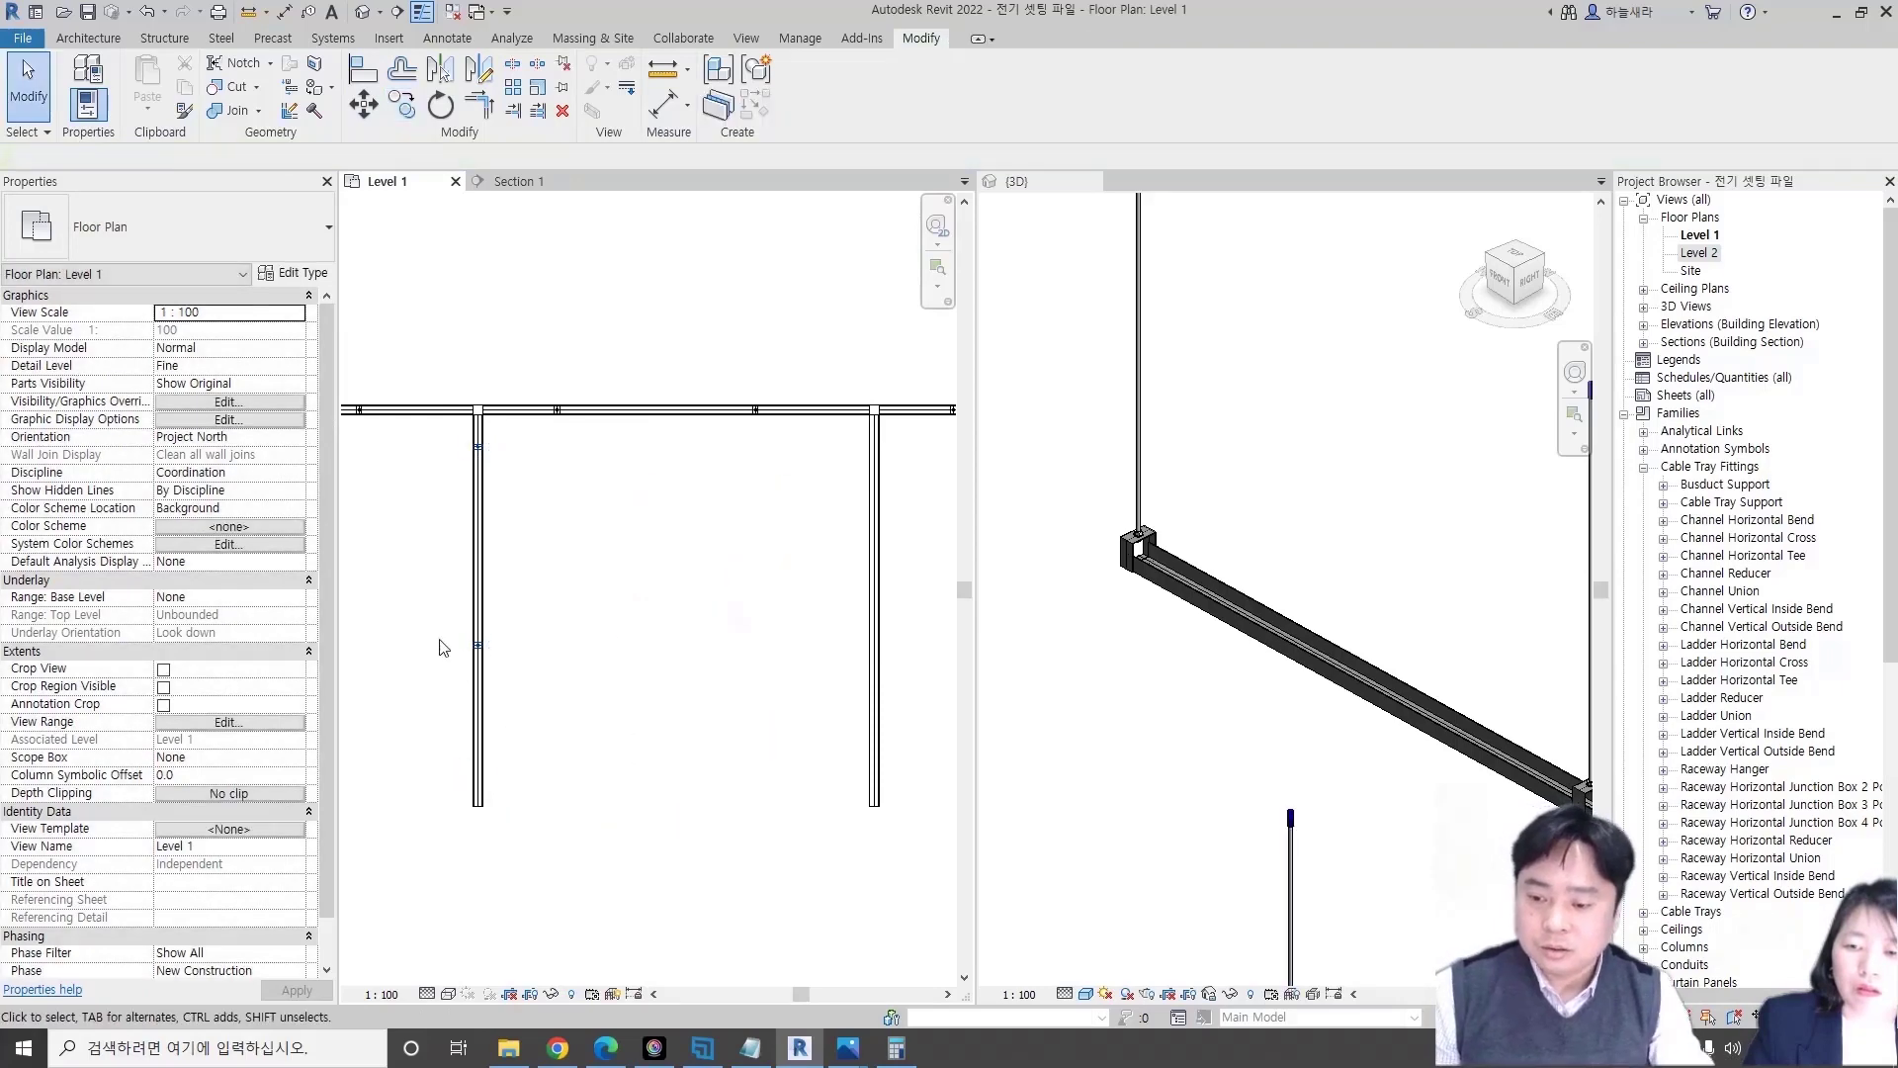
- Window-select the hanger fittings on the branch for a further copy
key(r)
key(o)
drag(423, 644, 573, 722)
key(Return)
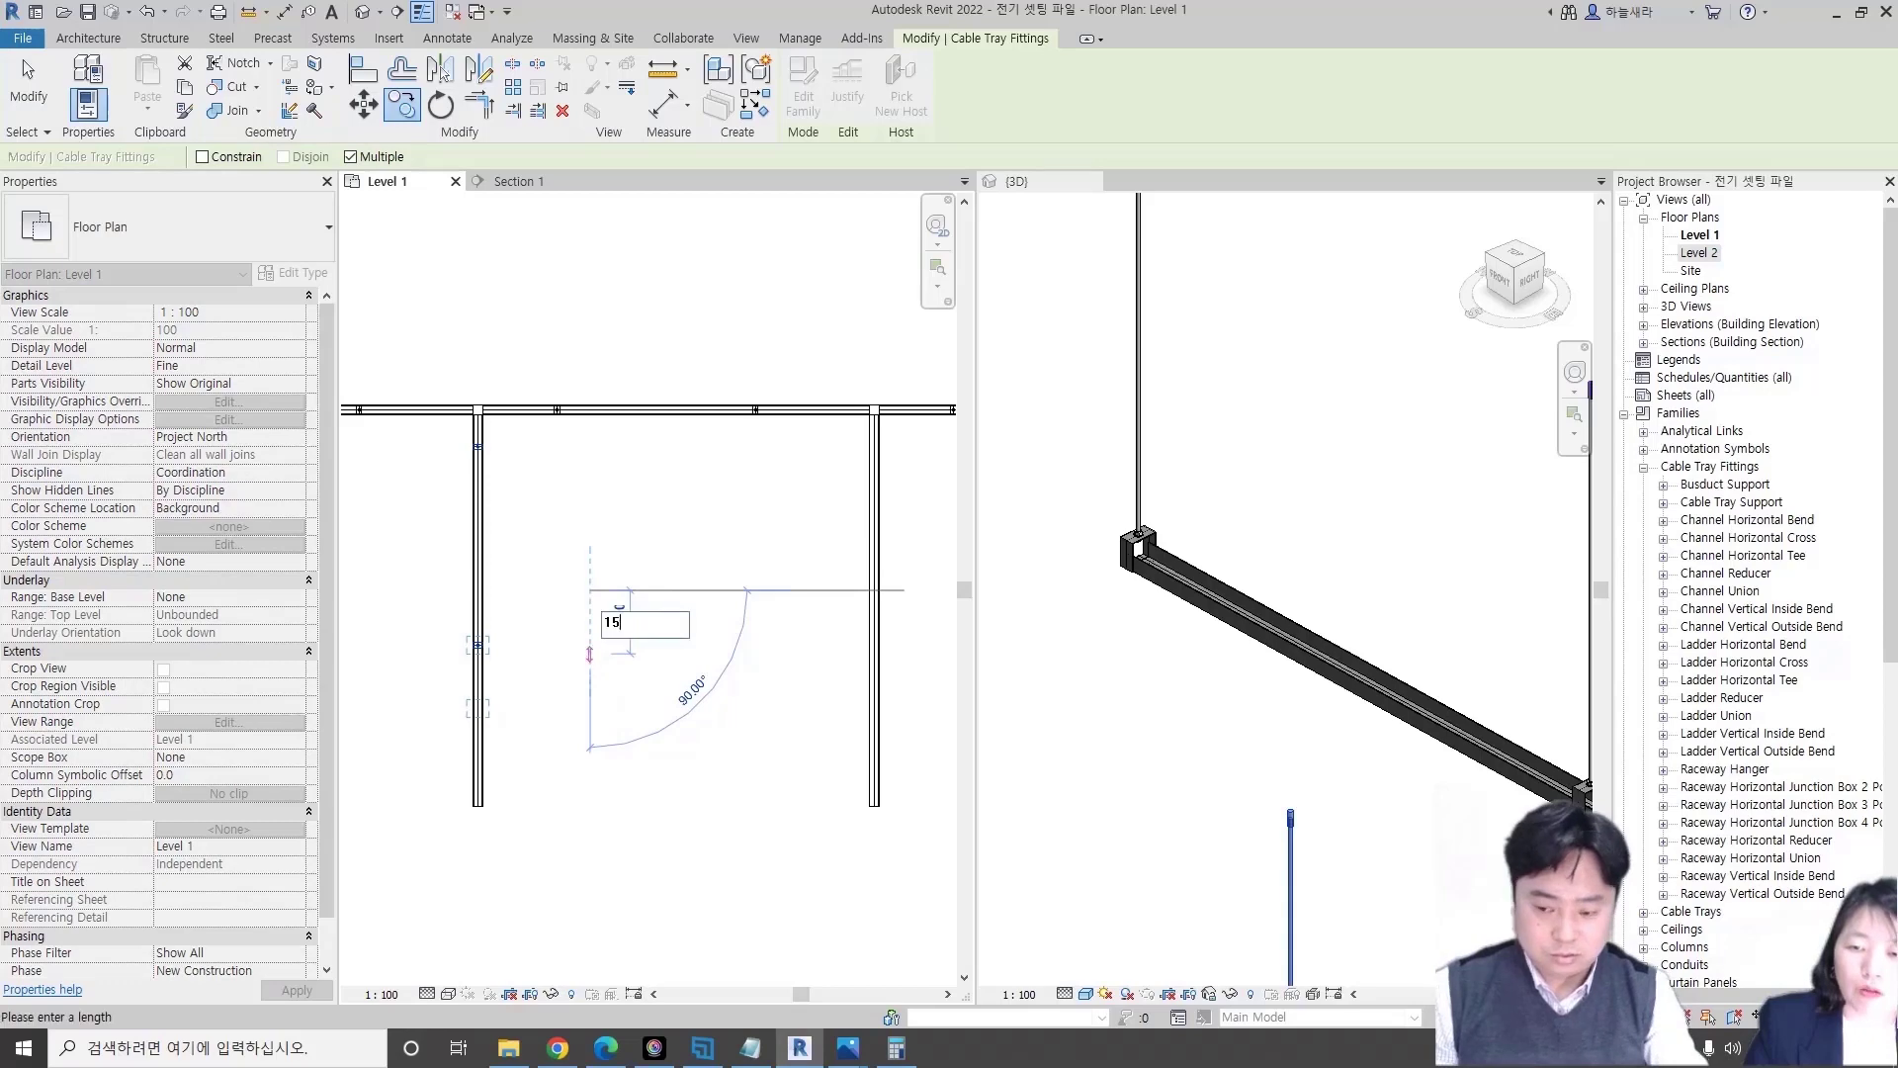
key(Escape)
key(Escape)
scroll(447, 595, down, 3)
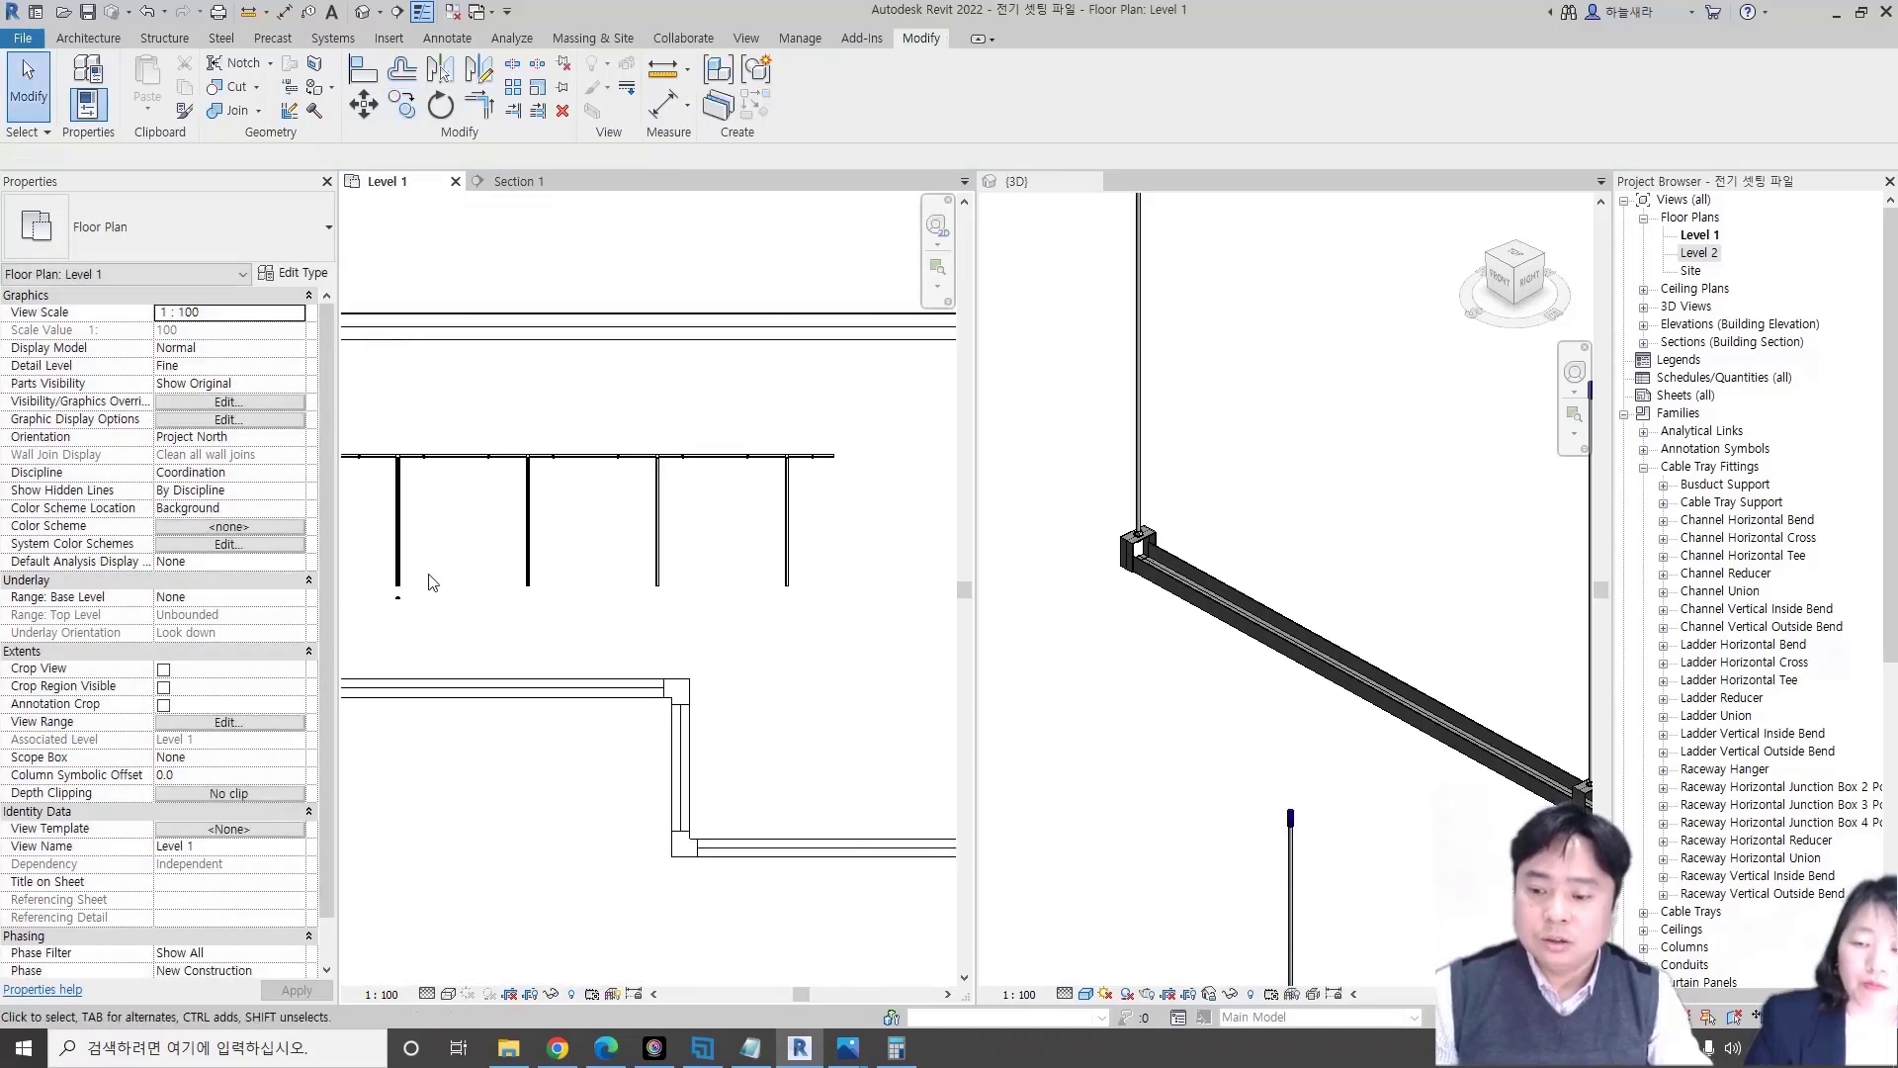
scroll(395, 586, up, 3)
- Start and cancel a cable tray run, then pick the tray edge as alignment reference
key(c)
key(t)
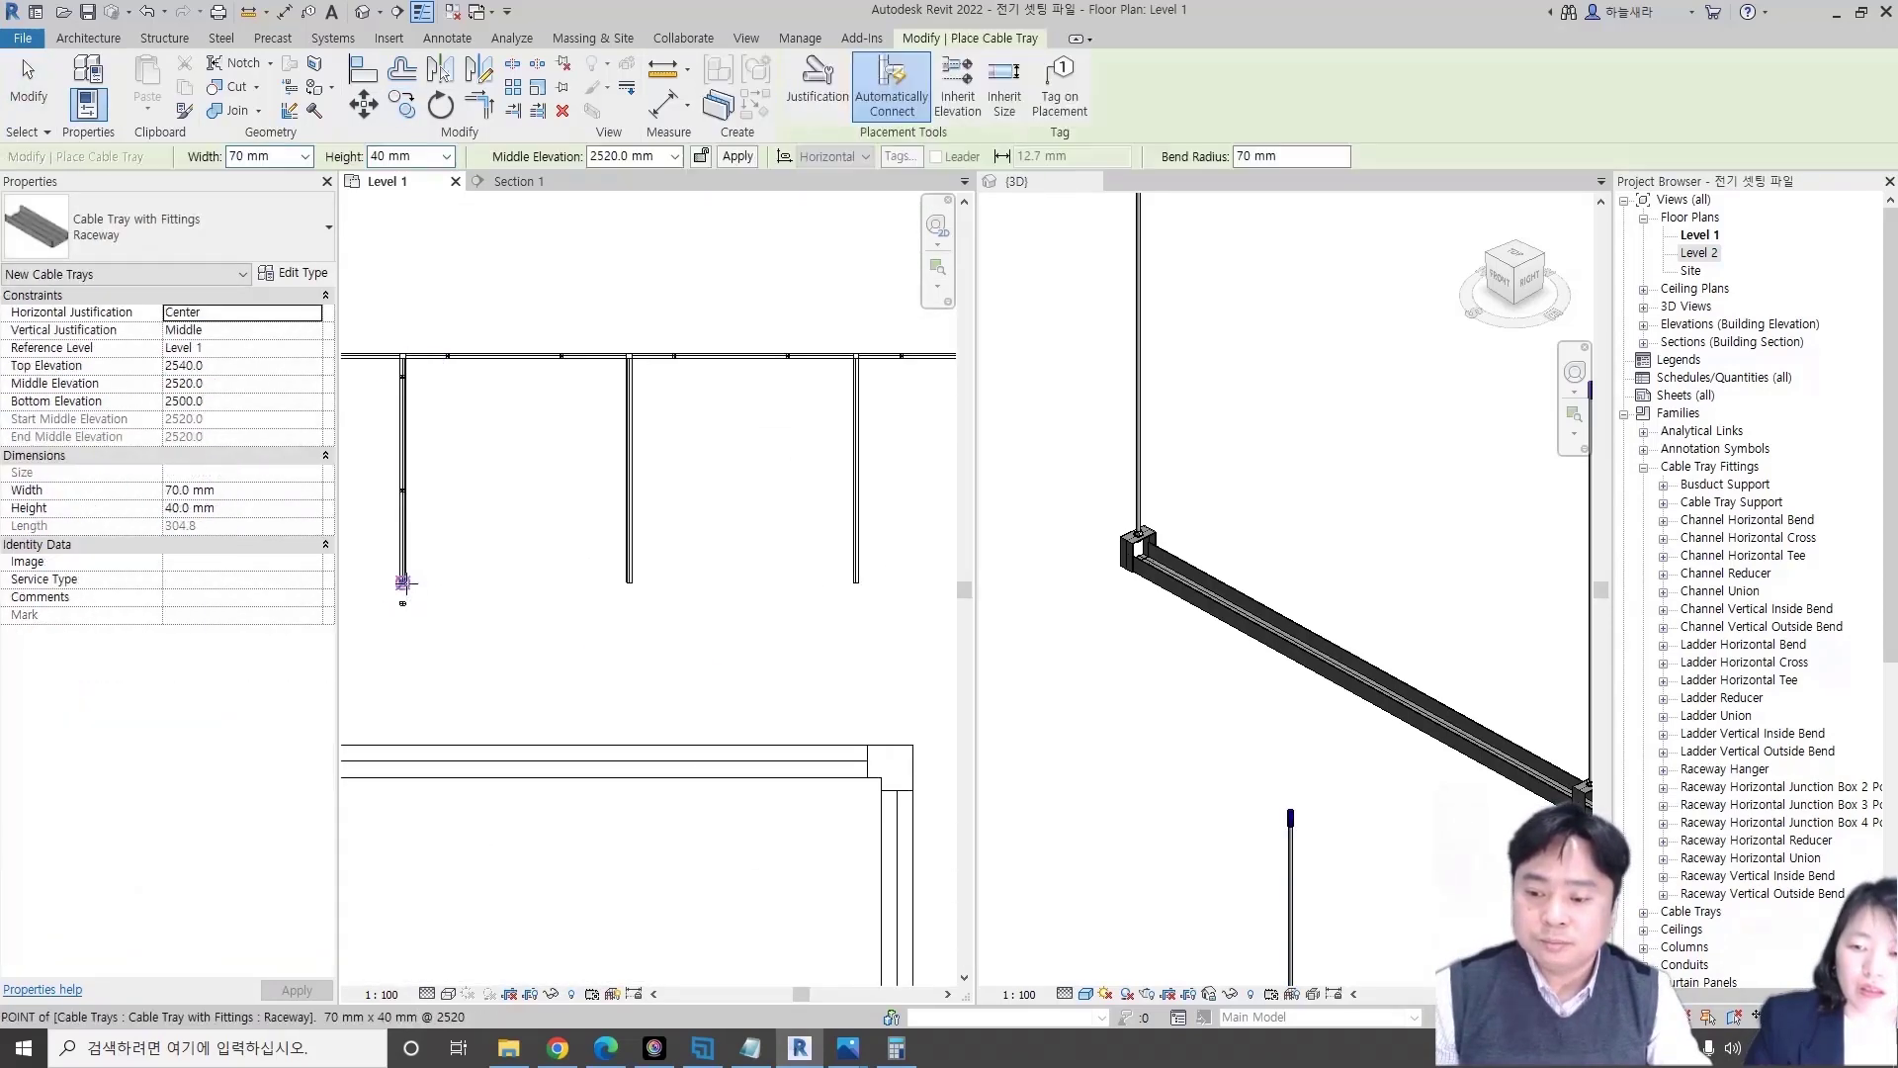
click(401, 584)
key(Escape)
key(Escape)
scroll(474, 726, up, 2)
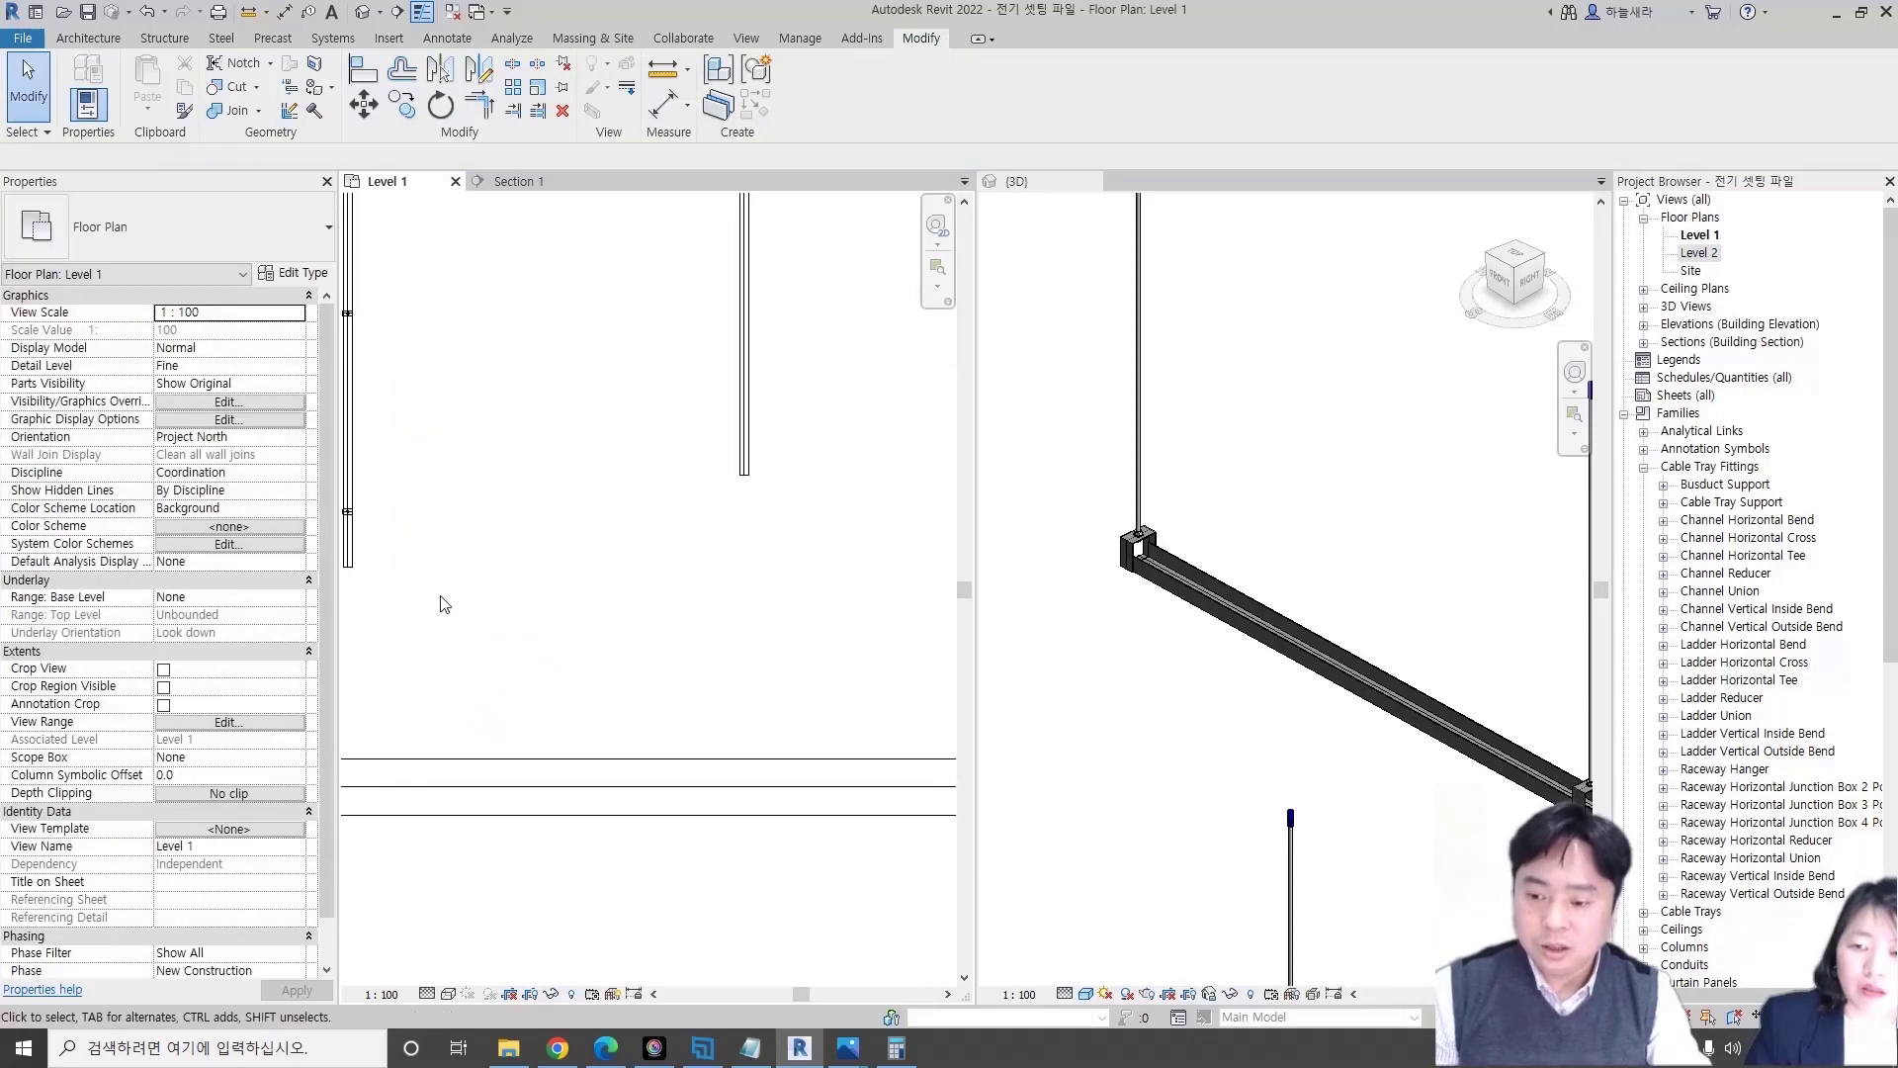
key(a)
key(l)
click(351, 572)
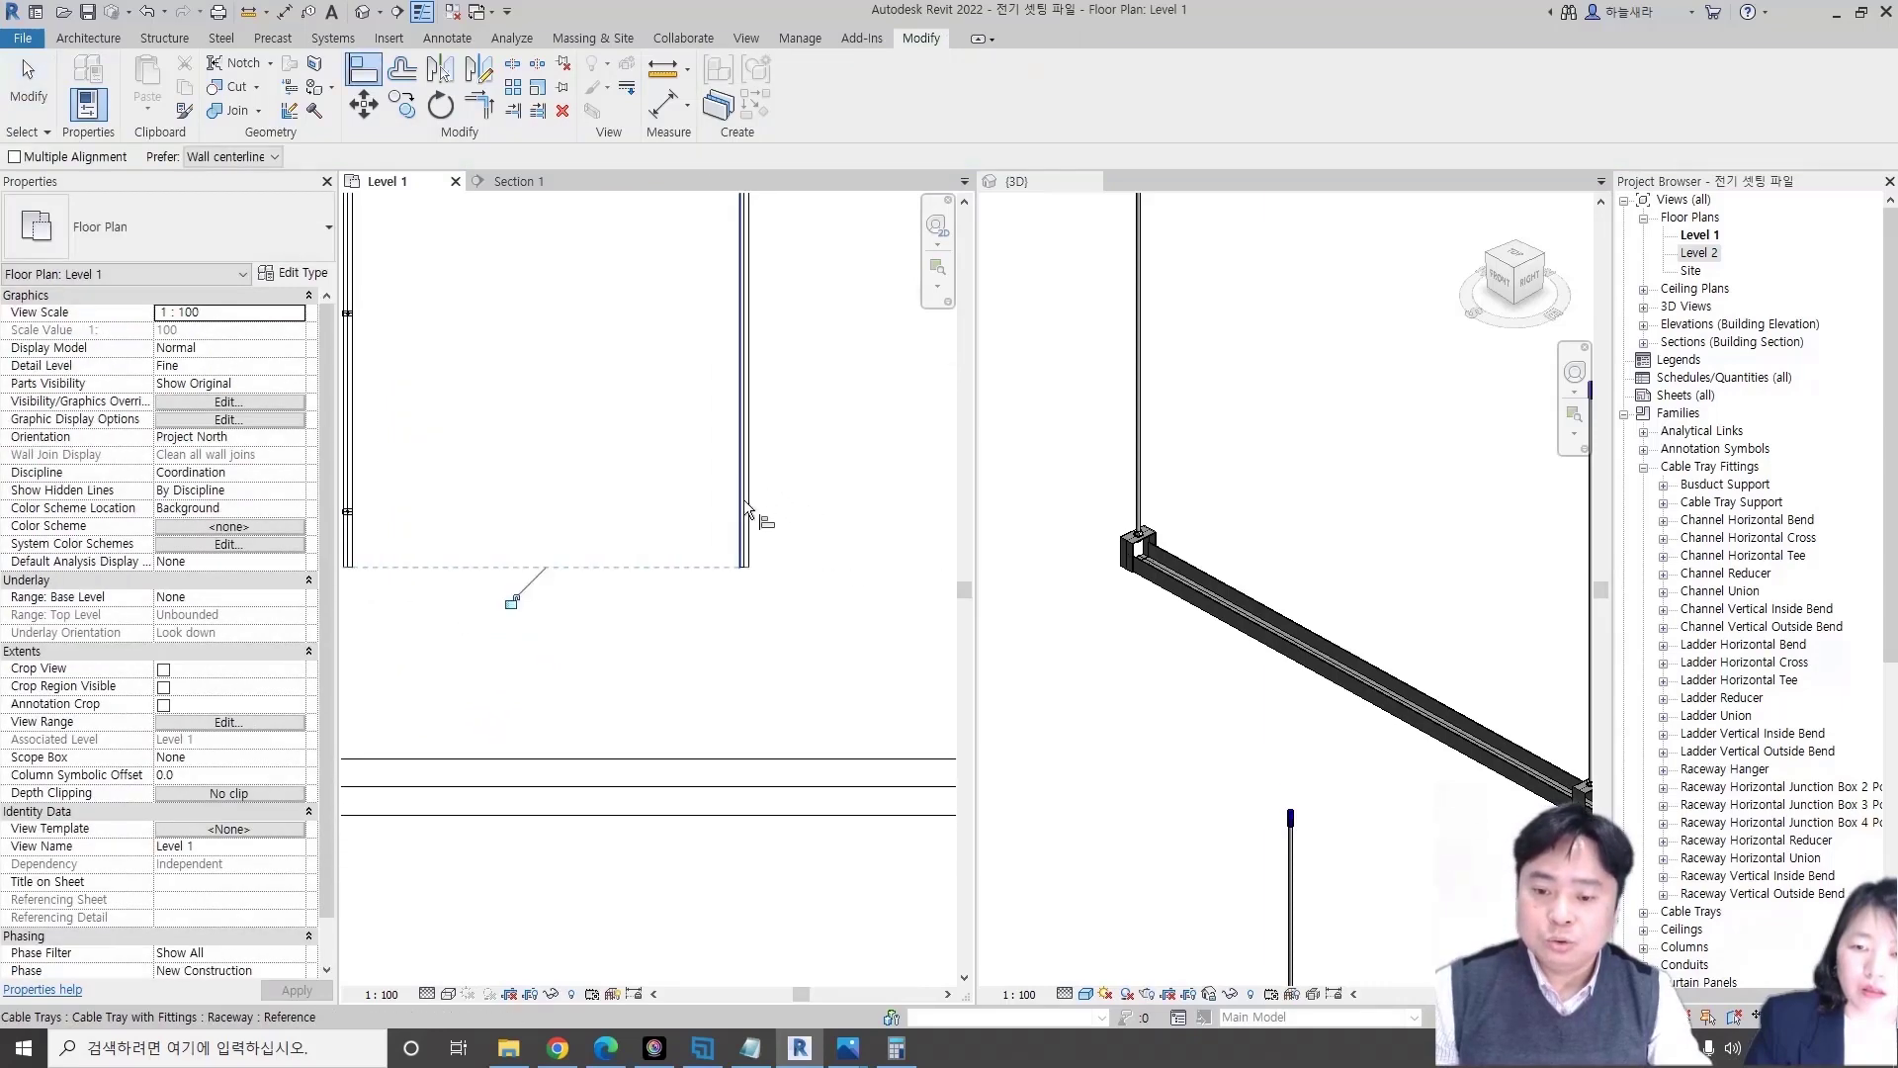
scroll(744, 563, down, 1)
- Align several hangers at once to the tray edge using the Multiple option
click(14, 156)
scroll(801, 597, down, 1)
scroll(682, 465, down, 1)
scroll(672, 453, down, 1)
scroll(733, 513, down, 1)
middle_drag(714, 519, 748, 580)
key(Escape)
key(Escape)
scroll(661, 489, up, 2)
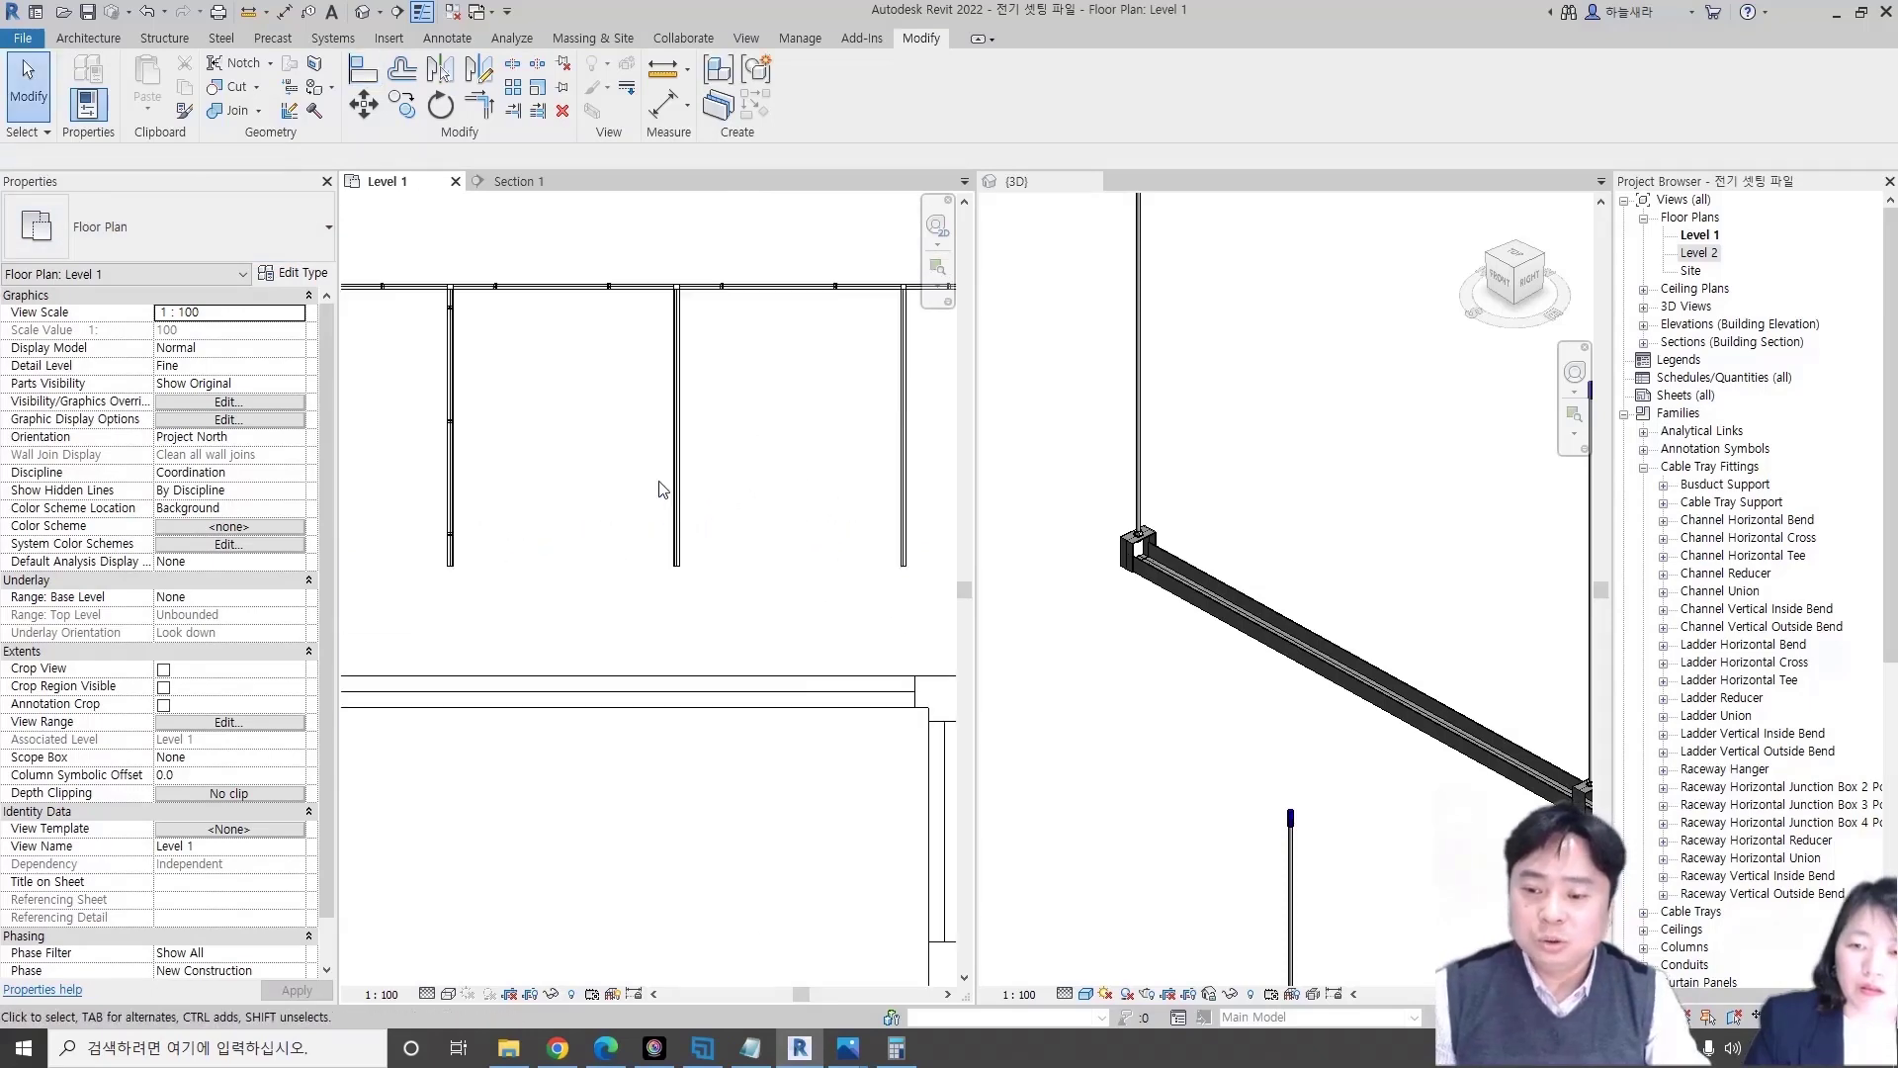
scroll(431, 307, up, 1)
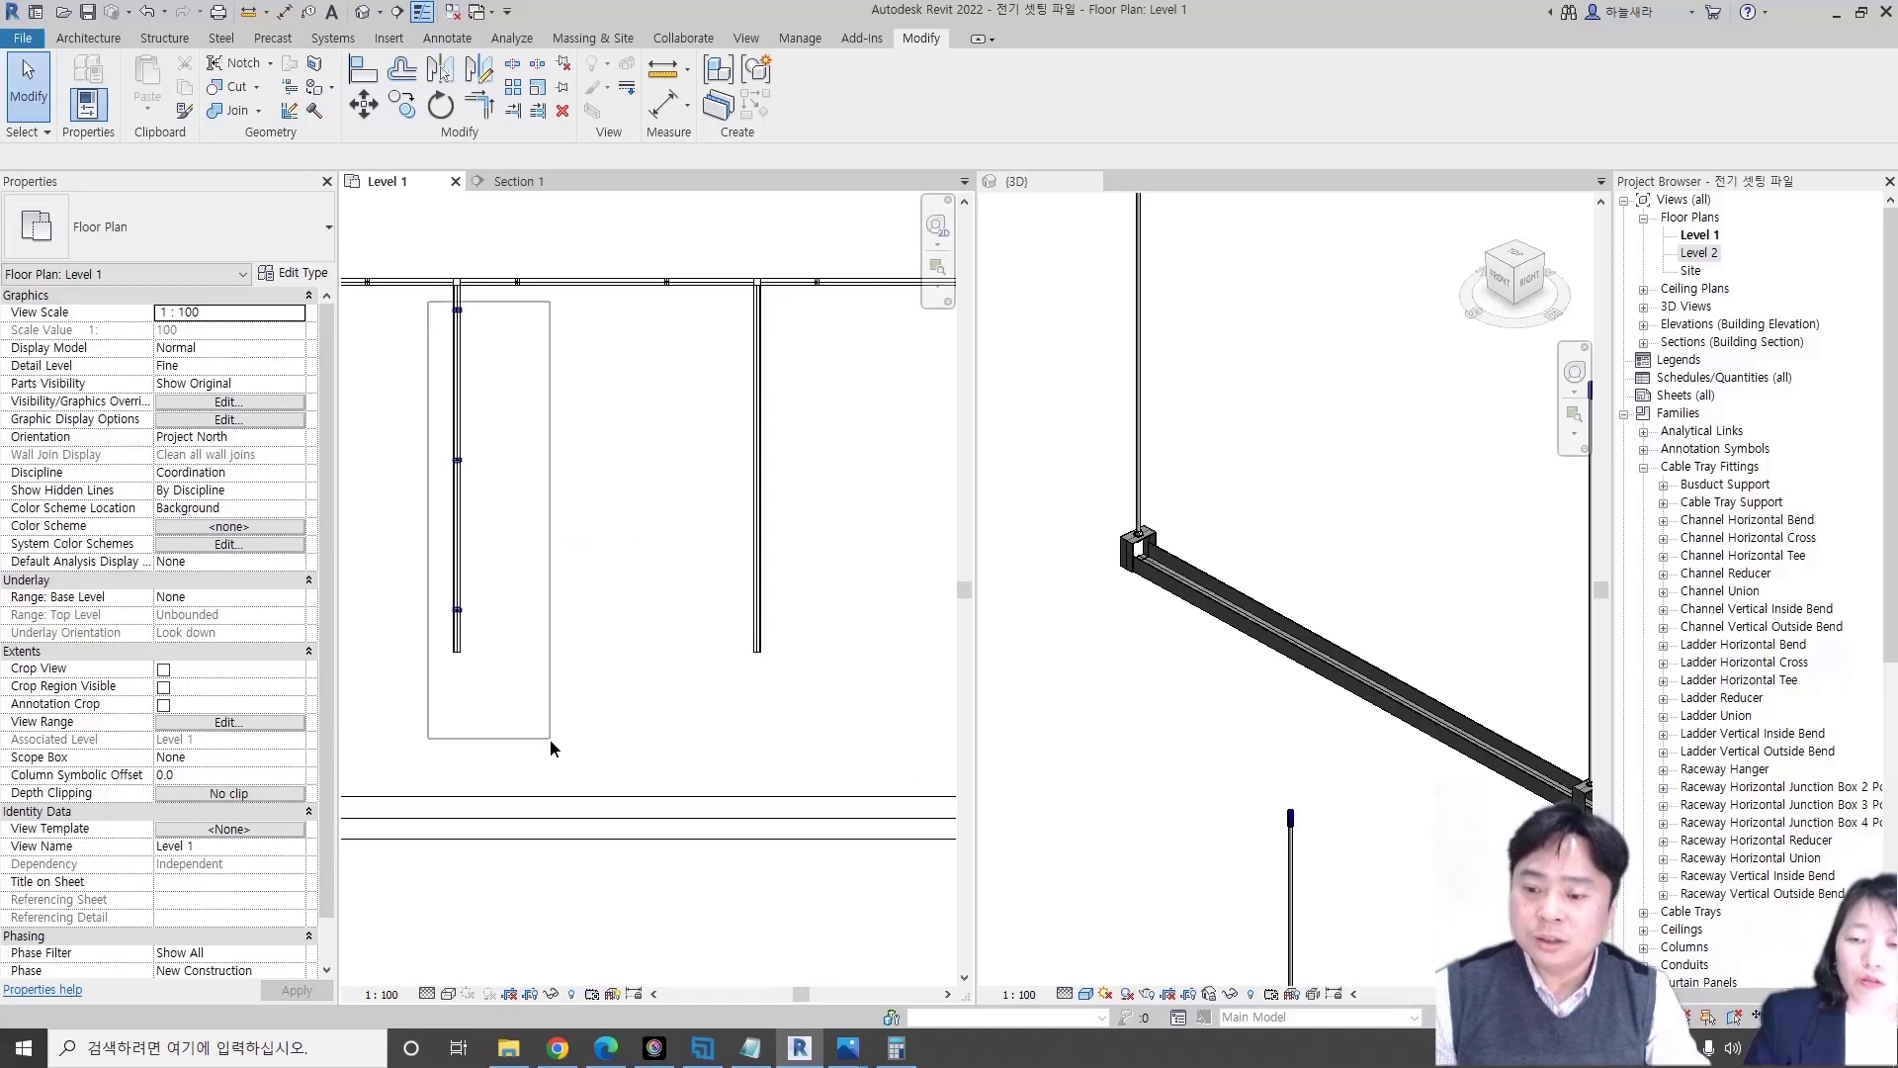
- Copy the first branch's hangers 3000 mm onto the next raceway branch
drag(549, 739, 550, 739)
key(c)
key(o)
mouse_move(345, 542)
middle_down()
mouse_move(362, 655)
mouse_move(744, 637)
mouse_move(743, 576)
mouse_move(787, 576)
middle_up()
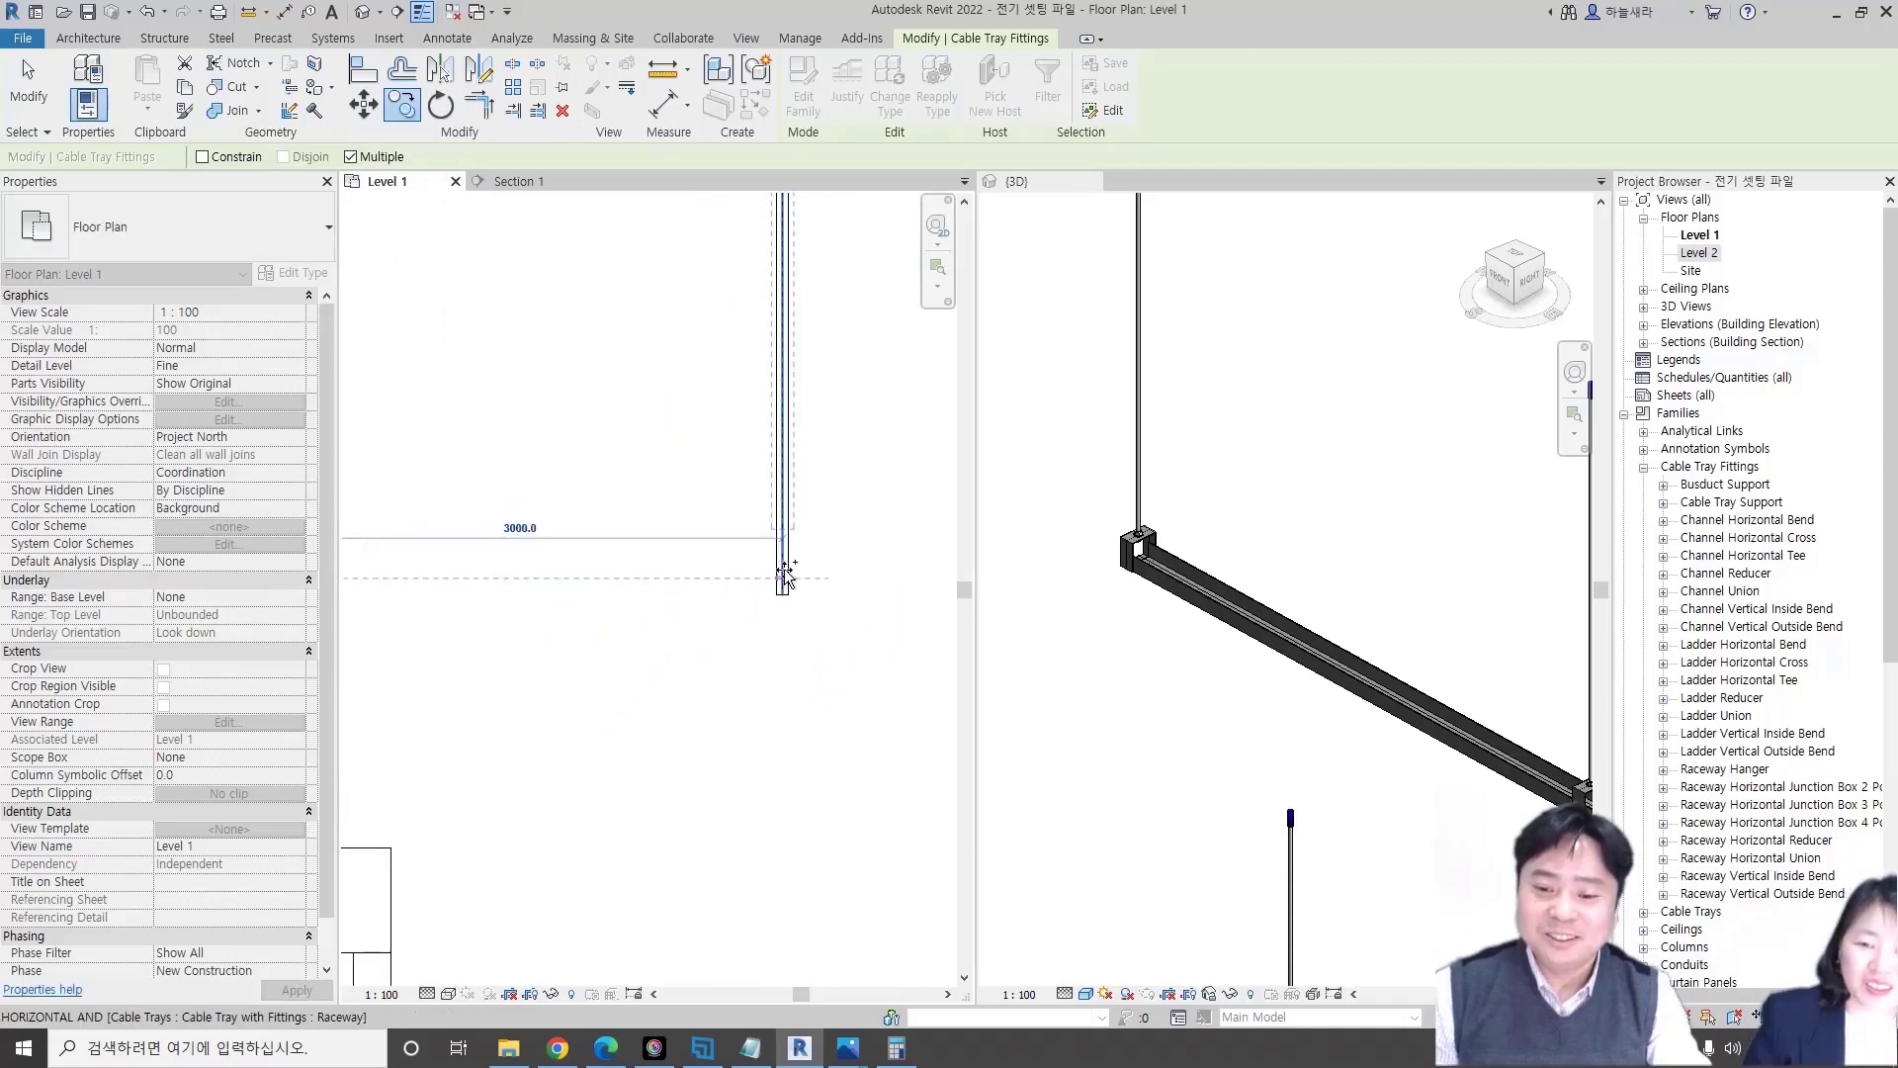
scroll(787, 576, down, 5)
key(Escape)
key(Escape)
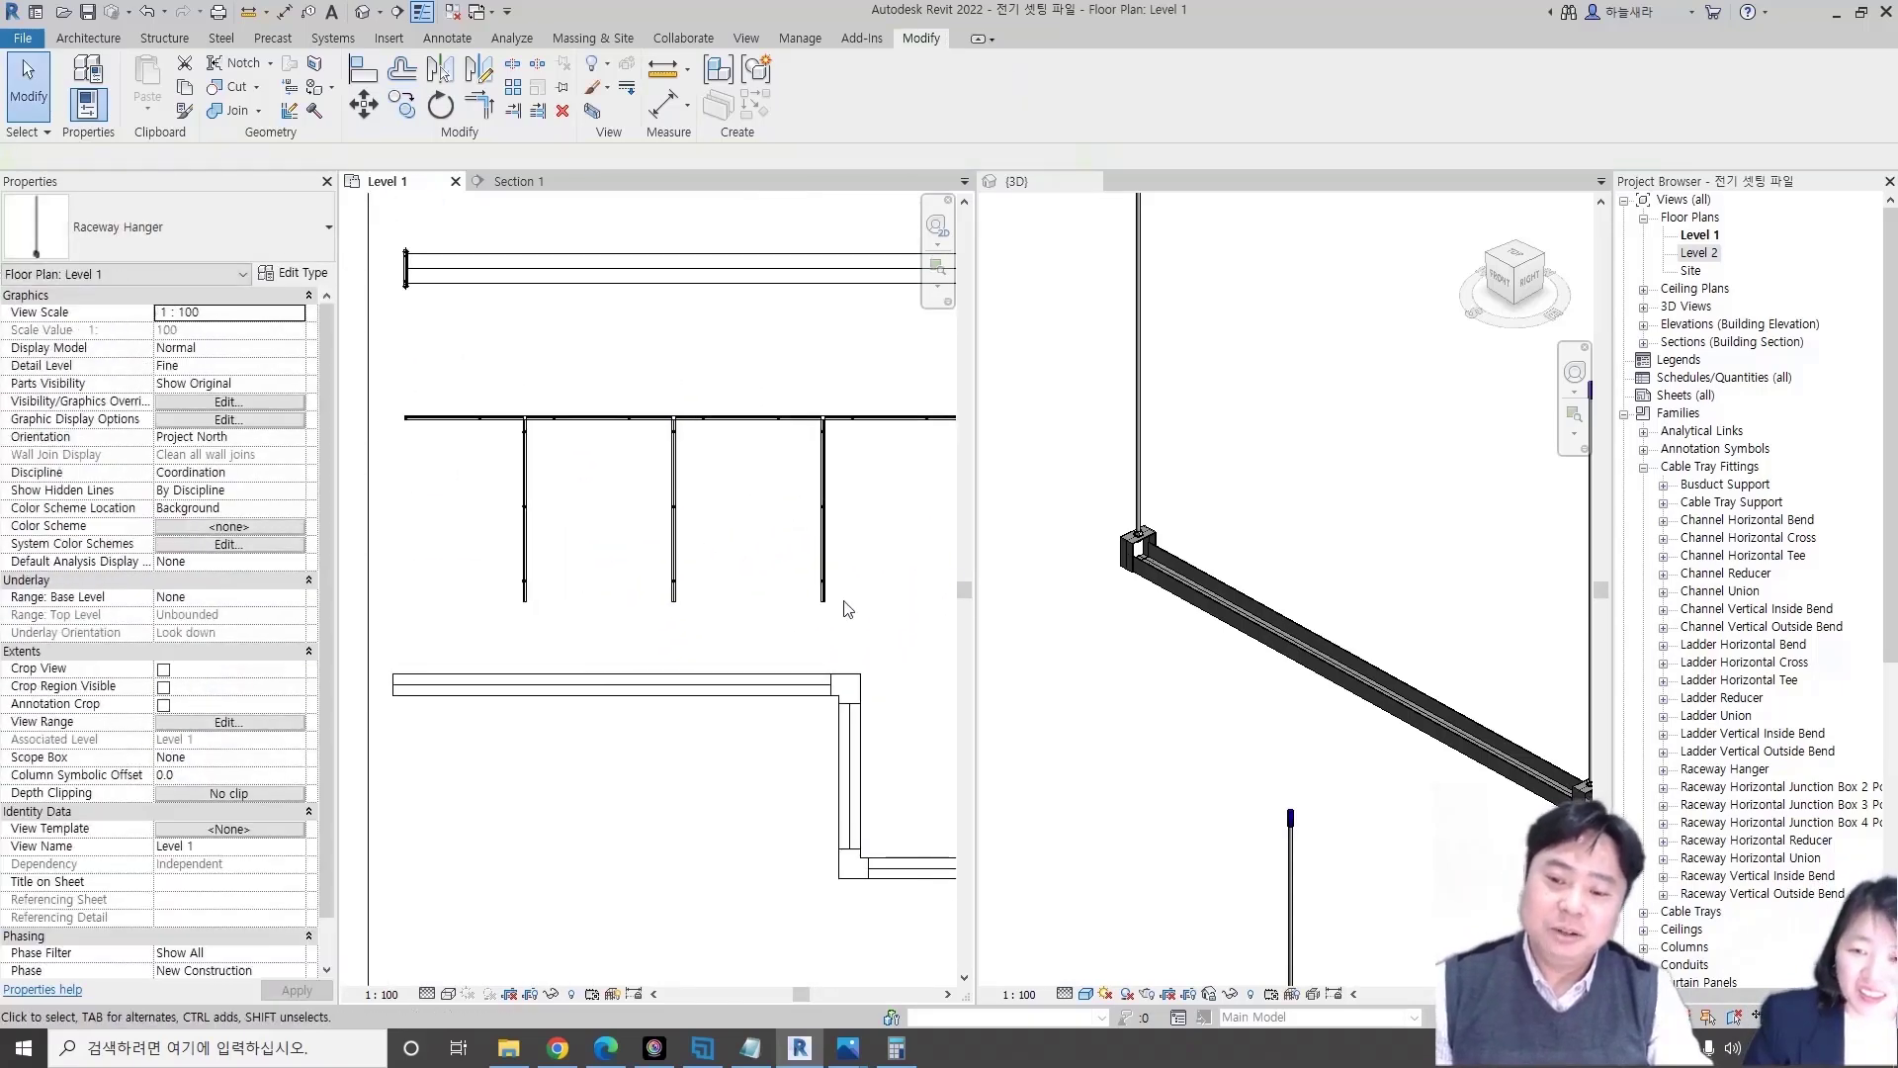
- In the 3D view, lower one raceway branch to a 2350 bottom elevation
click(1157, 665)
scroll(1229, 538, down, 5)
mouse_move(1258, 542)
middle_down()
mouse_move(1190, 566)
mouse_move(1216, 633)
middle_up()
scroll(1406, 664, down, 3)
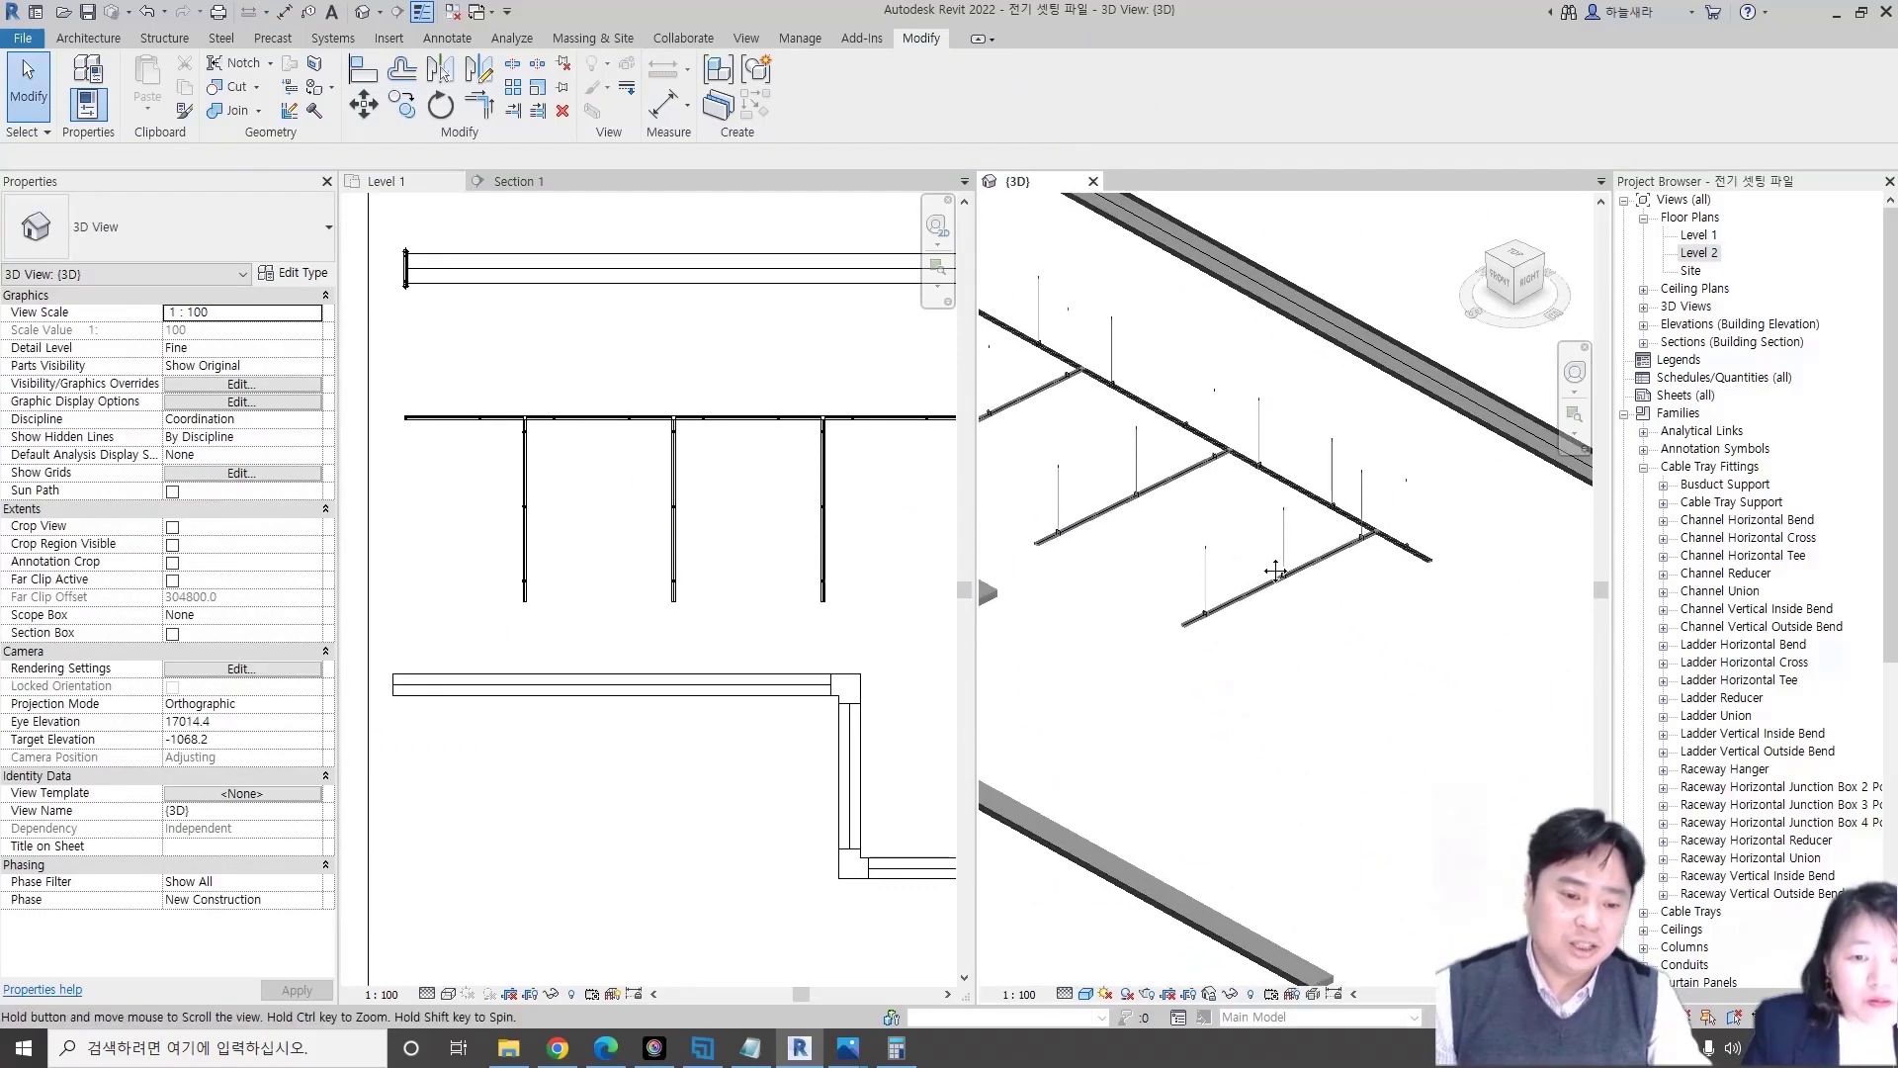
scroll(1404, 666, down, 2)
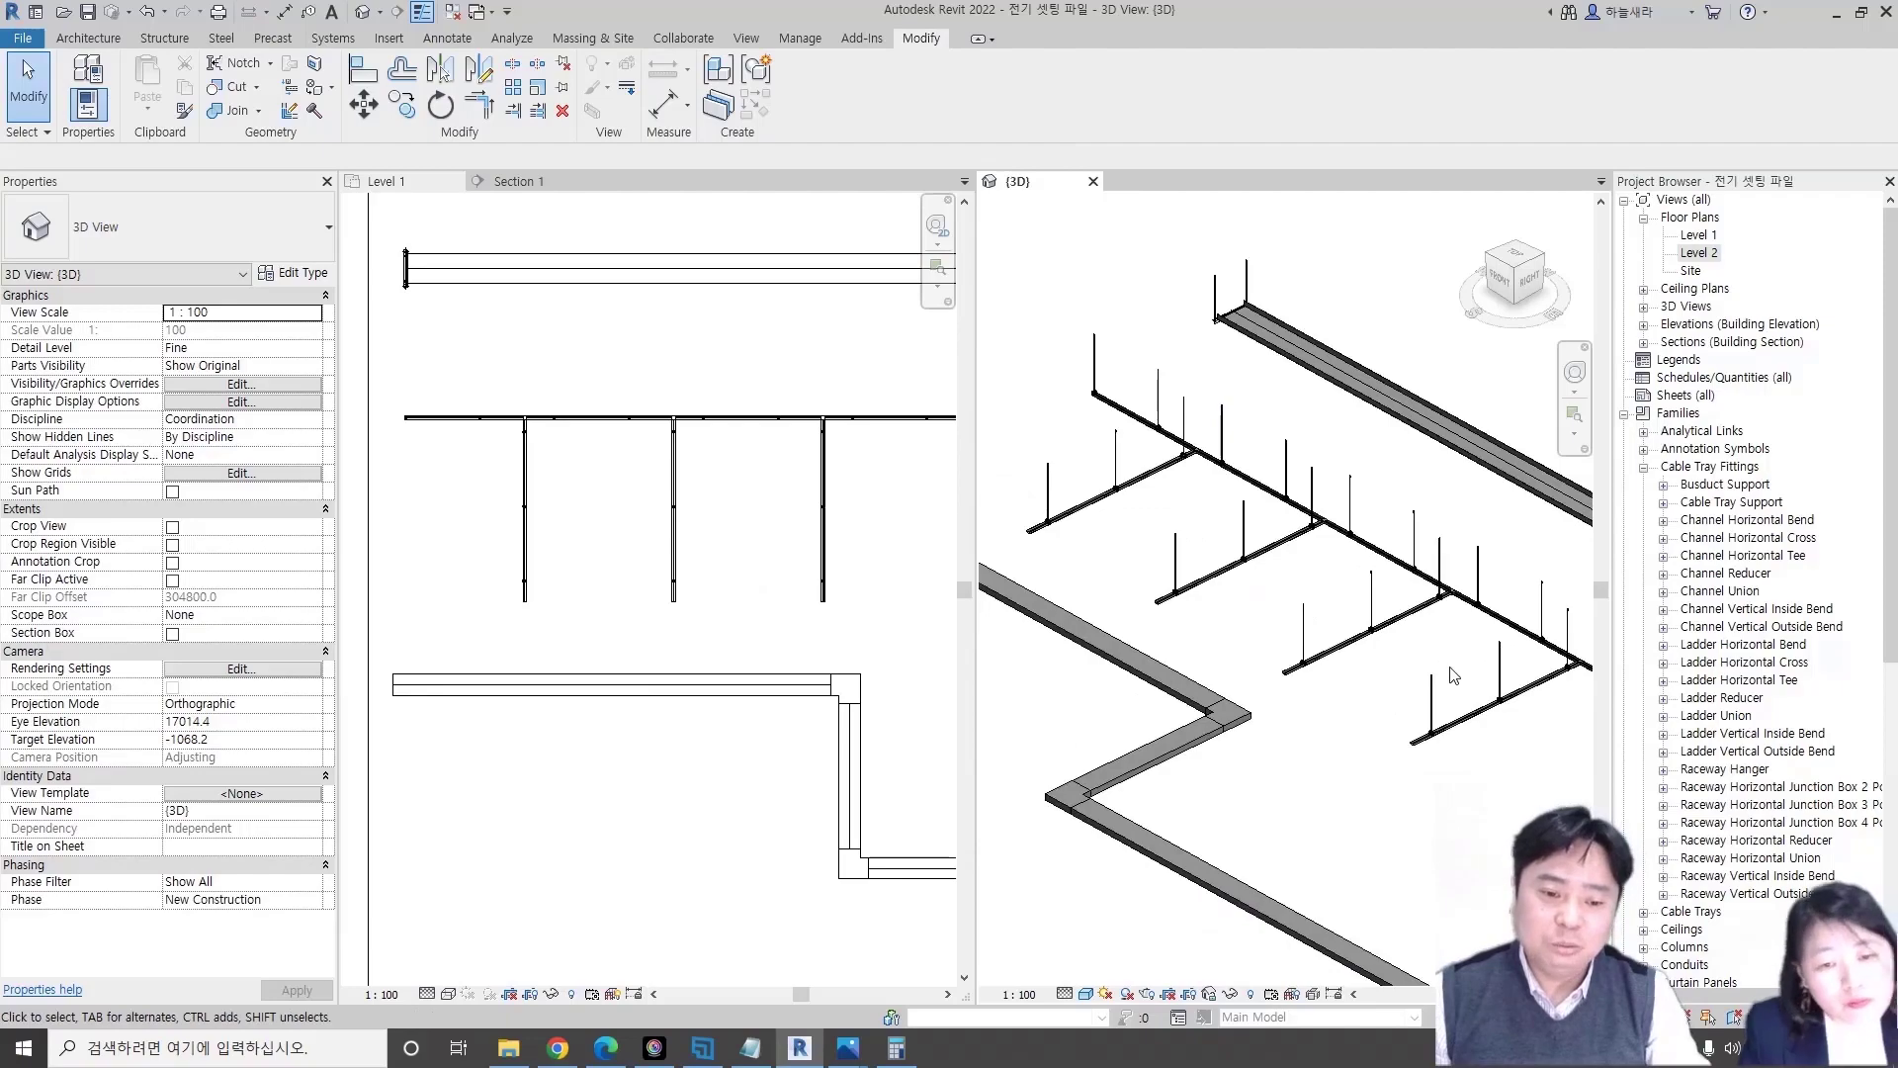
click(1414, 623)
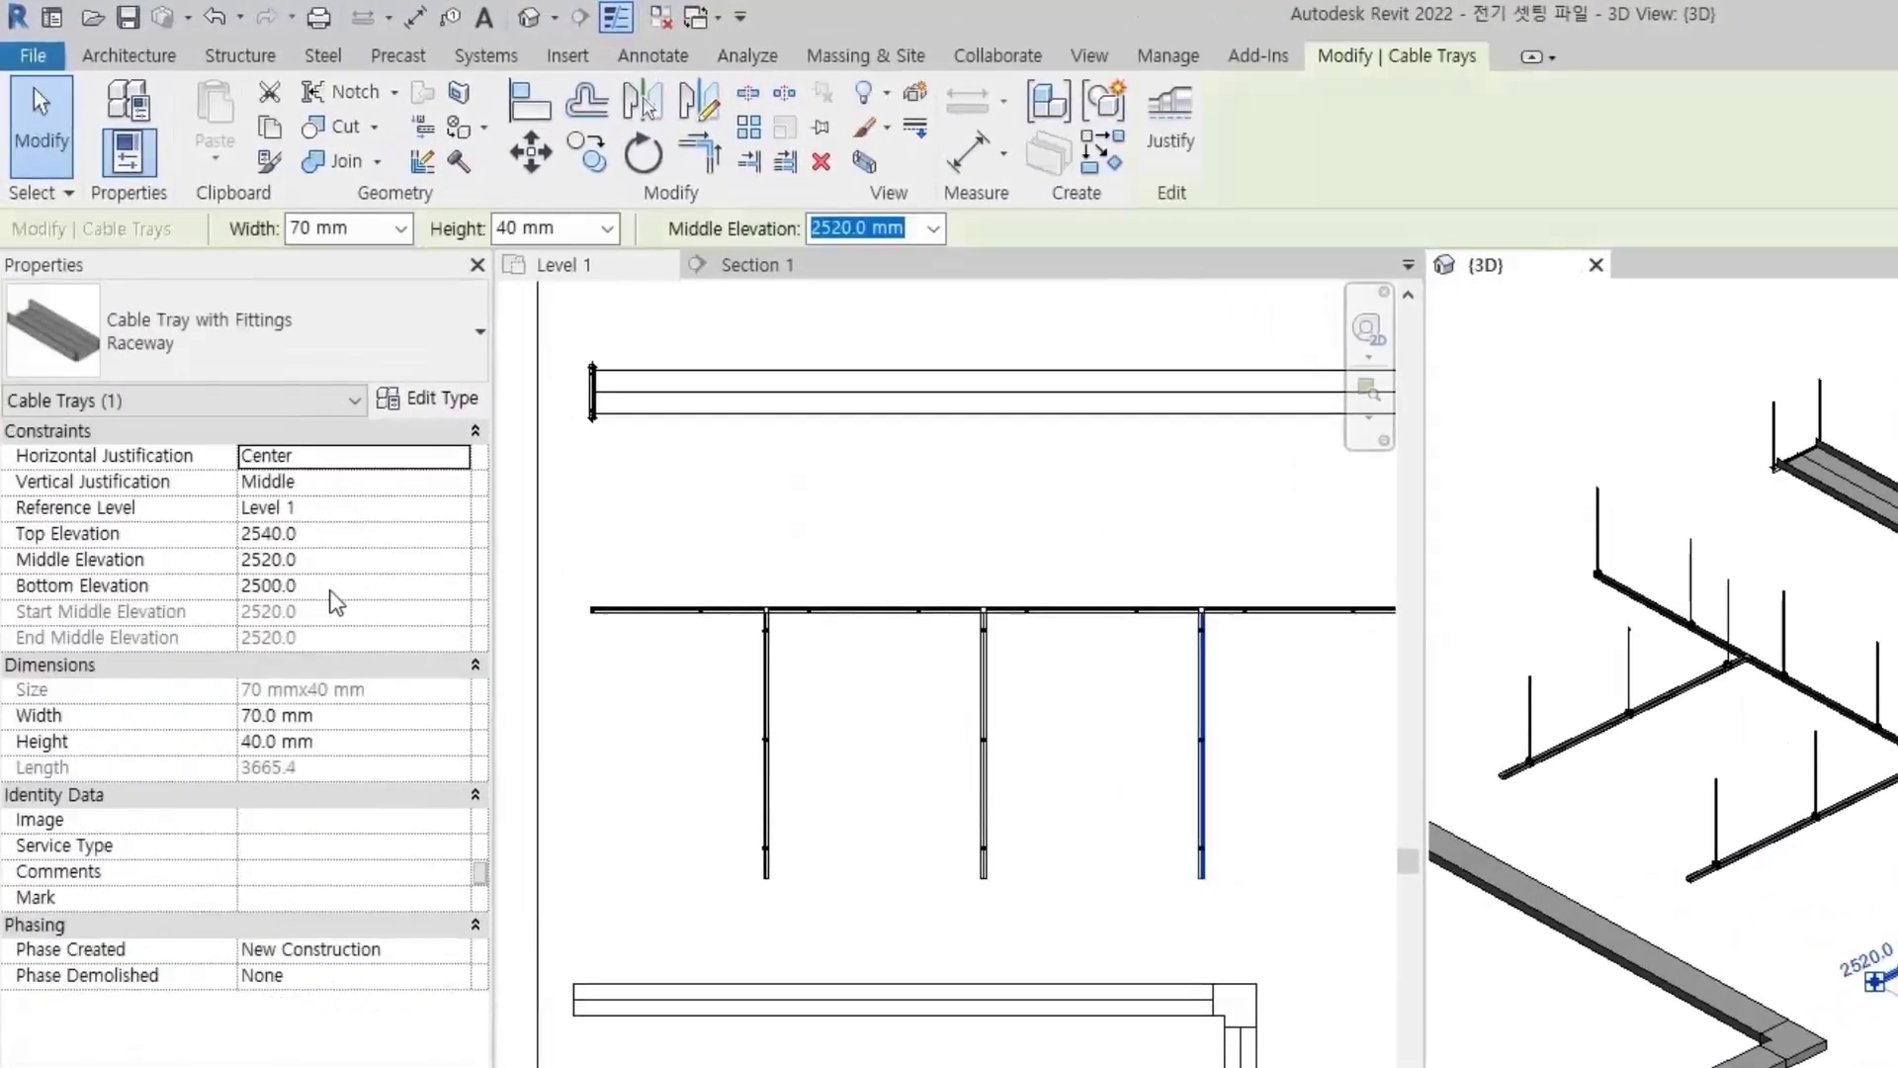
text(235)
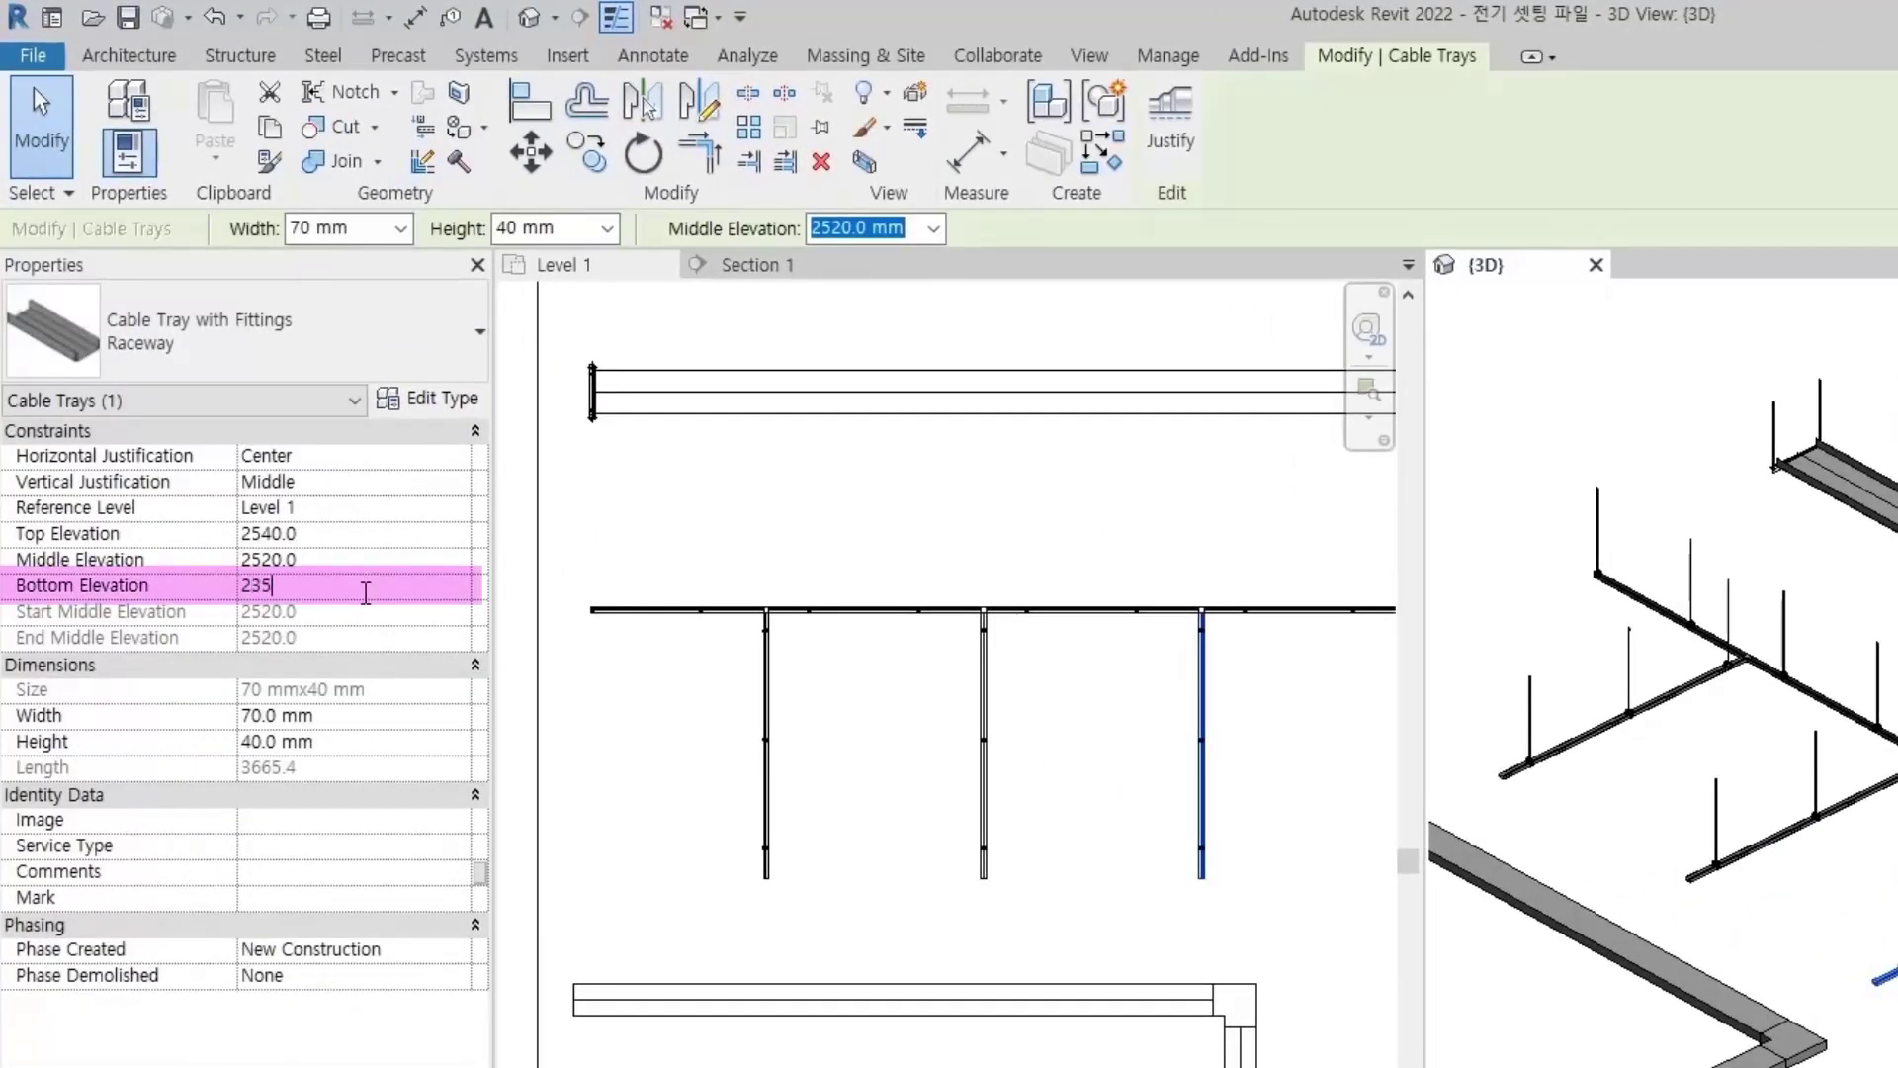
text(0)
key(Return)
click(1780, 762)
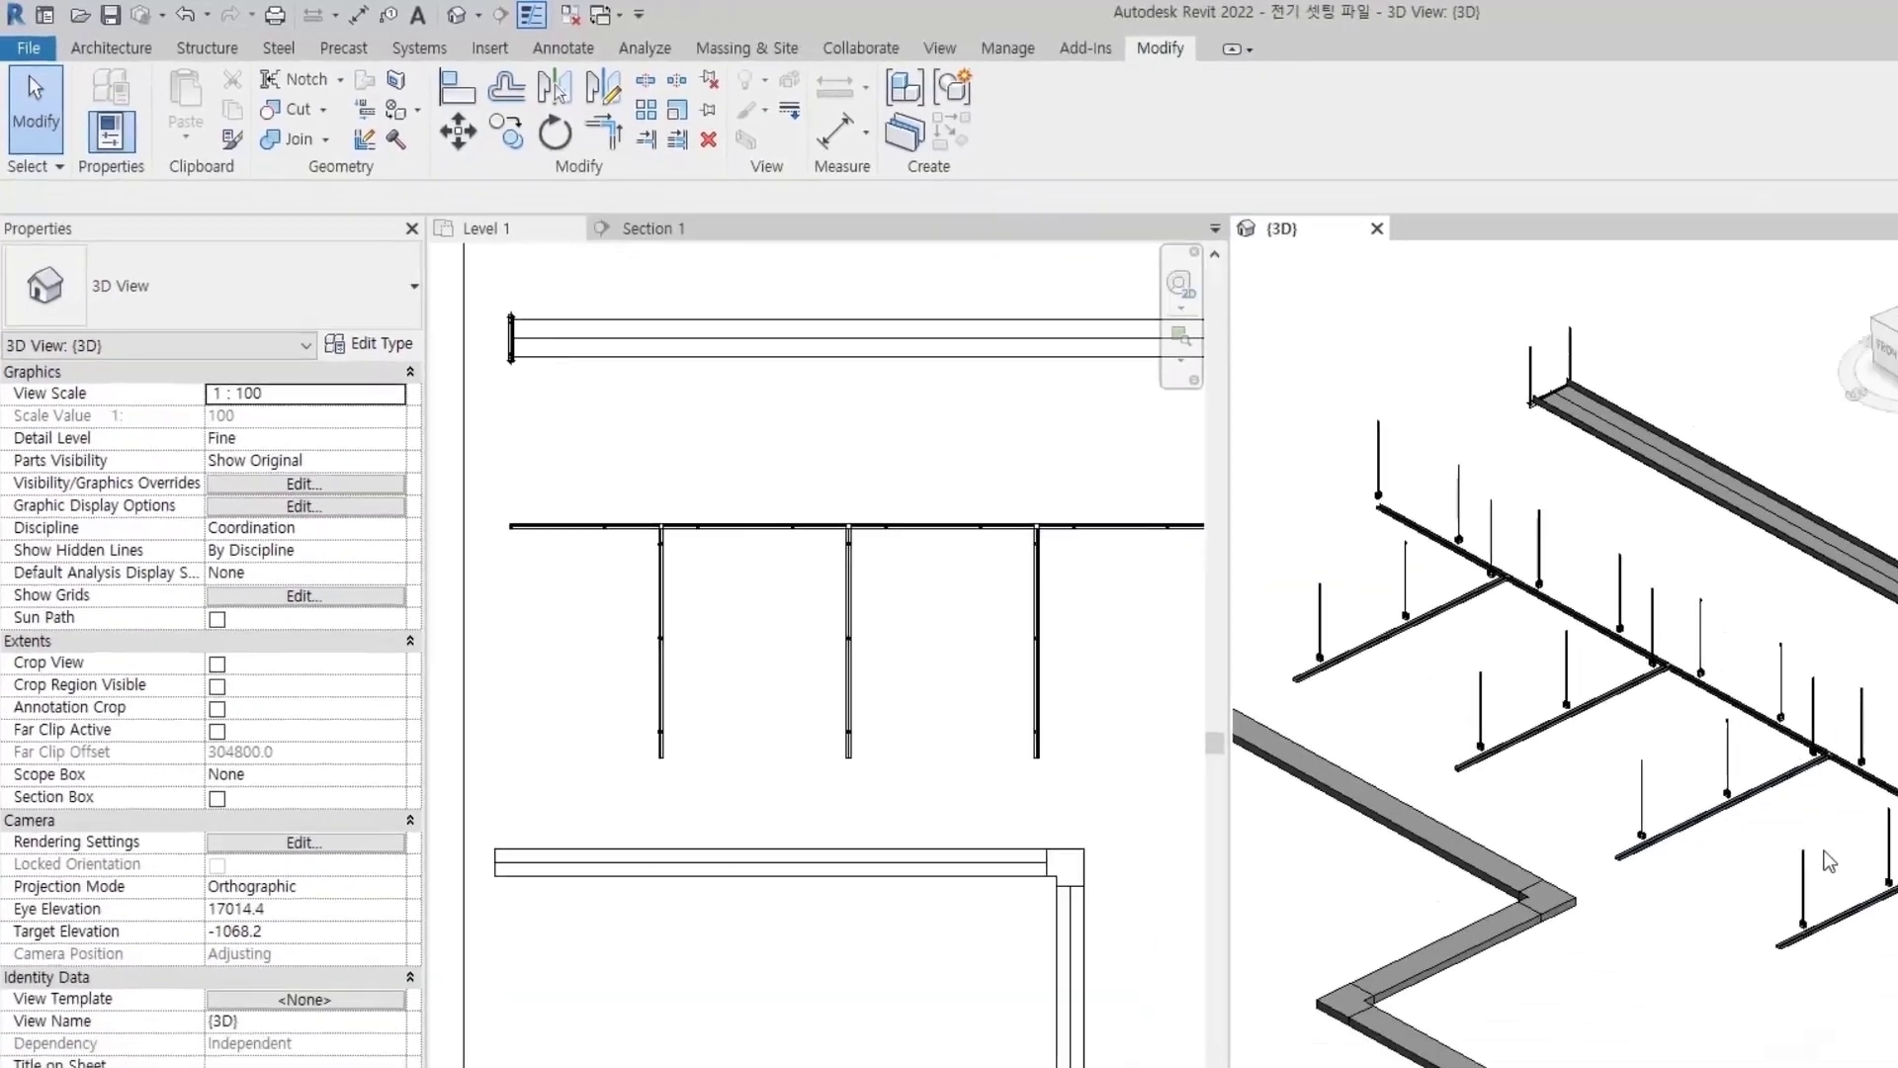
- Select the connected Busduct run in the Level 1 plan and start moving it
scroll(1364, 584, up, 2)
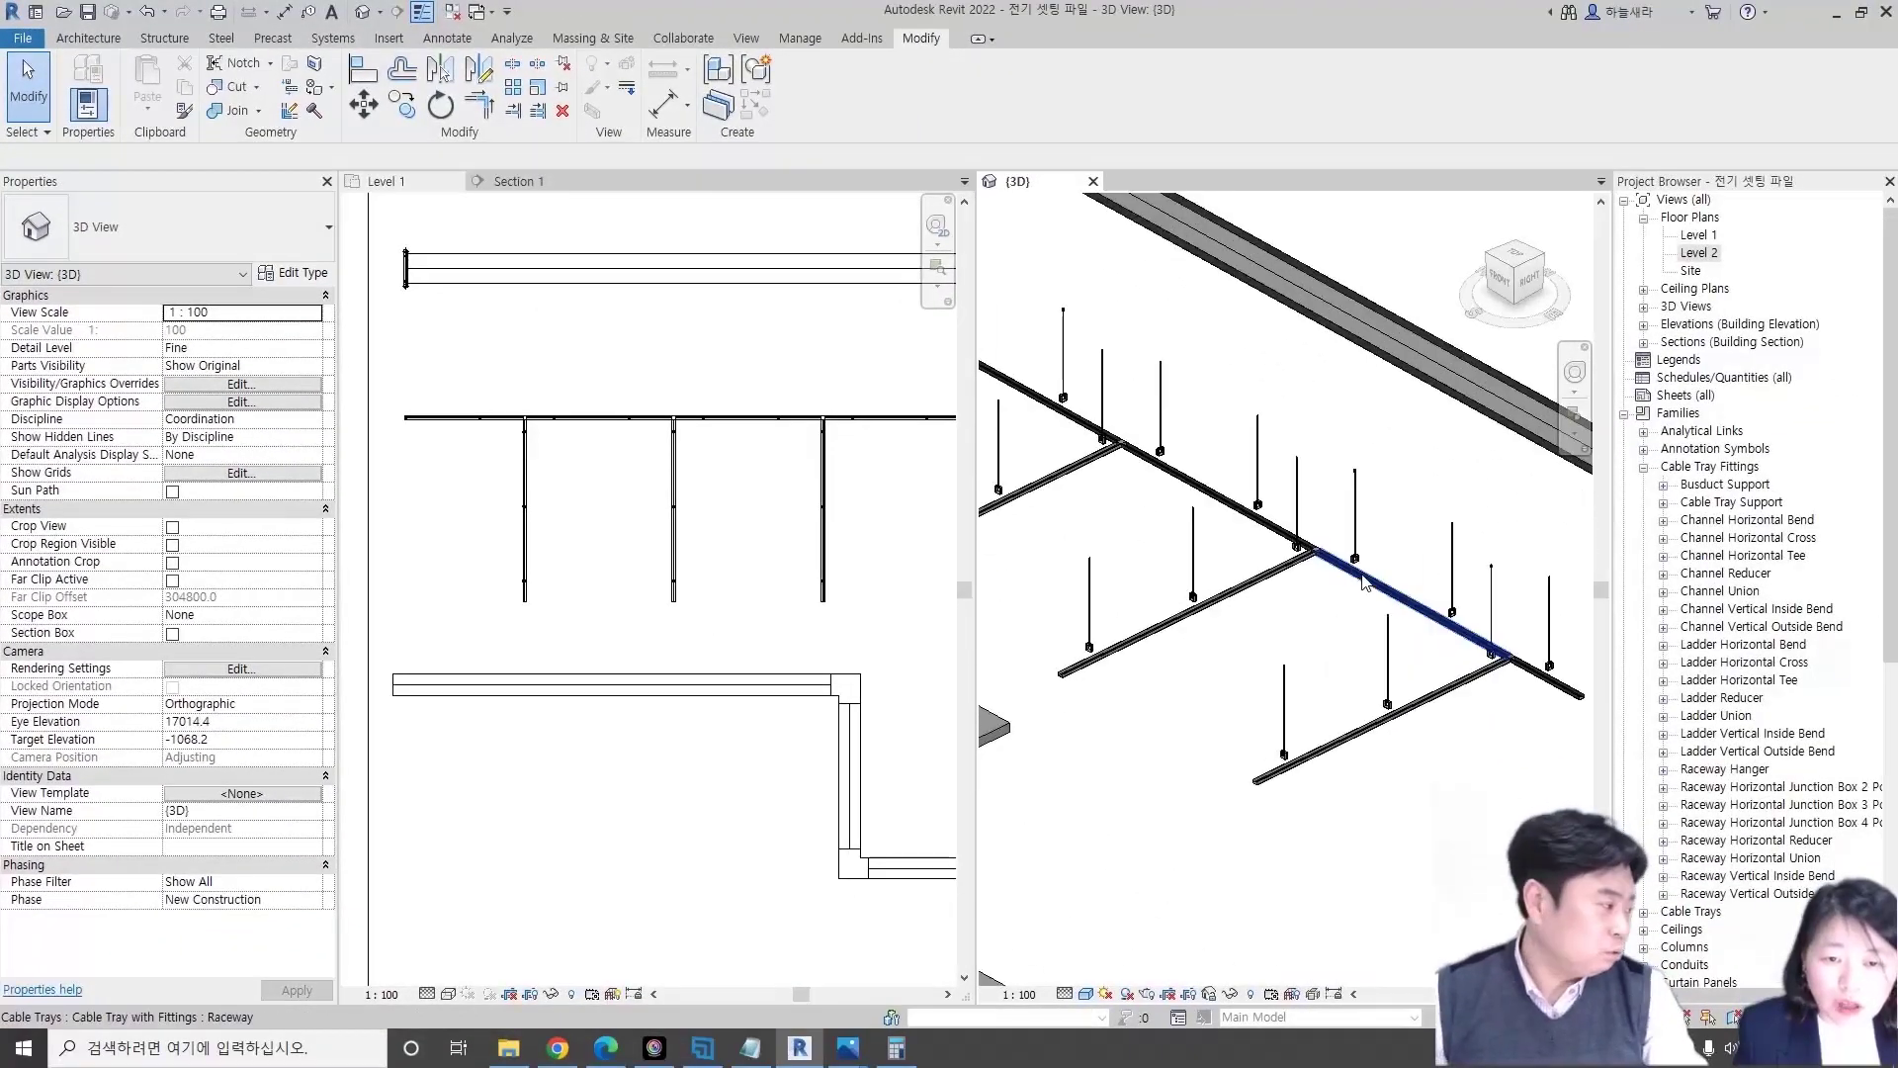
scroll(1349, 584, down, 2)
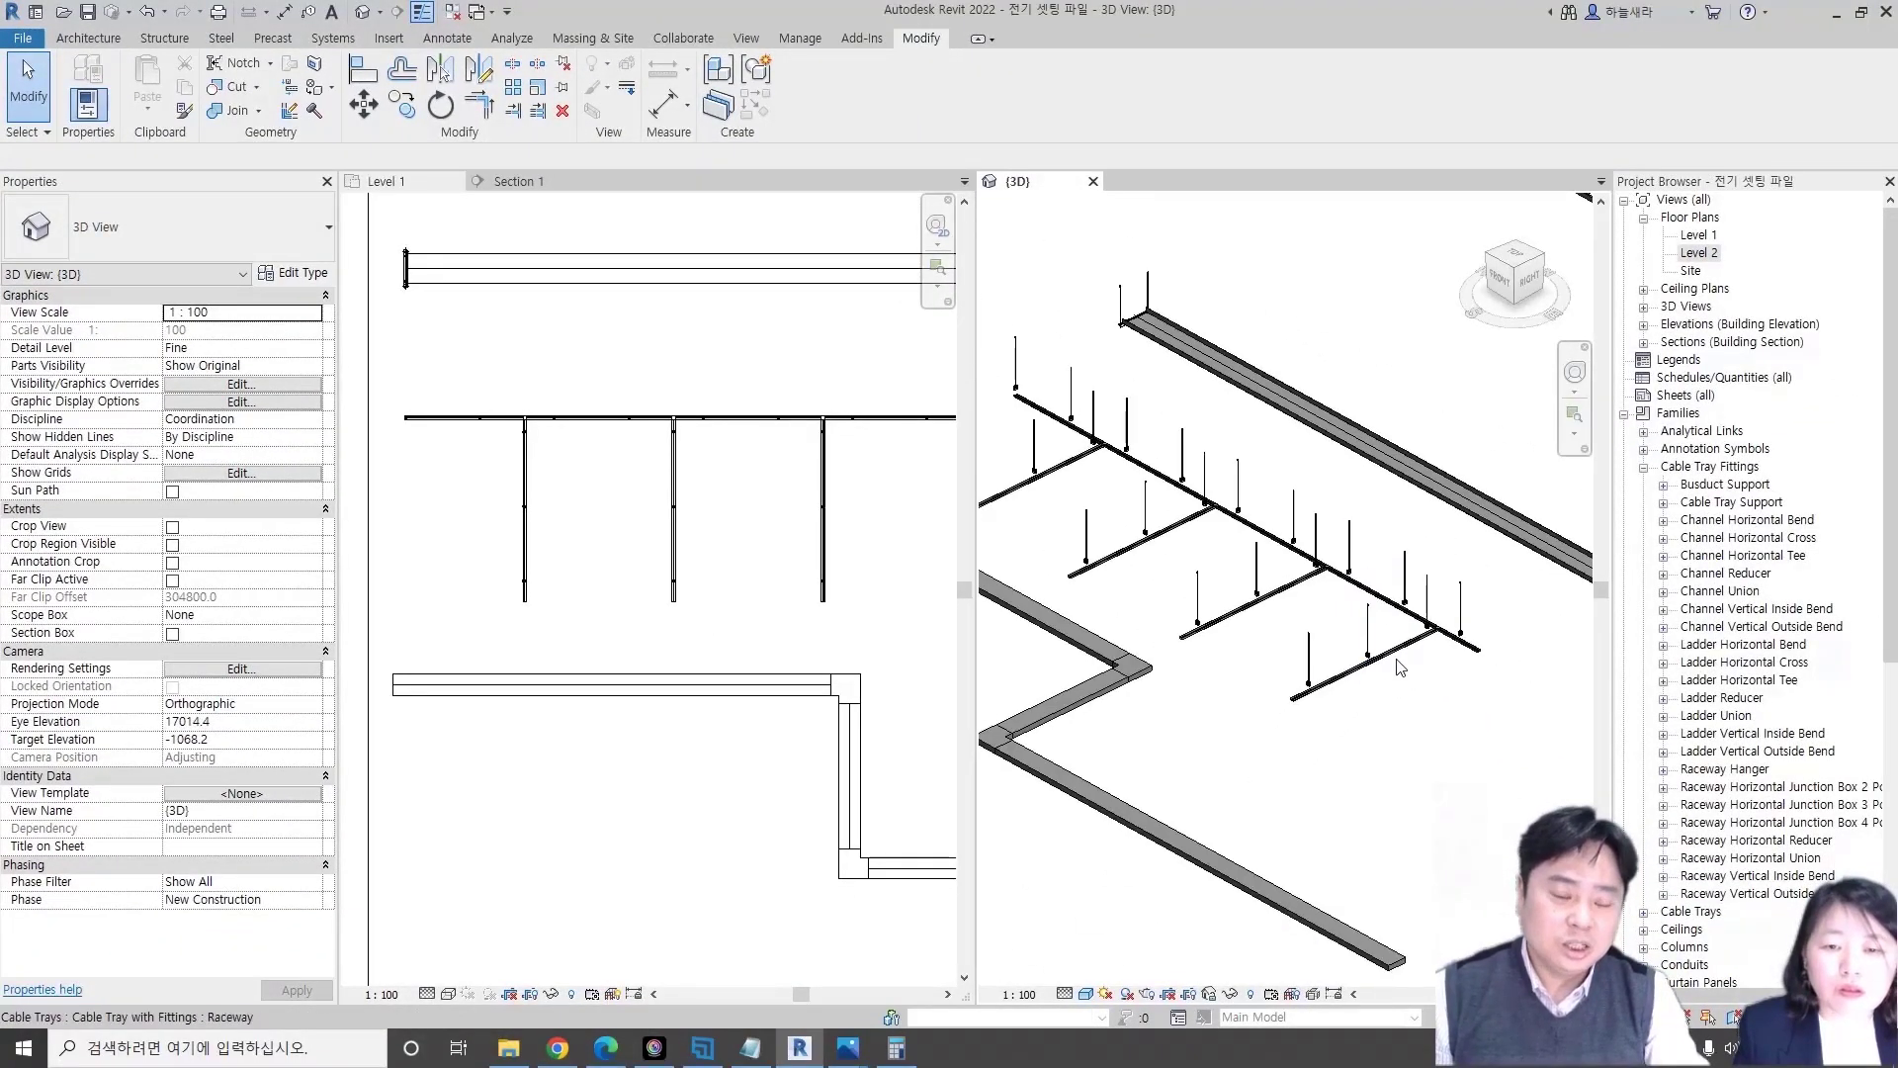
scroll(1405, 665, down, 1)
scroll(610, 689, down, 2)
key(Tab)
click(881, 786)
key(m)
key(v)
click(922, 667)
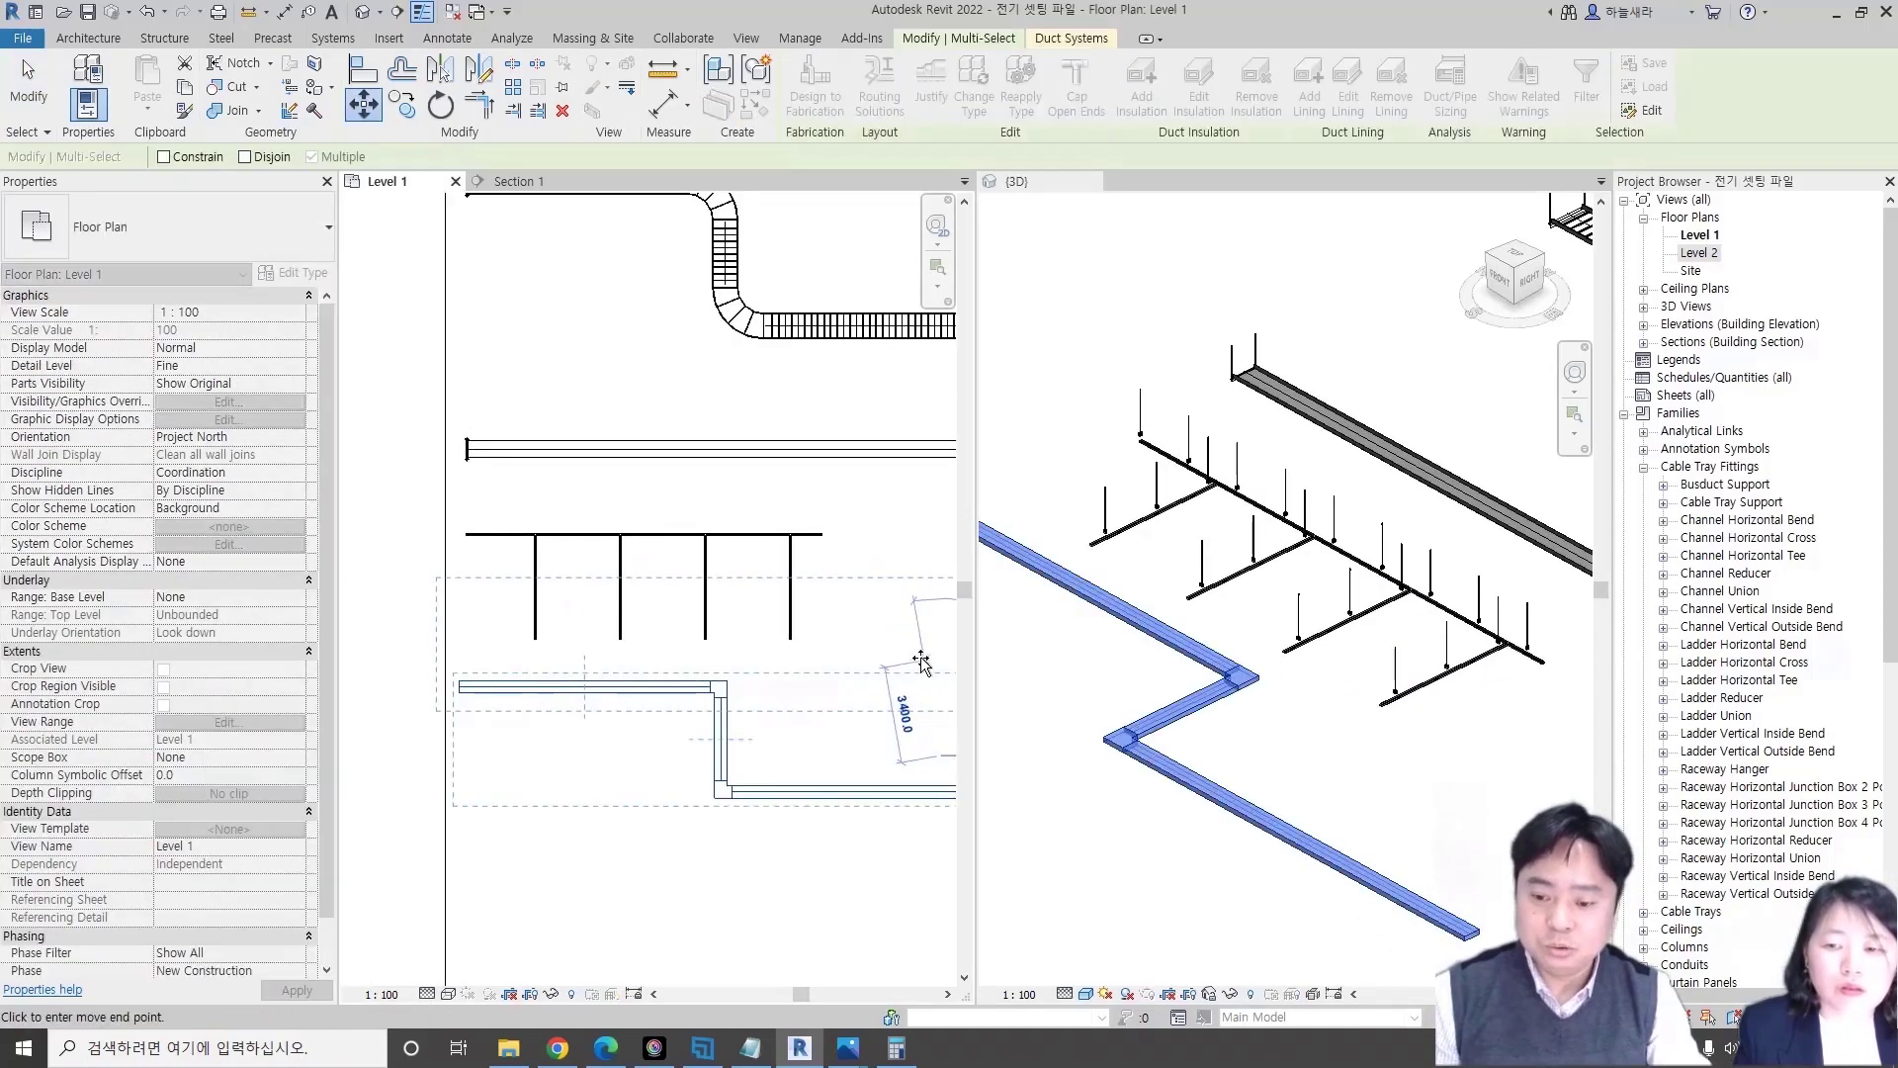
- Drop the Busduct run and place the wide cable duct next to the raceway
click(902, 563)
click(741, 458)
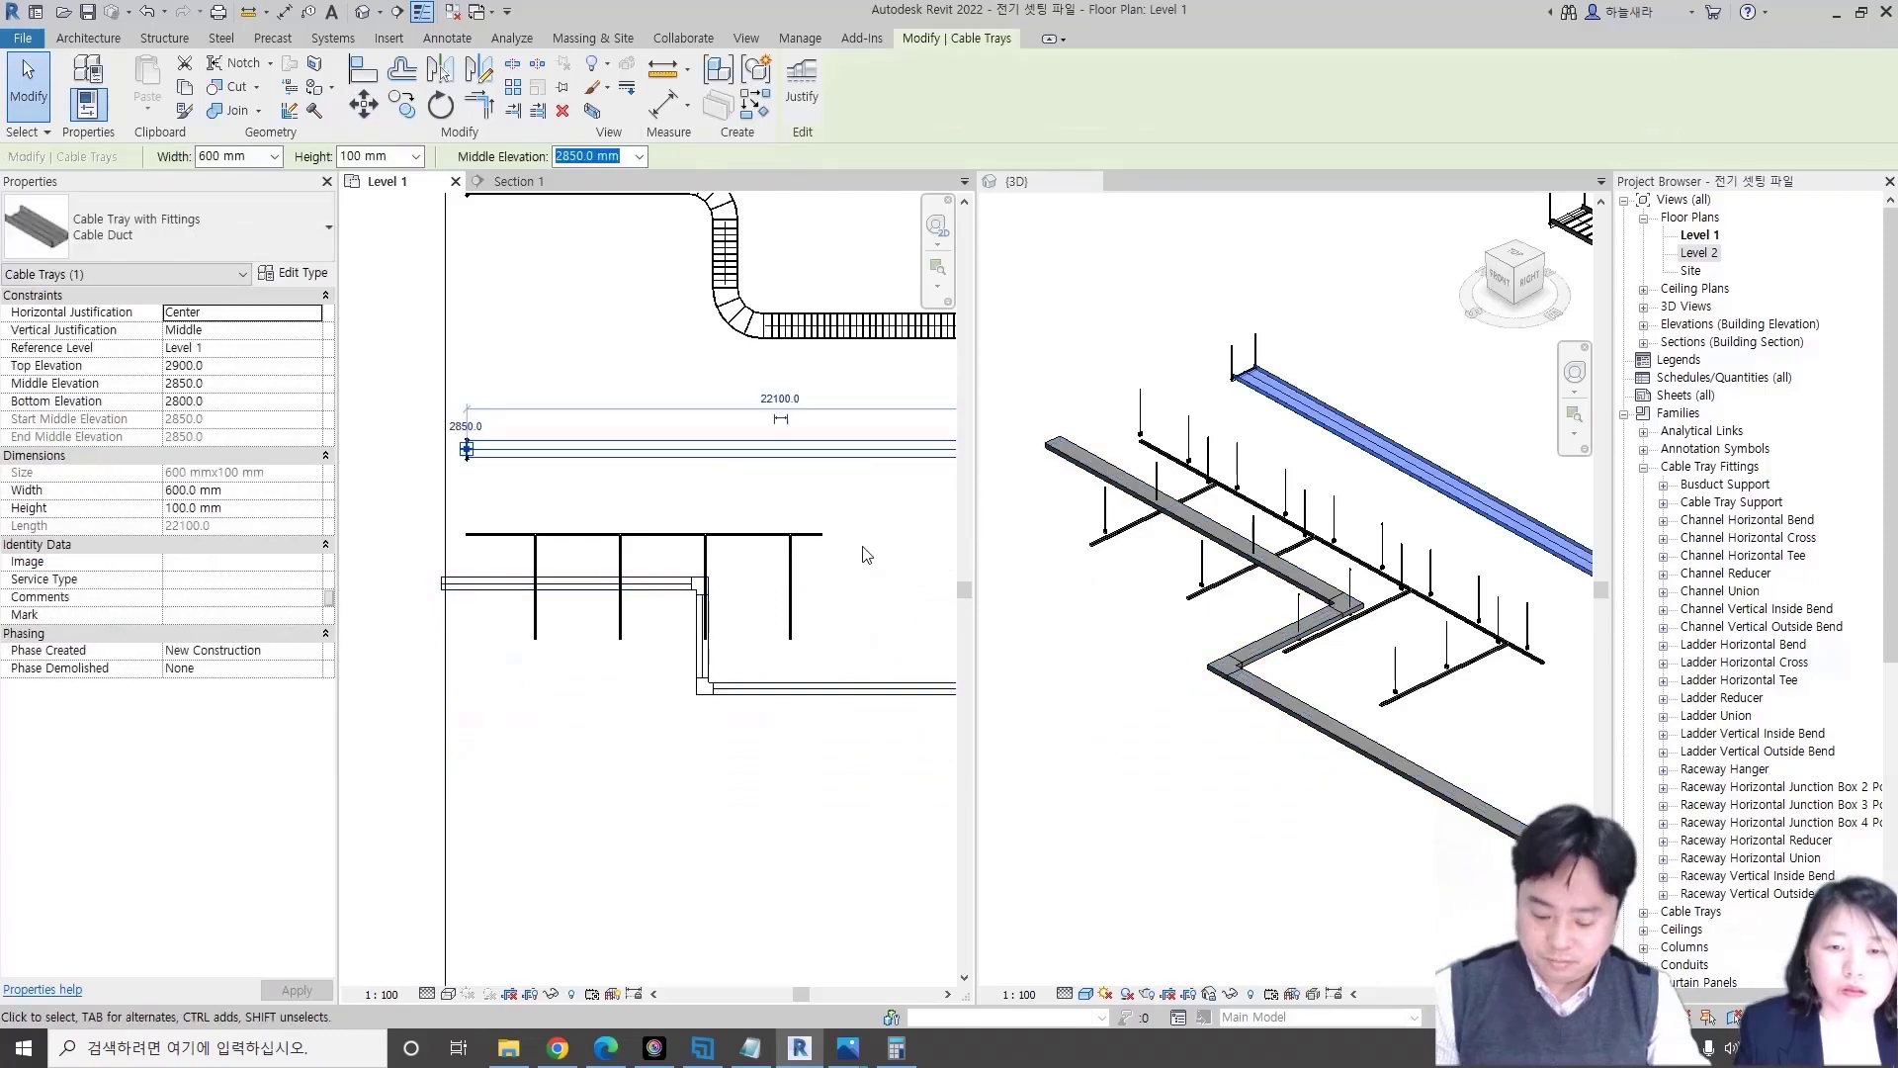
click(870, 558)
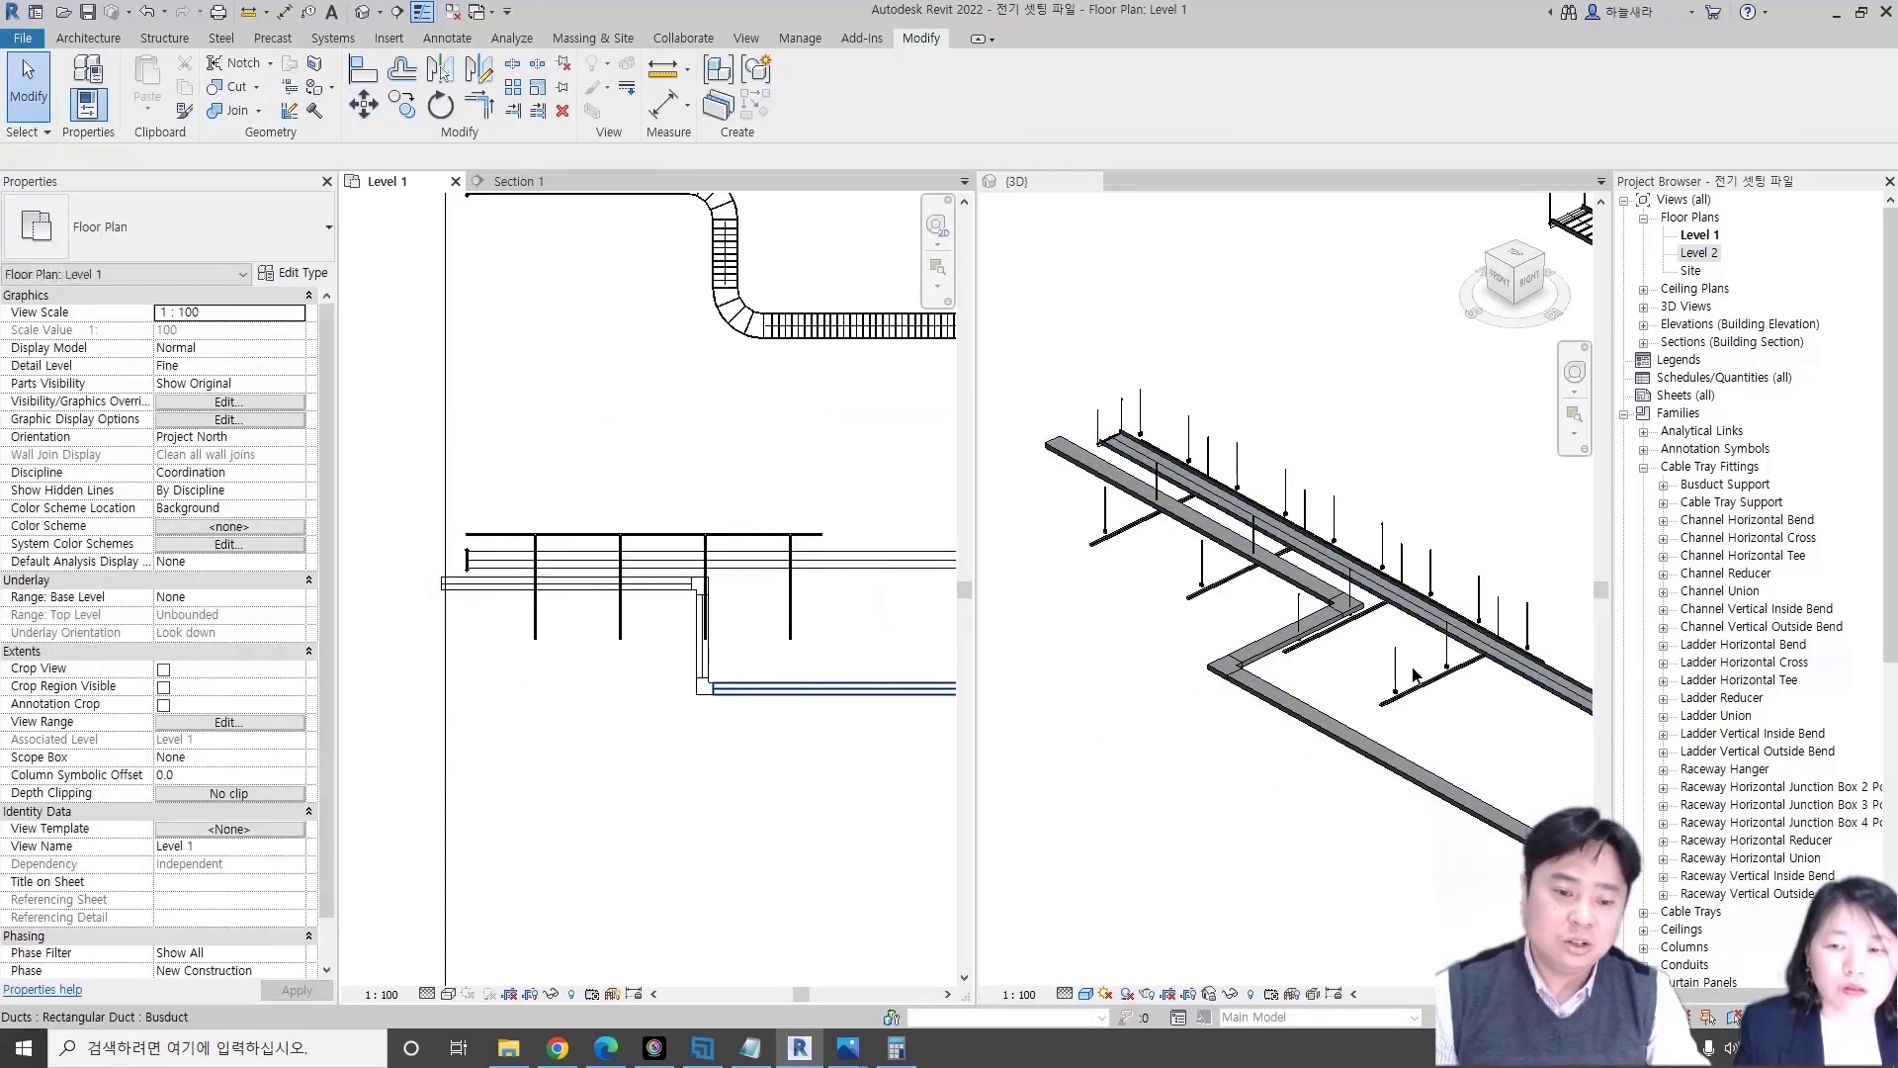
- Orbit the 3D view, select a raceway hanger and open its context menu
click(1301, 661)
mouse_move(1301, 661)
shift+middle_down()
mouse_move(1414, 594)
mouse_move(1285, 570)
shift+middle_up()
scroll(1337, 566, up, 2)
scroll(1334, 569, up, 1)
click(1328, 576)
mouse_move(1328, 576)
shift+middle_down()
mouse_move(1431, 610)
mouse_move(1261, 565)
shift+middle_up()
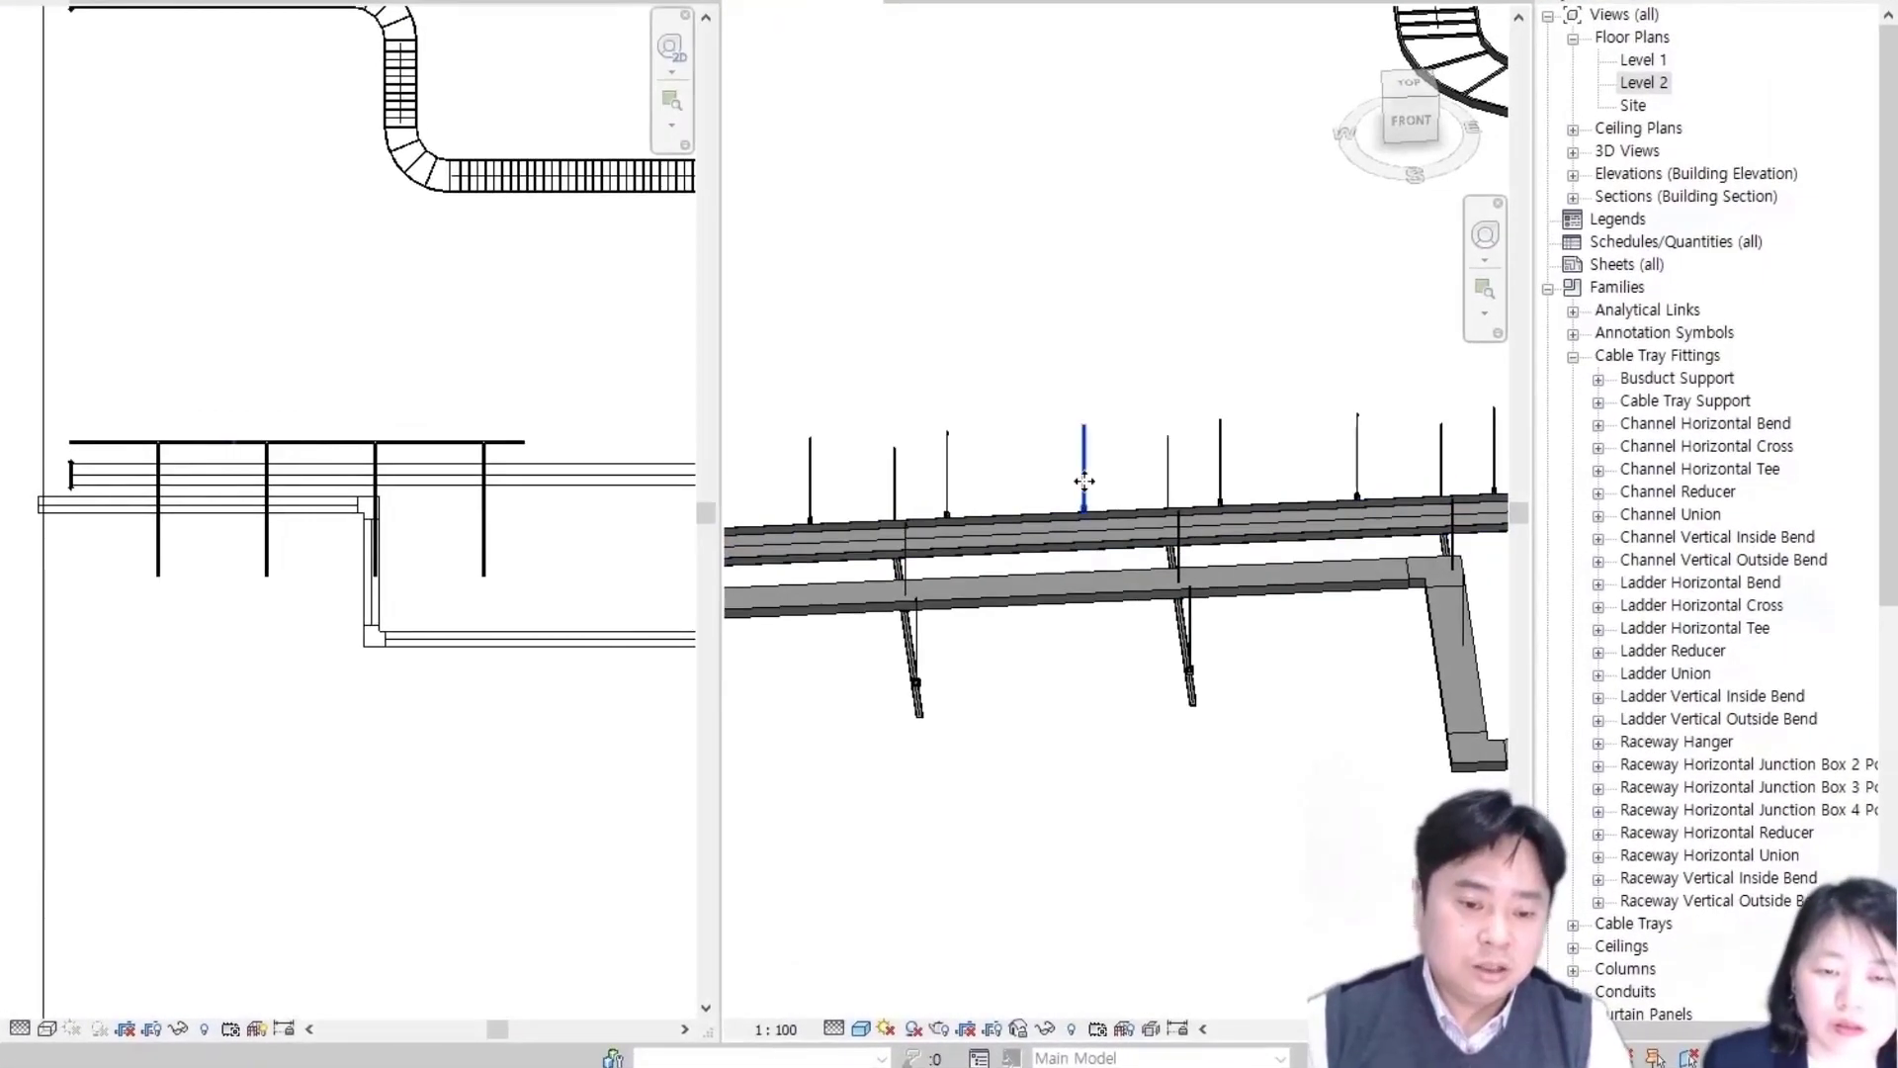
right_click(1084, 482)
mouse_move(1192, 121)
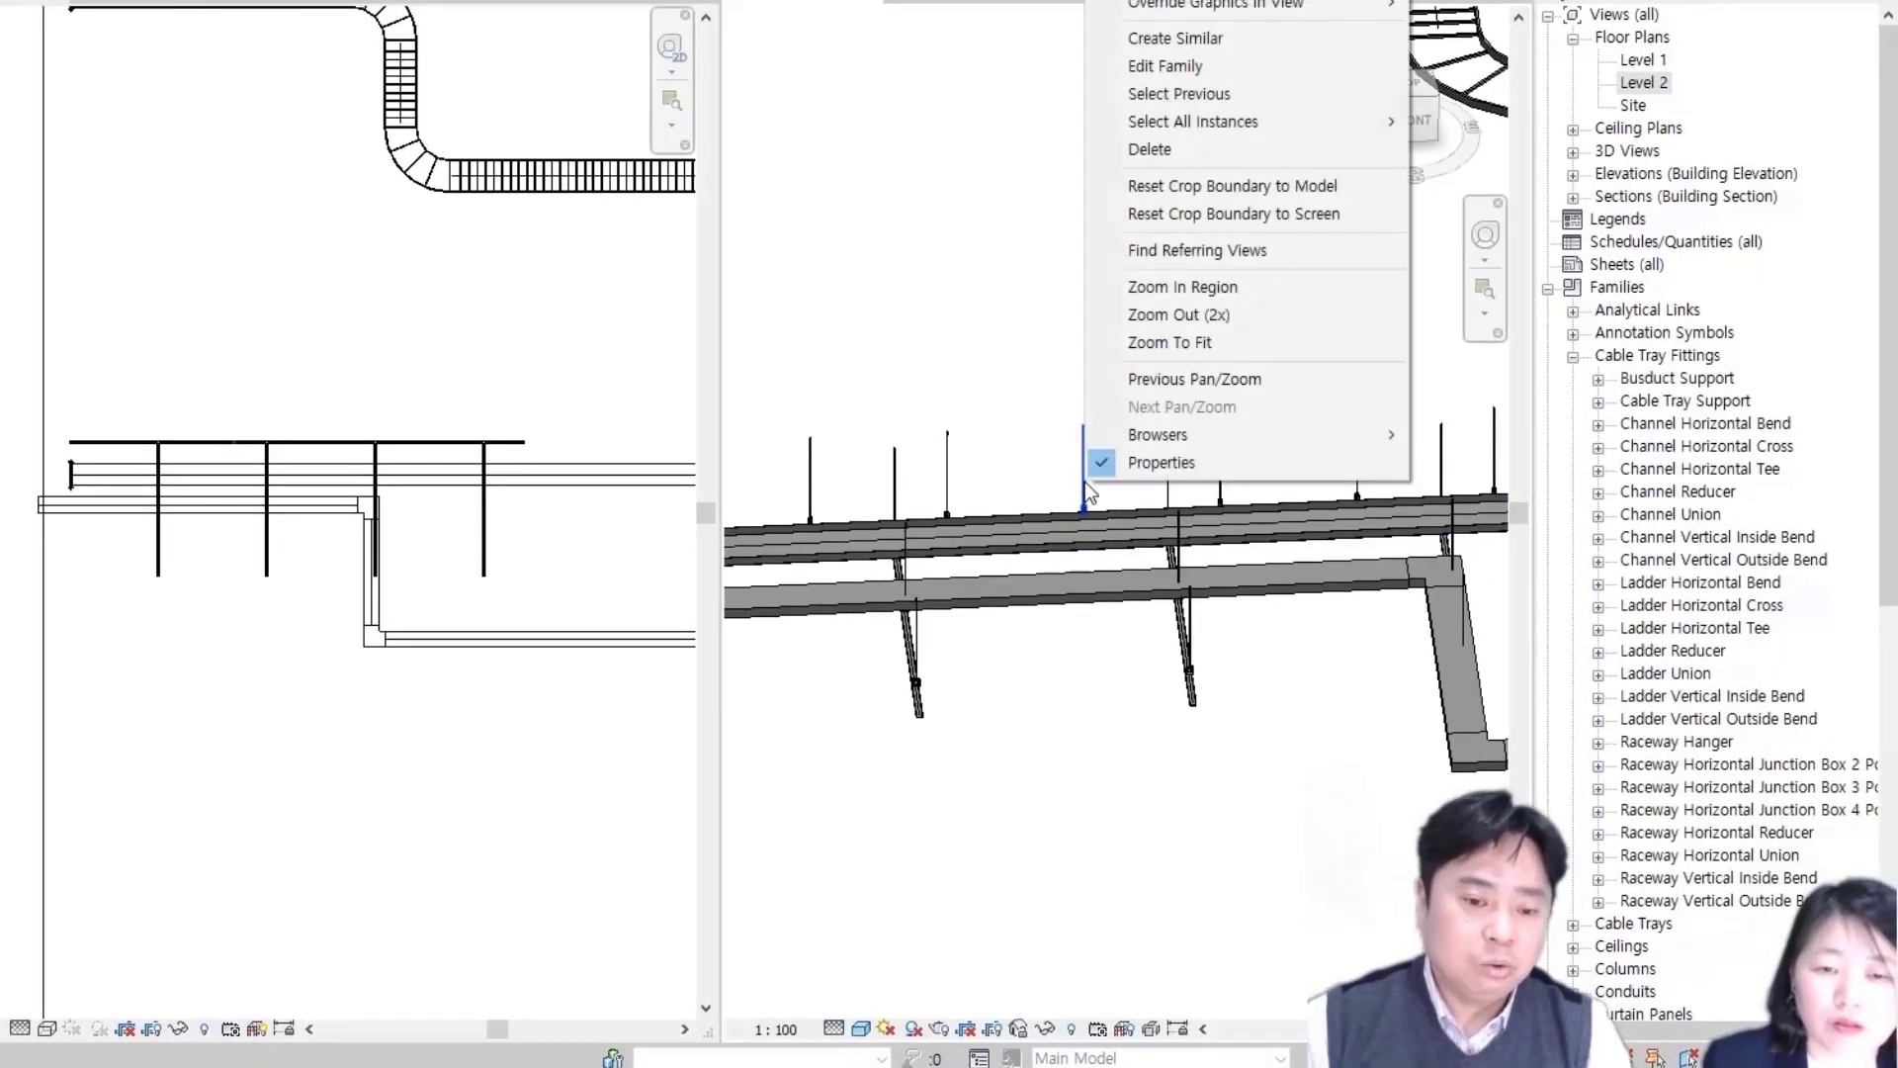
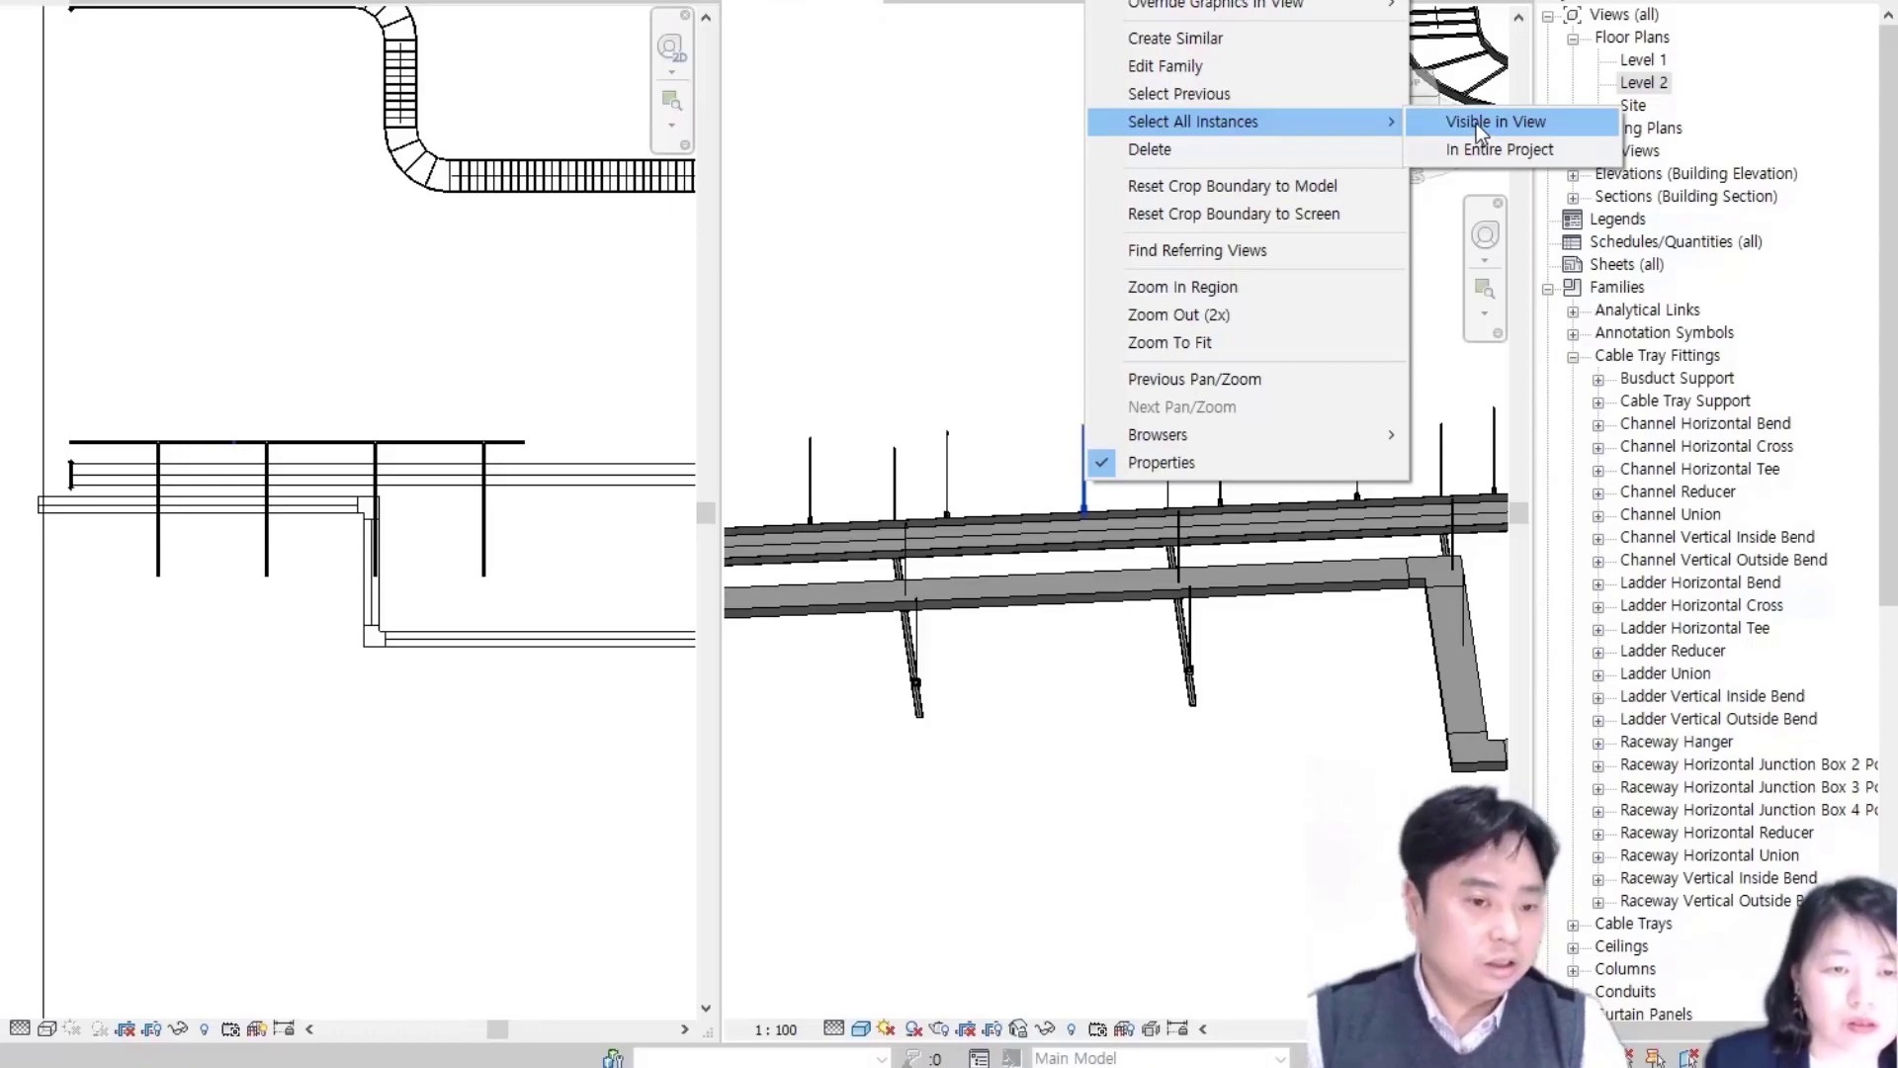
- Select the existing raceway hangers and inspect them from another angle
click(1475, 122)
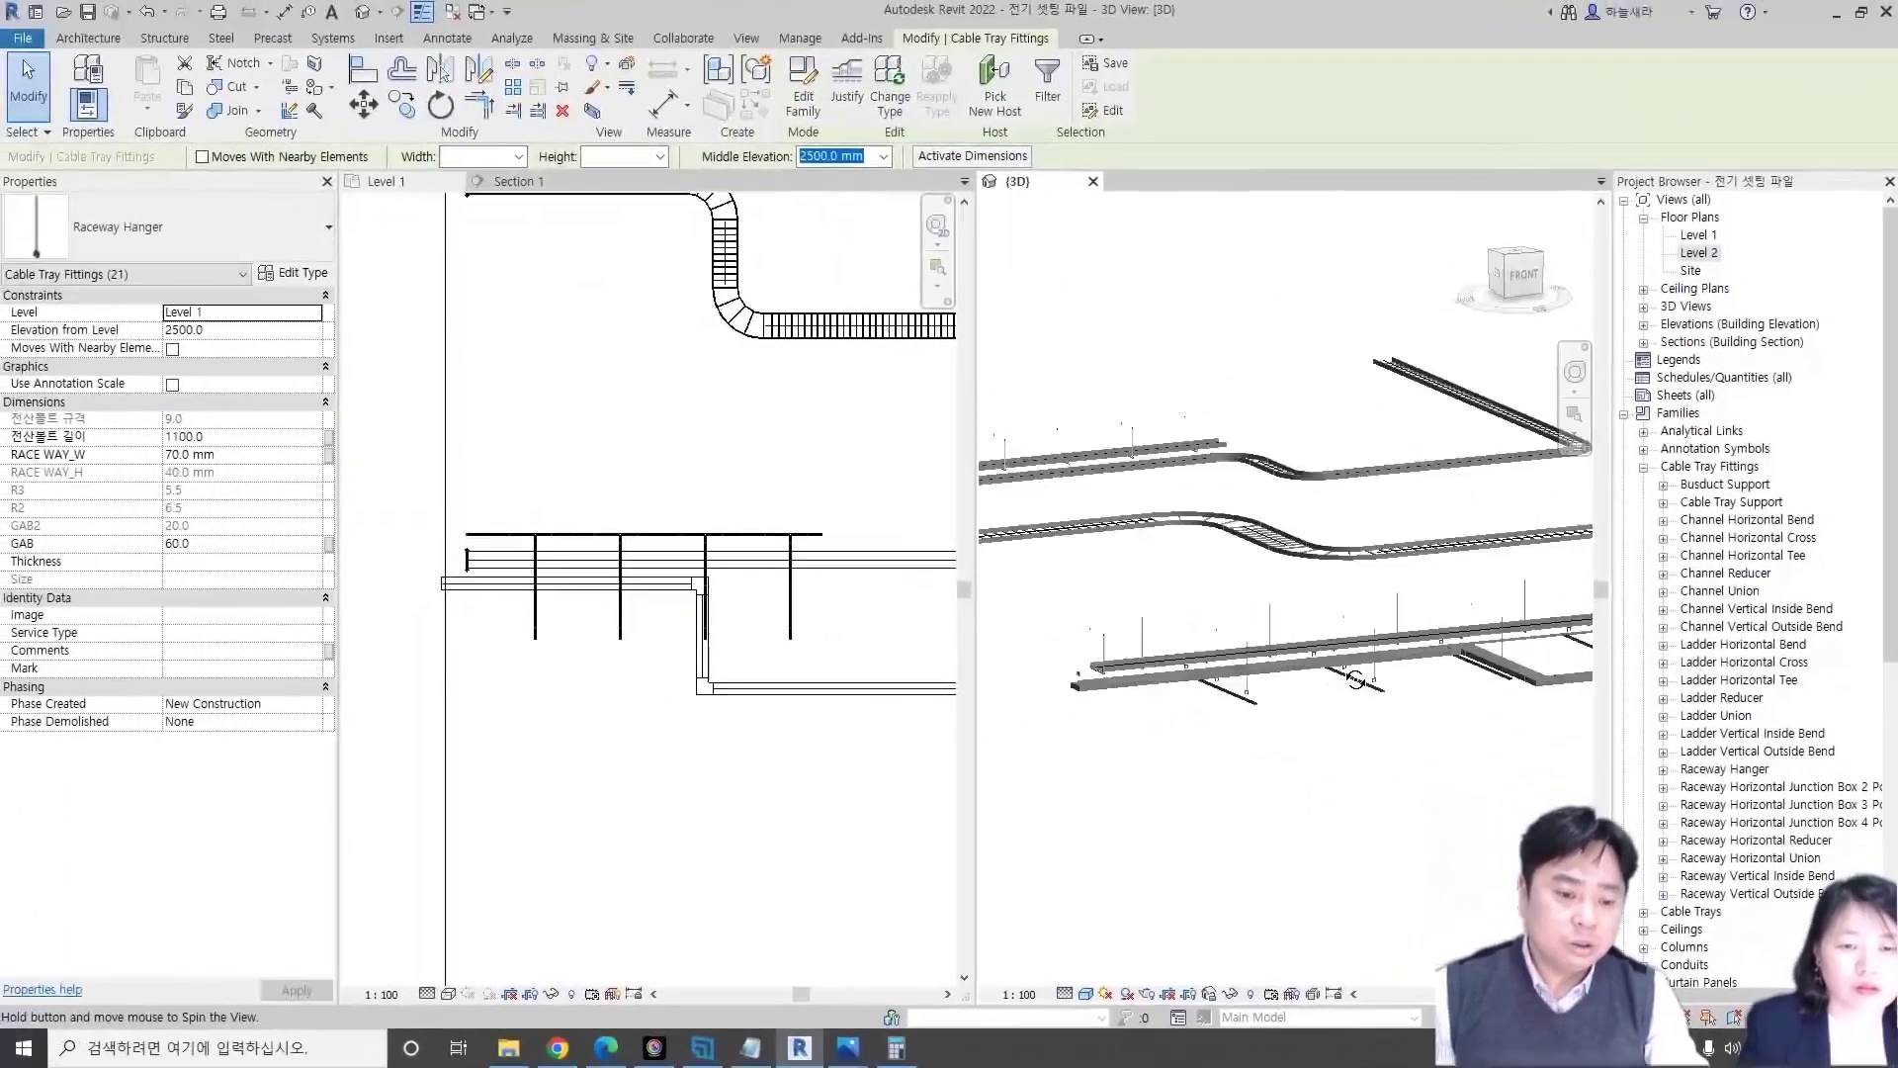
shift+middle_drag(1355, 680, 1311, 649)
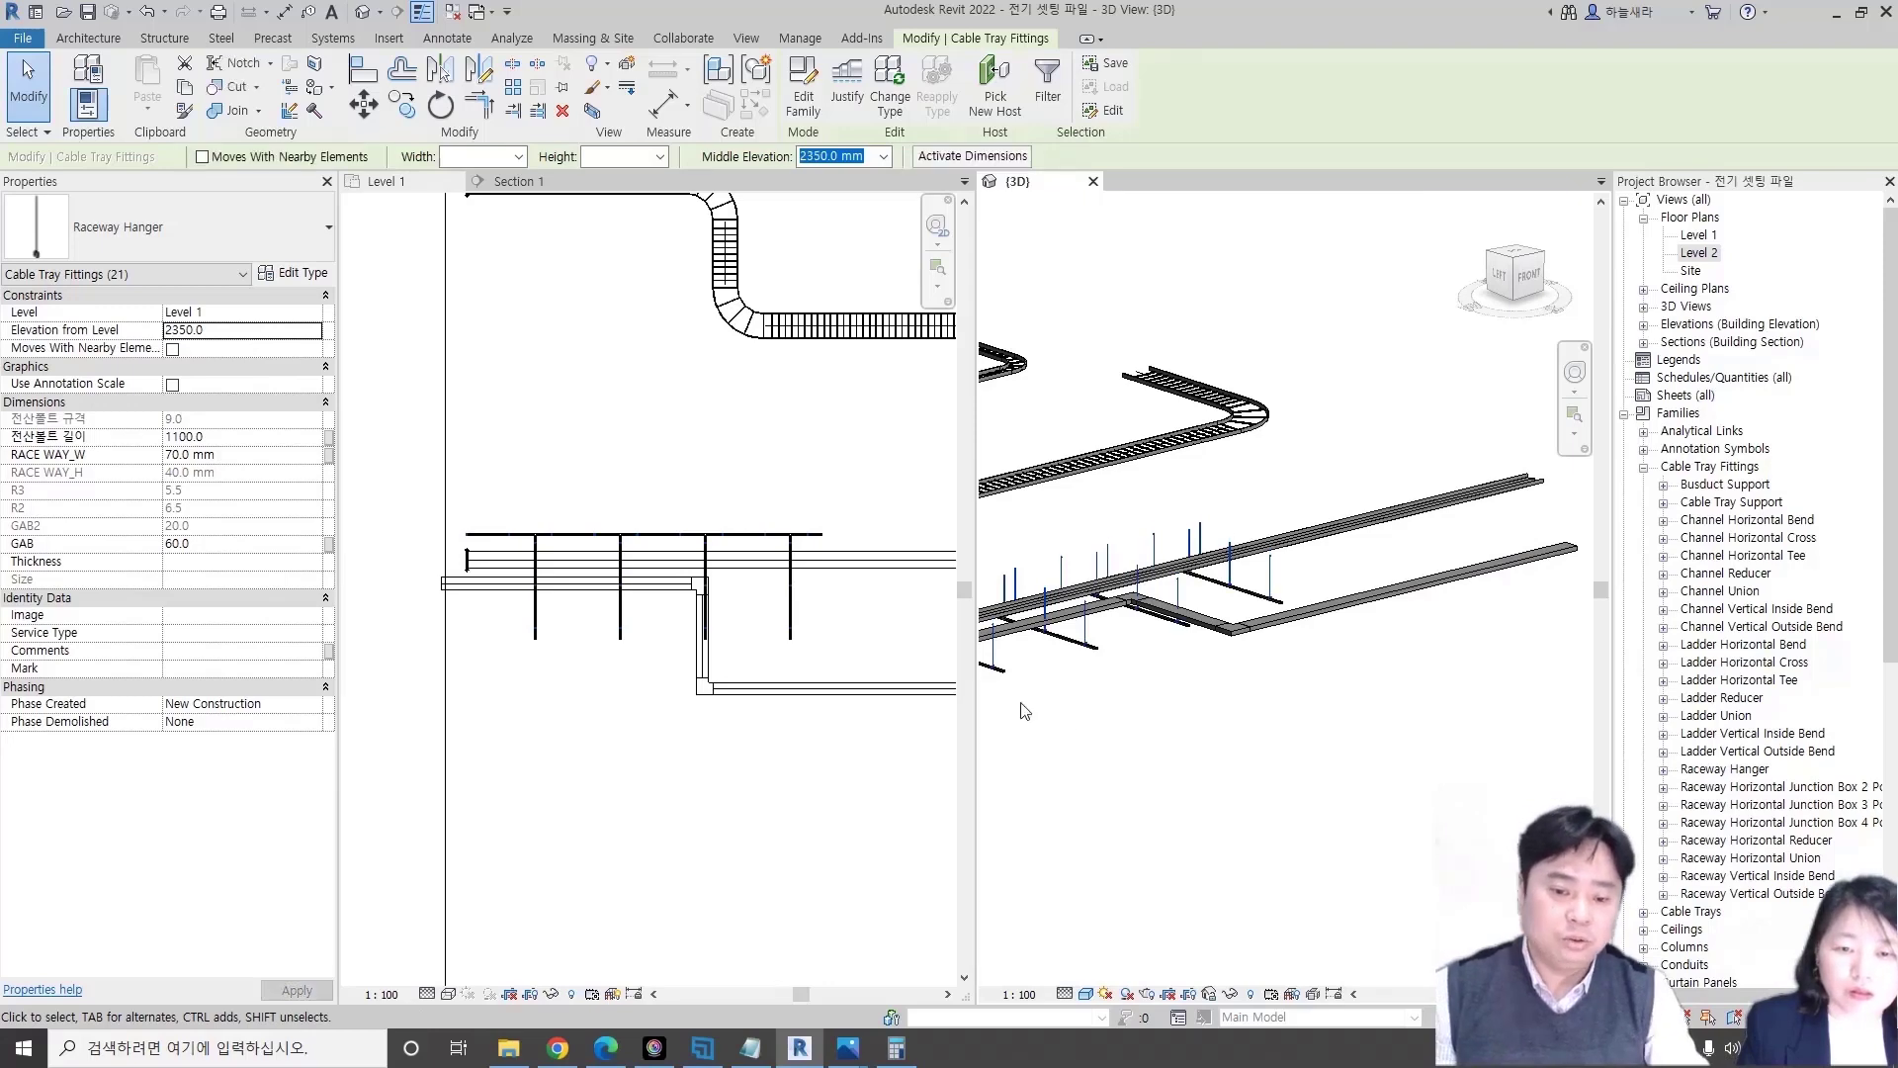
key(Escape)
scroll(1186, 593, up, 6)
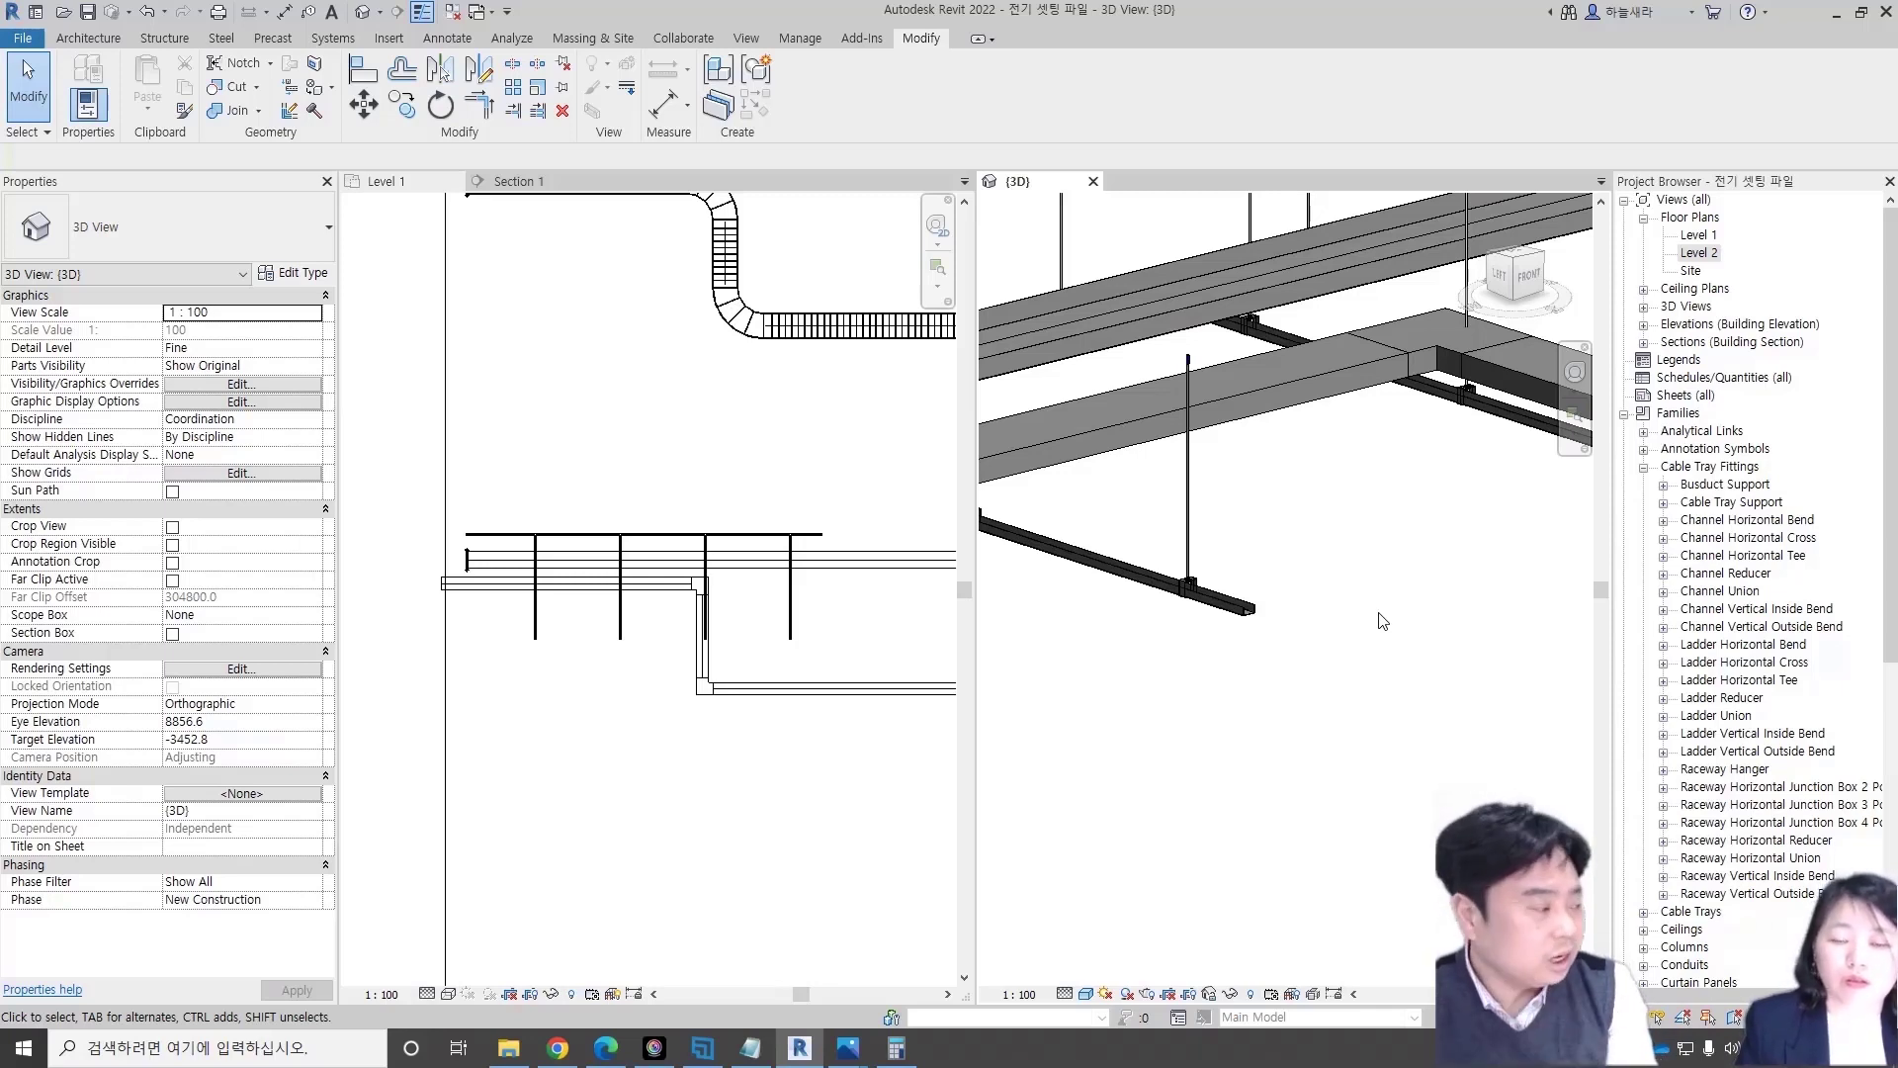
scroll(1375, 643, down, 2)
scroll(1359, 672, down, 2)
scroll(1345, 697, down, 2)
scroll(1333, 704, up, 2)
scroll(1295, 683, up, 2)
scroll(1261, 655, up, 2)
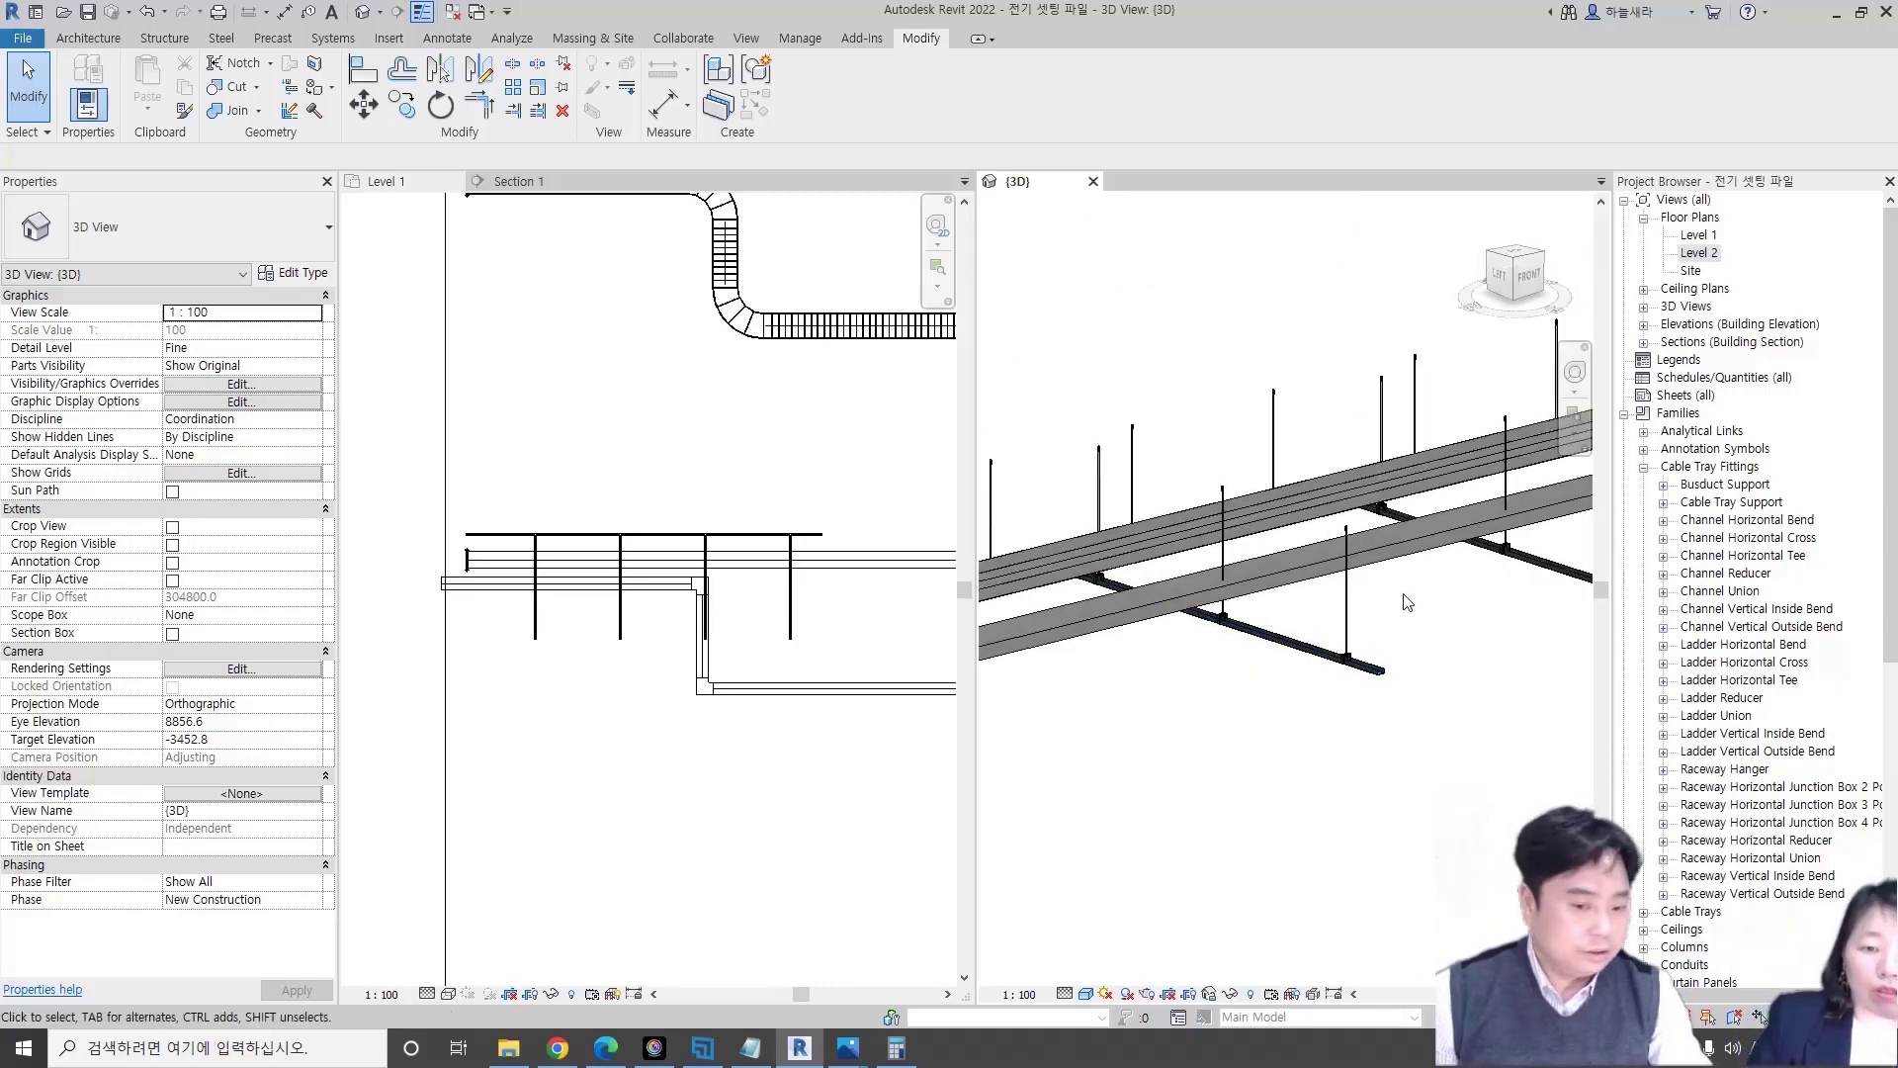
click(1349, 629)
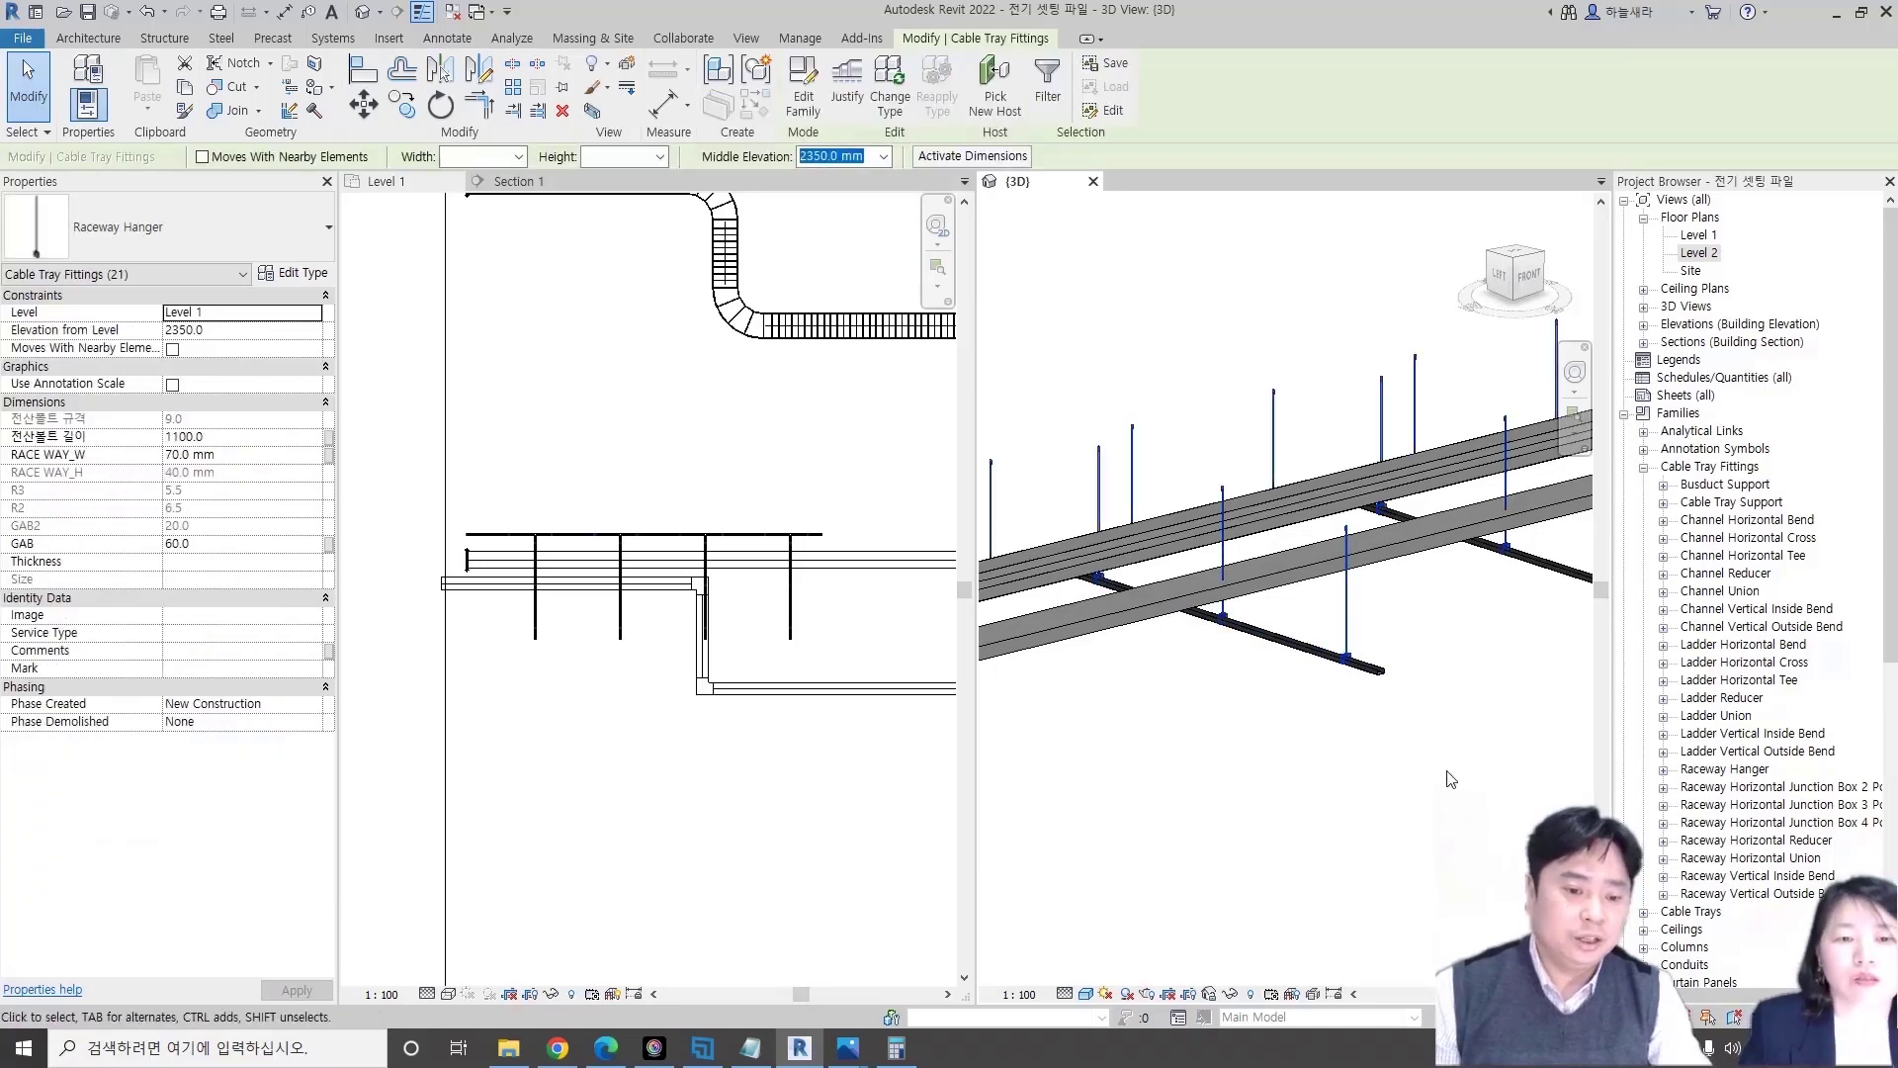
scroll(1471, 772, down, 3)
scroll(1424, 788, down, 2)
key(Escape)
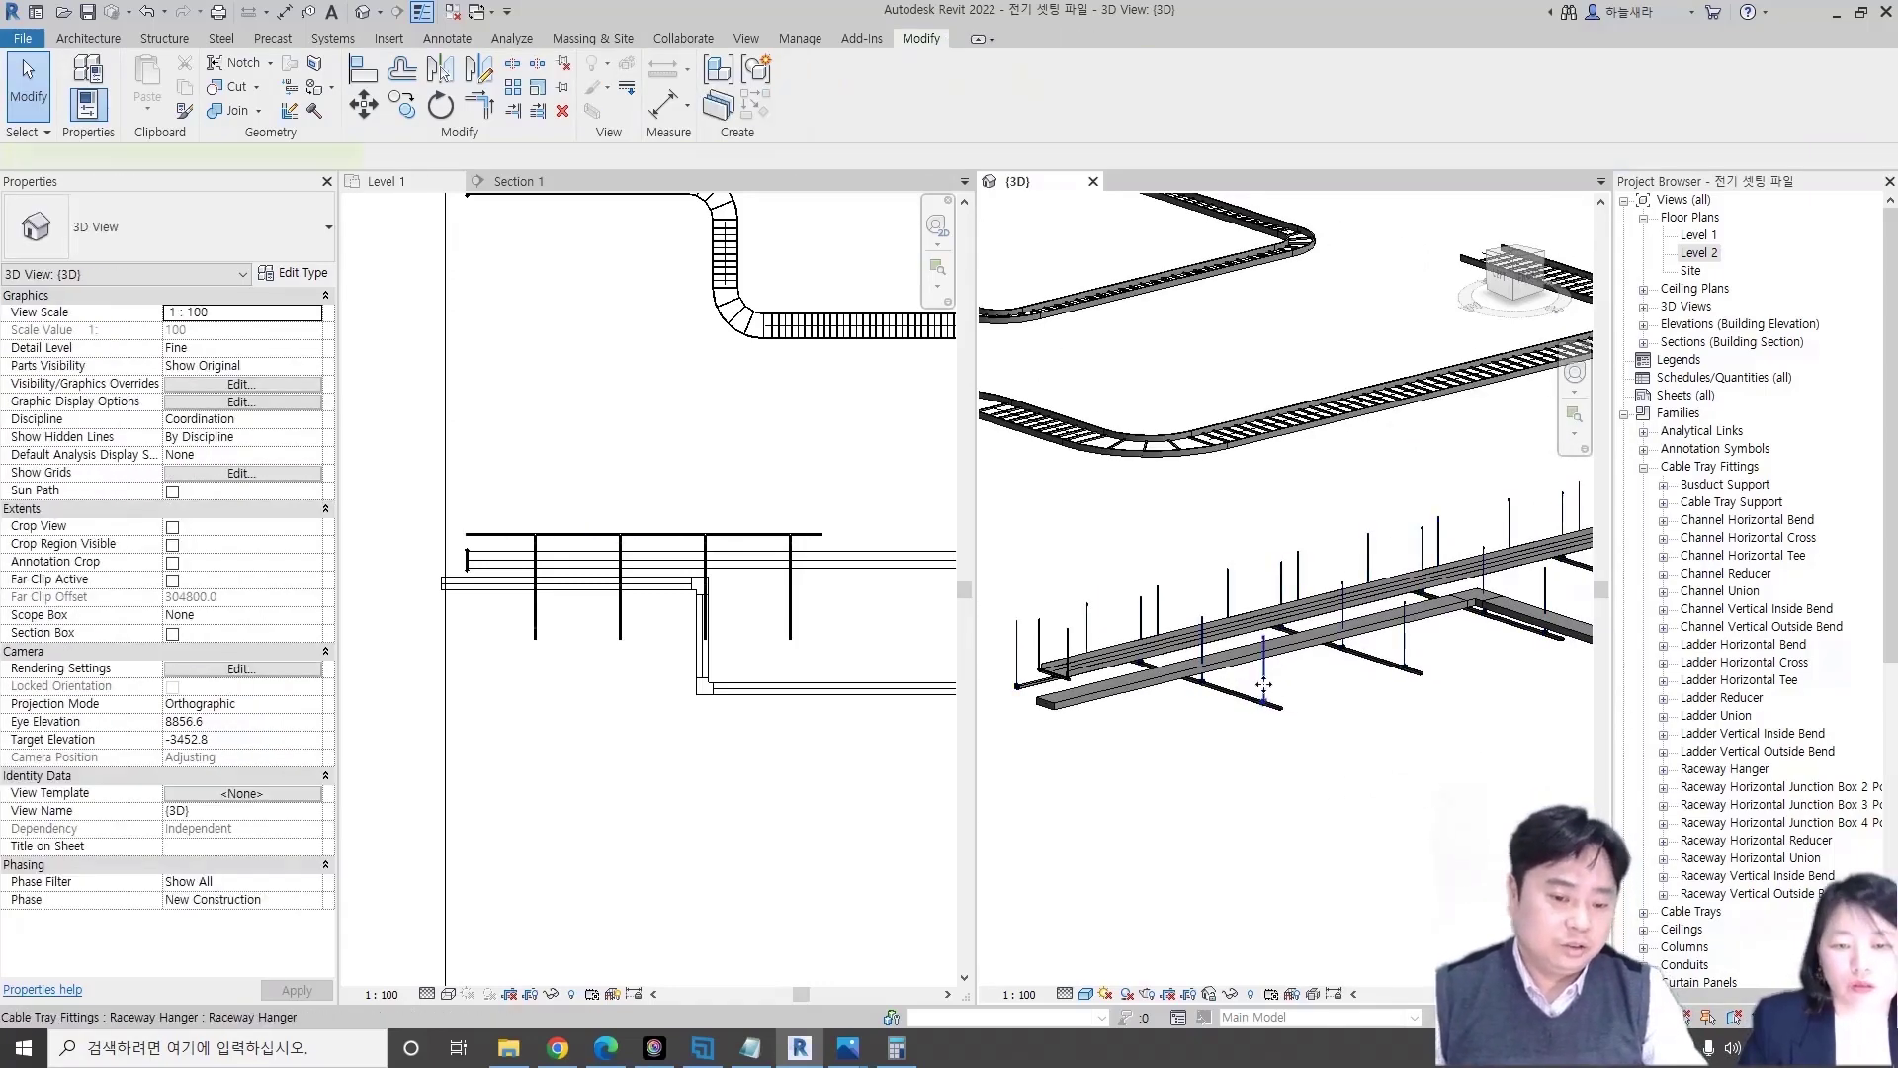
- Check the context-menu options for a single raceway hanger
click(1267, 696)
right_click(1263, 682)
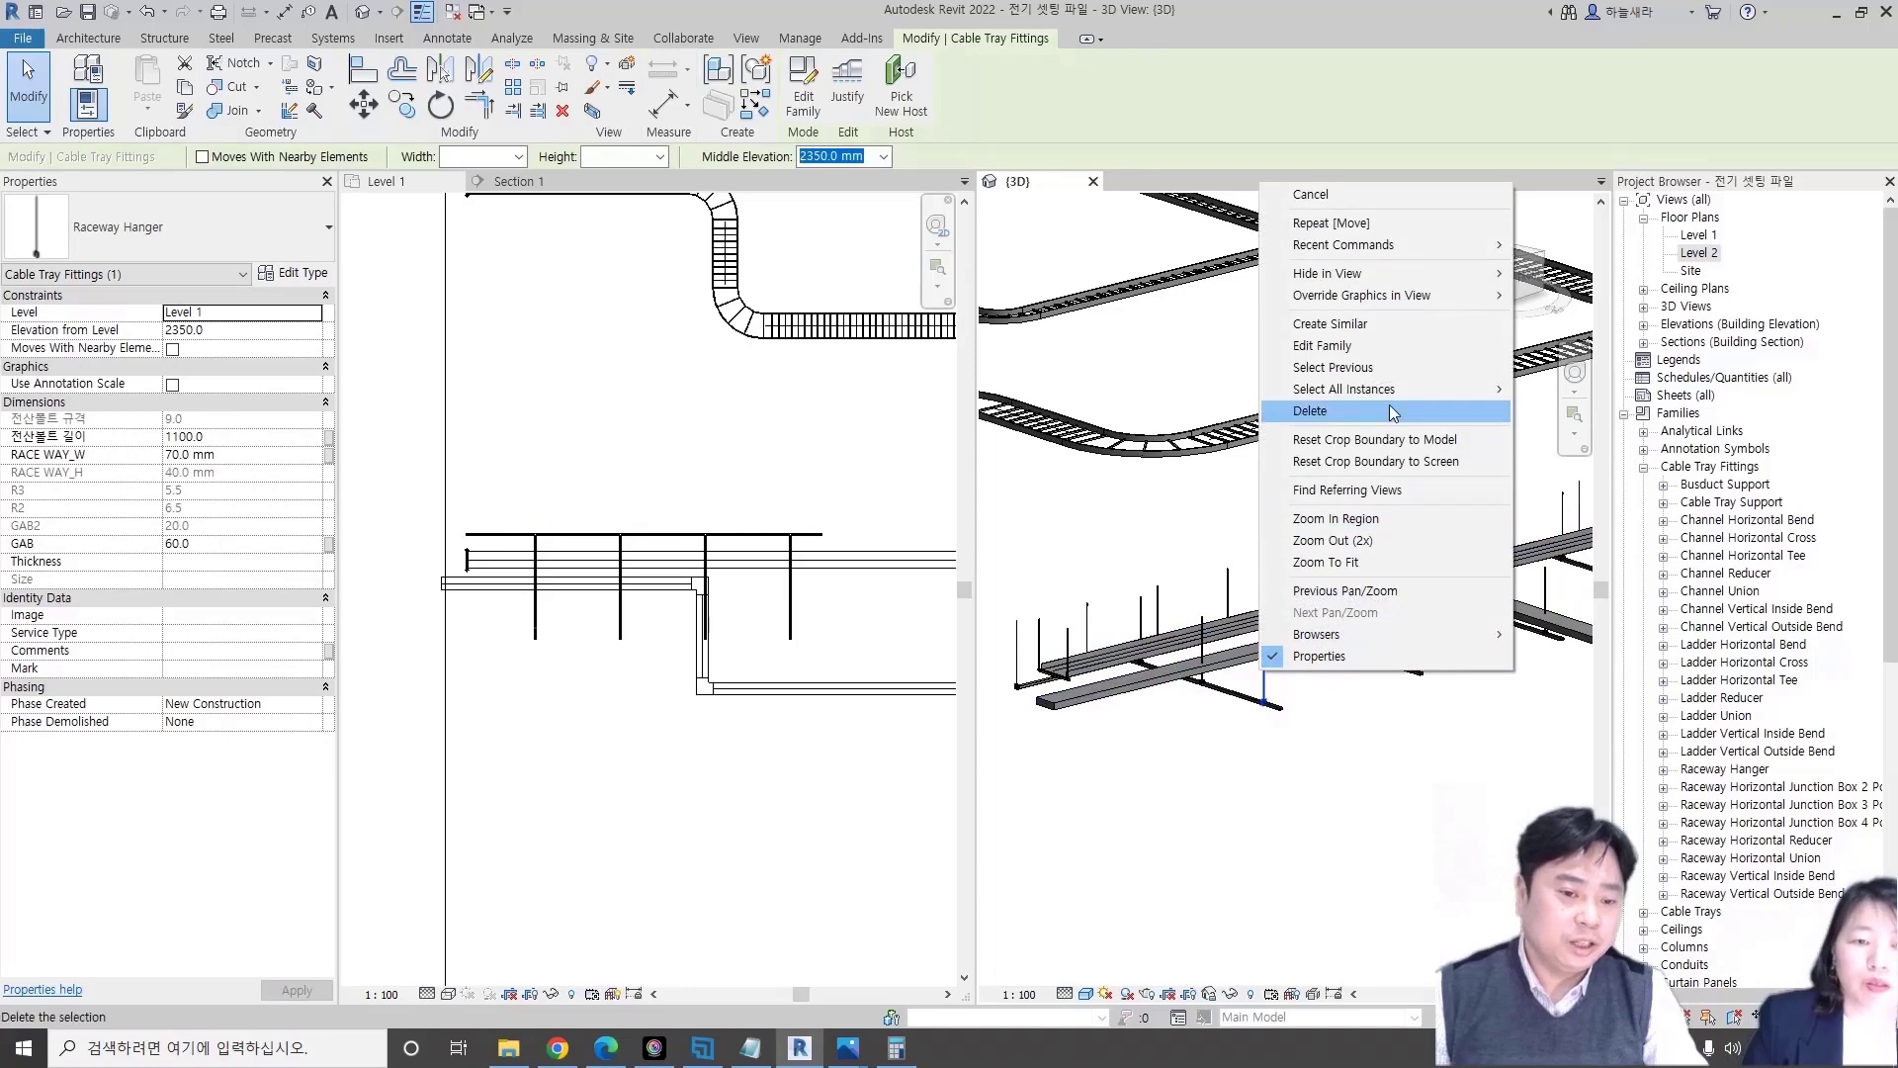
scroll(1207, 647, down, 4)
scroll(1193, 646, up, 2)
scroll(1115, 699, up, 3)
key(Escape)
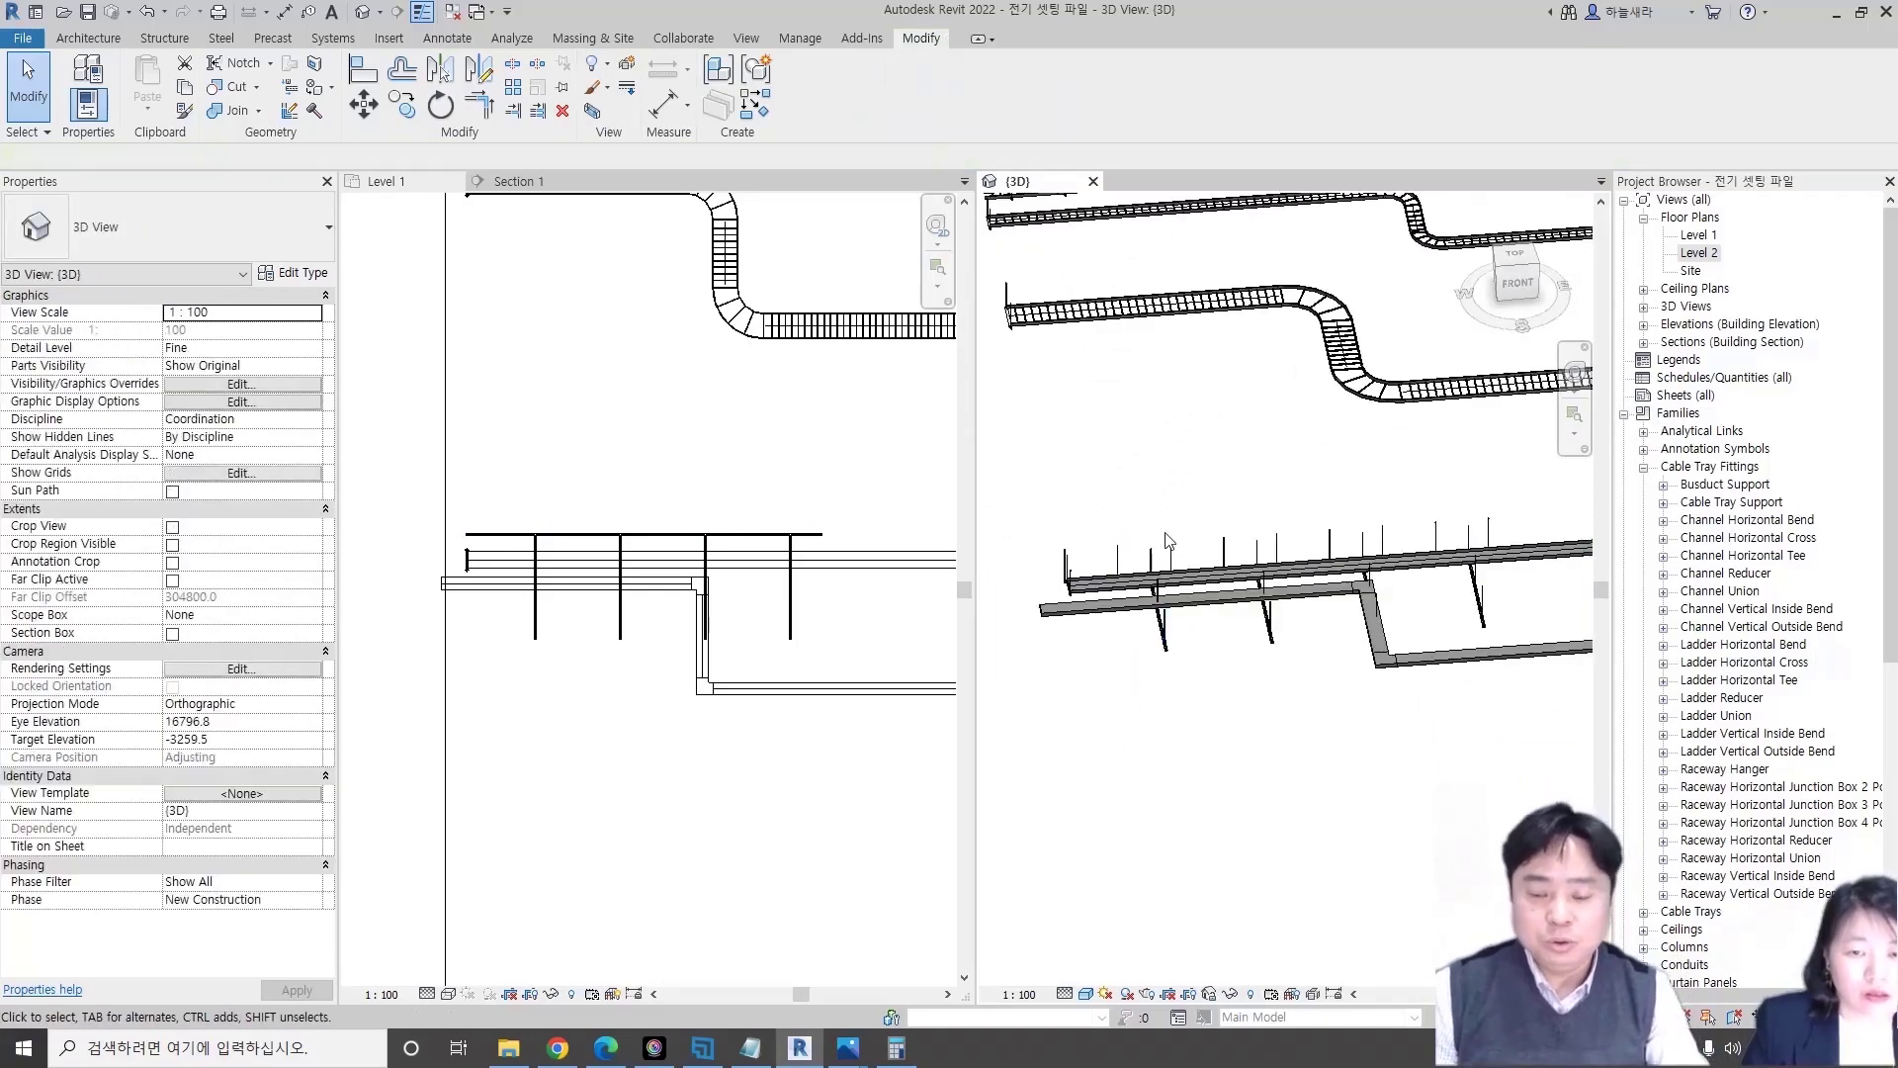
- In the Level 1 plan, move the busduct run away from the cable trays
click(643, 595)
scroll(657, 640, down, 1)
click(663, 600)
key(m)
key(v)
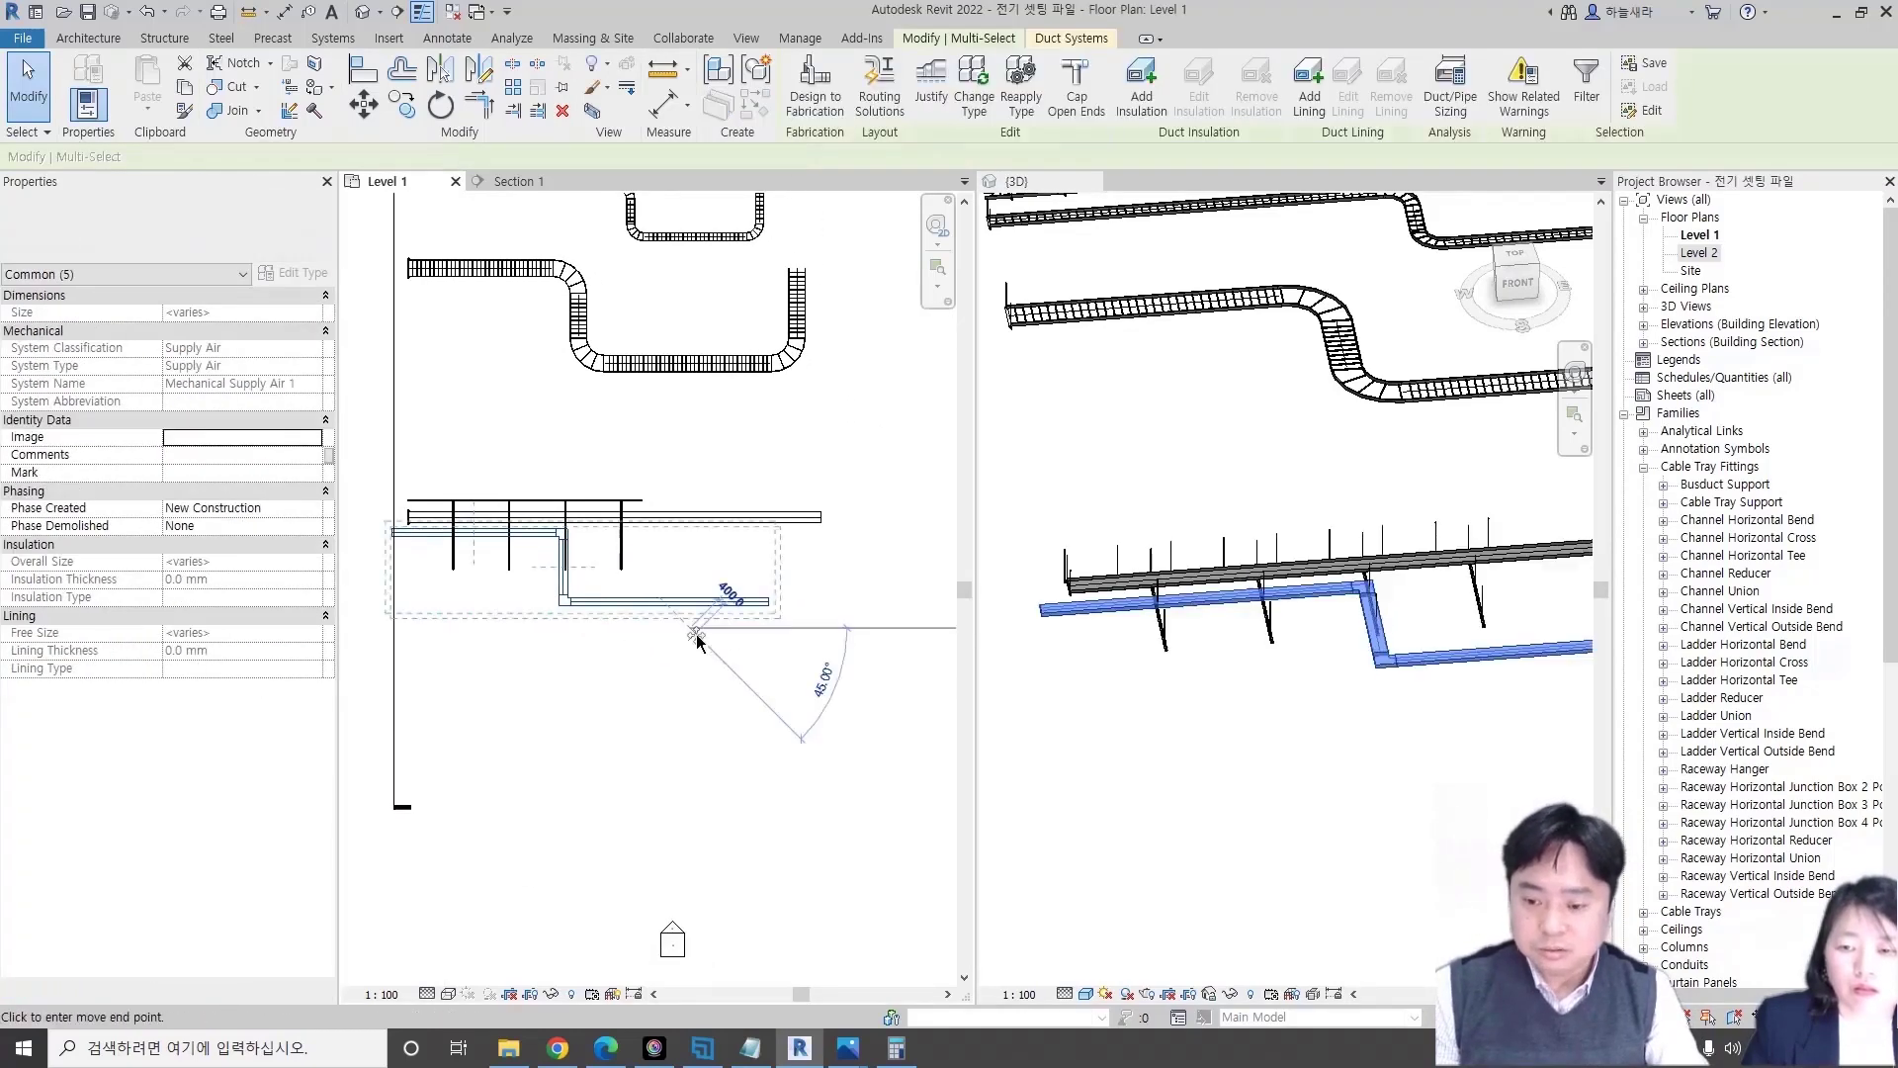
click(673, 682)
key(Escape)
scroll(554, 633, up, 2)
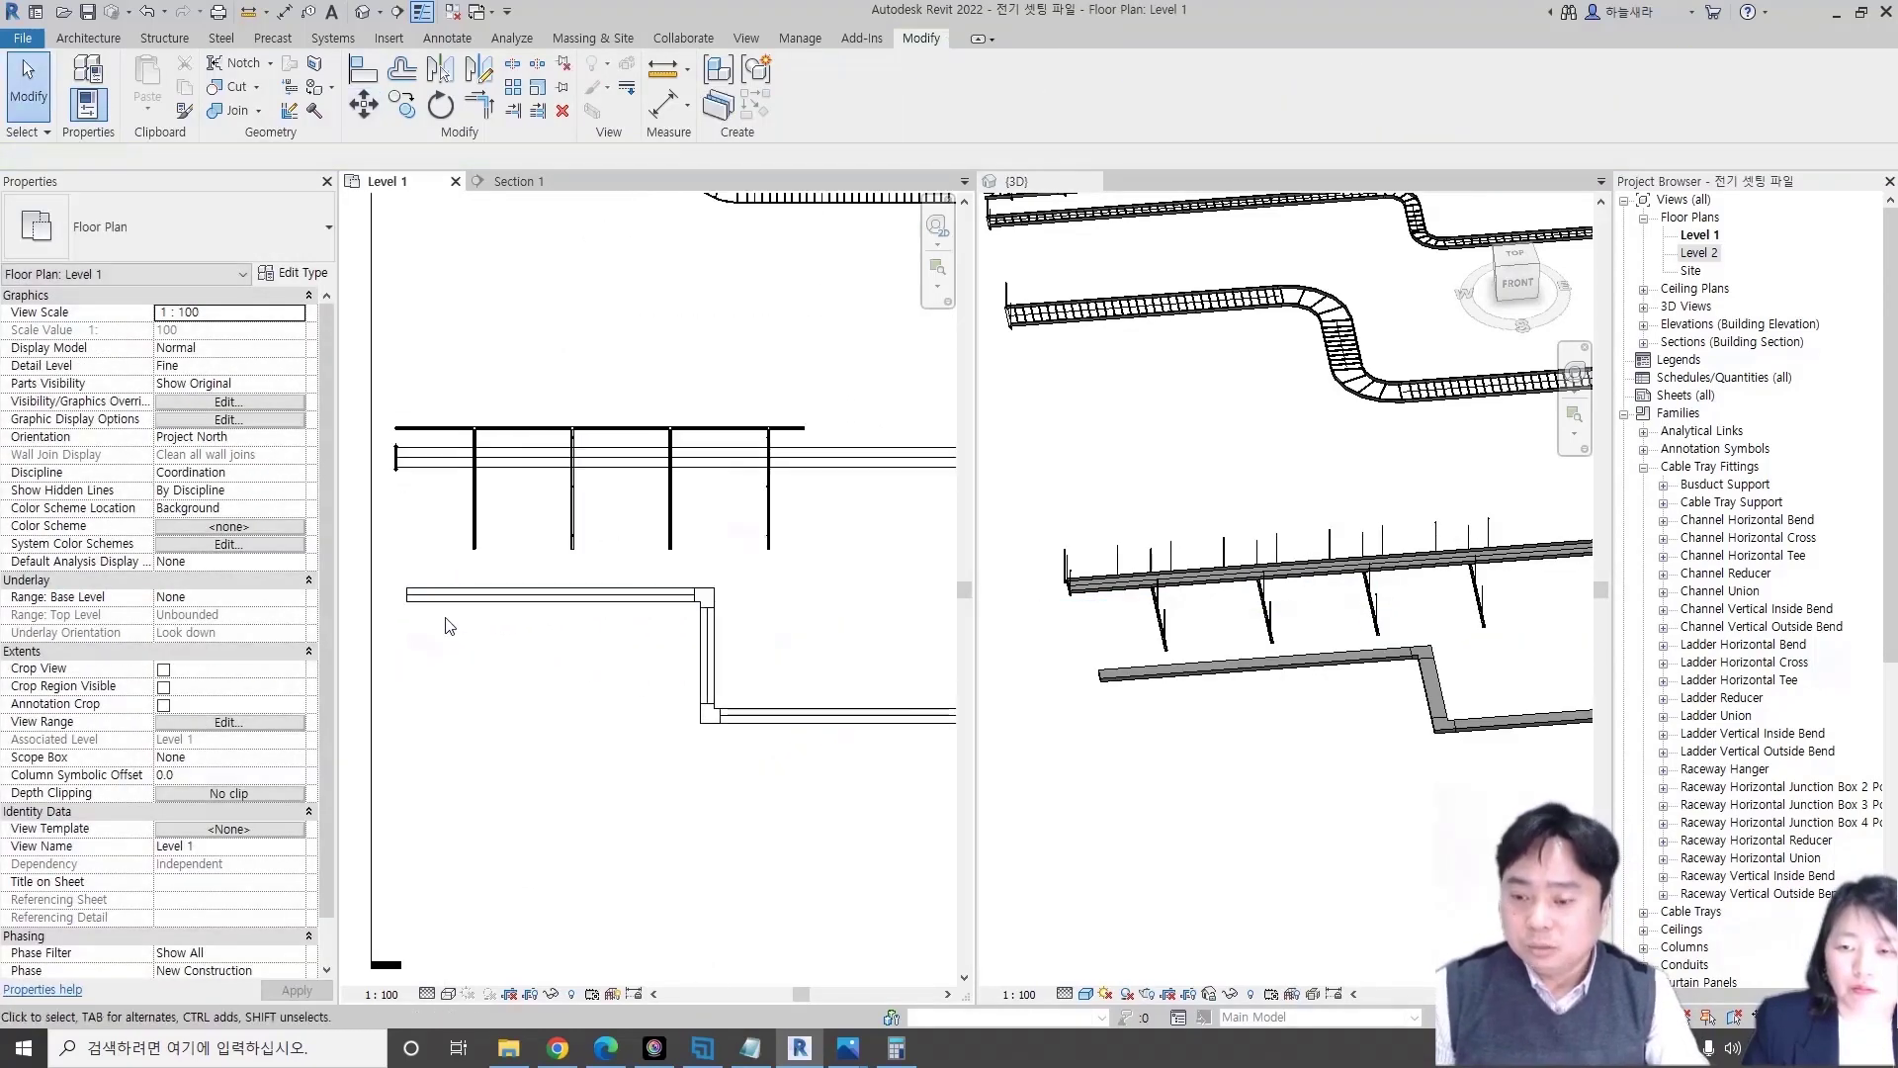
scroll(549, 630, up, 1)
- Choose the Busduct Support type for cable tray fitting placement
key(t)
key(f)
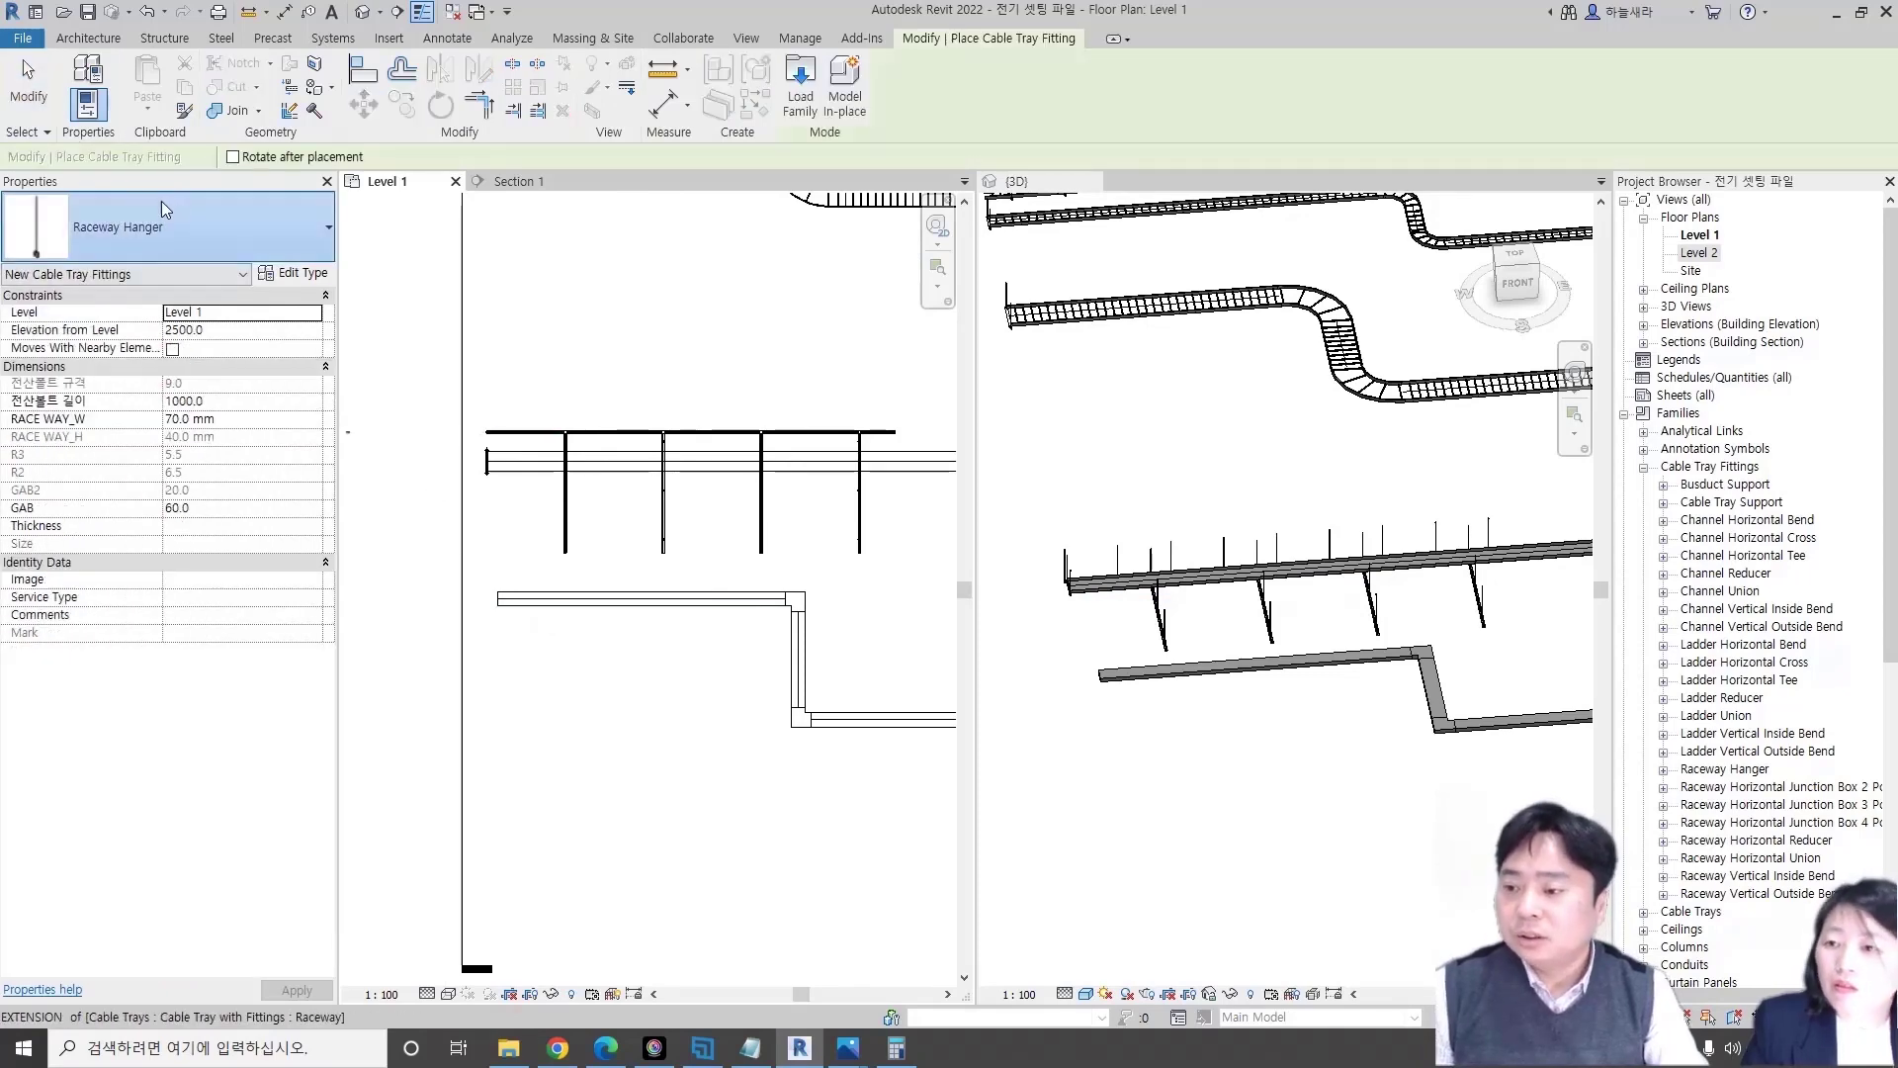
click(168, 227)
scroll(190, 513, up, 2)
scroll(192, 495, up, 1)
scroll(192, 485, up, 1)
scroll(192, 484, up, 1)
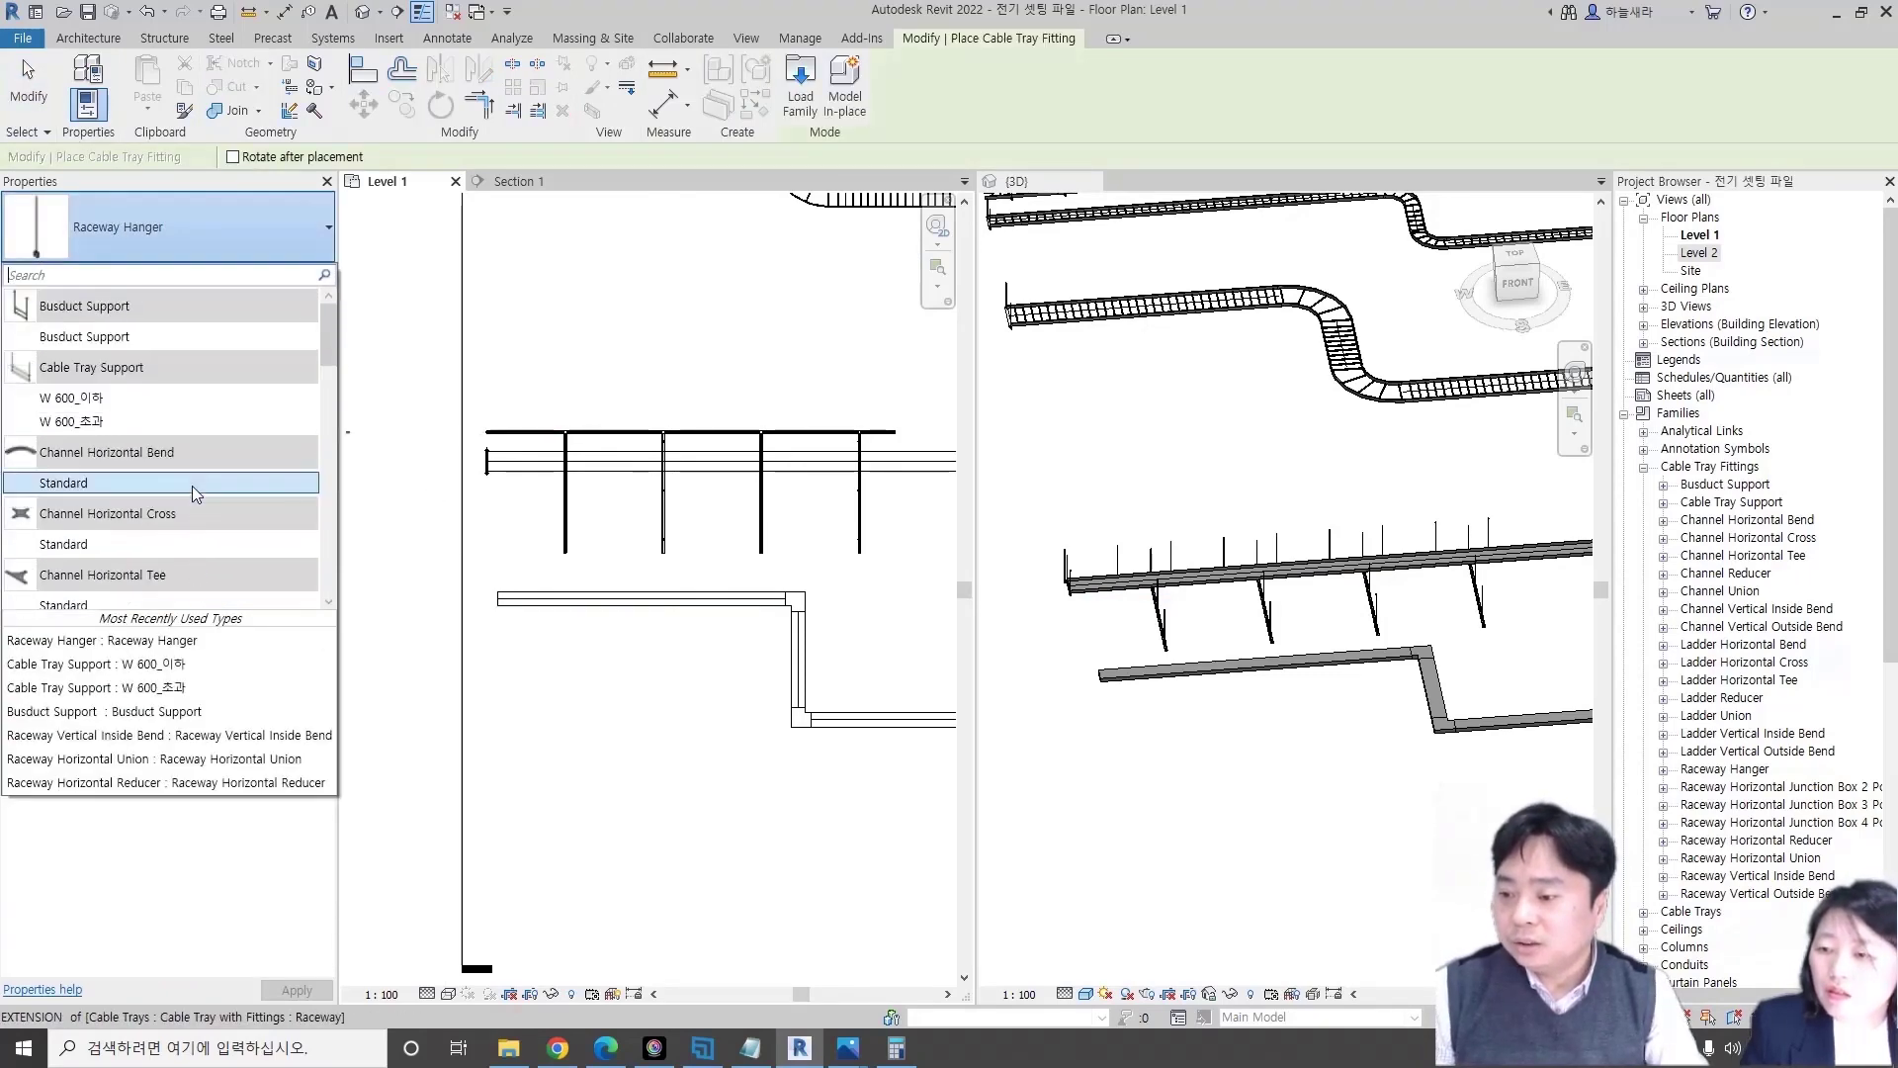
click(96, 339)
scroll(465, 583, up, 2)
scroll(463, 581, up, 1)
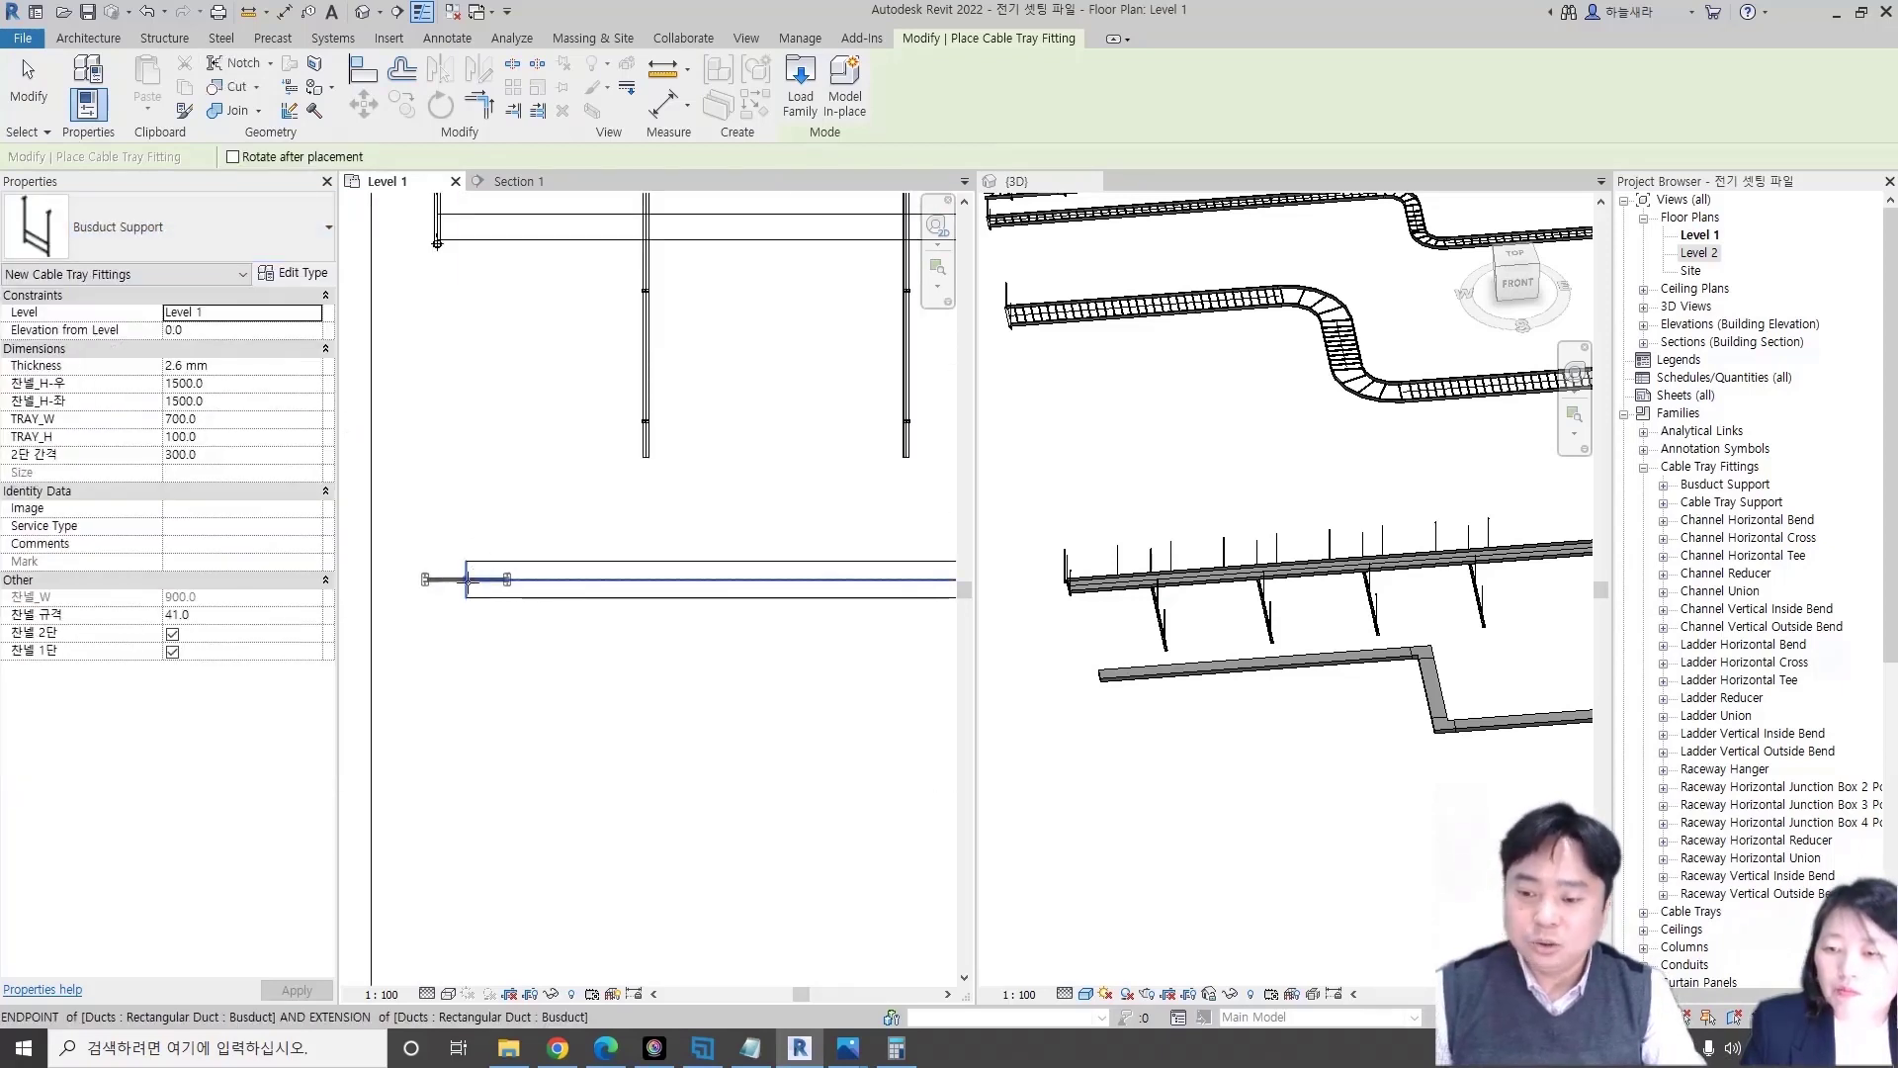
scroll(467, 579, down, 2)
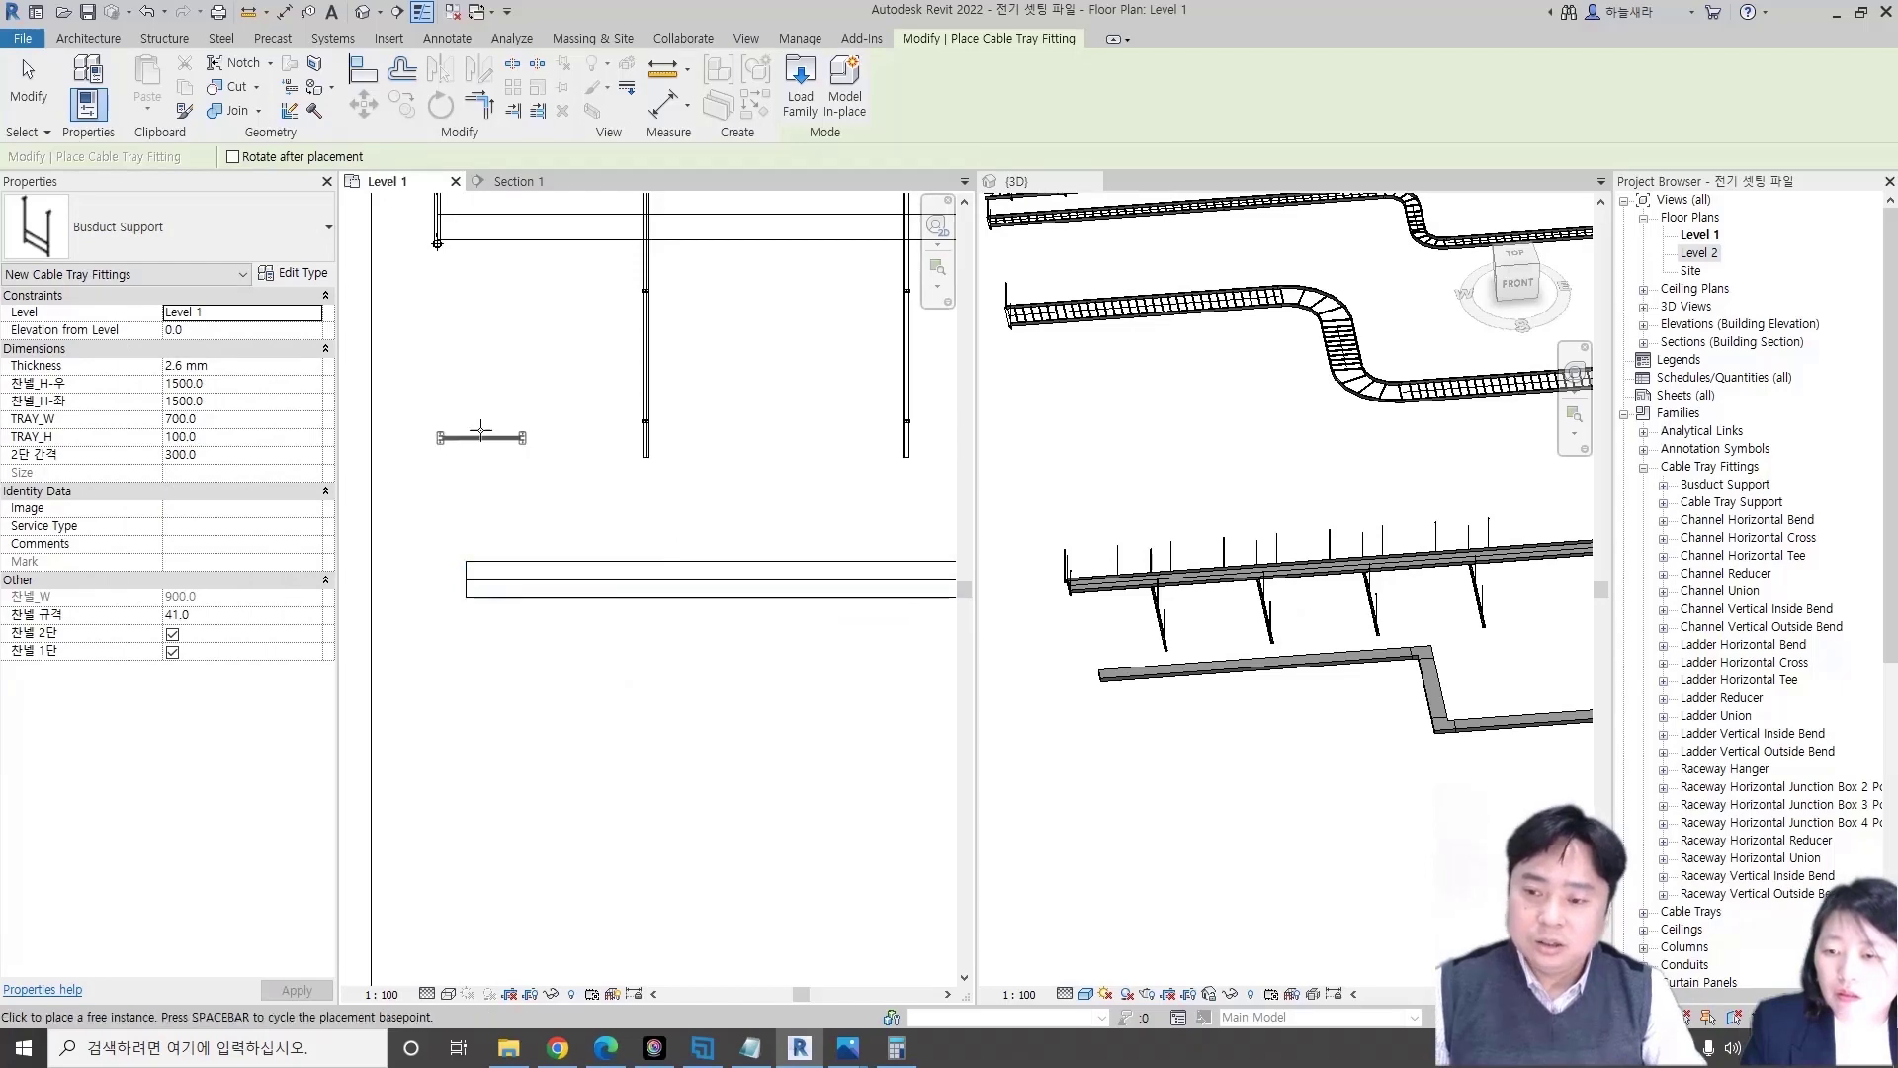
scroll(450, 633, down, 1)
middle_drag(487, 530, 516, 791)
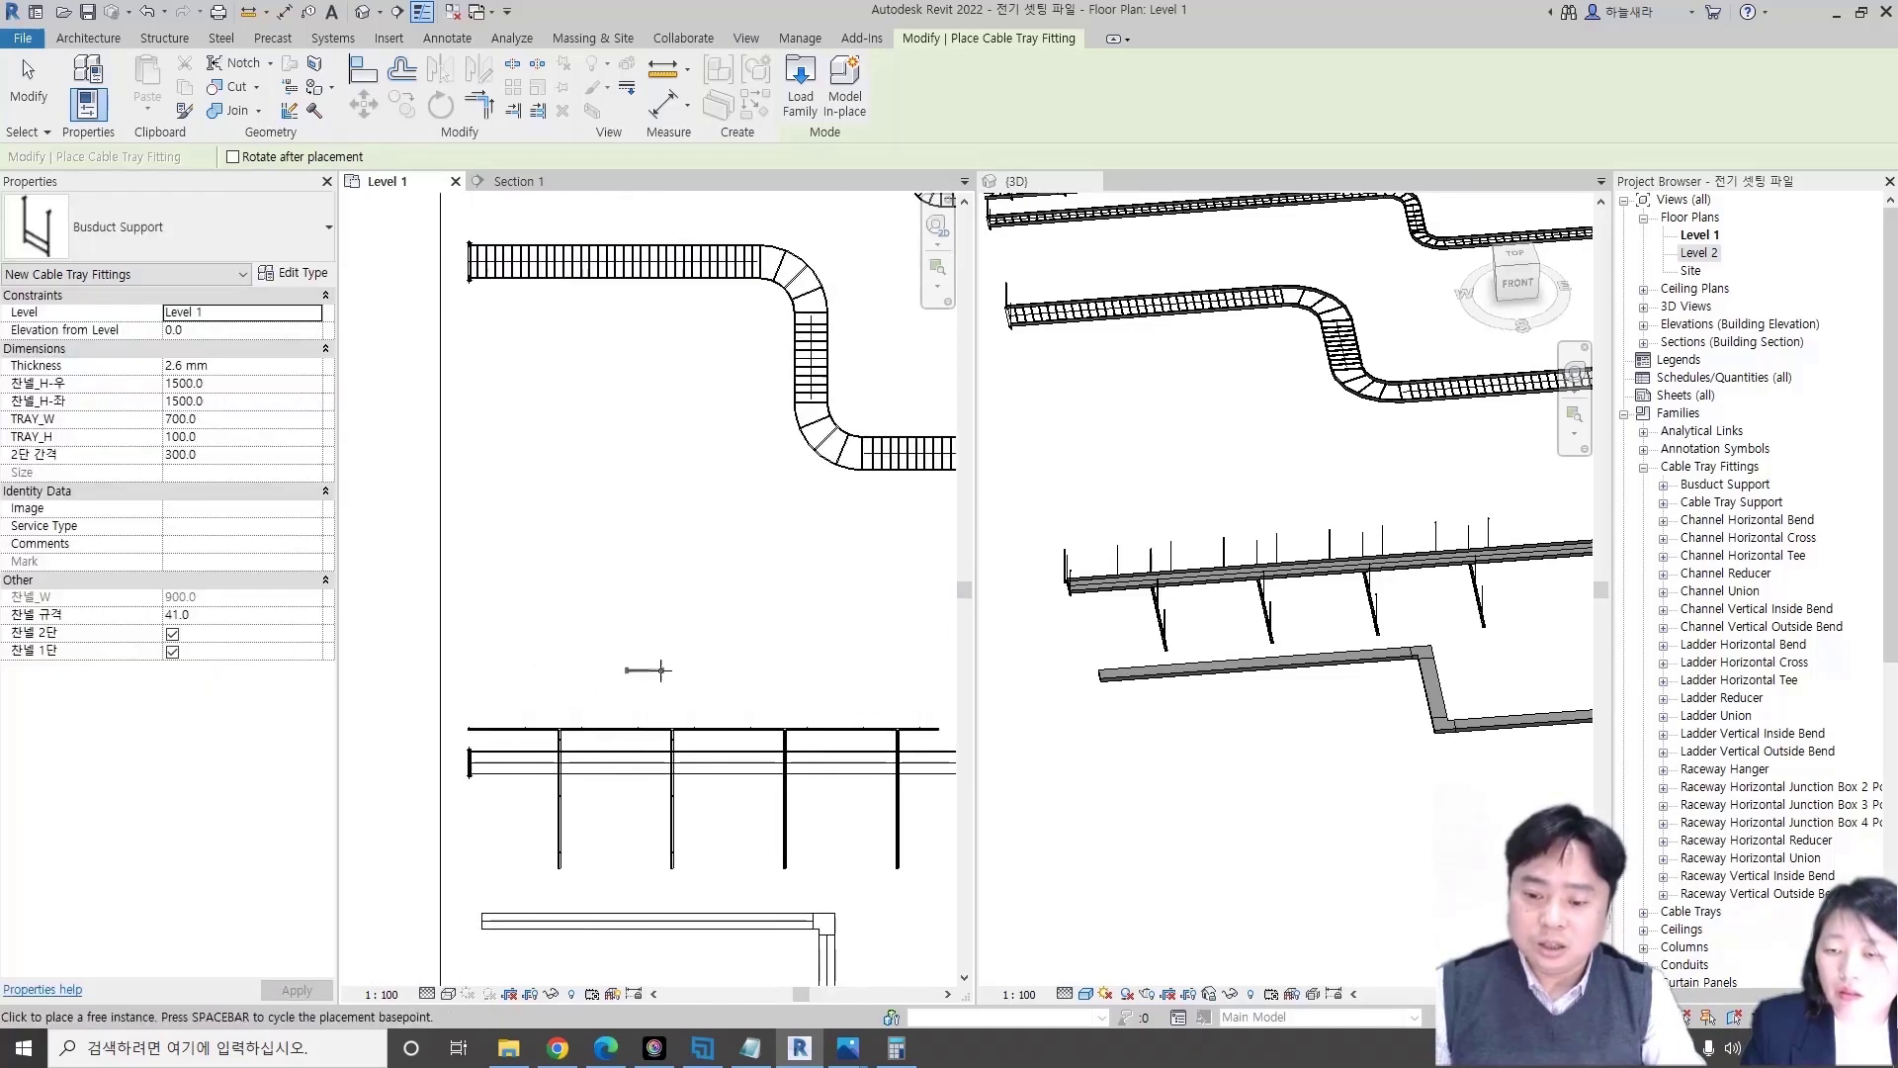
key(Escape)
key(Escape)
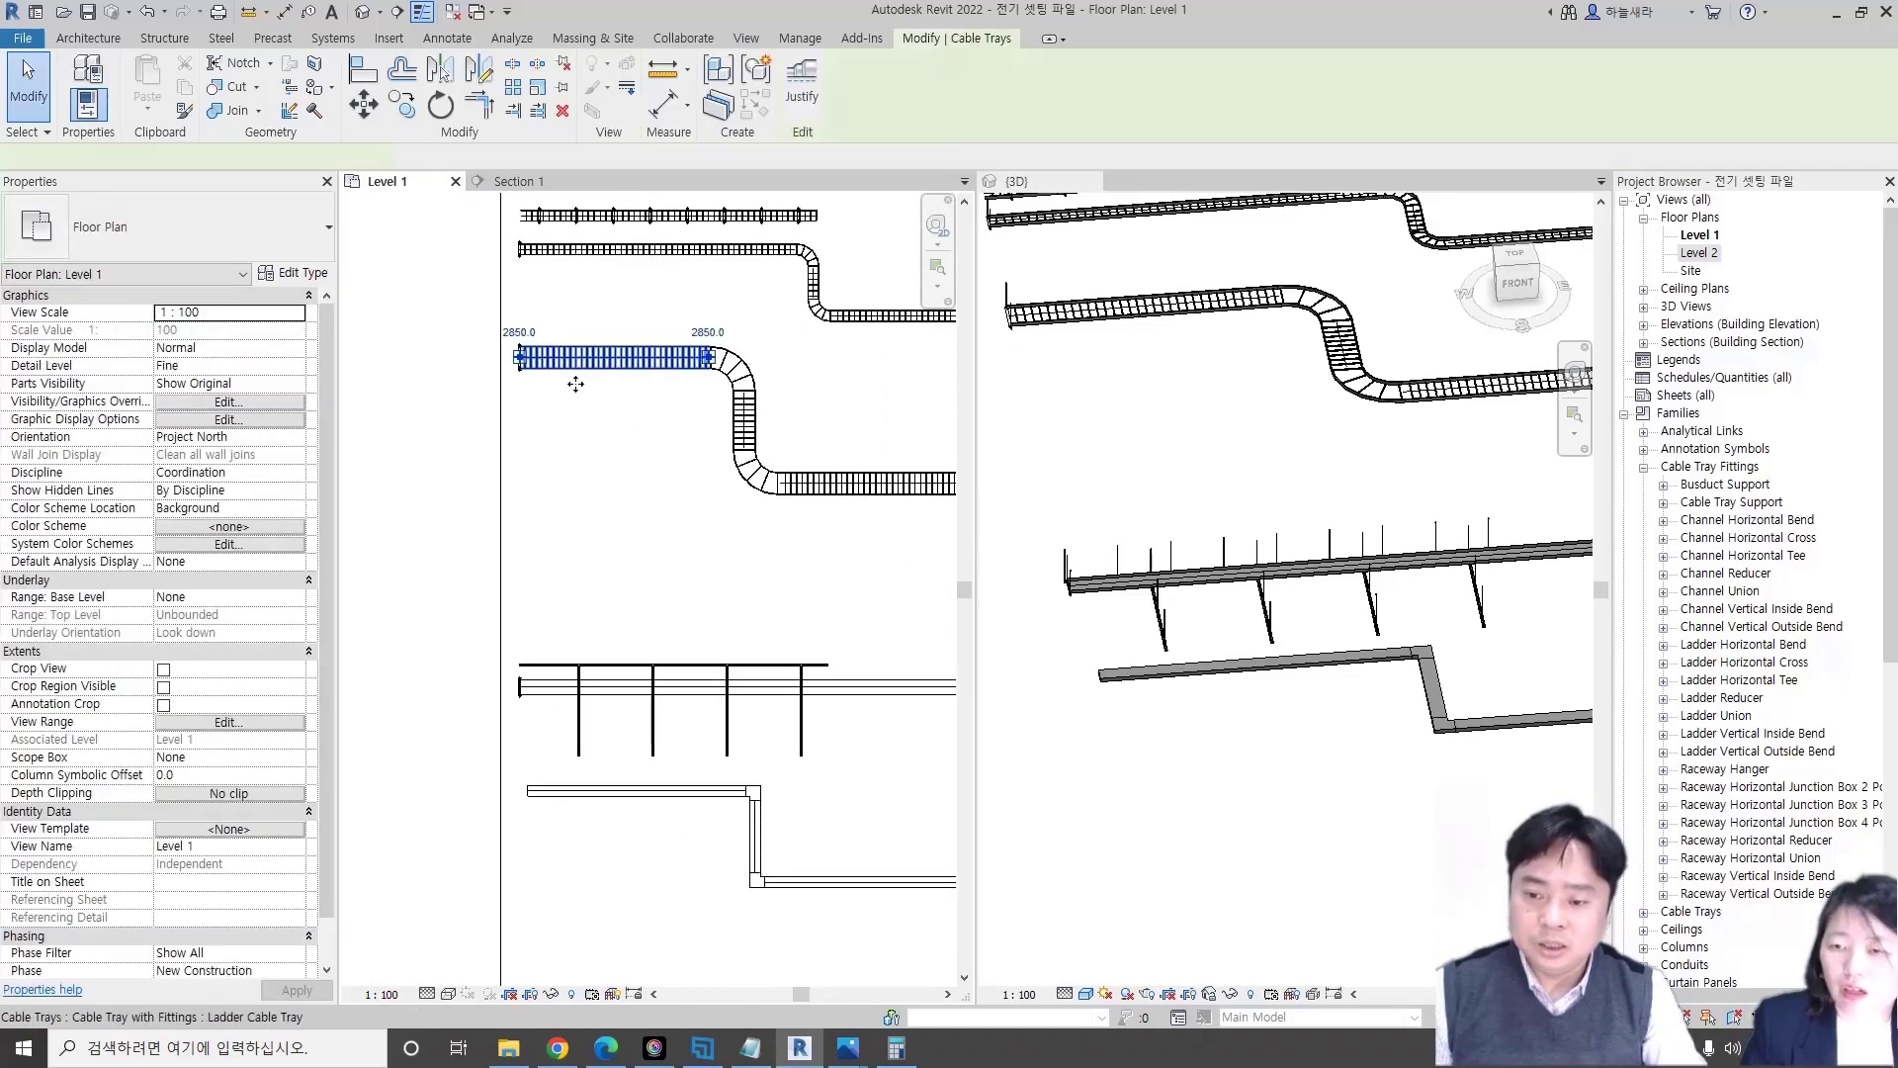
- Draw a matching ladder cable tray beside the busduct using Create Similar (CT)
click(606, 411)
scroll(512, 621, up, 2)
key(c)
key(t)
click(474, 540)
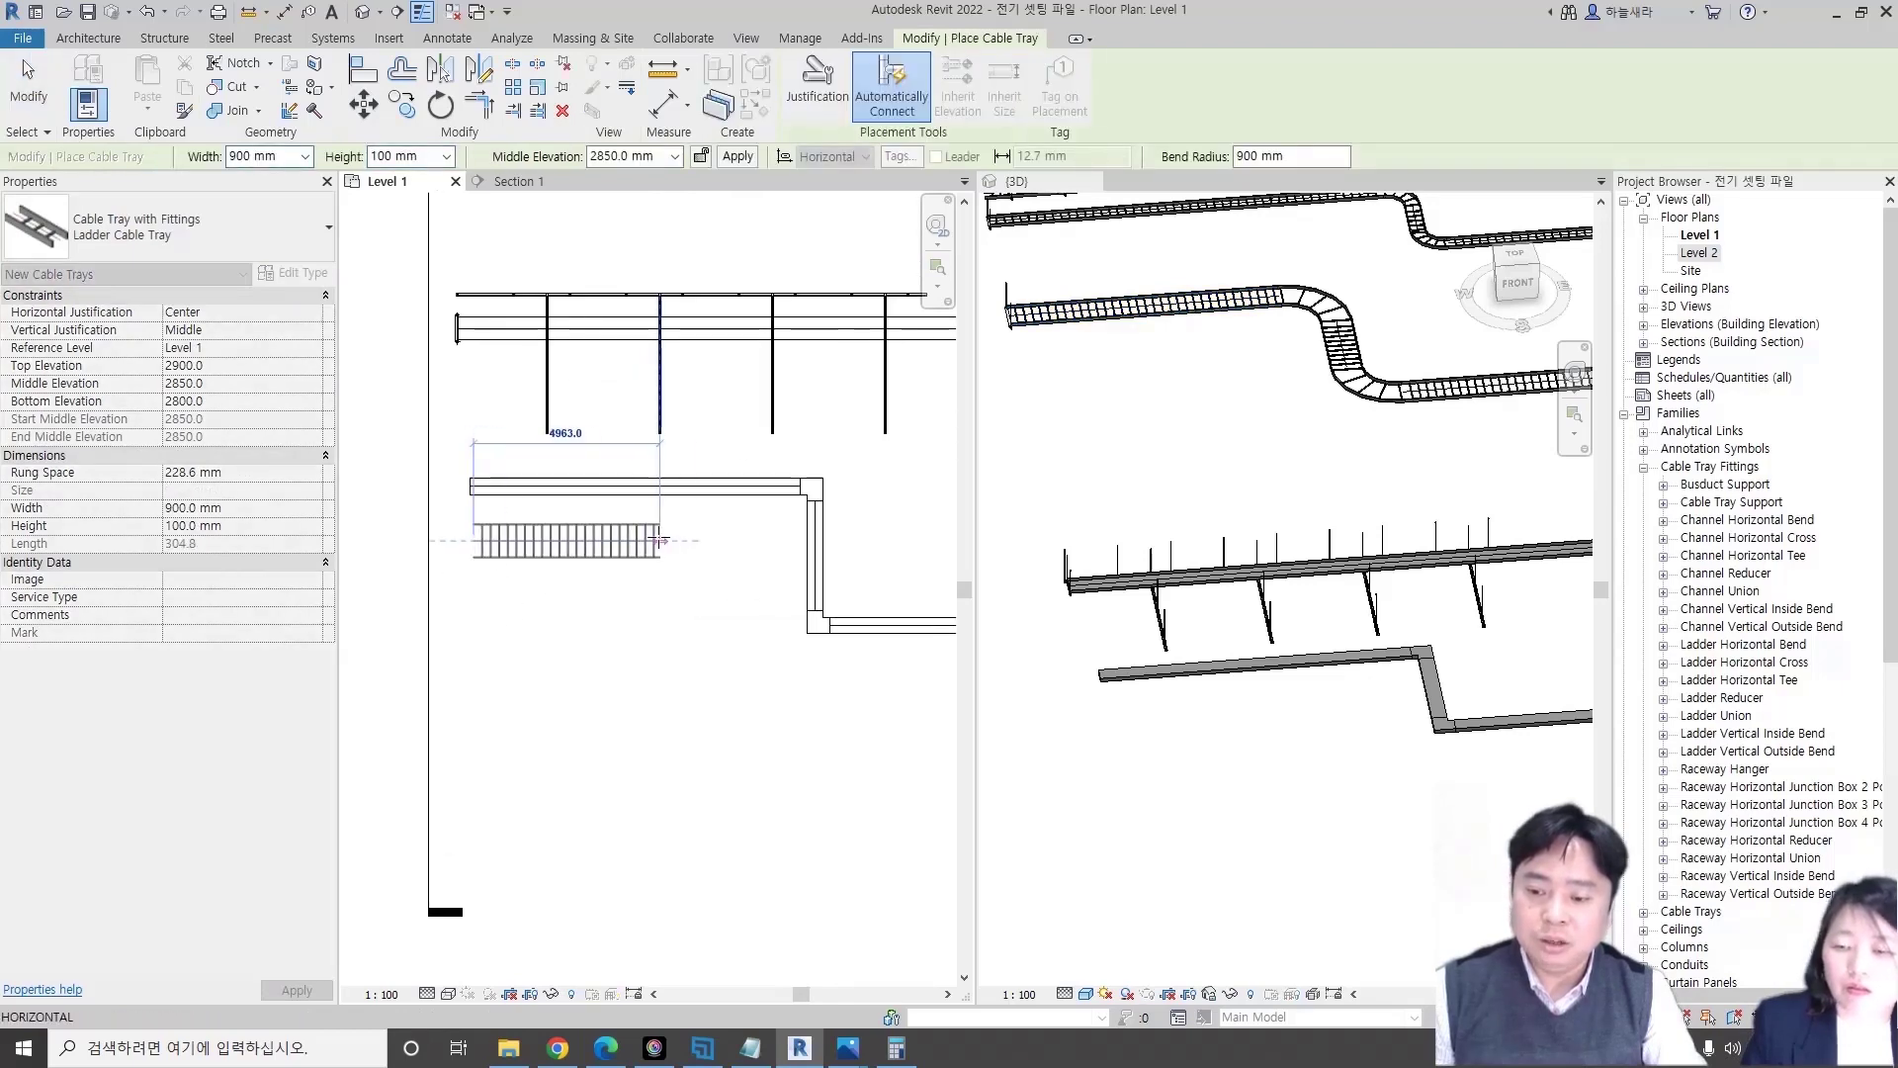
click(733, 540)
key(Escape)
scroll(500, 445, down, 1)
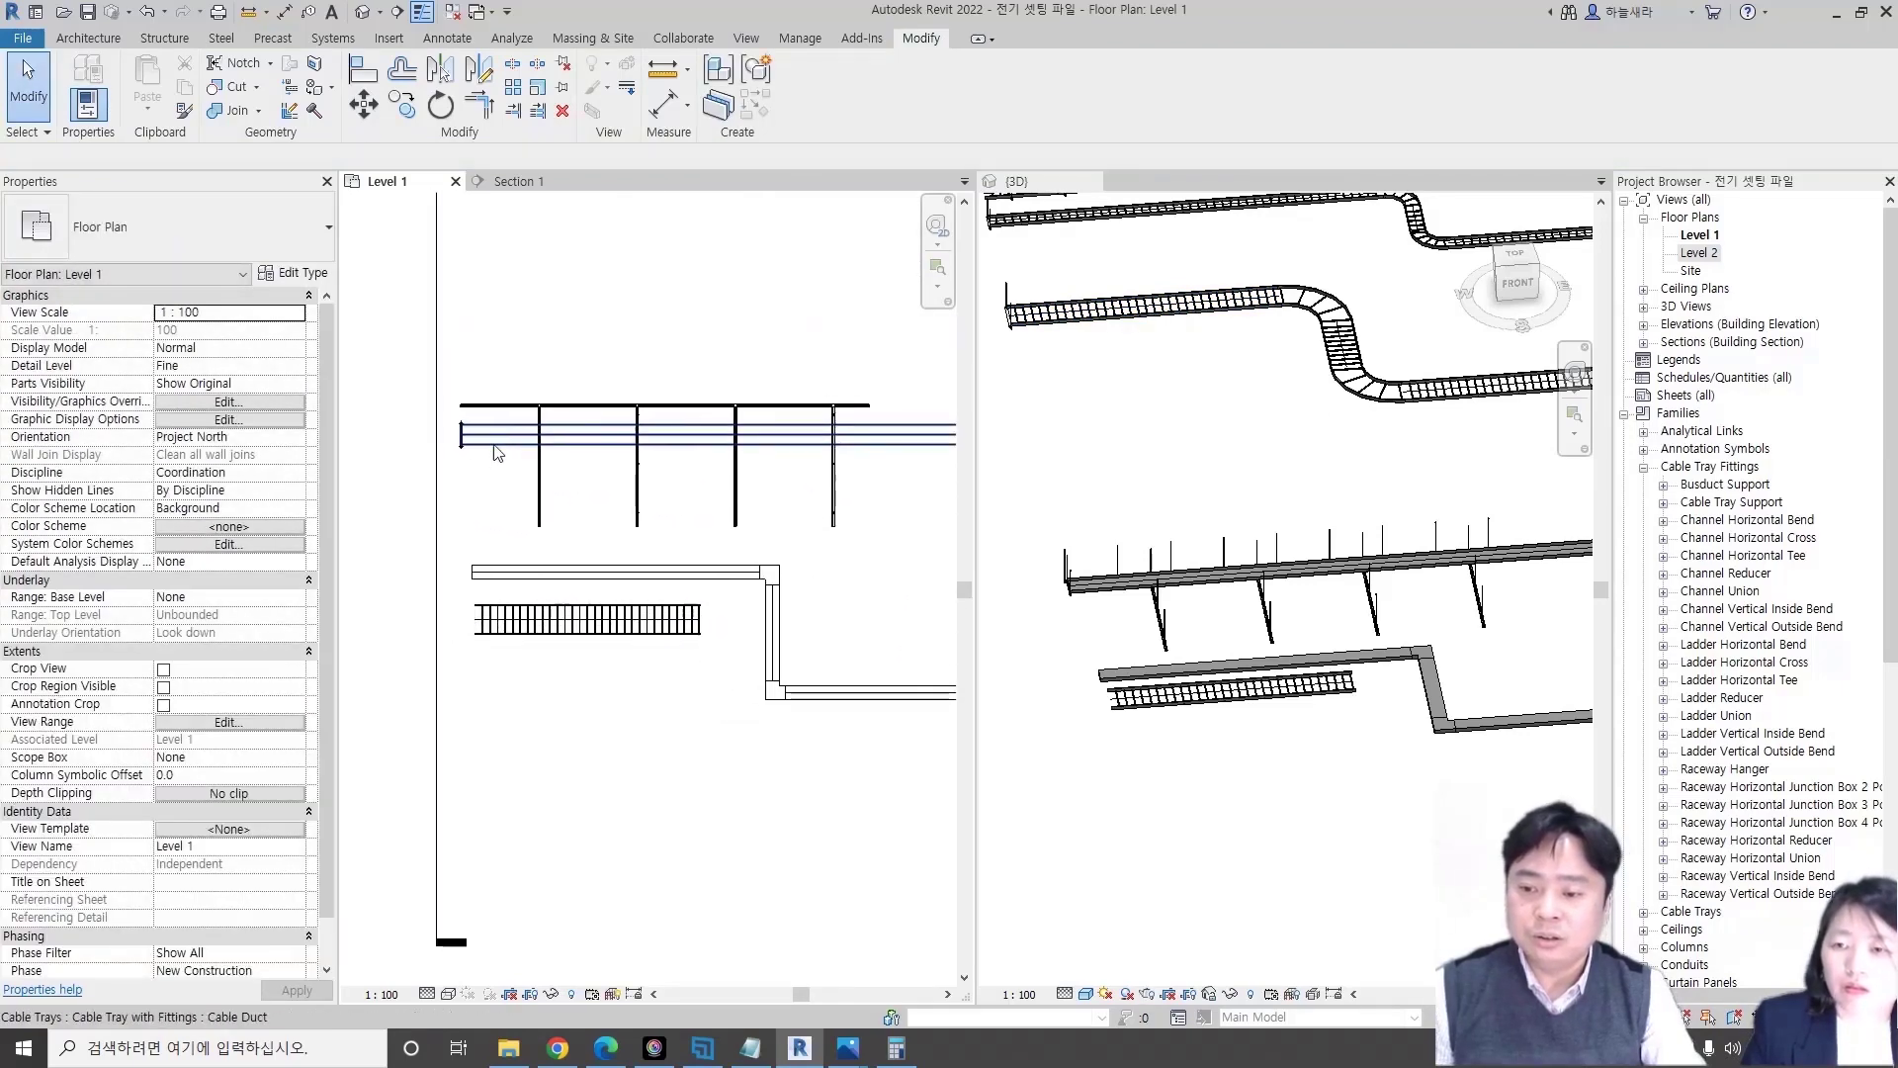
middle_drag(500, 327, 497, 436)
- Place a busduct support at the new tray's left end and inspect it
key(cs)
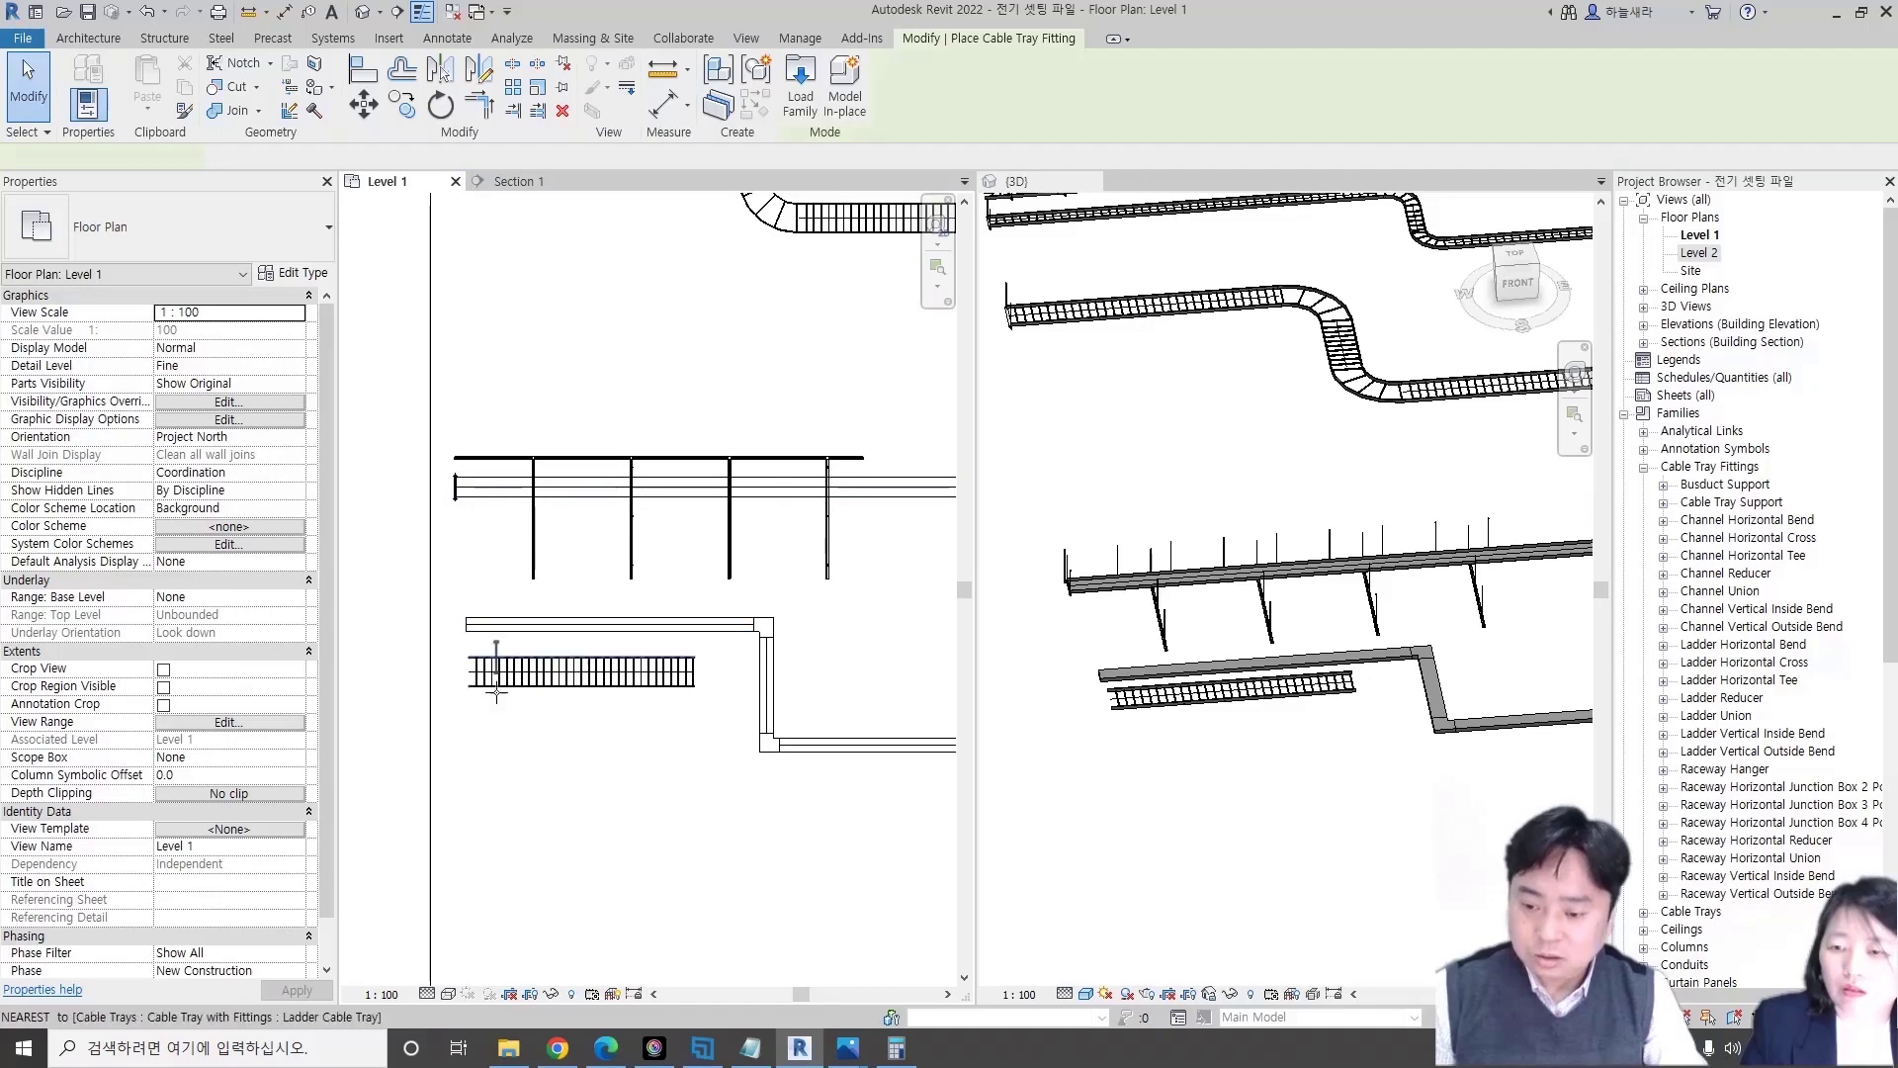
scroll(458, 661, up, 3)
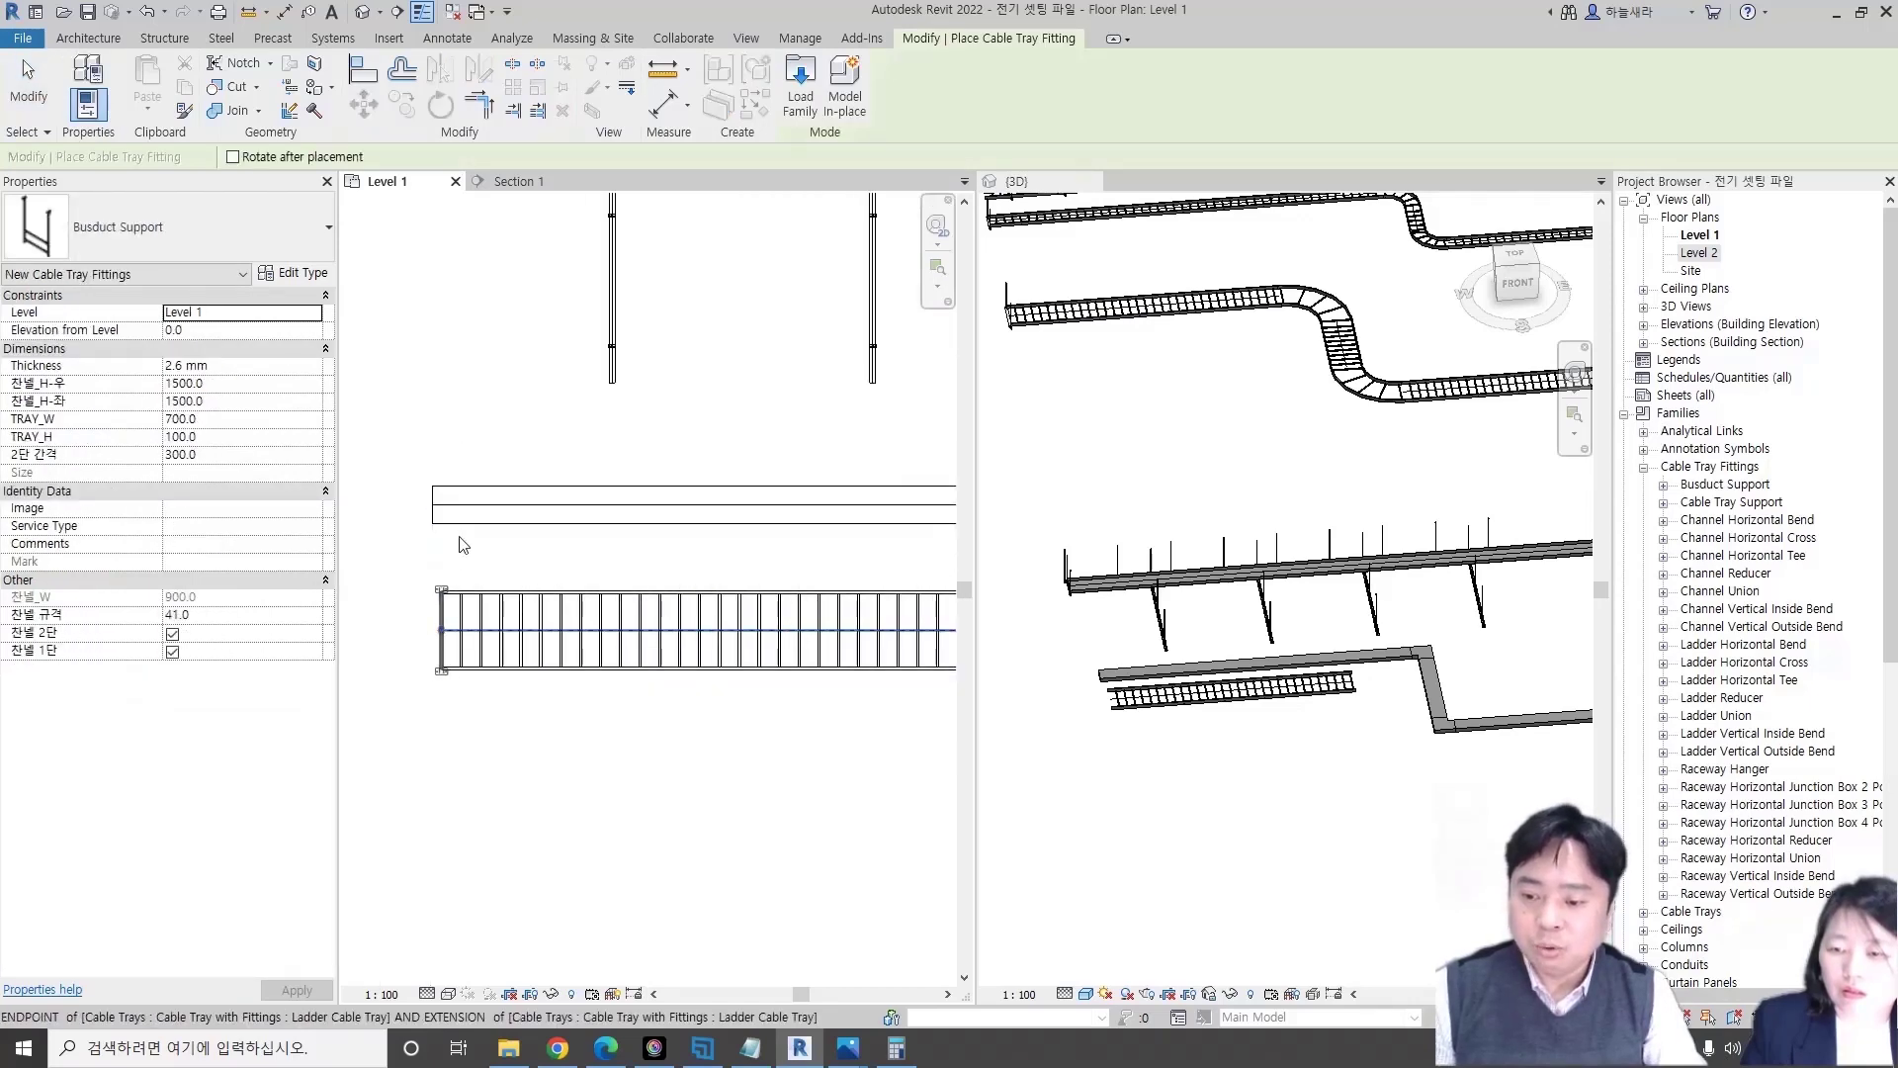
click(432, 504)
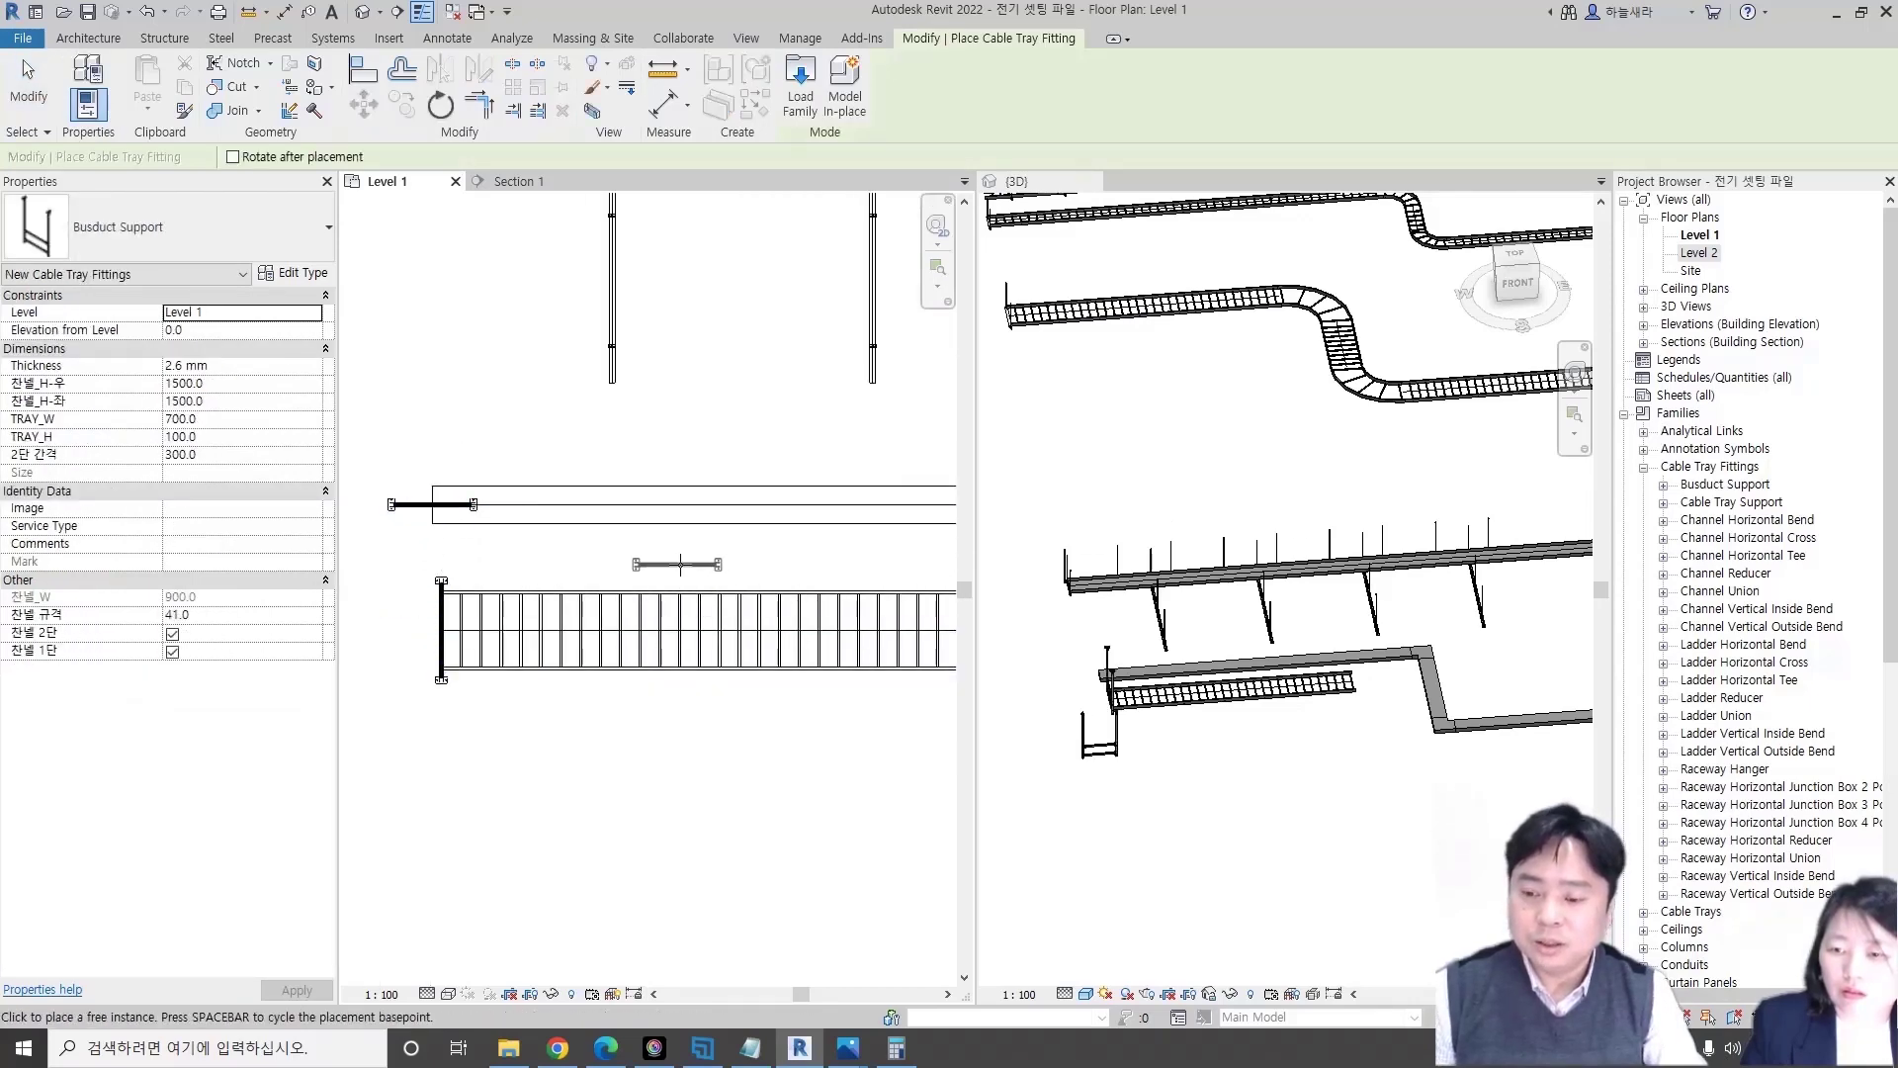
key(Escape)
key(Escape)
scroll(1054, 757, up, 3)
scroll(1100, 687, up, 3)
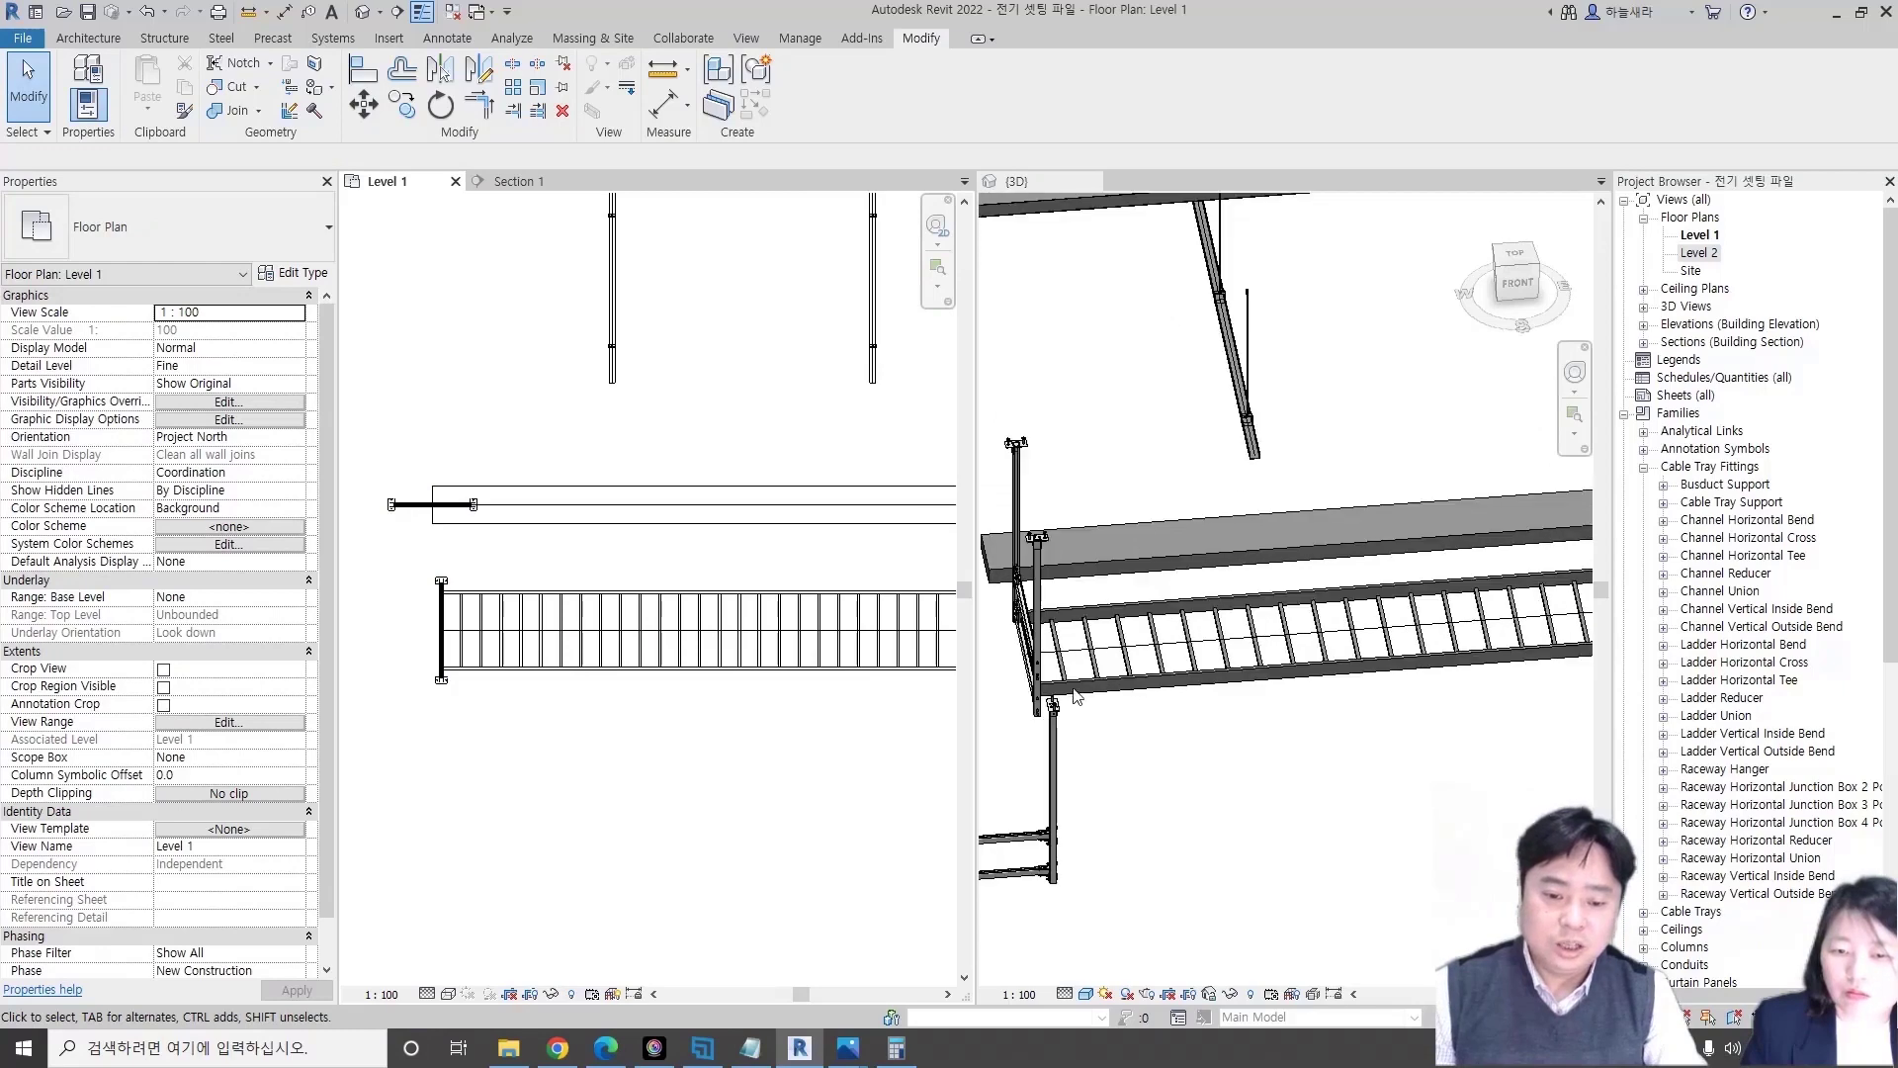
scroll(1077, 697, down, 3)
scroll(1076, 697, down, 2)
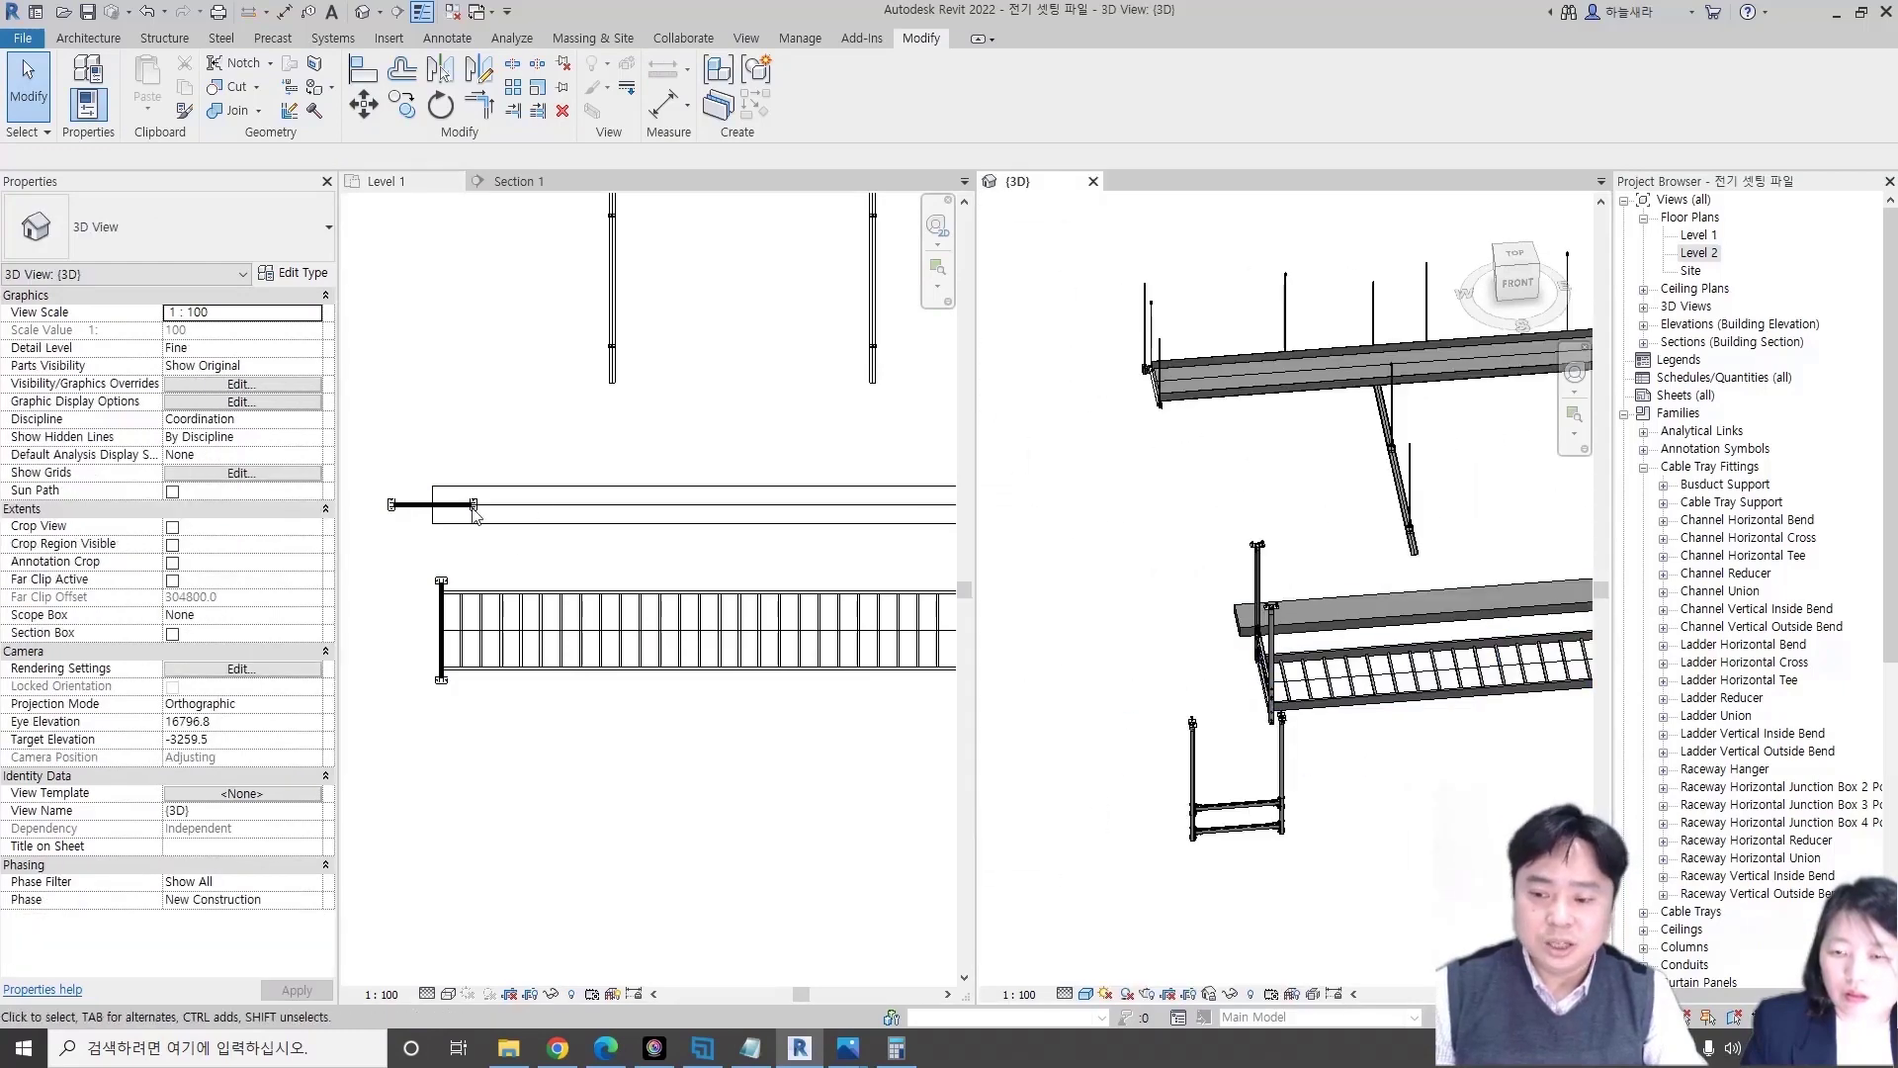
click(1282, 828)
shift+middle_drag(1282, 829, 1411, 859)
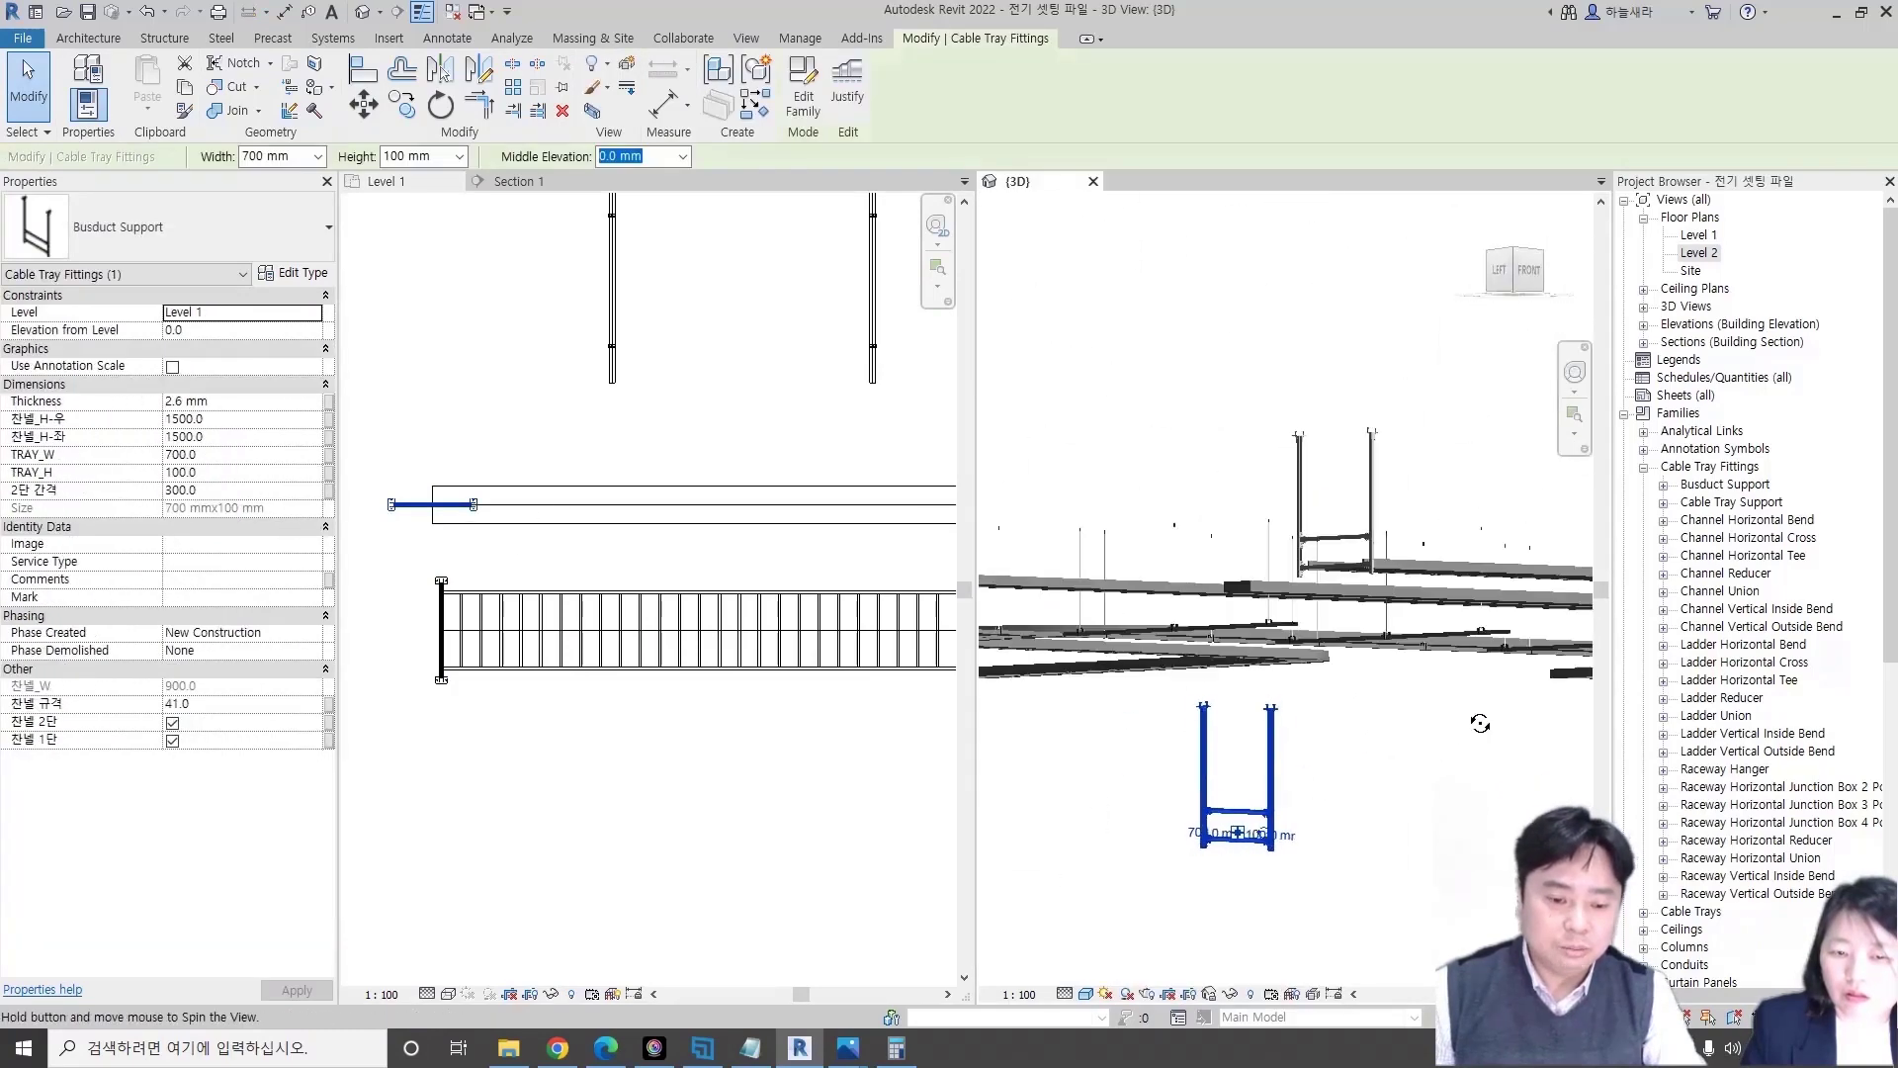
- Rotate the busduct support a quarter turn in the plan
click(435, 504)
key(space)
scroll(440, 531, up, 2)
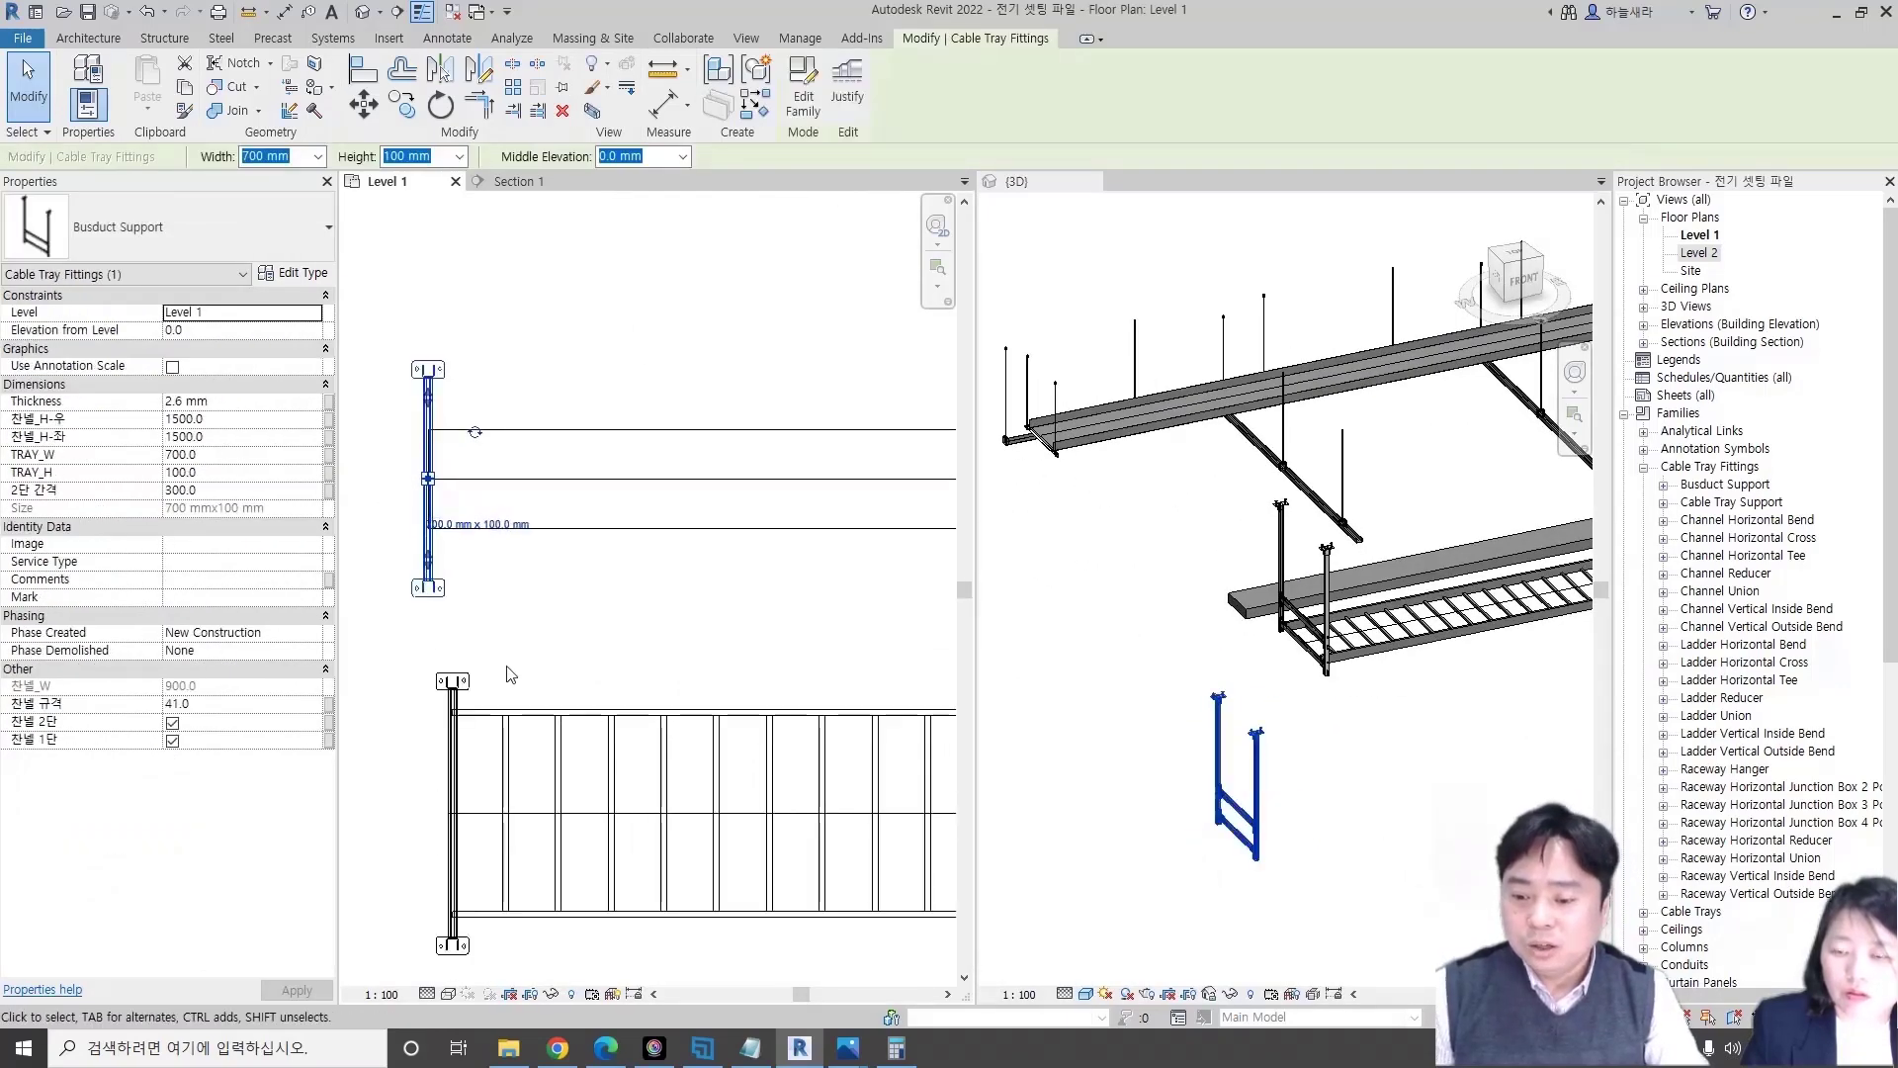
middle_drag(510, 676, 548, 643)
scroll(485, 495, down, 5)
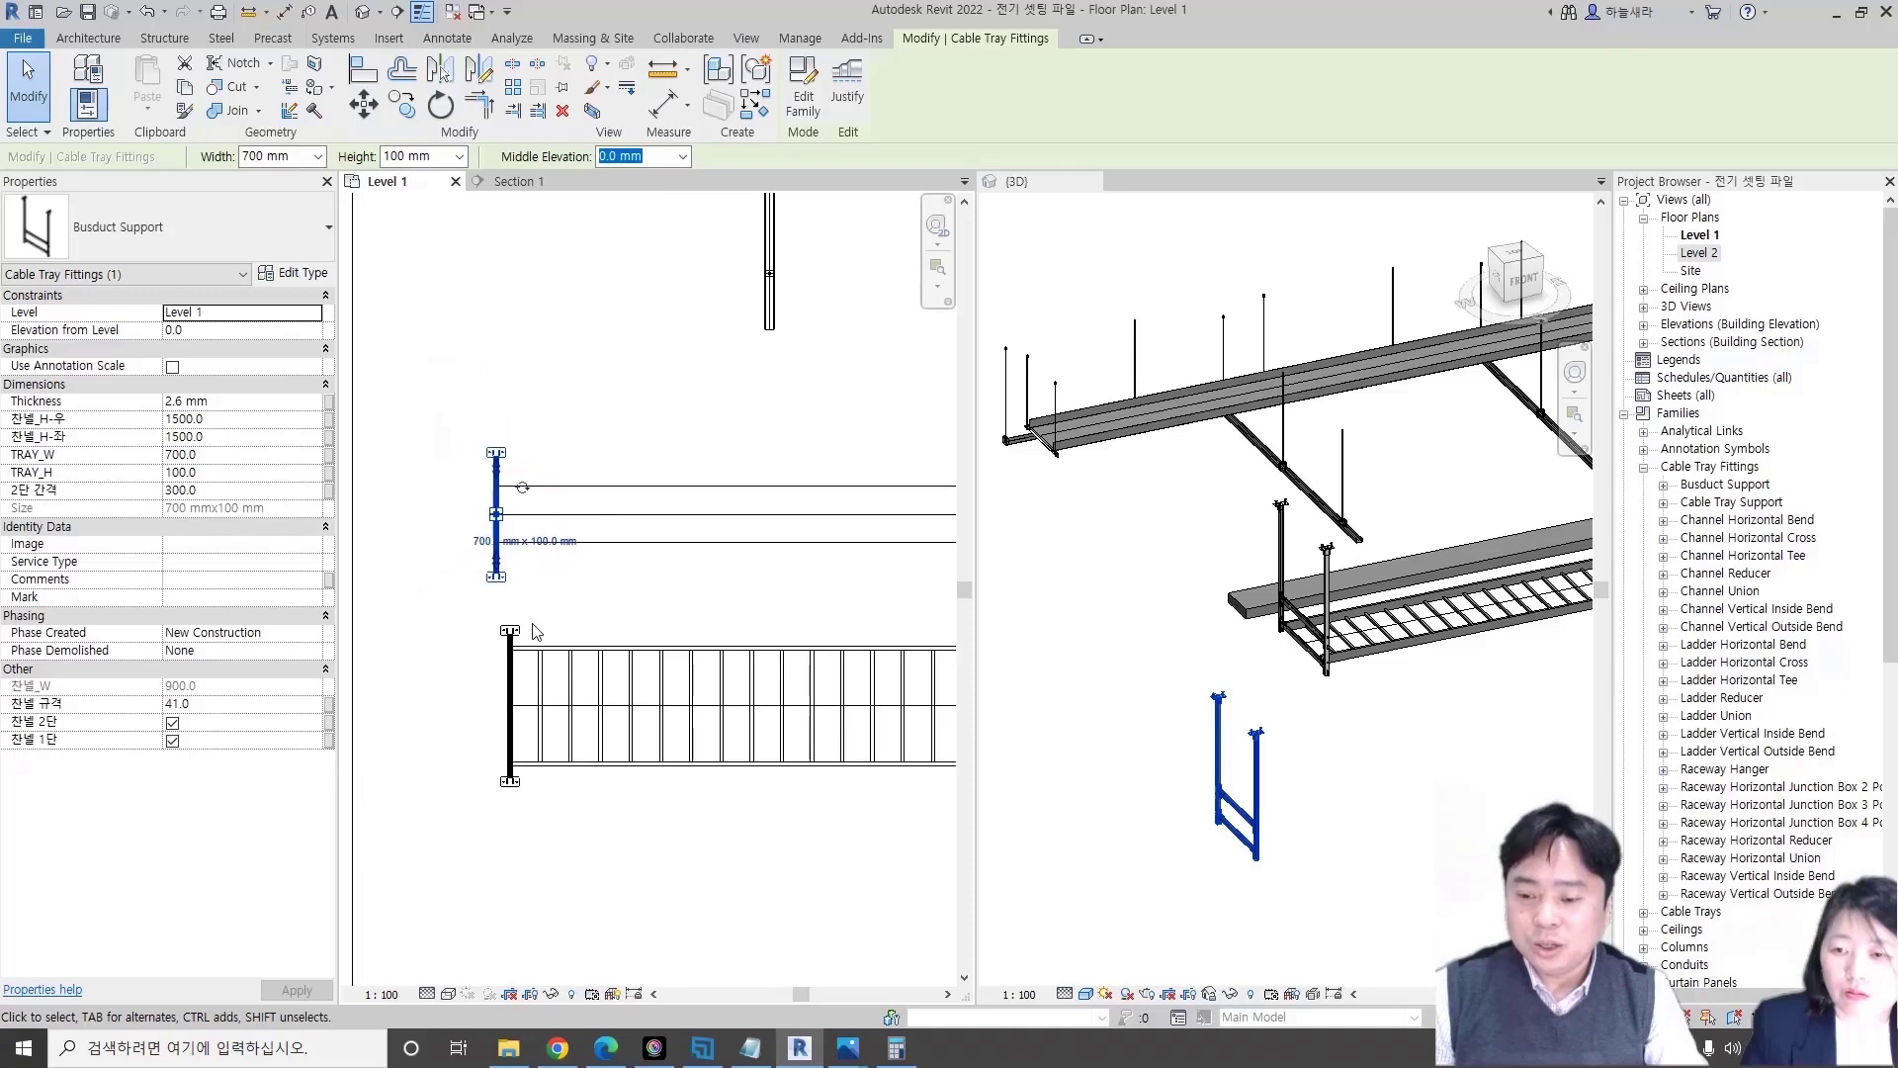
key(Escape)
- Draw a 300 mm wide ladder tray below the wide tray with Create Similar
click(560, 616)
key(c)
key(t)
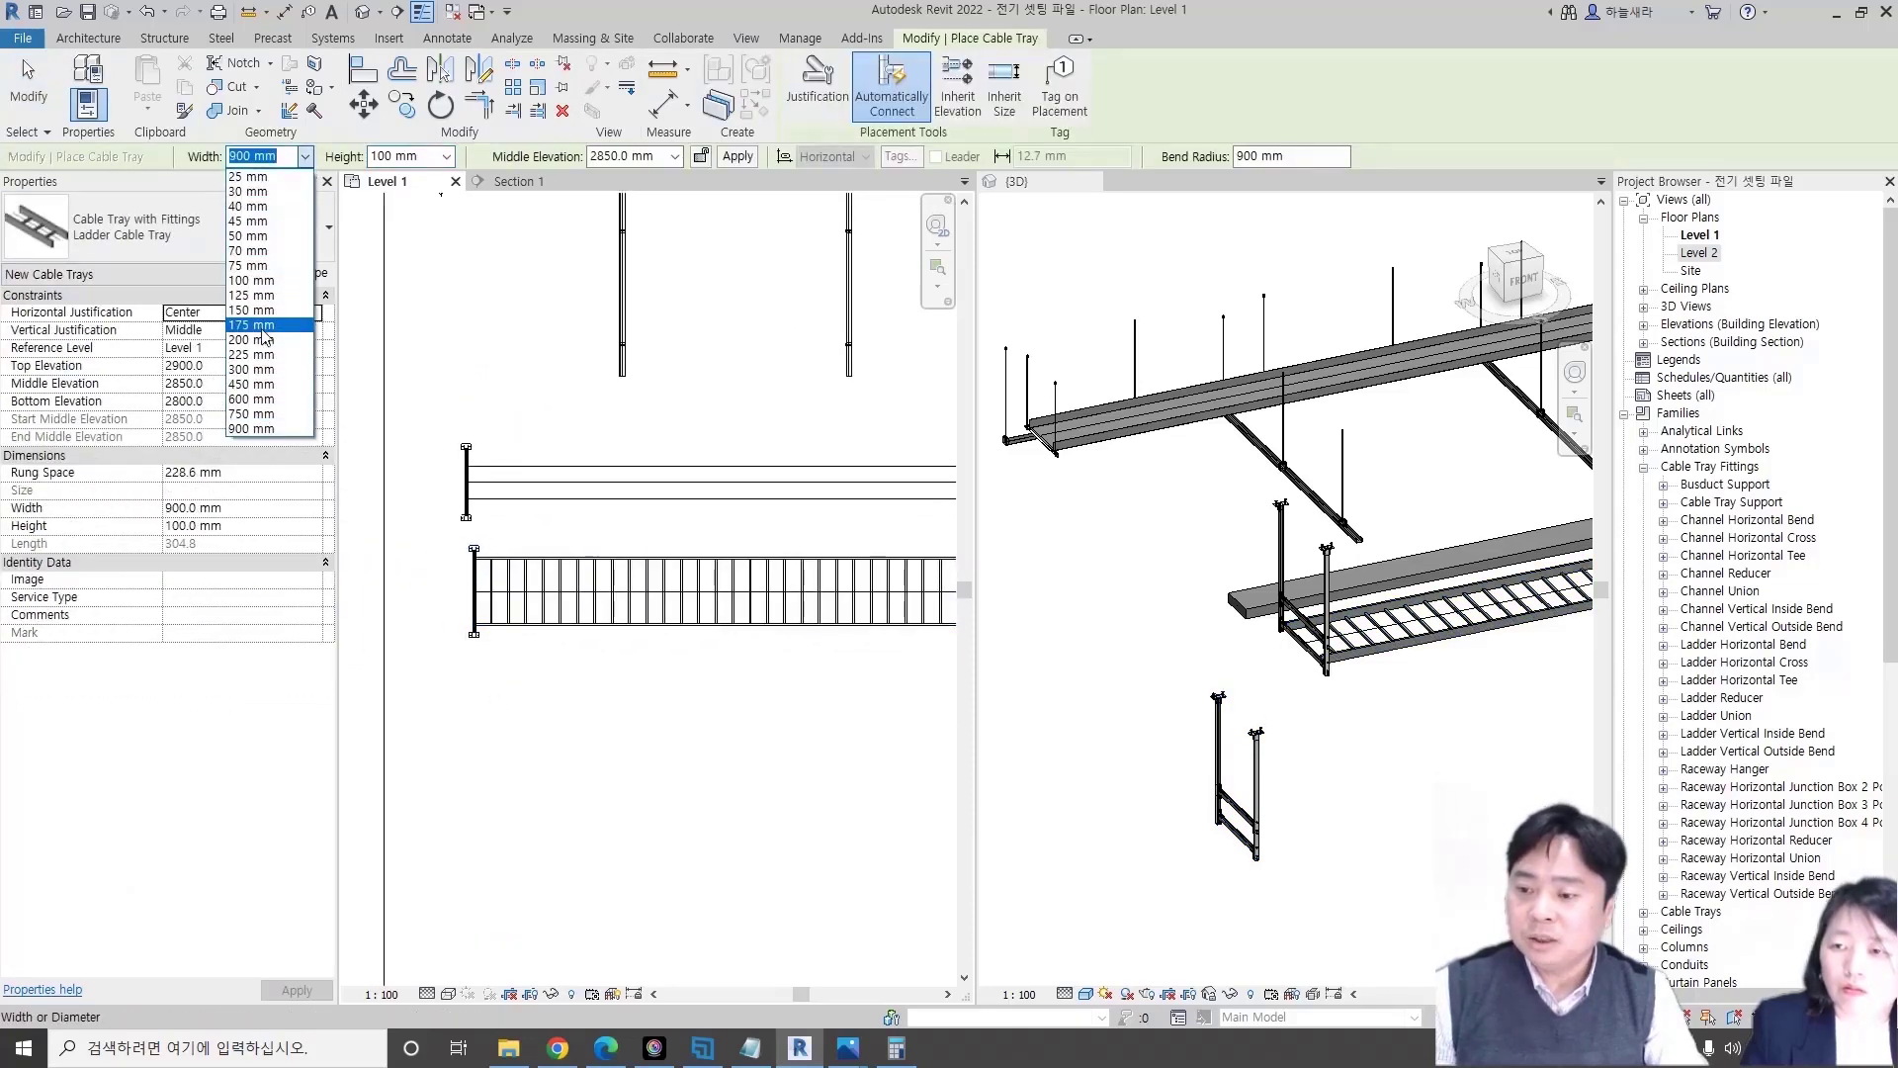
click(251, 370)
click(474, 682)
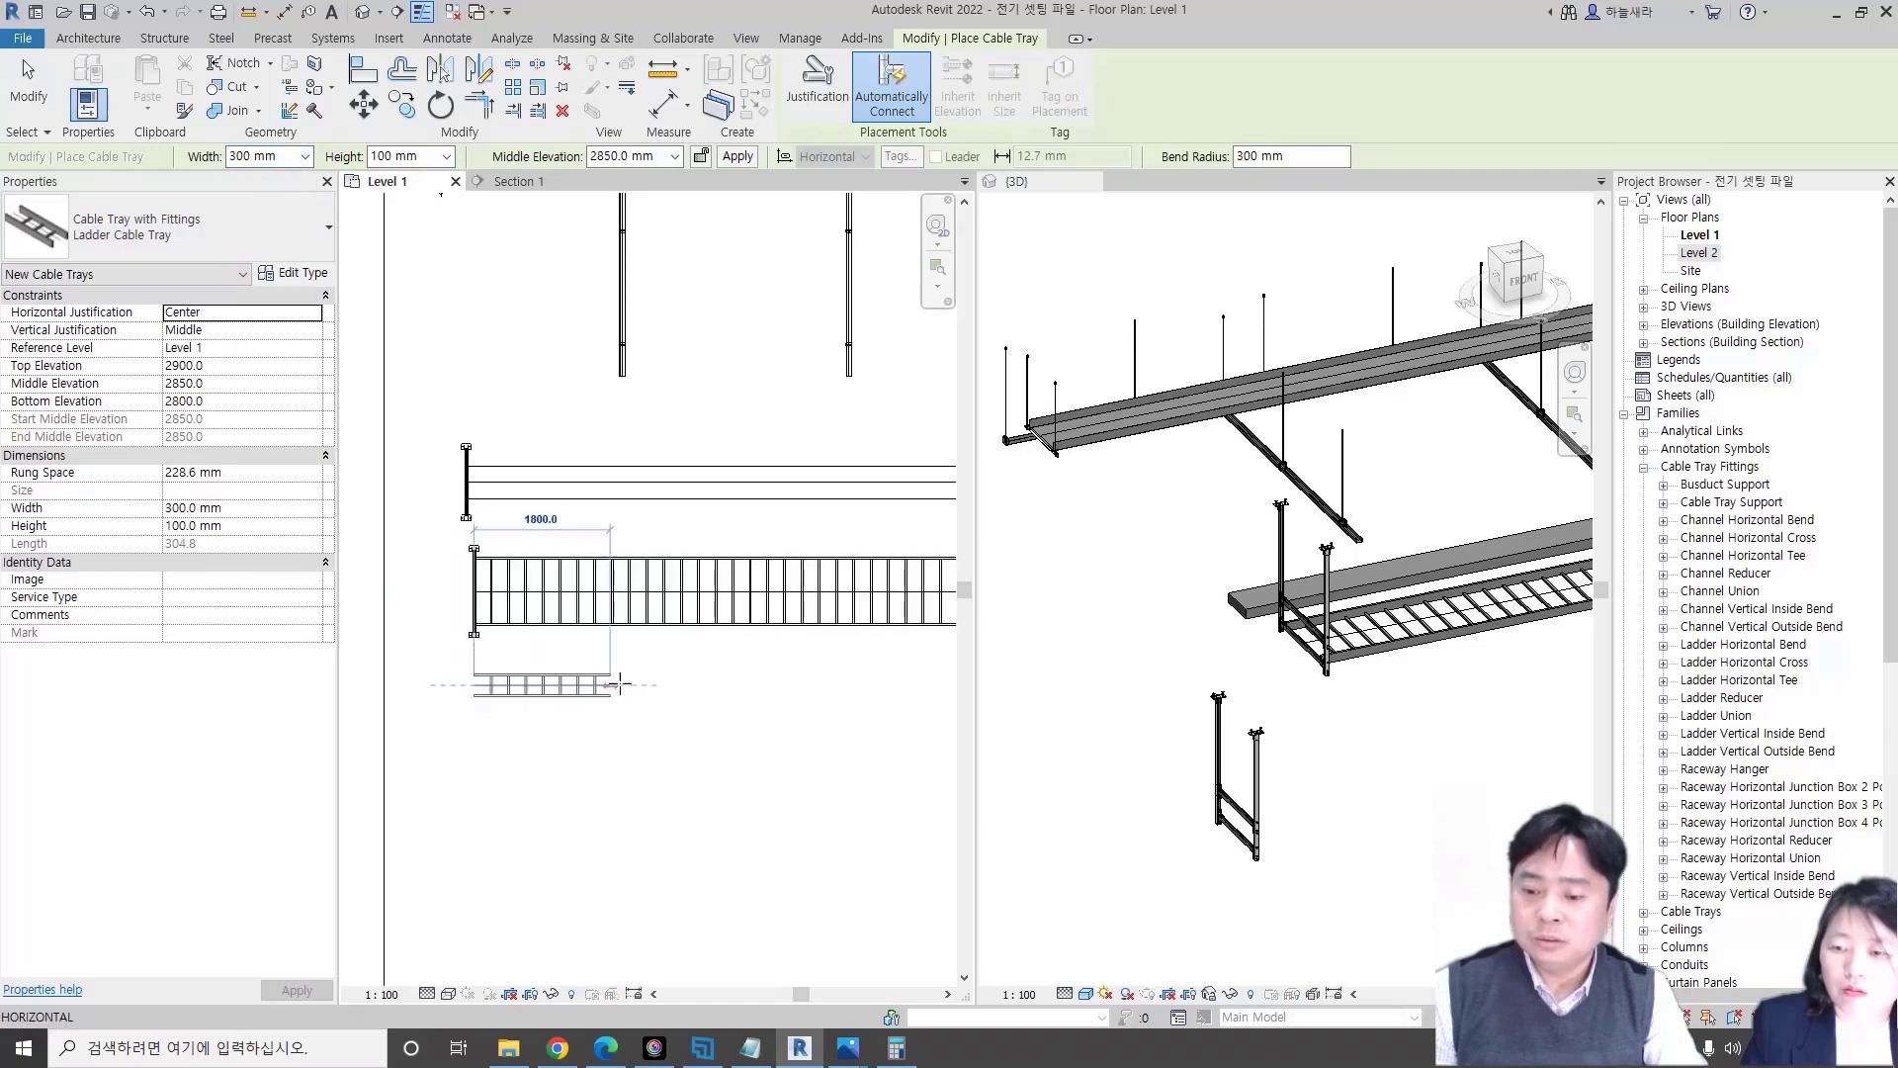
click(654, 678)
key(Escape)
key(Escape)
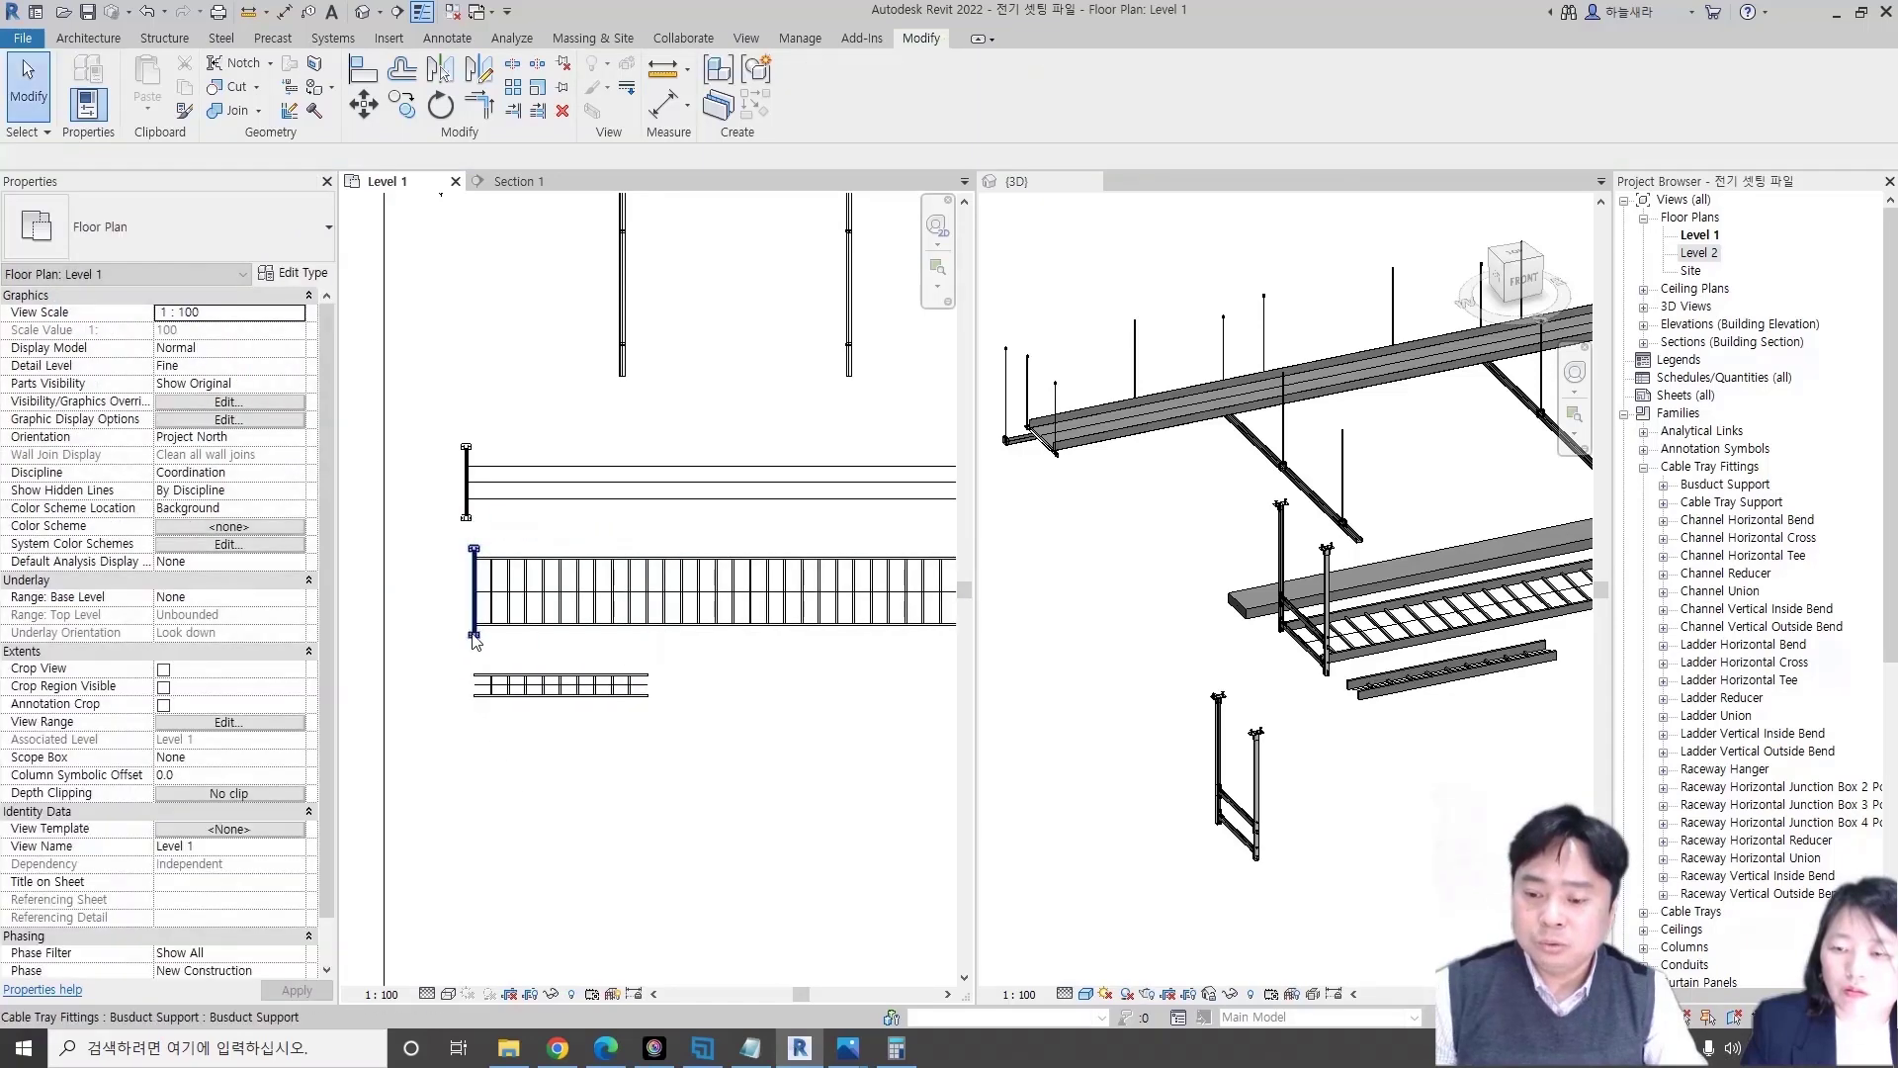
- Place a matching busduct support at the 300 mm tray's left end
click(476, 635)
key(c)
key(s)
scroll(474, 692, up, 3)
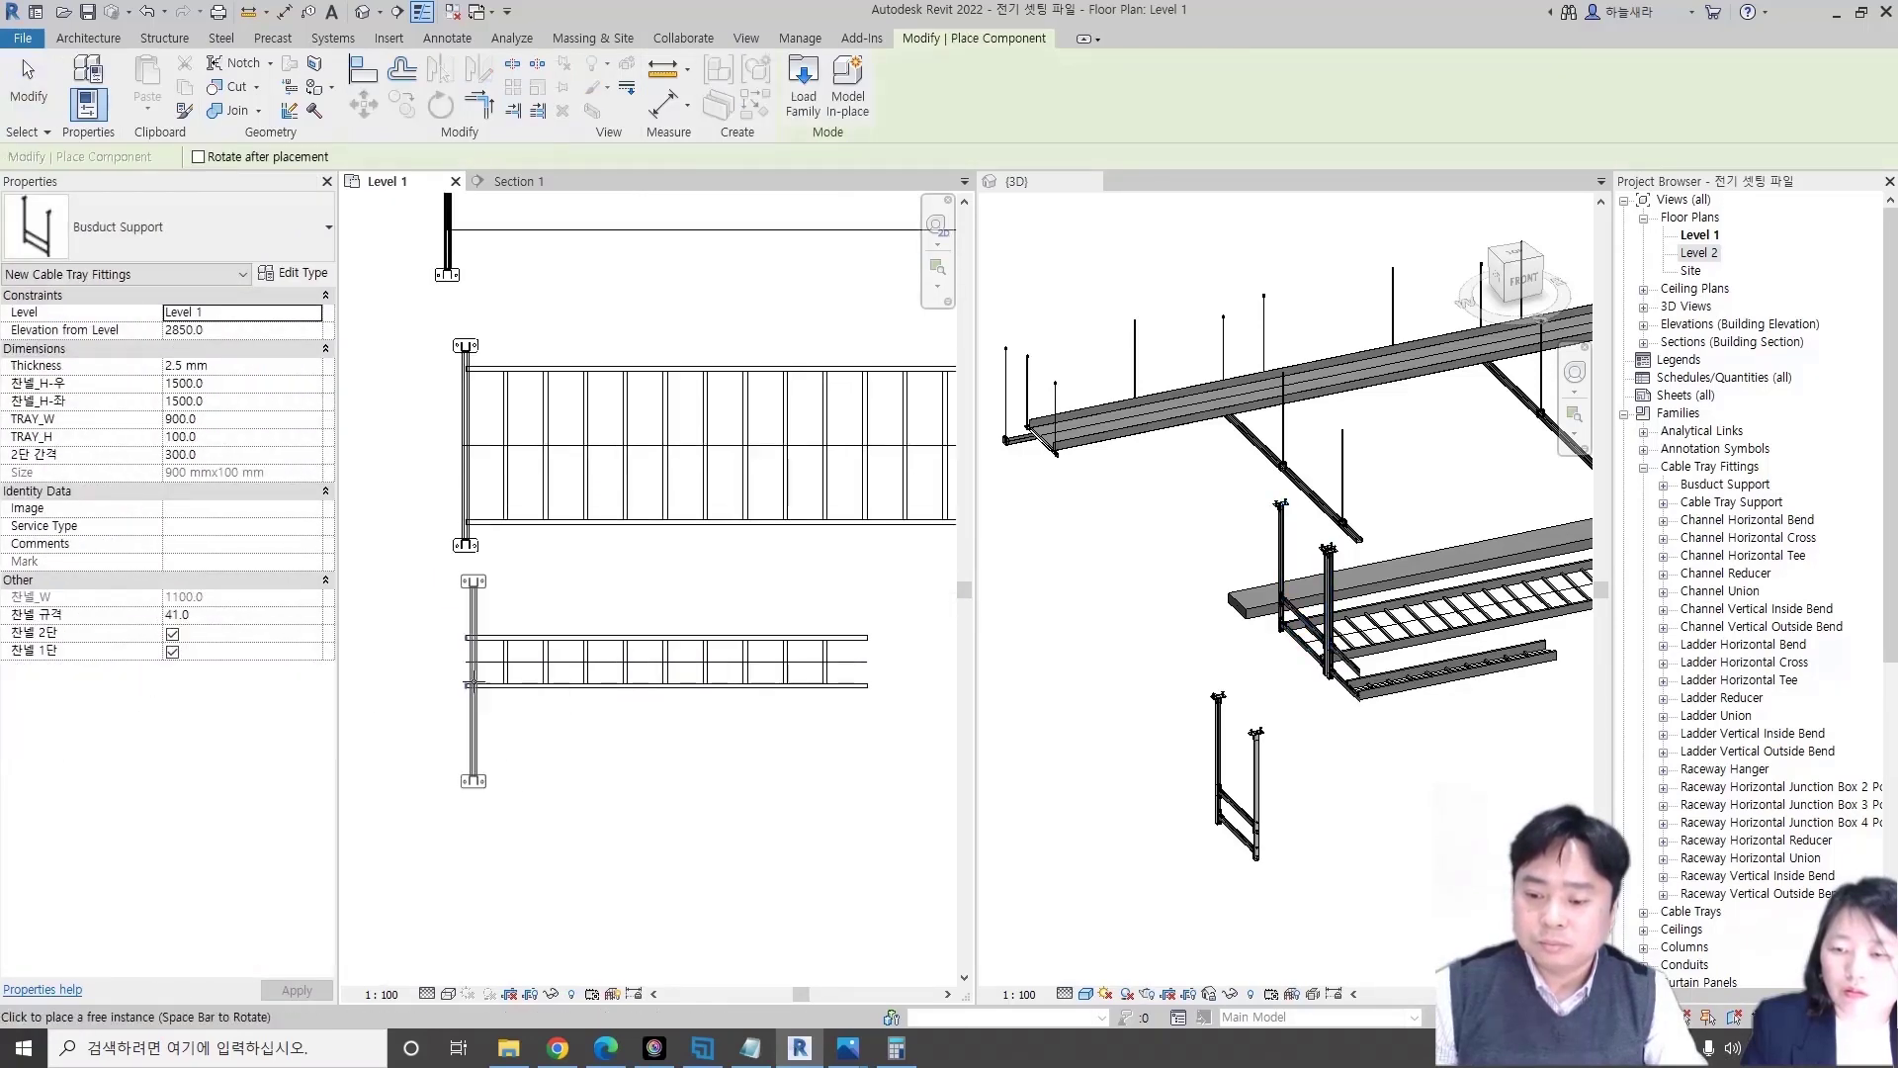
click(469, 667)
scroll(471, 663, down, 1)
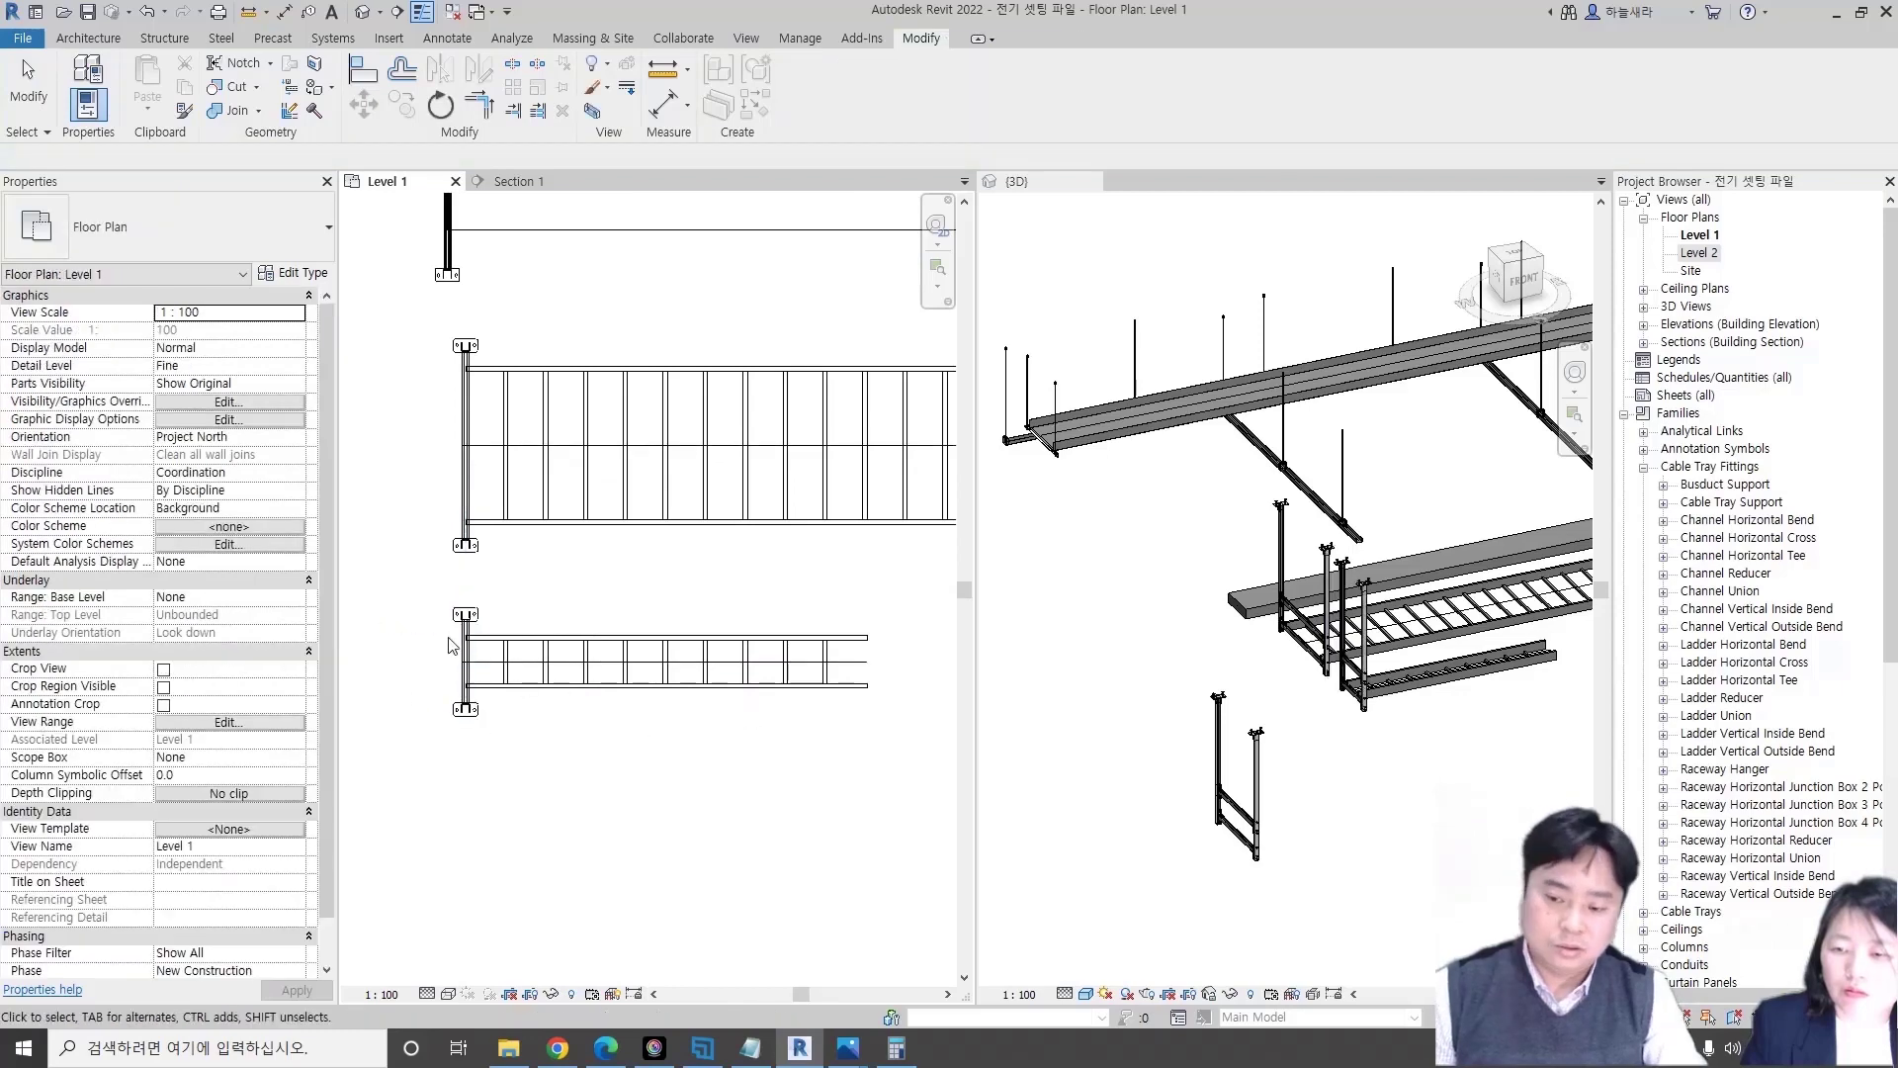
key(Escape)
click(475, 658)
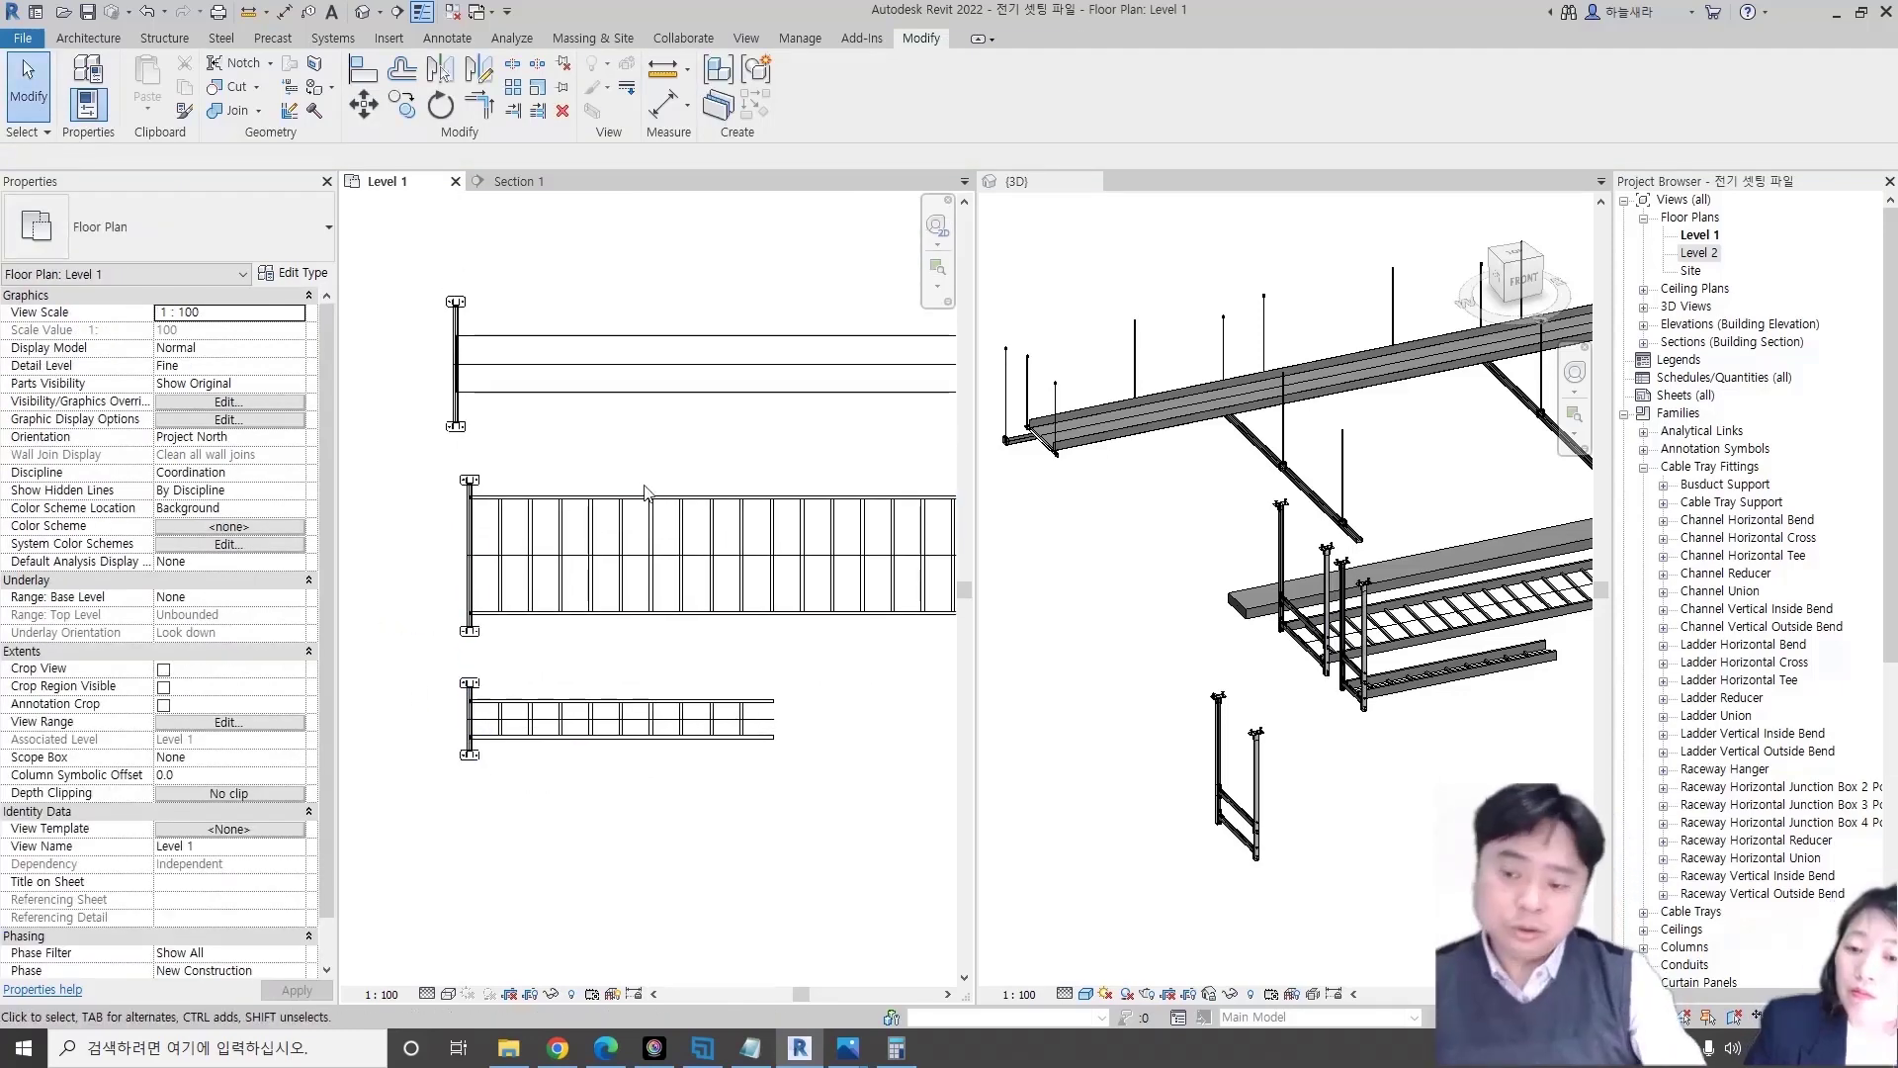
scroll(653, 544, down, 2)
scroll(652, 544, down, 2)
scroll(679, 531, down, 1)
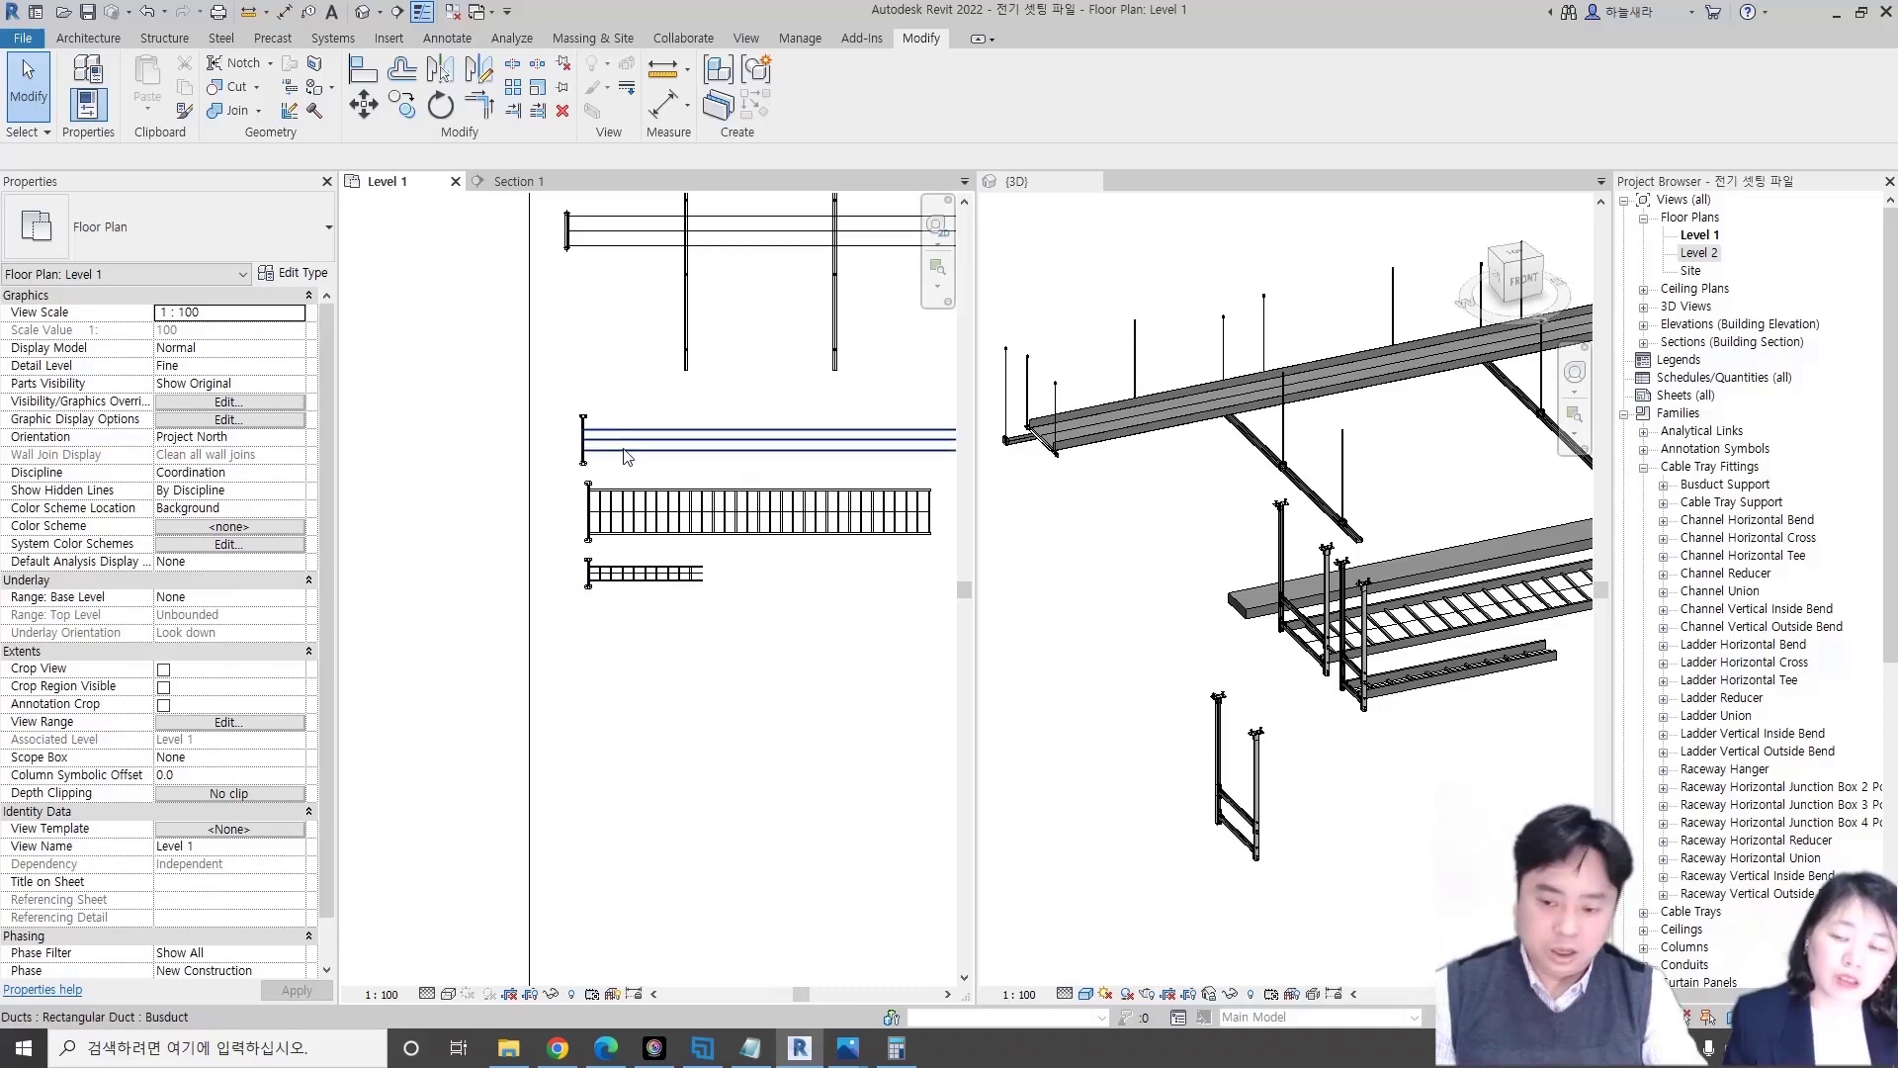
click(645, 438)
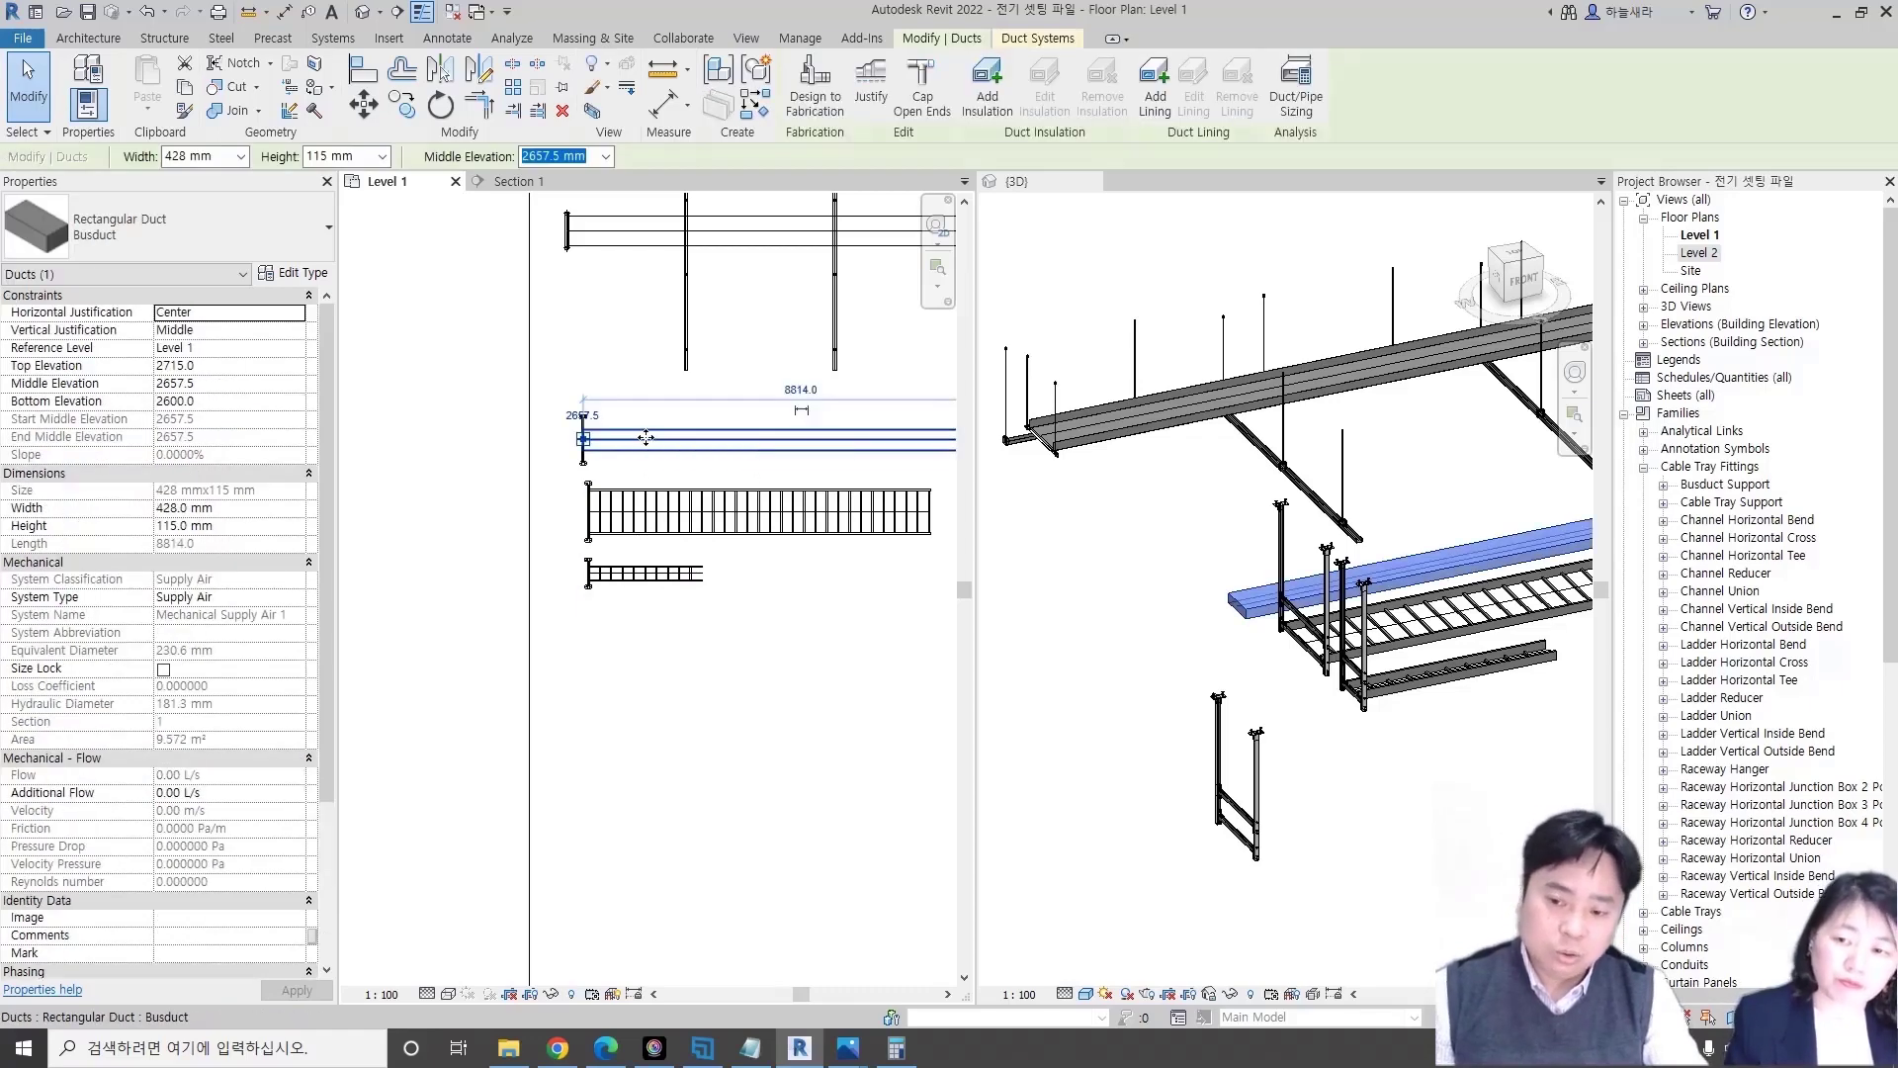
middle_drag(646, 438, 678, 442)
click(613, 460)
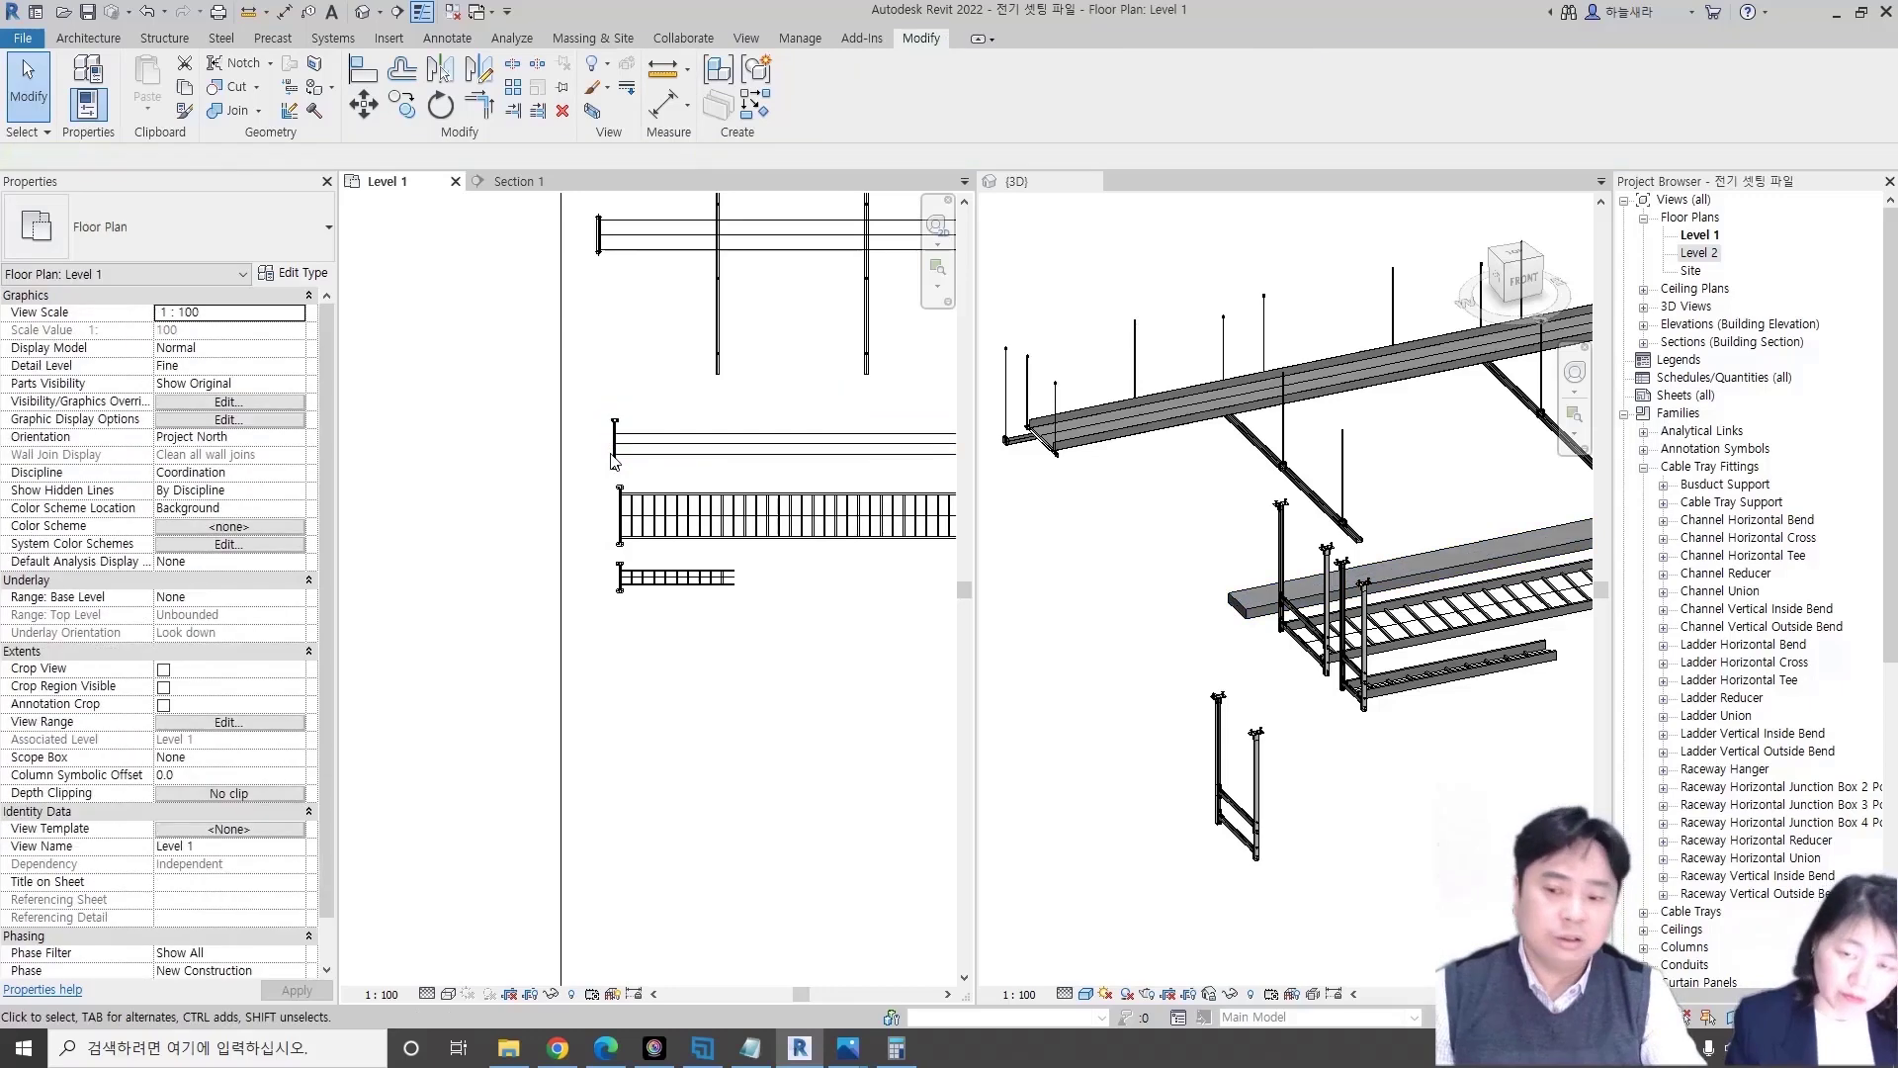
scroll(613, 460, up, 2)
click(600, 464)
click(689, 500)
click(600, 462)
scroll(608, 468, down, 3)
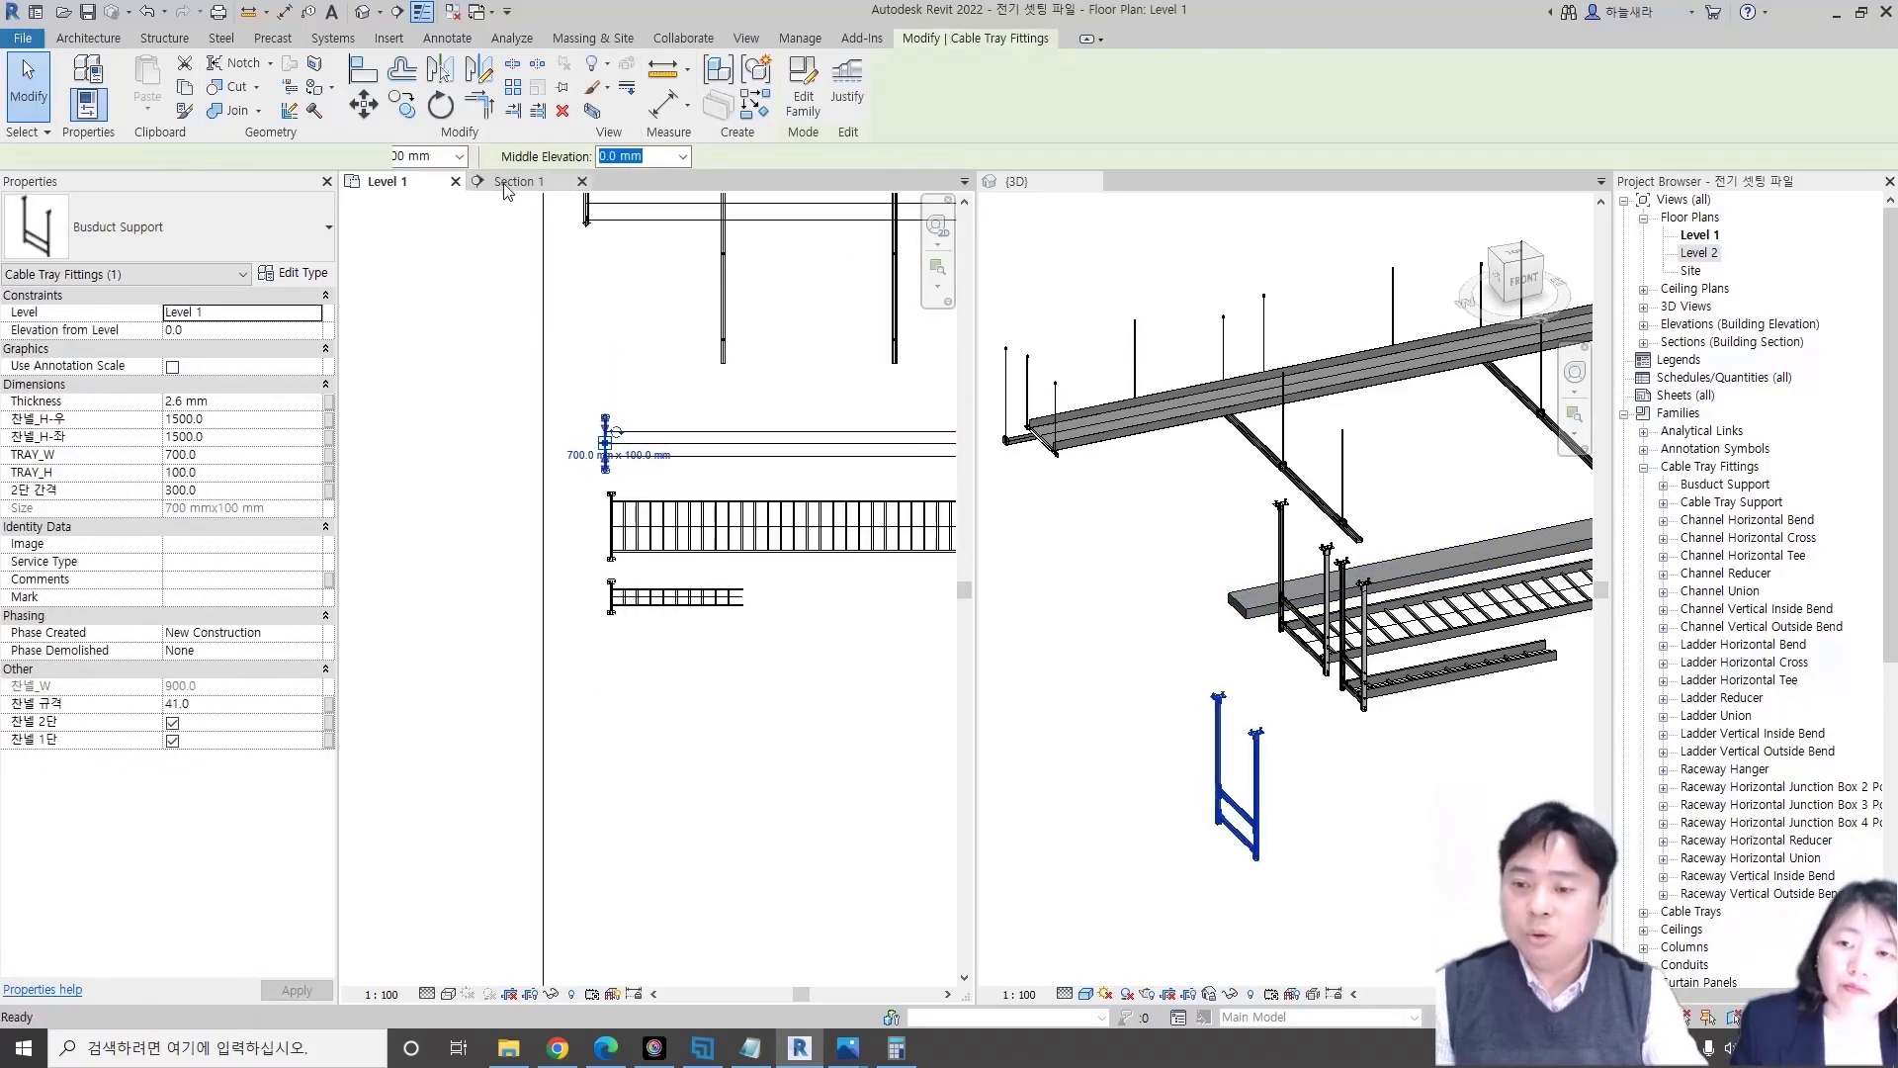
- In Section 1, turn off 찬넬 2단 on the three supports
click(504, 190)
scroll(724, 625, up, 3)
scroll(725, 625, down, 1)
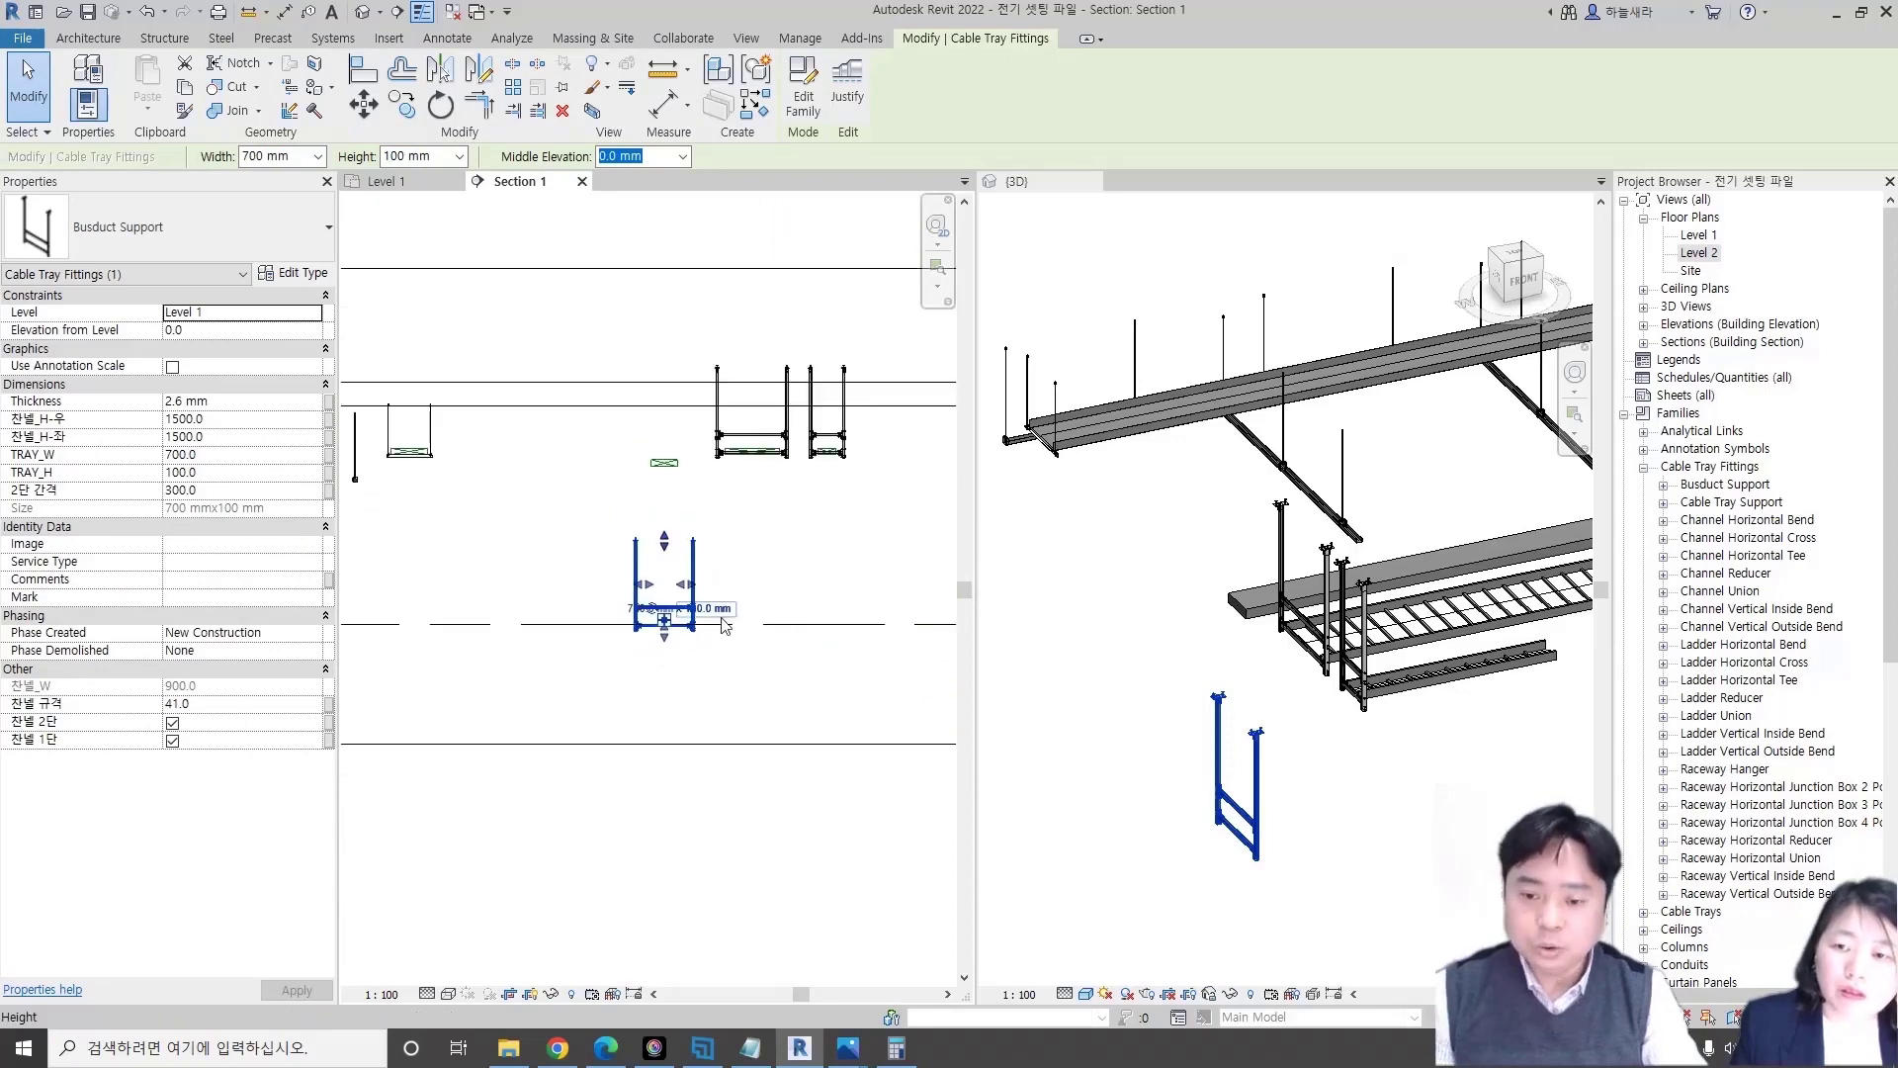
drag(682, 351, 835, 469)
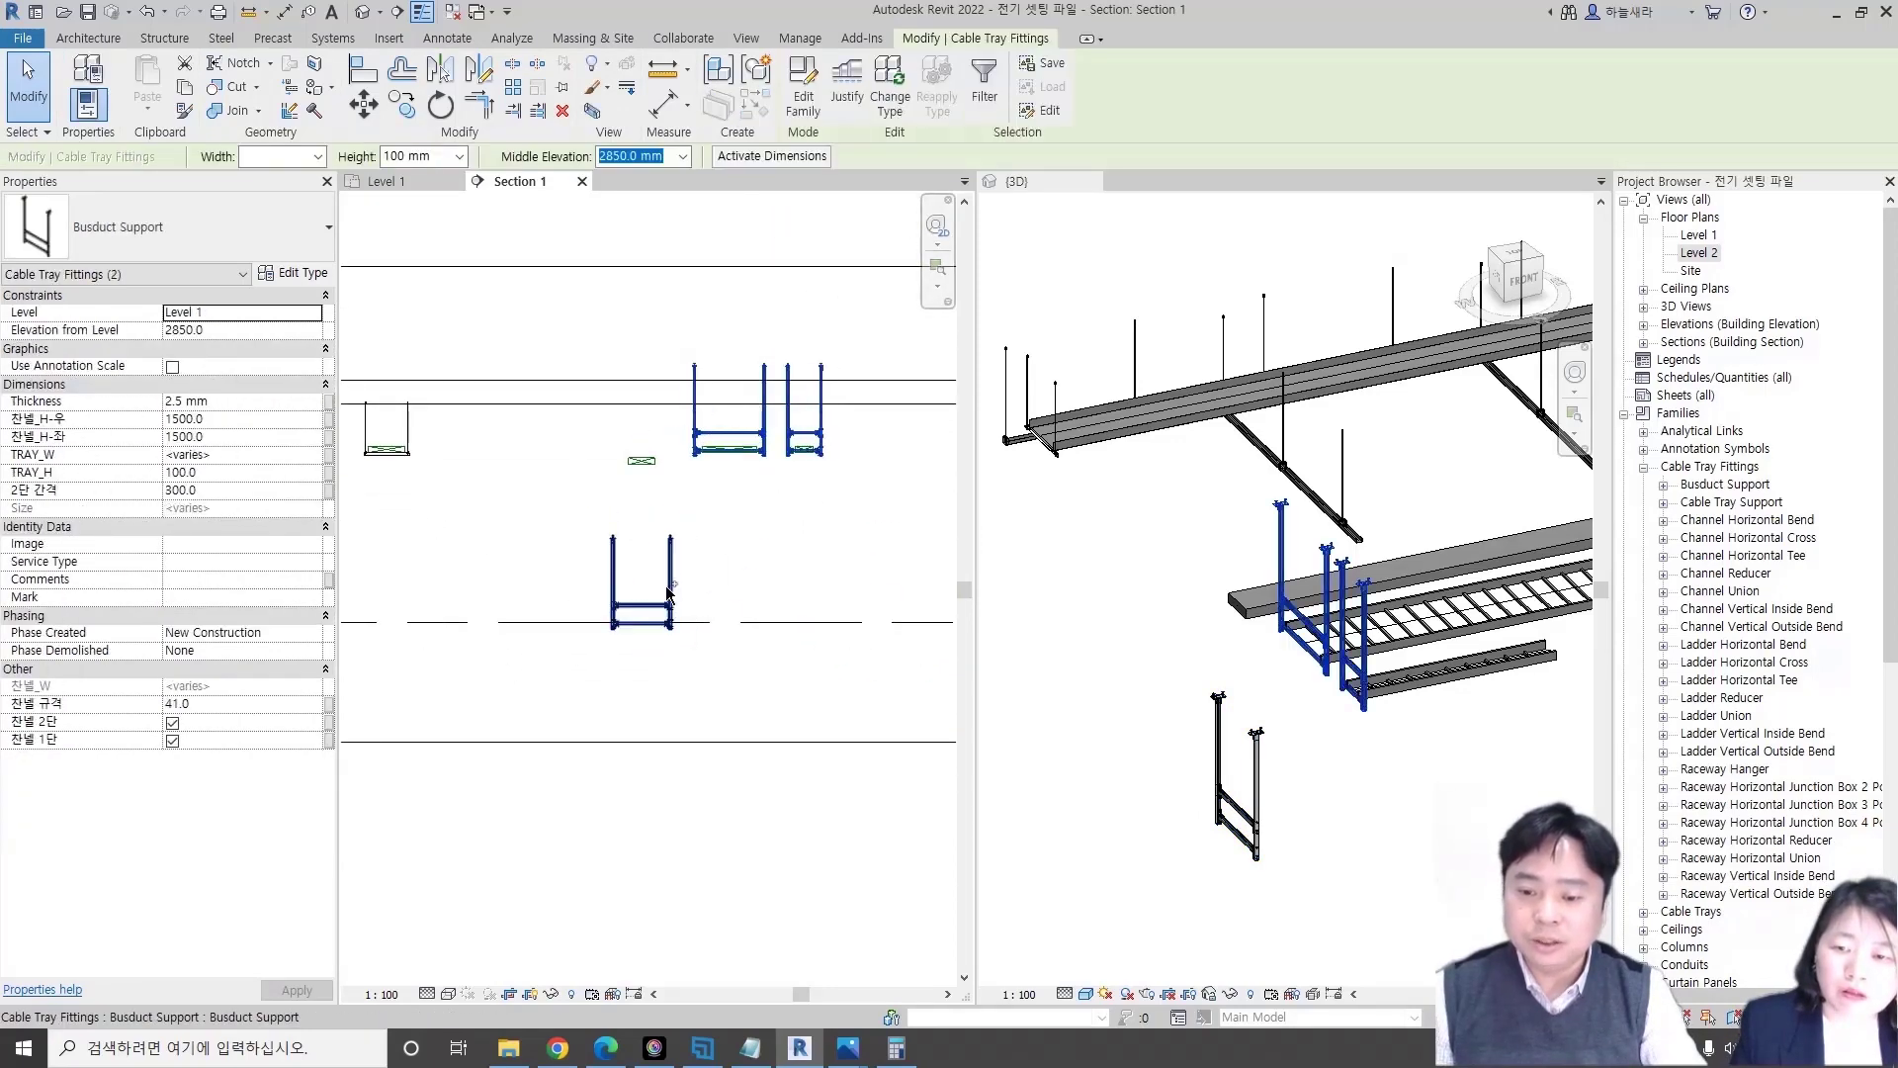
ctrl+click(669, 593)
click(172, 740)
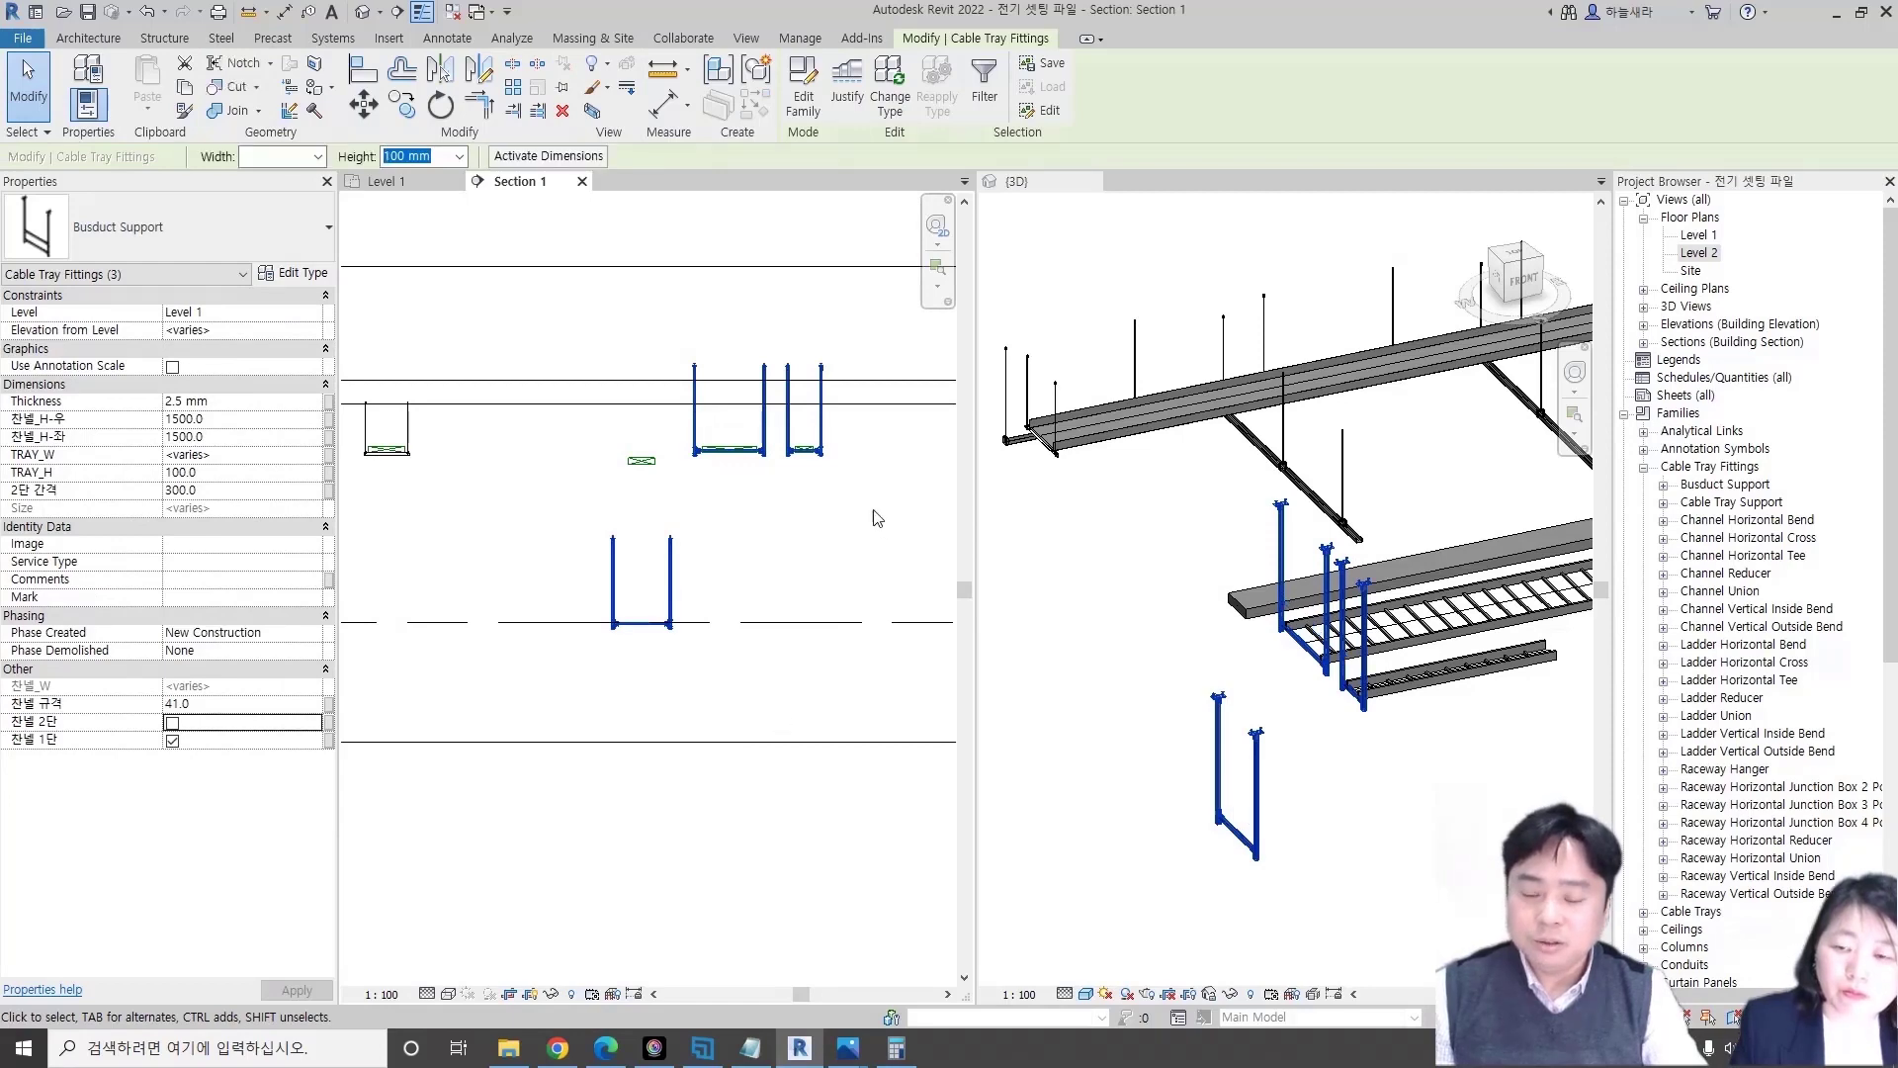
click(801, 534)
- Set the busduct support's Elevation from Level to 2600, beneath the busduct
scroll(653, 623, up, 3)
click(633, 633)
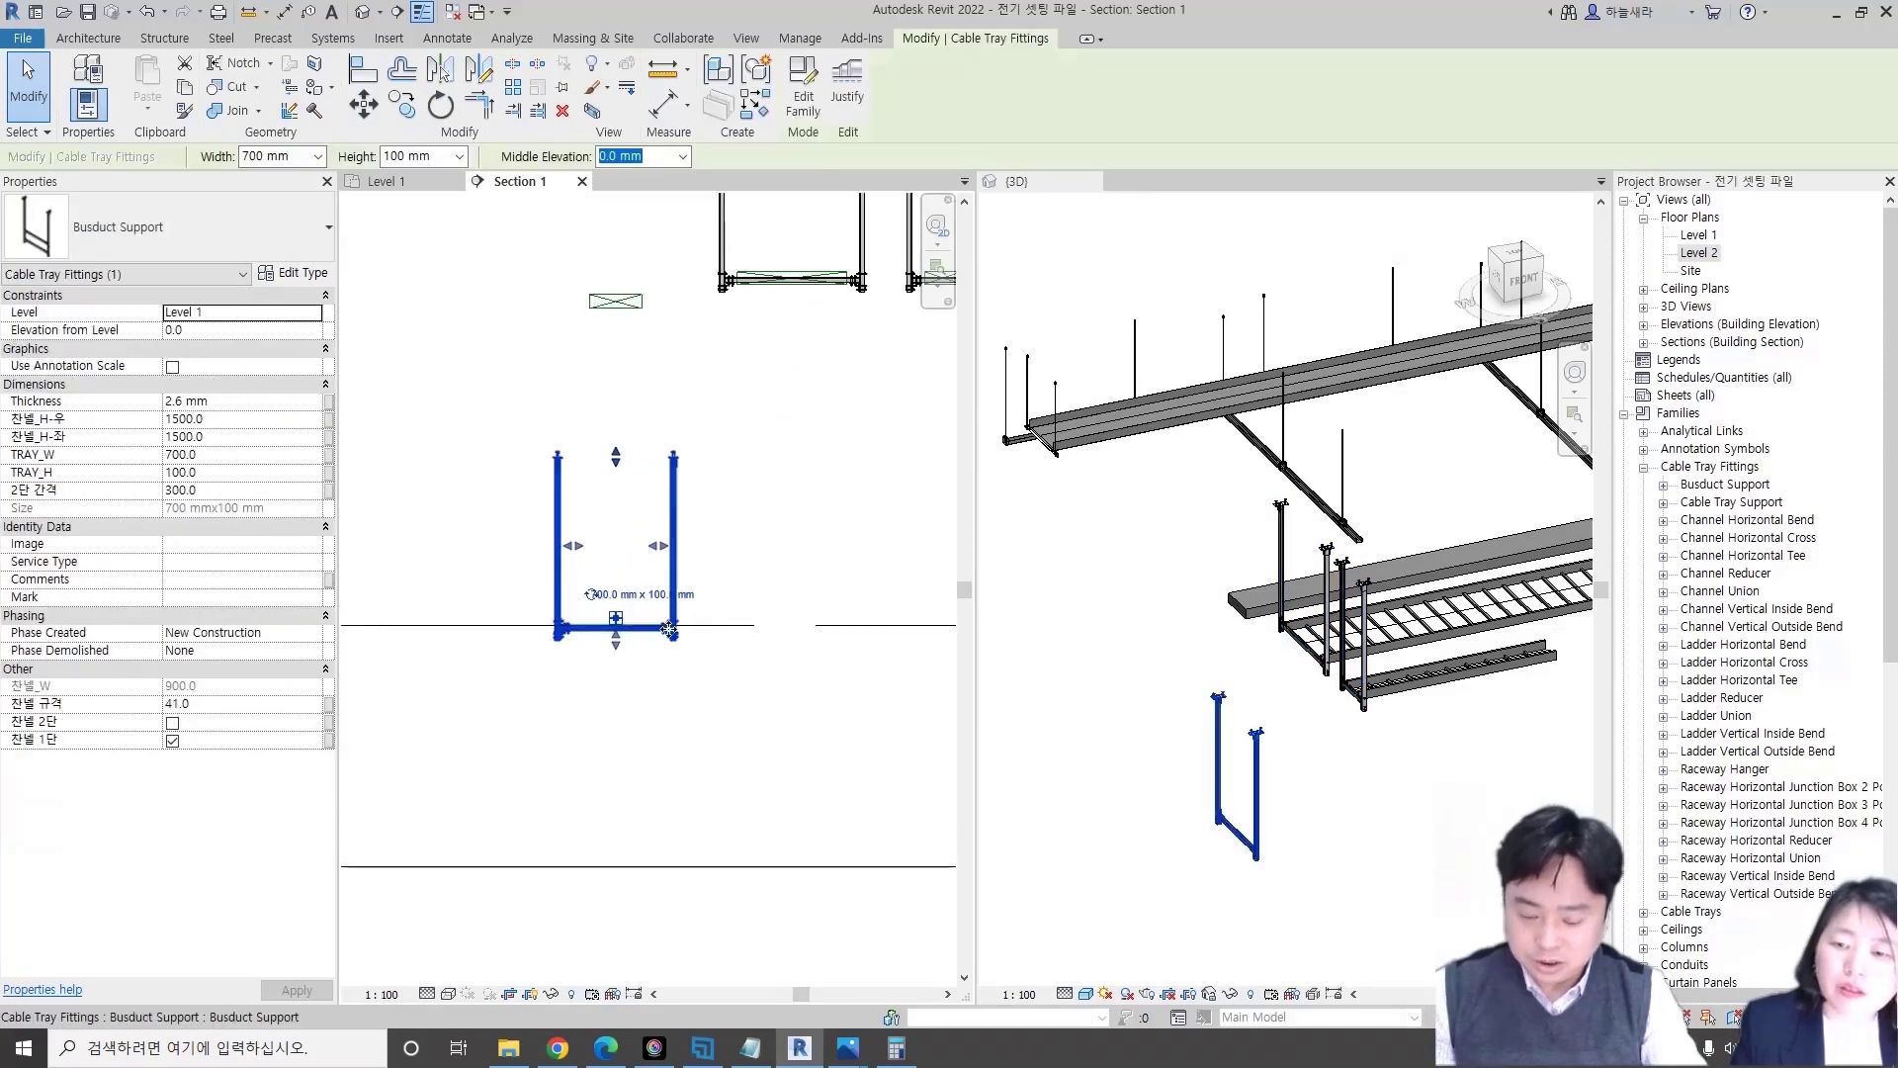
key(Escape)
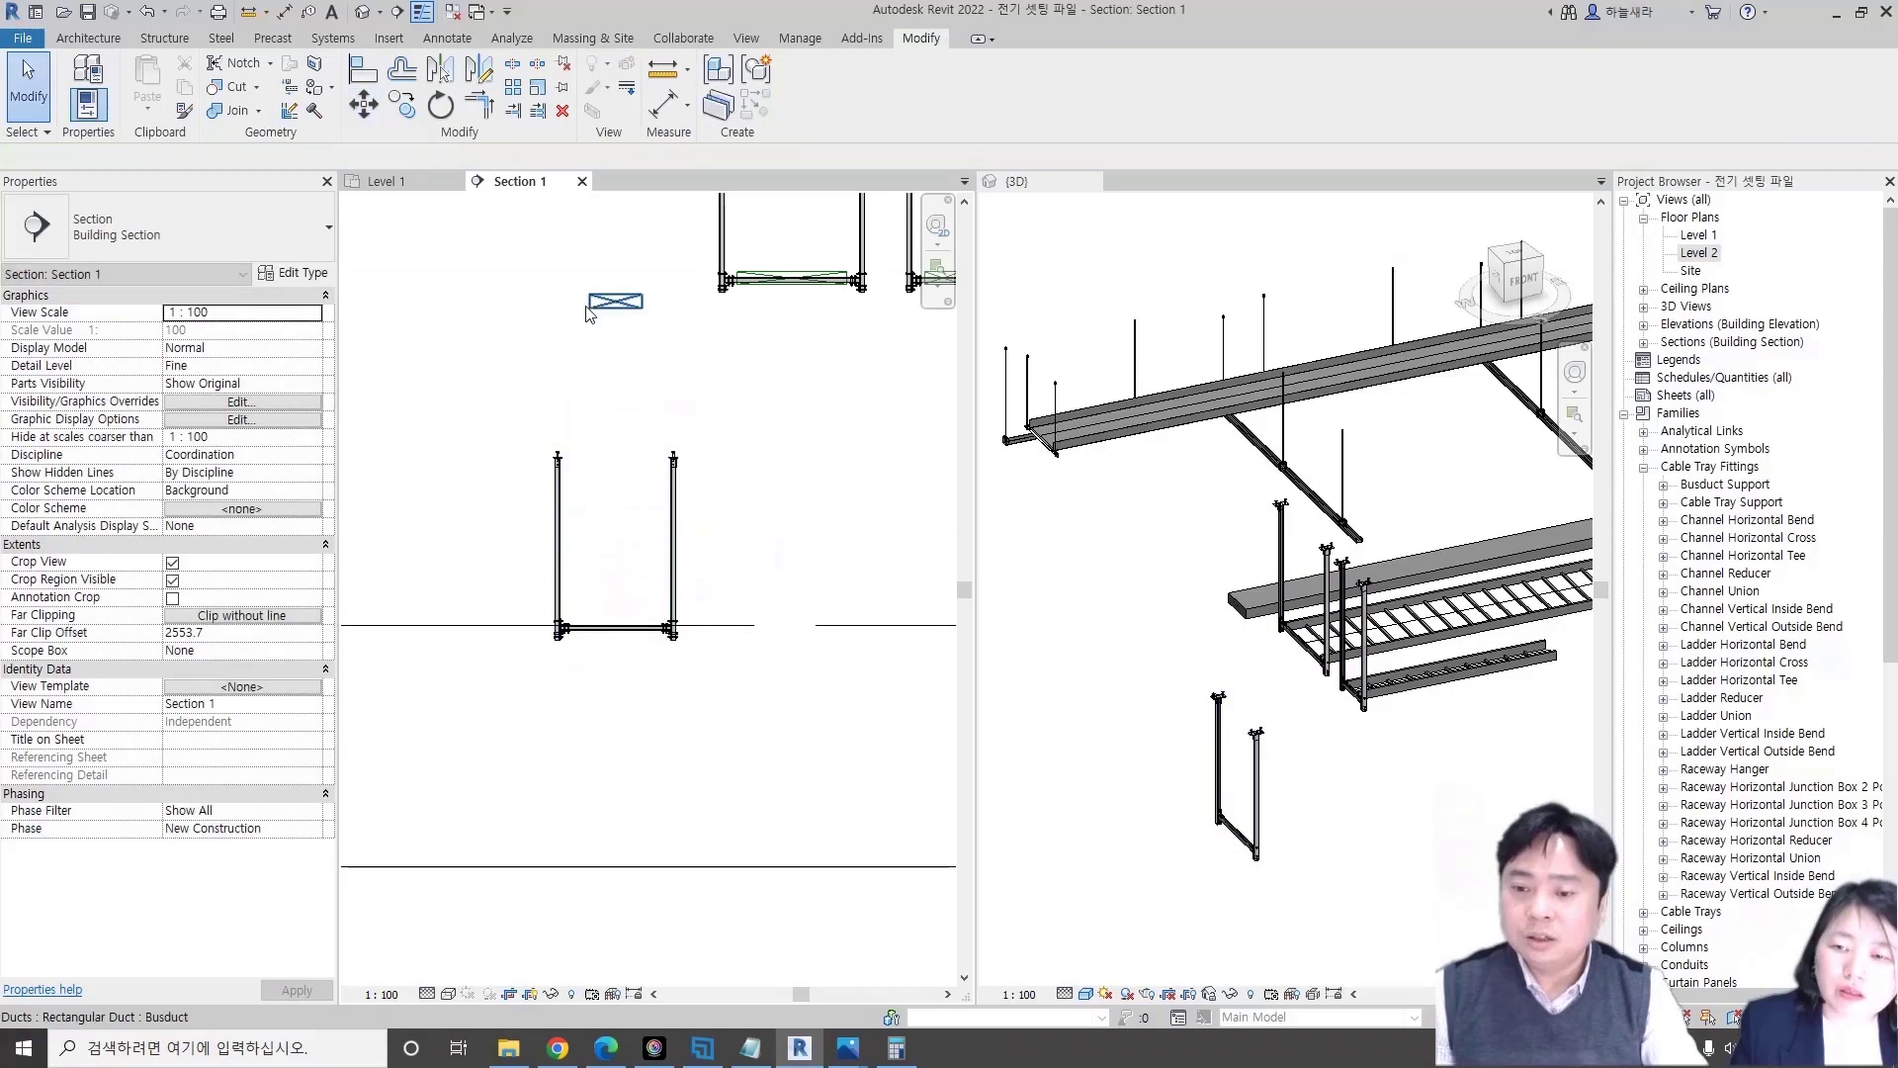
click(615, 301)
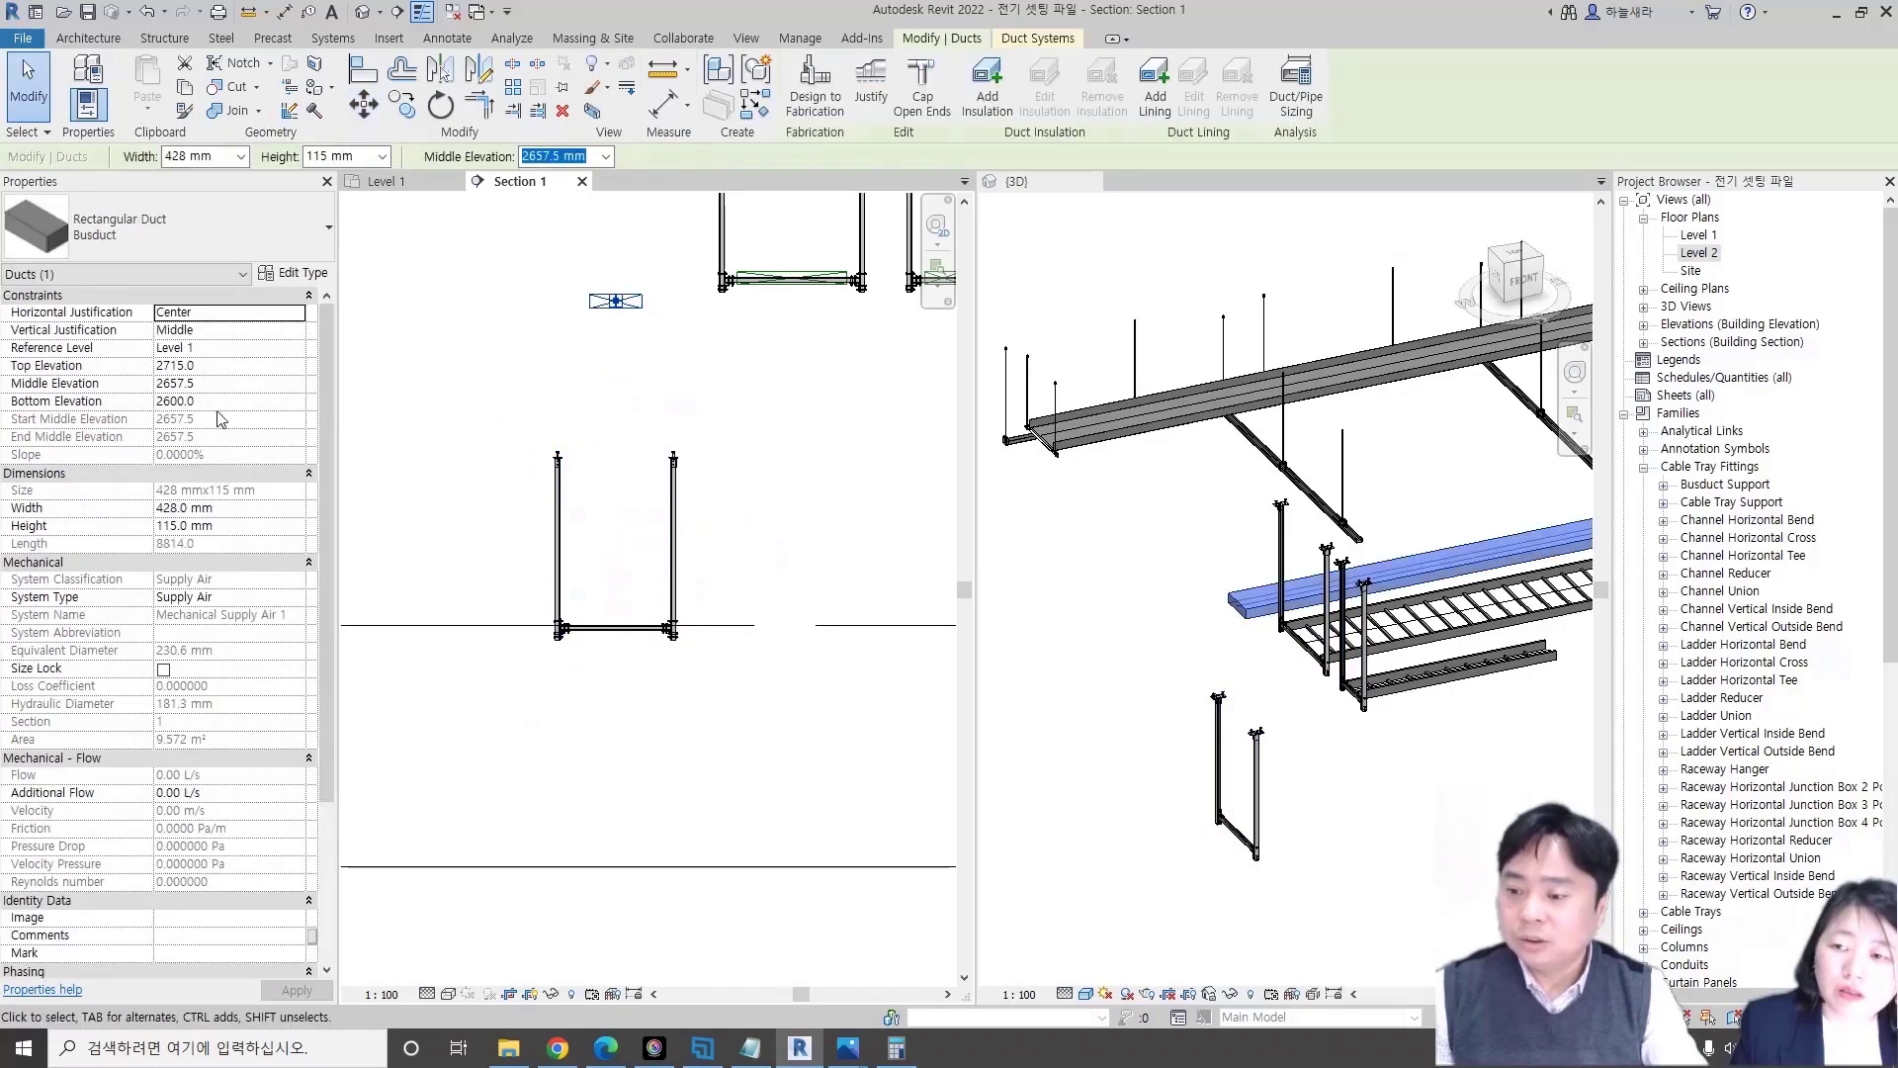
click(696, 607)
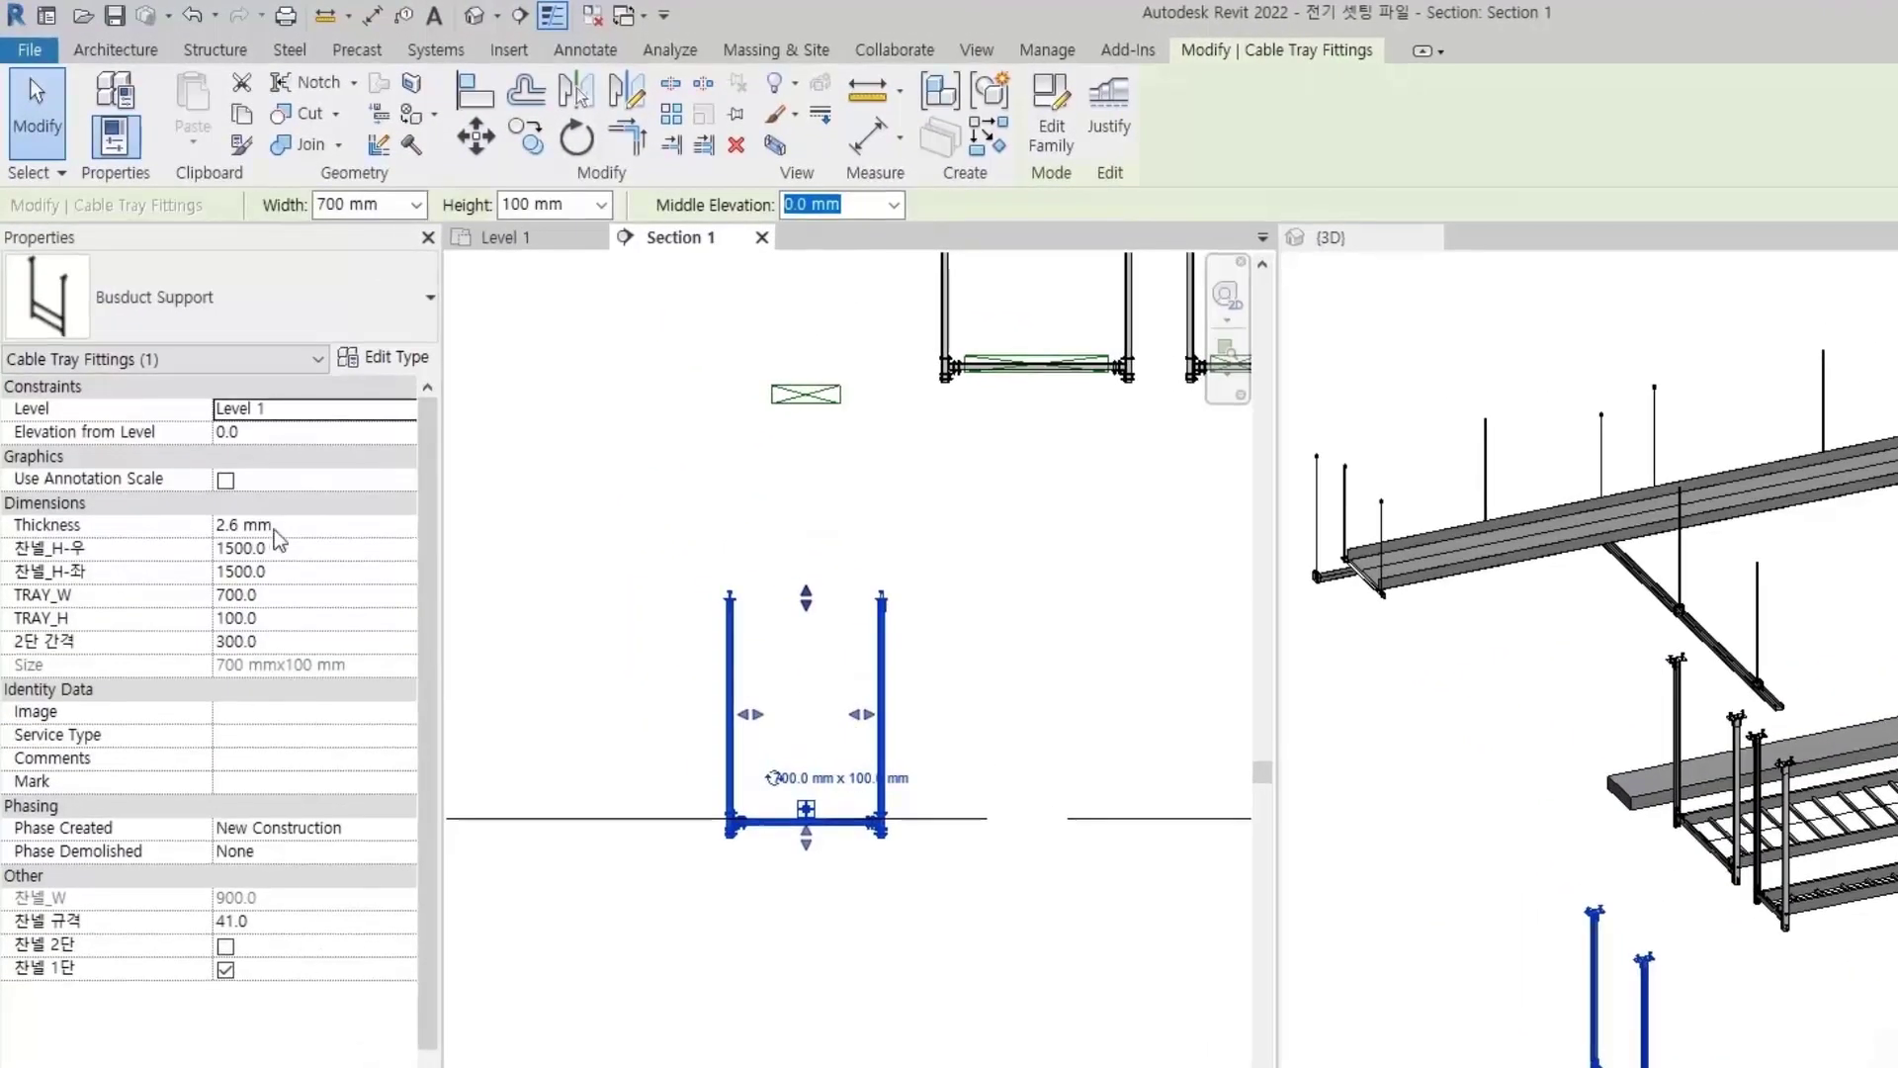
click(308, 441)
text(2600)
key(Return)
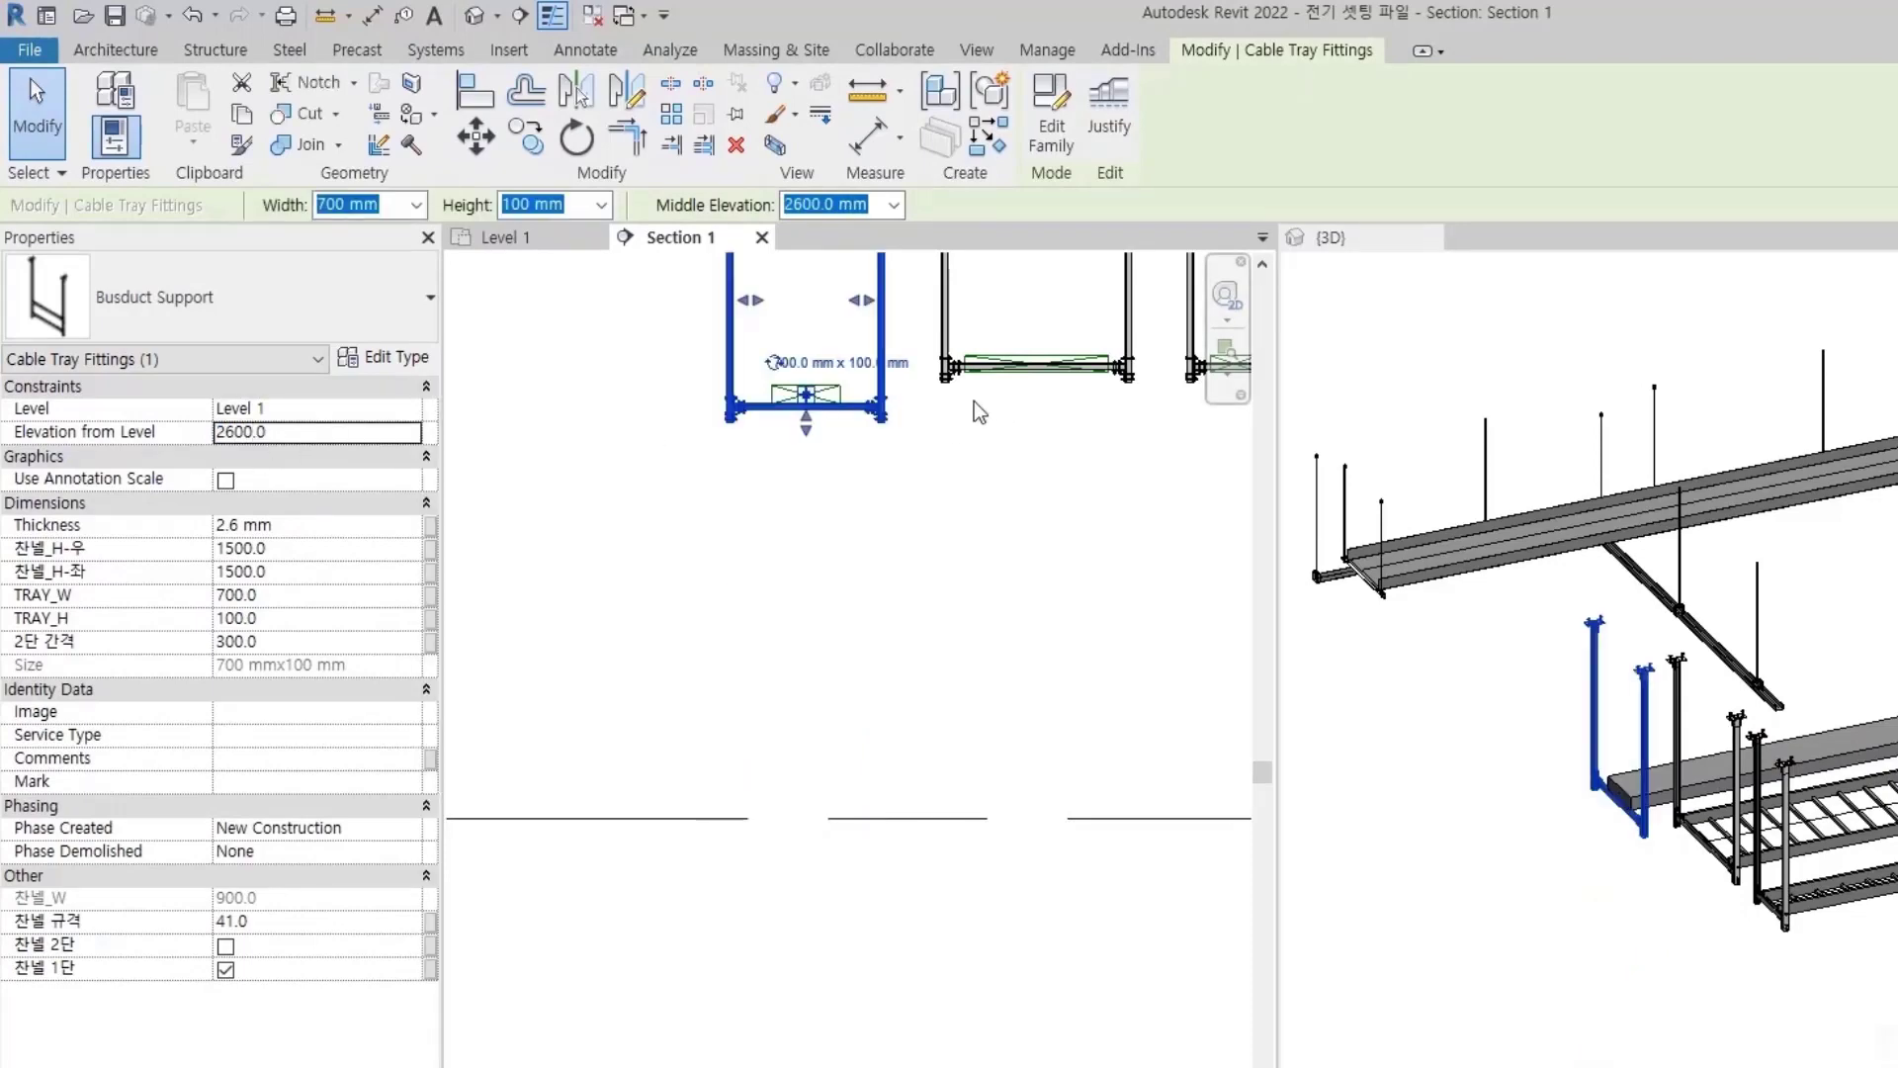
- Select the raised busduct support and frame it in Section 1 to edit channel height
click(979, 411)
middle_drag(979, 411, 929, 840)
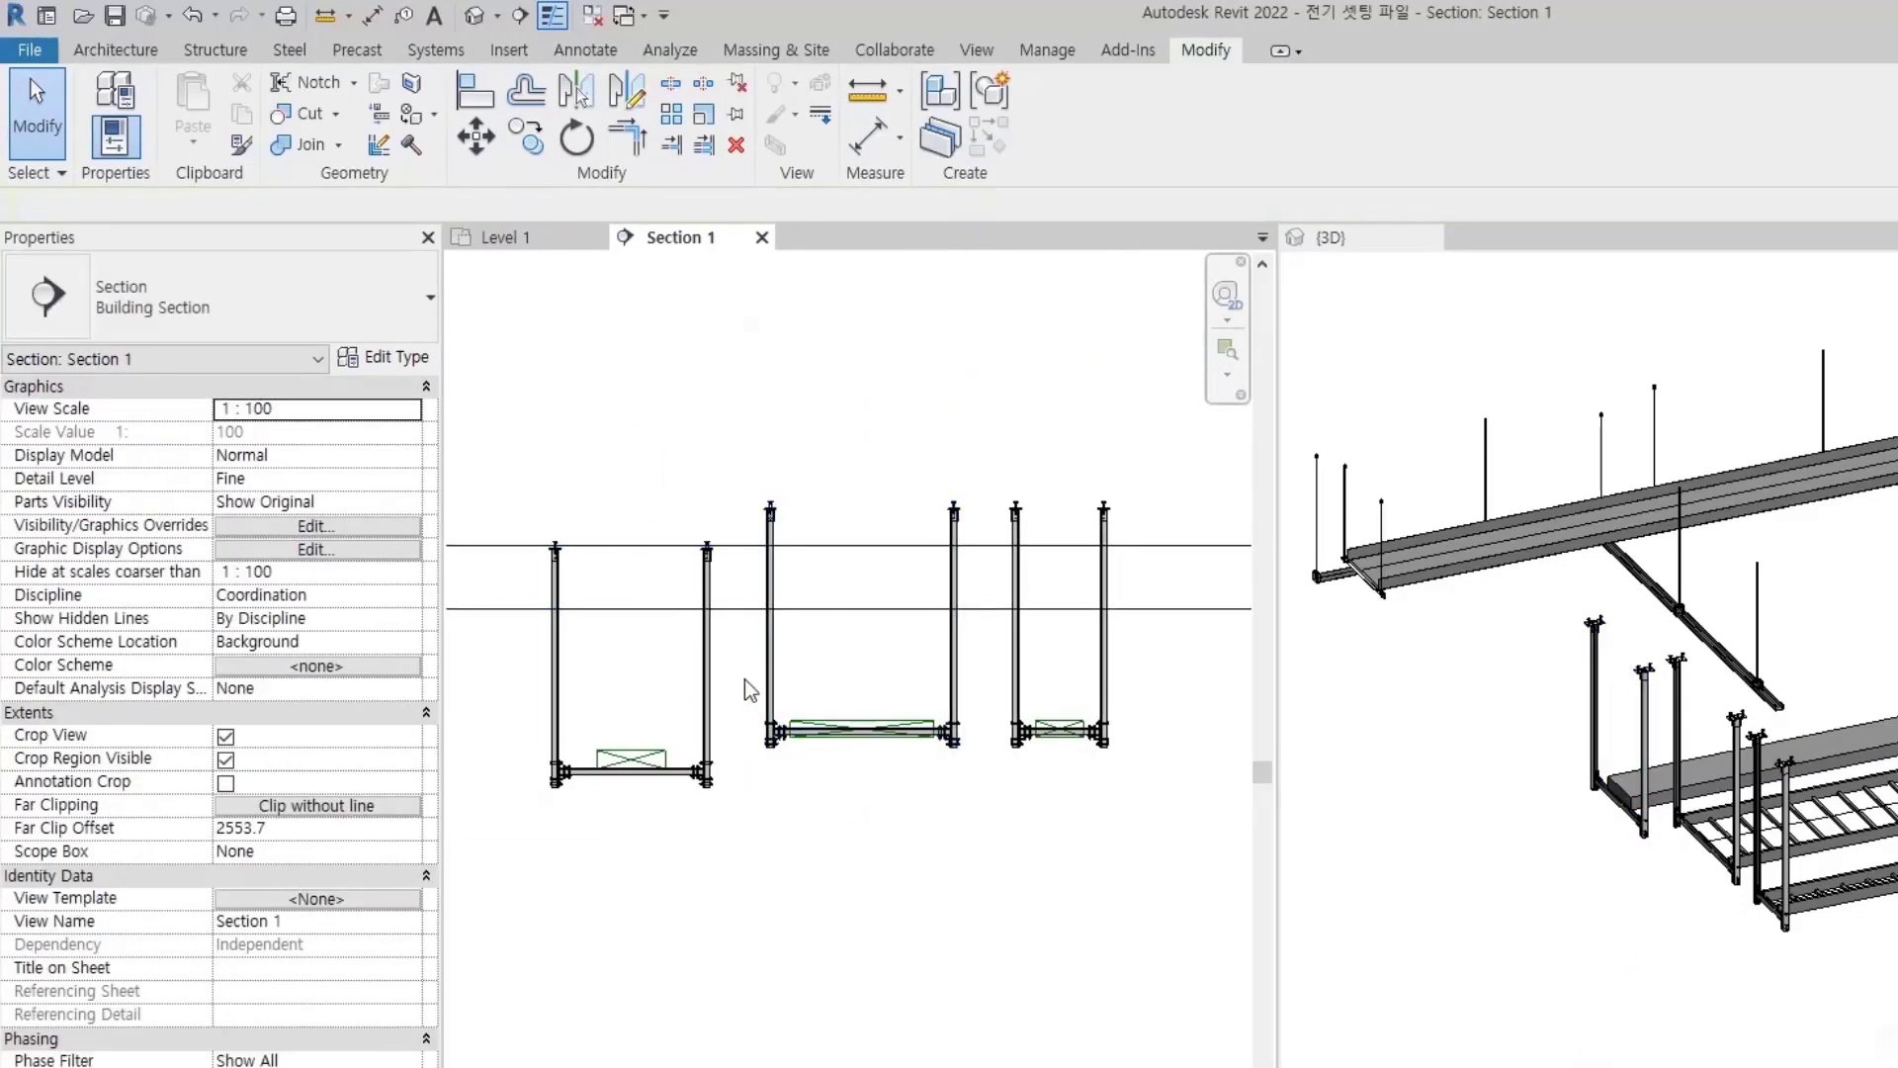
middle_drag(750, 689, 1007, 706)
click(965, 700)
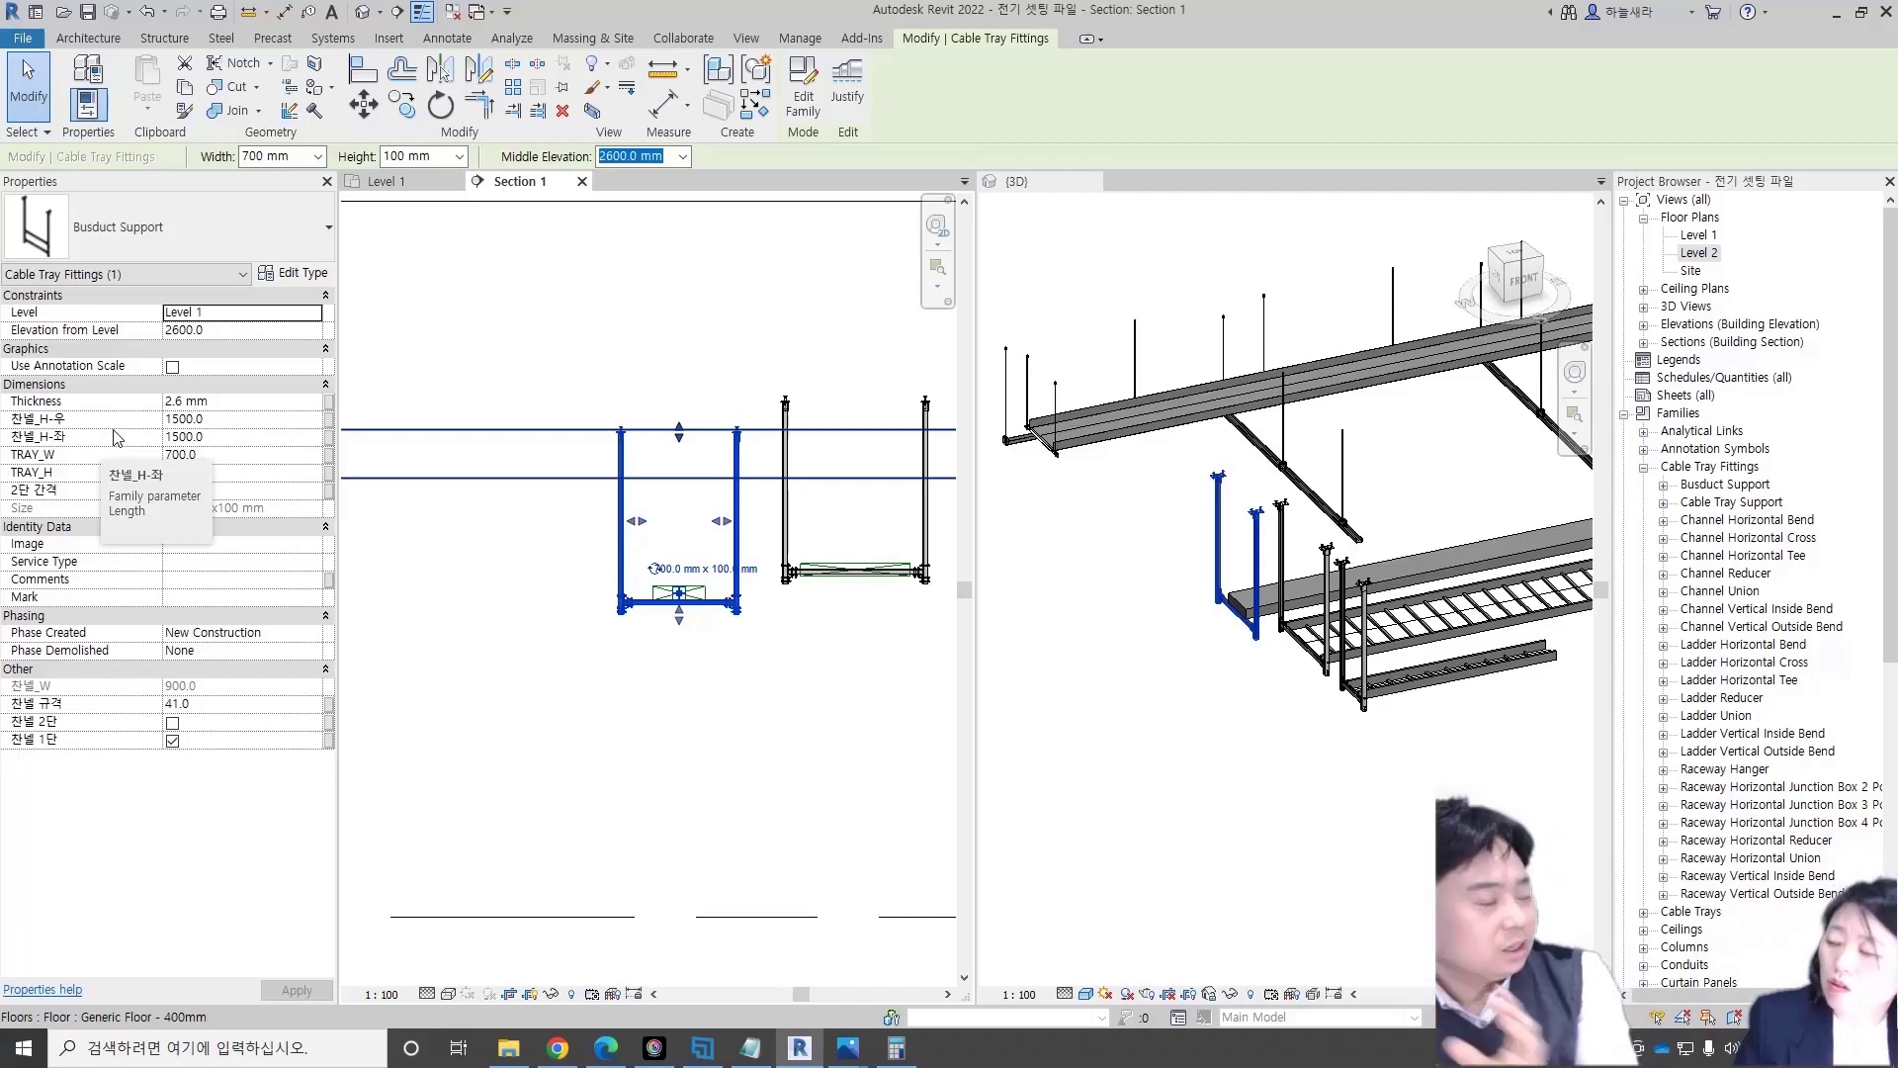
scroll(708, 576, up, 3)
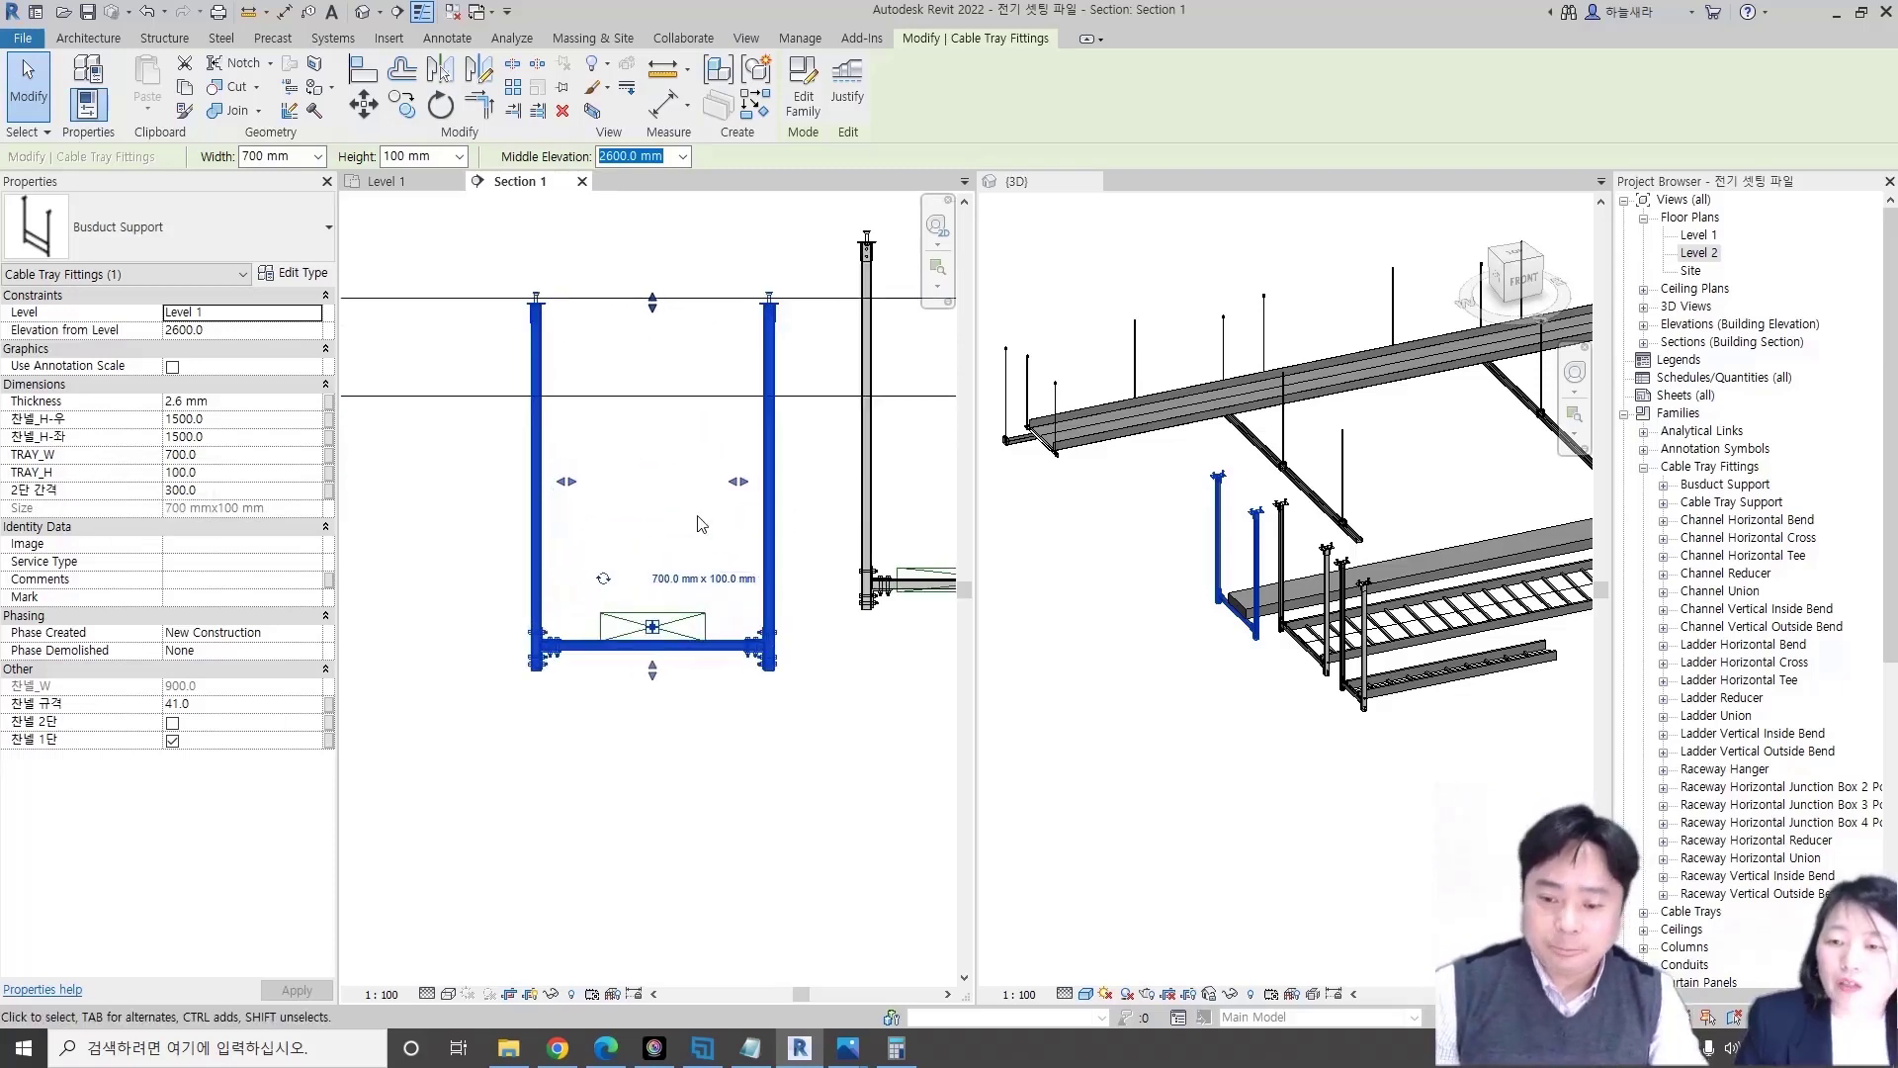
middle_drag(659, 551, 587, 548)
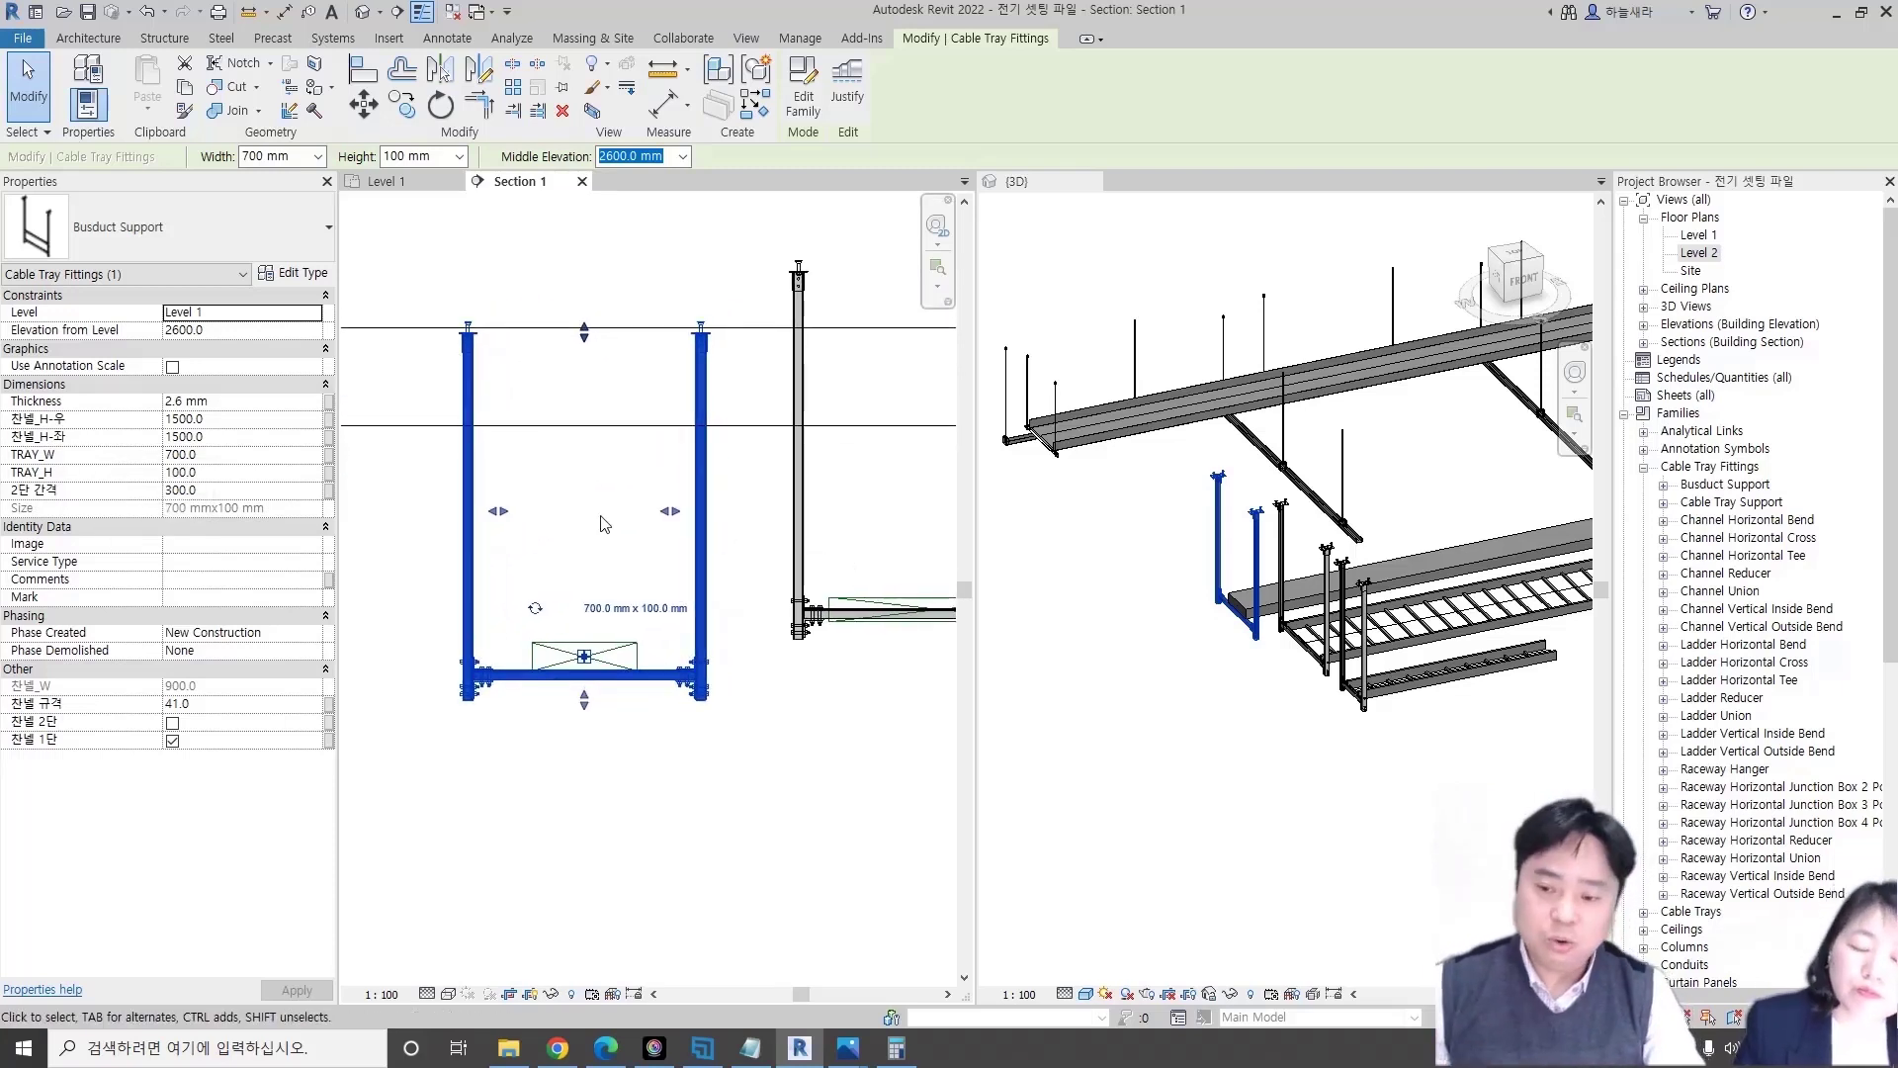
scroll(597, 514, down, 1)
middle_drag(597, 513, 624, 519)
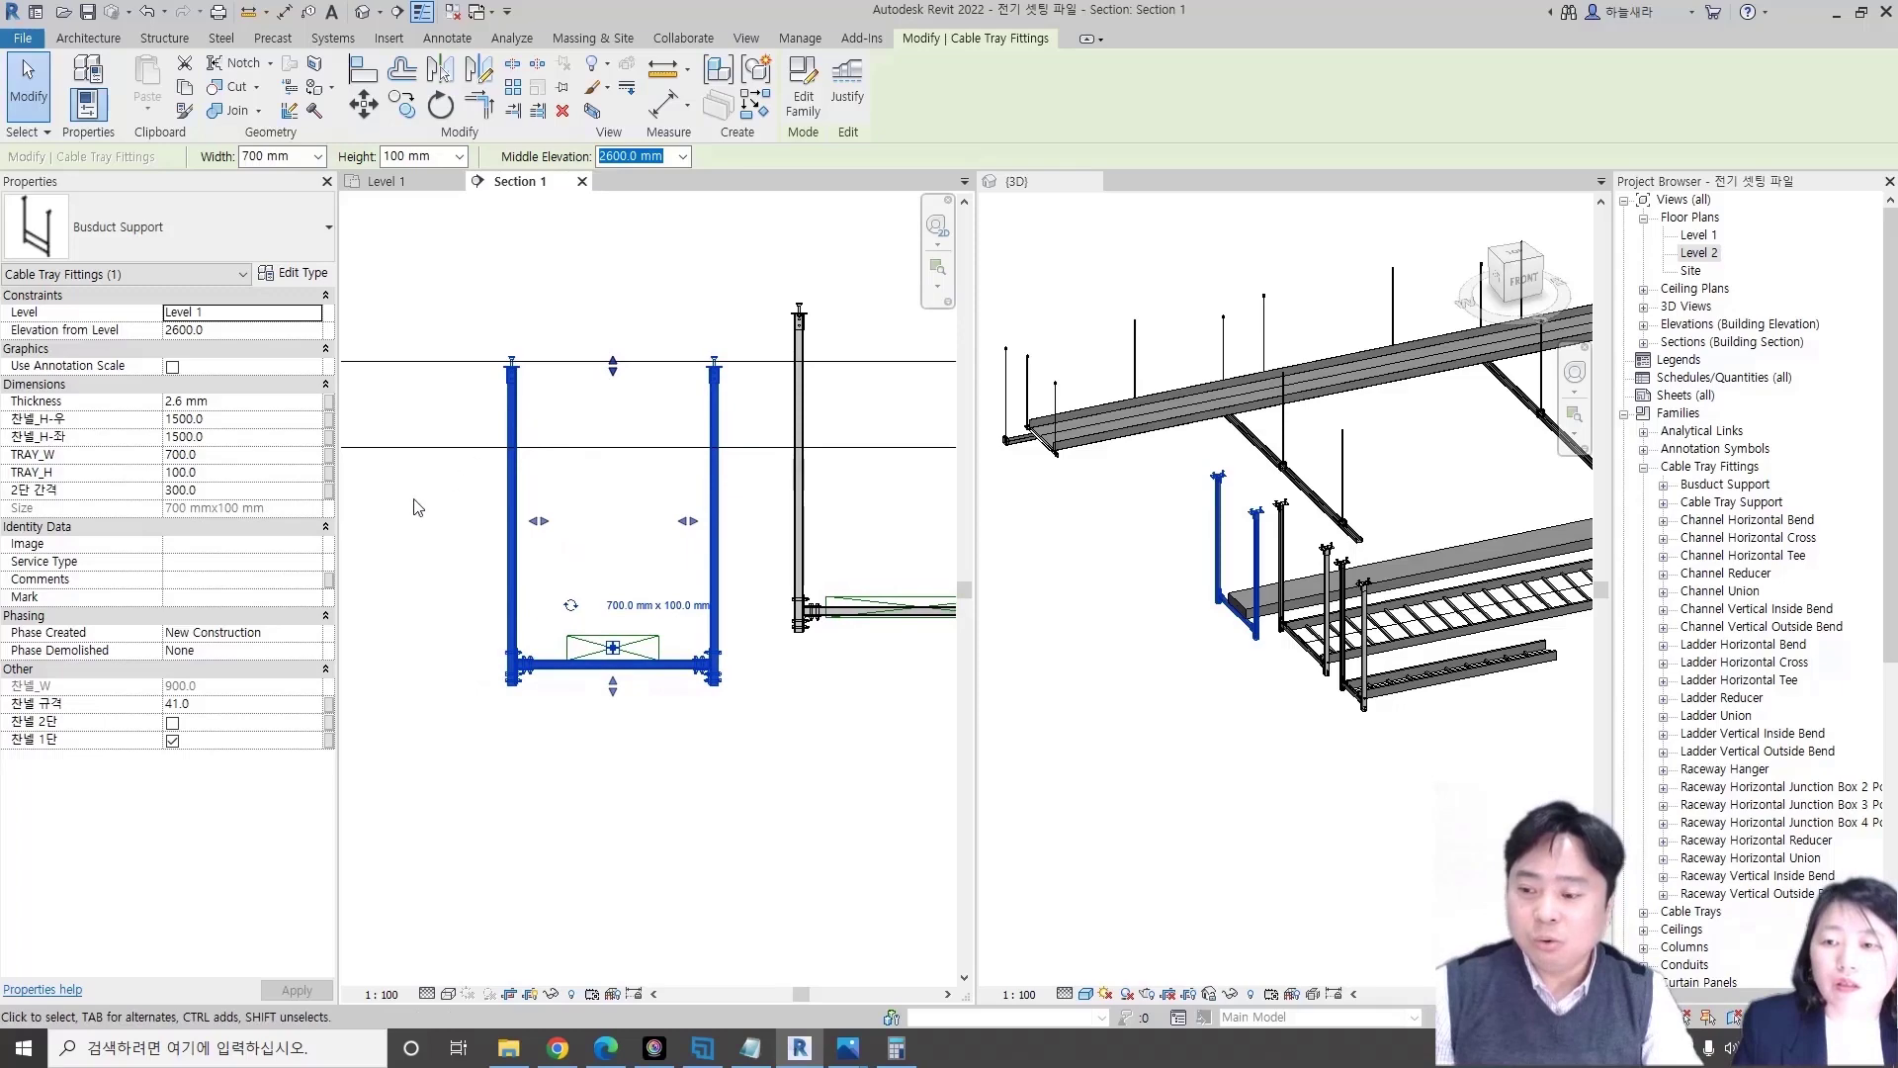
click(249, 420)
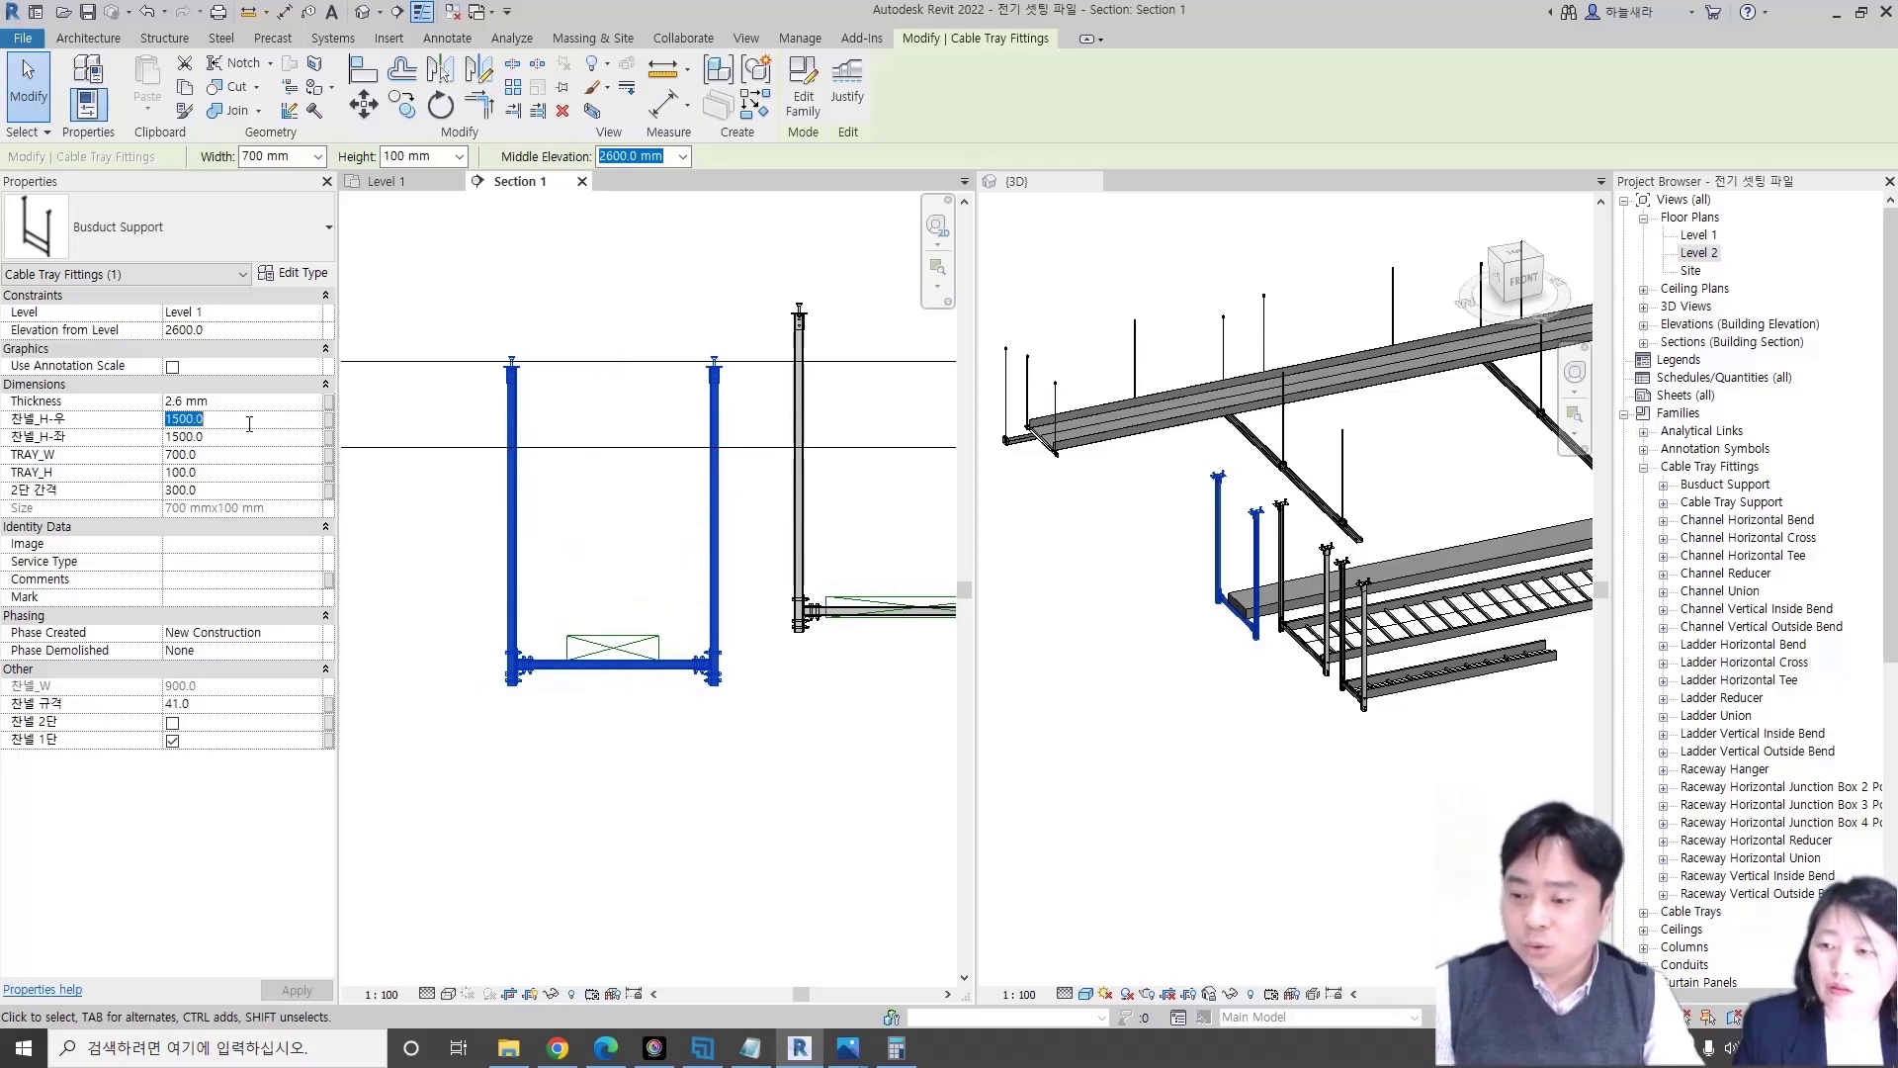
text(100)
- Measure the support's post top with an aligned dimension (DI)
click(699, 540)
scroll(699, 540, up, 3)
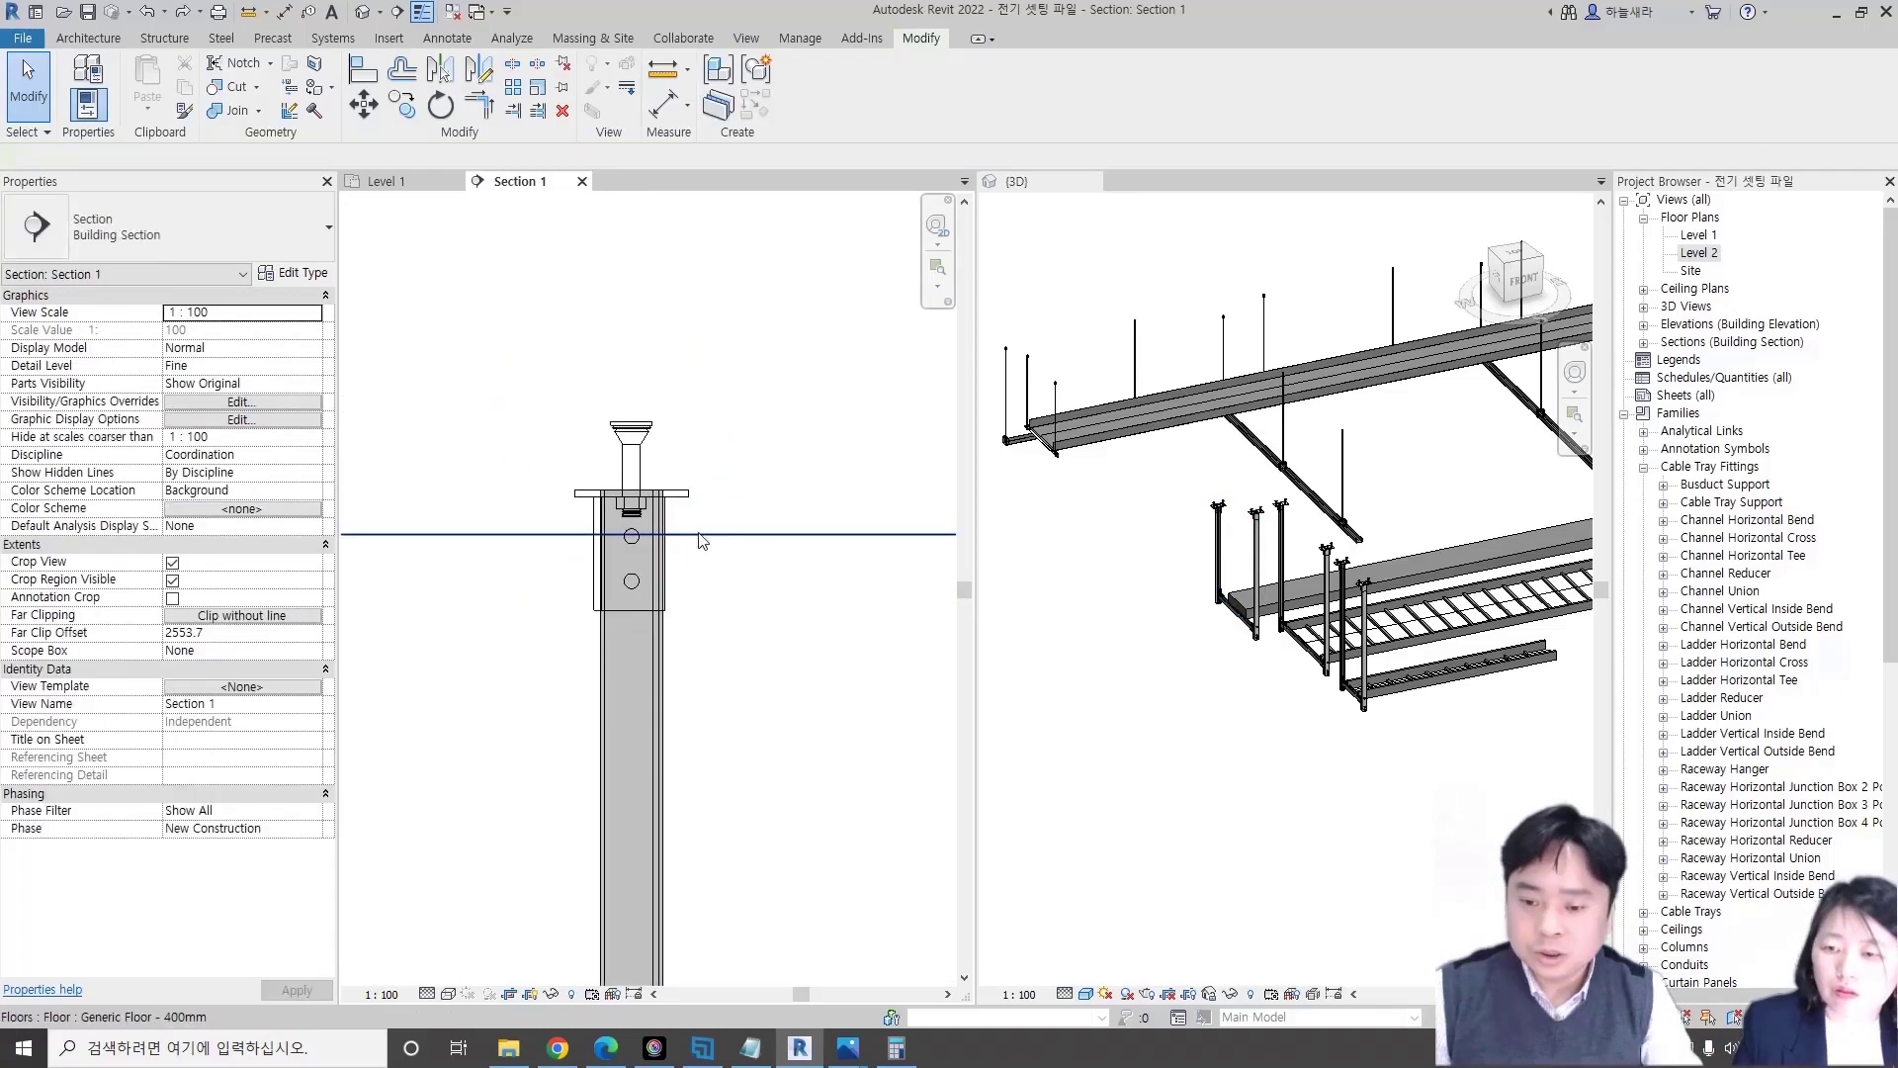
key(d)
key(i)
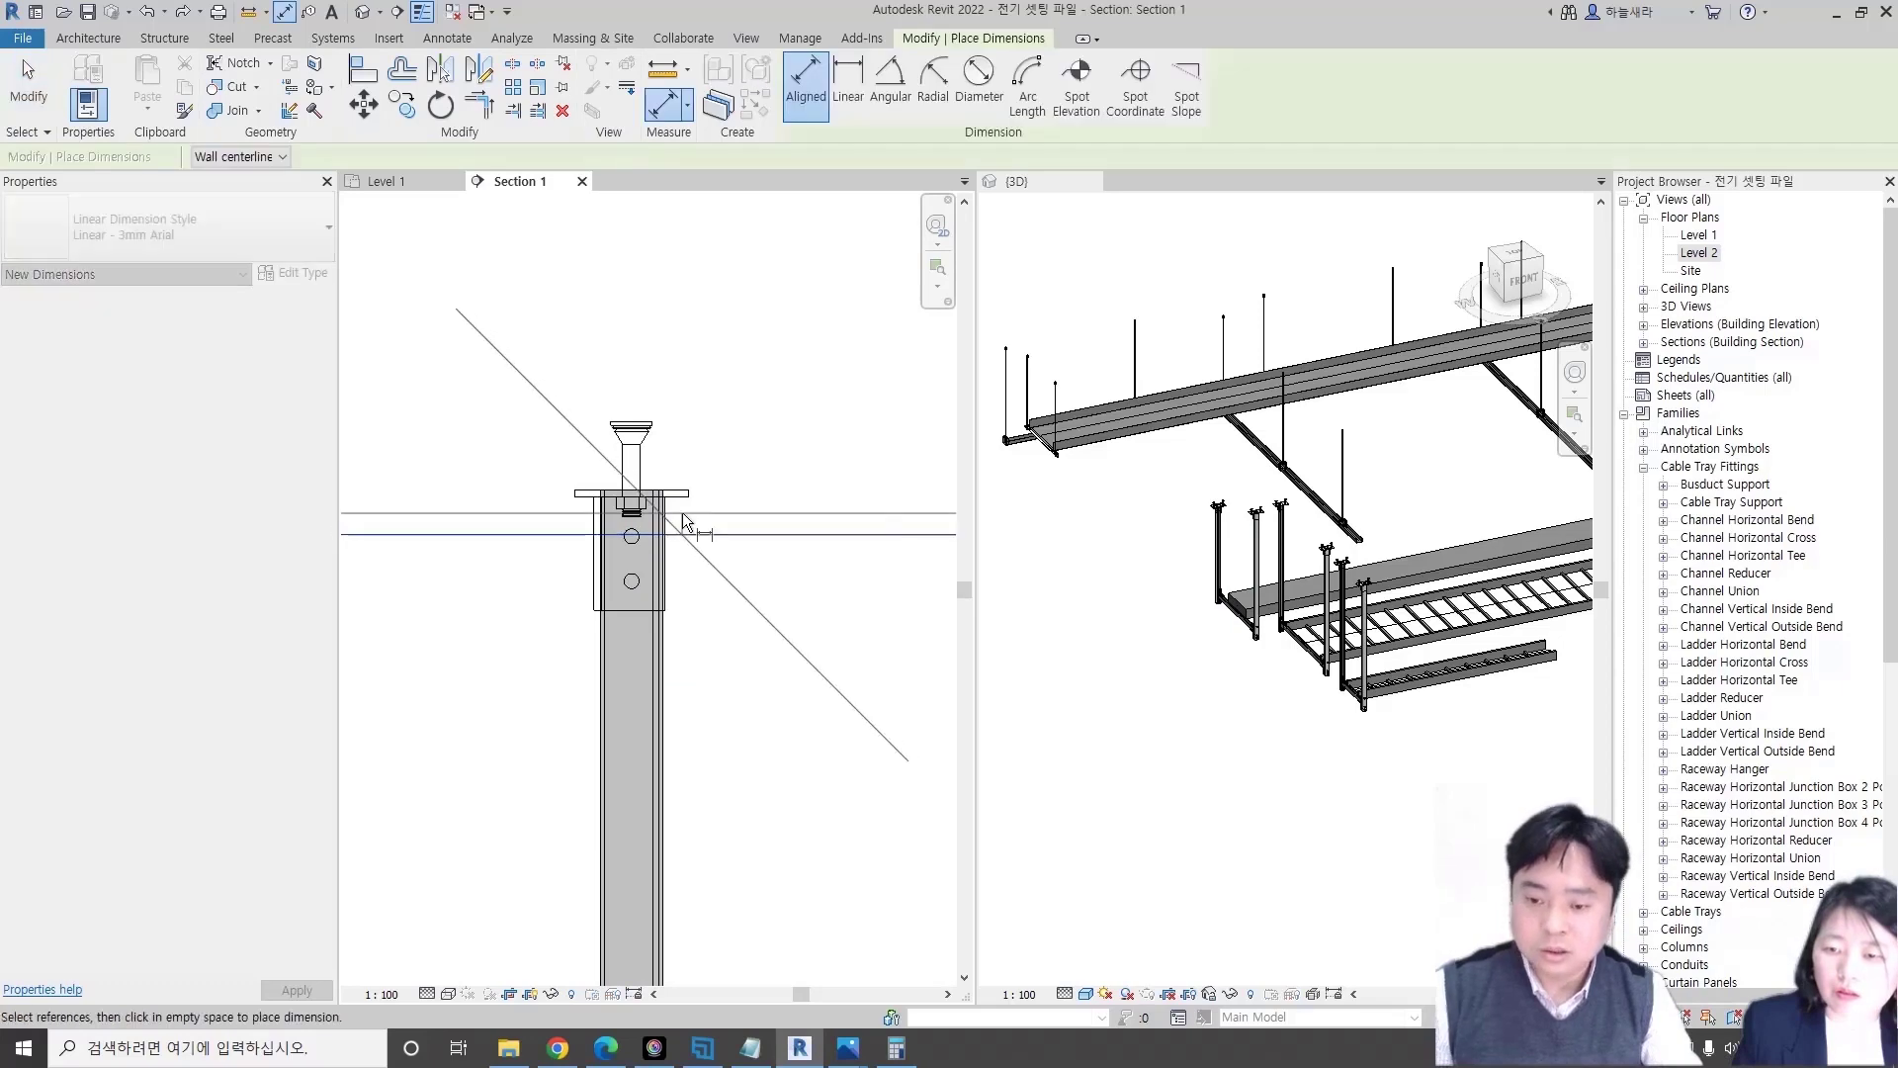
scroll(672, 544, down, 2)
key(Escape)
key(Escape)
scroll(668, 561, up, 2)
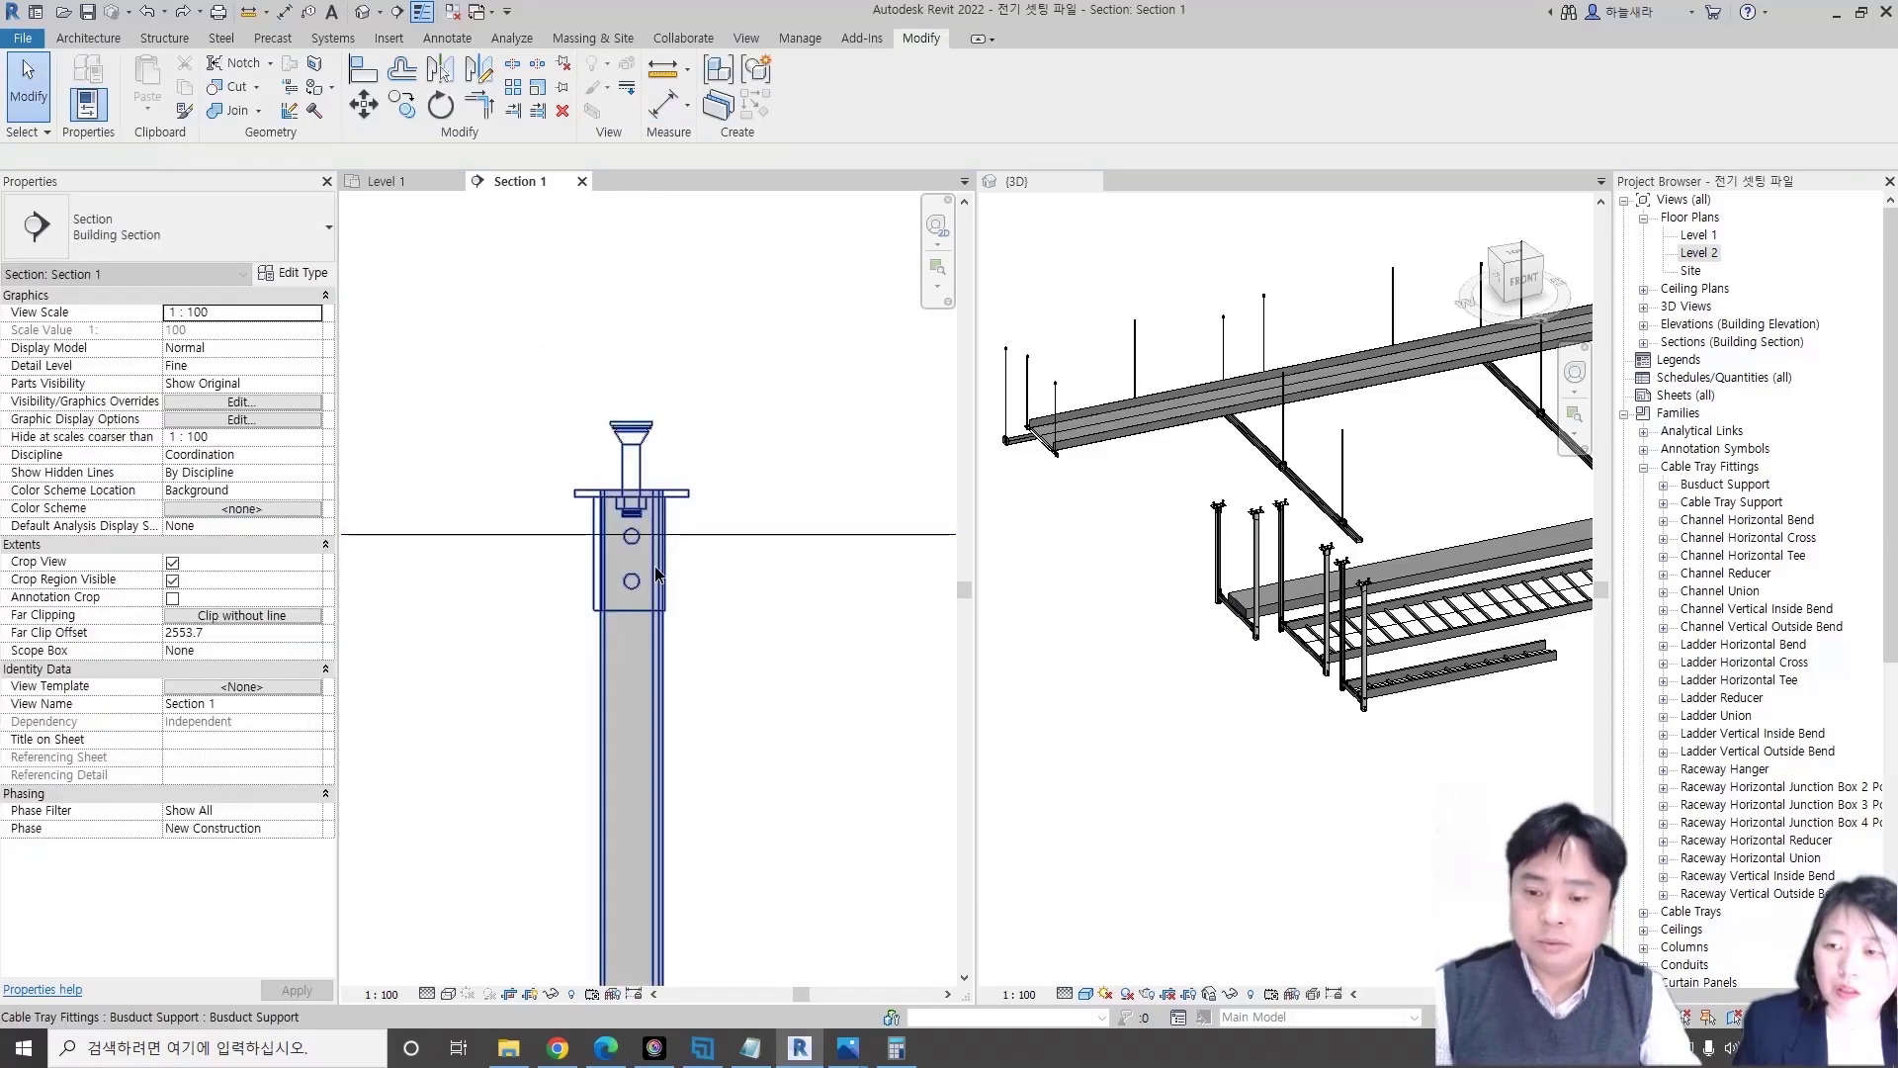
- Set the busduct support's 찬넬_H-우 to 1120, leaving the other channel at 1500
click(655, 565)
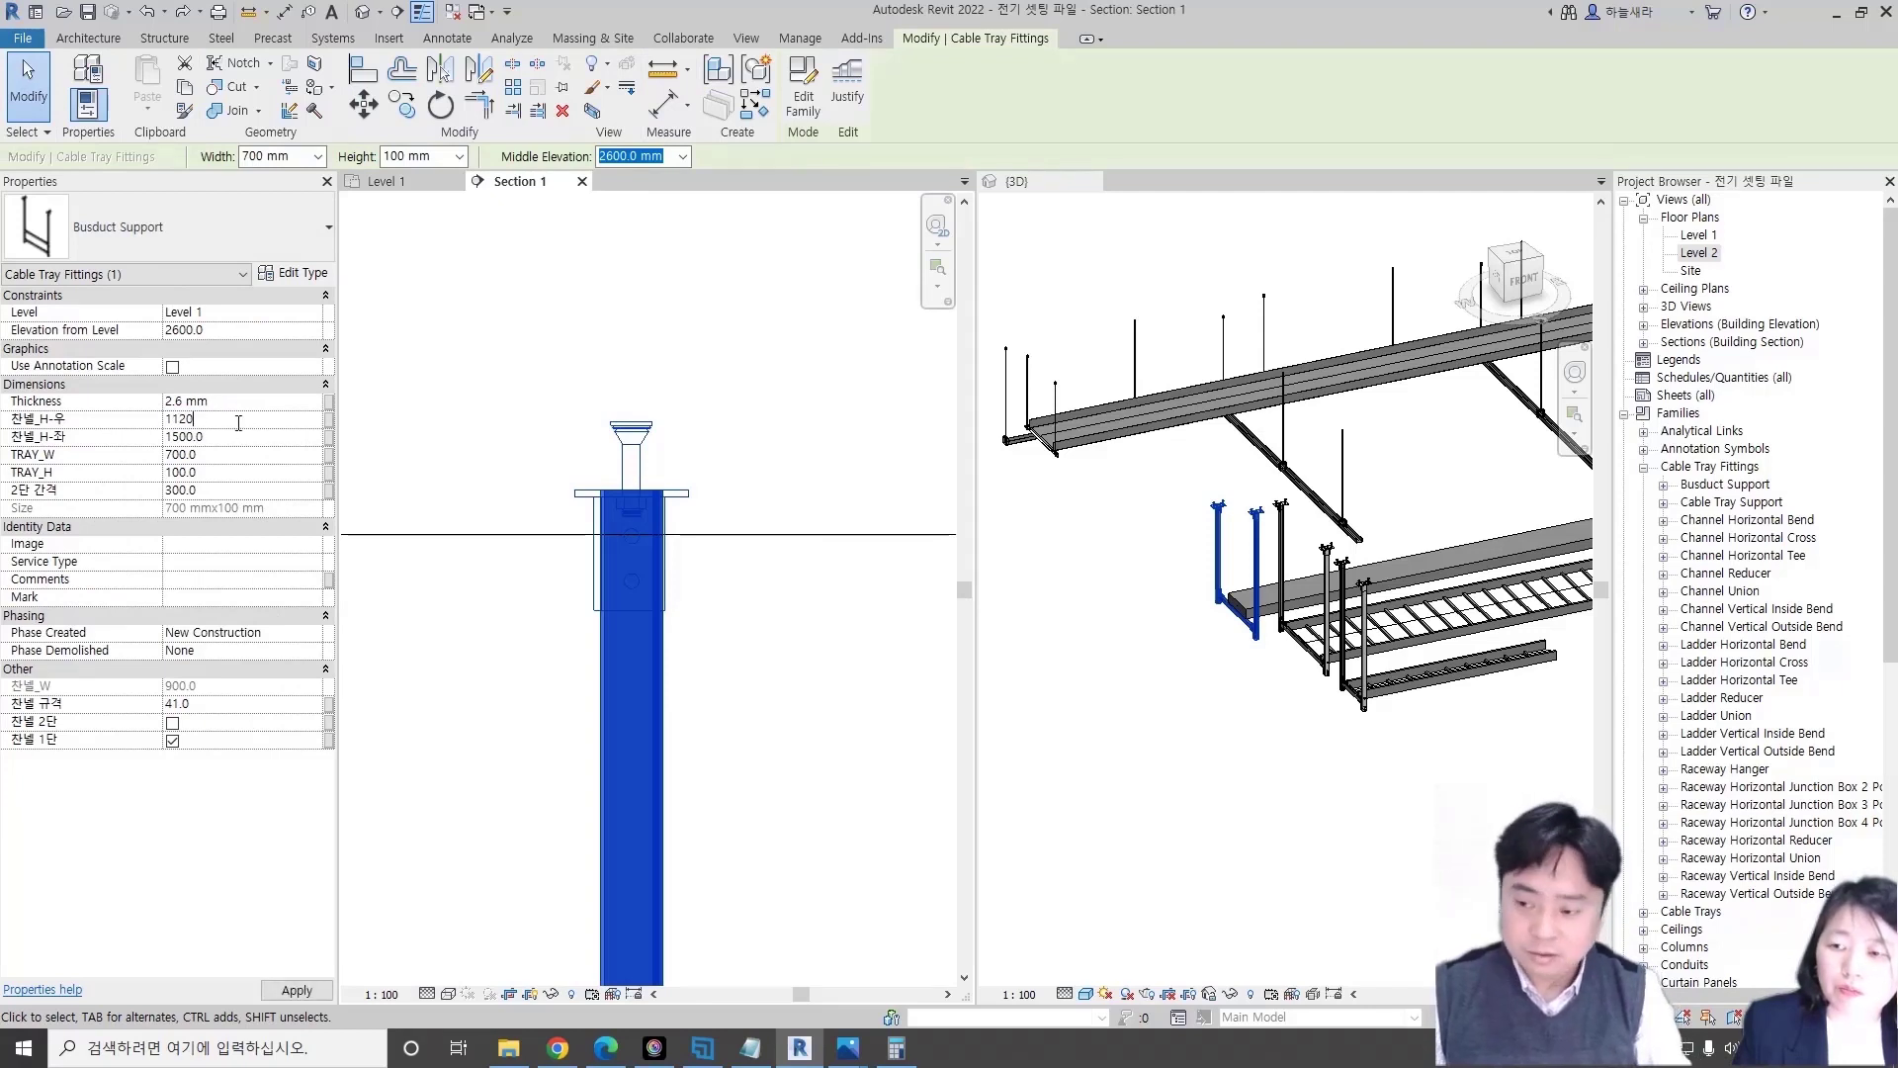
scroll(780, 784, down, 1)
scroll(593, 543, down, 3)
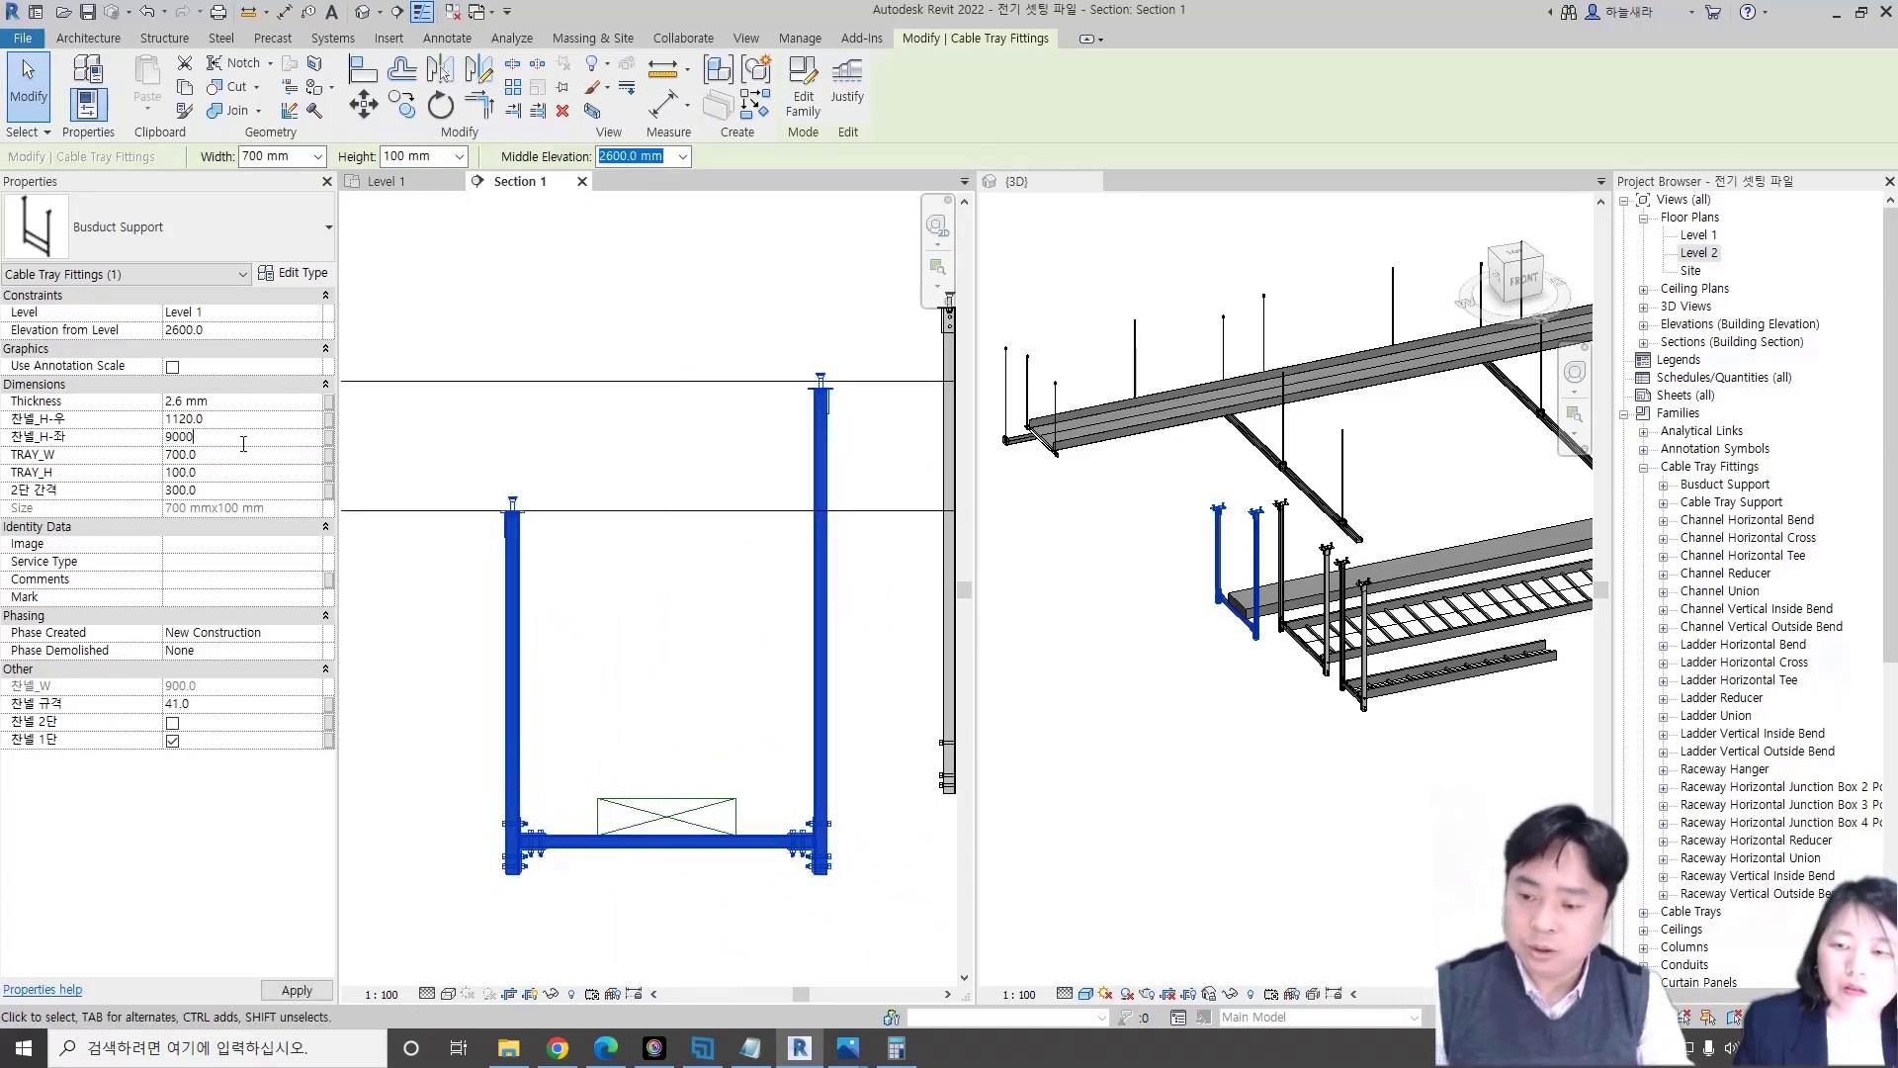
click(403, 609)
scroll(403, 610, down, 1)
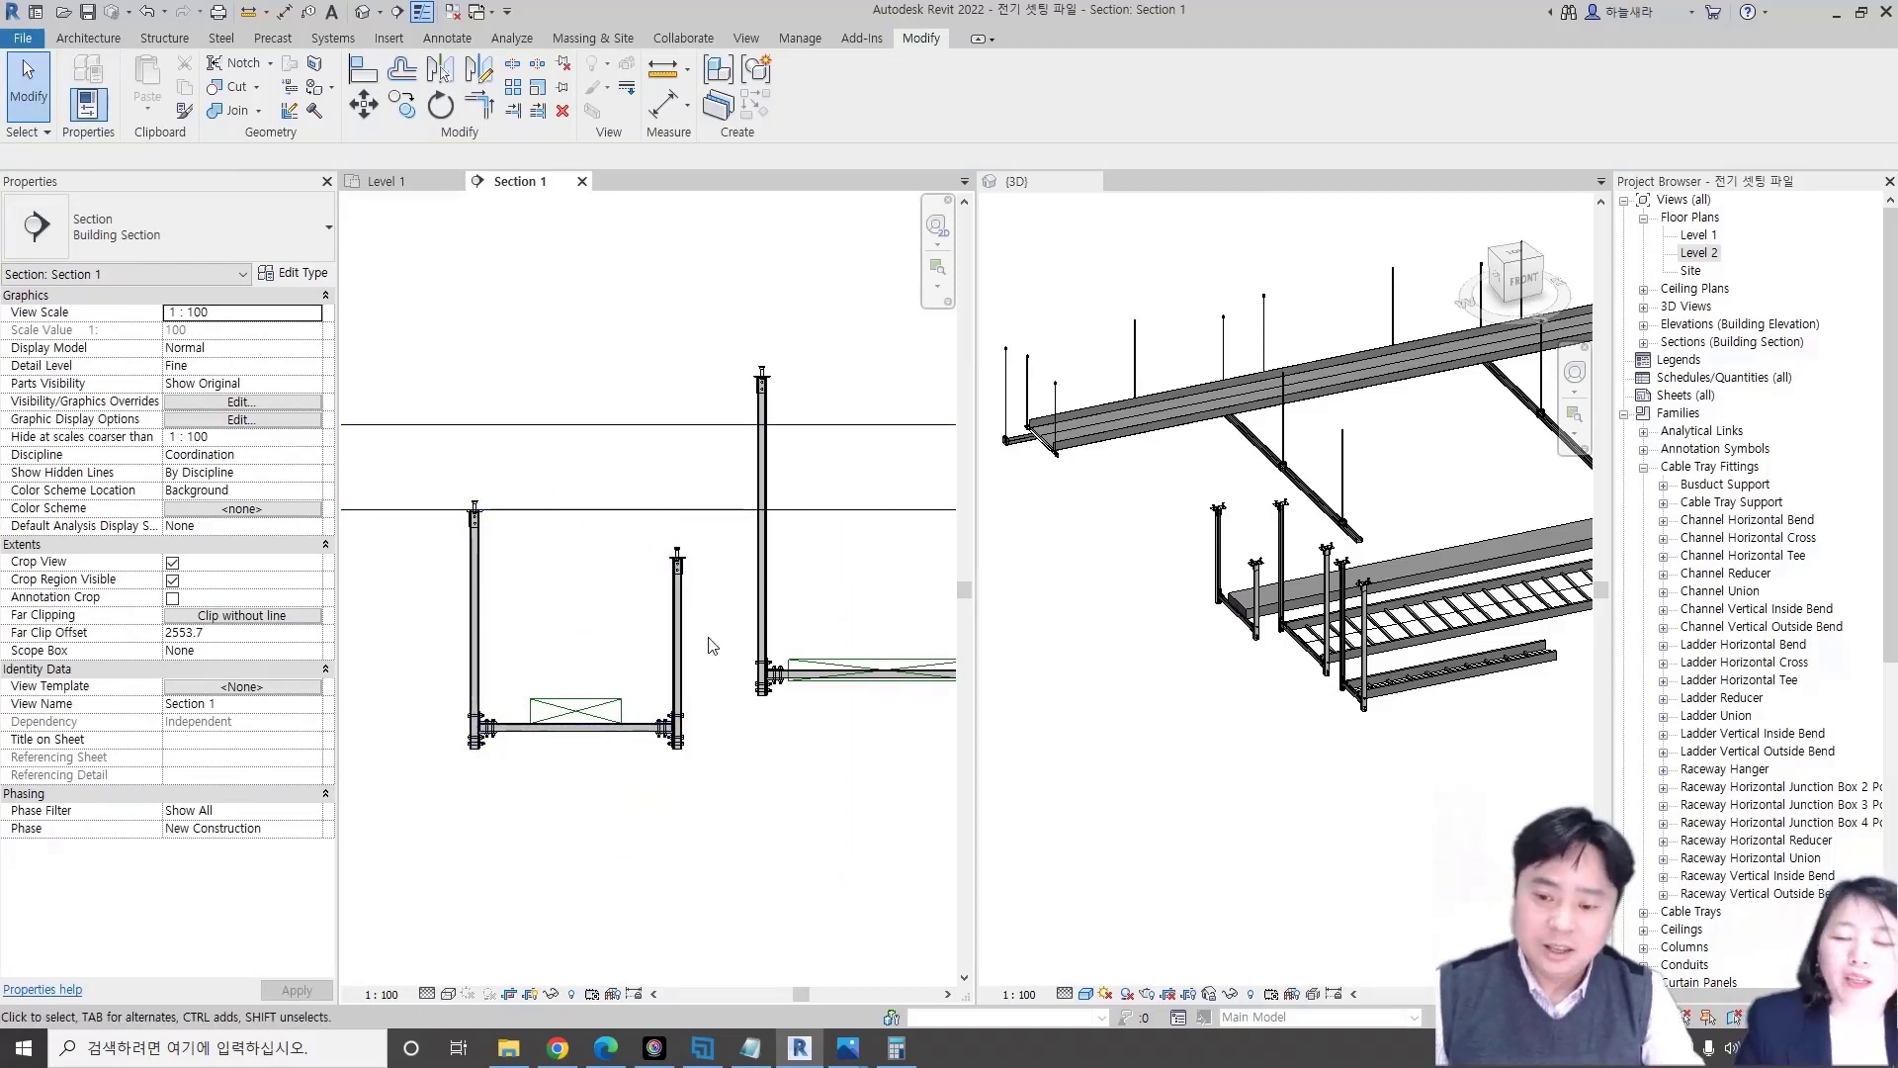
scroll(671, 647, down, 2)
middle_drag(554, 603, 621, 626)
scroll(621, 626, down, 1)
click(796, 621)
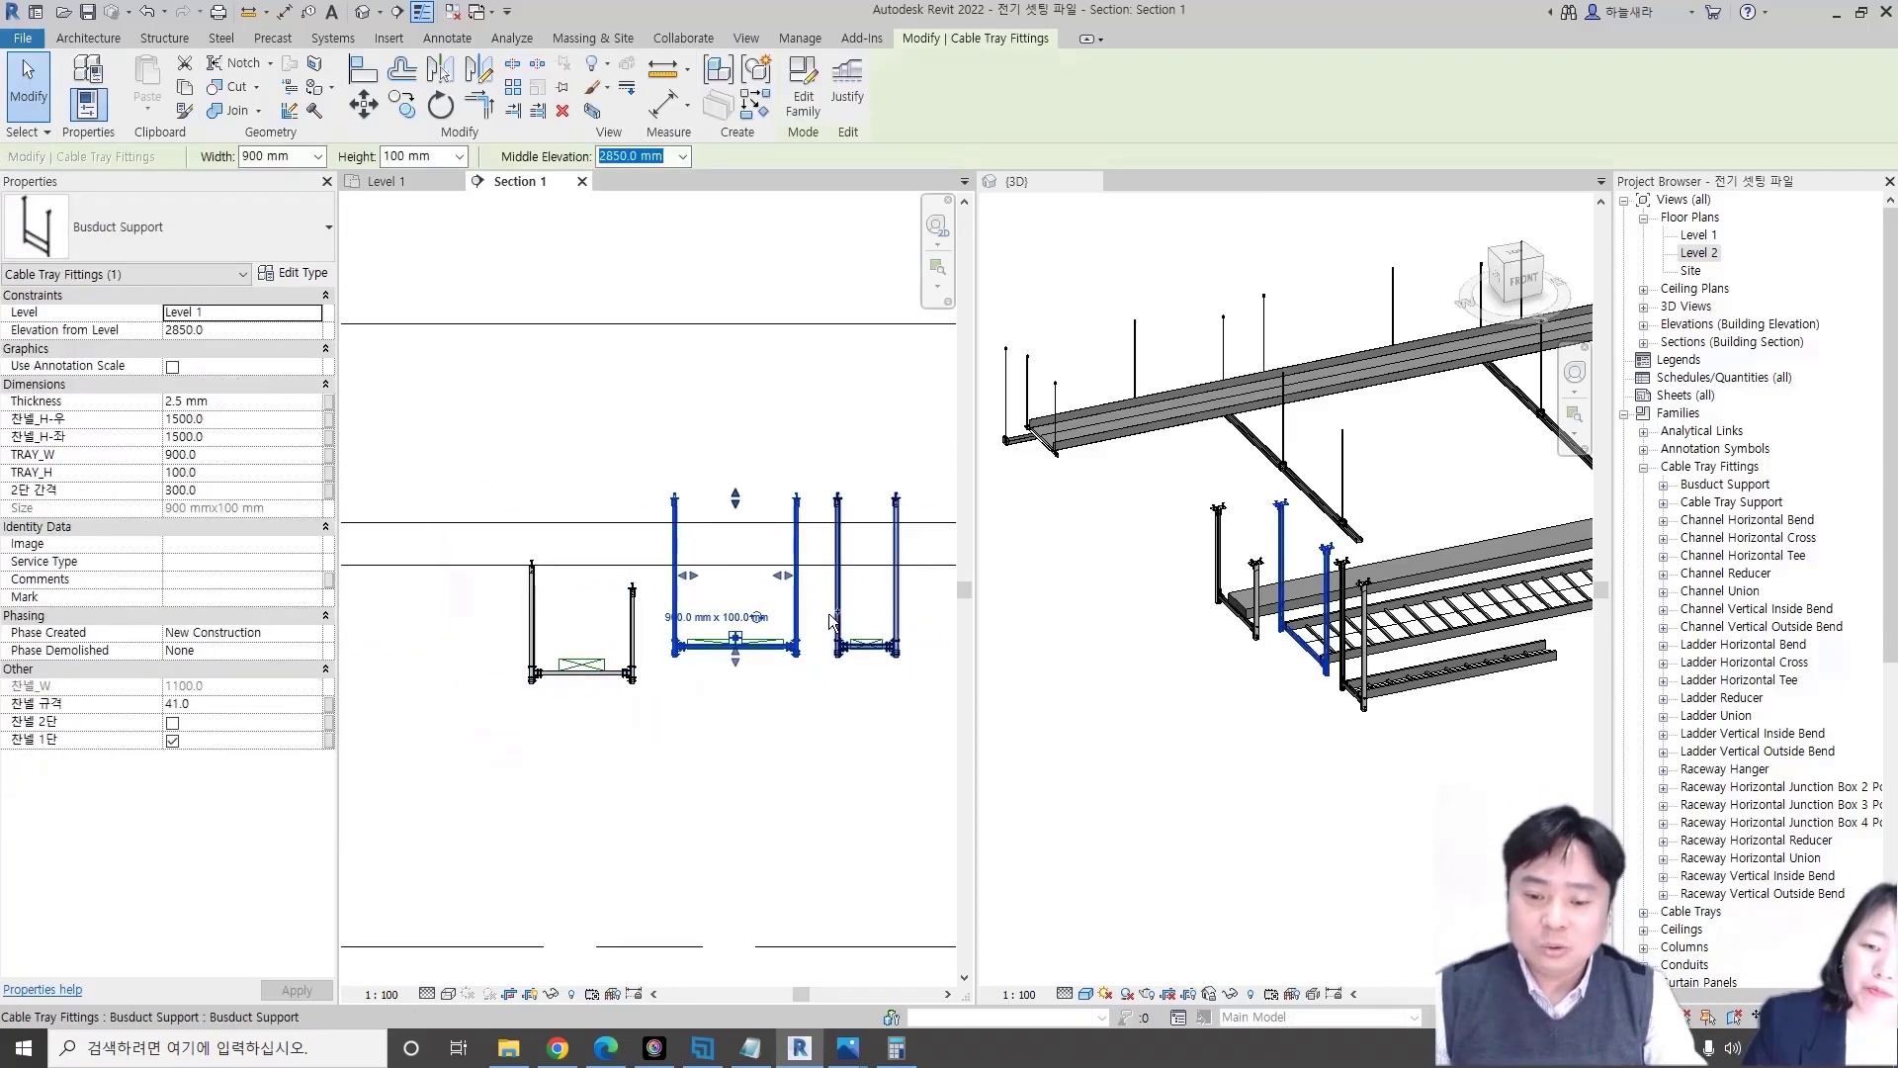
- Zoom into the first support in Section 1 and select the busduct support
key(Escape)
scroll(600, 675, up, 3)
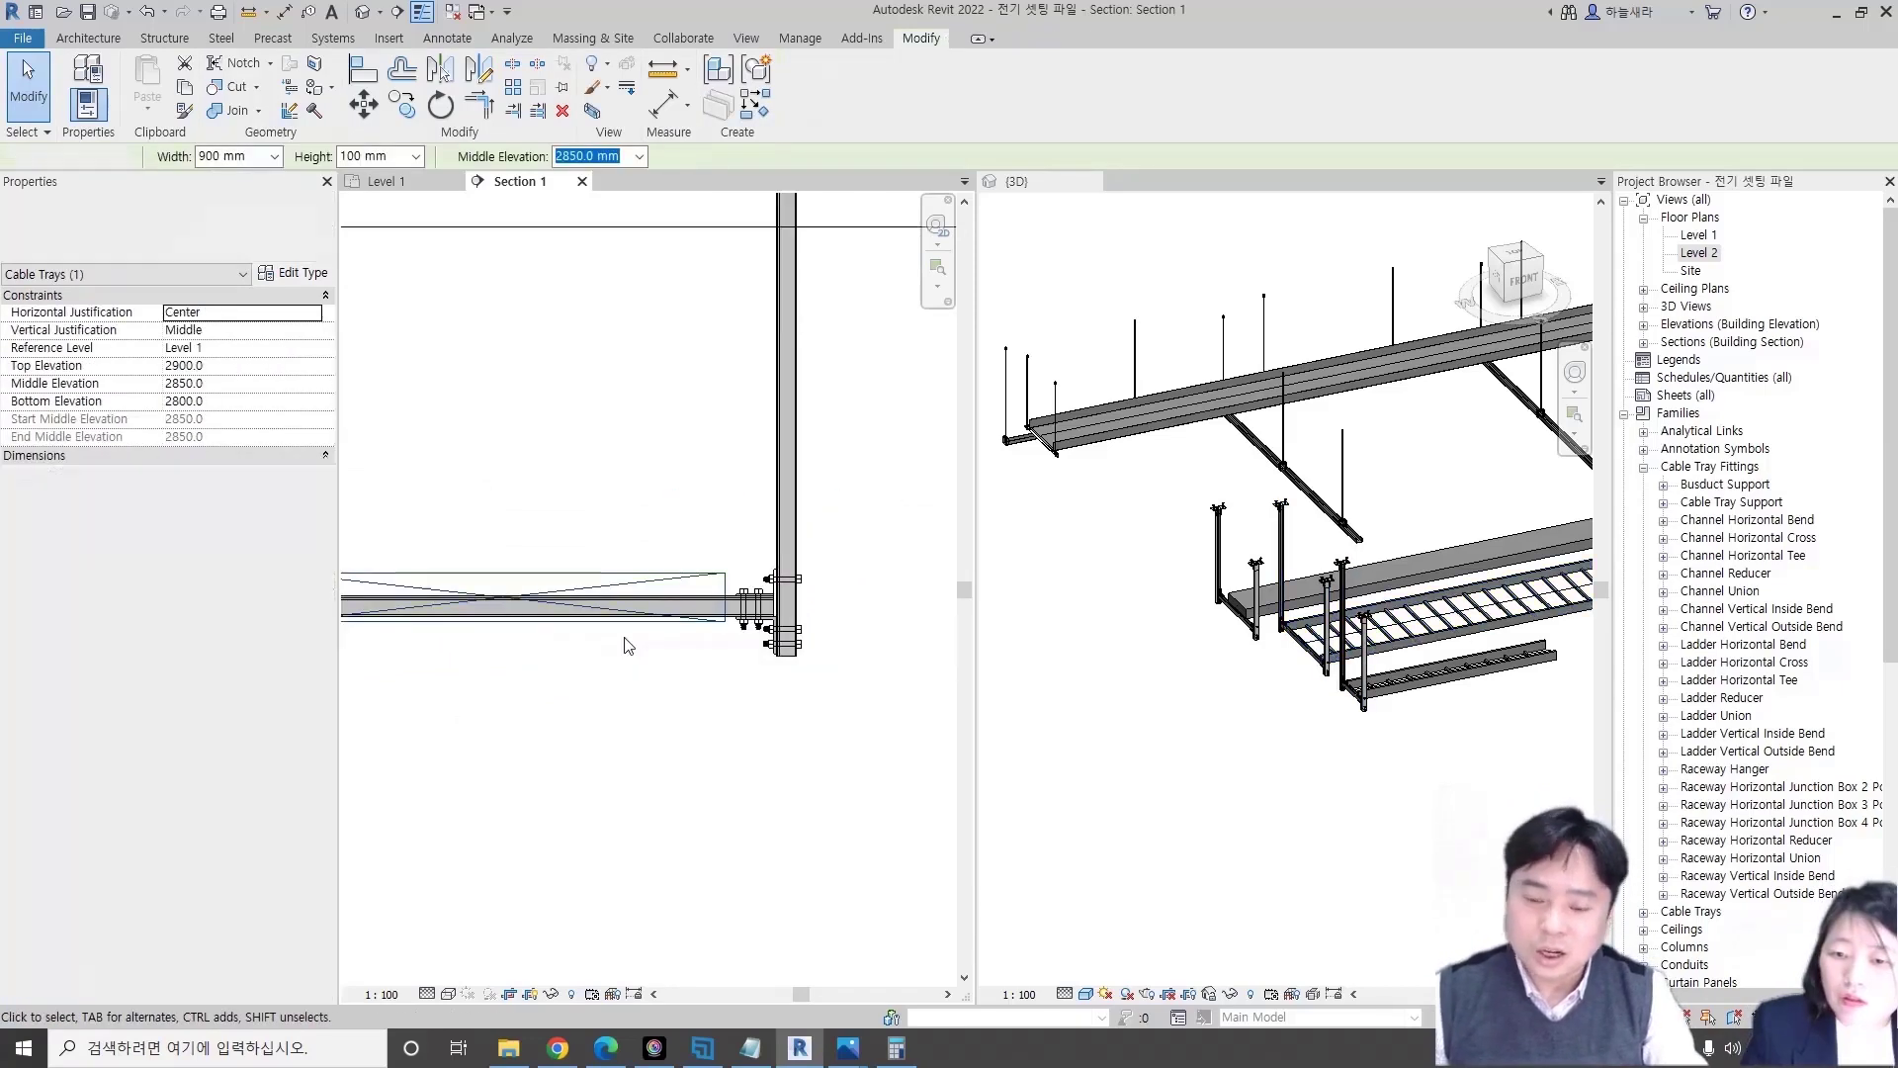
scroll(658, 655, up, 2)
mouse_move(665, 649)
middle_down()
mouse_move(628, 645)
mouse_move(699, 652)
middle_up()
scroll(692, 649, up, 1)
scroll(623, 593, up, 1)
scroll(632, 594, down, 1)
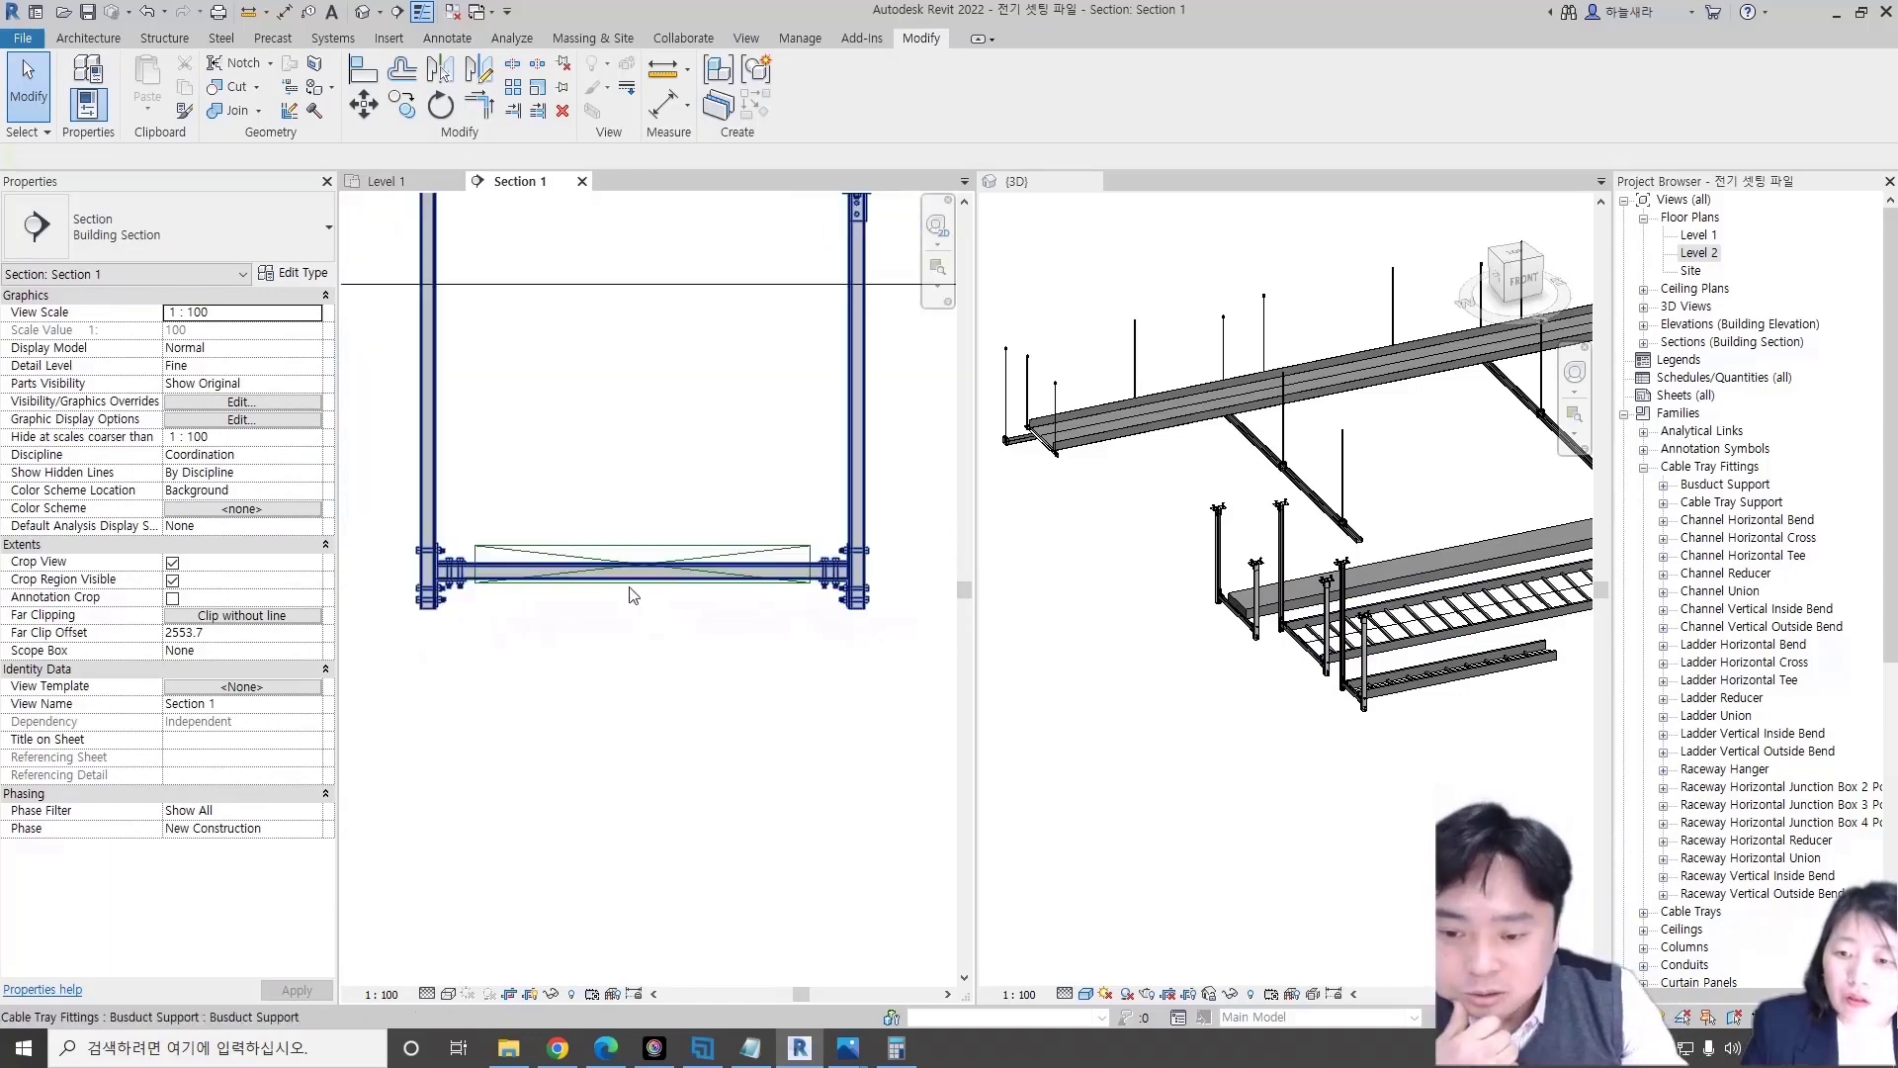
scroll(656, 580, up, 1)
click(926, 589)
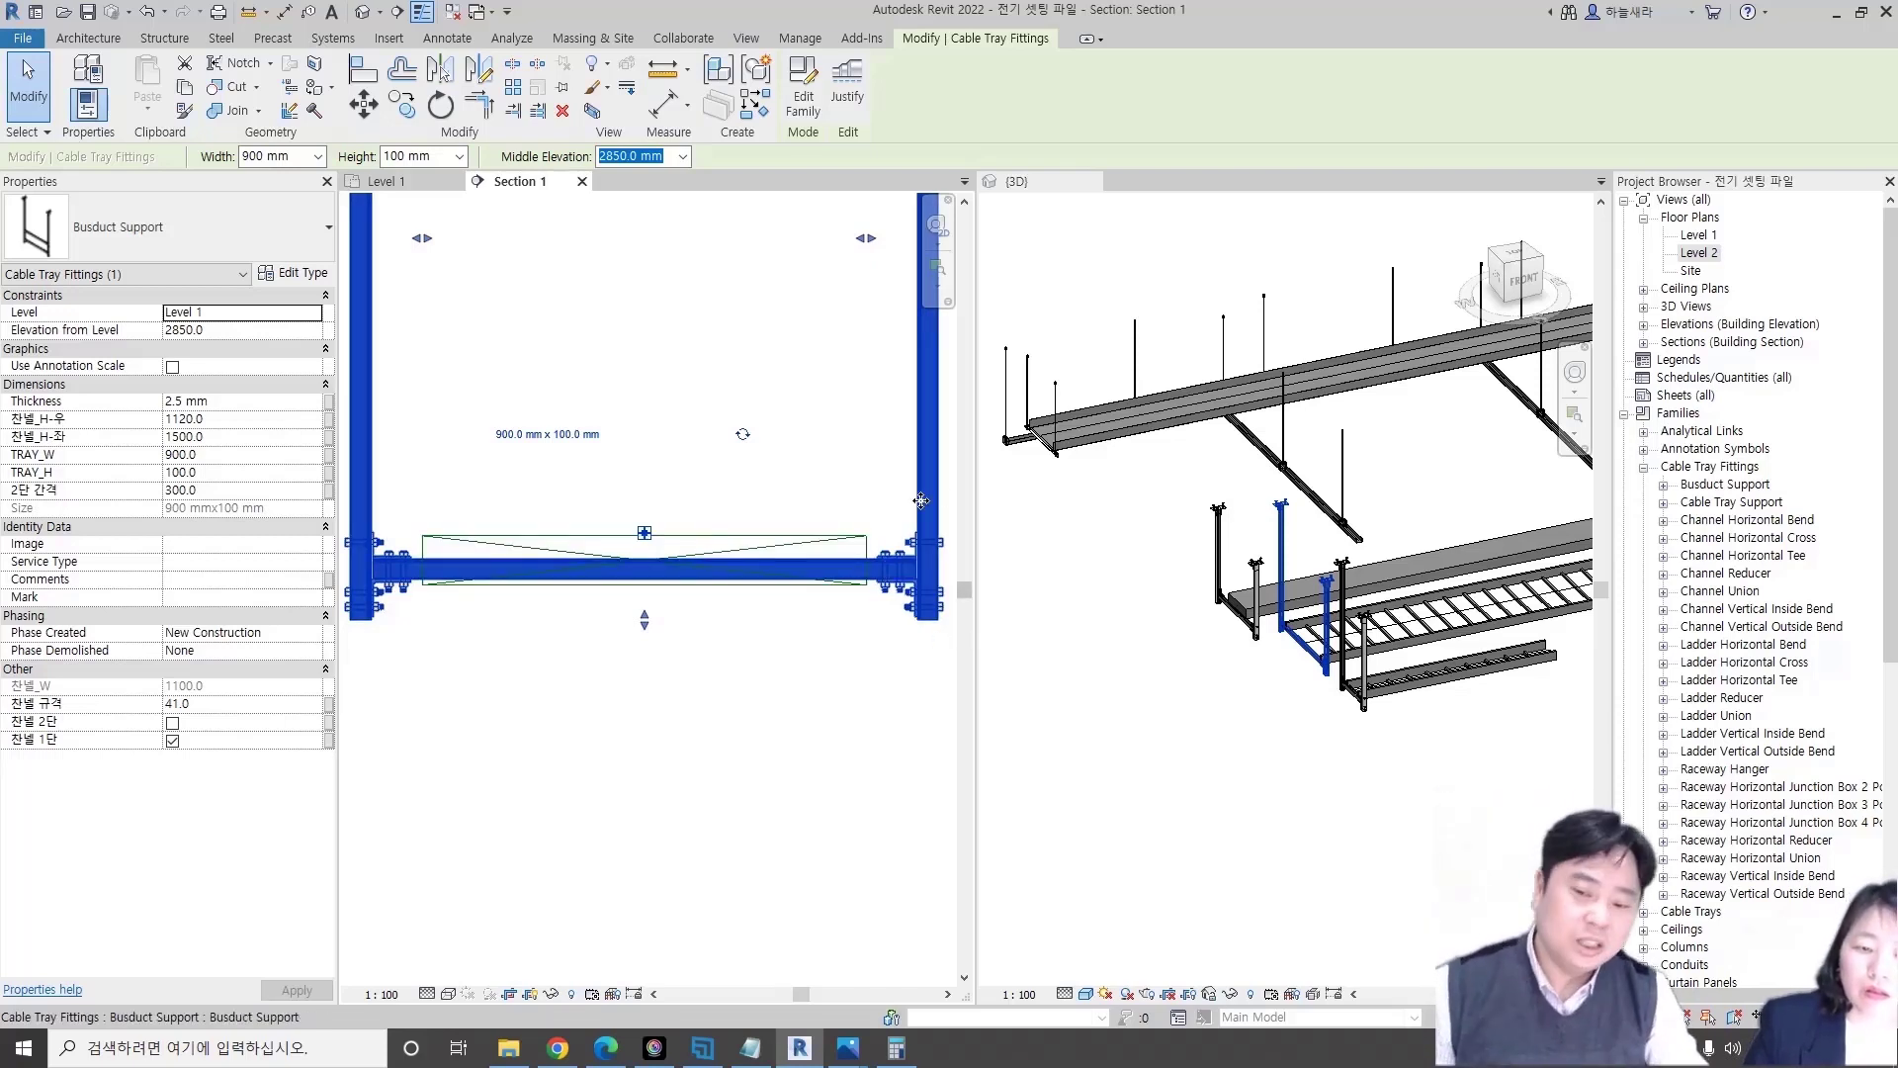
- Select both busduct supports in Section 1
scroll(712, 682, down, 3)
scroll(712, 682, down, 3)
scroll(710, 692, down, 2)
scroll(710, 692, up, 2)
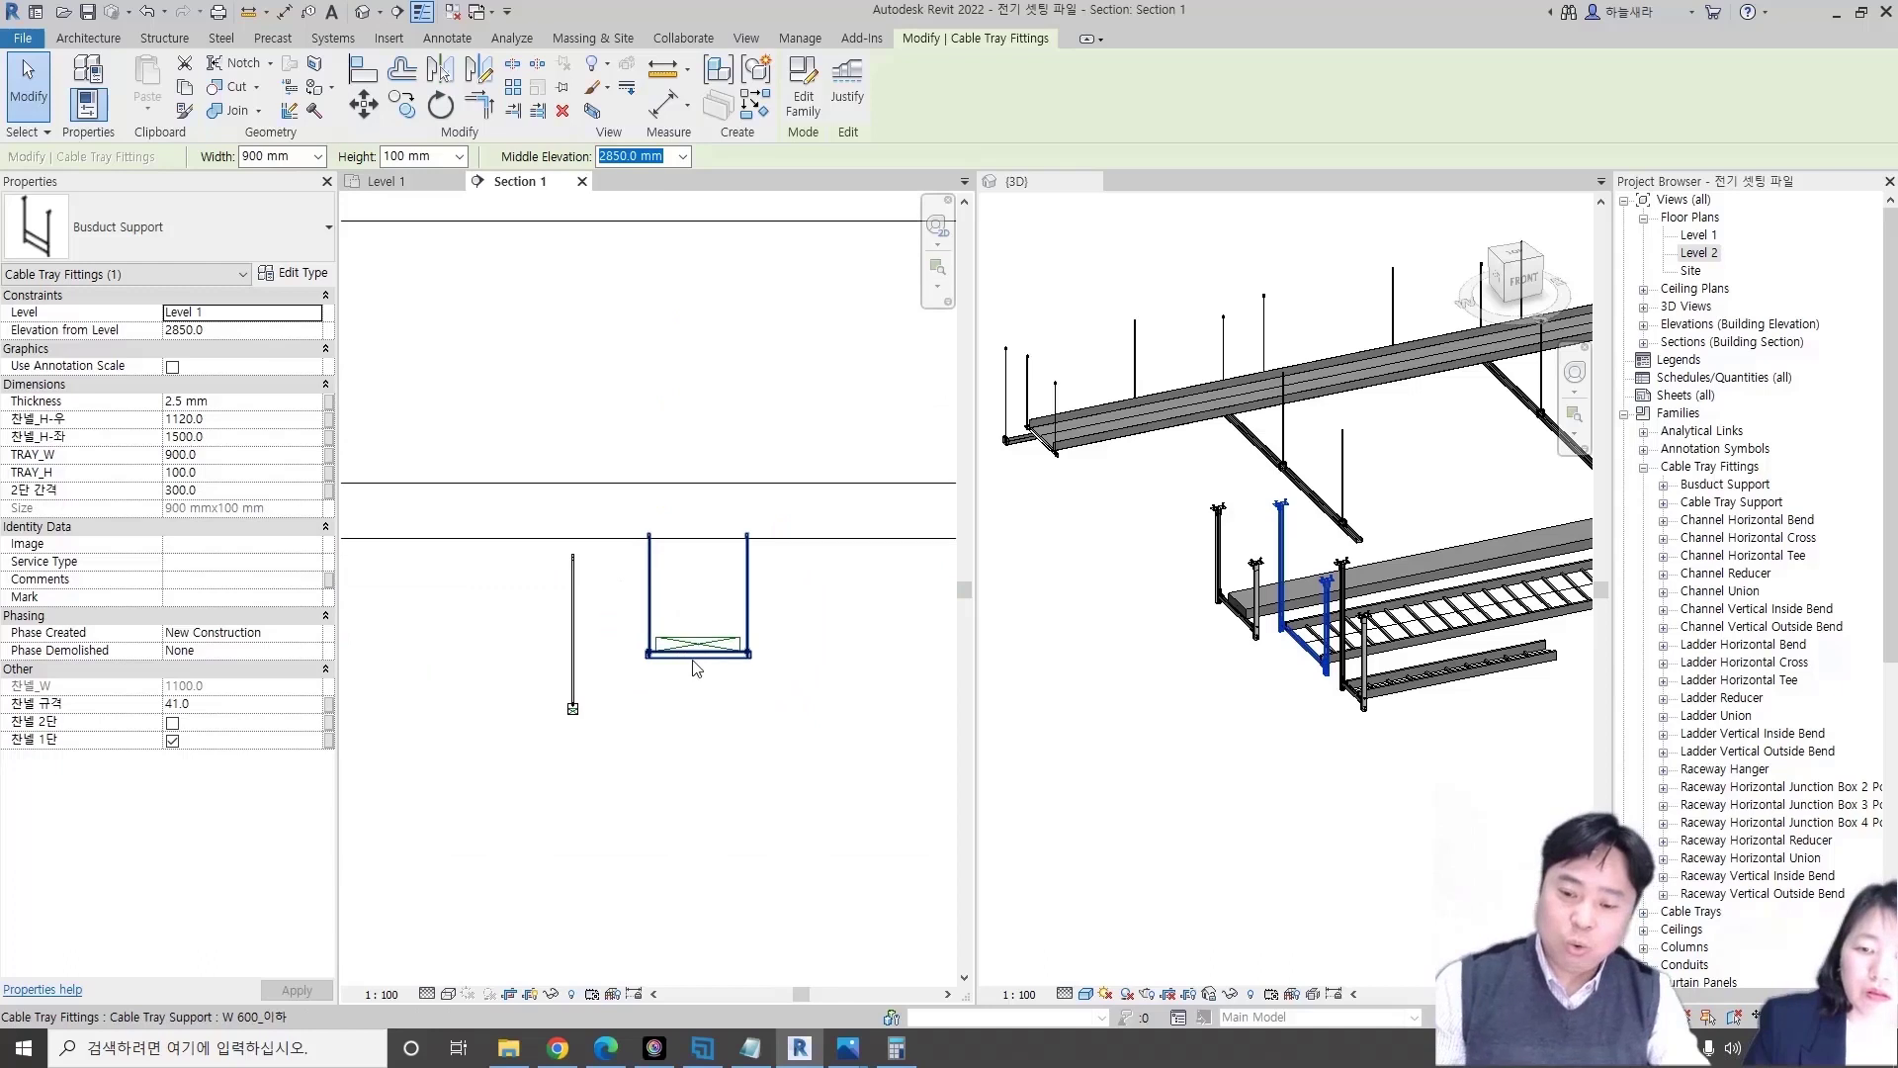
scroll(732, 682, up, 3)
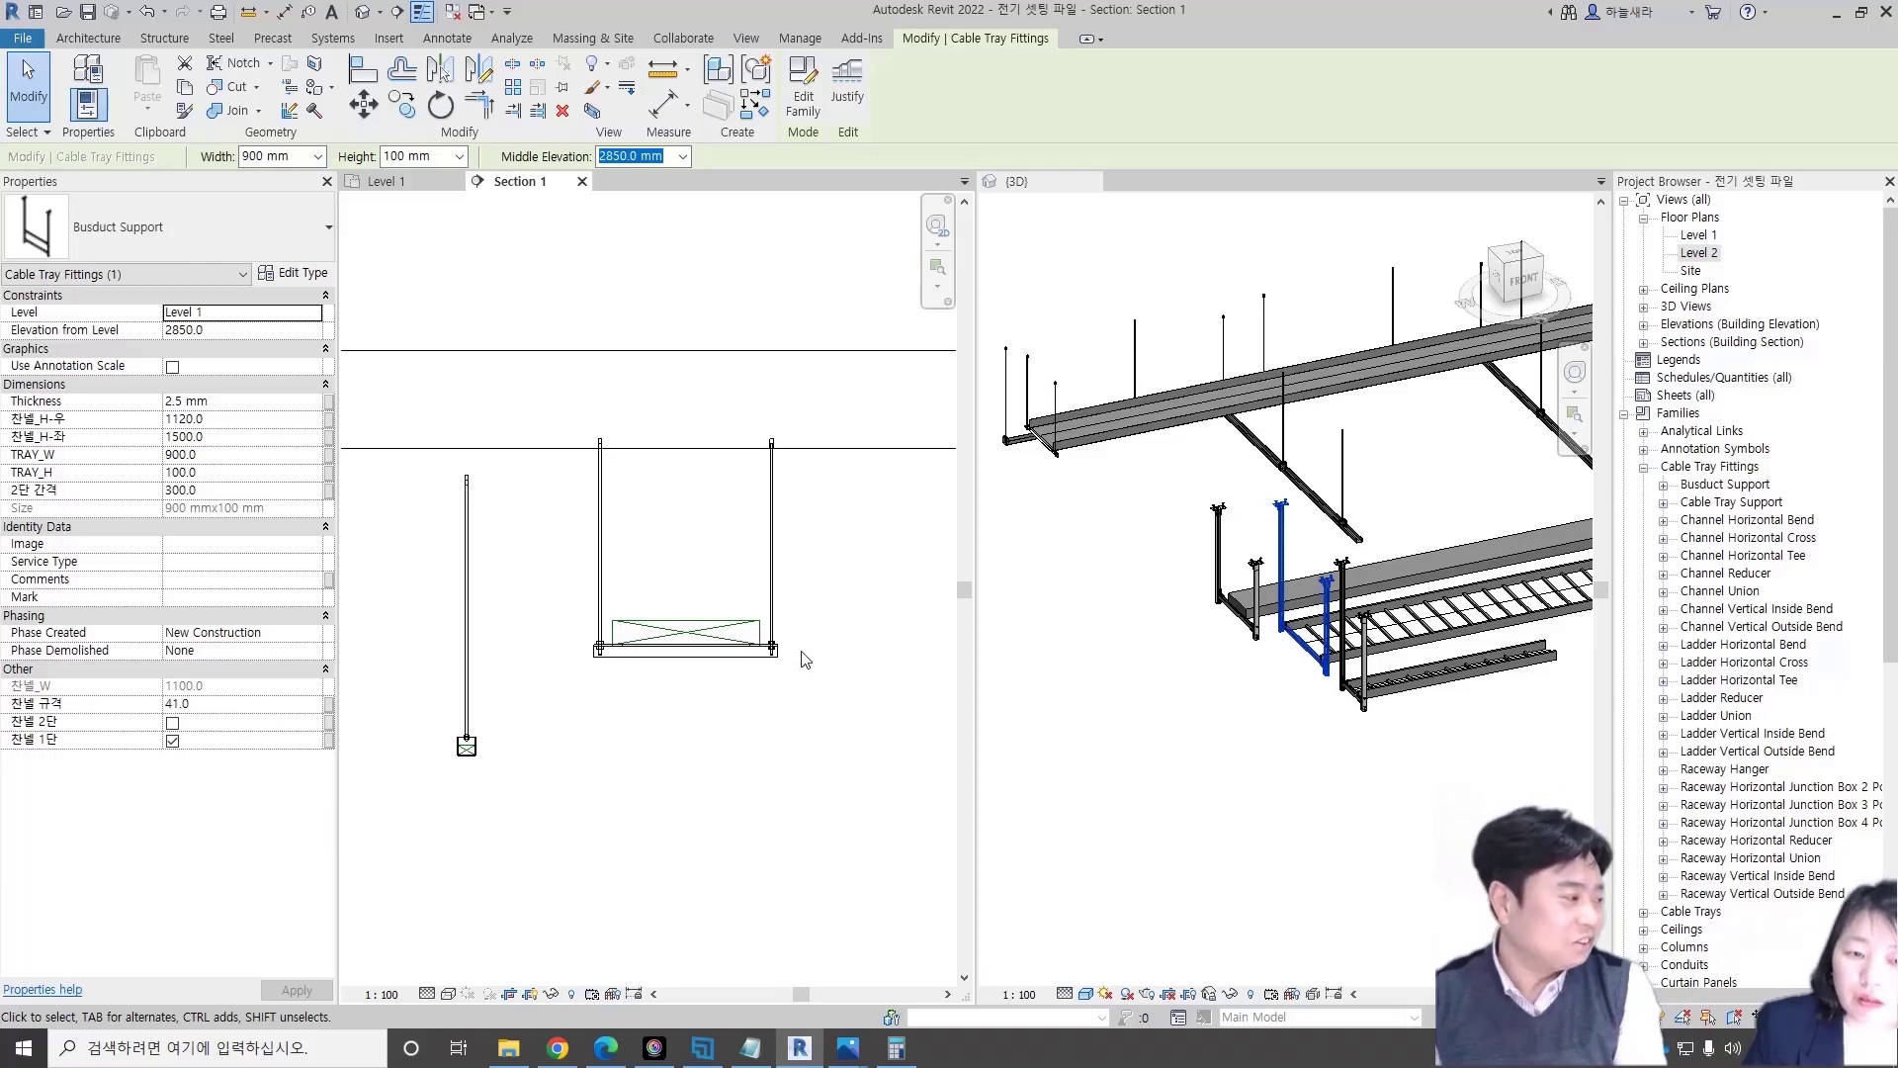
scroll(781, 663, down, 2)
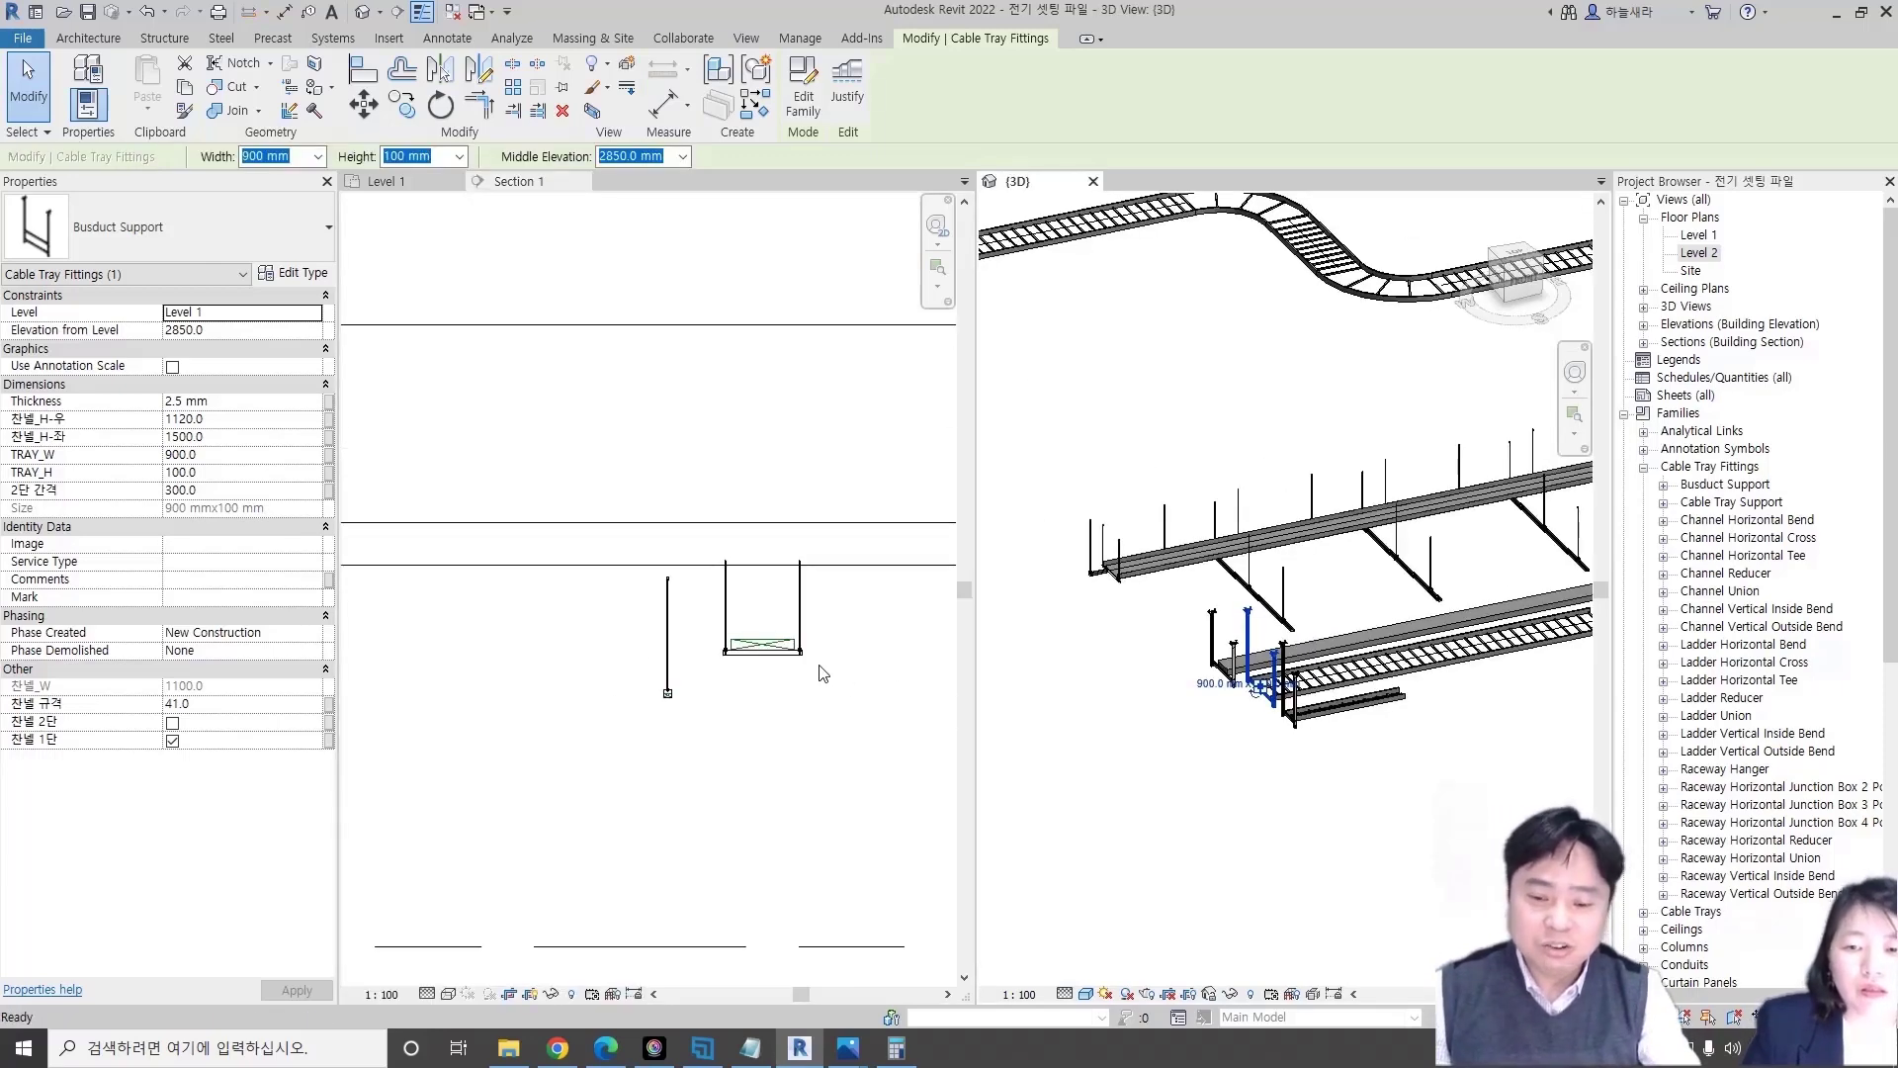
scroll(760, 665, down, 2)
click(760, 655)
scroll(615, 656, up, 2)
scroll(776, 628, up, 2)
scroll(644, 577, up, 2)
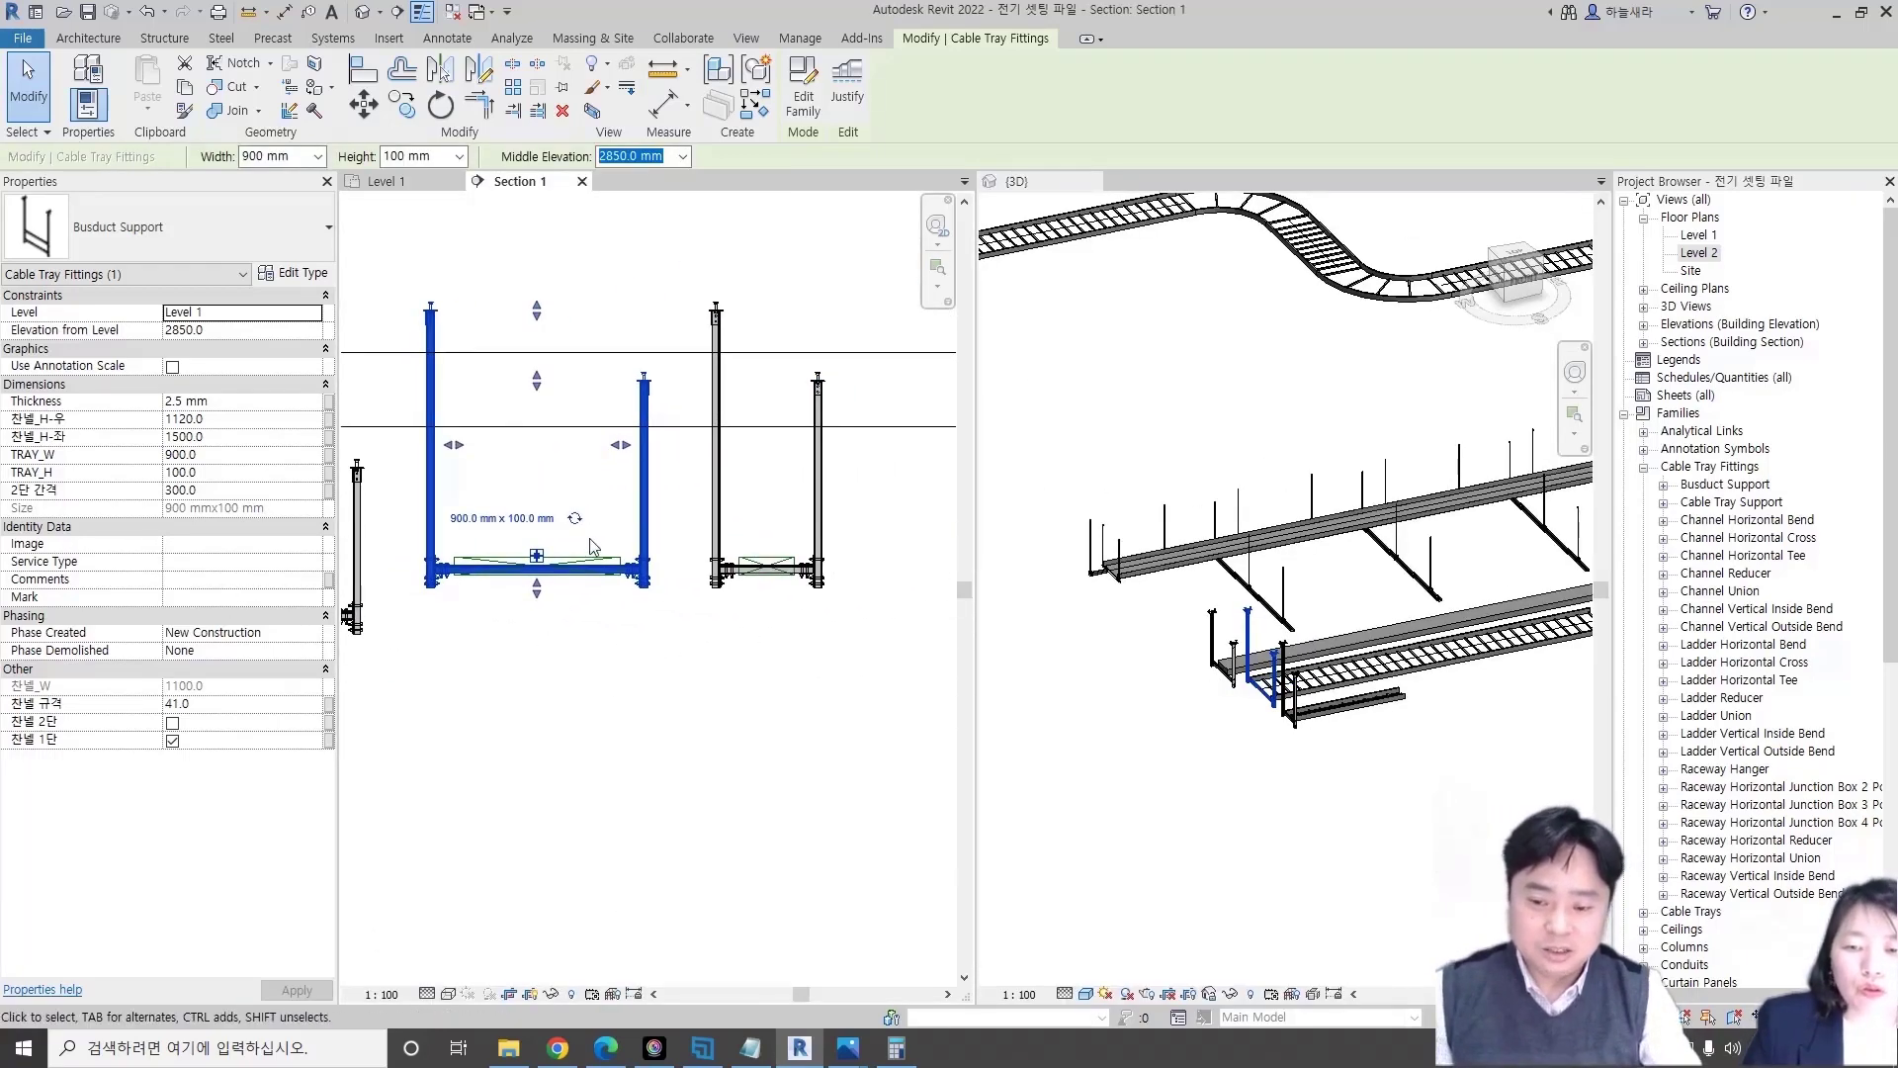
scroll(712, 588, up, 2)
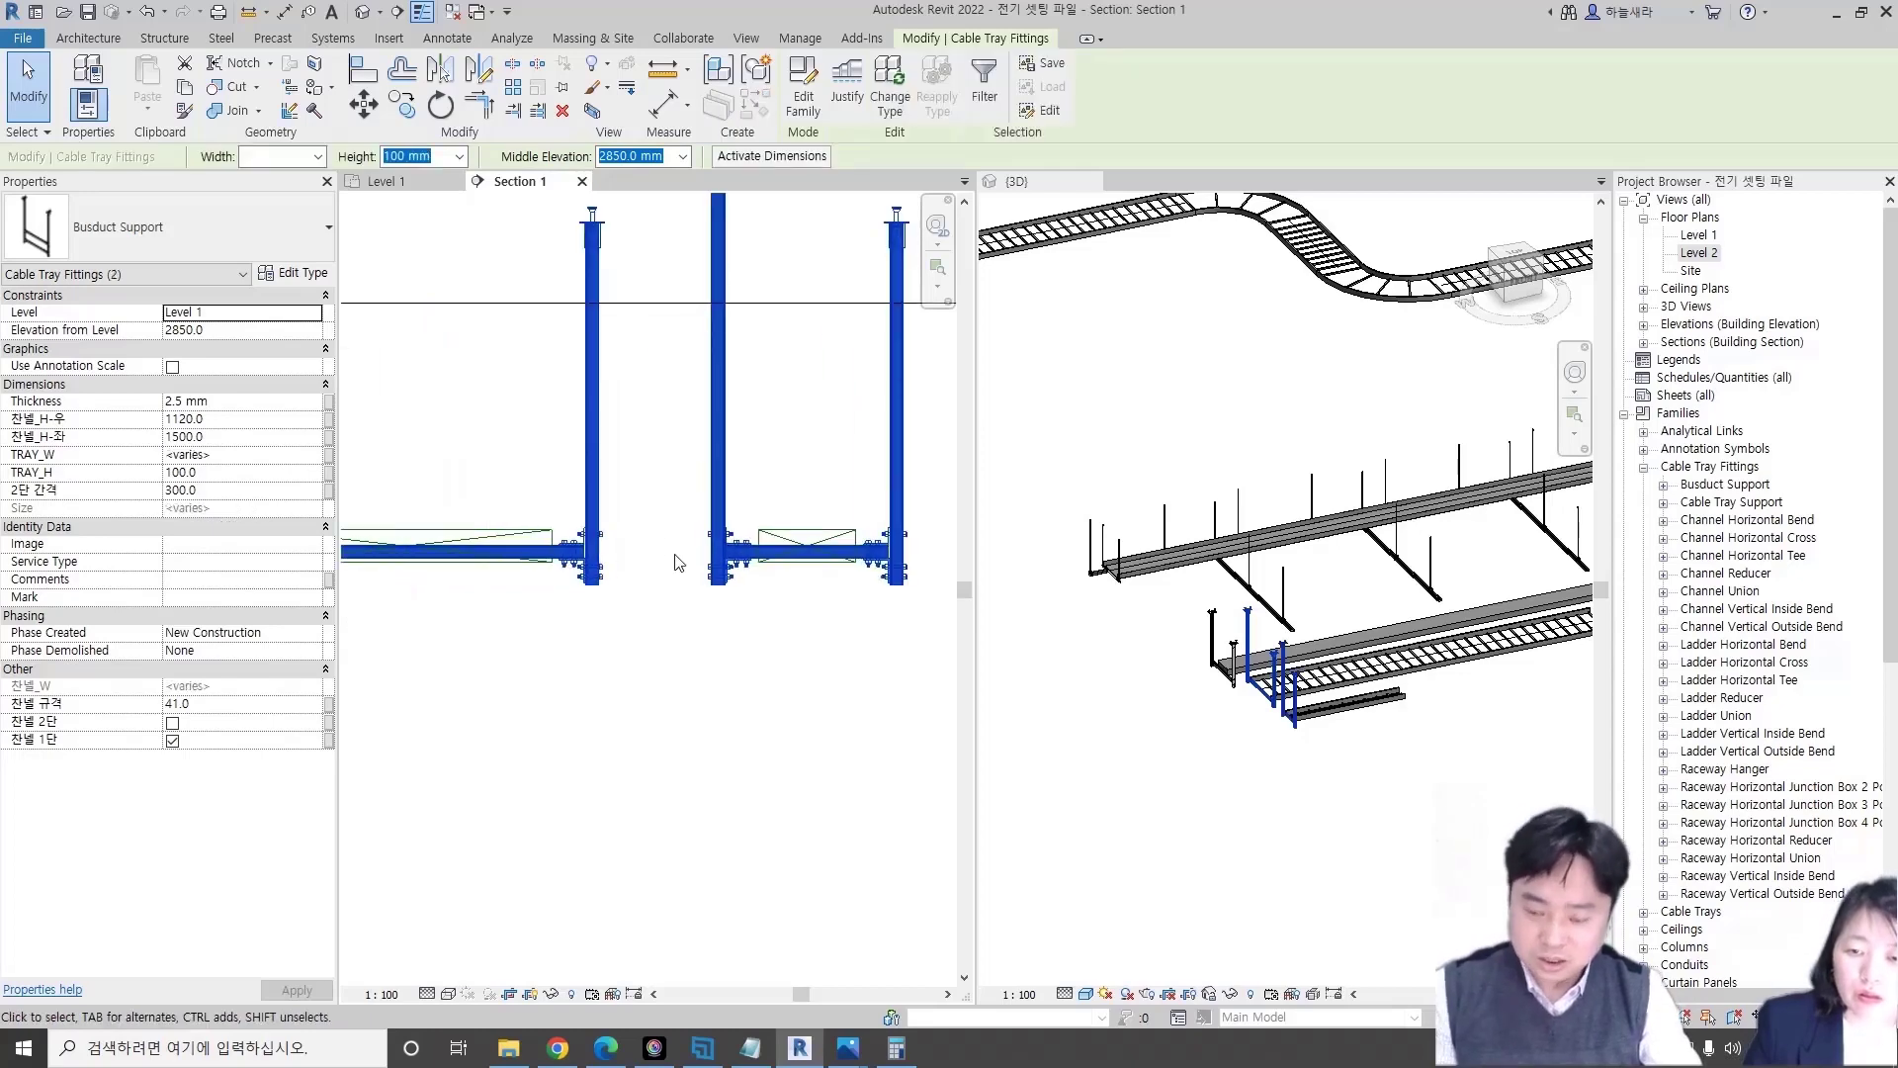
click(647, 544)
- Pan Section 1 to bring all supports into view and select the ladder cable tray
click(579, 615)
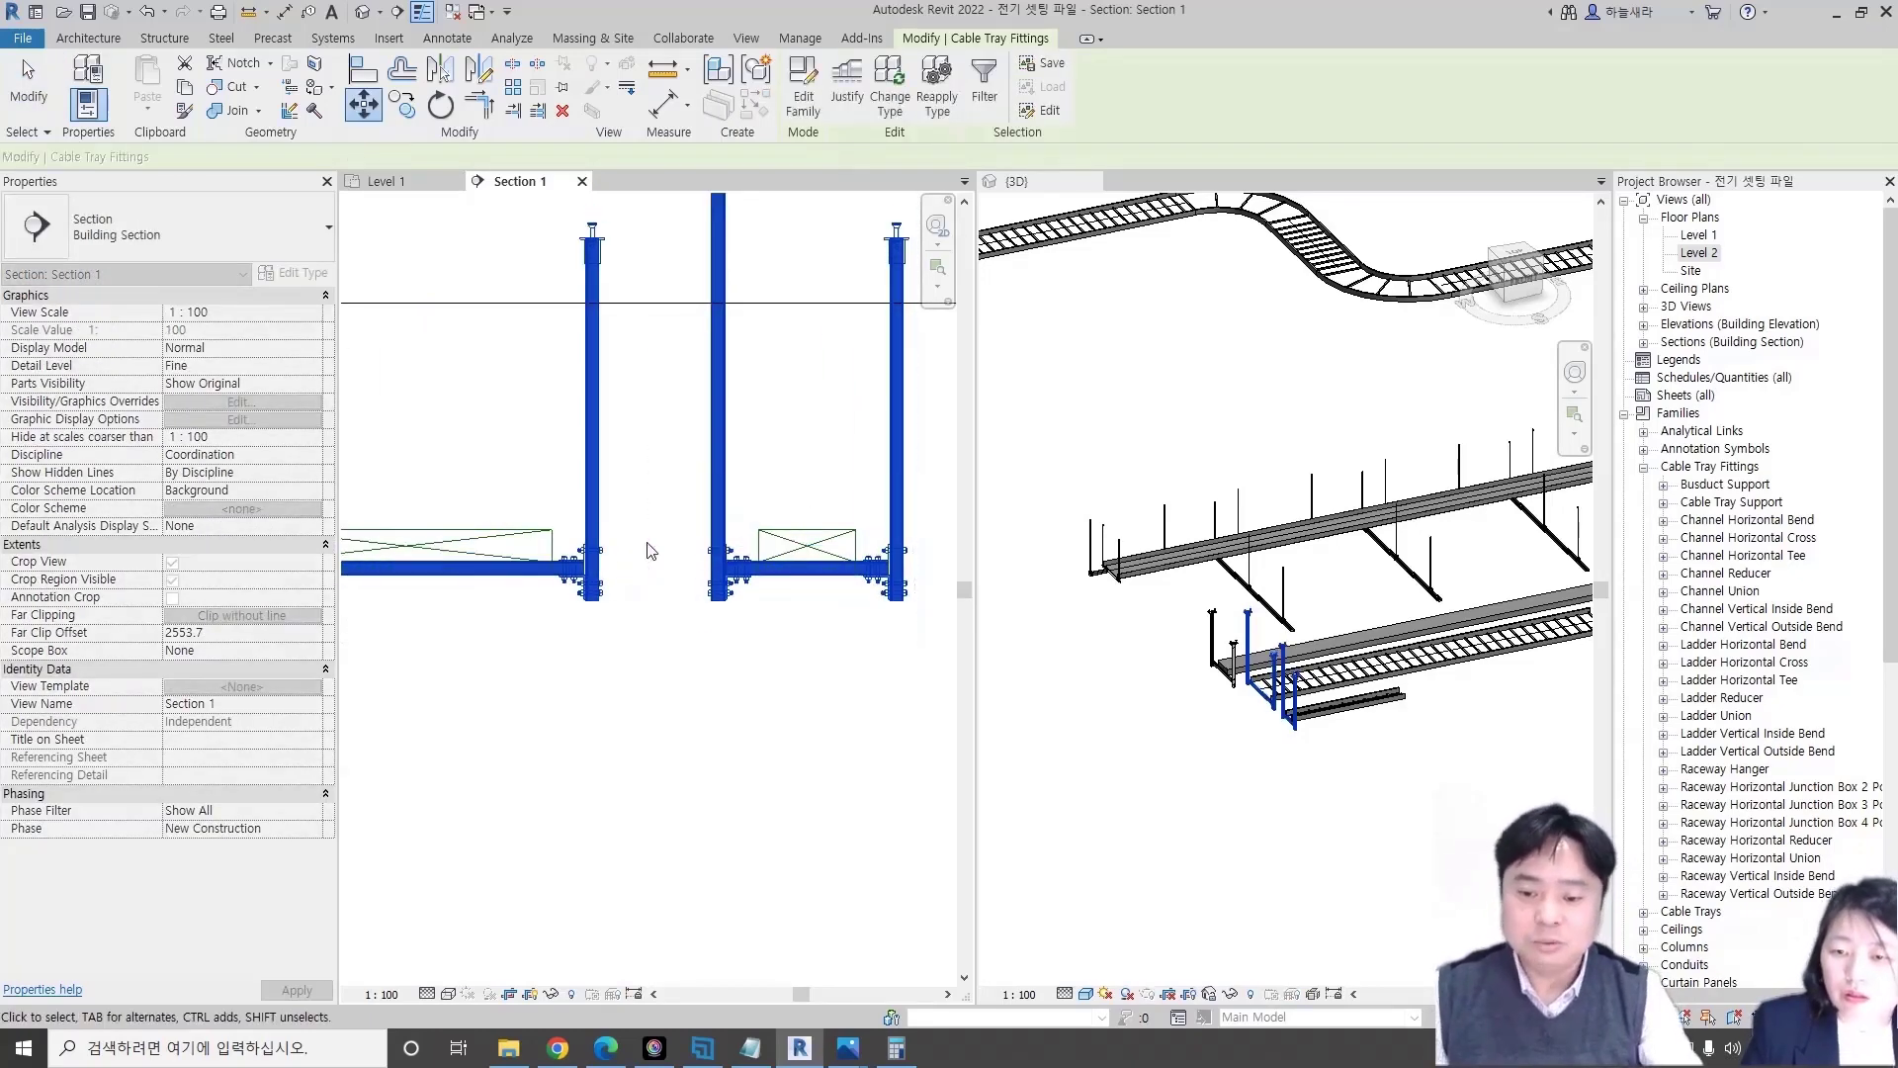
scroll(580, 615, down, 2)
scroll(579, 615, up, 2)
click(623, 522)
mouse_move(633, 554)
middle_down()
mouse_move(724, 712)
mouse_move(692, 584)
middle_up()
click(692, 584)
scroll(742, 627, down, 1)
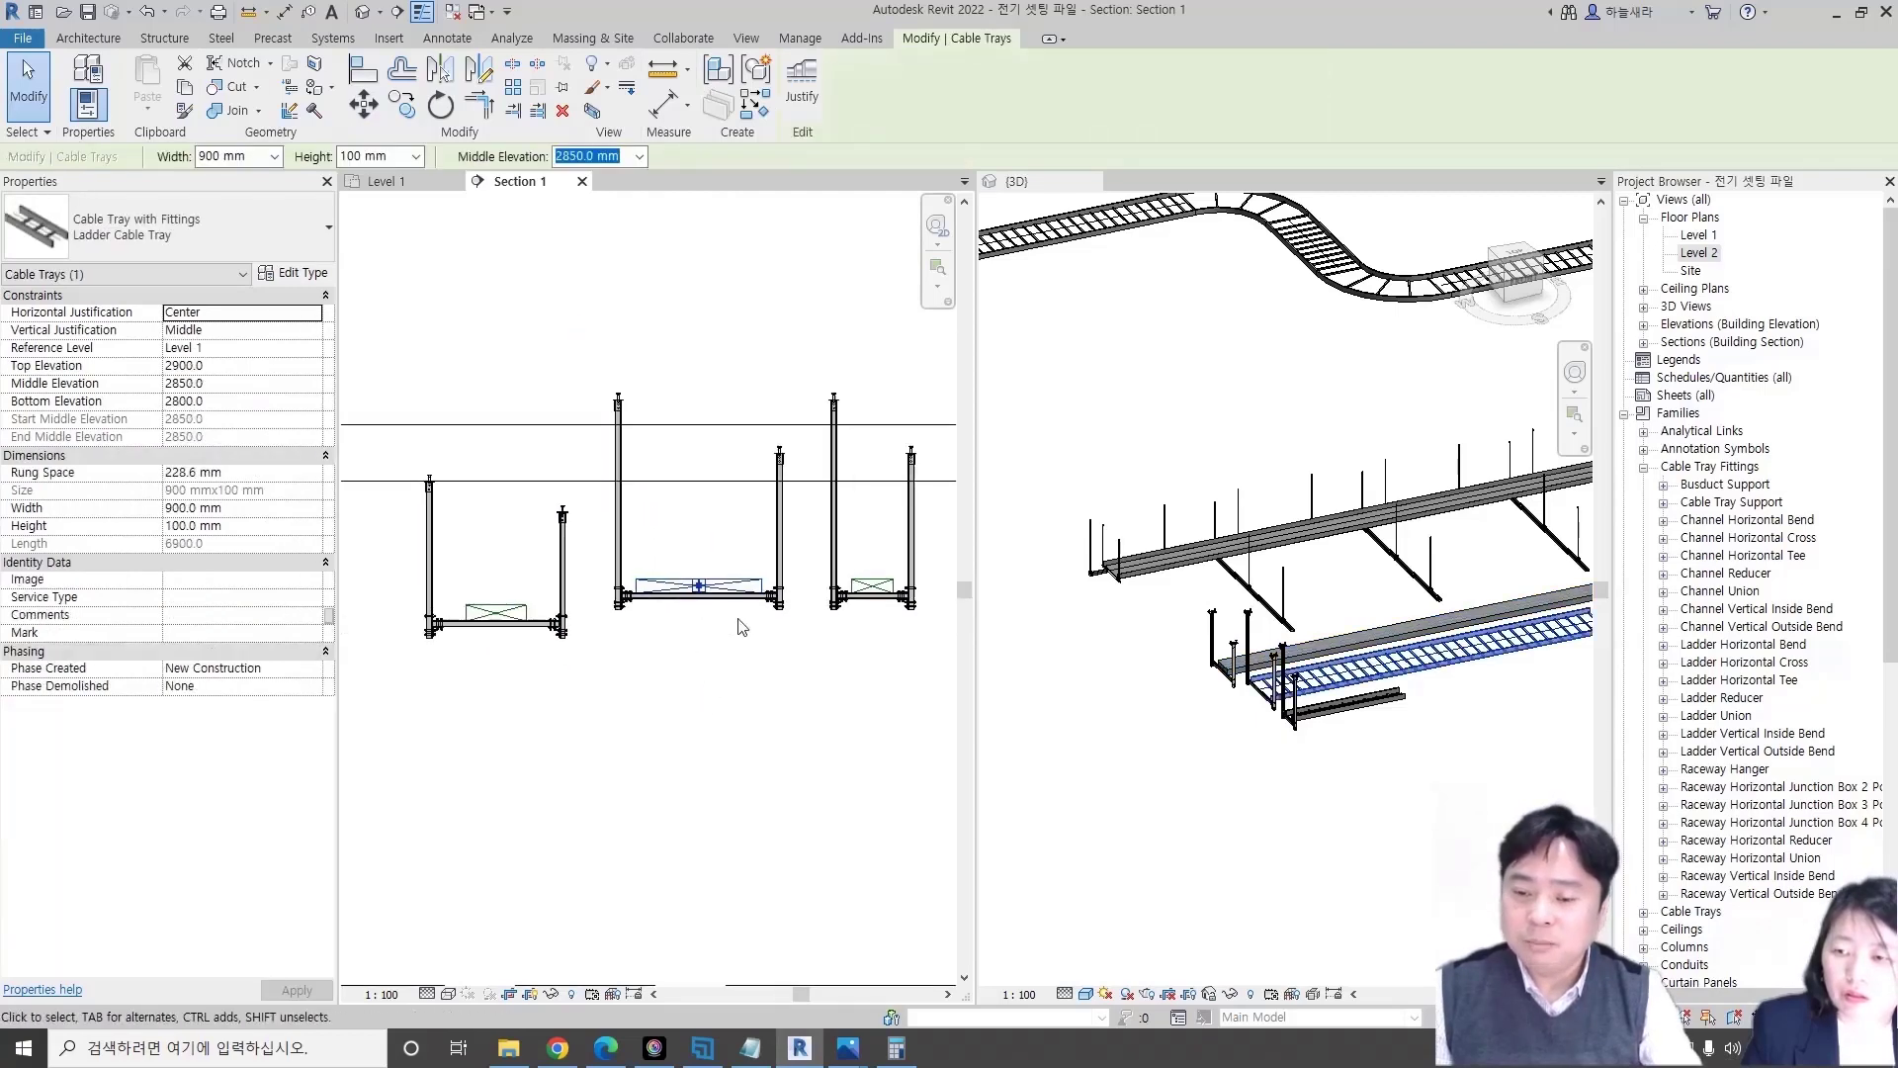
click(821, 603)
- Set 찬넬_H-좌 and 찬넬_H-우 to 920 on both busduct supports, then deselect them
click(232, 419)
text(920)
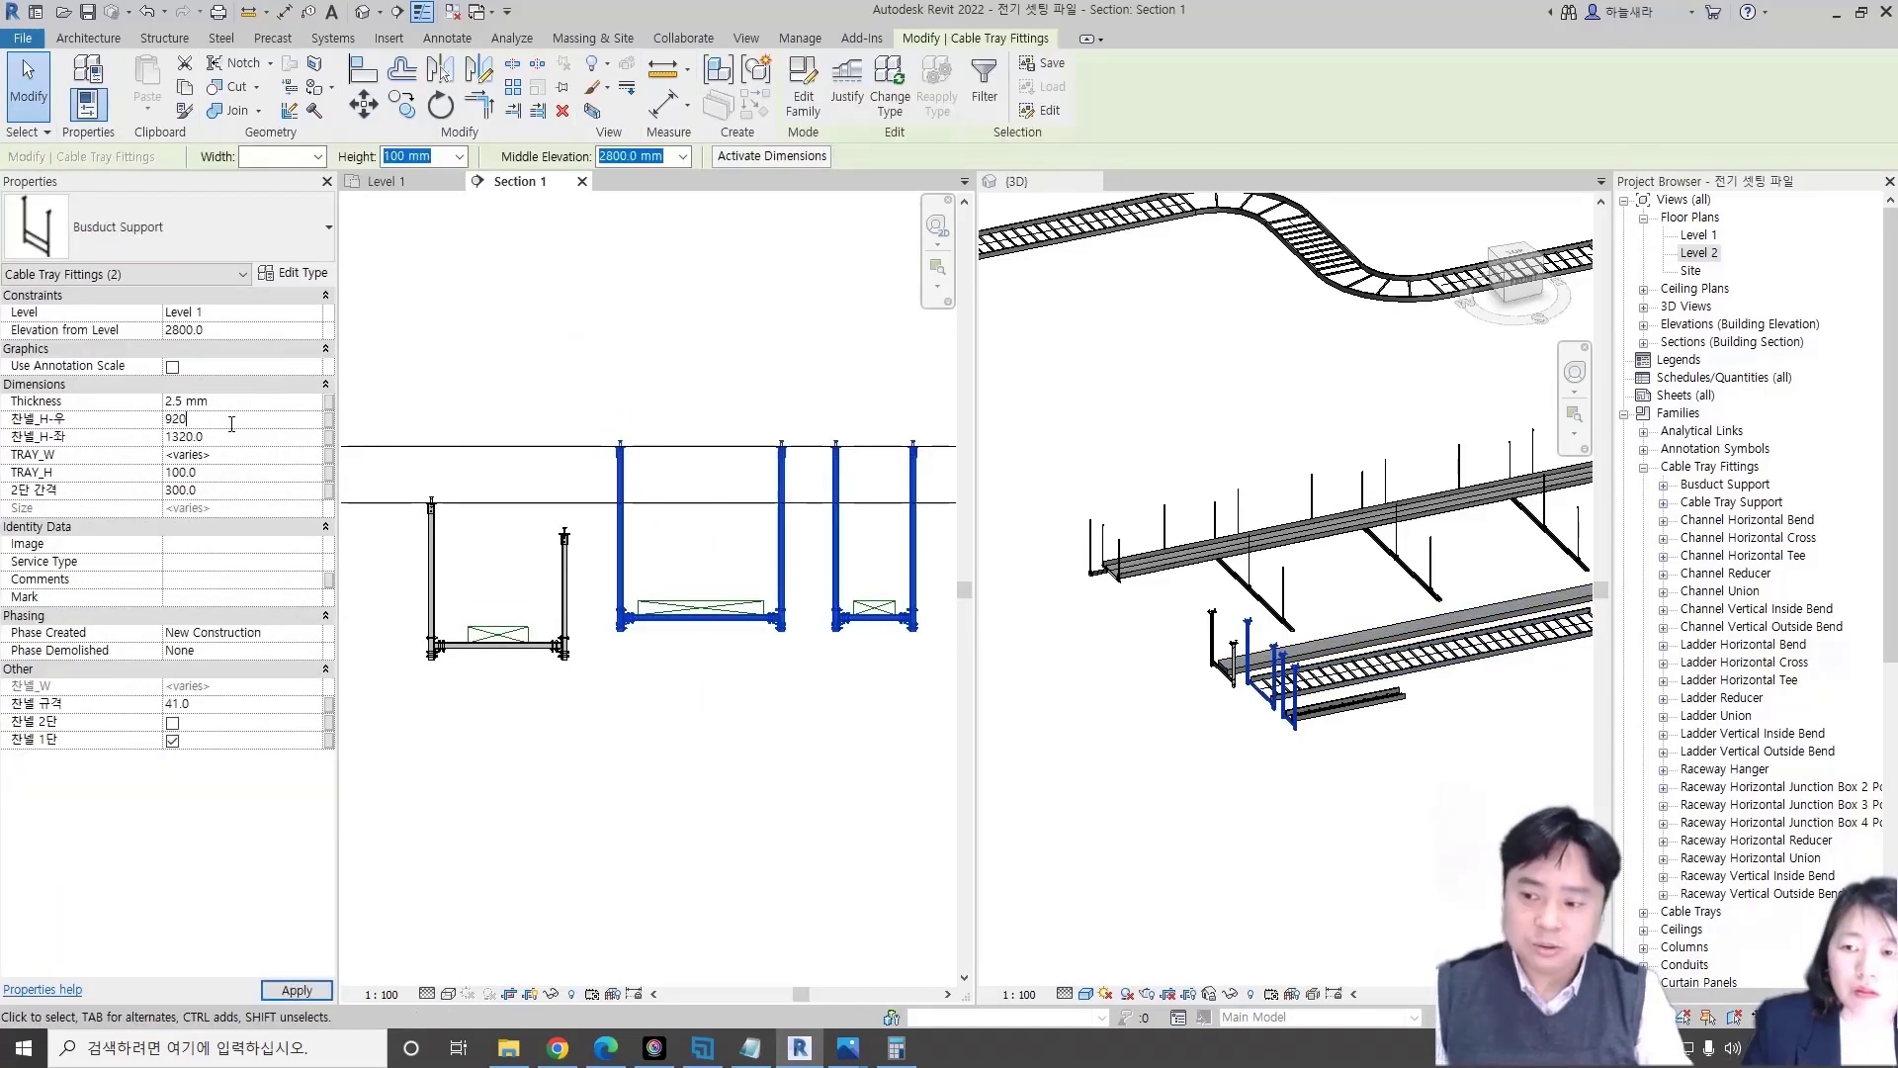
click(221, 437)
text(920)
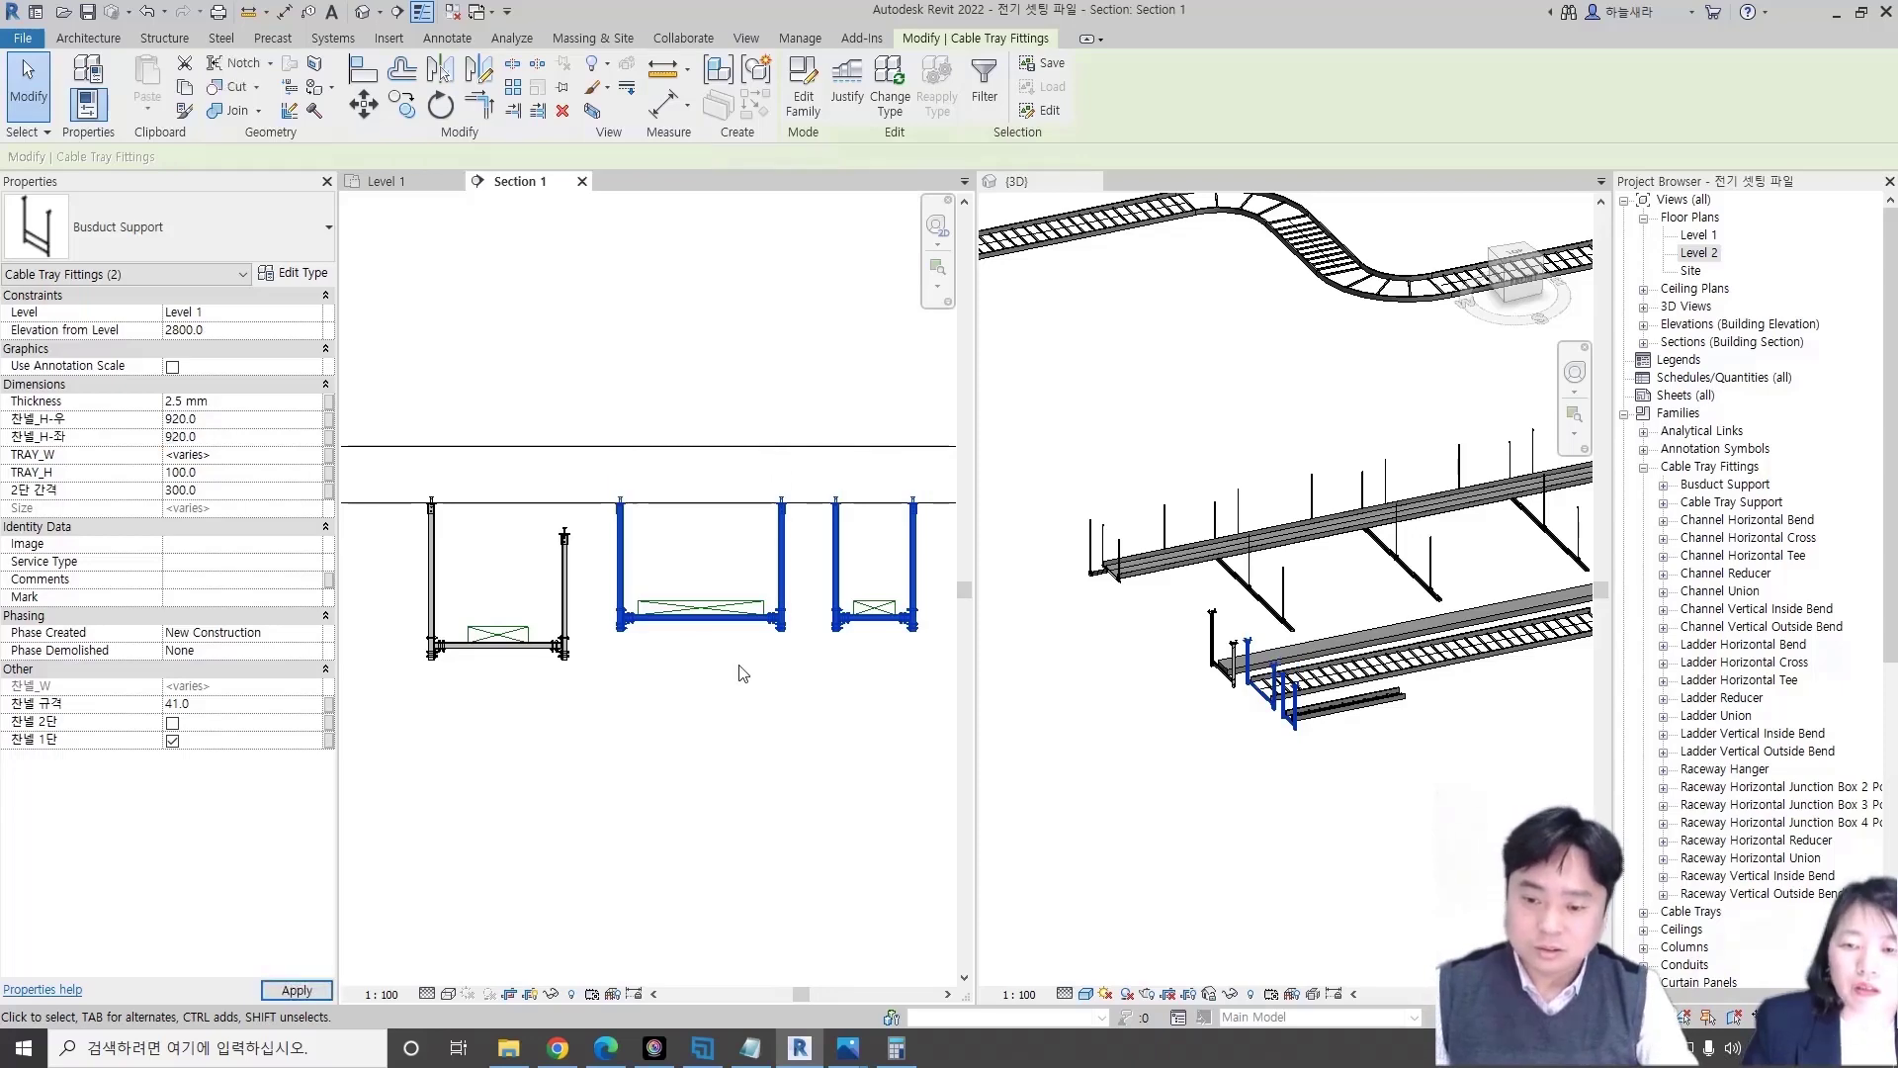
click(742, 666)
- Switch to the Level 1 plan and select a cable tray support
scroll(766, 584, up, 2)
scroll(841, 495, up, 2)
scroll(845, 485, down, 3)
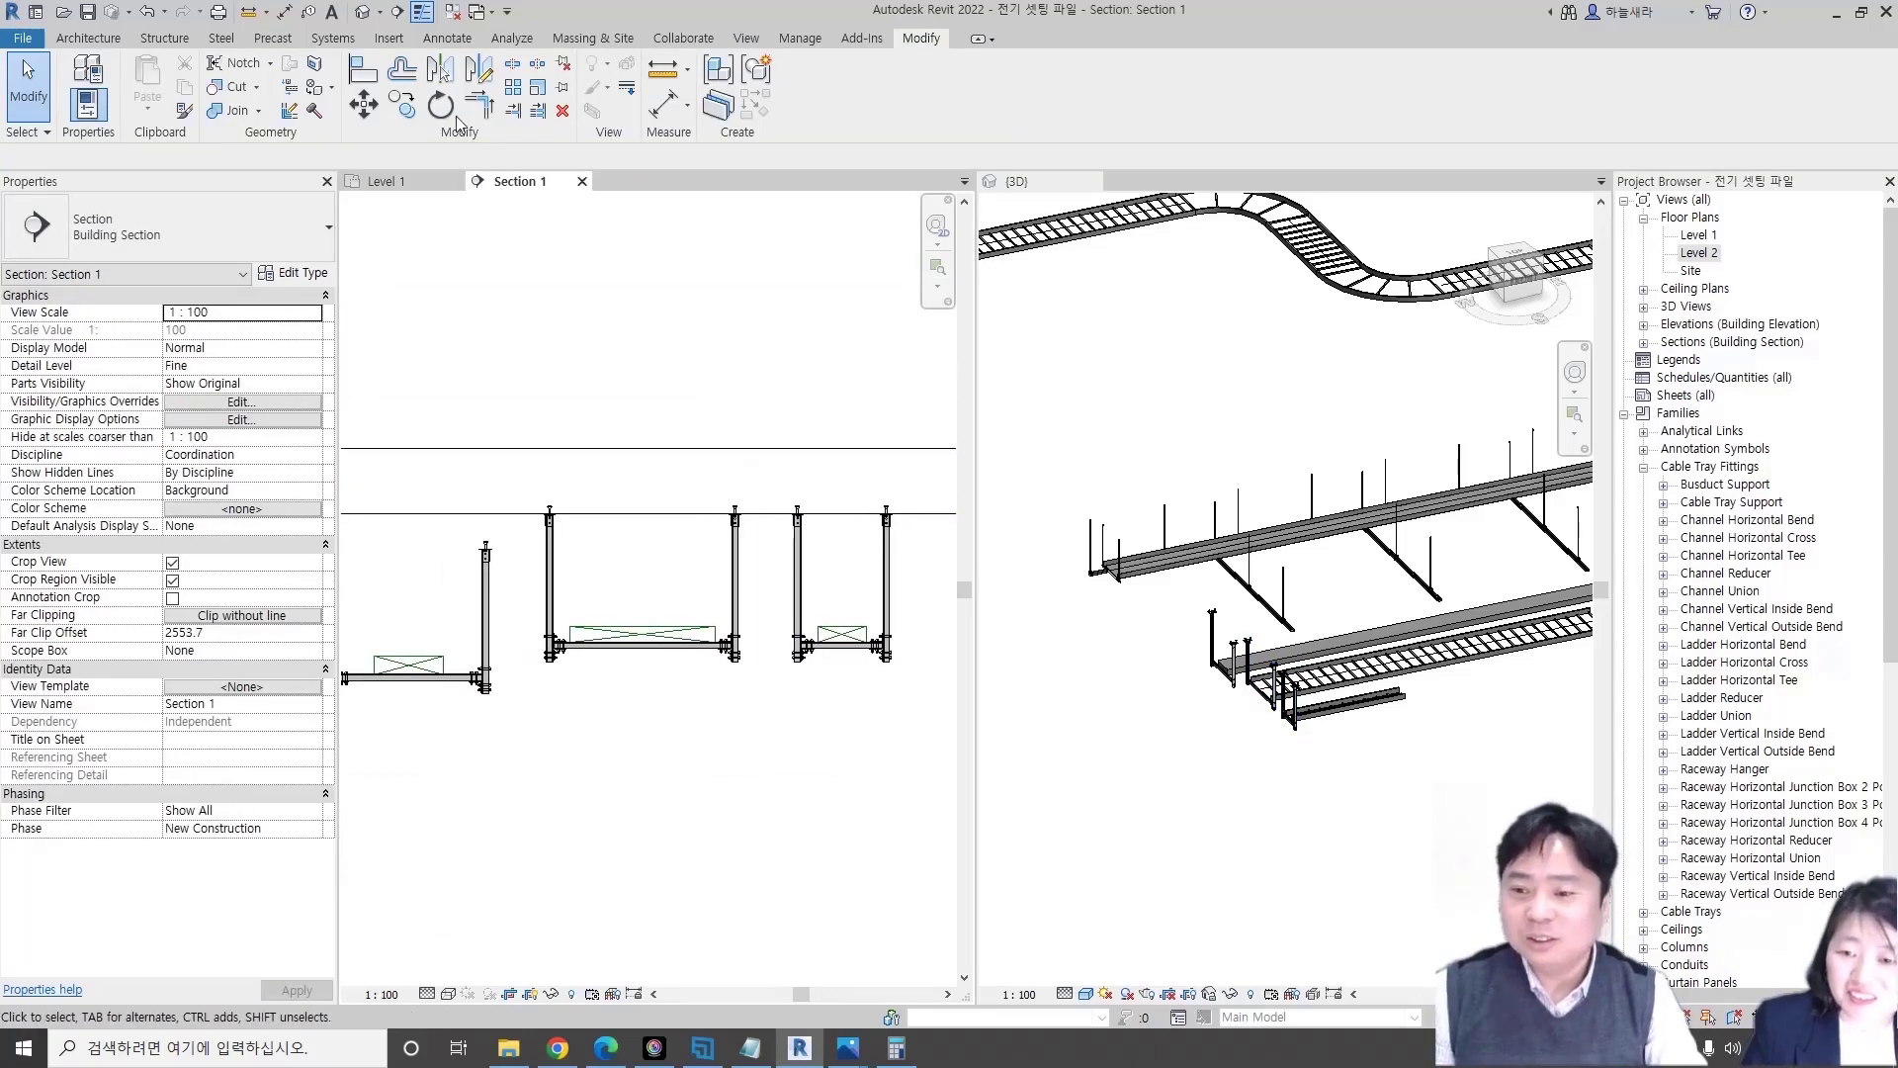
click(385, 181)
click(463, 484)
- Copy the selected support along the tray and check it in the 3D view
key(c)
key(o)
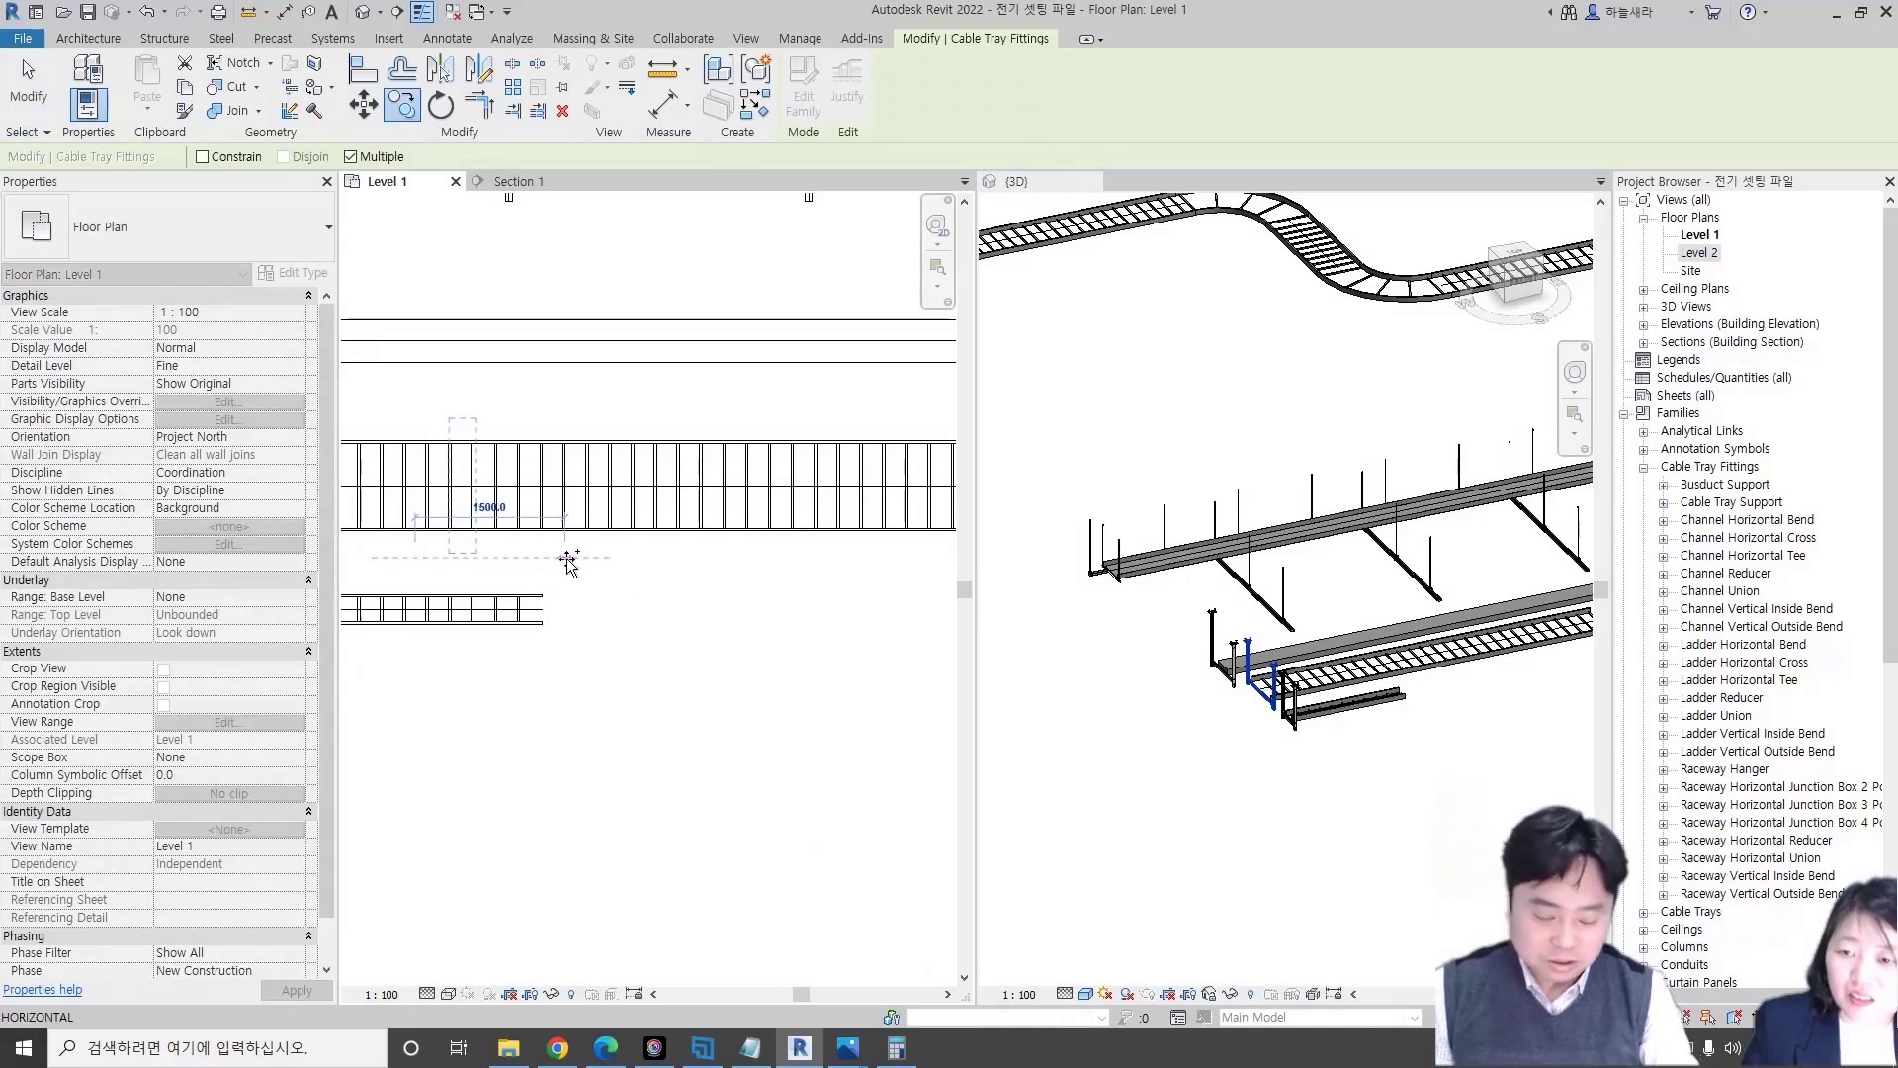
text(12)
key(Return)
click(1248, 645)
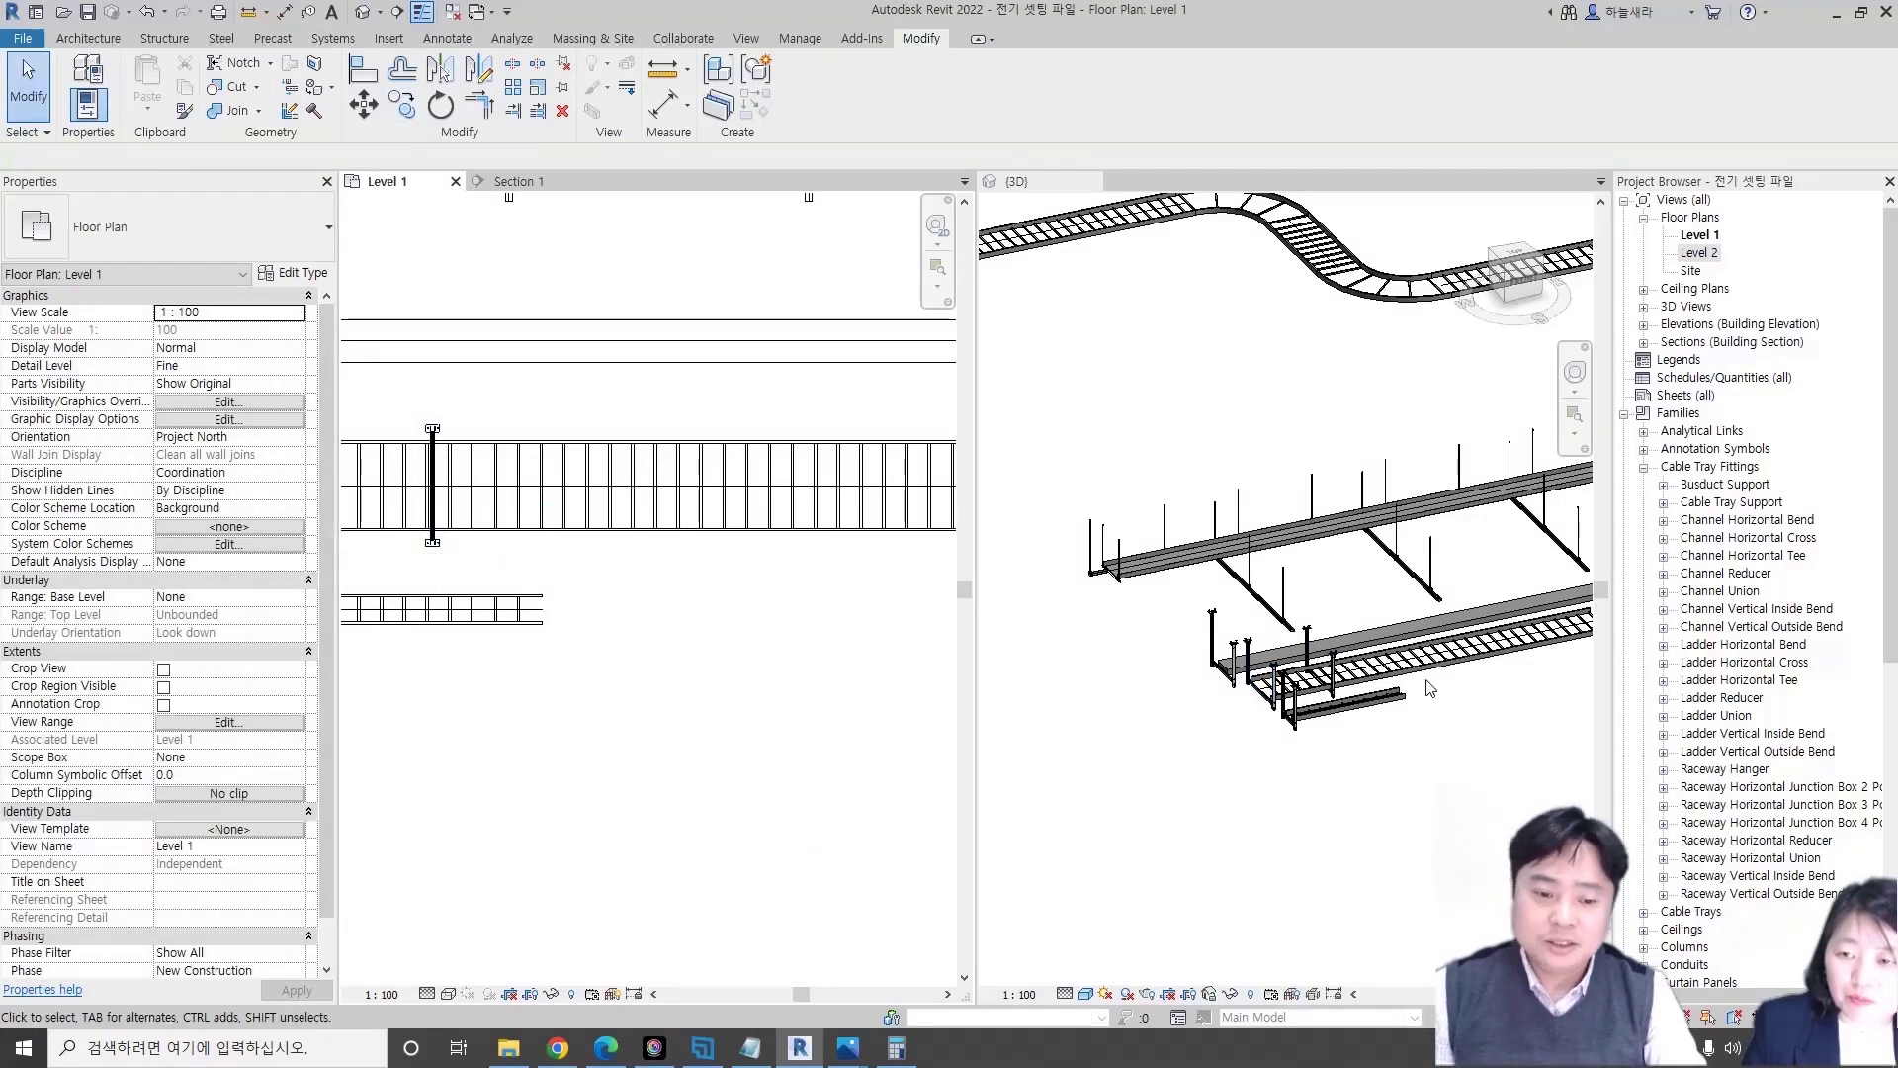
shift+middle_drag(1248, 644, 1285, 603)
click(678, 591)
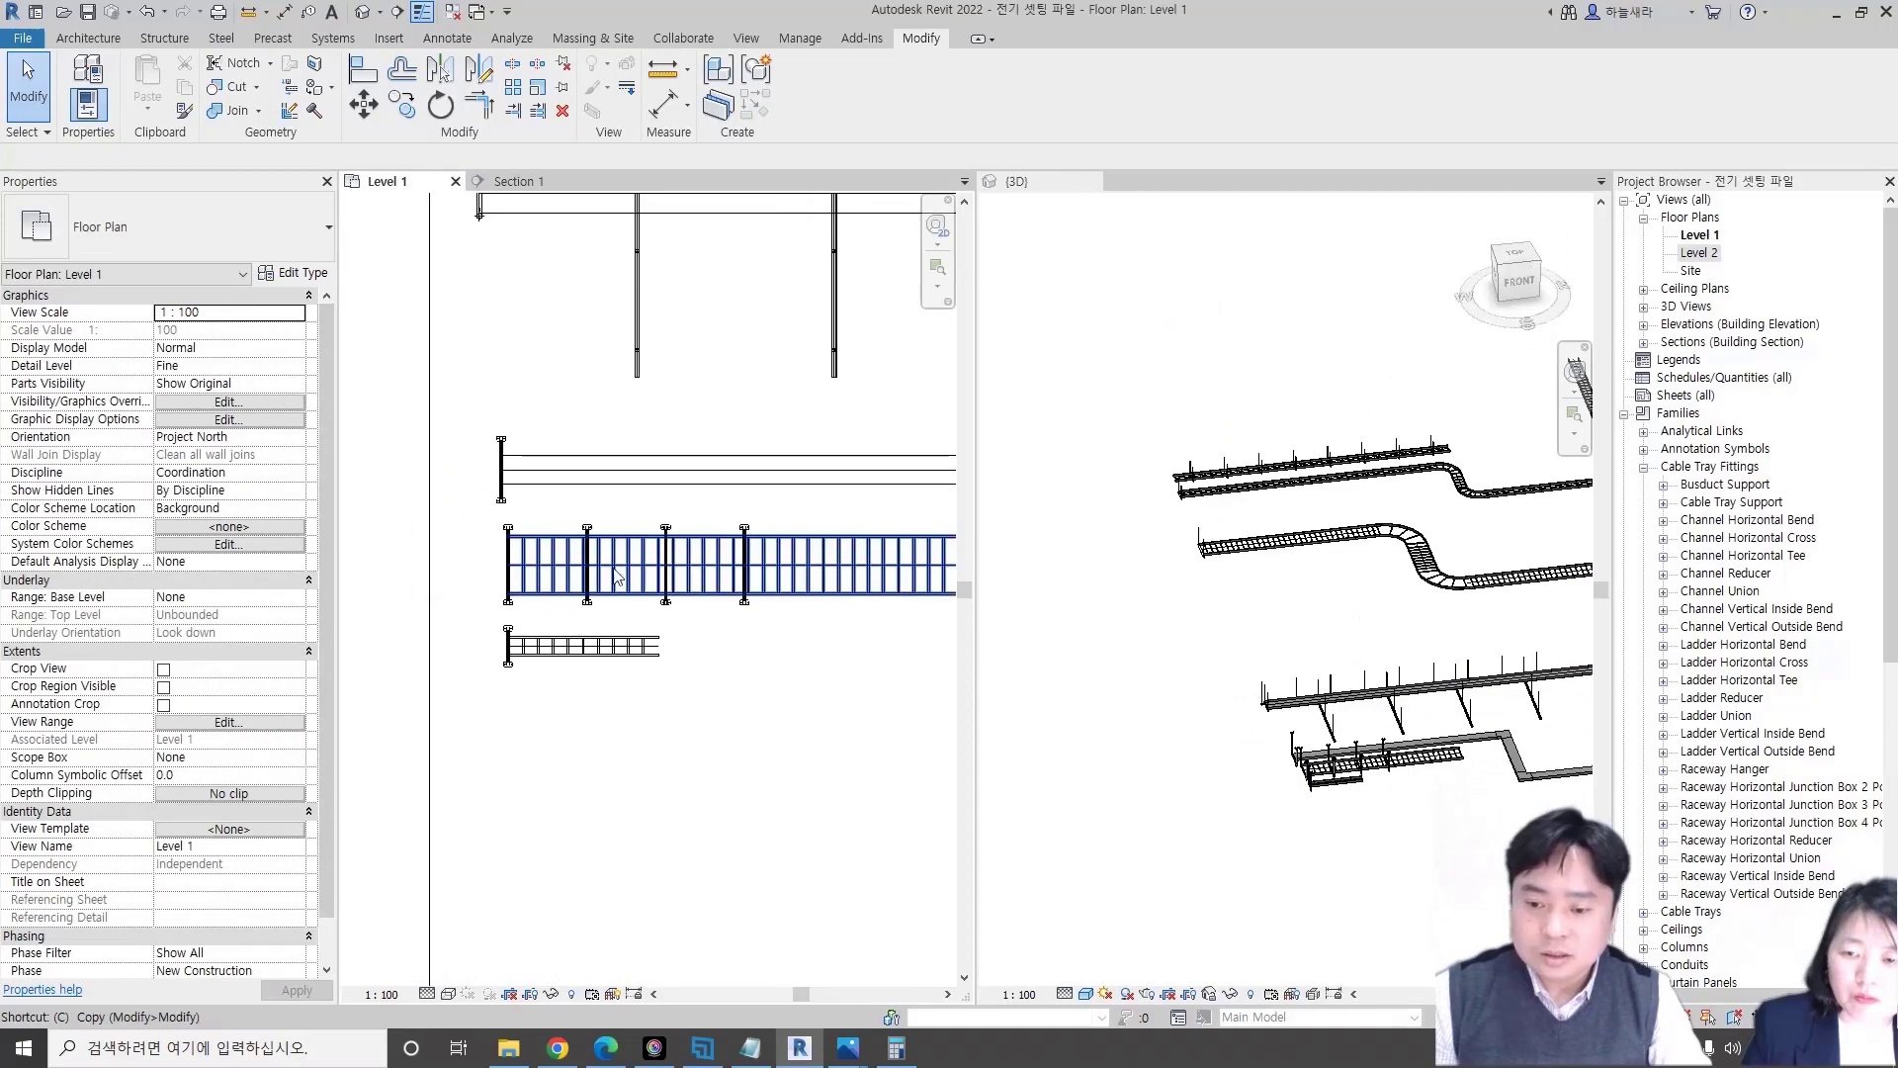
- Copy the supports along the ladder cable tray in the Level 1 plan
drag(532, 481, 766, 620)
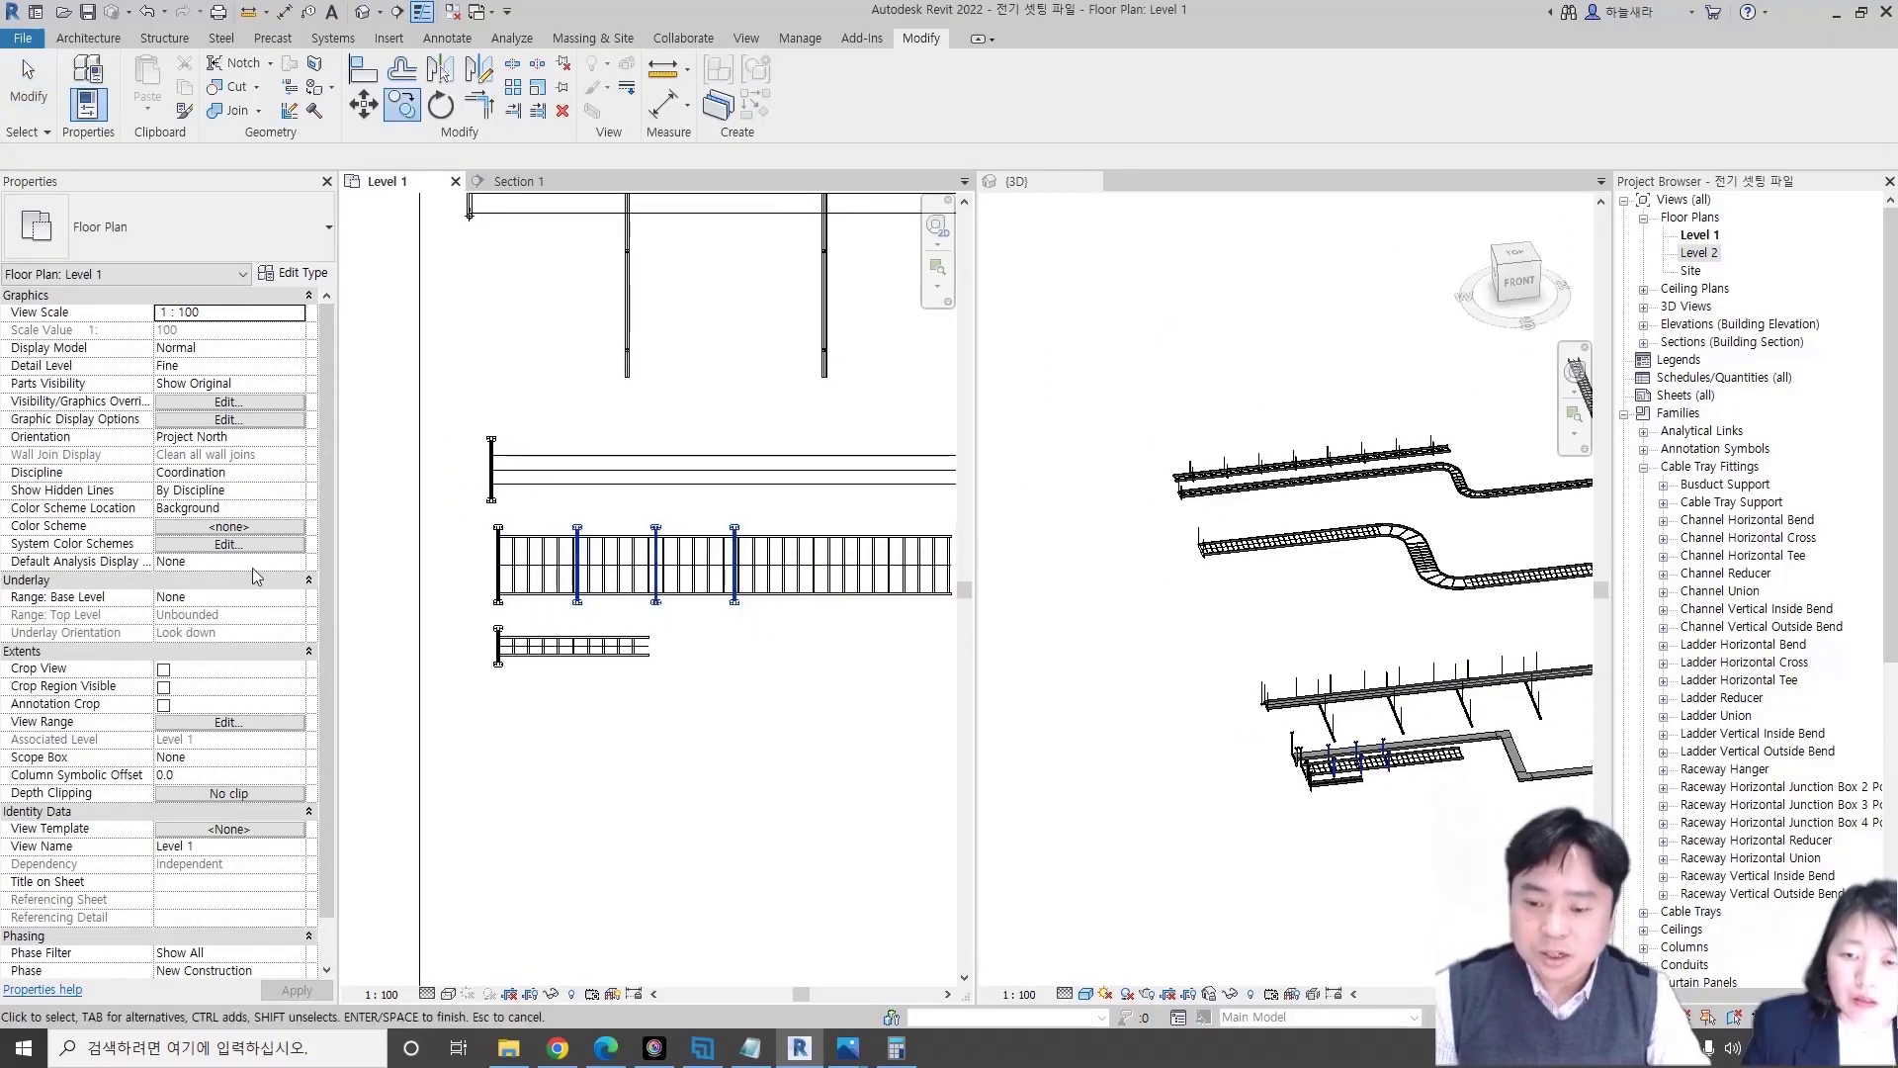
key(r)
key(o)
scroll(553, 640, up, 2)
key(Escape)
middle_drag(550, 633, 682, 509)
click(657, 505)
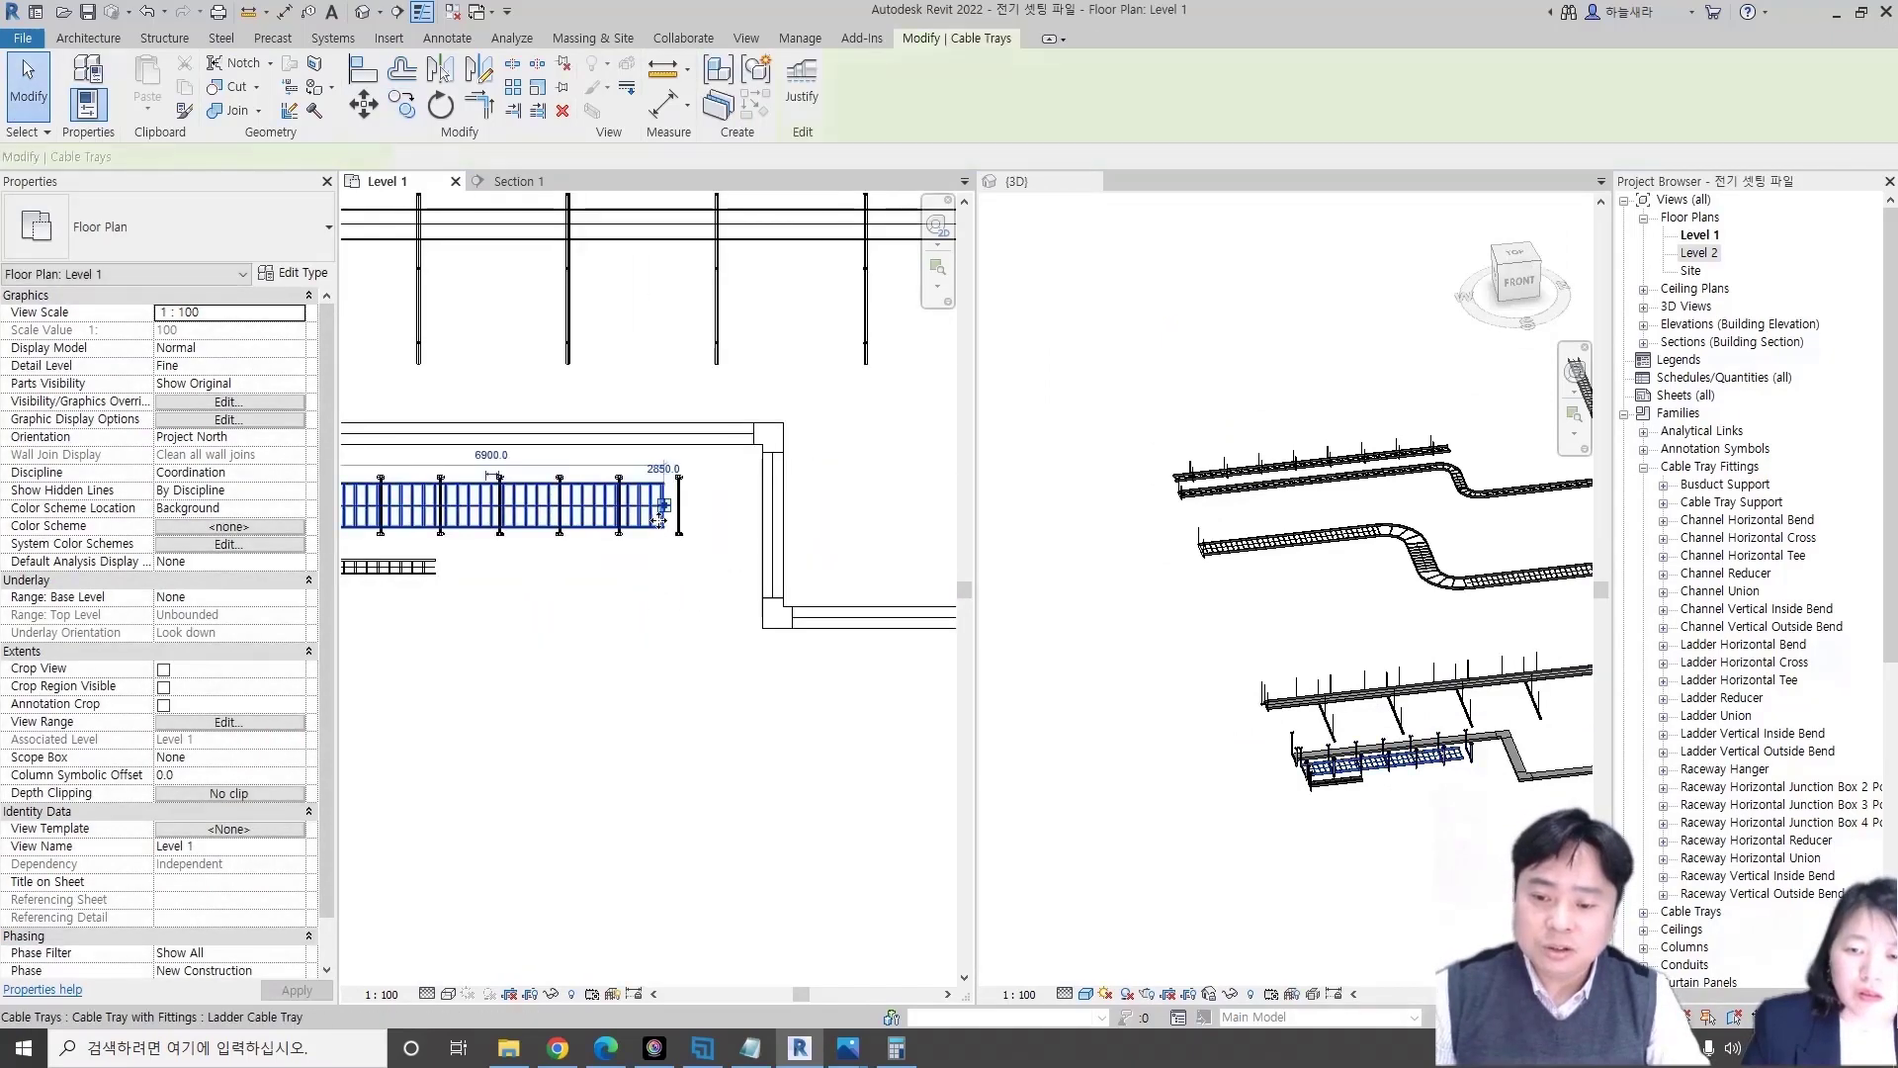
key(Escape)
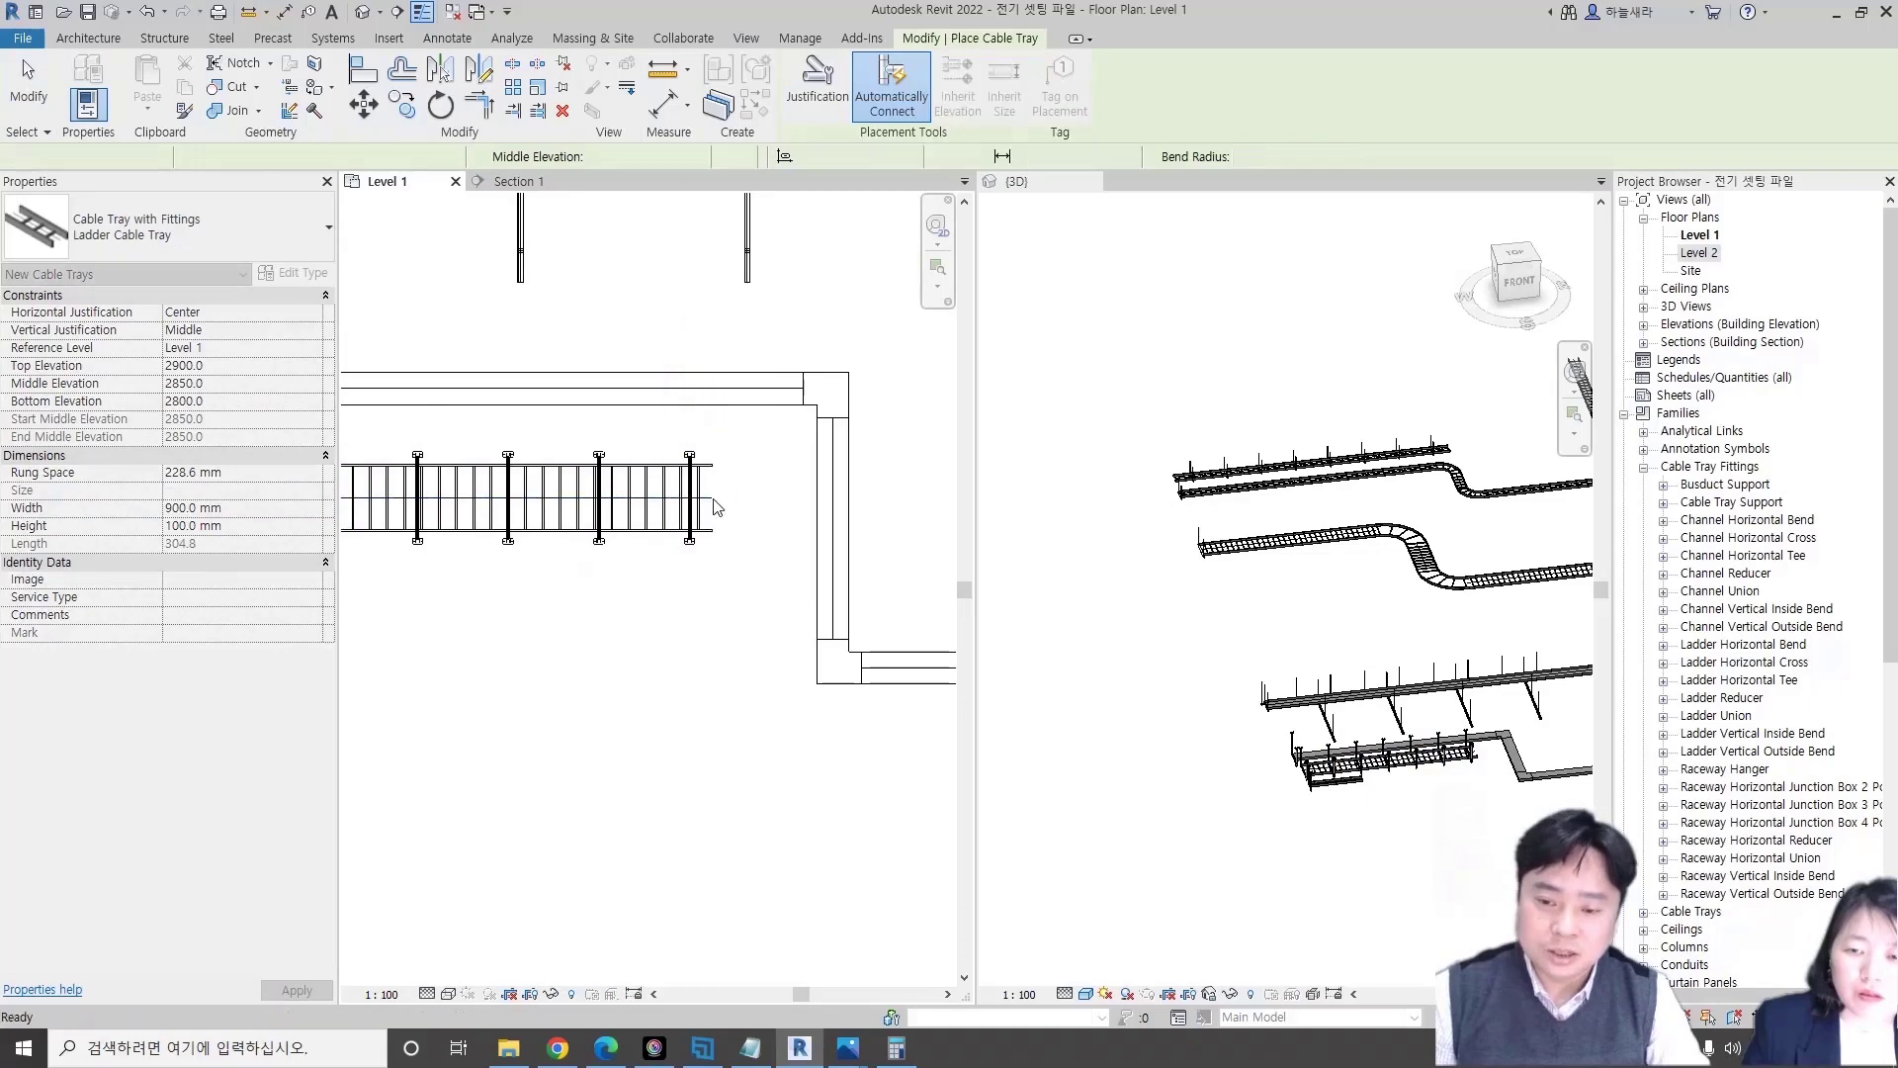
scroll(585, 585, down, 2)
middle_drag(585, 585, 424, 435)
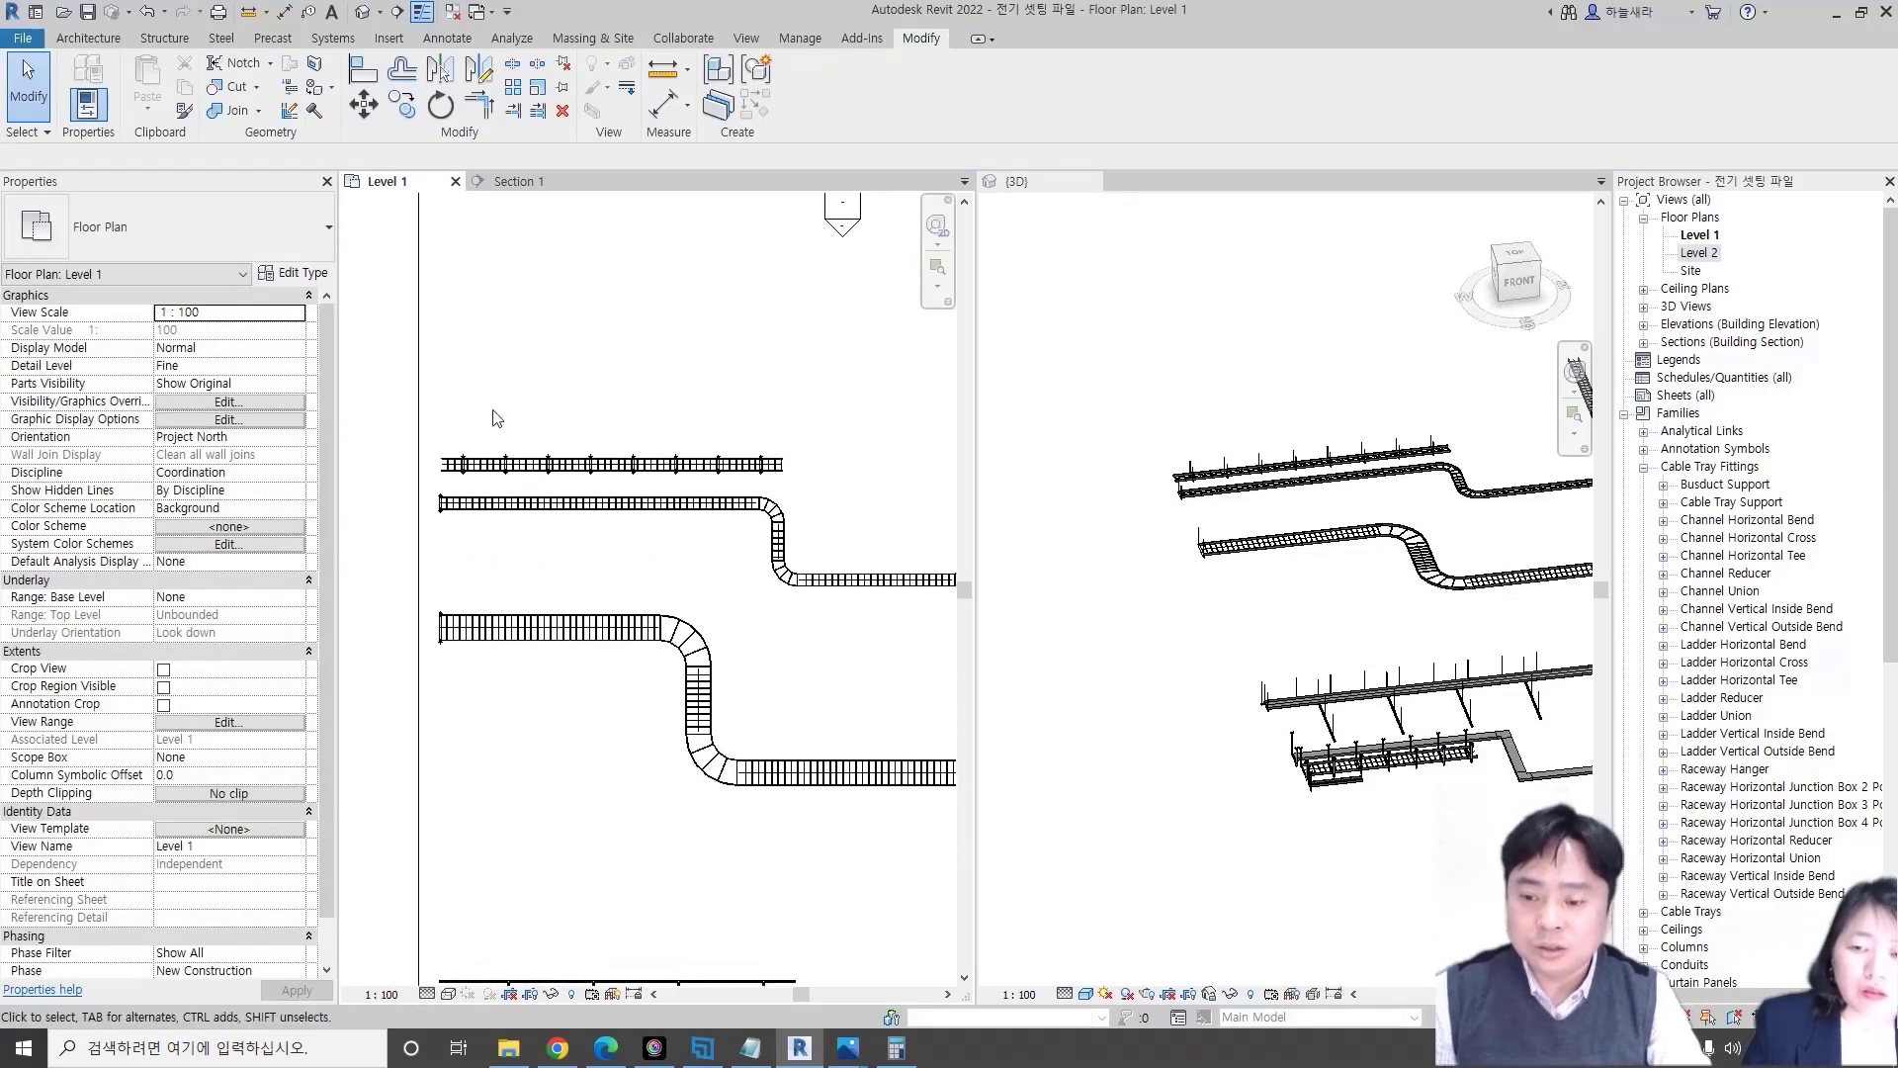
- Copy (Multiple) the upper supported tray run to a position below it
drag(424, 411, 710, 506)
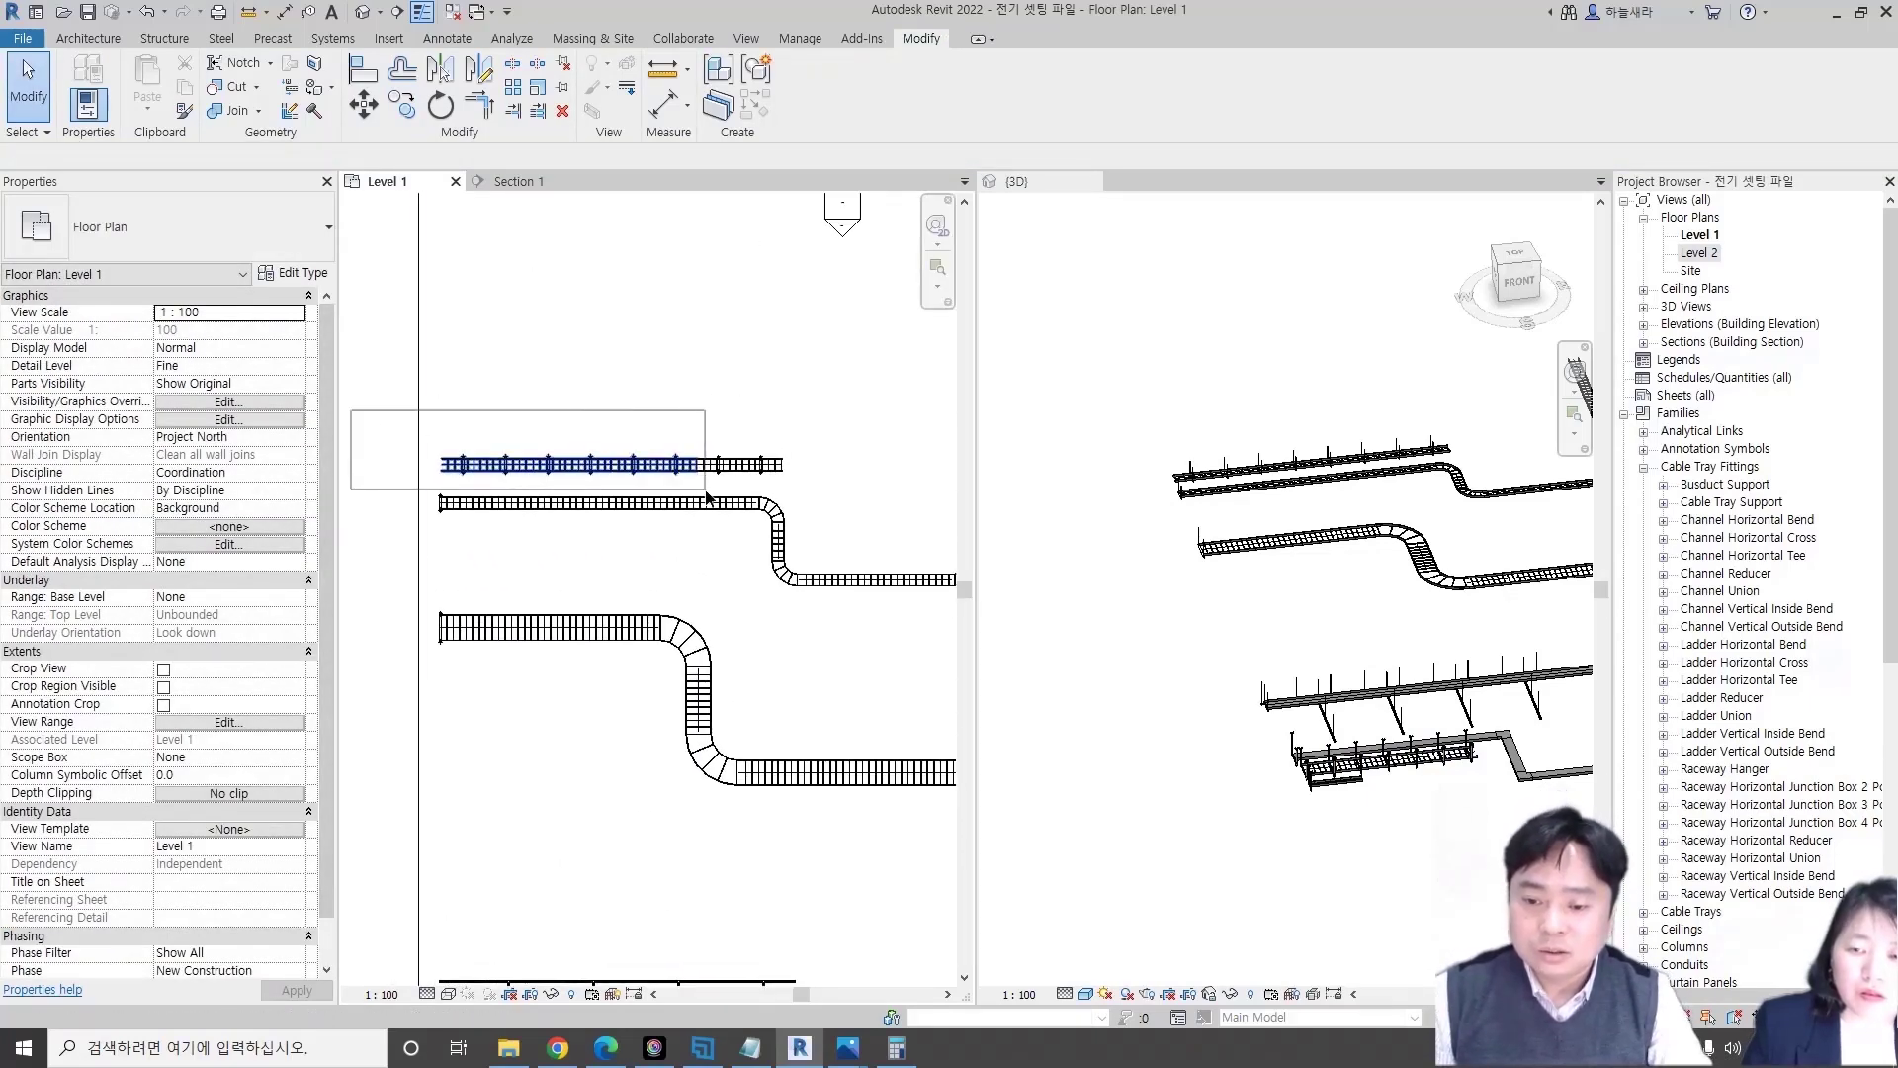
key(c)
key(o)
click(638, 427)
middle_drag(636, 771, 636, 395)
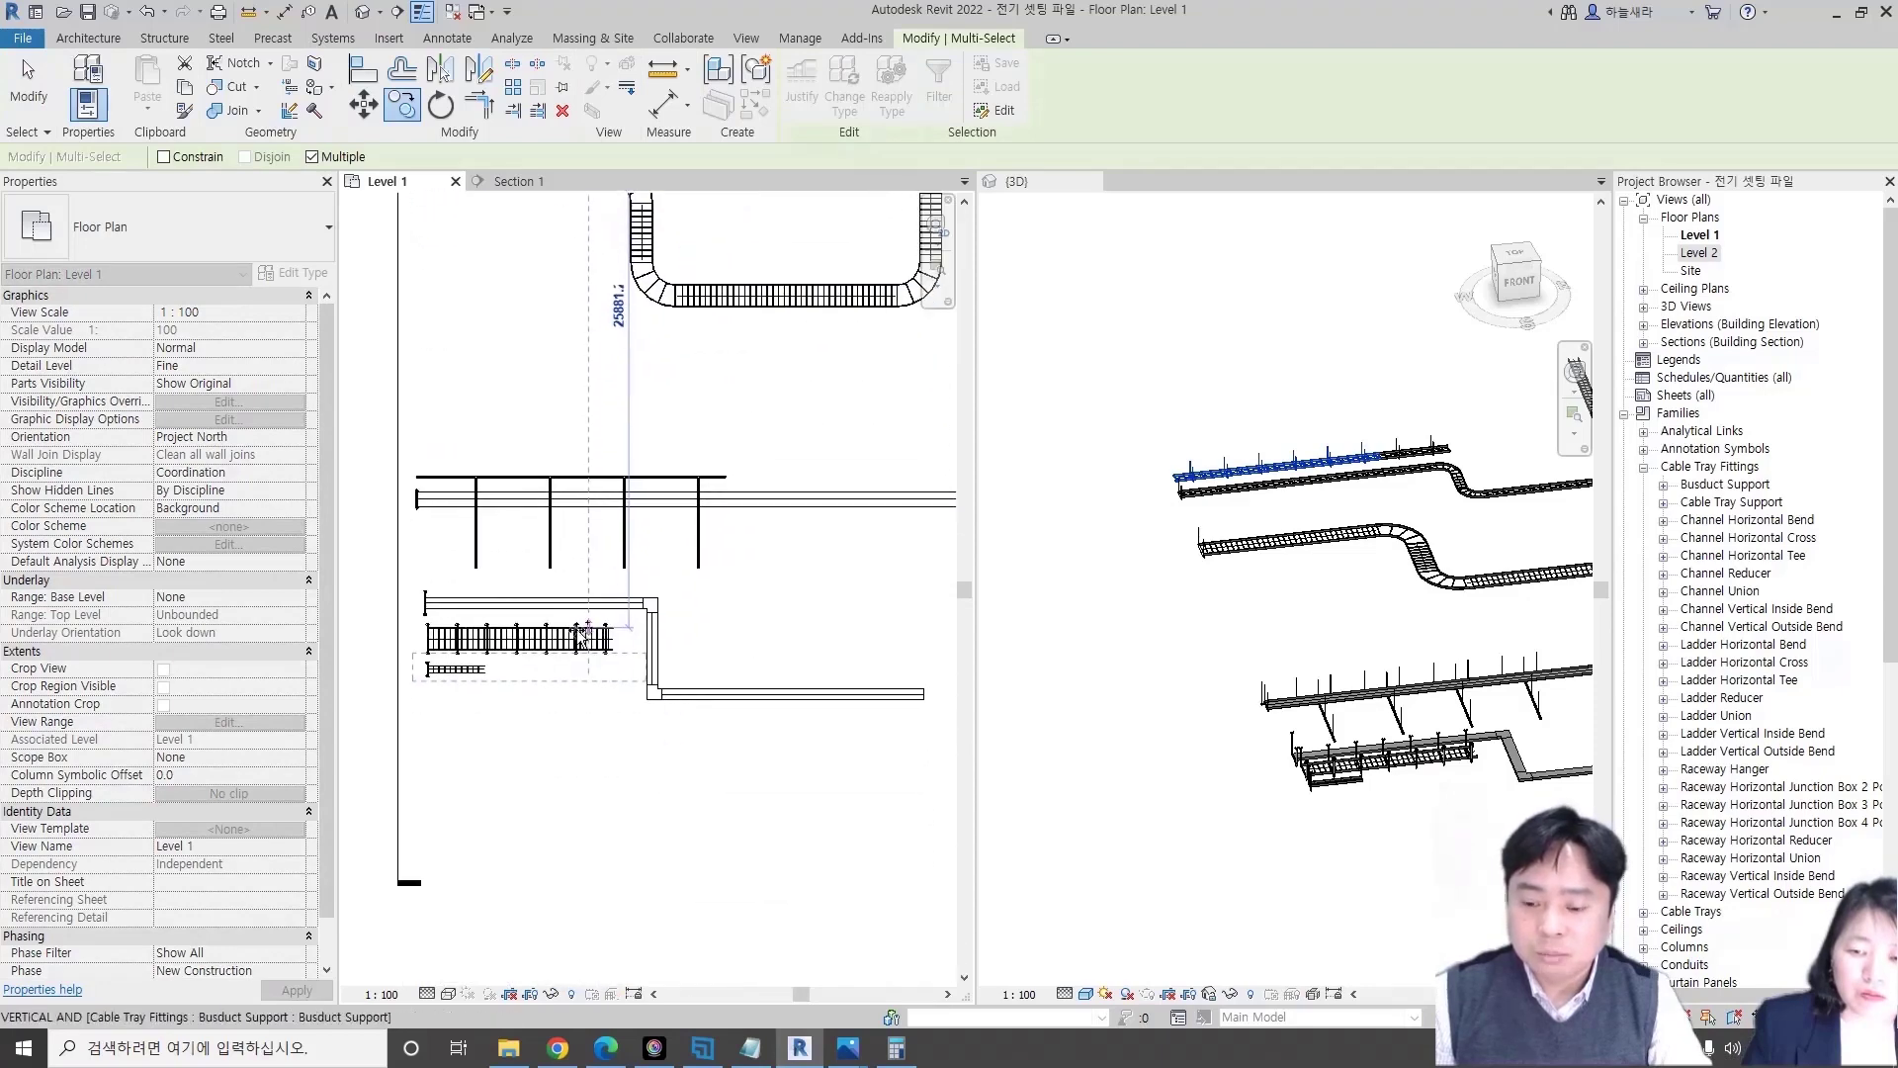
click(585, 692)
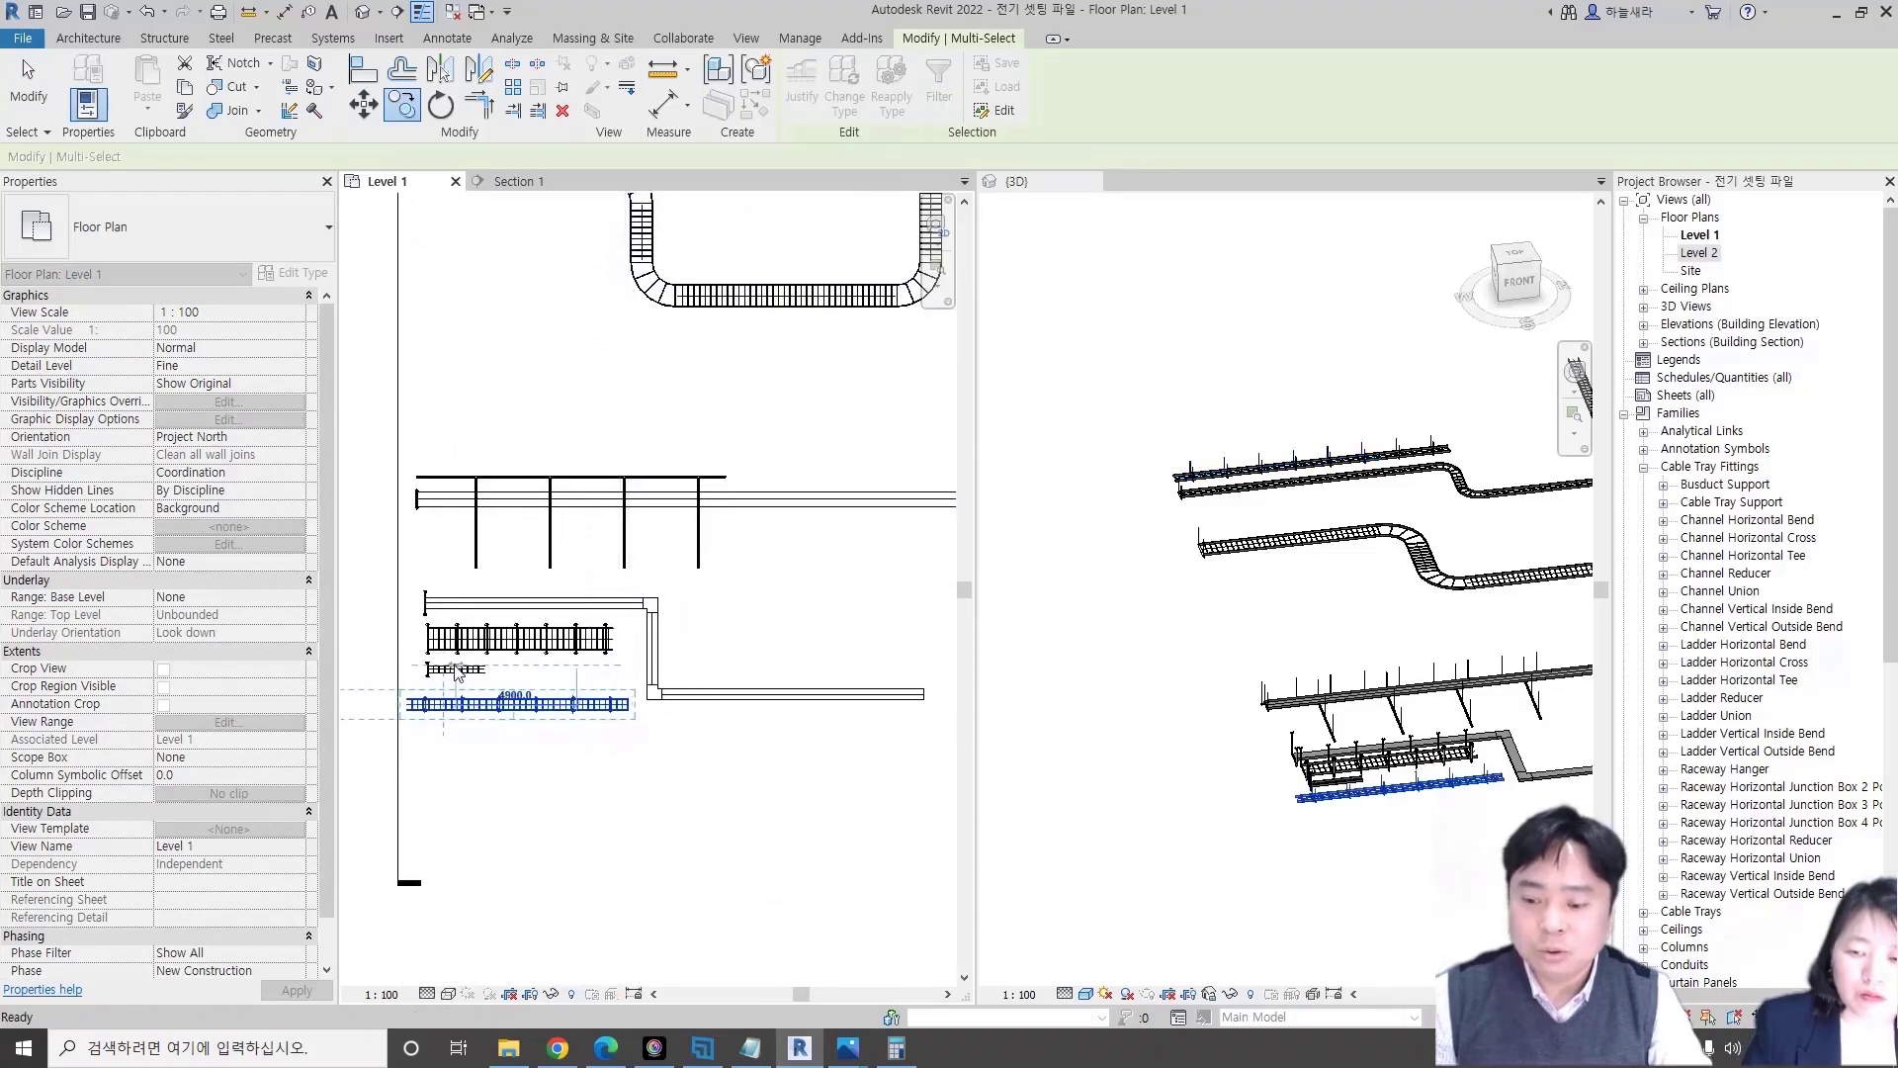
scroll(359, 655, up, 3)
key(Escape)
key(Escape)
- Move the copied tray run upward
drag(359, 654, 771, 801)
scroll(772, 801, down, 2)
drag(388, 740, 836, 890)
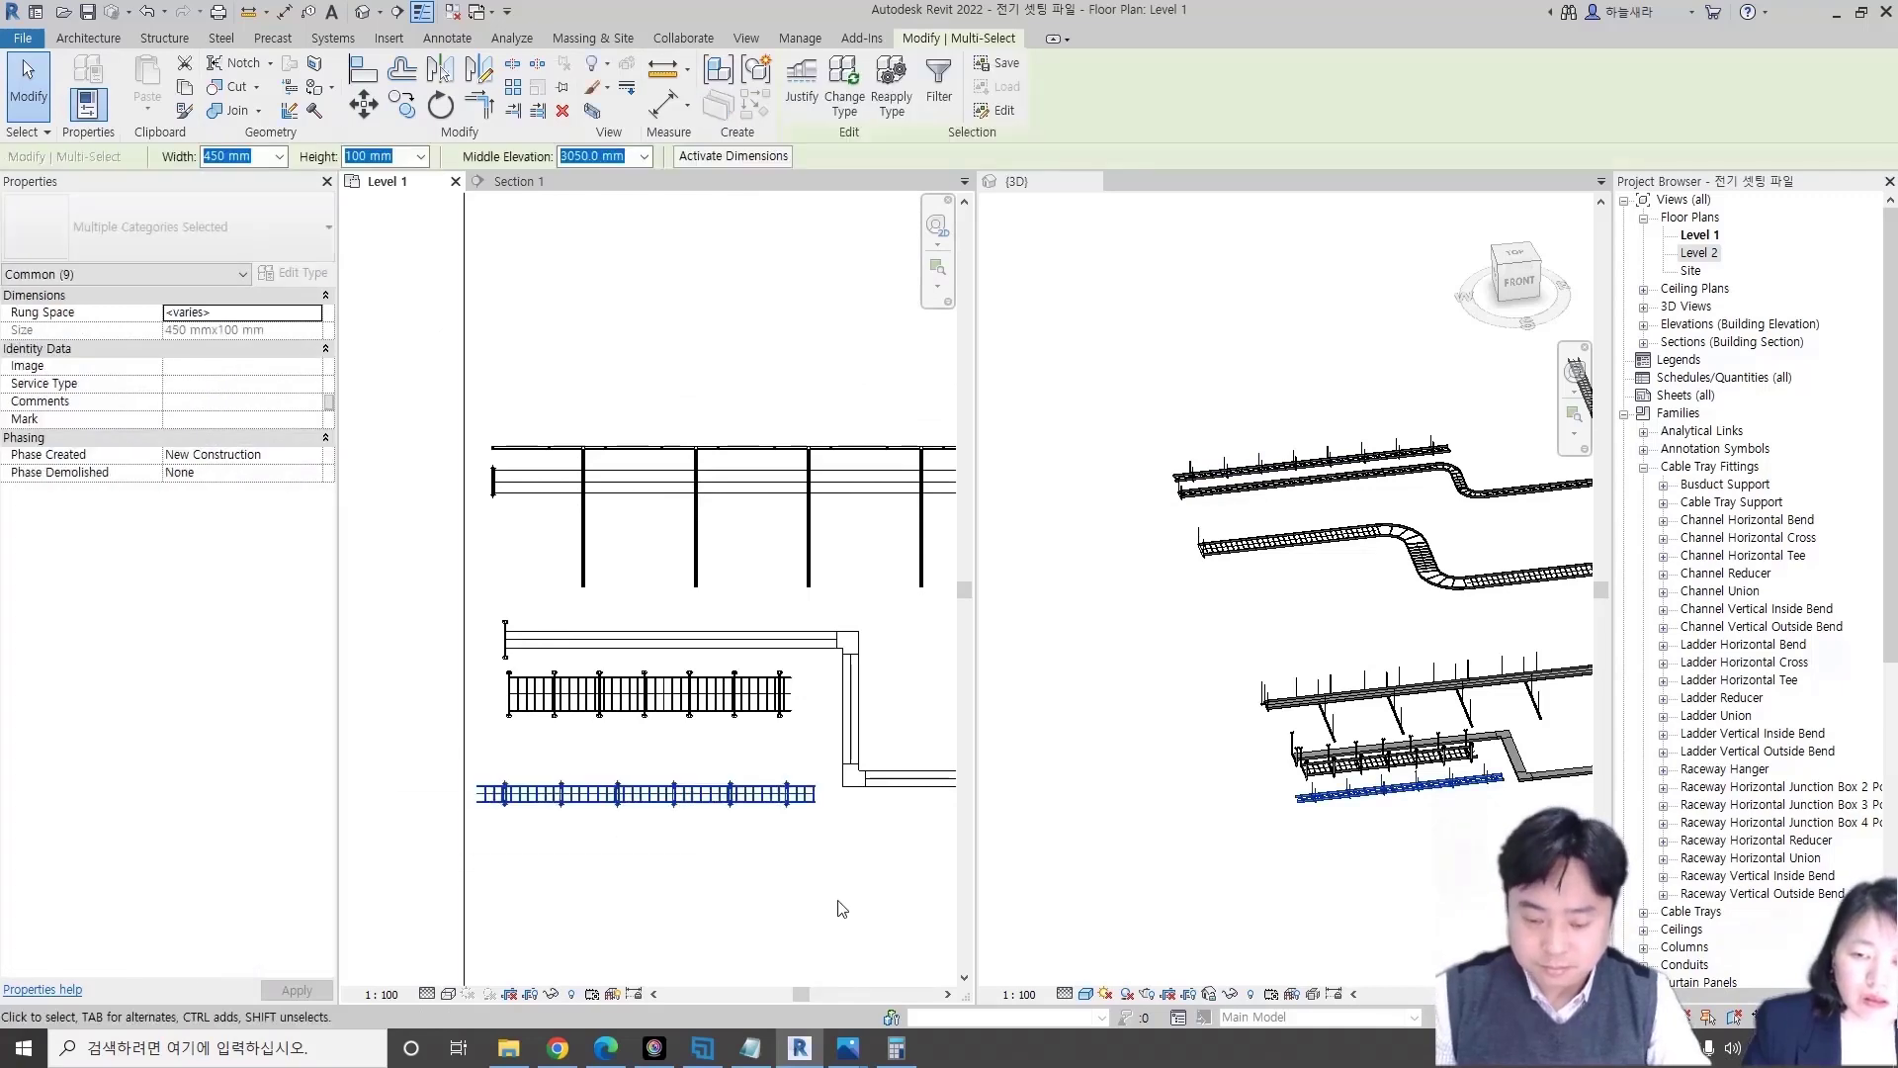
key(m)
key(v)
click(840, 908)
click(840, 866)
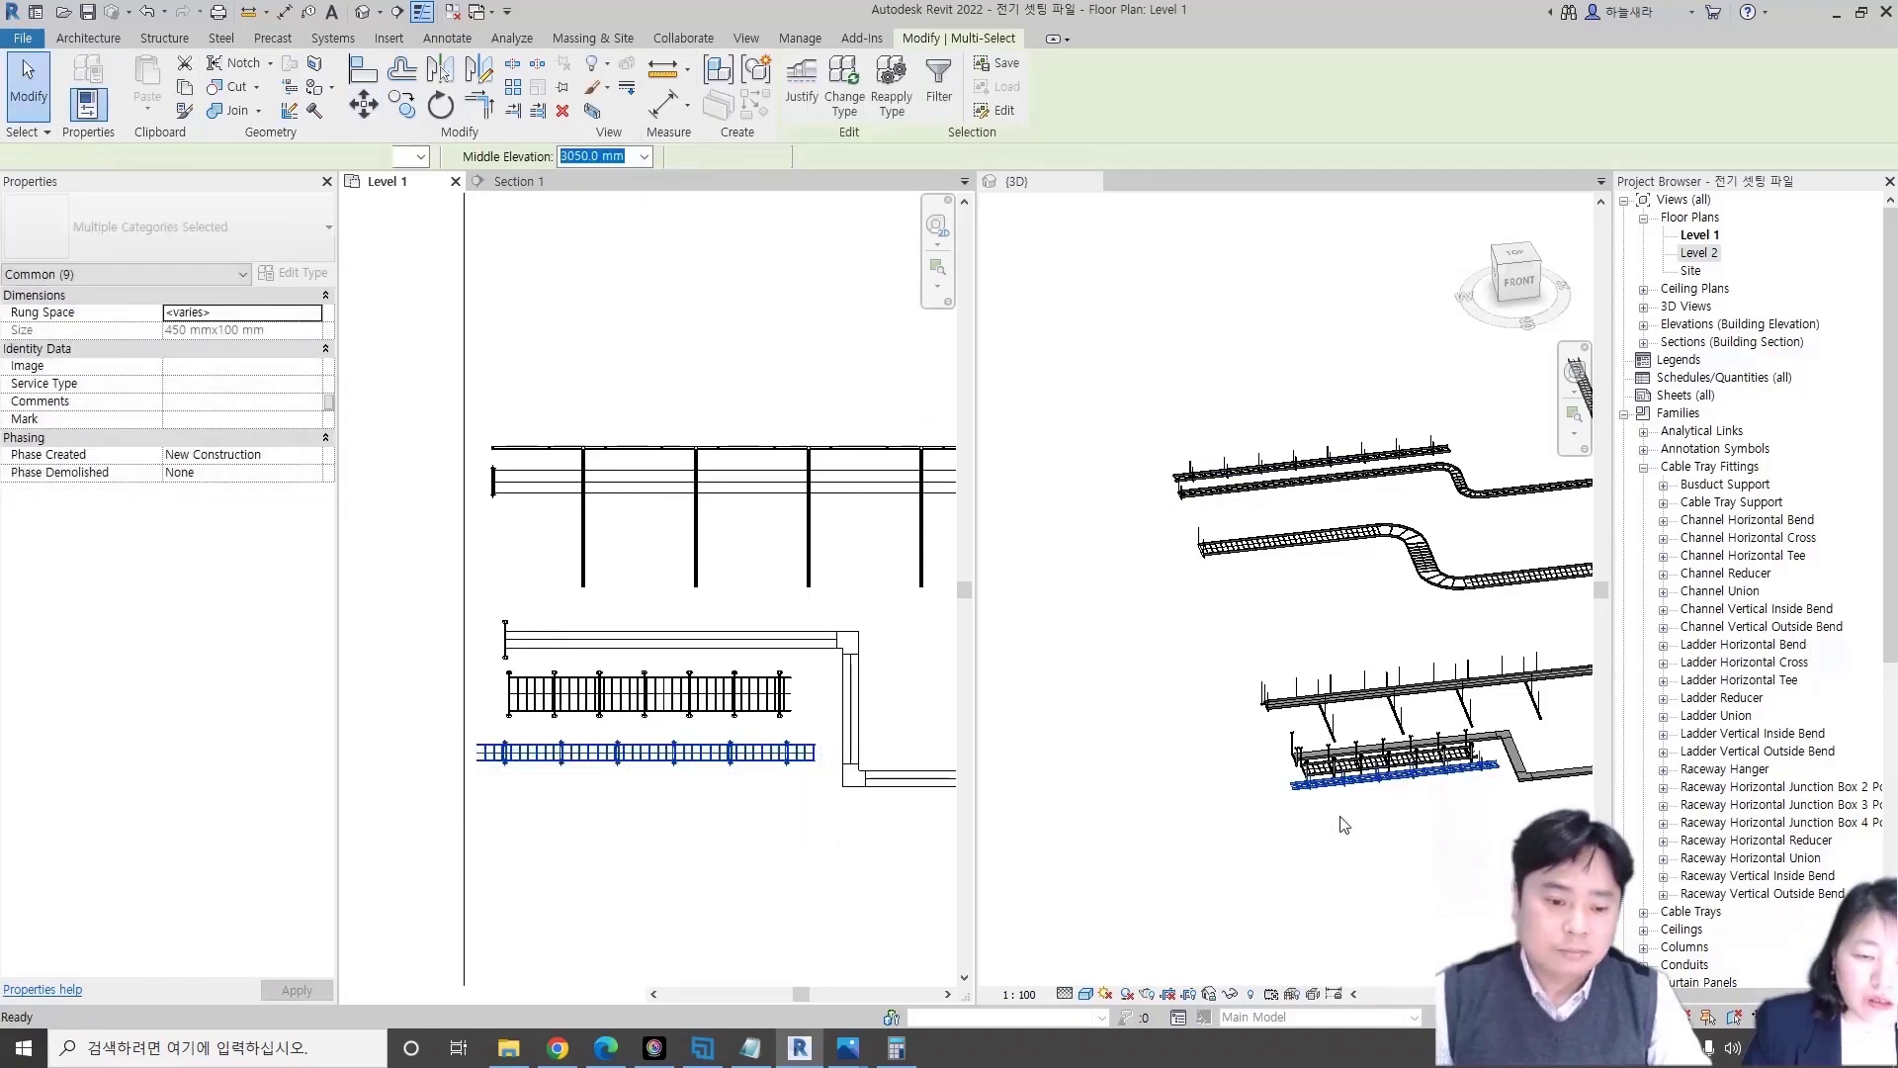
- Orbit the 3D view to inspect the busduct support
scroll(1345, 824, up, 3)
scroll(1345, 823, up, 2)
click(1229, 771)
shift+middle_drag(1229, 771, 1442, 881)
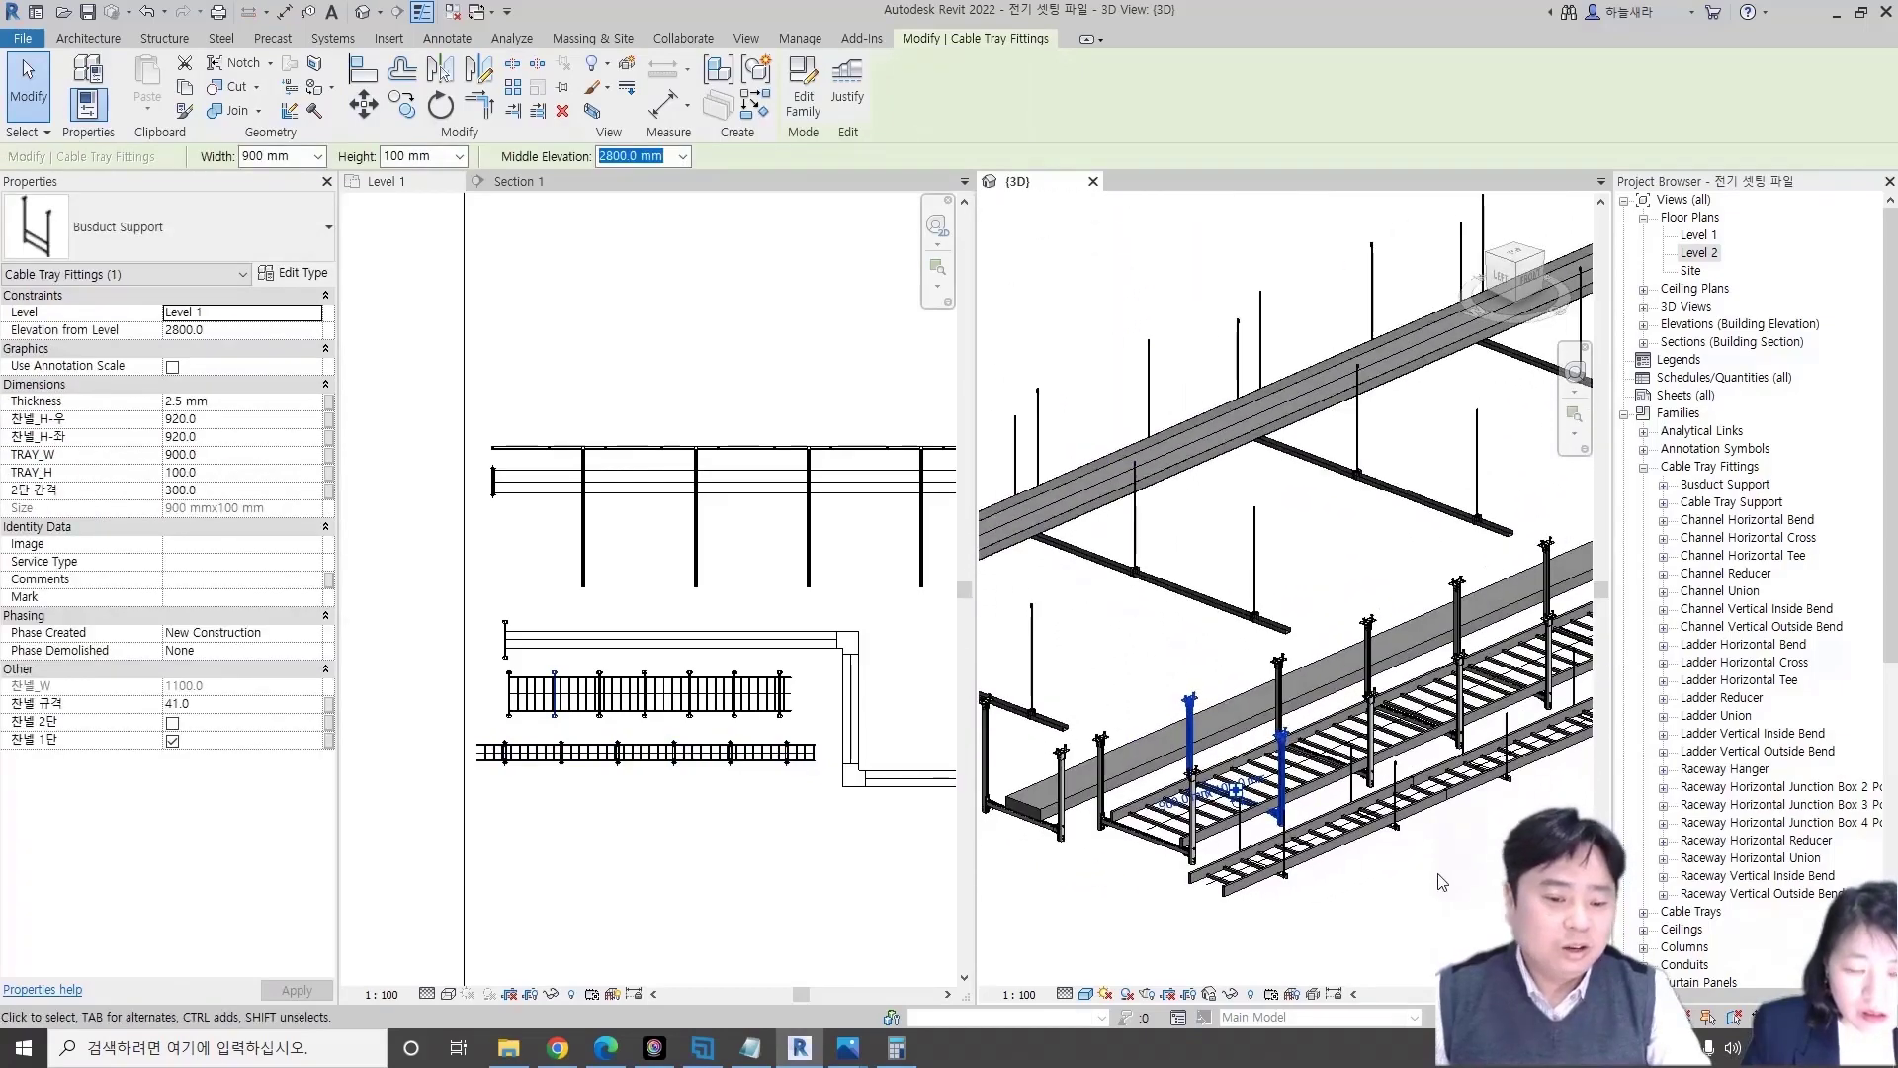
scroll(1442, 881, down, 2)
click(1223, 765)
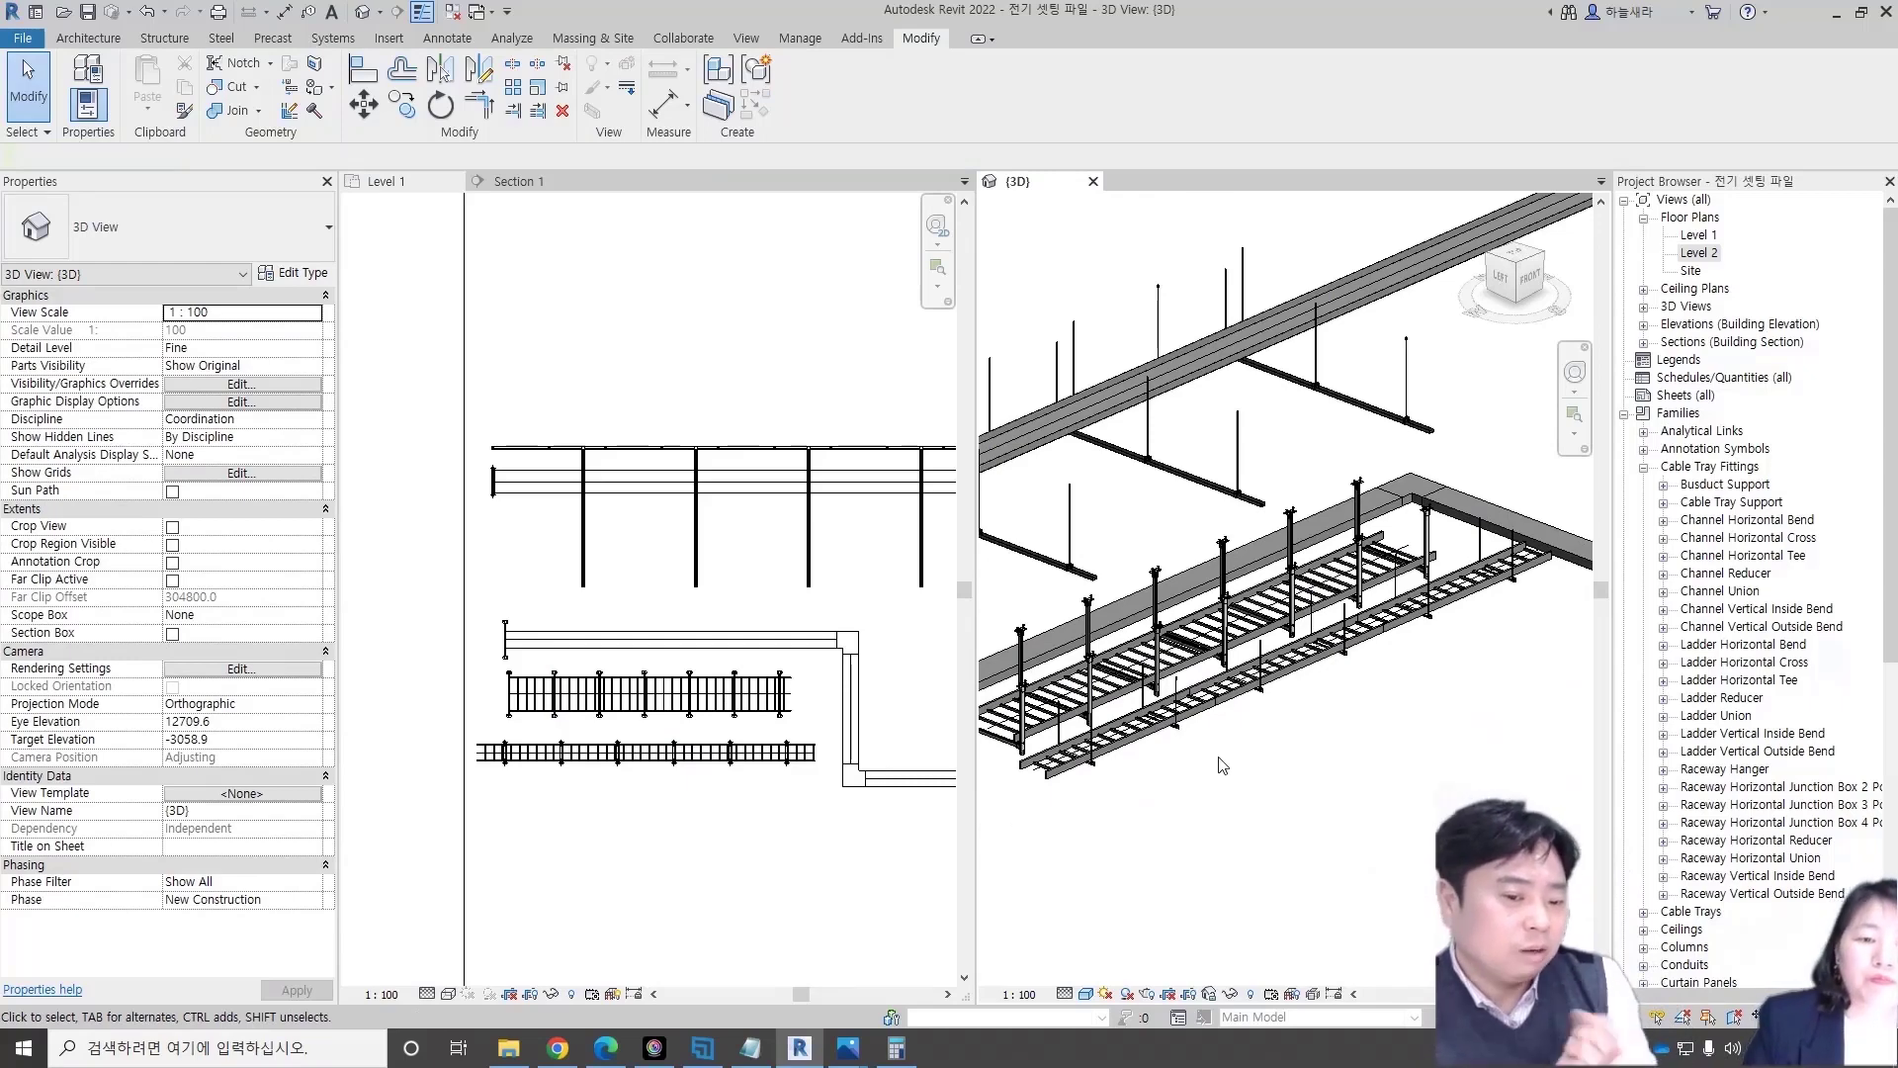
scroll(1223, 764, up, 4)
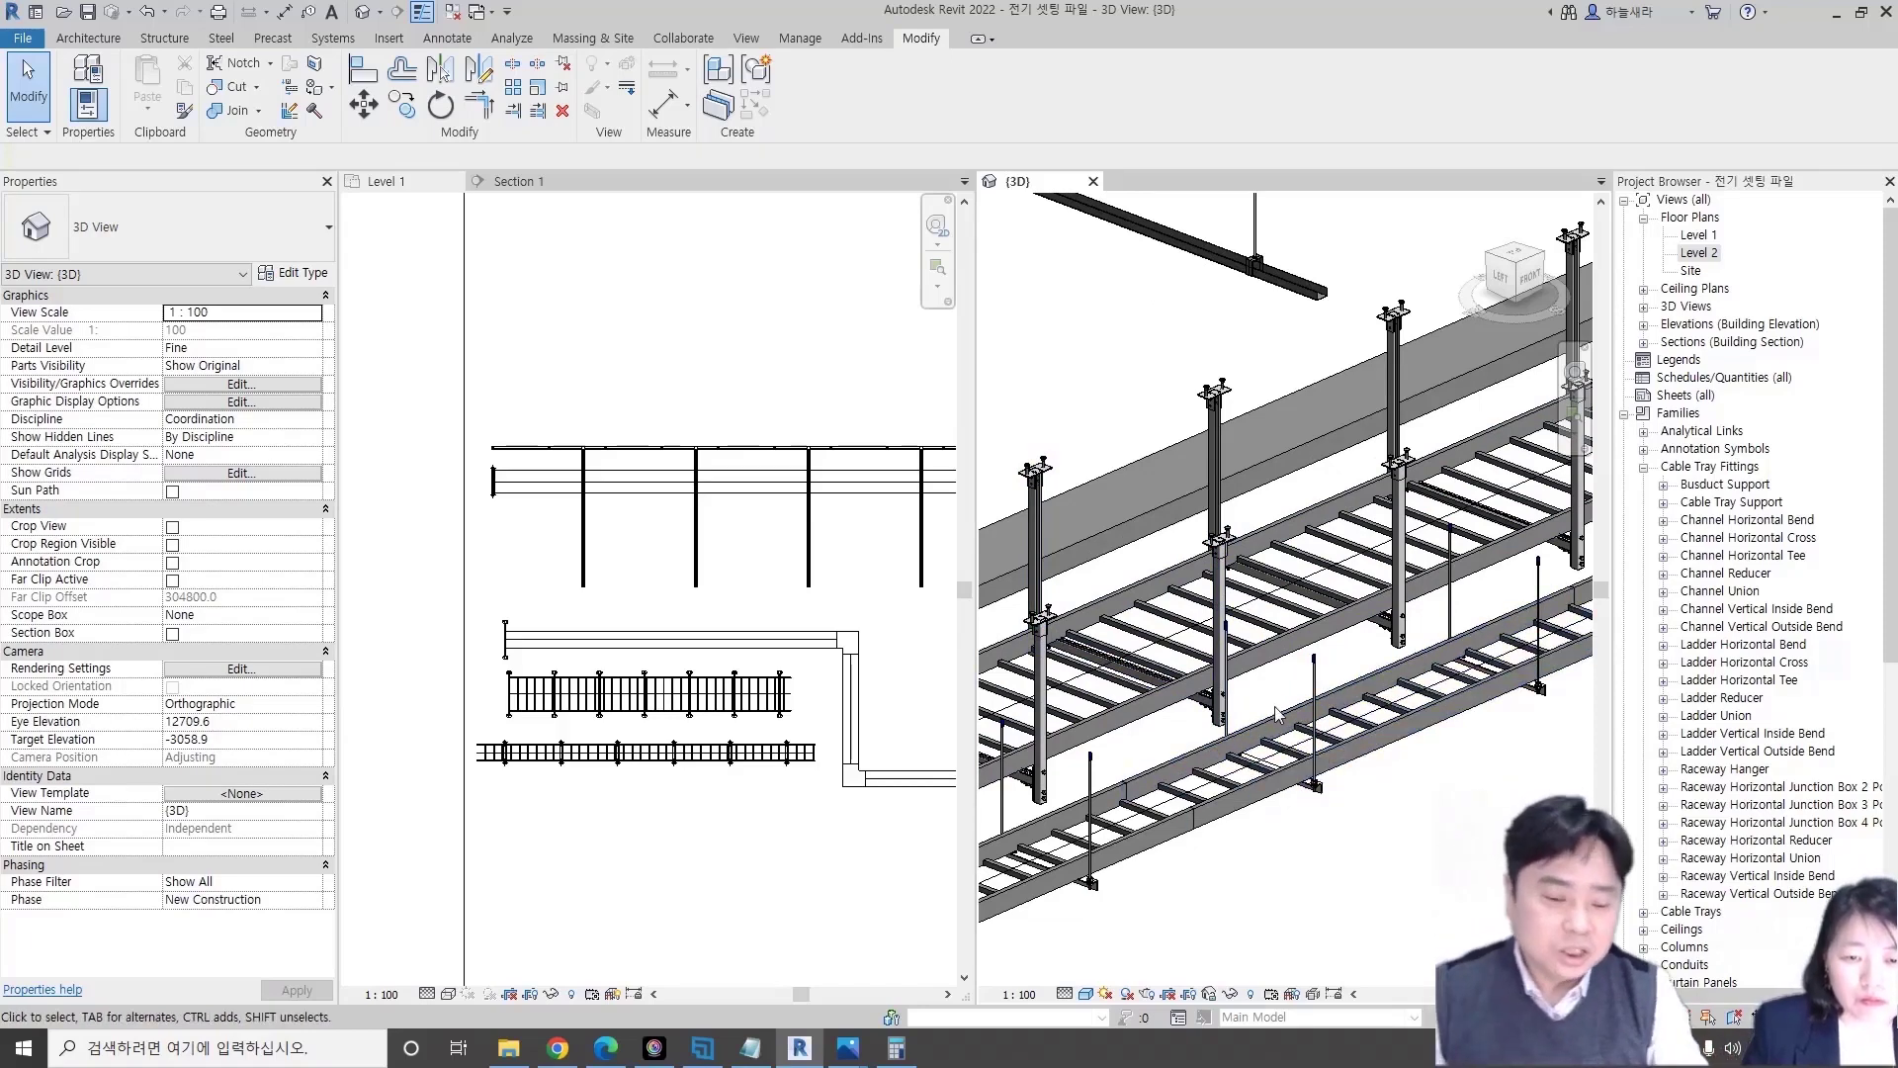
scroll(1196, 661, down, 2)
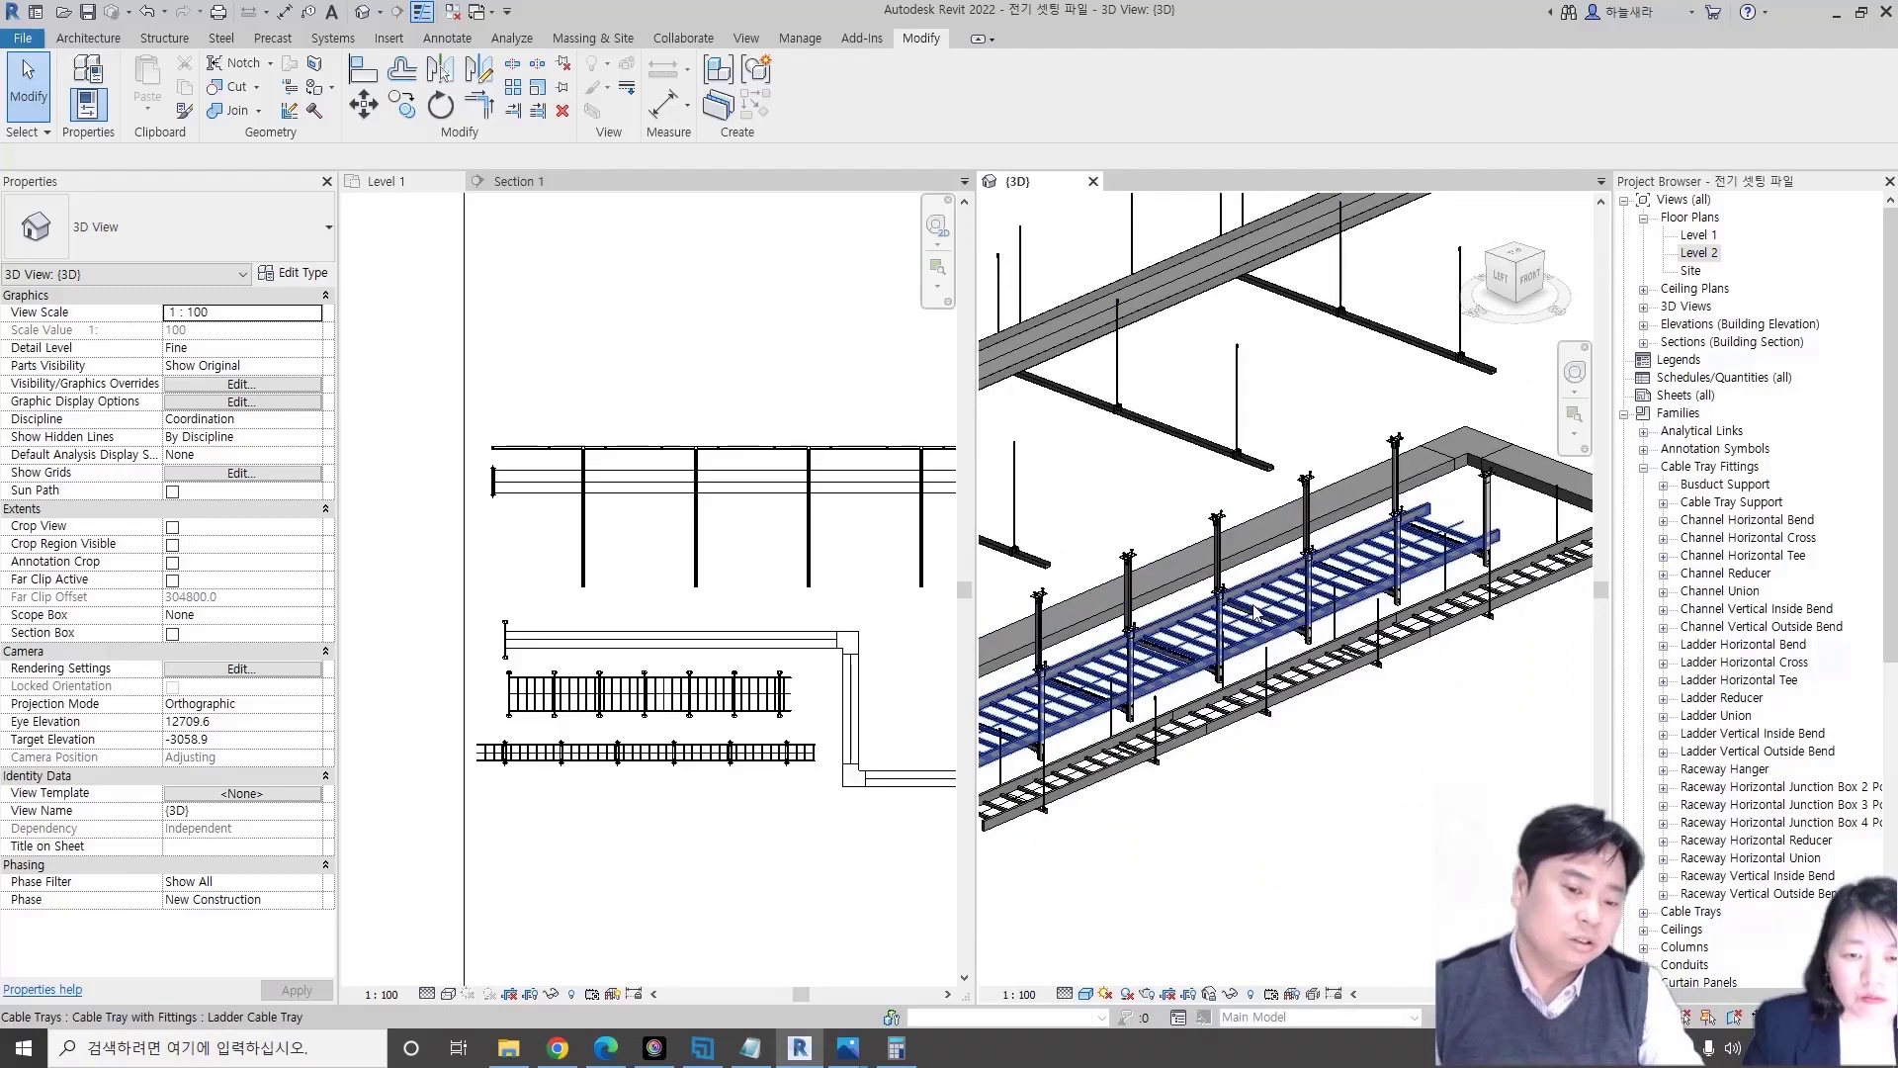
scroll(1248, 629, down, 2)
scroll(1254, 643, down, 2)
scroll(1258, 662, down, 2)
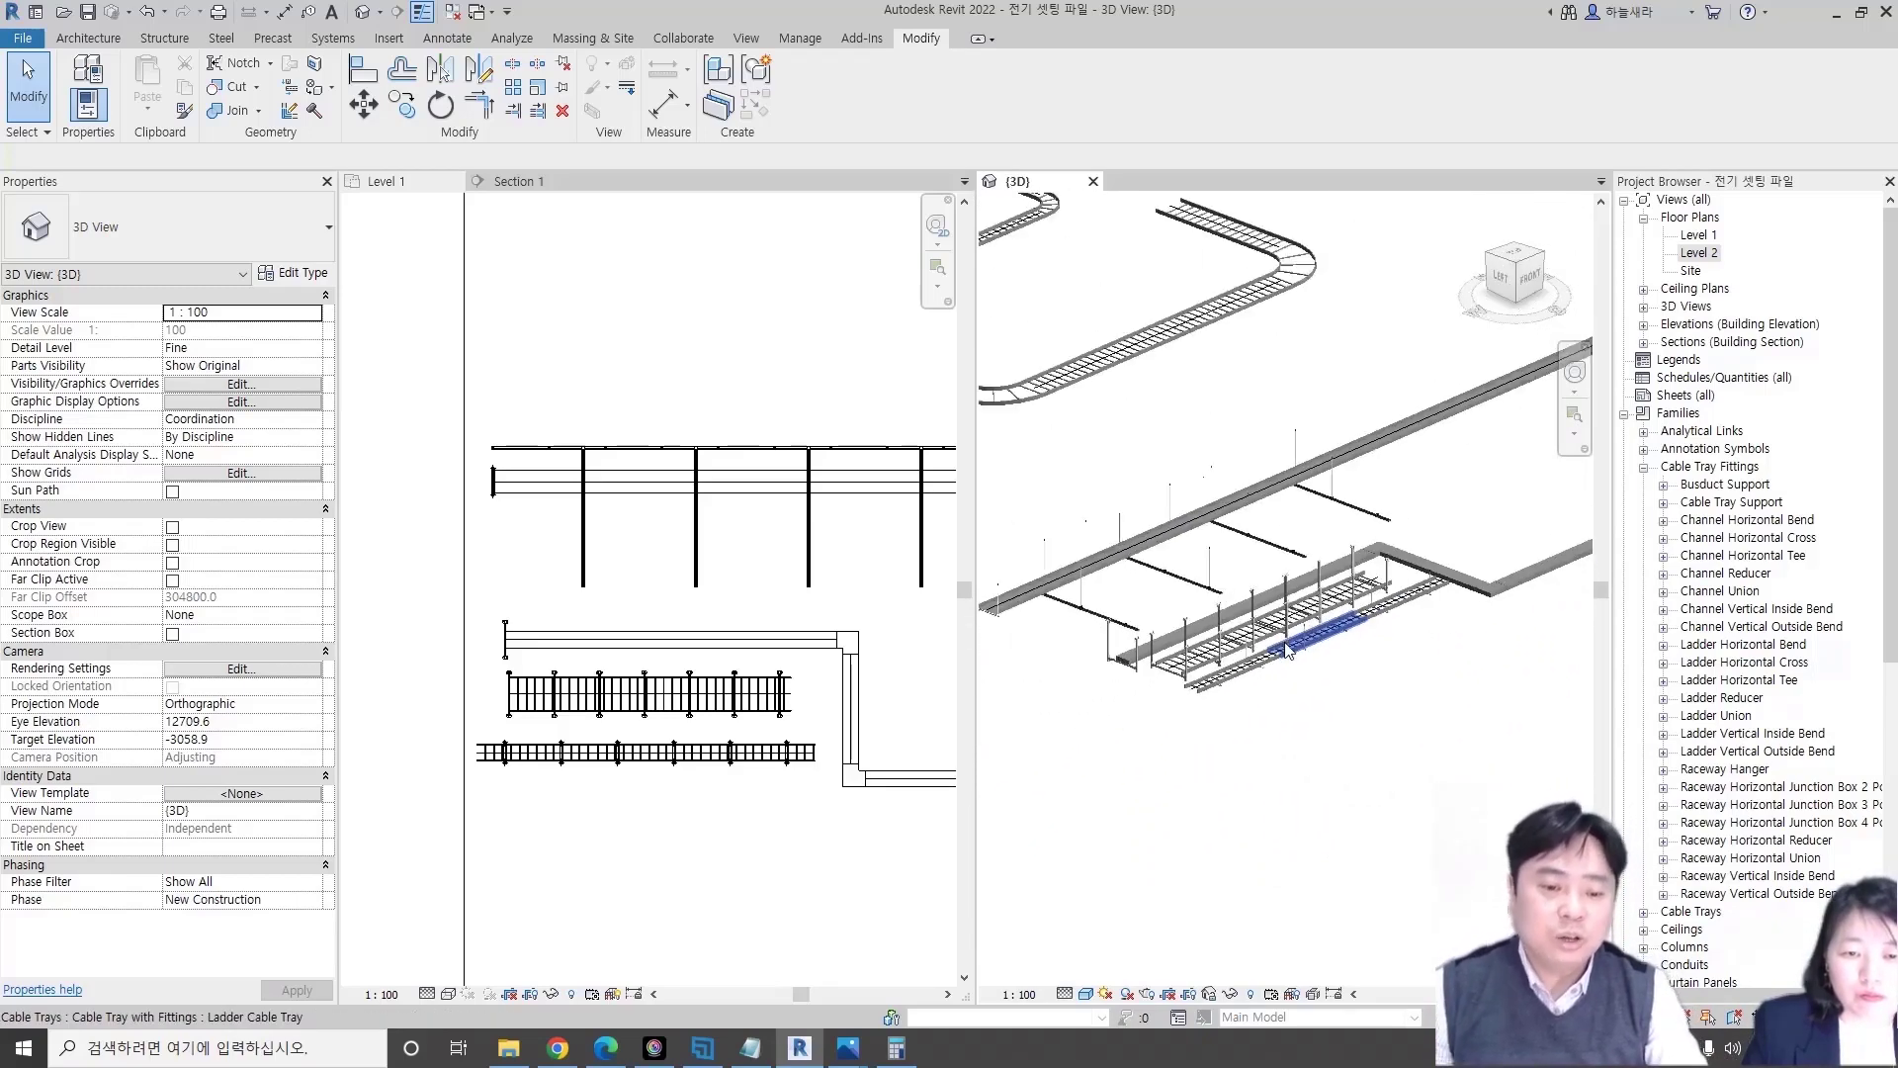
click(747, 621)
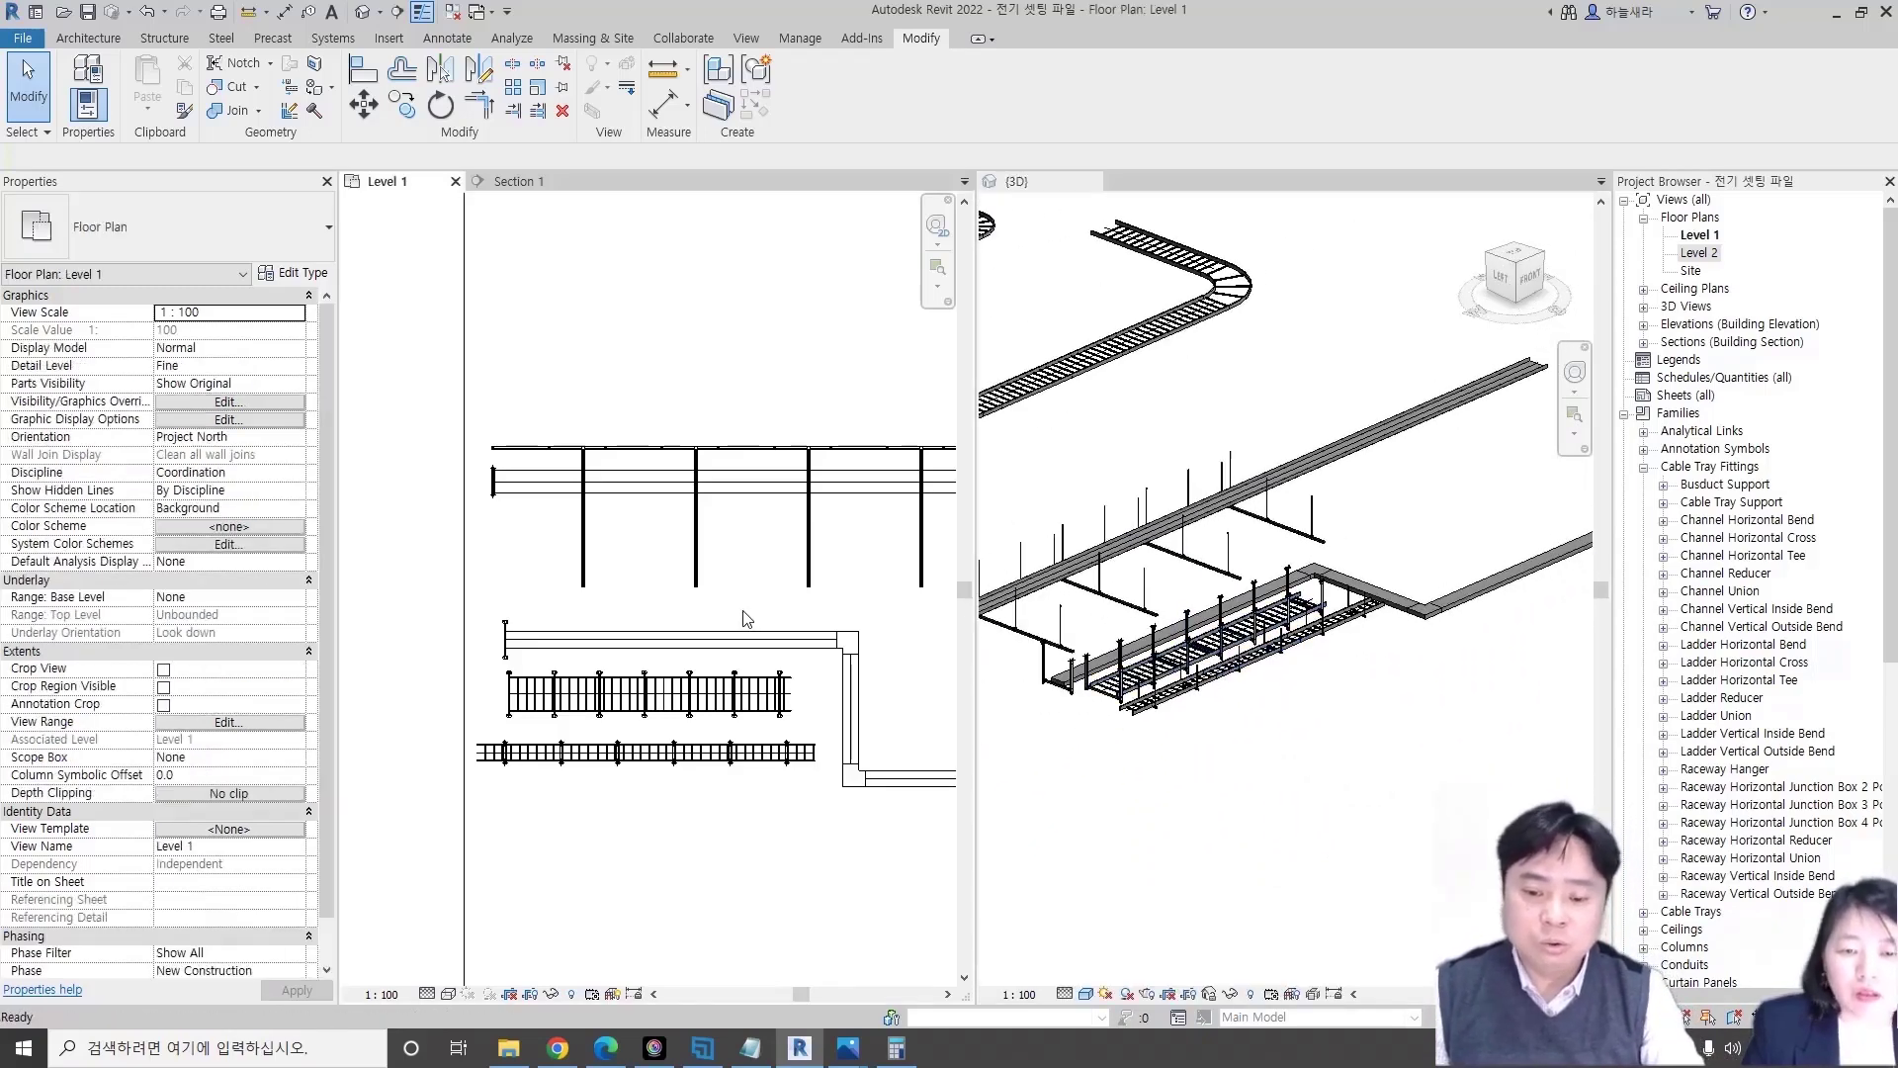
- Select the busduct support and start a move, then cancel it
scroll(692, 717, up, 1)
scroll(604, 702, up, 1)
scroll(514, 672, up, 1)
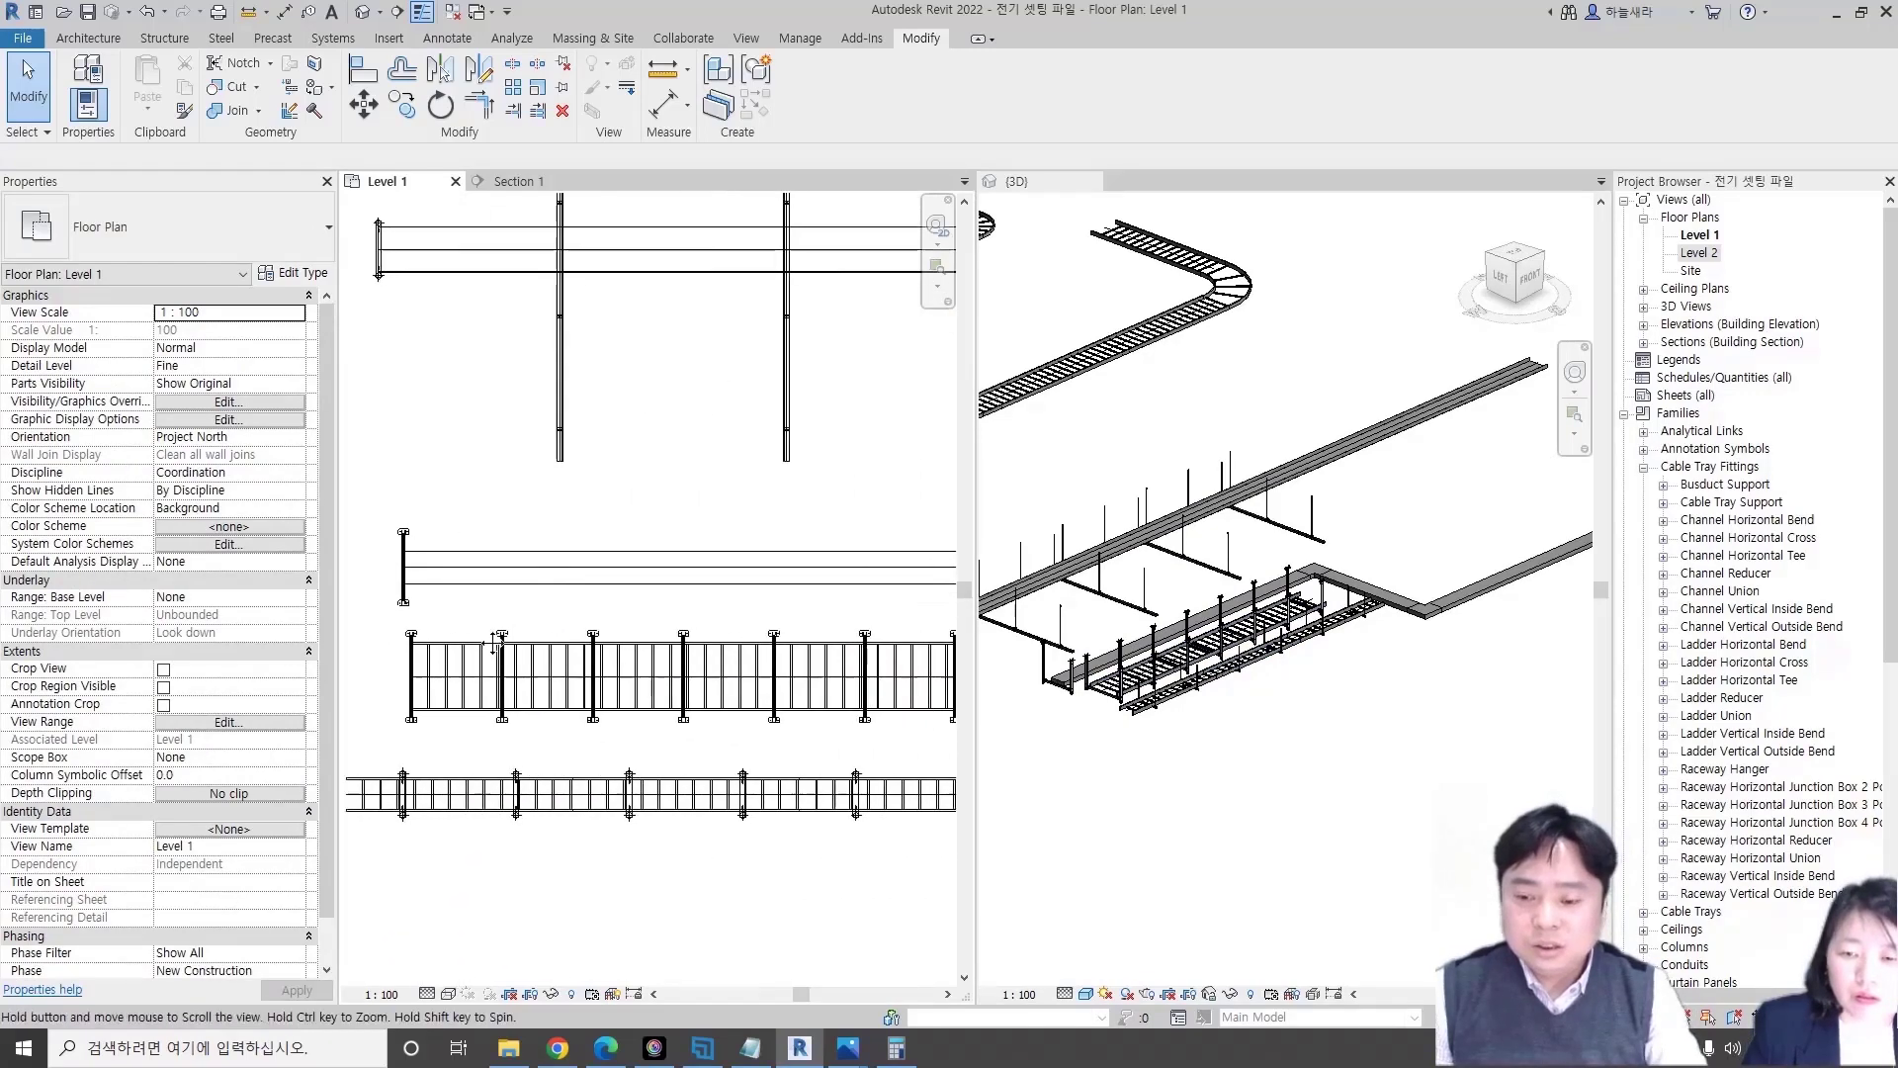
click(399, 605)
key(m)
key(v)
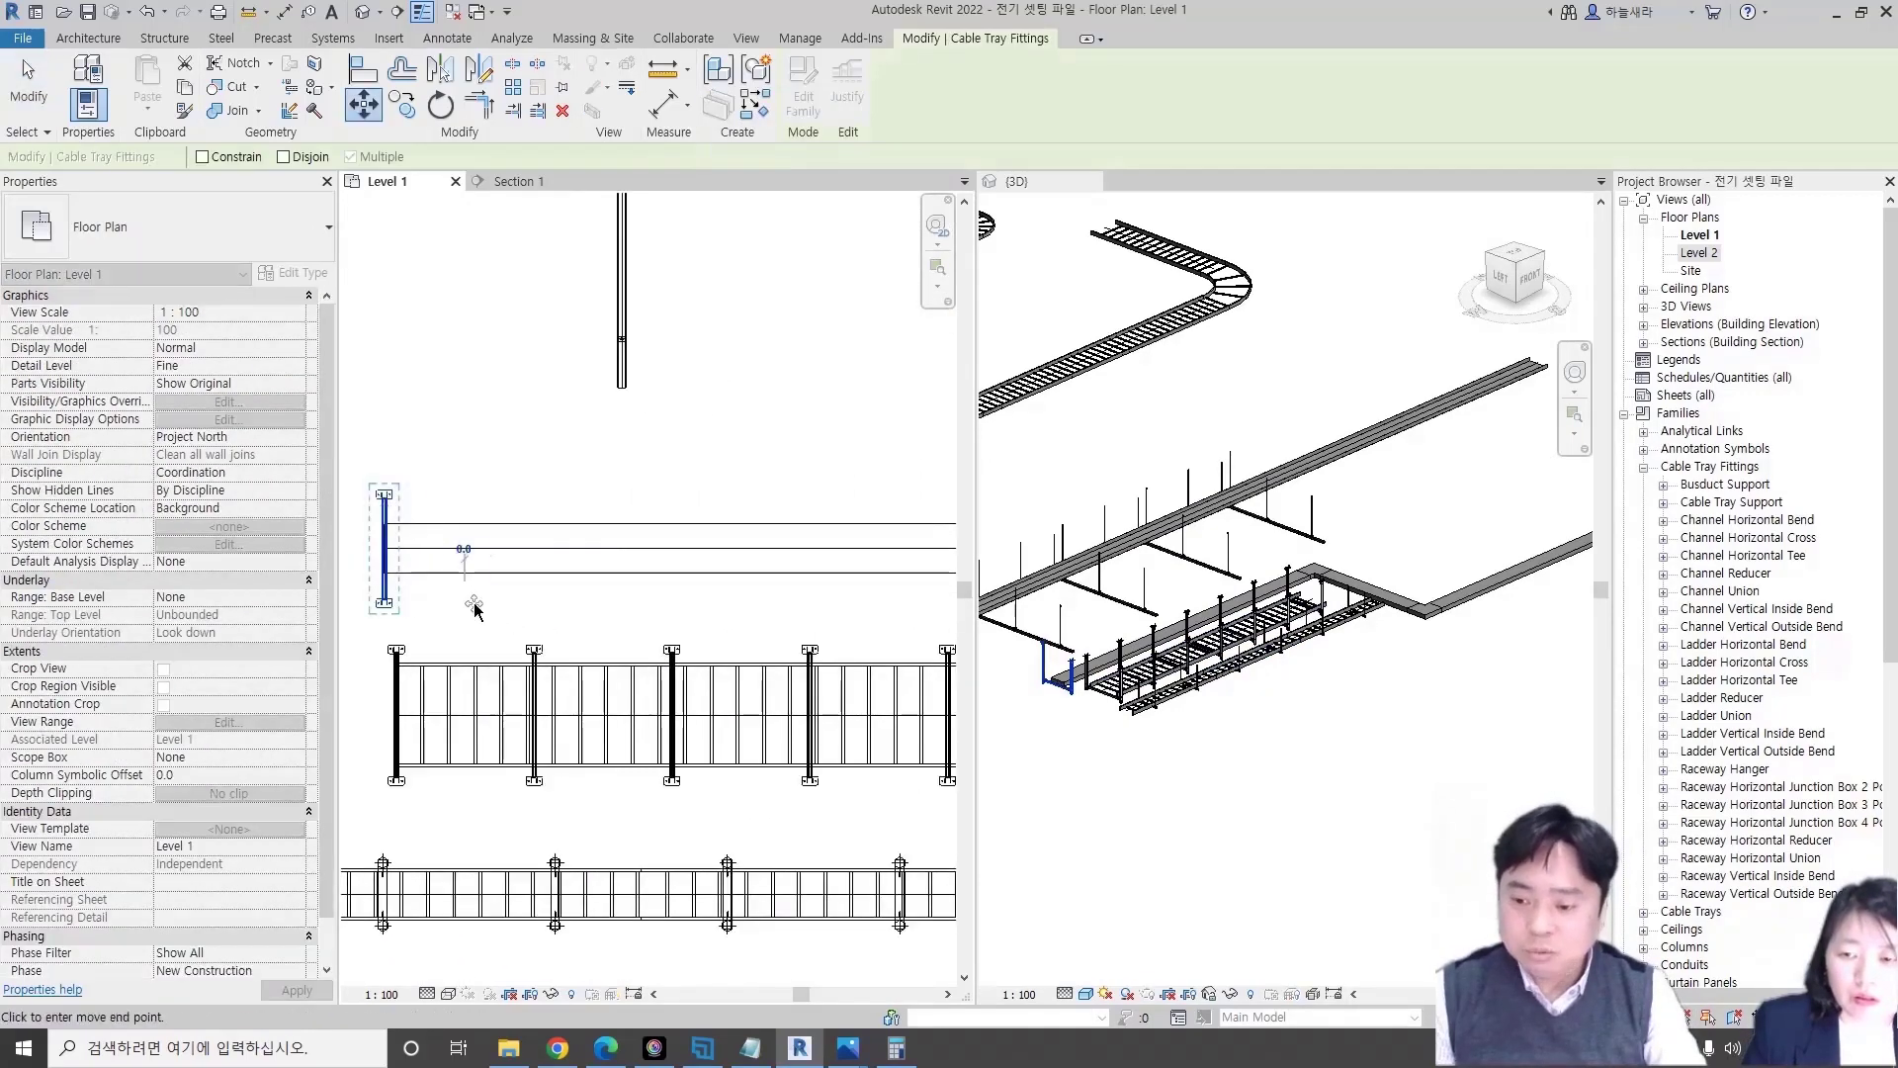
click(490, 602)
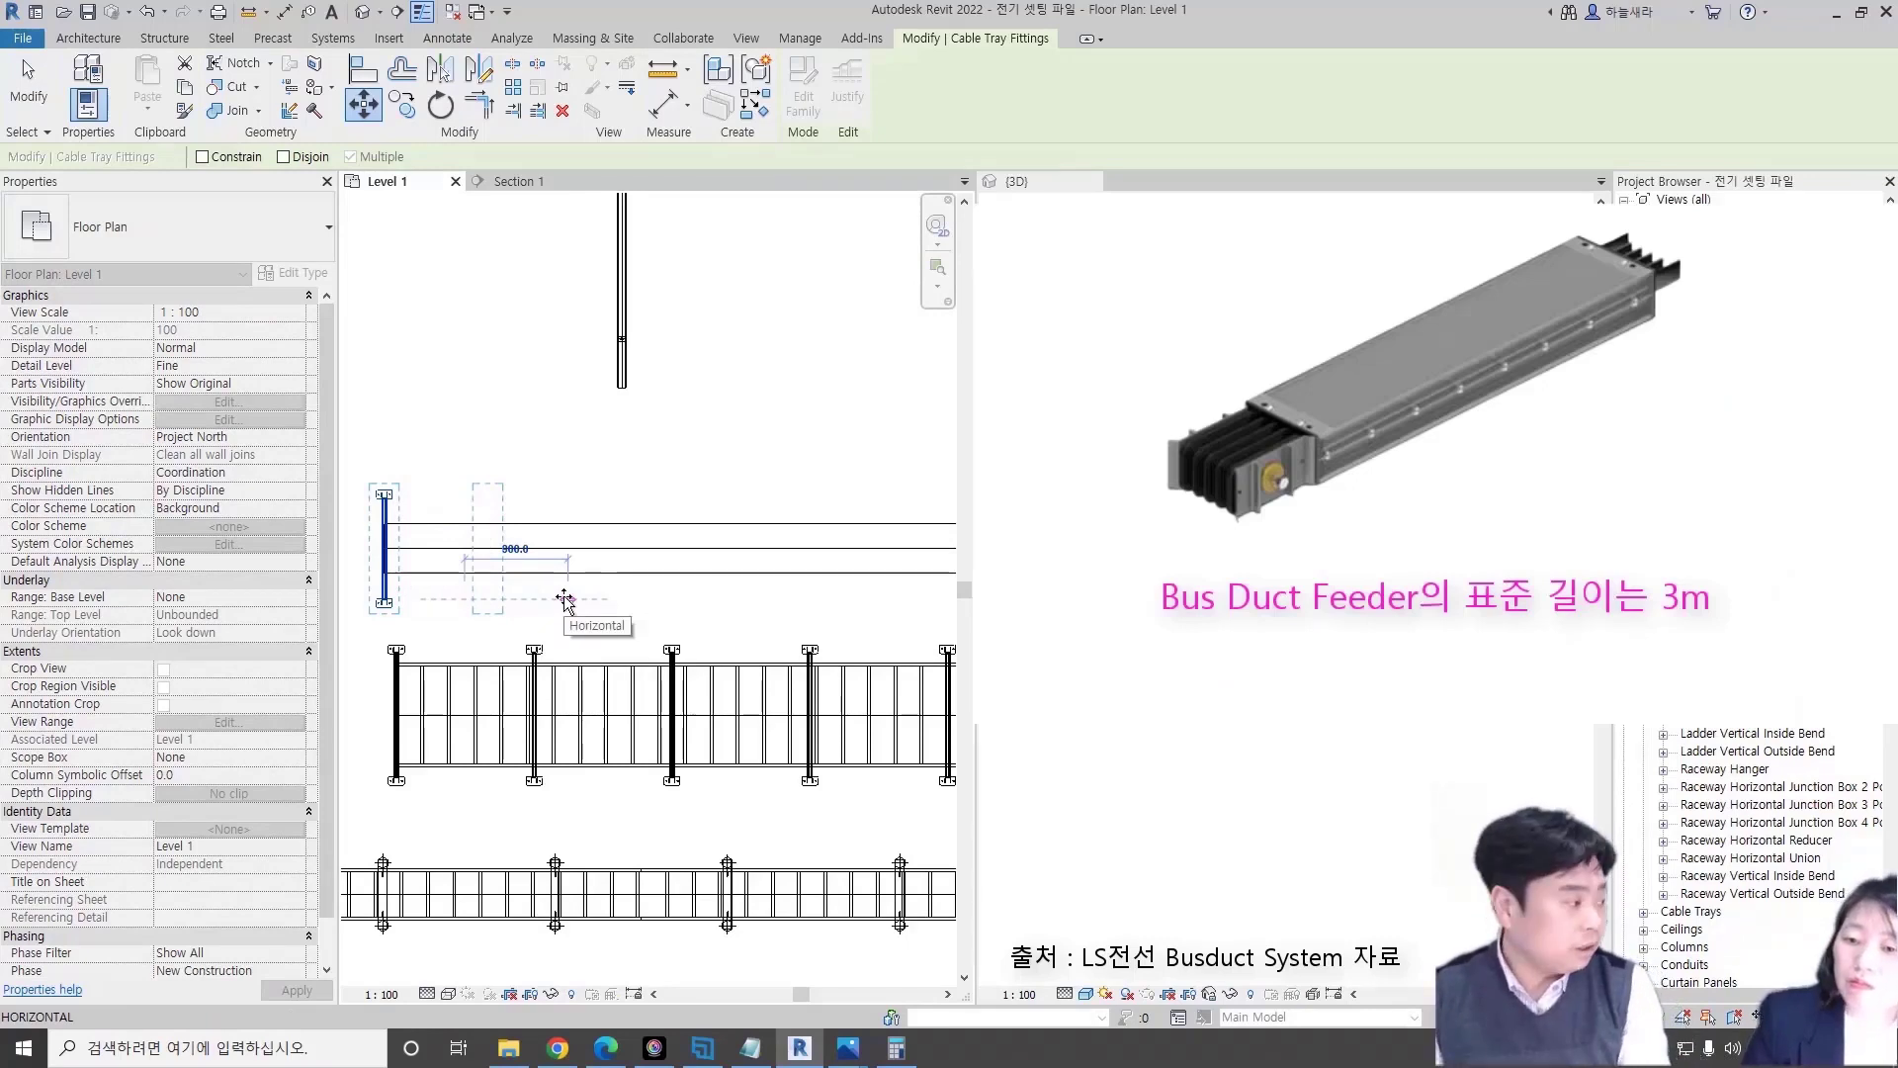
key(Escape)
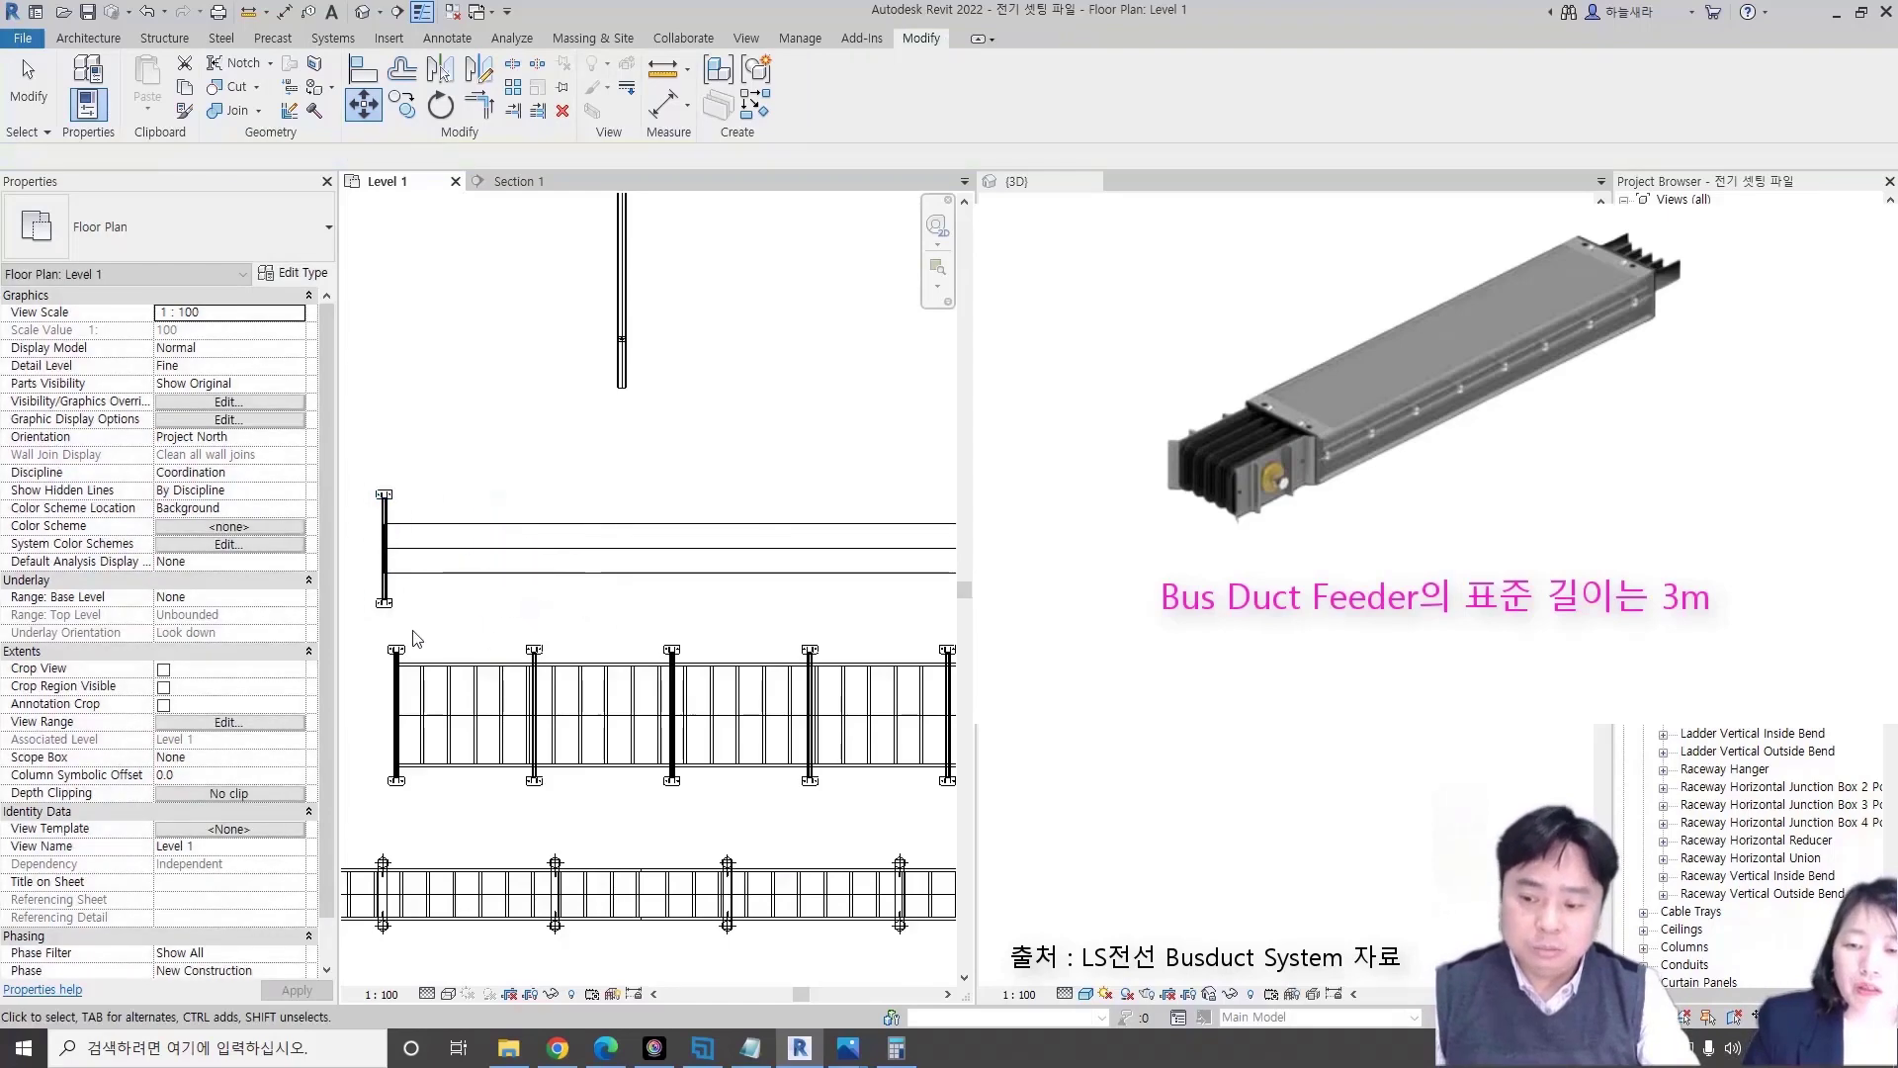
scroll(432, 613, up, 2)
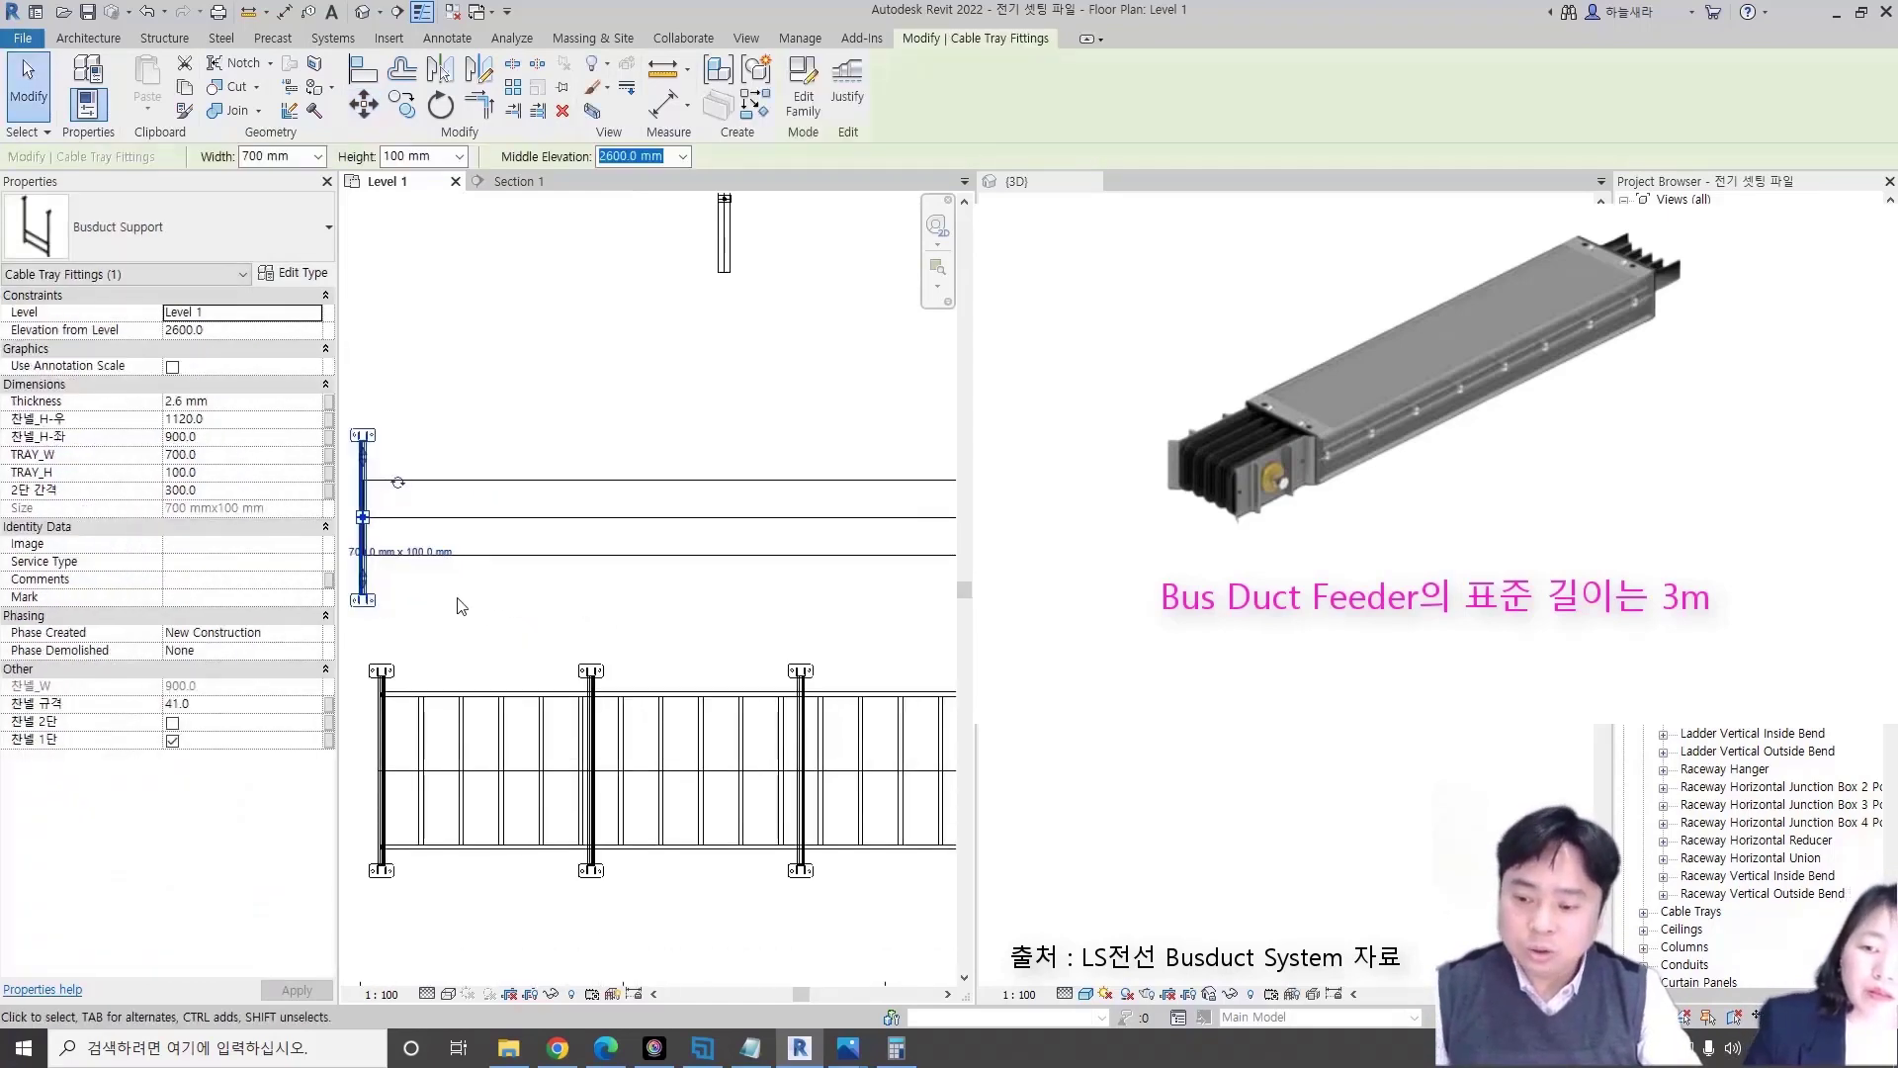
- Copy the busduct support 1500 mm along the busduct
key(c)
key(o)
click(438, 599)
text(1500)
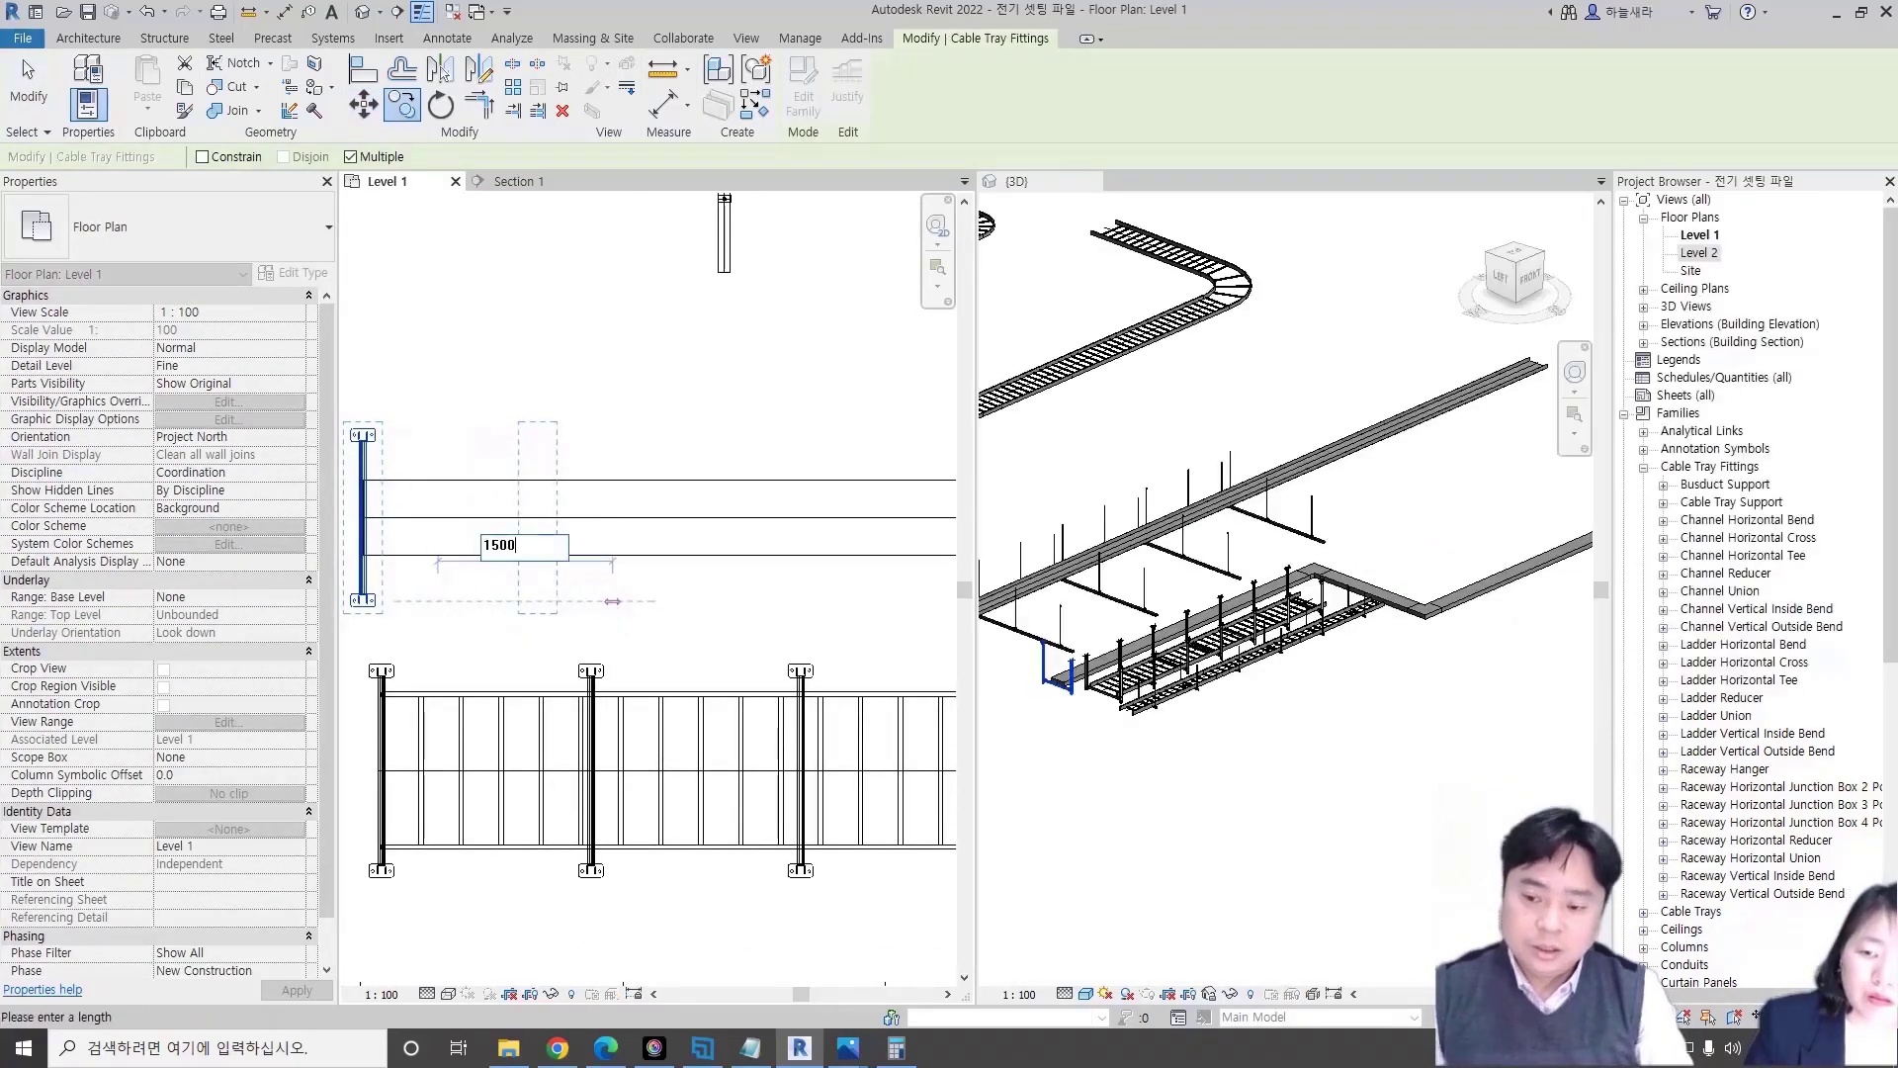
key(Return)
key(Escape)
- Select both busduct supports in the Level 1 plan
scroll(462, 587, down, 3)
scroll(462, 586, down, 2)
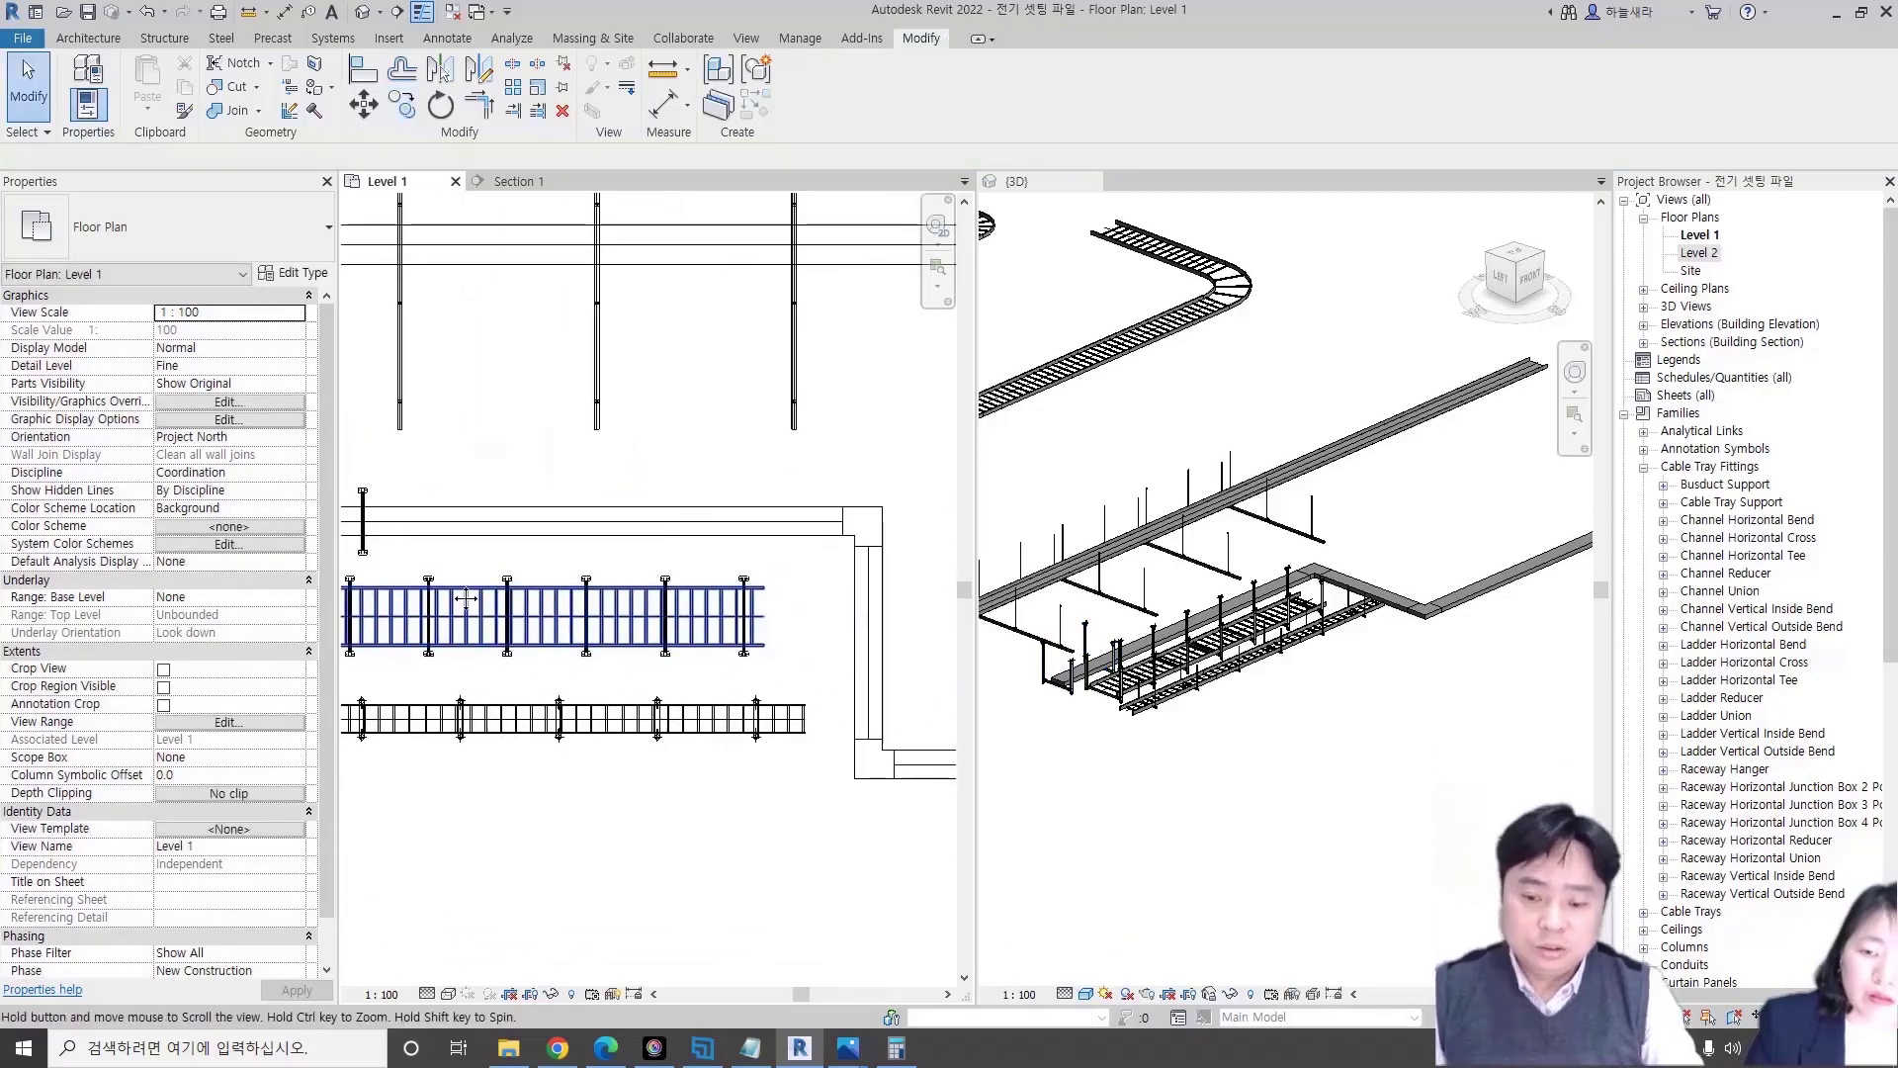
scroll(565, 591, down, 2)
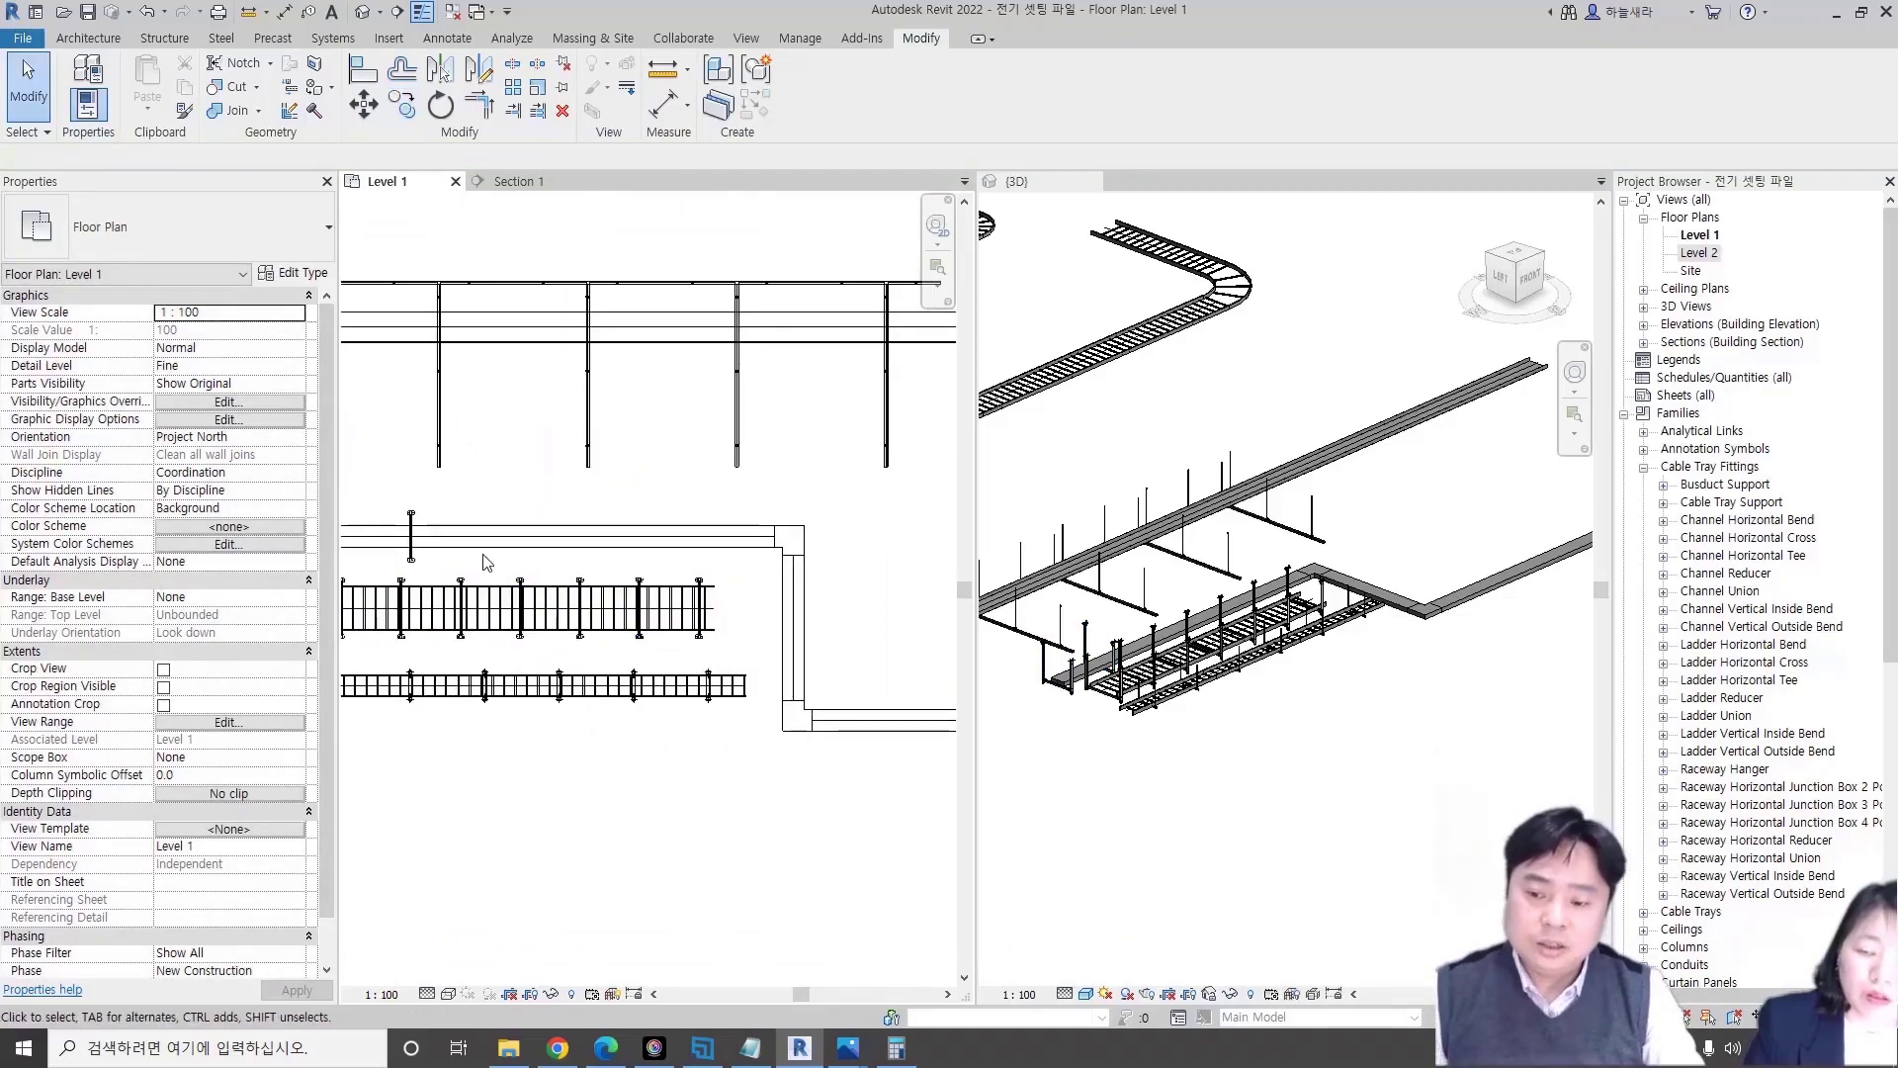
scroll(461, 650, up, 2)
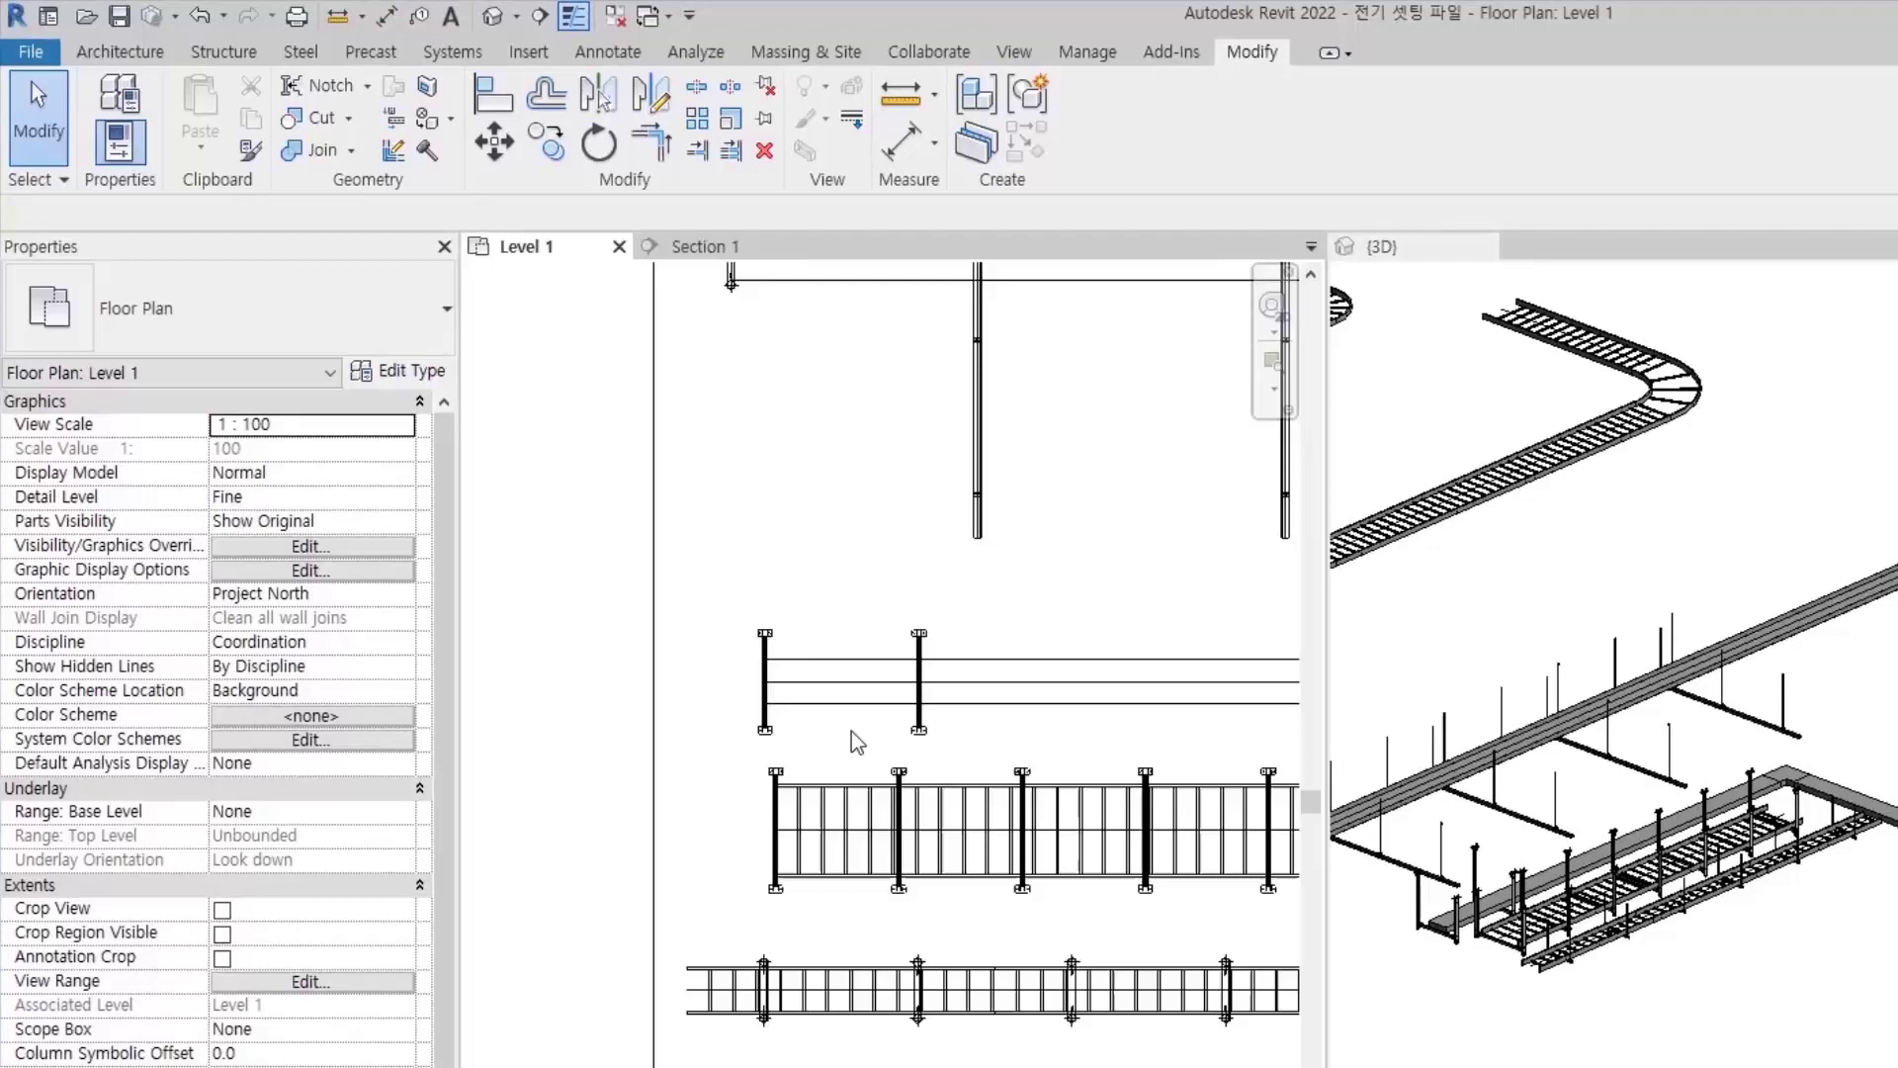
click(774, 569)
ctrl+click(626, 605)
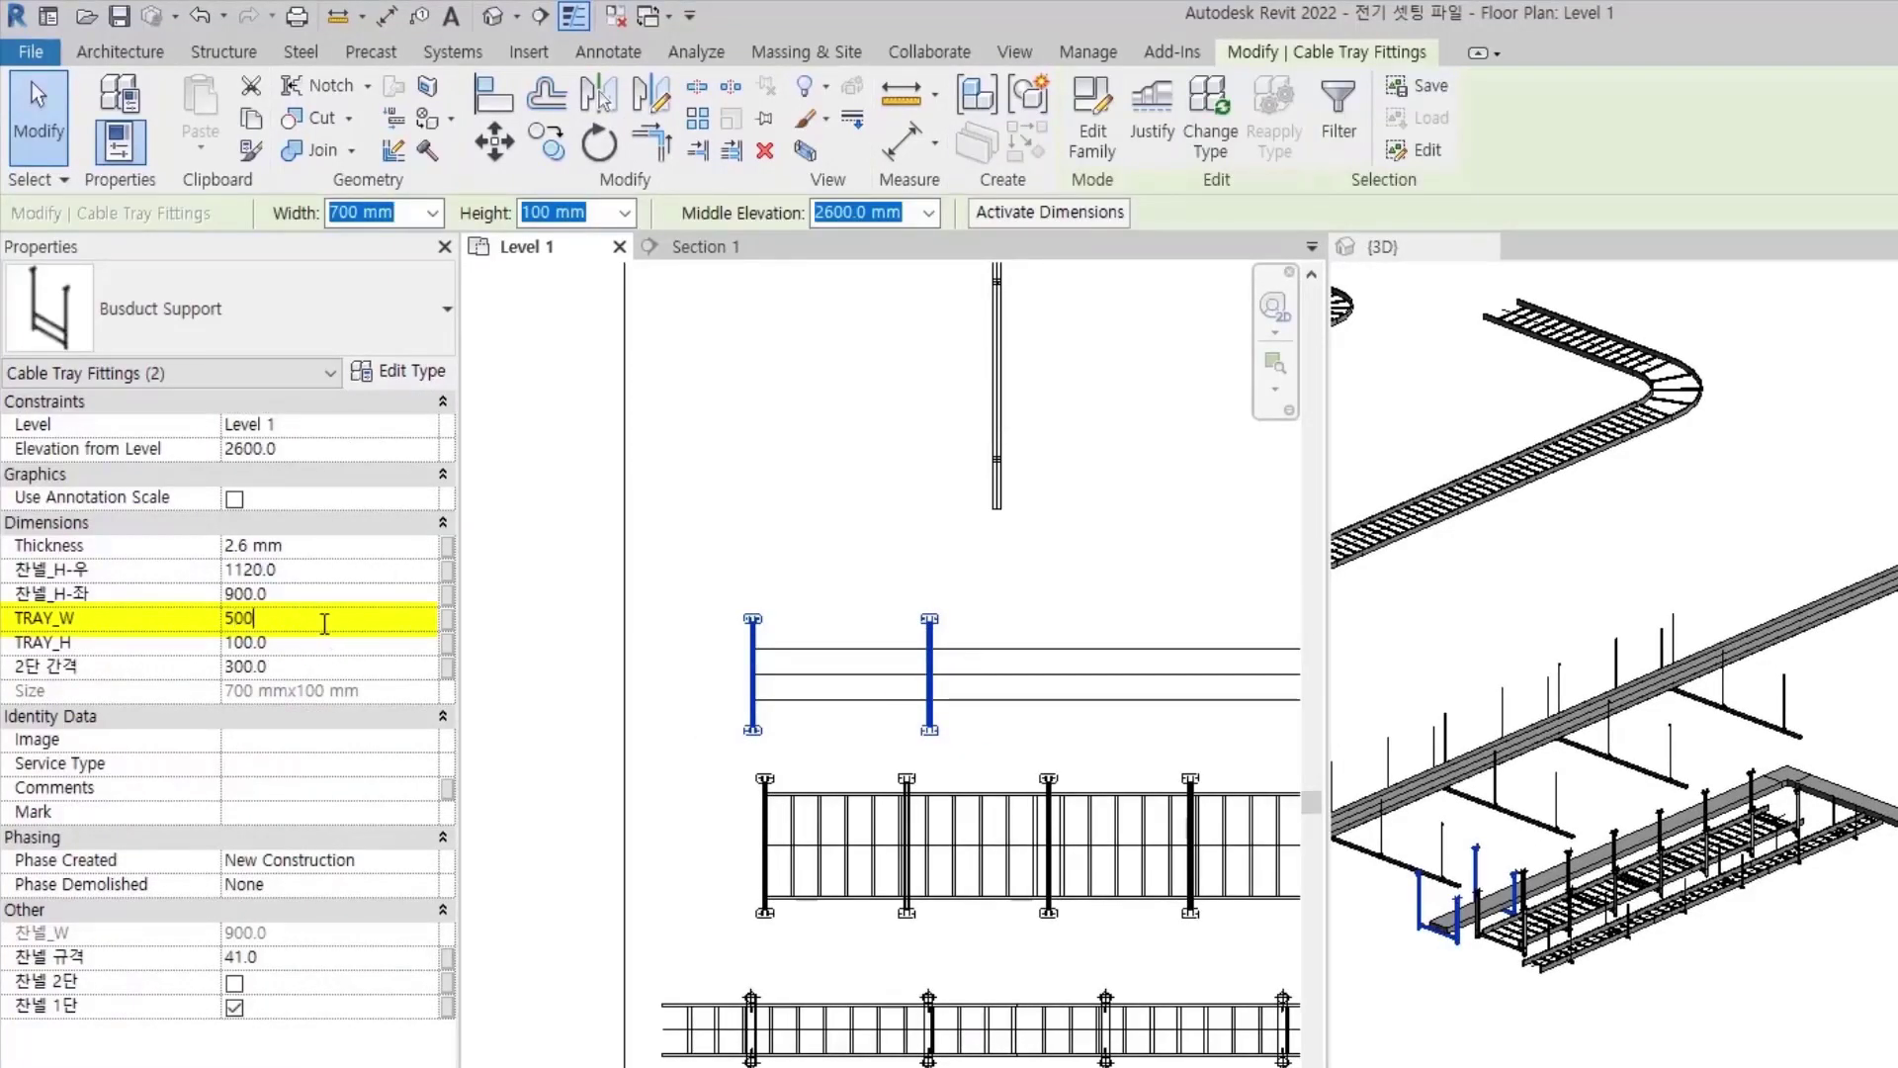
- Apply TRAY_W 450 to both busduct supports and view them in Section 1
scroll(819, 697, up, 3)
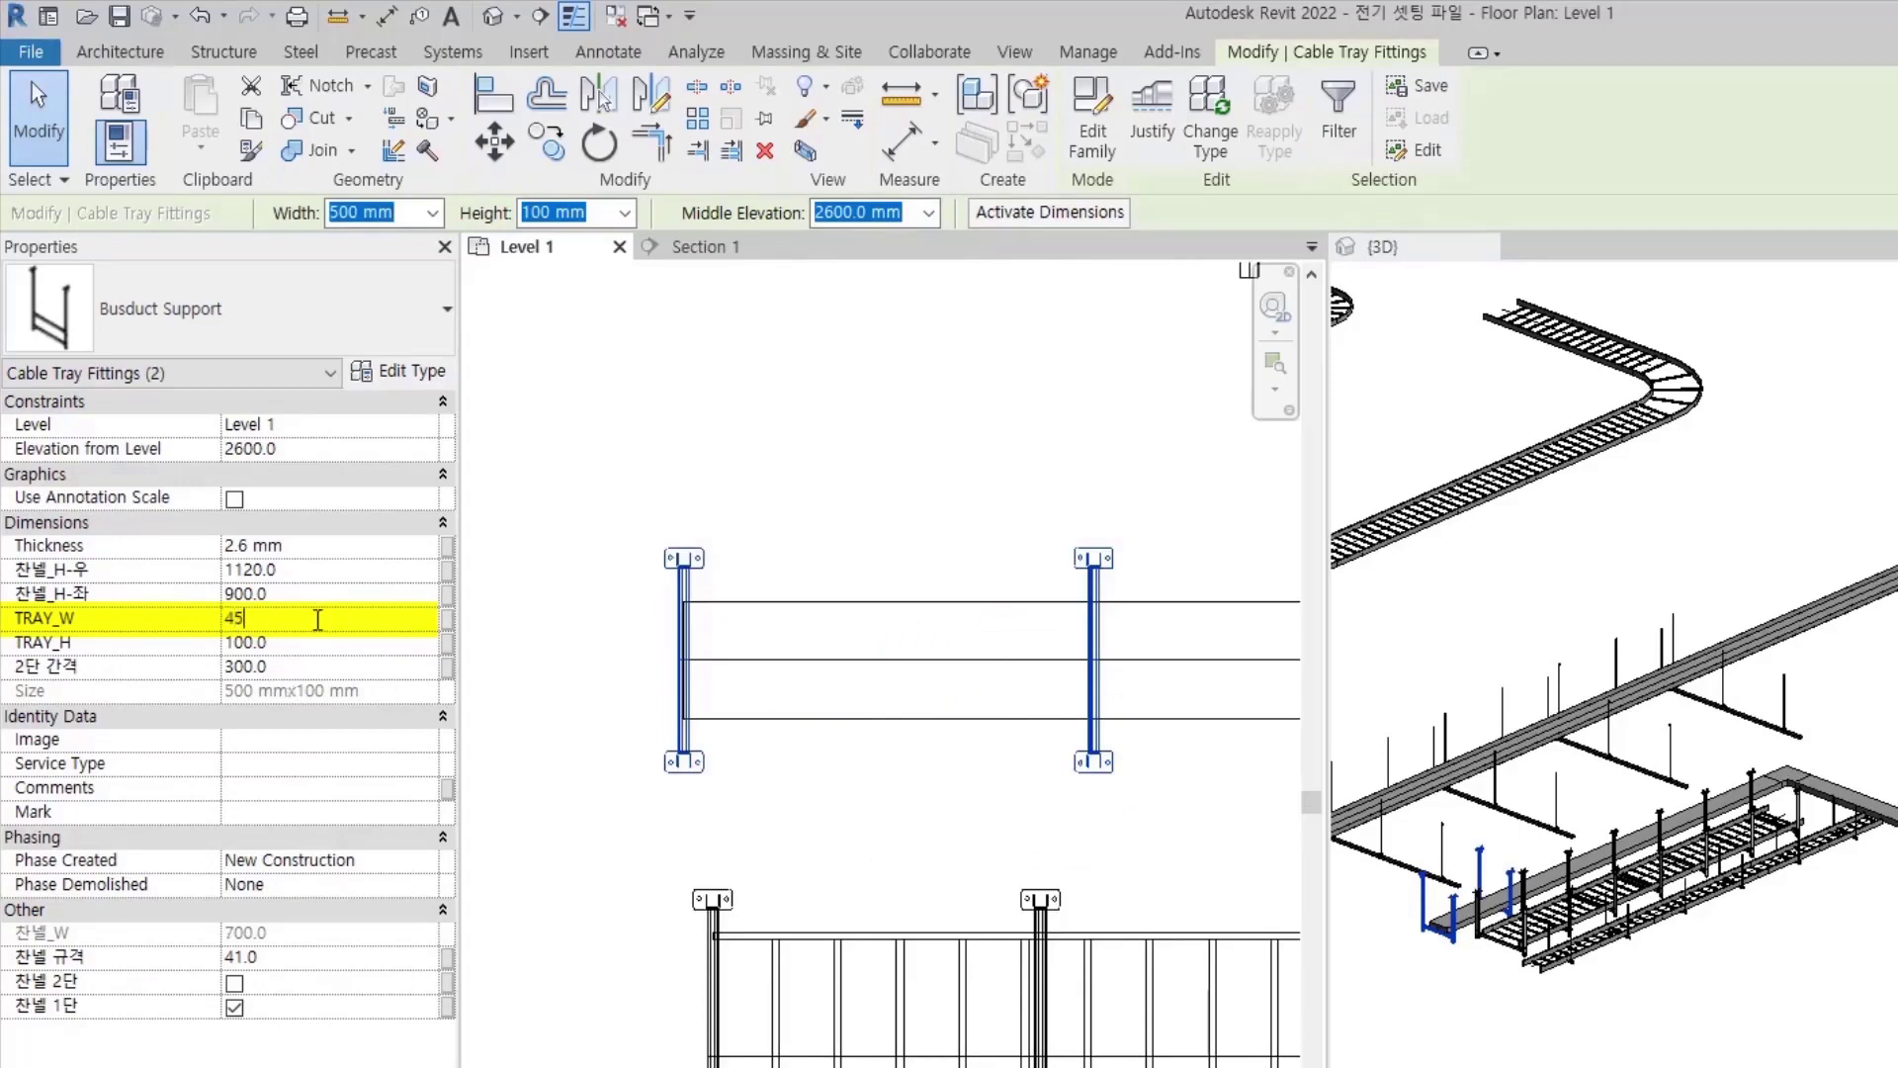
click(866, 780)
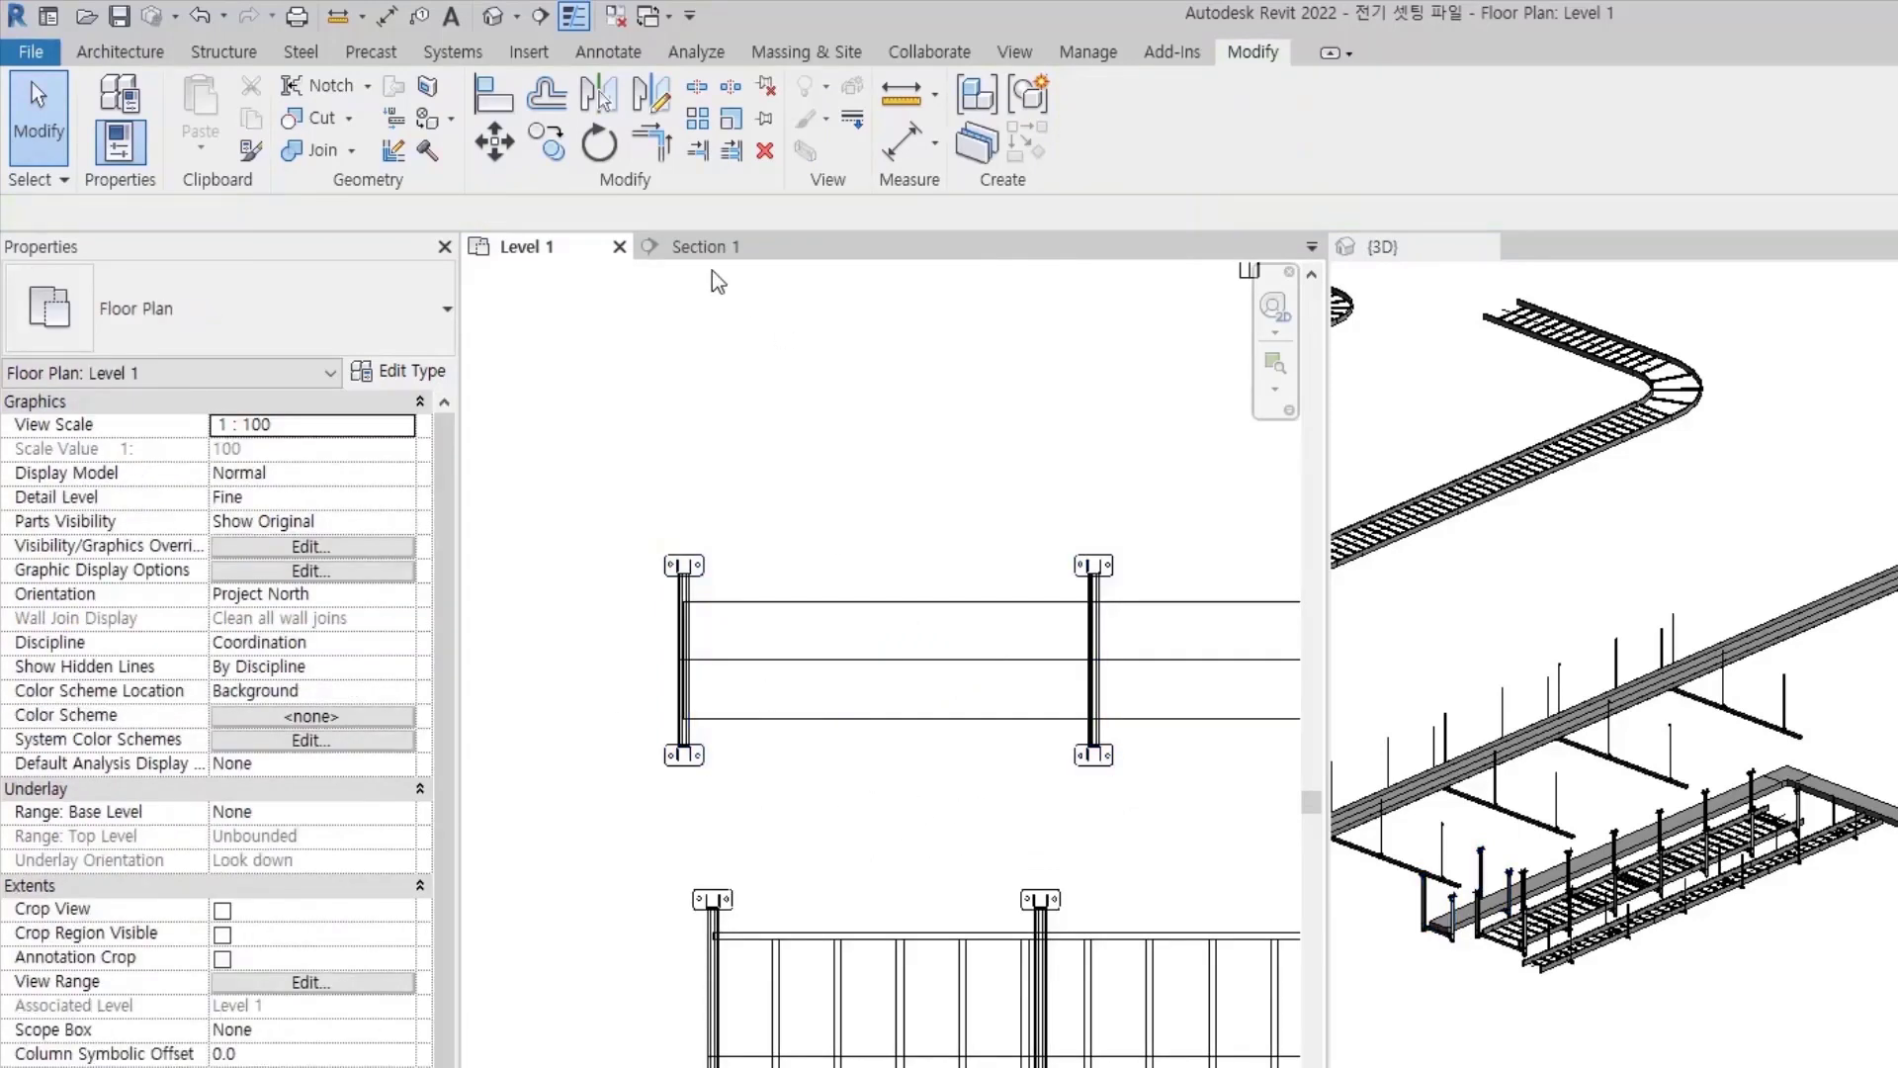
click(706, 246)
scroll(678, 950, up, 2)
scroll(702, 935, up, 1)
- Zoom through Section 1 to inspect the busduct on its support, then return to Level 1
scroll(726, 915, up, 1)
scroll(750, 900, up, 1)
scroll(751, 900, up, 2)
scroll(870, 831, down, 2)
scroll(870, 831, up, 2)
scroll(871, 831, down, 2)
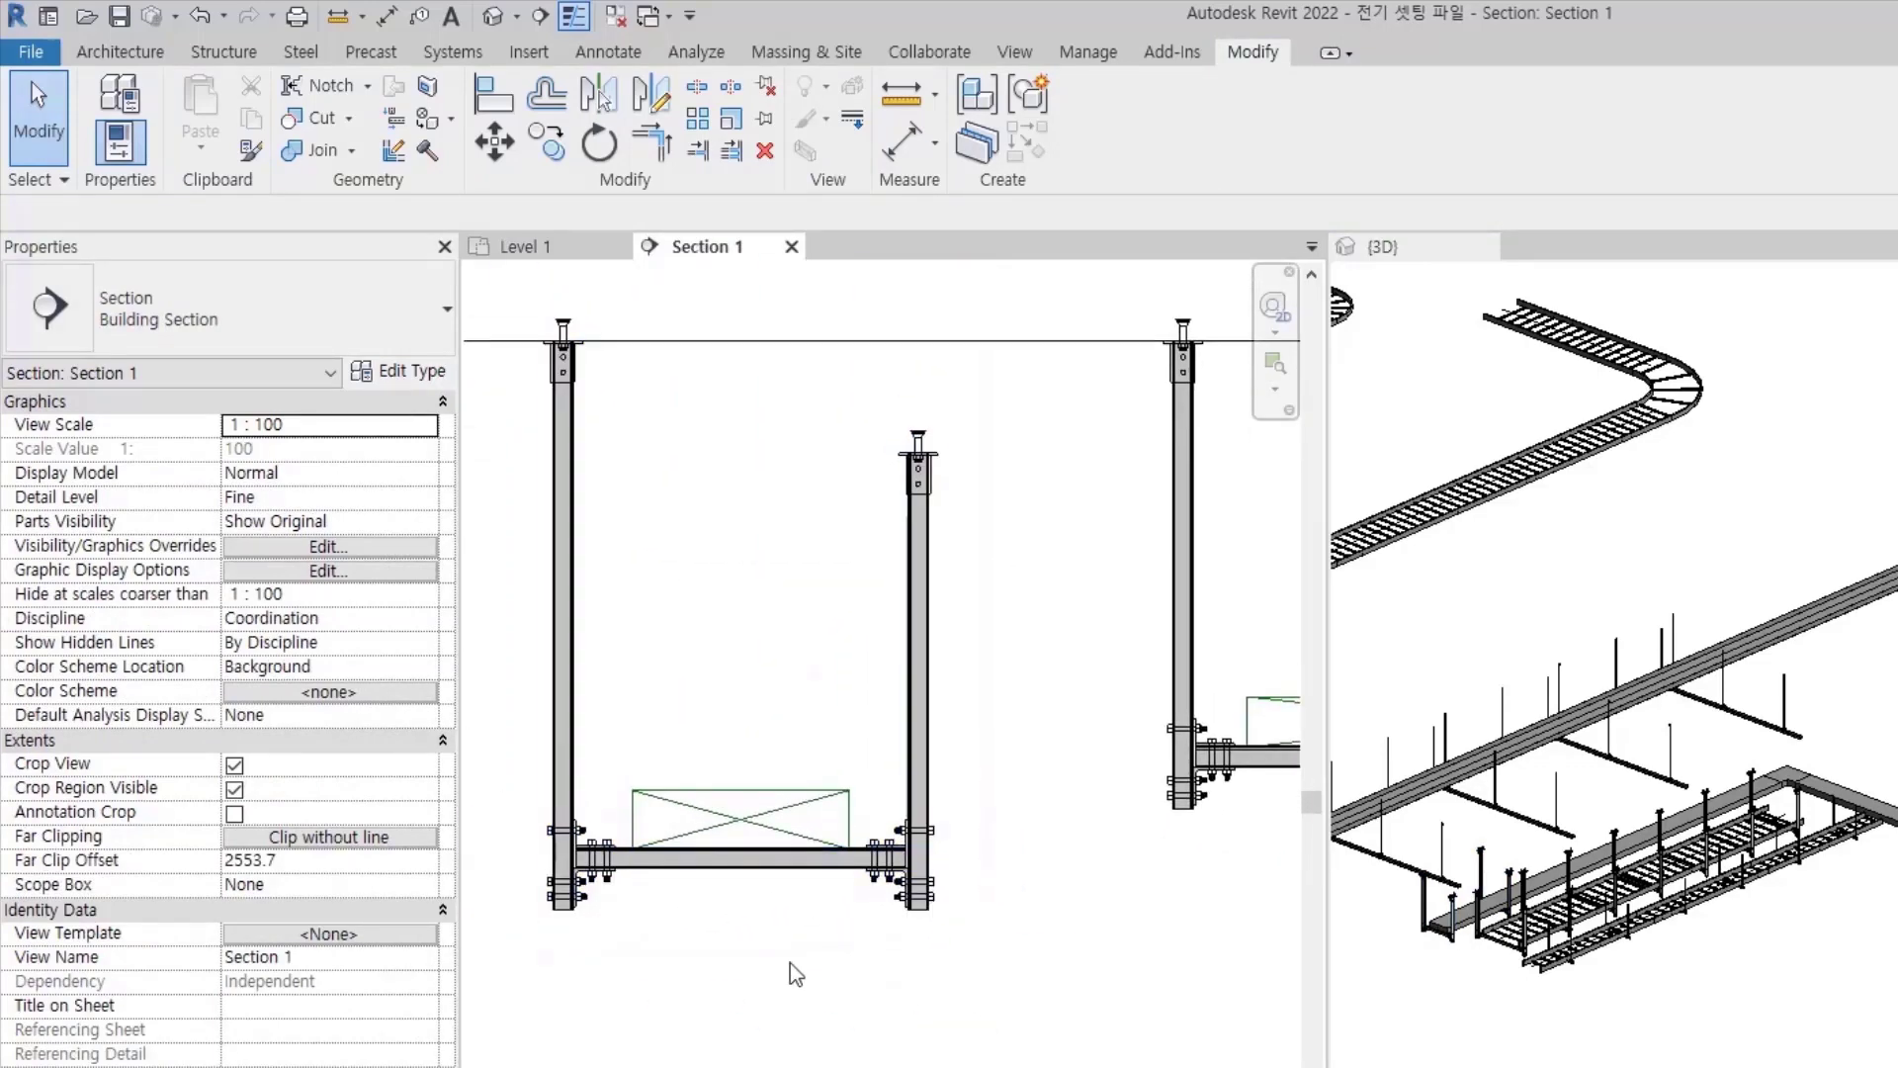
scroll(885, 979, down, 2)
scroll(969, 831, up, 2)
scroll(1029, 762, up, 1)
scroll(1038, 754, down, 1)
scroll(1196, 687, up, 2)
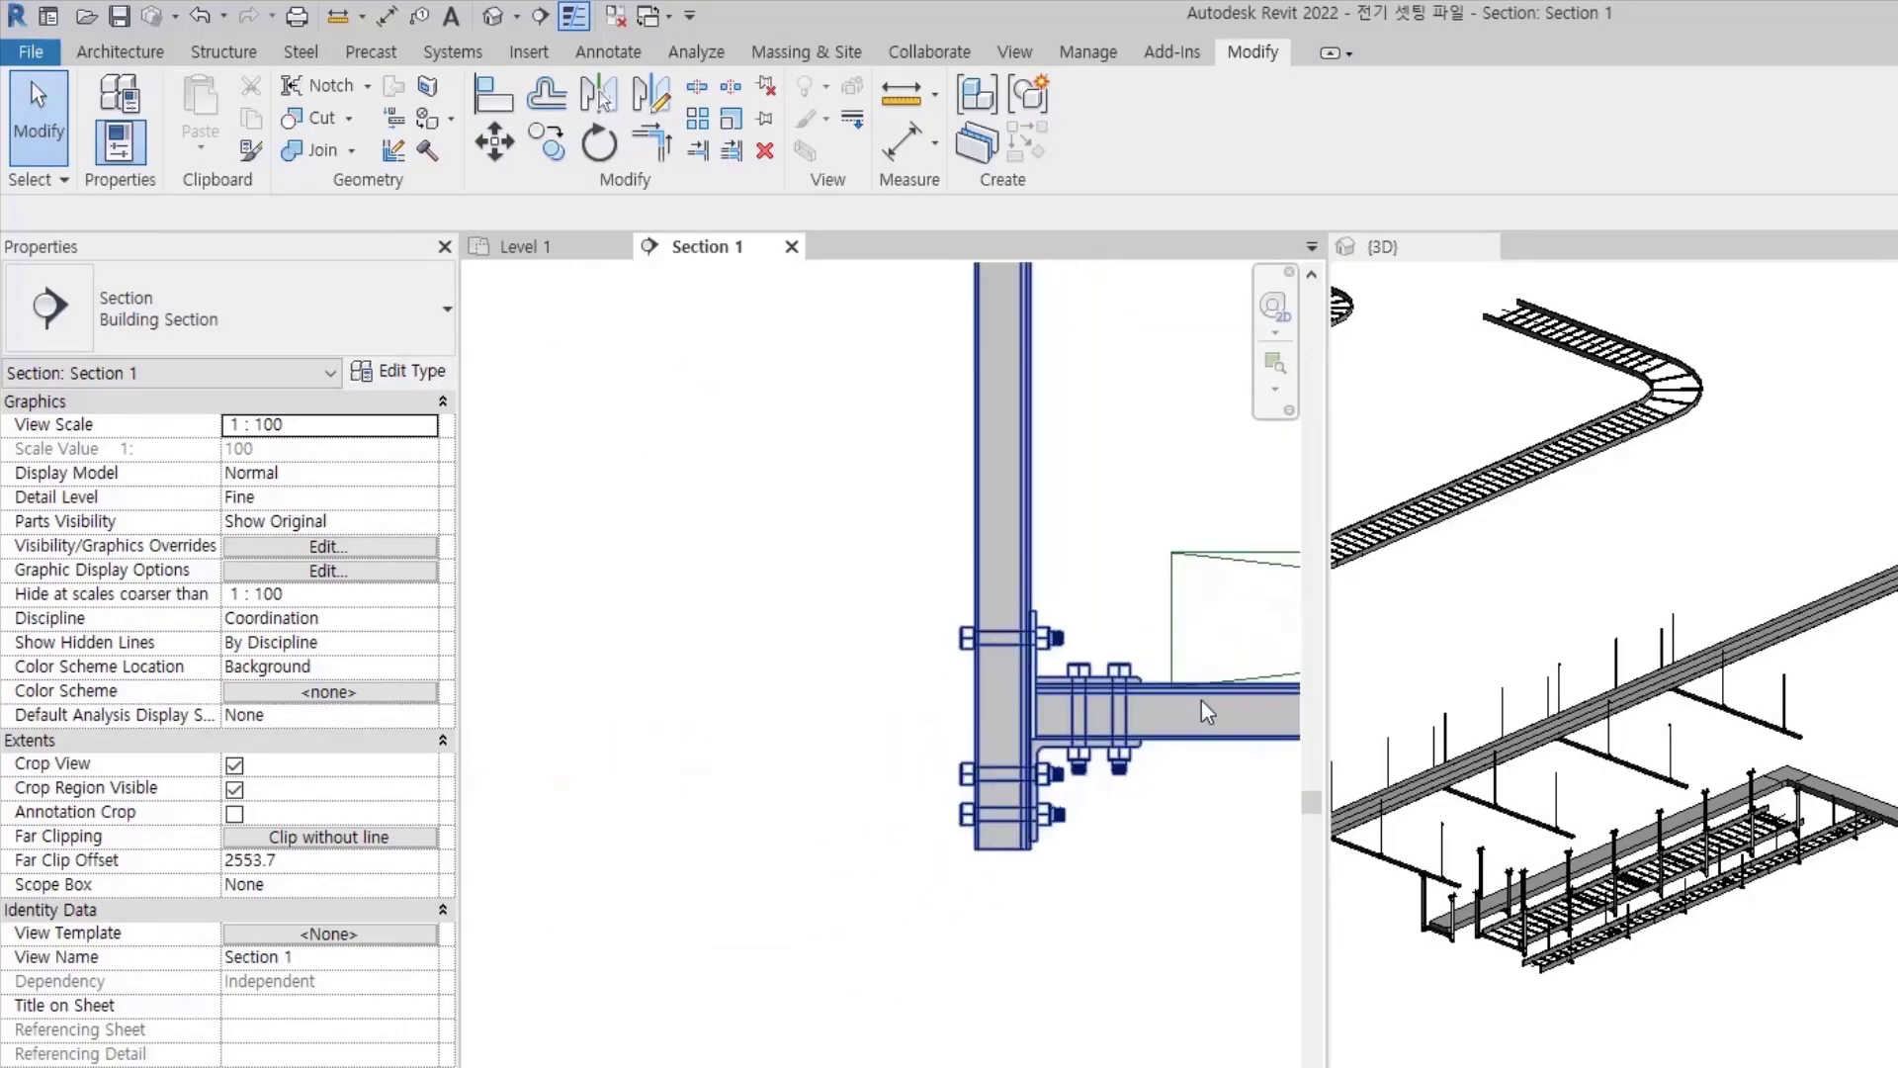
scroll(989, 752, down, 2)
scroll(972, 791, up, 1)
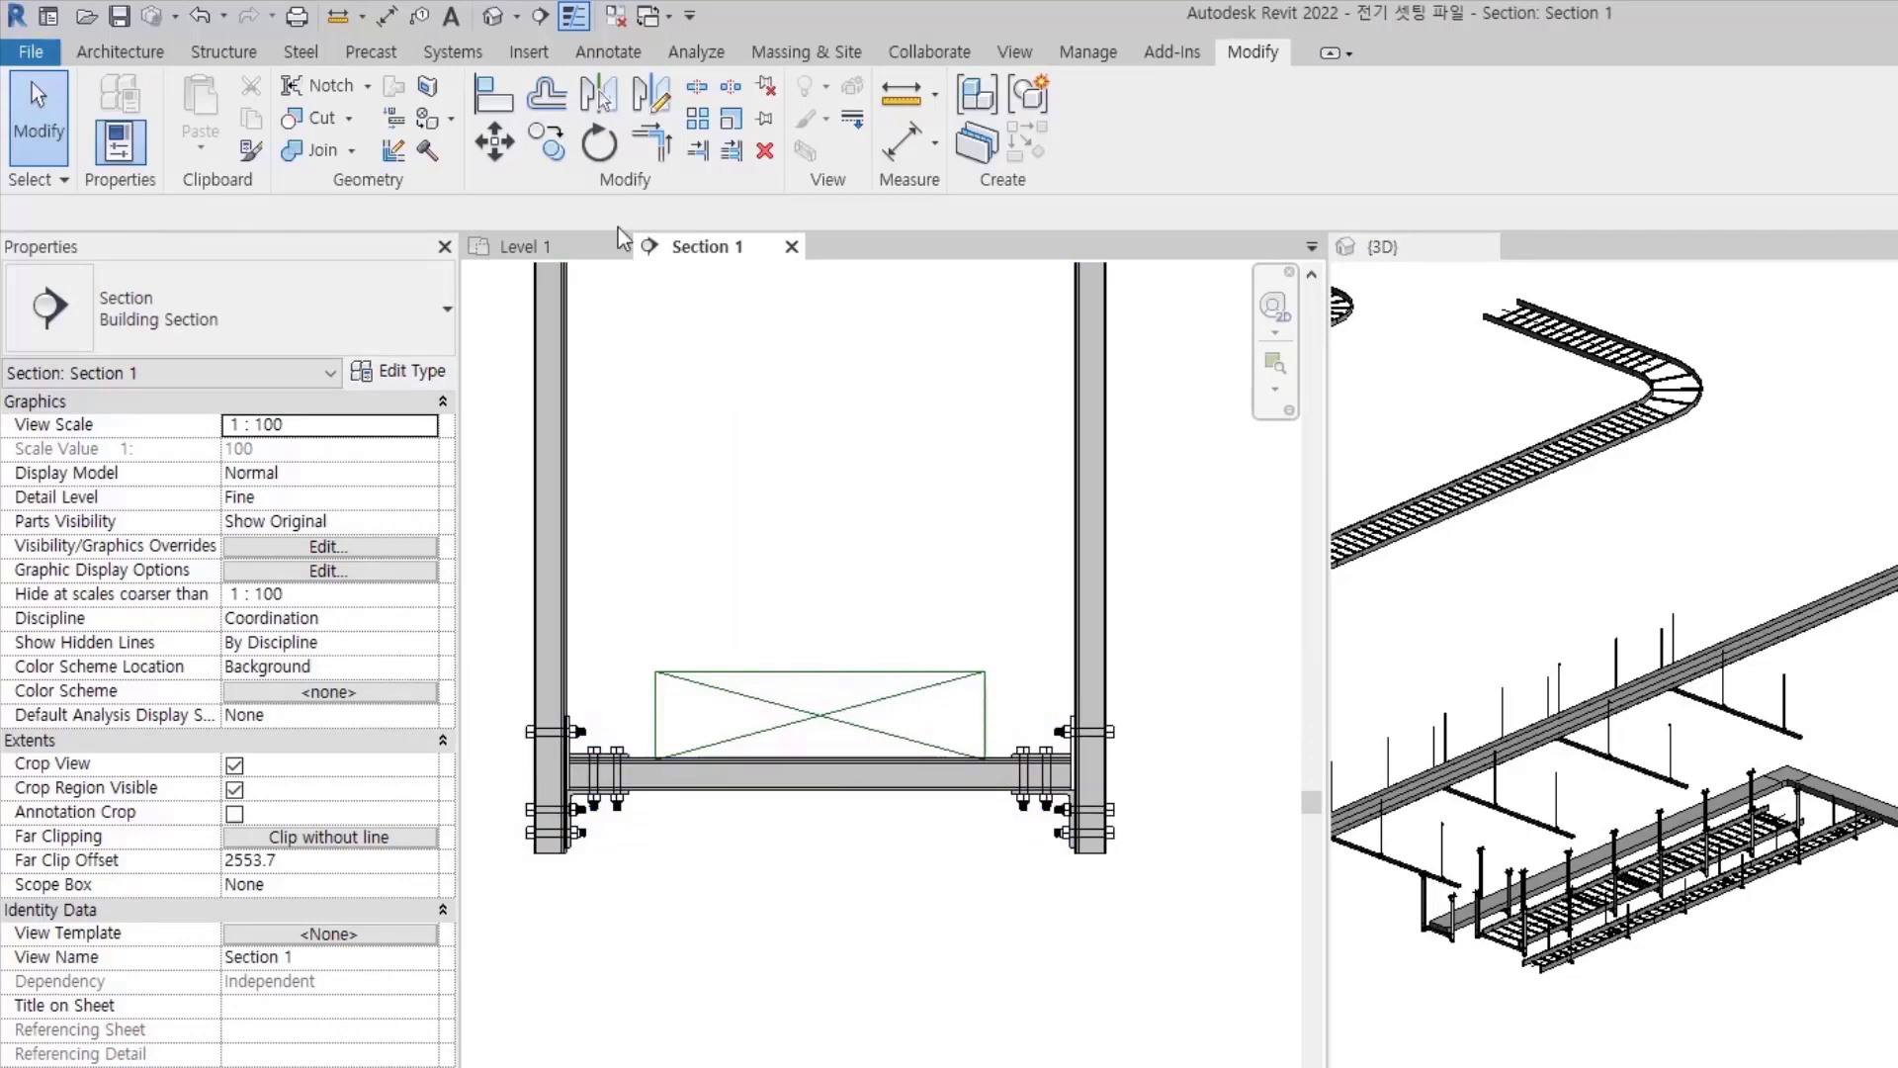
click(534, 246)
- Copy a ladder-tray cable tray support to near the ladder bend's end
mouse_move(1063, 769)
middle_down()
mouse_move(583, 657)
mouse_move(918, 710)
middle_up()
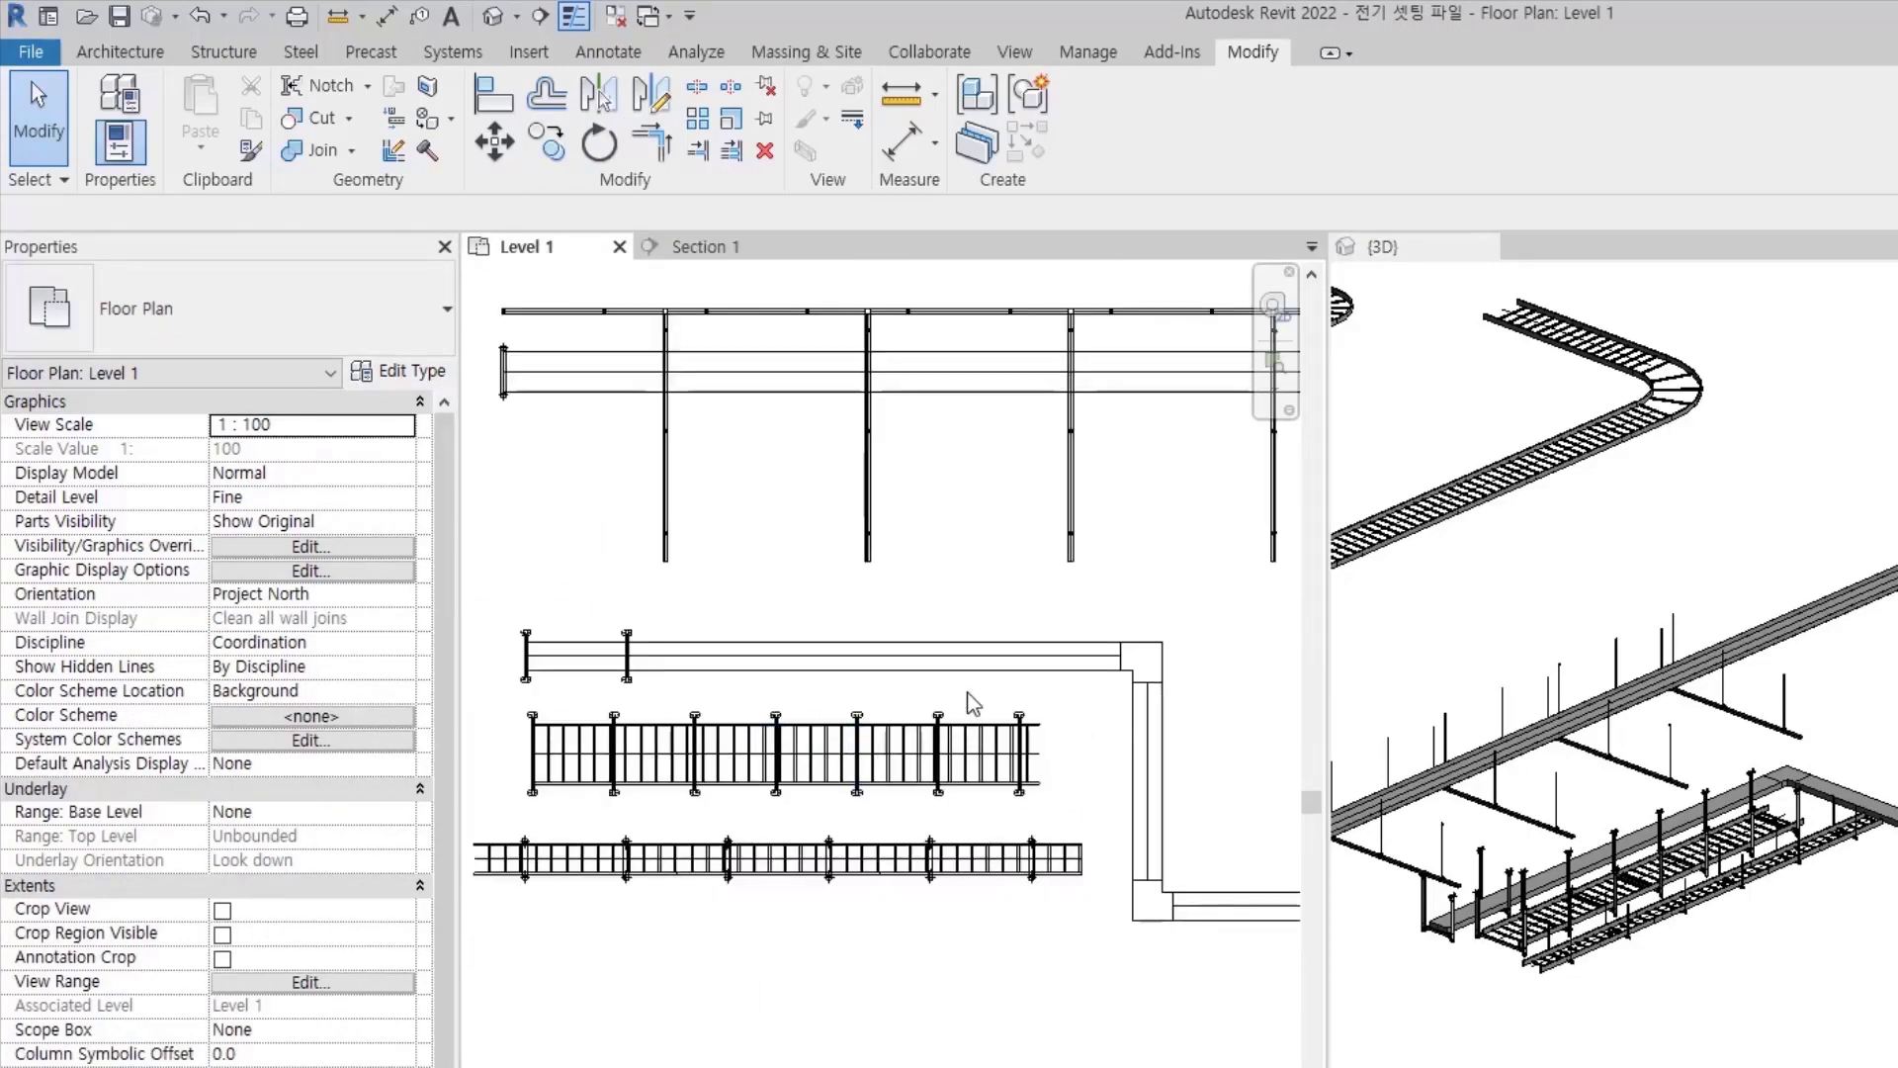
middle_drag(1009, 707, 774, 671)
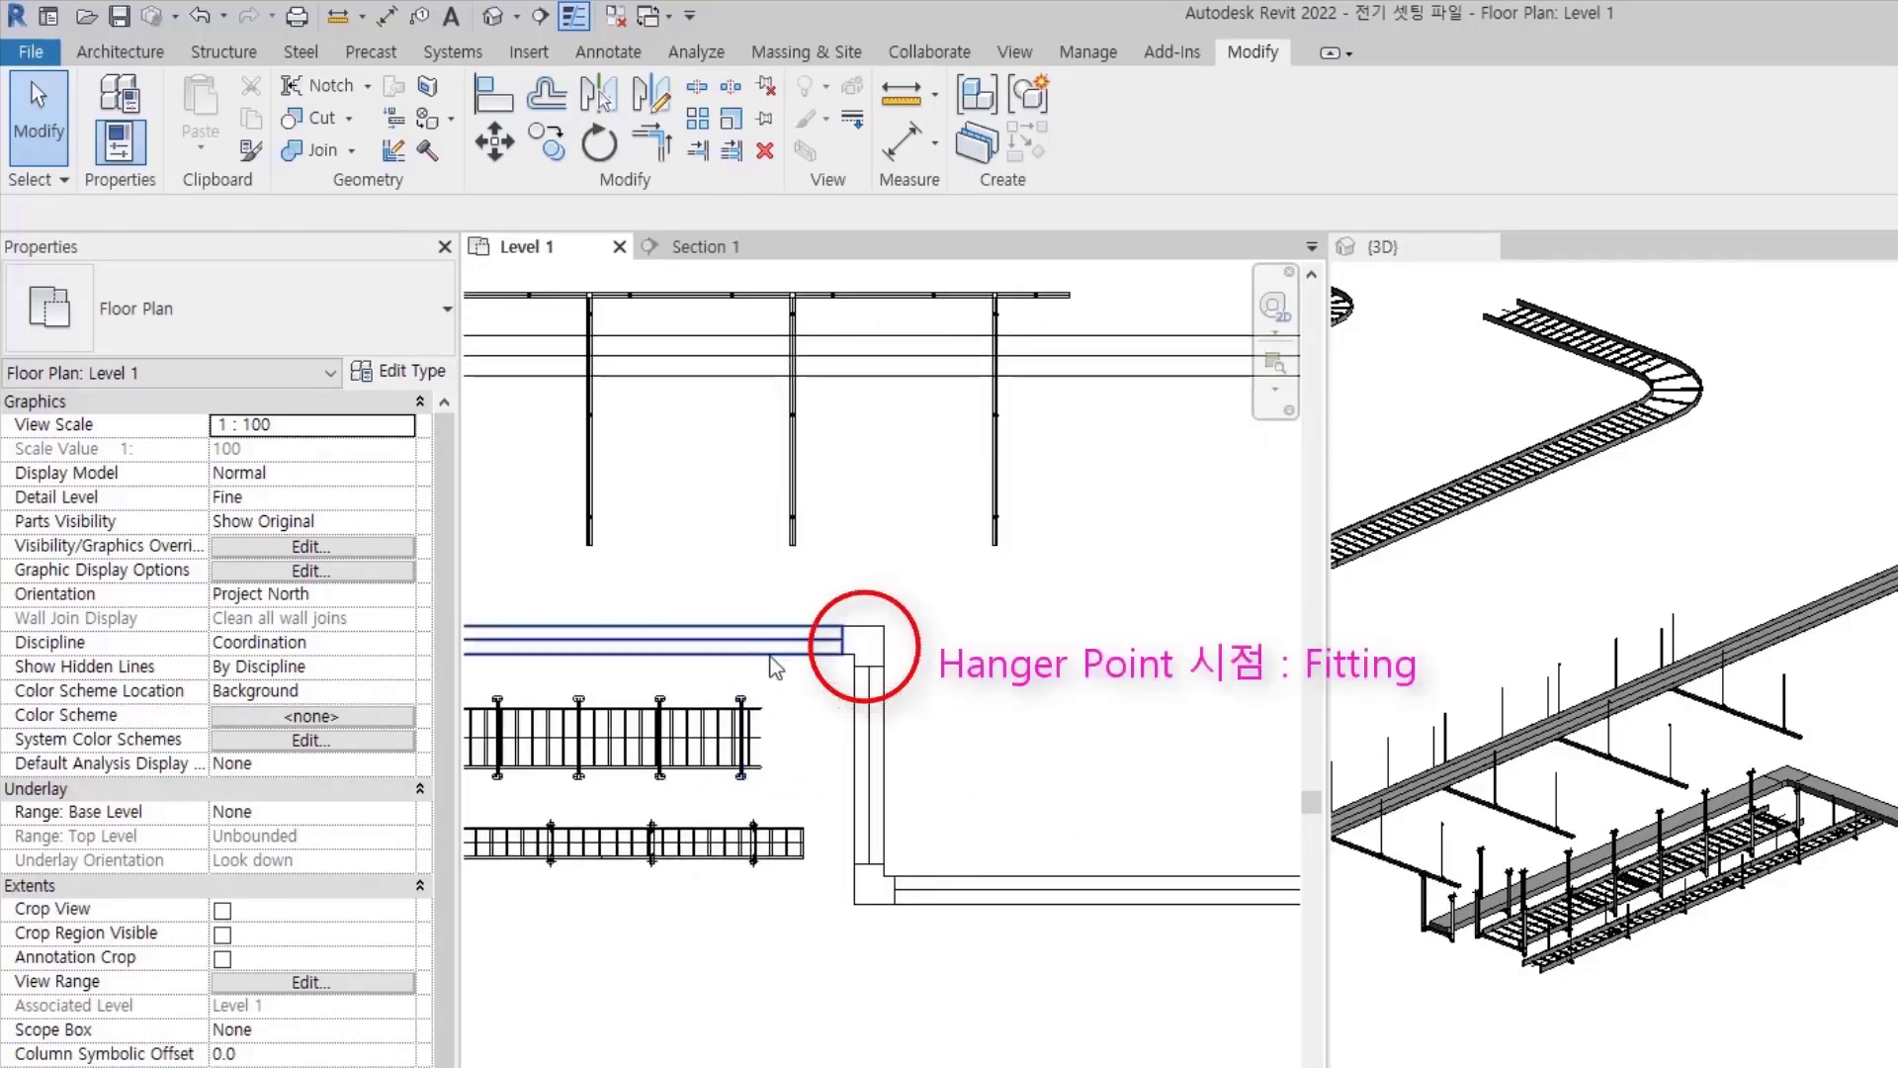
mouse_move(849, 747)
middle_down()
mouse_move(860, 1005)
mouse_move(879, 1006)
middle_up()
scroll(879, 1006, down, 2)
scroll(554, 693, up, 4)
click(534, 710)
key(c)
key(o)
click(534, 710)
click(1175, 710)
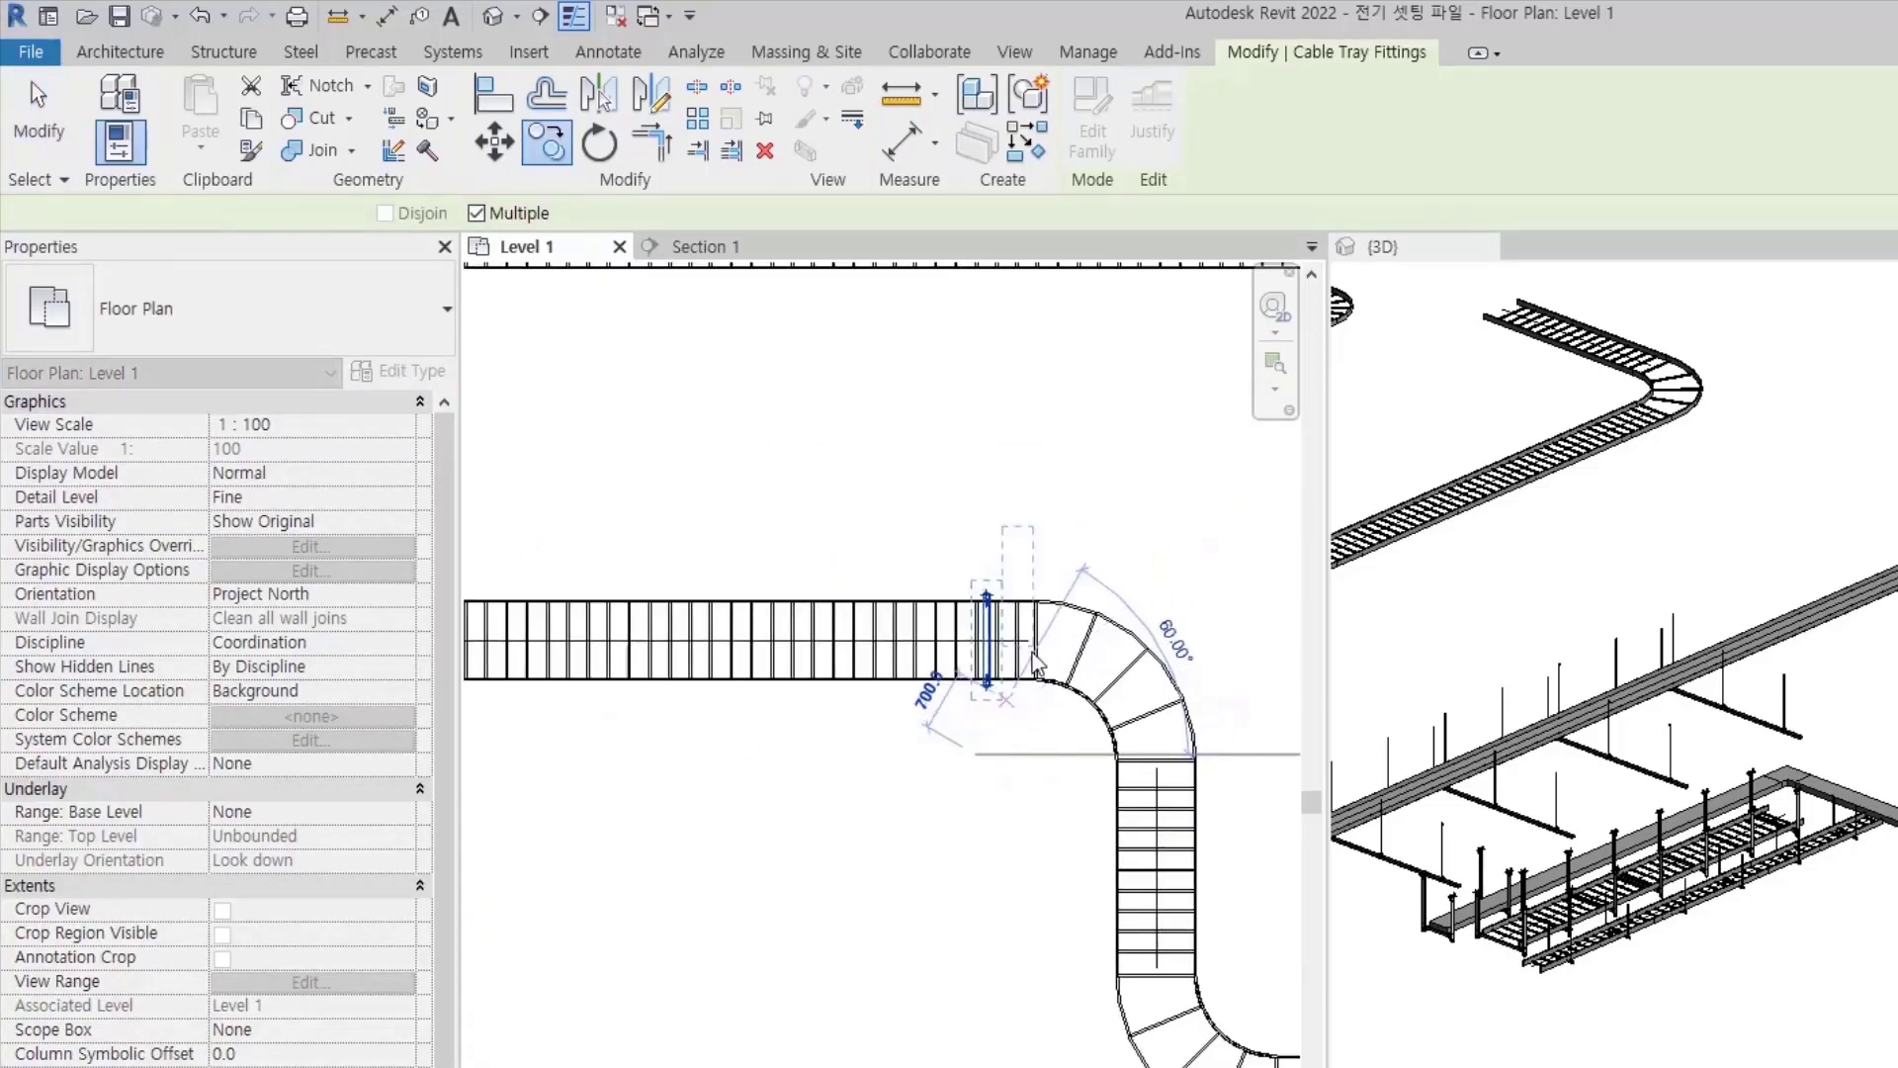
key(Escape)
- Align the copied support to the bend's end line
scroll(1024, 677, up, 3)
key(a)
key(l)
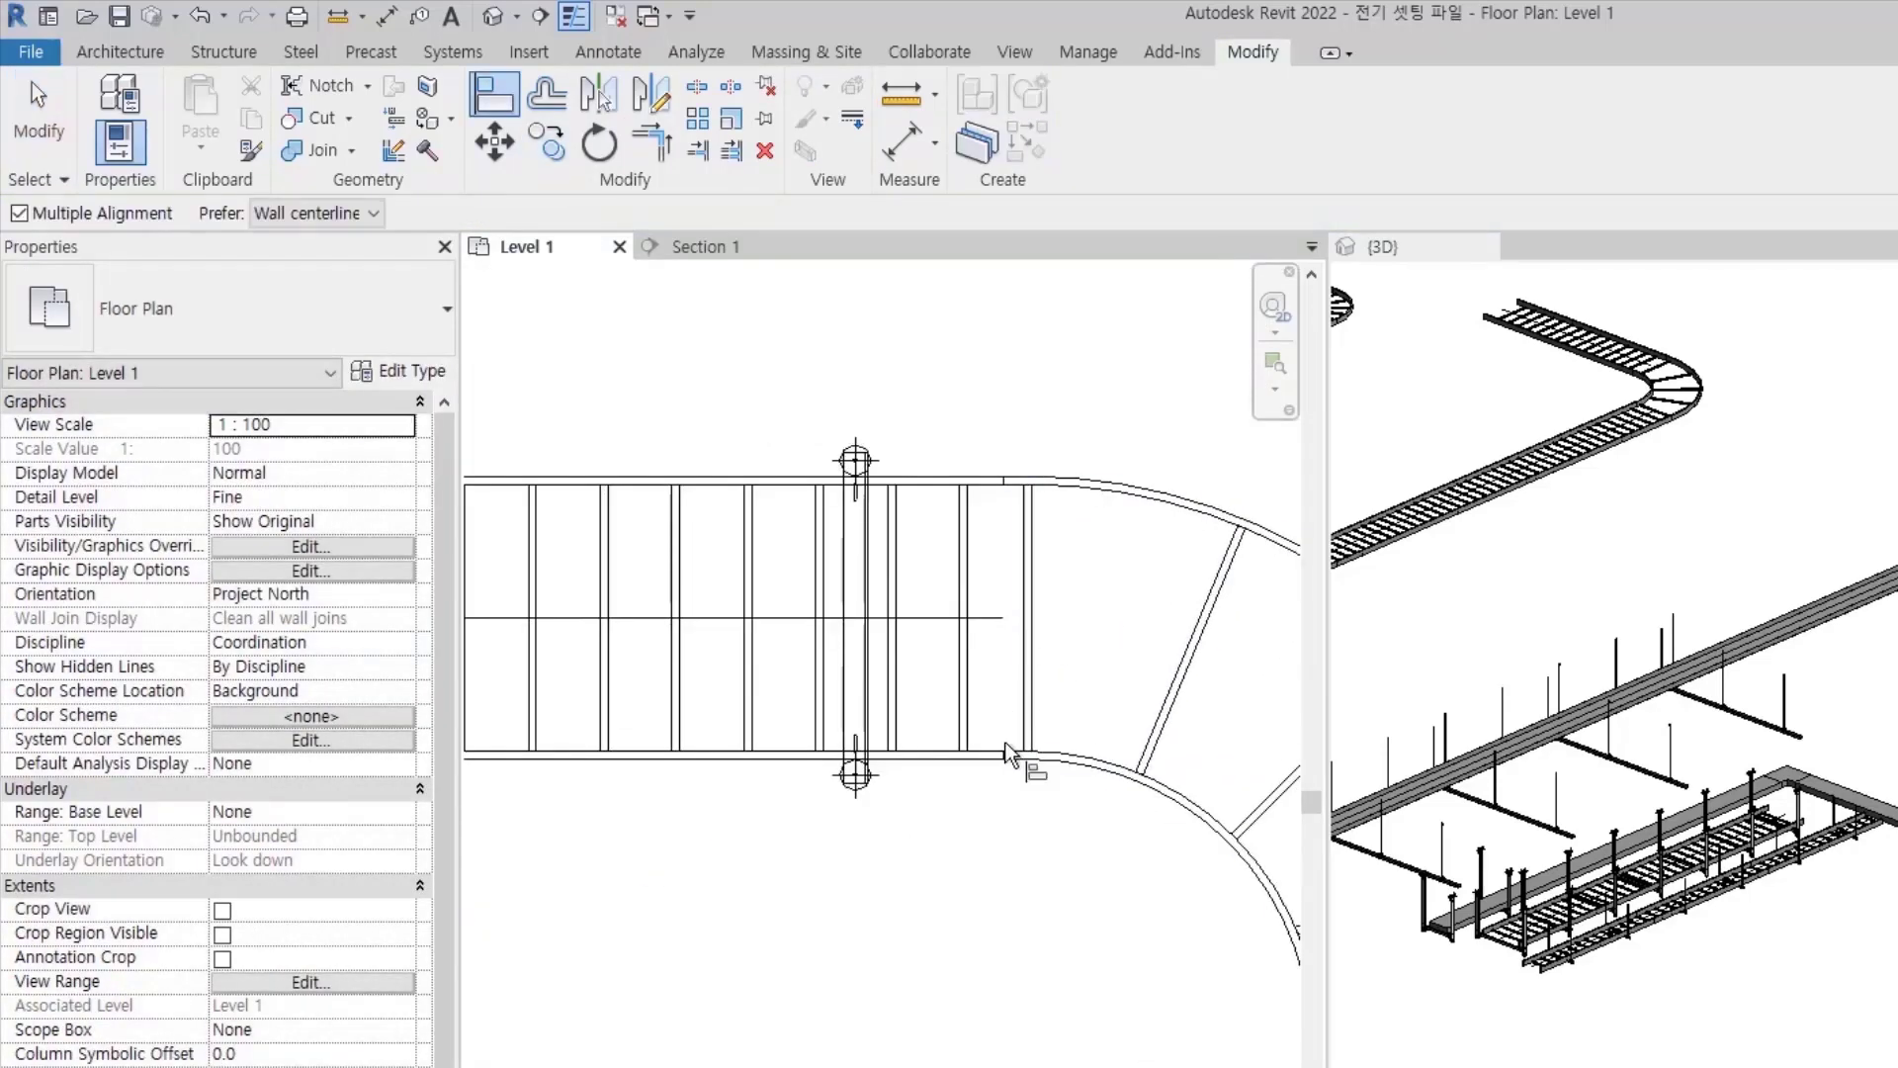
click(868, 726)
scroll(856, 725, down, 3)
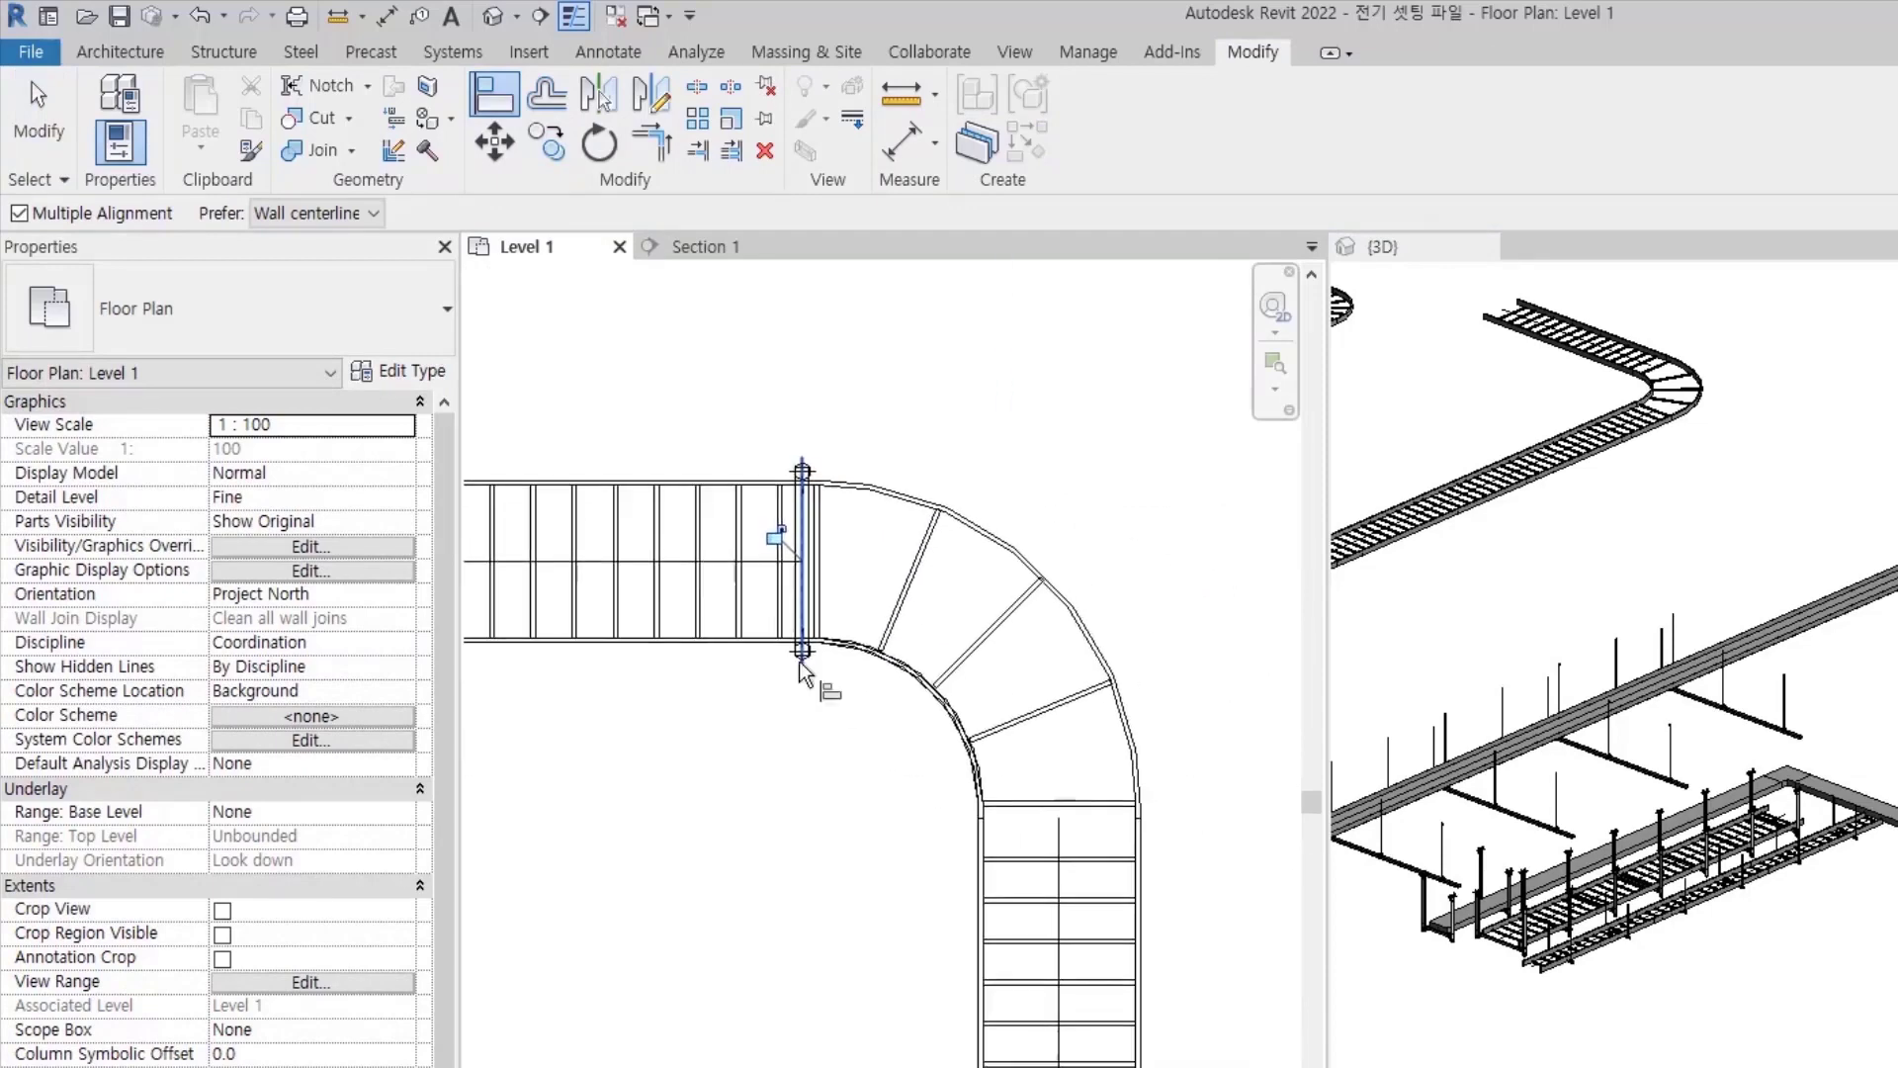
key(Escape)
key(Escape)
- Copy the support below the bend and turn it to run horizontally
click(799, 647)
key(c)
key(o)
click(786, 680)
click(839, 994)
key(Escape)
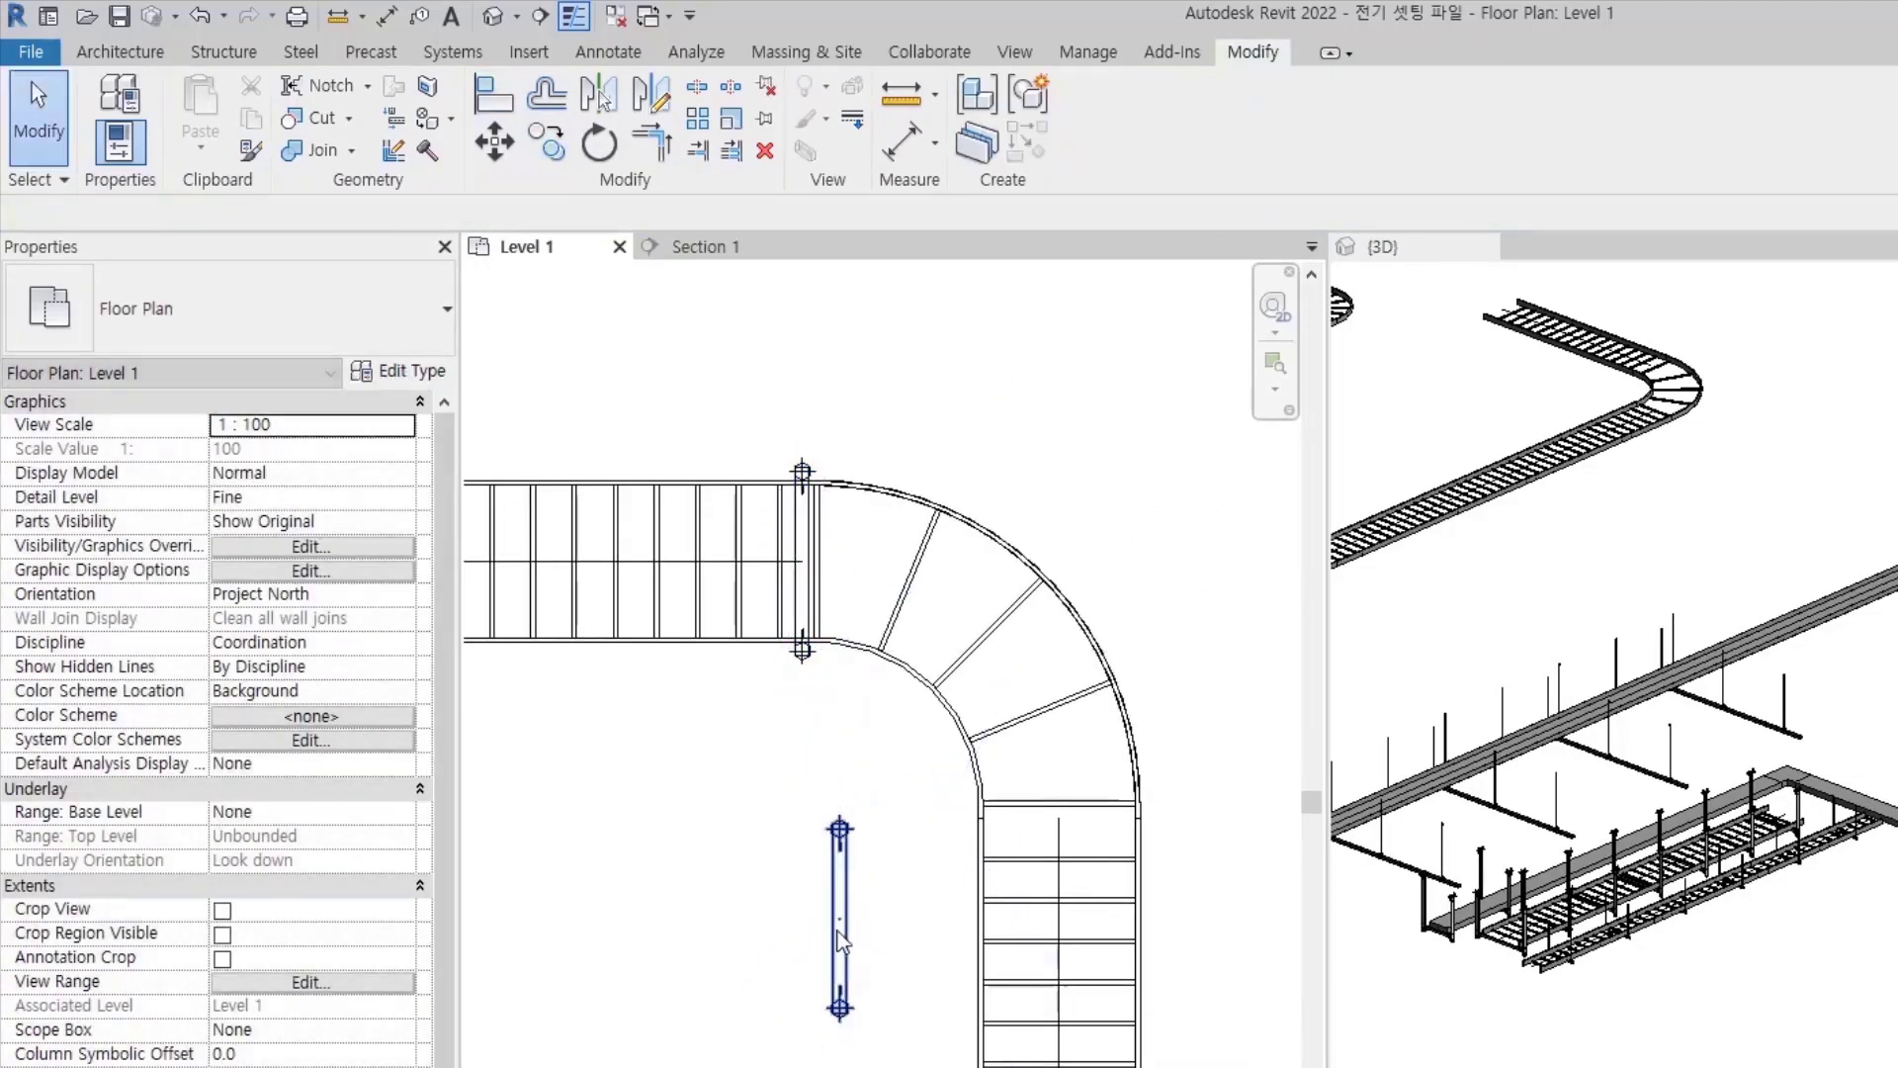
click(840, 979)
key(space)
key(Escape)
- Align the rotated support to the bend's lower junction
scroll(840, 964, up, 2)
key(a)
key(l)
scroll(817, 952, up, 1)
click(966, 1000)
scroll(627, 1008, down, 3)
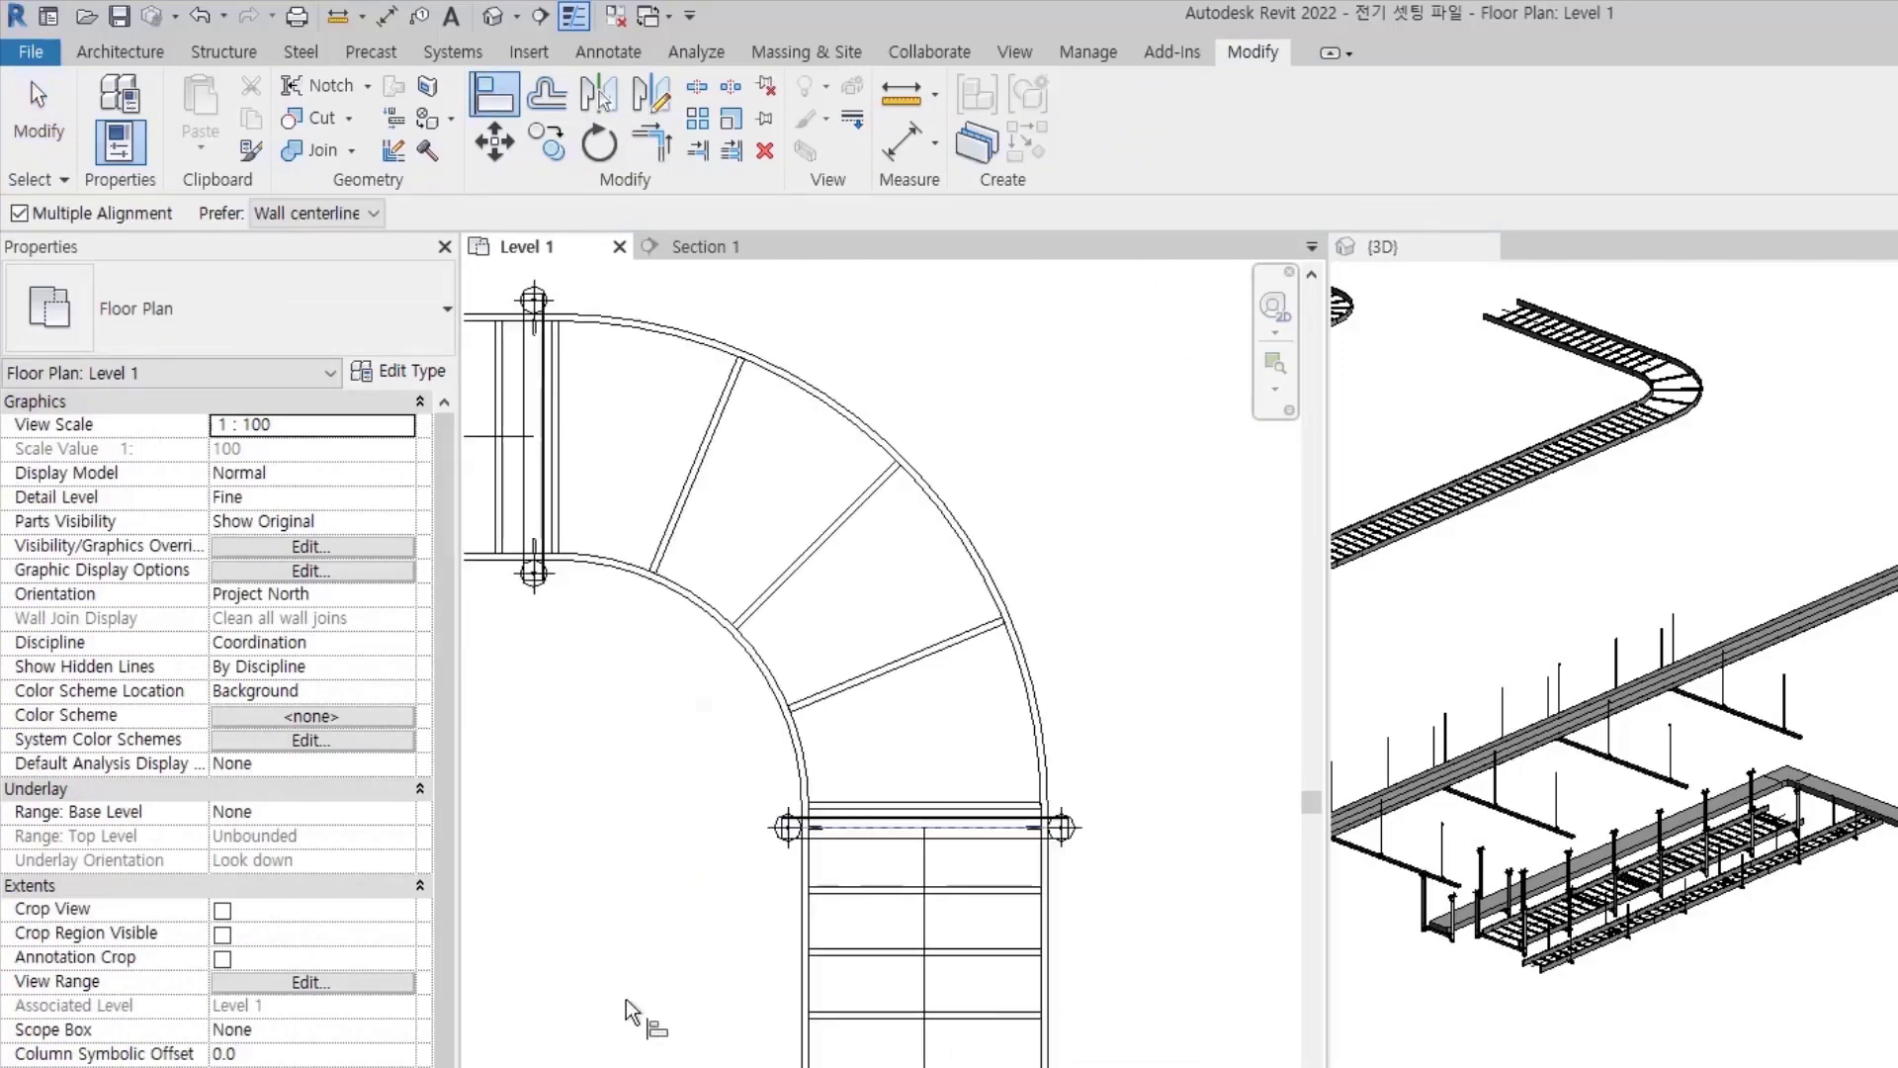
key(Escape)
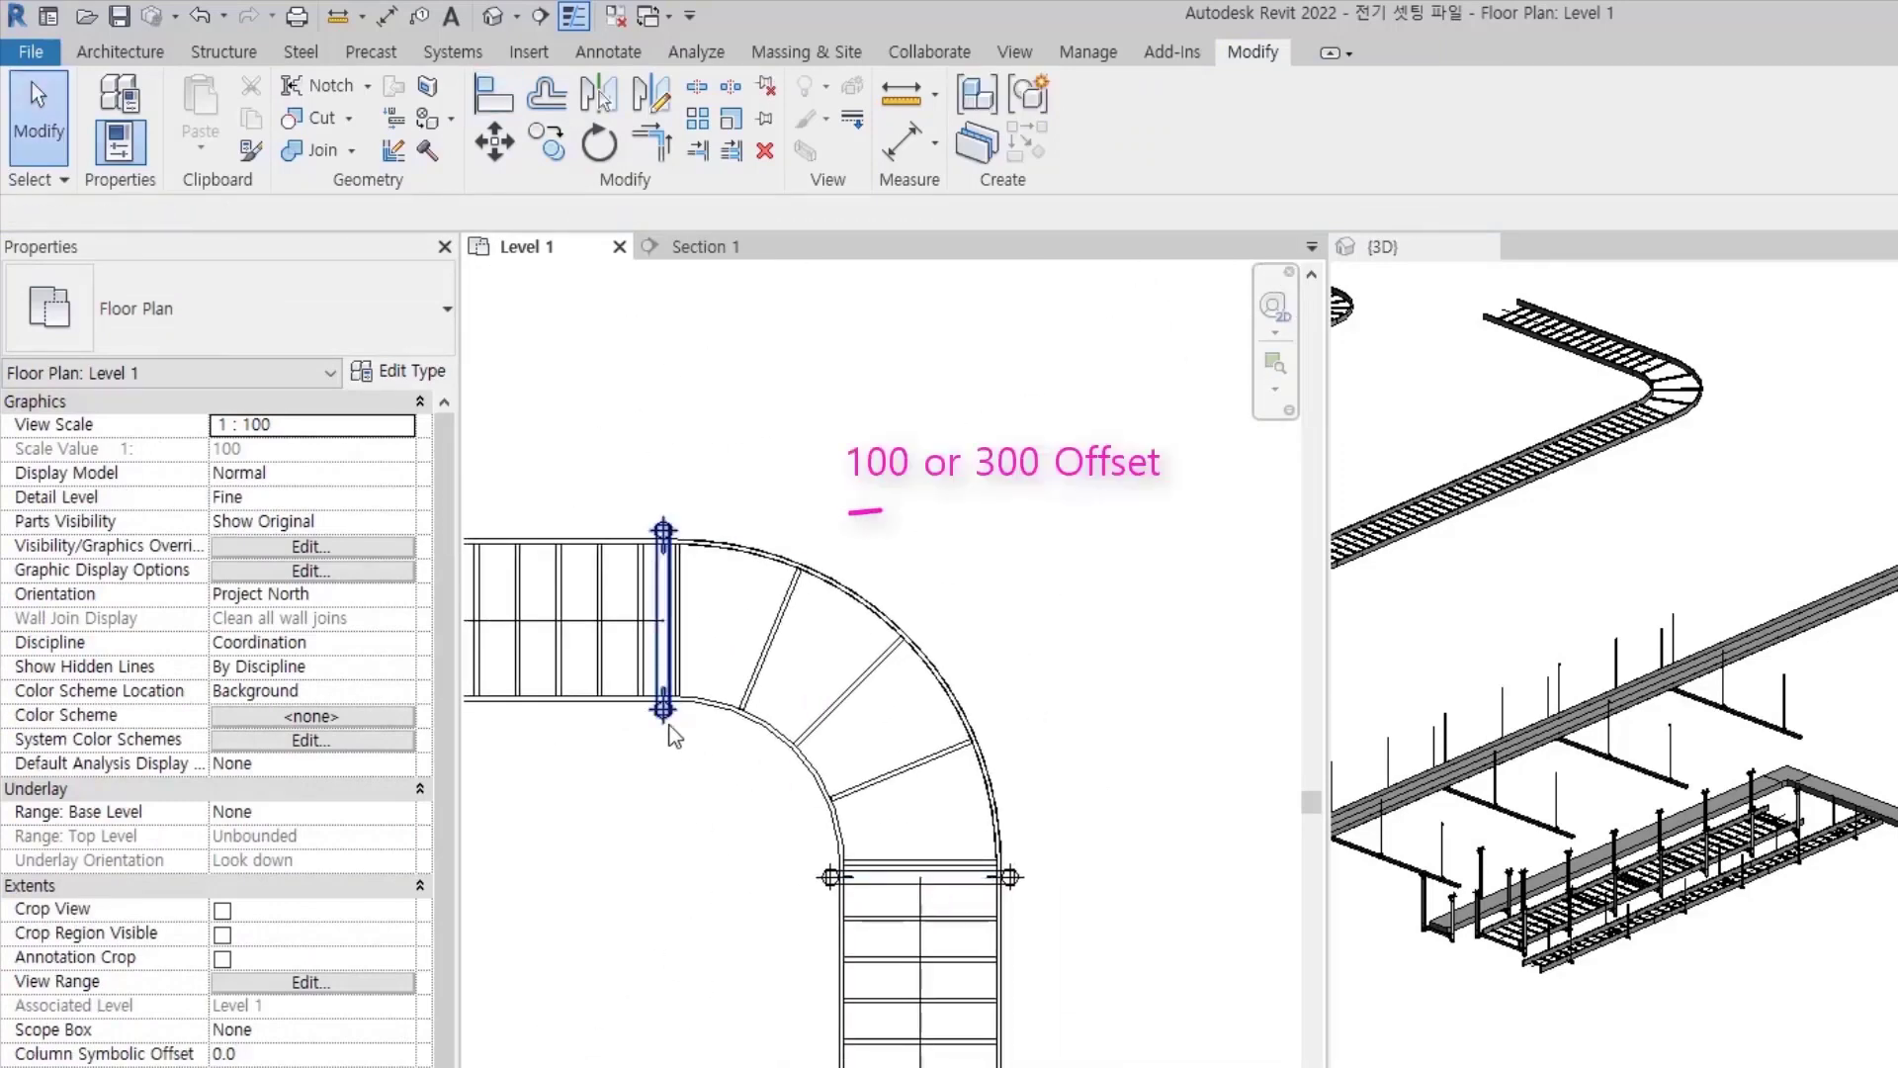
- Move the left-end support off the junction onto the straight tray
click(673, 746)
middle_drag(672, 787, 944, 818)
key(m)
key(v)
click(946, 811)
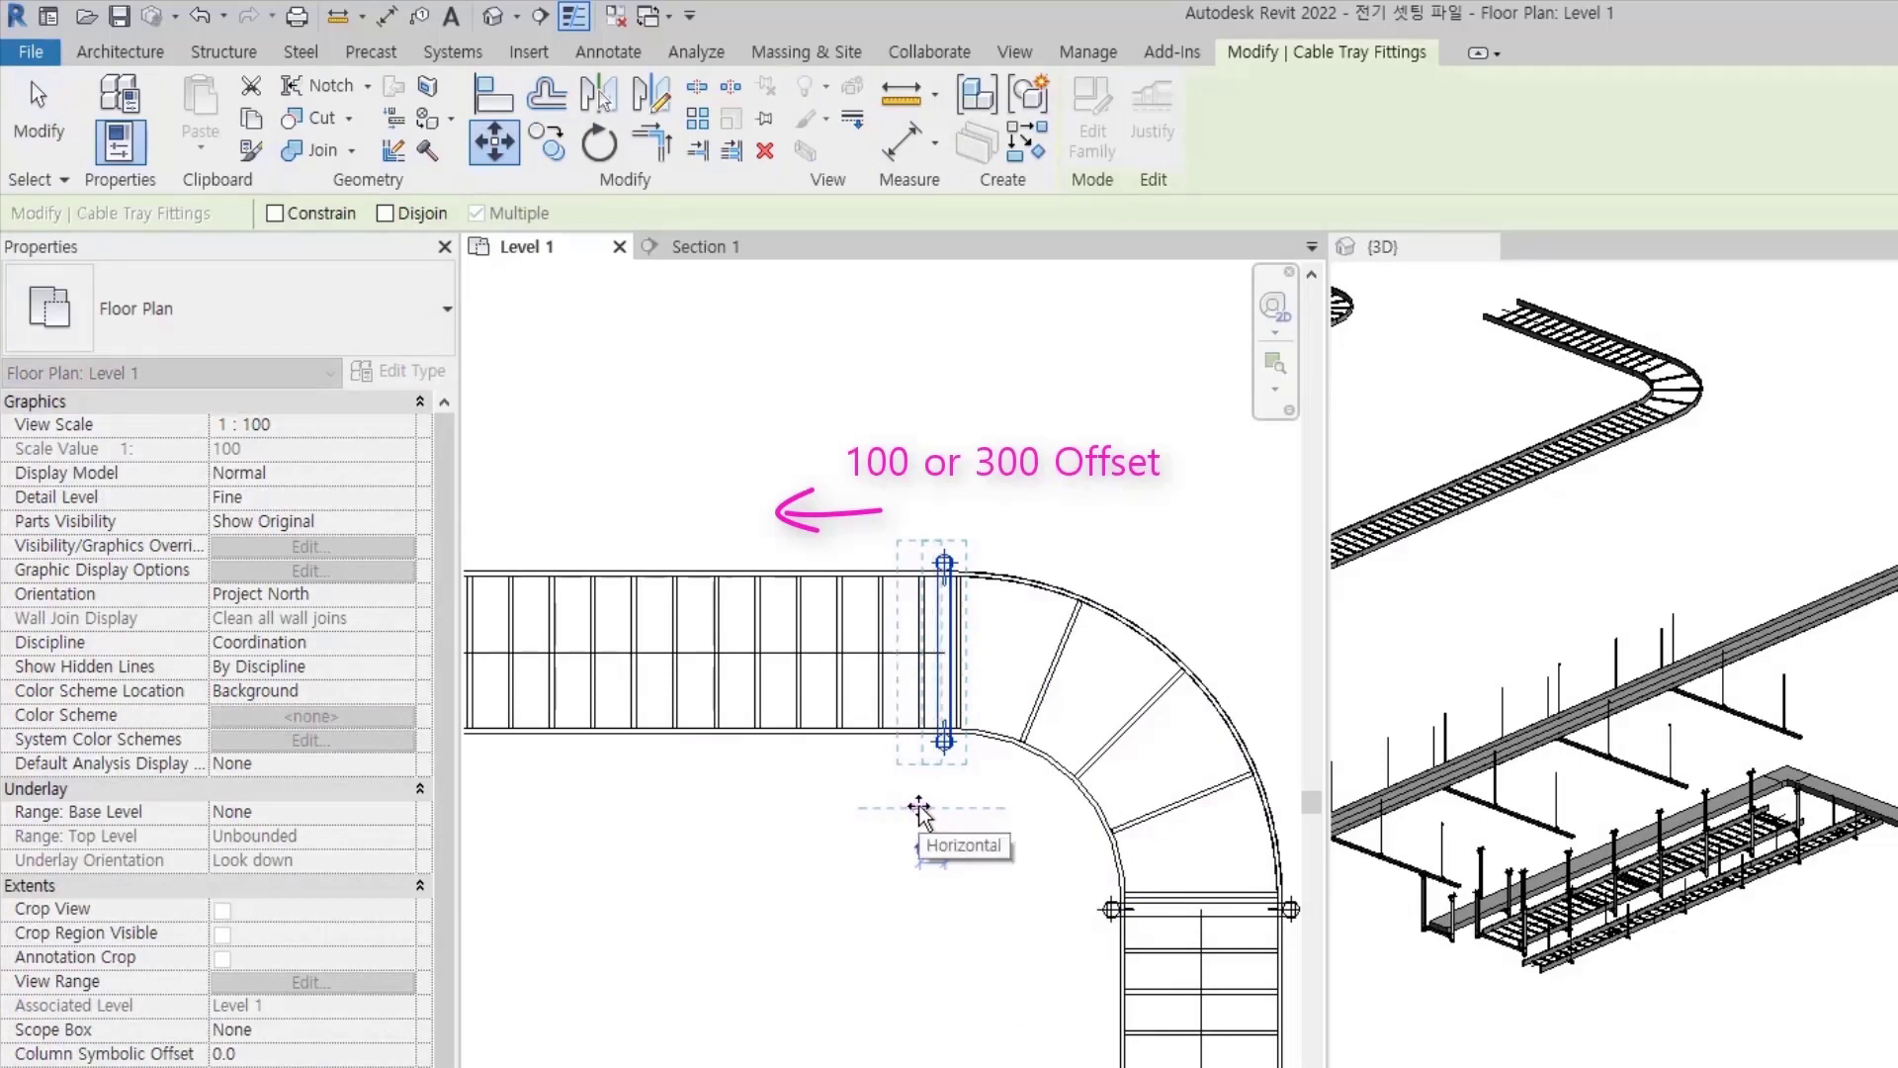
text(00)
key(Return)
key(Escape)
- Move the lower-end support off the junction onto the straight tray
middle_drag(1226, 963, 1004, 917)
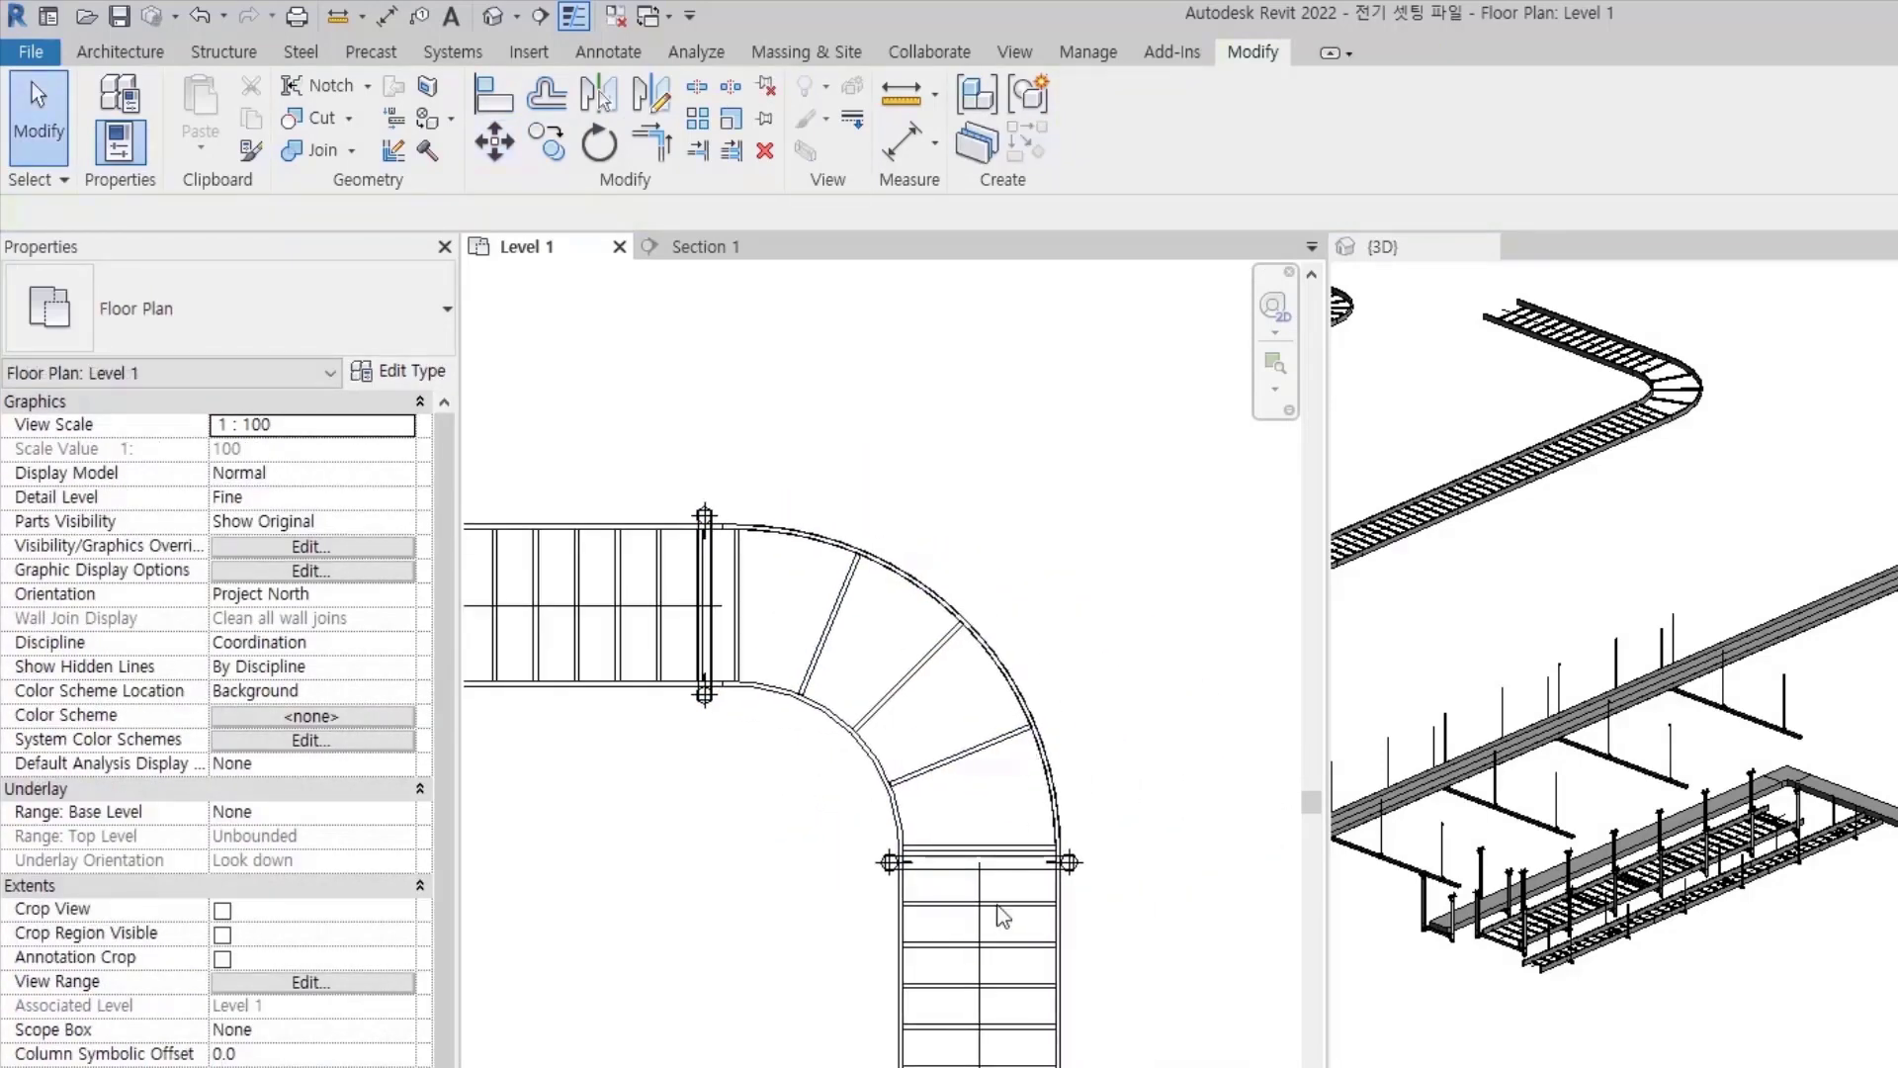
click(989, 863)
text(mv)
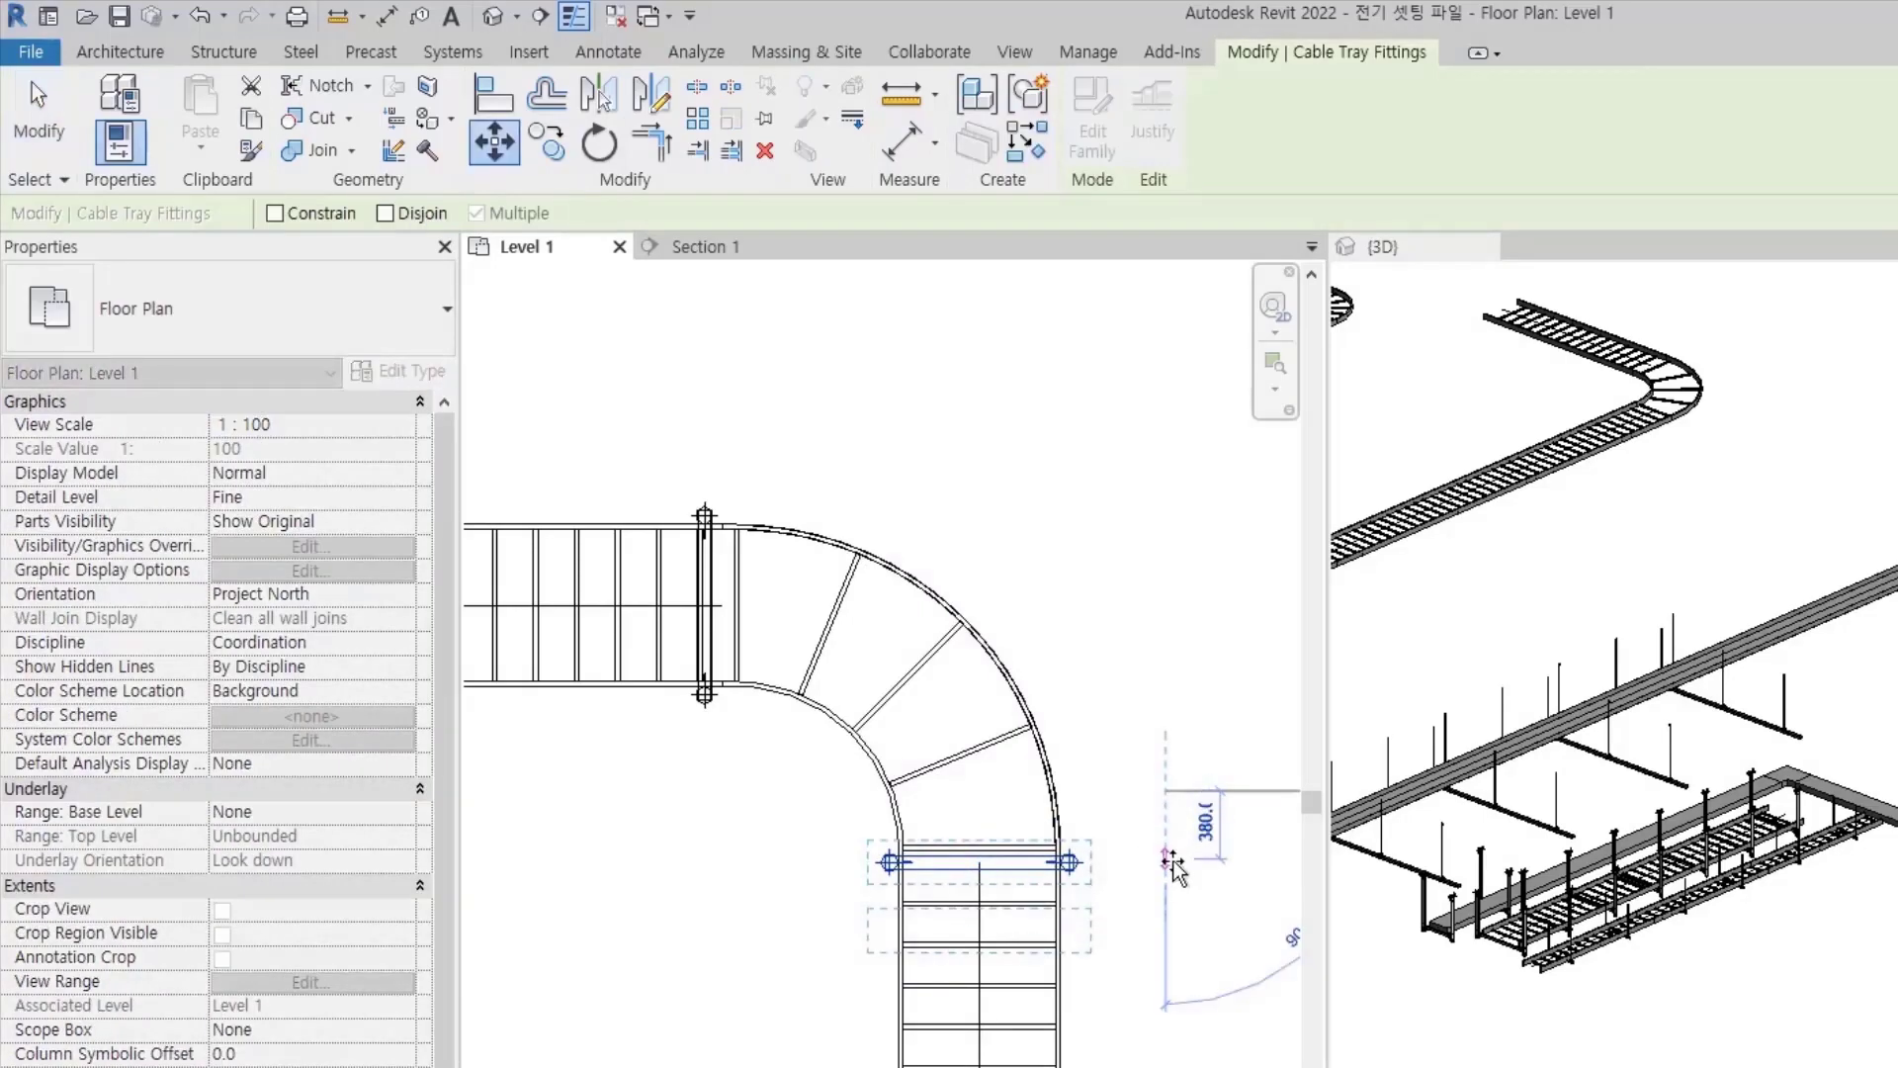
text(00)
key(Return)
key(Escape)
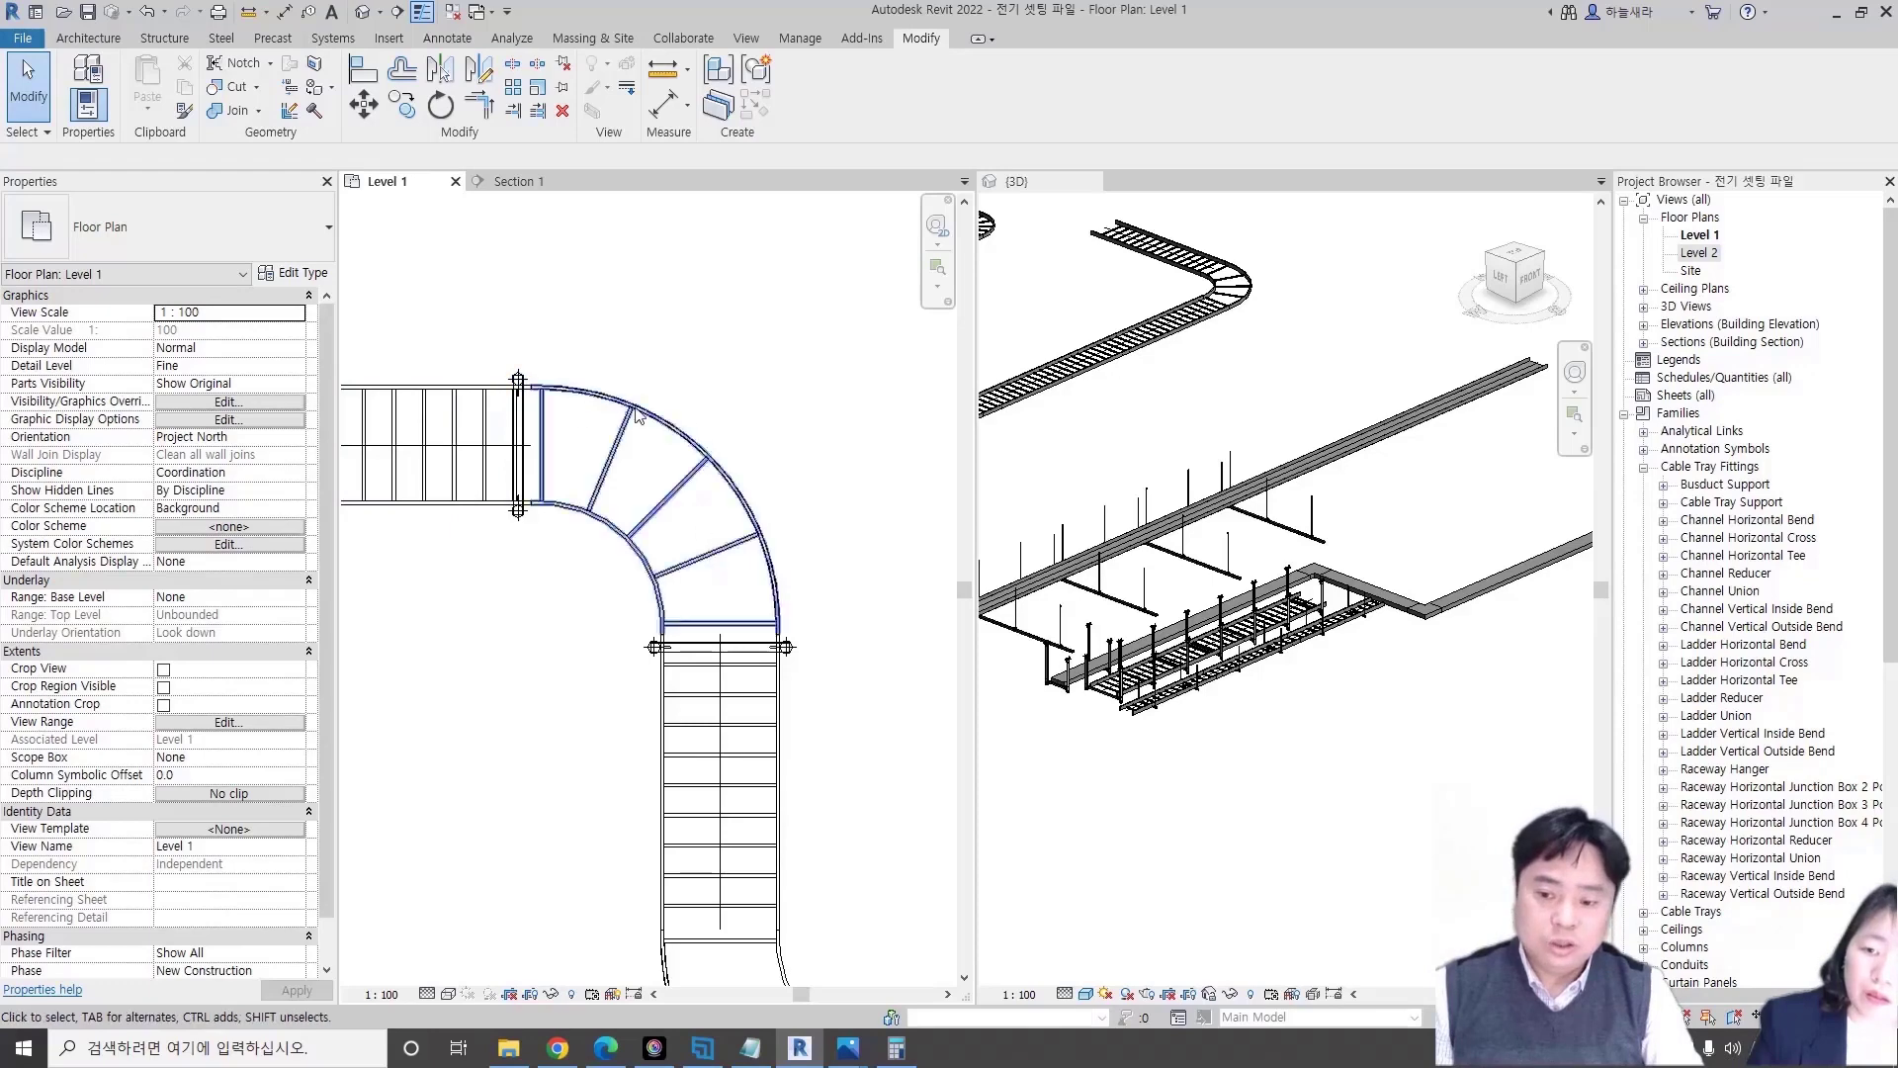
scroll(779, 615, up, 2)
scroll(777, 615, up, 2)
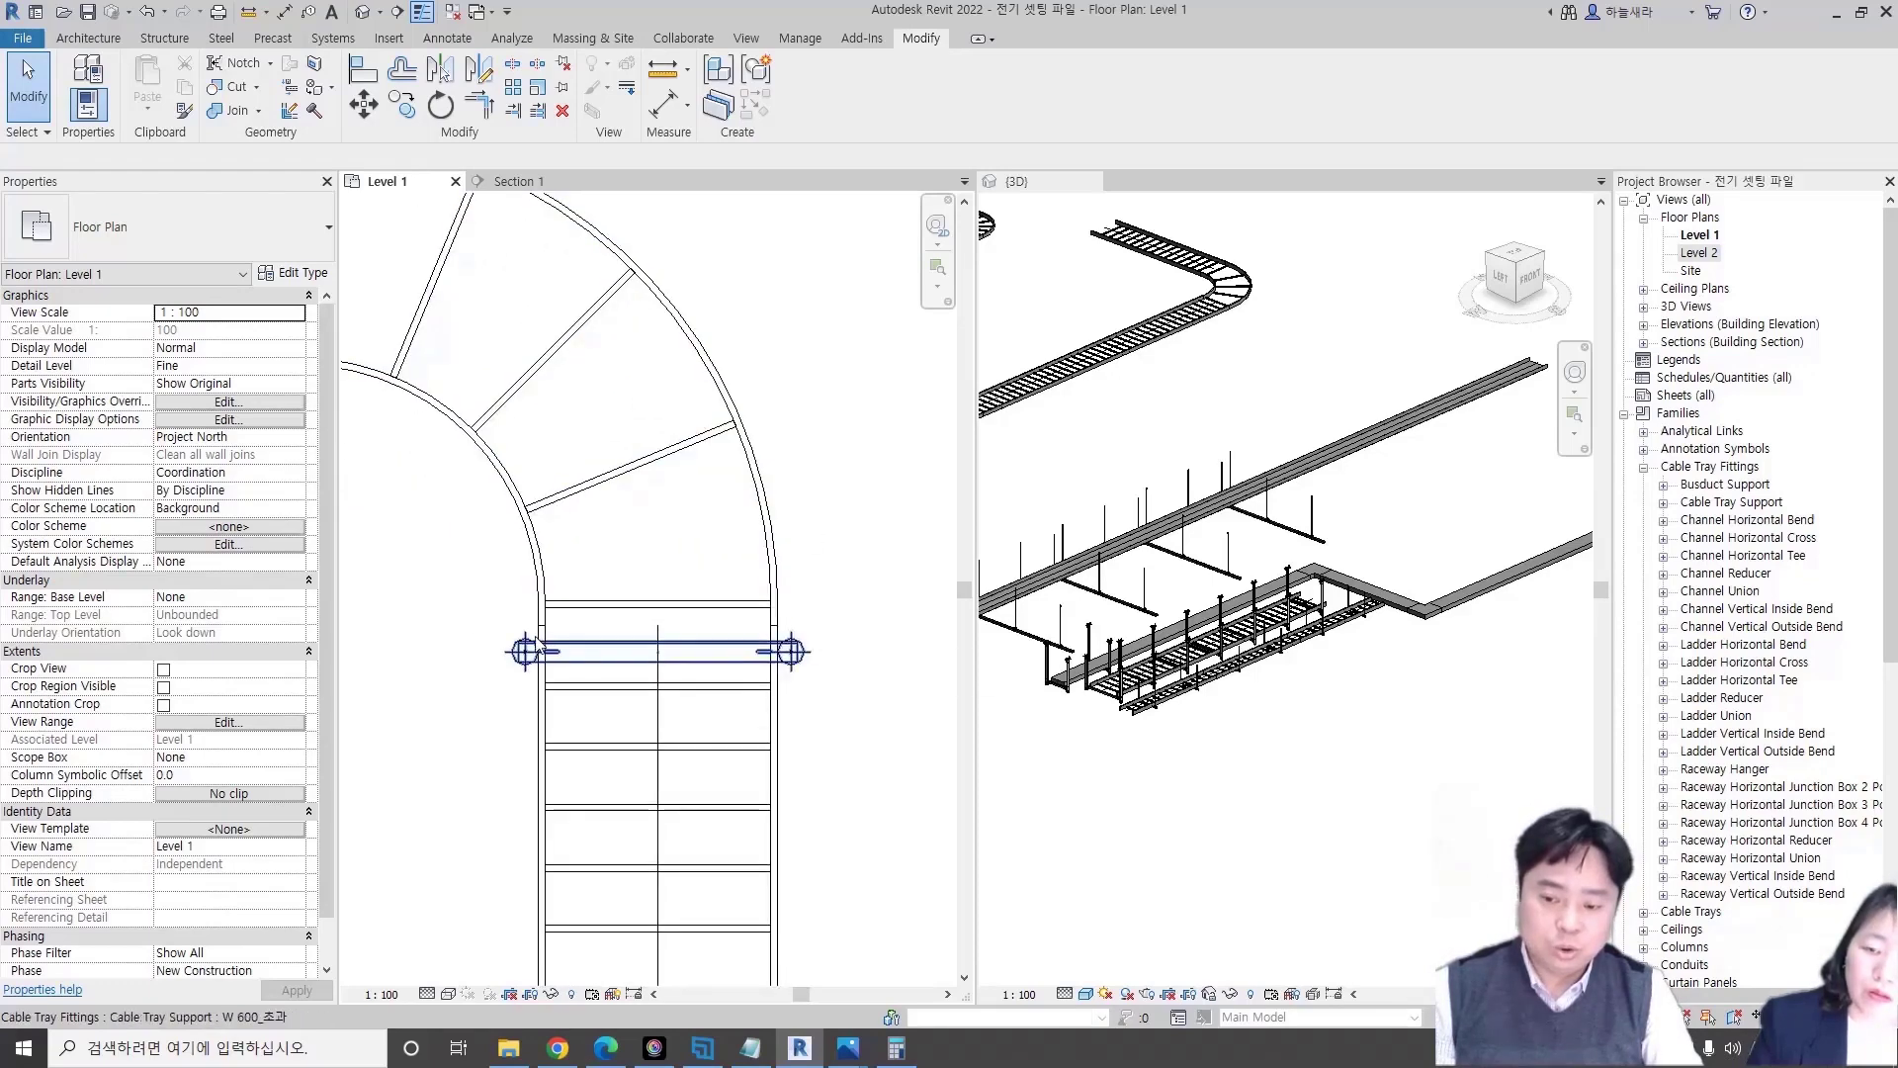
middle_drag(363, 299, 608, 358)
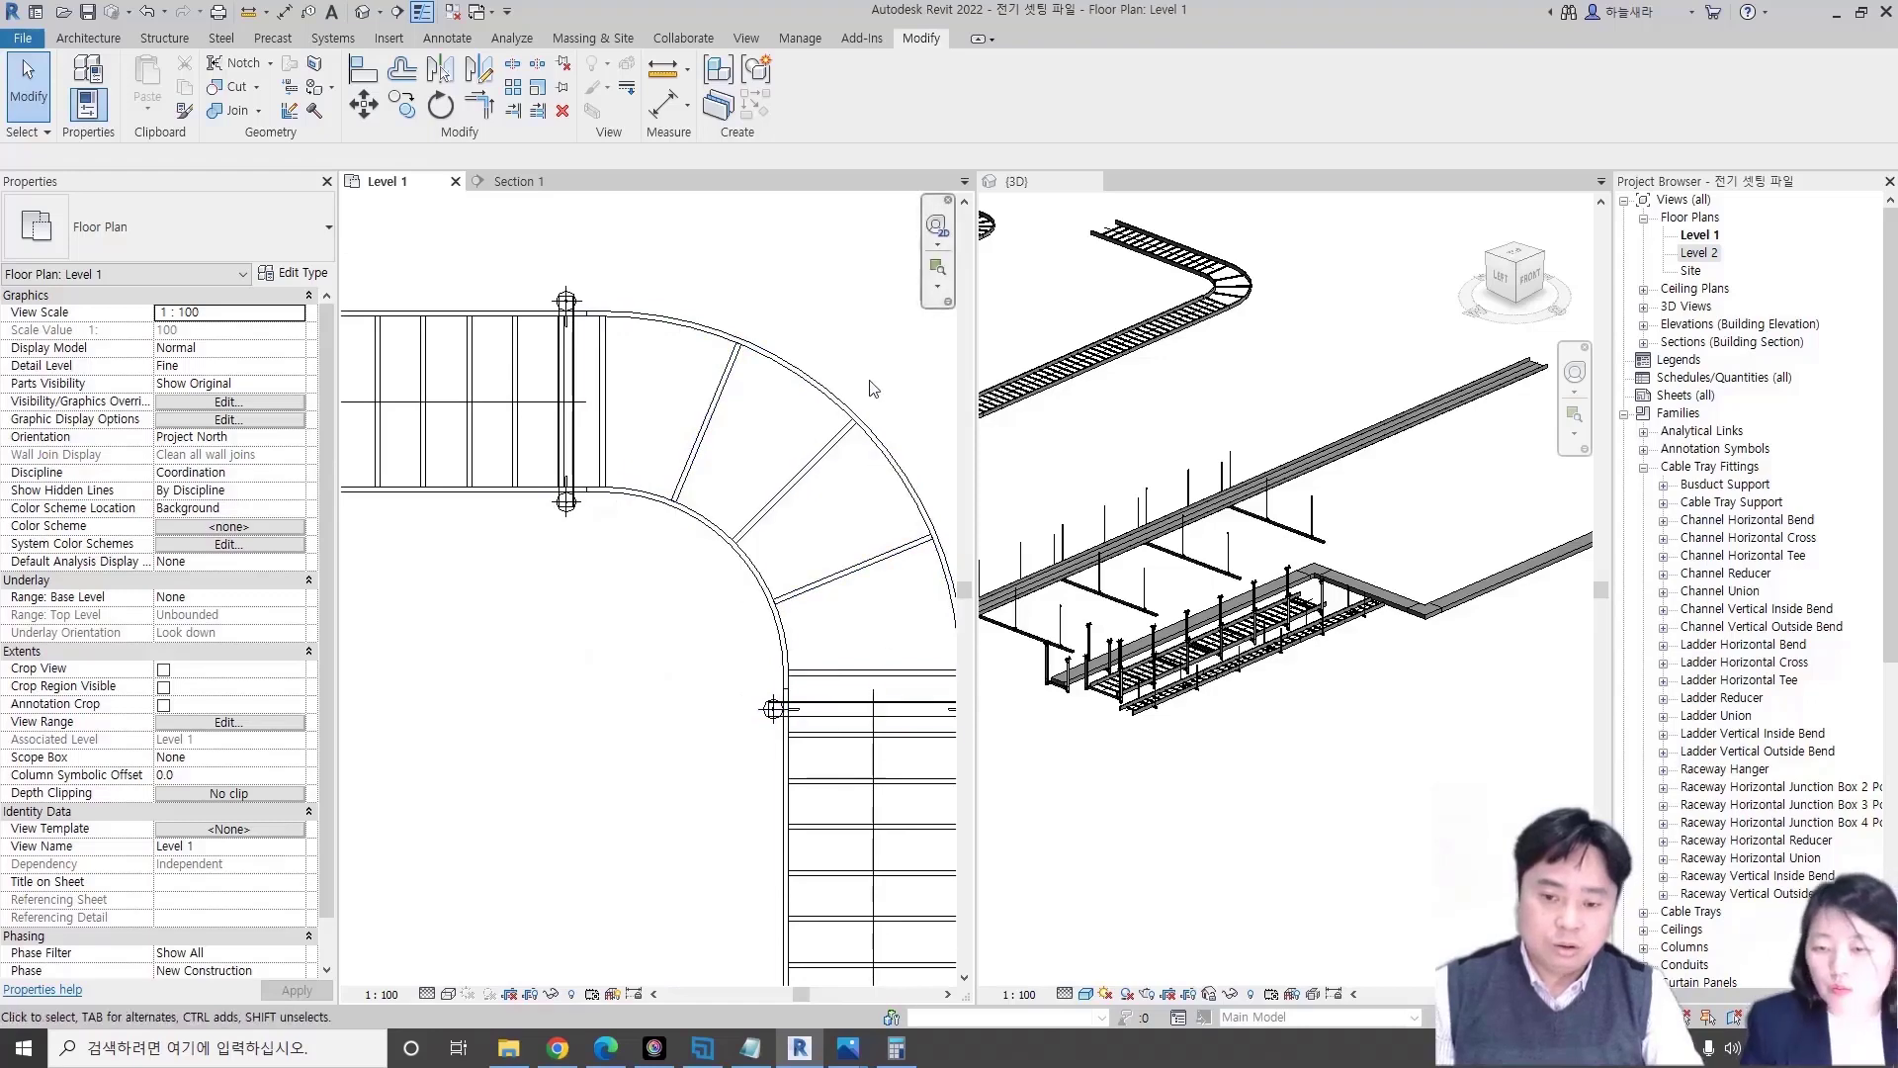
scroll(565, 651, down, 2)
middle_drag(565, 651, 470, 687)
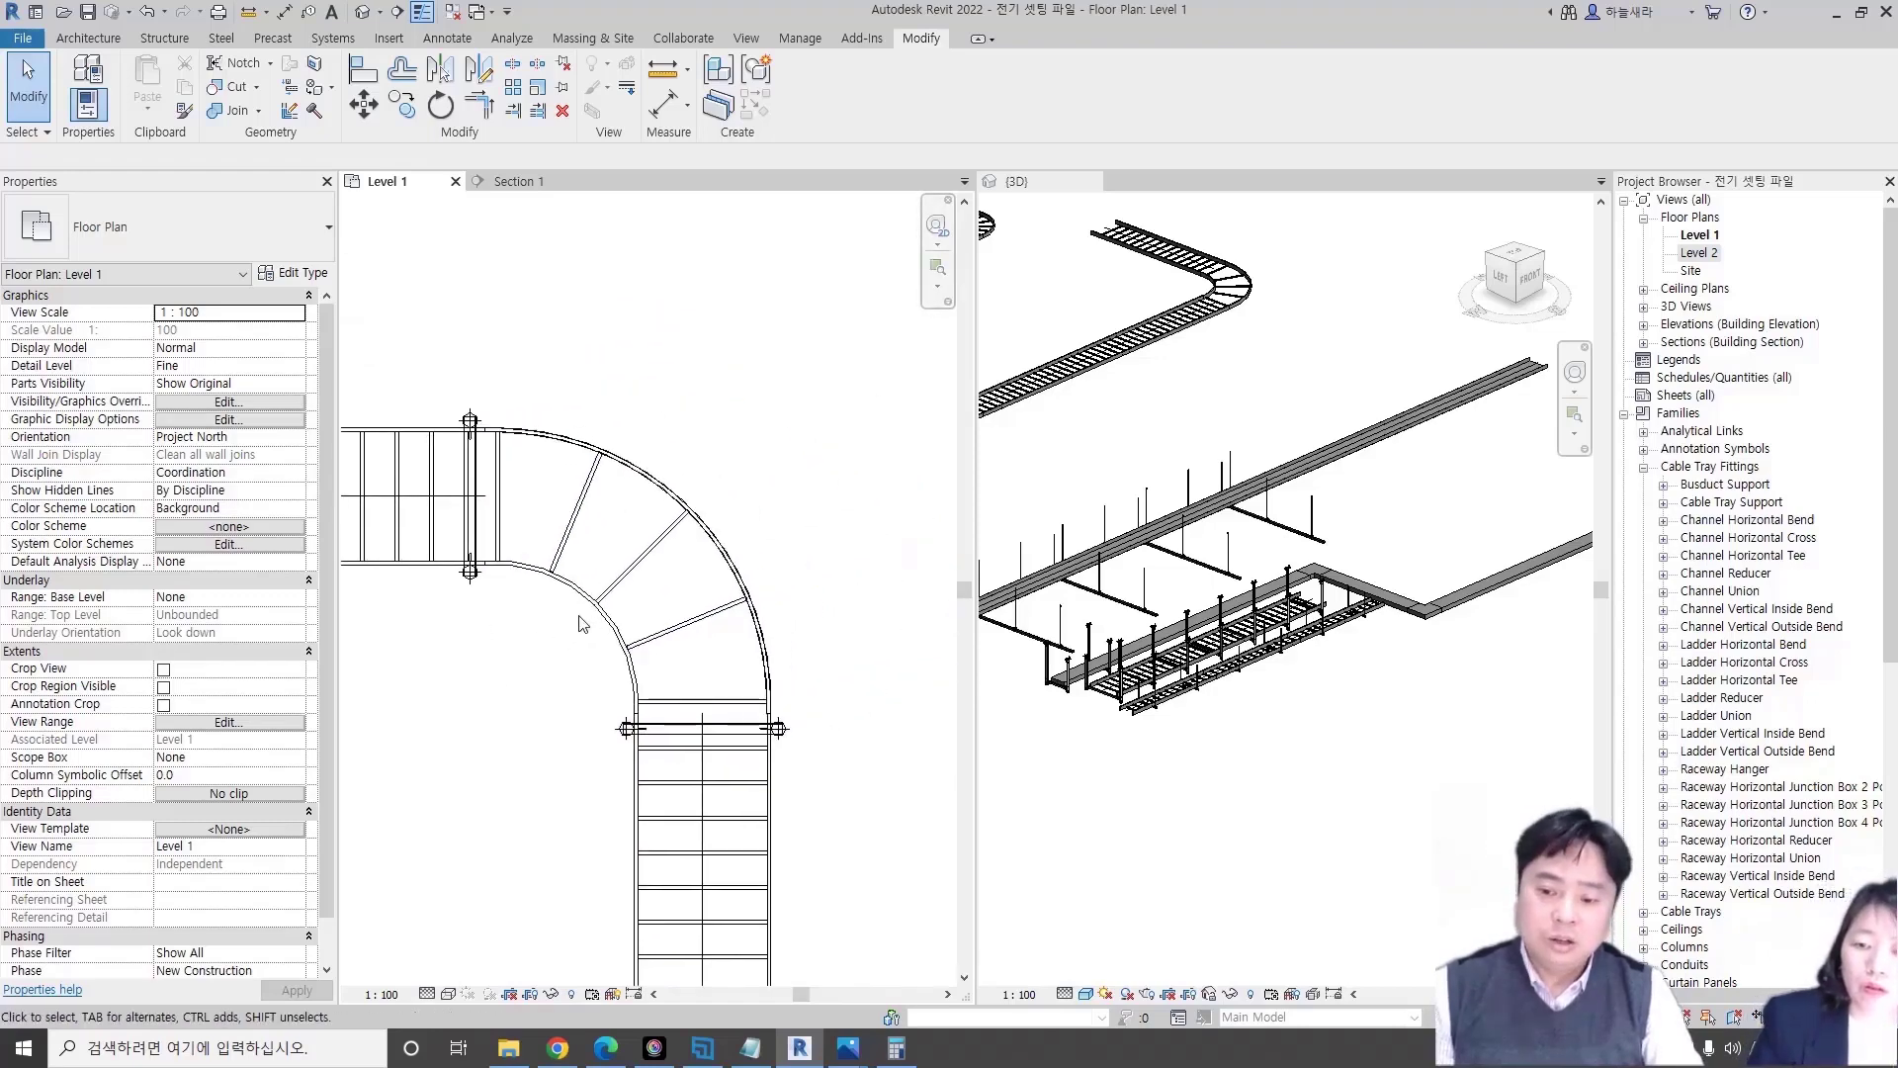
scroll(629, 747, up, 2)
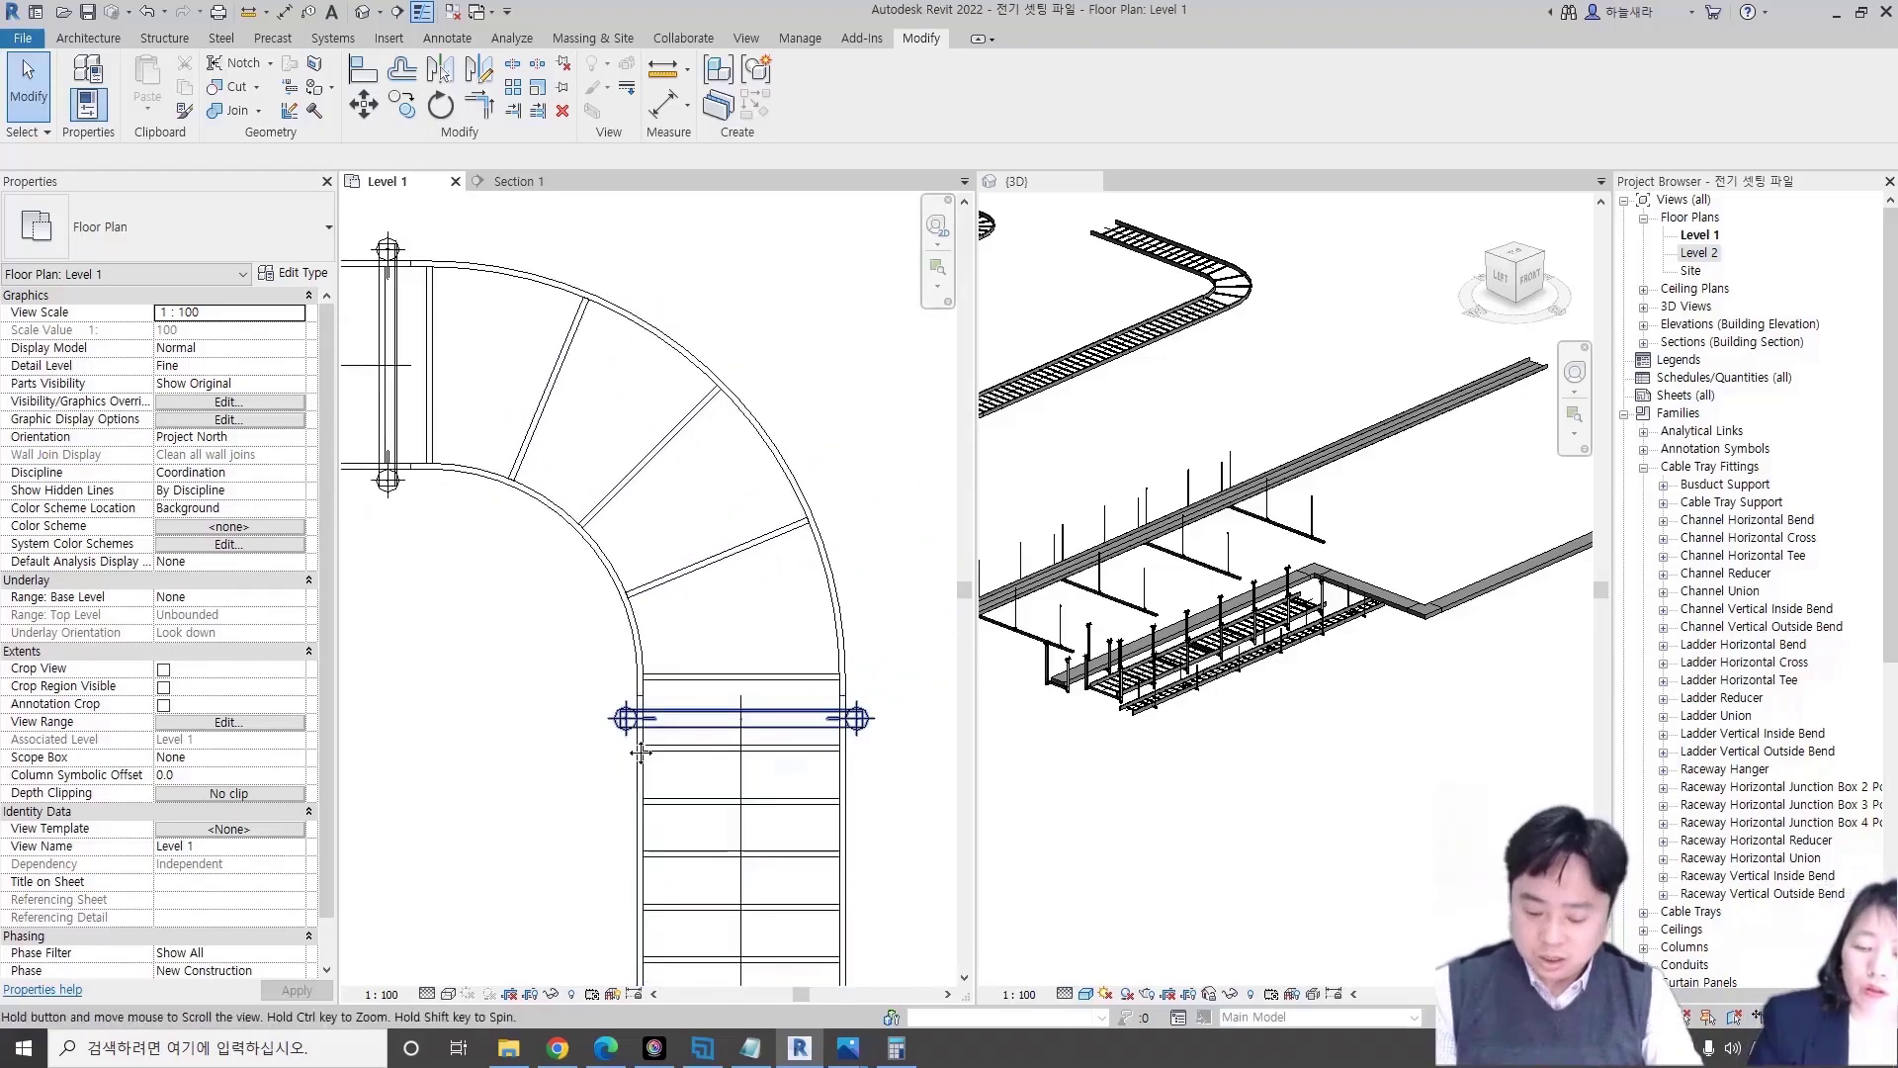
middle_drag(641, 752, 646, 784)
scroll(497, 621, down, 1)
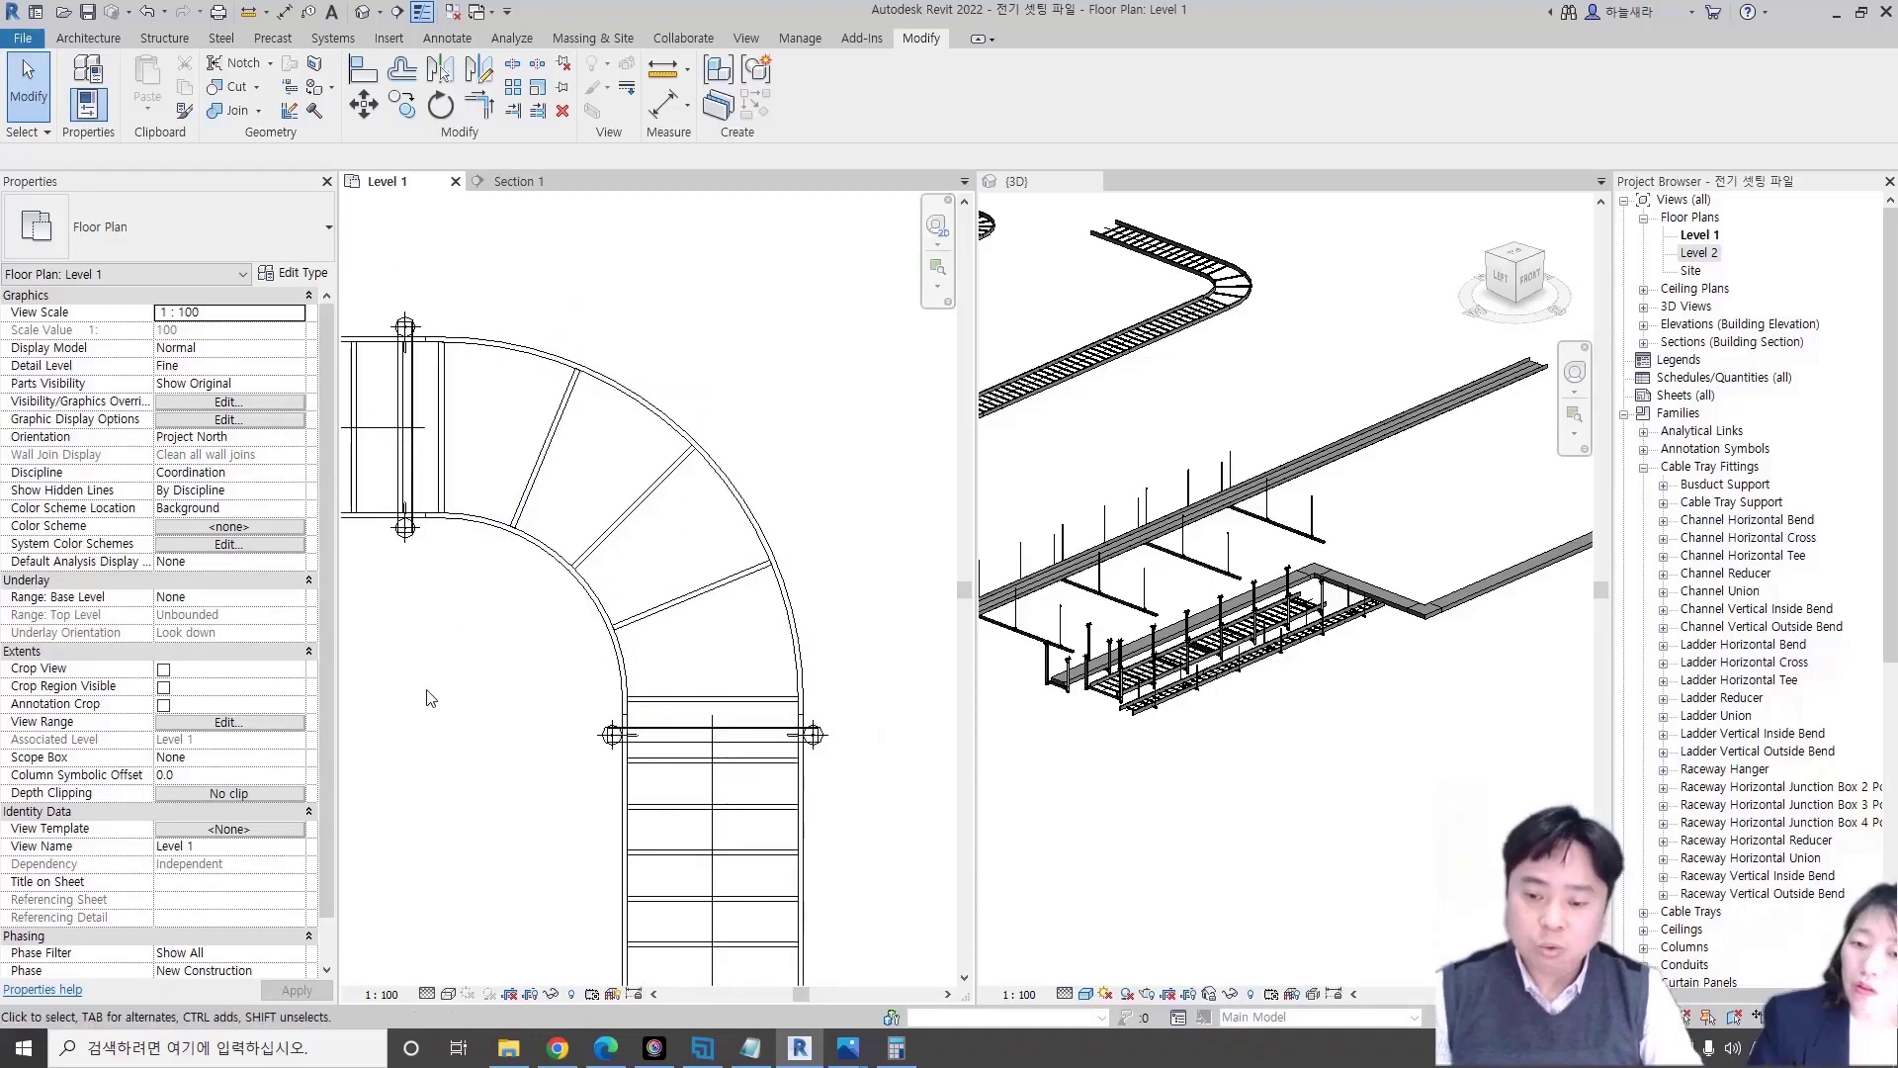
scroll(776, 623, down, 2)
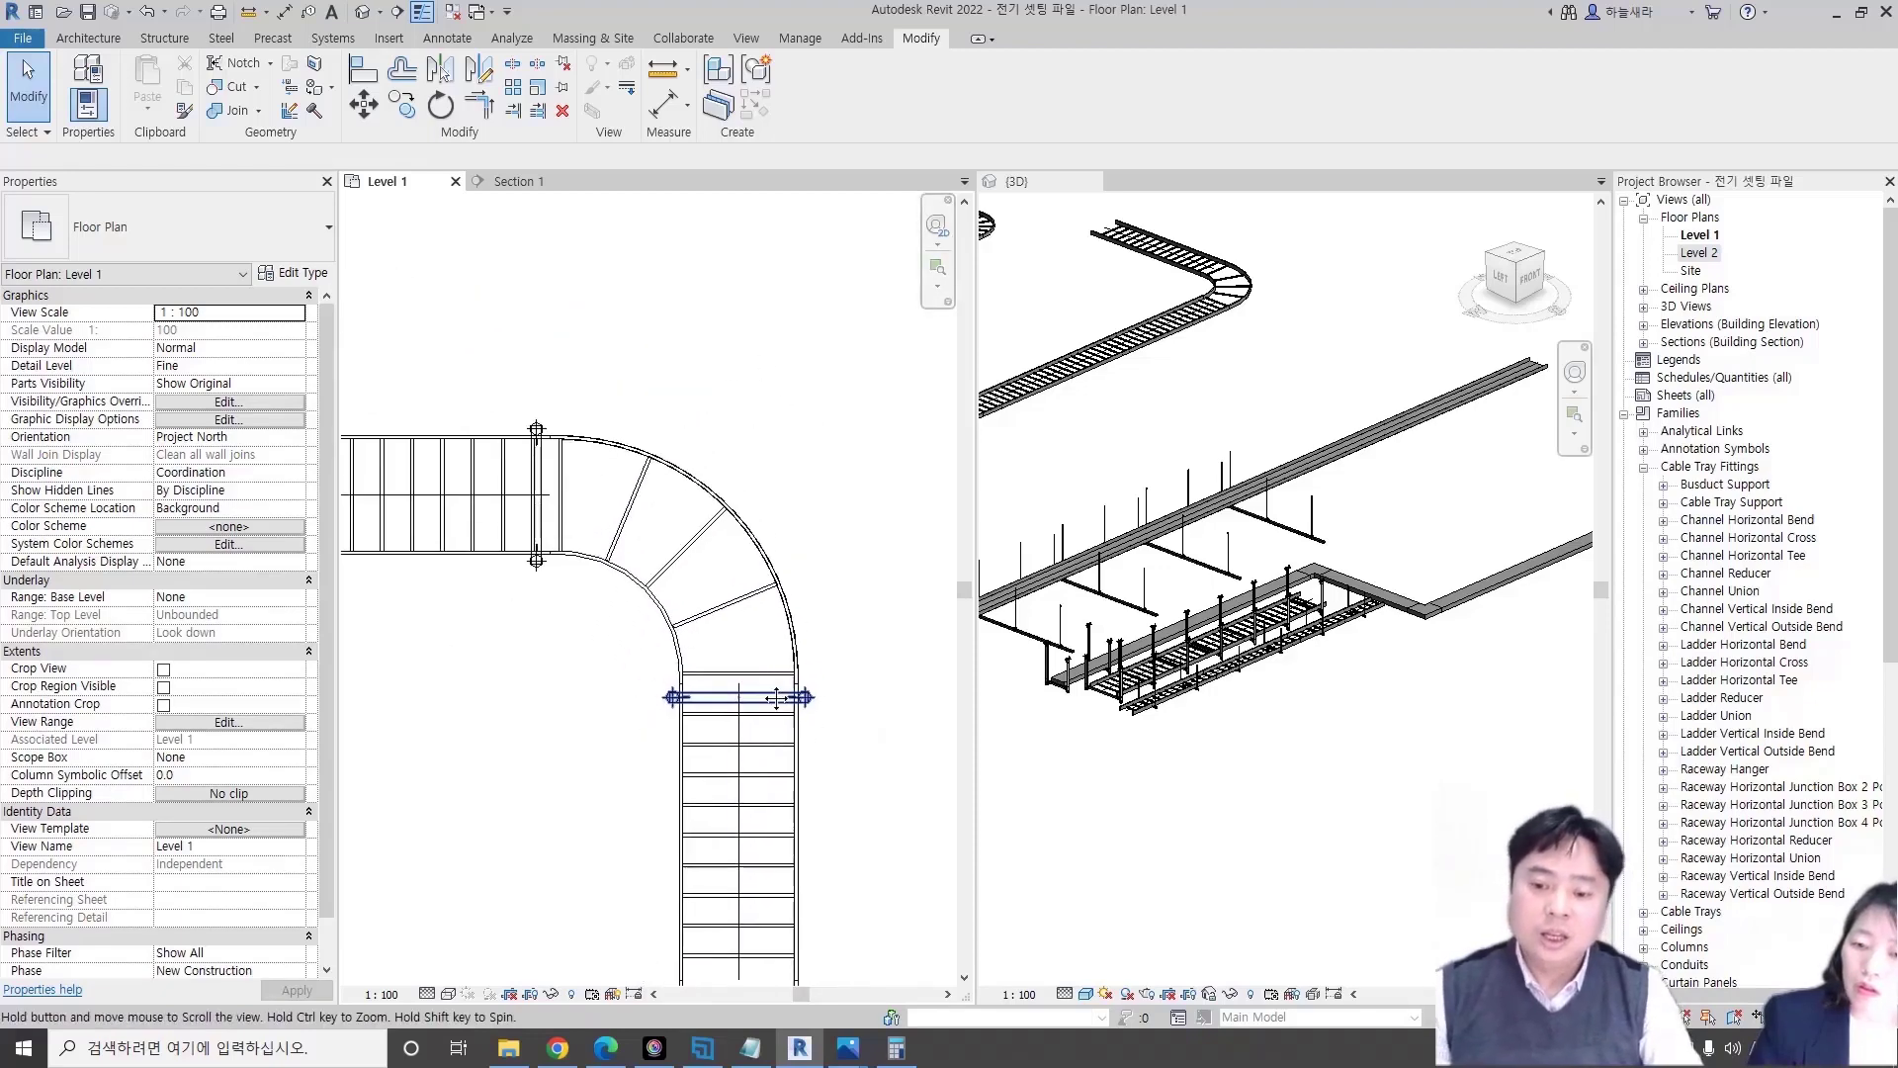
scroll(781, 633, down, 1)
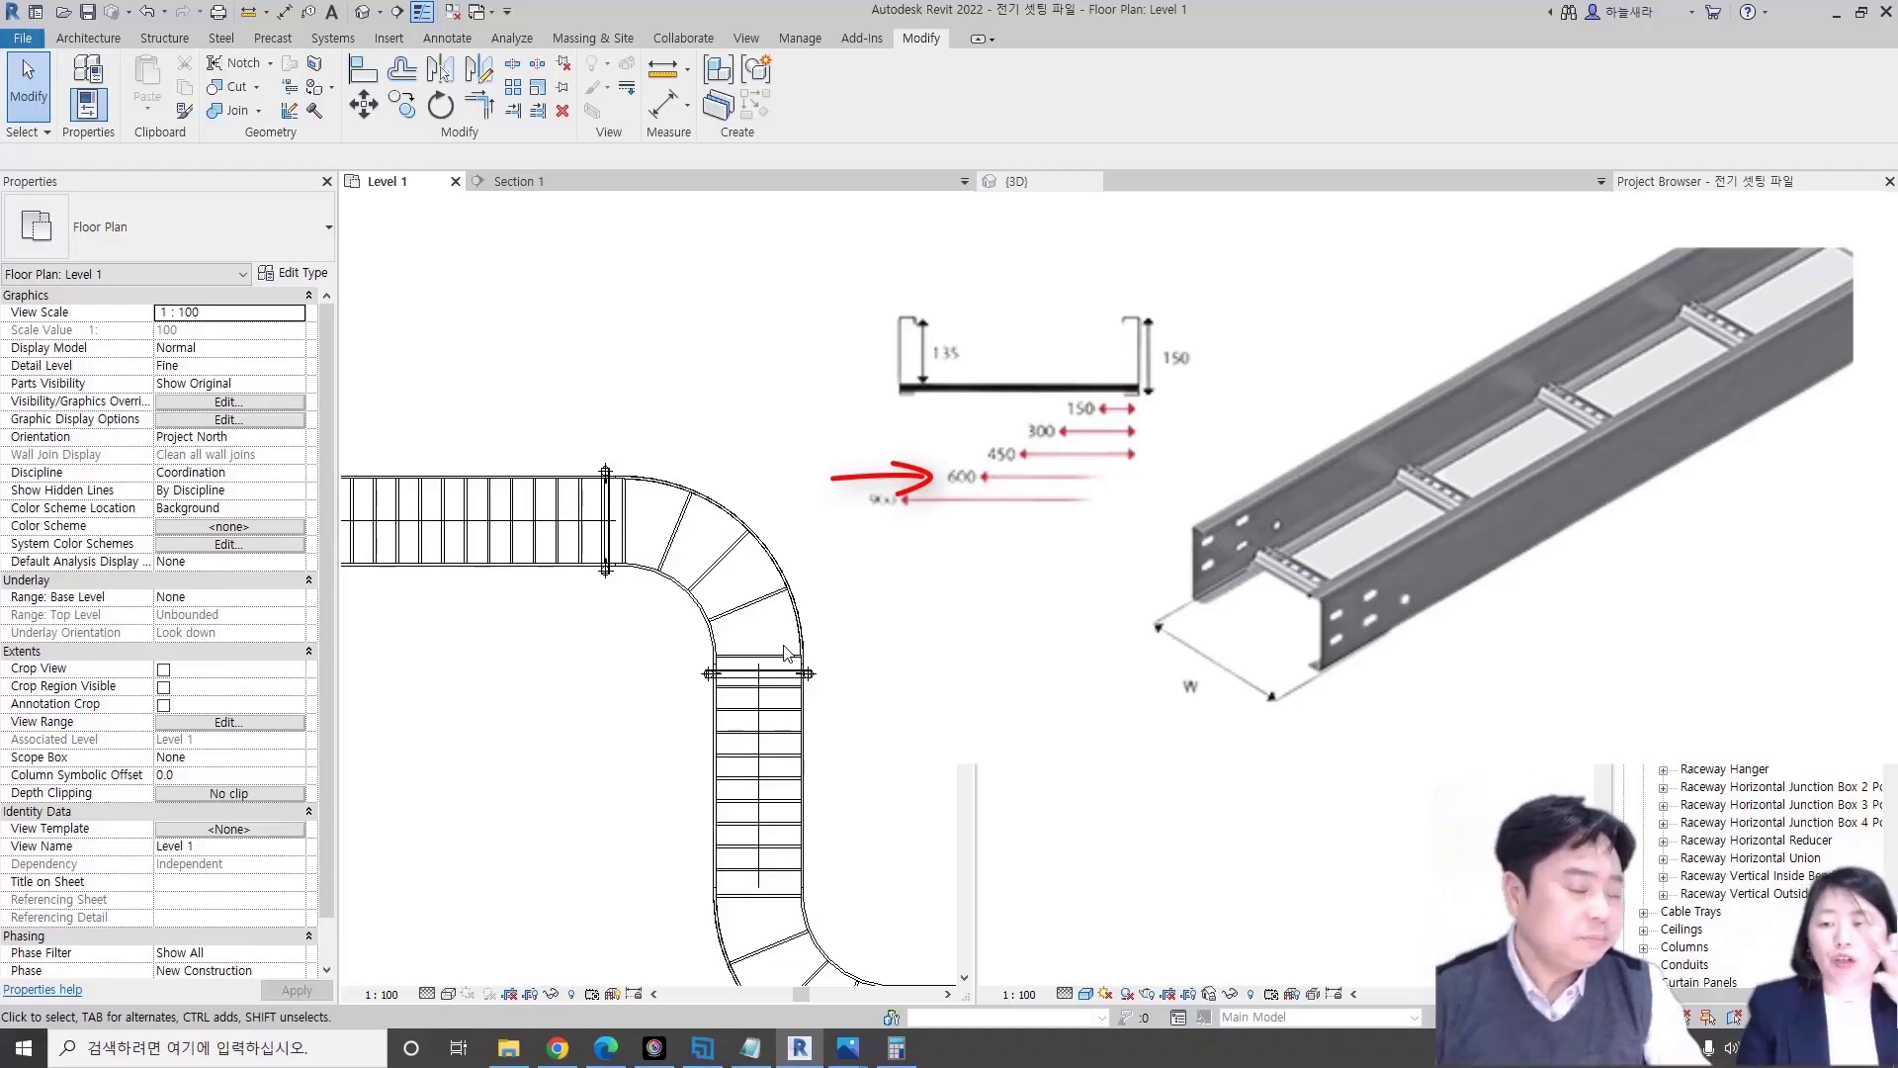
scroll(734, 674, up, 2)
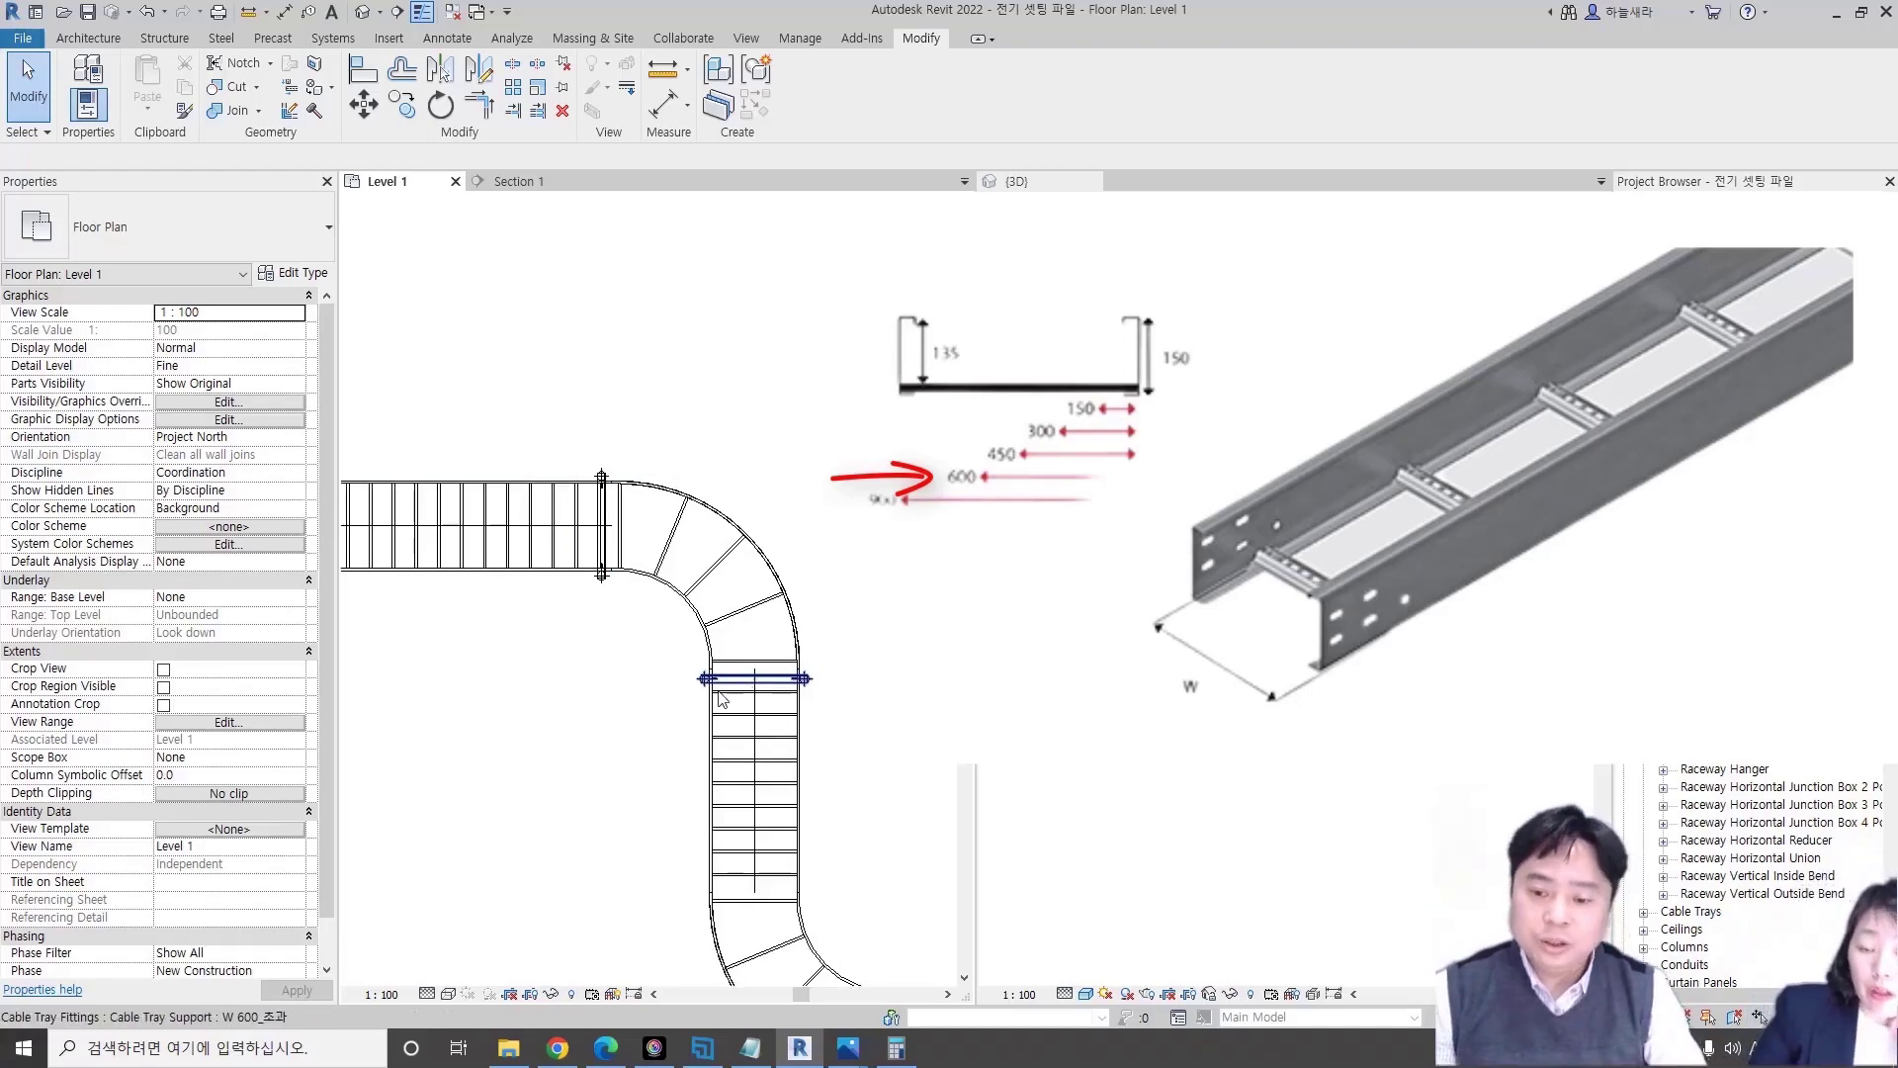
scroll(559, 654, down, 2)
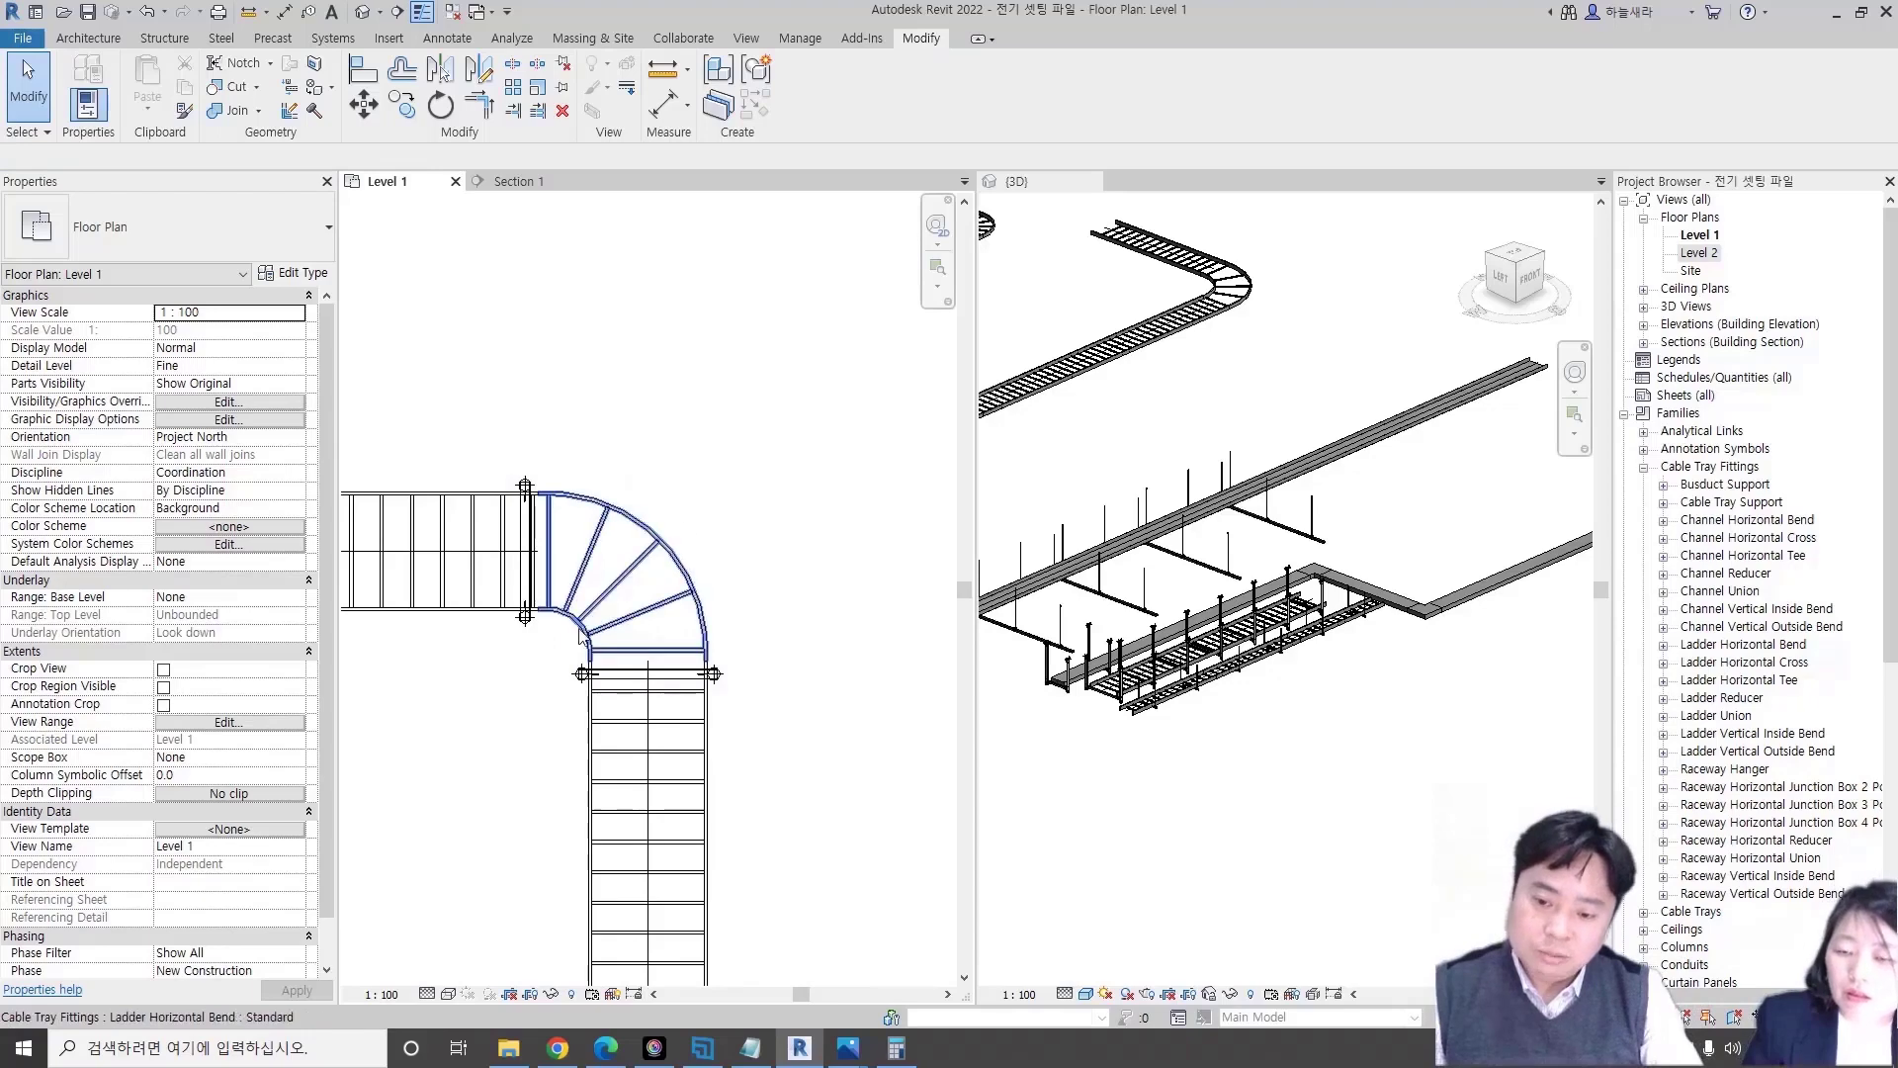
middle_drag(594, 579, 649, 534)
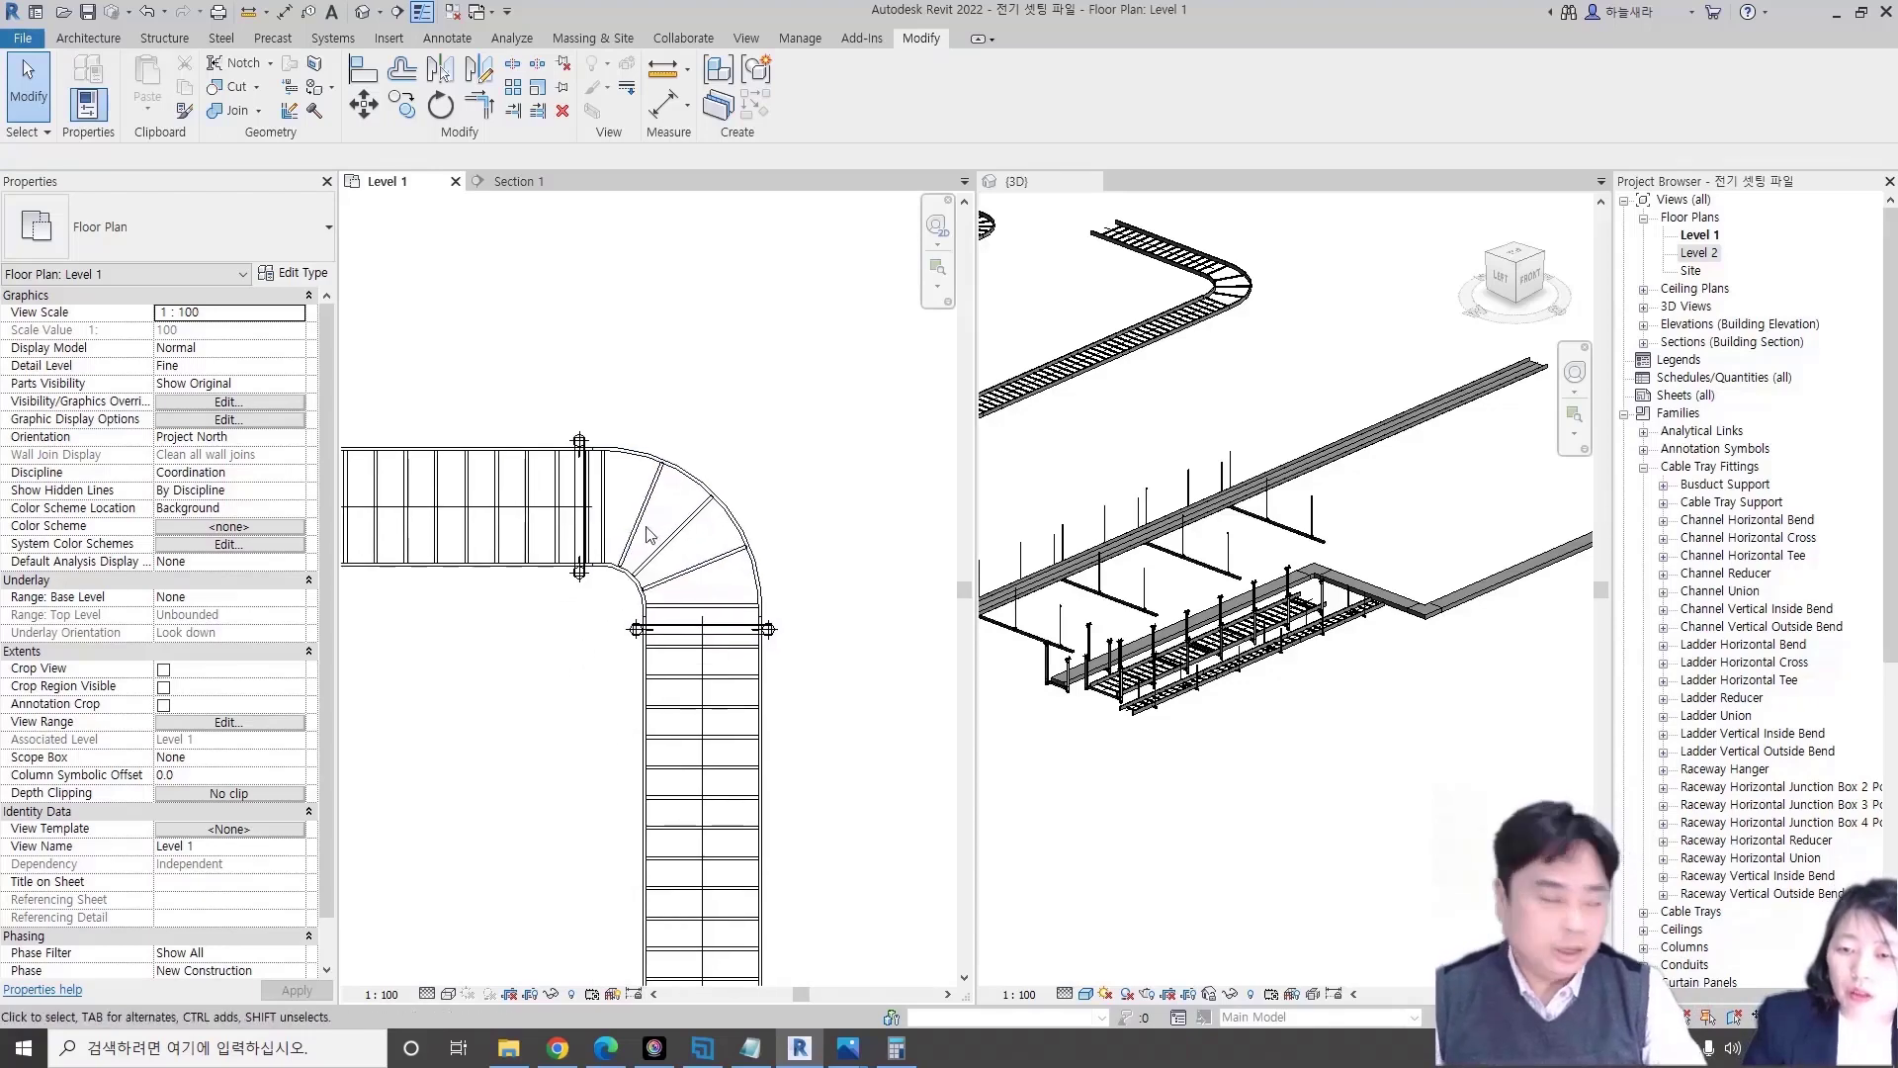
scroll(673, 629, up, 2)
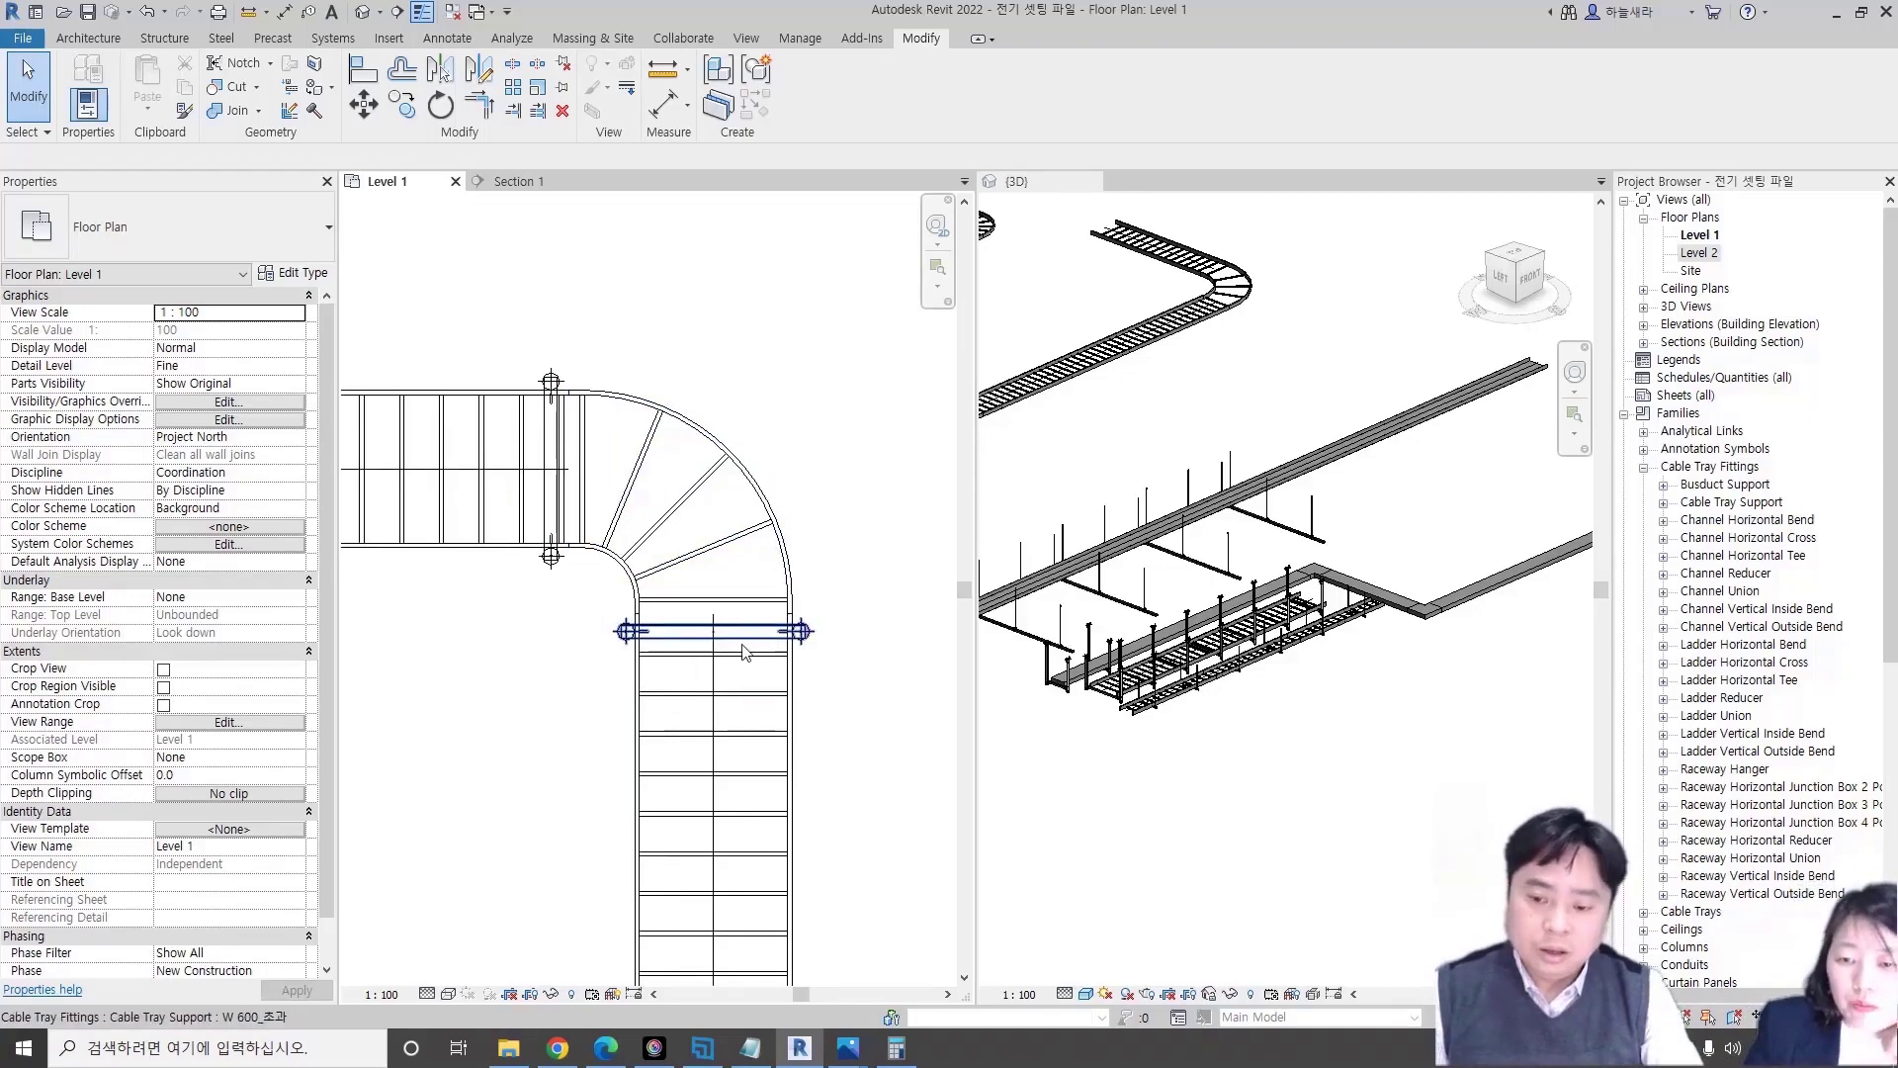
middle_drag(784, 641, 796, 671)
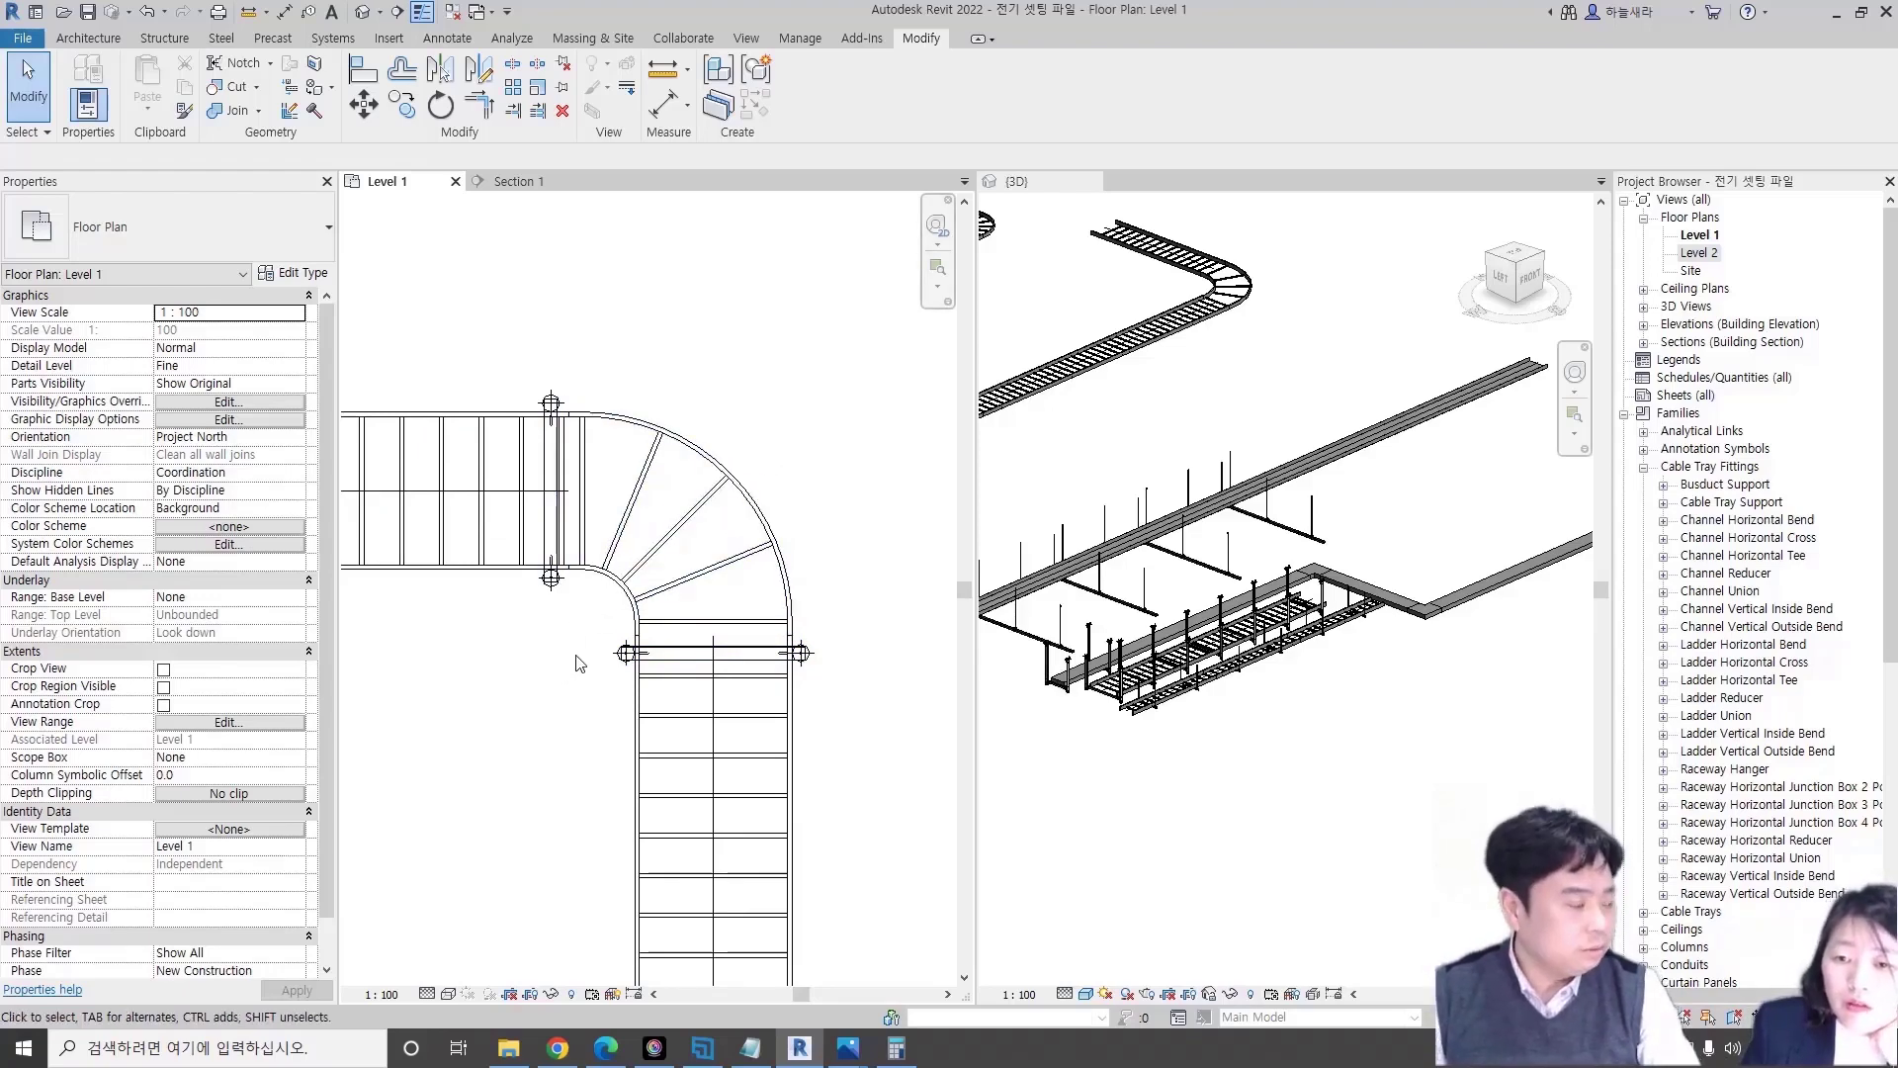
- Draw a vertical and a horizontal guide model line across the ladder bend
click(633, 661)
key(Escape)
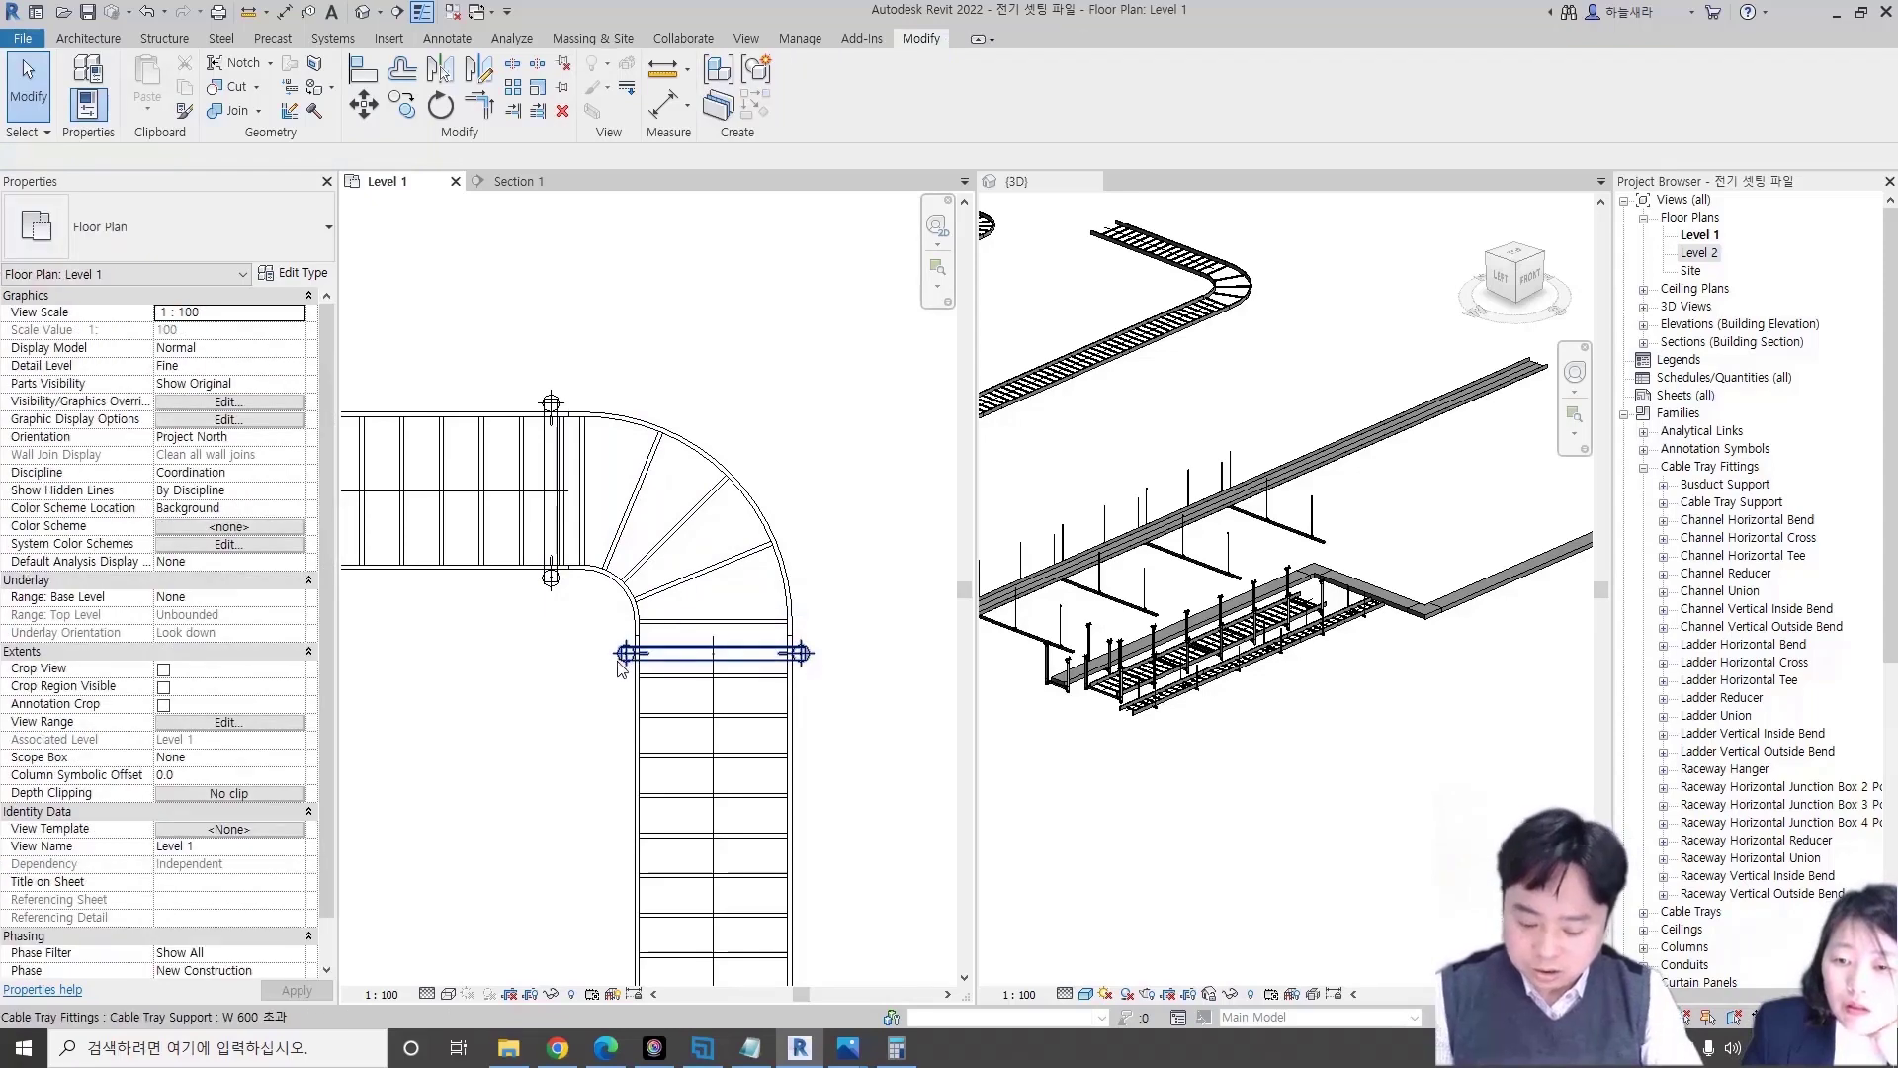
scroll(627, 653, up, 1)
key(d)
key(l)
click(629, 637)
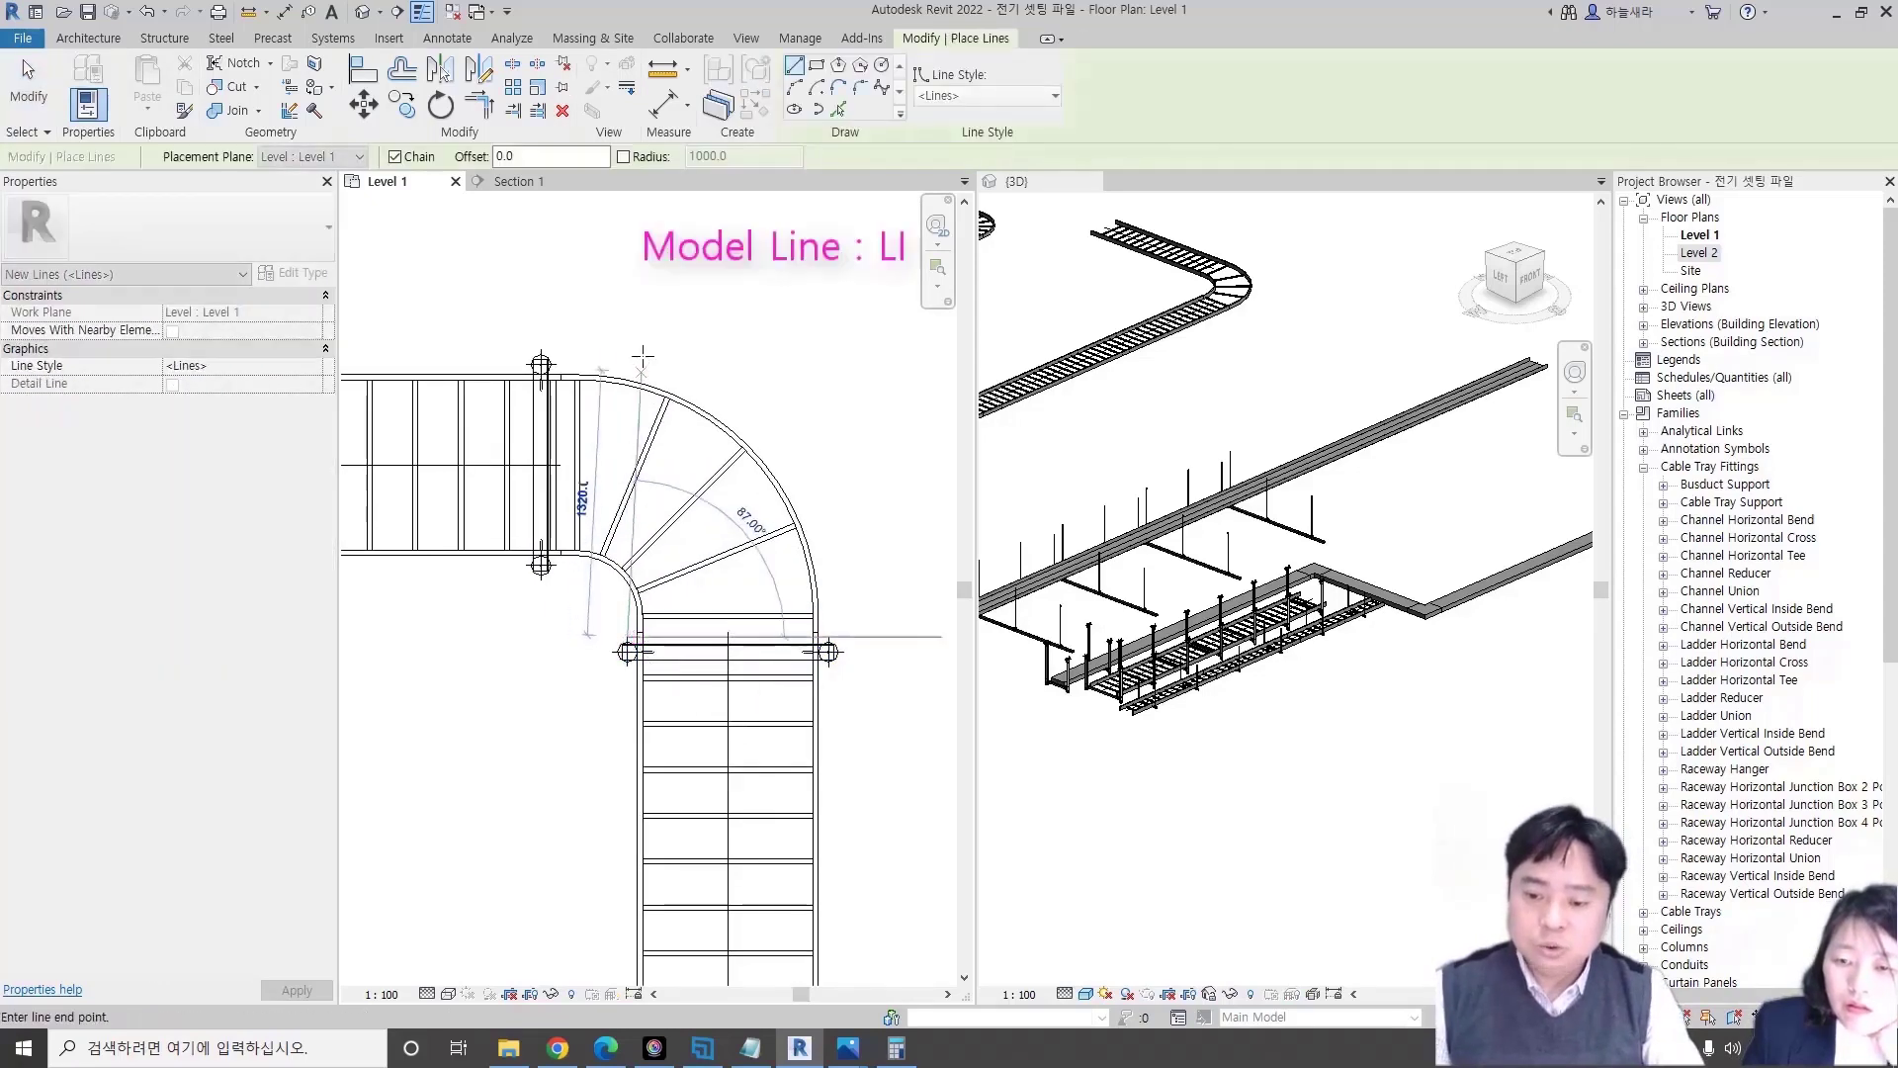
click(628, 328)
key(Escape)
click(556, 566)
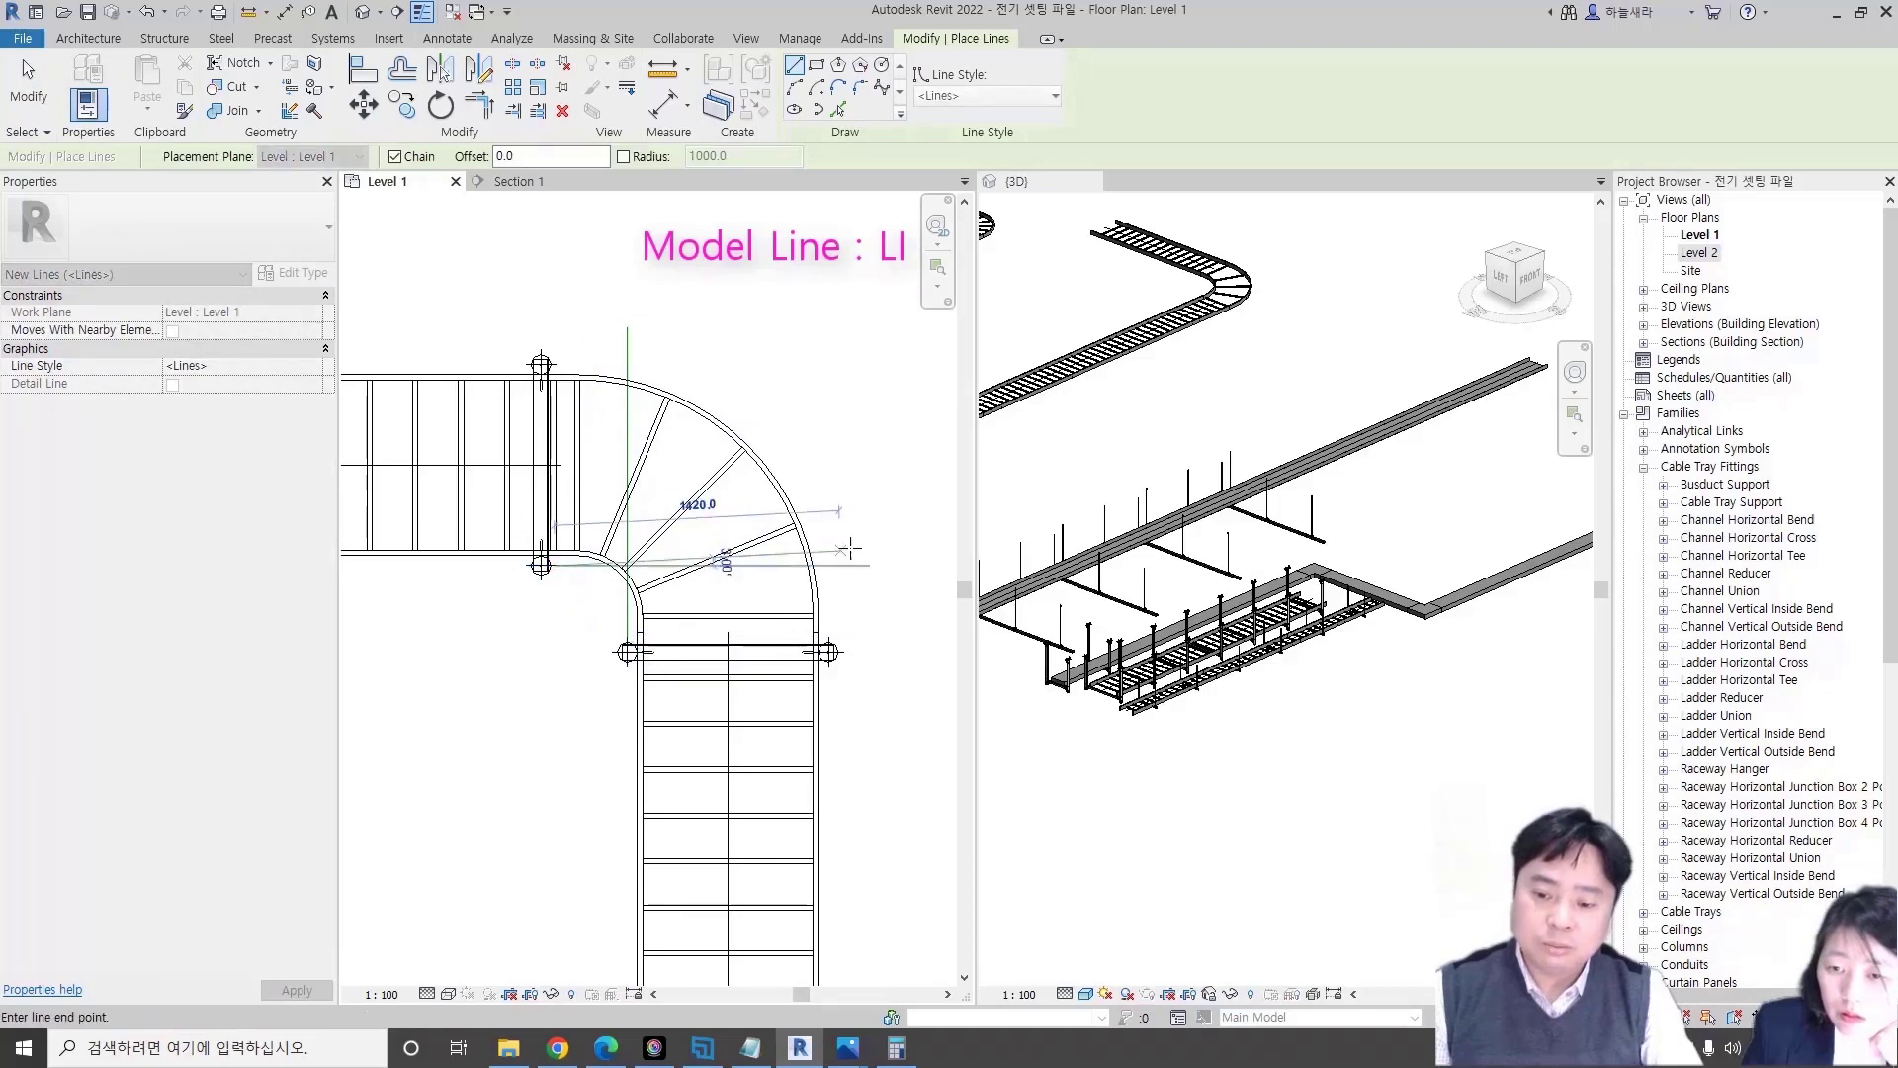
click(888, 564)
key(Escape)
key(Escape)
click(634, 427)
key(Escape)
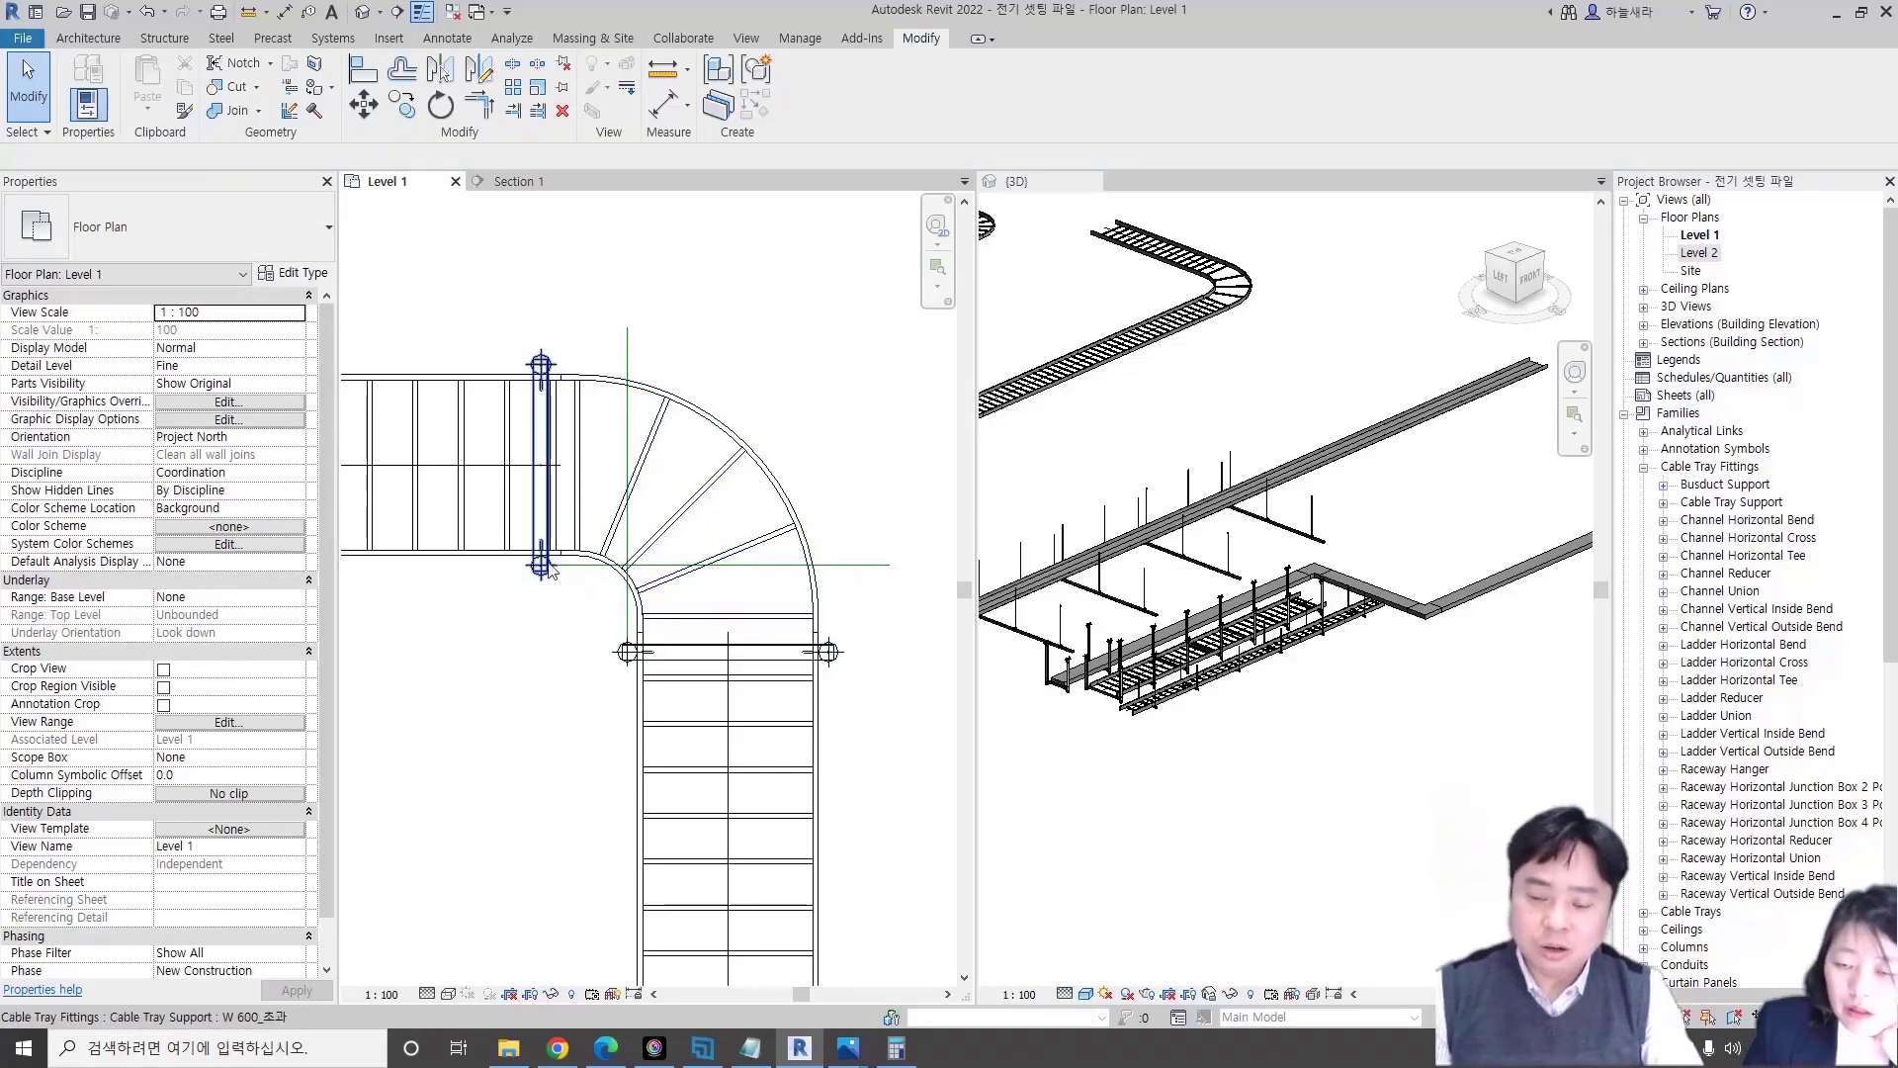
- Move the horizontal guide line by 10, then by 140
scroll(550, 571, up, 3)
key(d)
key(i)
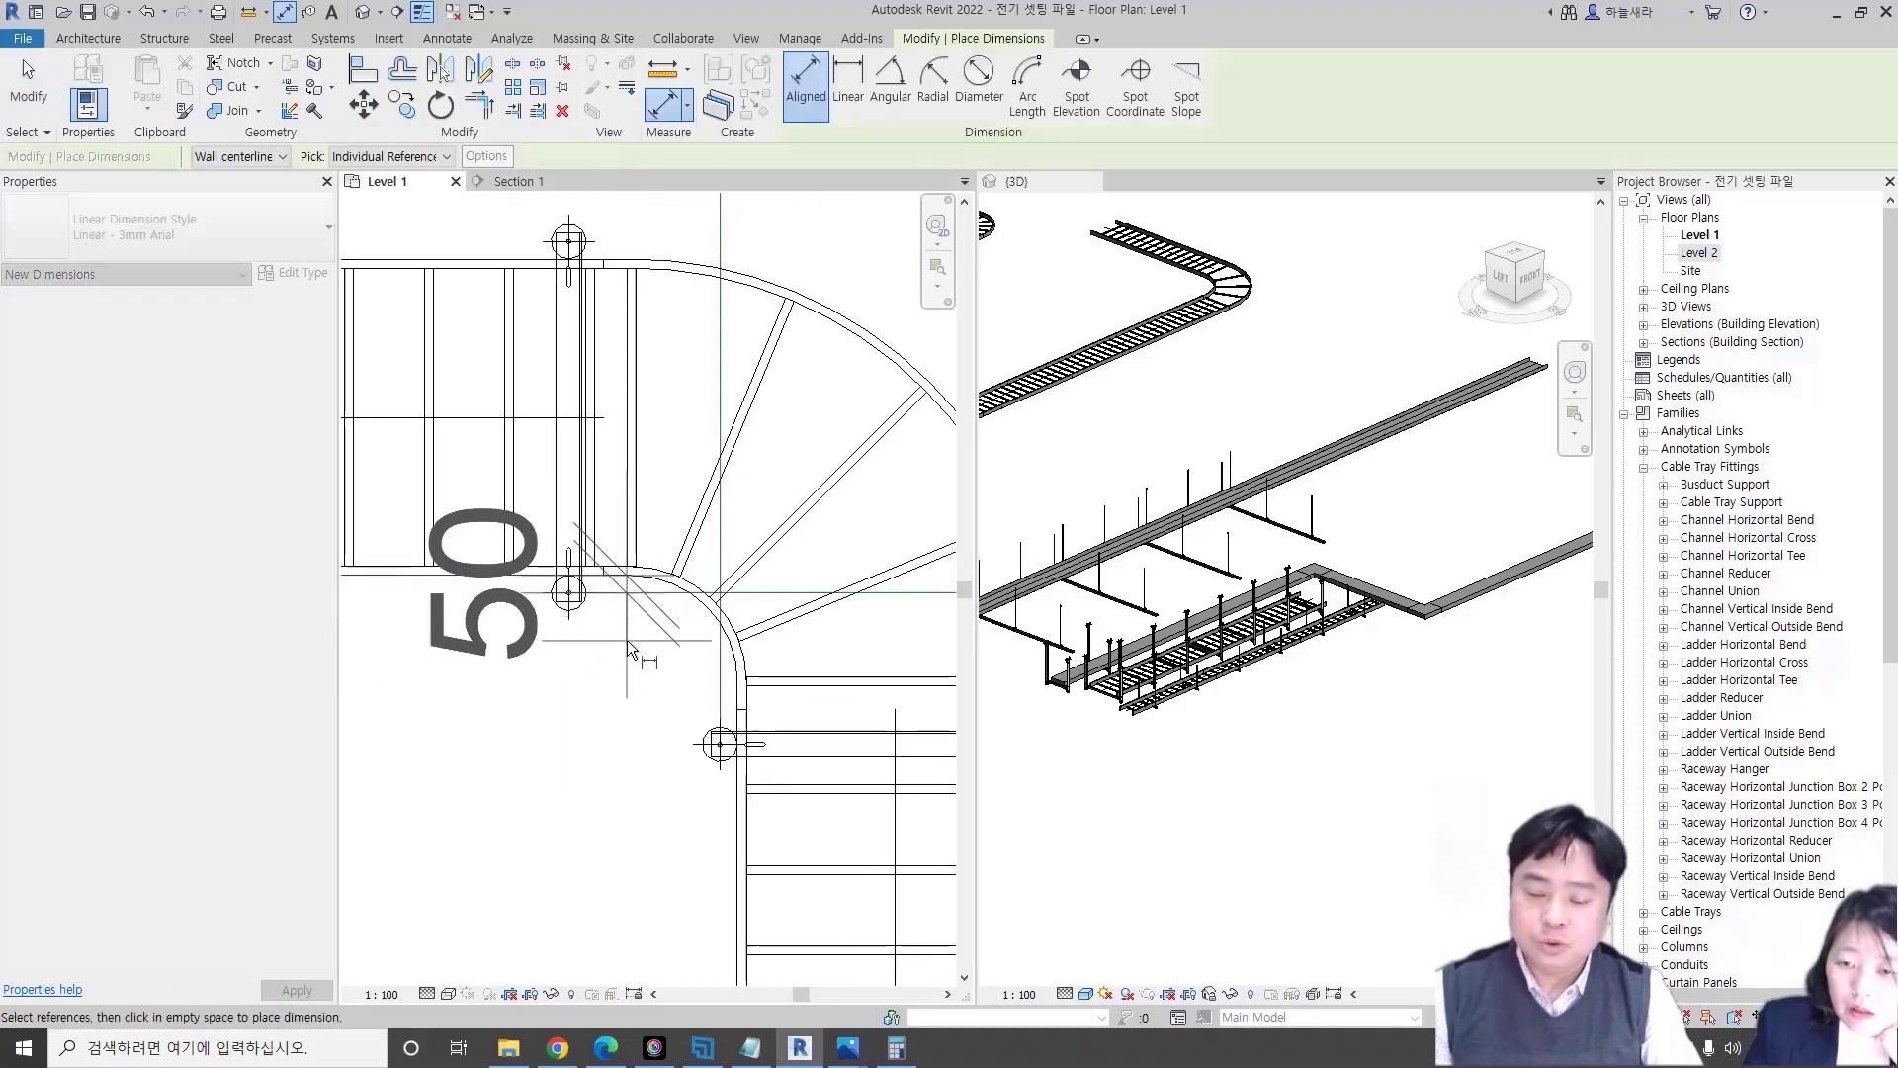
key(Escape)
key(Escape)
click(613, 575)
scroll(603, 655, down, 2)
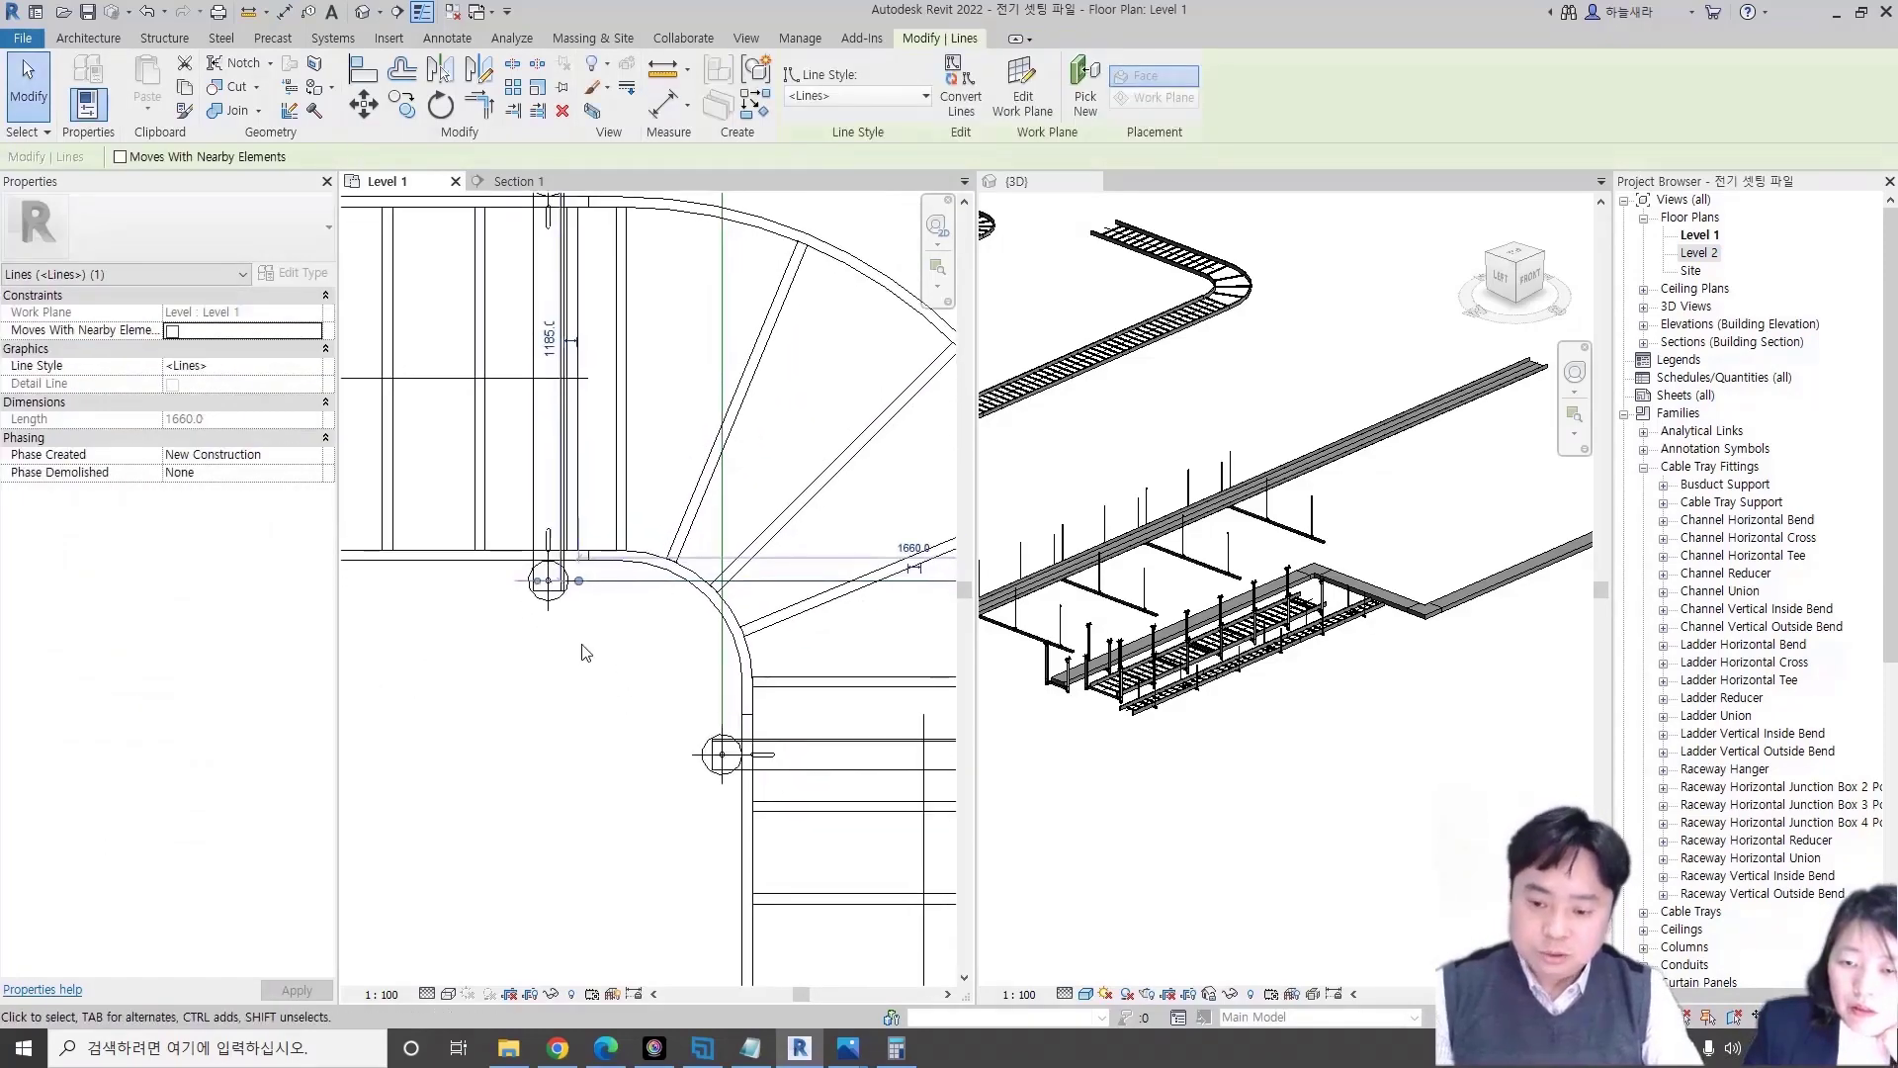
key(m)
key(v)
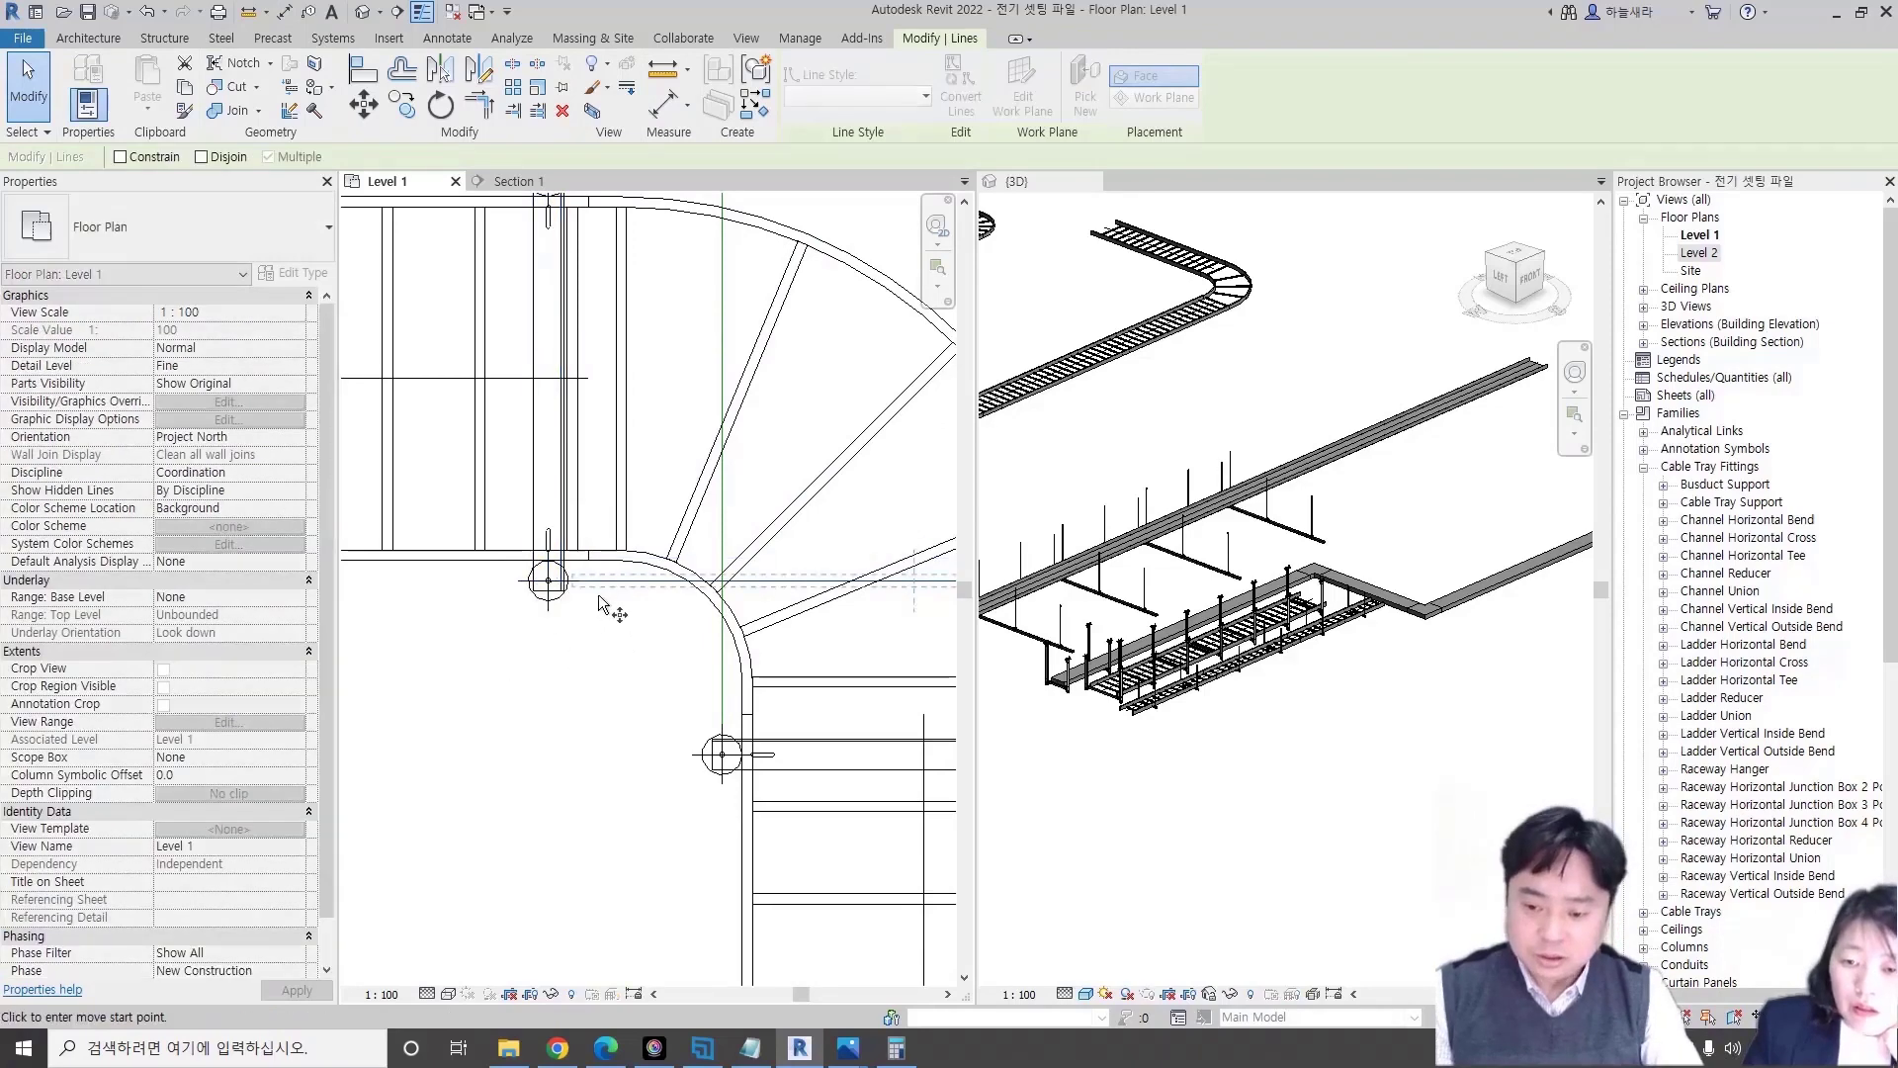
click(597, 603)
key(Return)
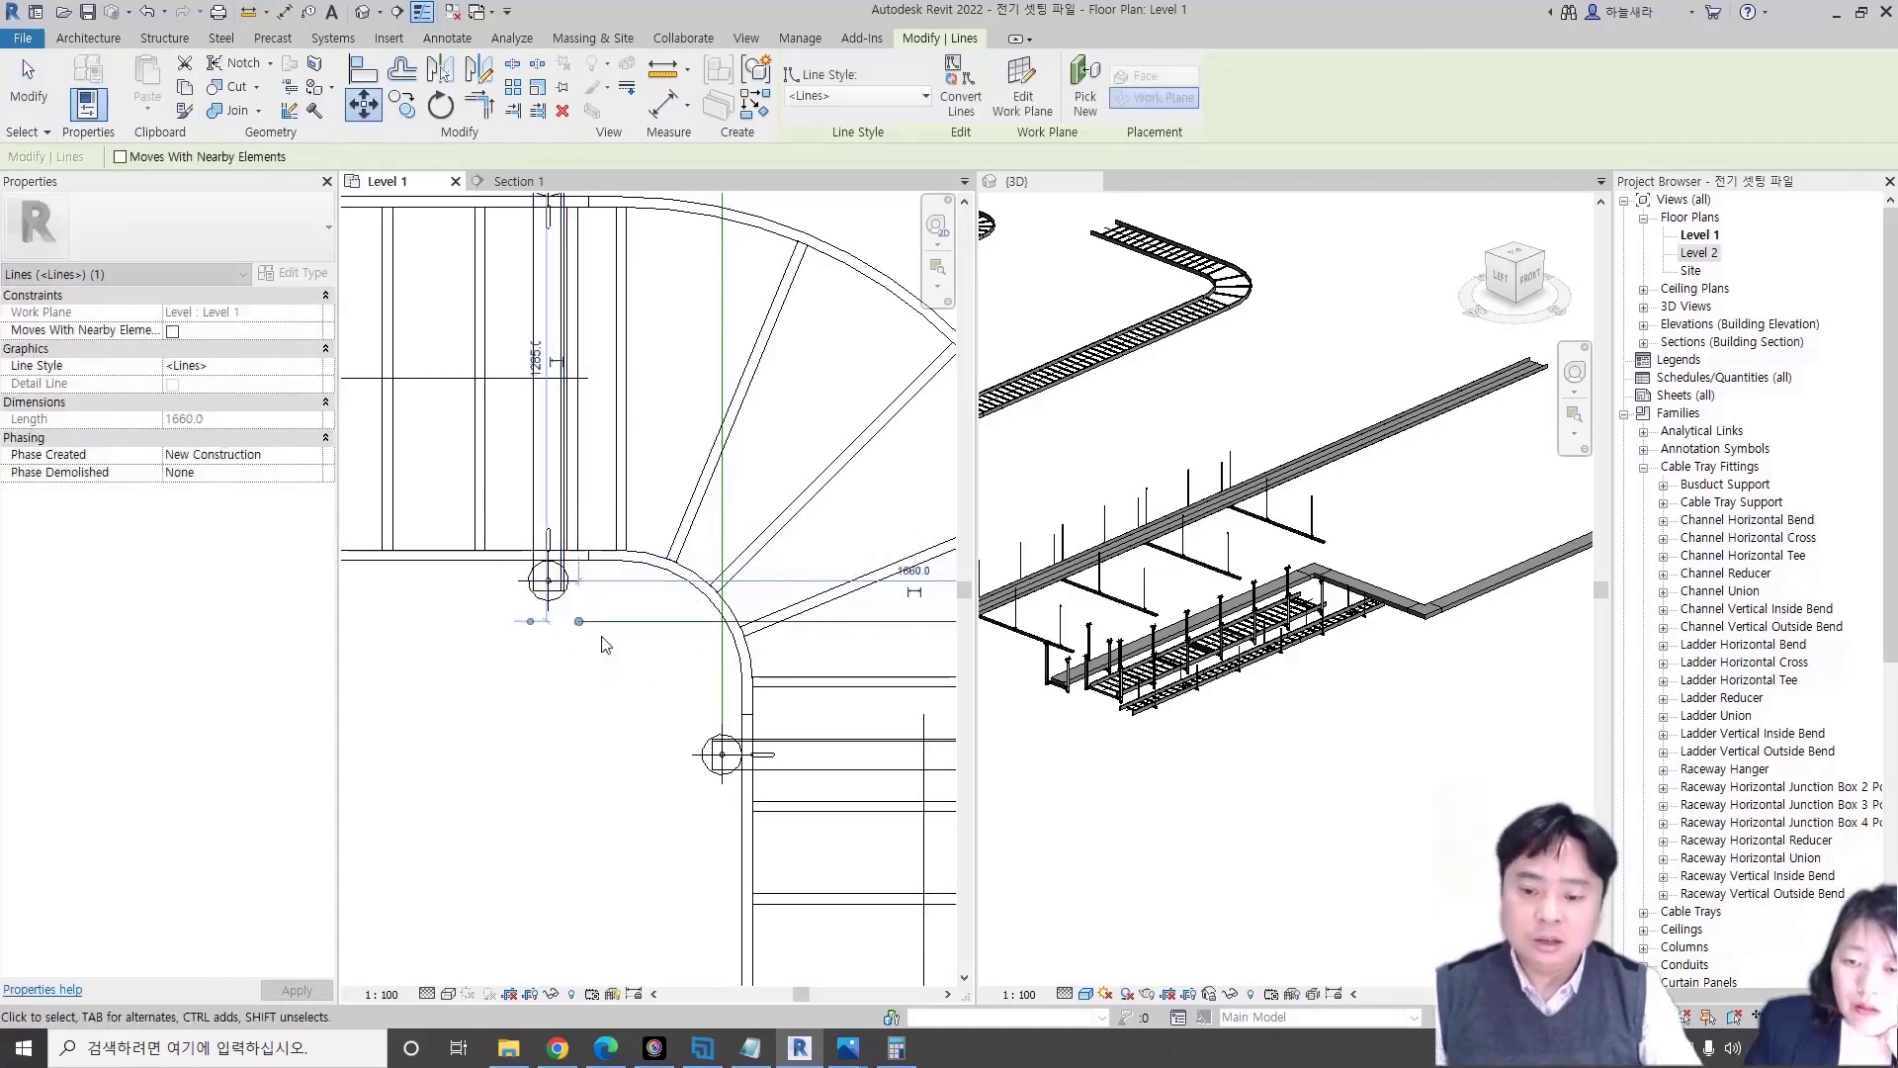
click(674, 699)
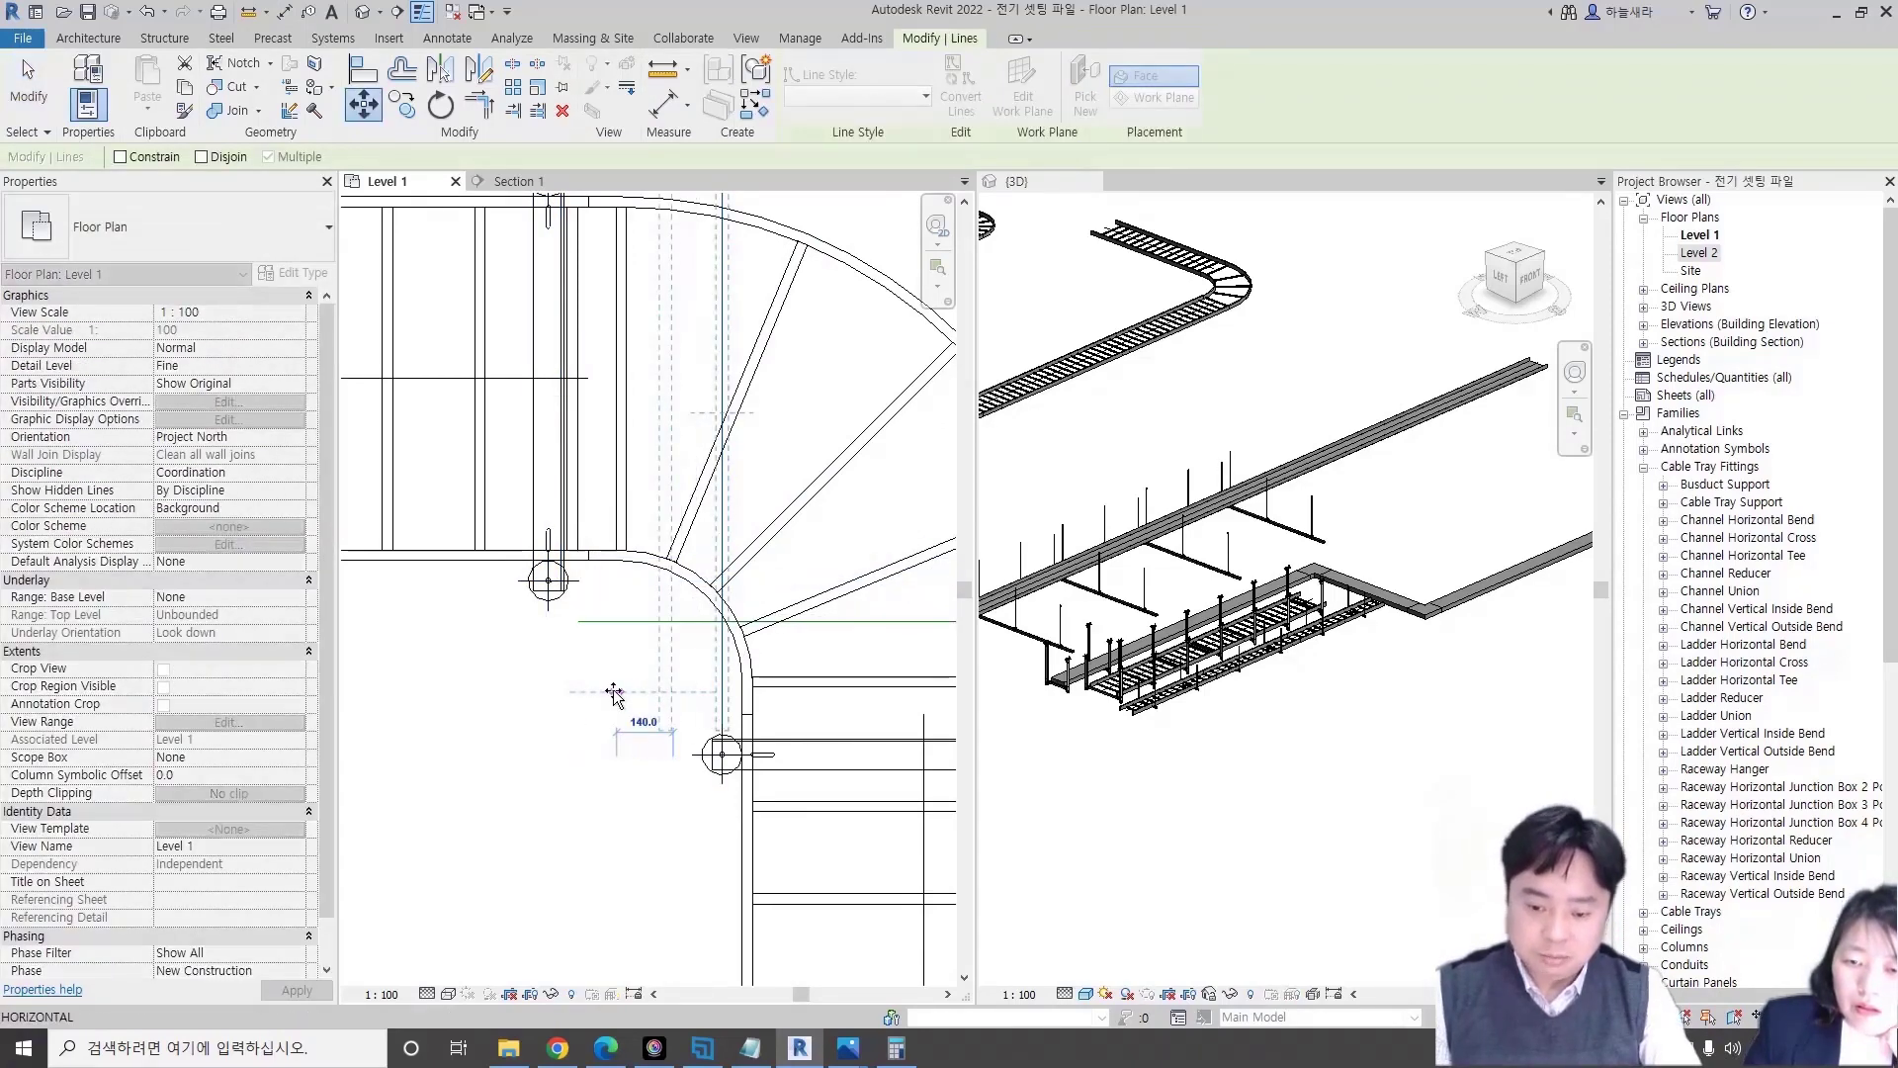
text(100)
key(Return)
key(Escape)
scroll(697, 712, down, 2)
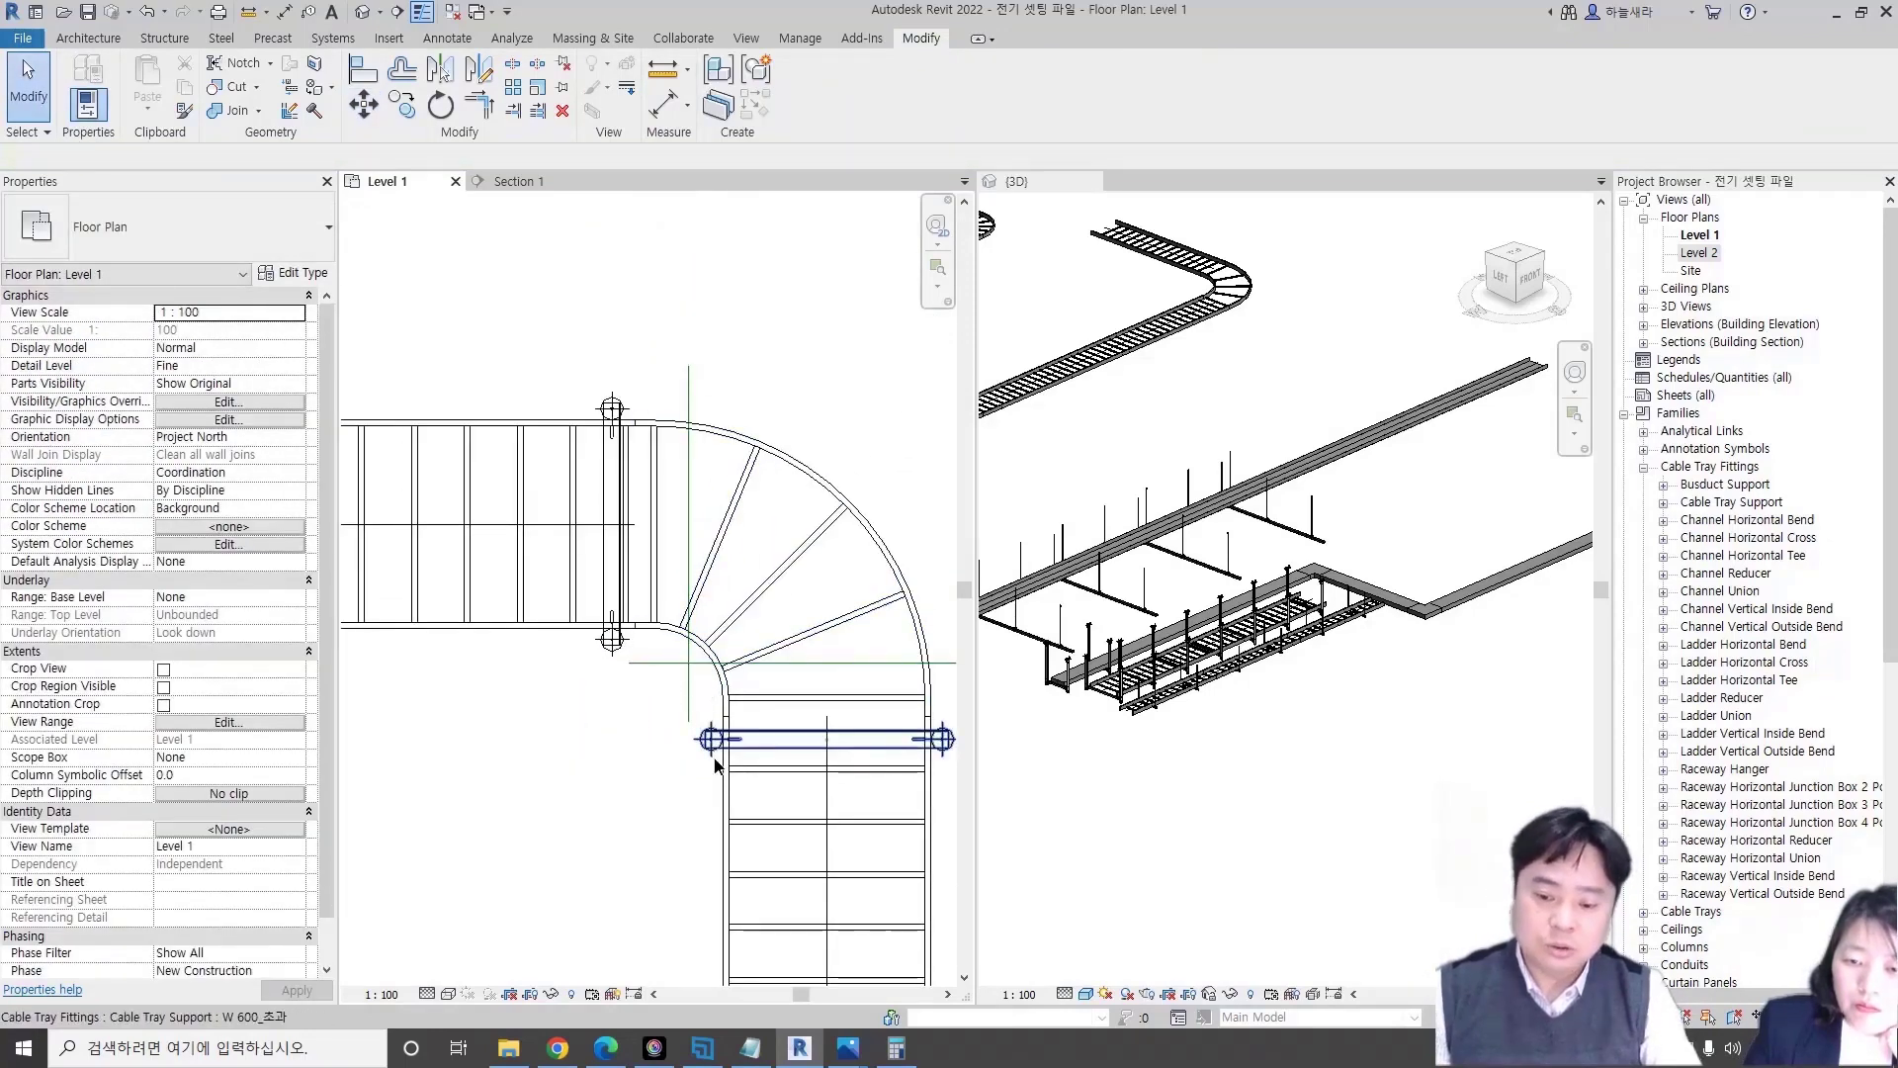
- Copy the support from below the bend onto the ladder bend
click(712, 739)
scroll(710, 737, up, 3)
key(c)
key(o)
click(710, 739)
scroll(593, 613, up, 4)
key(Escape)
scroll(545, 585, up, 2)
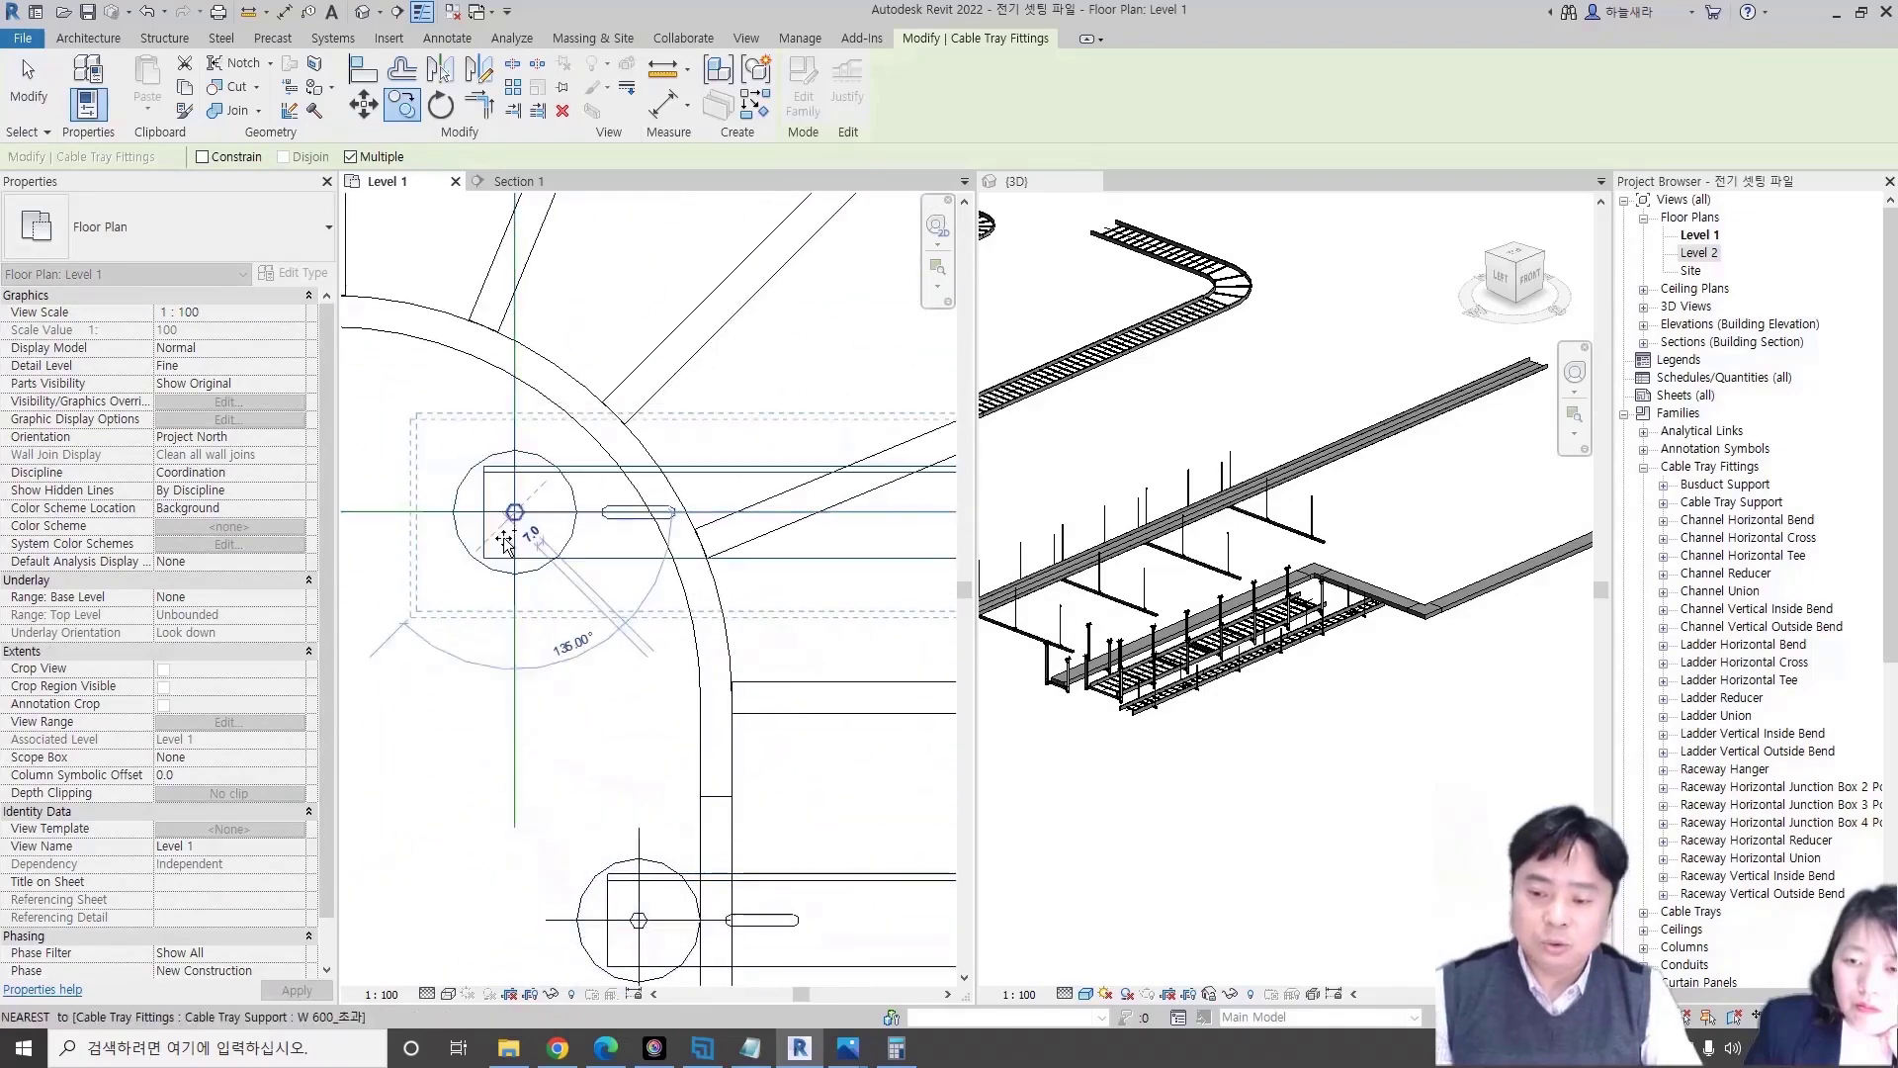
middle_drag(553, 613, 683, 768)
scroll(683, 768, down, 1)
- Rotate the copied support 45° about its end
click(671, 670)
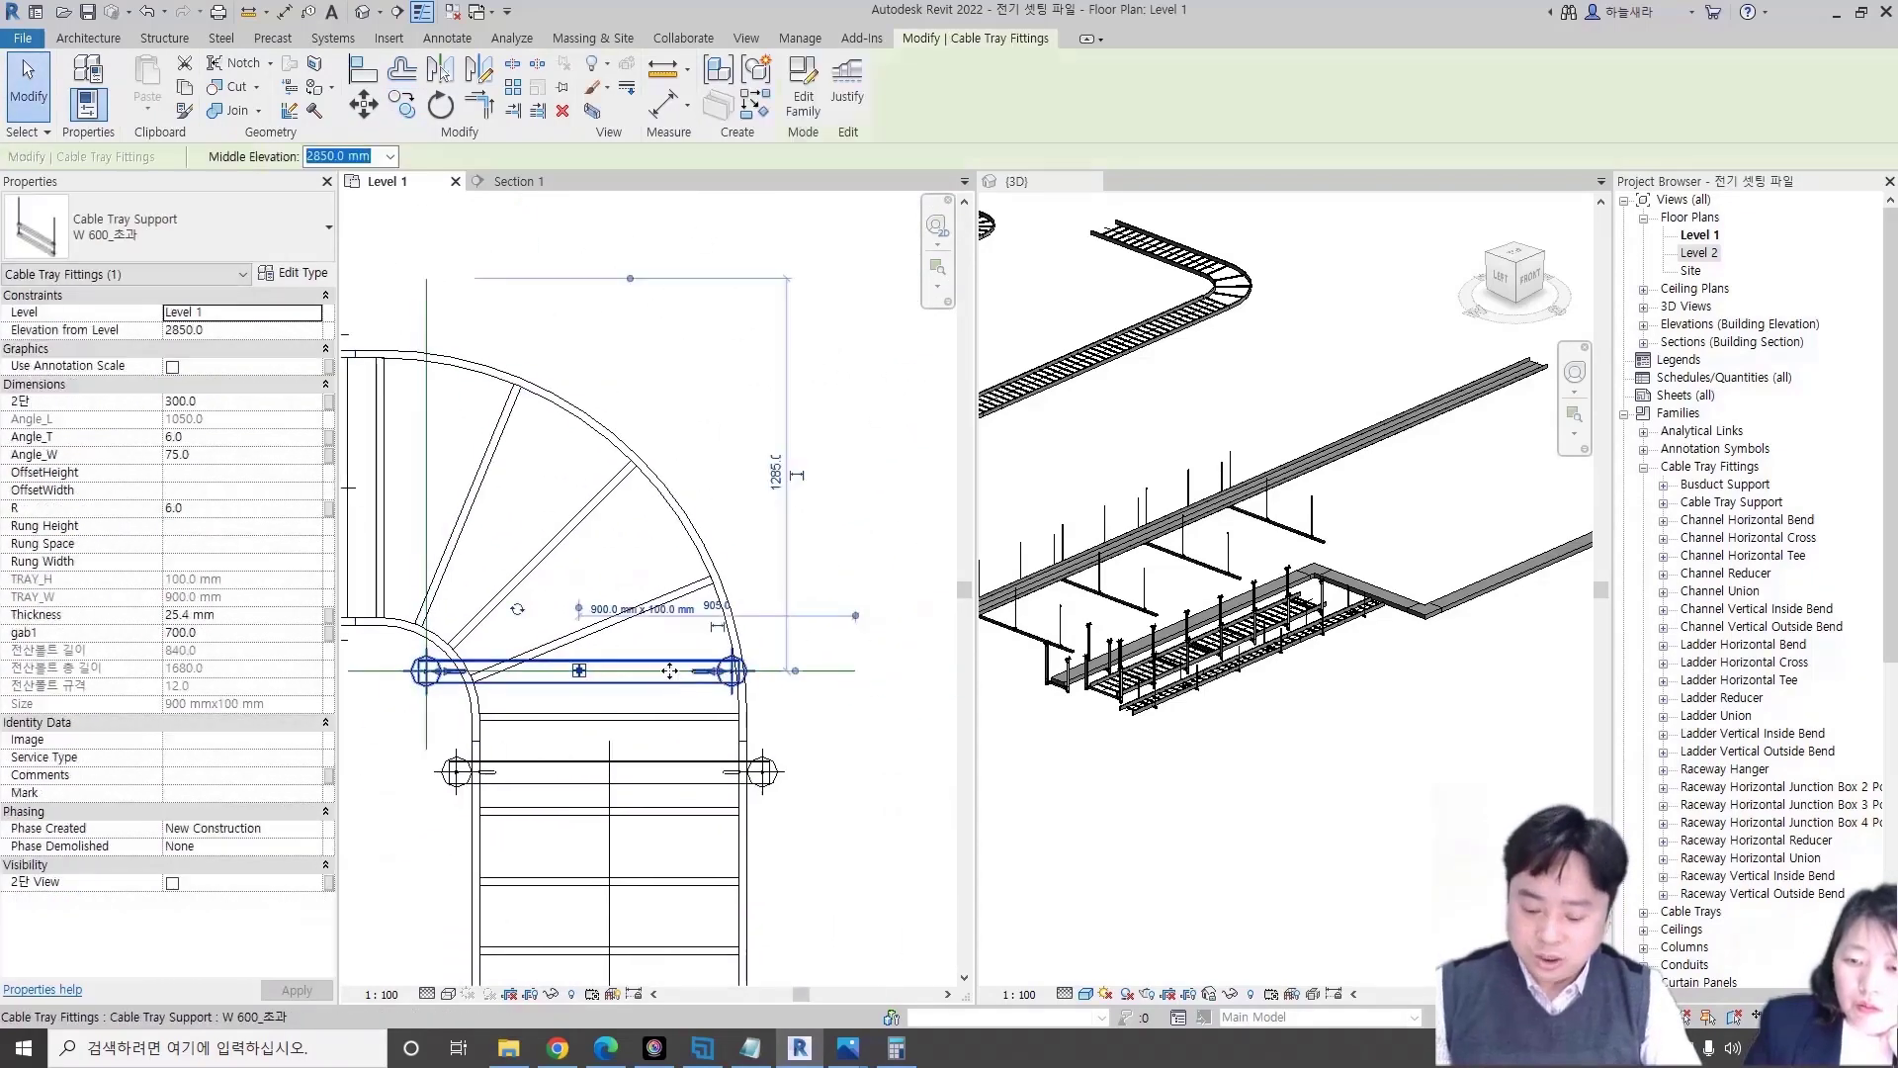
key(r)
key(o)
scroll(413, 672, up, 3)
click(414, 626)
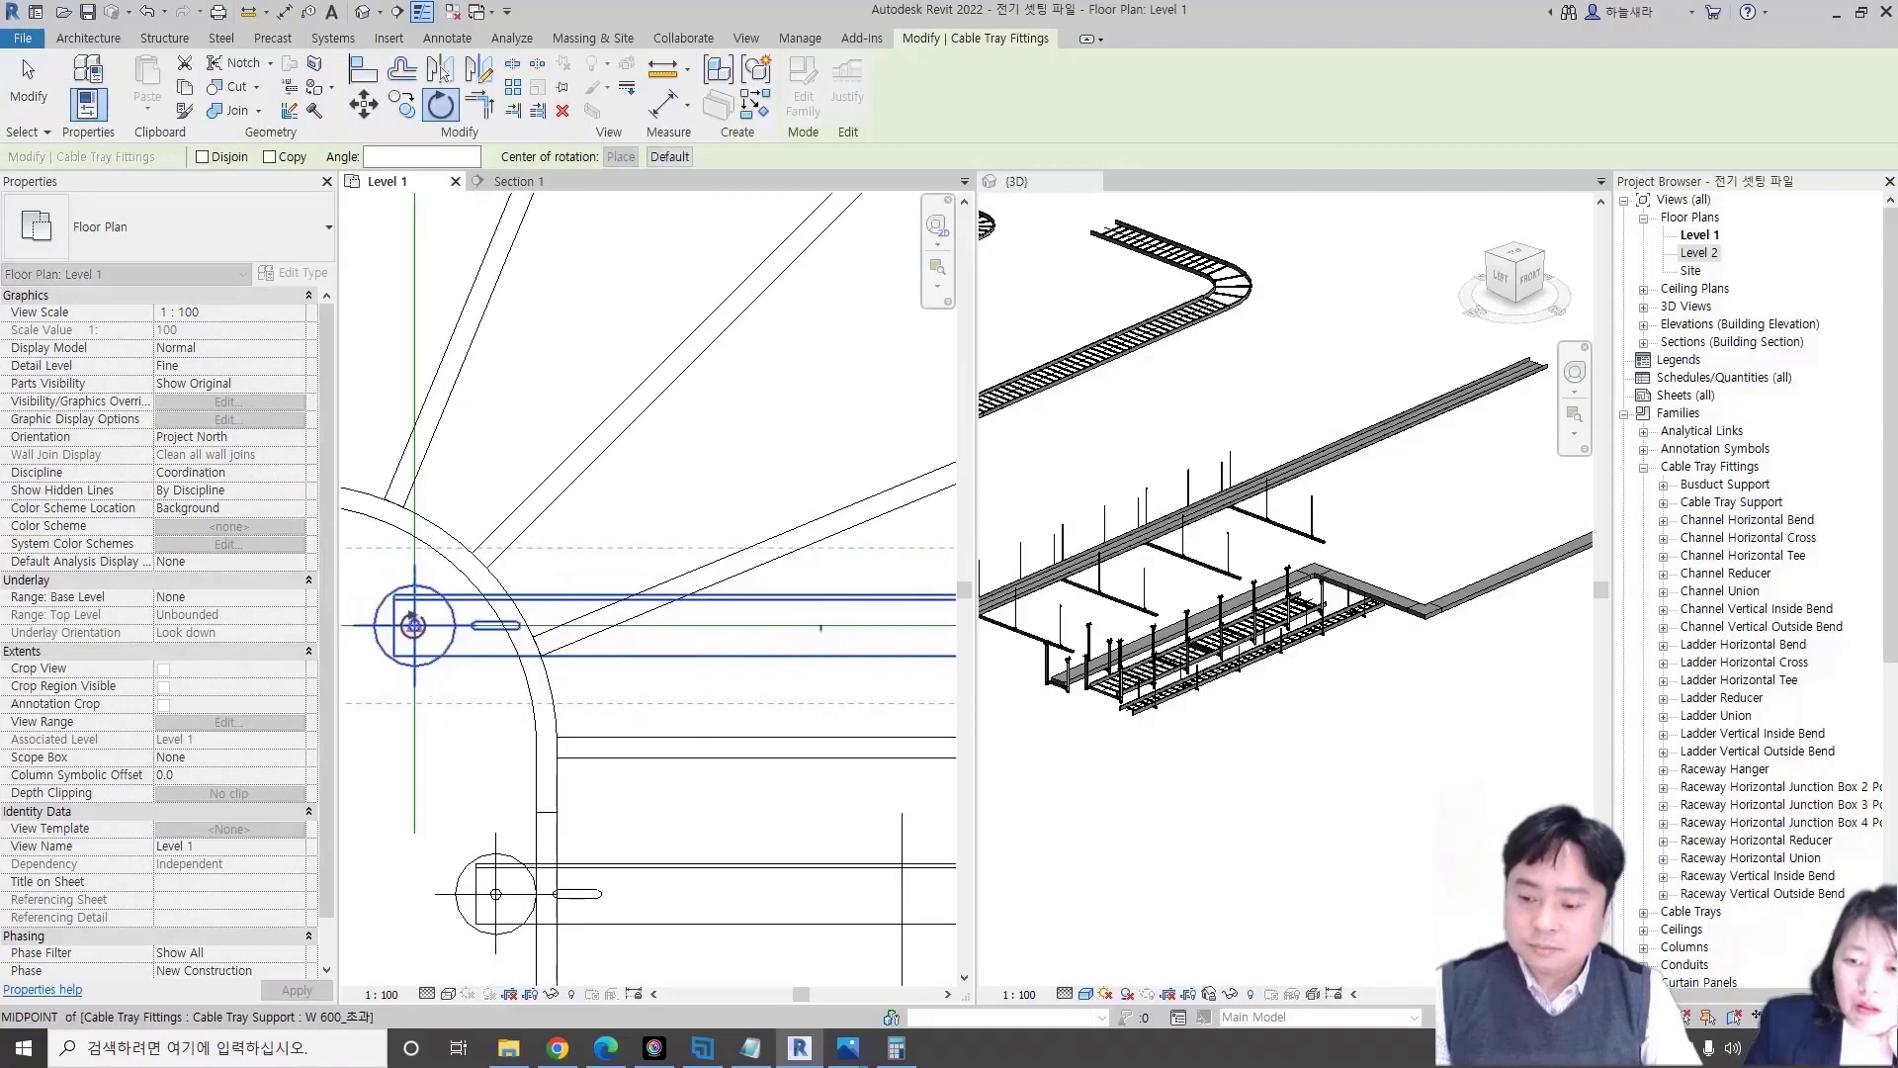
scroll(414, 626, up, 3)
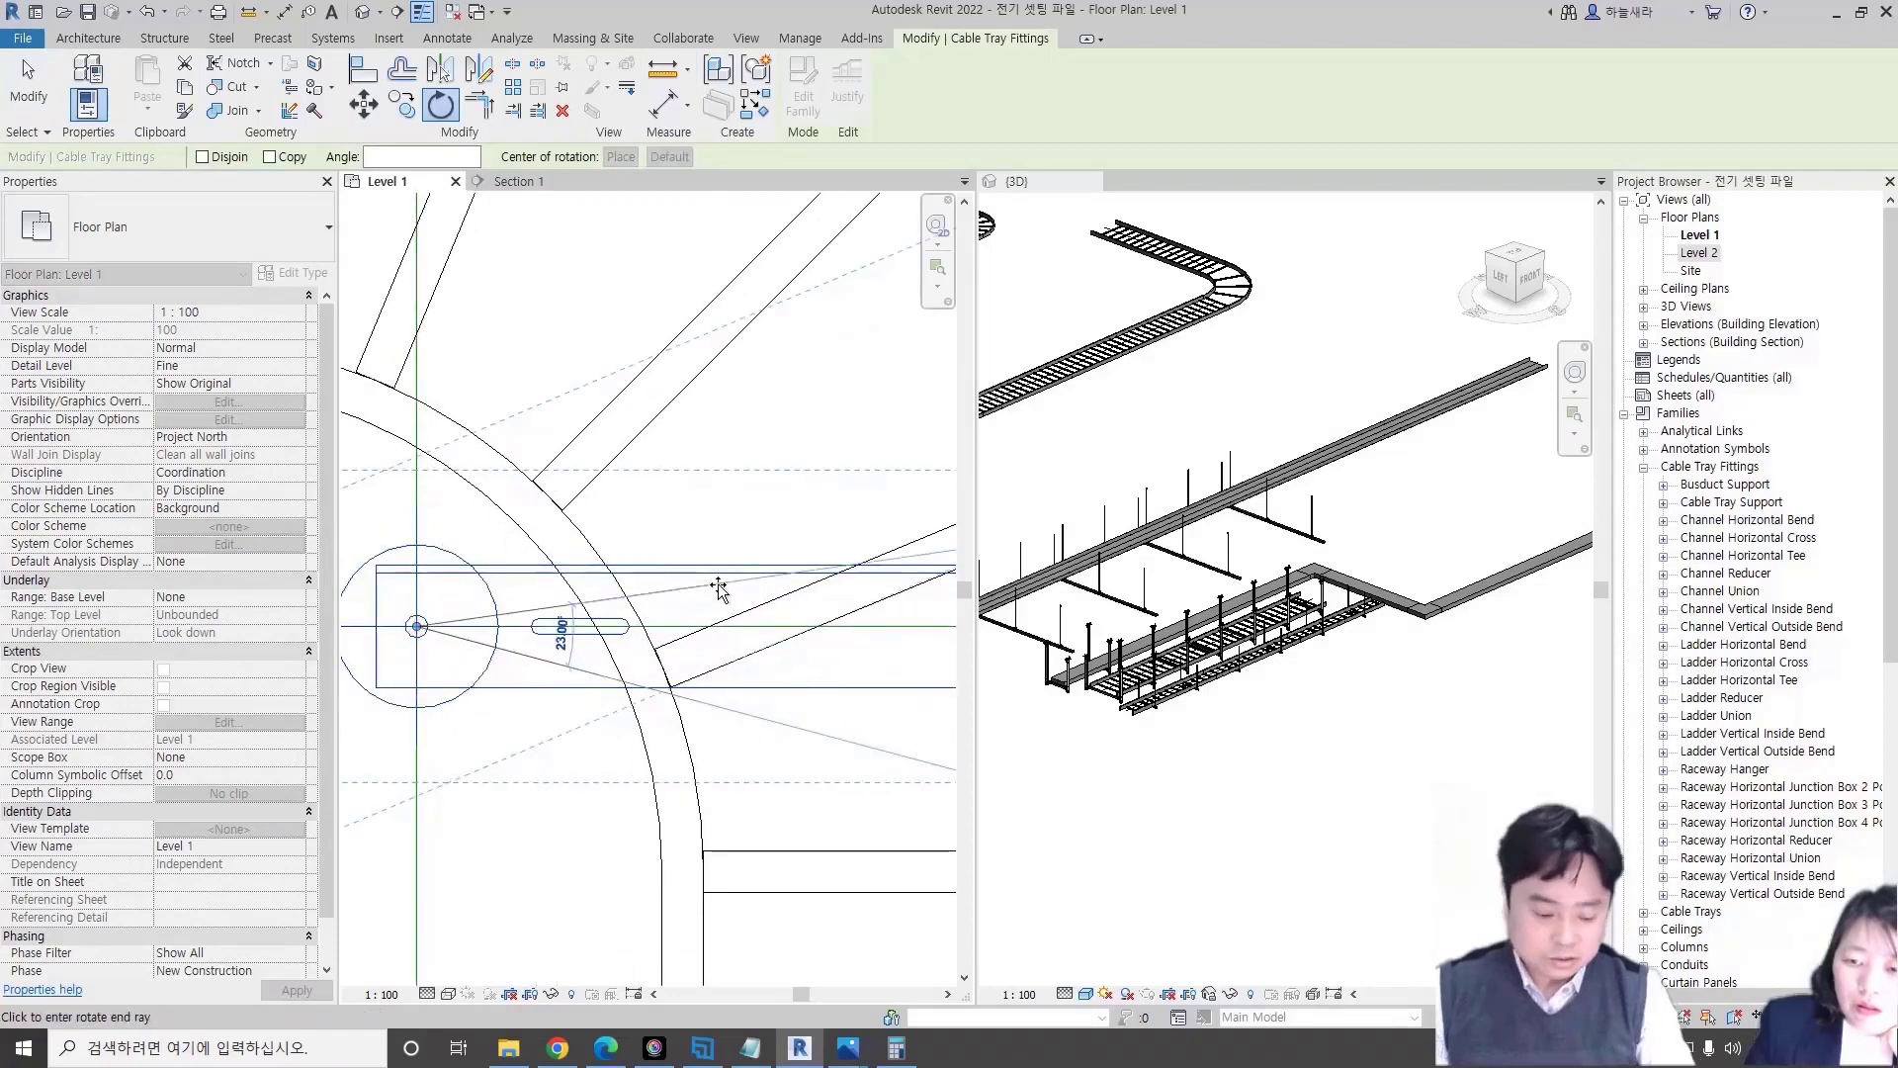
text(45)
key(Return)
key(Escape)
scroll(626, 412, down, 3)
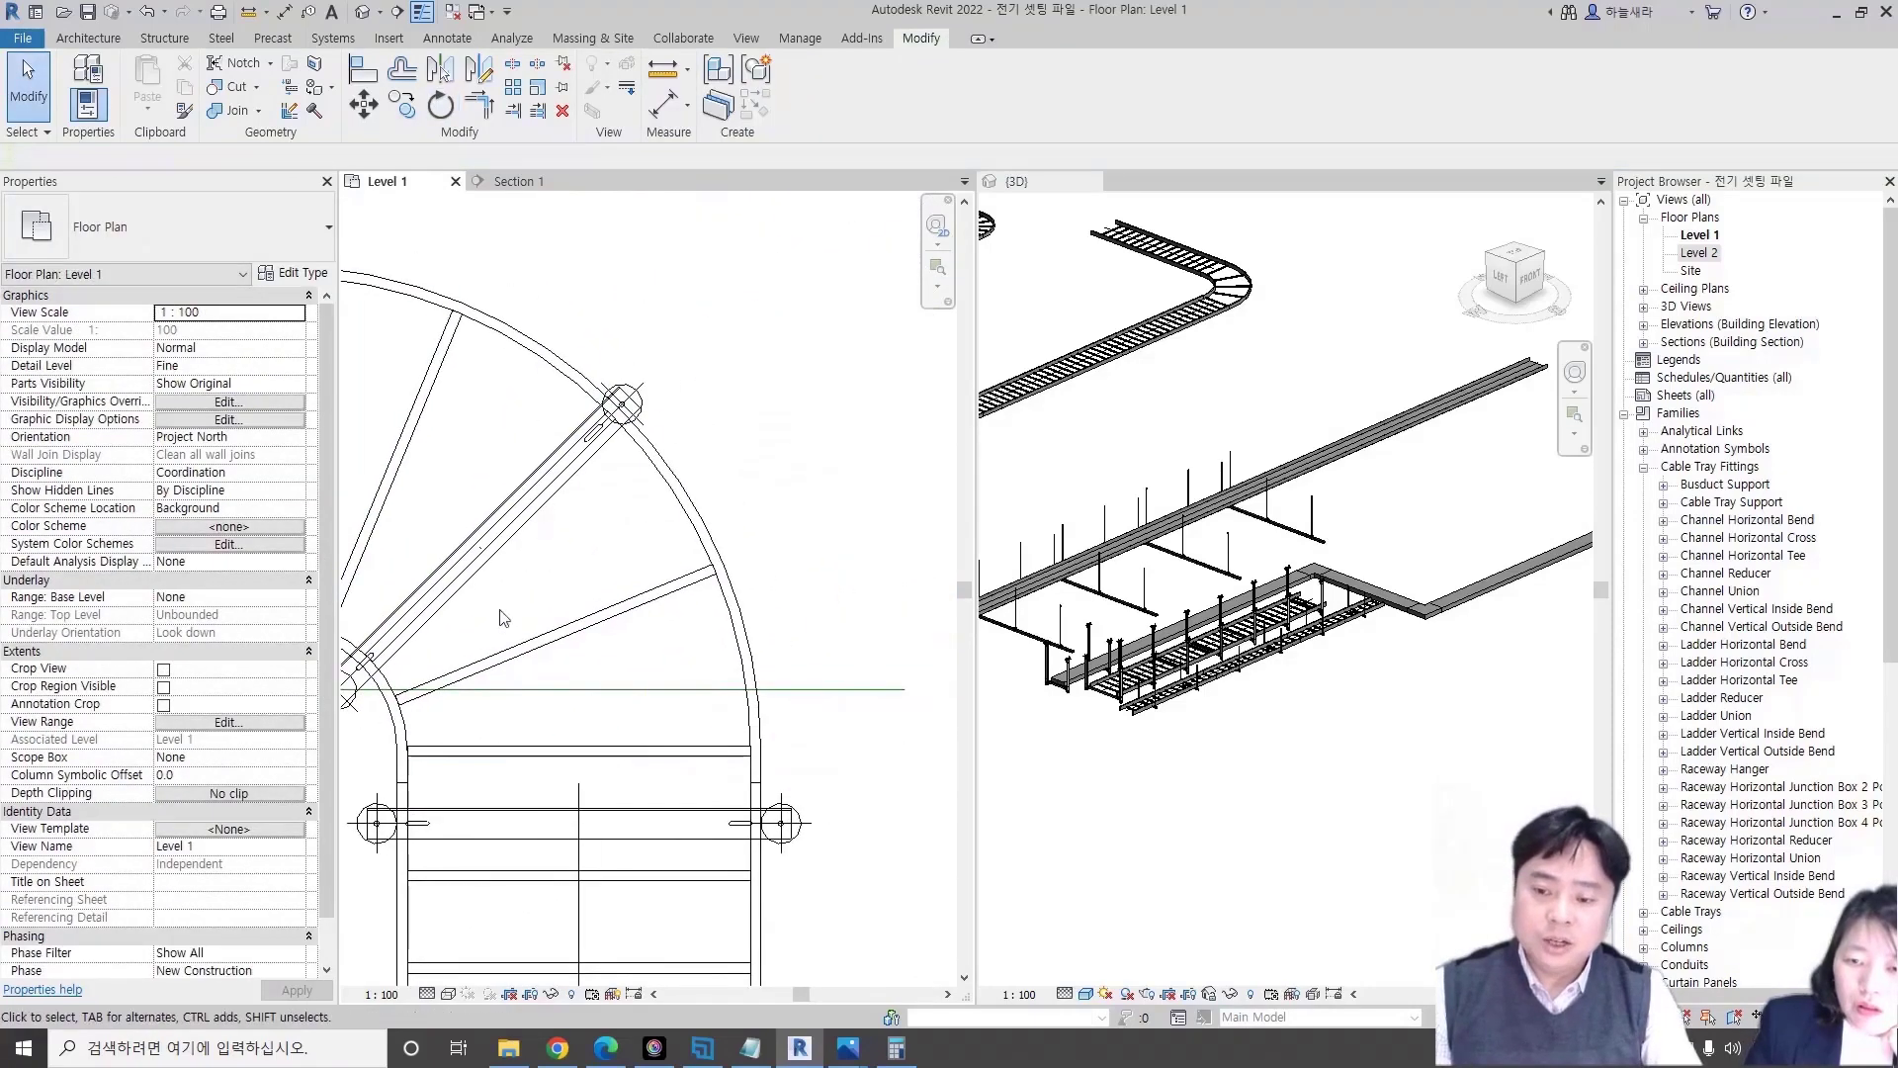
- Select the diagonal support to check its properties
middle_drag(632, 433, 696, 447)
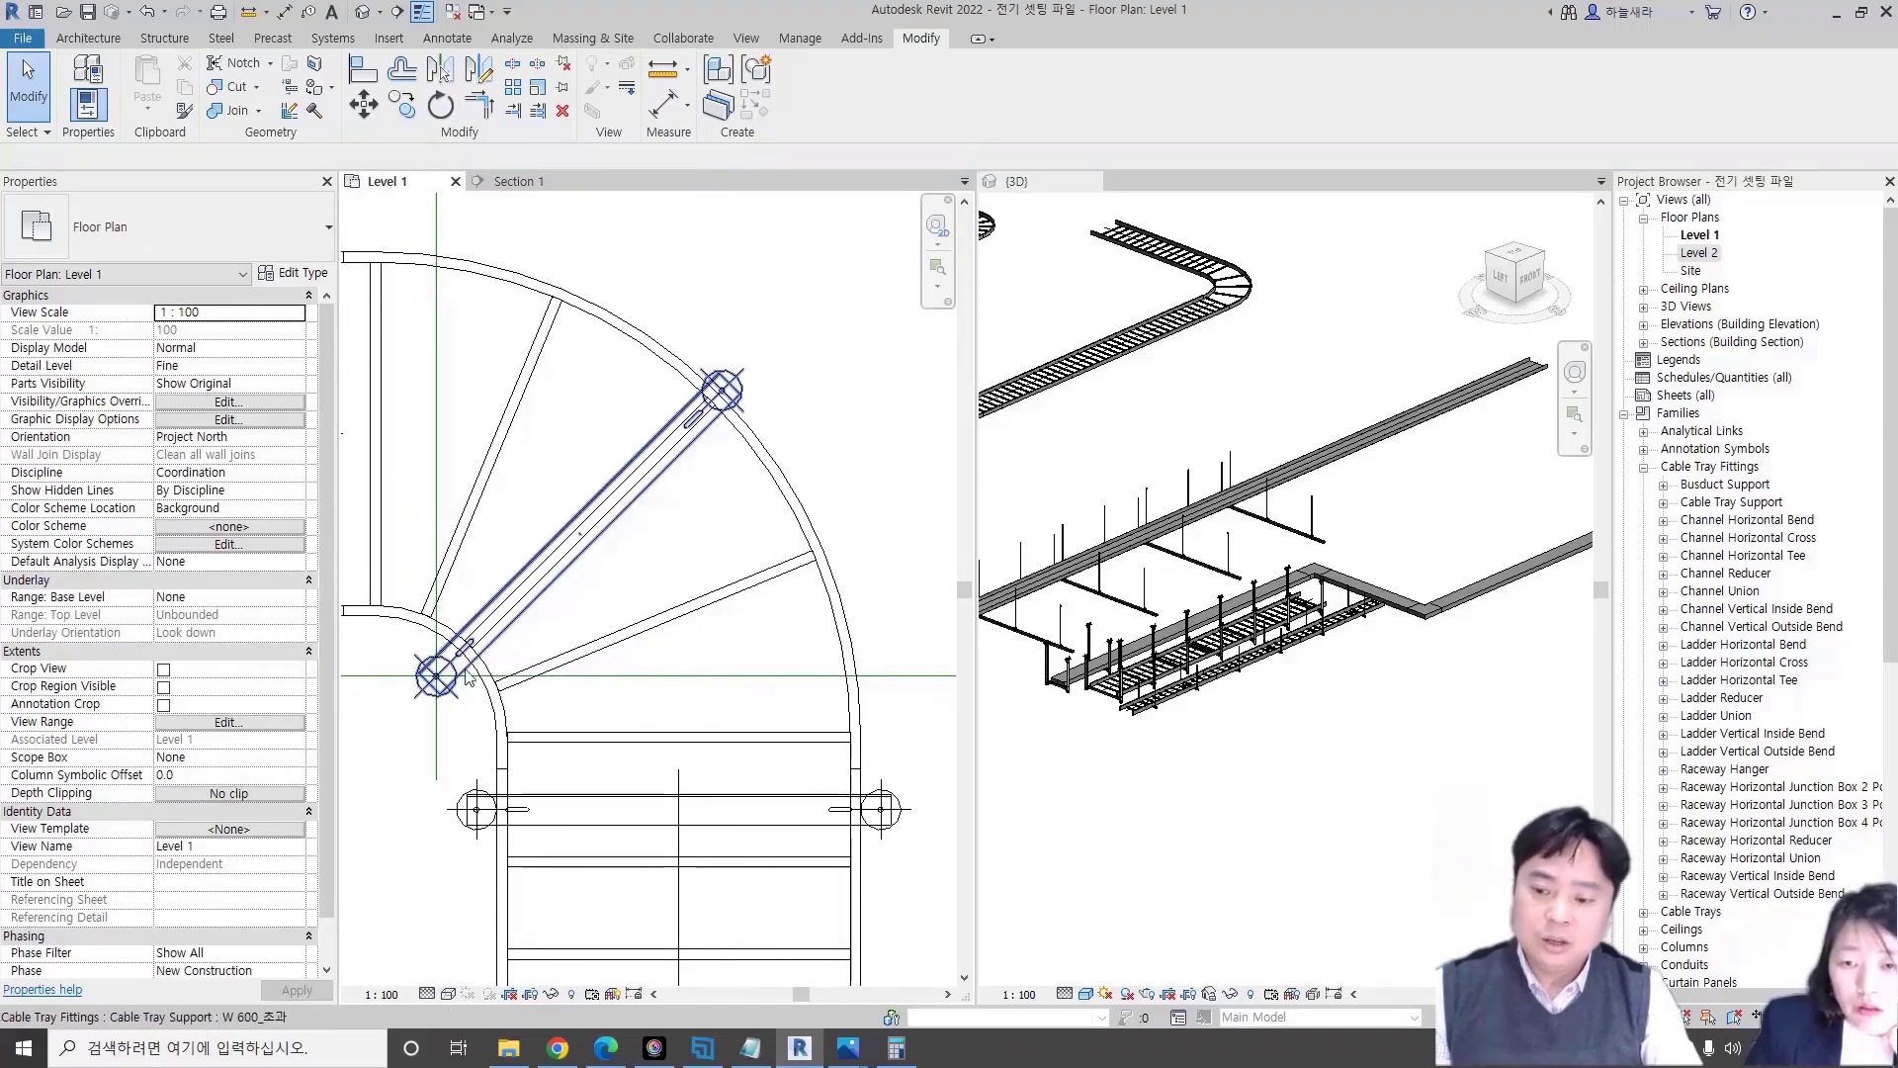
scroll(468, 680, down, 1)
scroll(474, 648, down, 2)
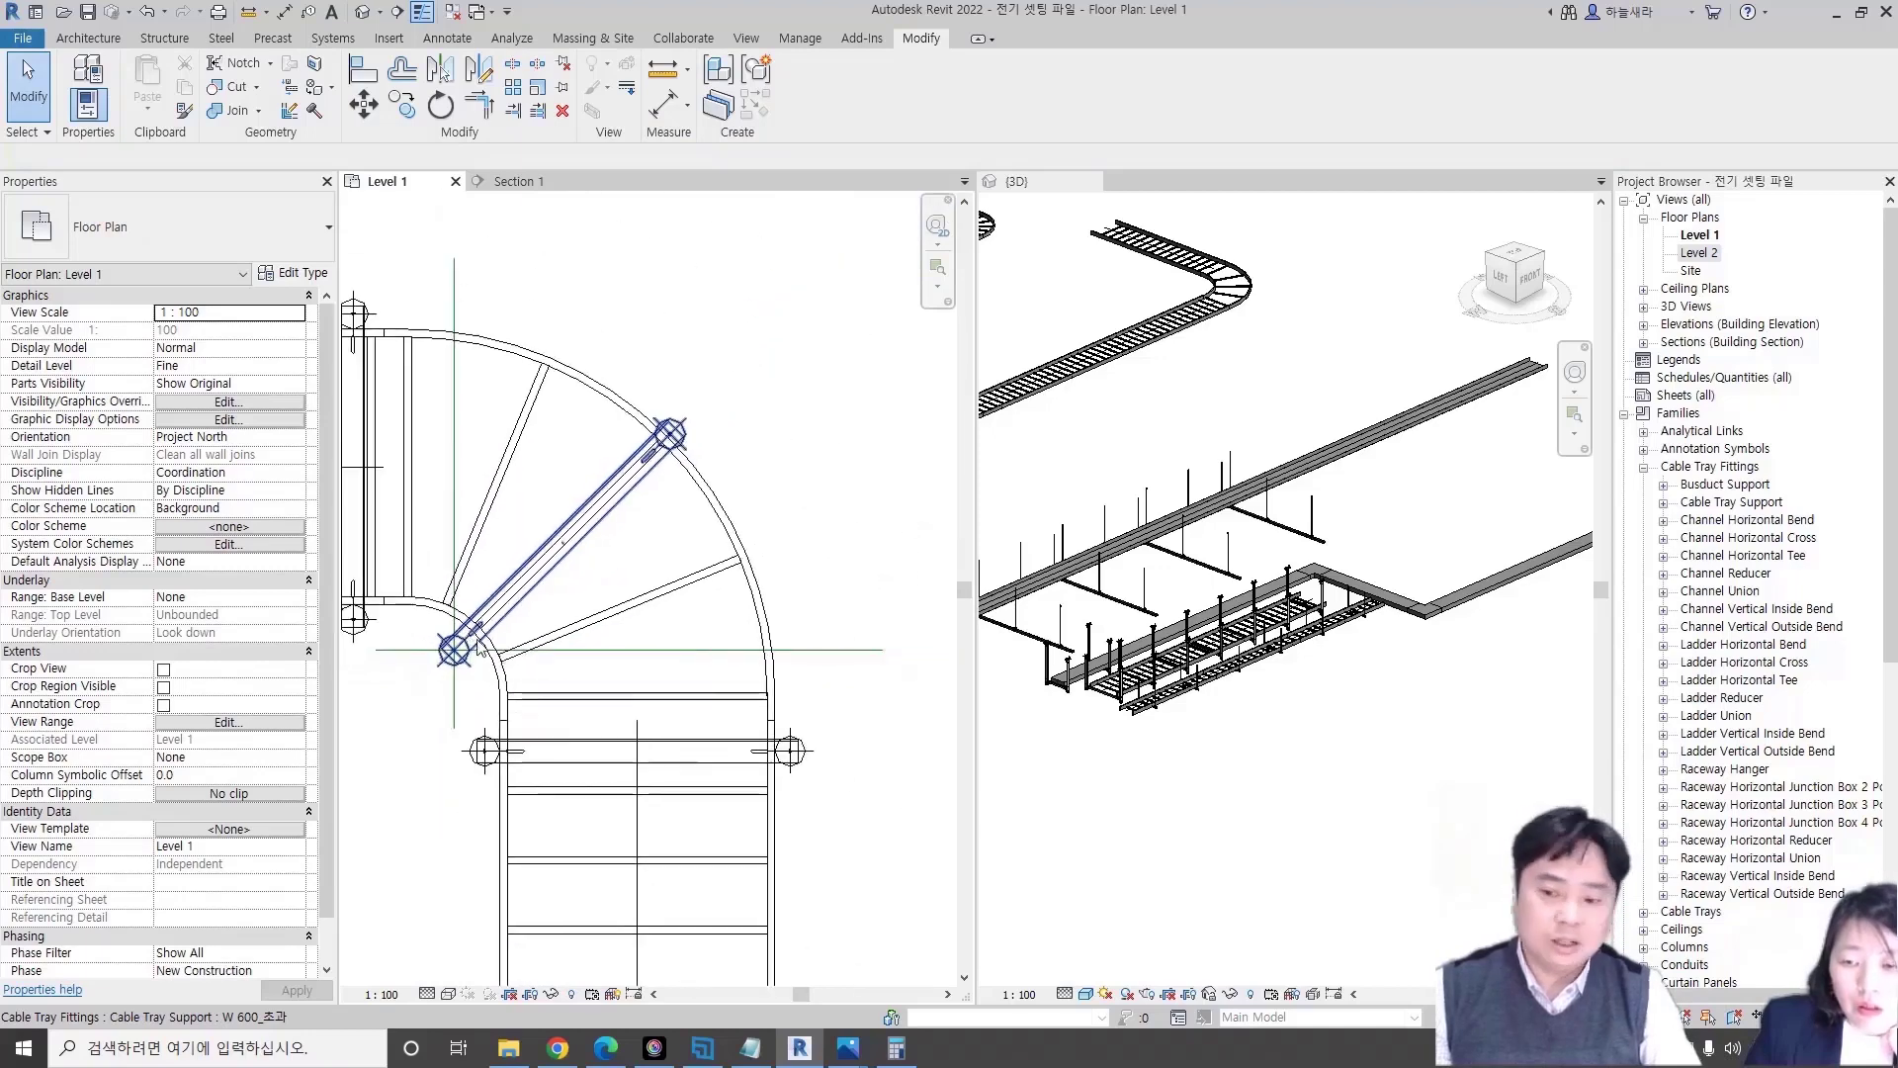
click(474, 647)
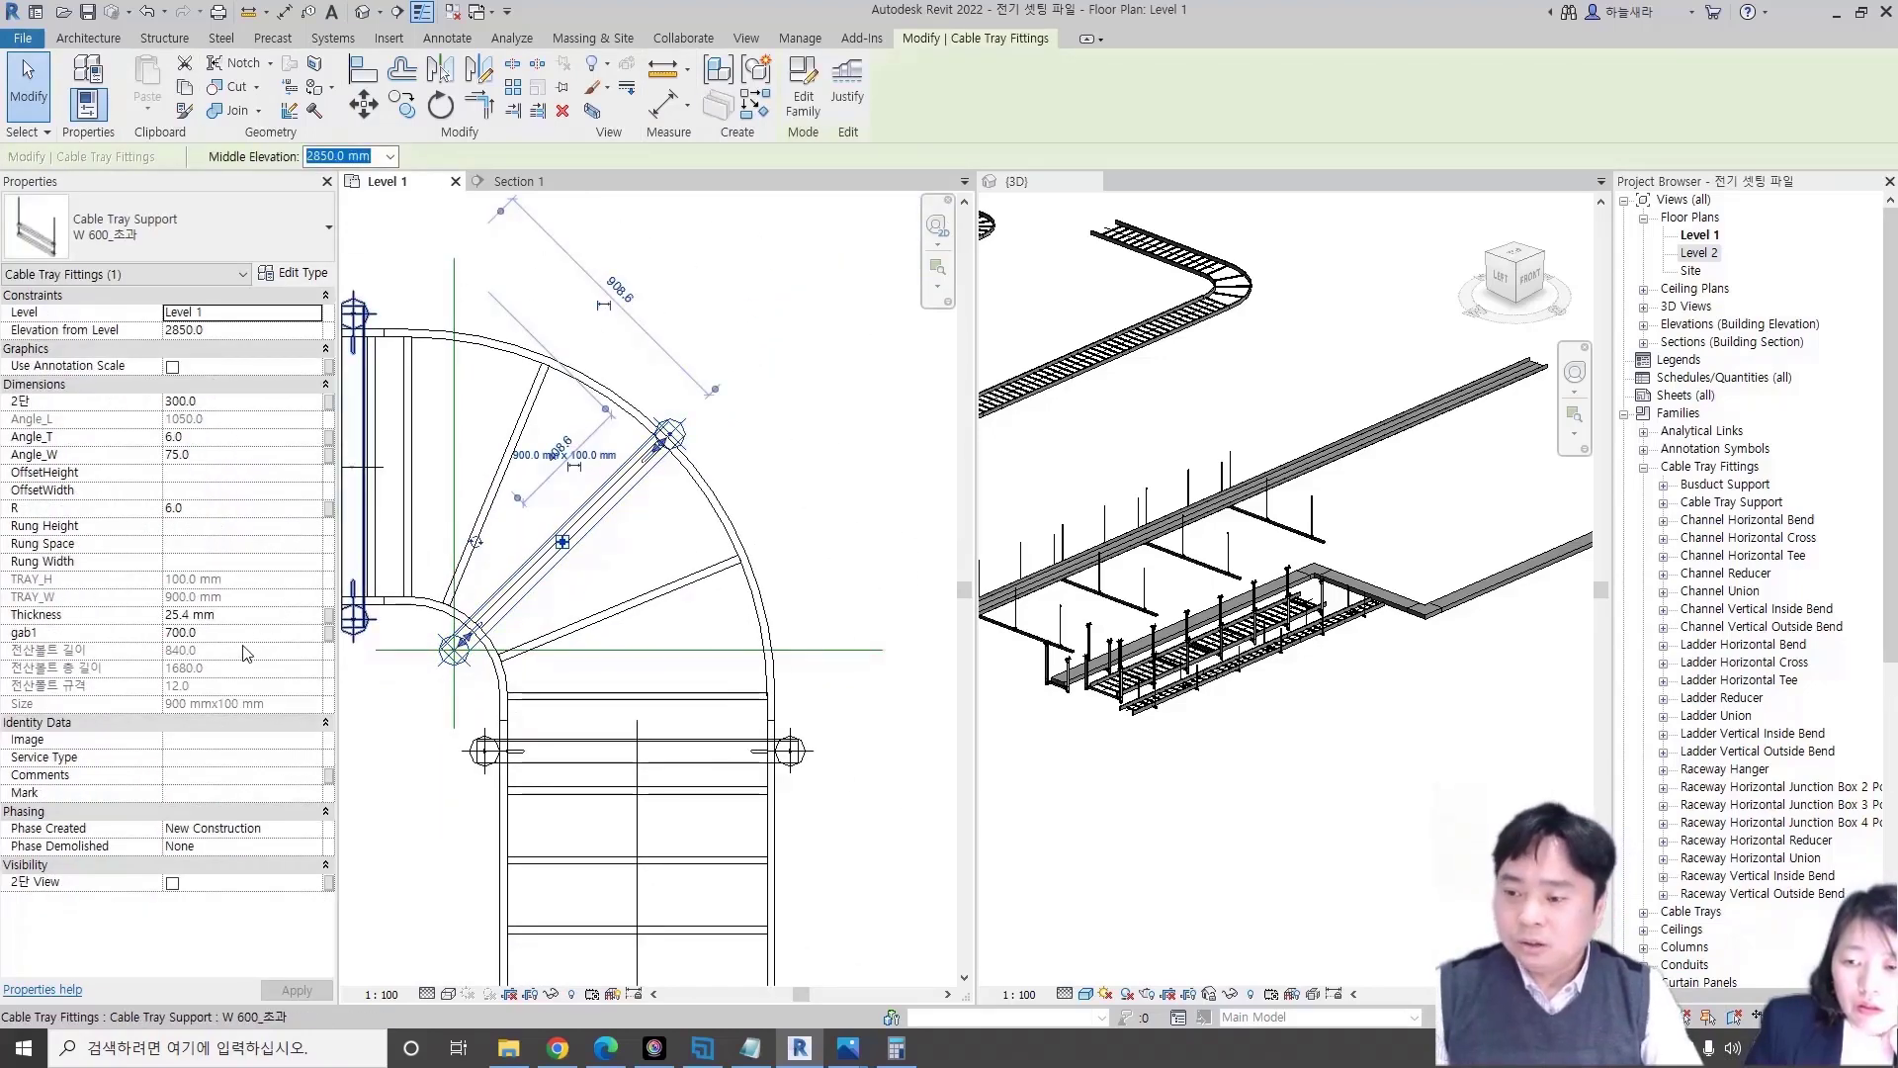
key(Escape)
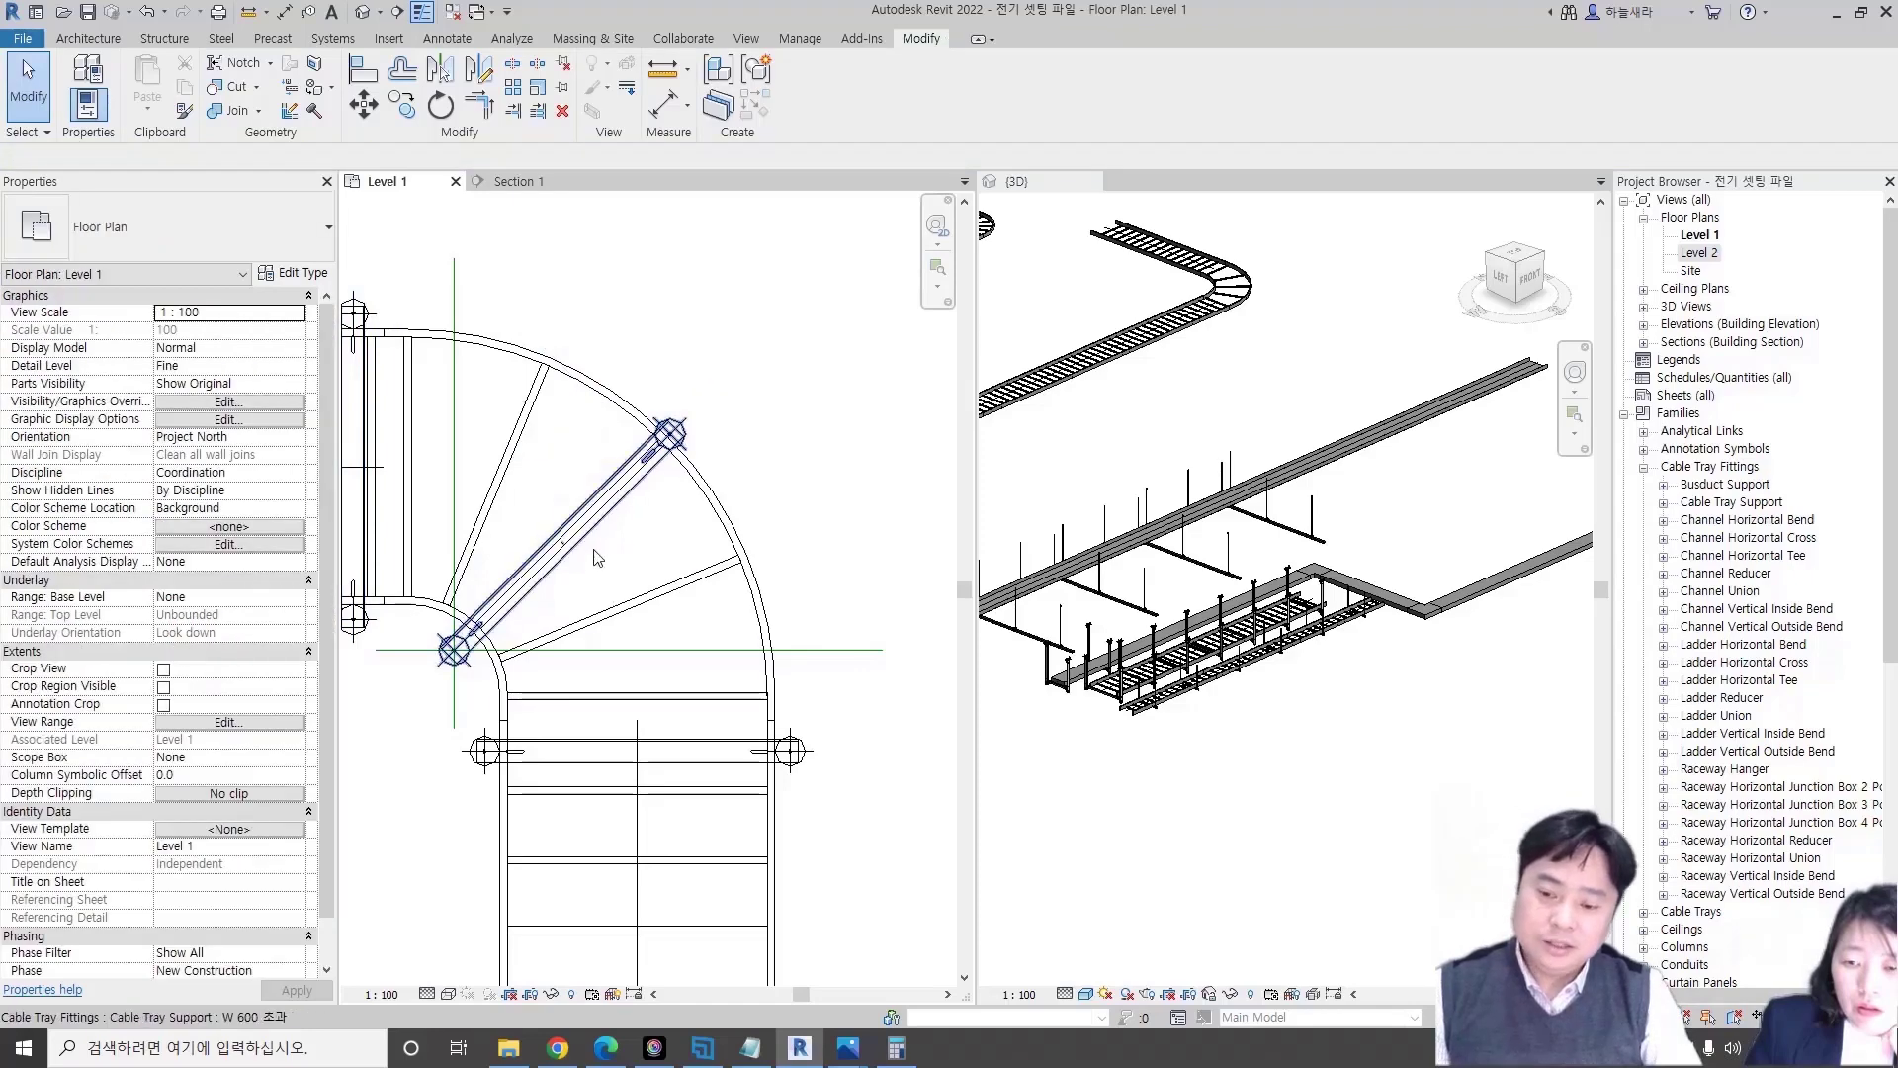
click(588, 554)
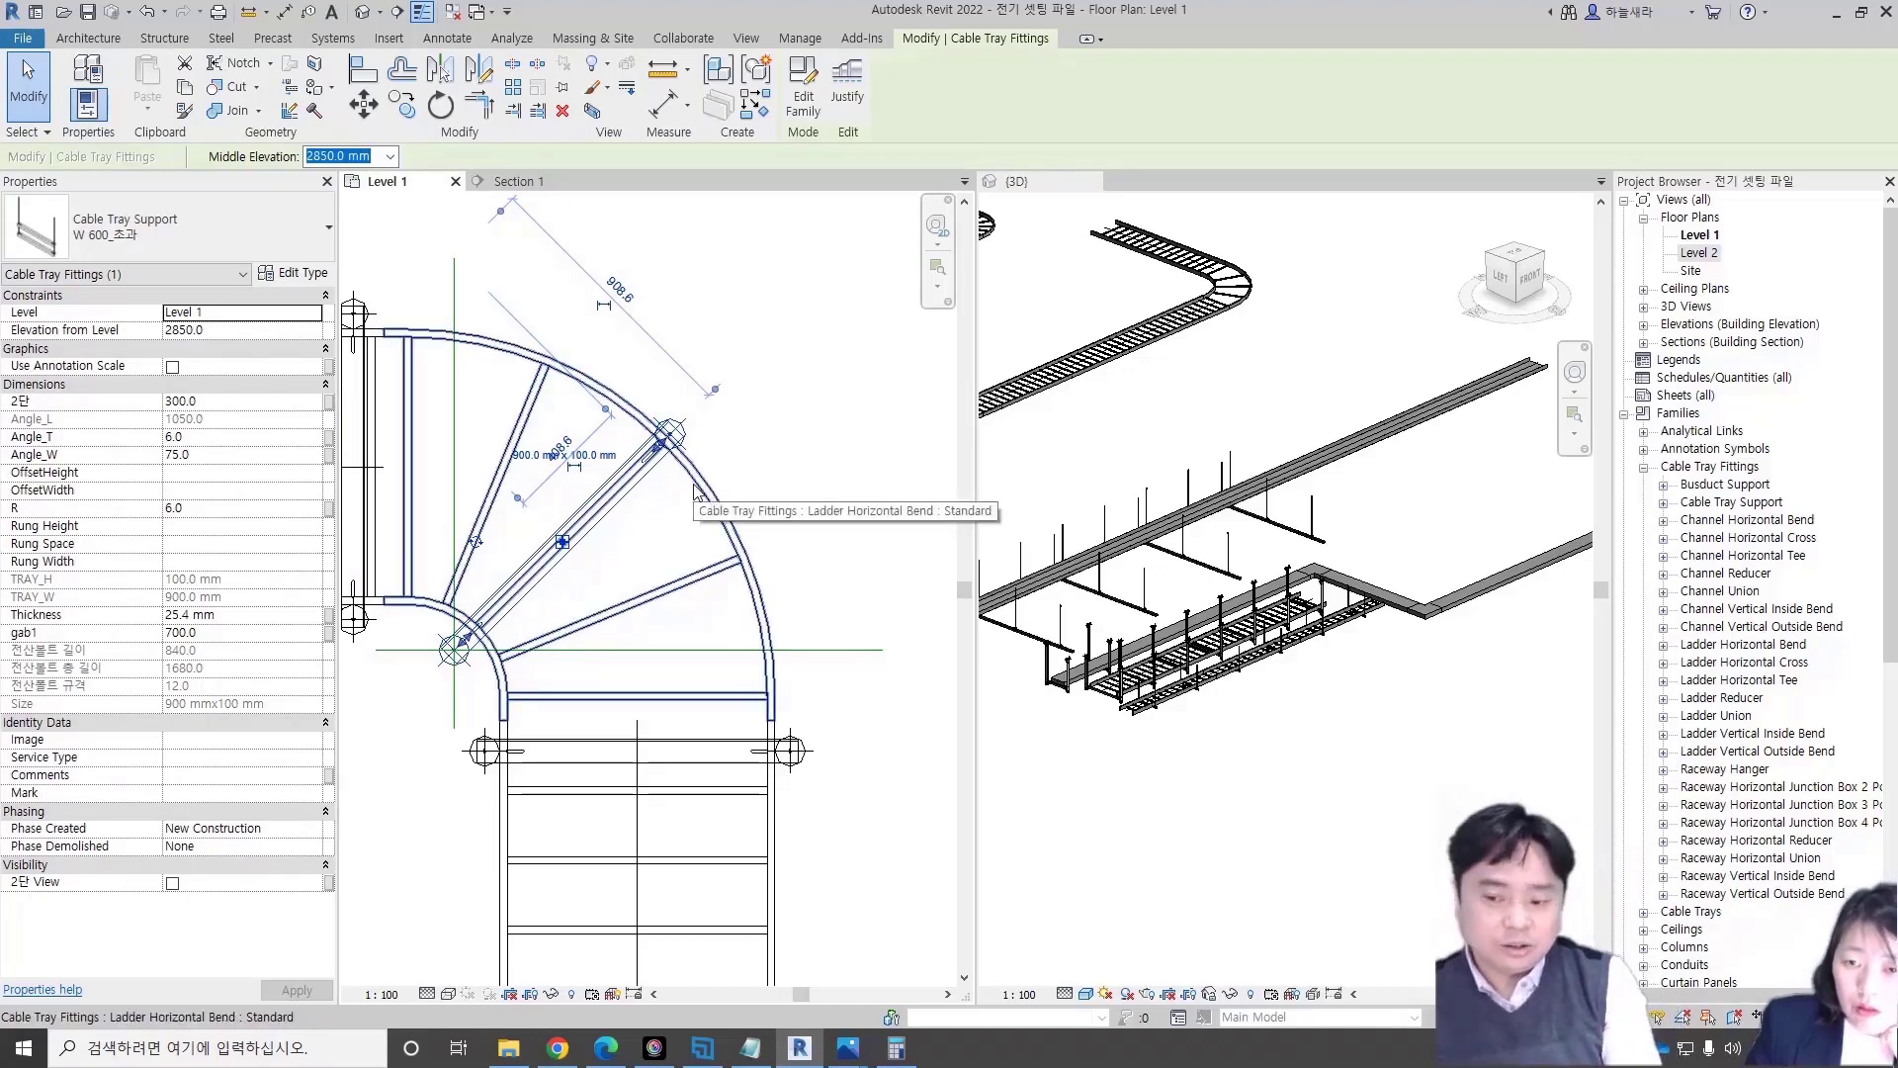
key(Escape)
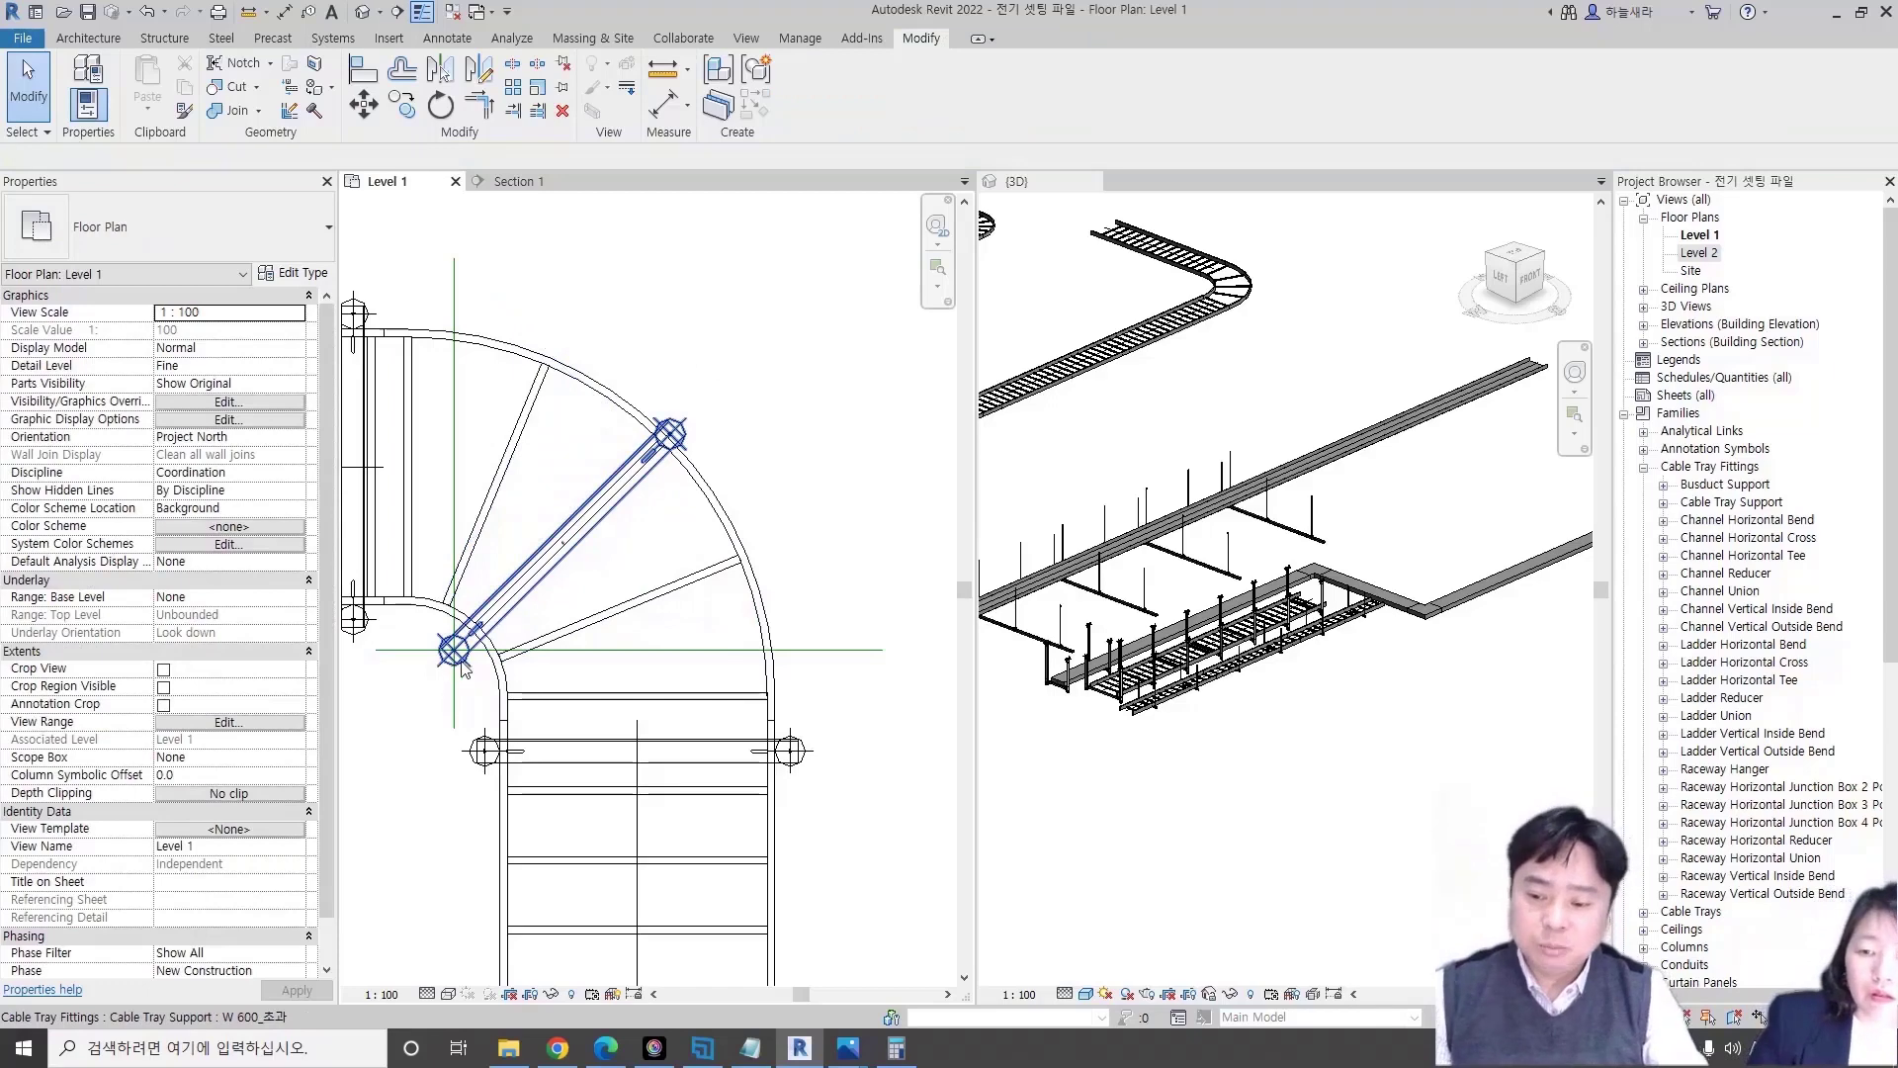
- Place another W 600 cable tray support right of the bend using CS
click(463, 670)
scroll(593, 593, down, 2)
key(c)
key(s)
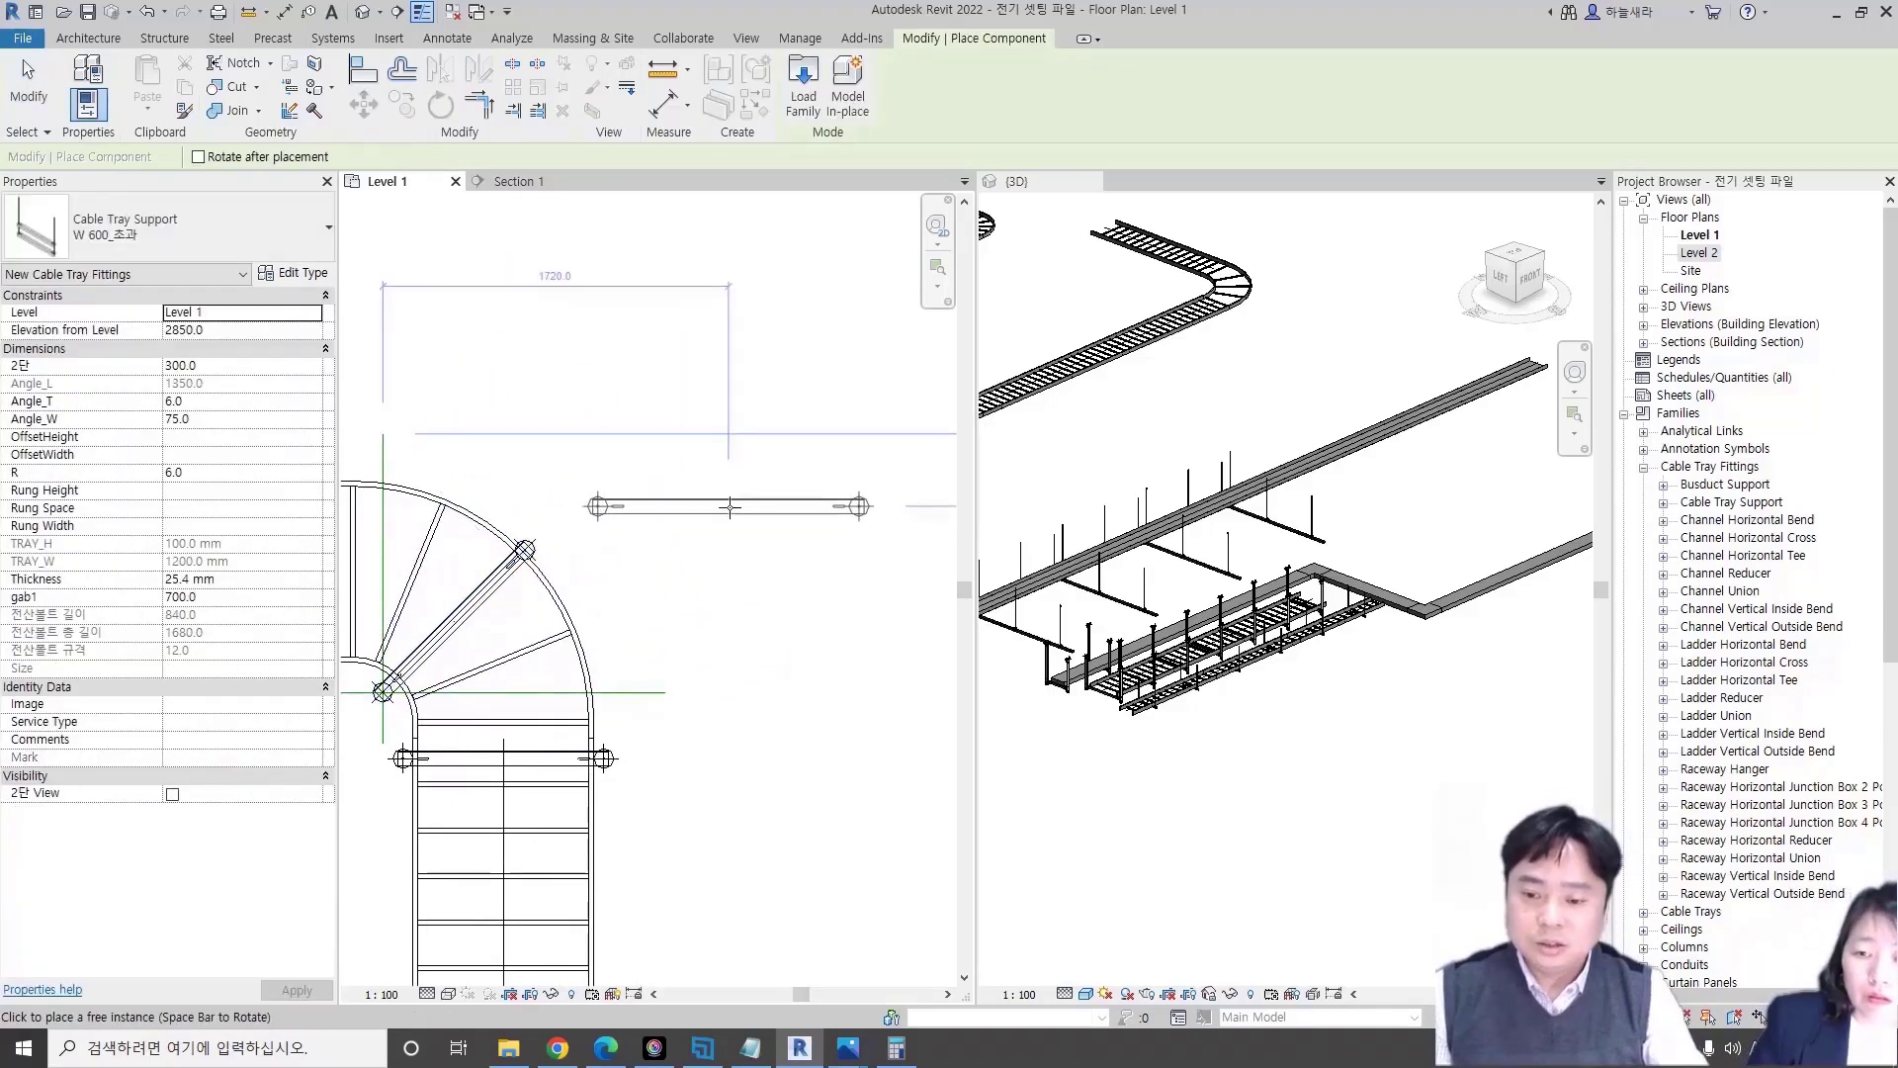
click(732, 507)
key(Escape)
key(Escape)
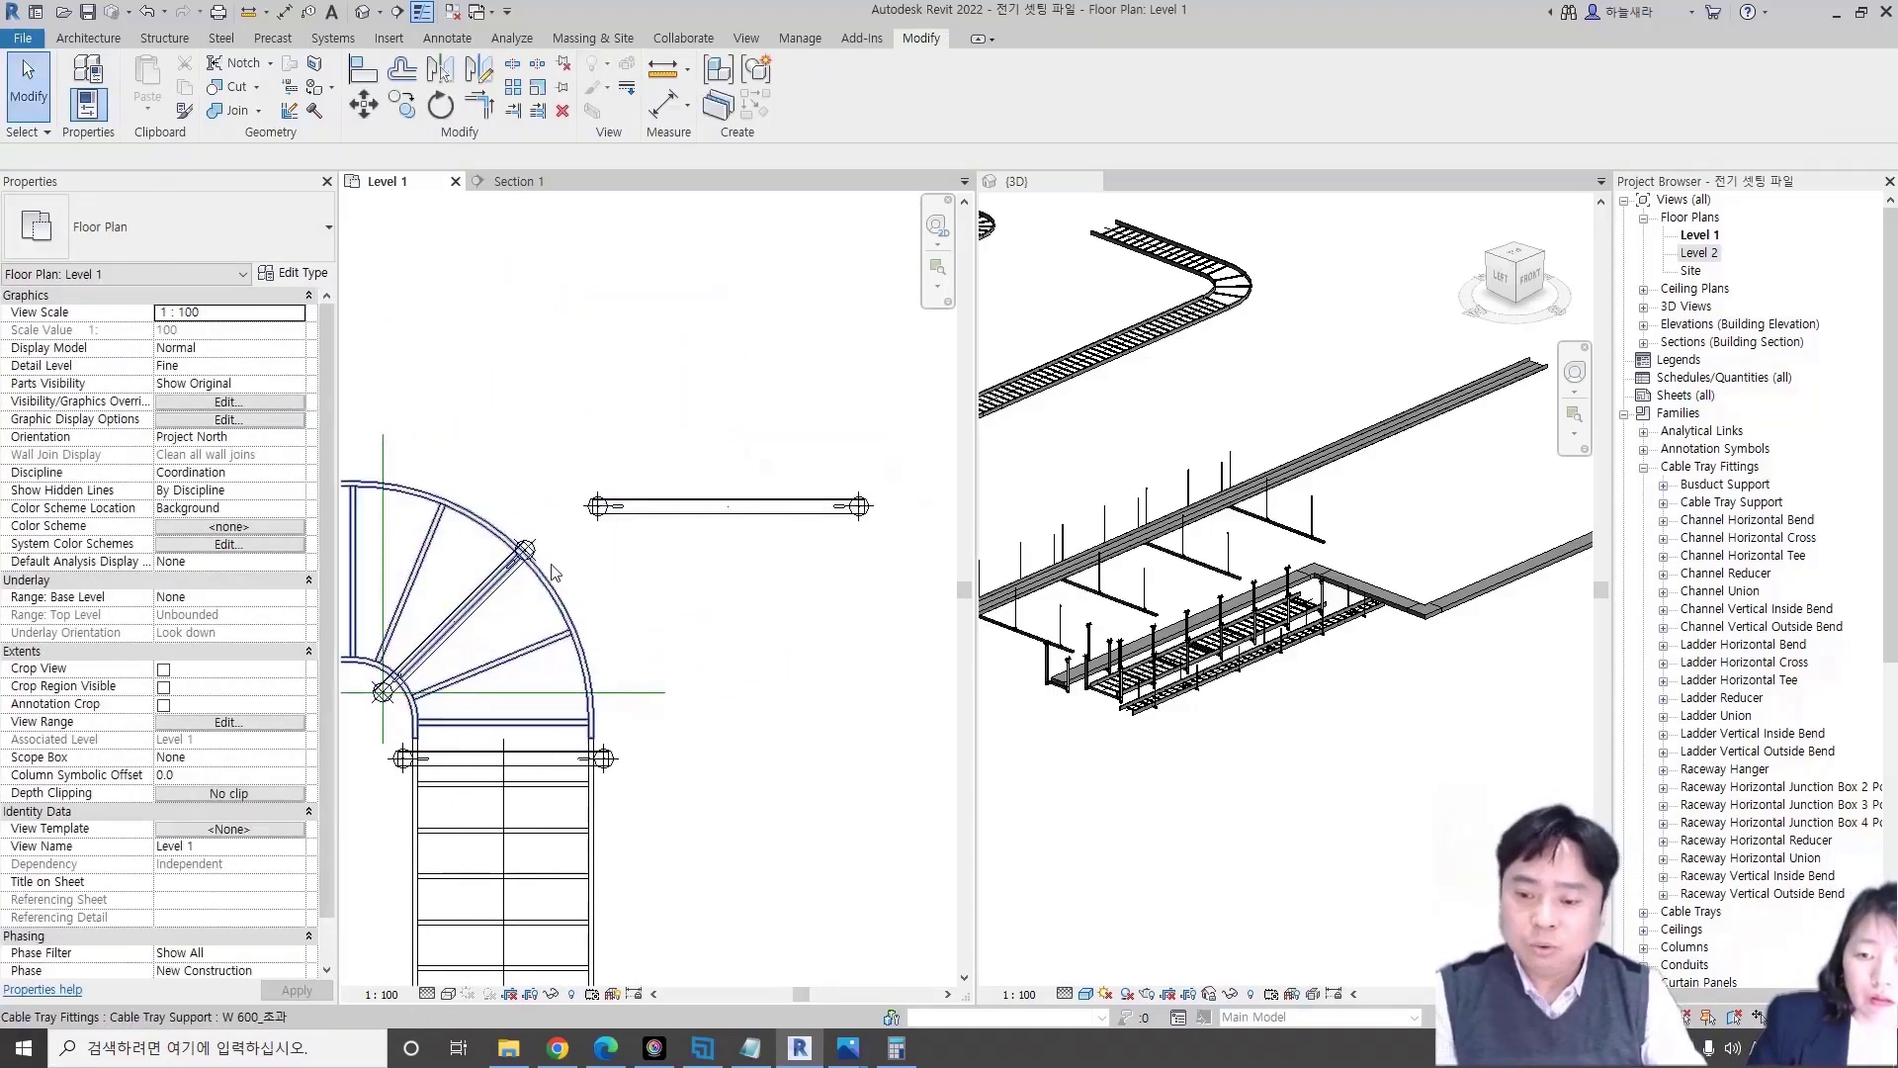
- Inspect the curved-tray and straight-tray supports to compare their dimensions
click(590, 510)
scroll(593, 509, up, 2)
click(493, 575)
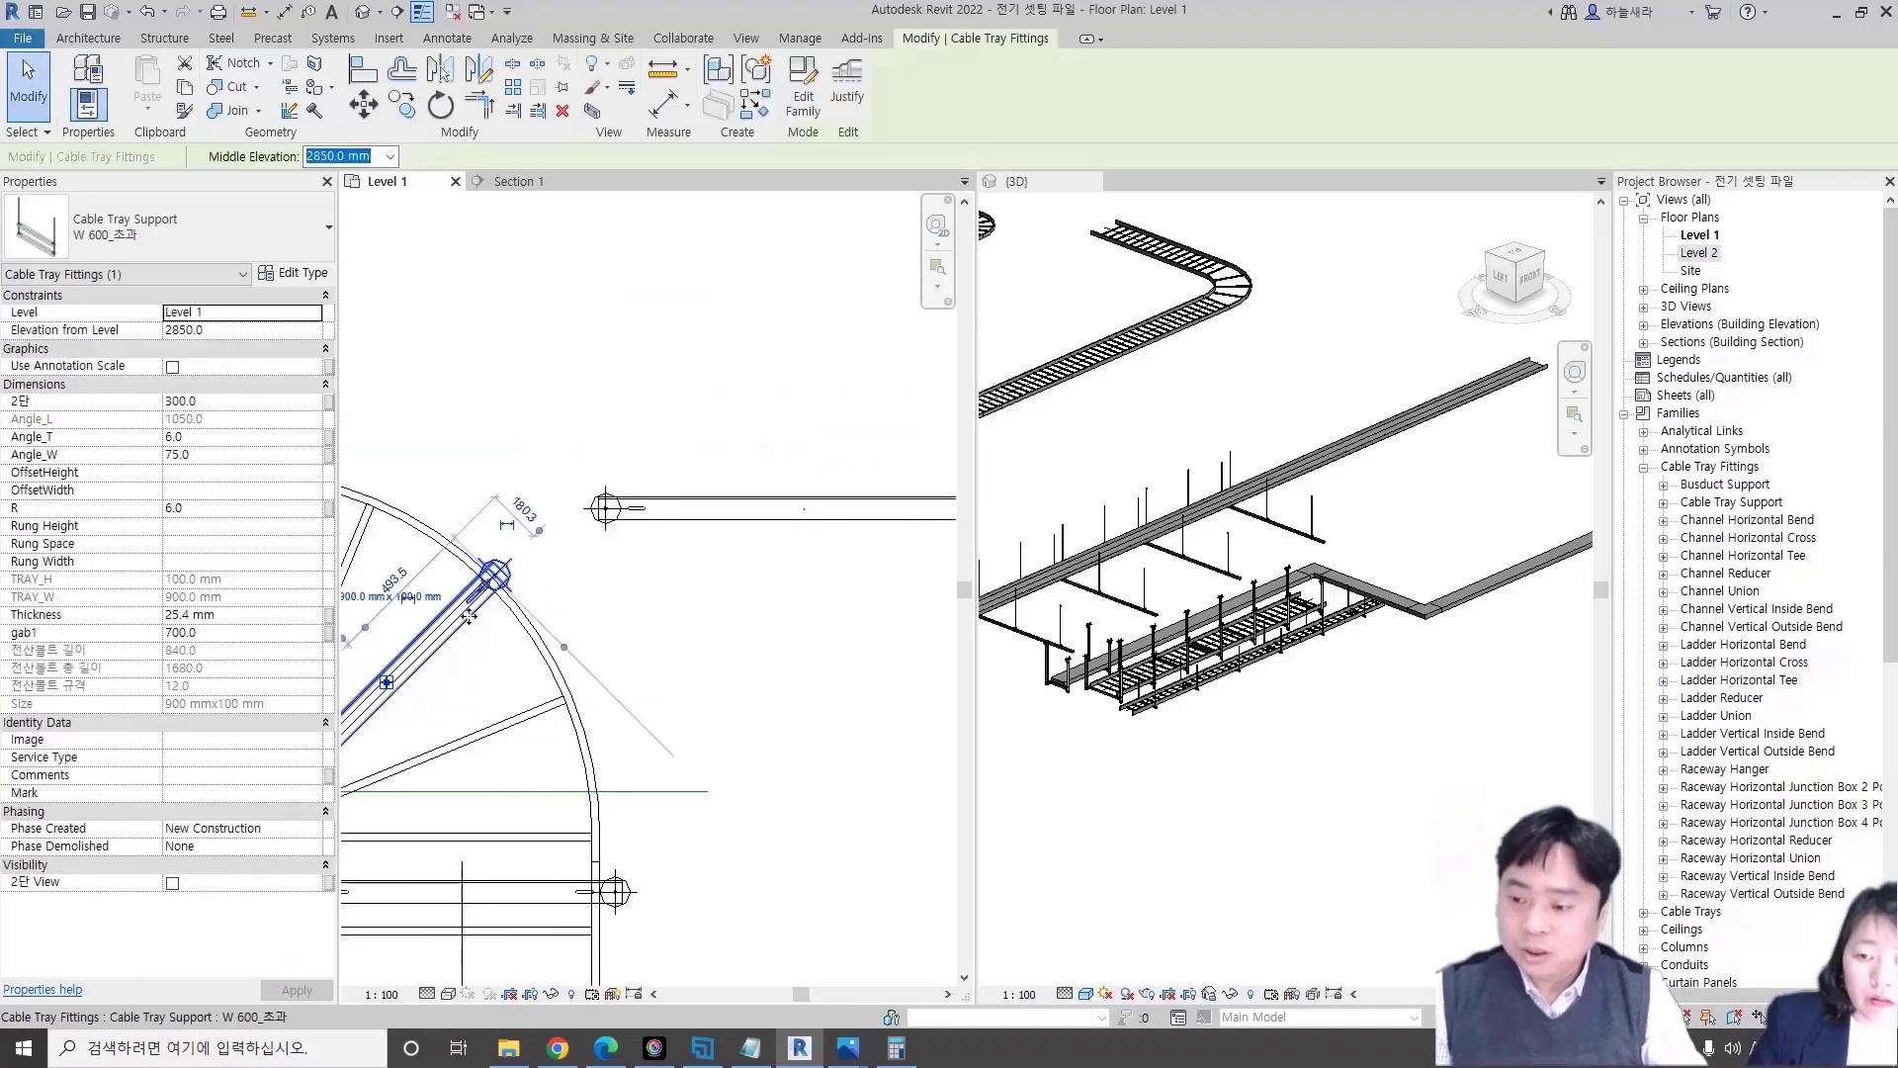
key(Escape)
click(606, 507)
click(228, 330)
key(Escape)
click(751, 508)
scroll(761, 590, down, 2)
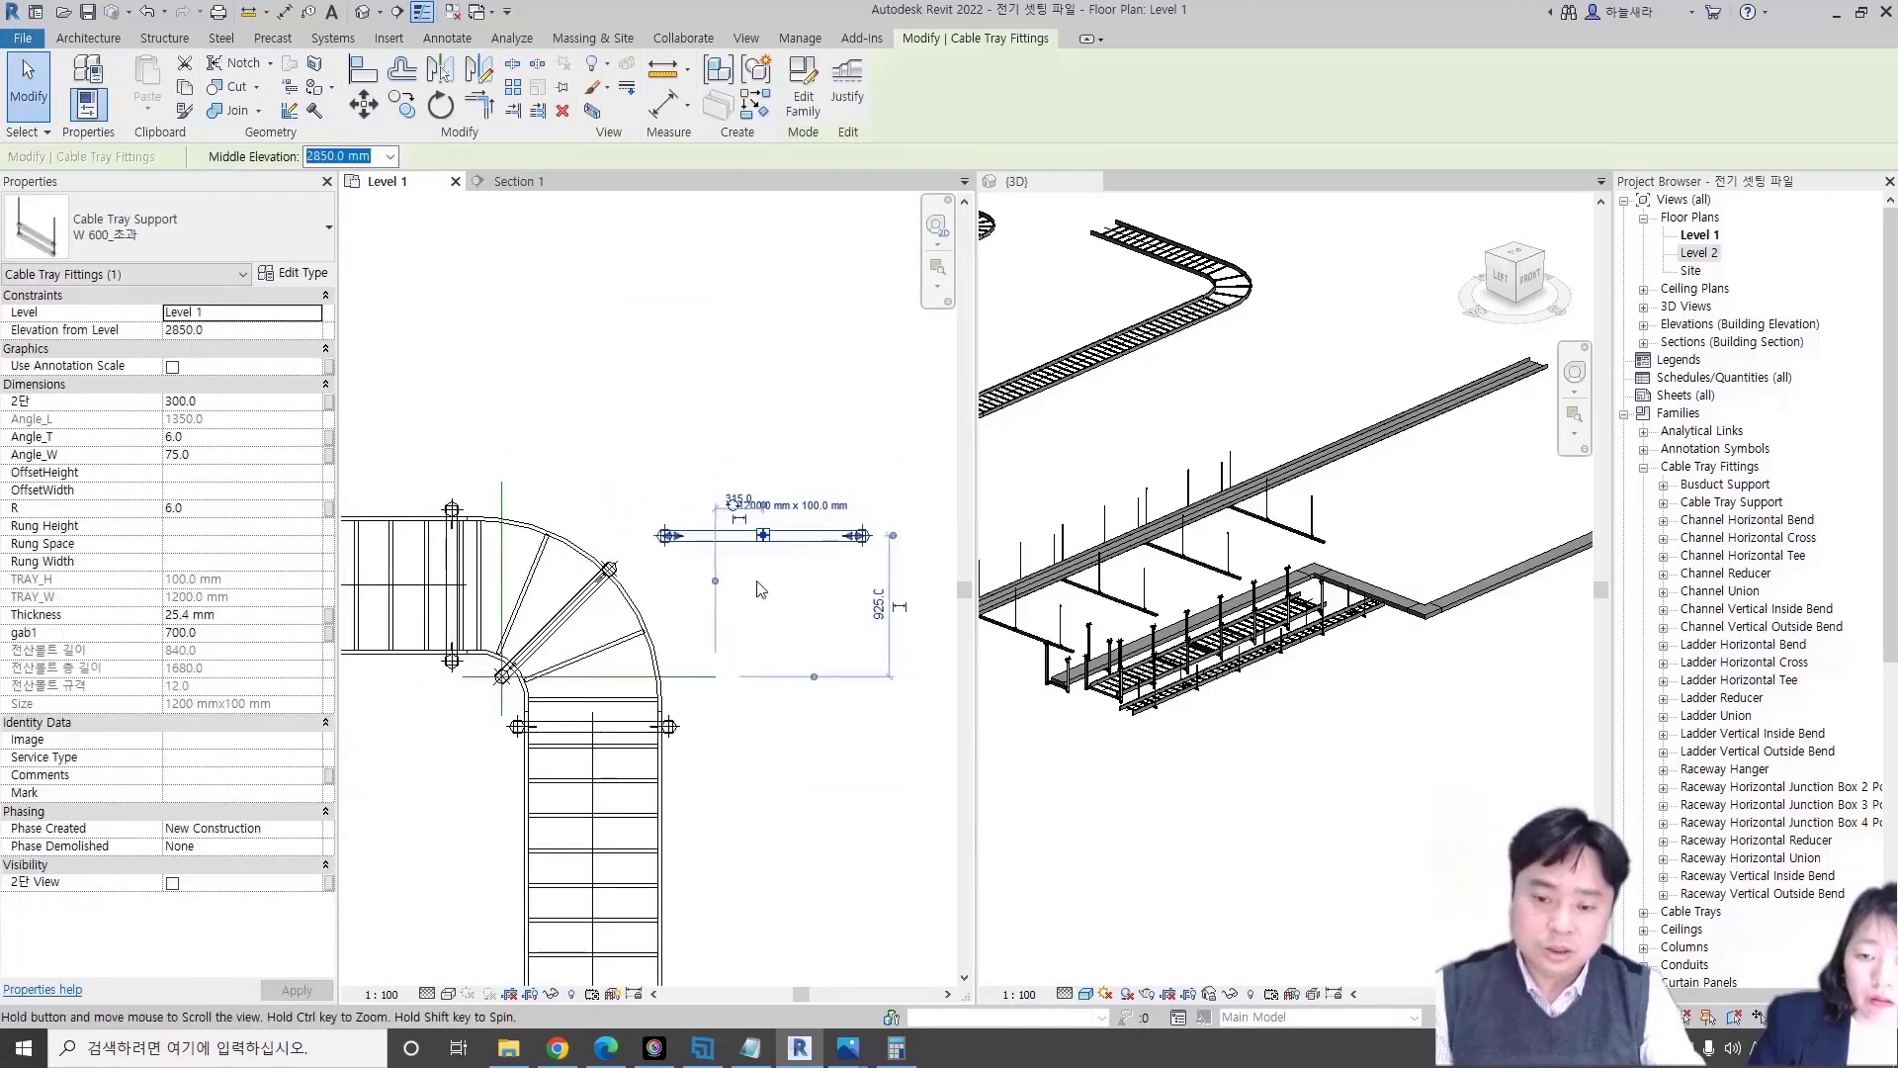
key(Escape)
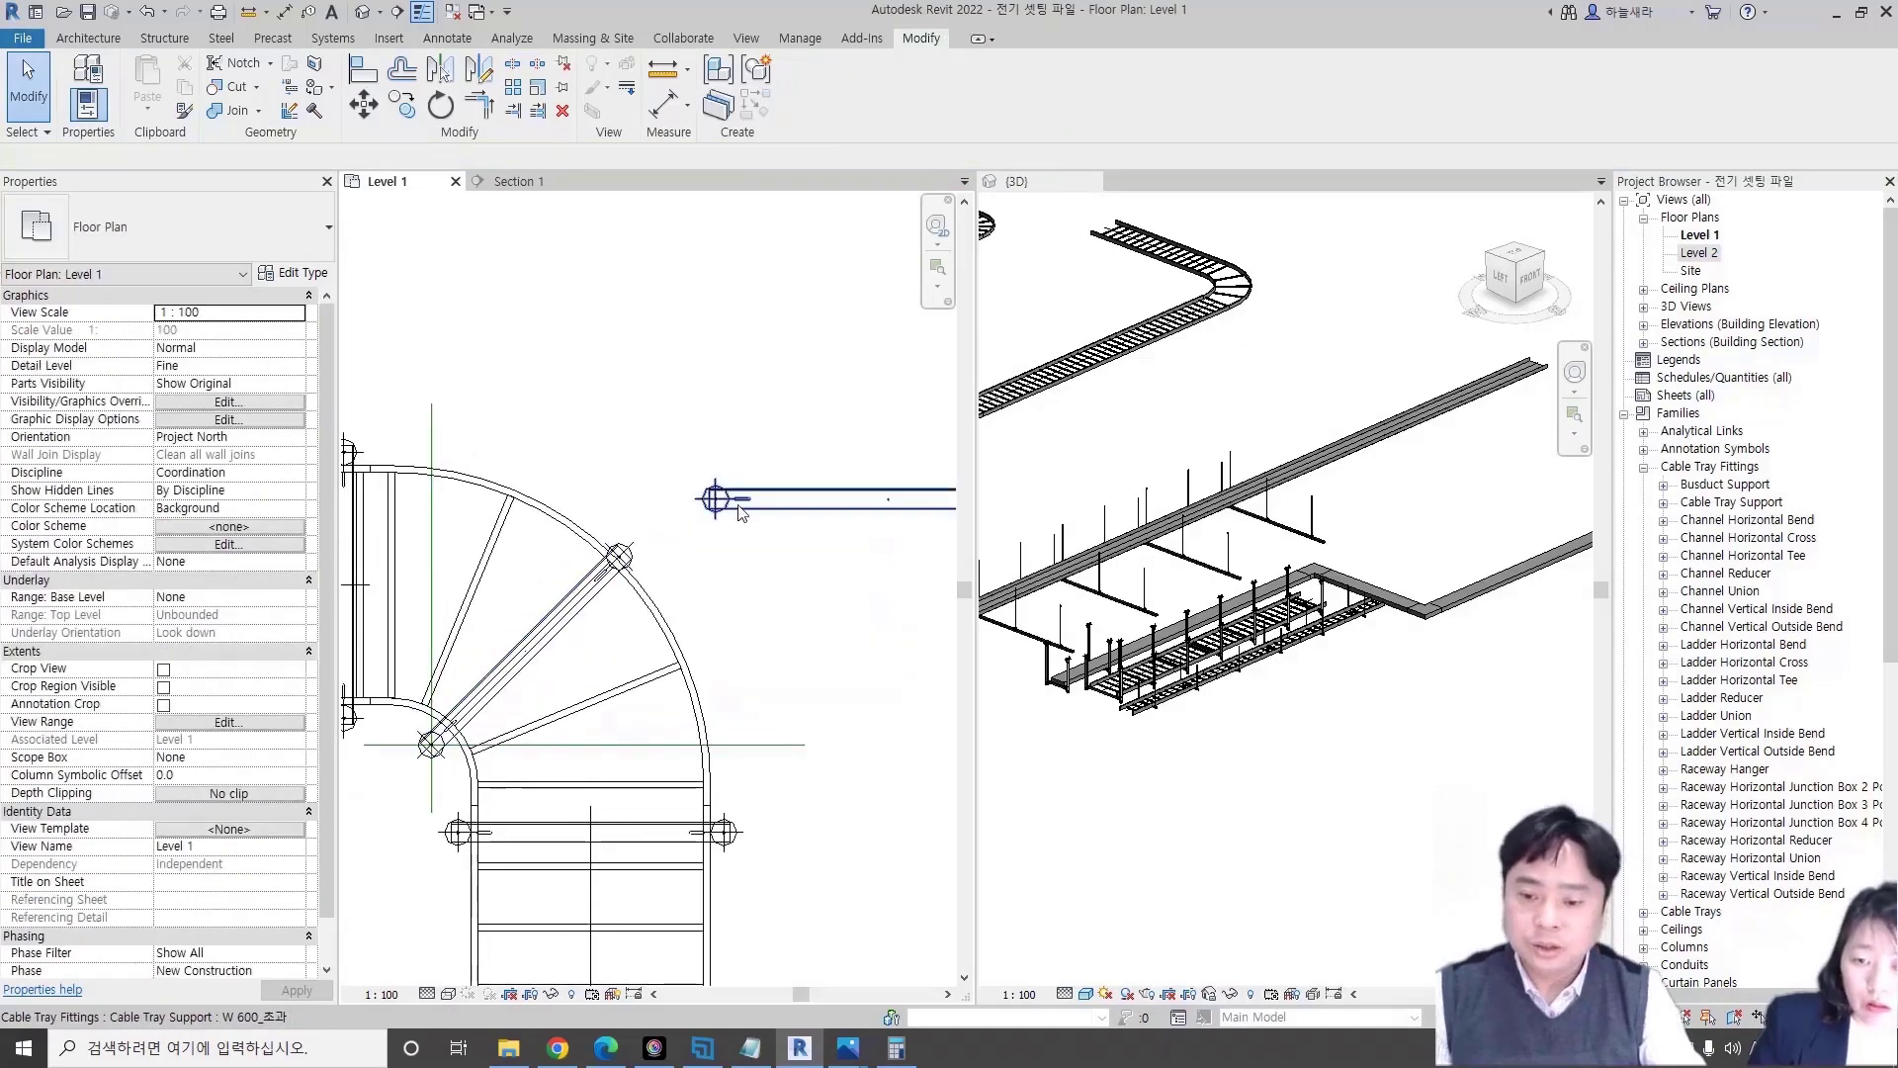
- Rotate the new support 45°
click(764, 535)
scroll(608, 678, up, 3)
key(o)
click(608, 678)
text(4)
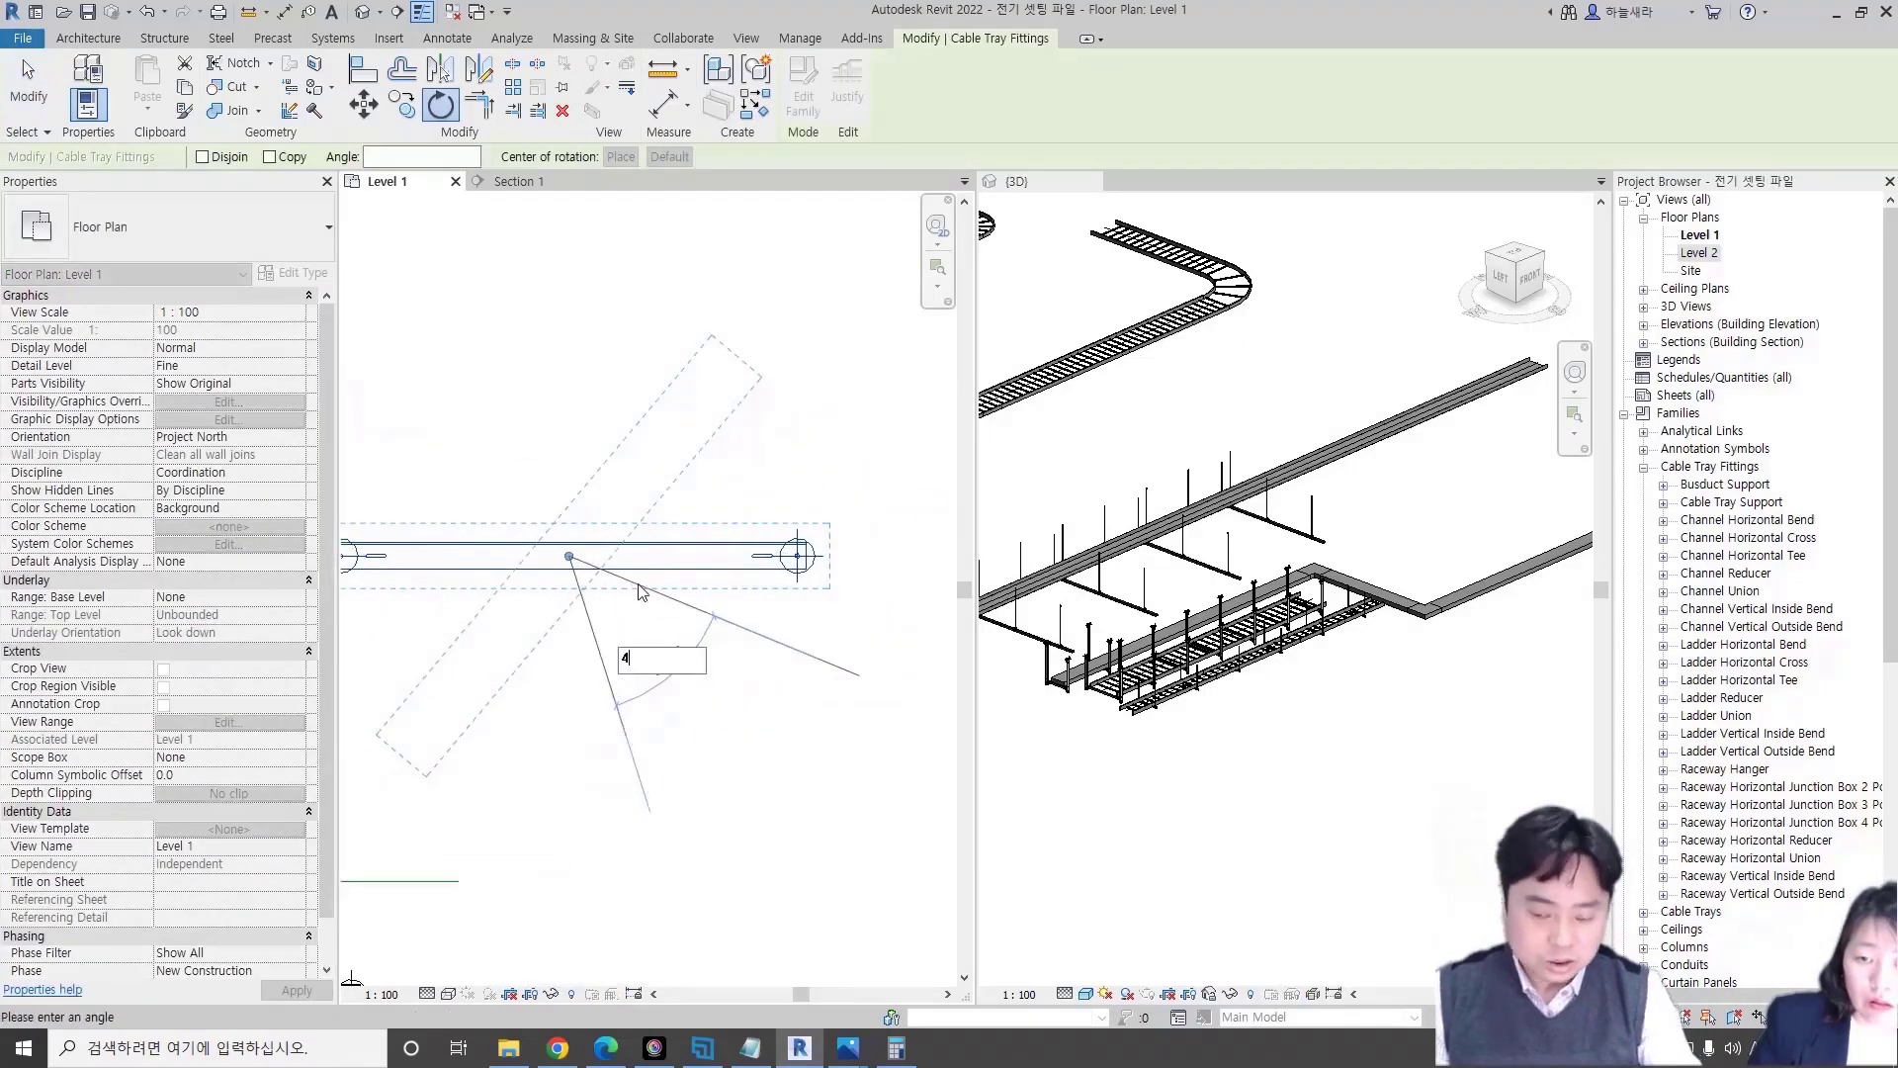
text(5)
key(Return)
key(Escape)
scroll(506, 672, up, 2)
- Move the rotated support onto the ladder bend's inner corner
click(506, 672)
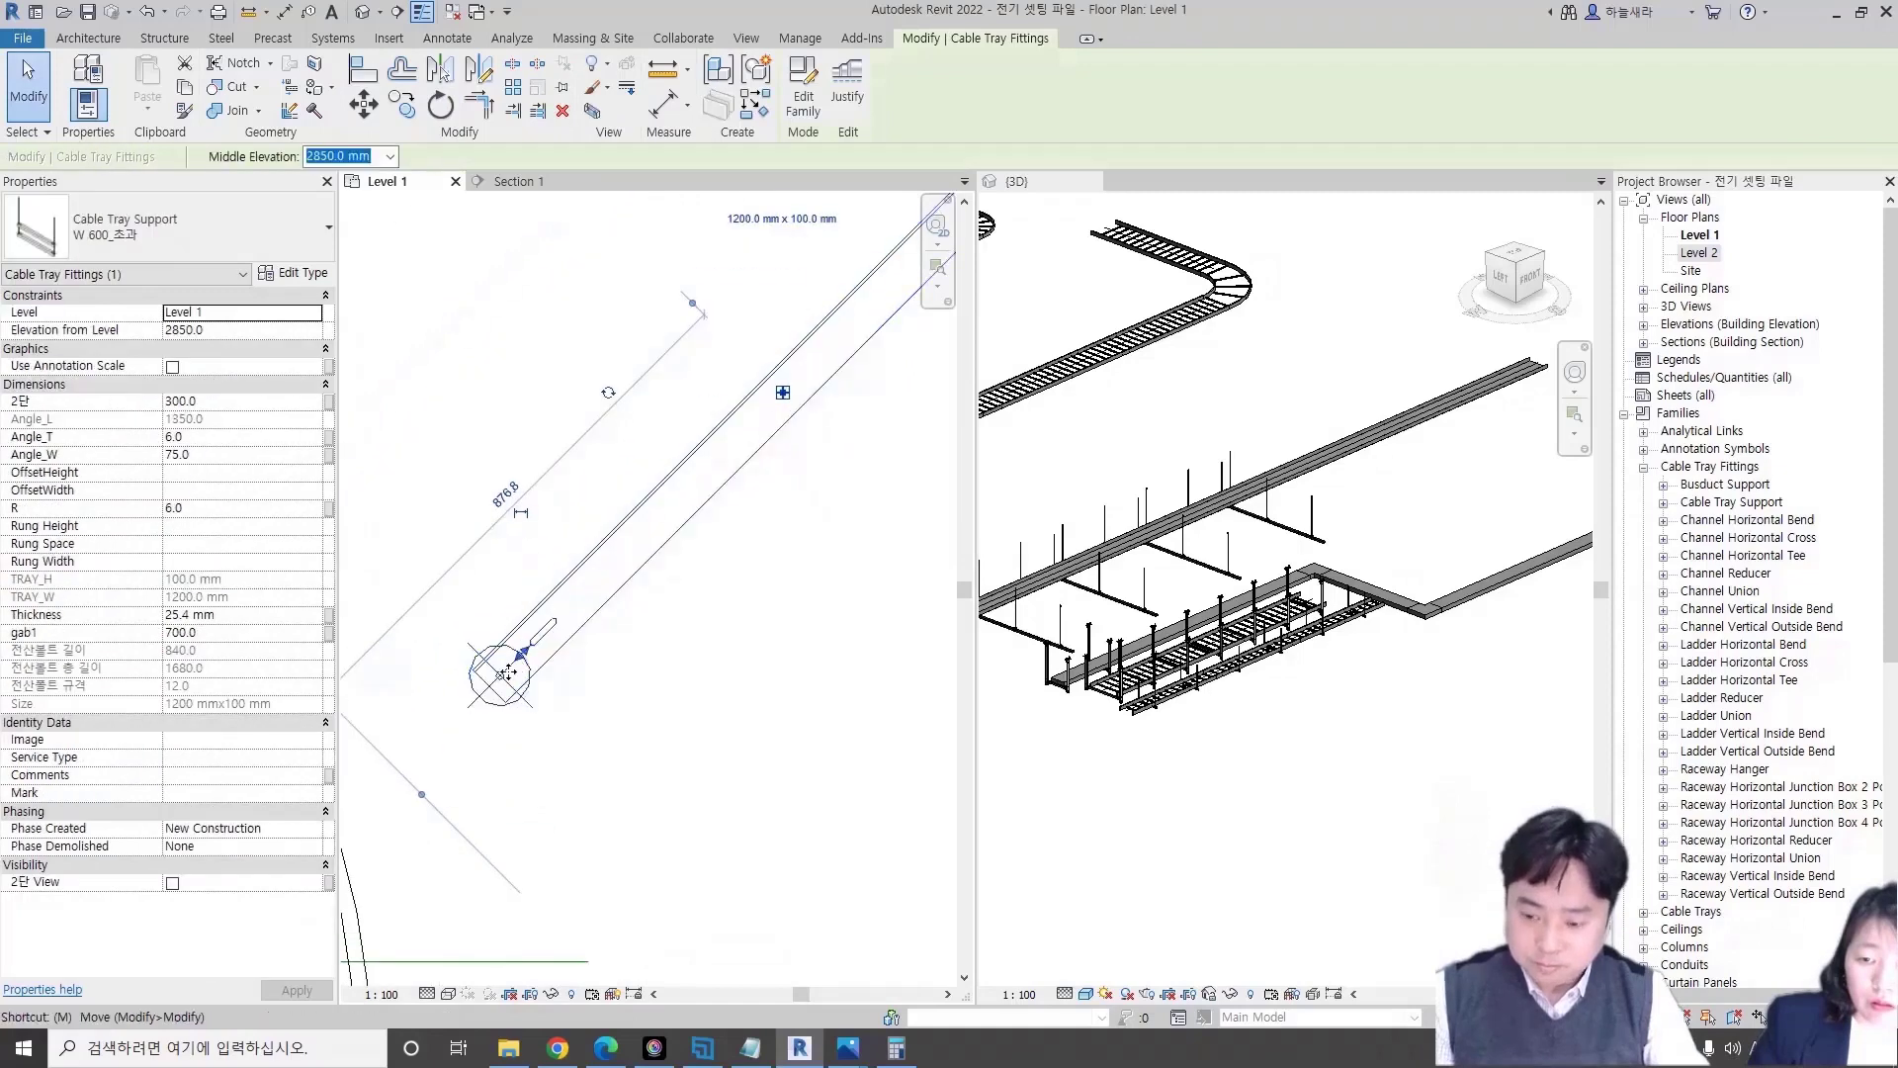
scroll(507, 673, up, 3)
key(m)
key(v)
click(563, 596)
scroll(613, 574, down, 4)
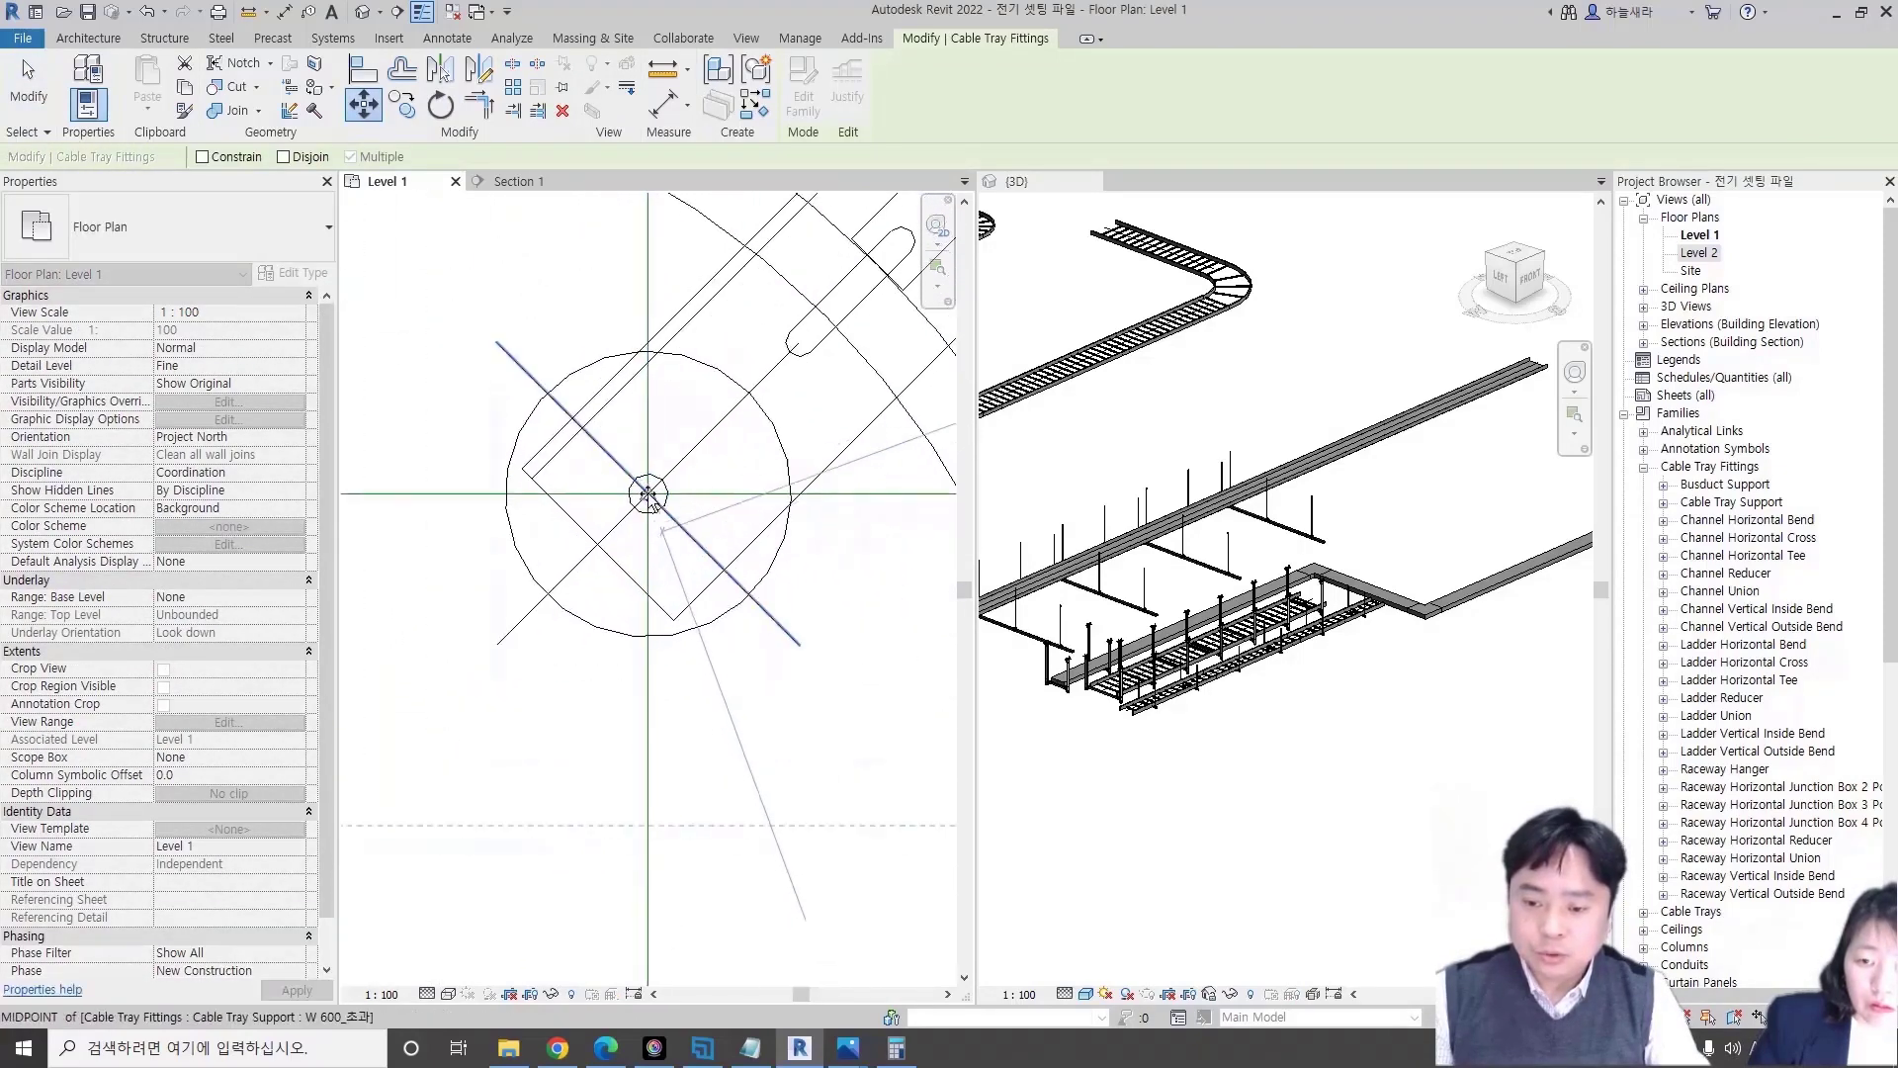
click(650, 499)
scroll(673, 554, up, 3)
scroll(693, 554, up, 2)
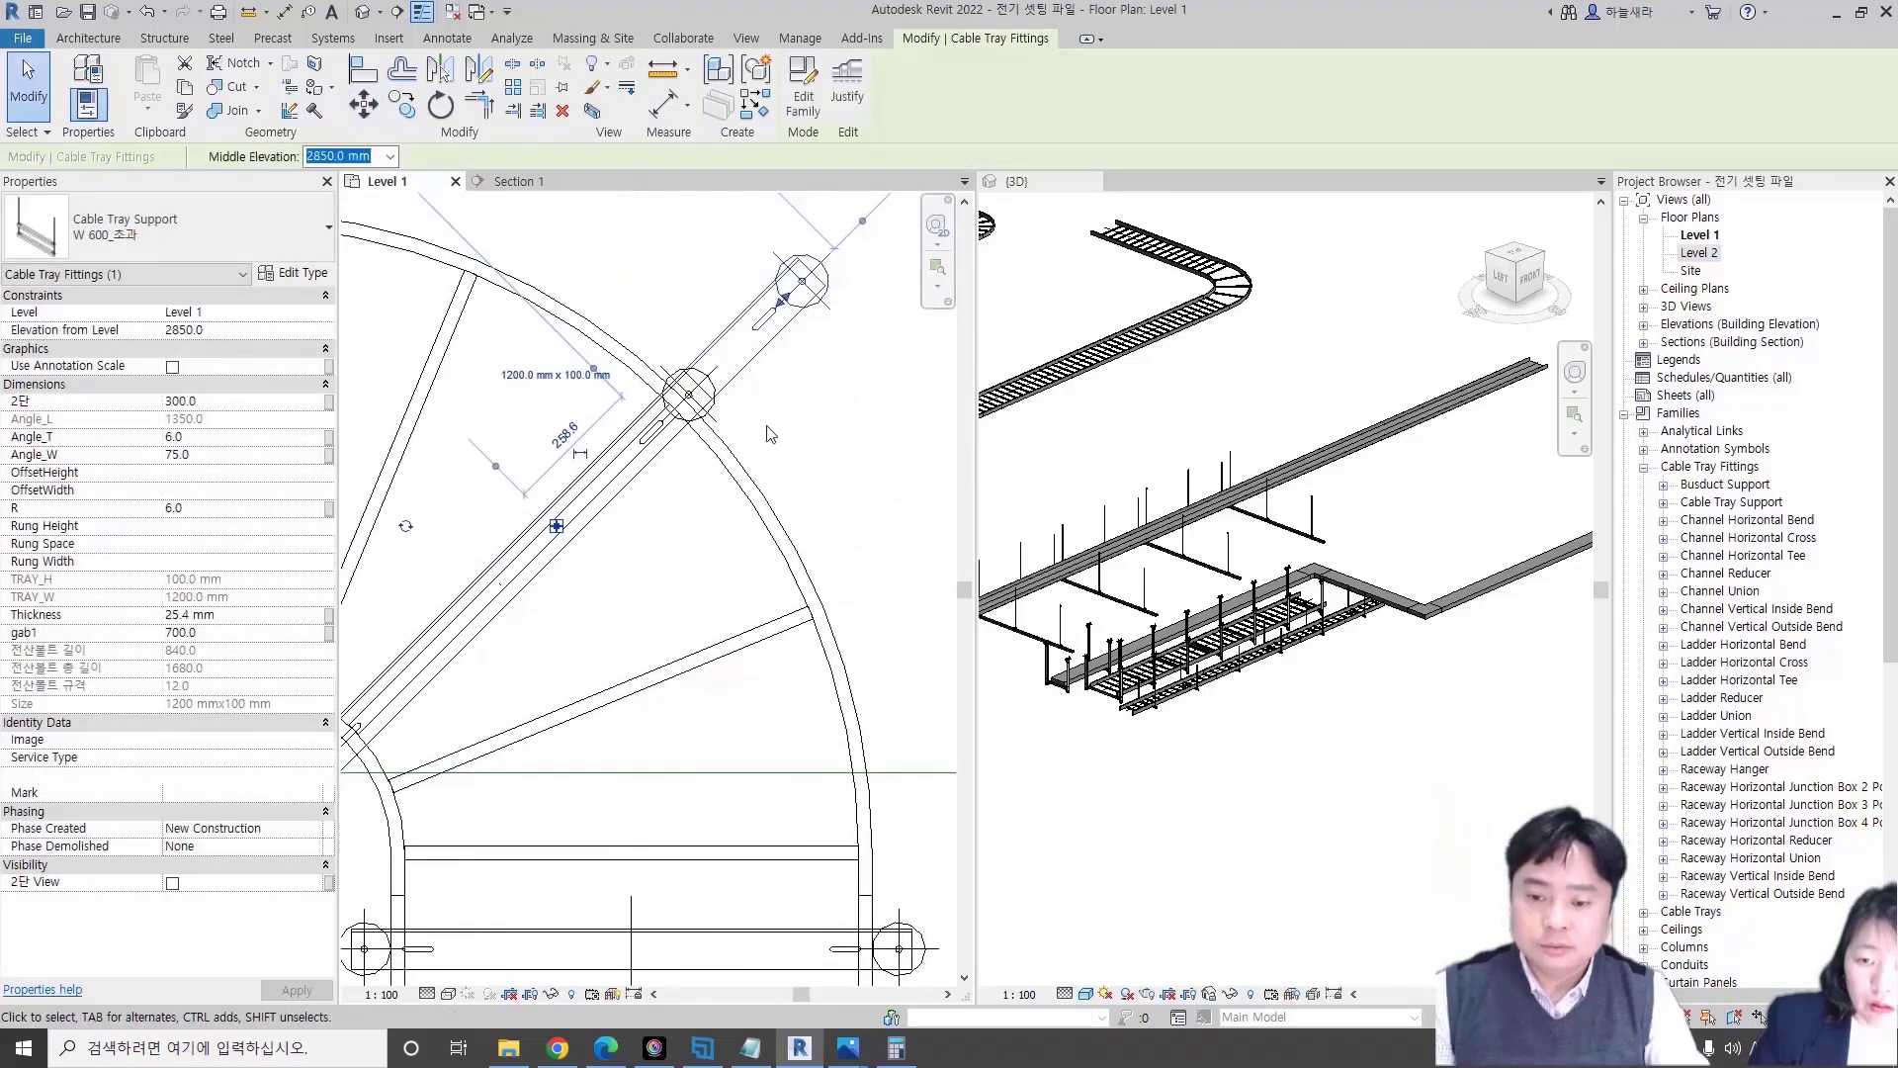
scroll(693, 415, up, 2)
key(Escape)
- Check the diagonal support and the ladder bend's properties
click(698, 376)
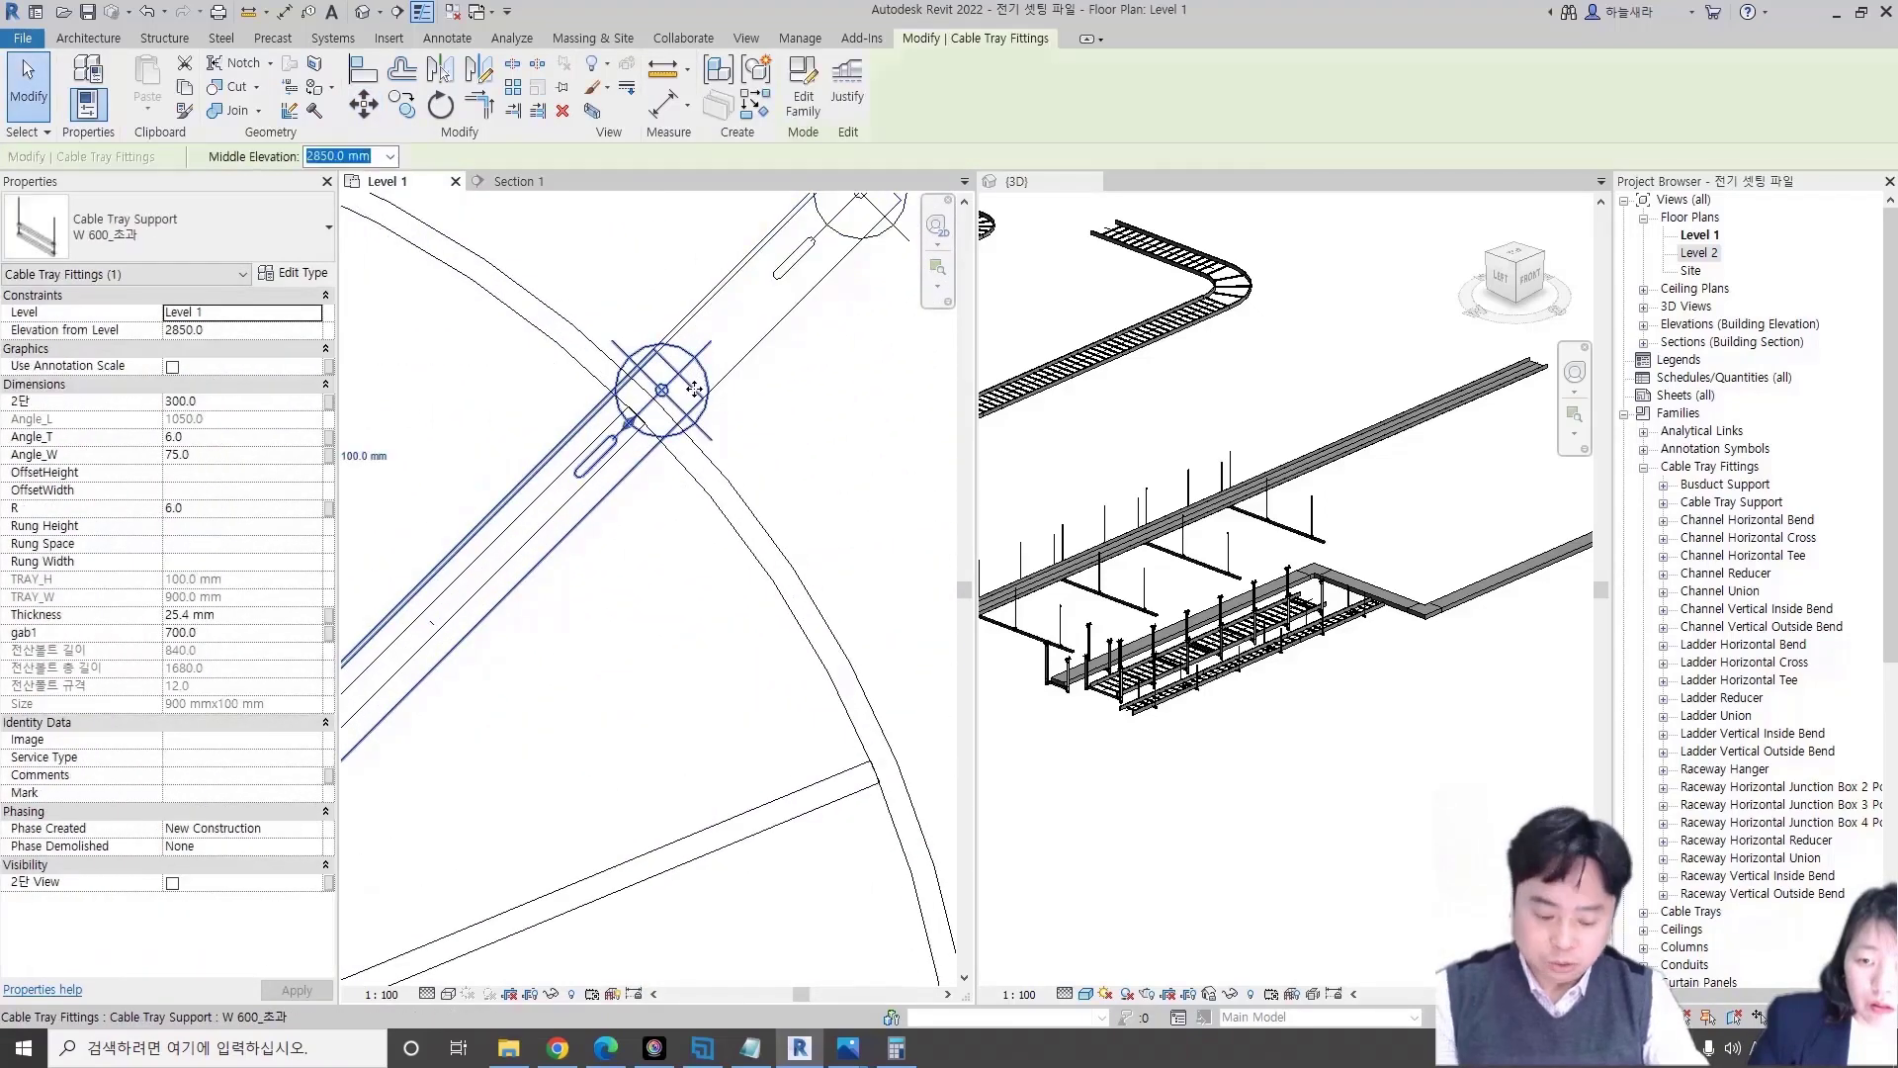
key(Escape)
scroll(699, 406, down, 2)
scroll(704, 455, down, 2)
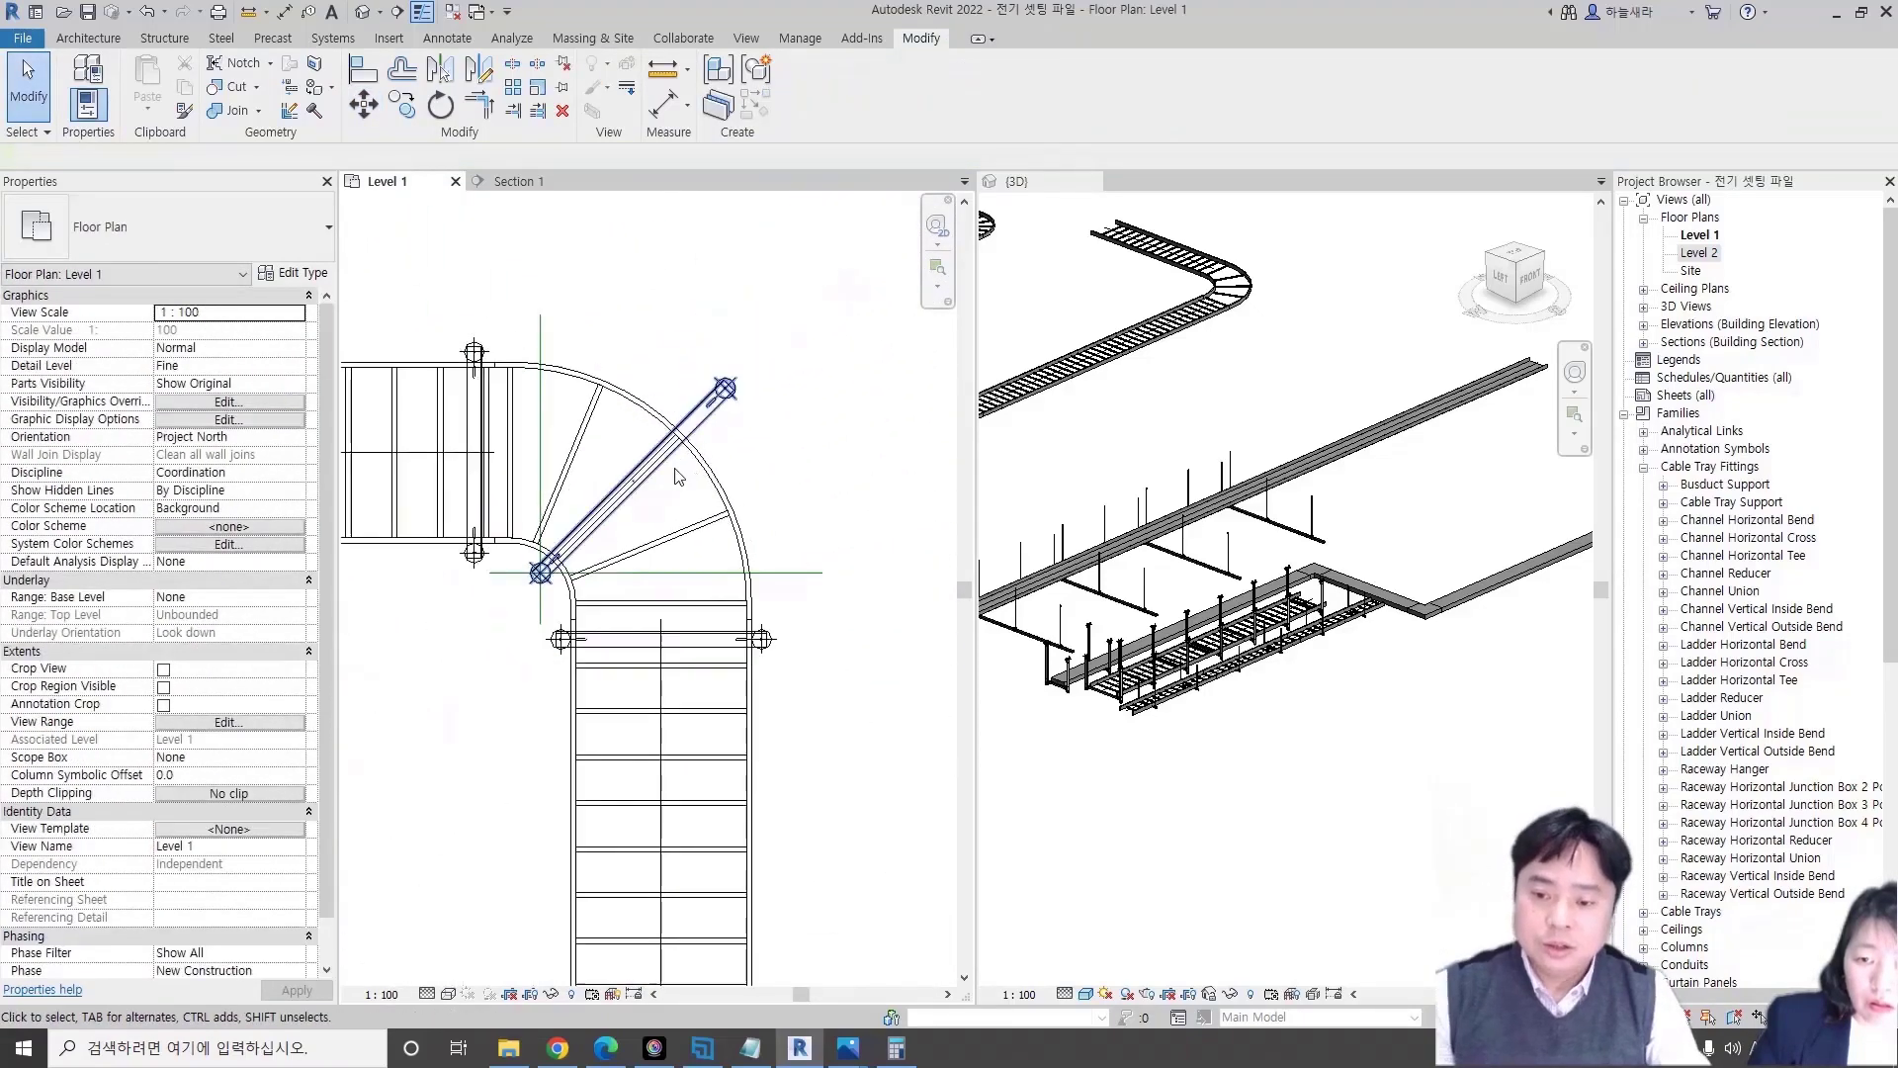
click(719, 501)
key(Escape)
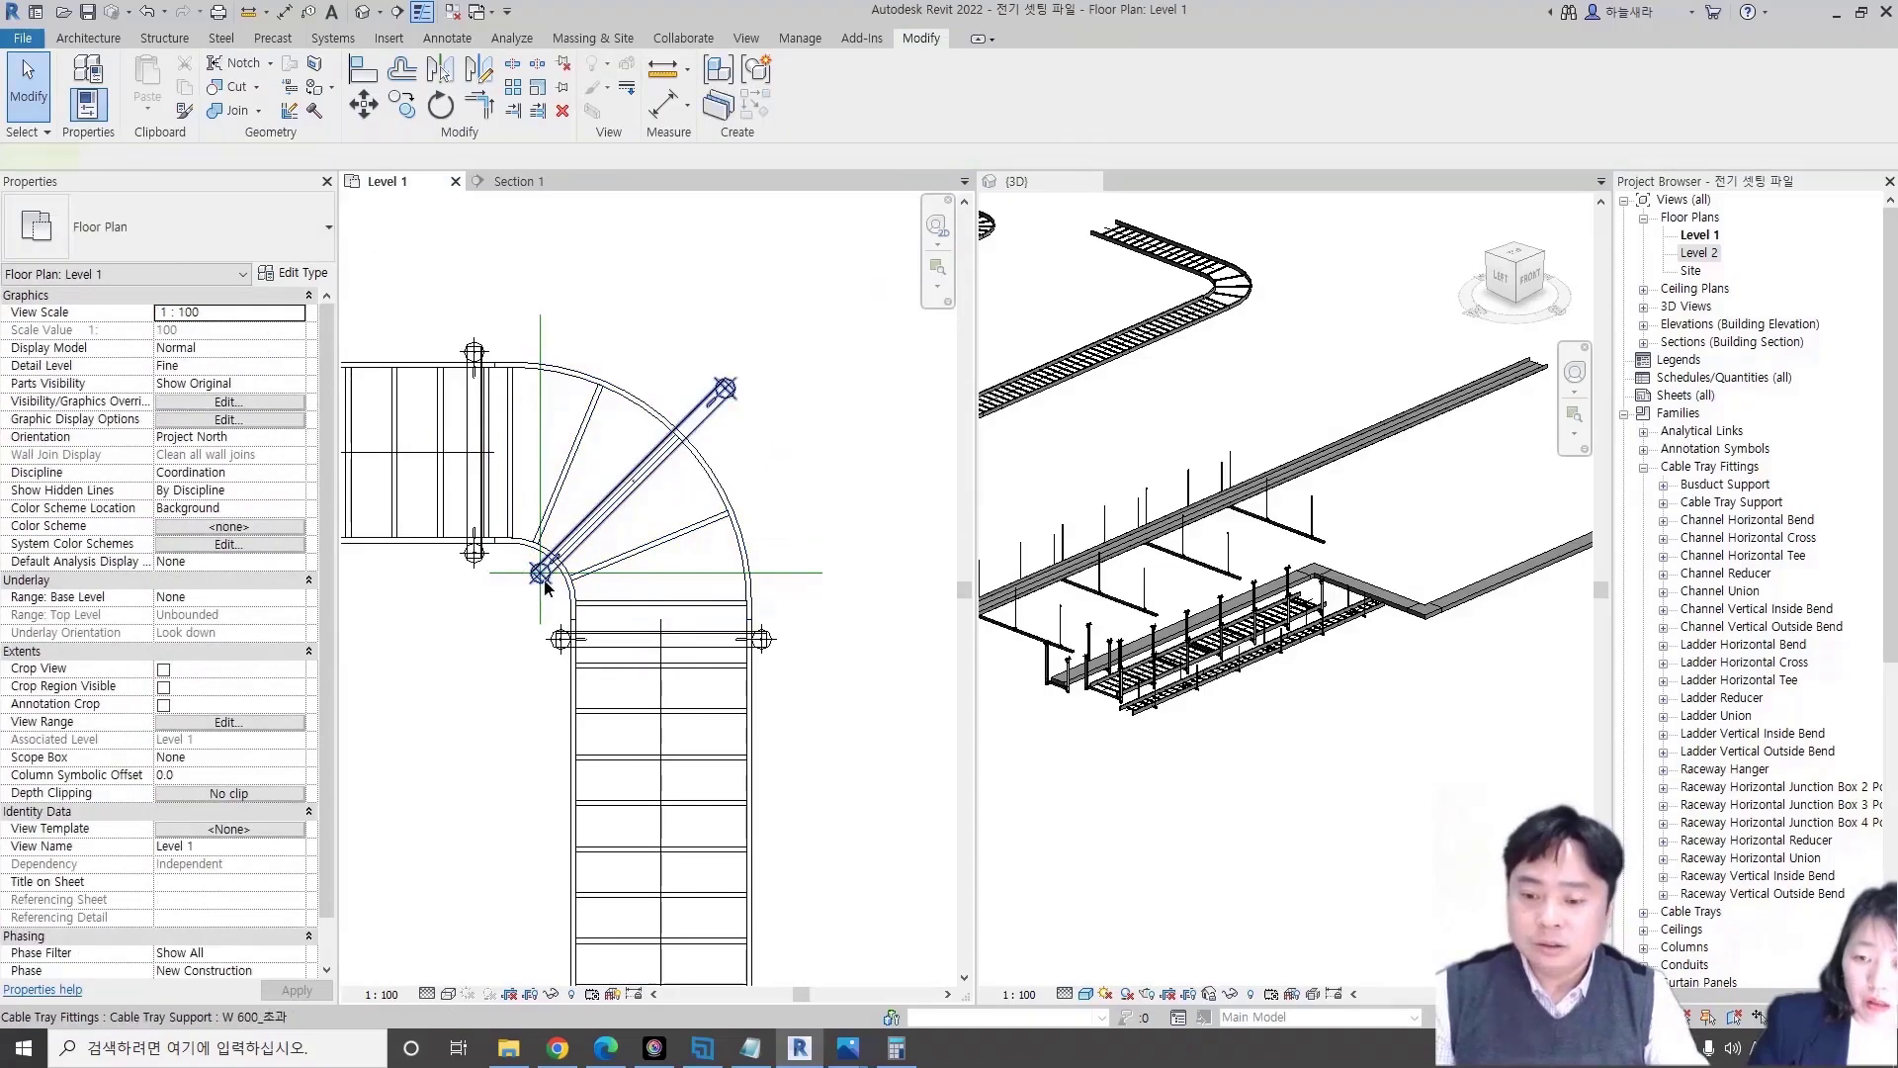
- Narrow the diagonal ladder-bend support from 1200 to 900 mm wide, trying 1000 mm first
click(545, 587)
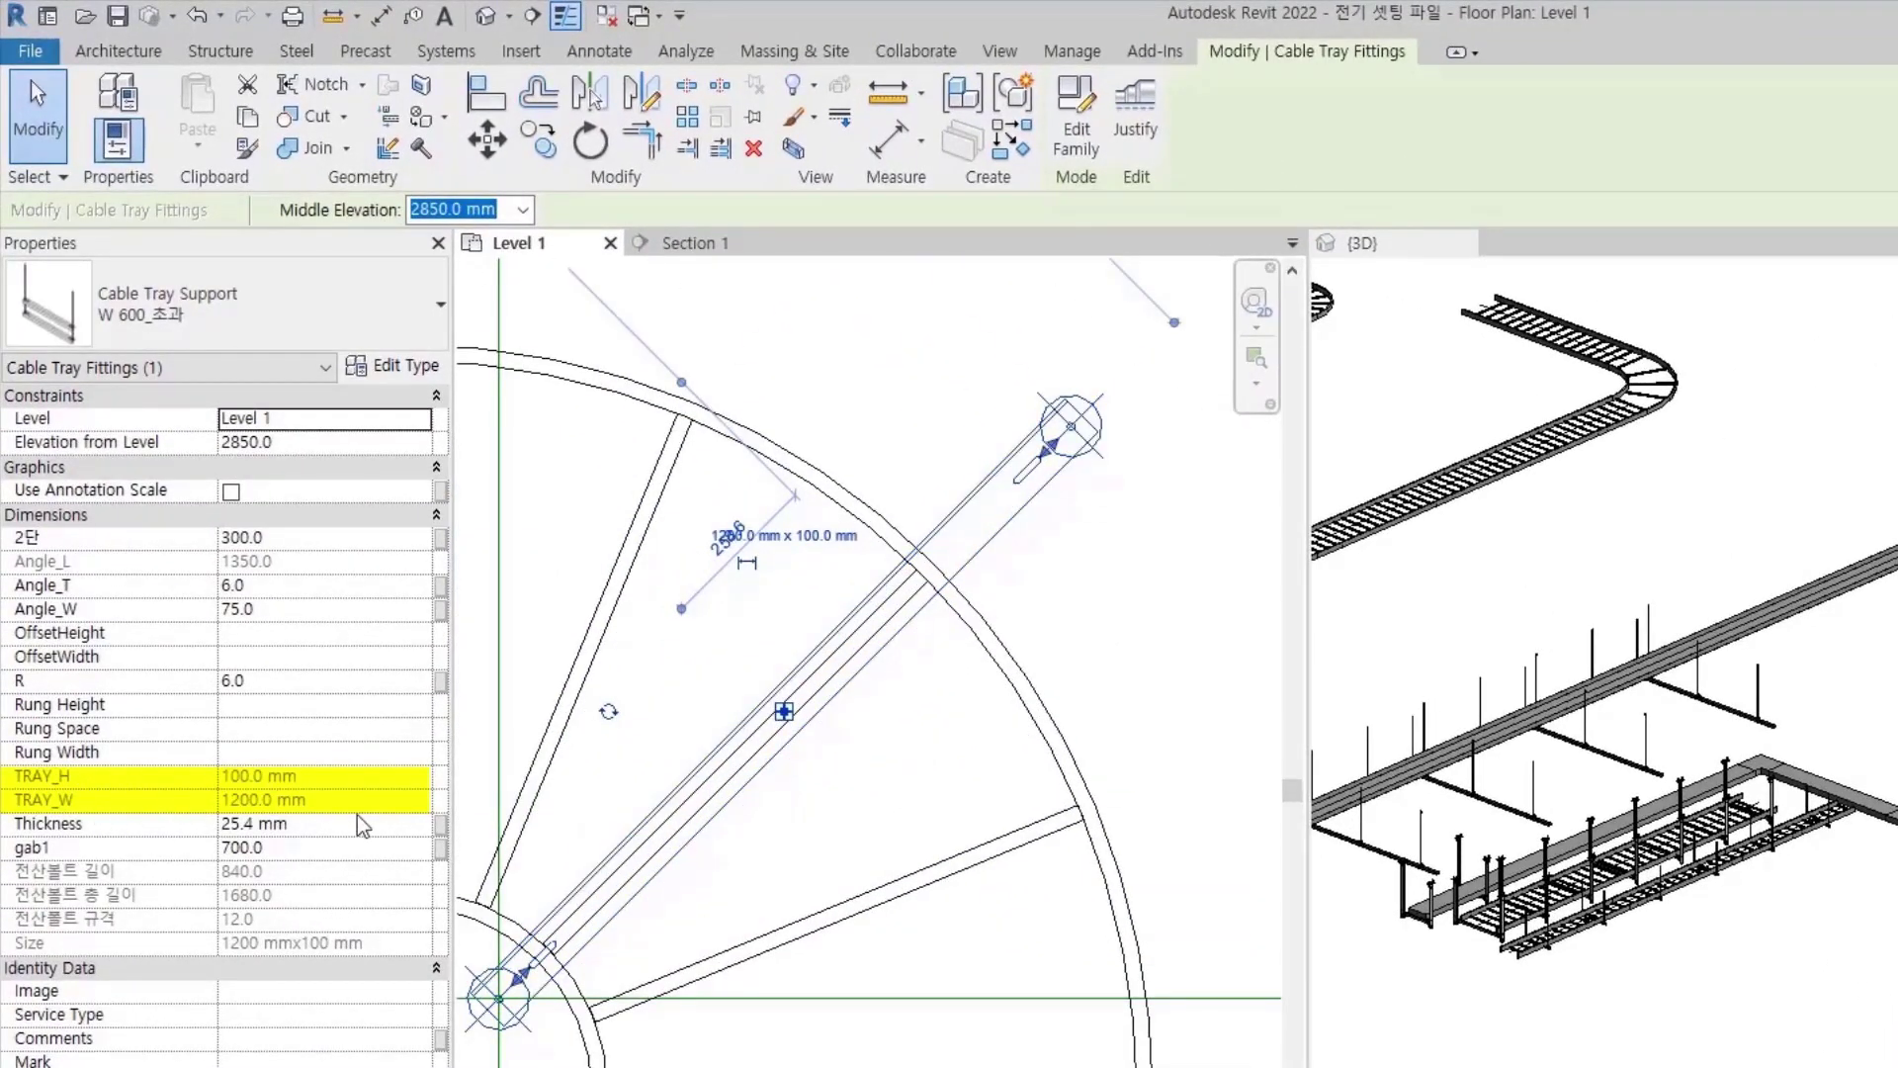
scroll(732, 534, up, 1)
scroll(732, 534, up, 2)
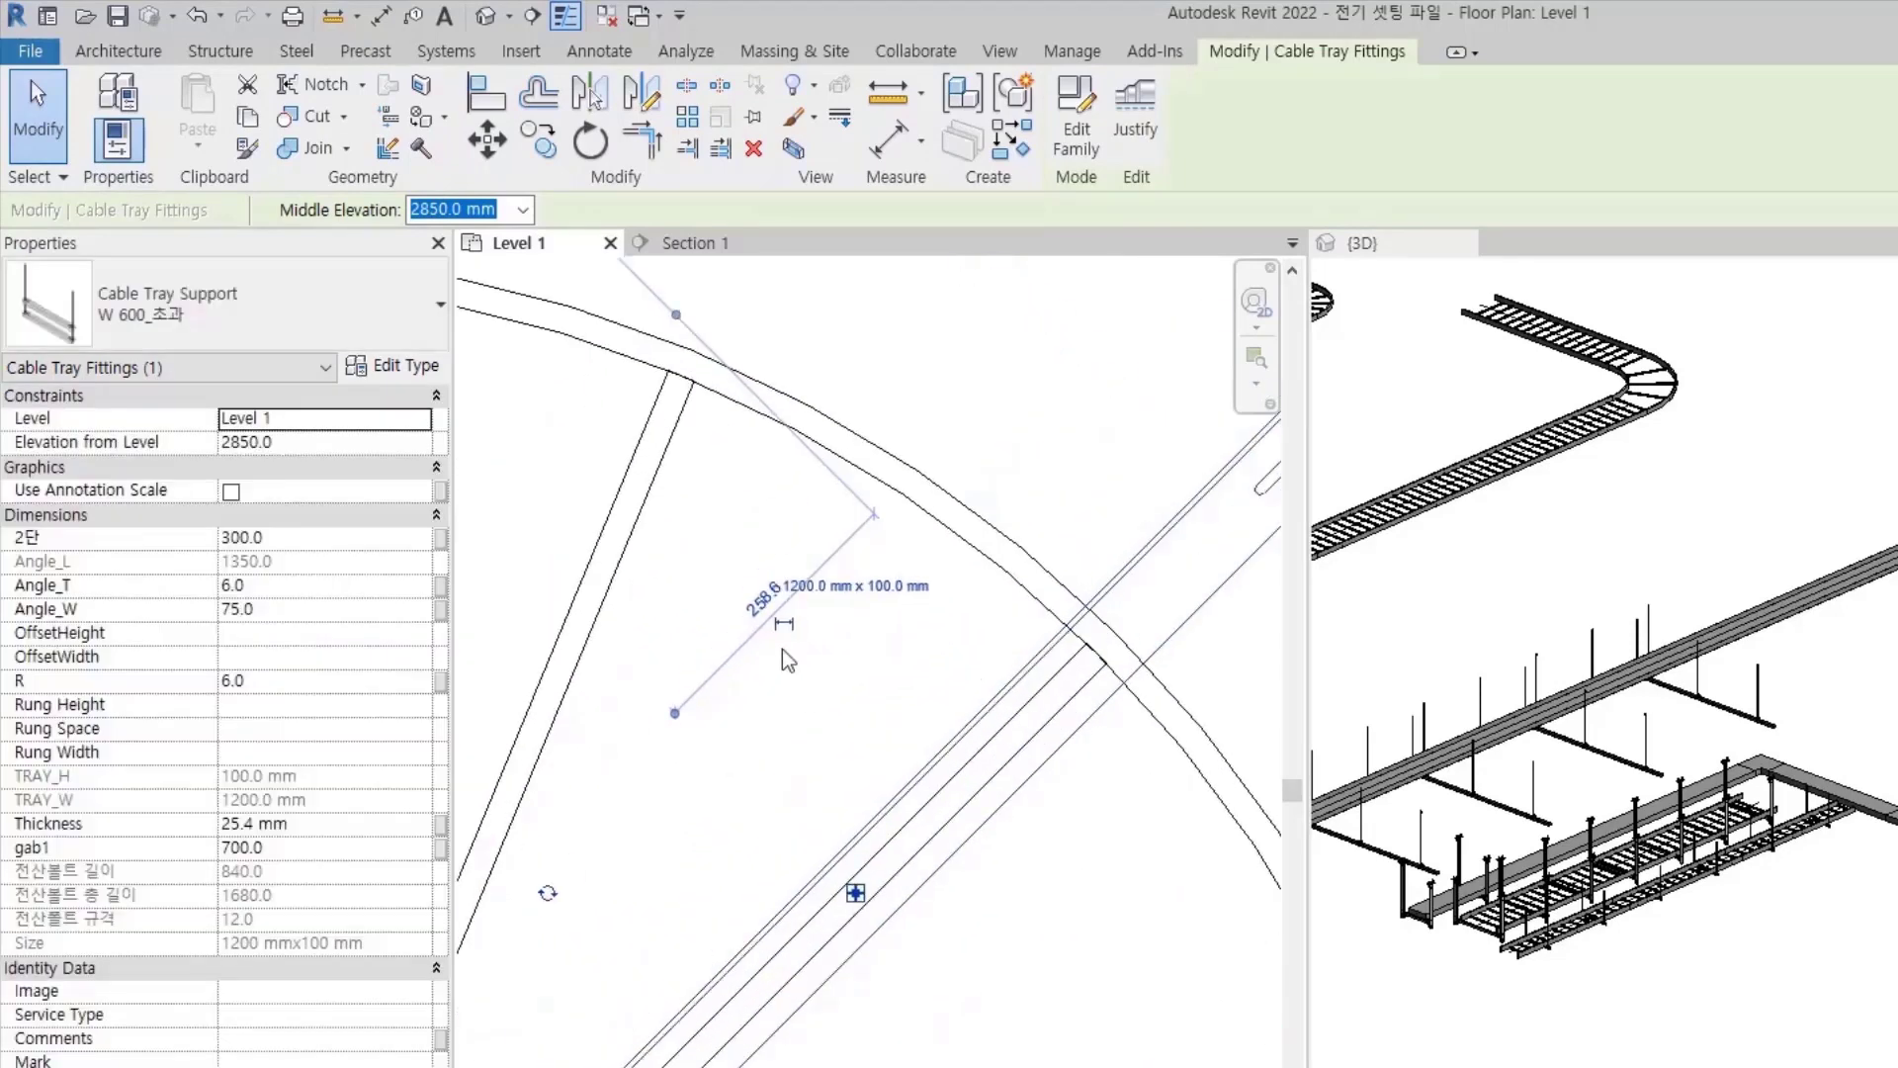
click(816, 576)
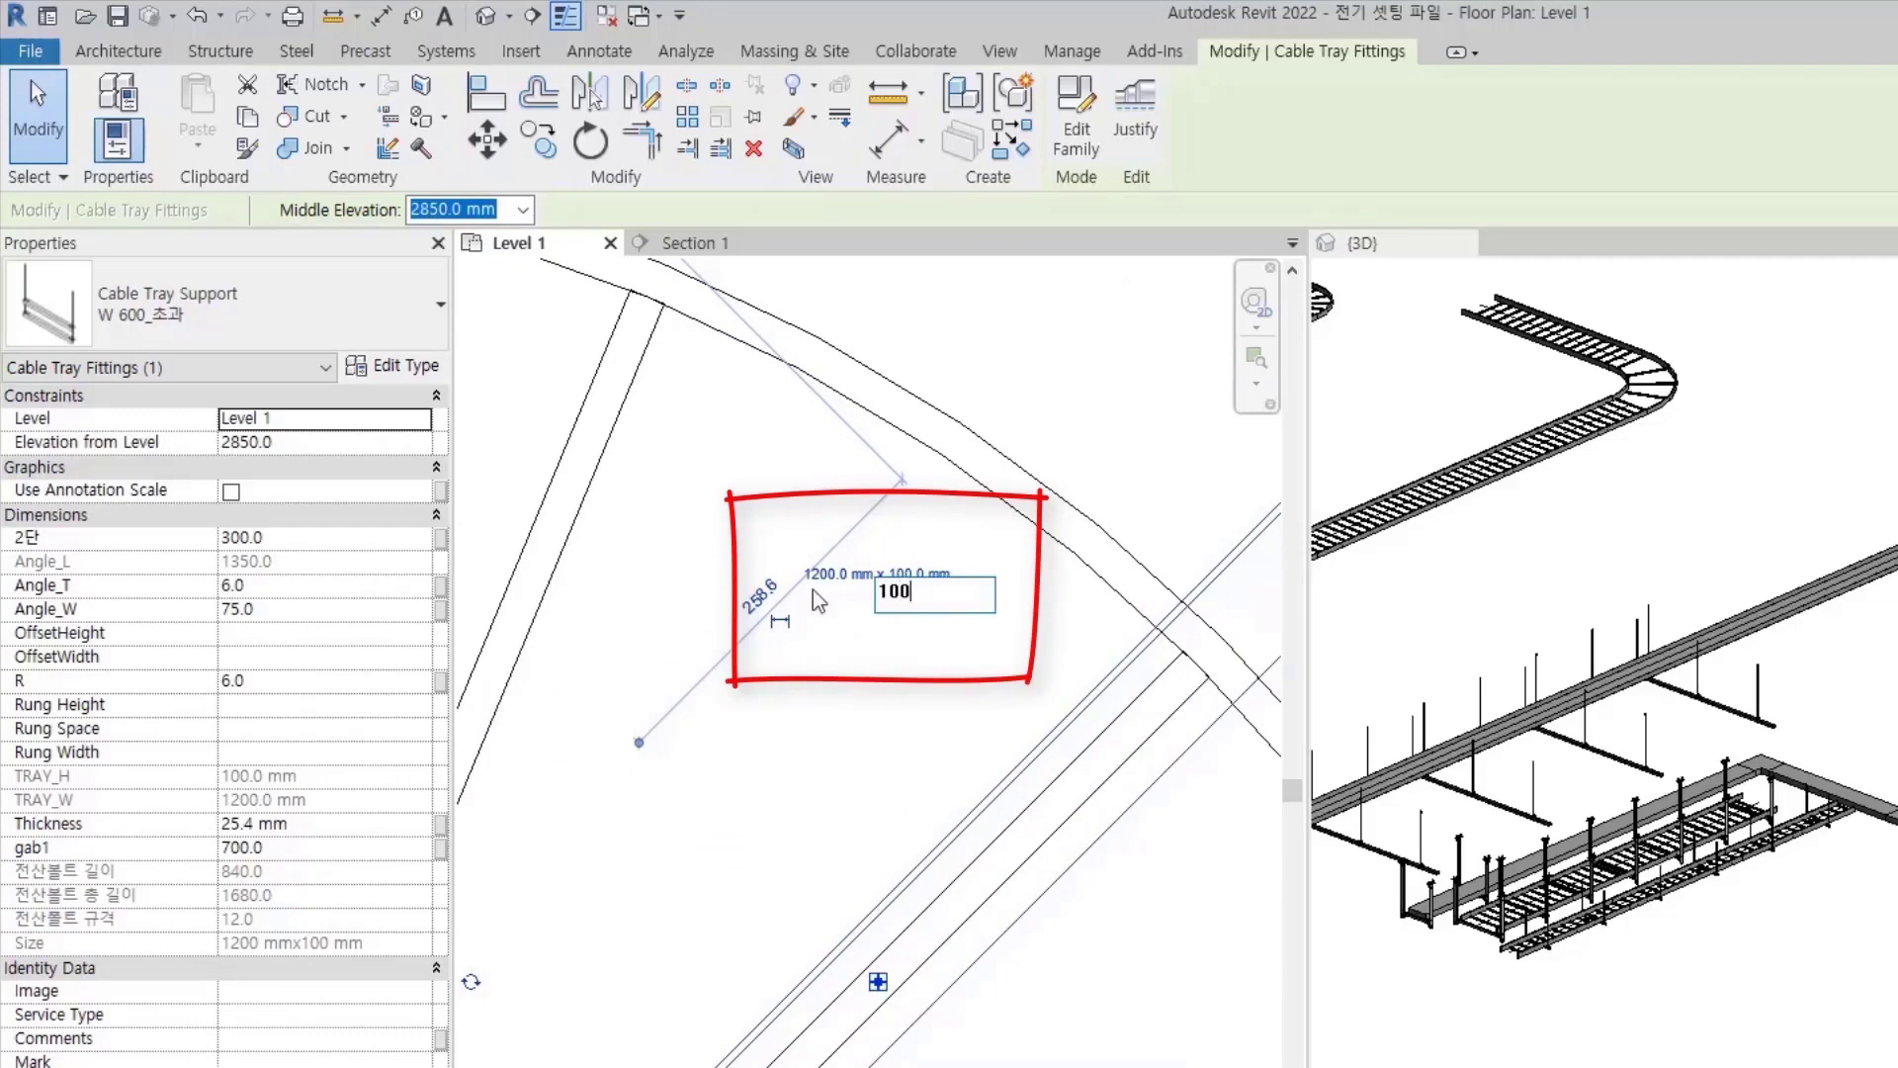
text(0)
key(Return)
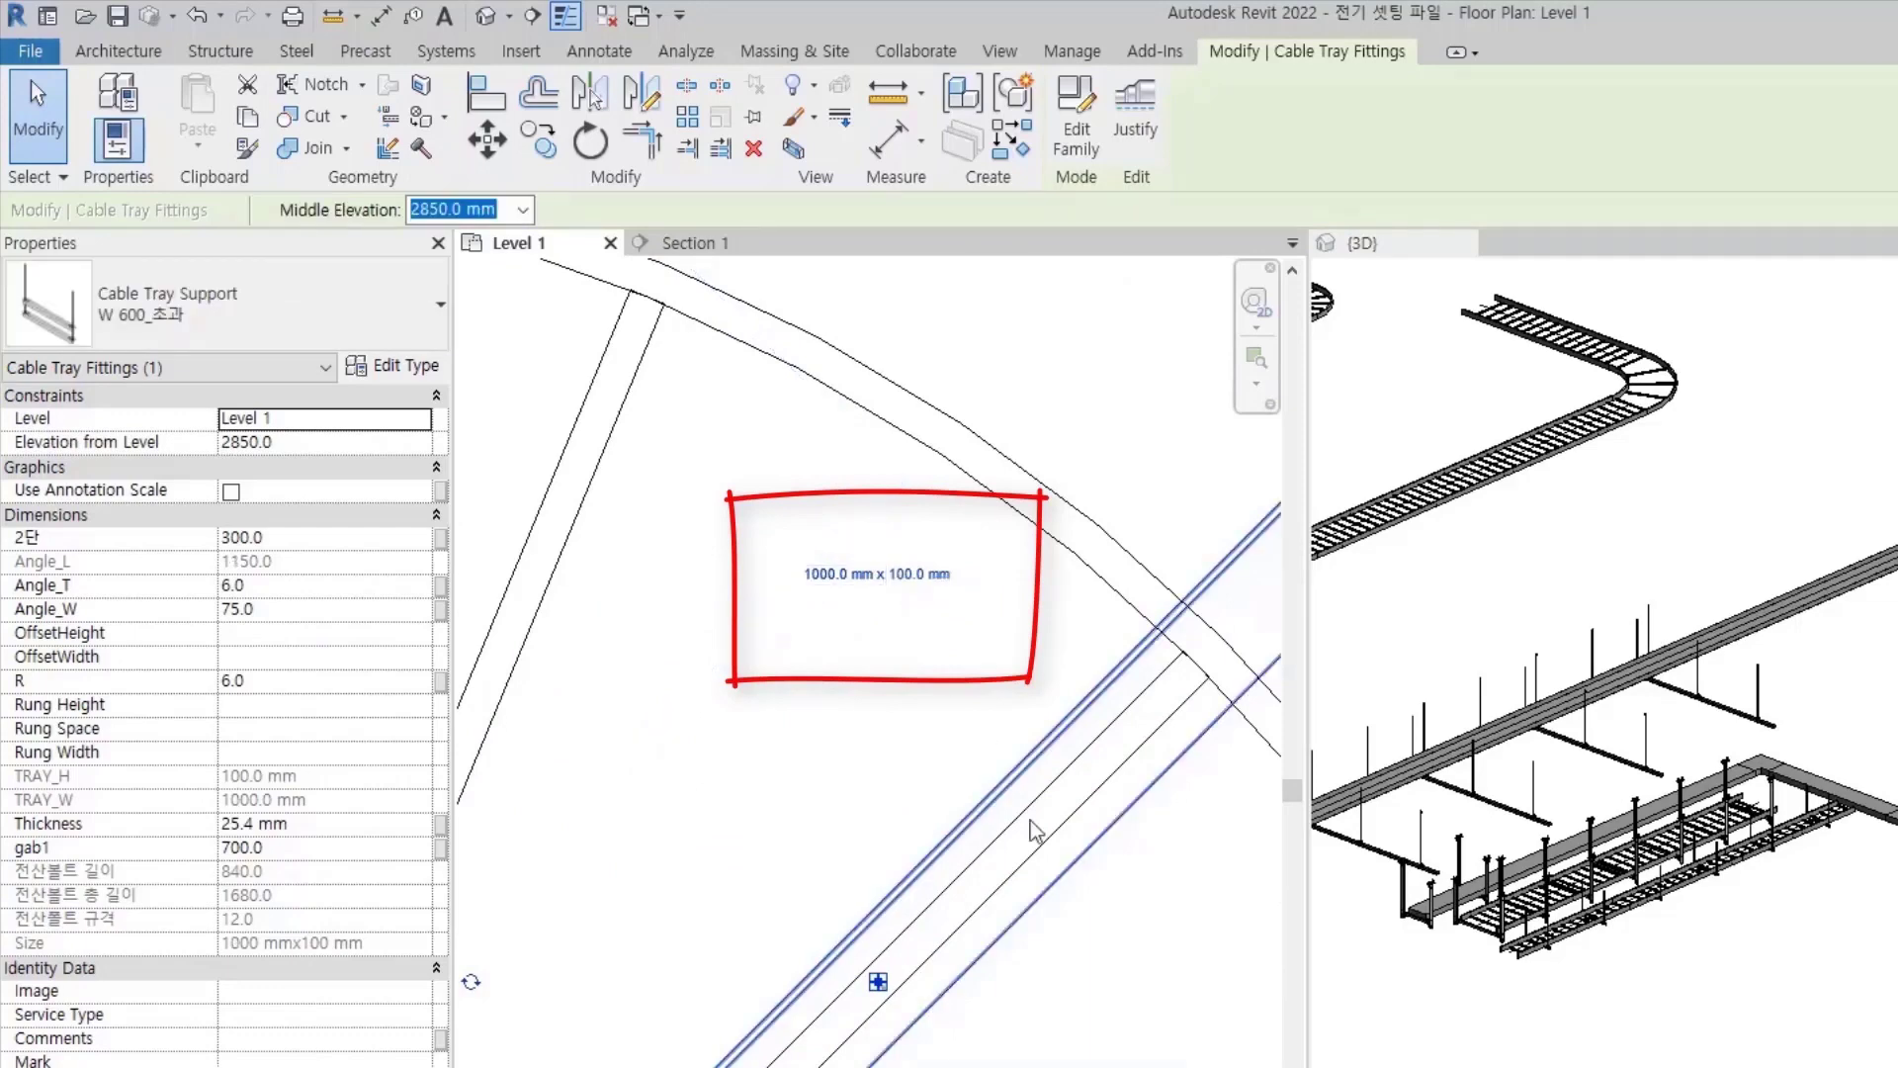
scroll(802, 772, up, 2)
scroll(802, 772, up, 2)
click(721, 580)
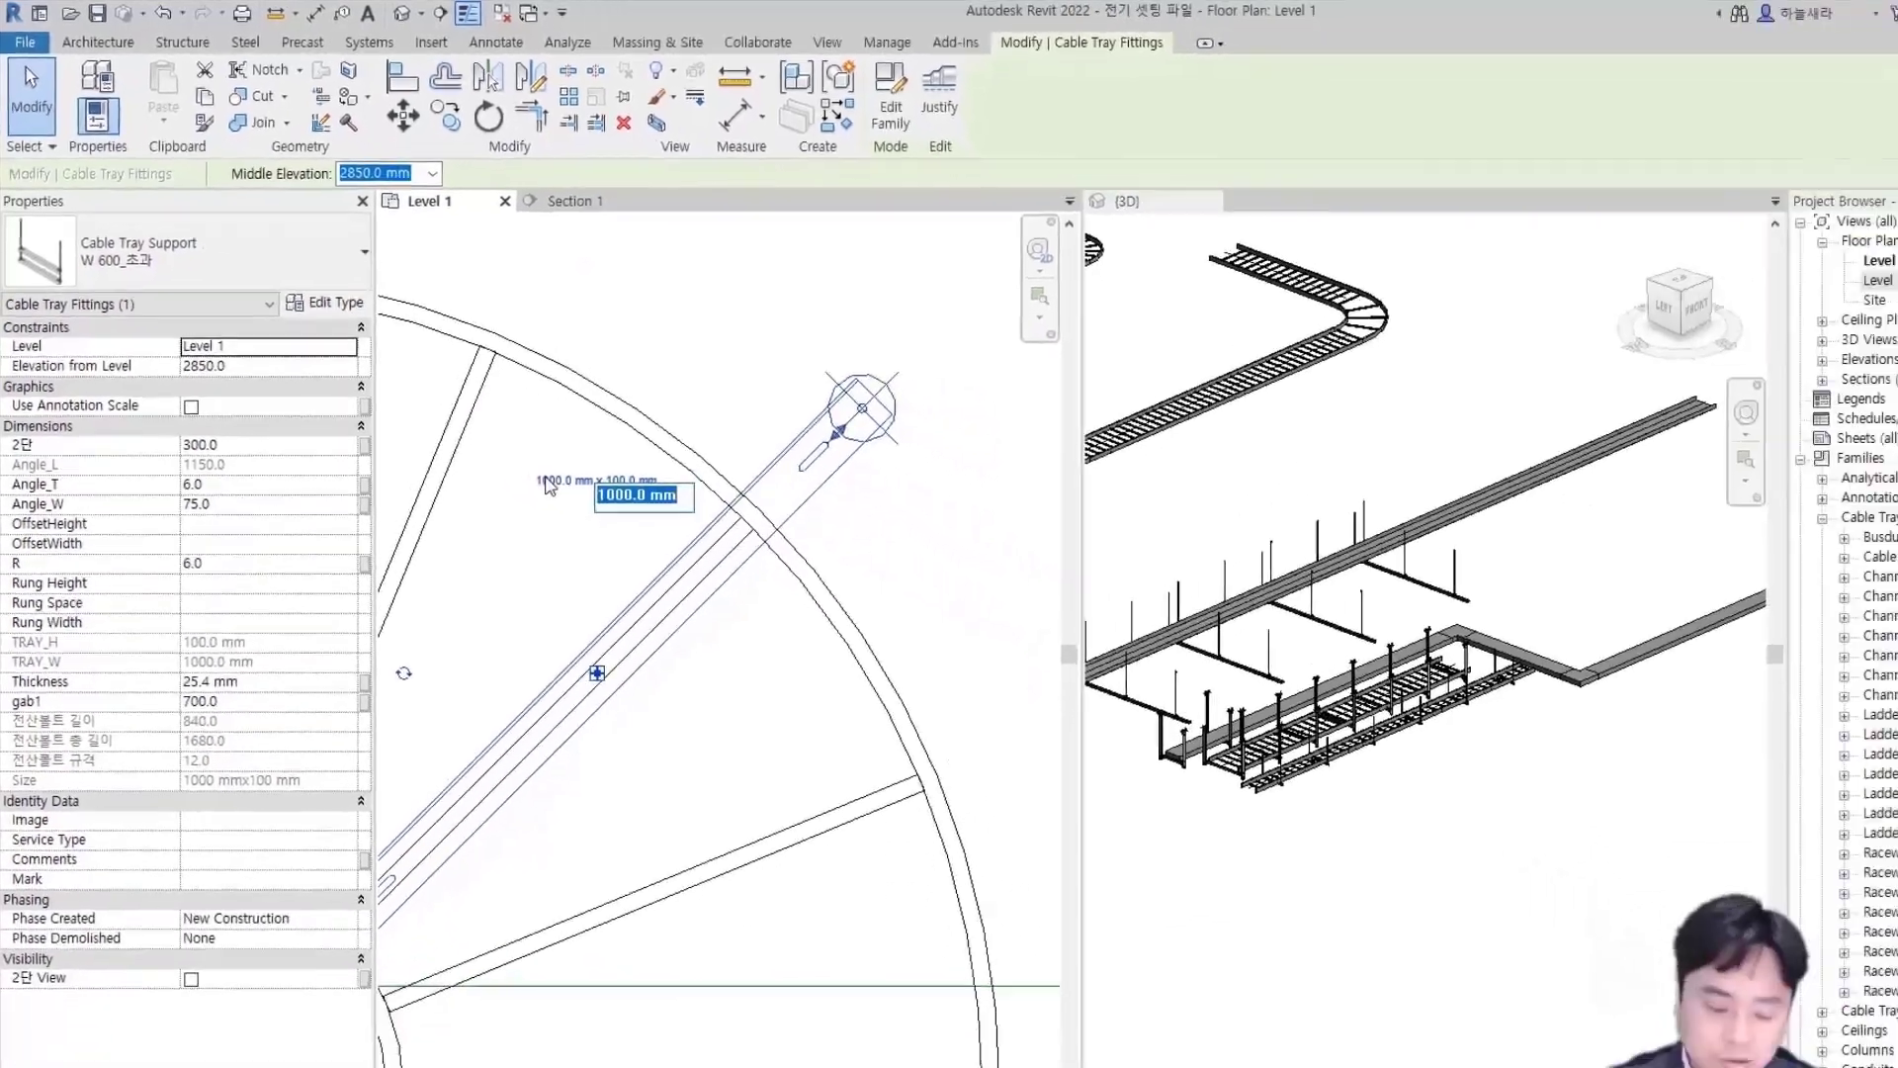
text(900)
key(Return)
scroll(751, 534, down, 2)
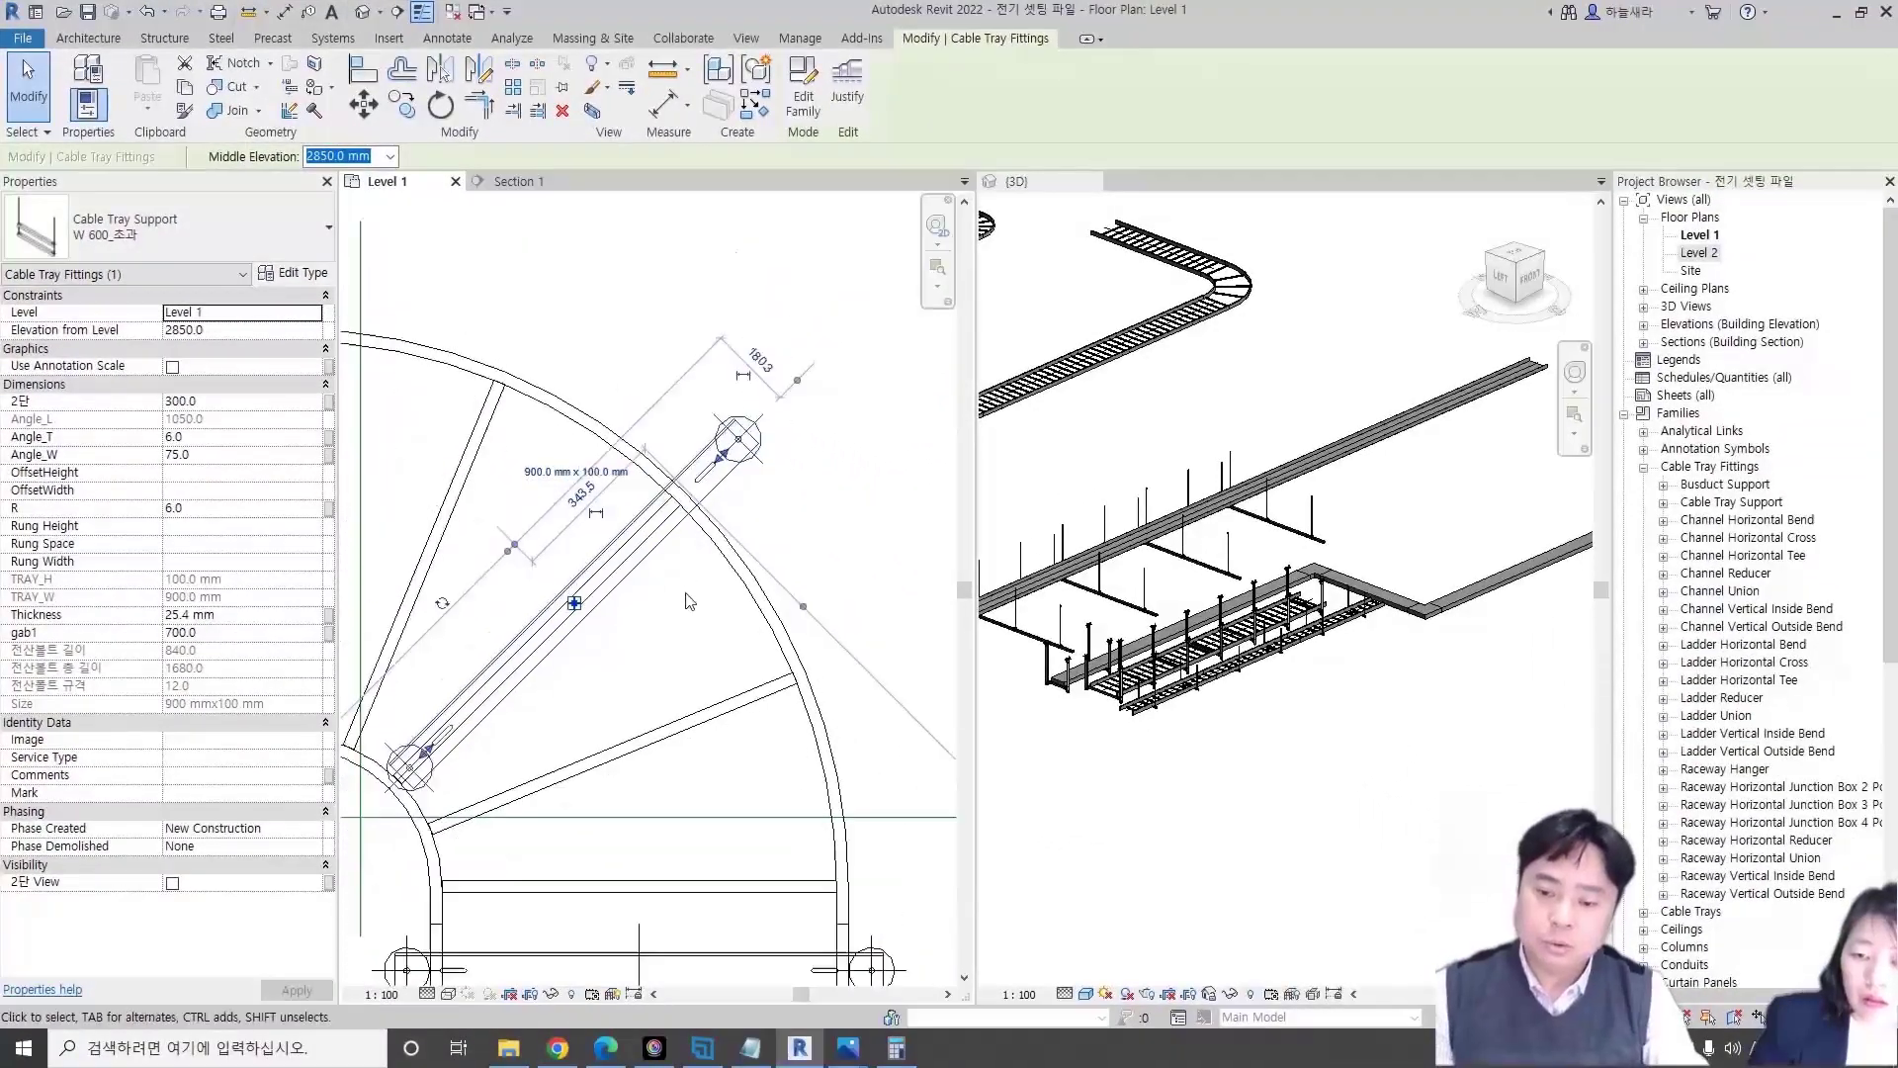
- Move the diagonal support to the line intersection and commit its 1000 mm width
scroll(788, 542, down, 1)
click(791, 547)
click(548, 681)
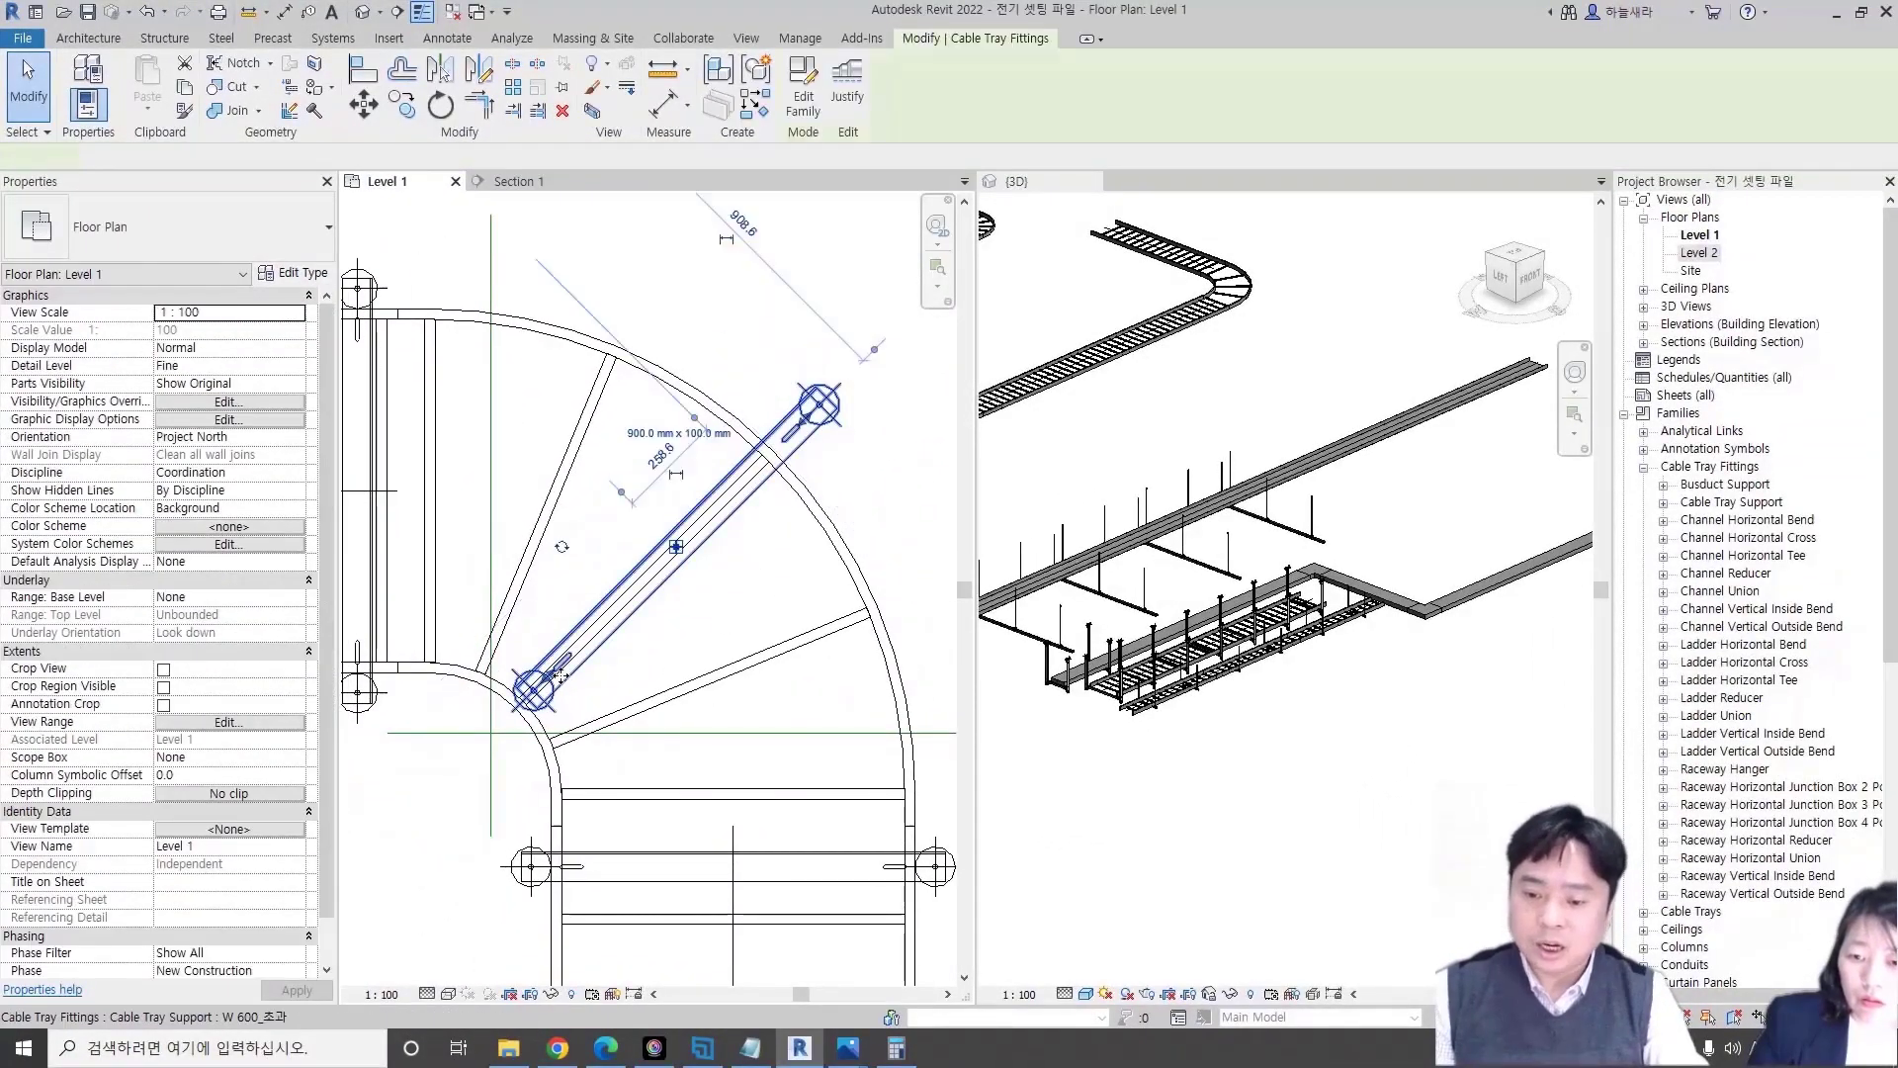
scroll(548, 682, up, 4)
middle_drag(613, 638, 662, 591)
key(m)
key(v)
click(510, 727)
scroll(471, 764, down, 2)
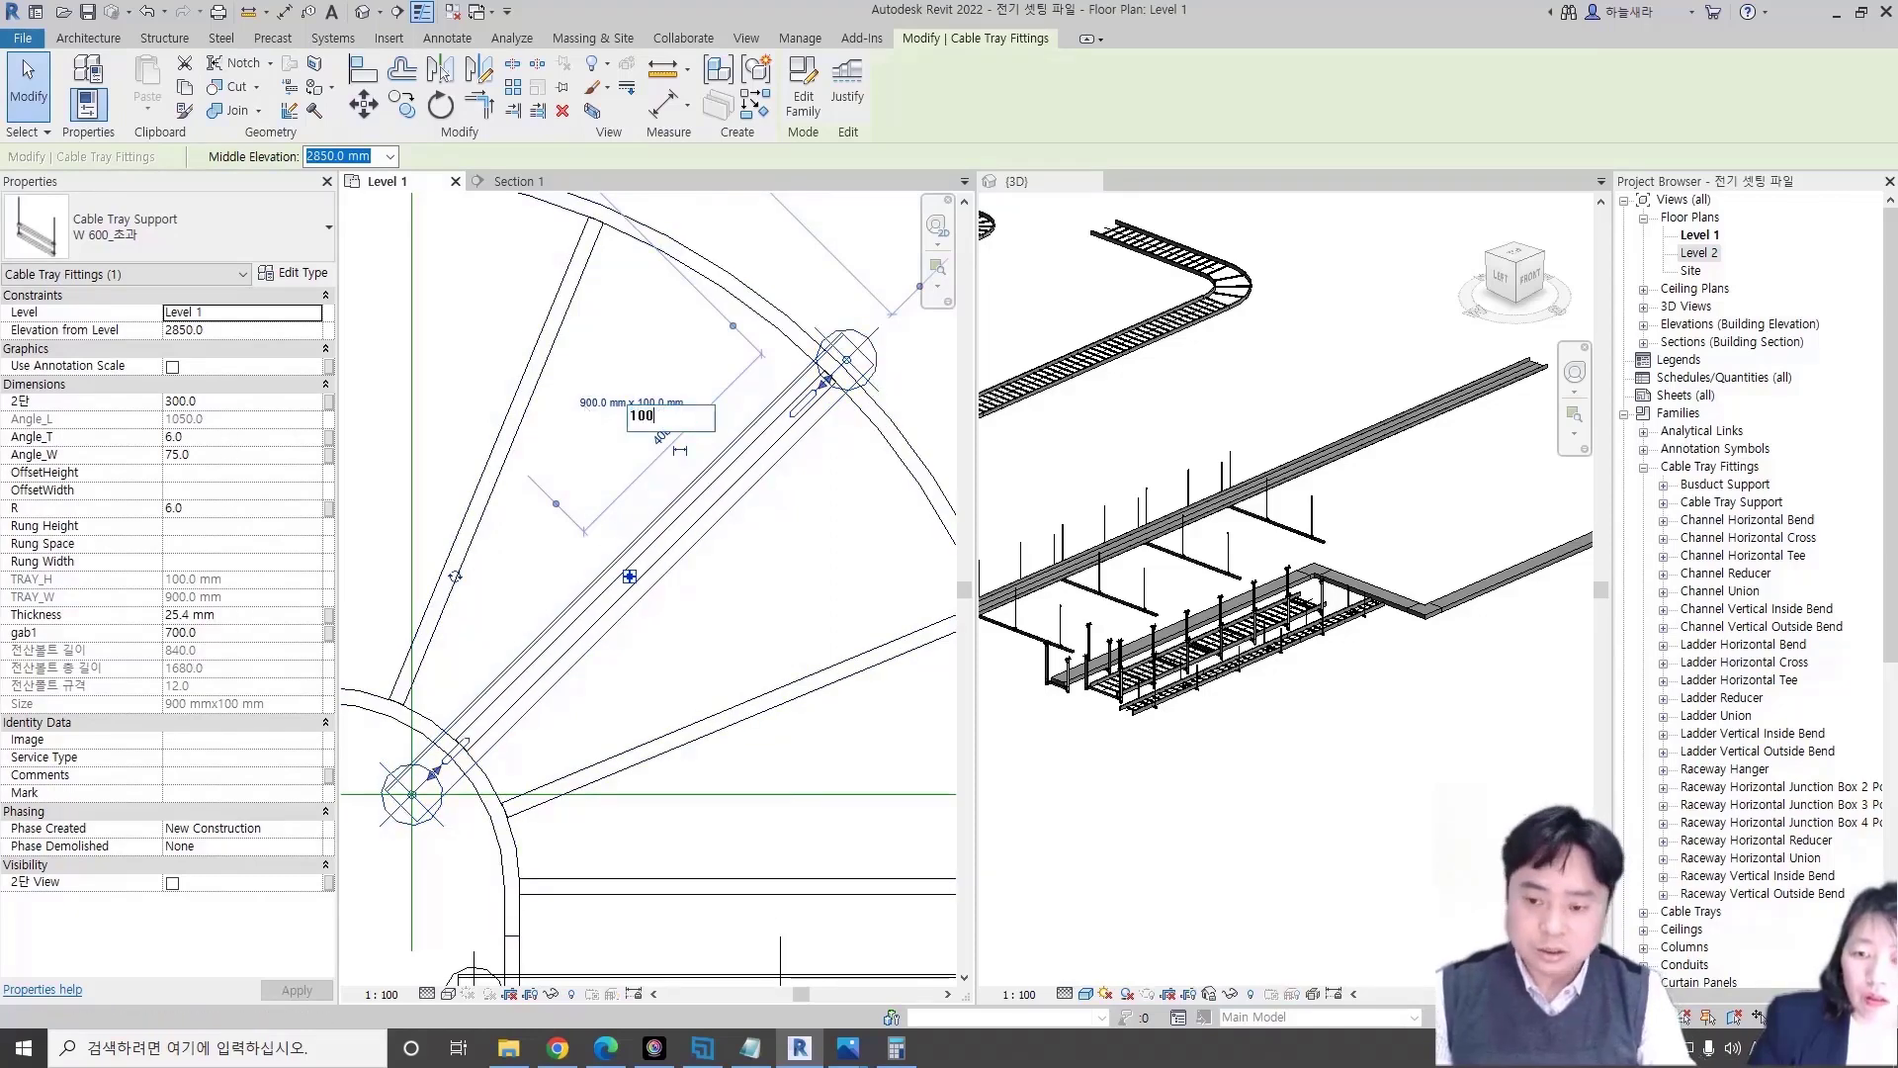
key(Return)
scroll(375, 831, up, 2)
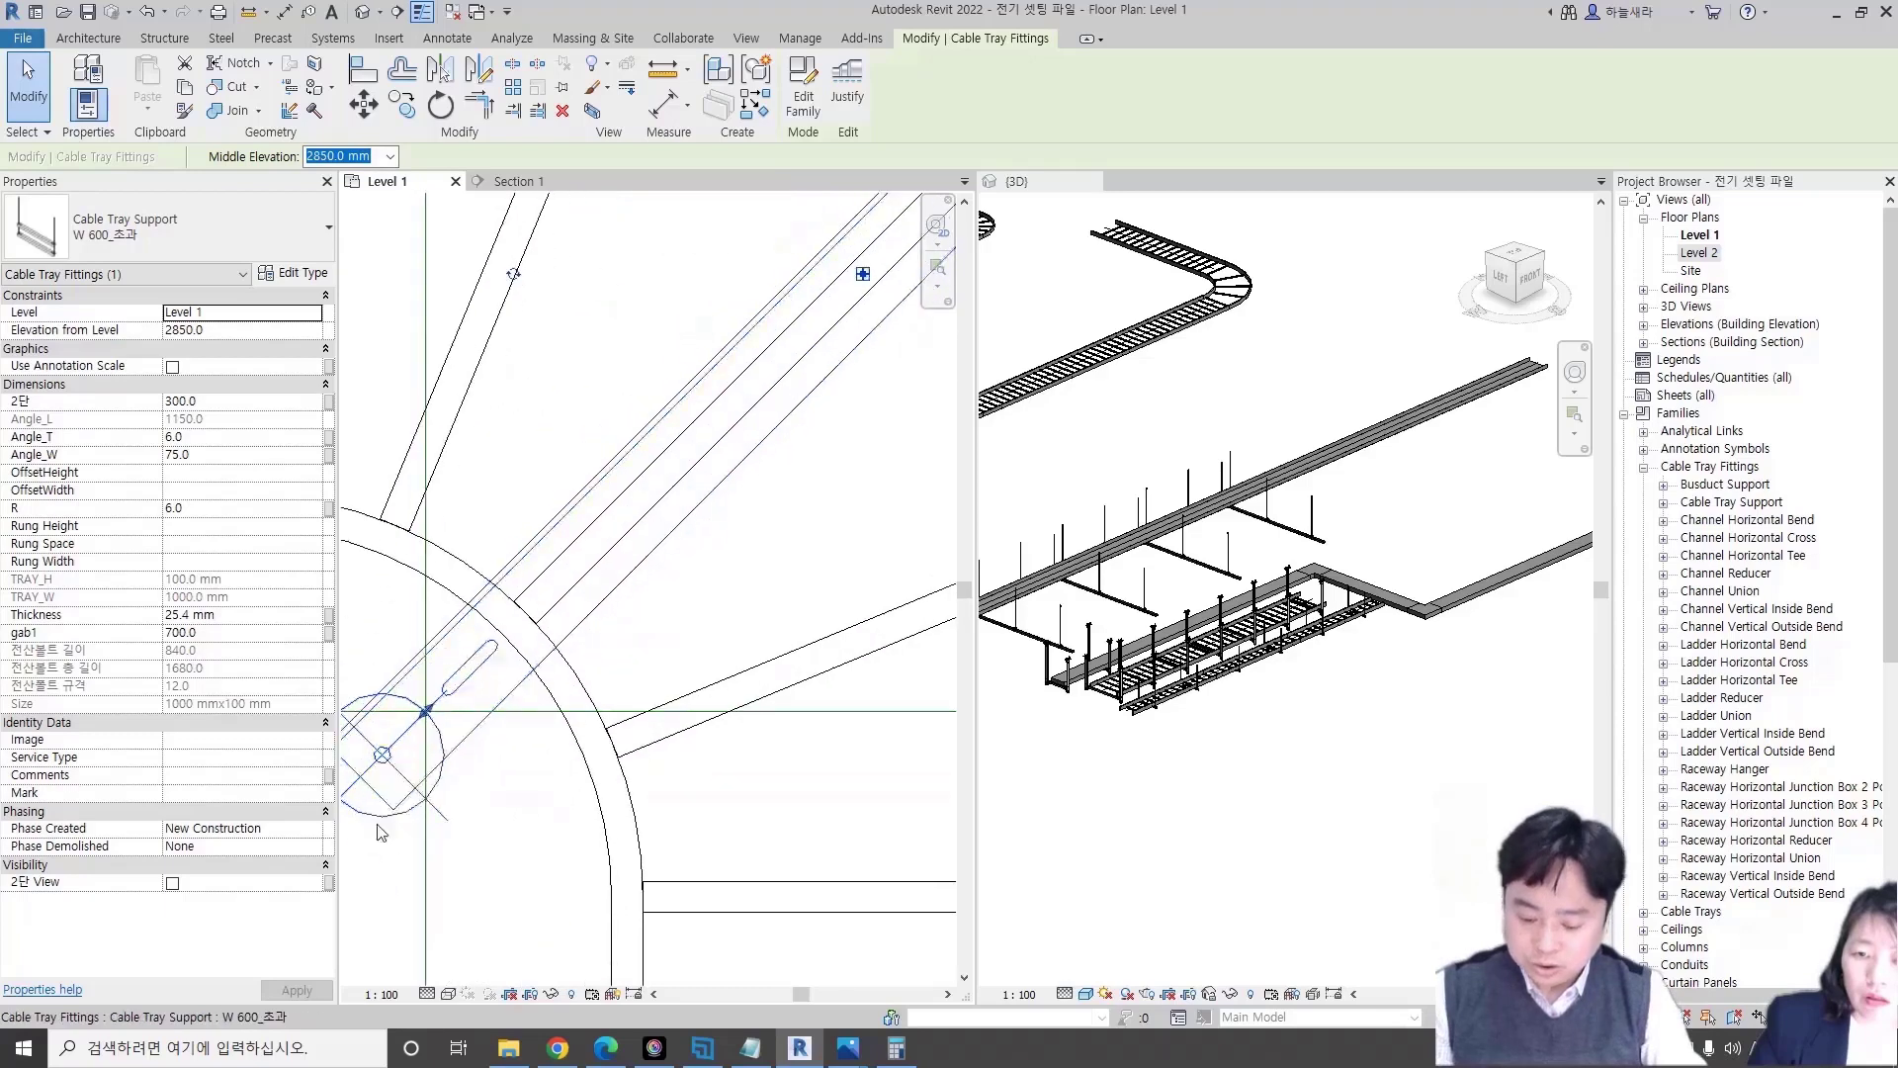
- Move the diagonal support onto the ladder bend corner
key(m)
key(v)
scroll(402, 721, up, 2)
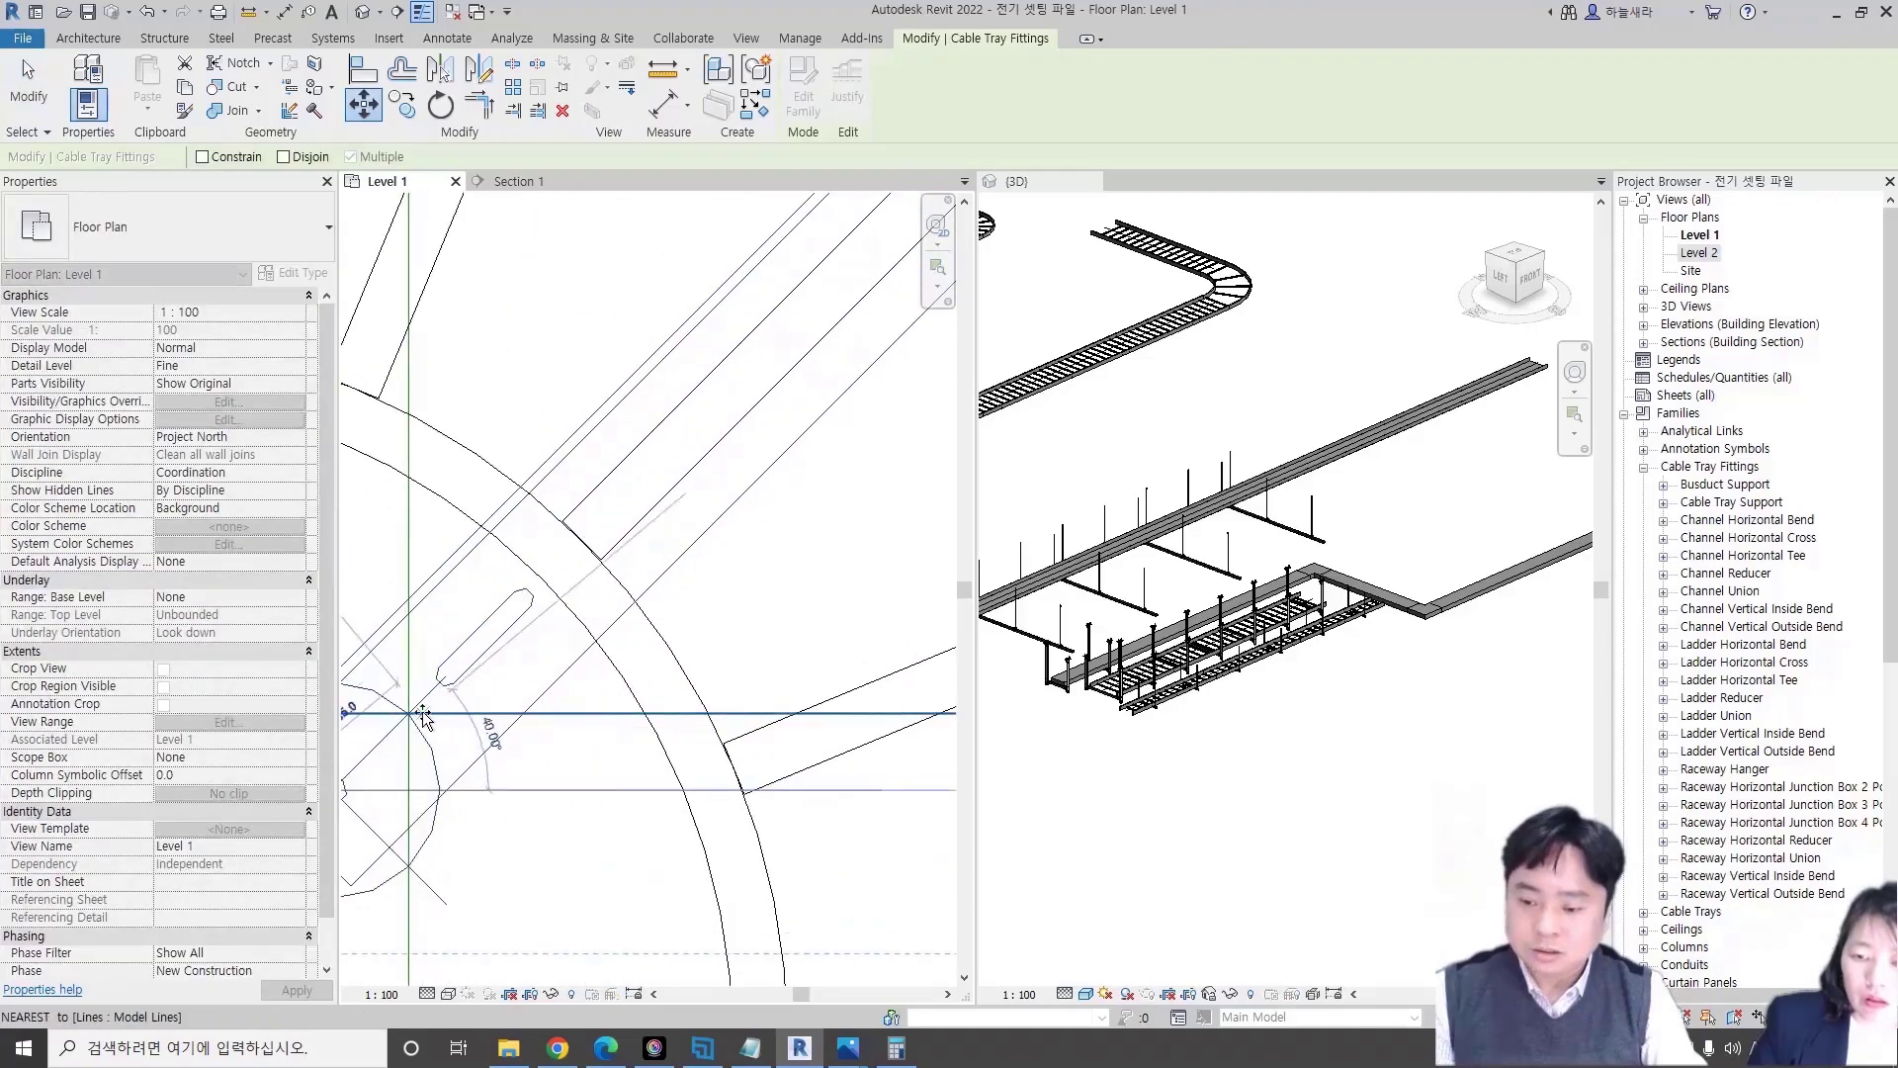
click(408, 712)
scroll(445, 731, down, 3)
- Delete the helper model line
key(Escape)
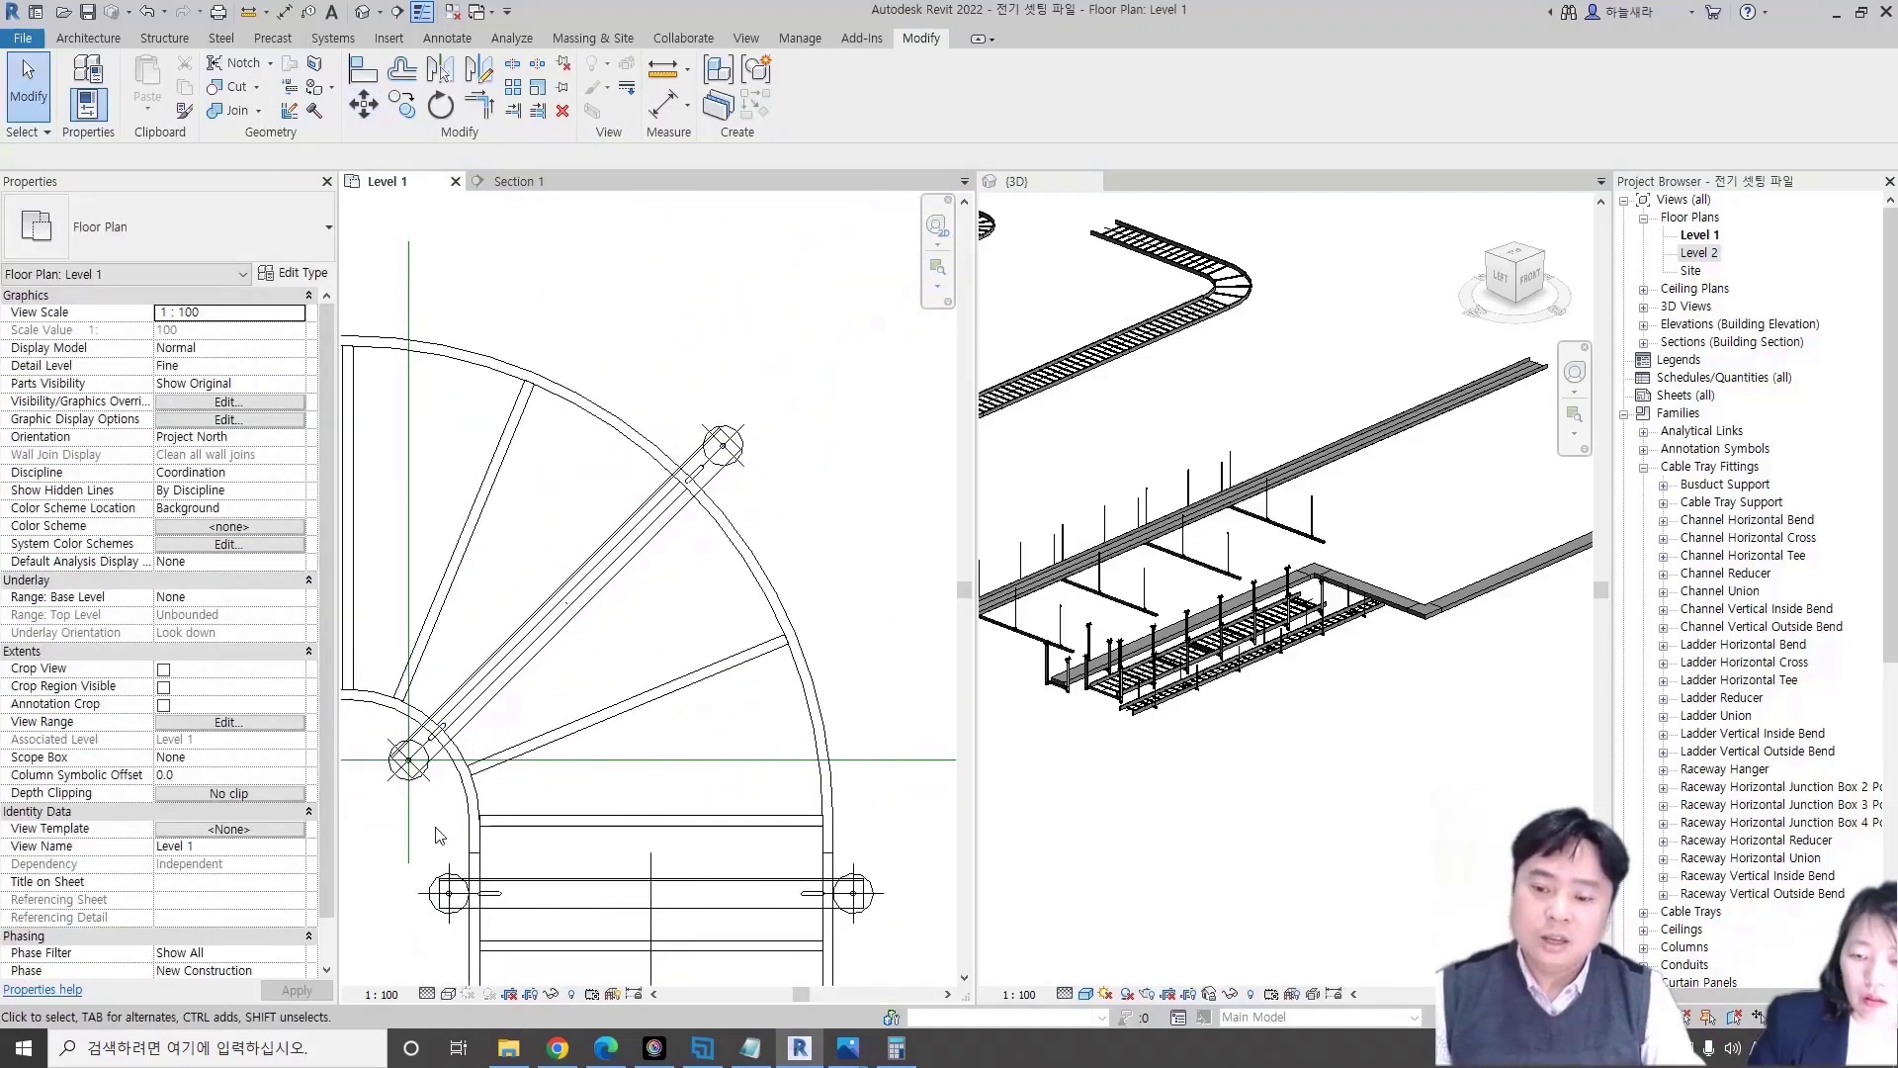
scroll(831, 683, down, 3)
click(809, 638)
key(Delete)
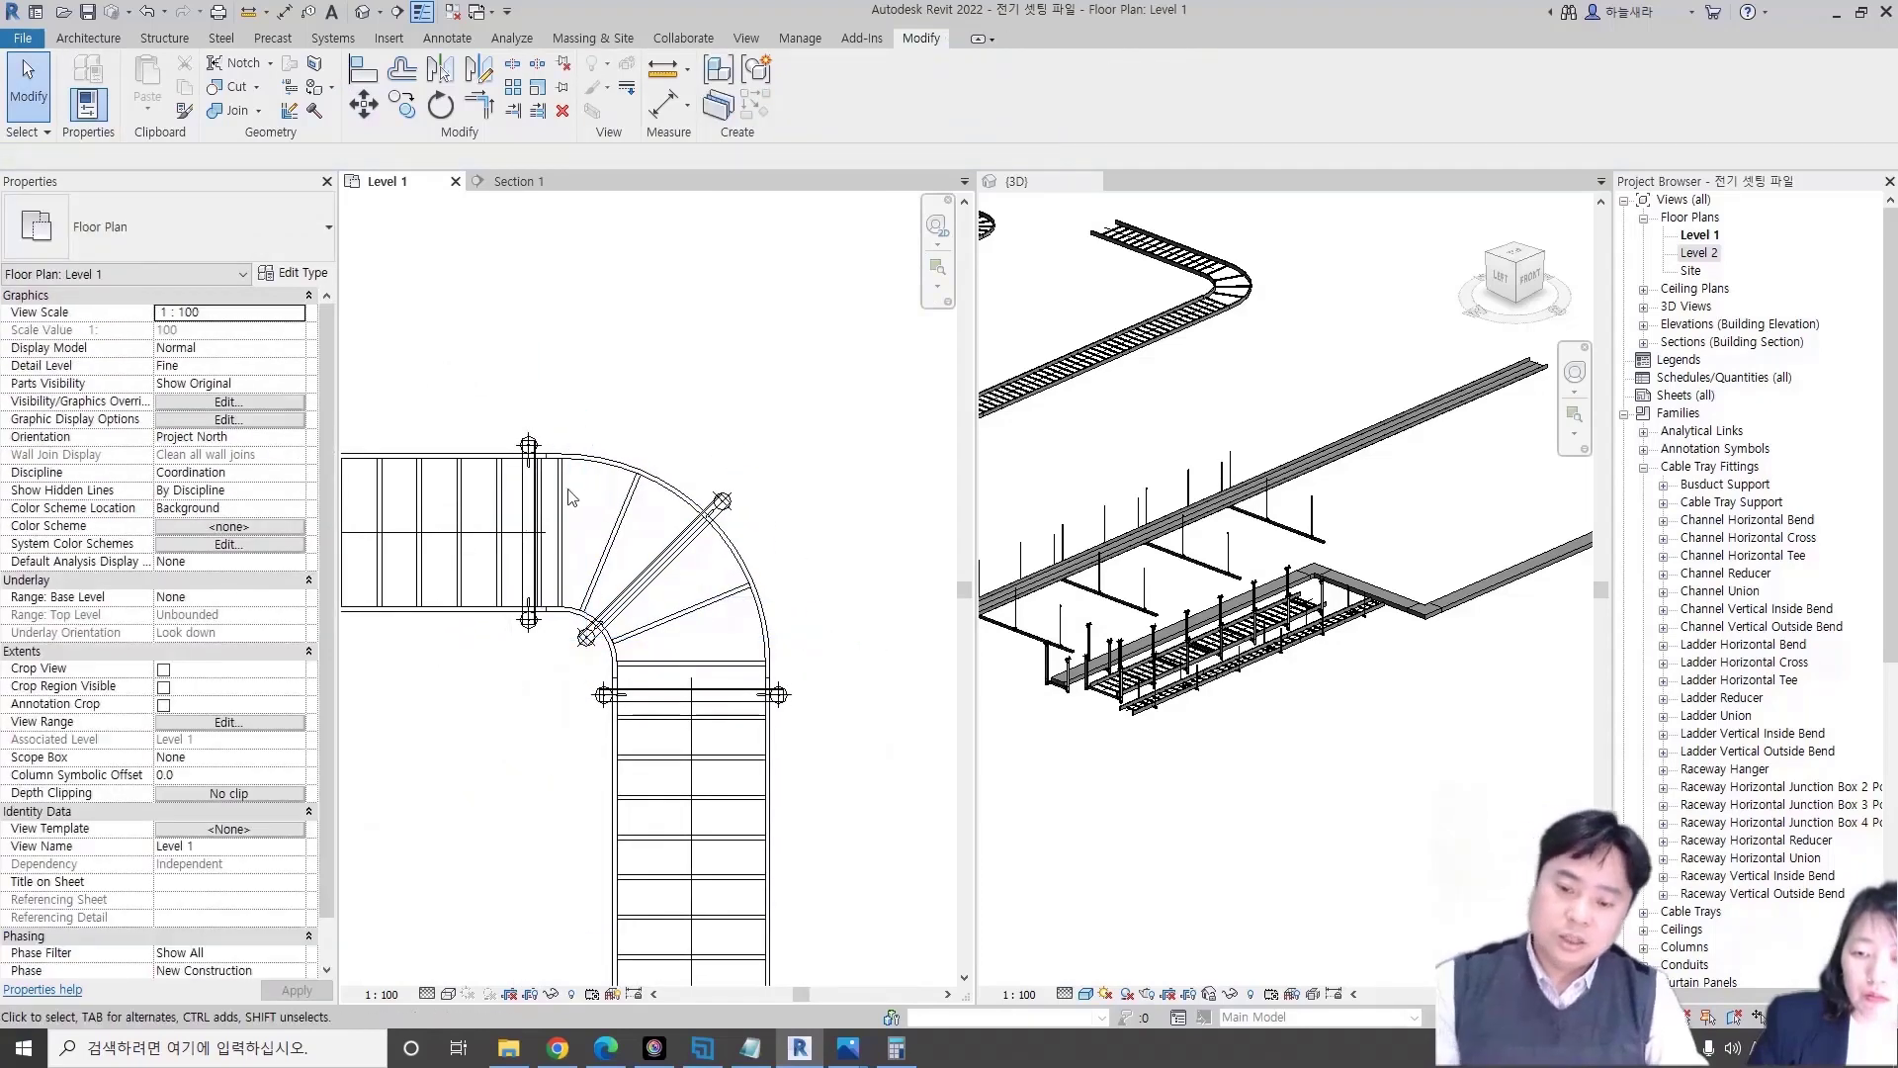
scroll(570, 497, down, 1)
- Move the straight-tray support below the bend 200 mm down
middle_drag(714, 675, 737, 645)
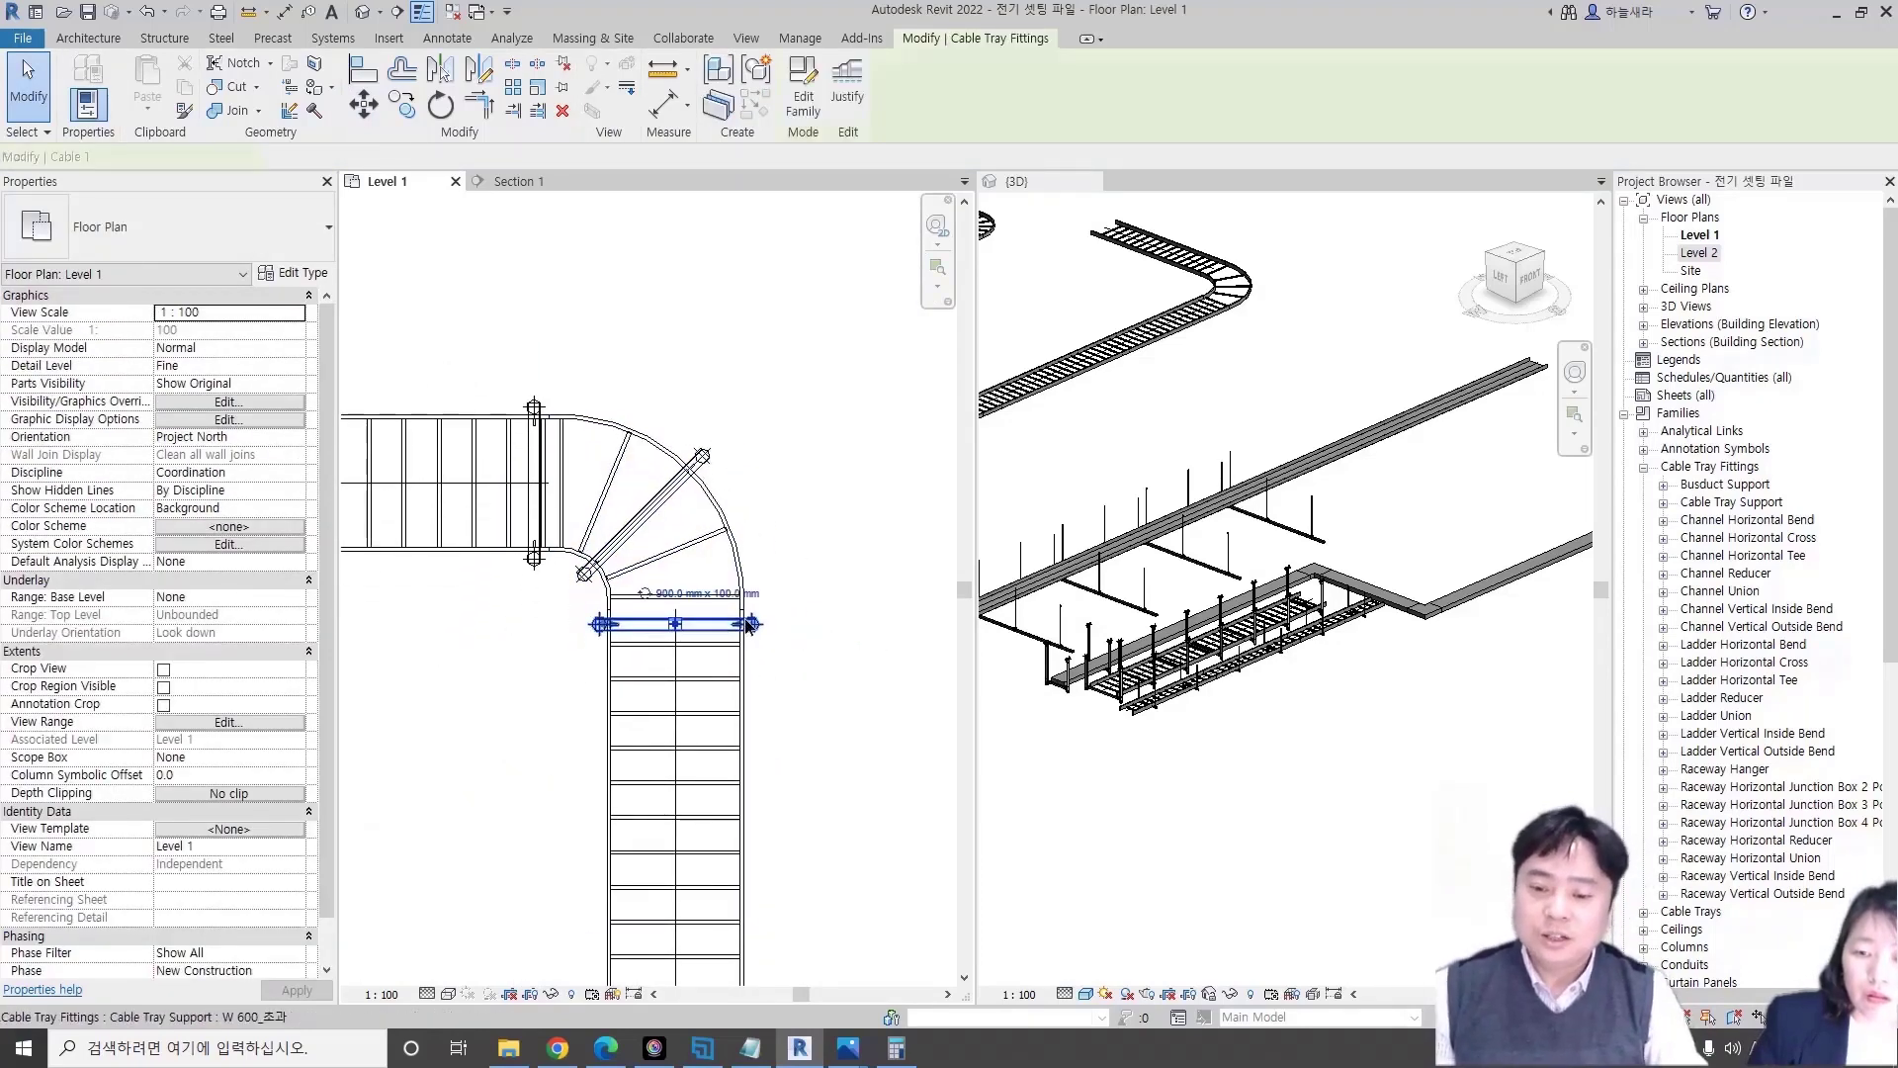
click(749, 626)
key(m)
key(v)
click(768, 590)
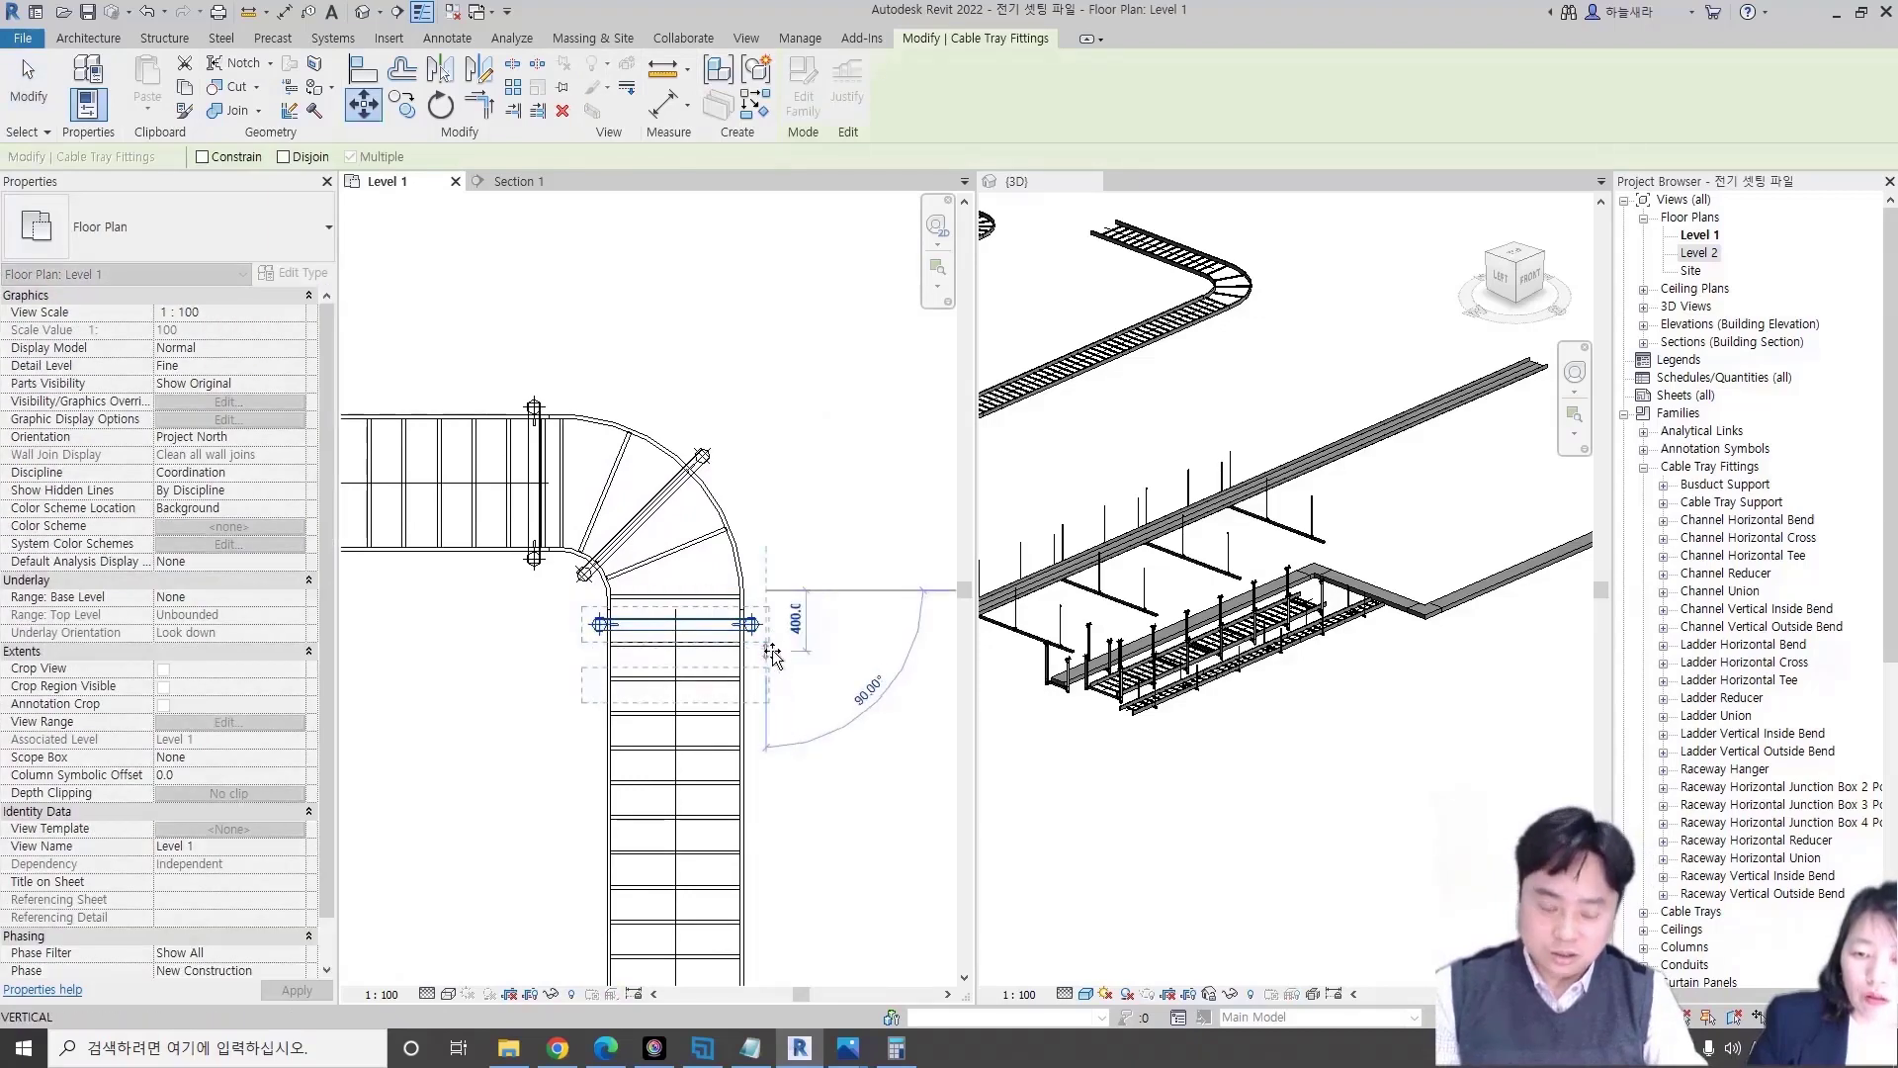
text(200)
key(Return)
key(Escape)
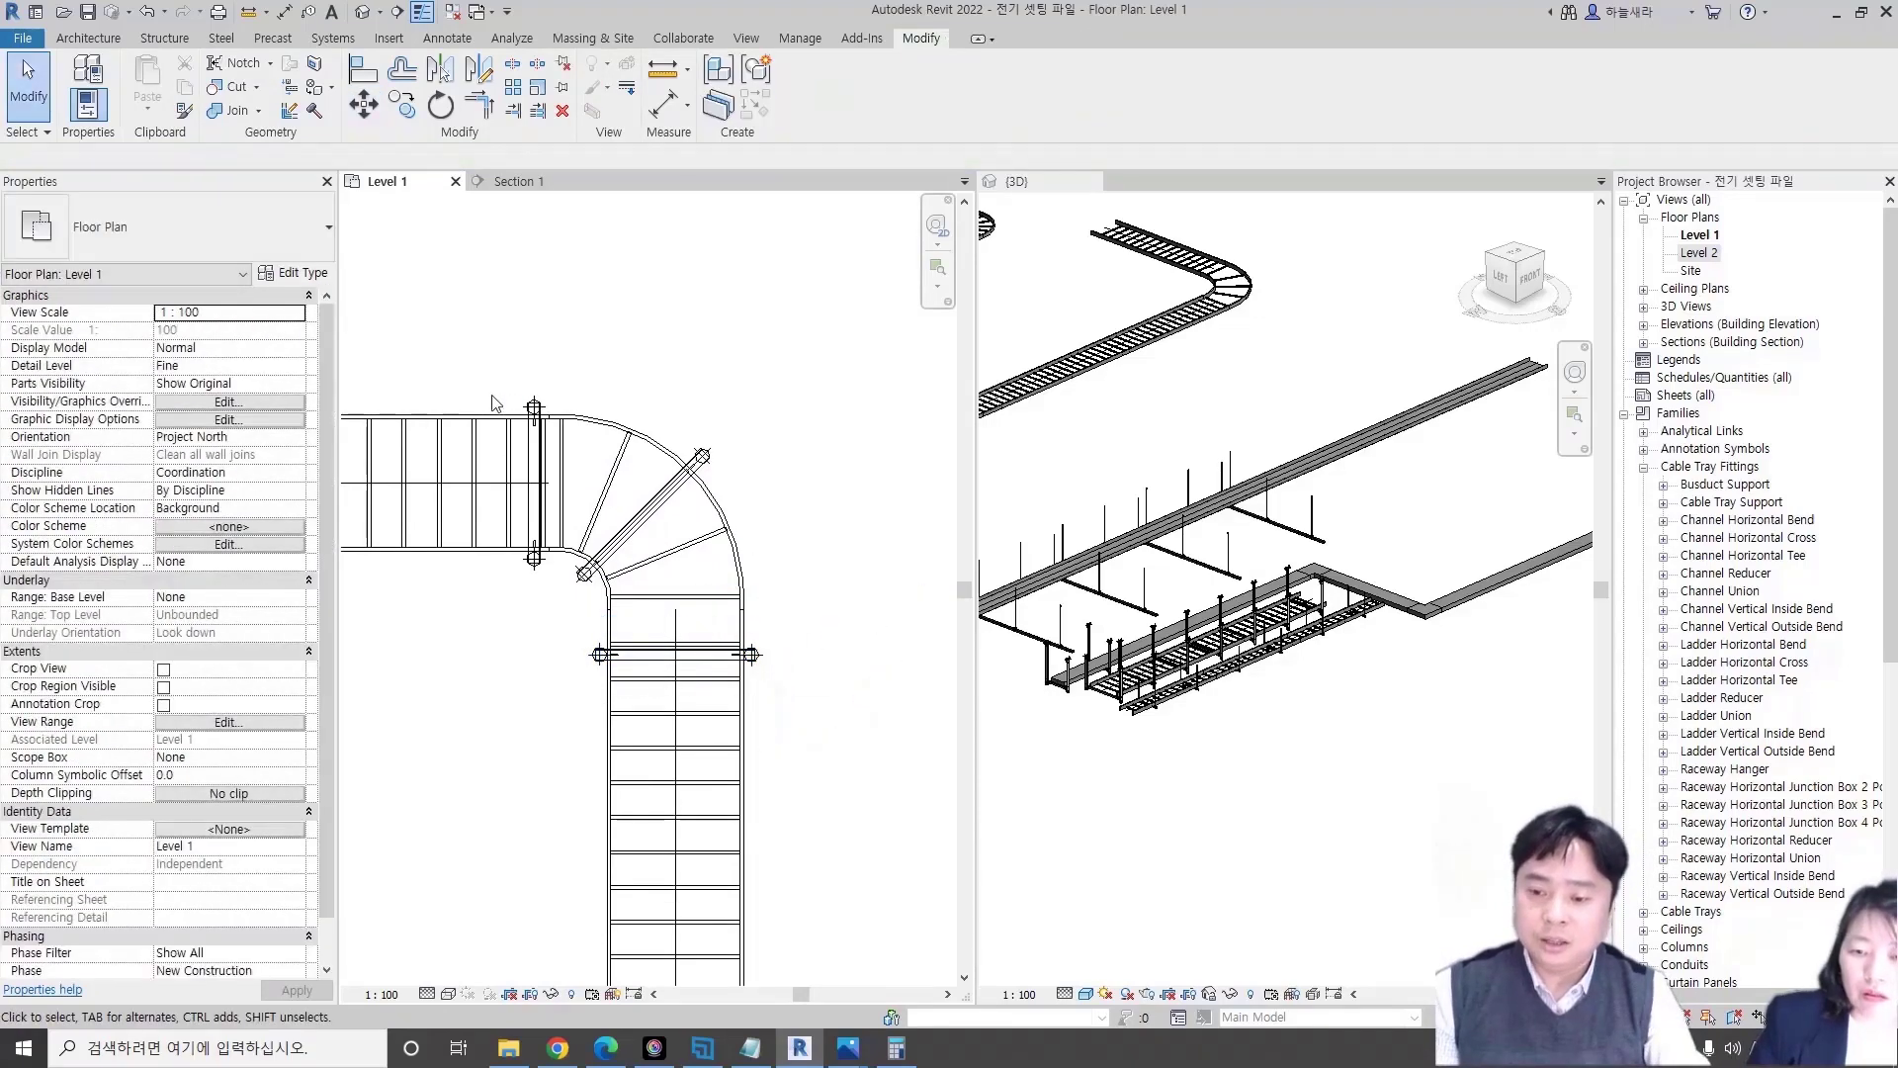
- Move the support on the left tray 200 mm horizontally away from the bend
click(534, 464)
key(m)
key(v)
click(809, 348)
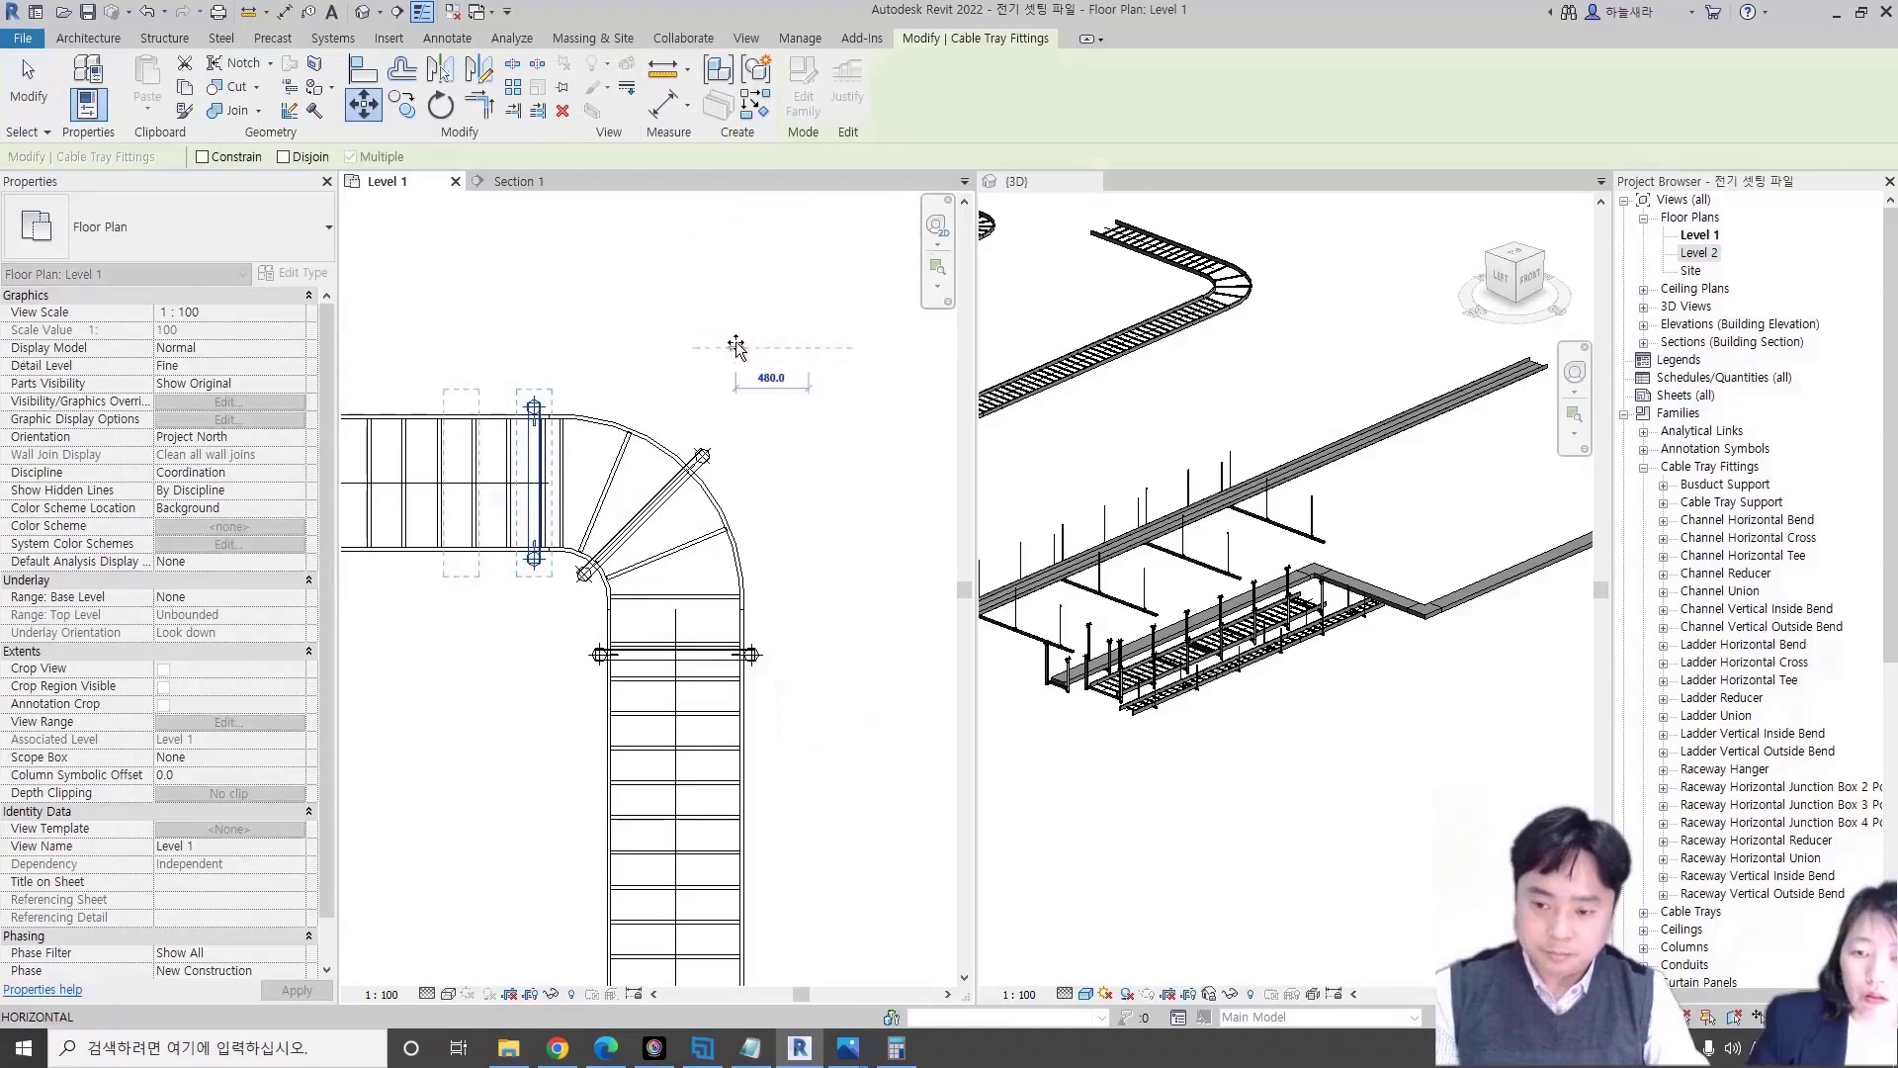
text(00)
key(Return)
key(Escape)
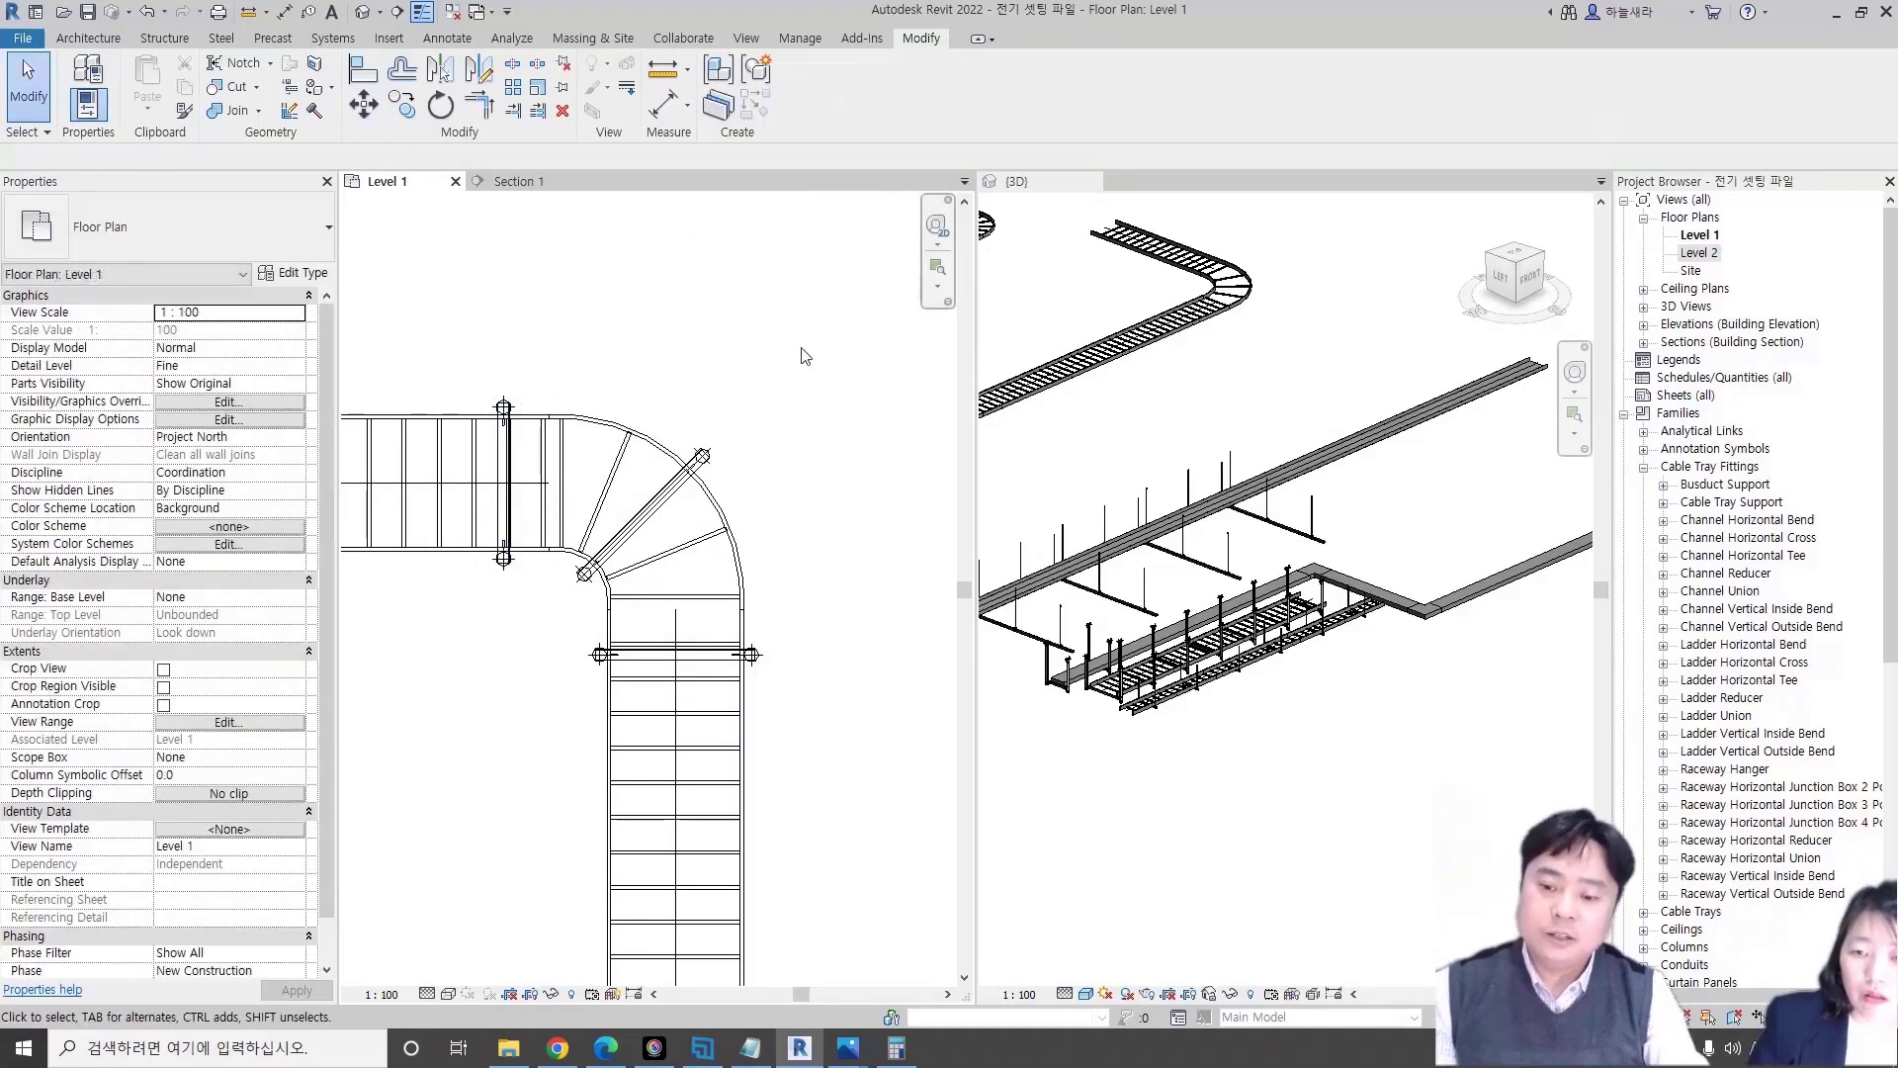
scroll(805, 356, down, 1)
scroll(839, 593, down, 1)
middle_drag(840, 592, 715, 535)
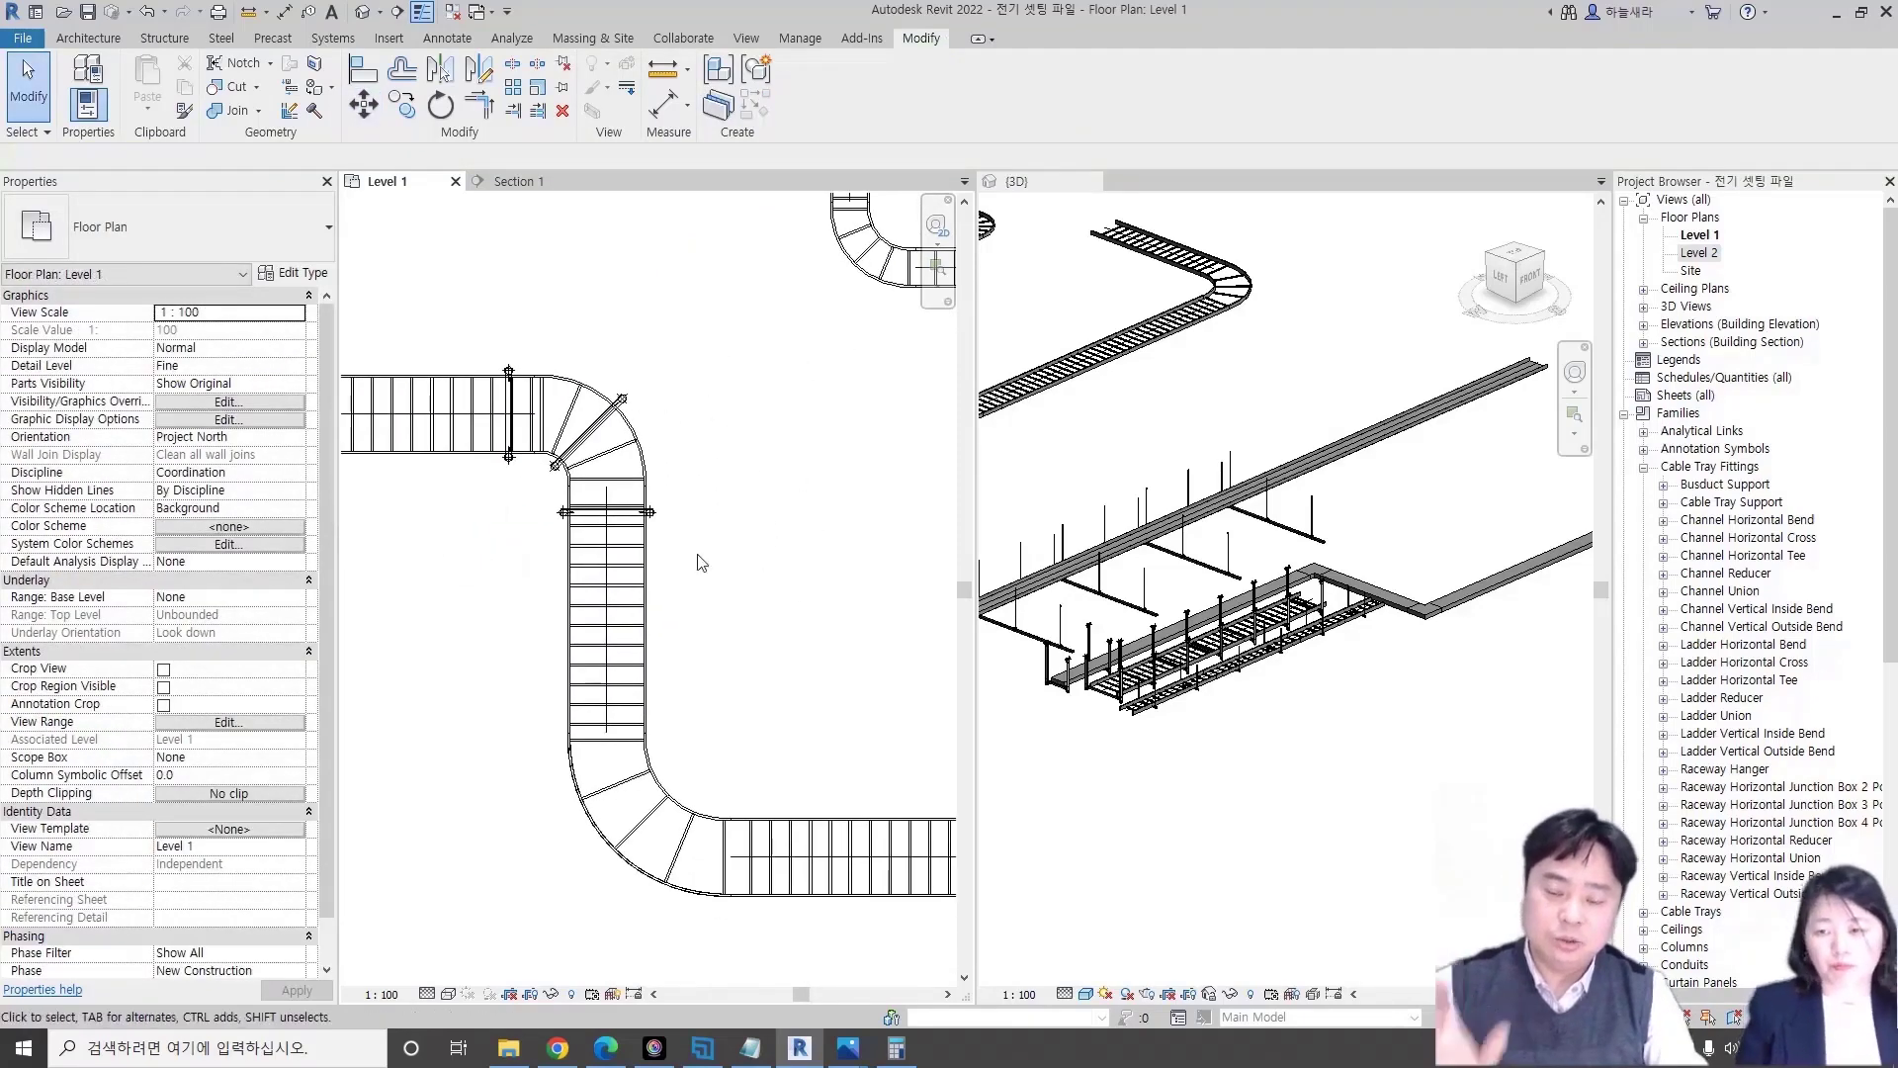
- Select the lower ladder bend and look at its right-click options, then dismiss them
click(681, 817)
scroll(680, 817, down, 1)
scroll(686, 768, down, 1)
key(Escape)
scroll(633, 762, down, 1)
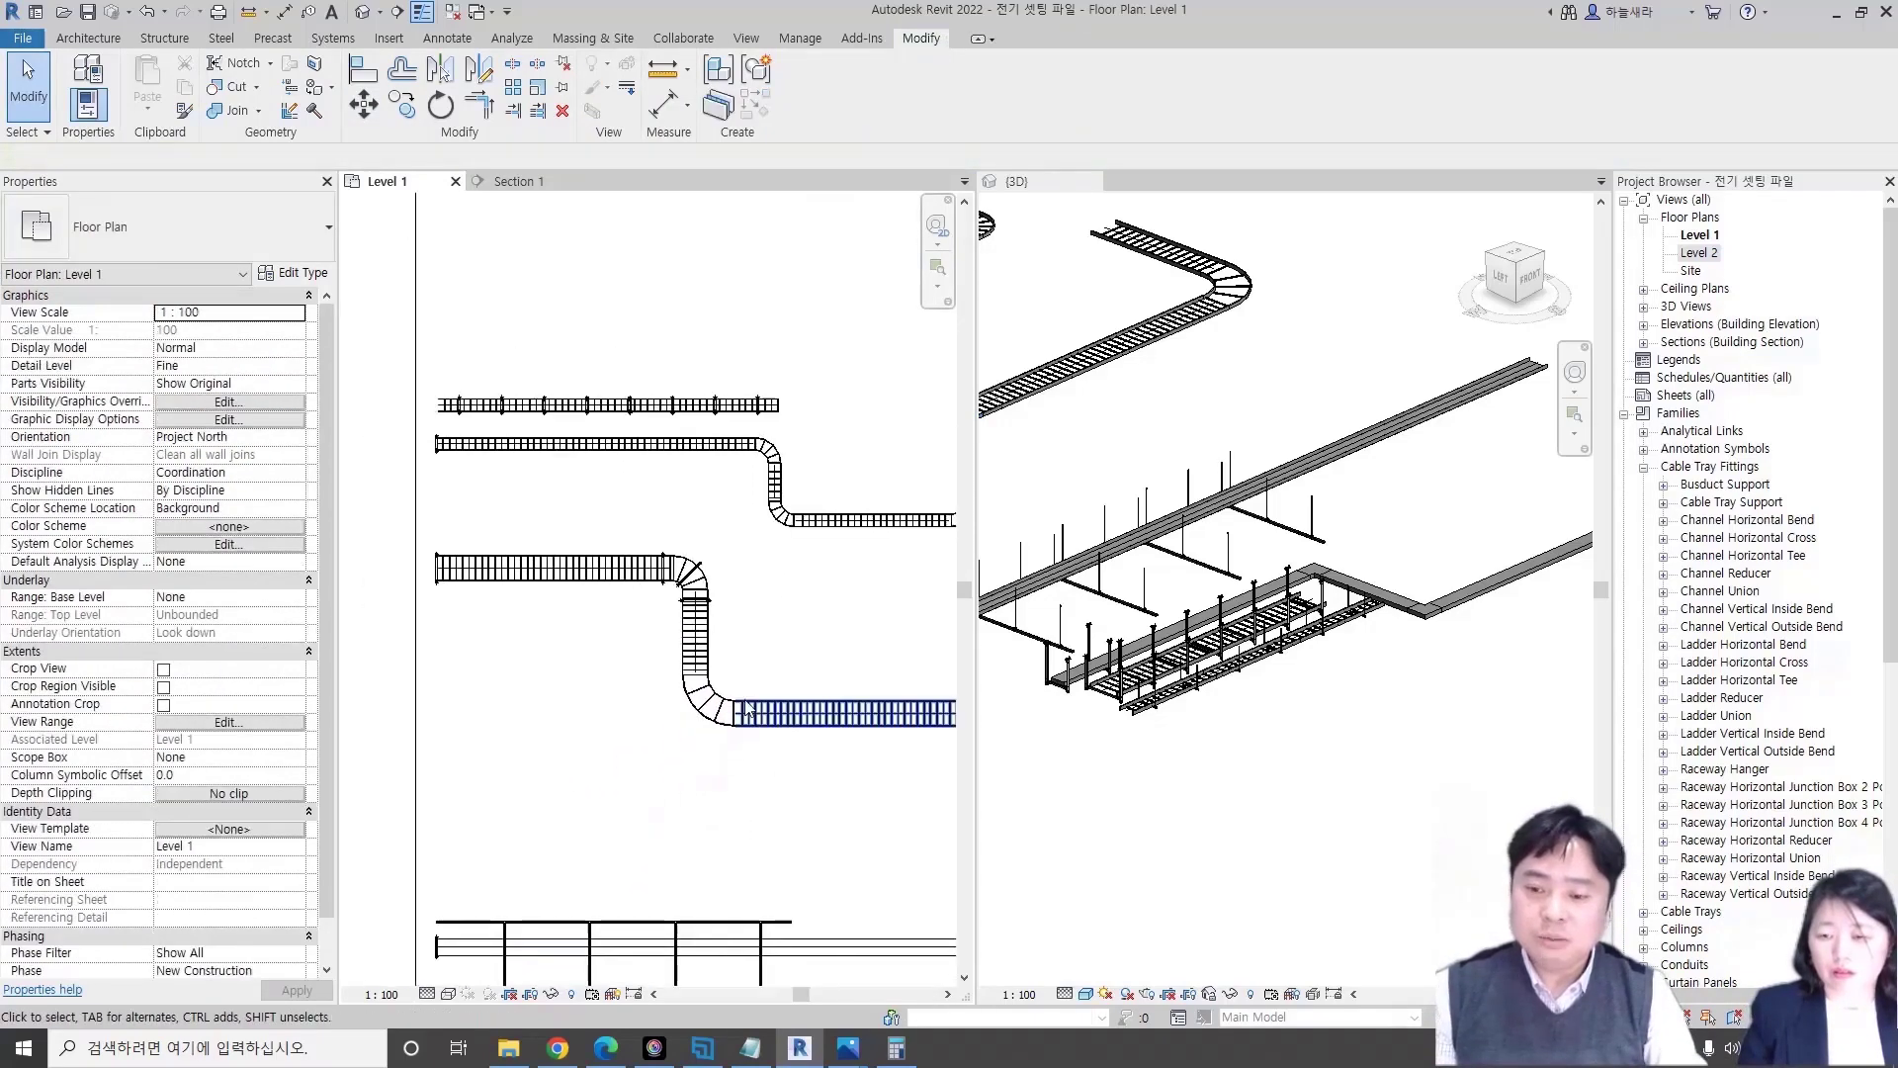
scroll(593, 757, down, 1)
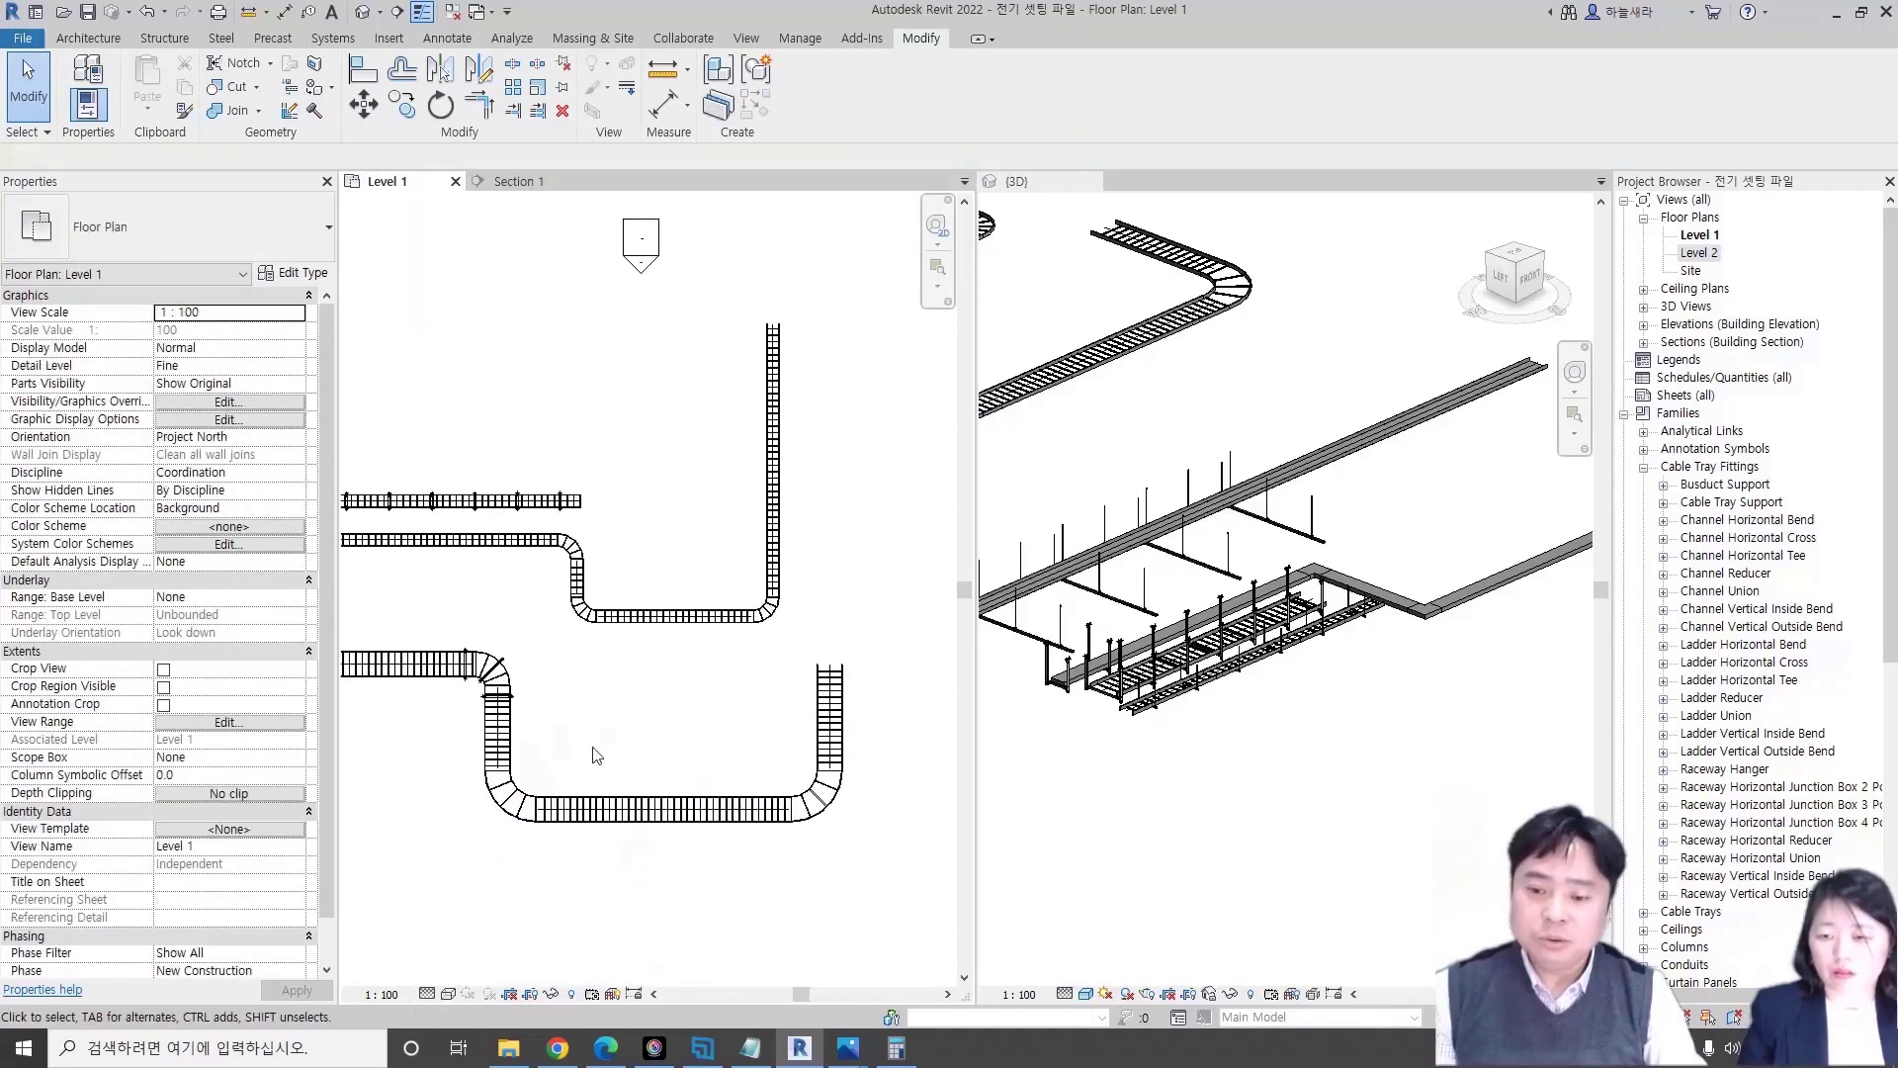
right_click(833, 809)
key(Escape)
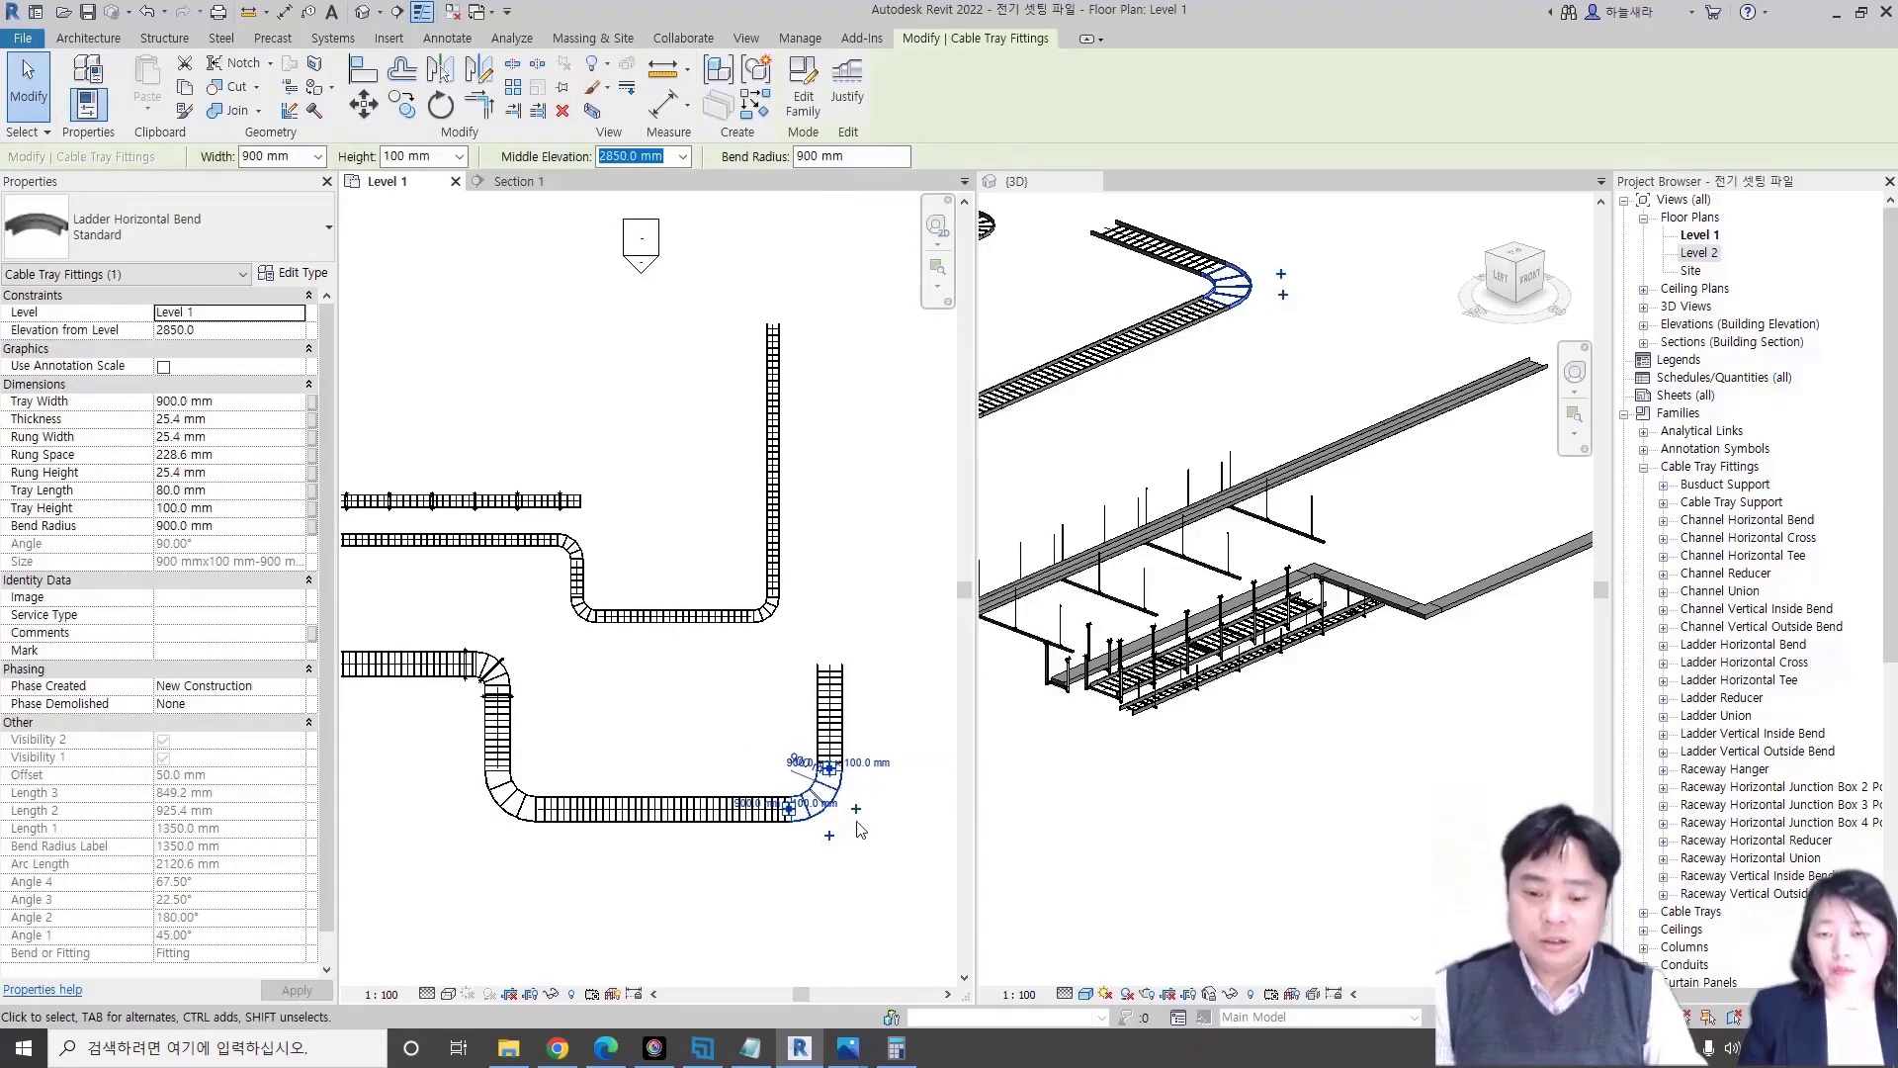
key(Escape)
- Select all Ladder Horizontal Bends with SA and apply a new bend radius
click(832, 805)
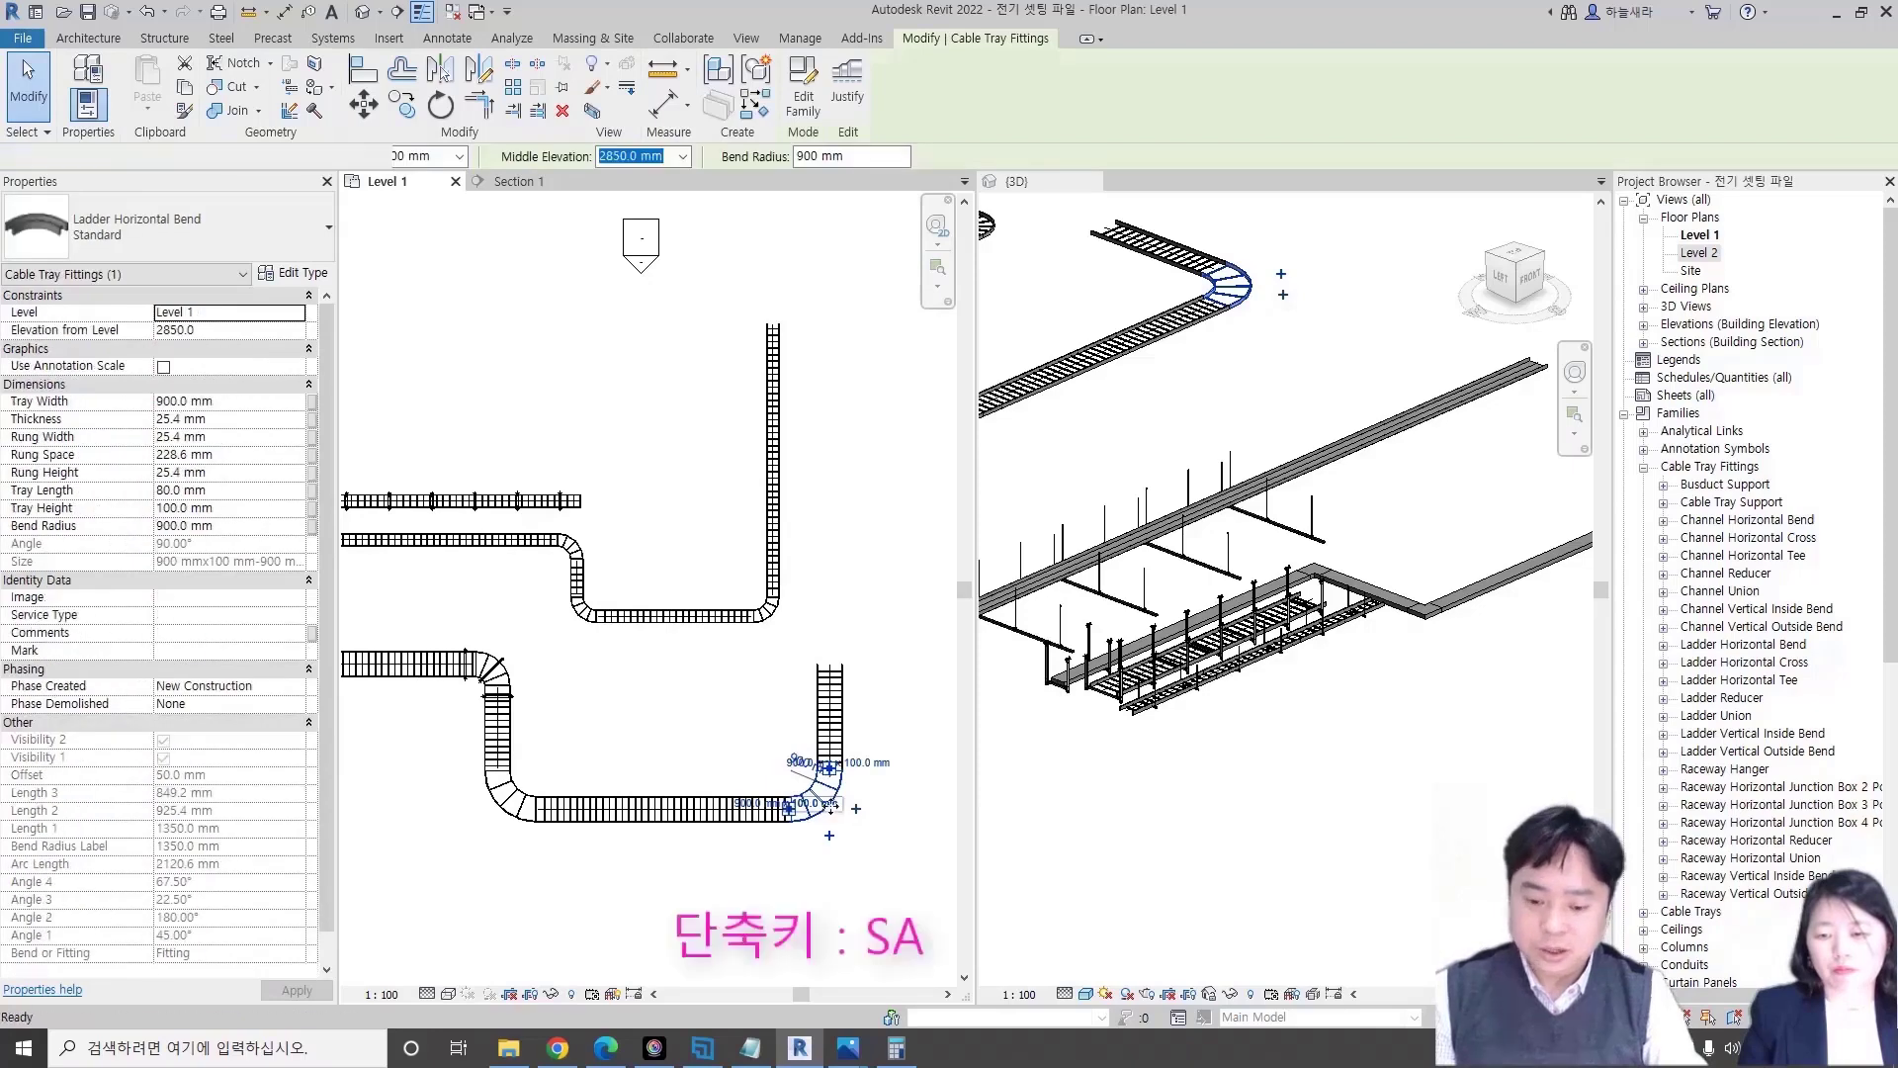
key(s)
key(a)
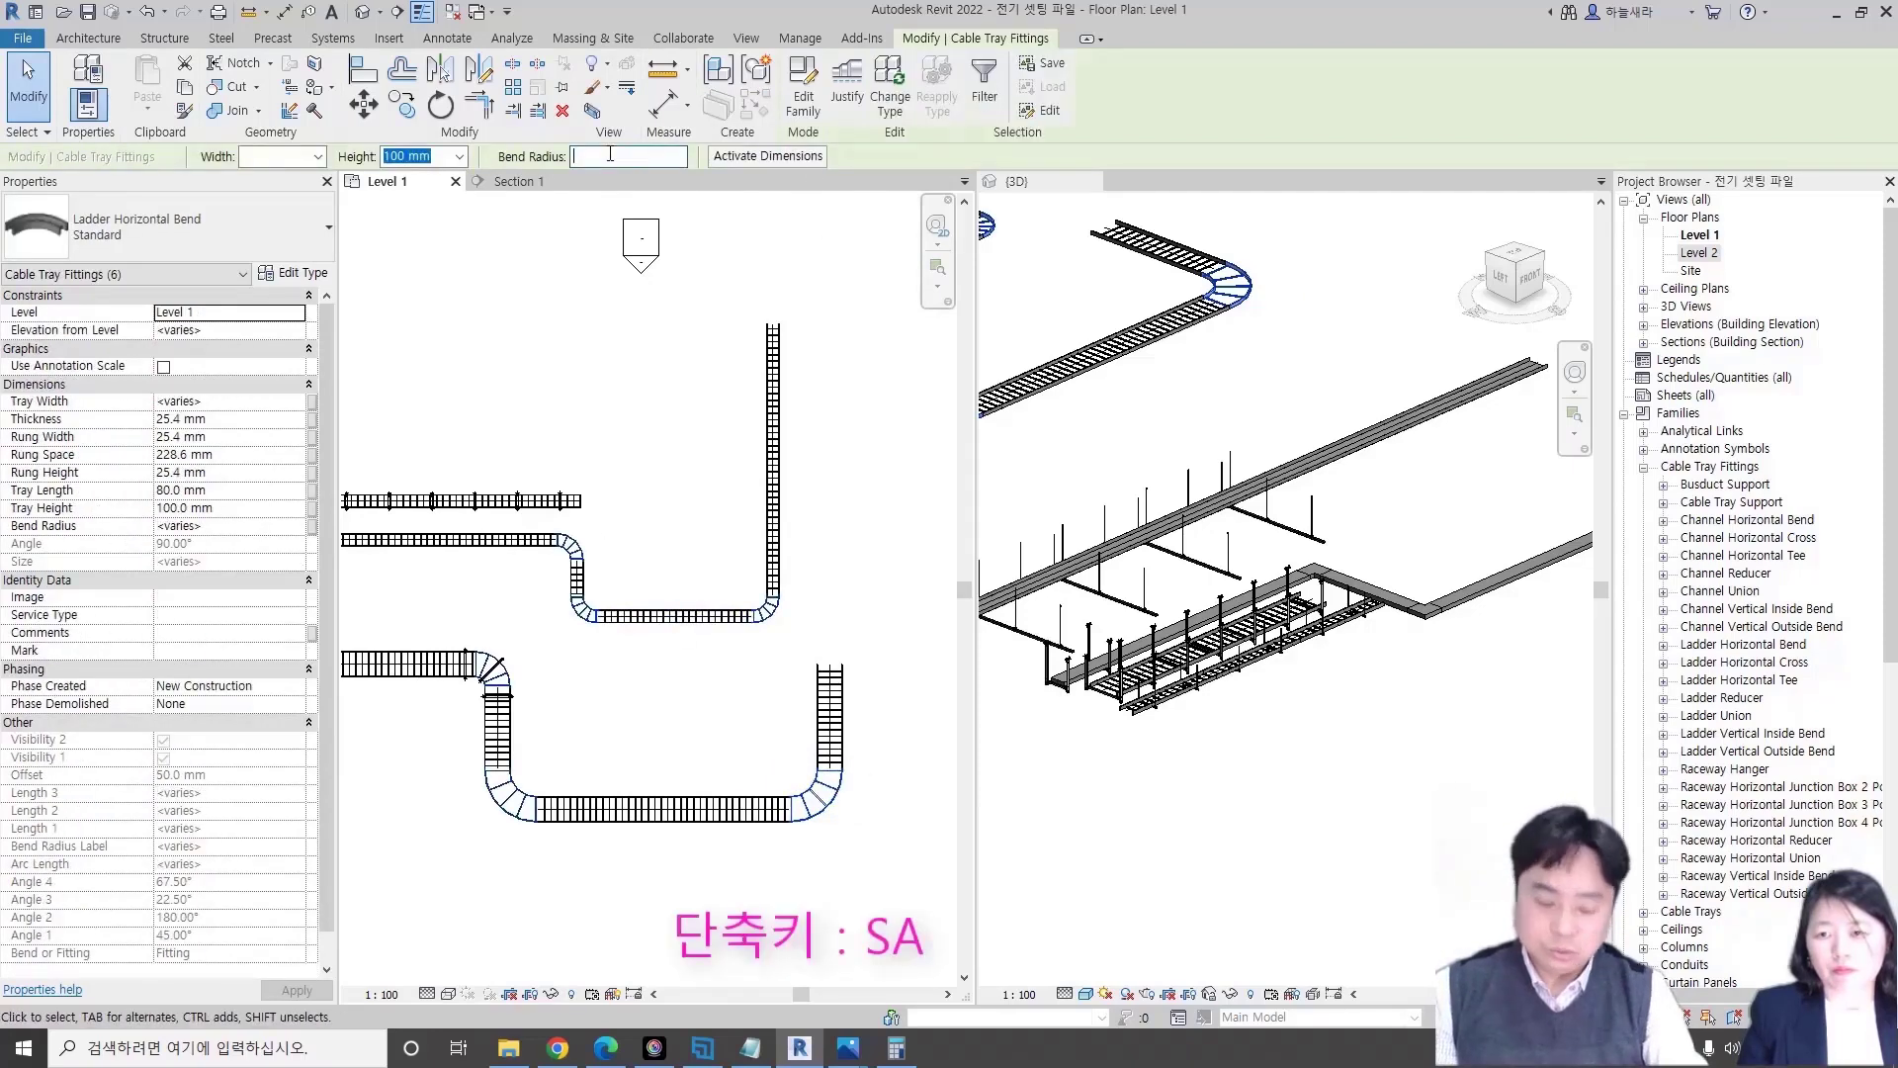
key(Return)
click(716, 452)
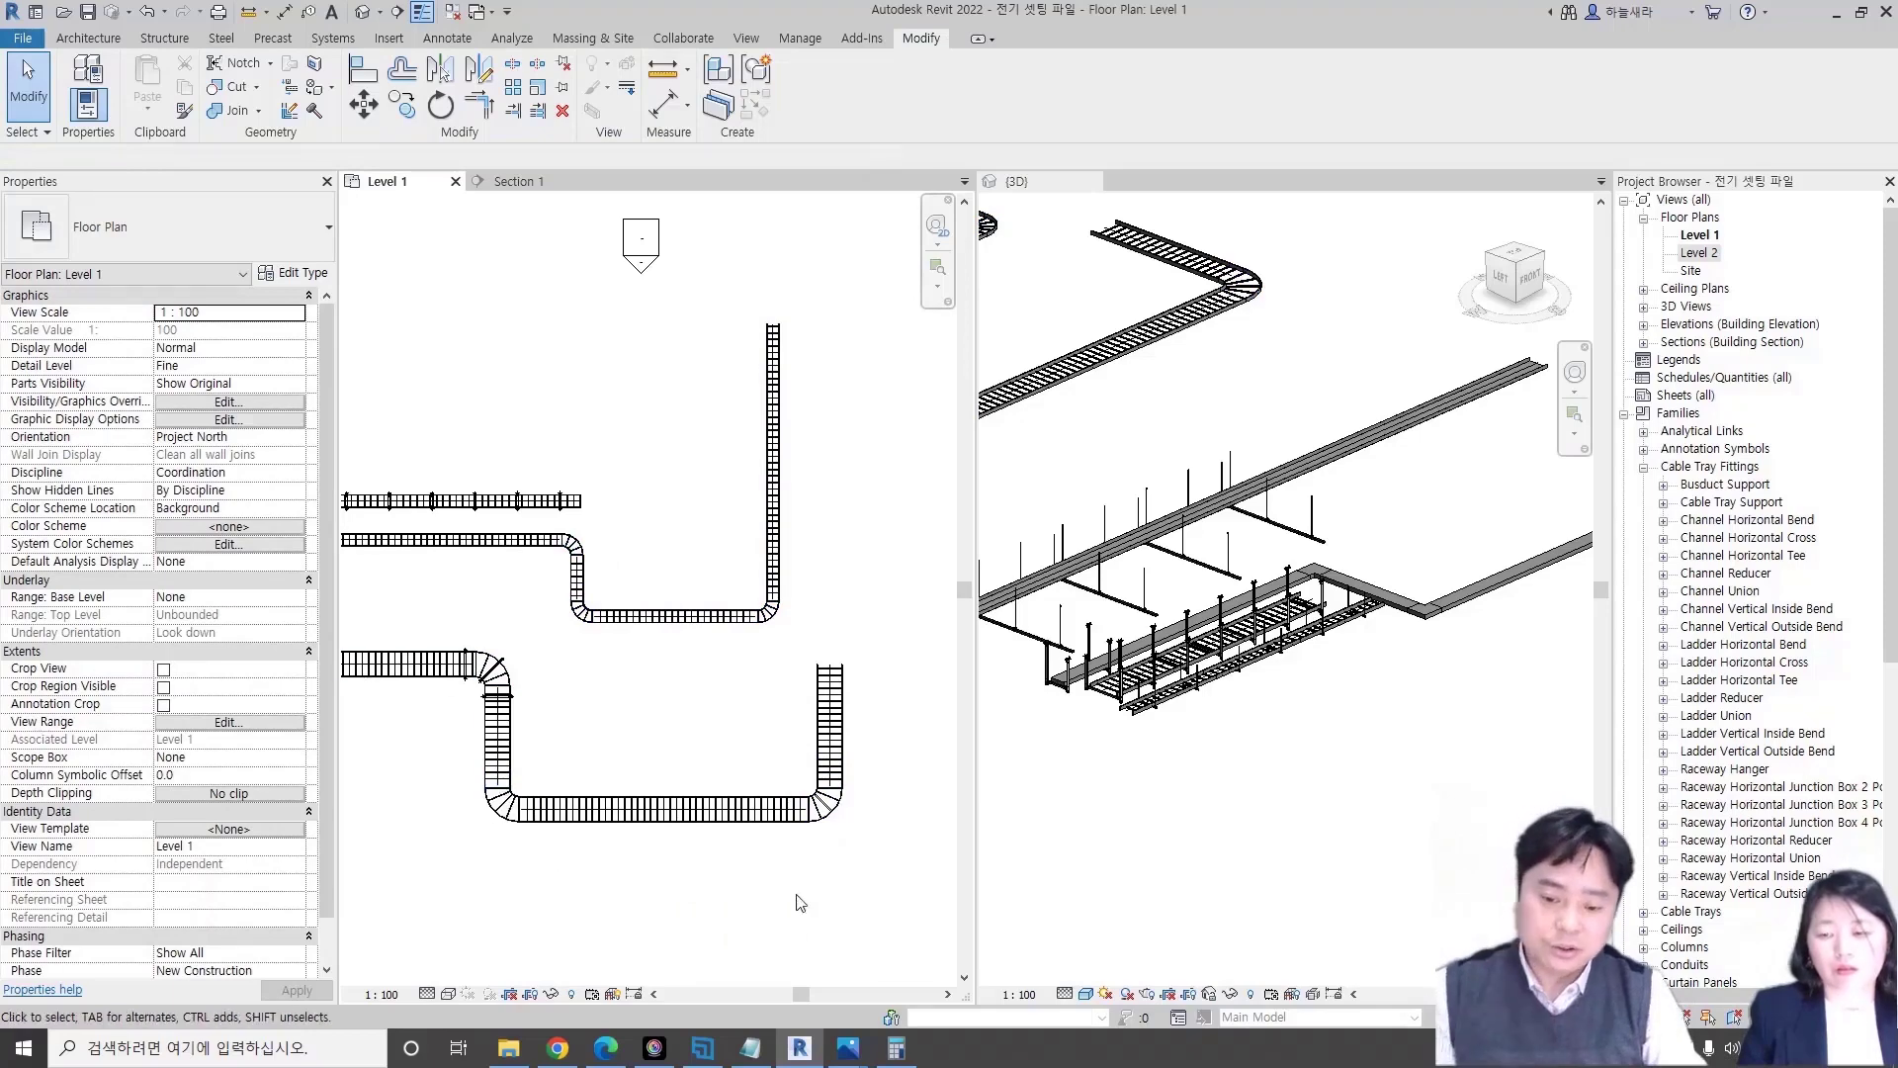
- Zoom and pan the plan to the straight ladder run at the lower bend
scroll(624, 744, up, 2)
scroll(594, 712, up, 2)
scroll(570, 680, up, 2)
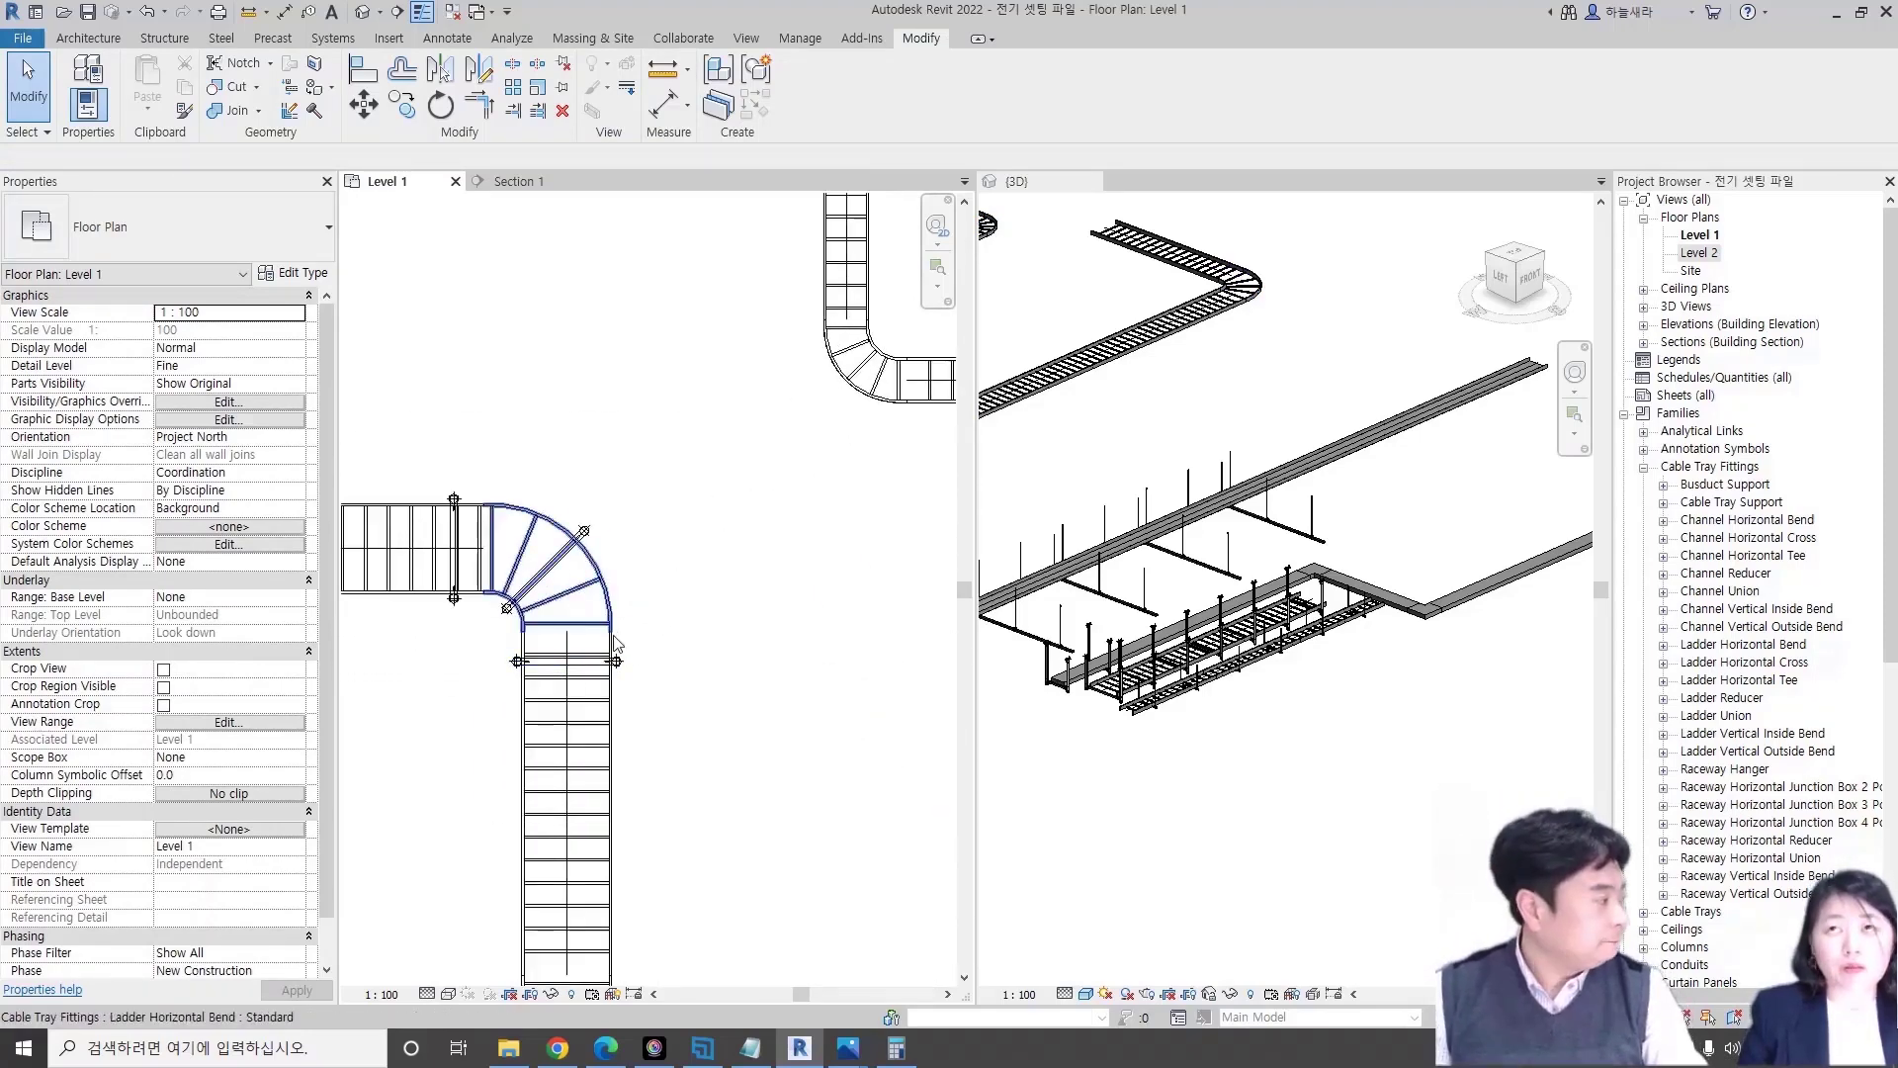
middle_drag(586, 663, 695, 605)
scroll(695, 604, down, 1)
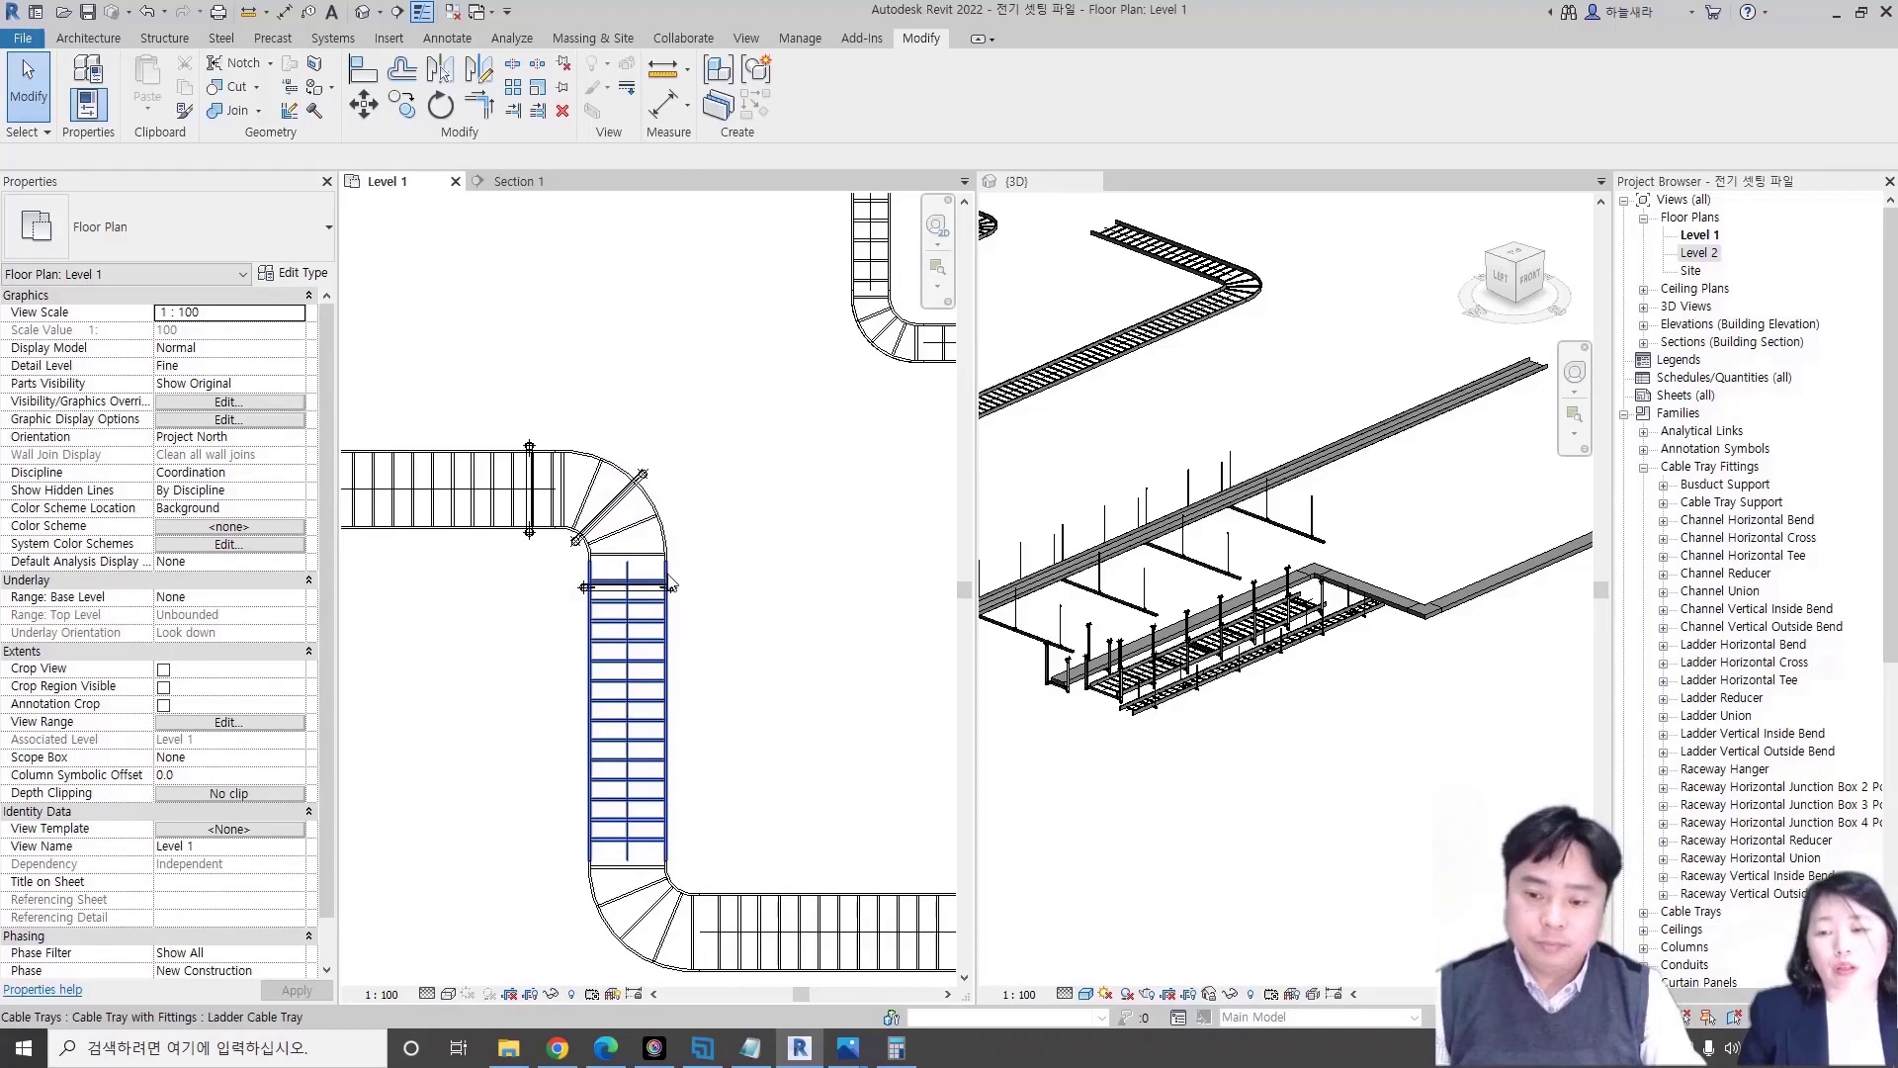
middle_drag(673, 588, 684, 589)
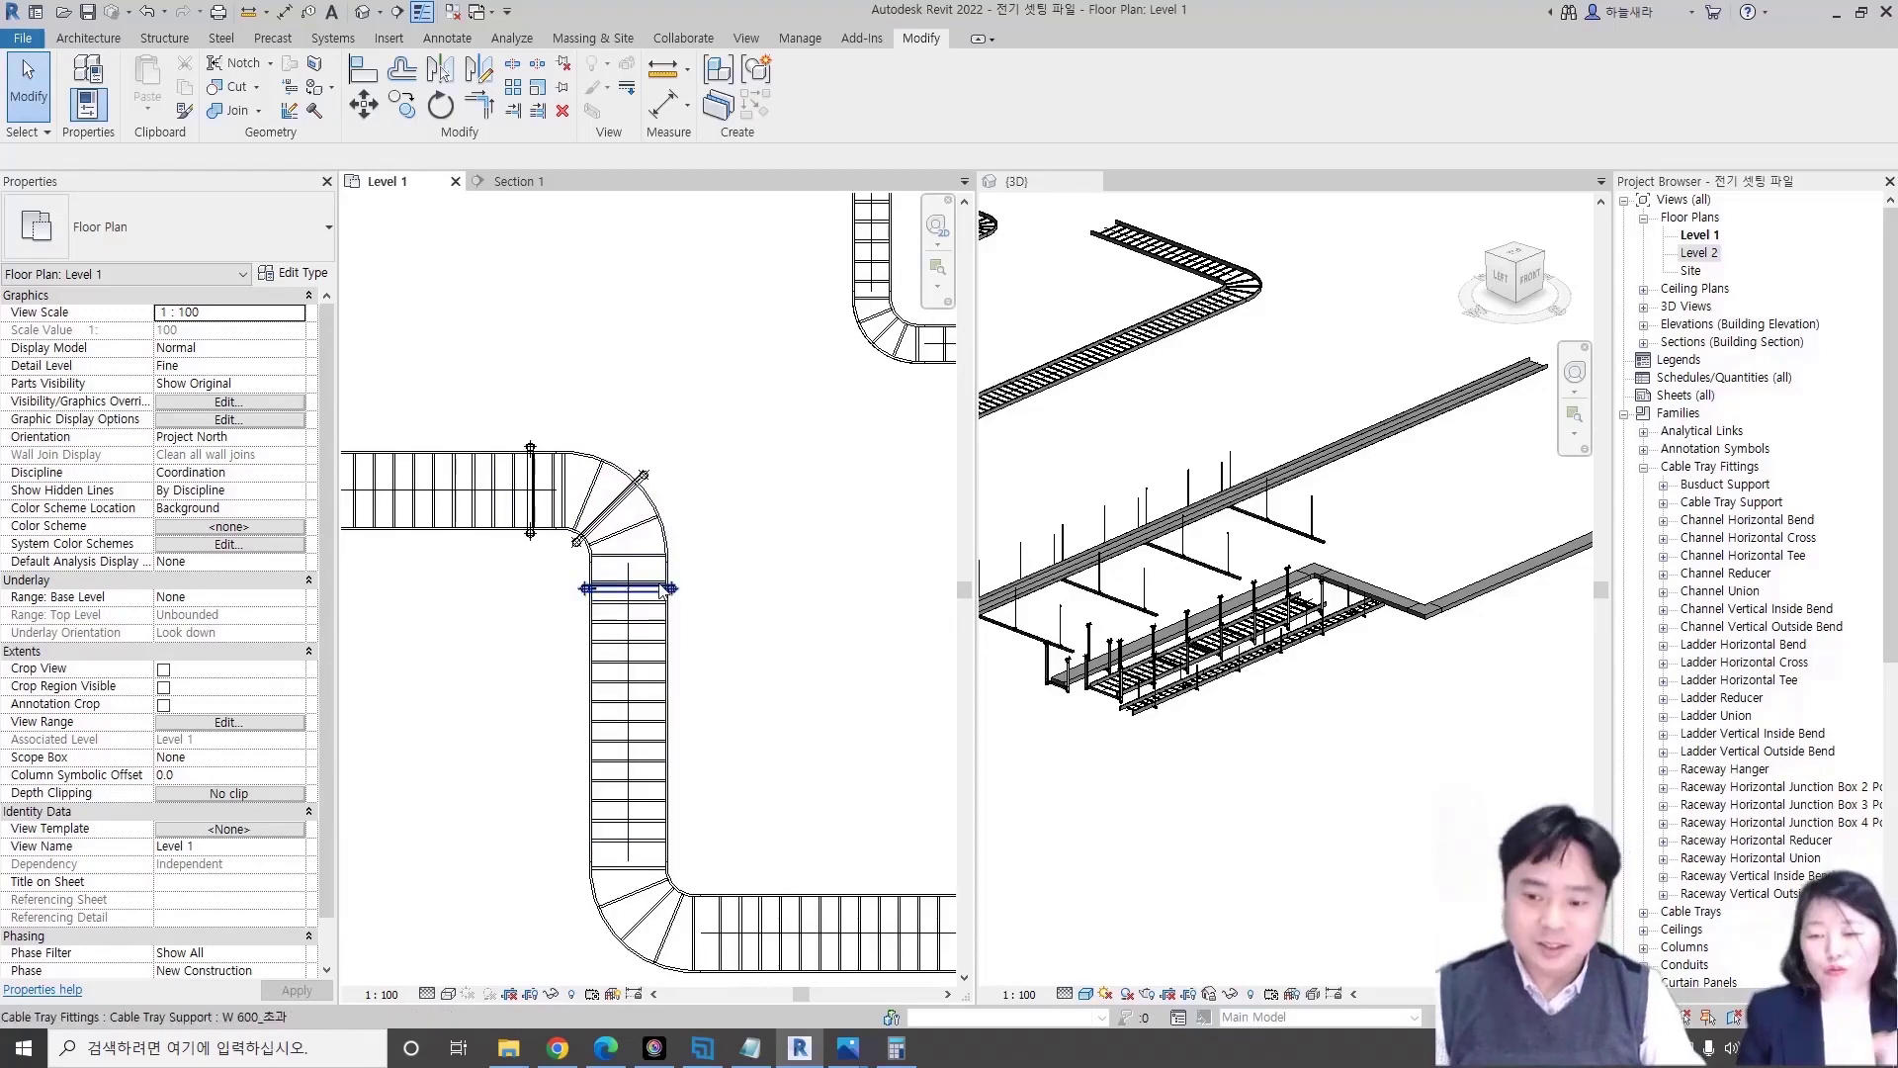
scroll(662, 601, down, 5)
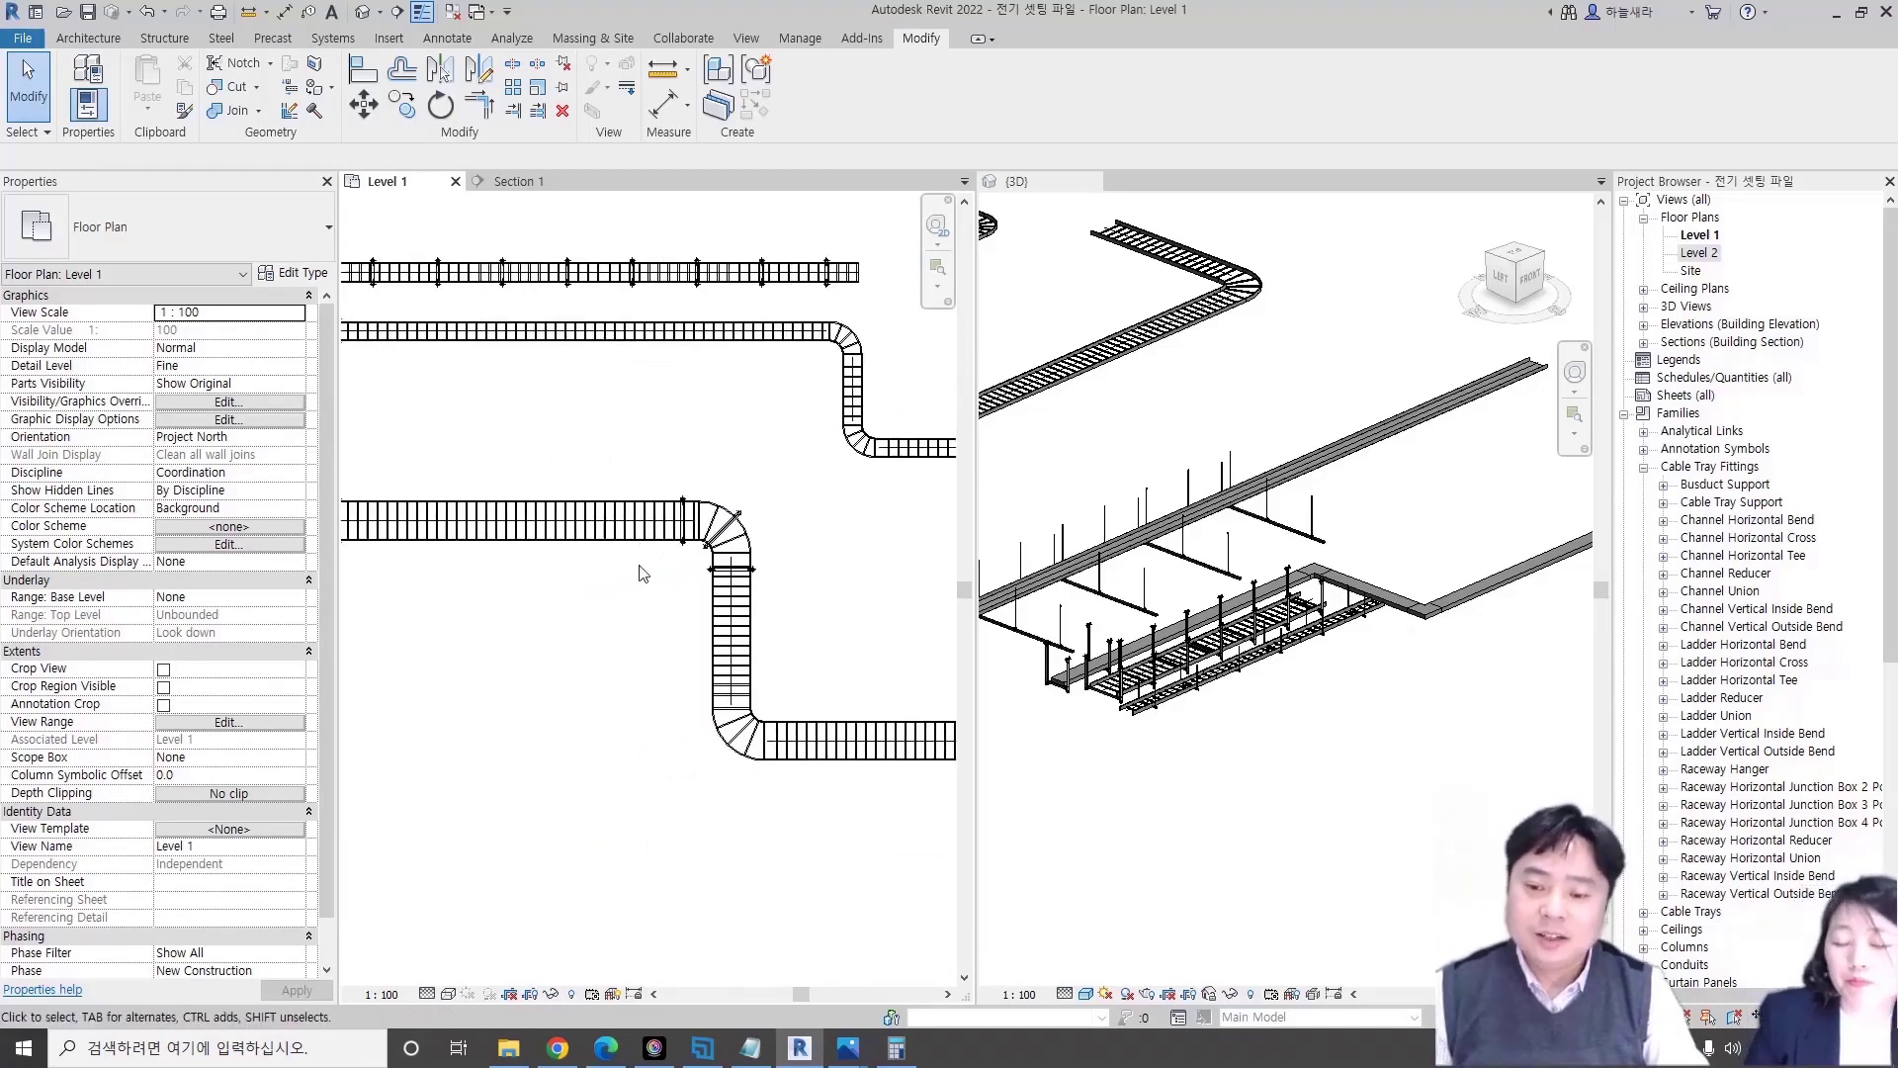
- Copy the cable tray support along the straight run at the typed spacing
click(697, 539)
middle_drag(621, 649, 748, 613)
key(c)
key(o)
click(816, 607)
text(15)
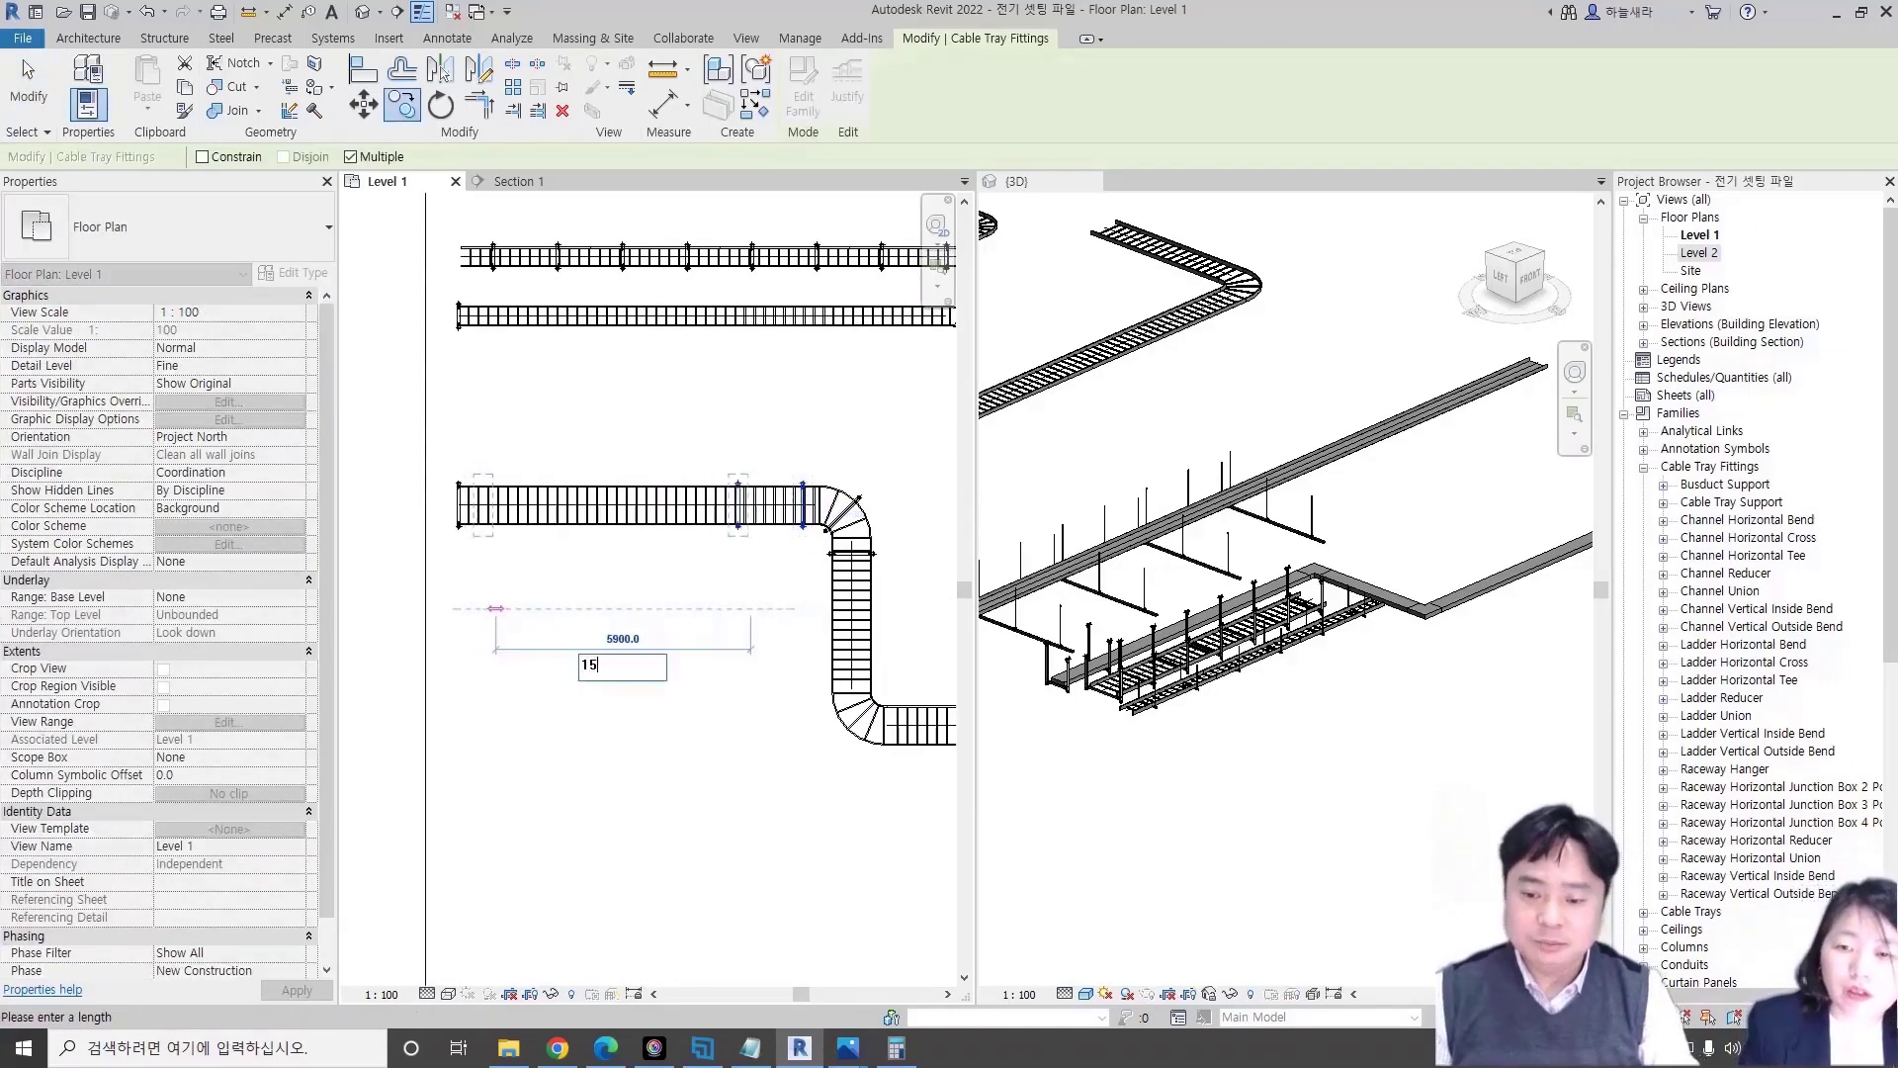
key(Return)
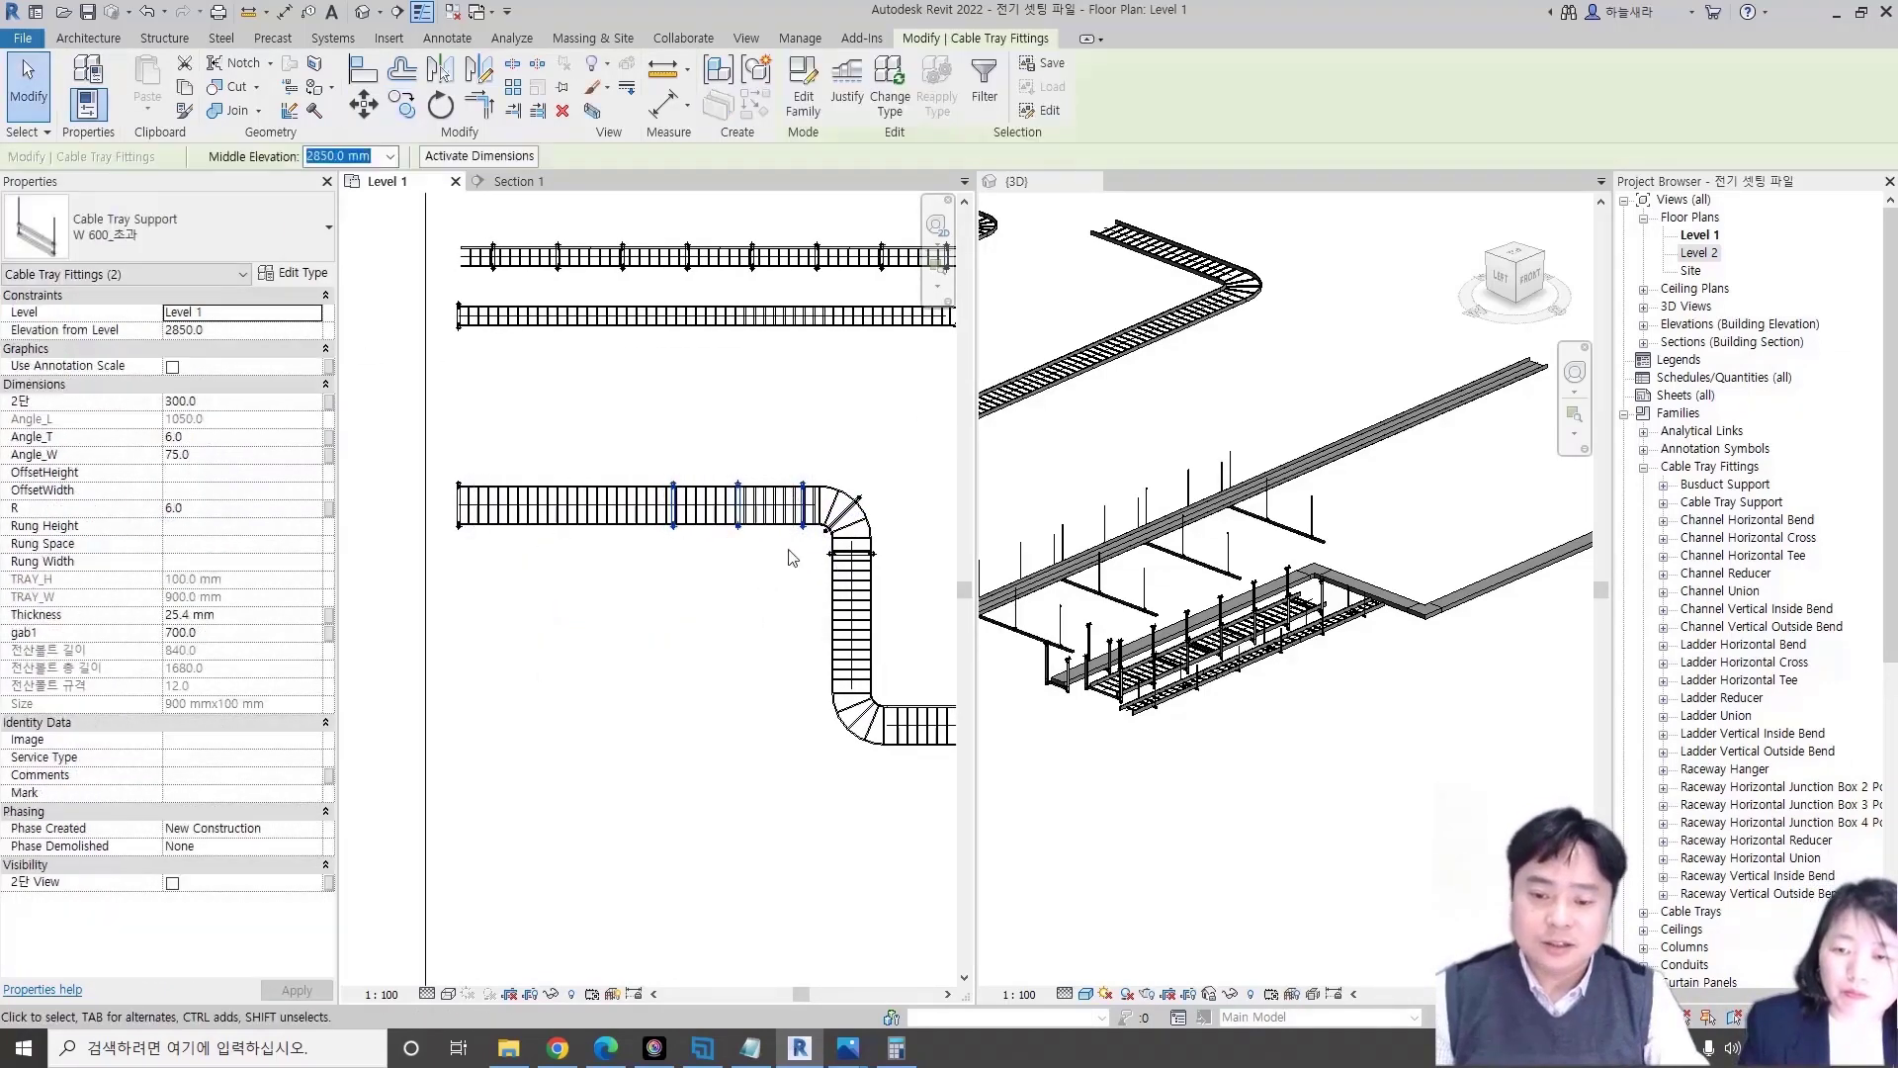
scroll(640, 500, up, 5)
scroll(639, 500, down, 5)
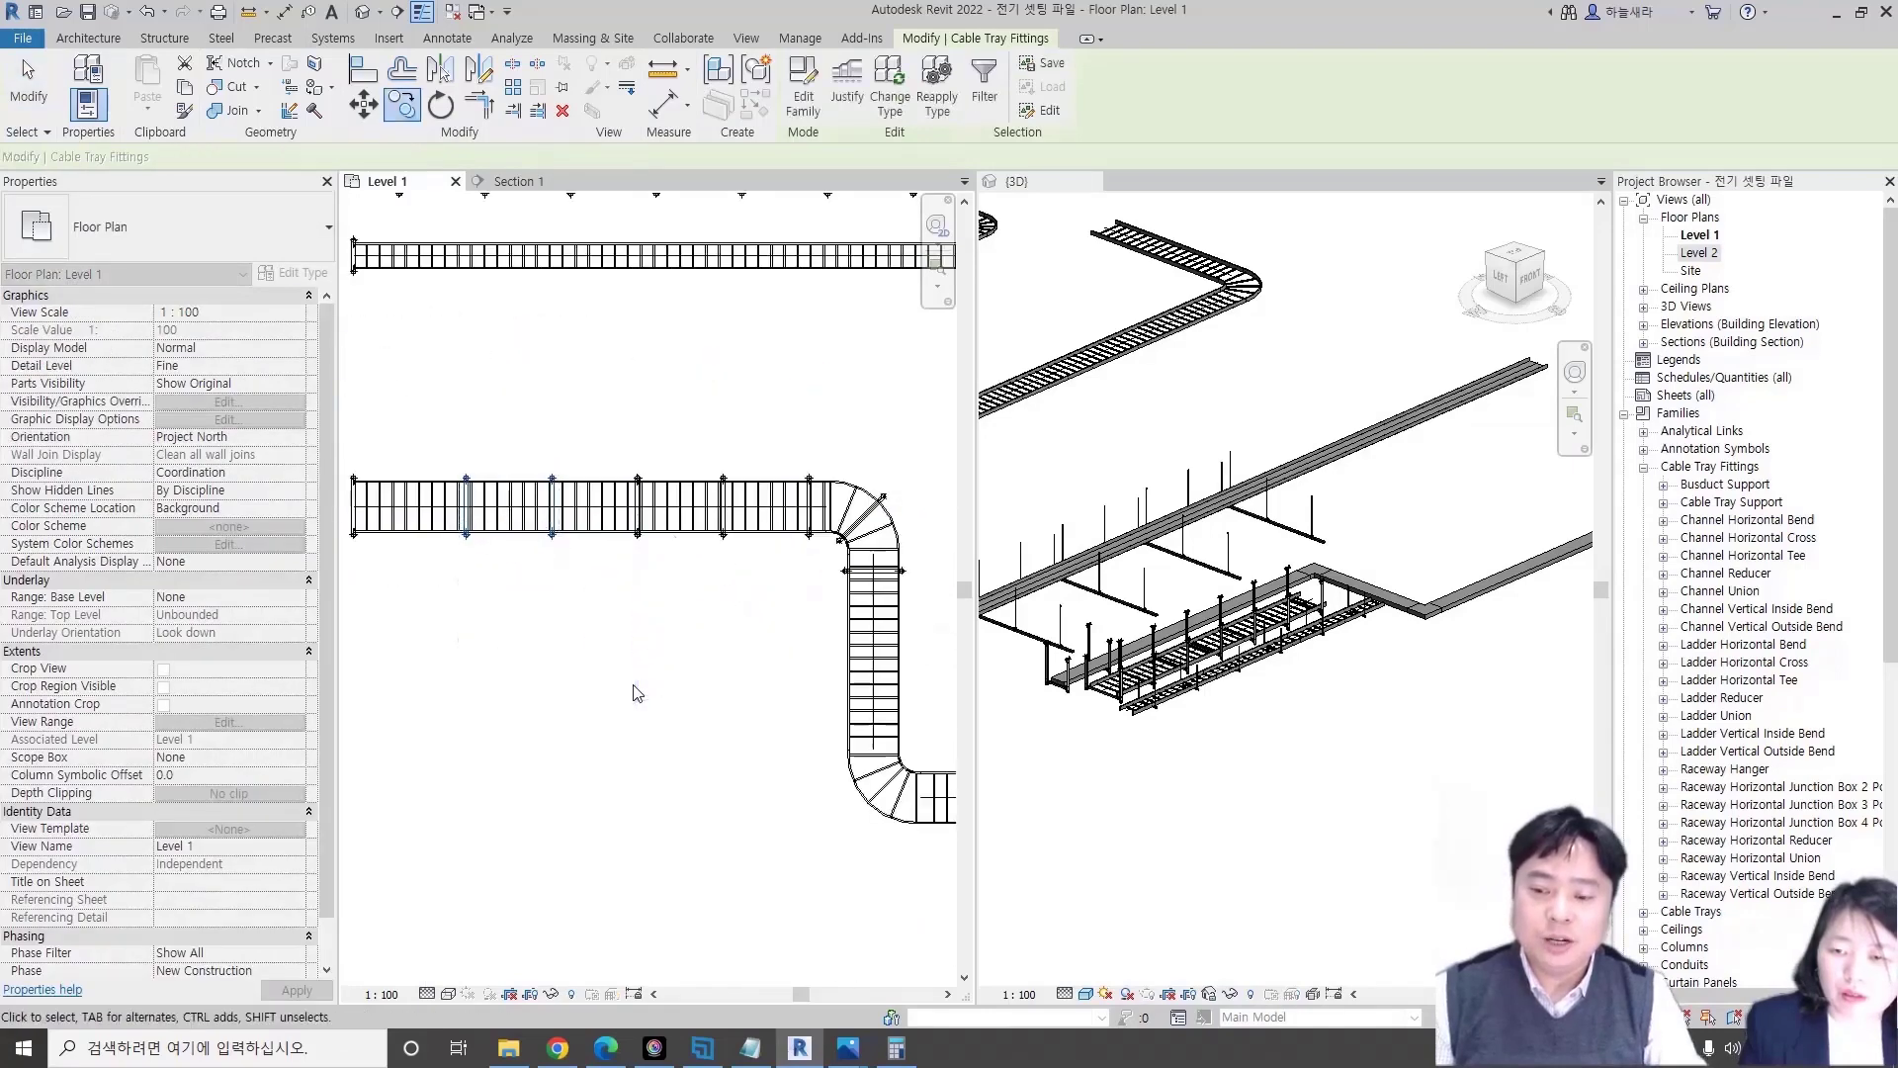
key(Escape)
key(Escape)
- Select and review the supports along the straight run, then clear the selection
middle_drag(611, 657, 643, 618)
drag(505, 611, 504, 610)
scroll(693, 554, up, 3)
click(682, 593)
middle_drag(682, 593, 874, 592)
scroll(720, 648, down, 3)
key(Escape)
mouse_move(704, 745)
middle_down()
mouse_move(733, 614)
mouse_move(792, 648)
mouse_move(757, 706)
middle_up()
- Check the new supports in the 3D view, then return to the Level 1 plan
click(1377, 662)
scroll(1378, 662, up, 3)
scroll(1377, 662, up, 2)
scroll(1378, 662, up, 2)
scroll(1377, 663, up, 2)
click(761, 675)
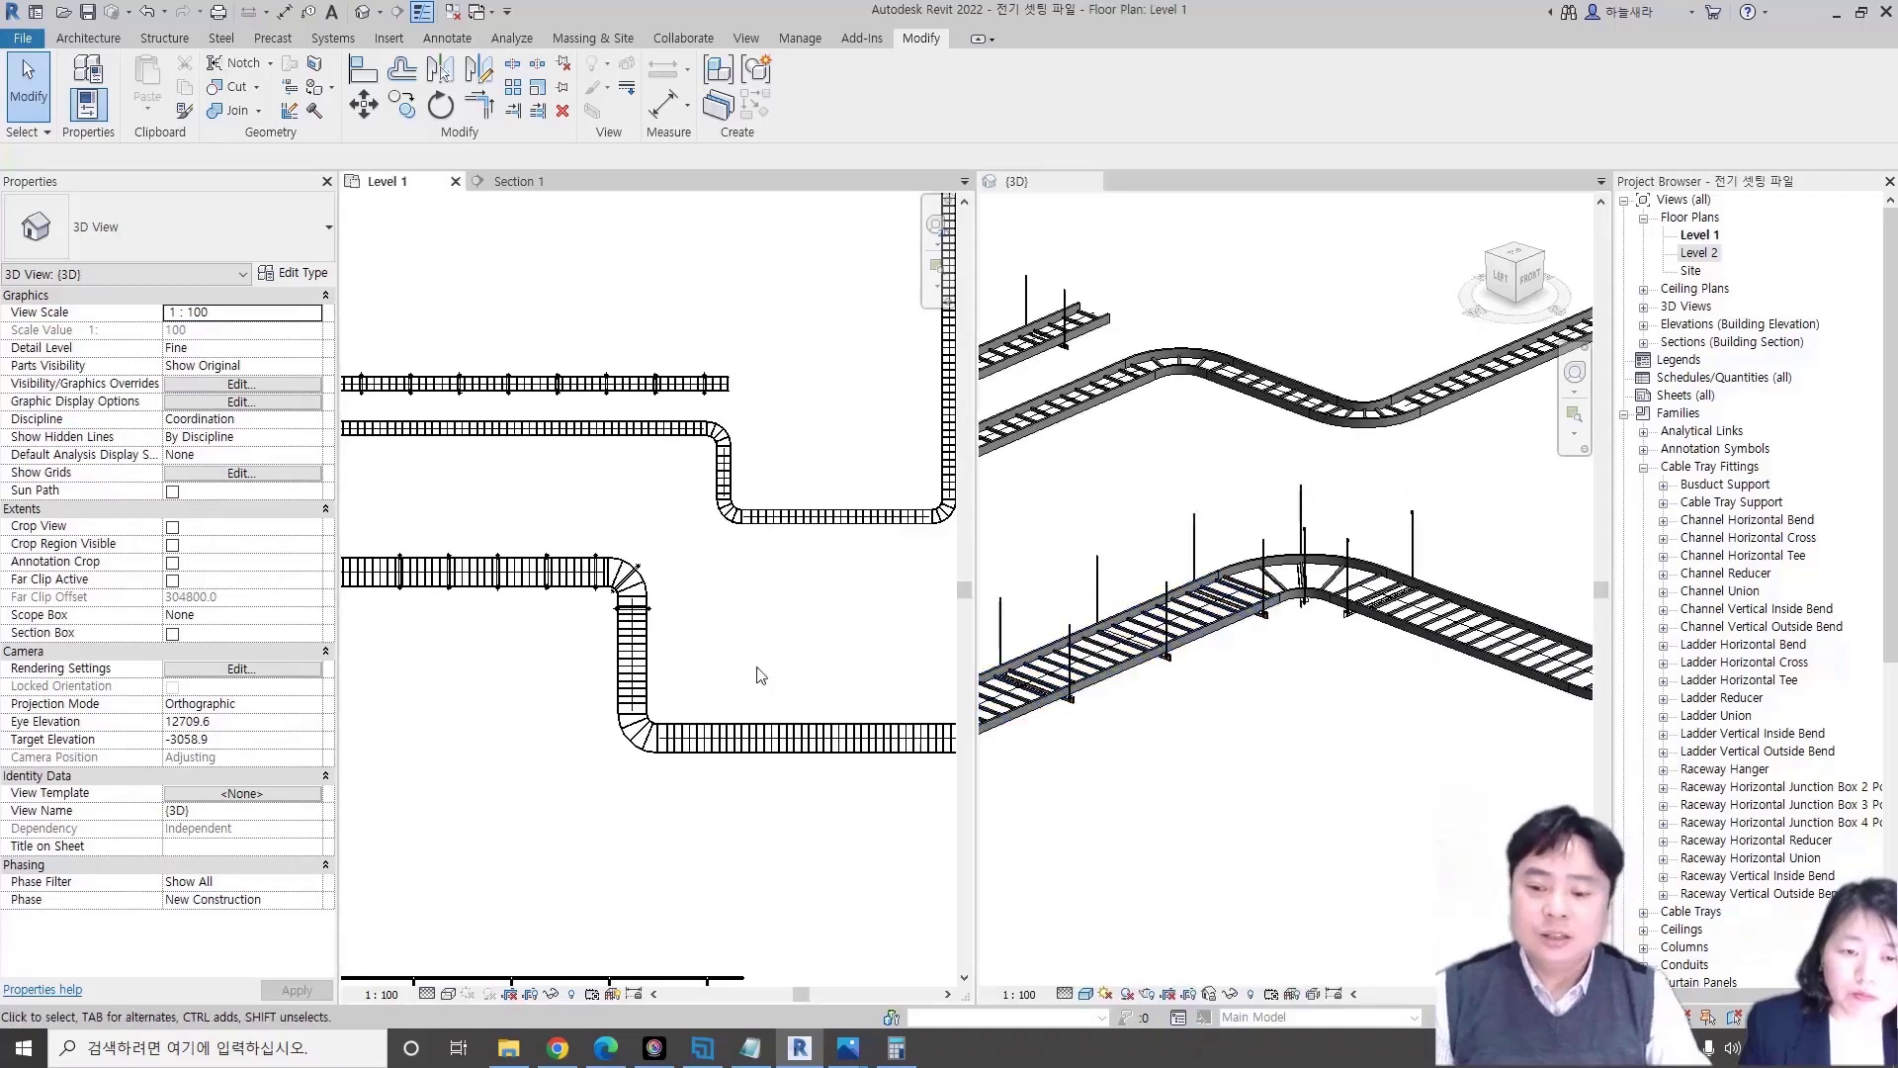
- Draw a matching ladder tray branch with CS that tees into the lower run
scroll(633, 613, down, 2)
click(497, 534)
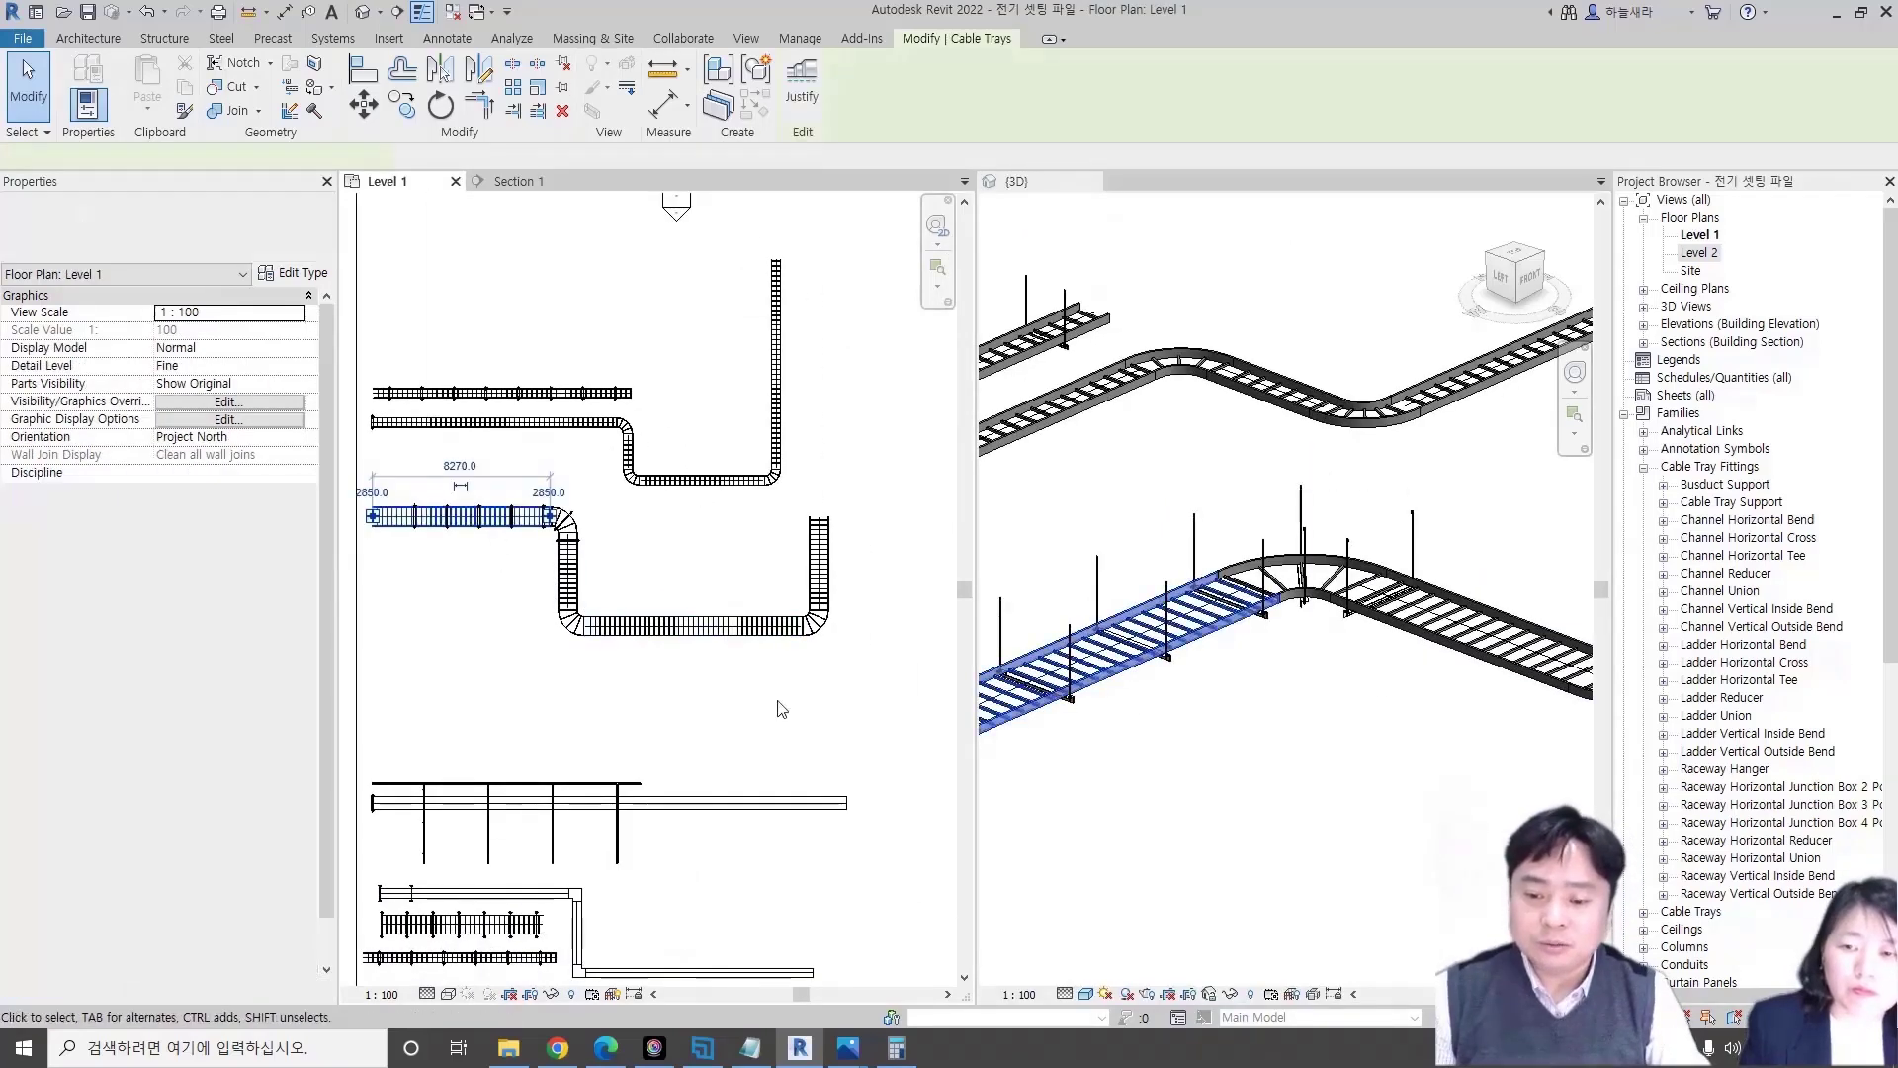
key(c)
key(s)
scroll(653, 657, up, 2)
click(605, 656)
click(600, 569)
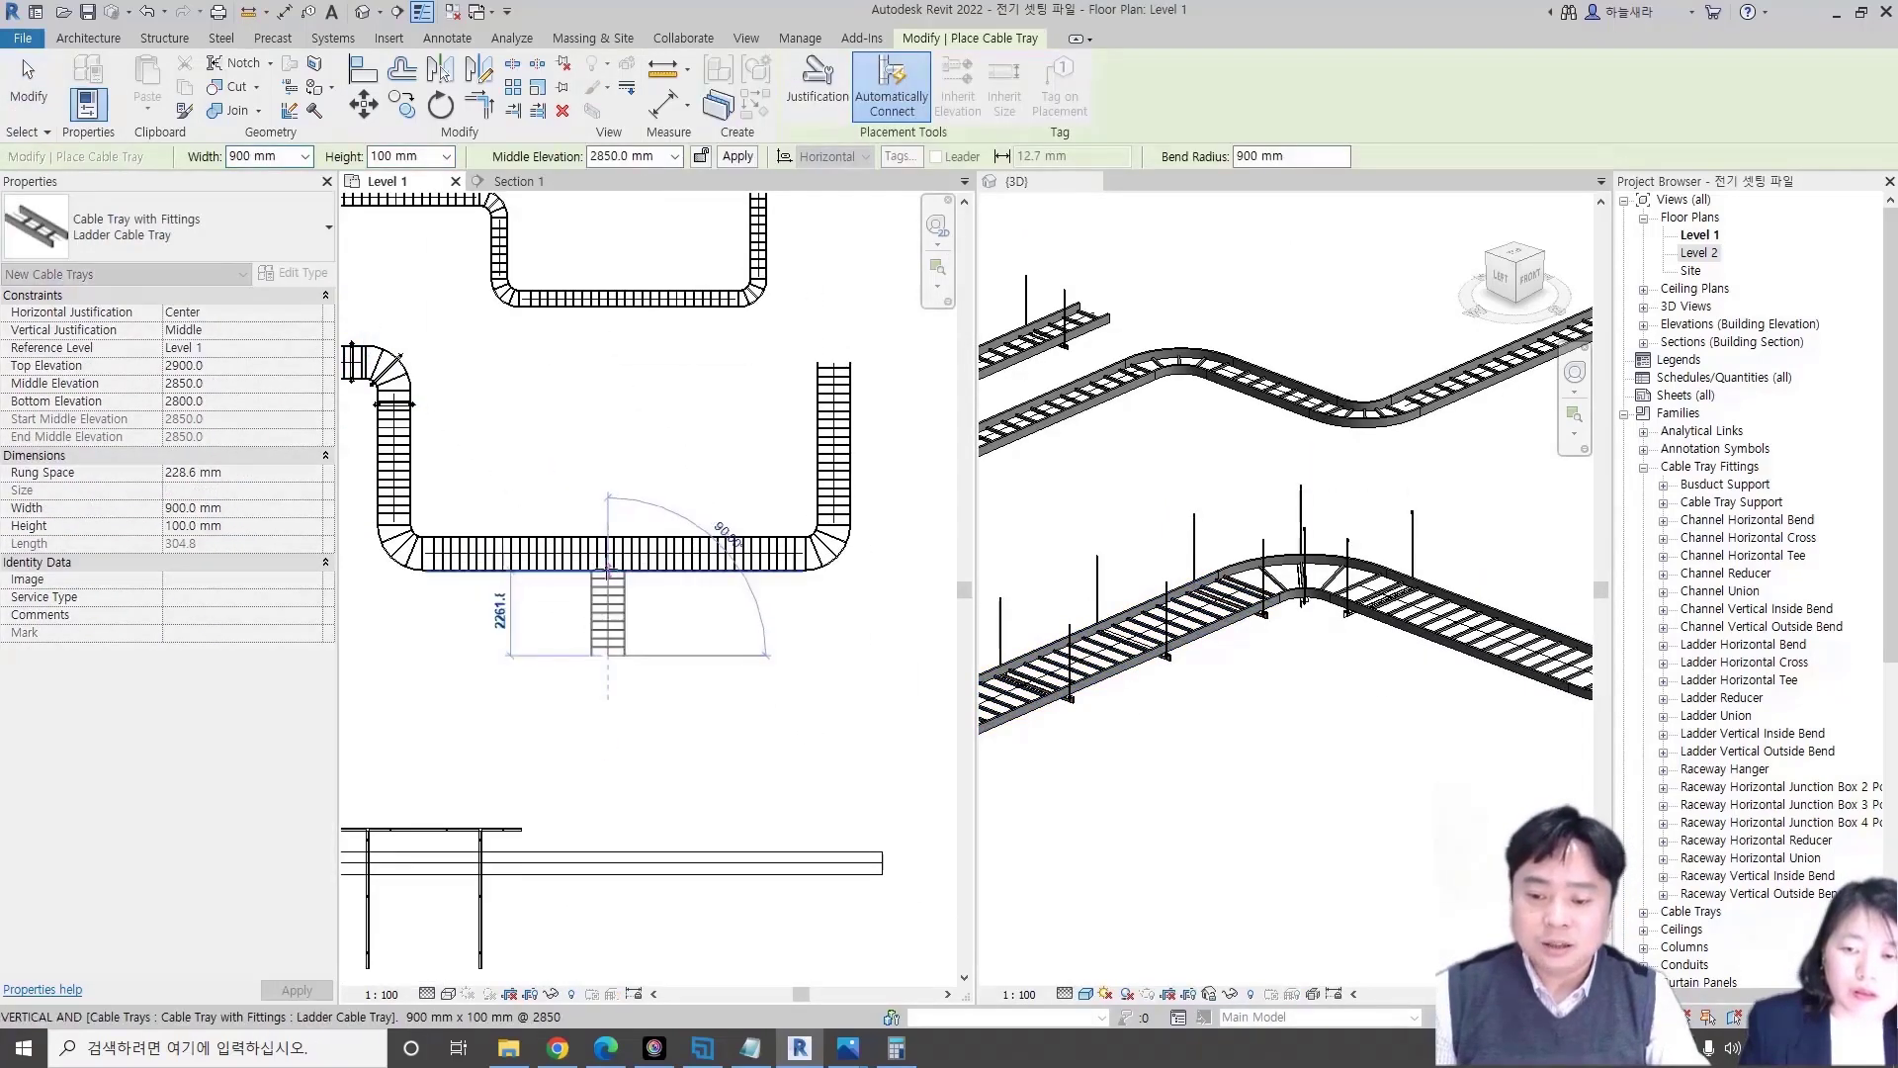
key(Escape)
key(Escape)
- Select the support at the bend and start copying it, then cancel
middle_drag(403, 434, 641, 514)
scroll(641, 513, up, 2)
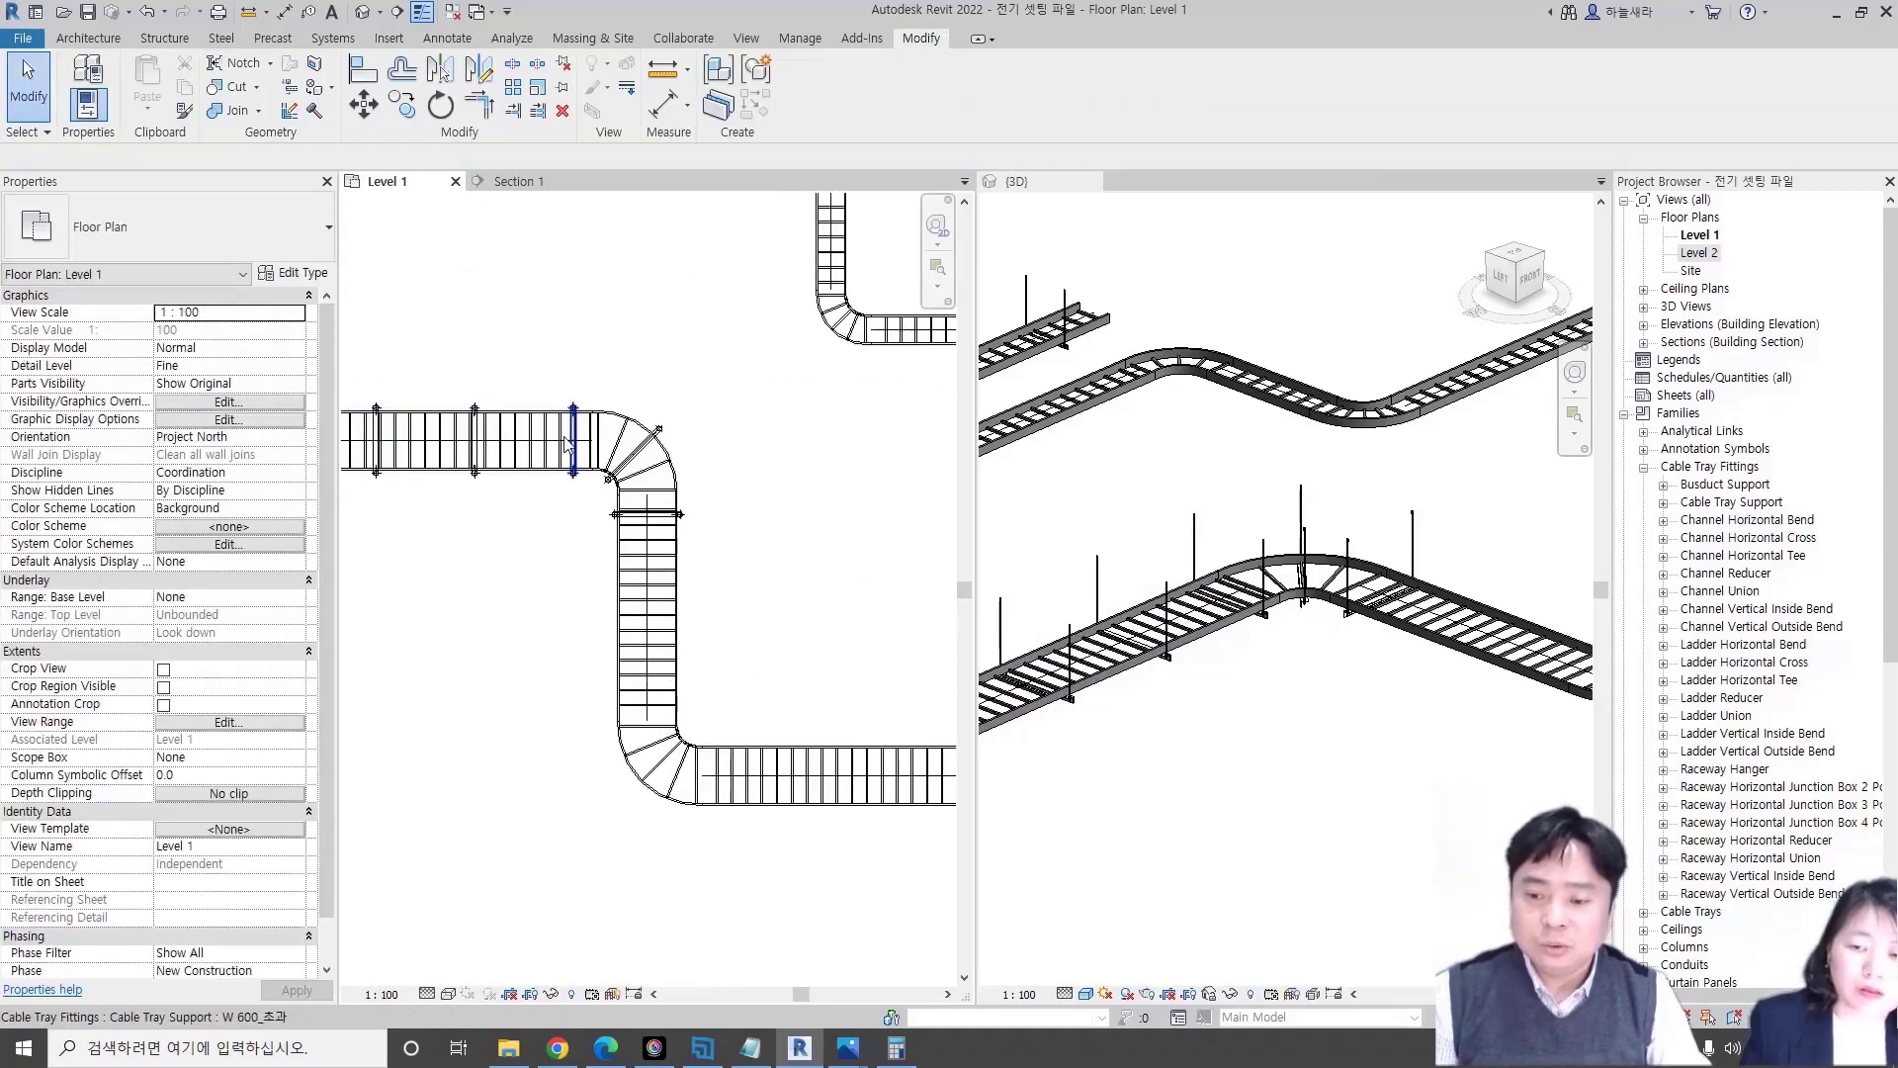
click(526, 400)
scroll(593, 445, up, 4)
key(Escape)
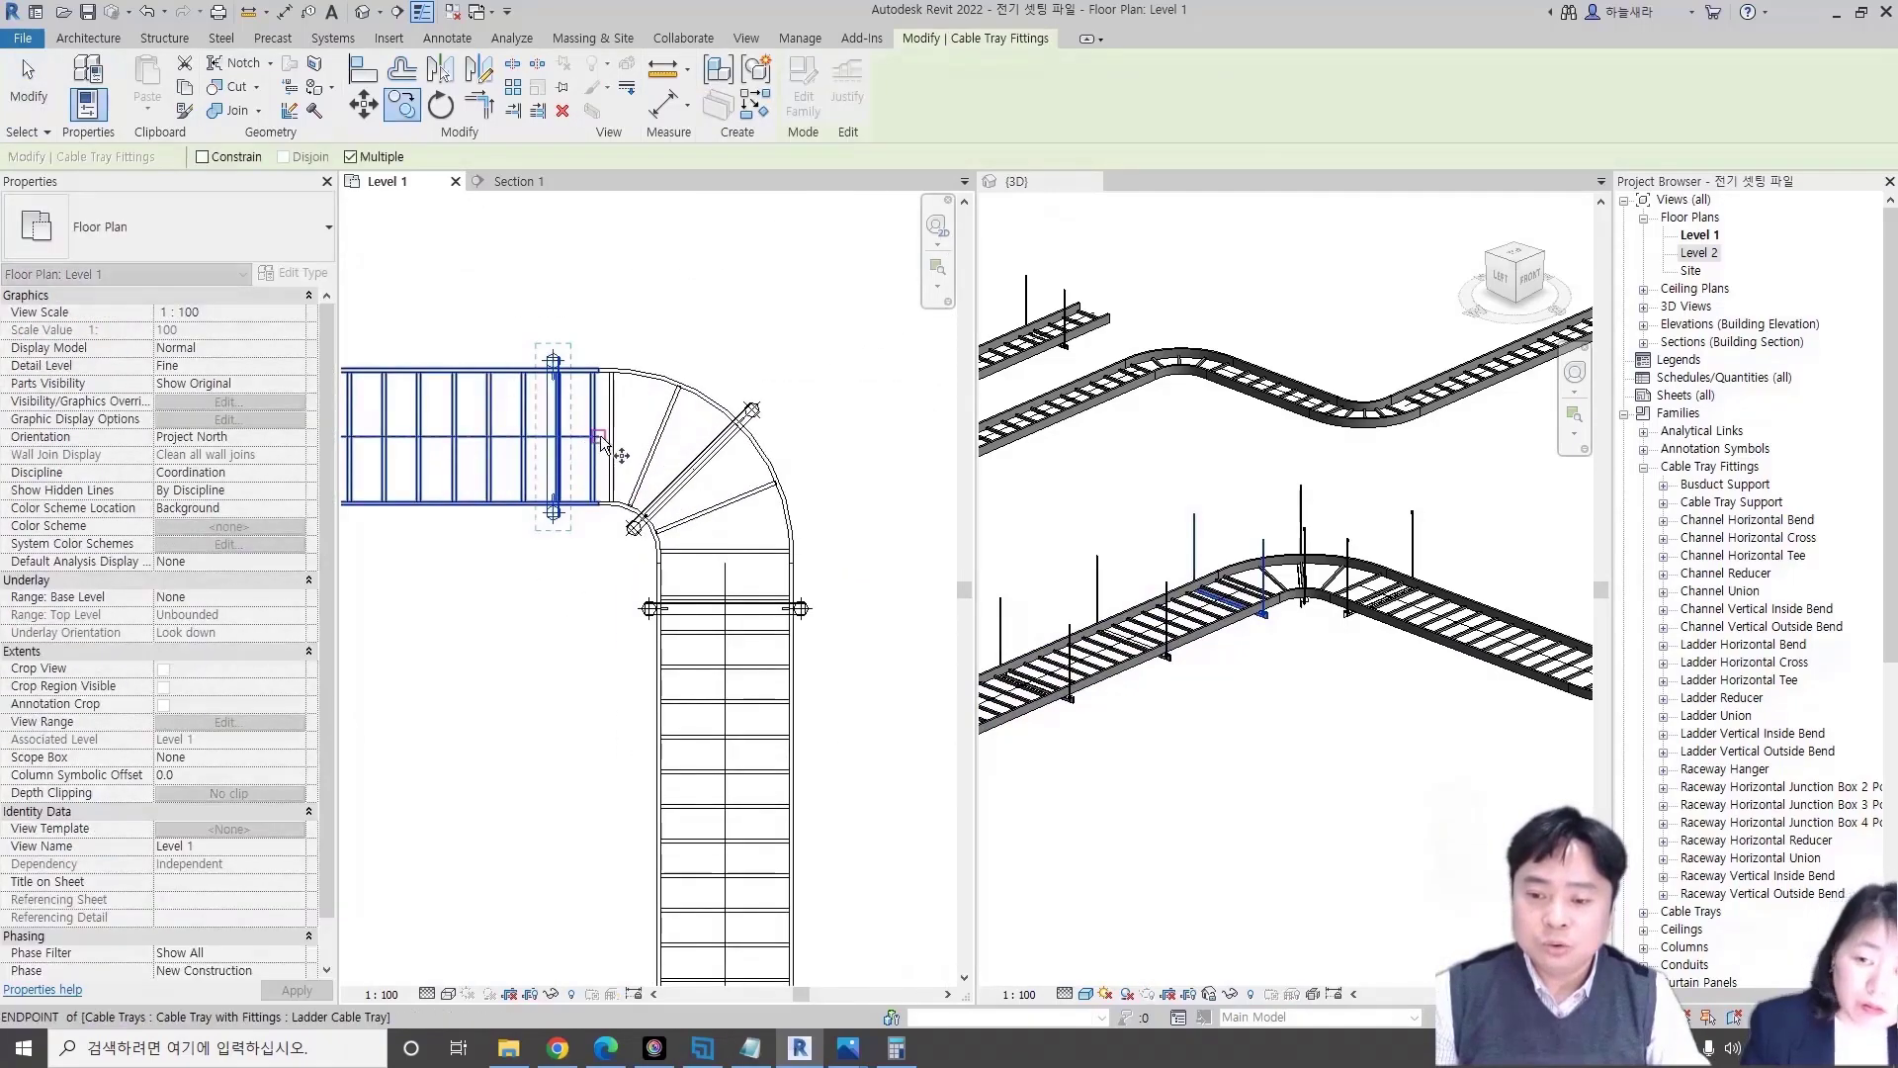
scroll(593, 445, down, 3)
key(c)
key(o)
scroll(523, 576, up, 2)
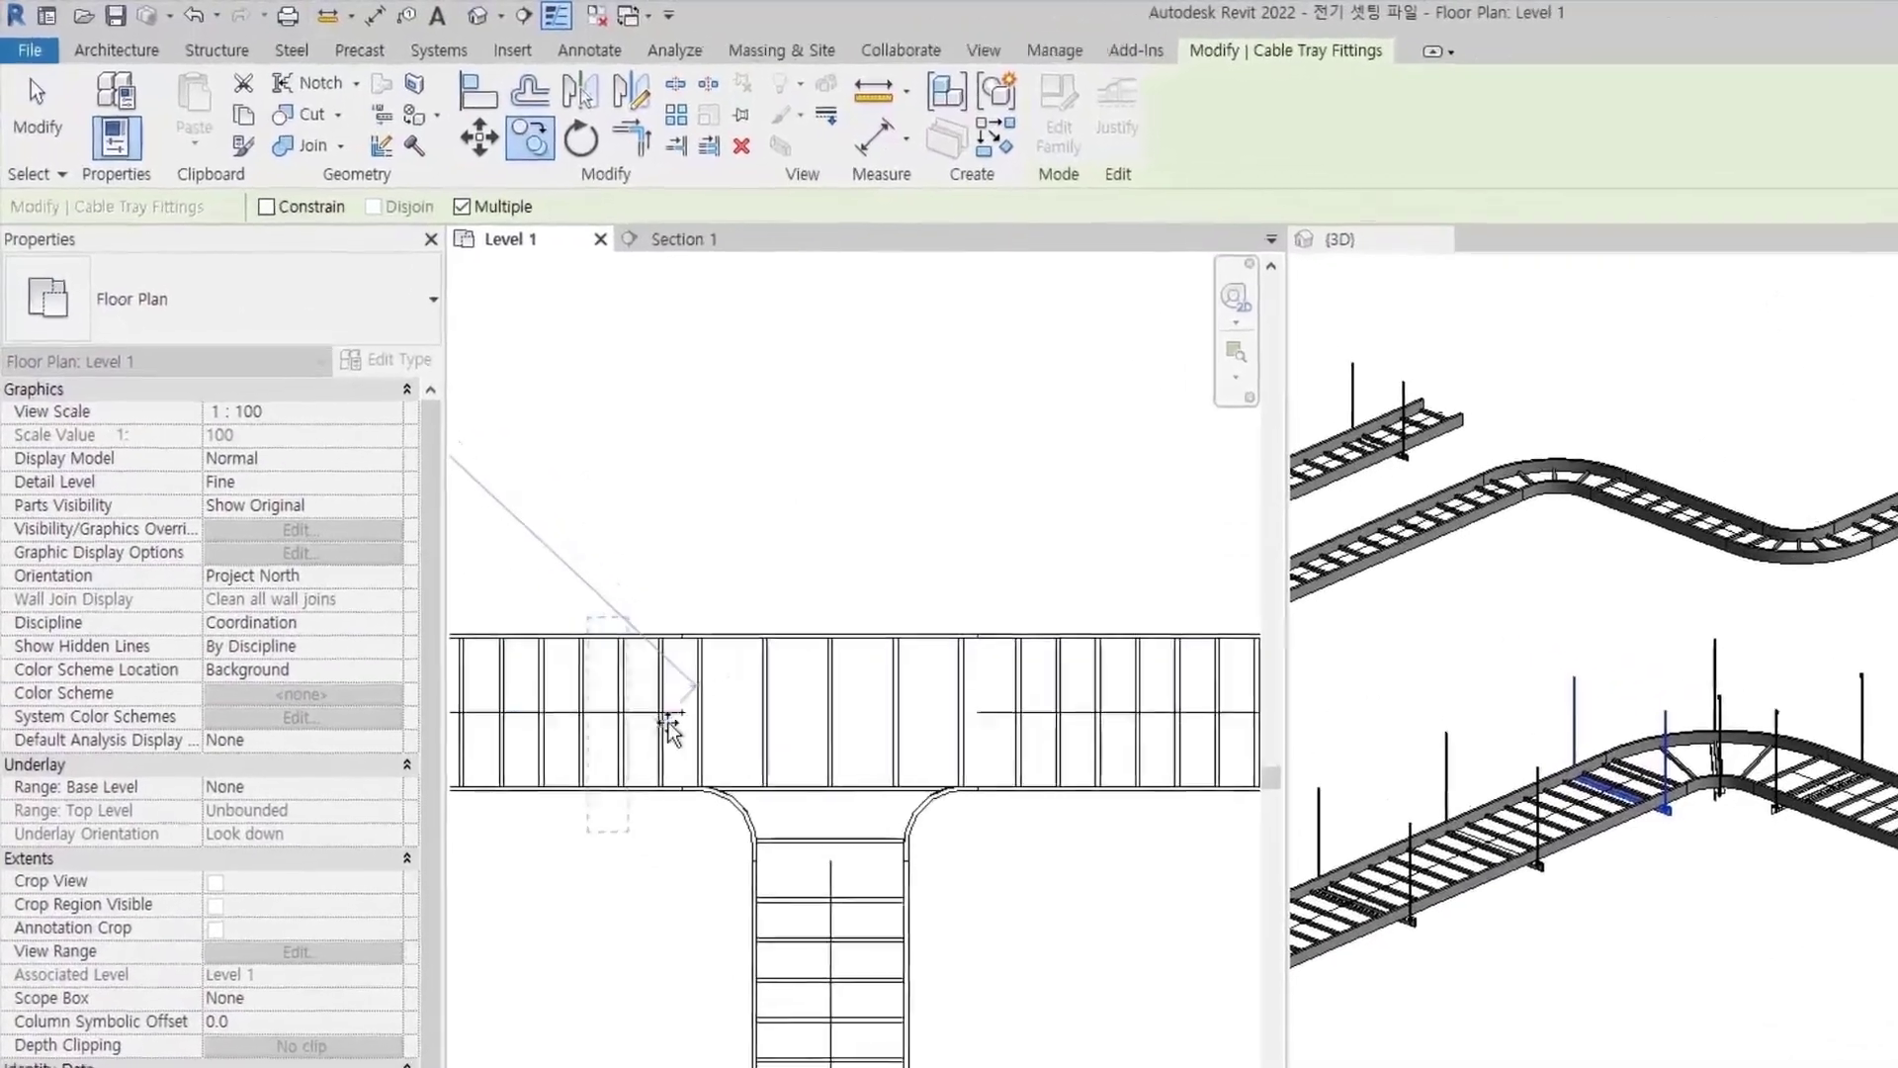
key(Escape)
key(Escape)
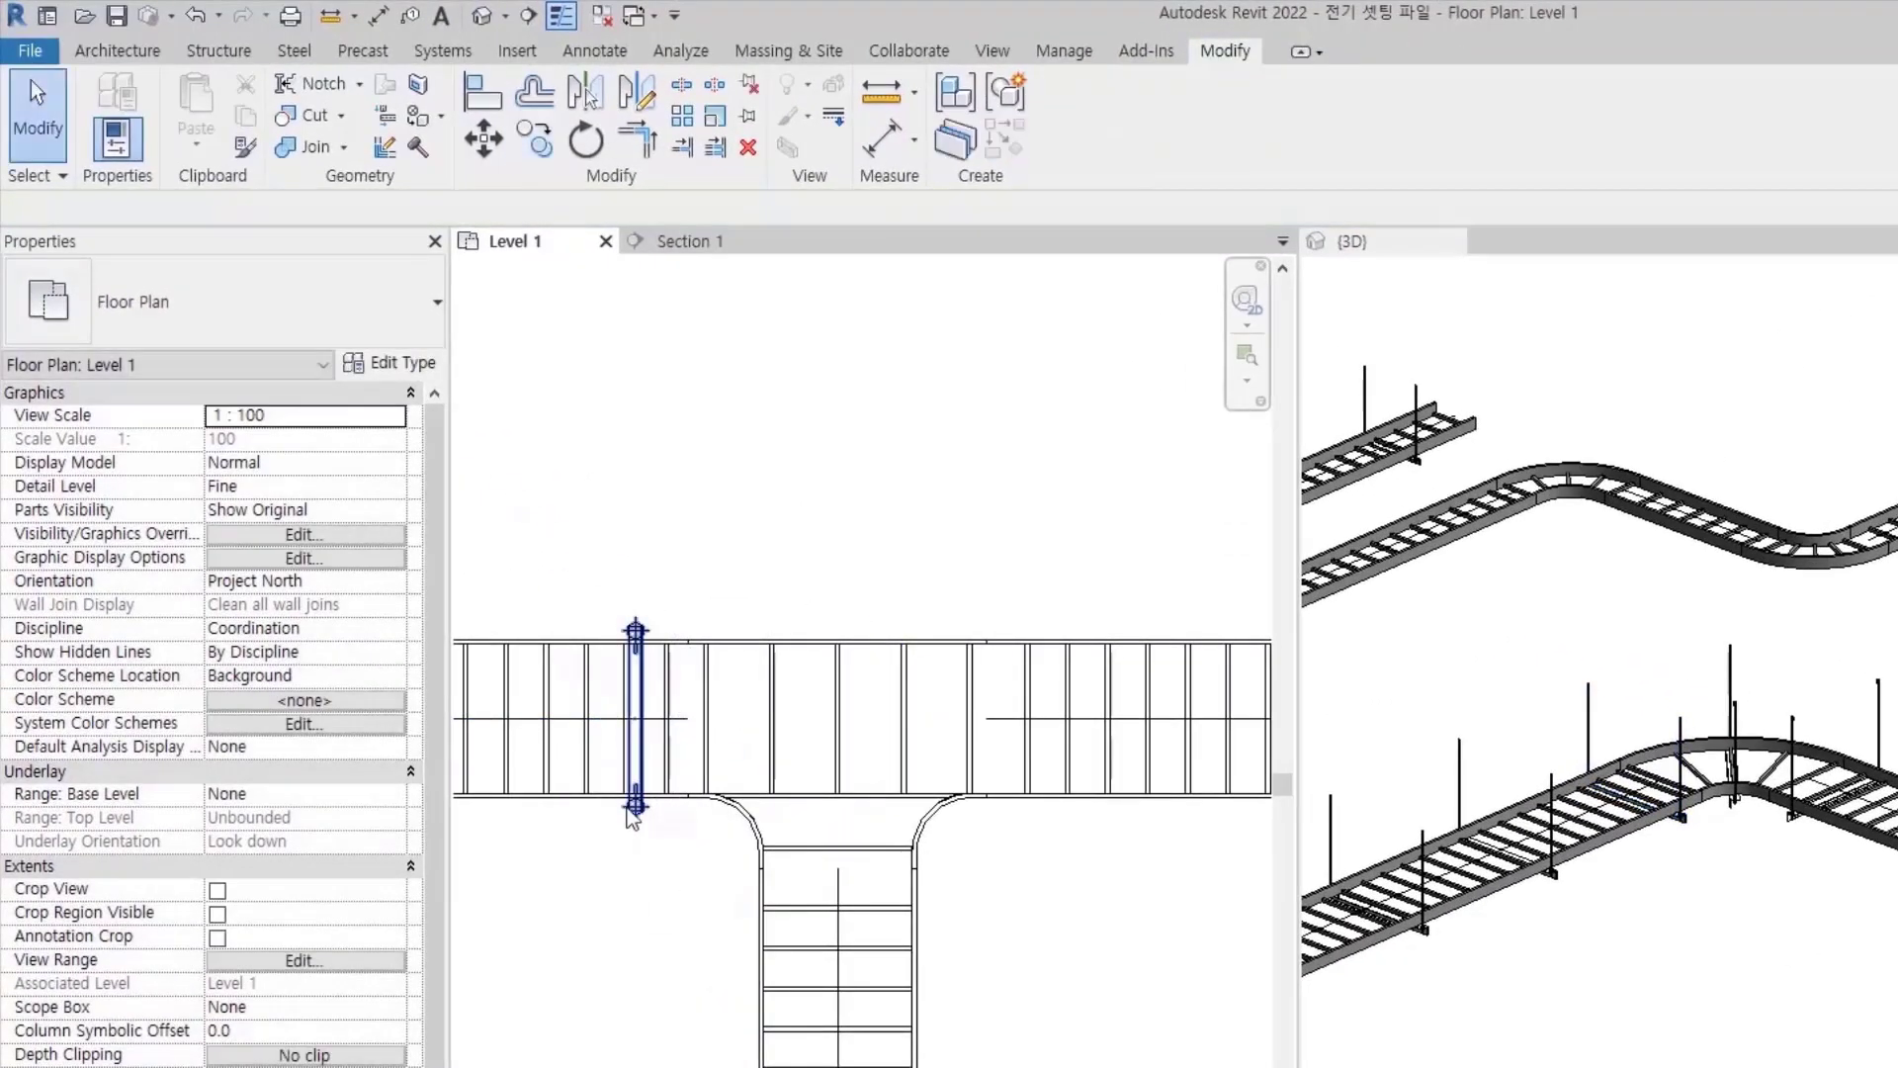
- Mirror-copy the support beside the tee onto the tee's other side
click(630, 803)
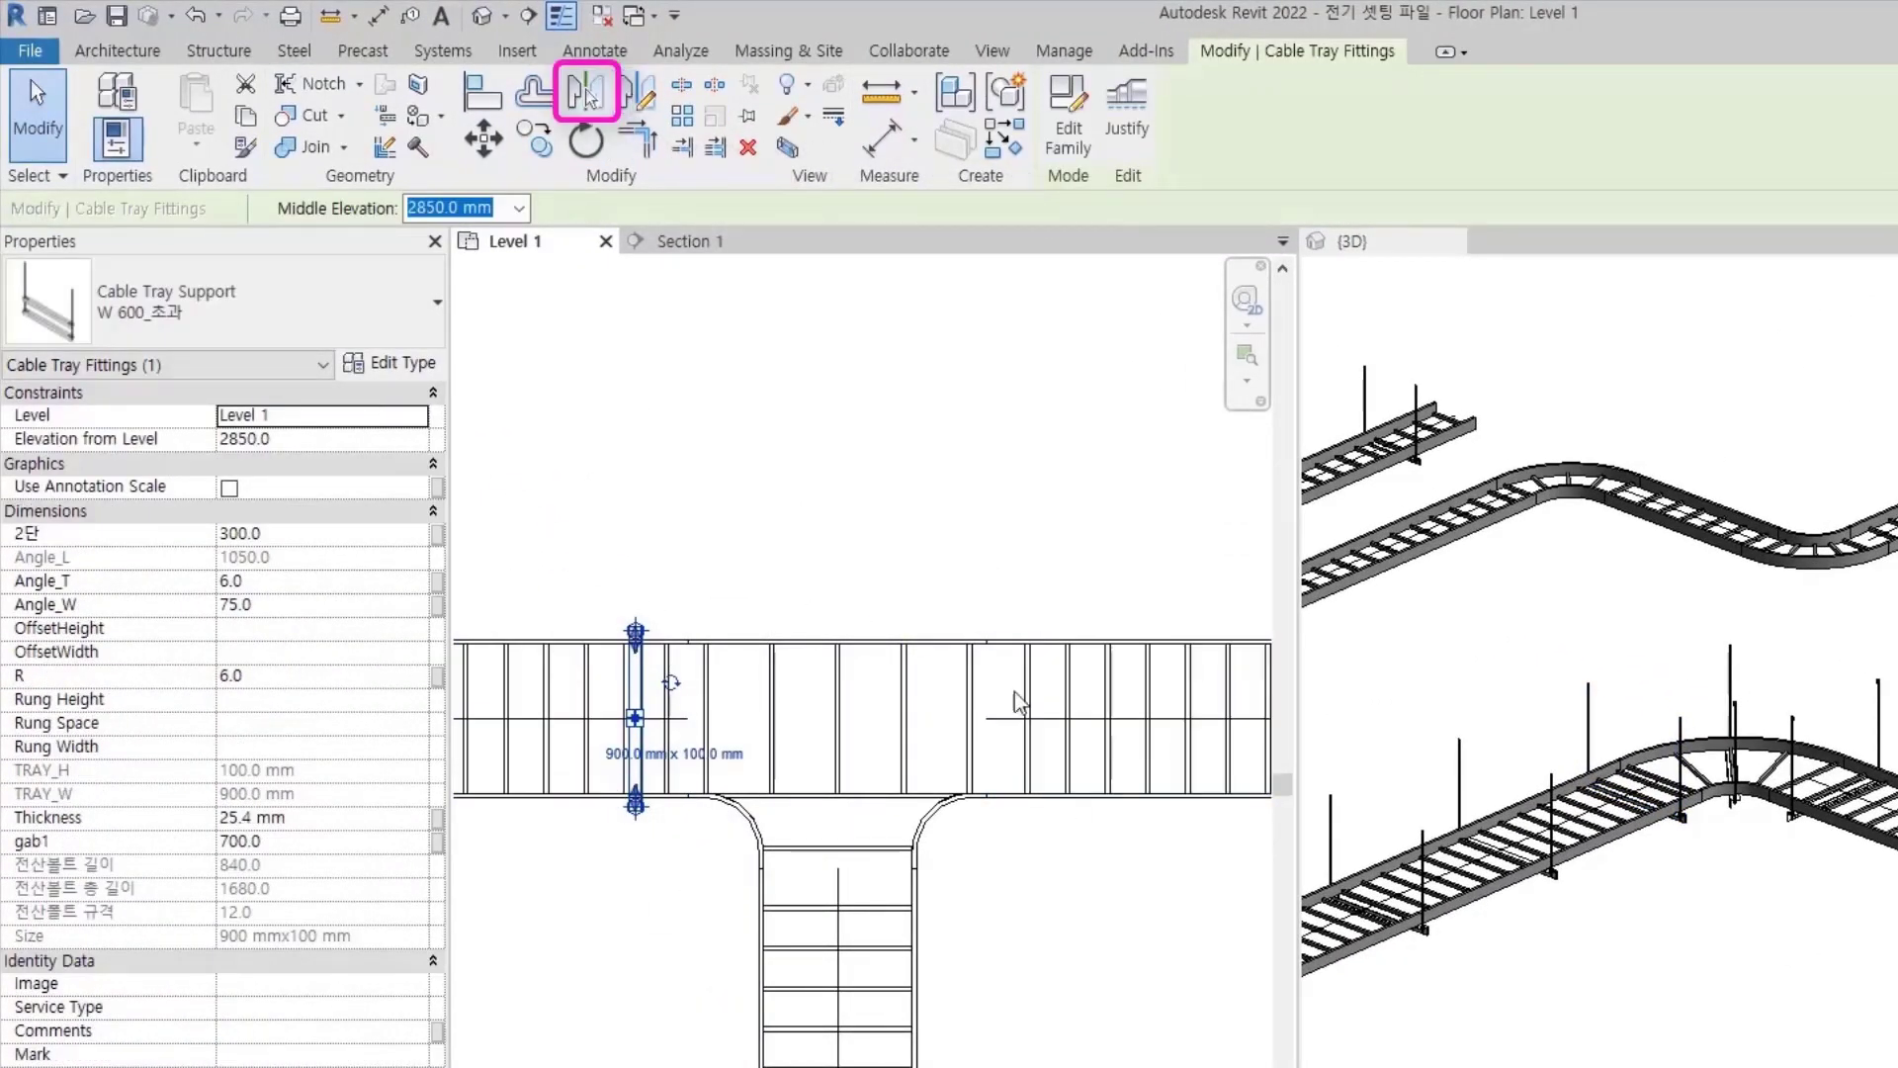
click(590, 96)
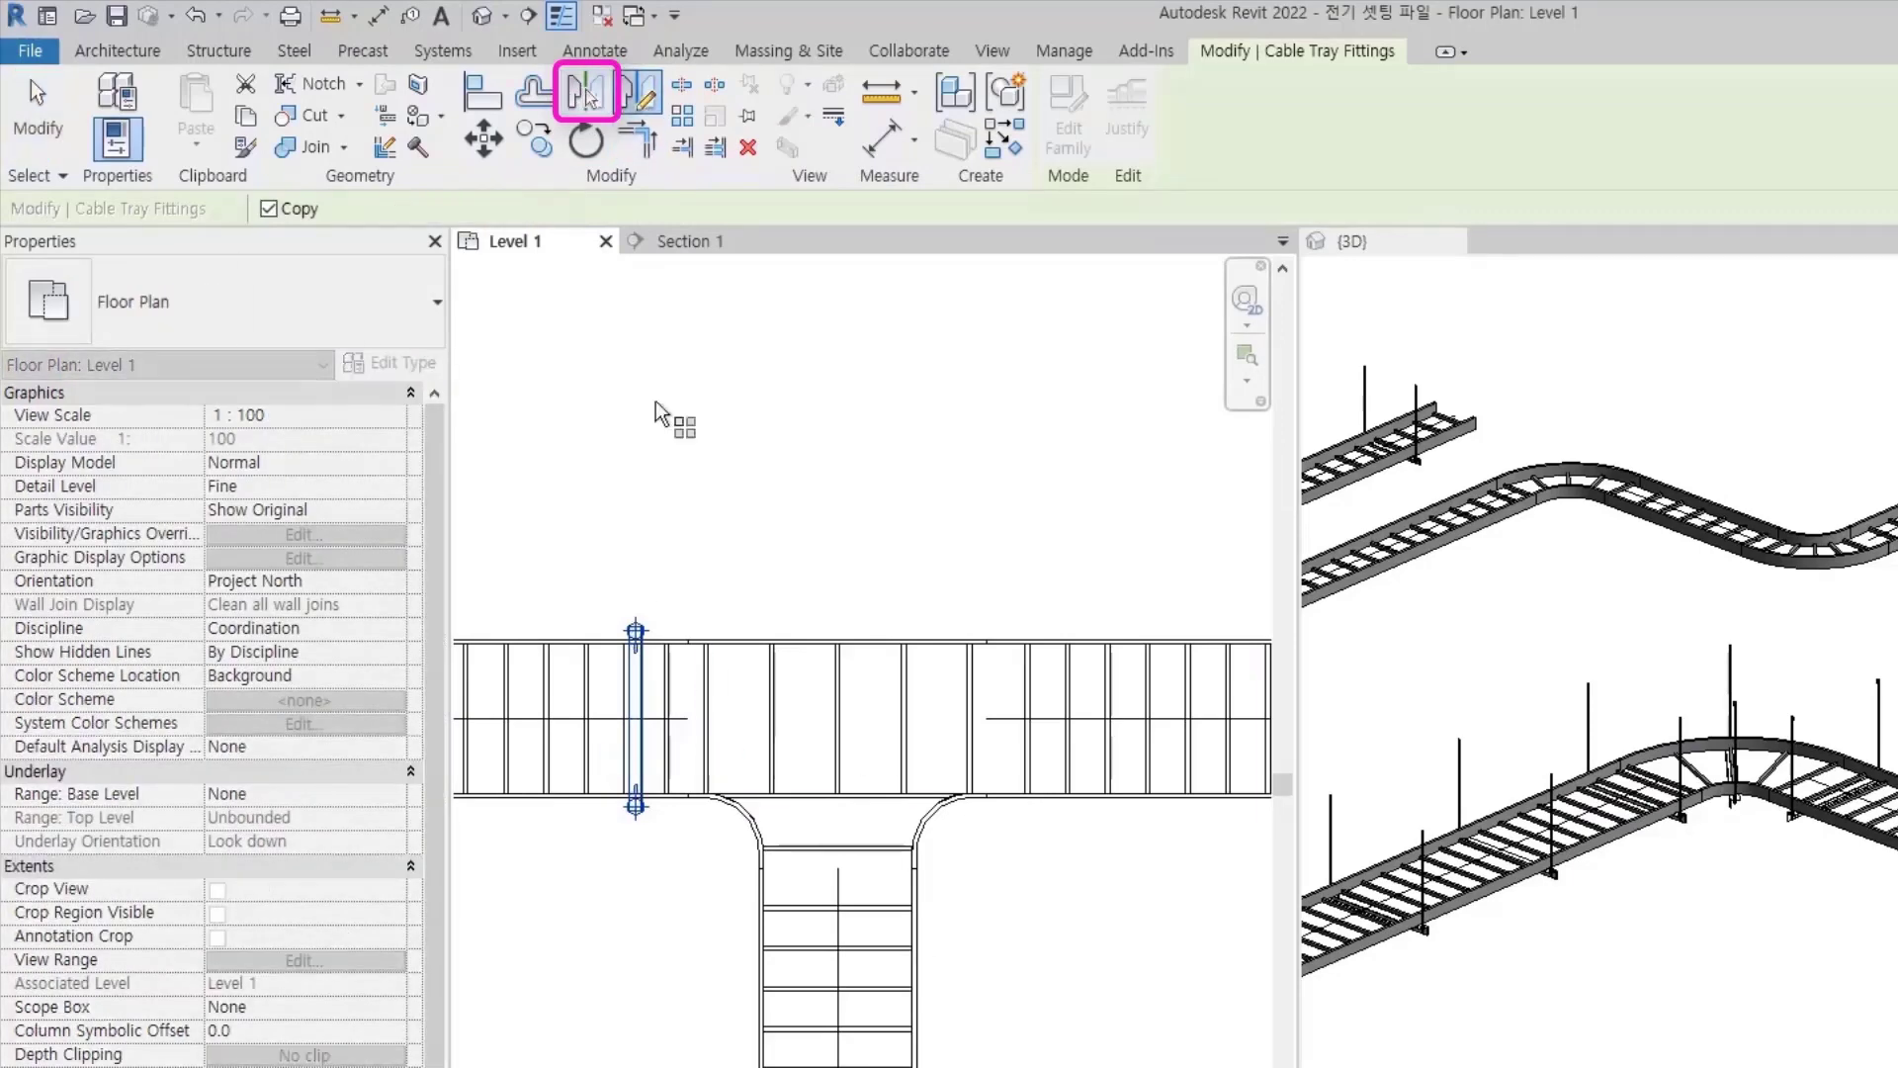
click(840, 930)
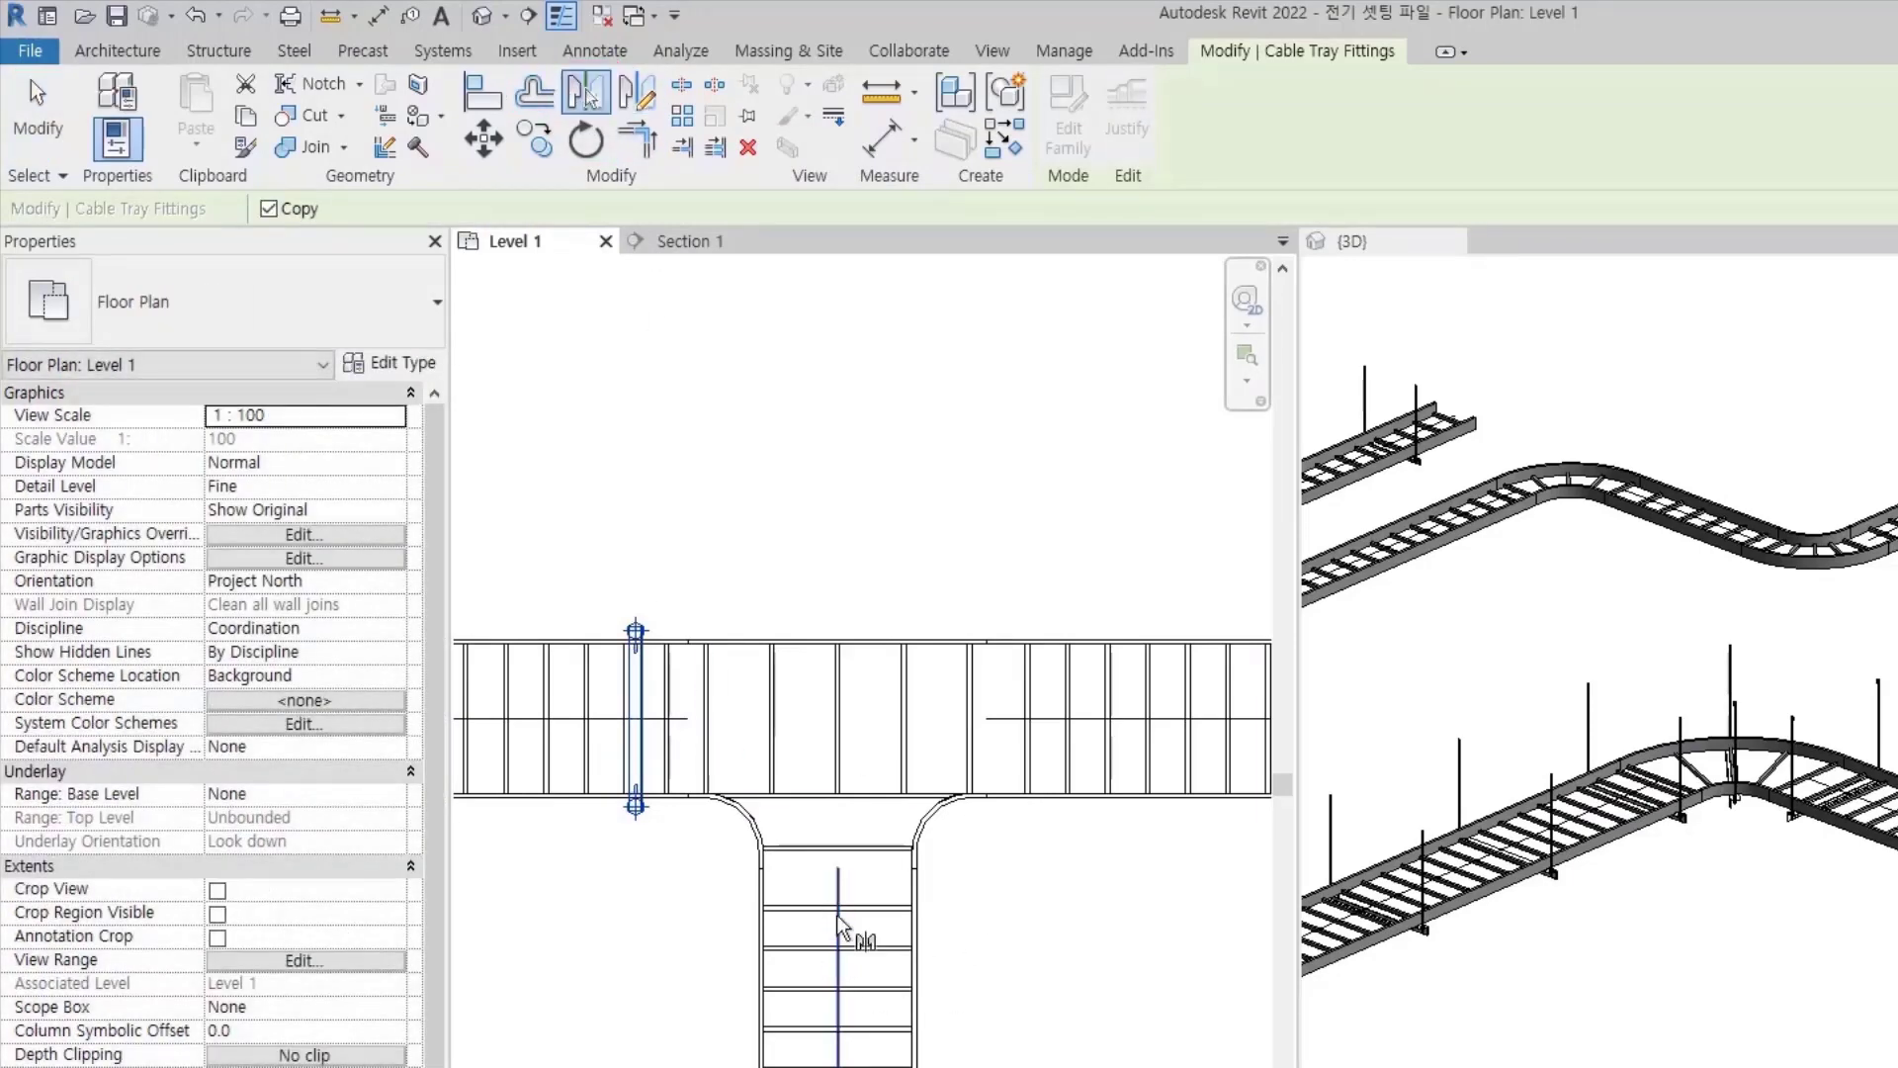
click(883, 605)
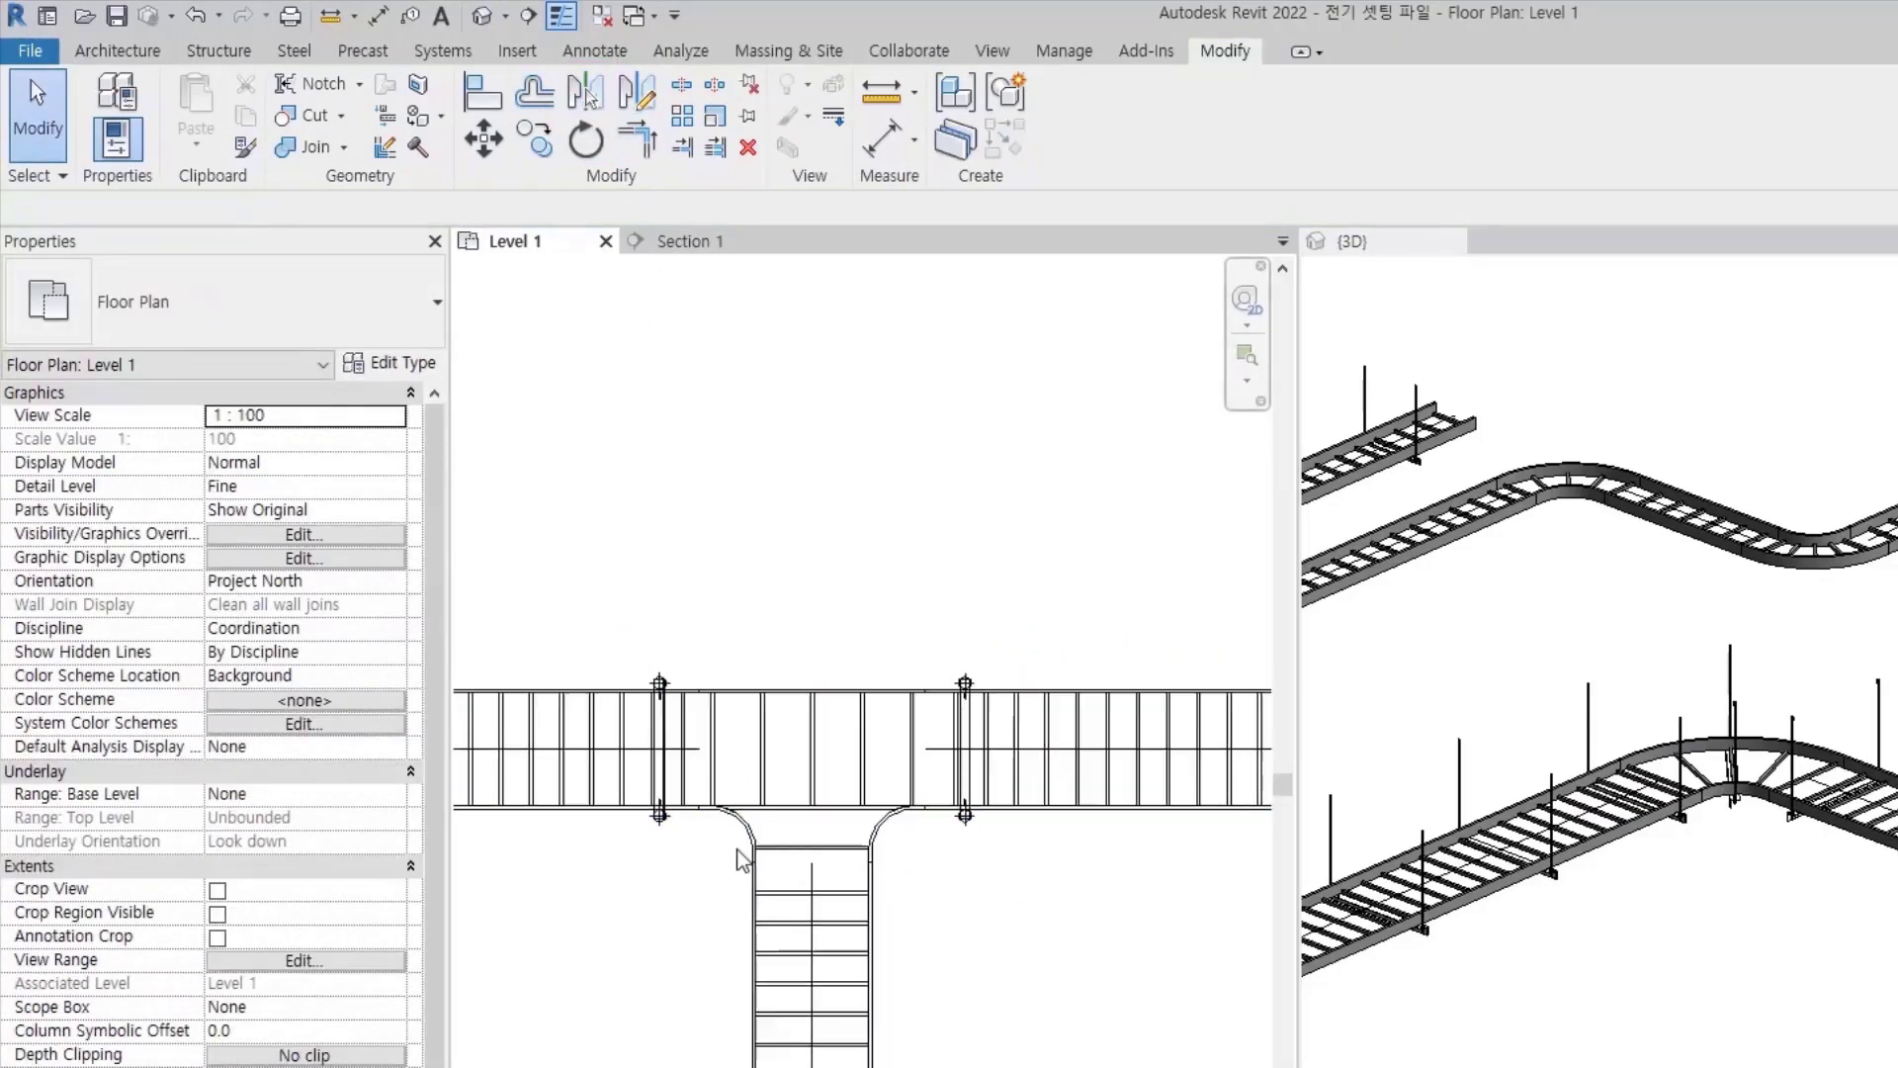
- Start copying the right-hand support from a picked start point
scroll(791, 860, down, 3)
scroll(1025, 811, up, 2)
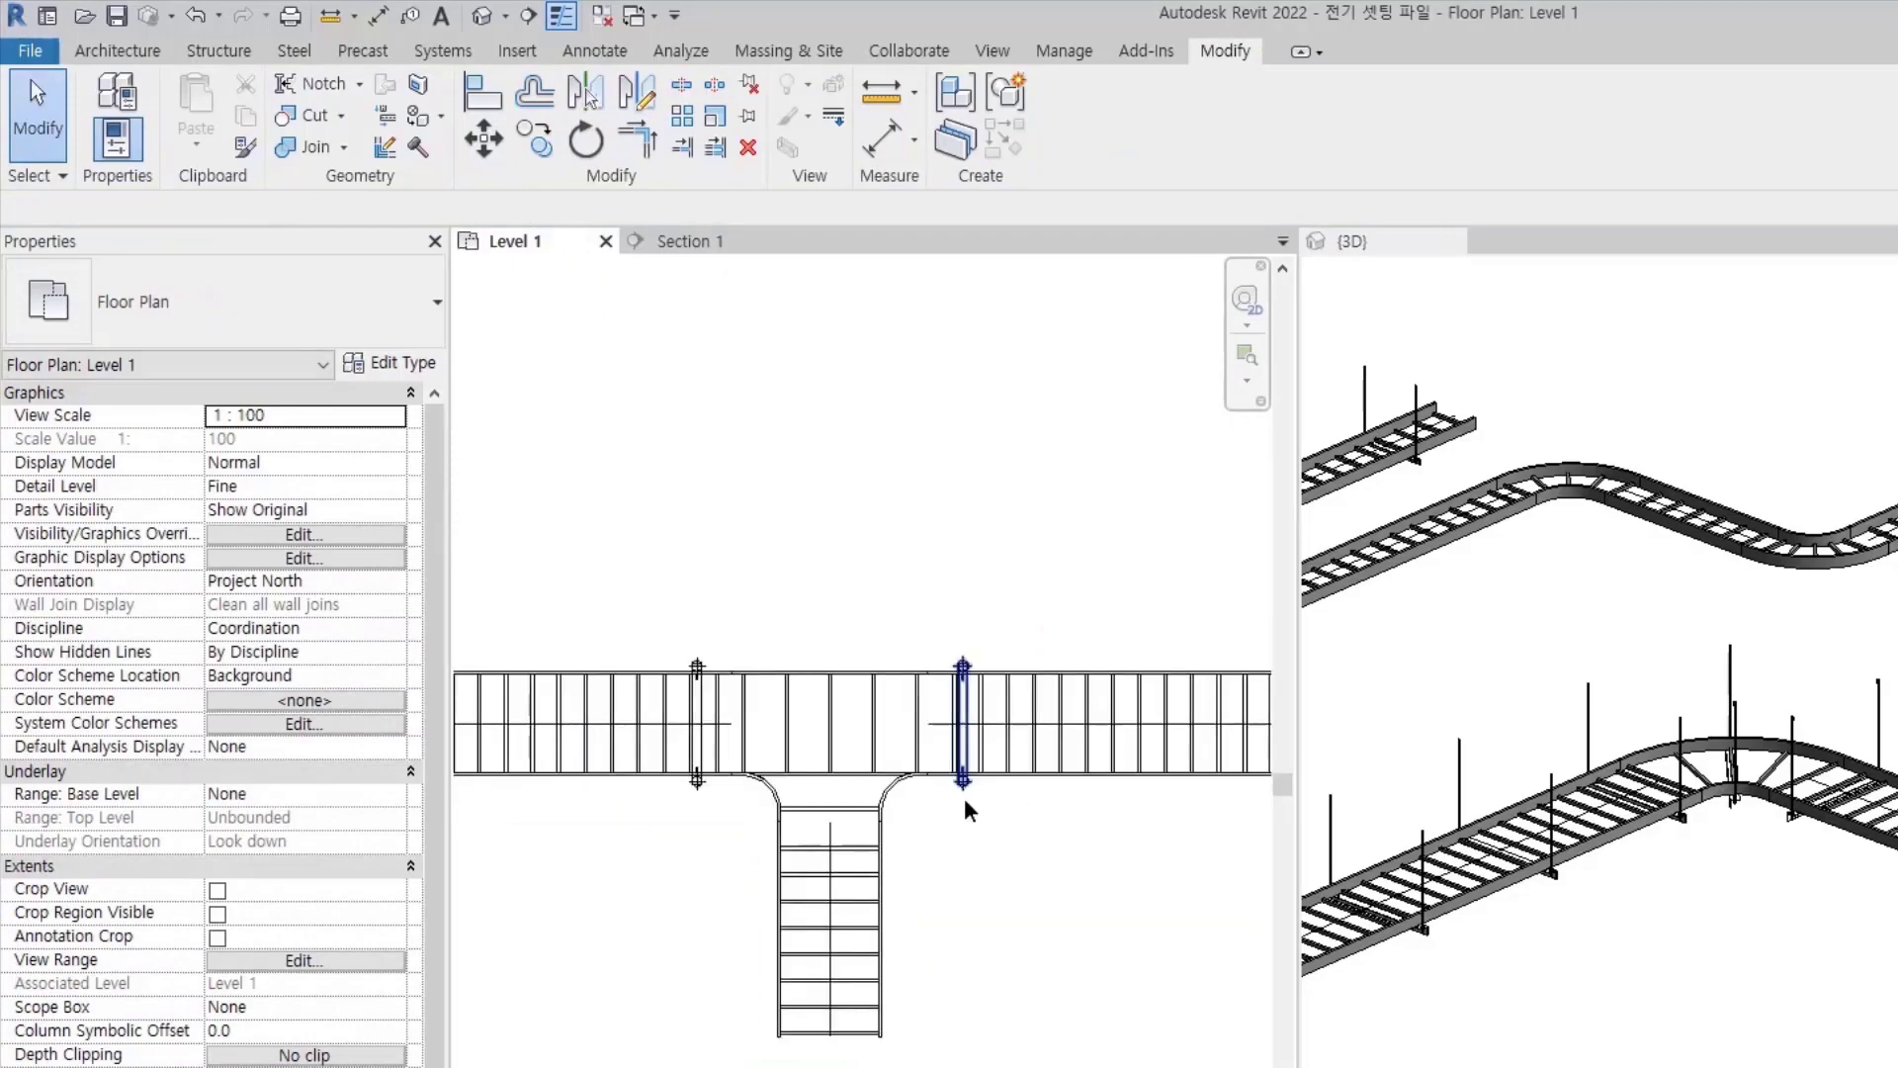
click(967, 791)
key(c)
key(o)
click(1026, 830)
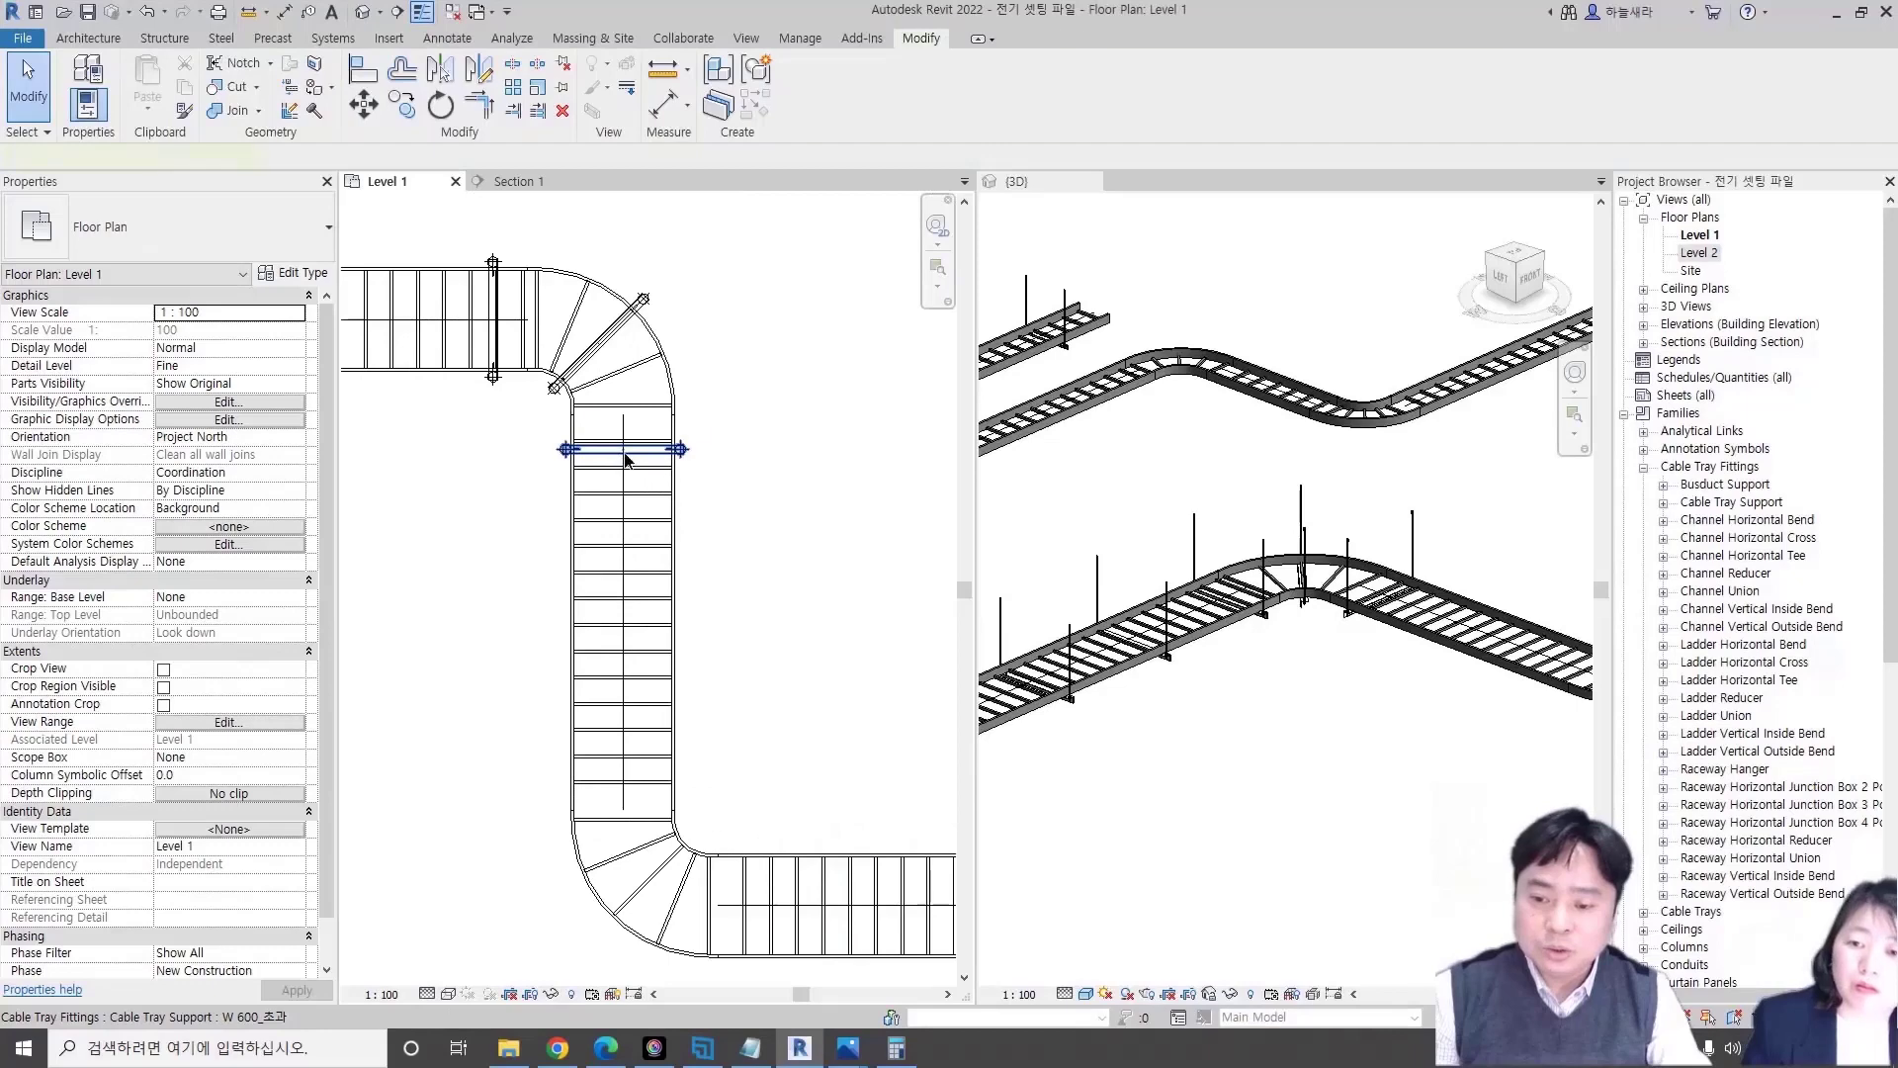
- Copy a support onto the tee branch just below the junction
click(606, 444)
key(c)
key(o)
key(Escape)
middle_drag(554, 494, 546, 547)
click(506, 435)
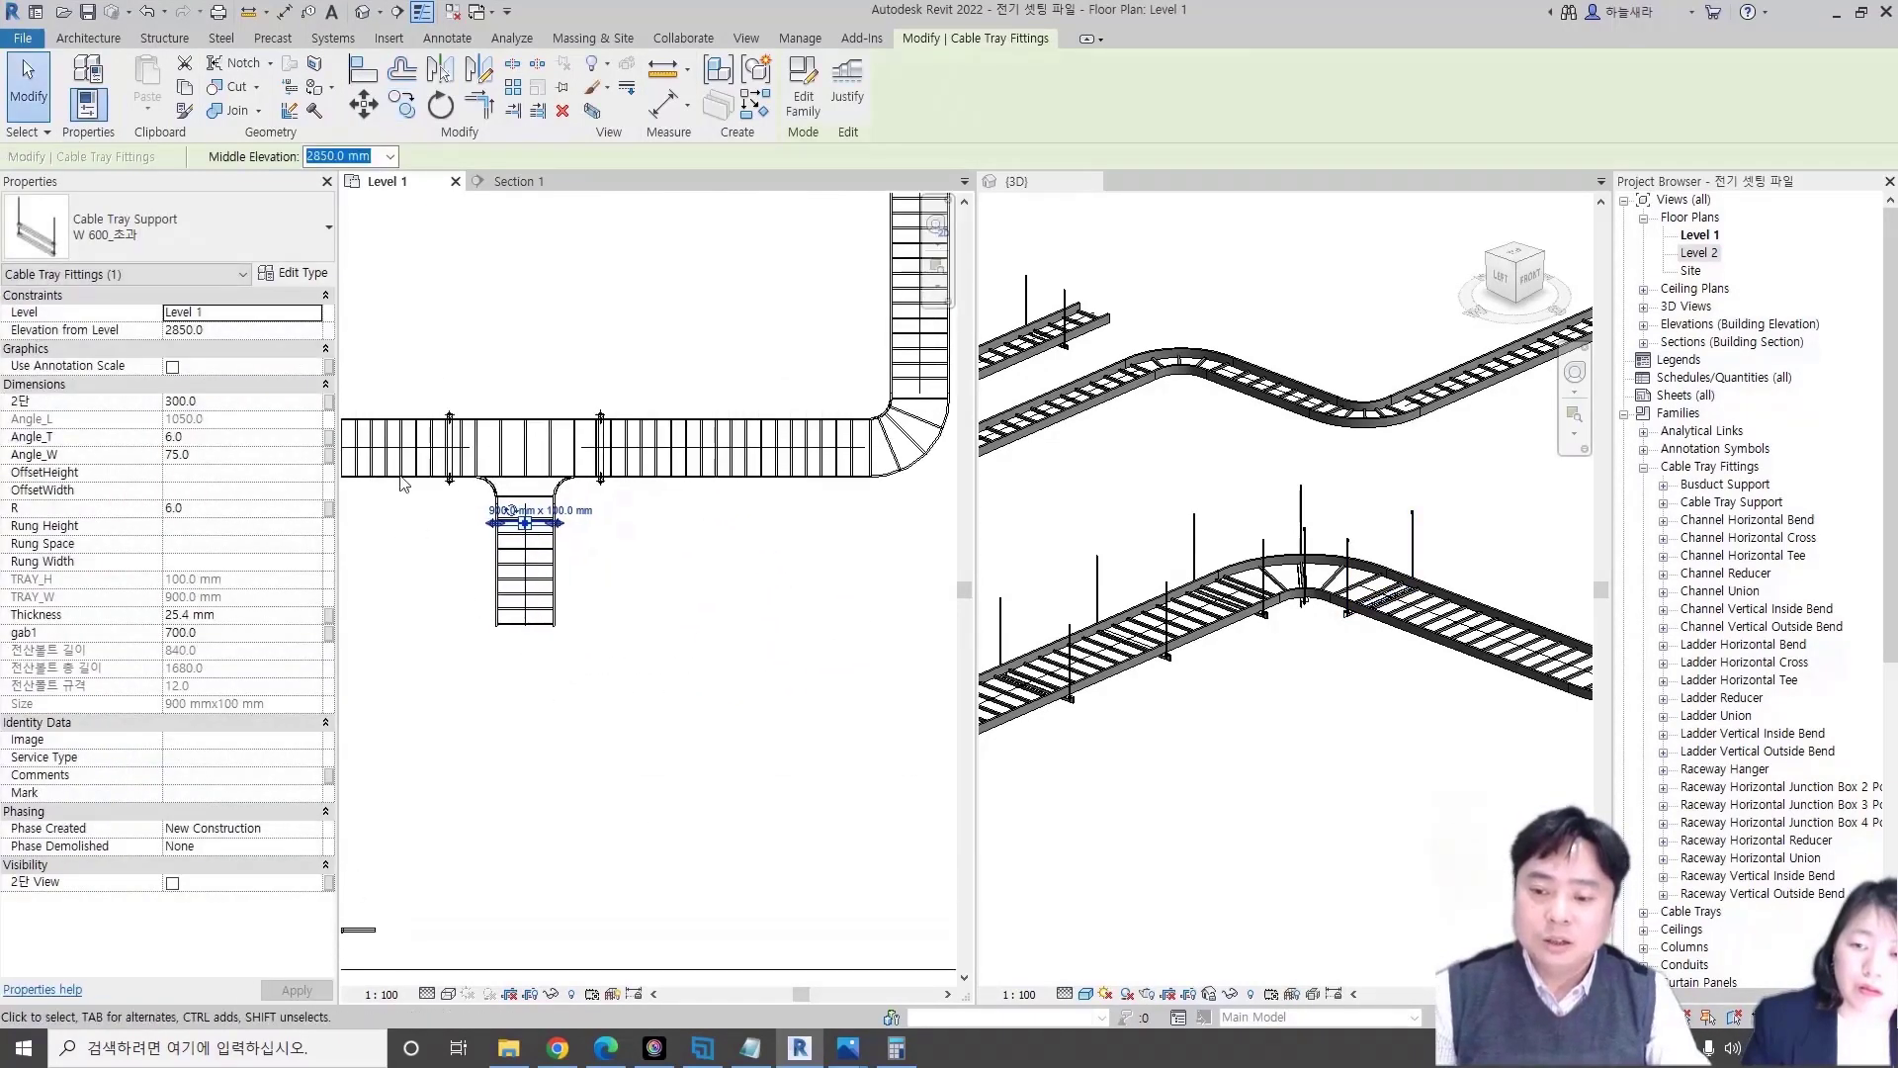
- View the 3D model from the ViewCube's Top to check the tee support
scroll(1261, 633, up, 1)
scroll(1399, 692, up, 2)
scroll(1414, 672, up, 2)
scroll(1432, 643, up, 2)
click(1513, 259)
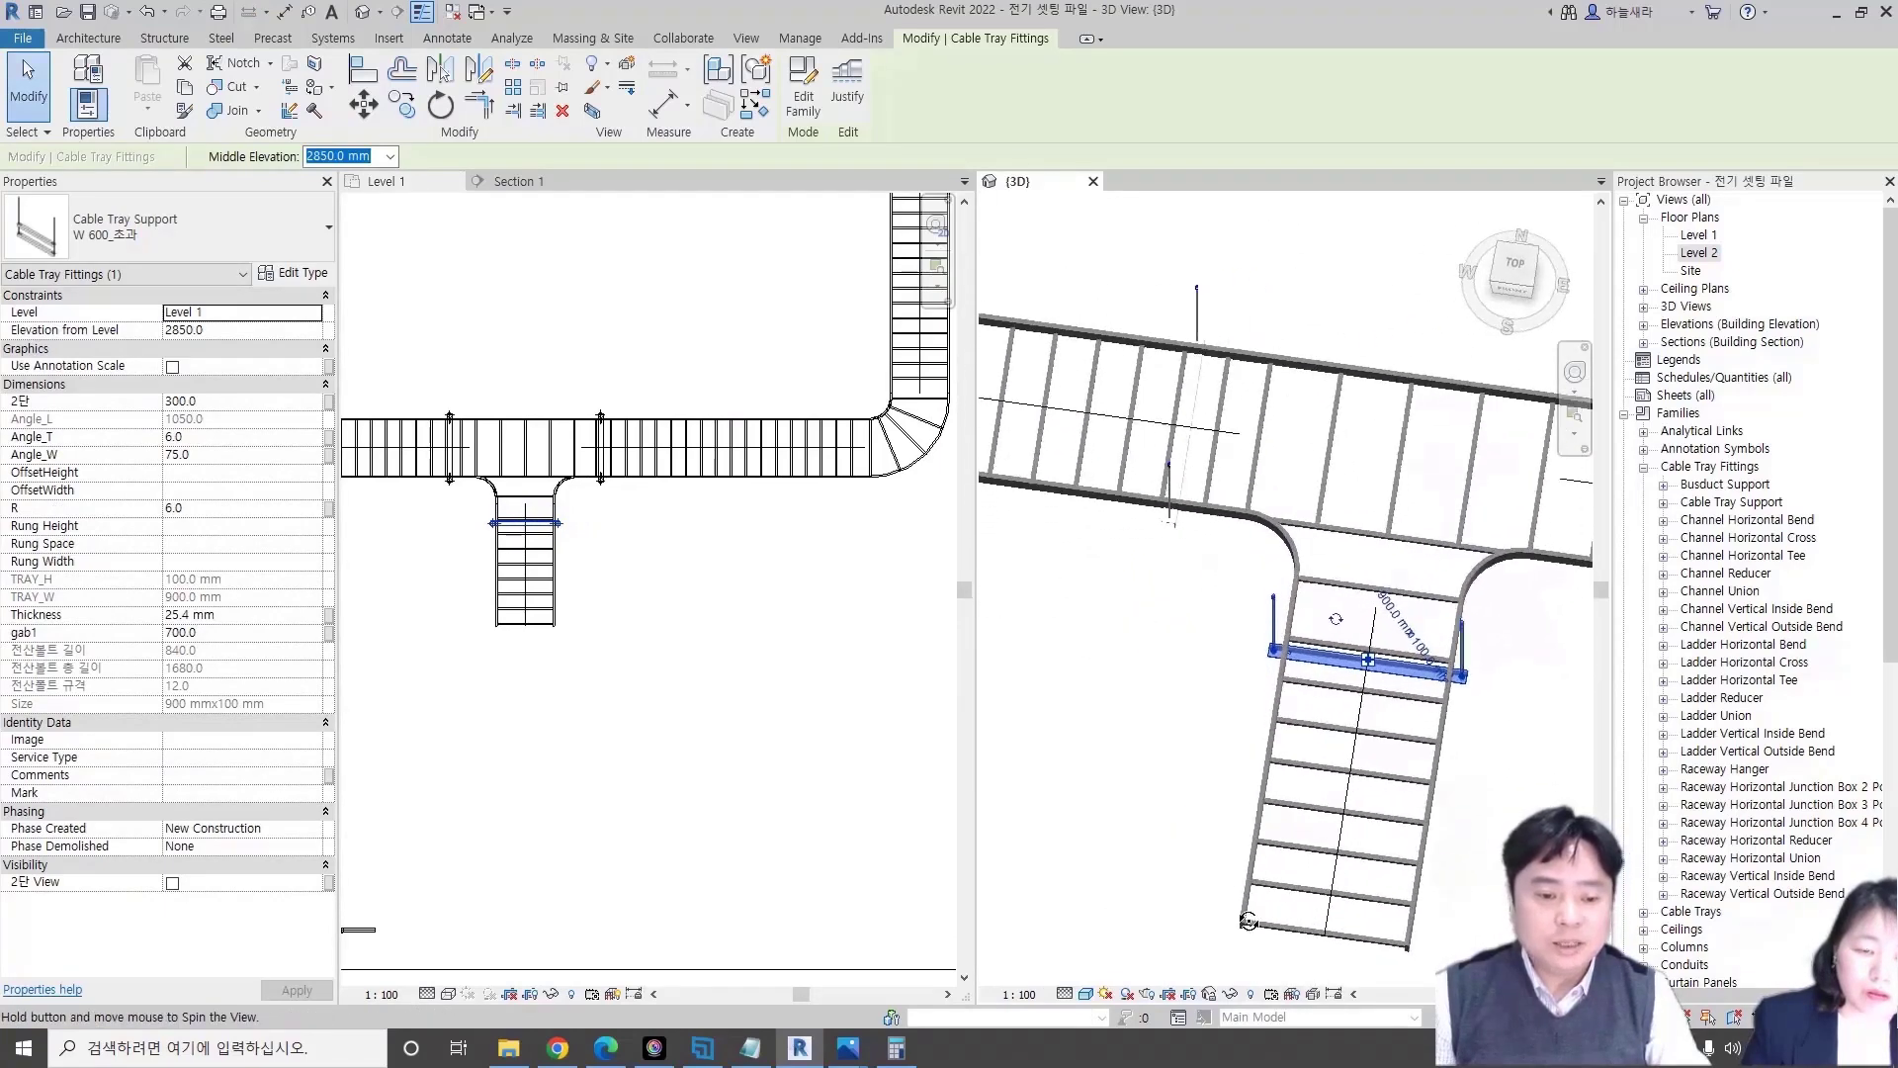
key(Escape)
- Bring a bend into view in the plan and select a support near it
scroll(494, 509, up, 2)
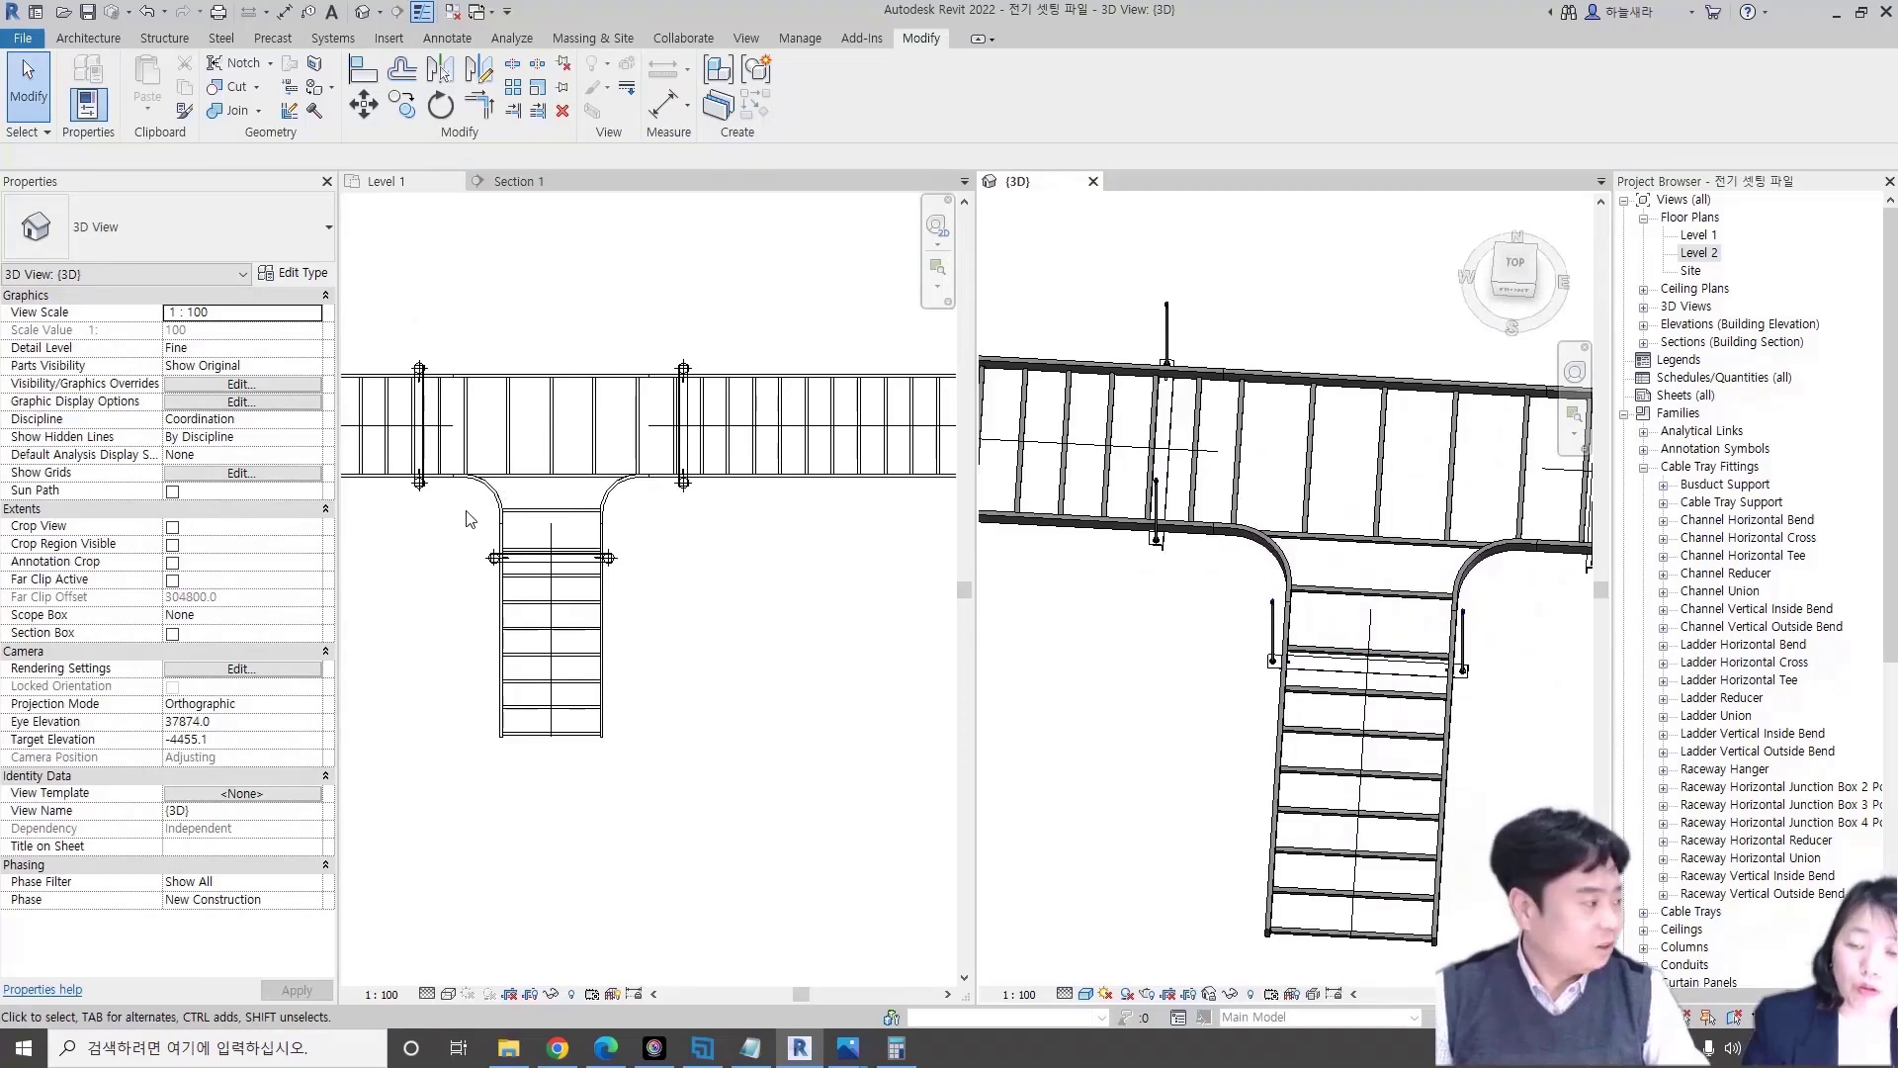
scroll(471, 448, down, 2)
middle_drag(471, 448, 693, 415)
scroll(692, 415, down, 2)
scroll(751, 445, up, 3)
click(739, 420)
scroll(752, 435, up, 3)
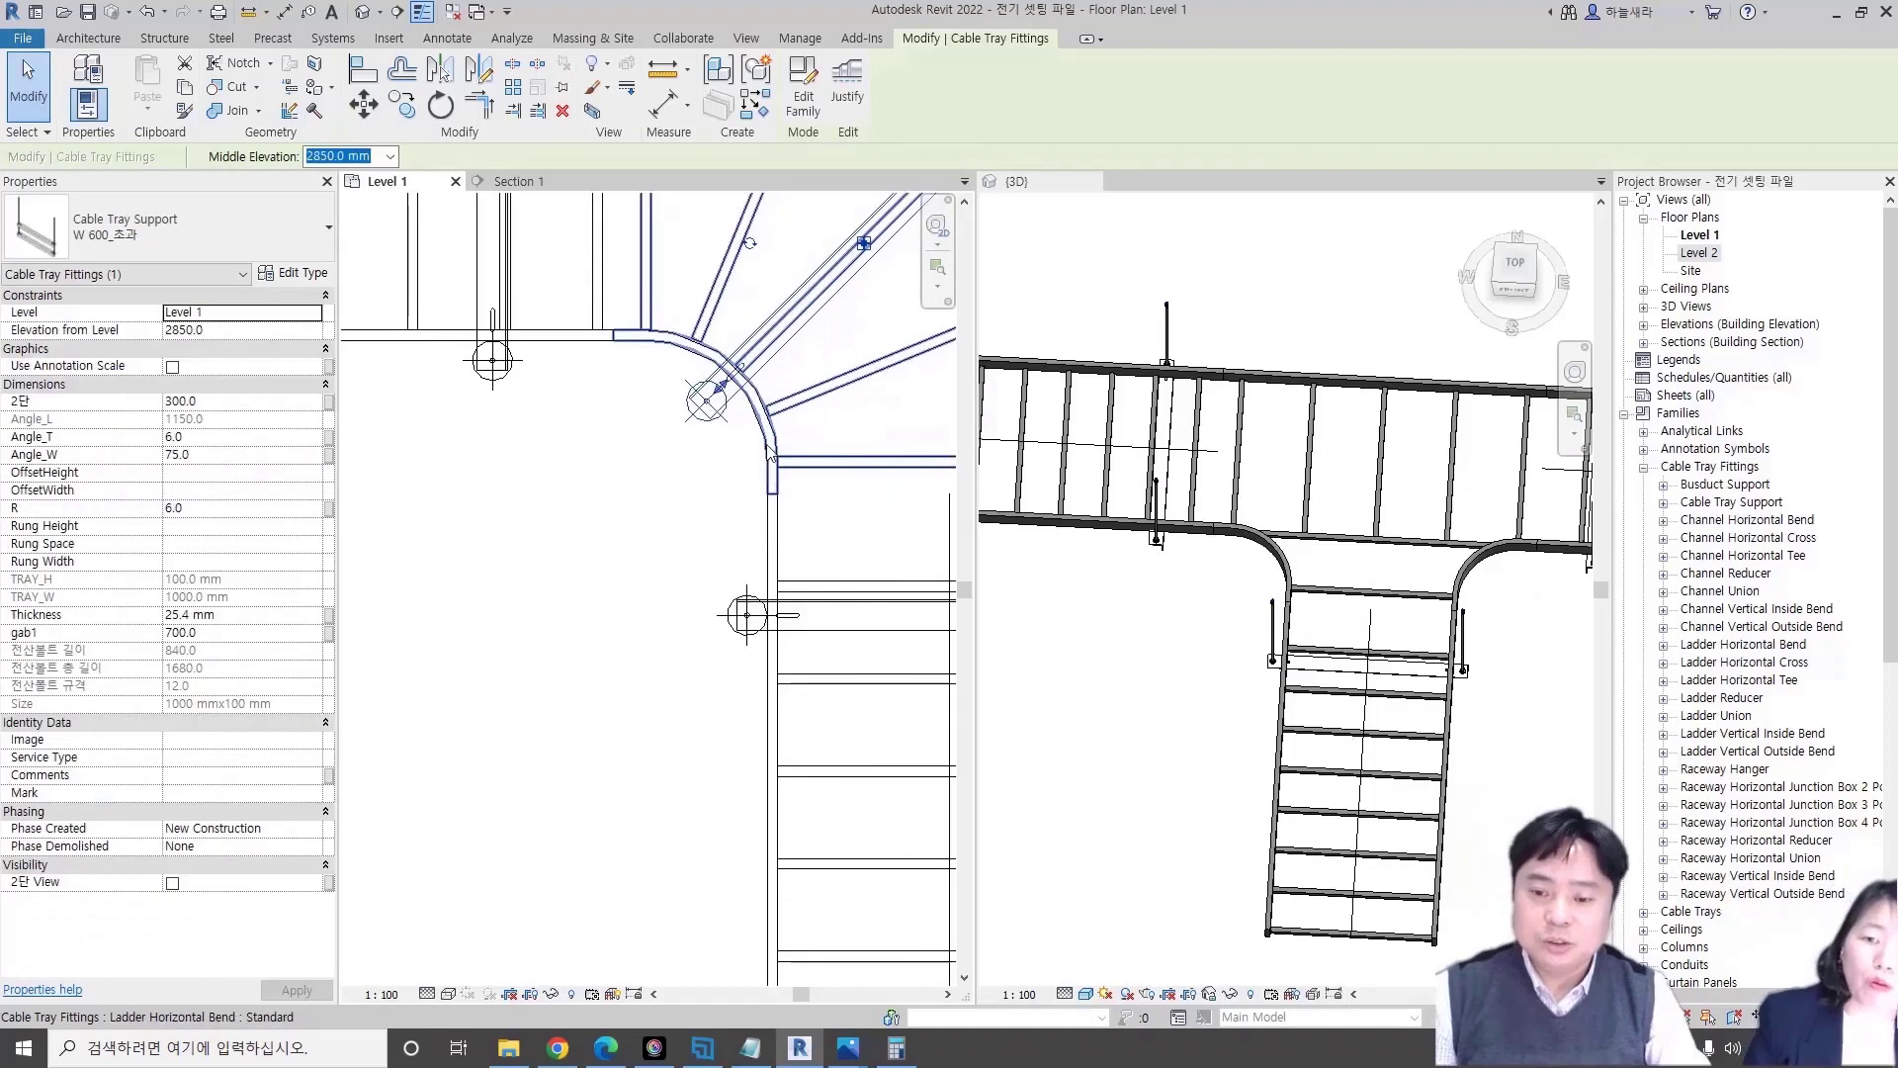
- Copy the tee support, starting from its midpoint
key(c)
key(o)
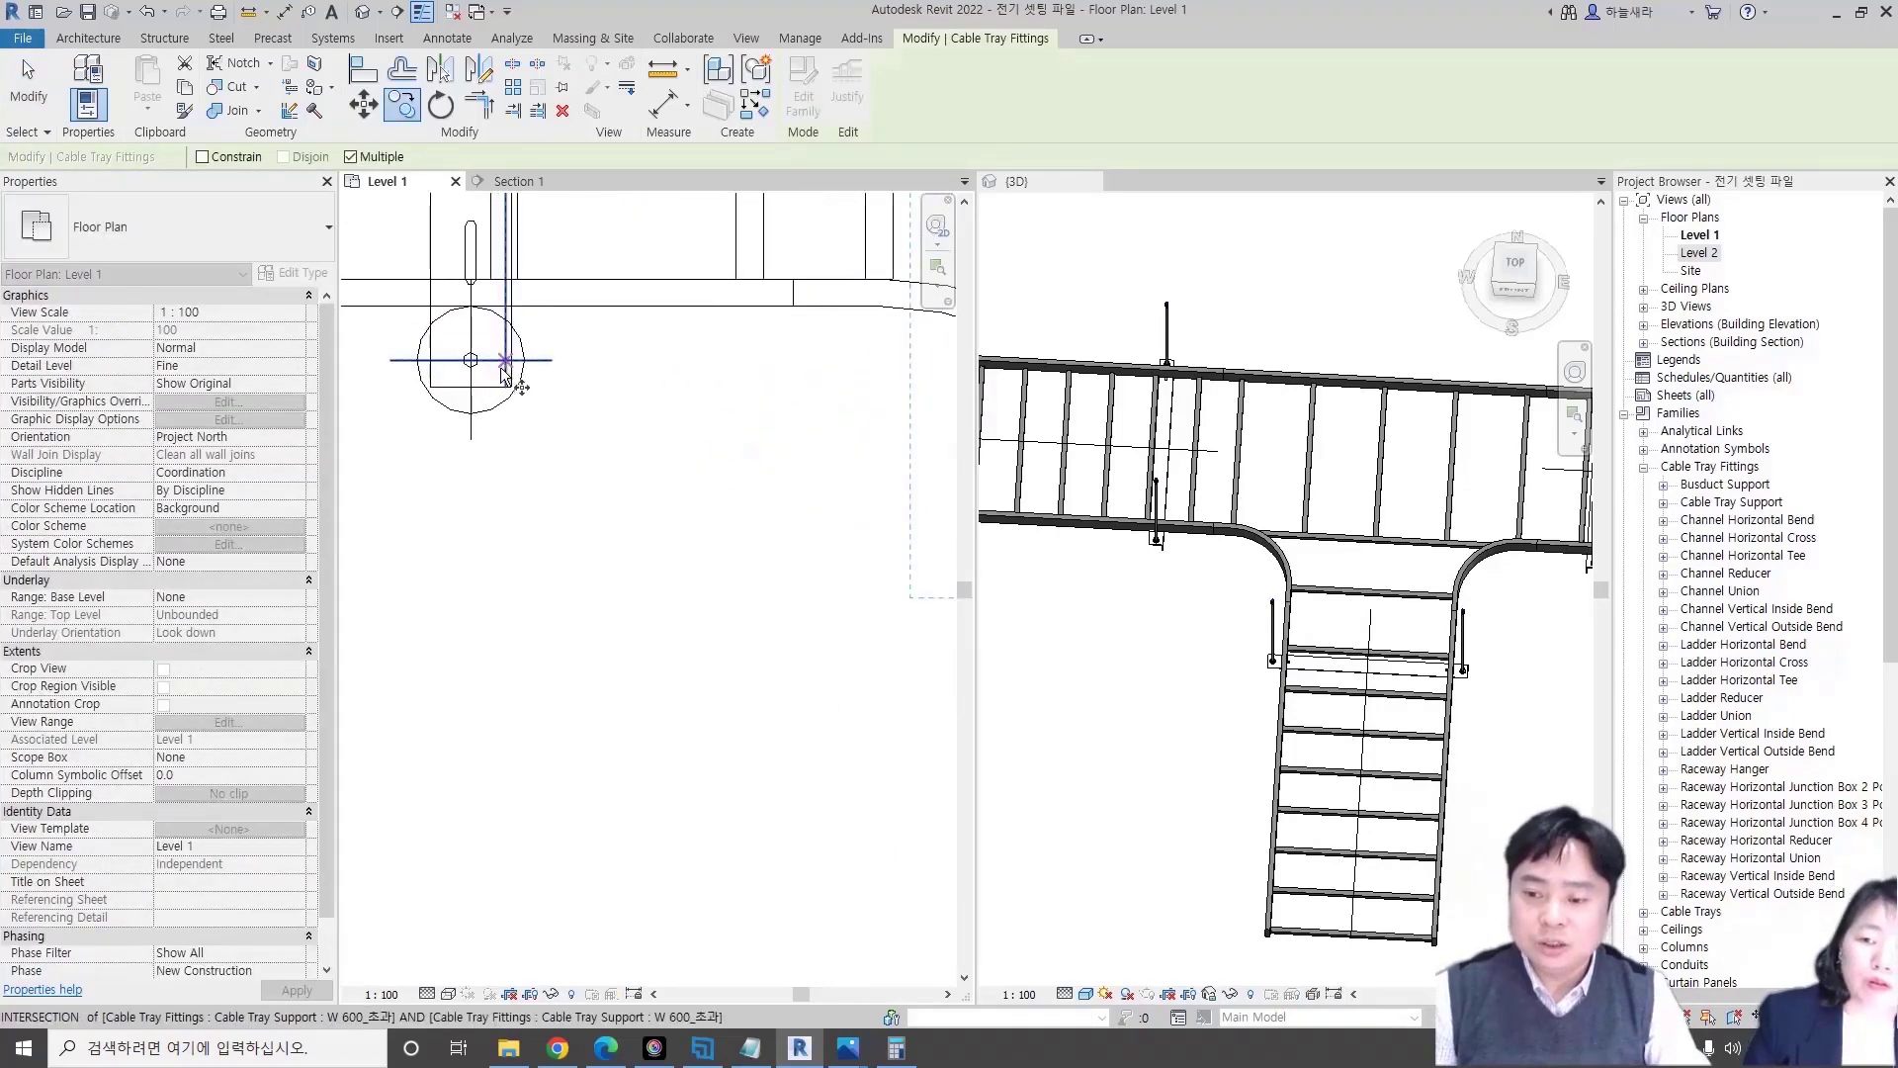
click(499, 368)
scroll(667, 731, down, 2)
scroll(673, 660, down, 2)
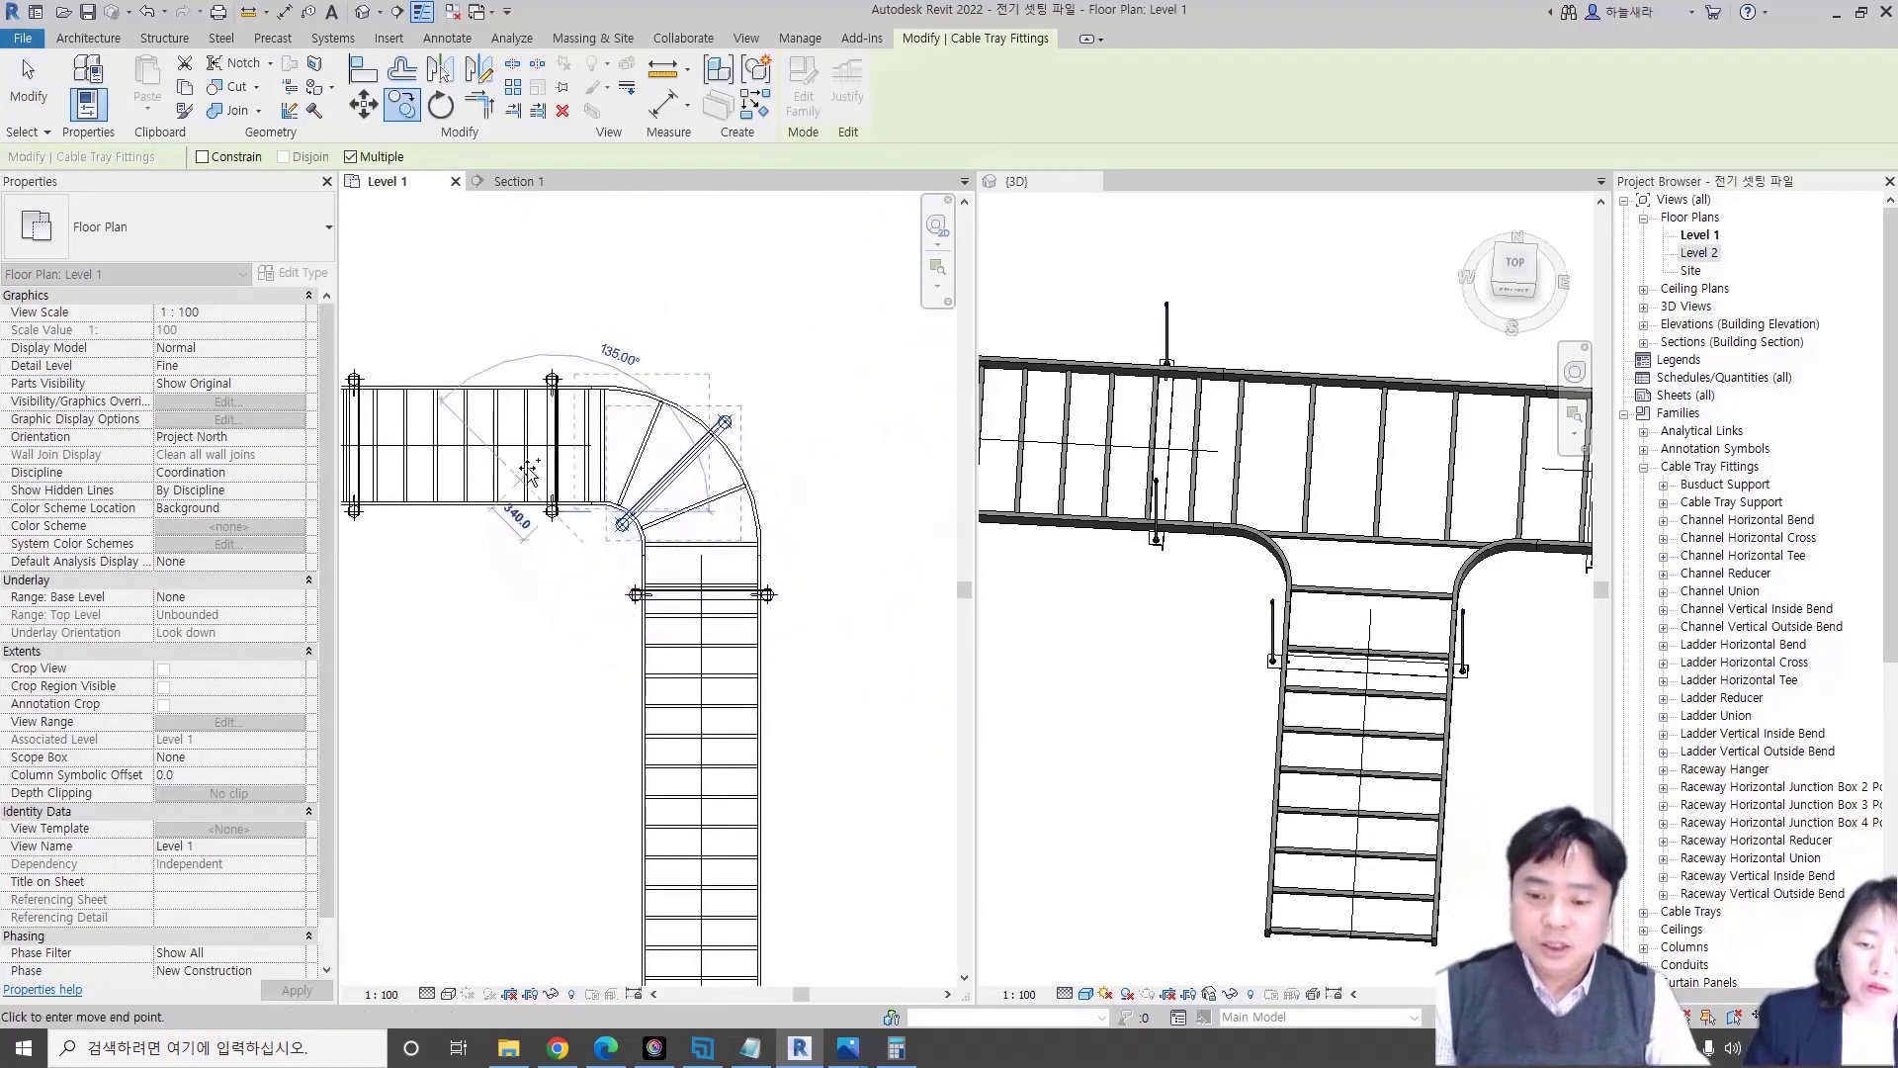
scroll(748, 733, down, 2)
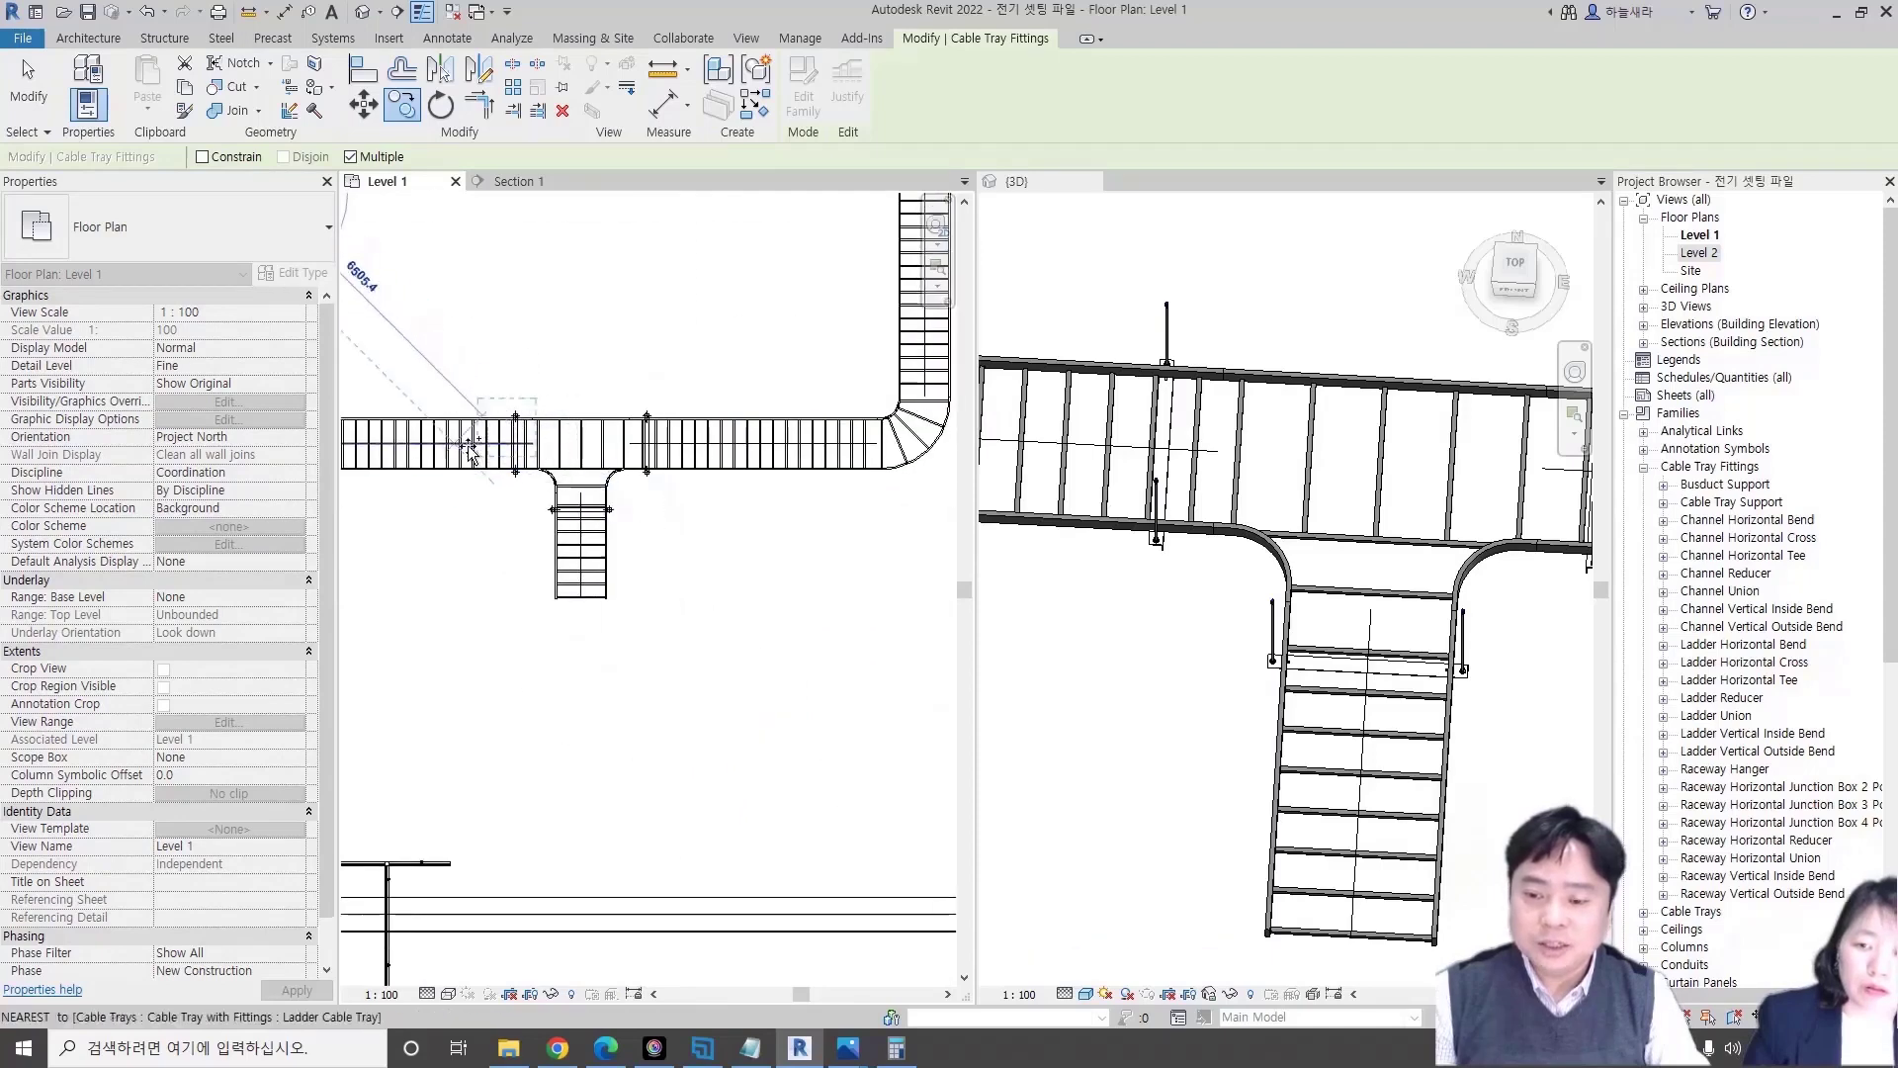
- Set the copied support to a 45° diagonal across the tee
scroll(499, 490, up, 2)
scroll(524, 475, up, 2)
scroll(514, 465, up, 2)
scroll(507, 459, up, 2)
click(504, 458)
scroll(648, 598, down, 5)
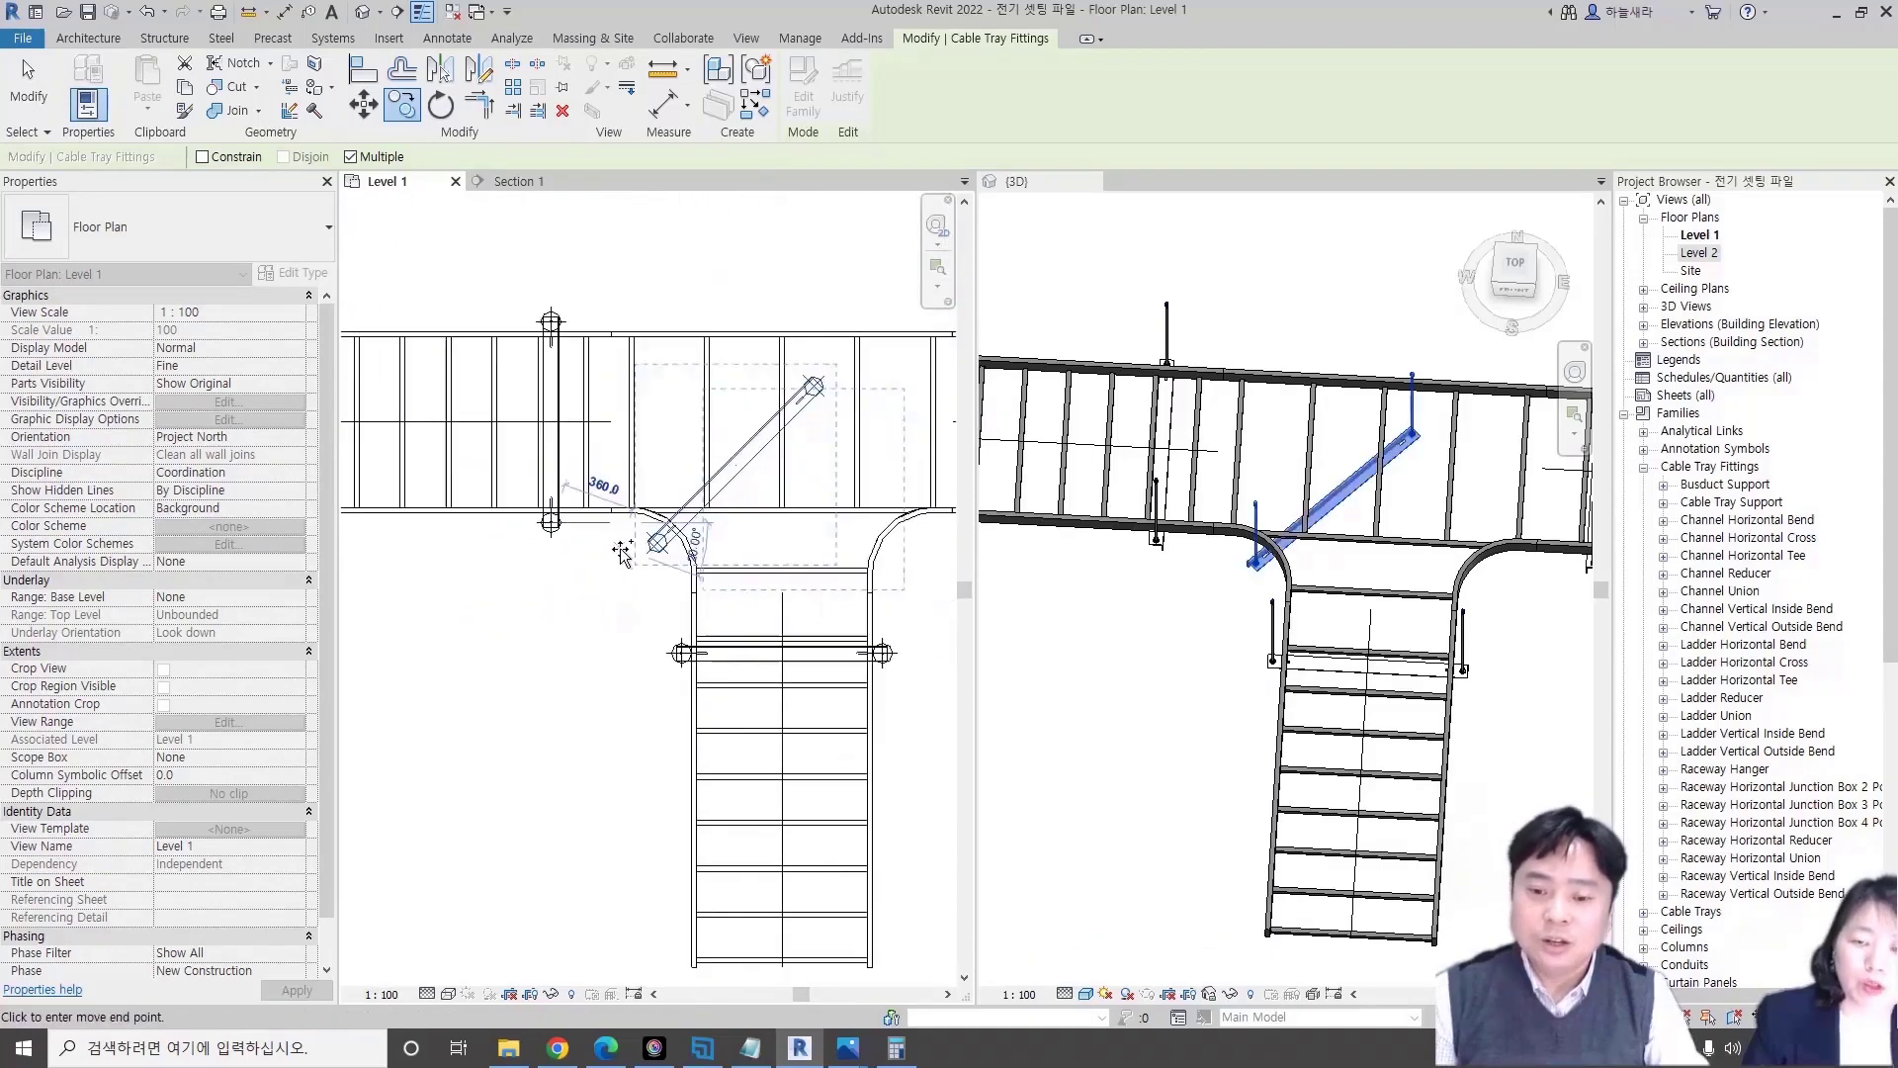
key(Escape)
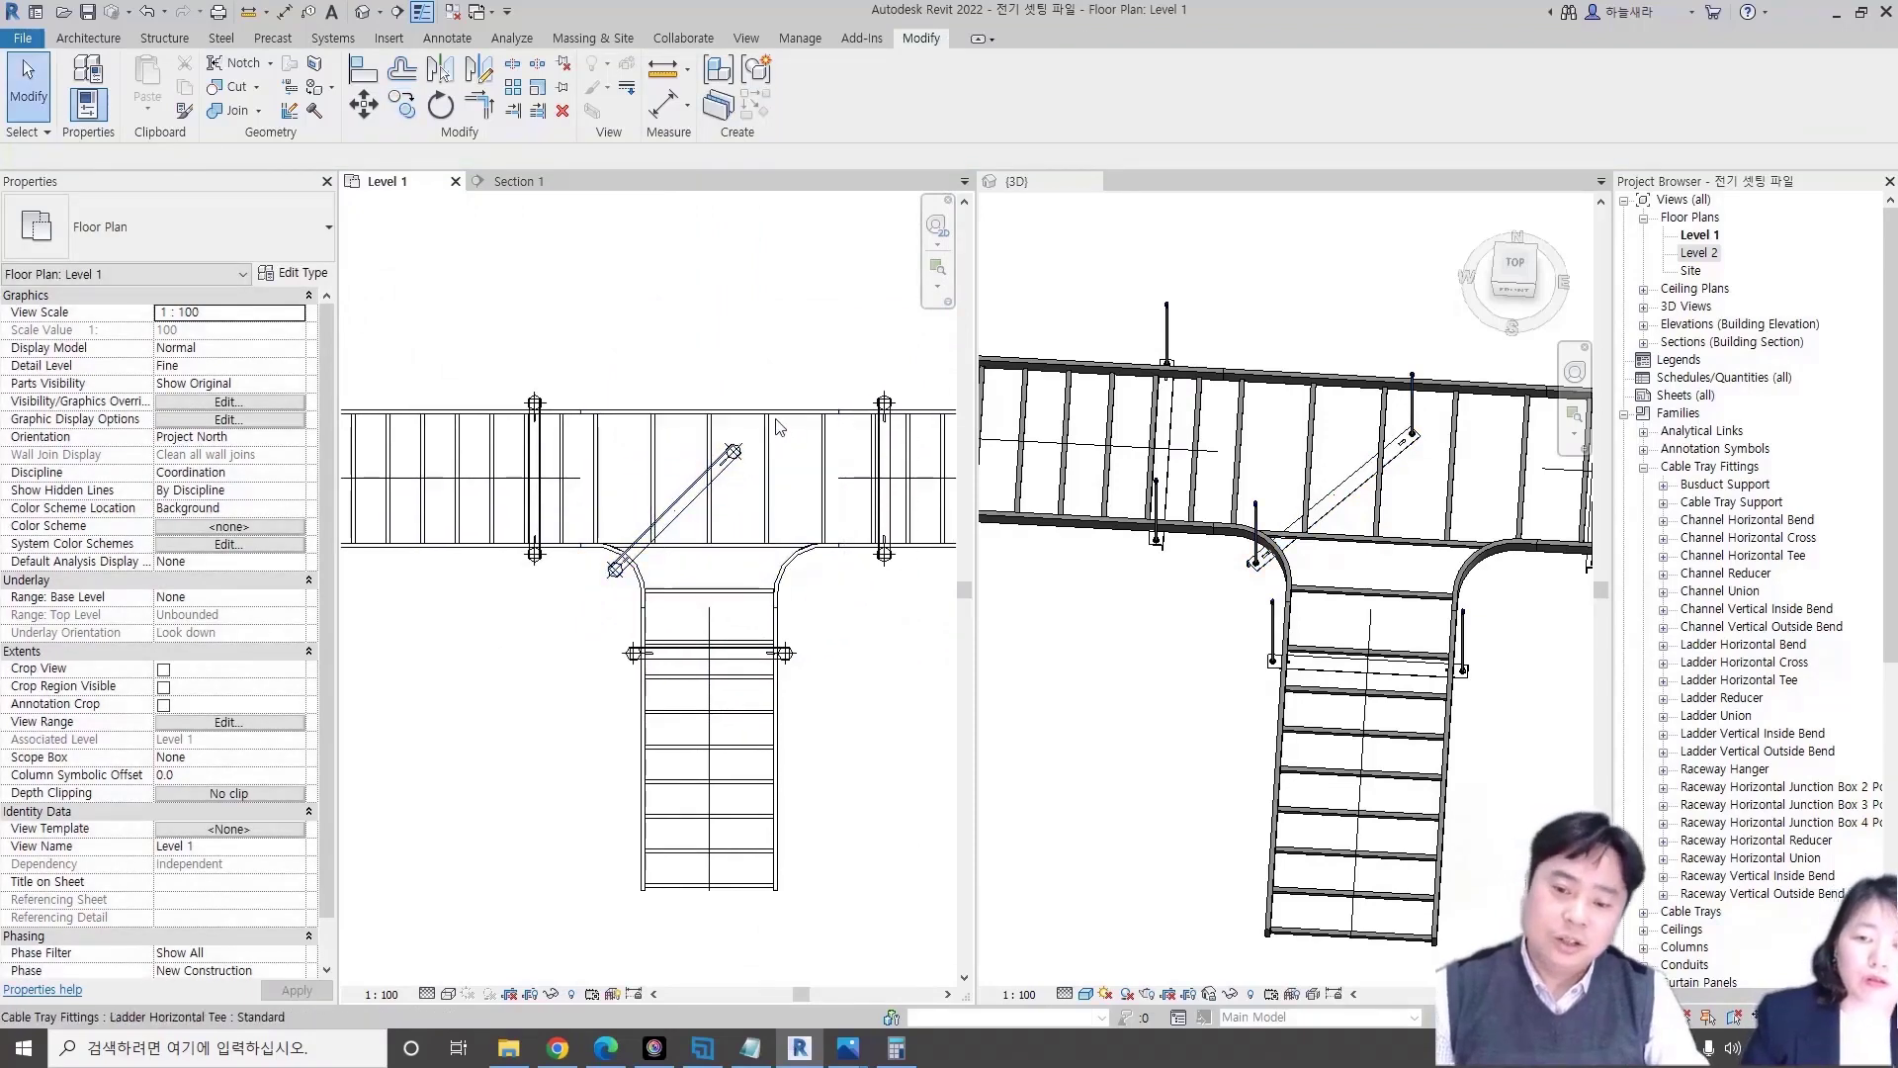
- Stretch the diagonal support to 1502.7 mm wide across the tee
click(736, 474)
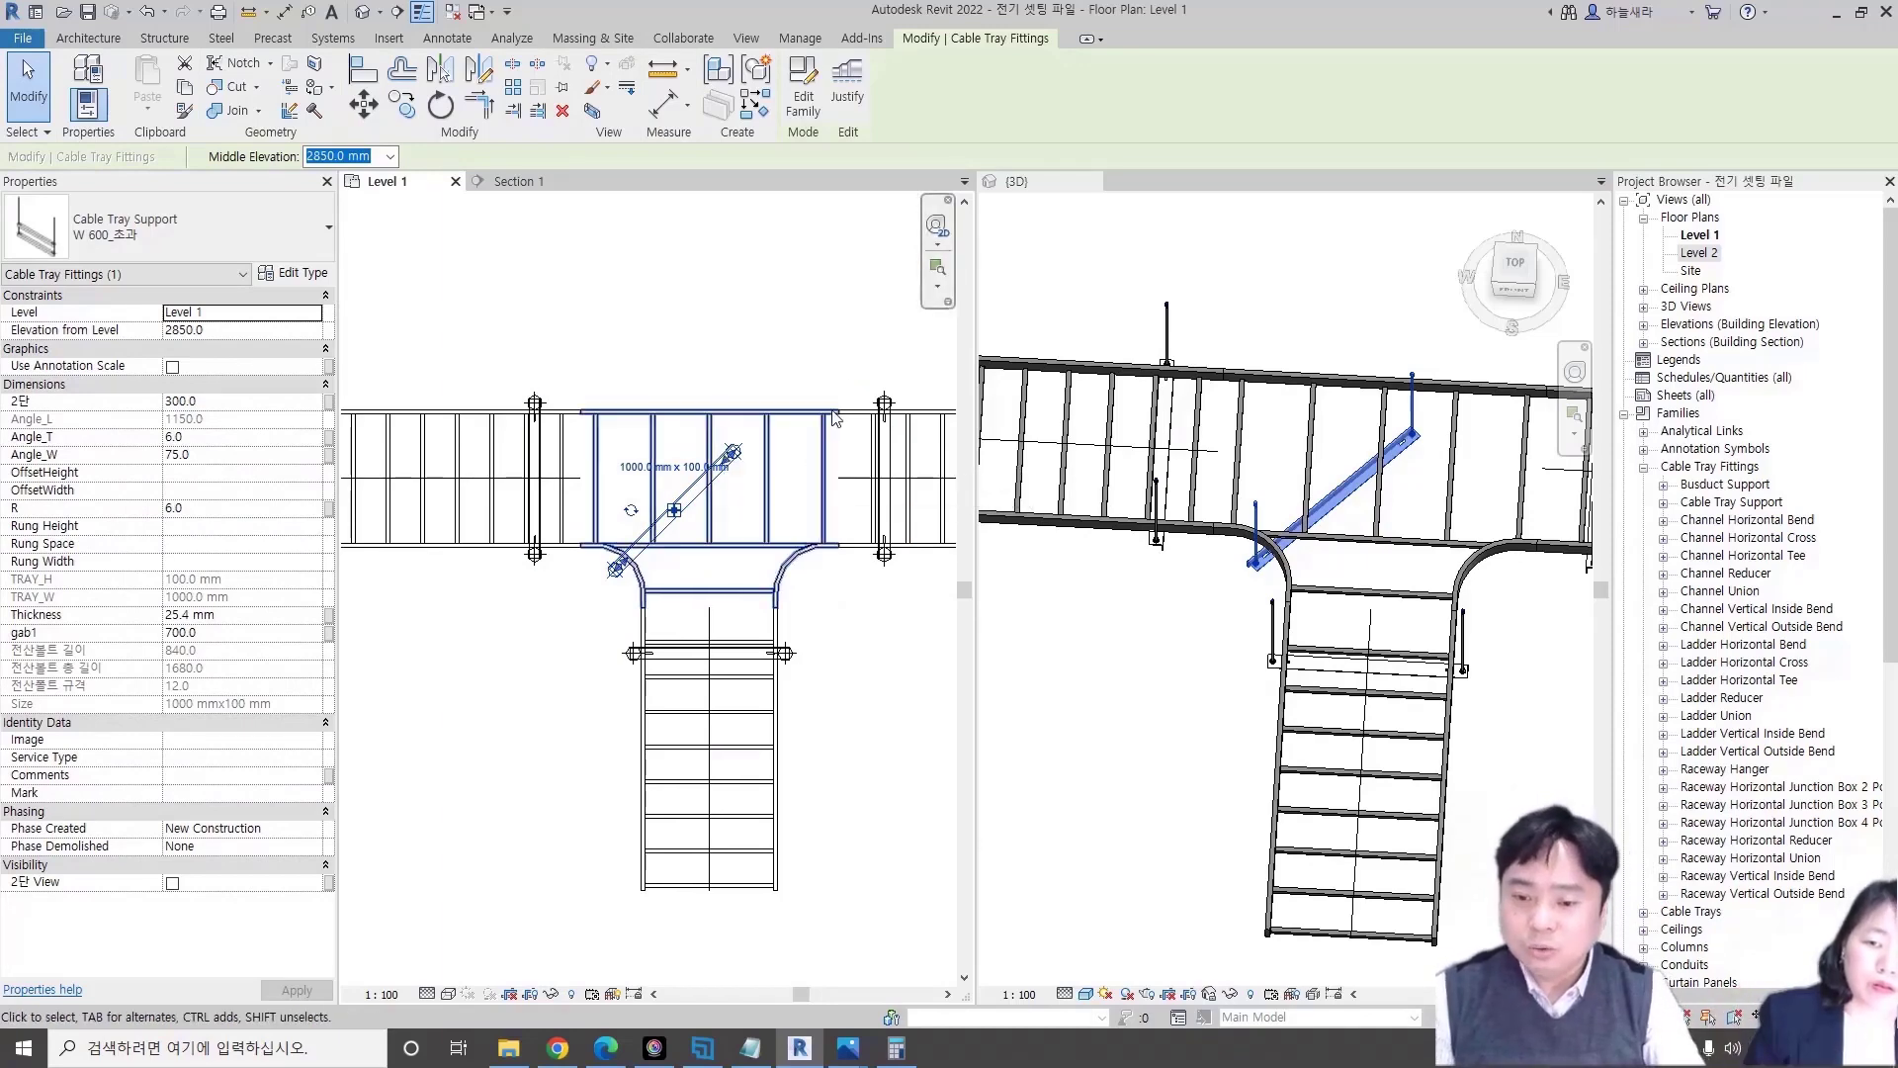
scroll(761, 434, up, 3)
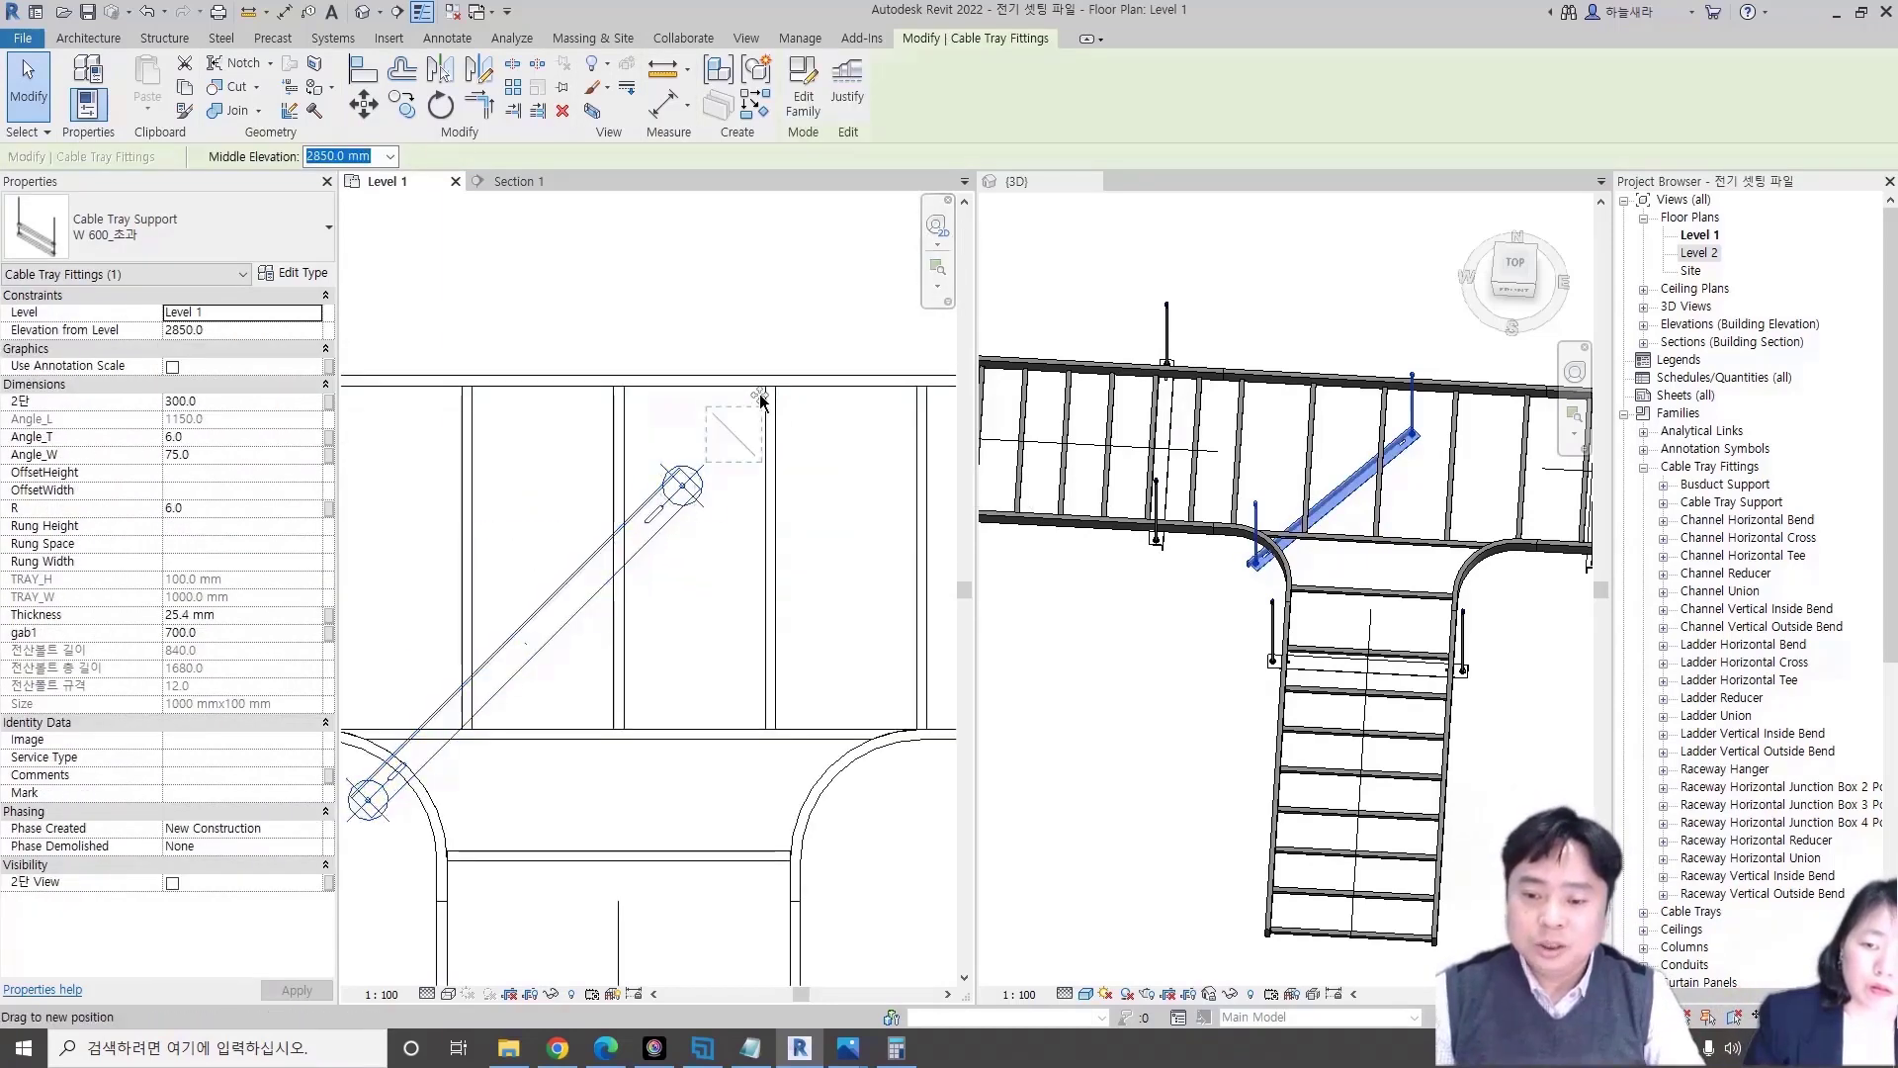
mouse_move(790, 339)
mouse_down()
mouse_move(802, 327)
mouse_move(791, 338)
mouse_up()
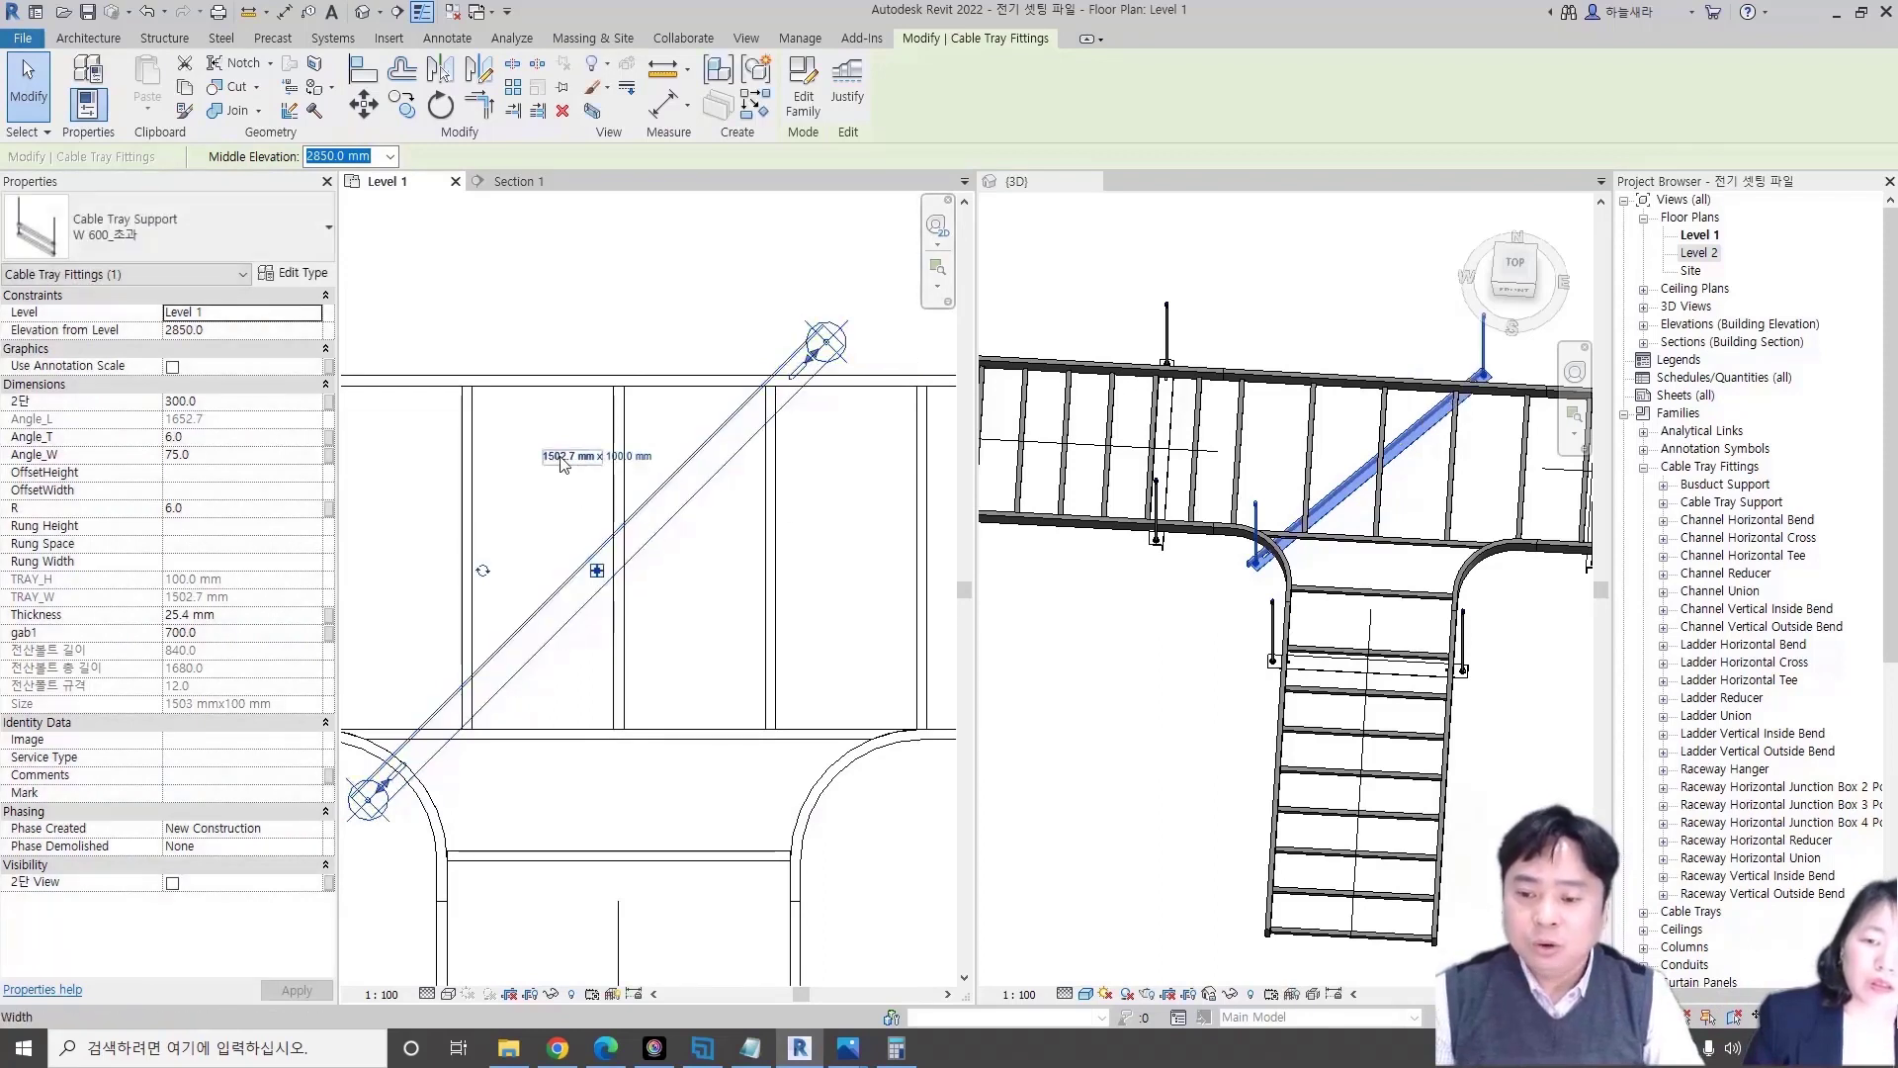
text(1500)
key(Return)
key(Escape)
- Pan and zoom the plan to re-centre on the tee junction
mouse_move(825, 537)
middle_down()
mouse_move(687, 654)
mouse_move(912, 741)
middle_up()
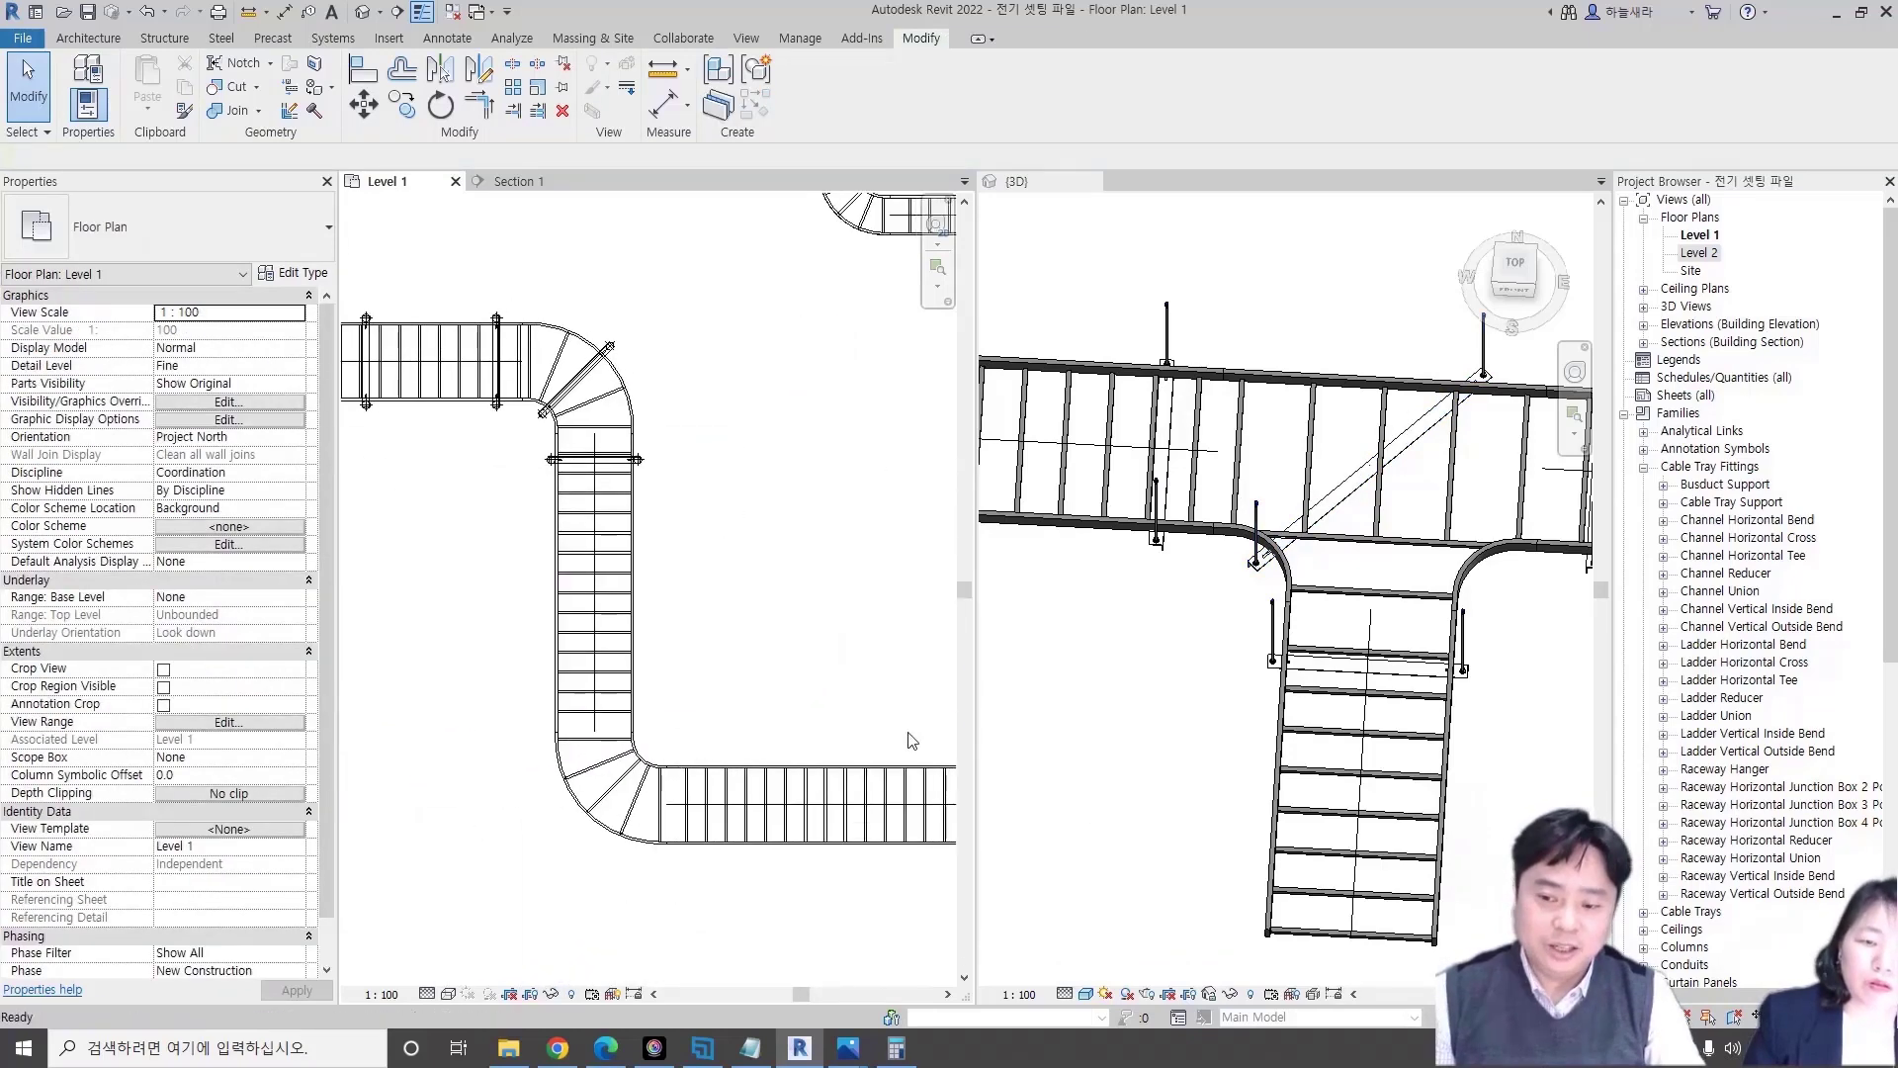
middle_drag(445, 361, 561, 515)
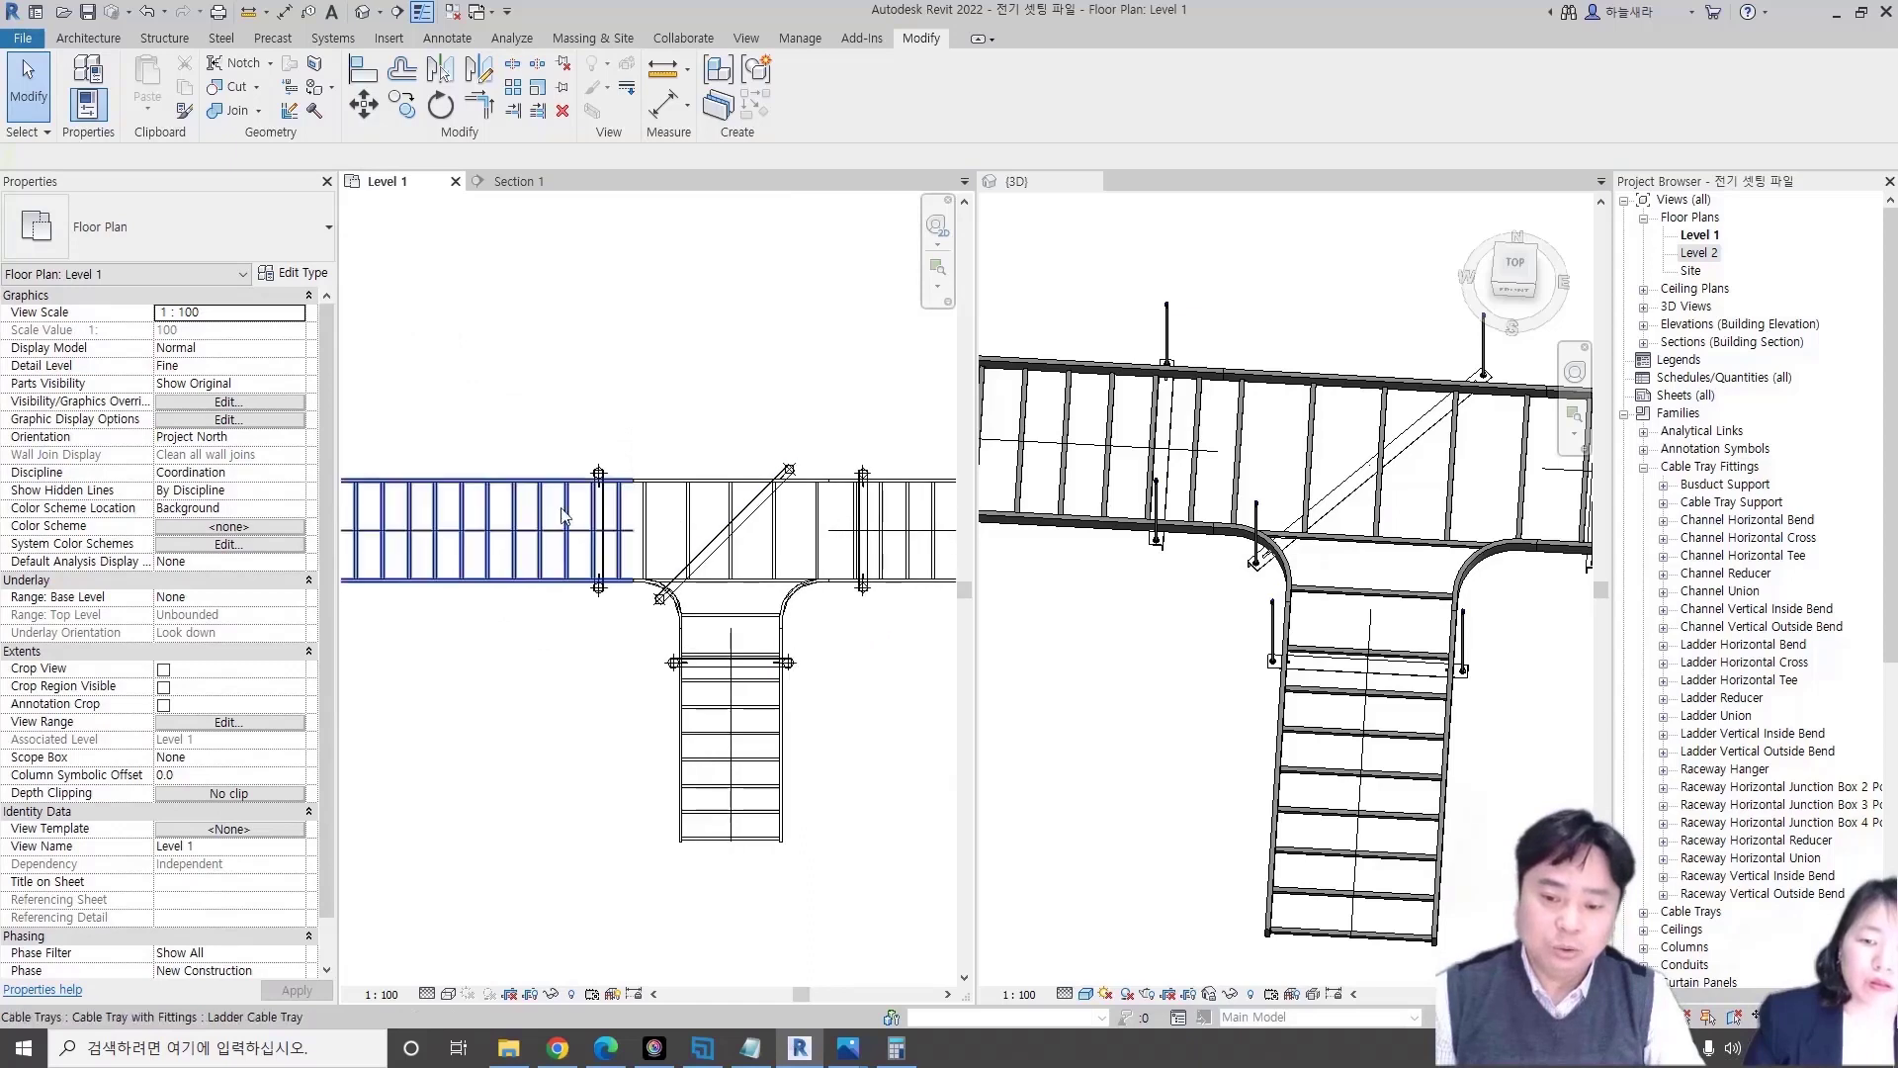
middle_drag(866, 642, 774, 616)
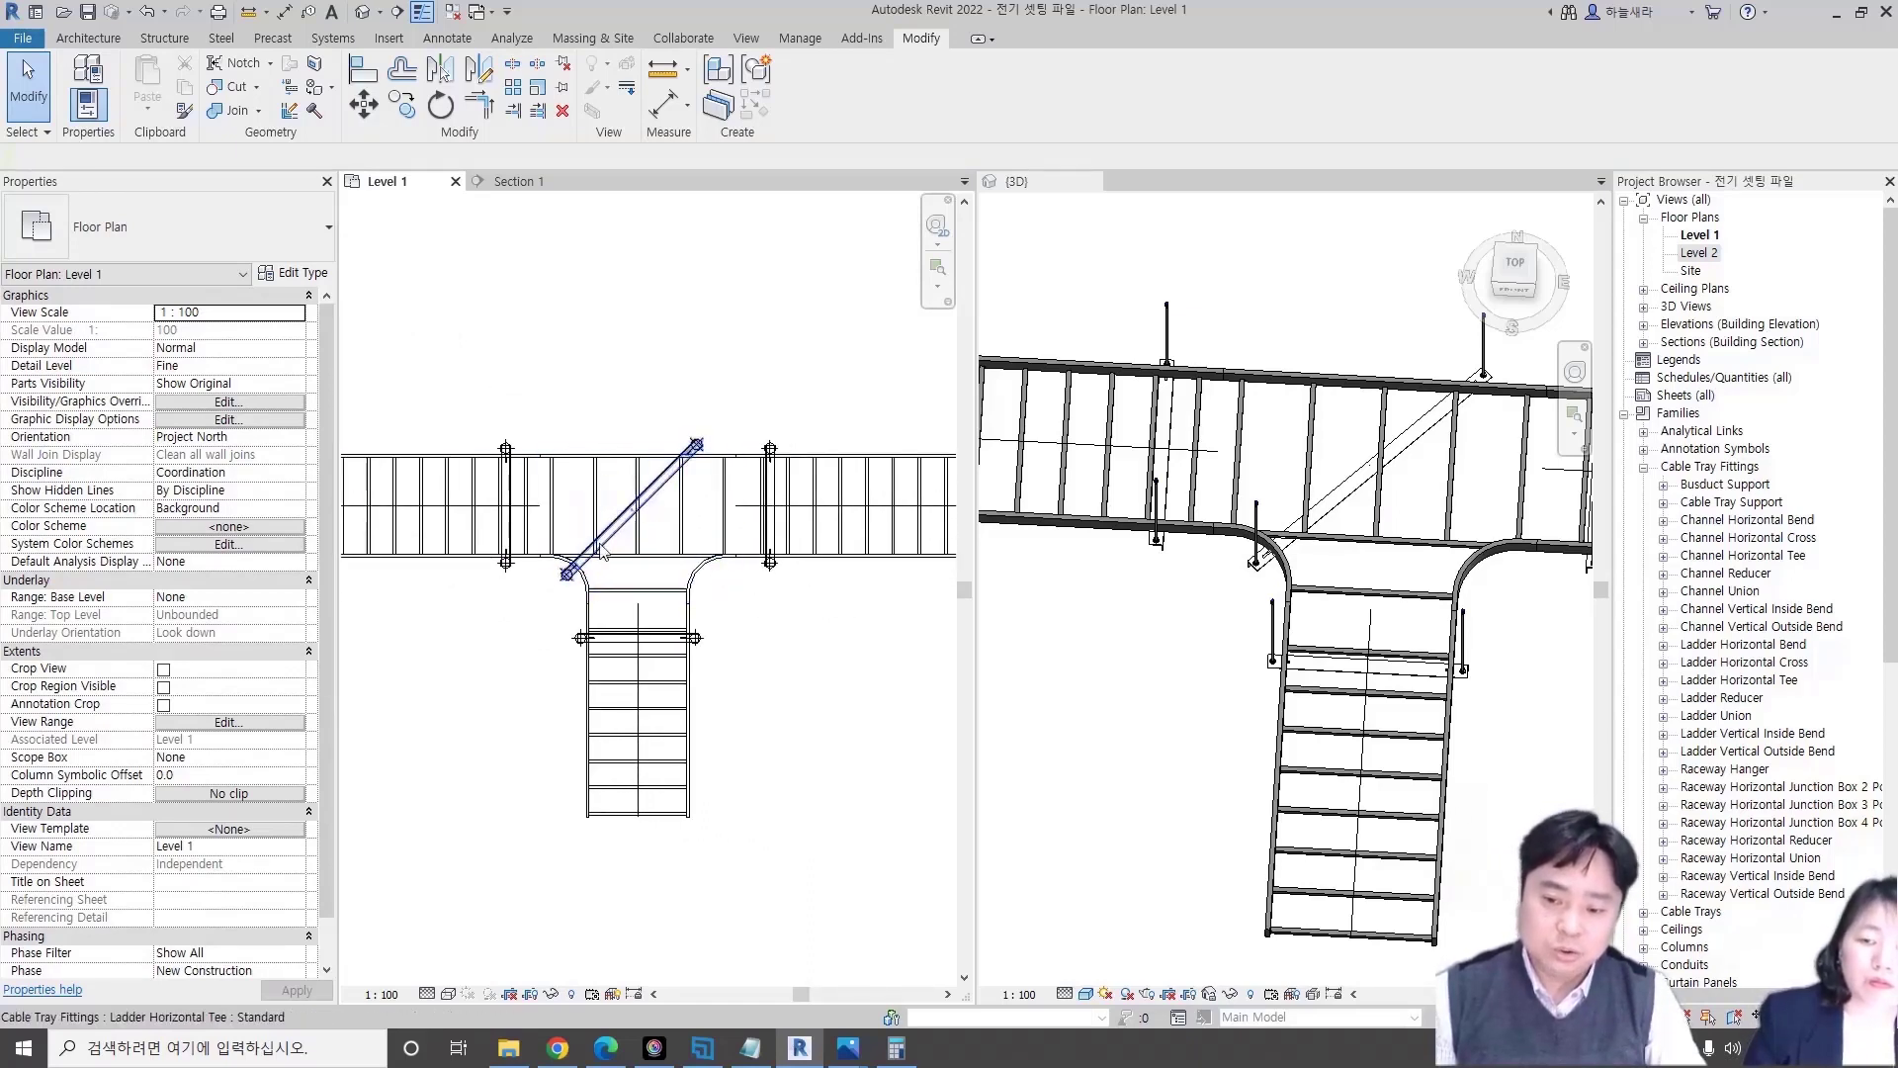
scroll(665, 551, down, 1)
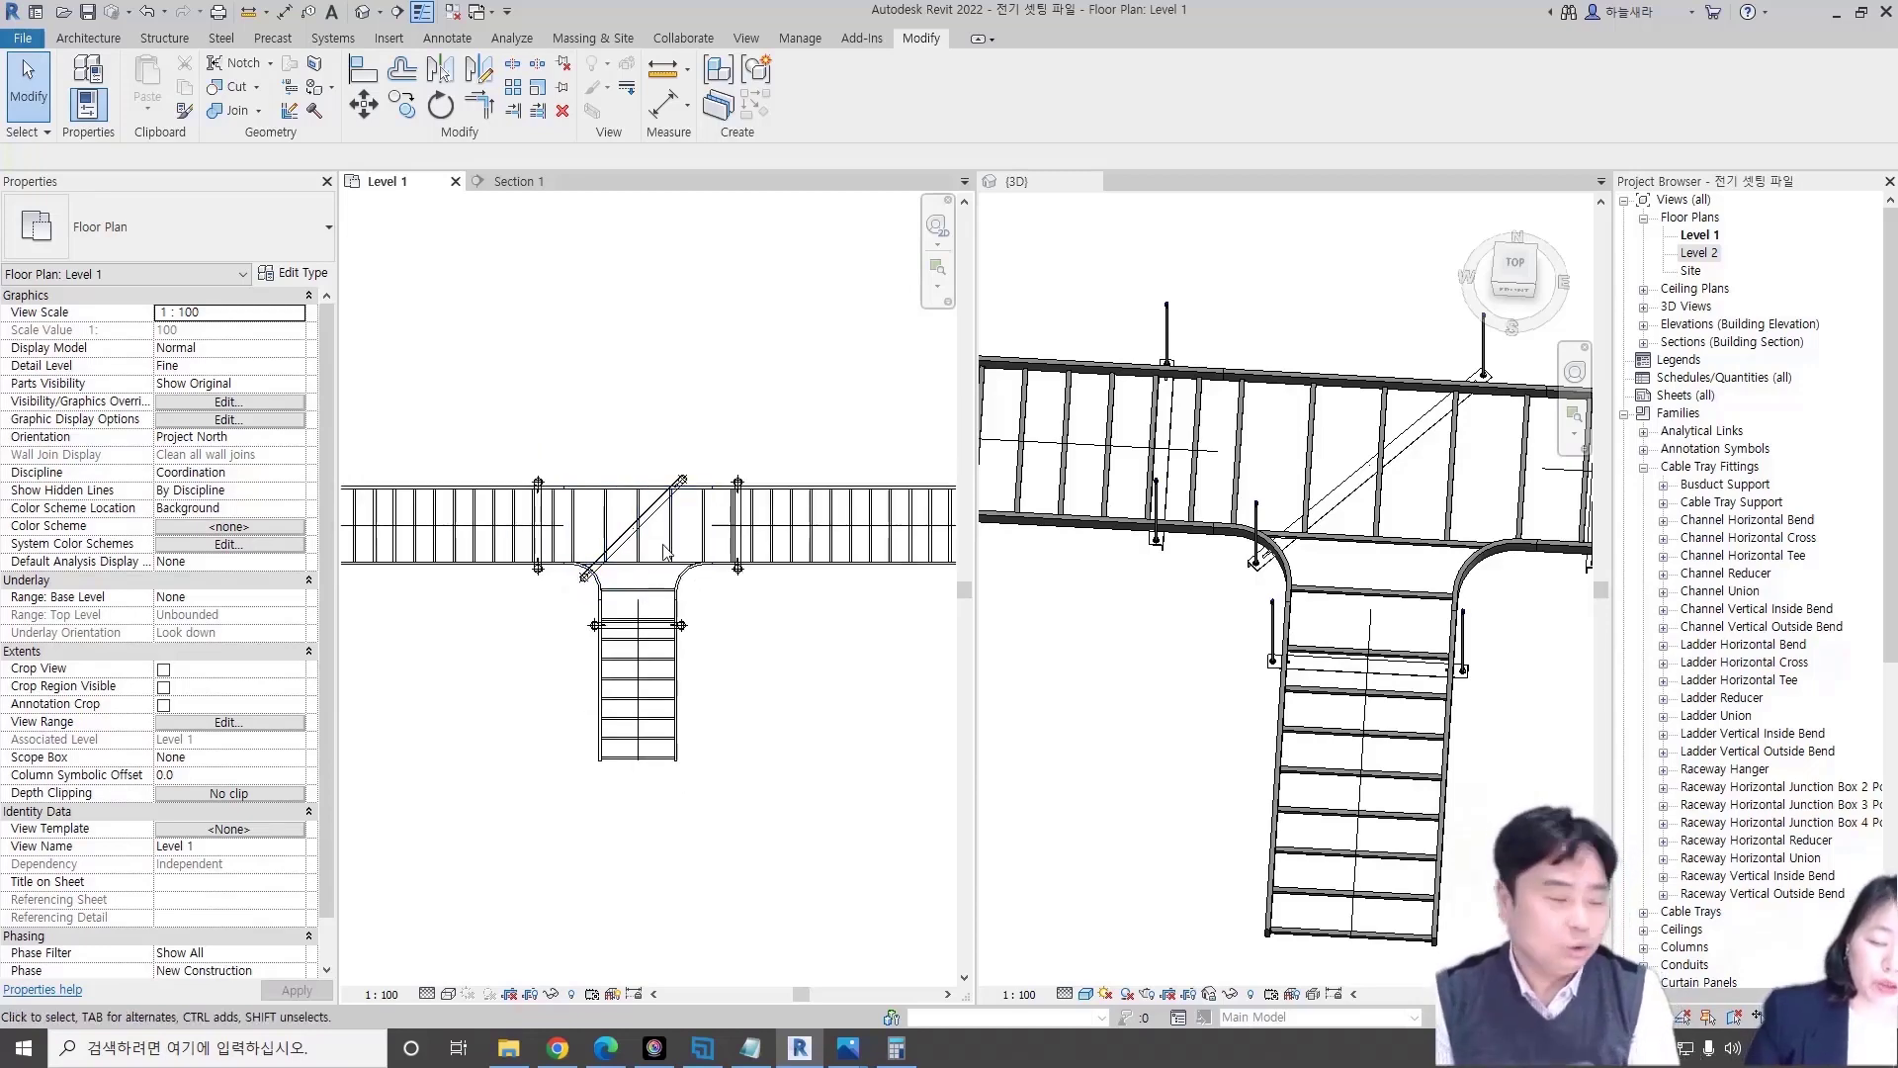
scroll(665, 551, down, 3)
- Bring the busduct run into view and select its support
mouse_move(682, 585)
middle_down()
mouse_move(711, 645)
mouse_move(732, 554)
middle_up()
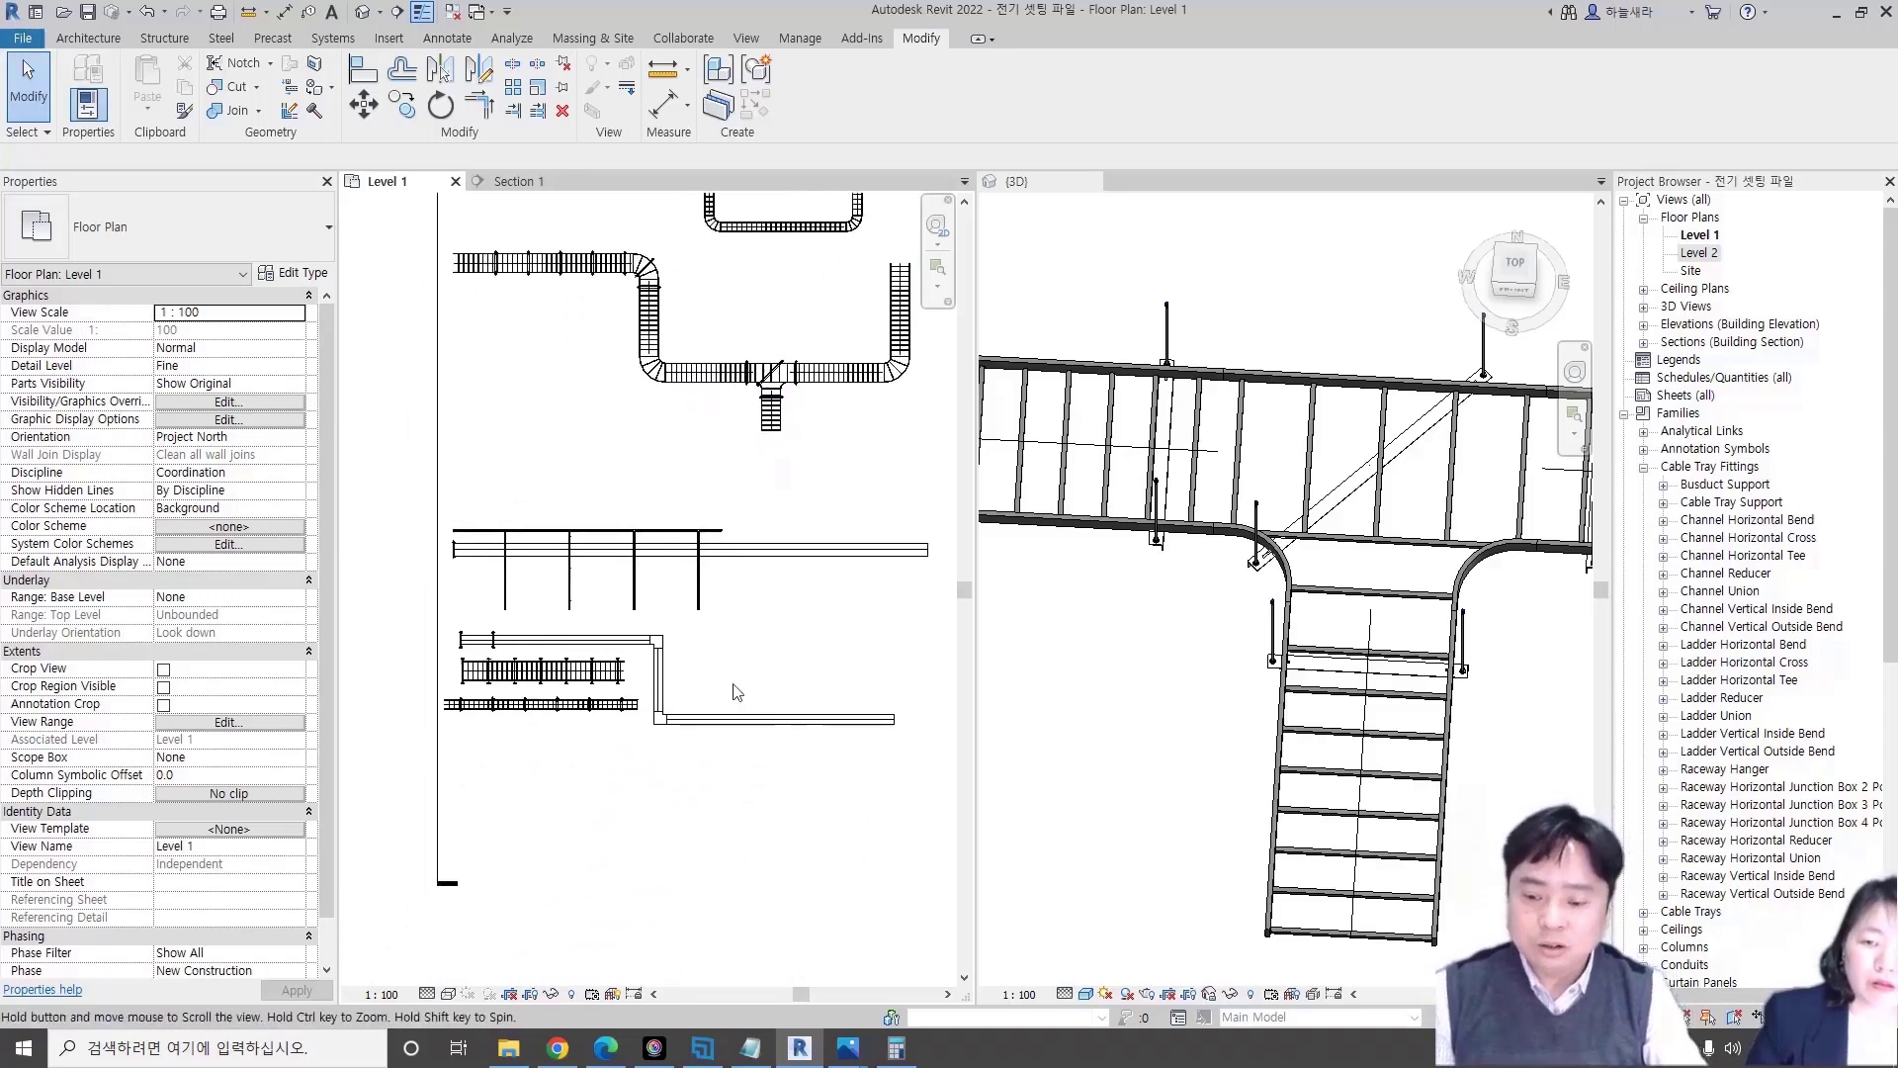
scroll(653, 608, up, 4)
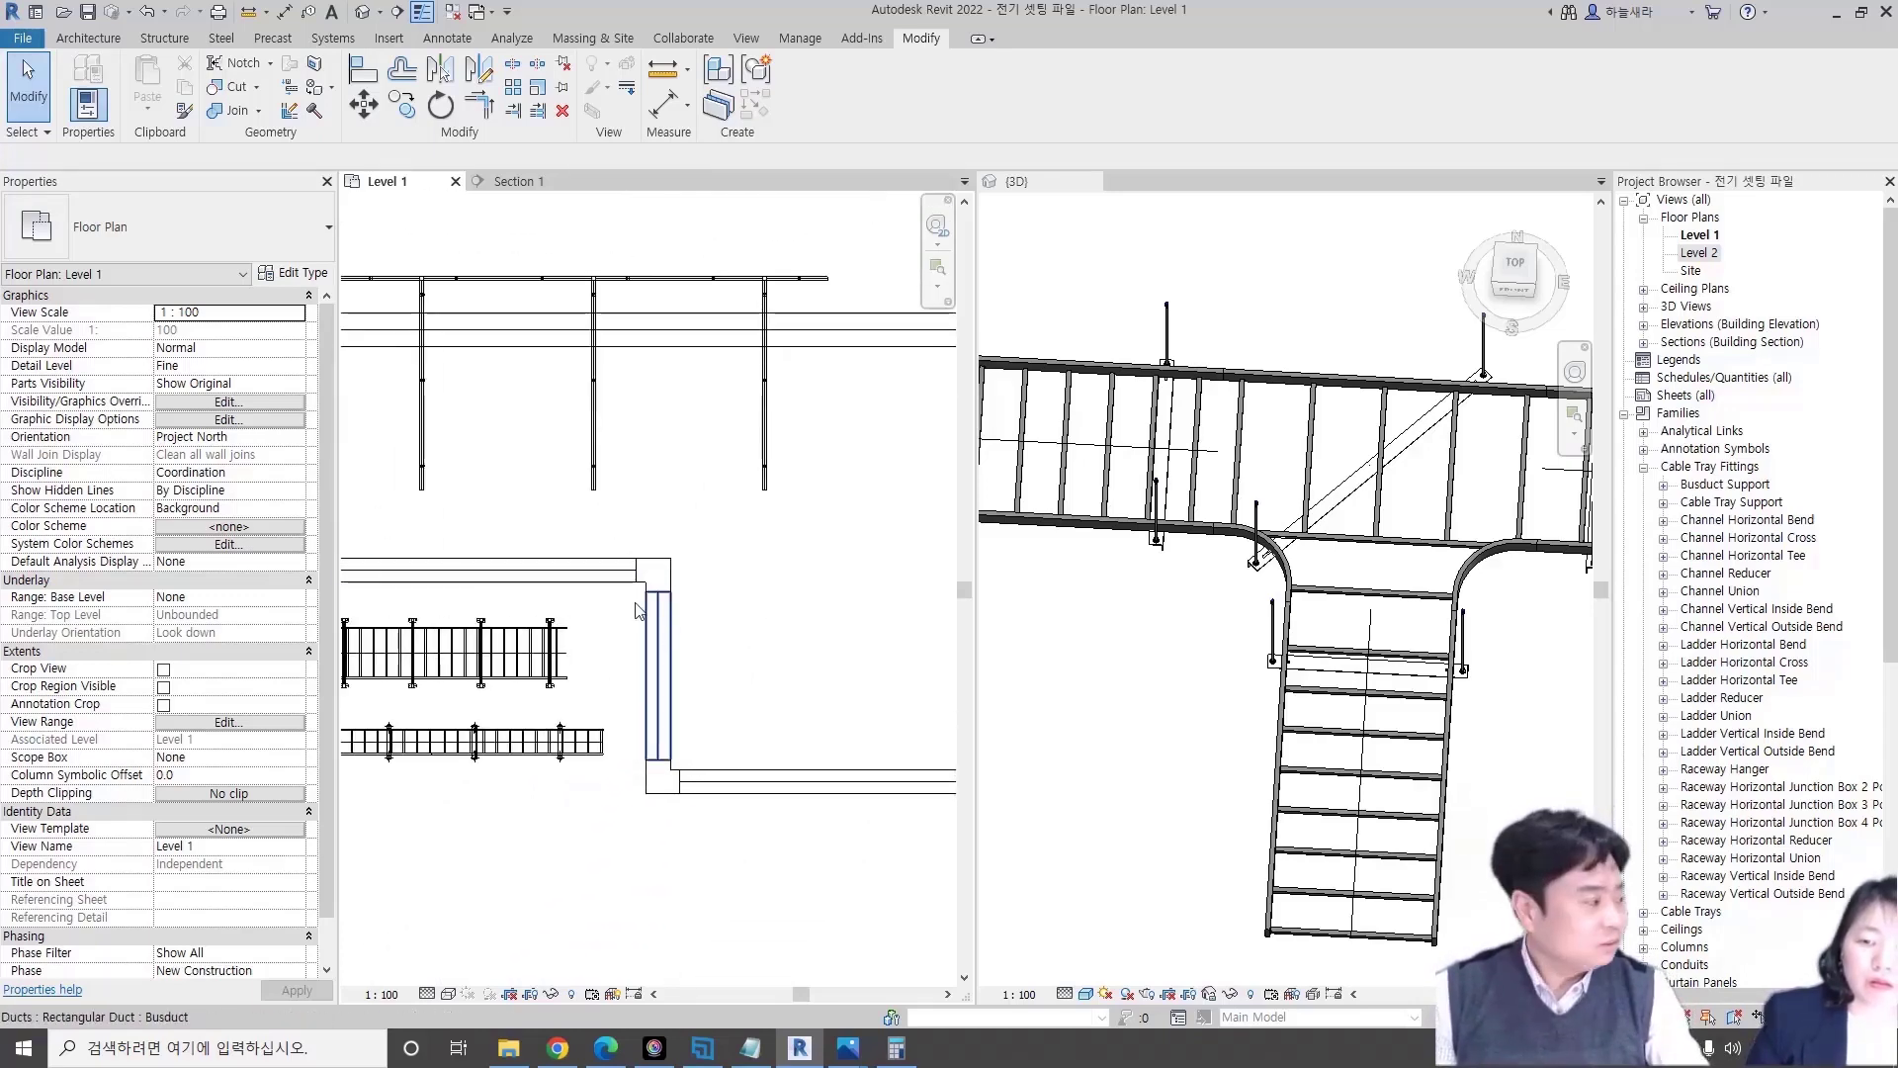
scroll(648, 610, down, 2)
scroll(606, 623, up, 2)
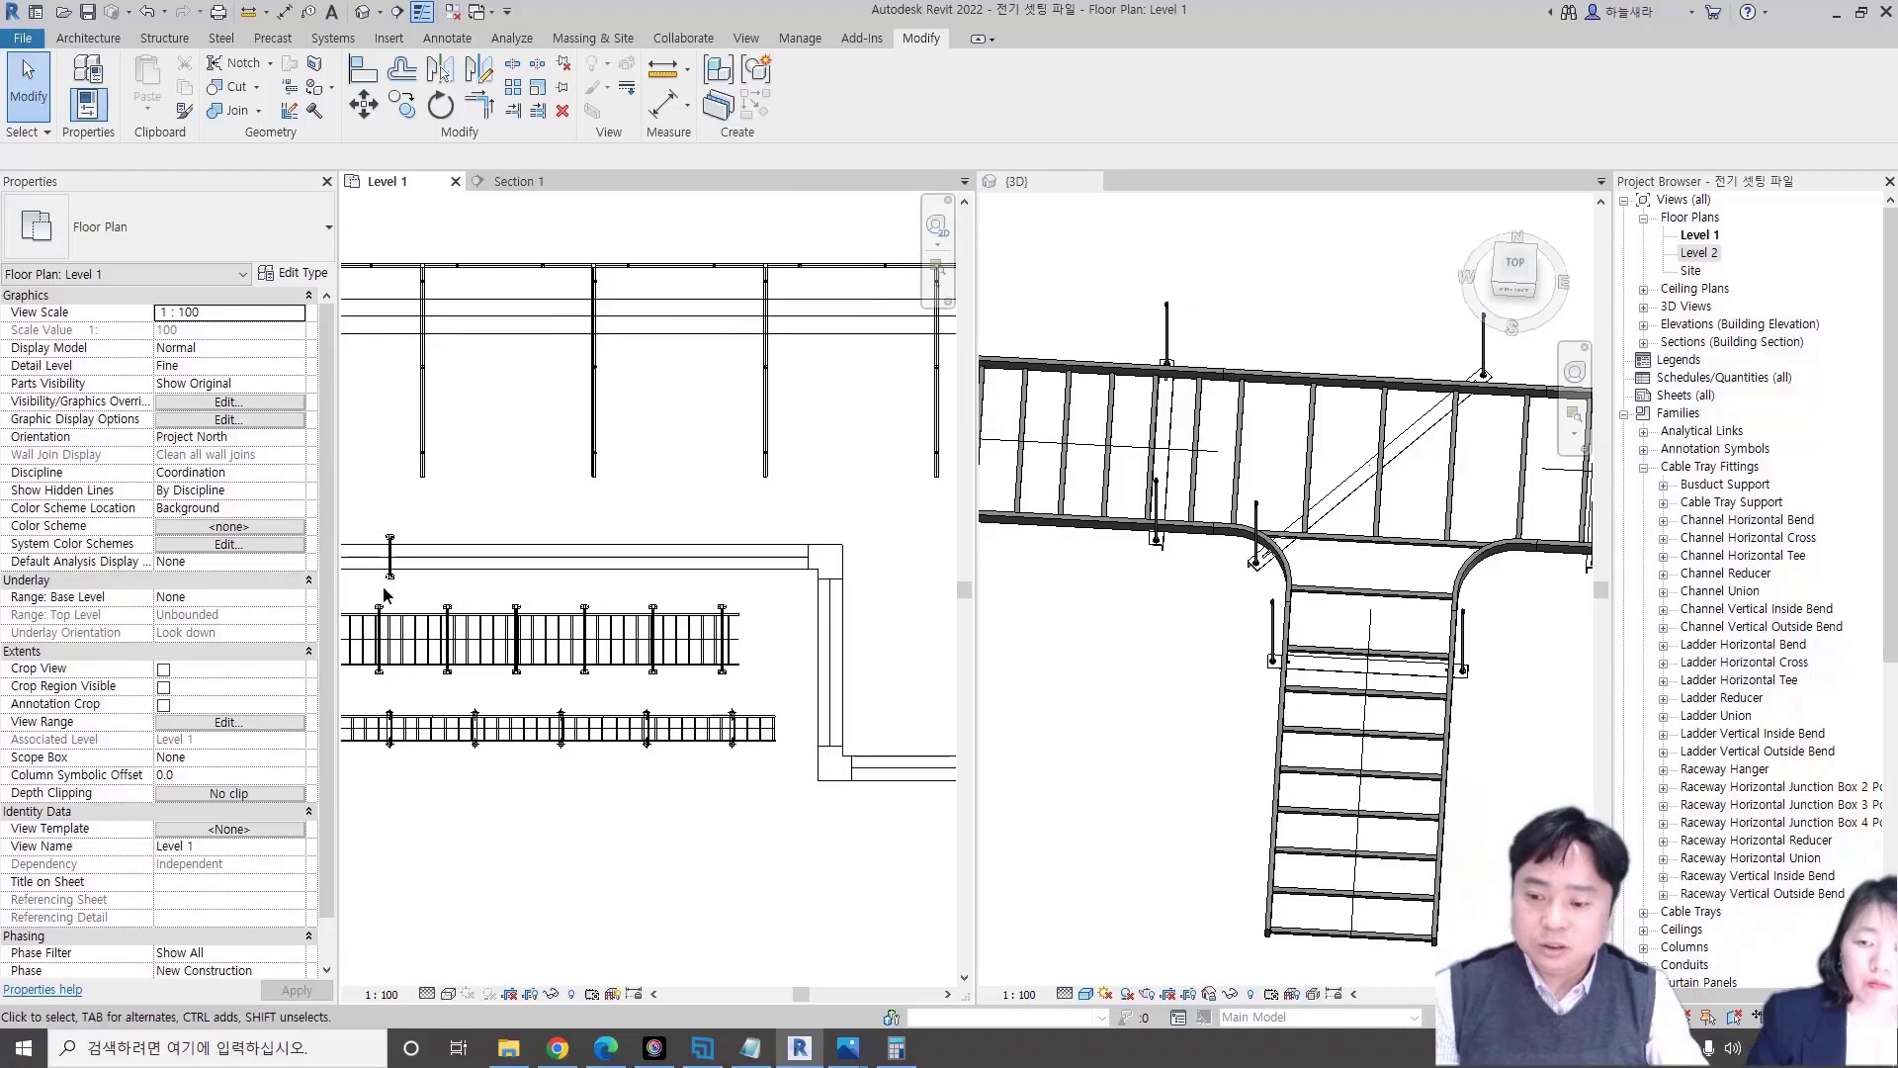
click(390, 559)
scroll(386, 534, up, 3)
scroll(376, 484, up, 2)
- Copy the busduct support (CO) to a new spot along the run
key(c)
key(o)
scroll(375, 485, down, 3)
middle_drag(464, 534, 483, 495)
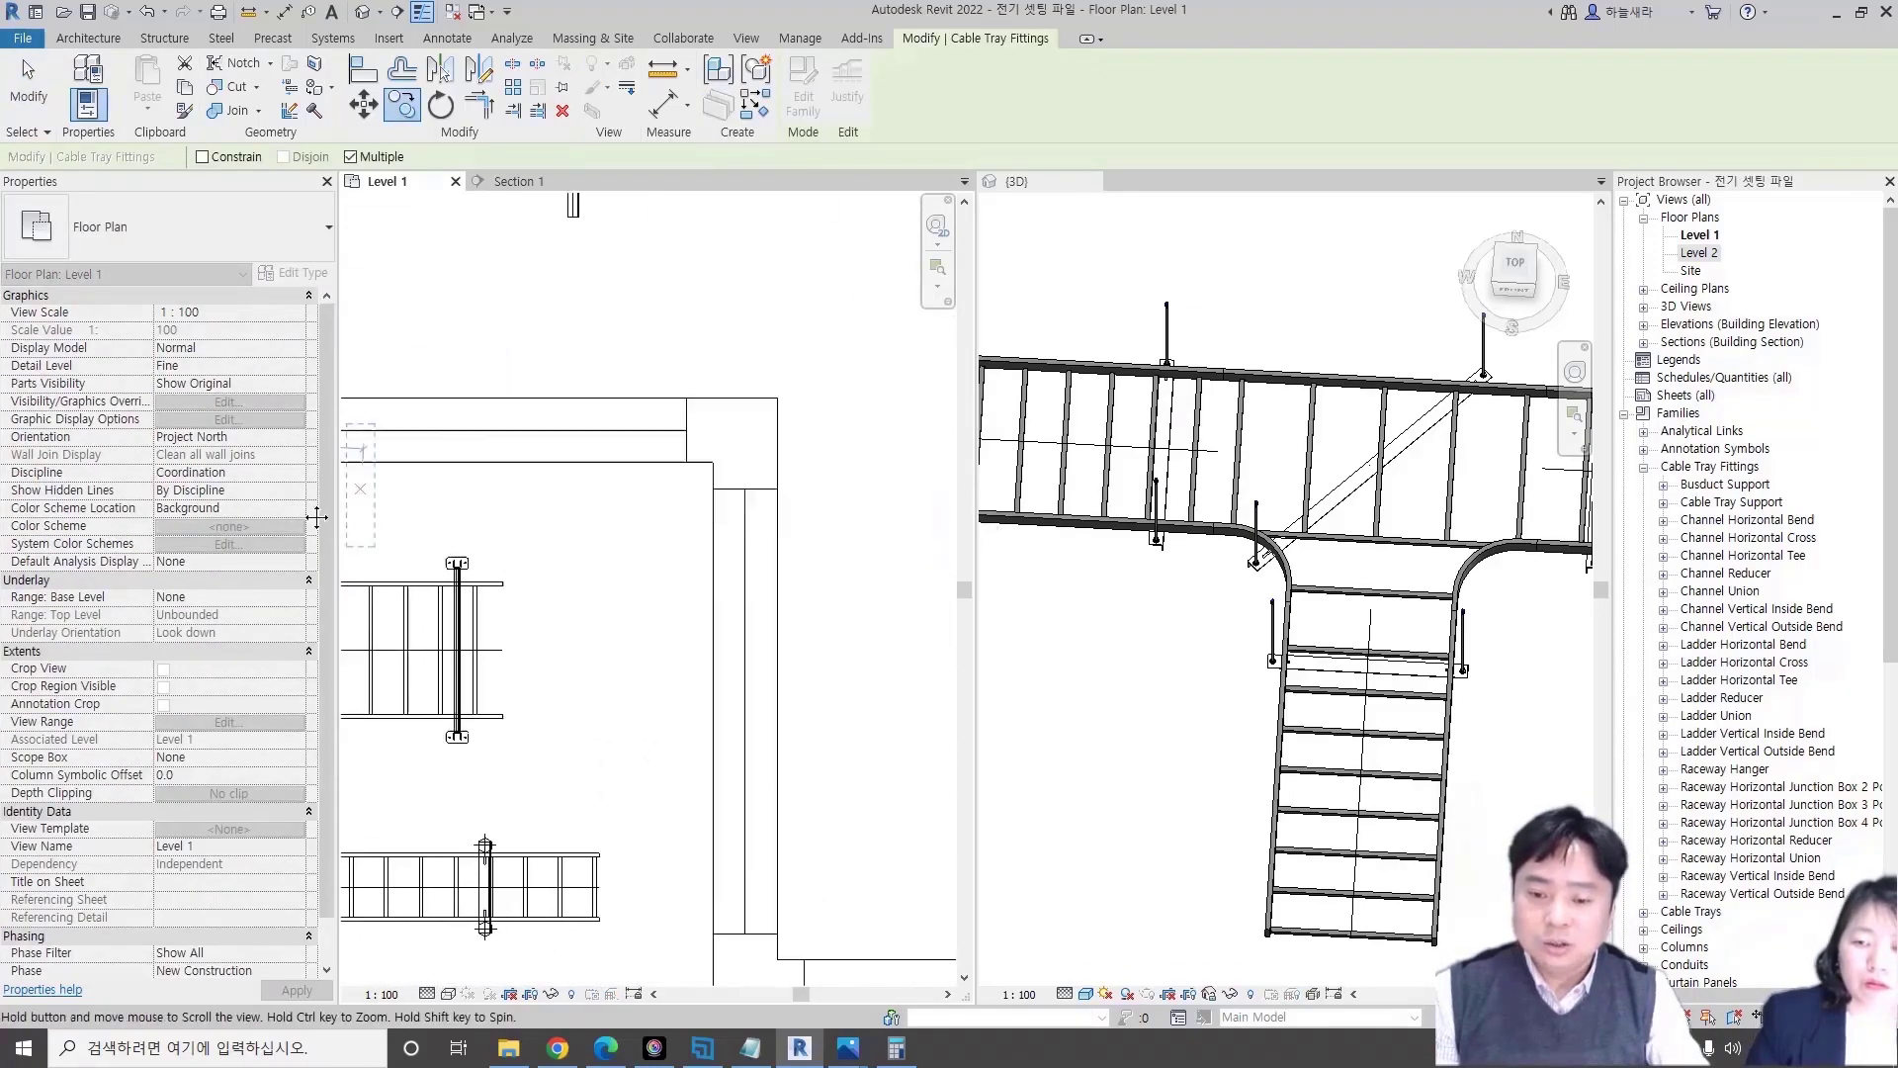
click(484, 496)
middle_drag(814, 537, 586, 565)
key(Escape)
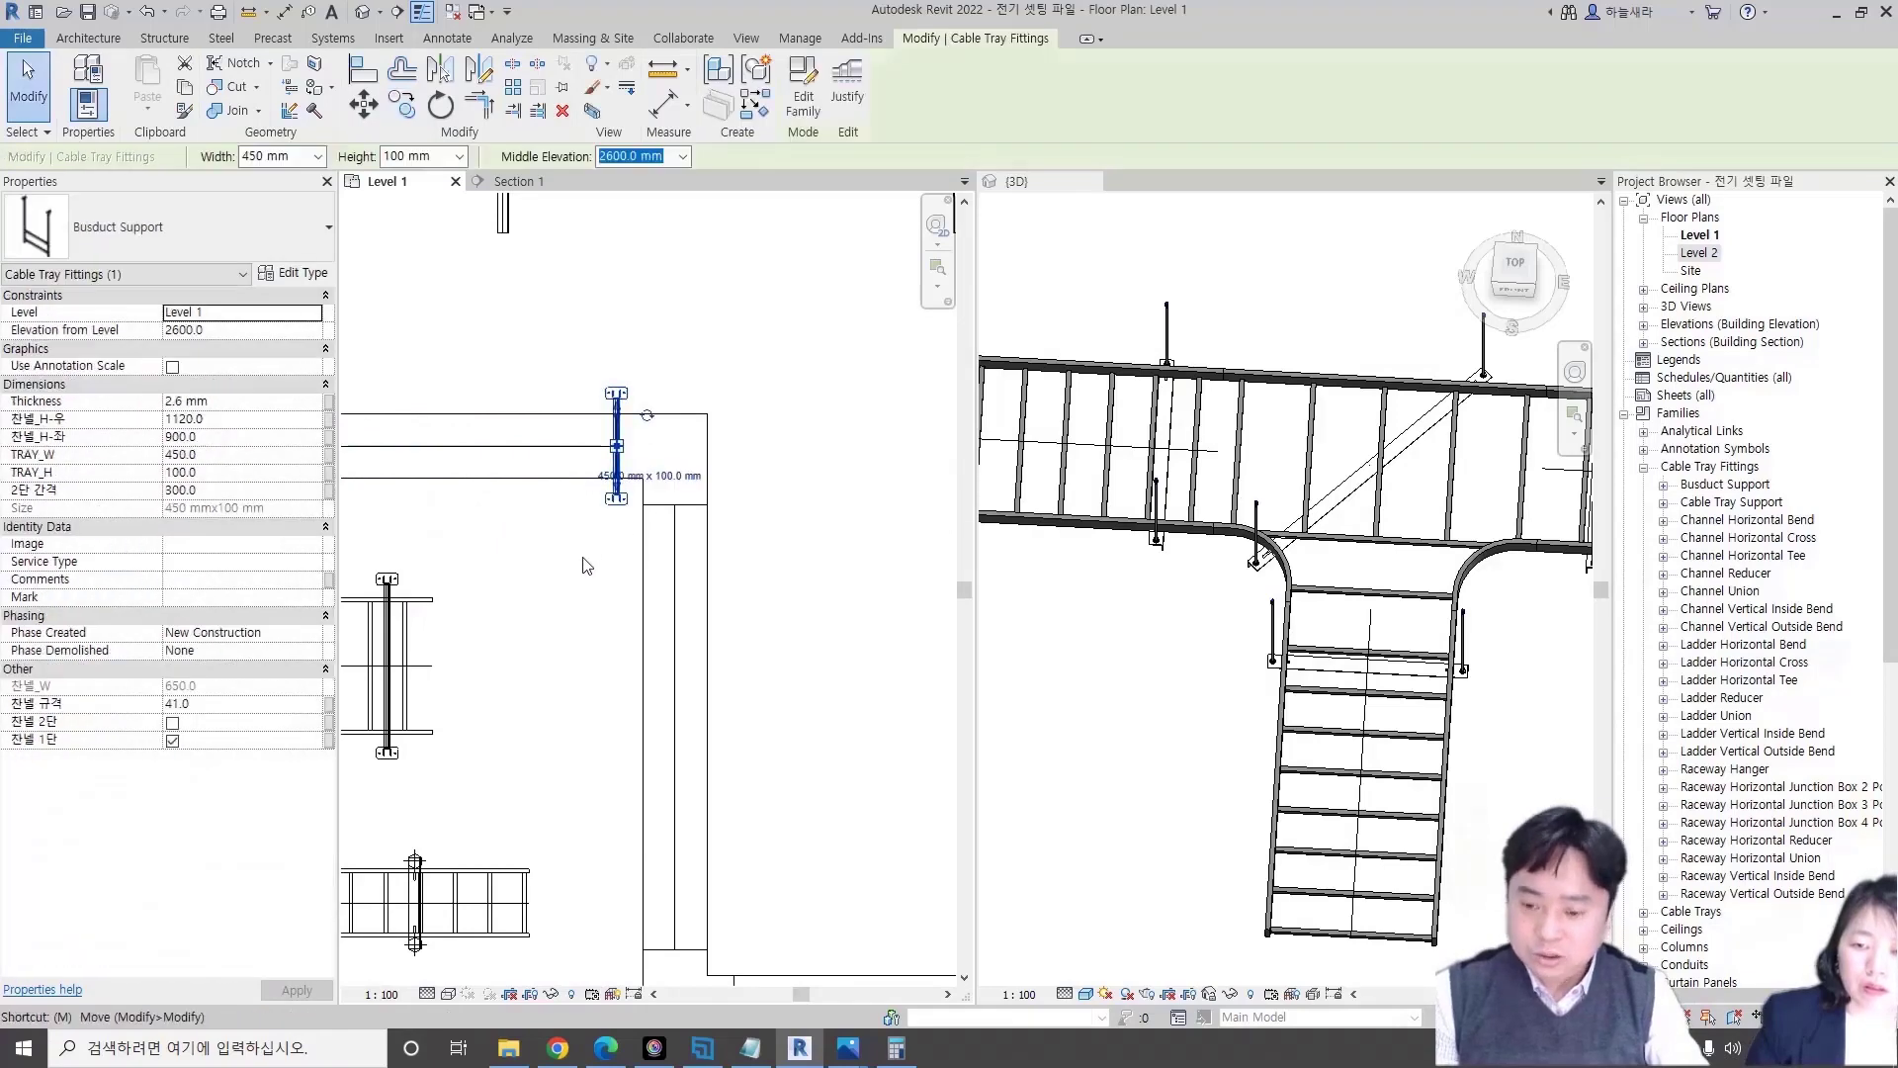
- Move the busduct support 500 mm along its run
key(v)
click(586, 564)
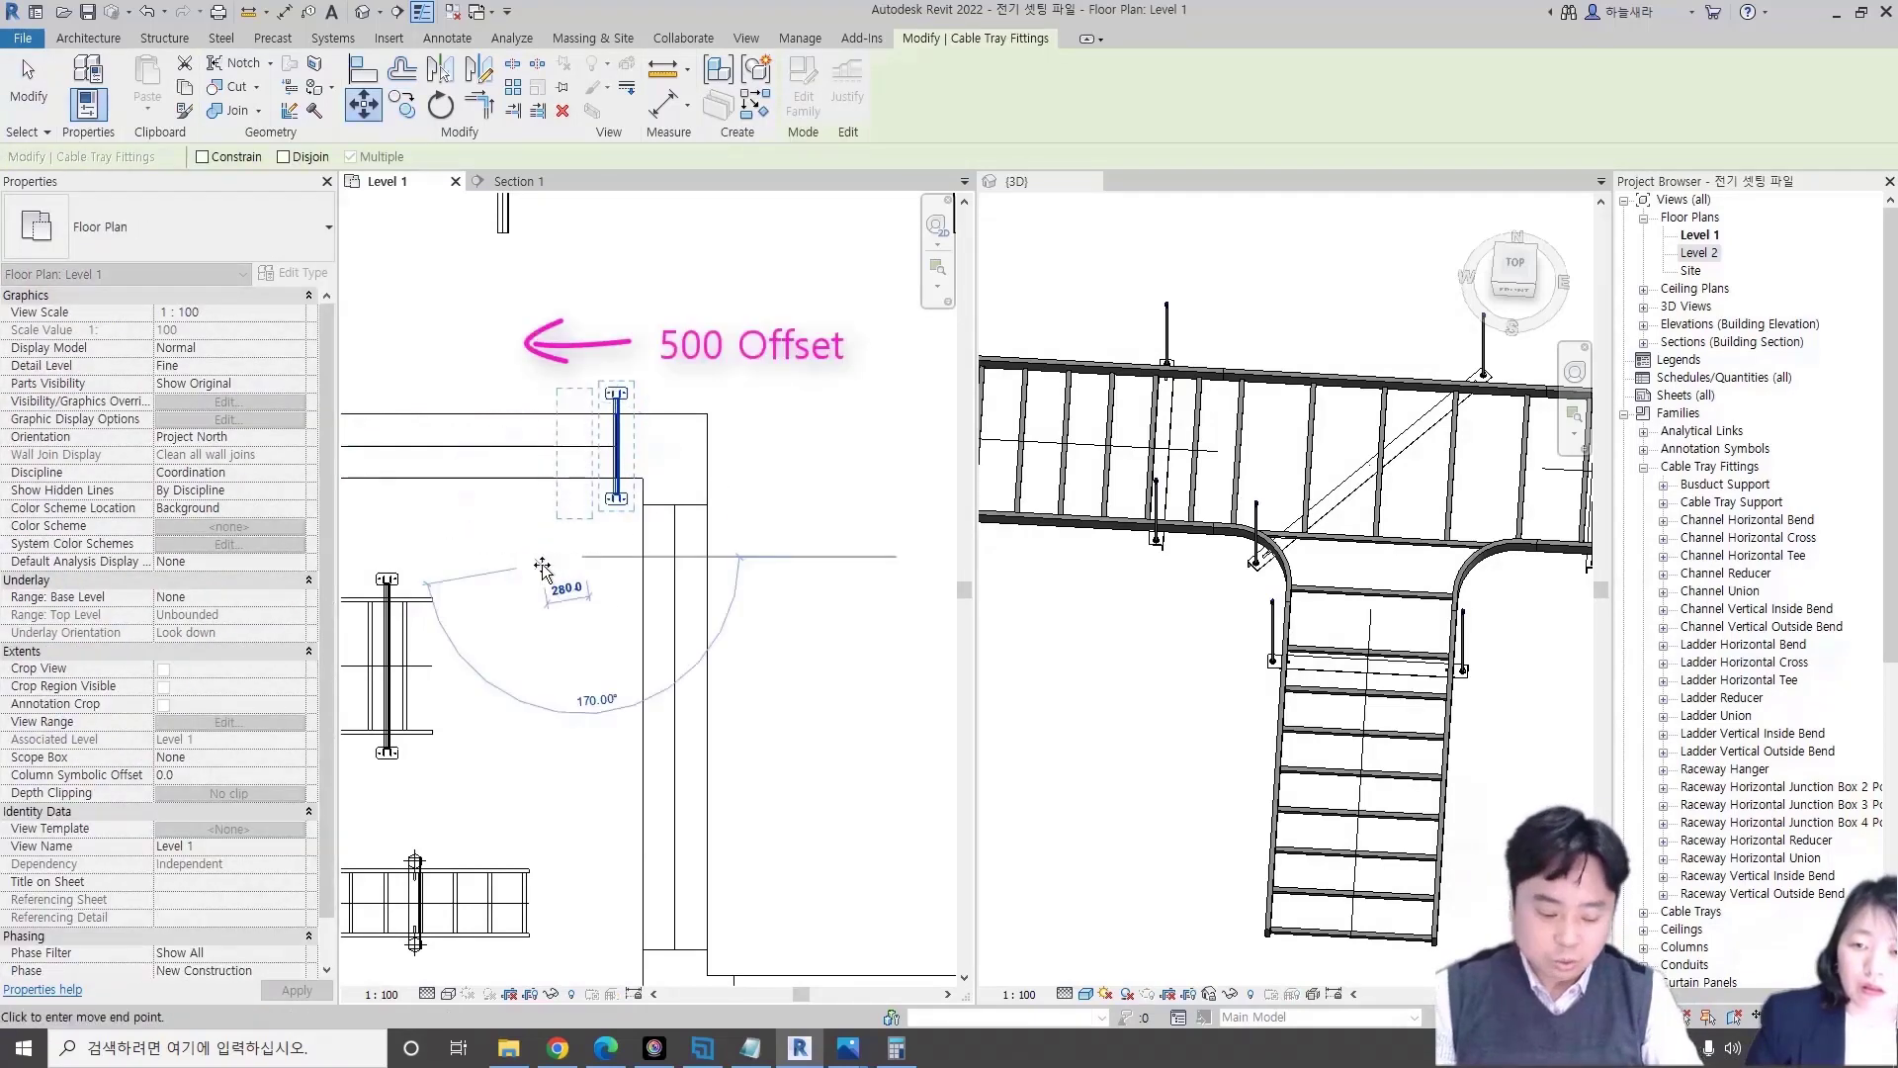
key(Escape)
key(Escape)
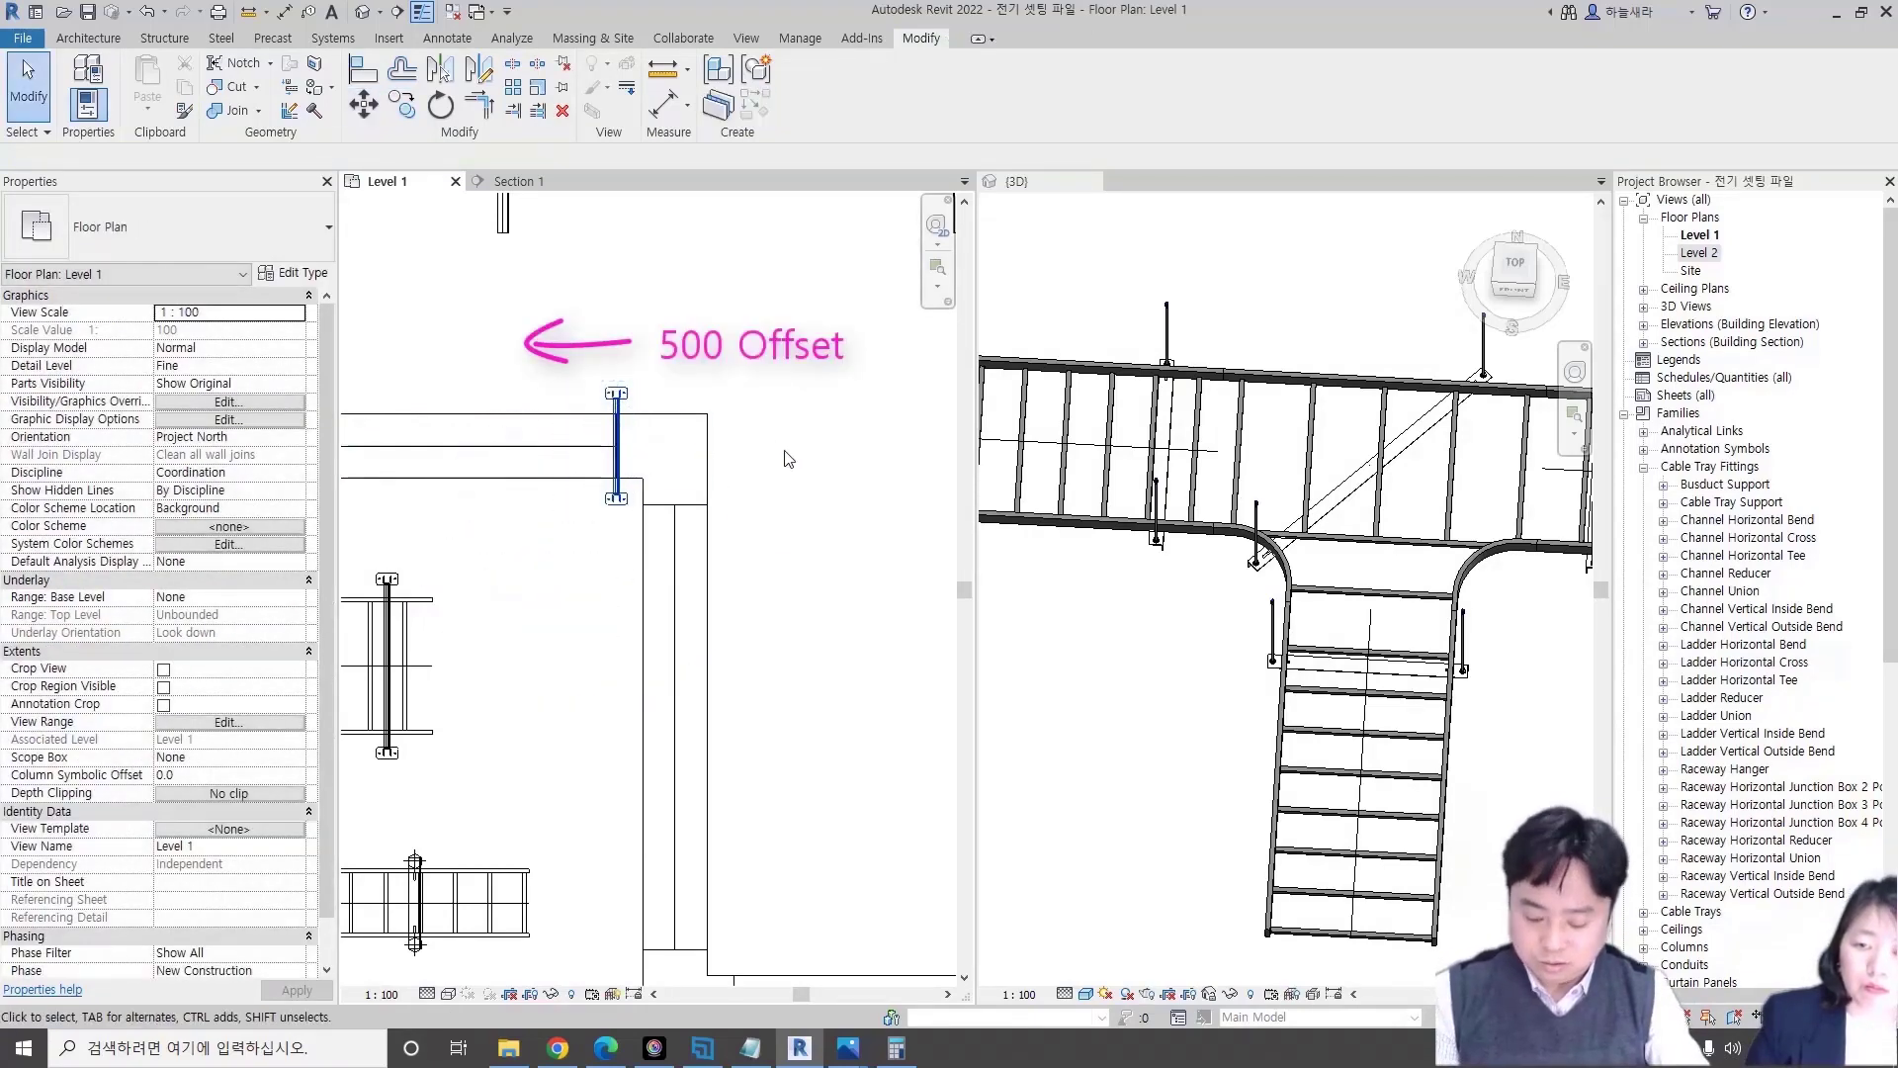
click(647, 386)
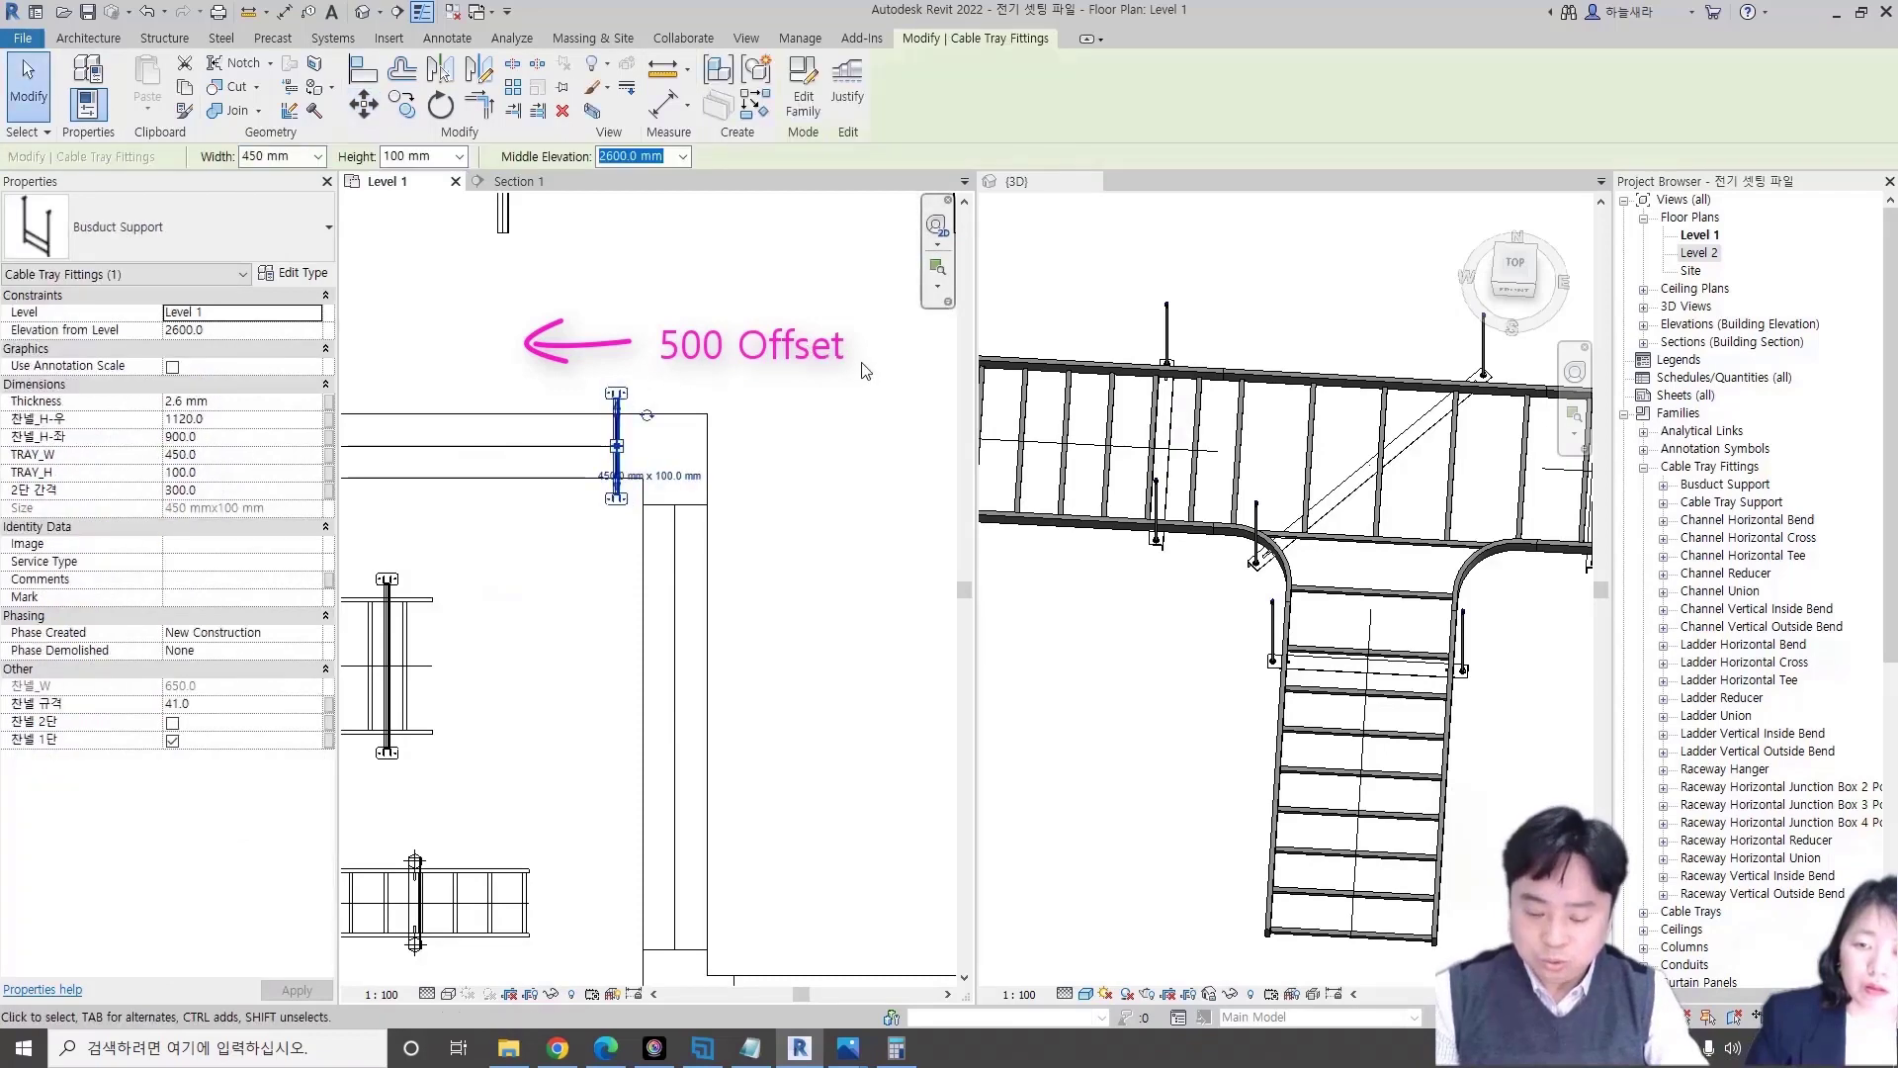
key(m)
key(v)
click(864, 361)
text(500)
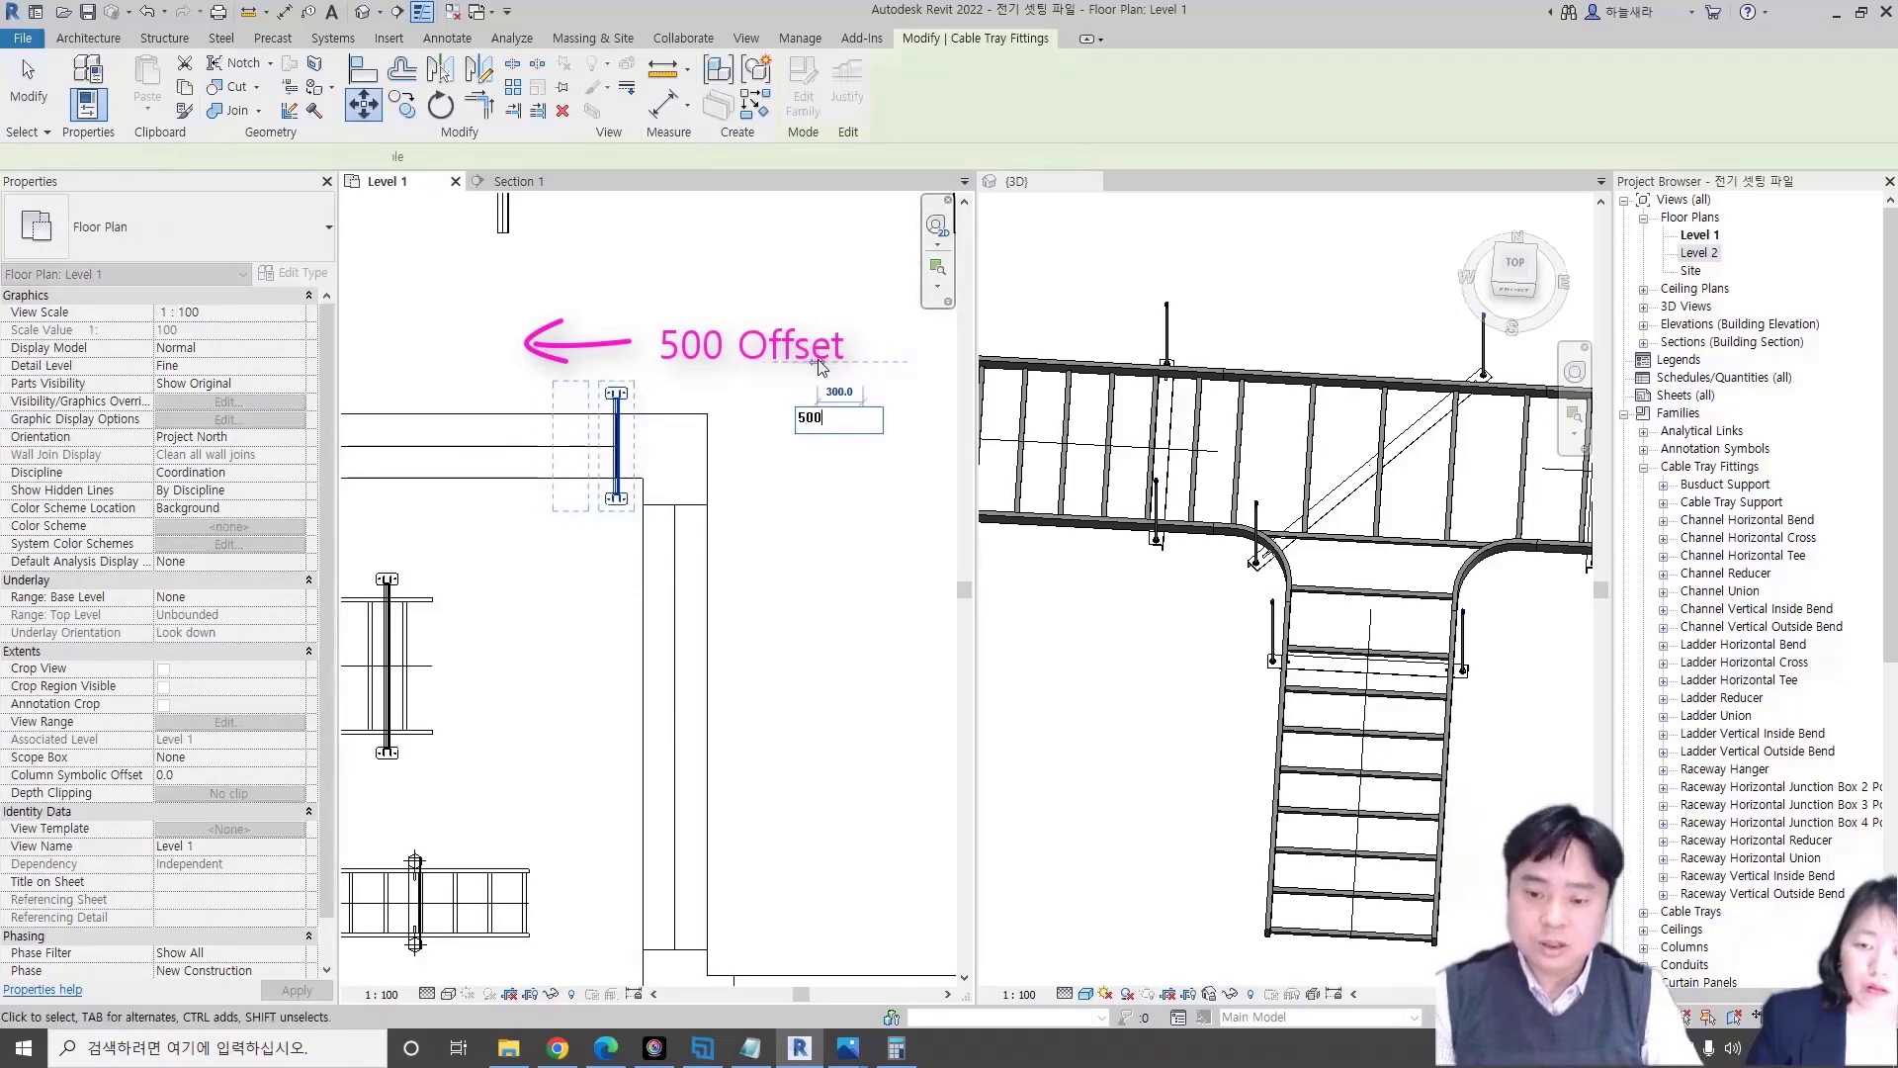
key(Return)
- Align the crosswise support onto the busduct's other leg
click(751, 411)
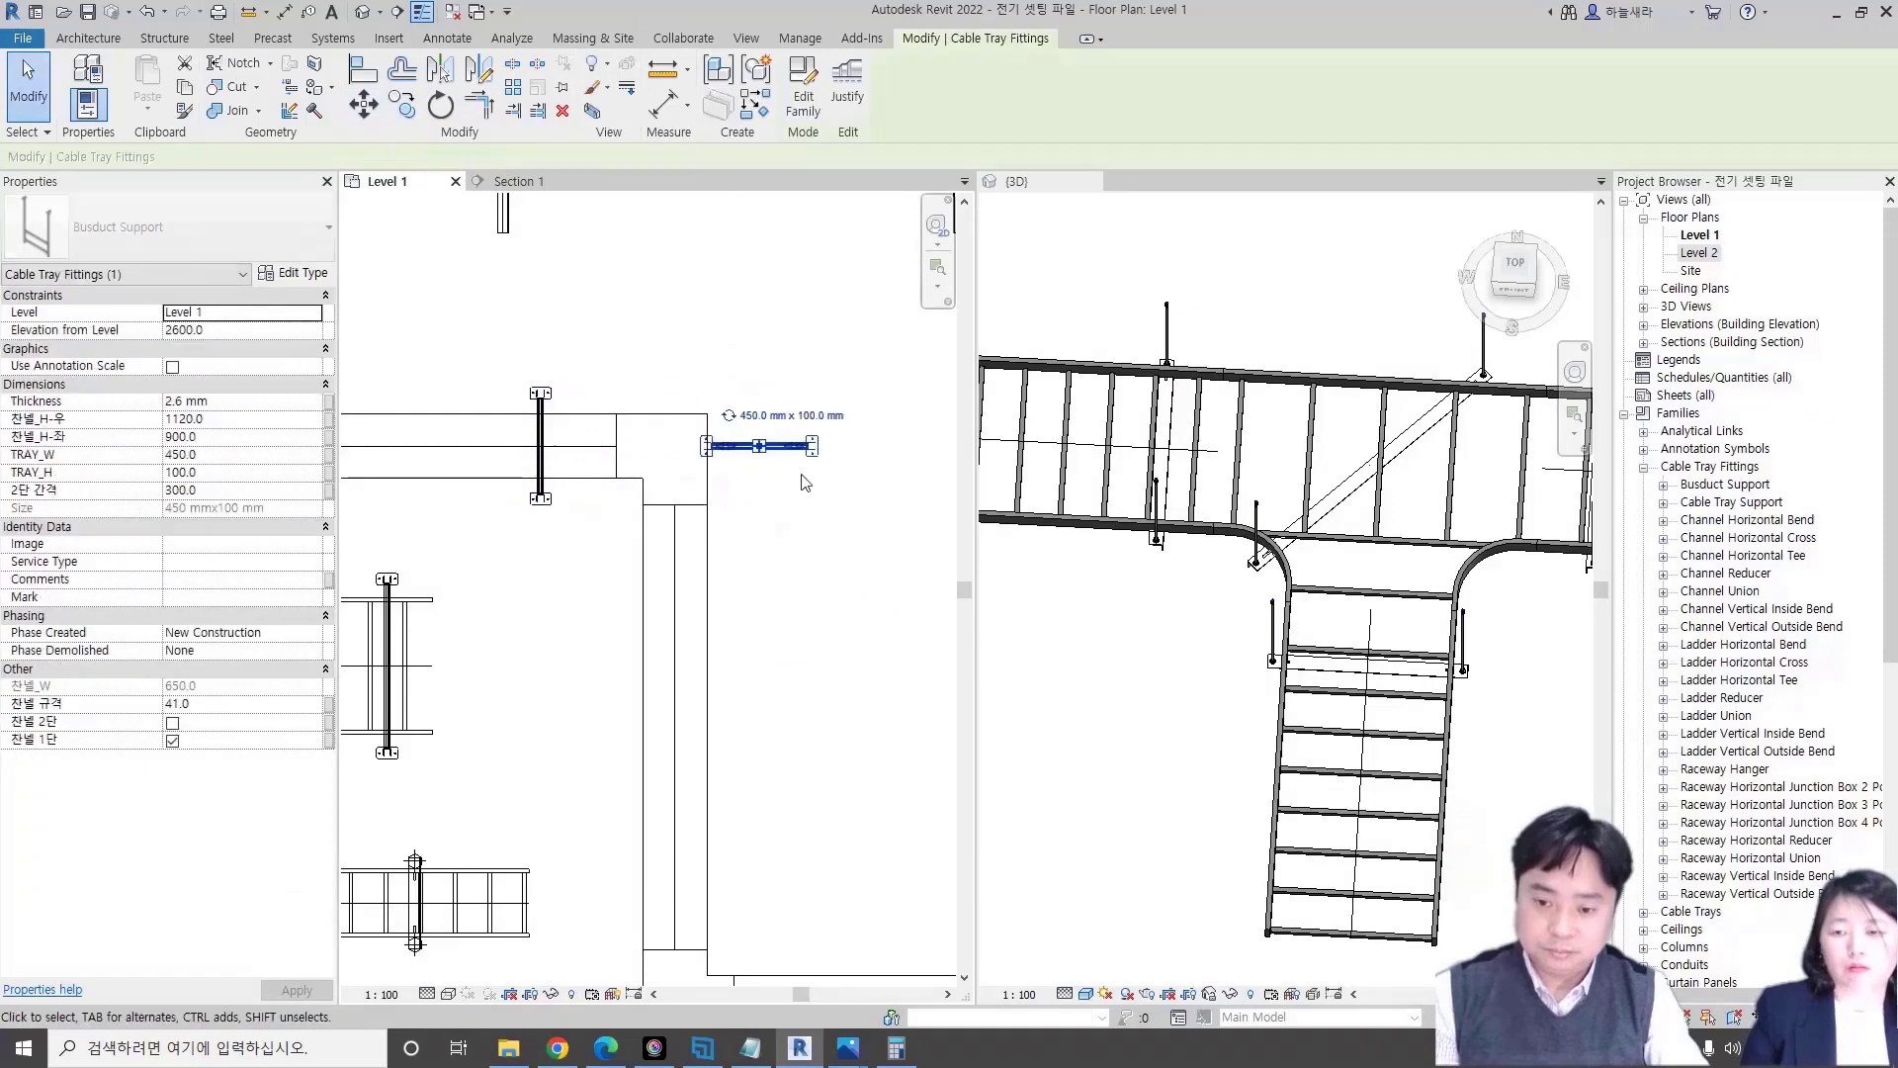
scroll(767, 411, up, 2)
key(a)
key(l)
click(710, 391)
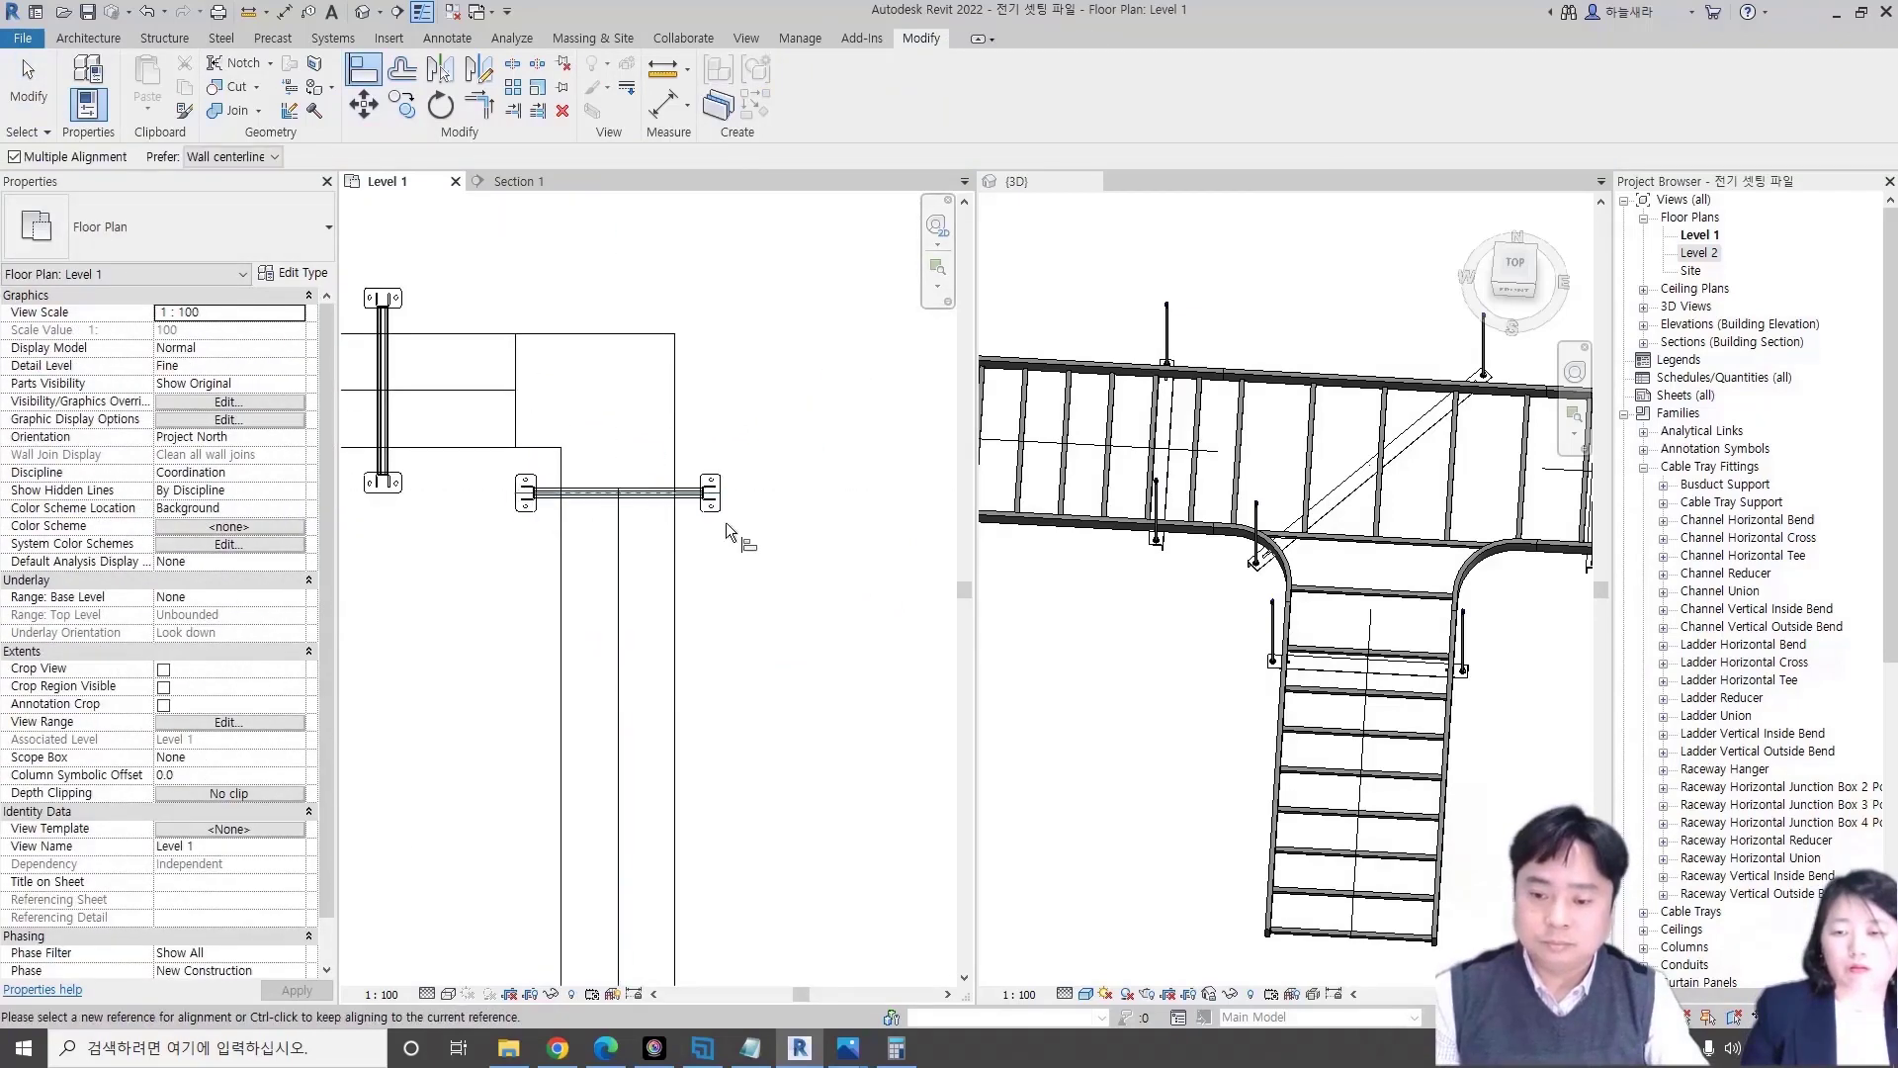
key(Escape)
scroll(1272, 833, up, 3)
click(1272, 833)
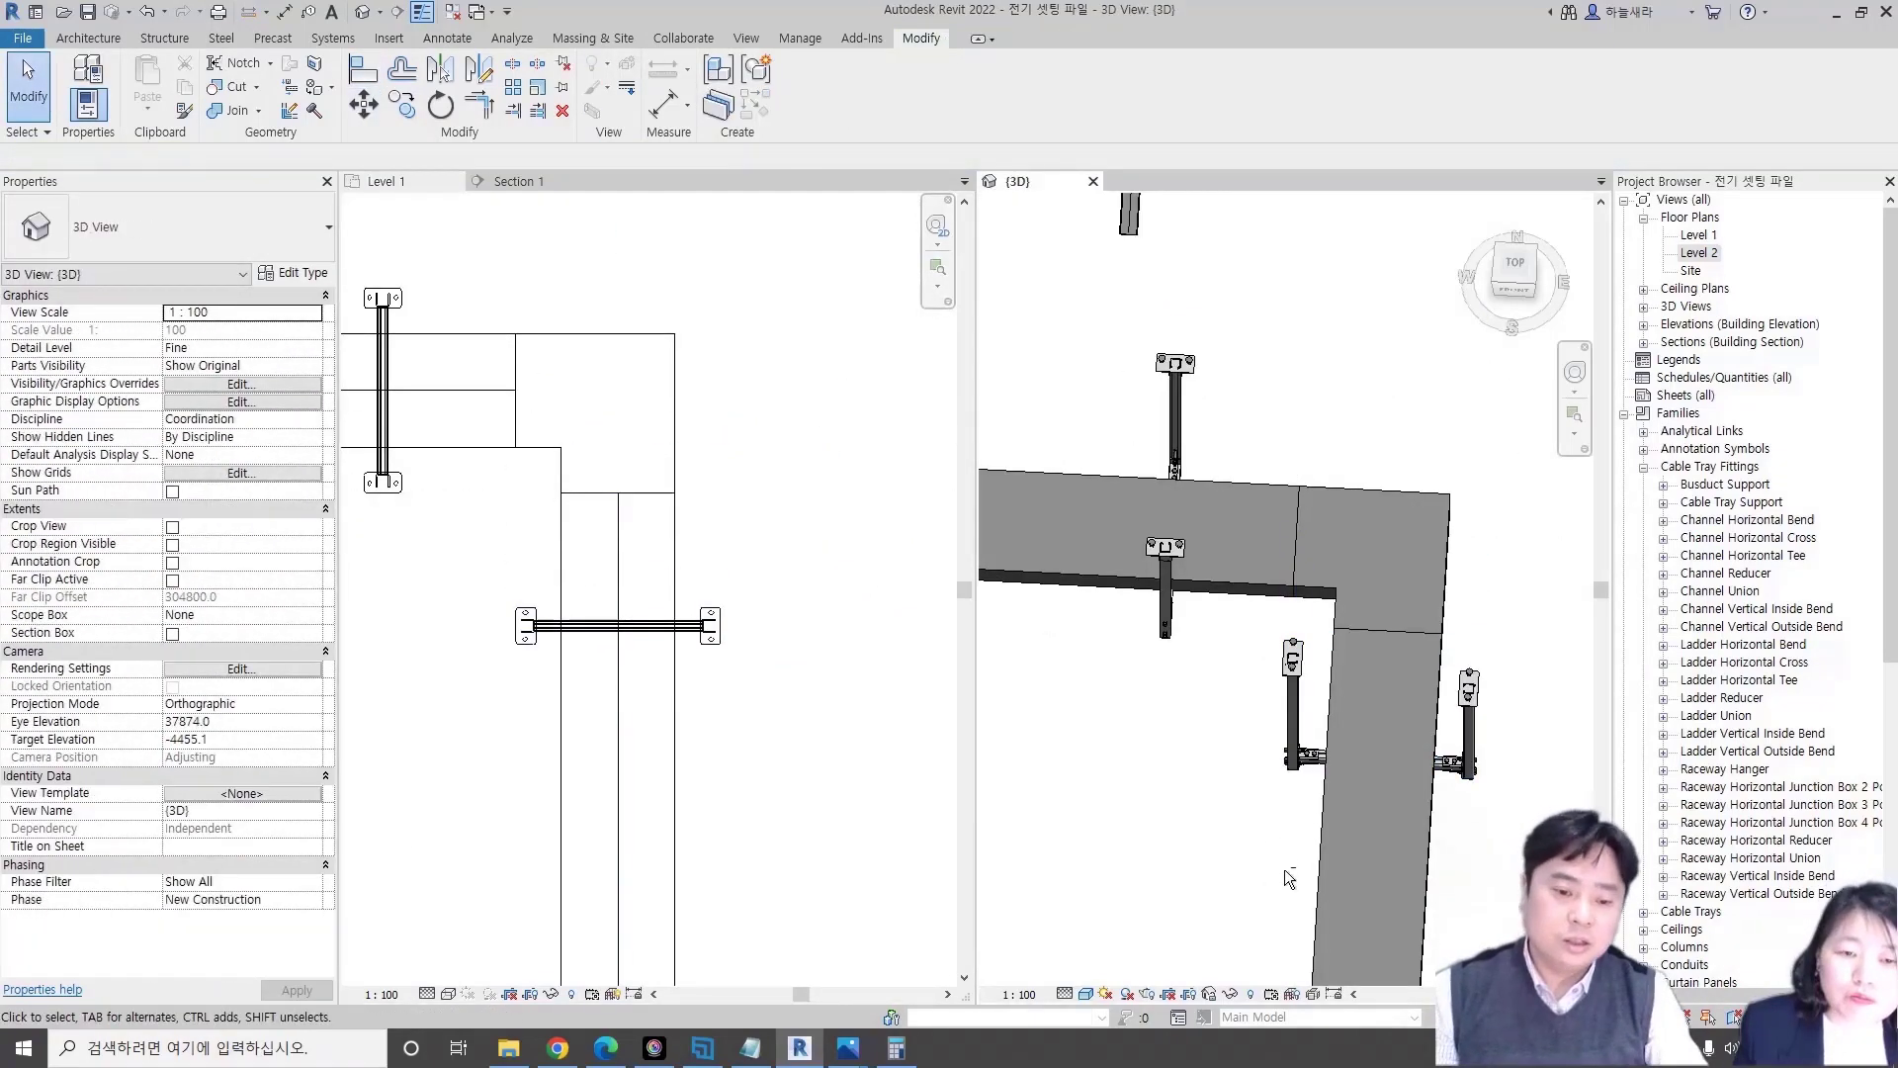
shift+middle_drag(1285, 869, 1179, 731)
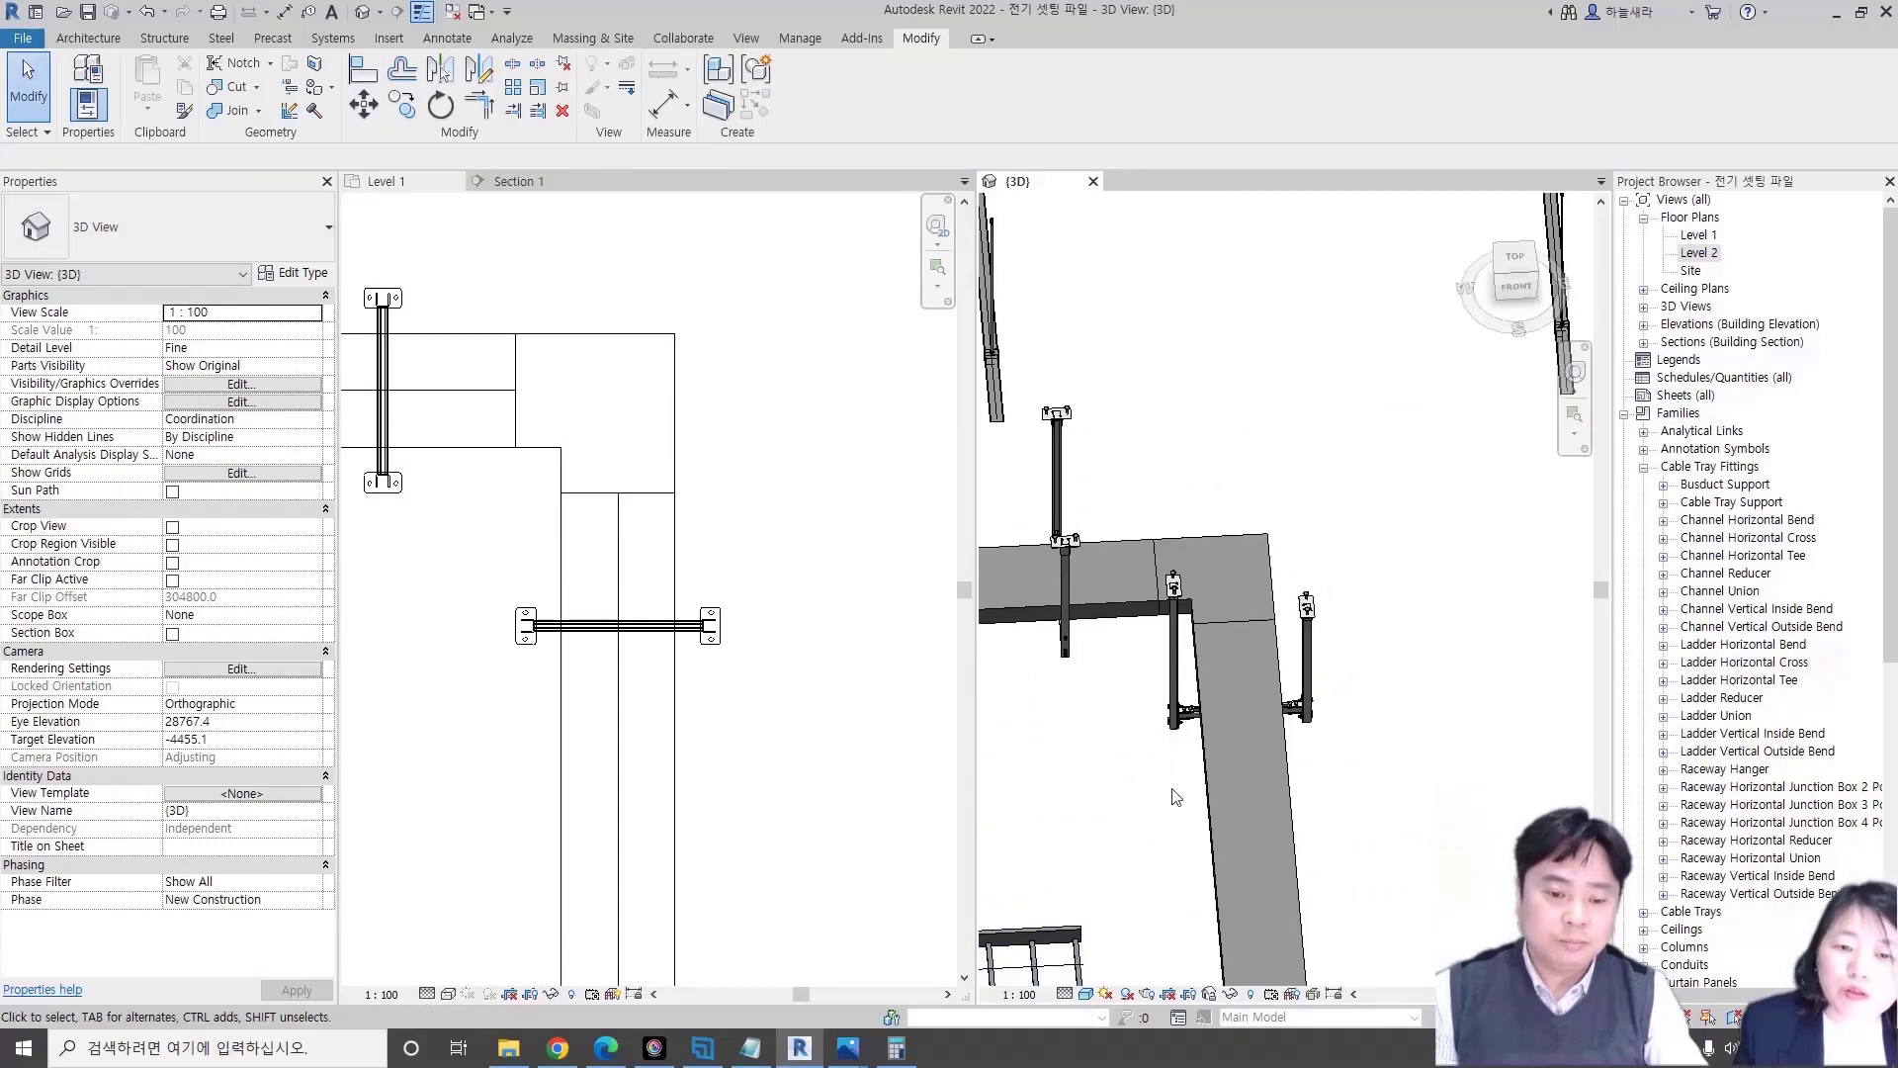
click(1178, 731)
mouse_move(1179, 731)
shift+middle_down()
mouse_move(1015, 823)
mouse_move(1284, 771)
mouse_move(1341, 649)
mouse_move(1301, 644)
shift+middle_up()
scroll(1284, 772, down, 3)
key(Escape)
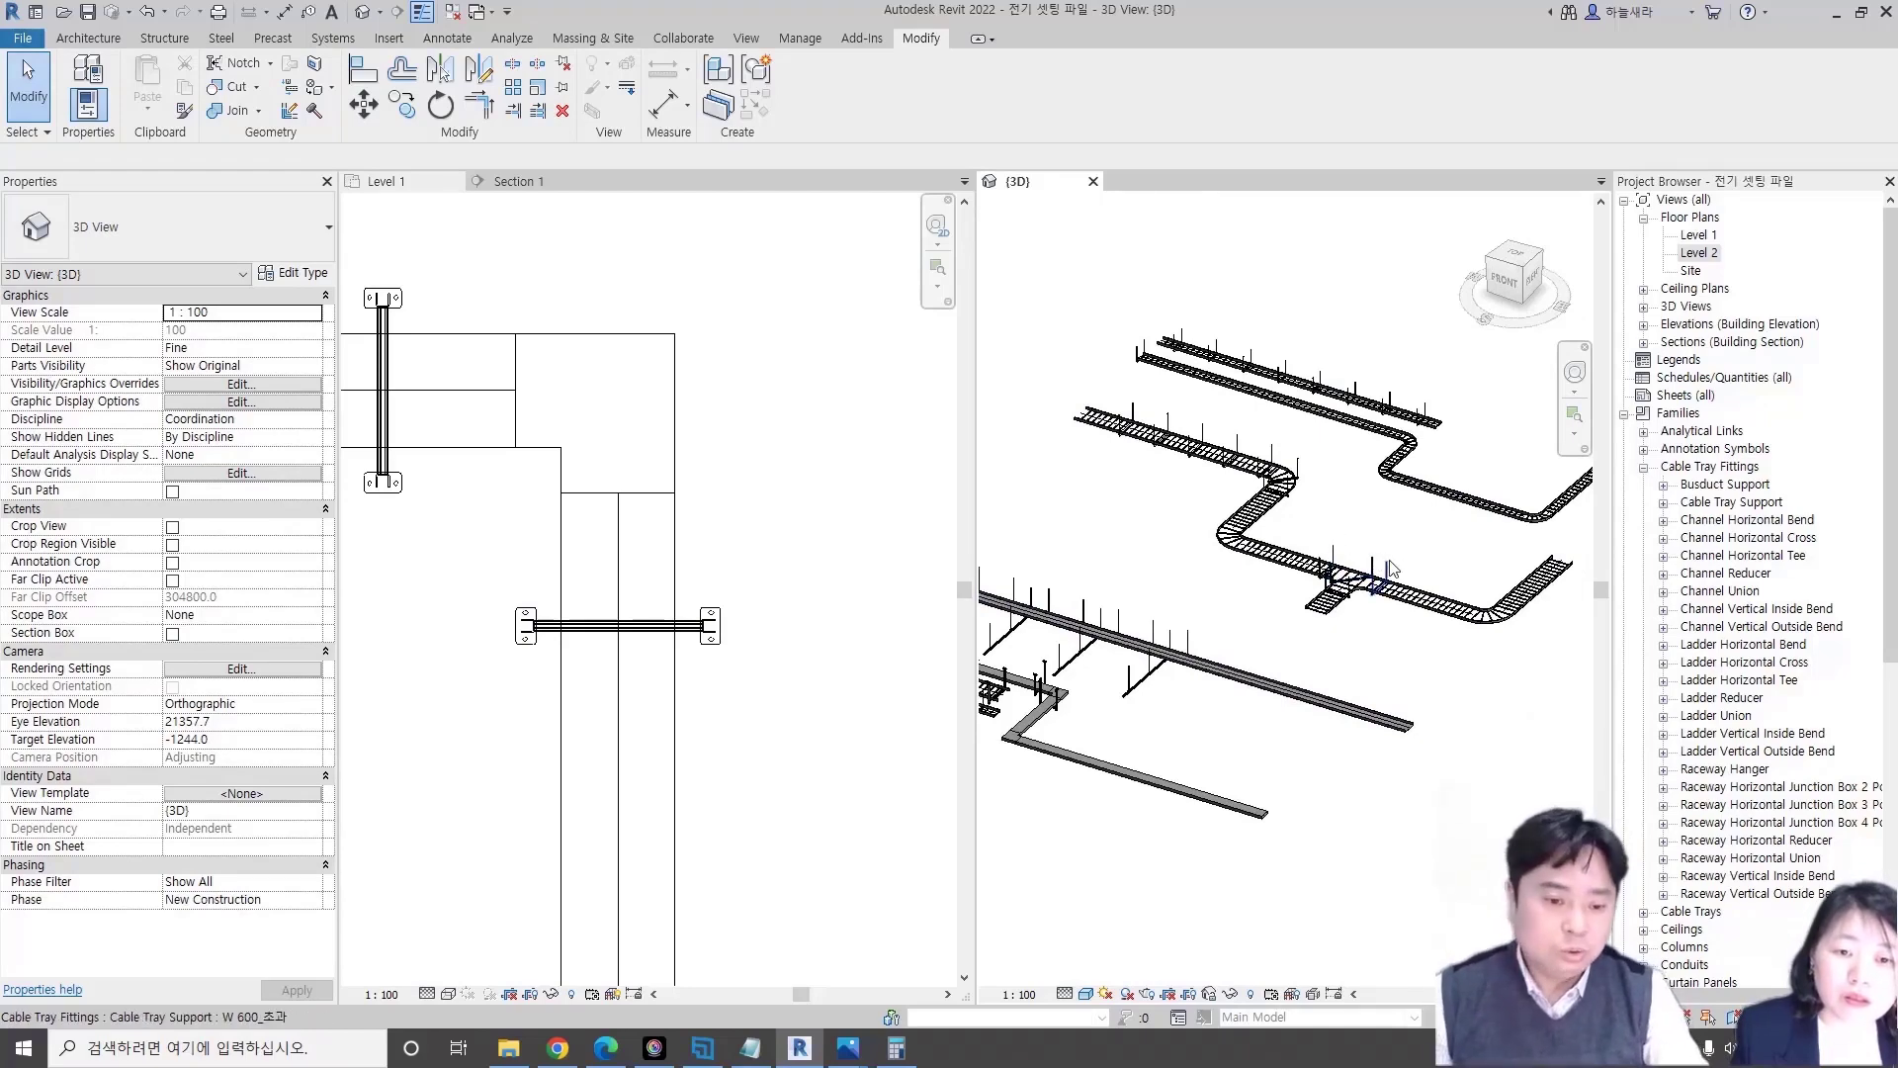
mouse_move(1451, 543)
shift+middle_down()
mouse_move(1485, 568)
mouse_move(1262, 627)
mouse_move(1263, 428)
mouse_move(1254, 501)
mouse_move(1300, 640)
mouse_move(1208, 530)
mouse_move(1420, 551)
mouse_move(1303, 581)
mouse_move(1348, 436)
mouse_move(1357, 593)
shift+middle_up()
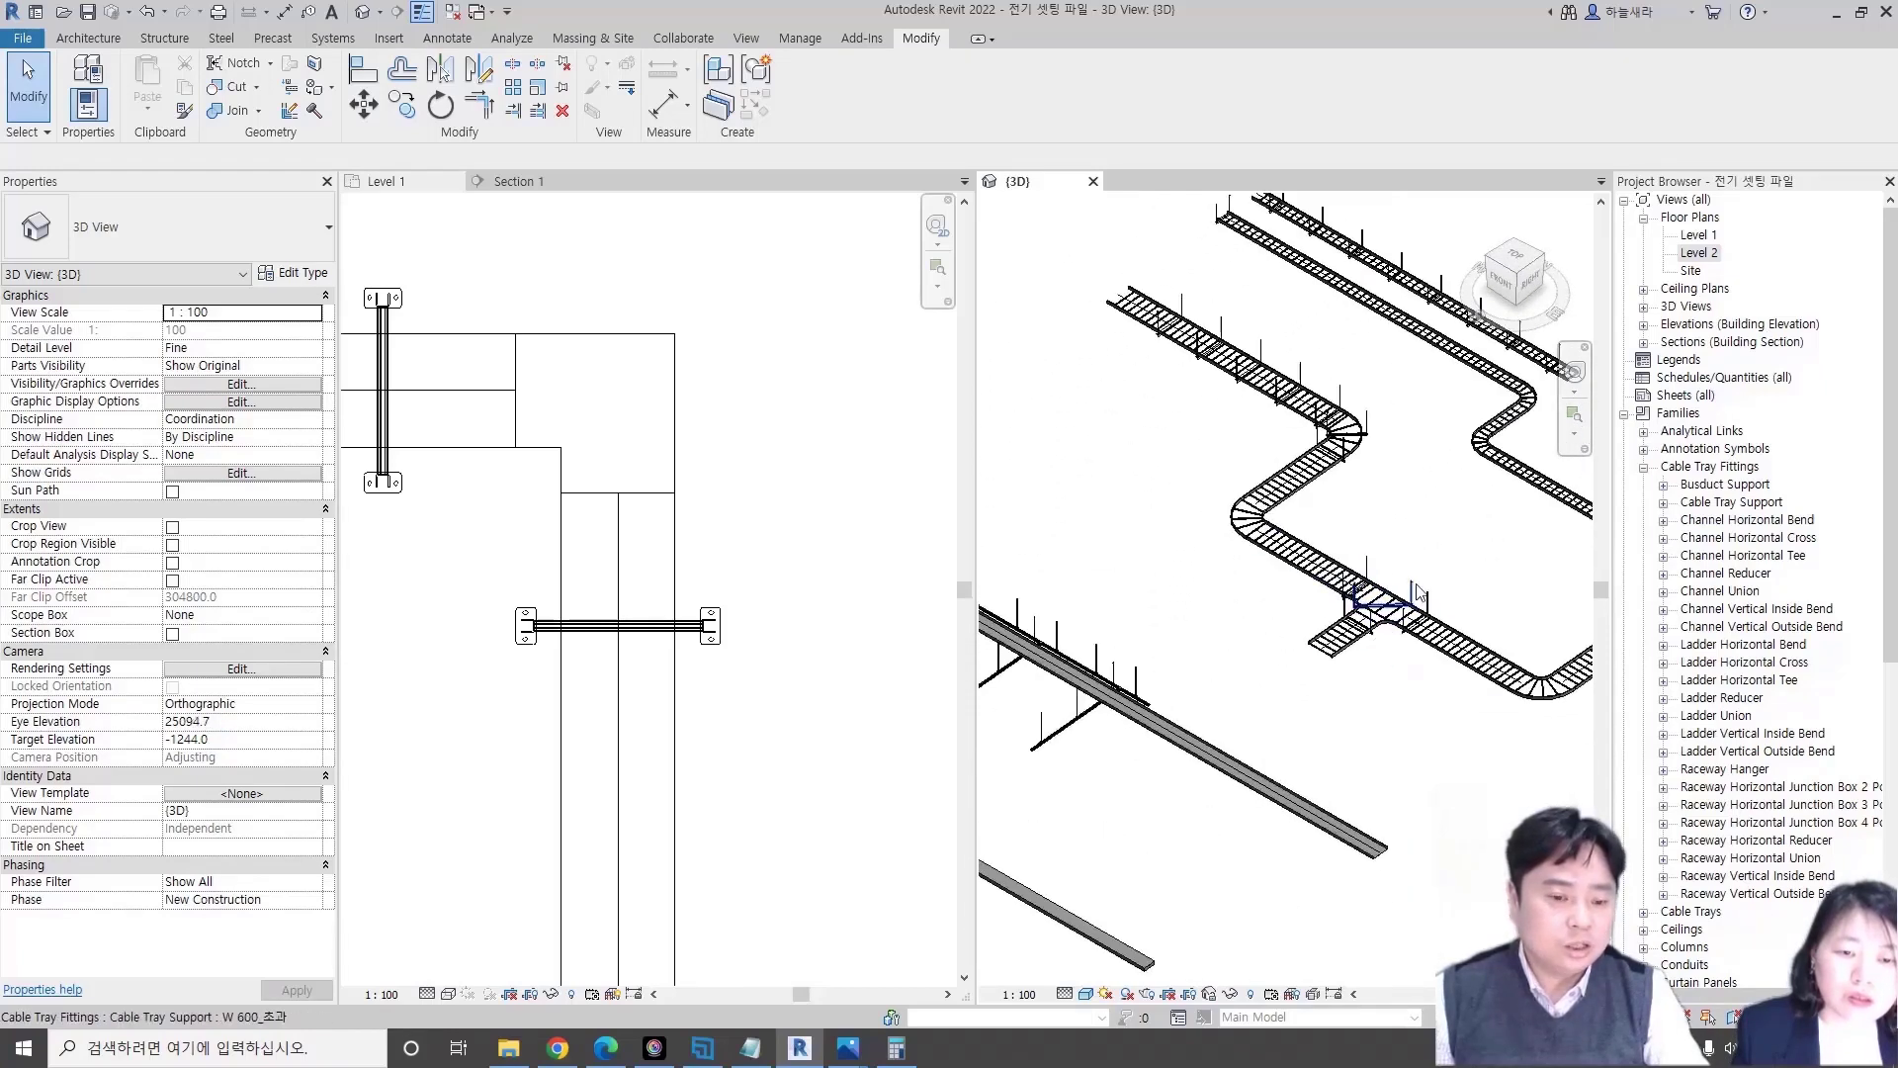
scroll(1416, 593, up, 2)
scroll(1404, 613, up, 2)
scroll(1364, 672, up, 2)
scroll(1312, 739, up, 2)
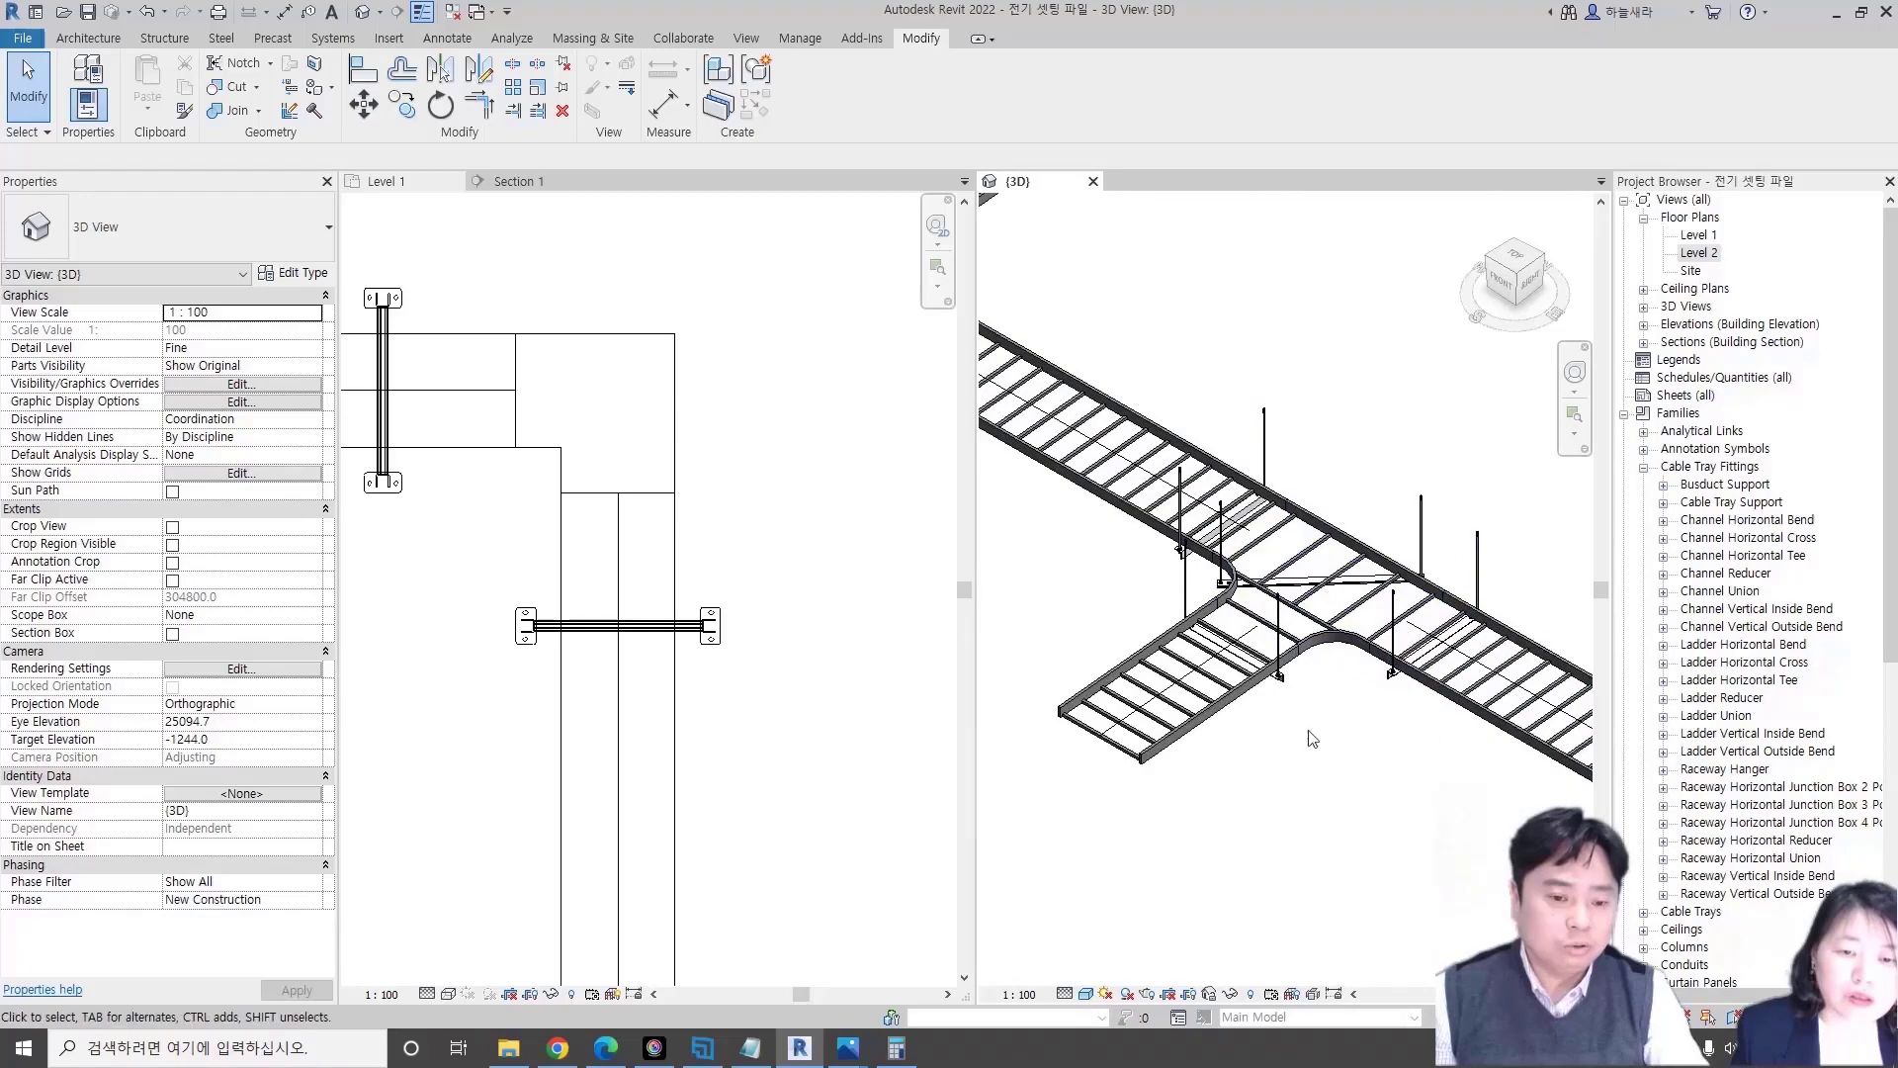
mouse_move(1365, 743)
shift+middle_down()
mouse_move(1290, 724)
mouse_move(1365, 649)
mouse_move(1313, 678)
mouse_move(1343, 605)
mouse_move(1141, 570)
mouse_move(1204, 600)
mouse_move(1208, 633)
shift+middle_up()
click(1342, 605)
key(Escape)
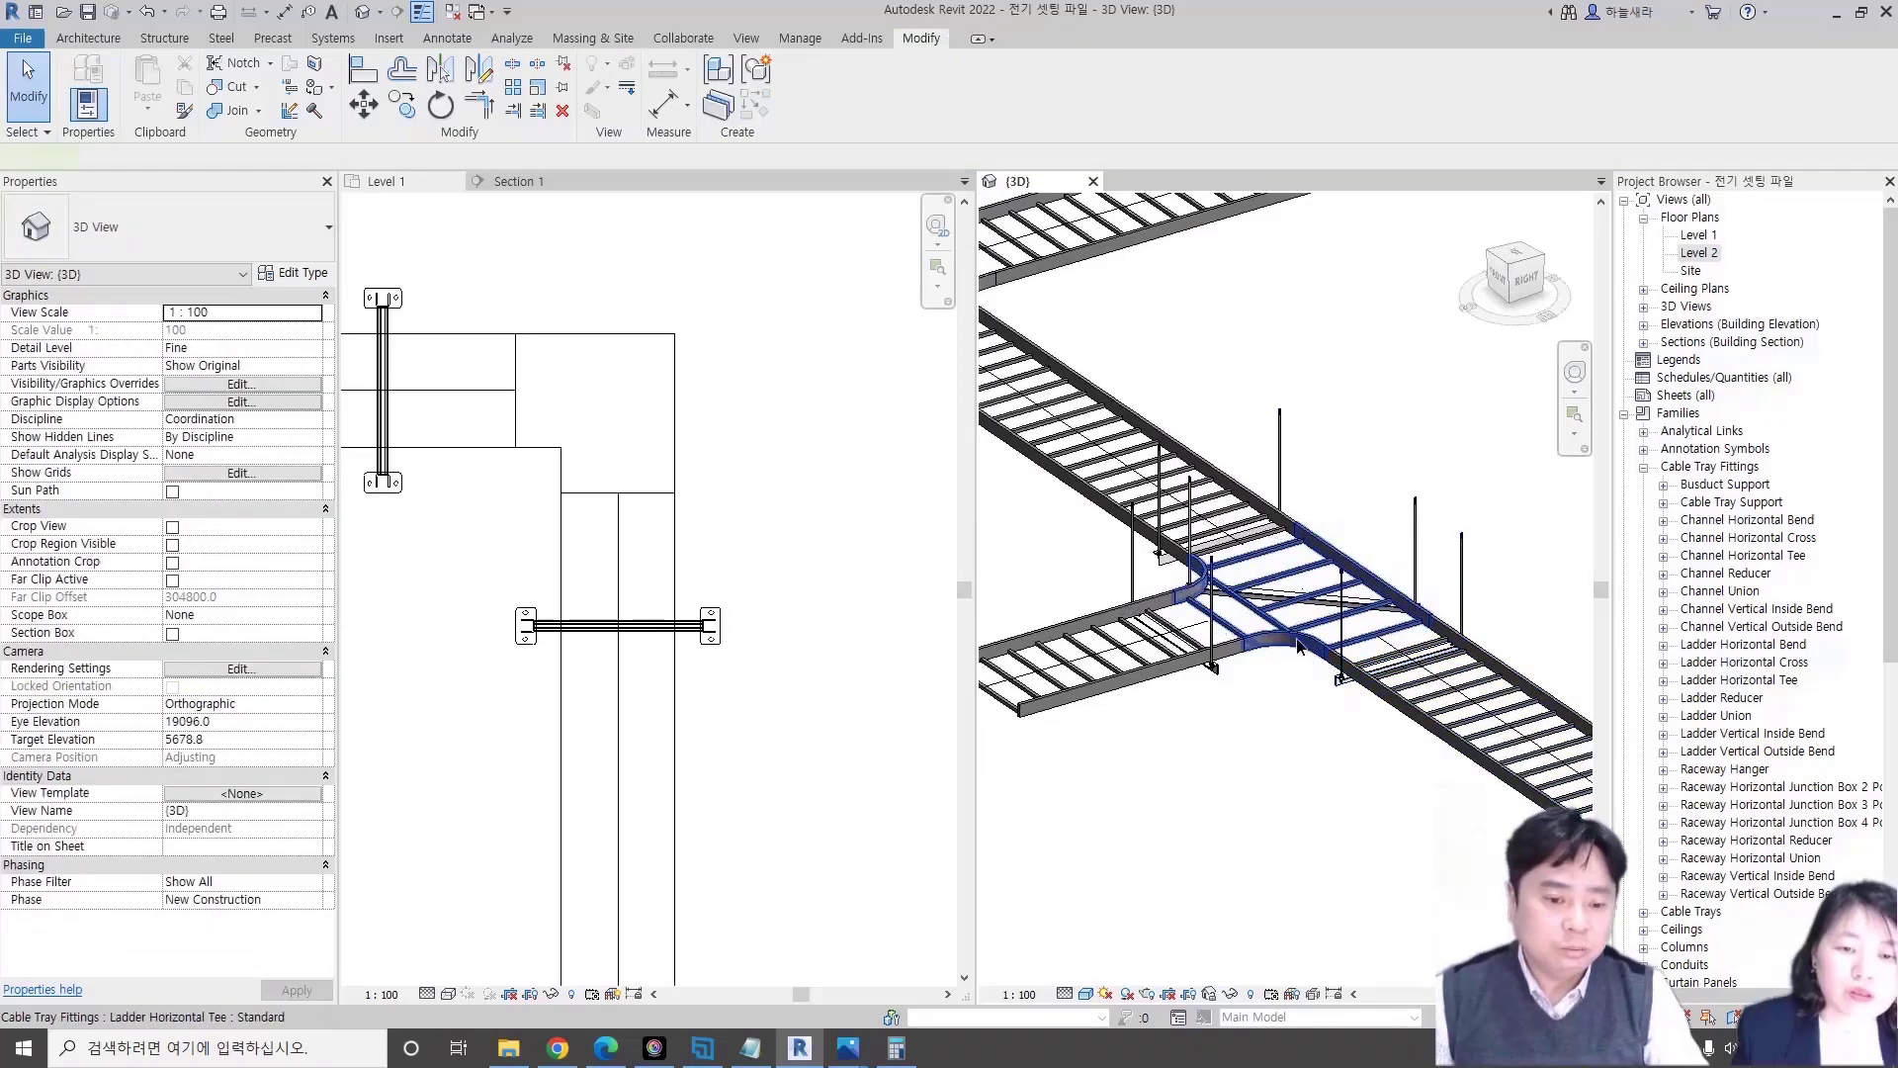
click(1300, 648)
mouse_move(1372, 682)
shift+middle_down()
mouse_move(1362, 697)
mouse_move(1395, 695)
shift+middle_up()
key(Escape)
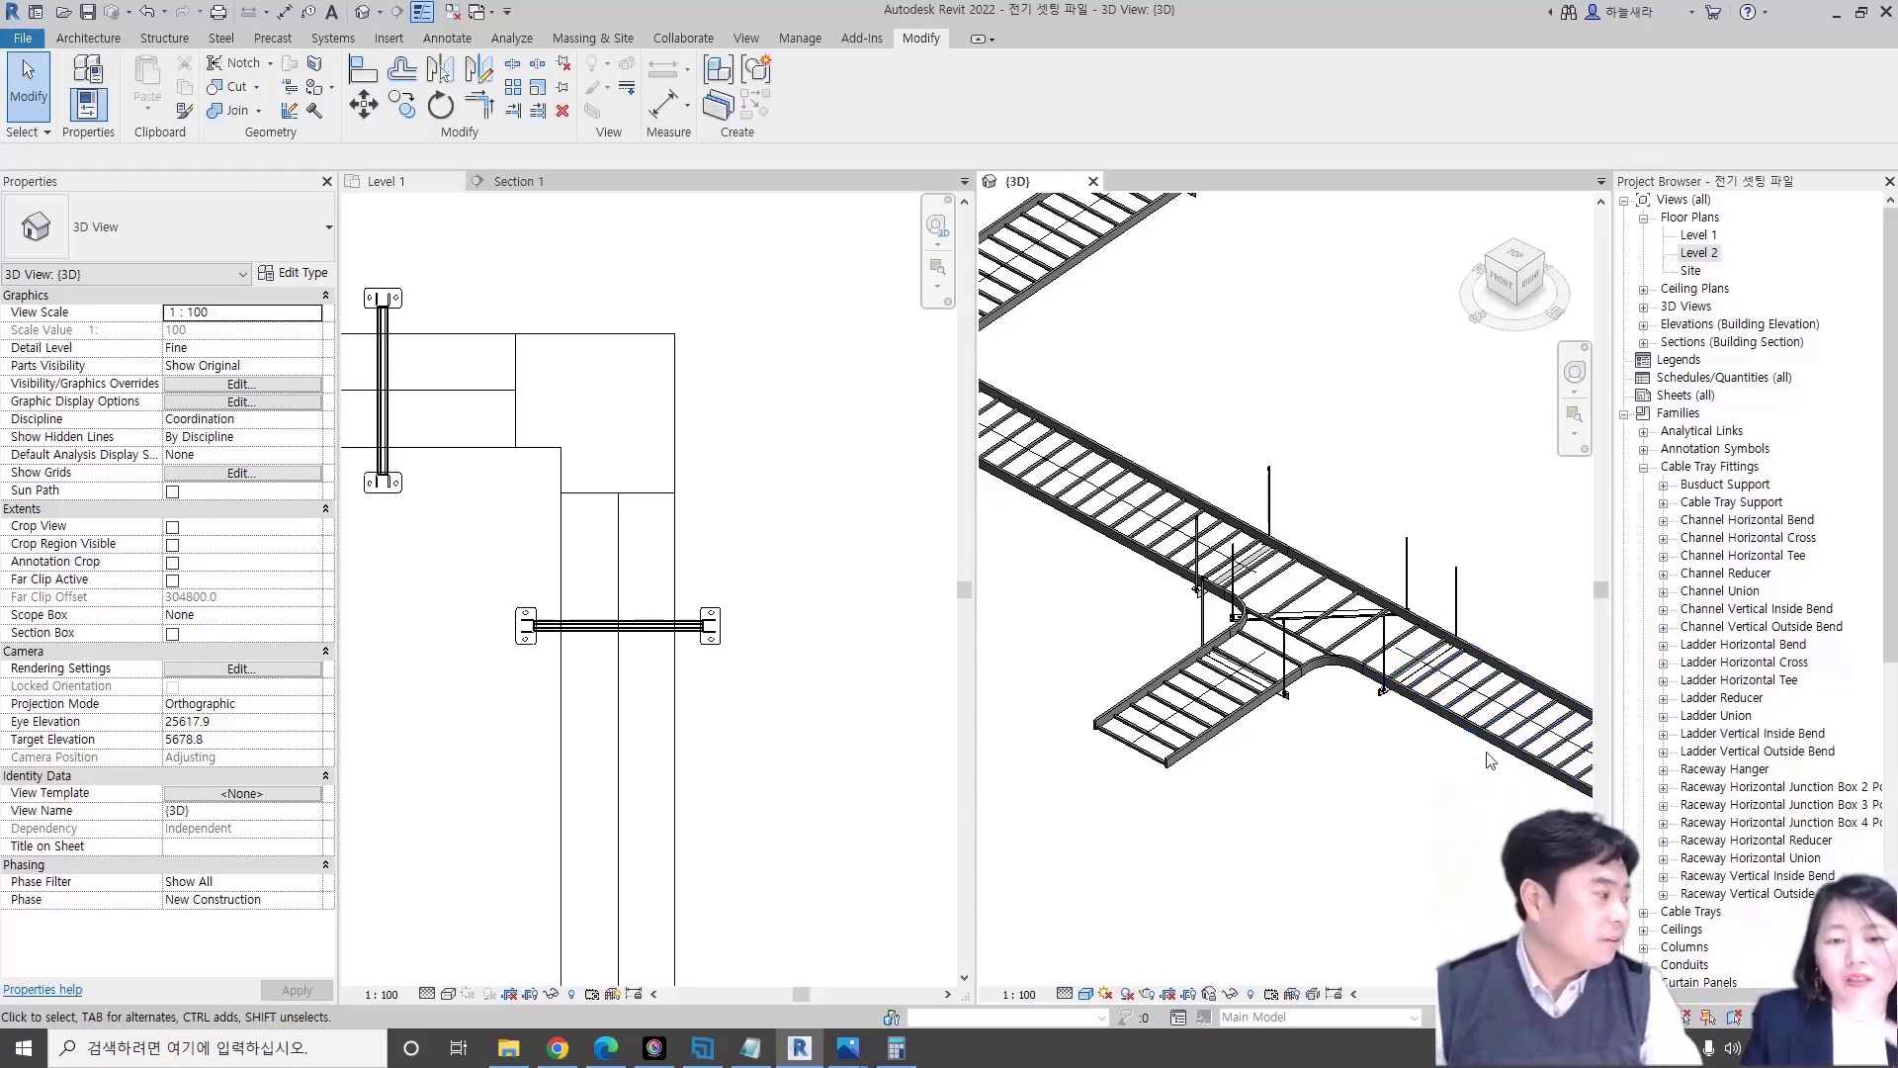
click(1348, 672)
scroll(1348, 673, down, 3)
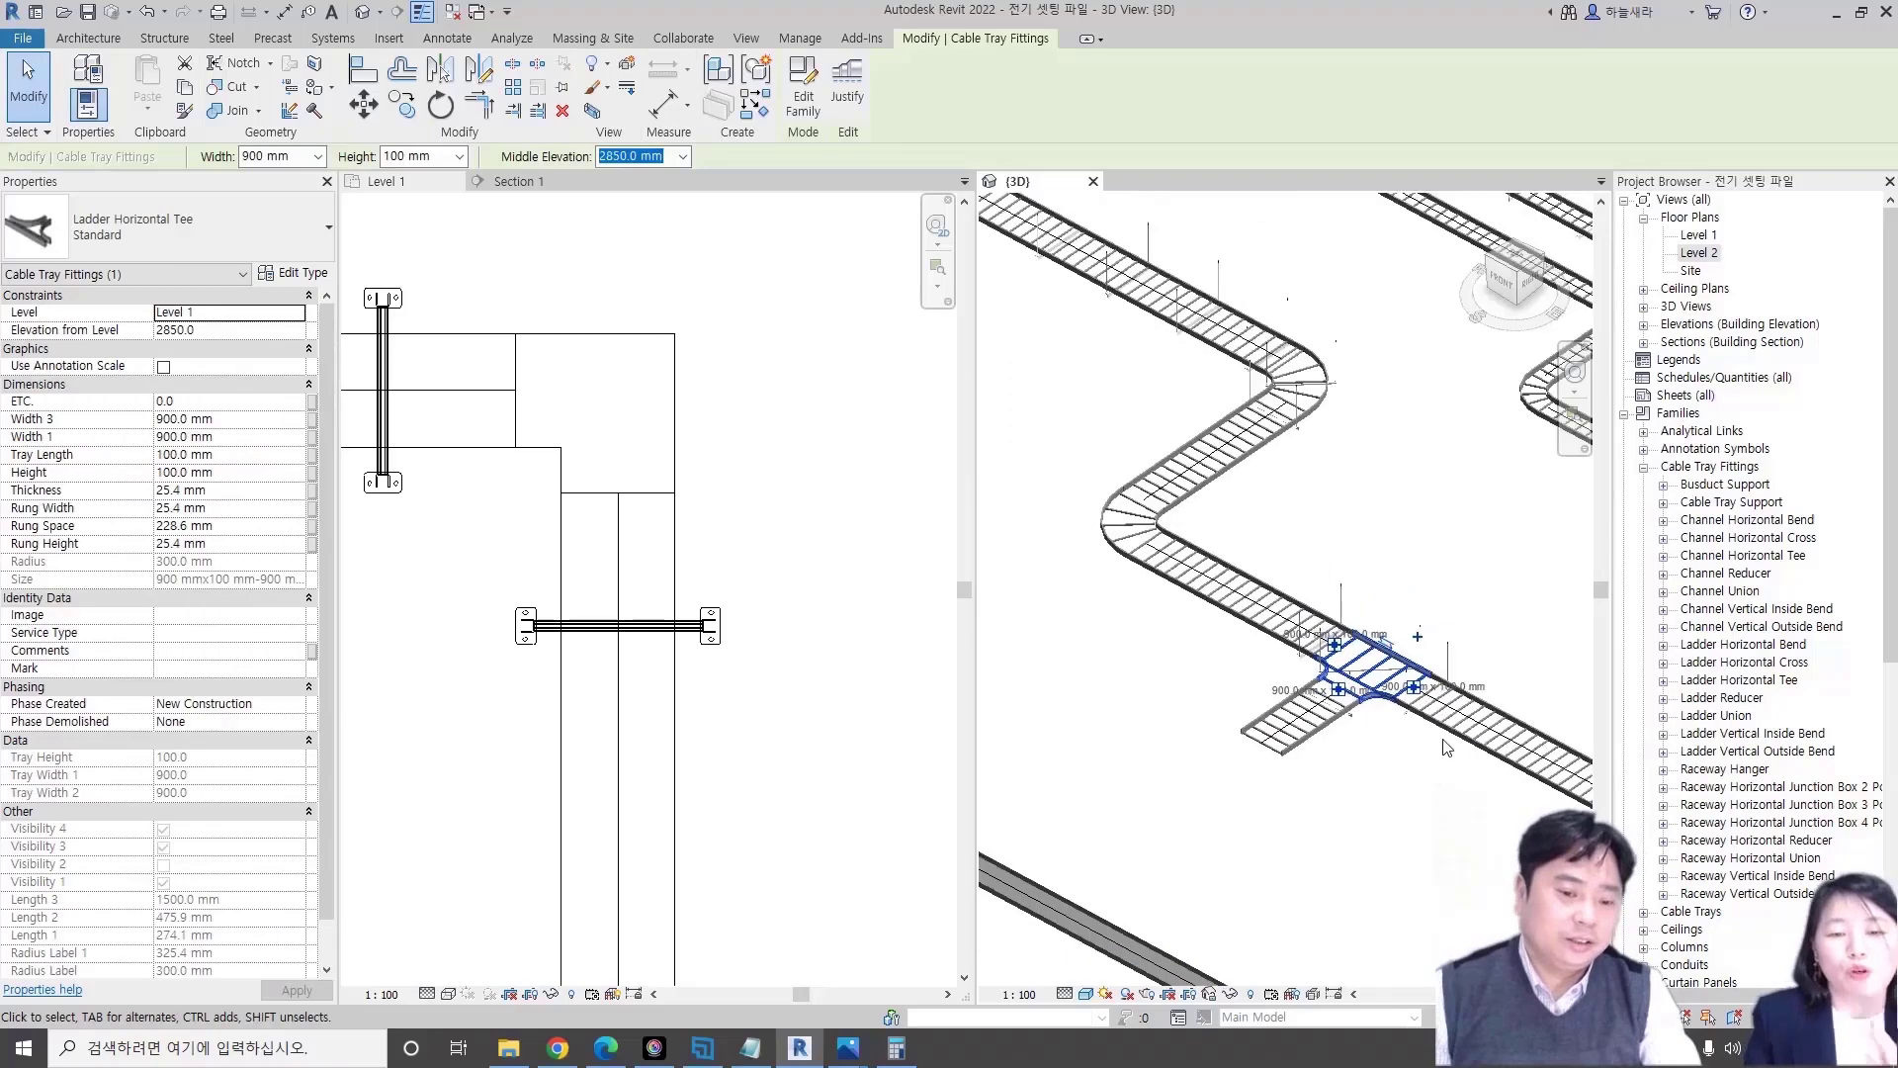
key(Escape)
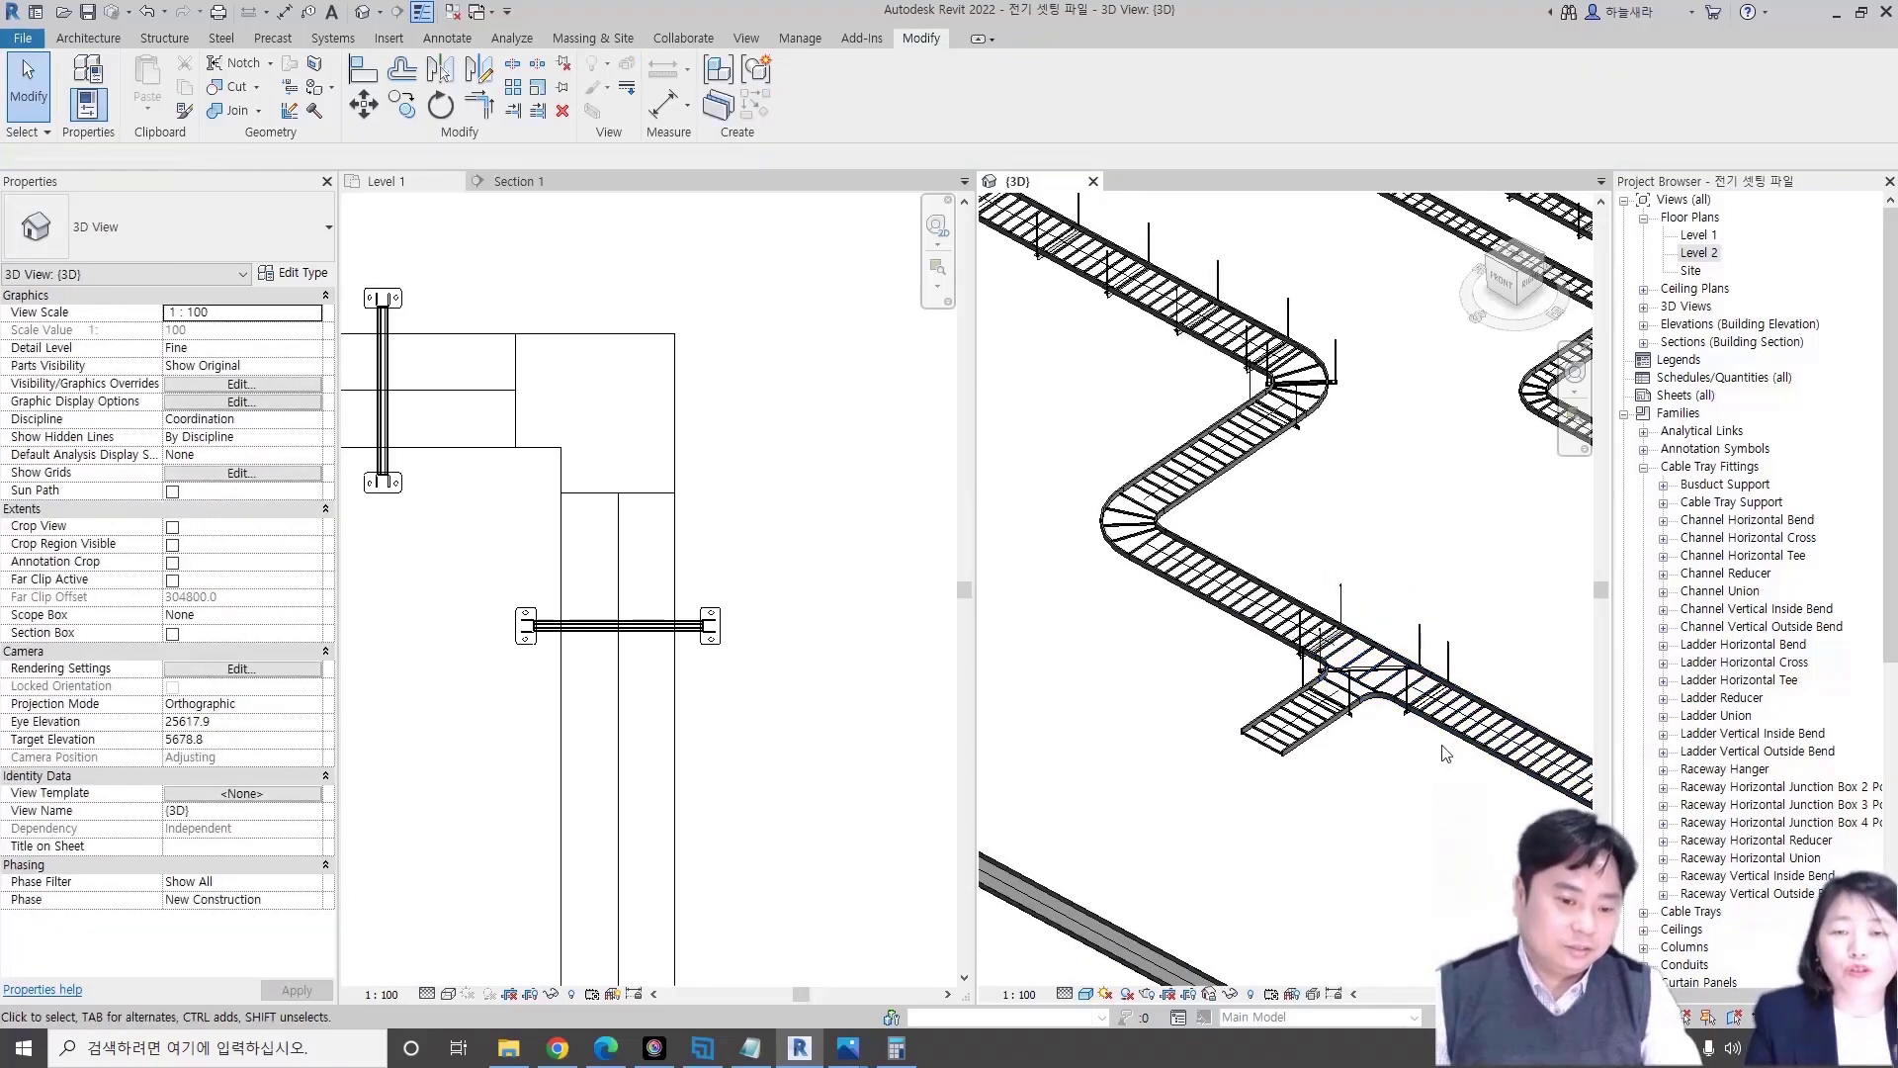
scroll(1446, 753, down, 2)
scroll(1447, 742, down, 2)
scroll(1449, 733, down, 2)
scroll(1450, 733, up, 2)
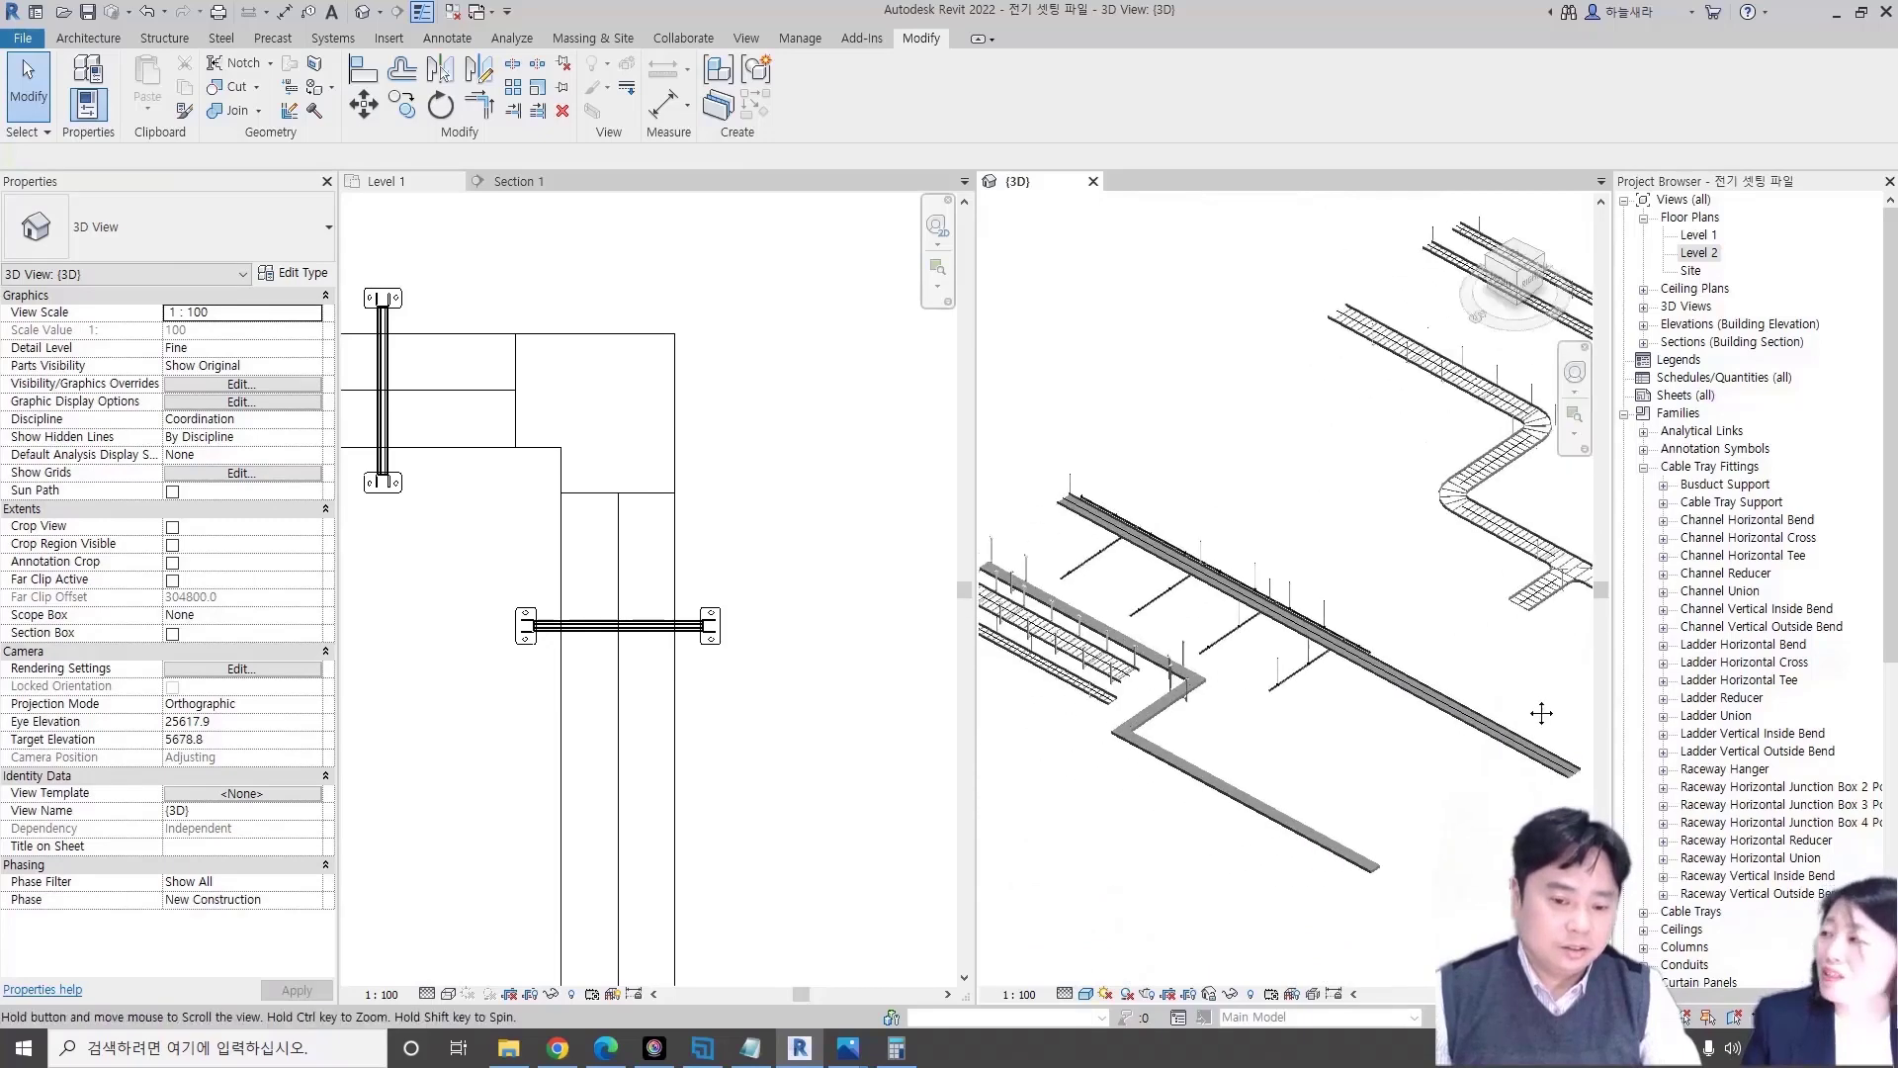
scroll(1449, 733, up, 2)
scroll(1449, 732, up, 2)
scroll(1310, 720, up, 2)
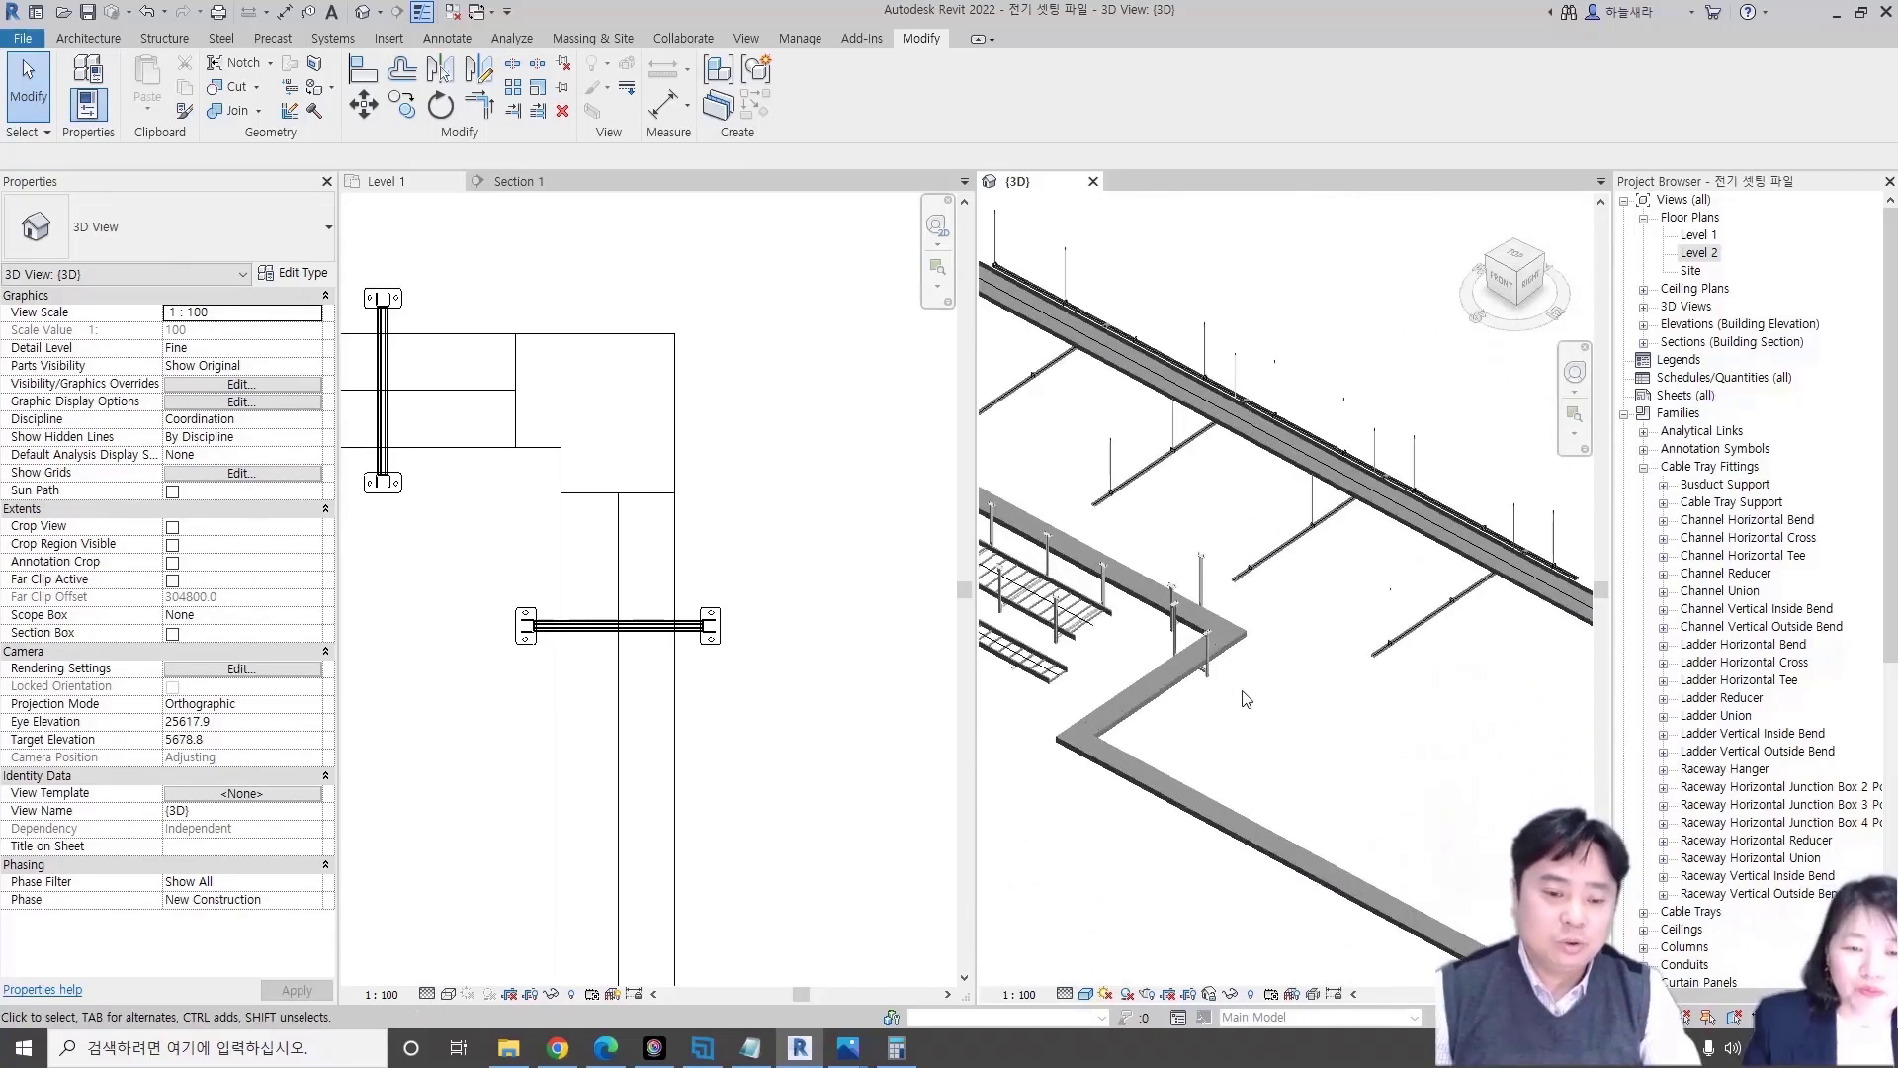
scroll(1245, 687, up, 2)
click(1192, 638)
scroll(1120, 625, up, 1)
scroll(1121, 624, up, 2)
mouse_move(1285, 692)
shift+middle_down()
mouse_move(1326, 758)
mouse_move(1293, 801)
mouse_move(1324, 699)
mouse_move(1236, 633)
shift+middle_up()
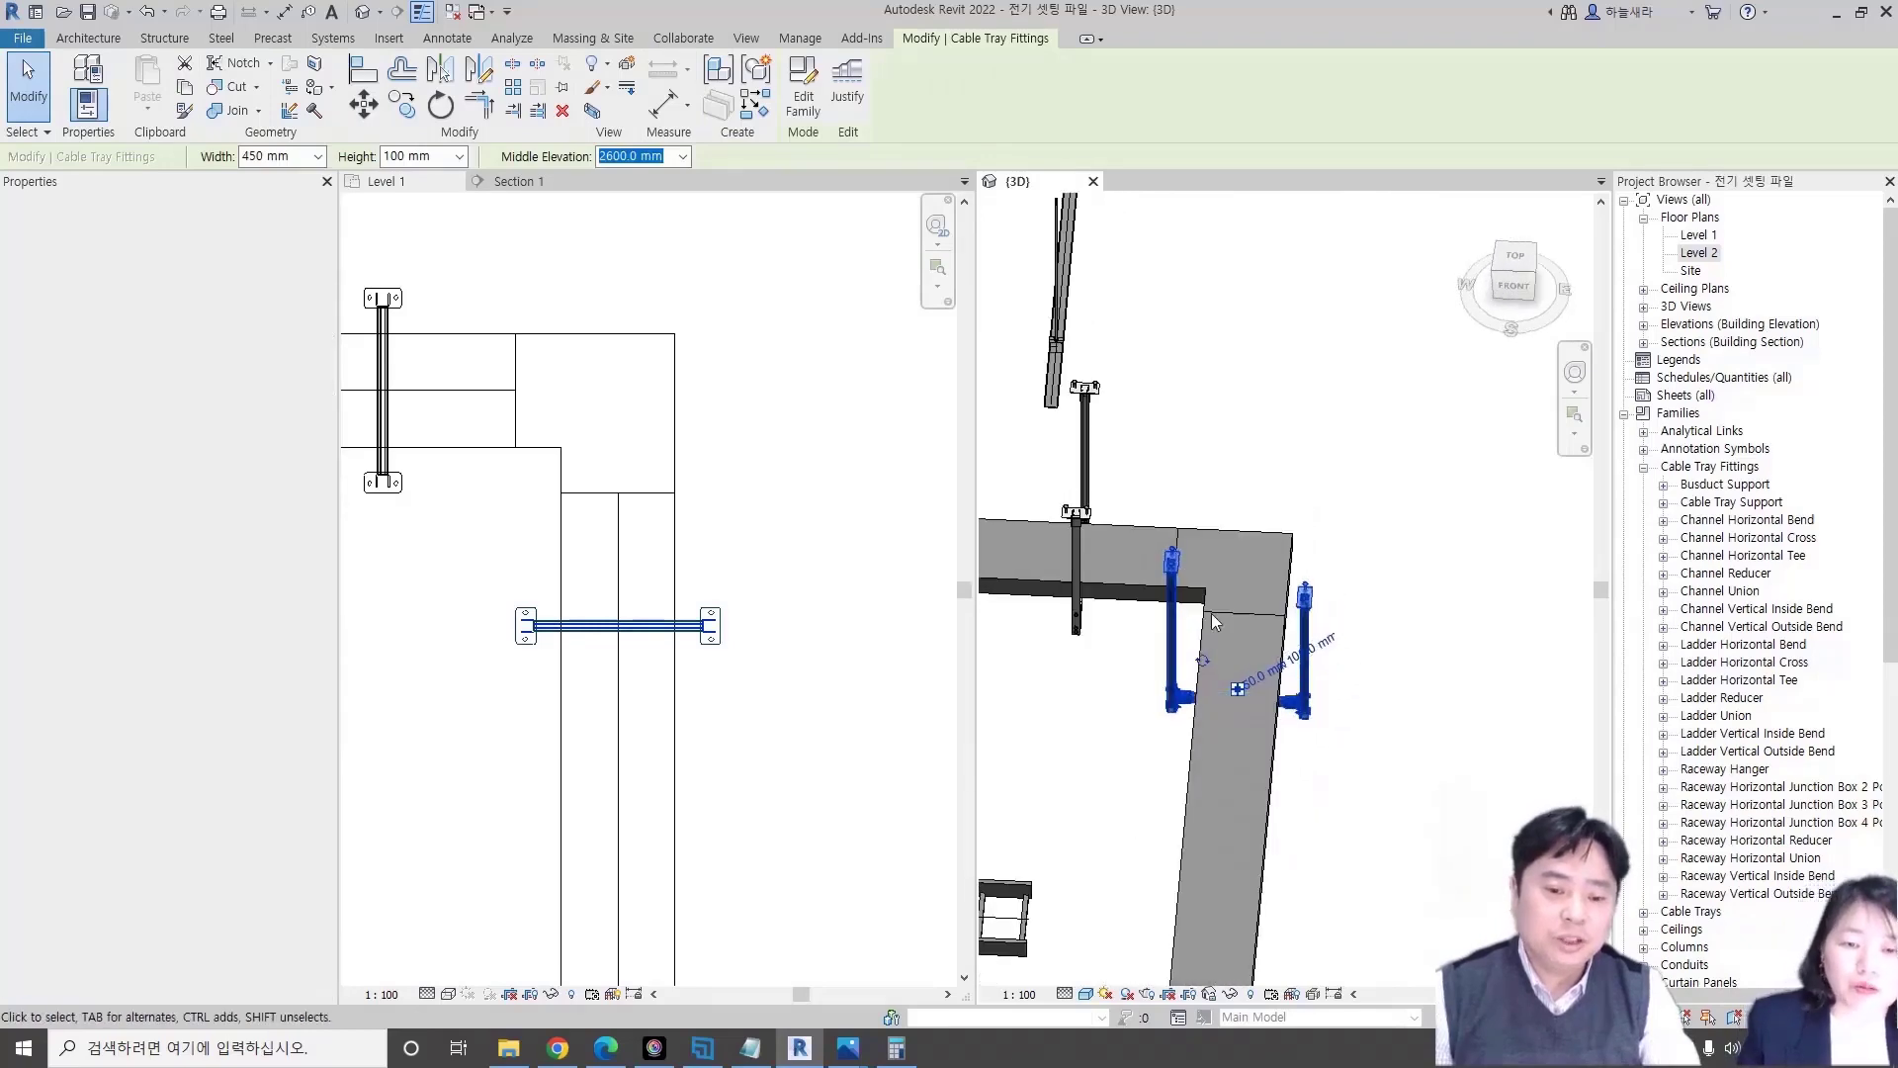
scroll(1227, 620, down, 2)
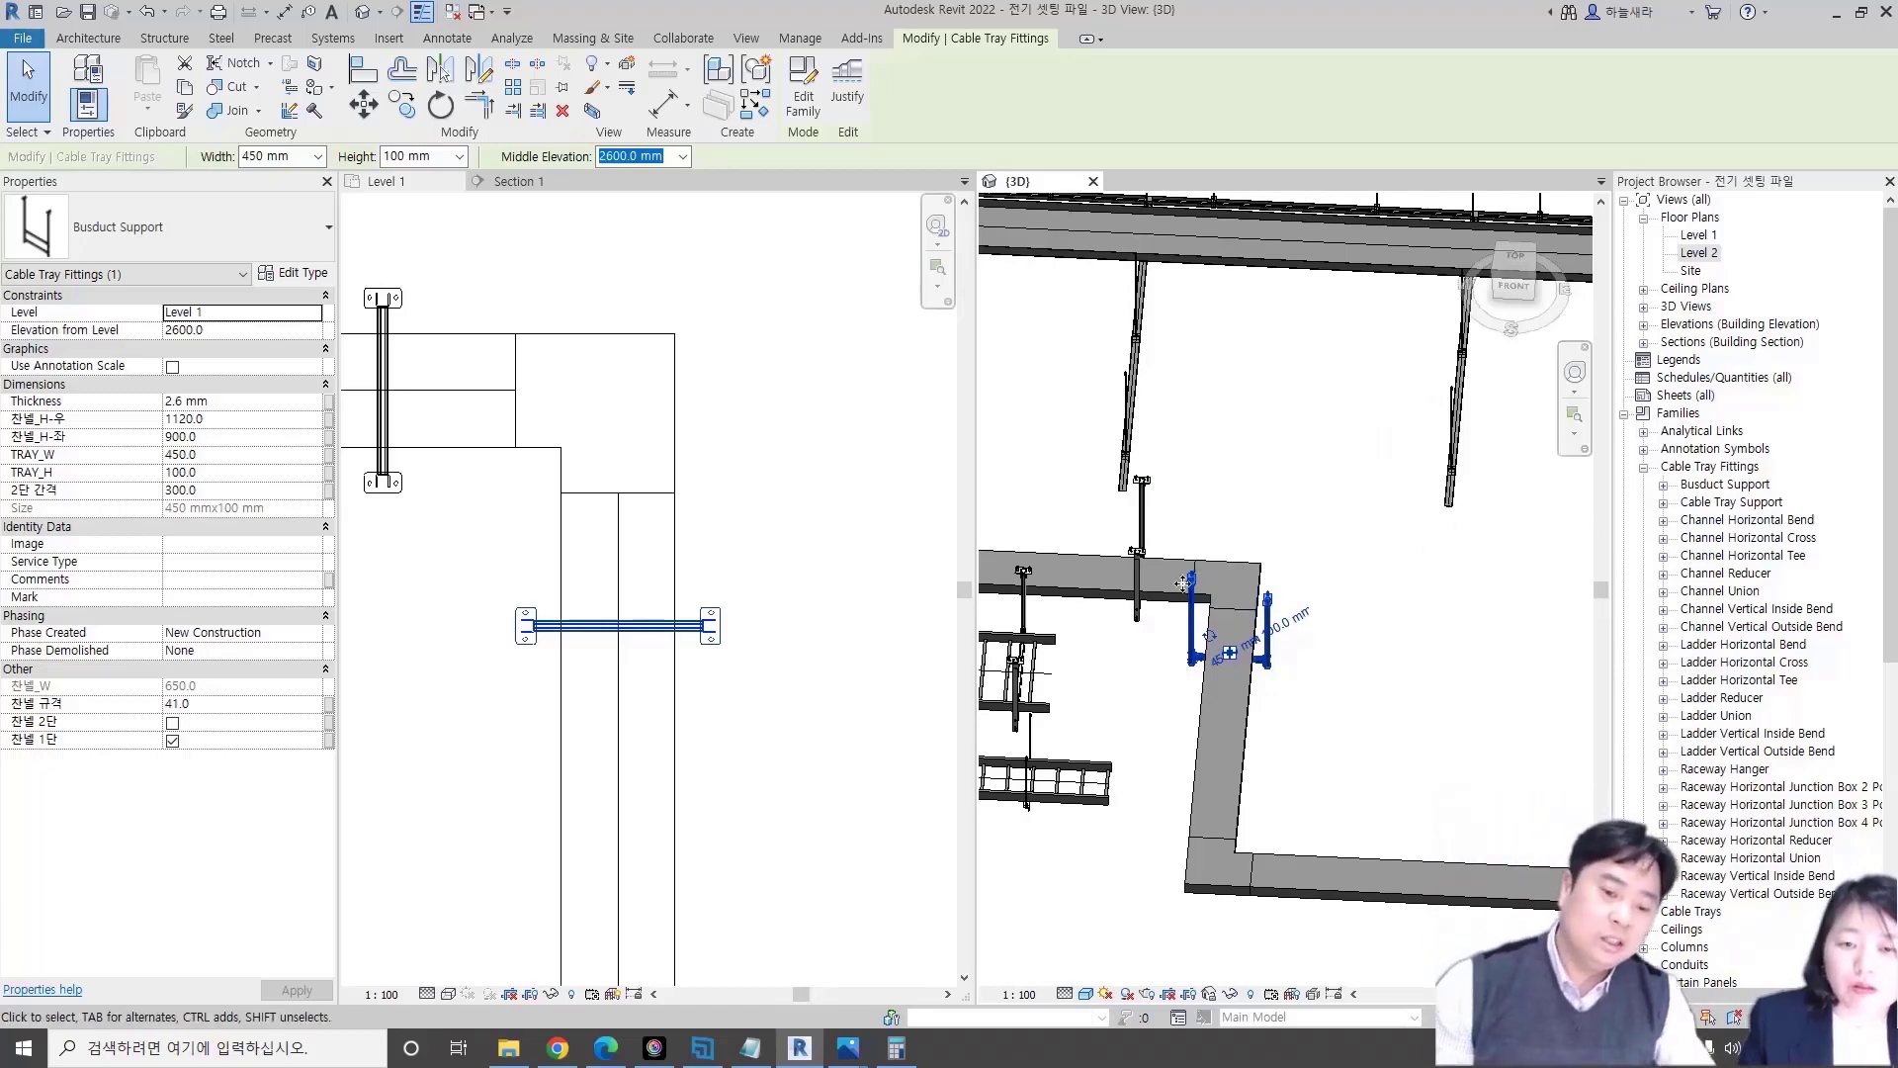
click(1285, 761)
scroll(1322, 712, down, 3)
scroll(1322, 712, down, 2)
scroll(768, 392, down, 2)
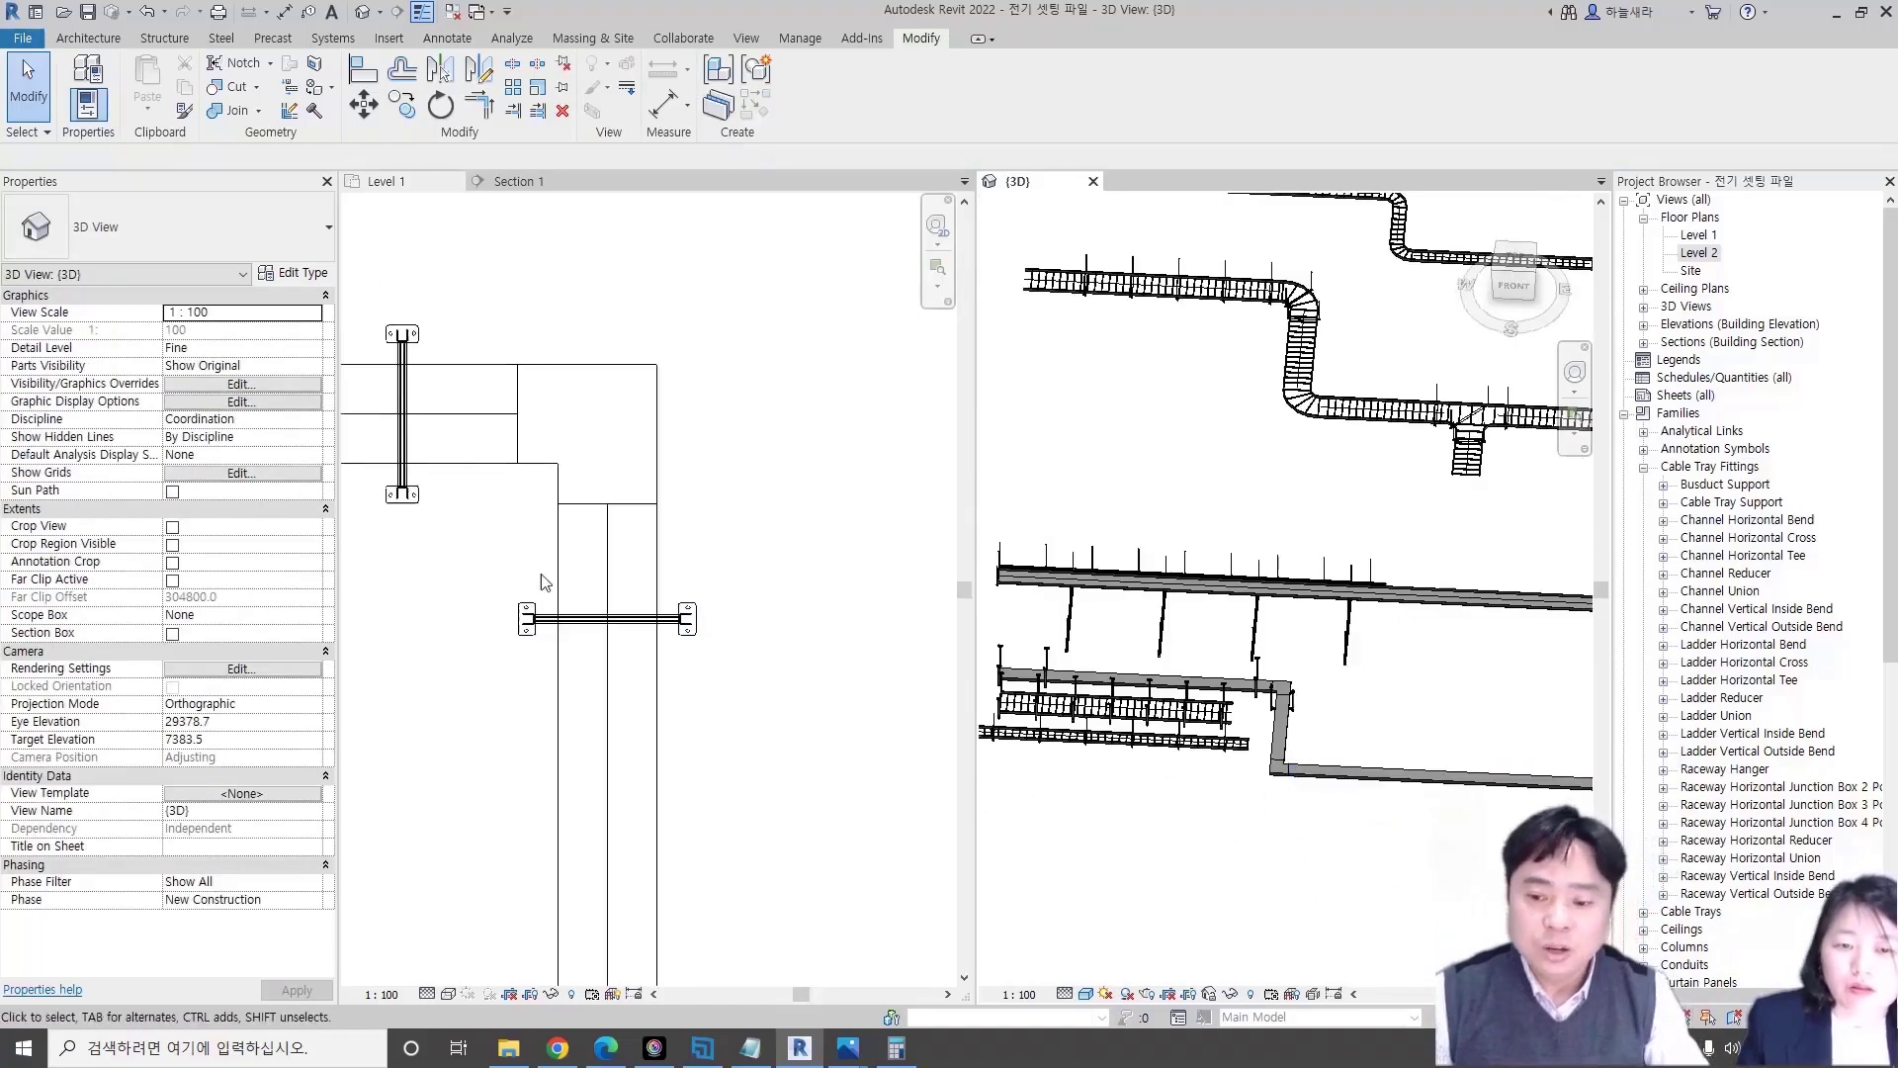
- Copy the busduct support further down the vertical run, shifted 500 mm
scroll(767, 391, down, 2)
click(638, 613)
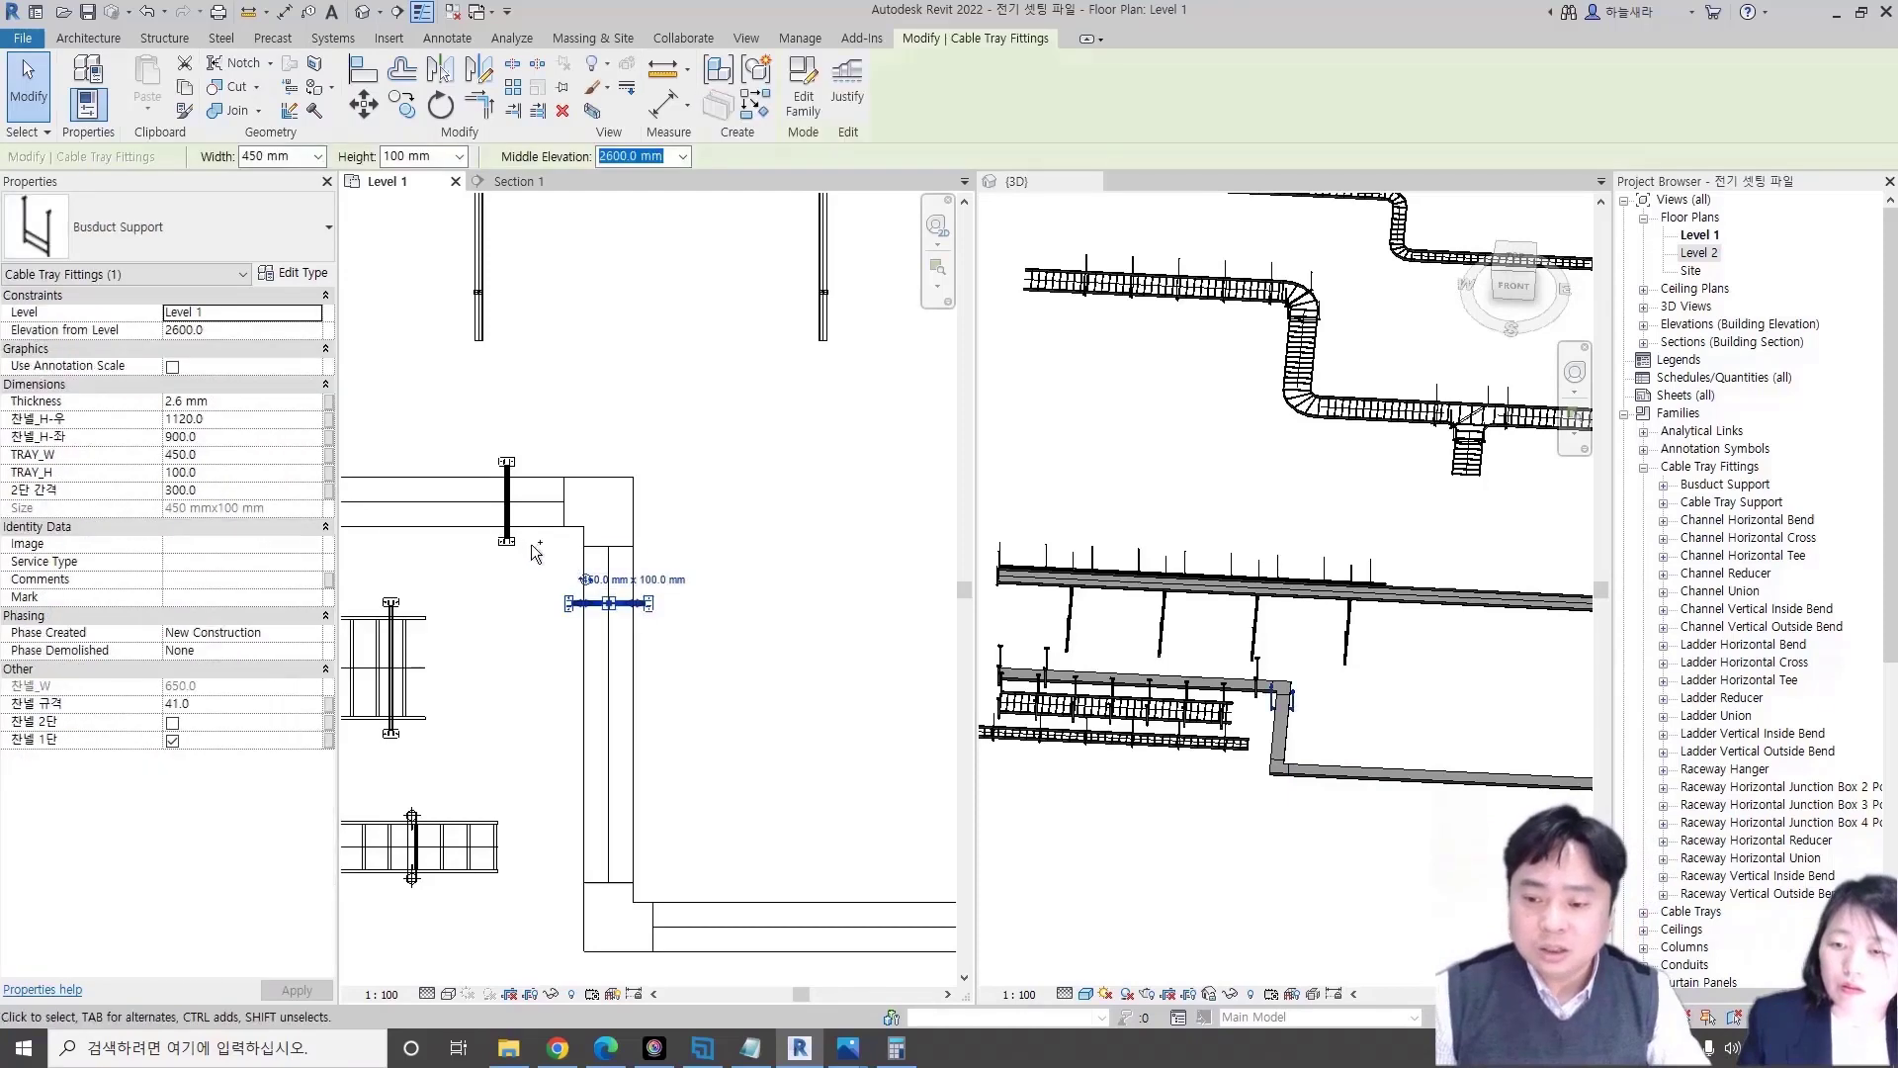
middle_drag(715, 674, 722, 570)
key(c)
key(c)
click(635, 499)
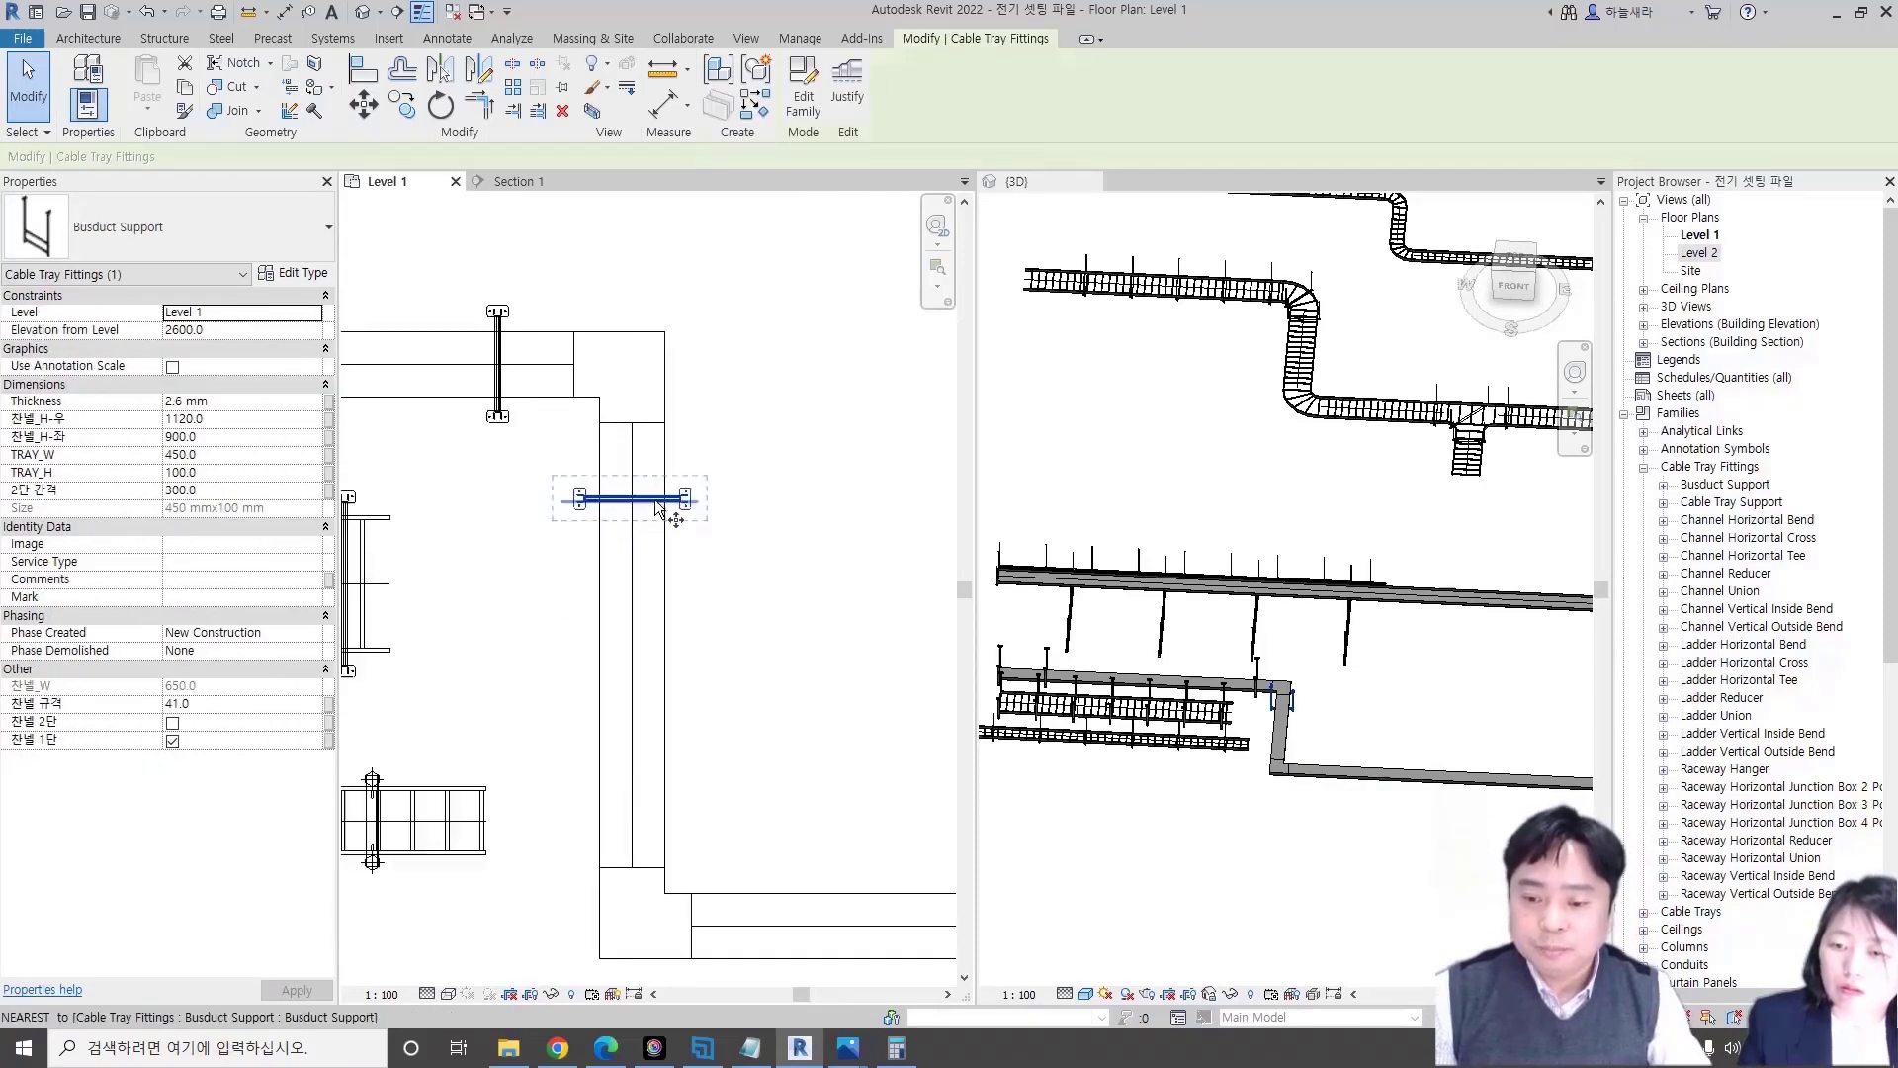
scroll(633, 594, up, 2)
click(611, 840)
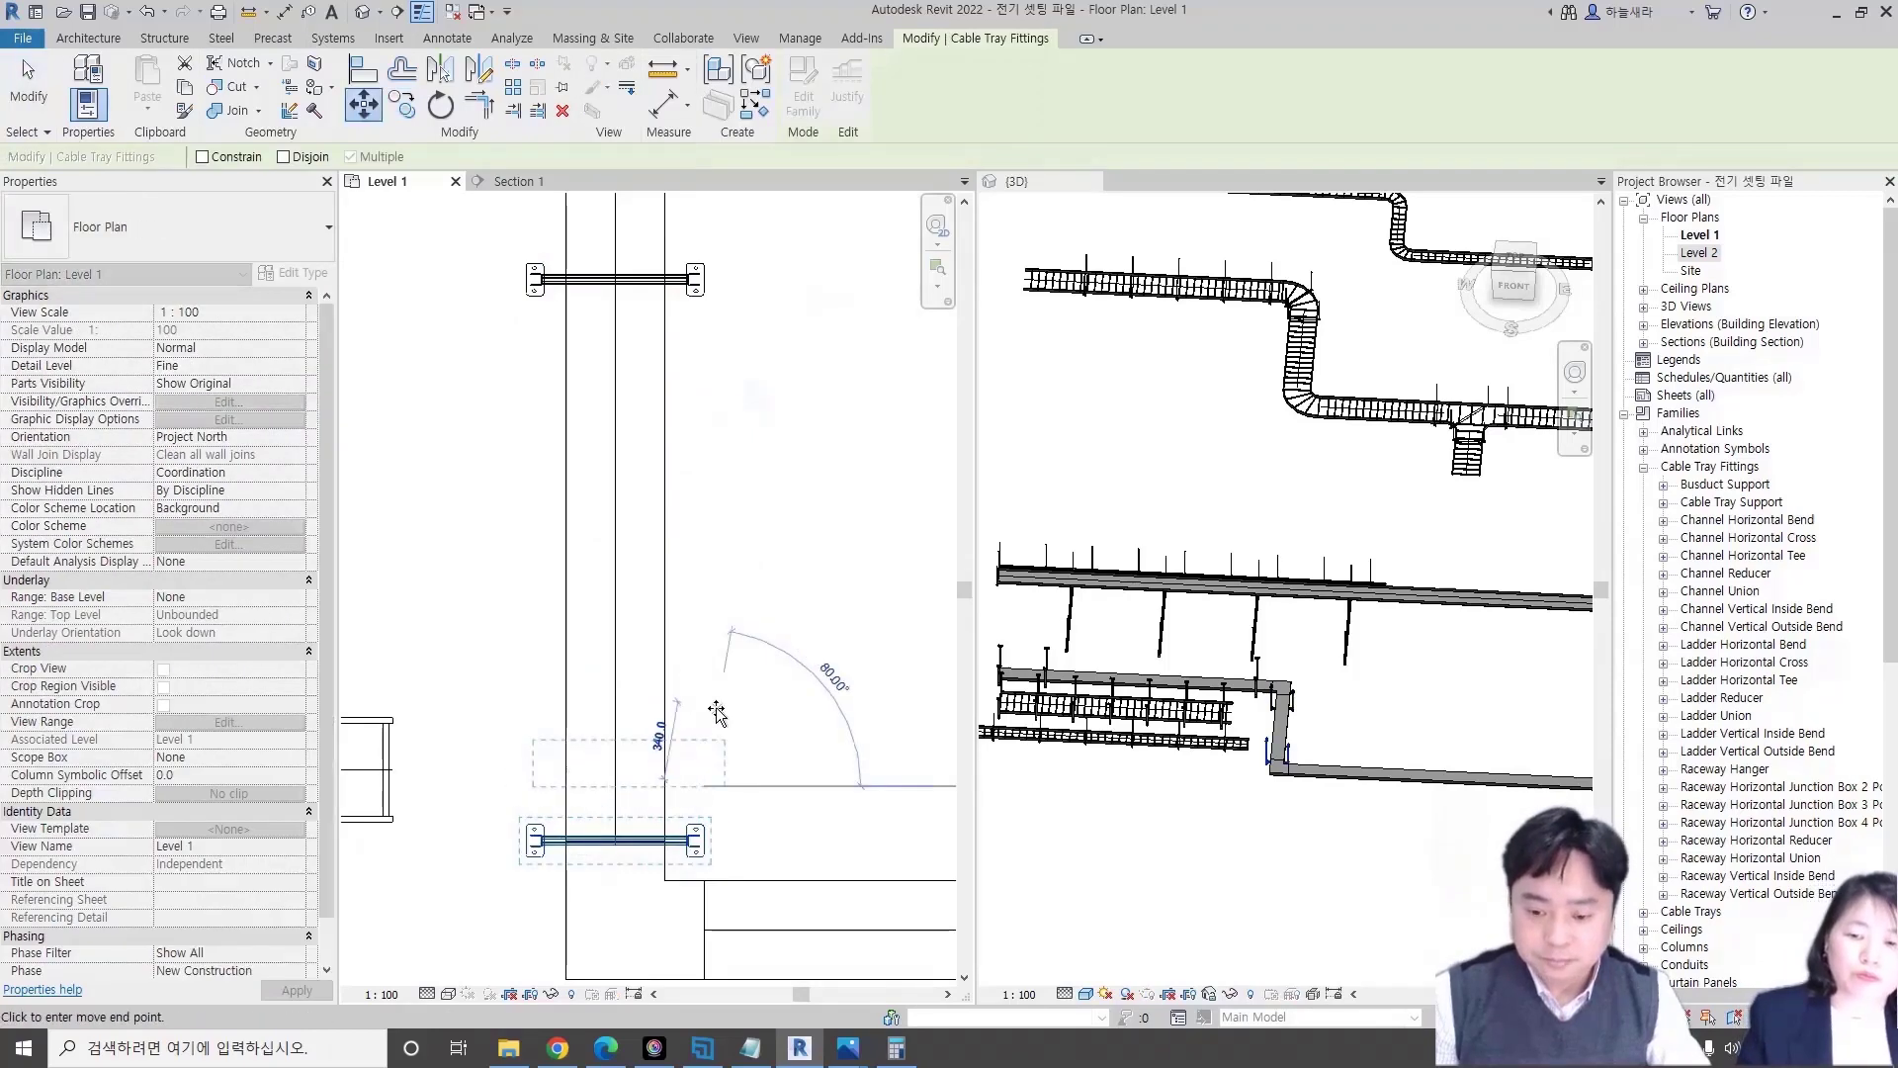
text(500)
key(Return)
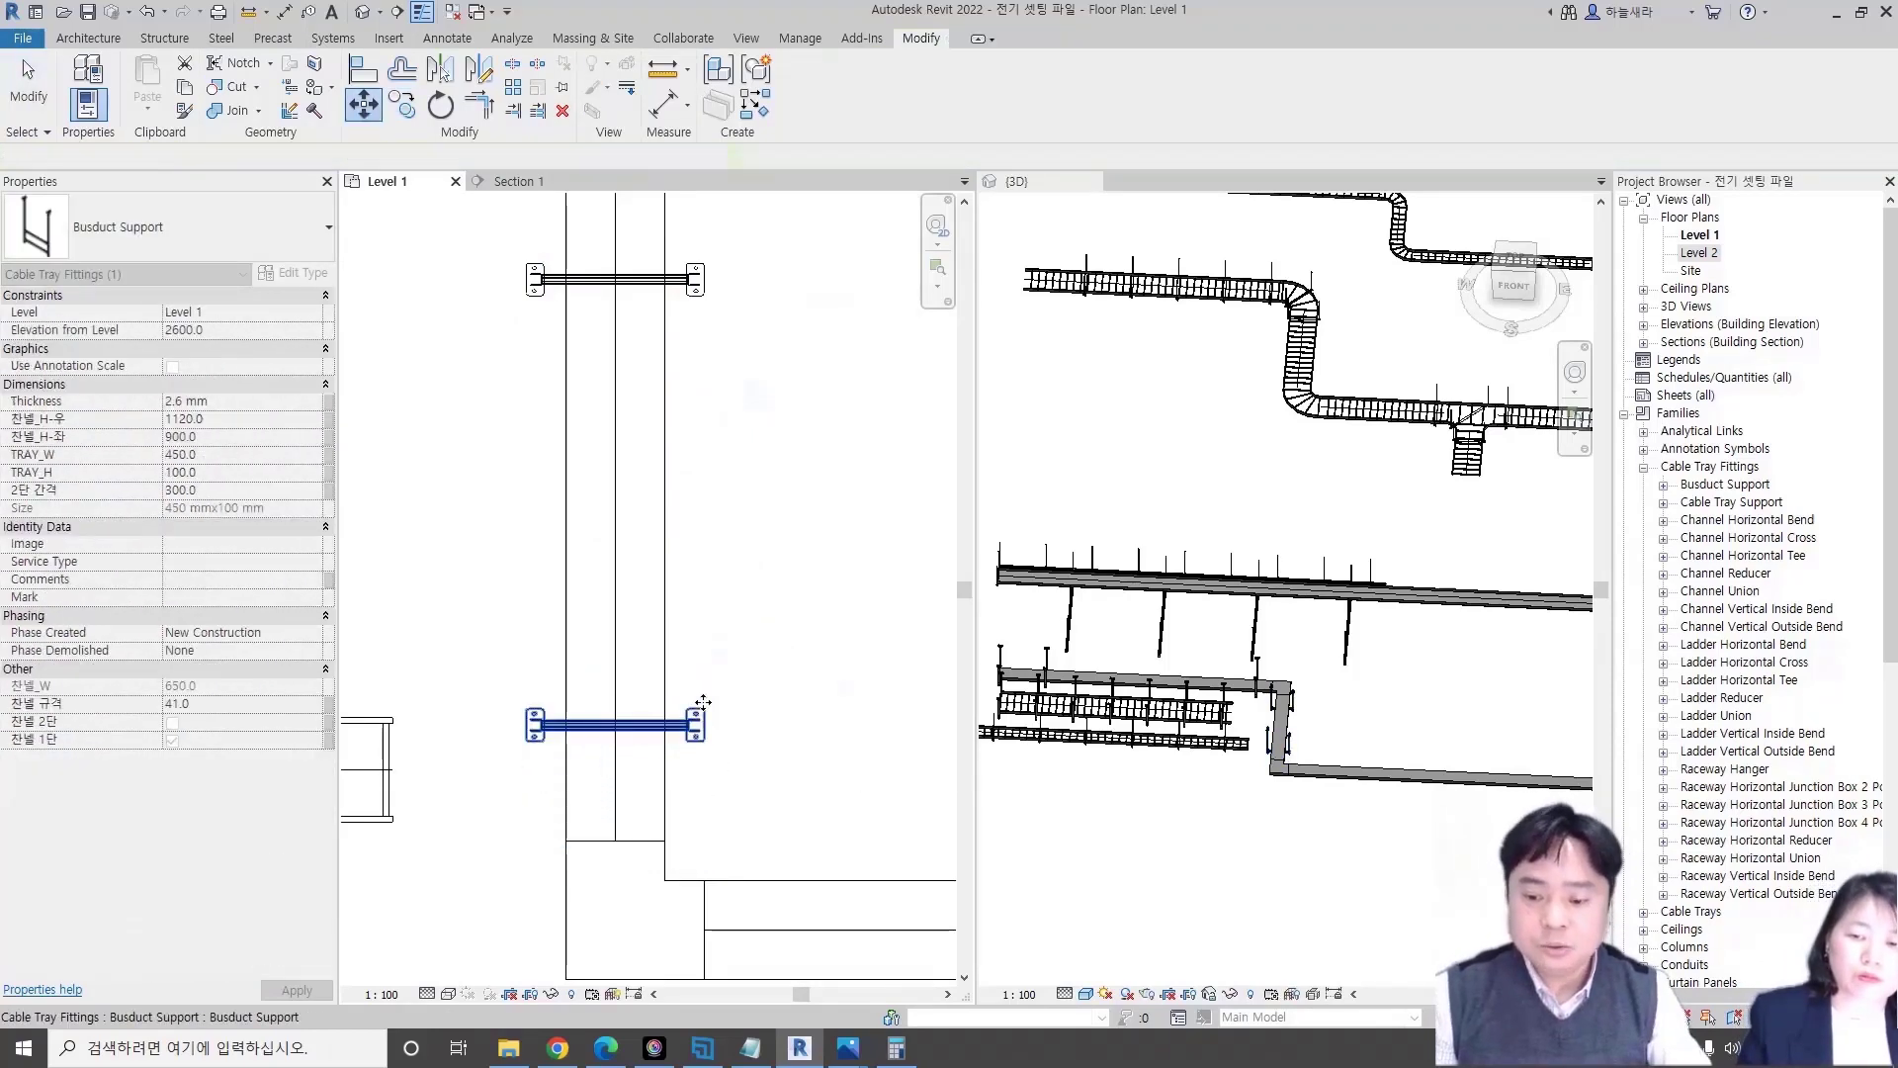
key(Escape)
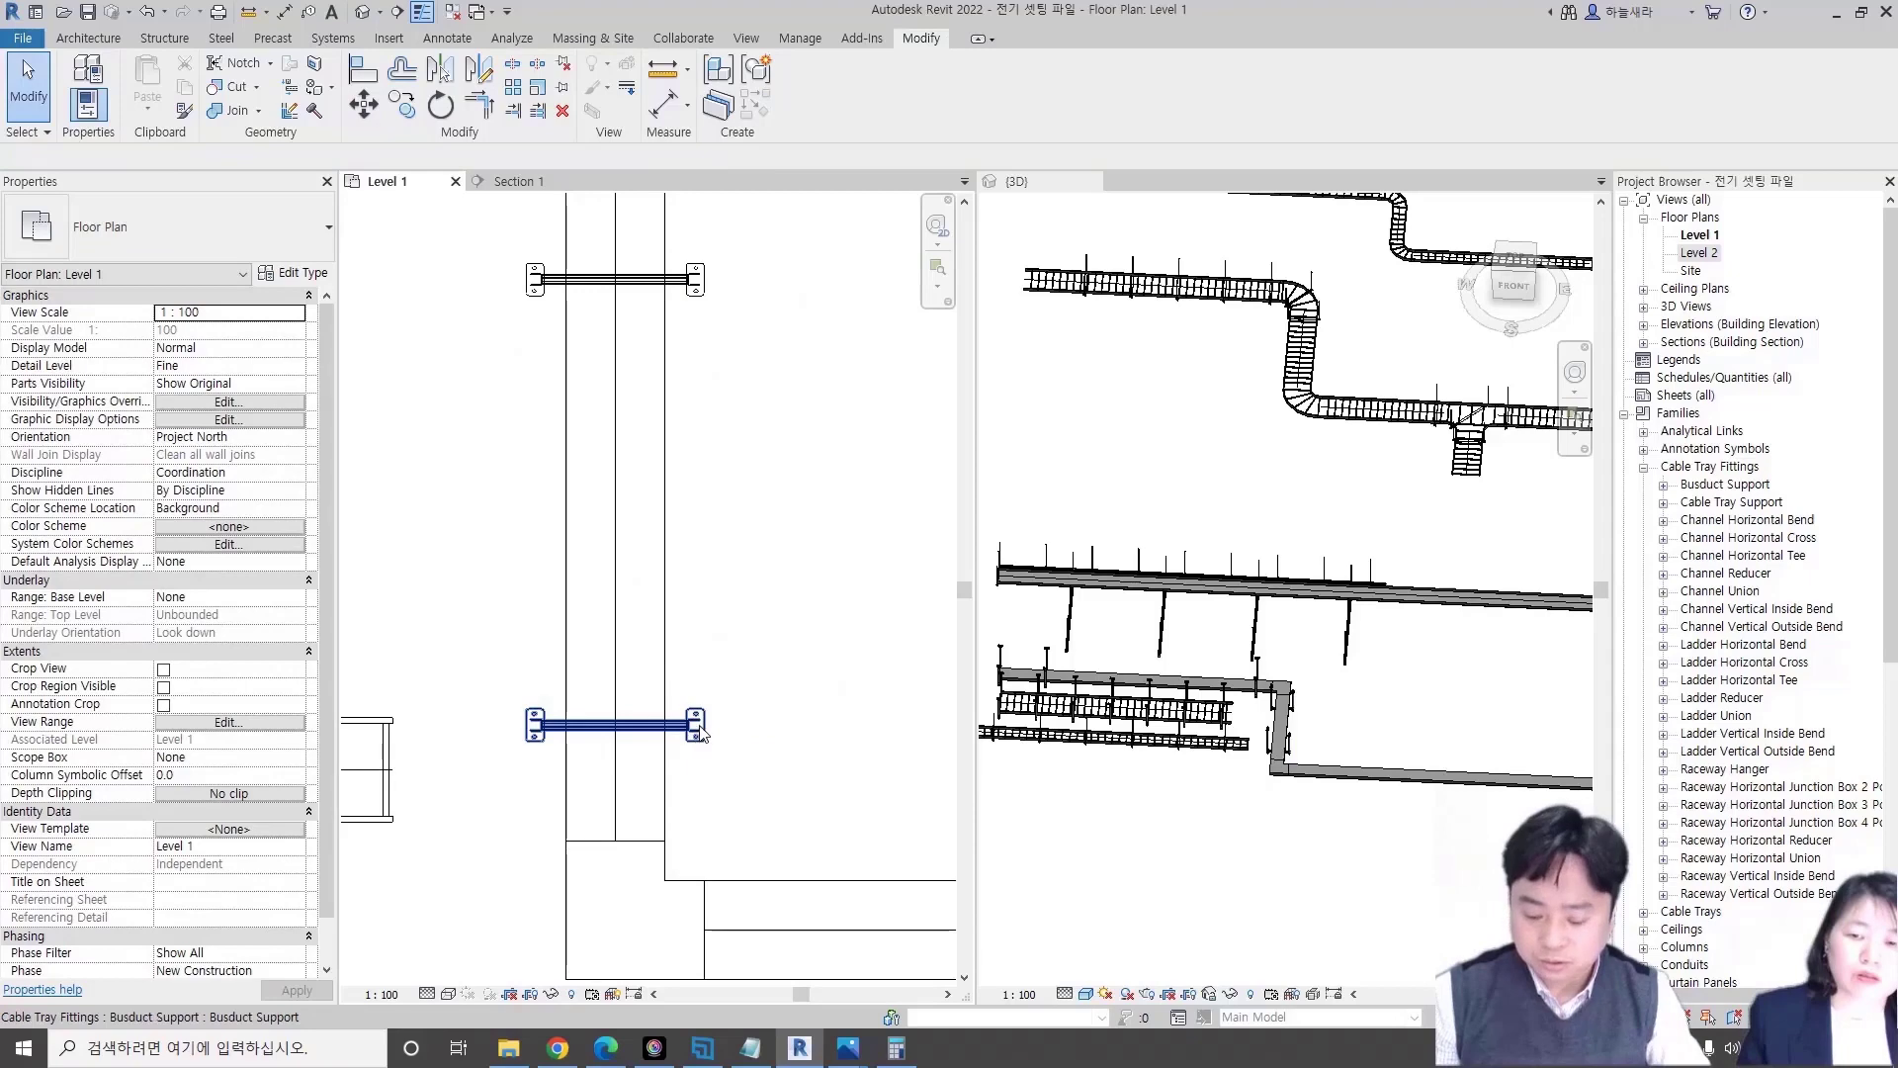
- Measure the support spacing with an aligned dimension (about 1928 mm) without placing it
key(d)
key(i)
click(697, 725)
click(704, 281)
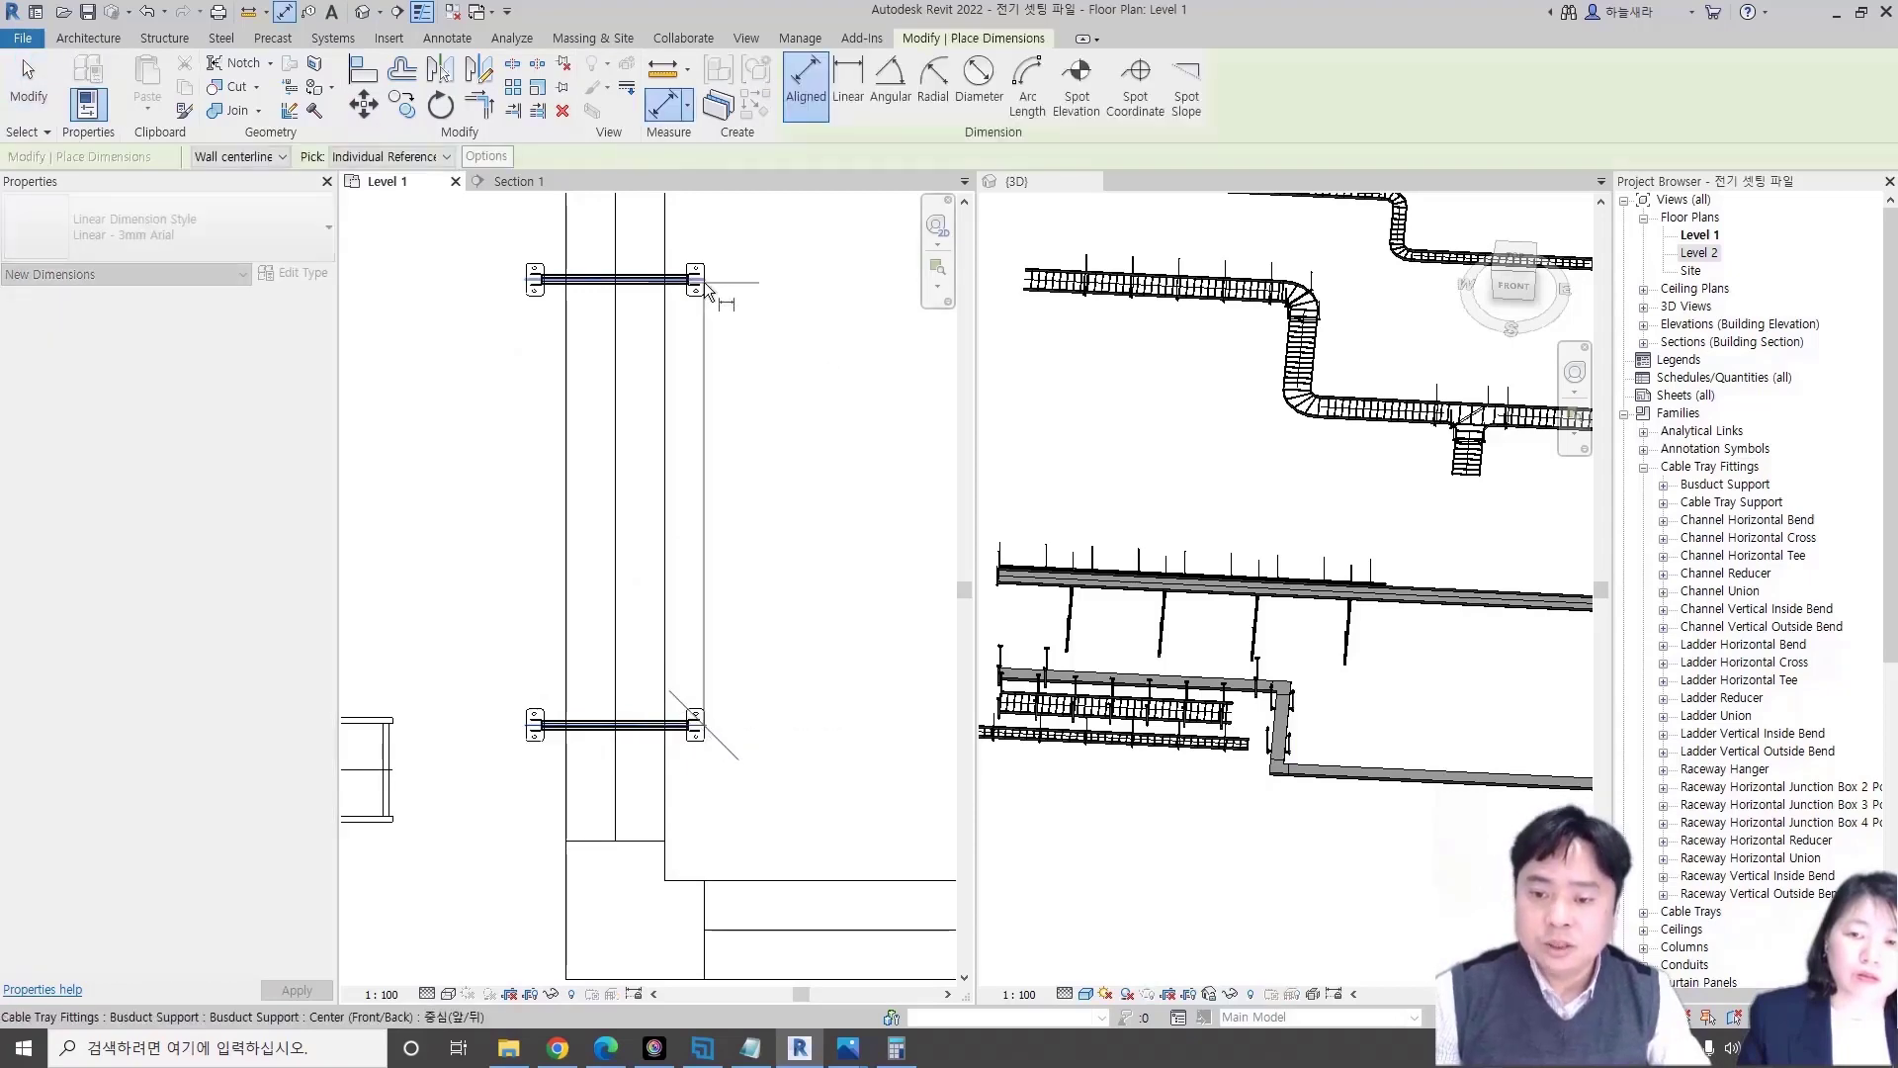
scroll(809, 455, down, 2)
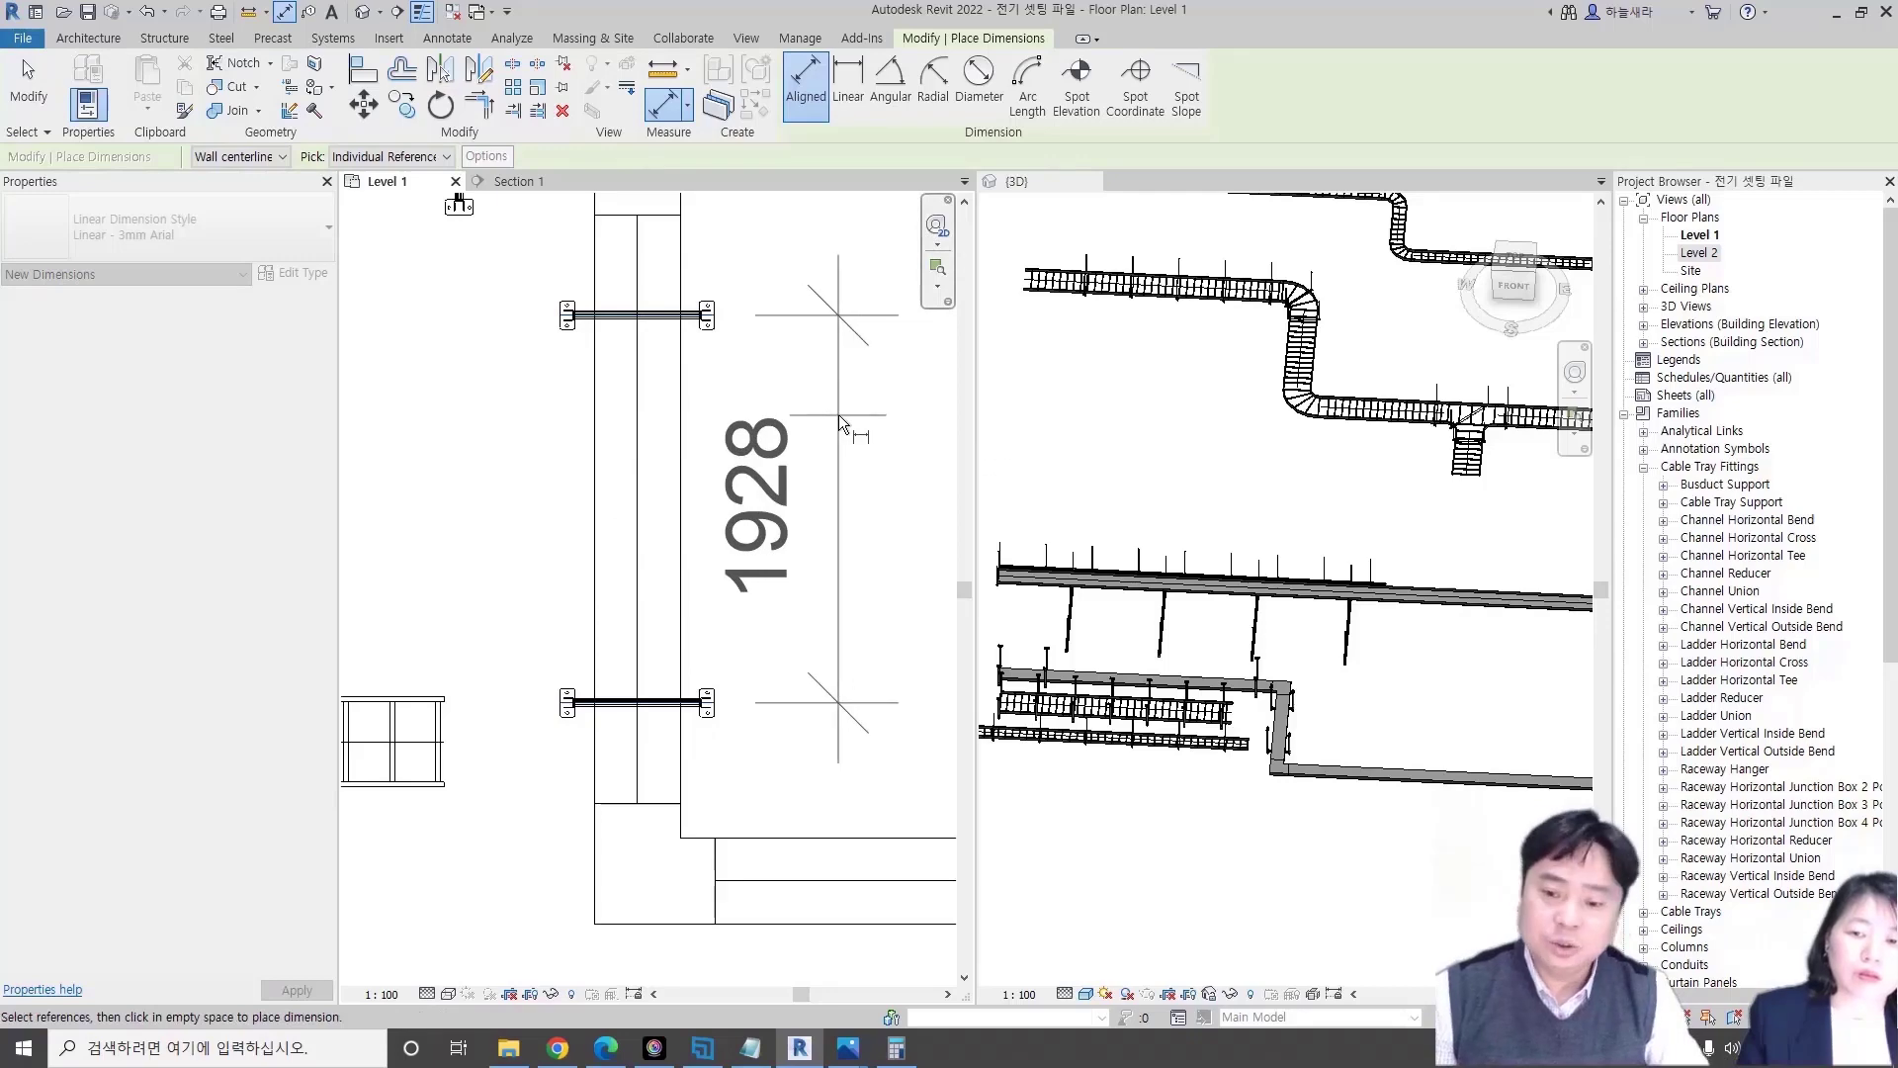
key(Escape)
key(Escape)
scroll(777, 552, up, 1)
key(Escape)
scroll(757, 688, down, 2)
- Bring the busduct run back into view and select the busduct in 3D
middle_drag(755, 559, 840, 623)
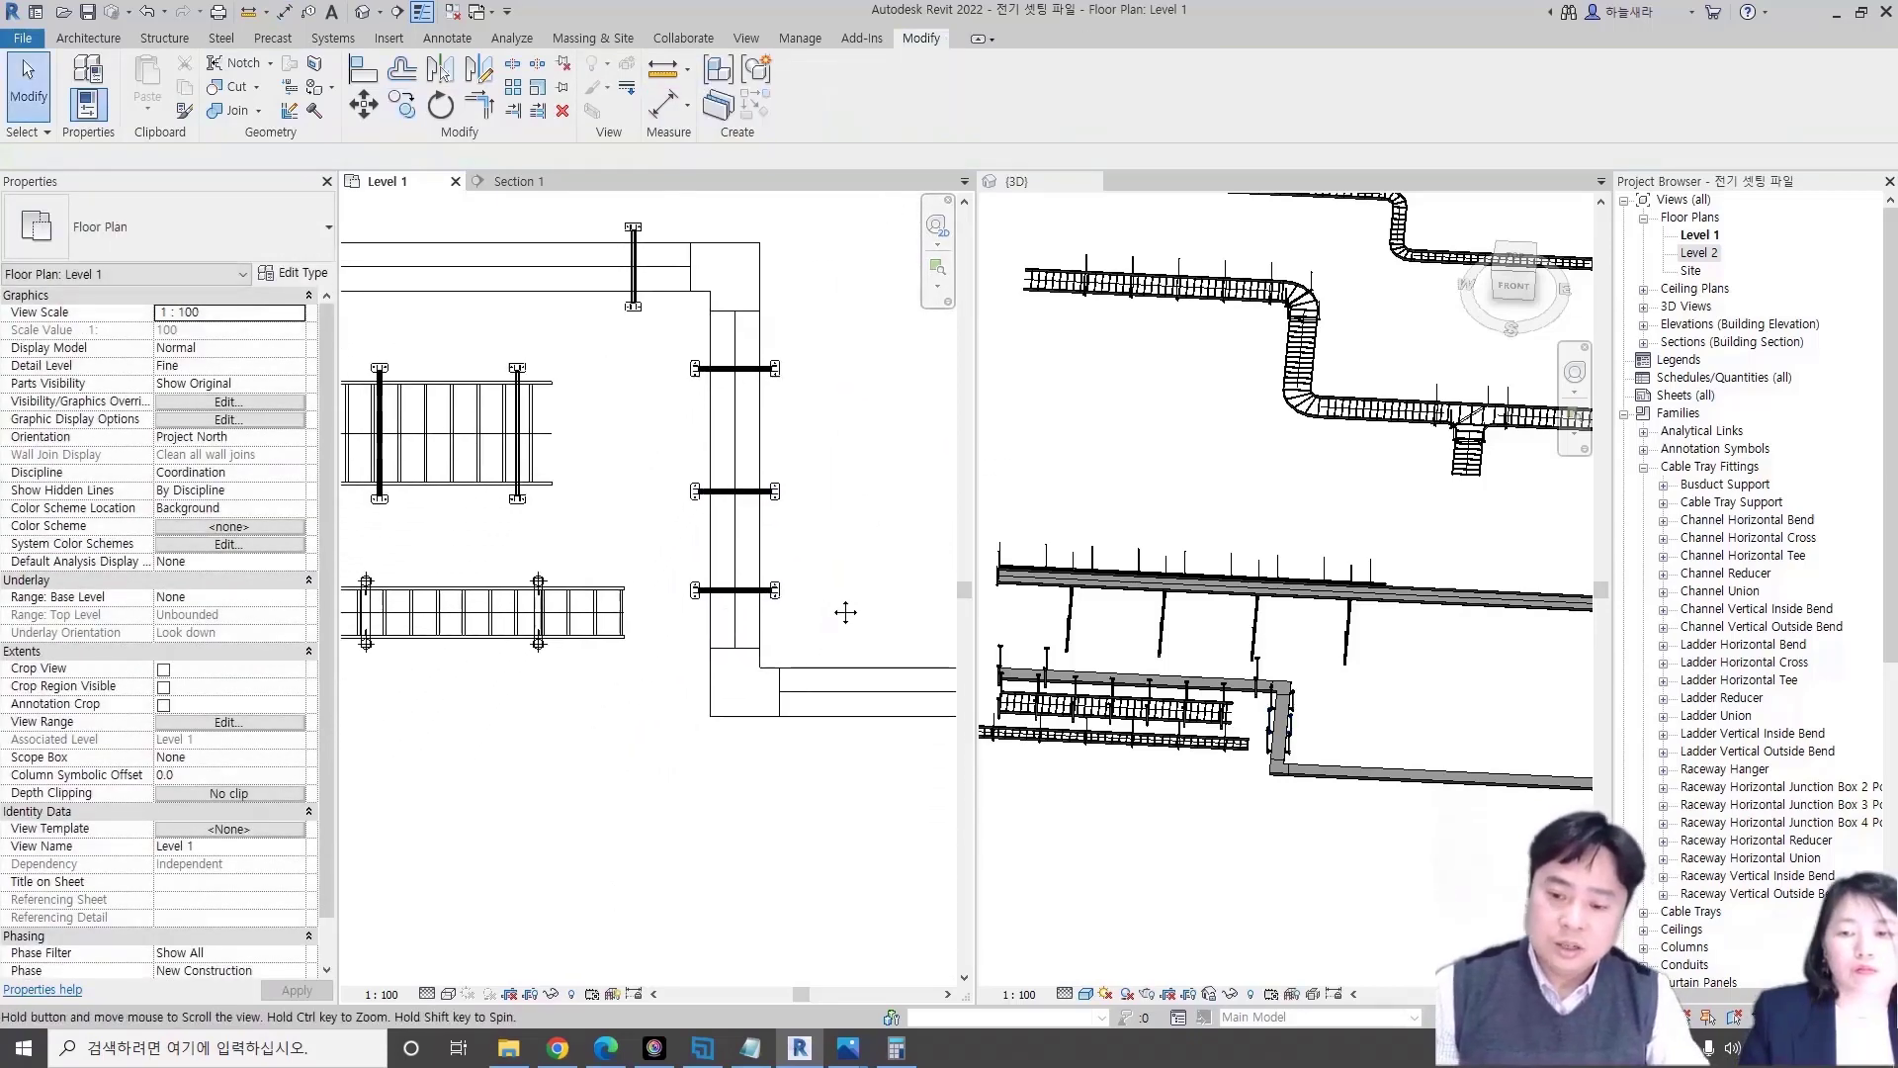
click(1278, 596)
click(1247, 695)
scroll(1246, 704, up, 3)
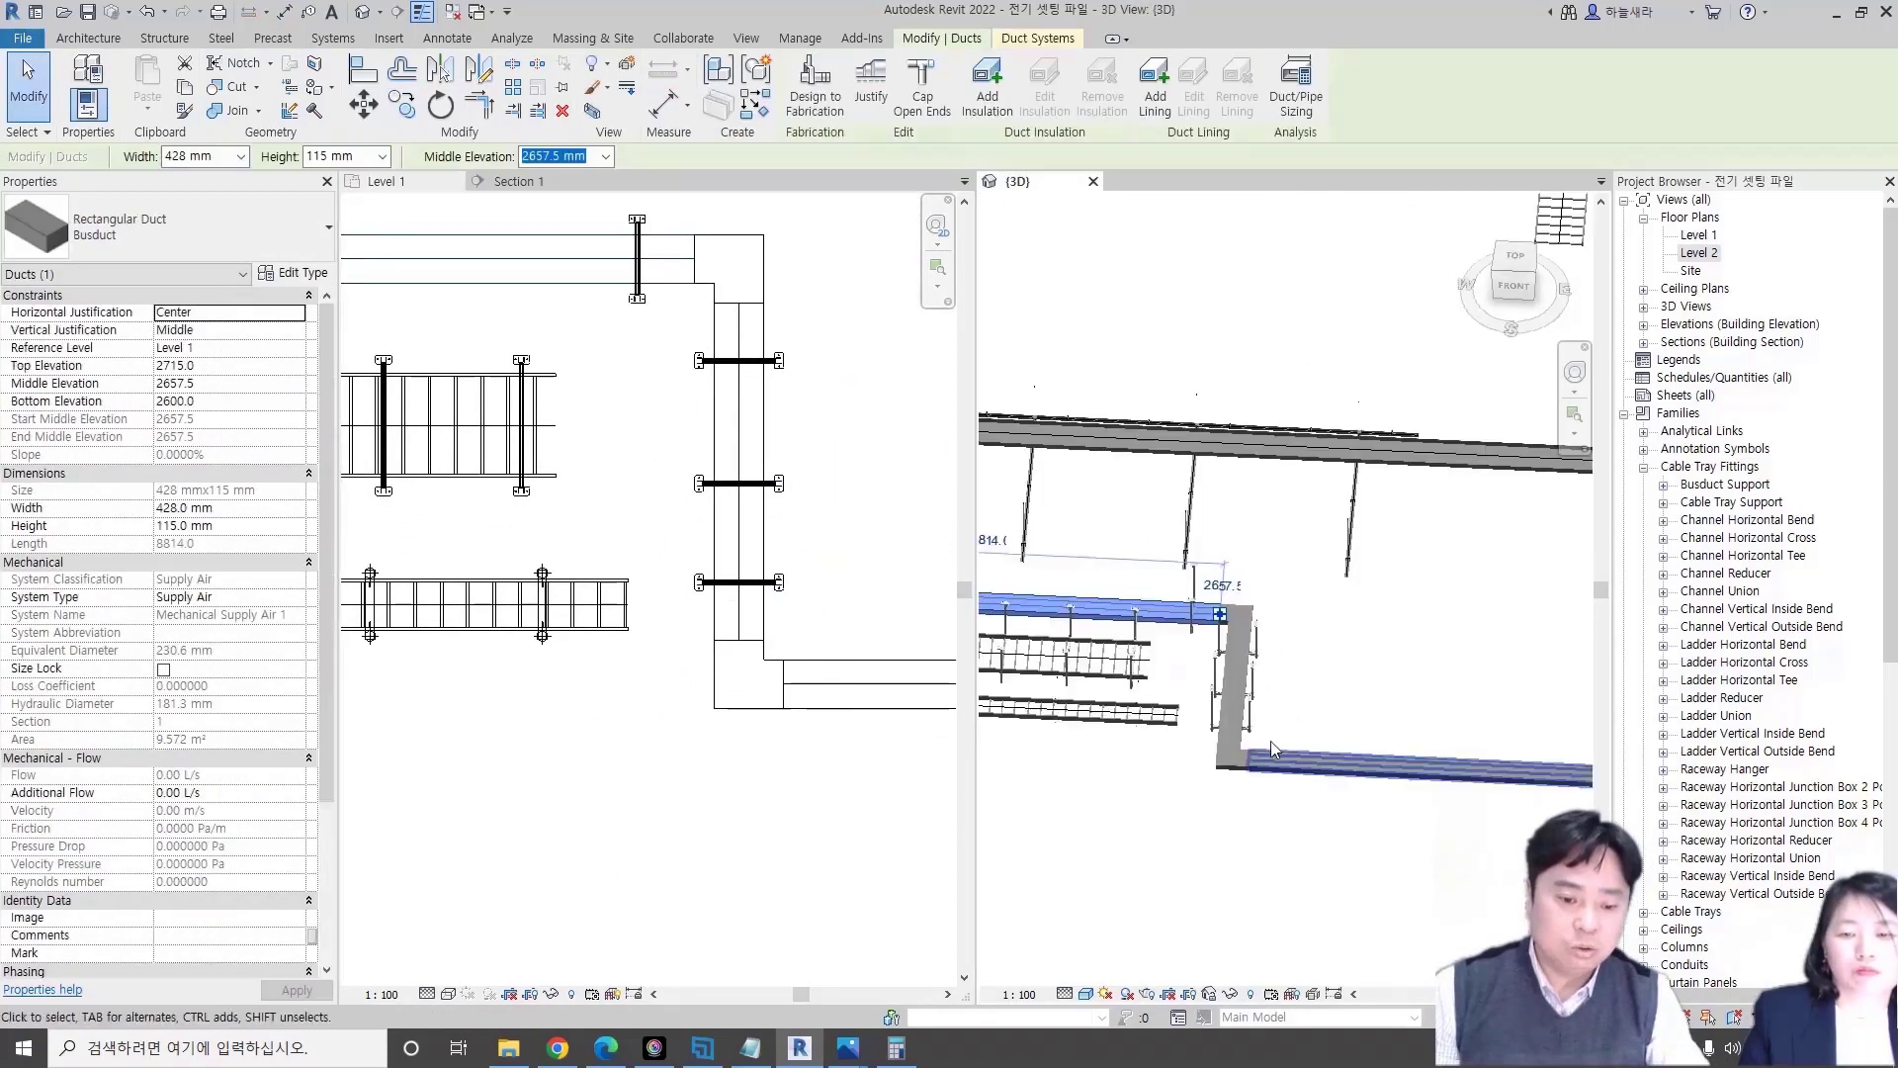
click(1242, 713)
scroll(1242, 714, down, 3)
shift+middle_drag(1242, 714, 1187, 741)
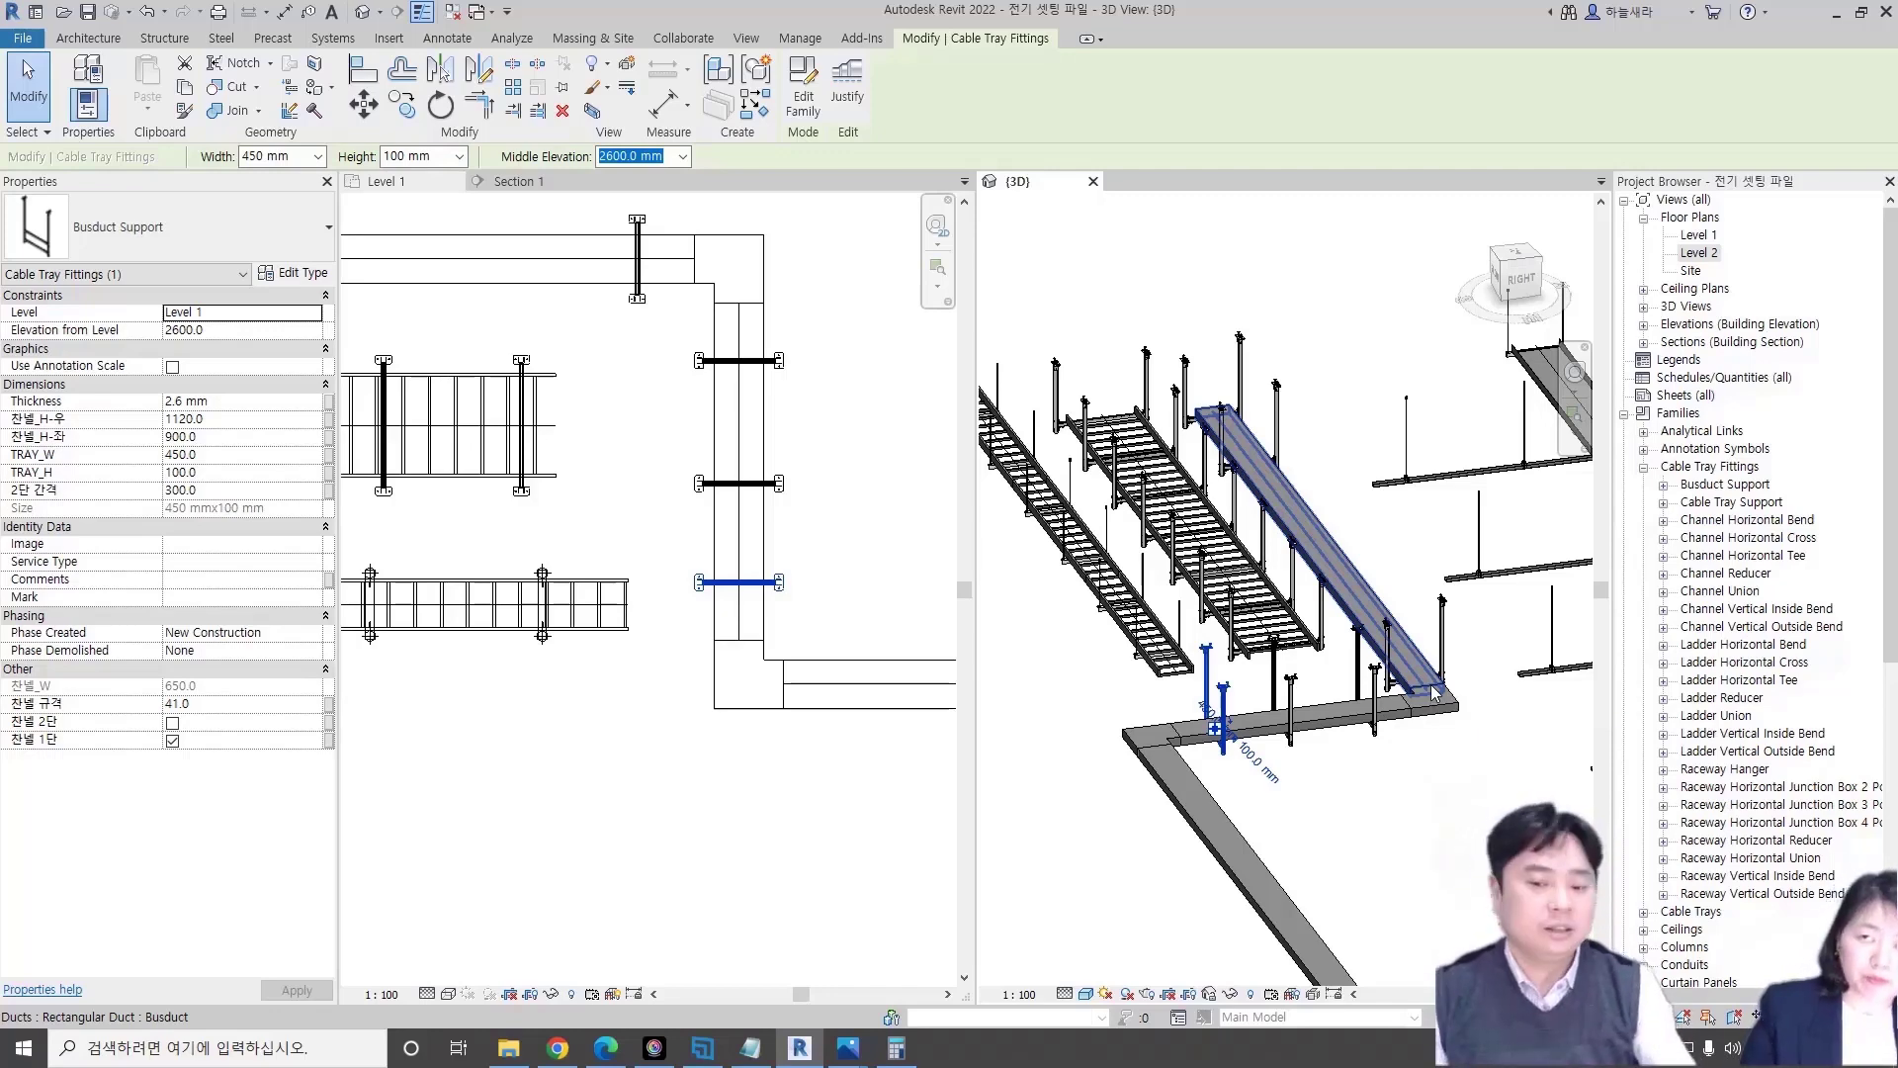
key(Escape)
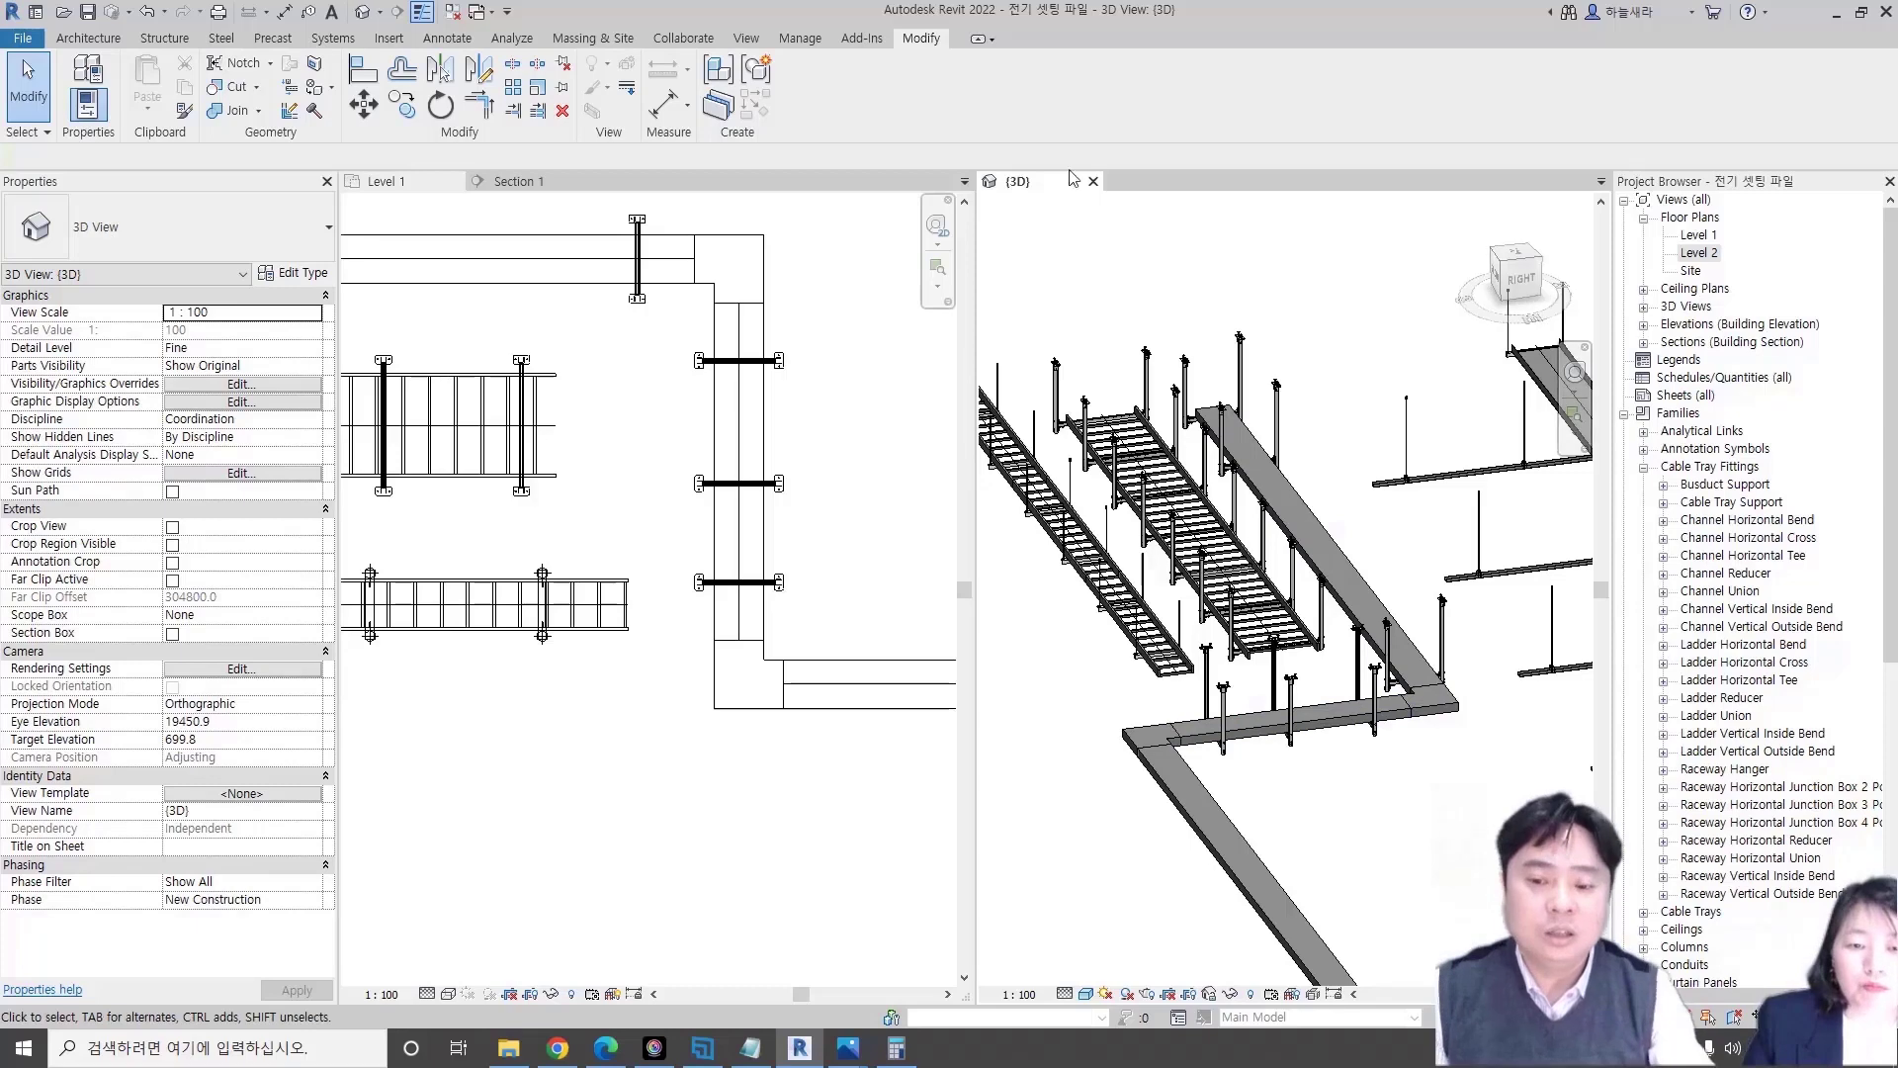
scroll(668, 573, down, 3)
scroll(668, 573, down, 2)
scroll(775, 670, down, 2)
scroll(787, 741, down, 1)
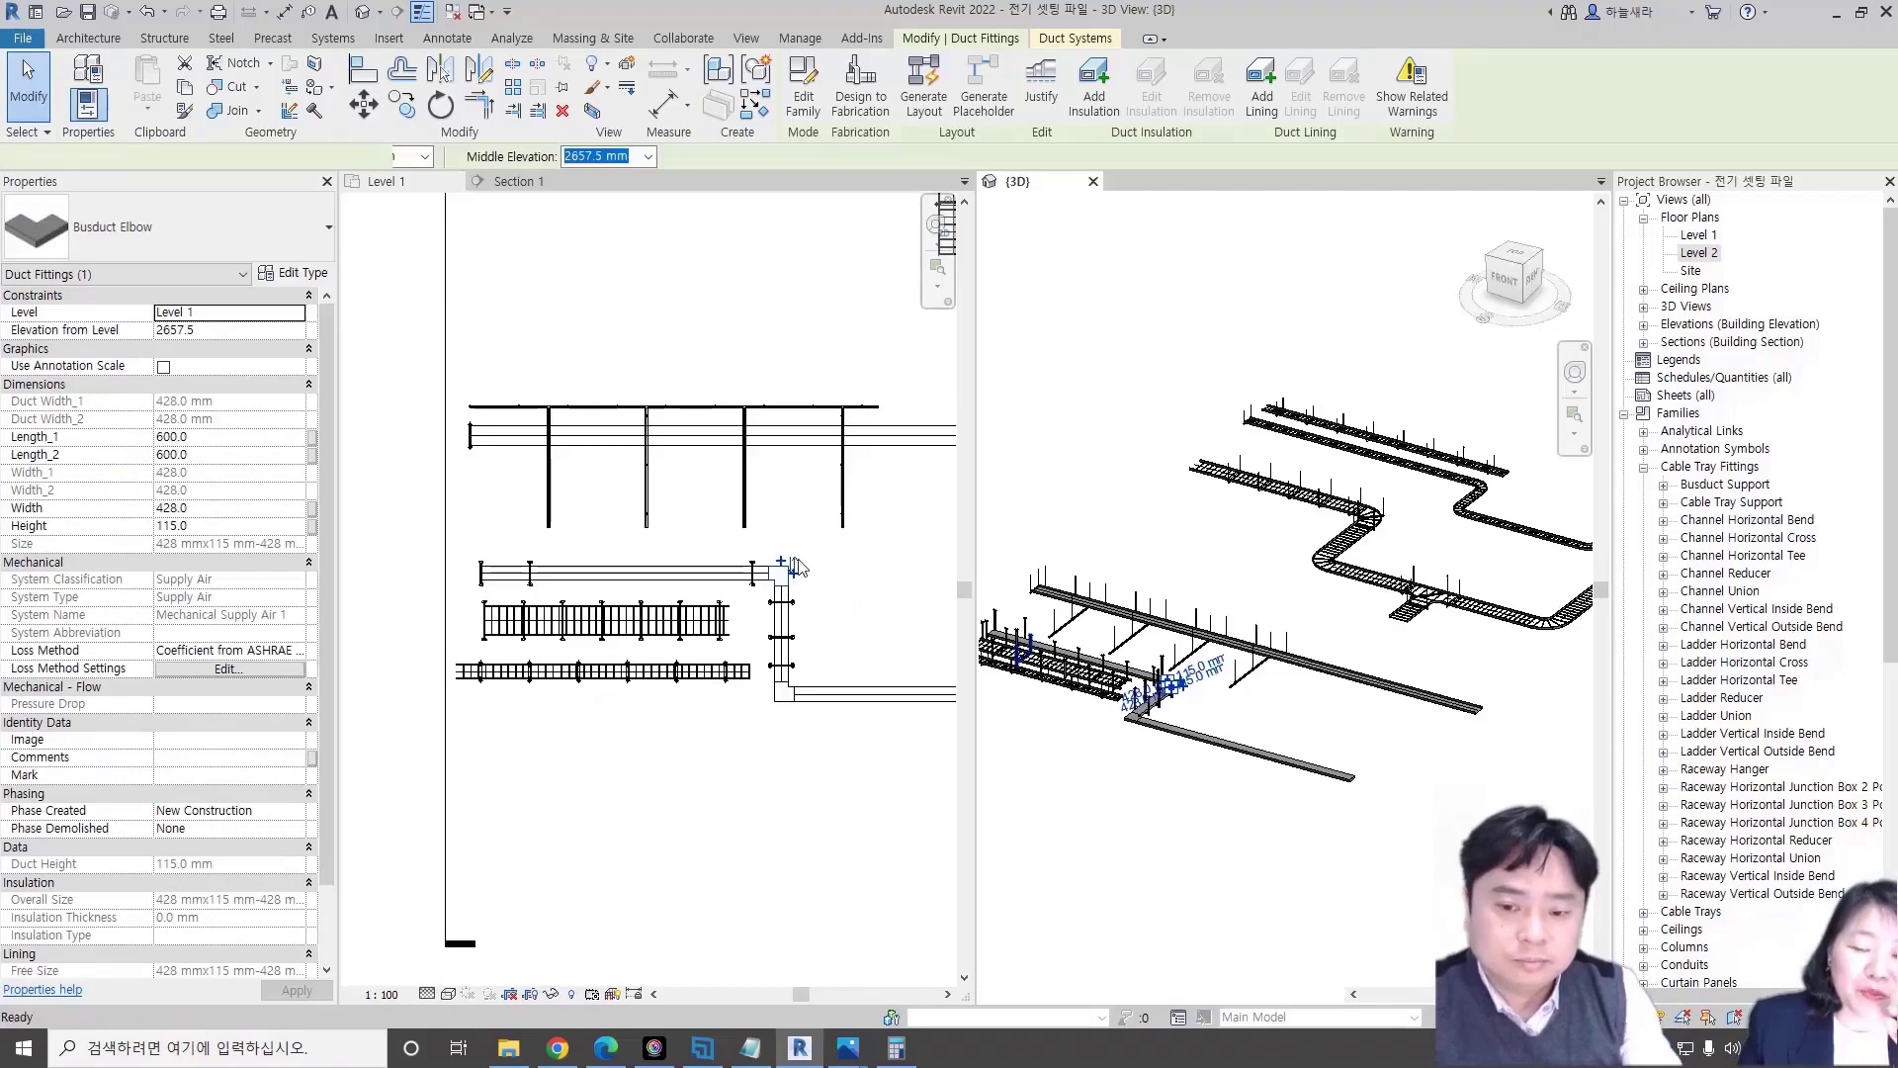
scroll(666, 527, down, 2)
scroll(667, 527, down, 1)
click(667, 527)
scroll(666, 527, up, 5)
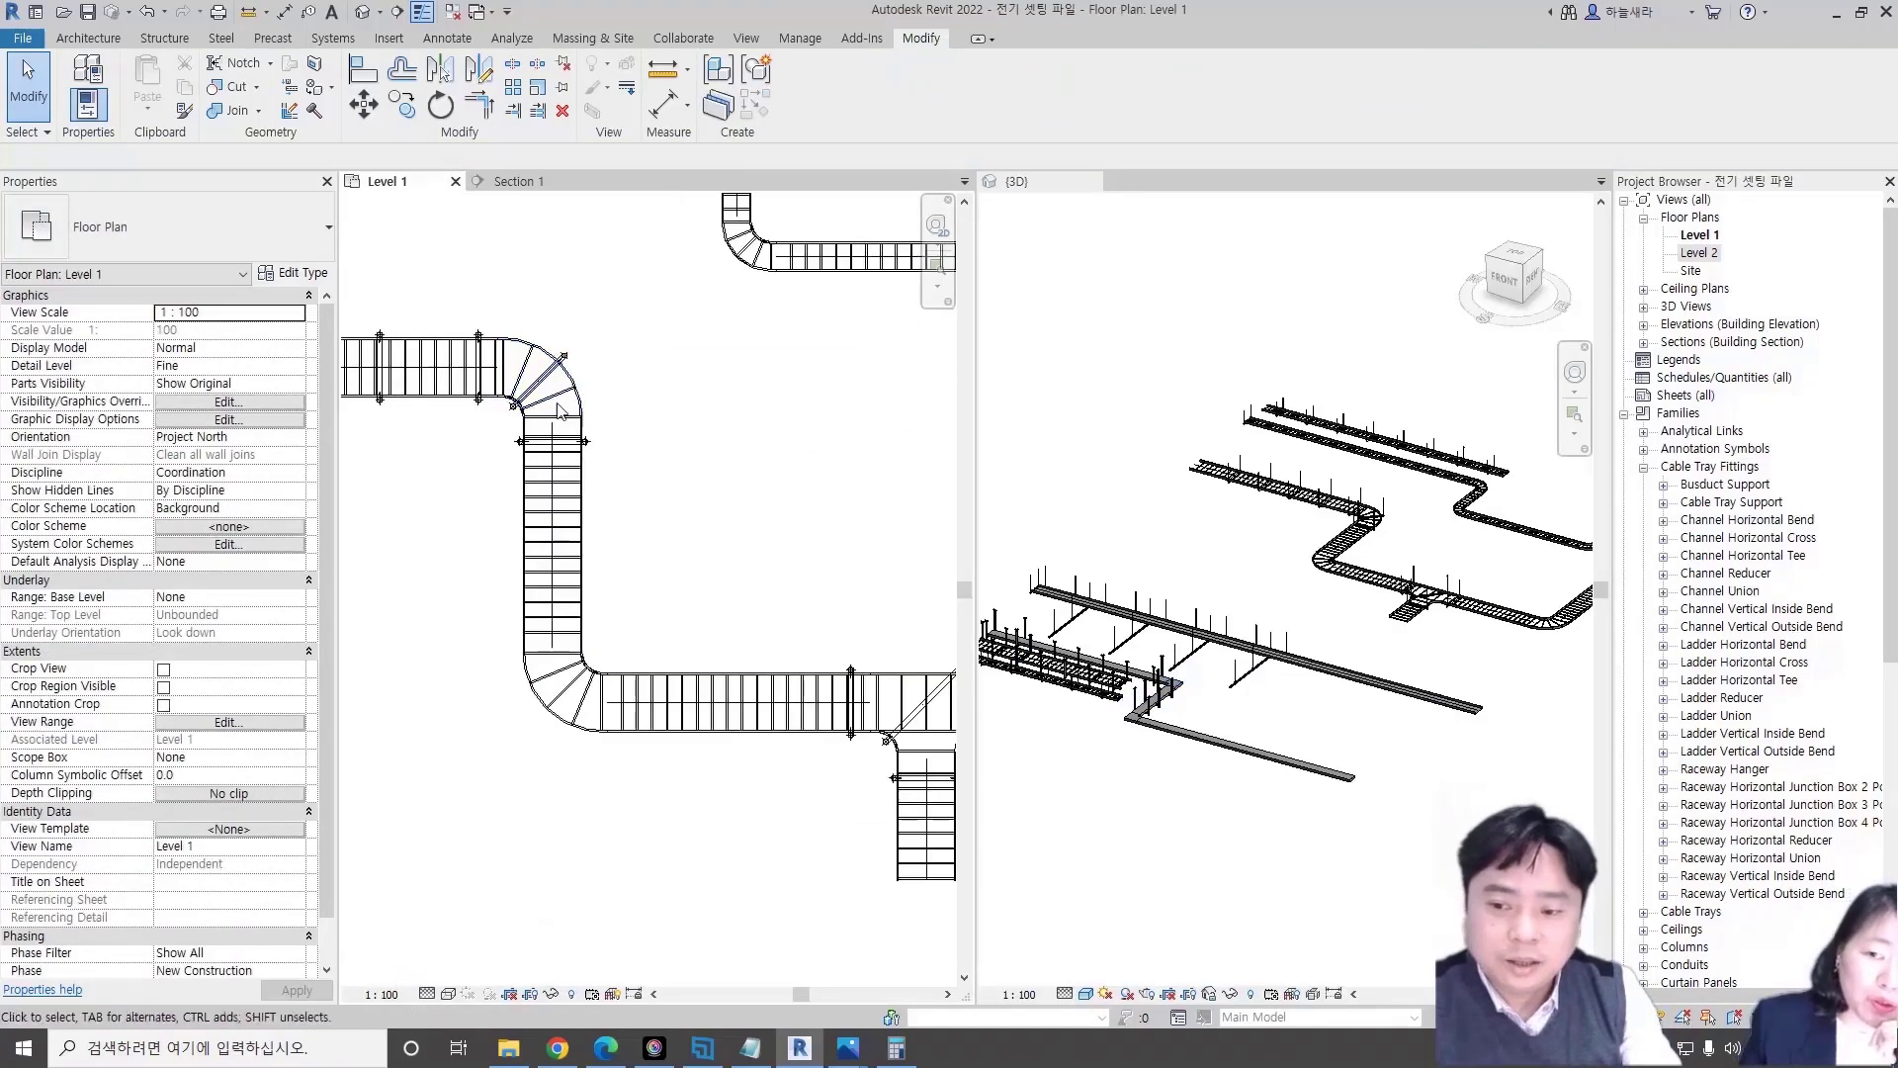
middle_drag(643, 515, 768, 496)
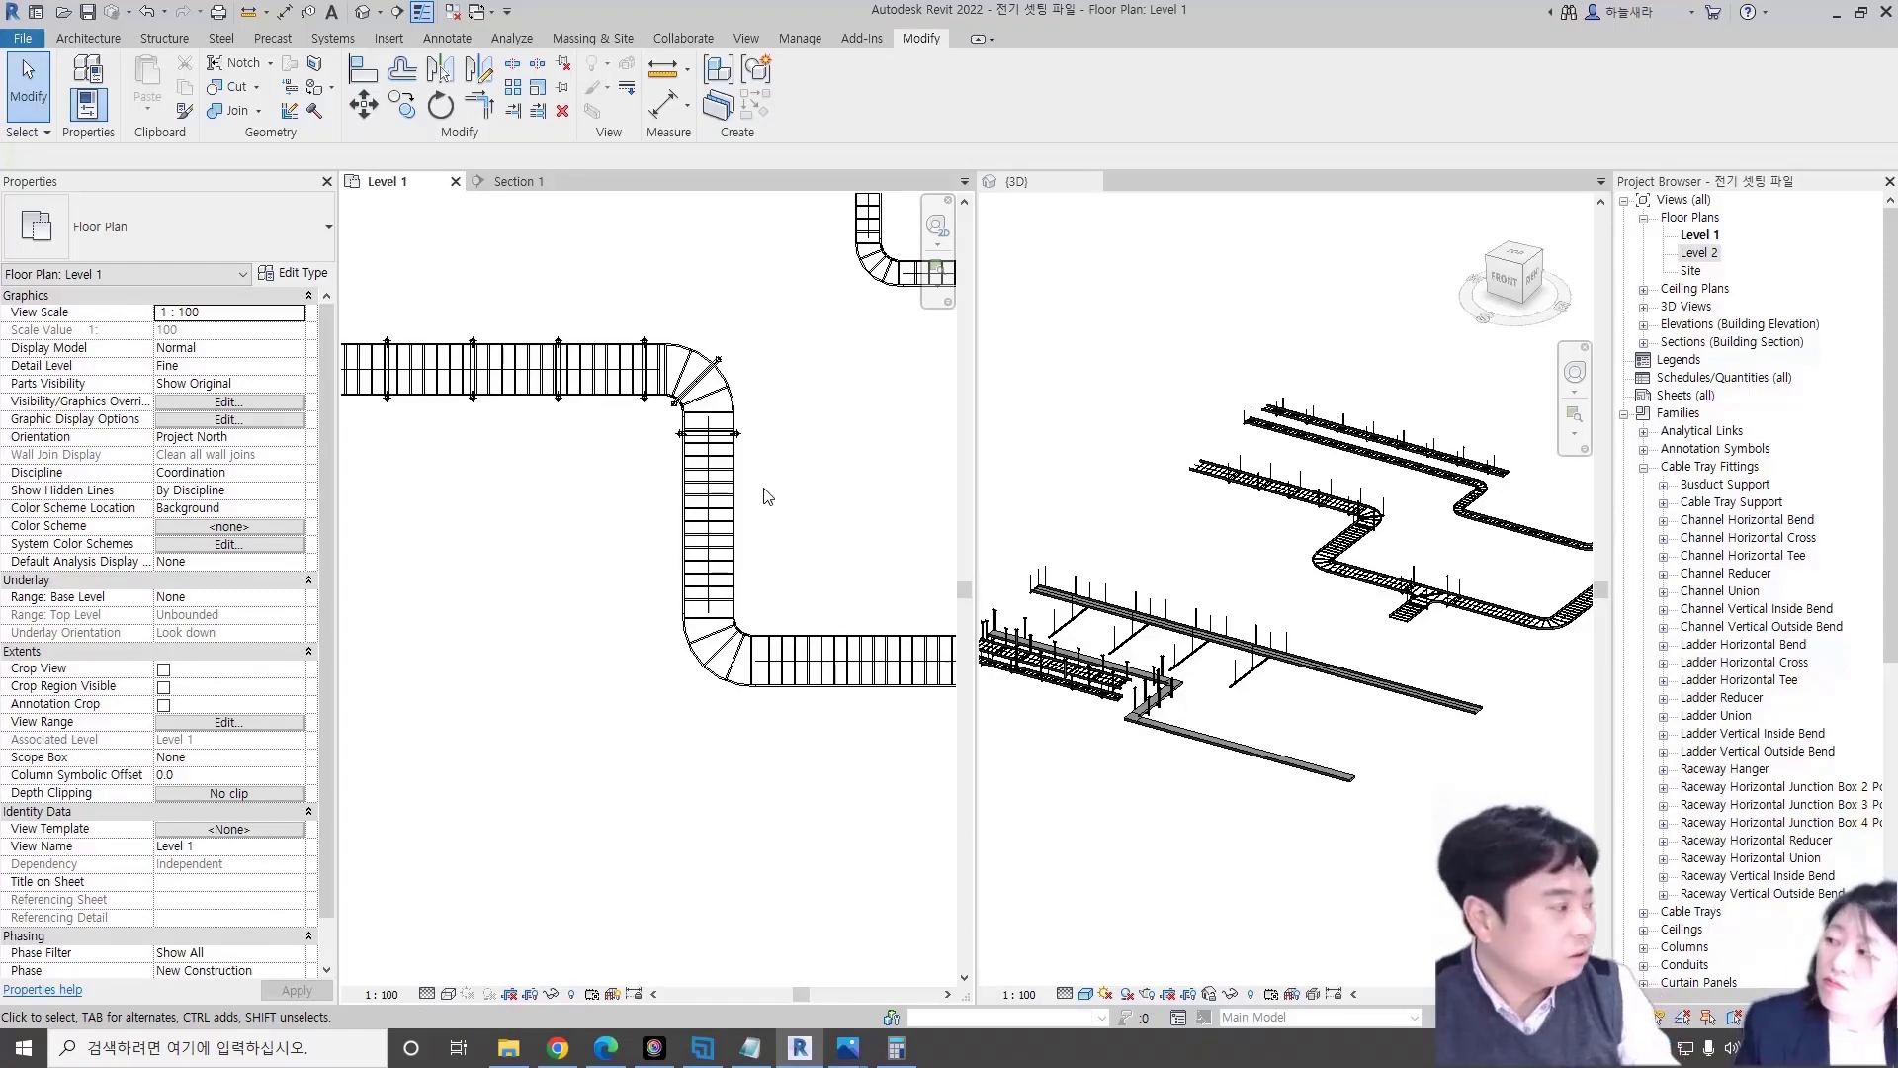
scroll(692, 415, up, 2)
scroll(583, 584, up, 2)
scroll(484, 544, up, 2)
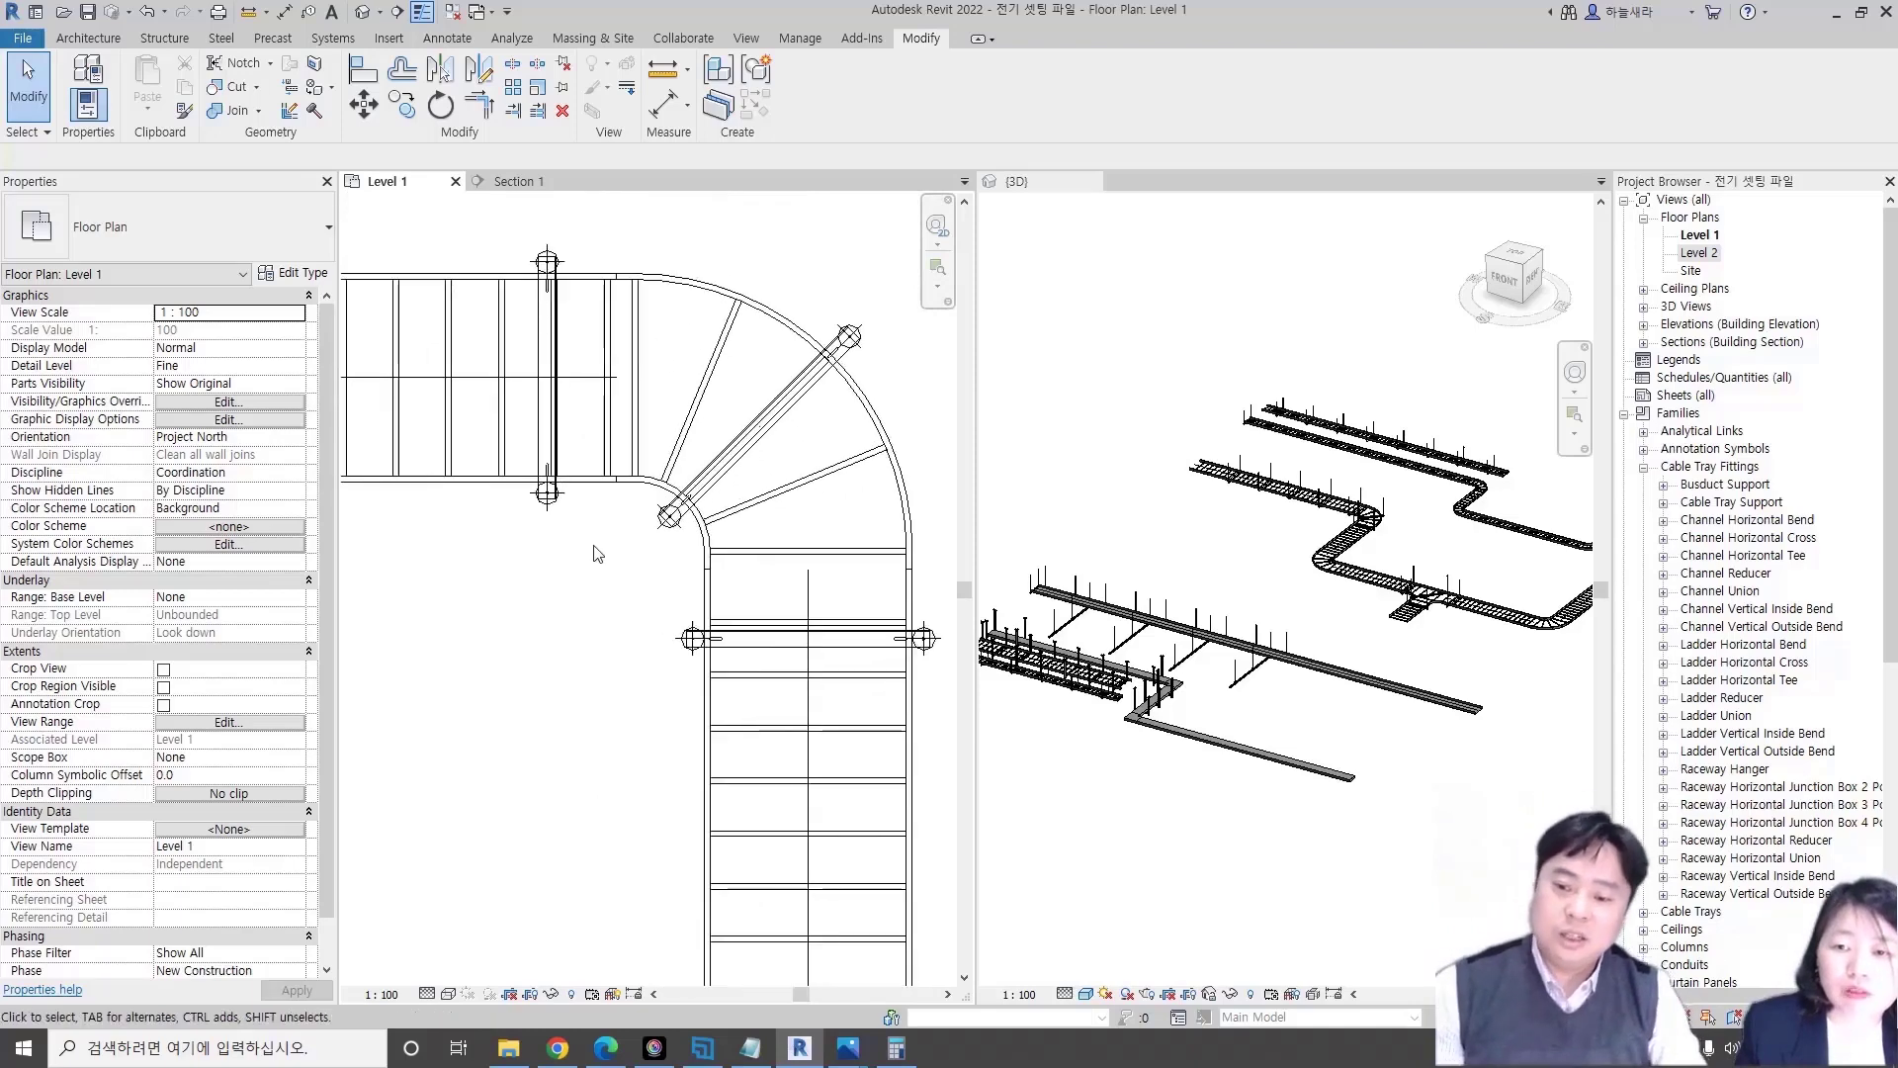
scroll(553, 552, up, 1)
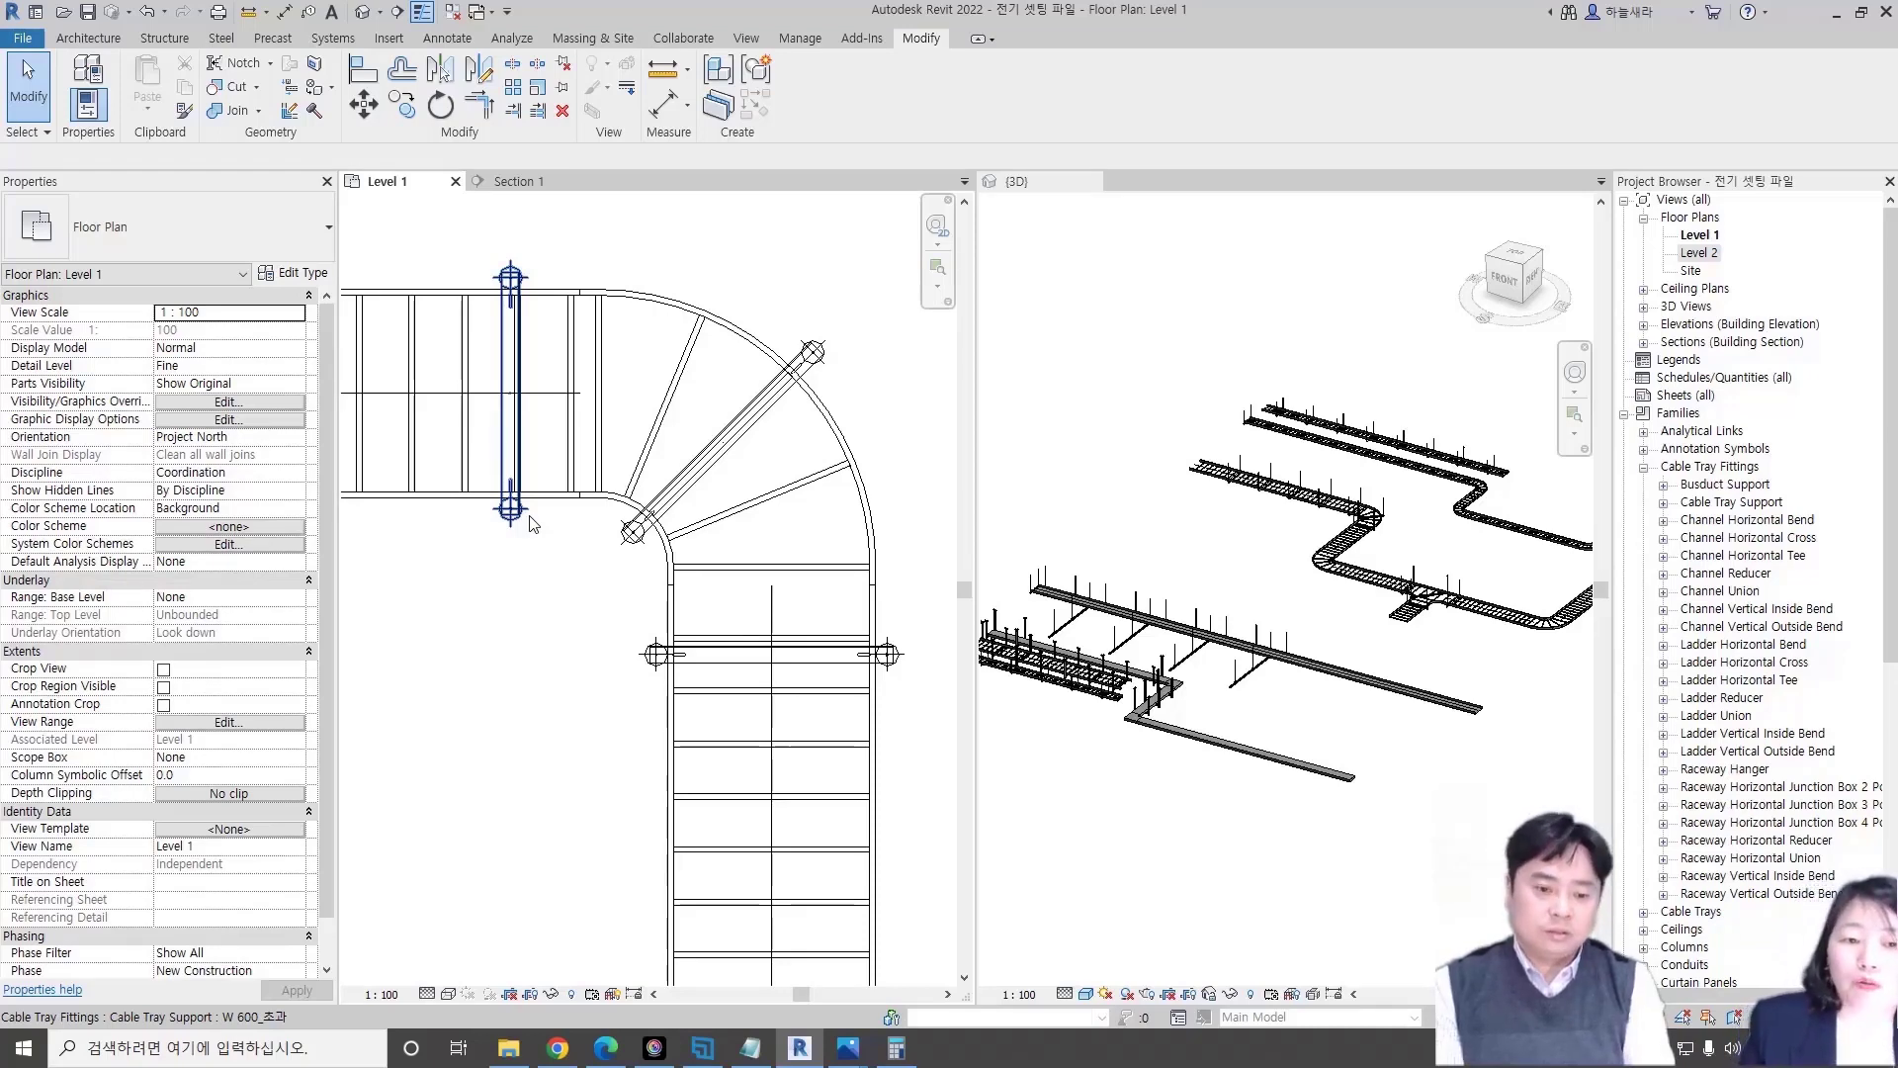
key(Escape)
scroll(729, 631, down, 3)
scroll(729, 631, down, 2)
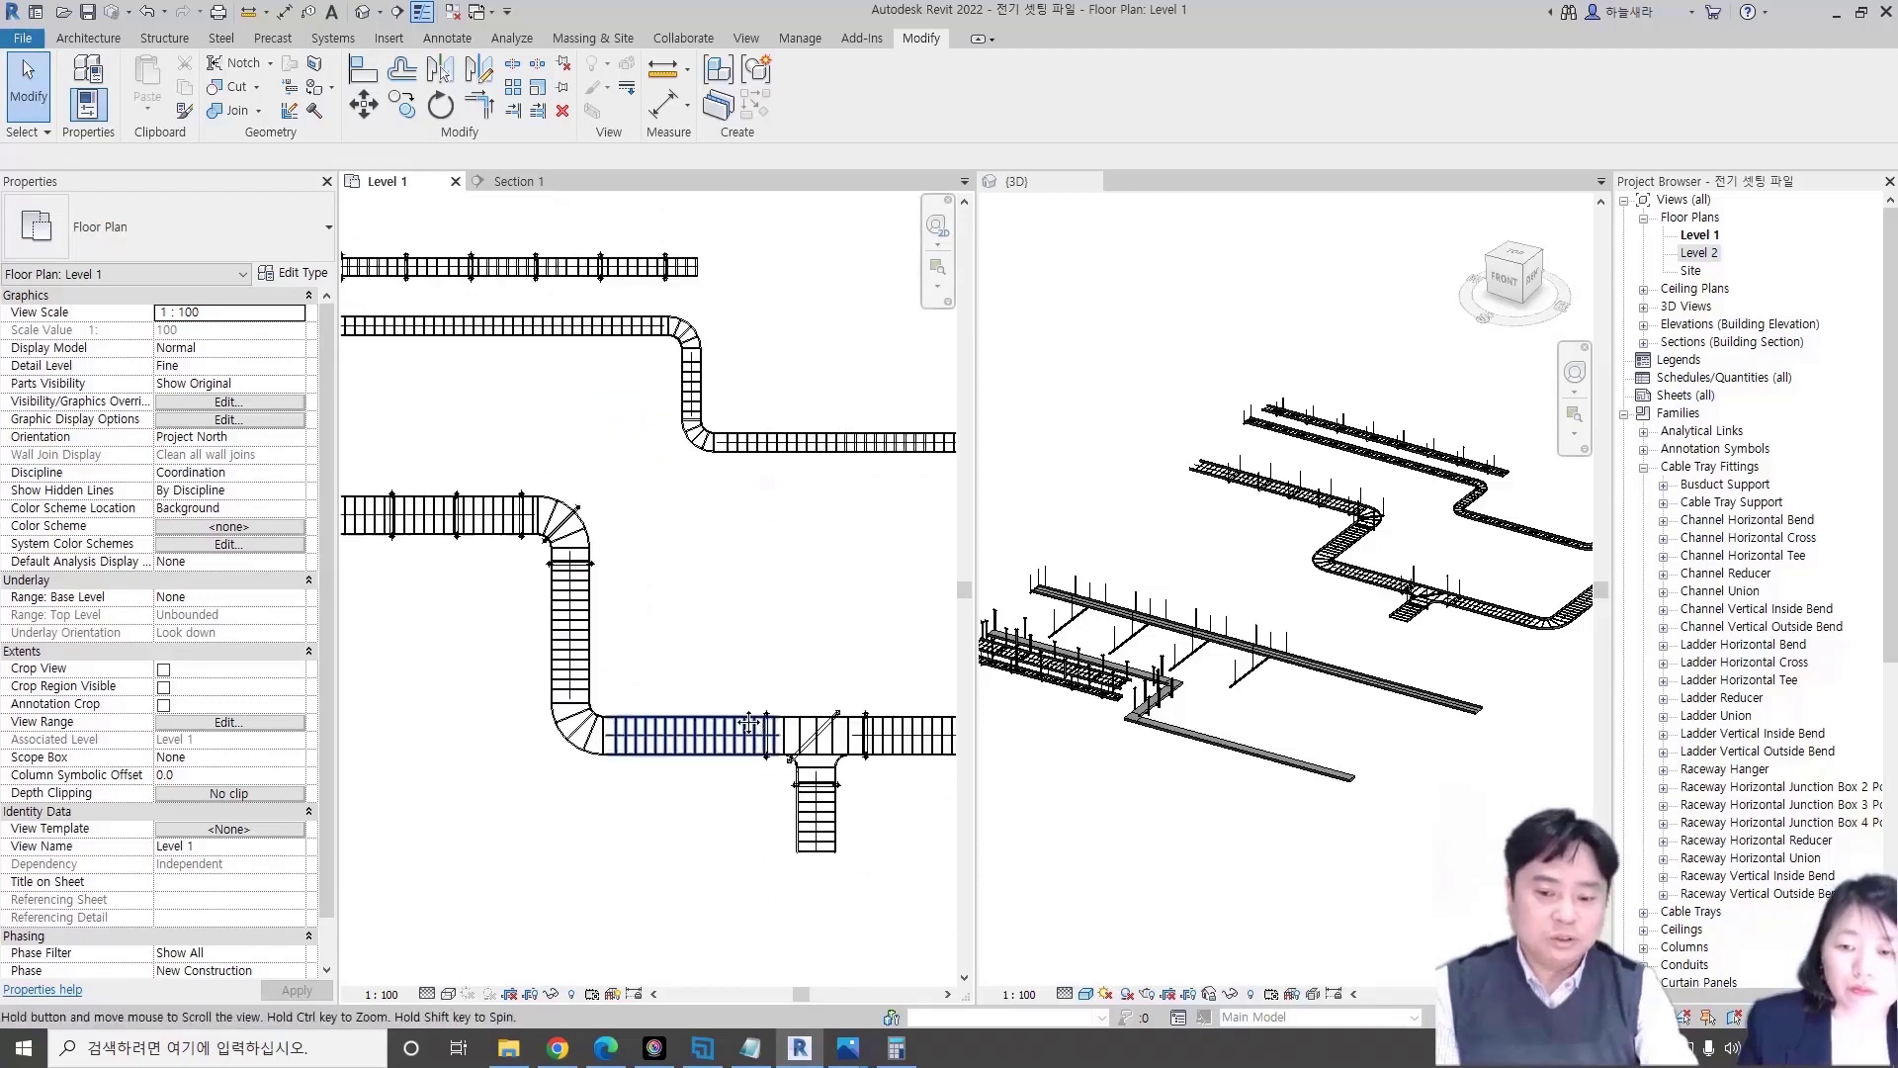
middle_drag(645, 670, 698, 676)
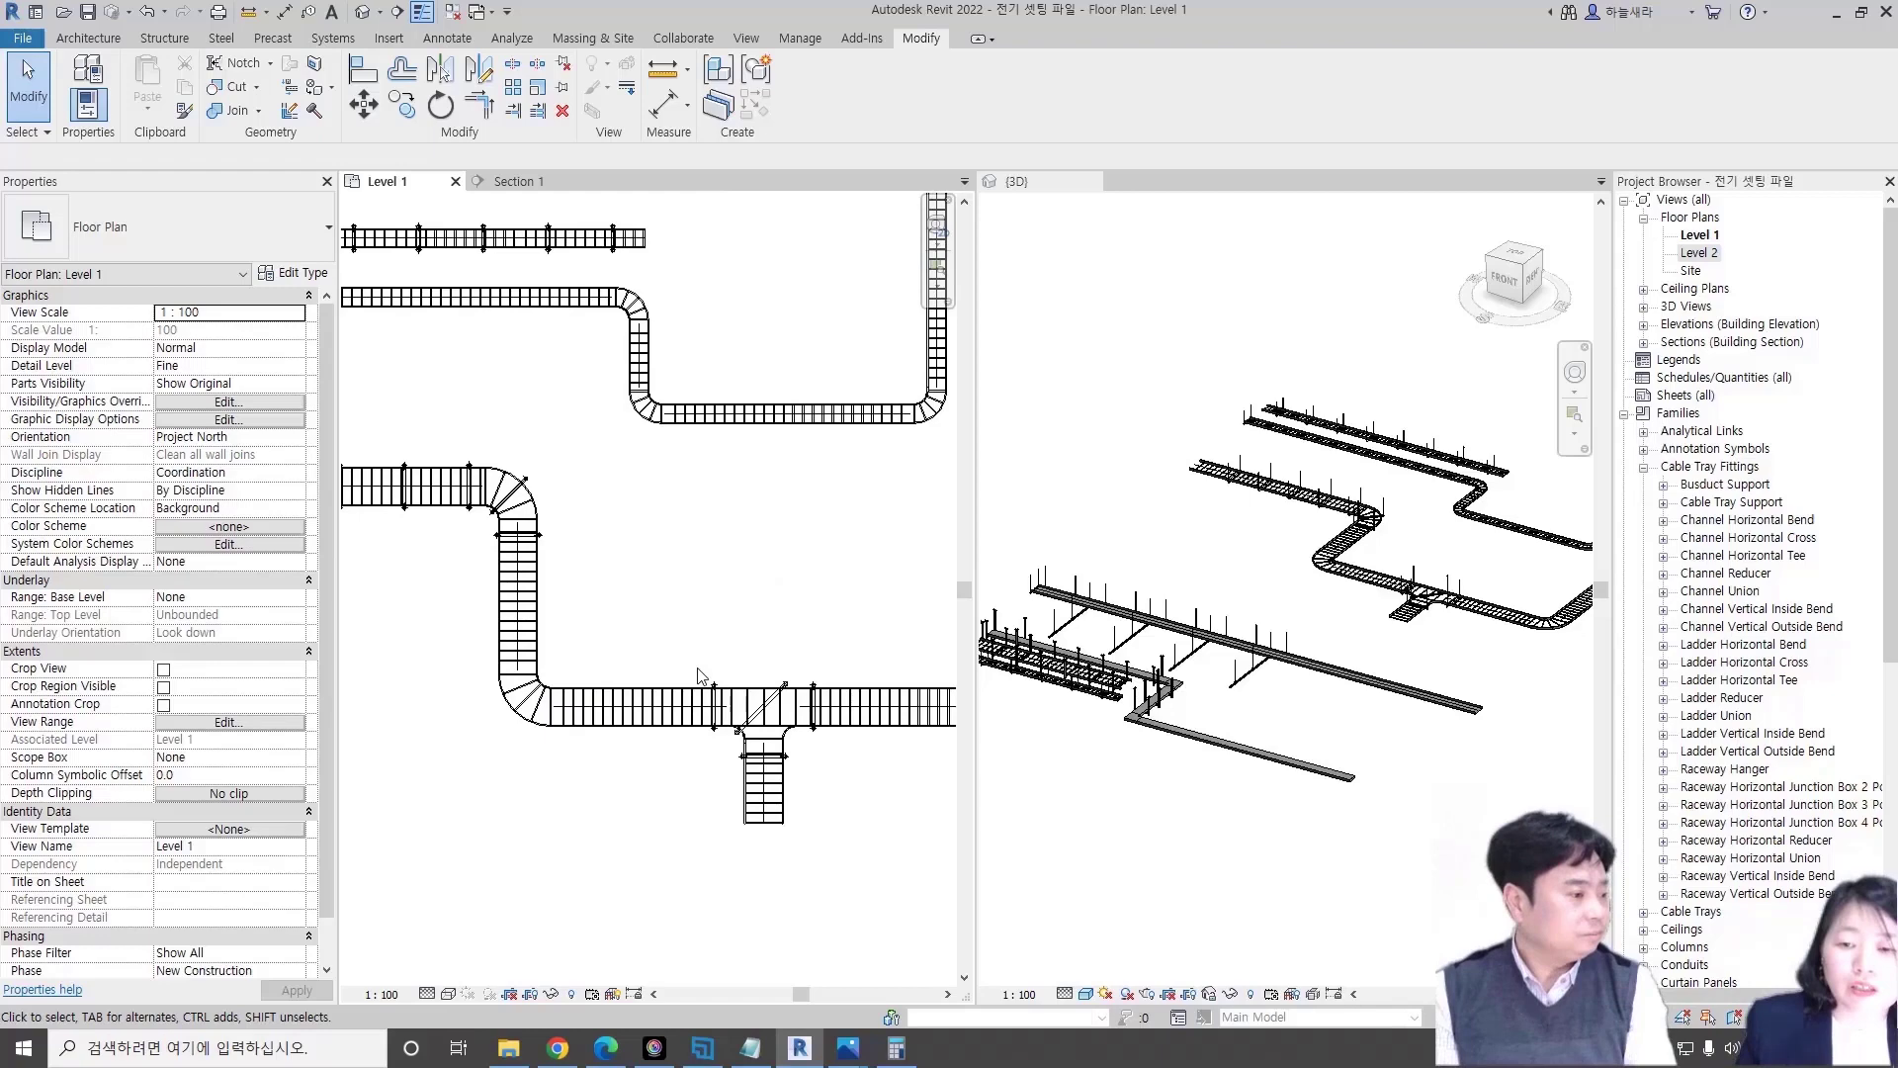